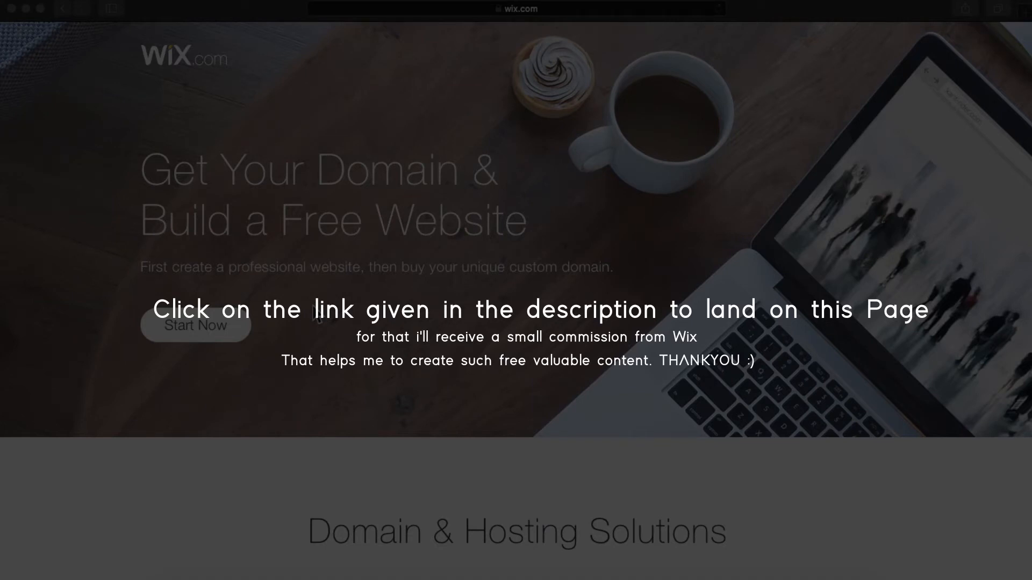
scroll(312, 304, down, 10)
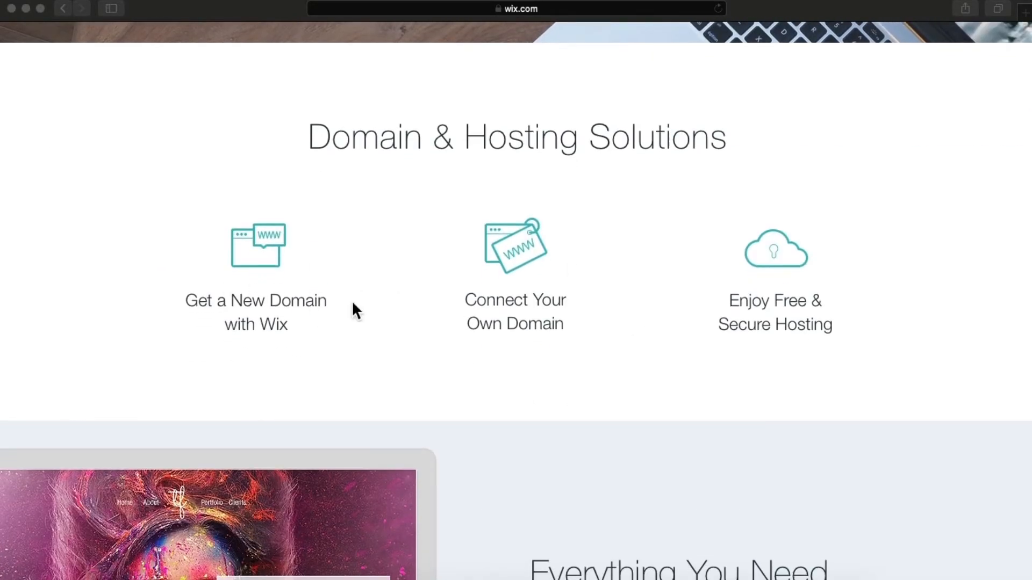
scroll(352, 301, down, 10)
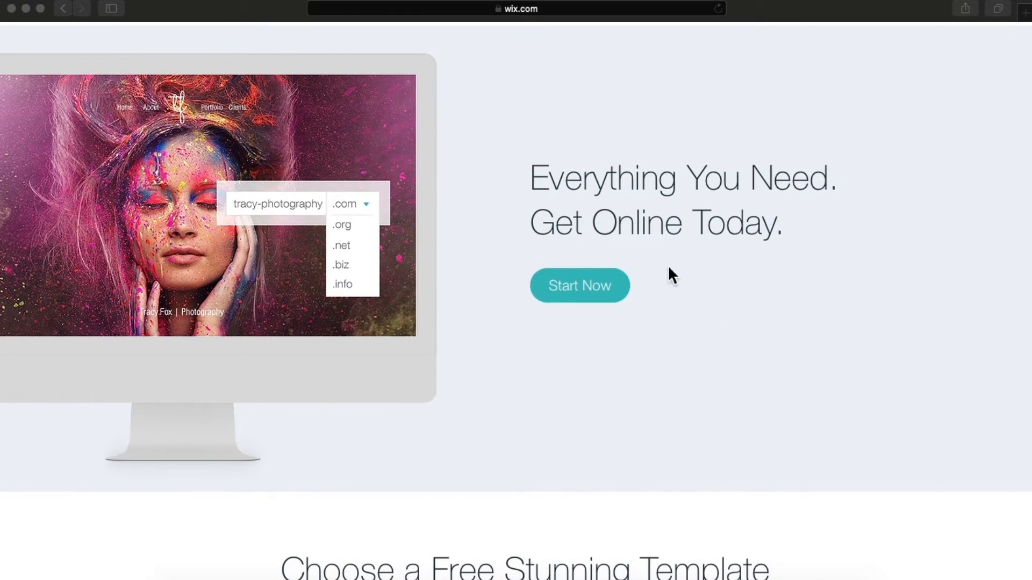
scroll(669, 268, down, 10)
scroll(668, 266, down, 10)
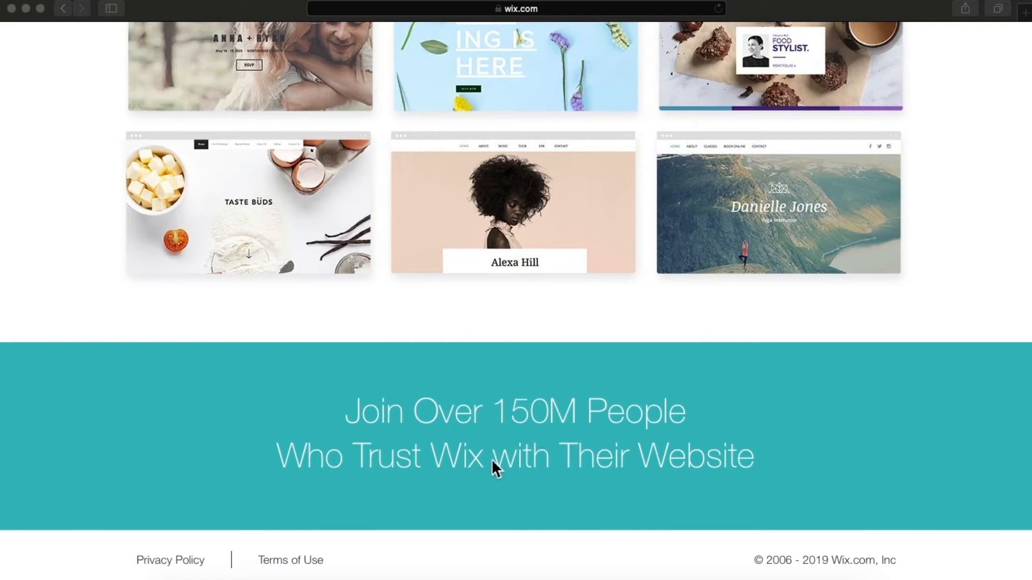
scroll(491, 459, up, 20)
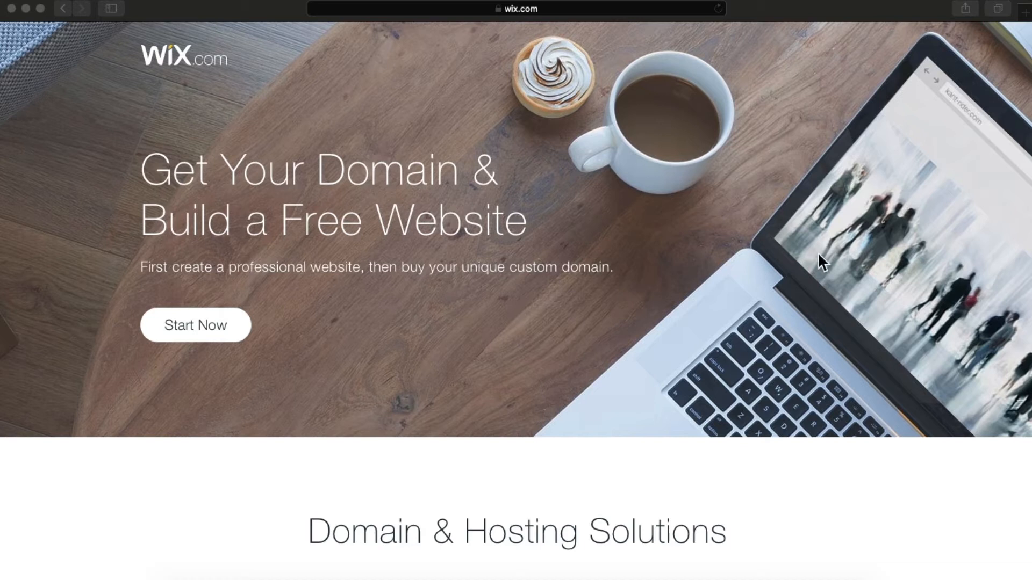
click(186, 337)
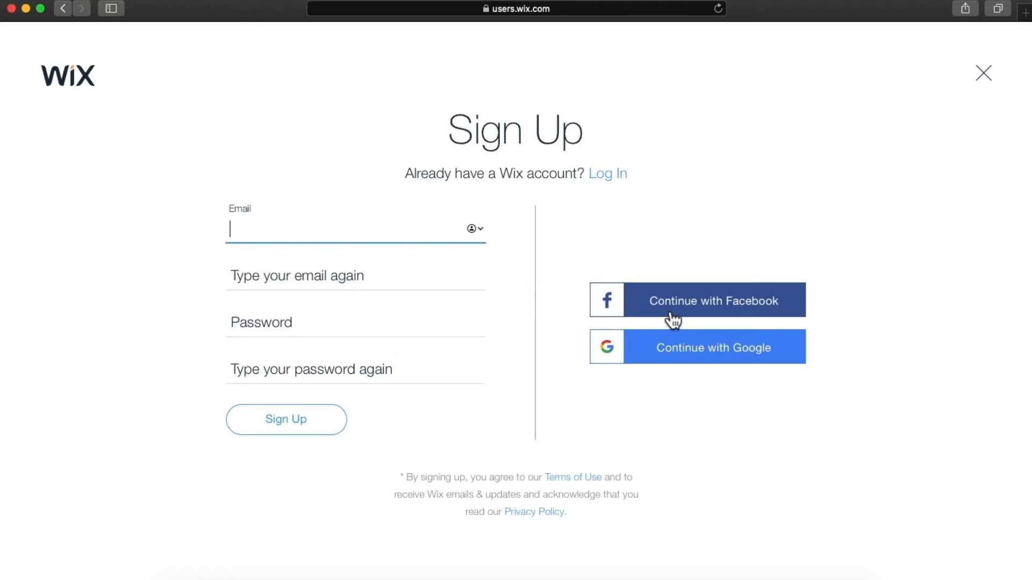
- Sign up to Wix with Google, entering the account's e-mail and password
click(653, 358)
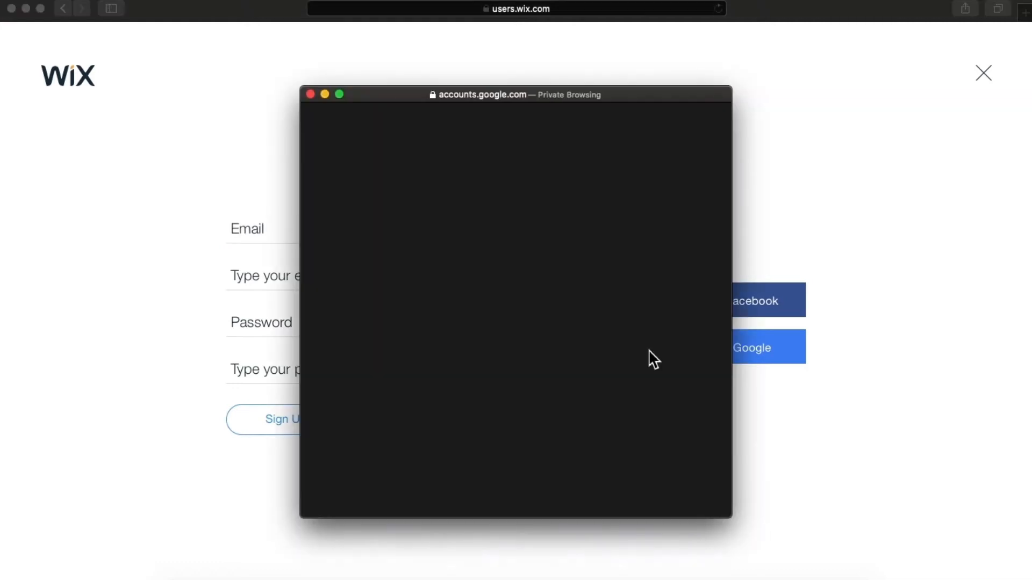
key(Return)
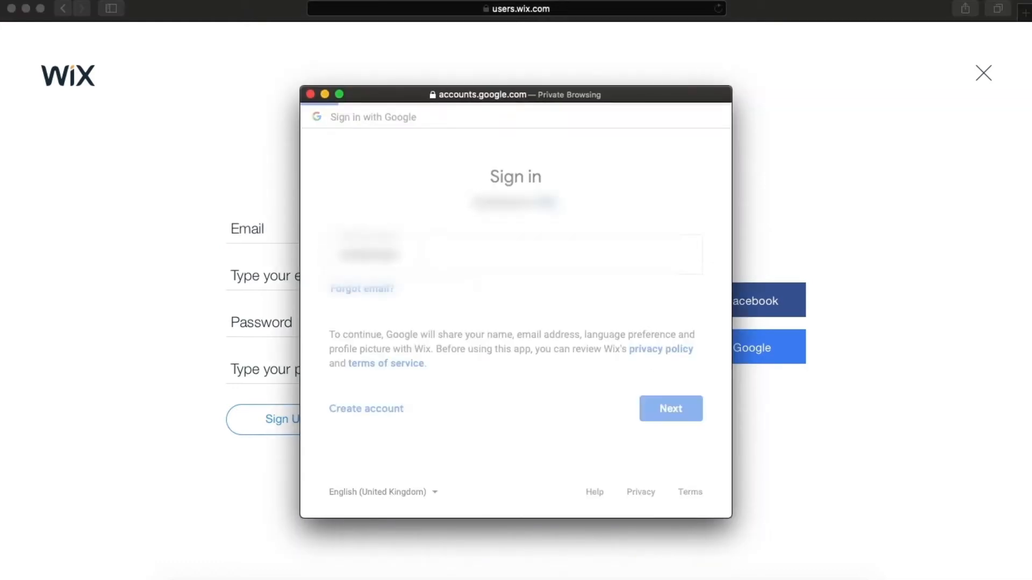
text(********)
key(Return)
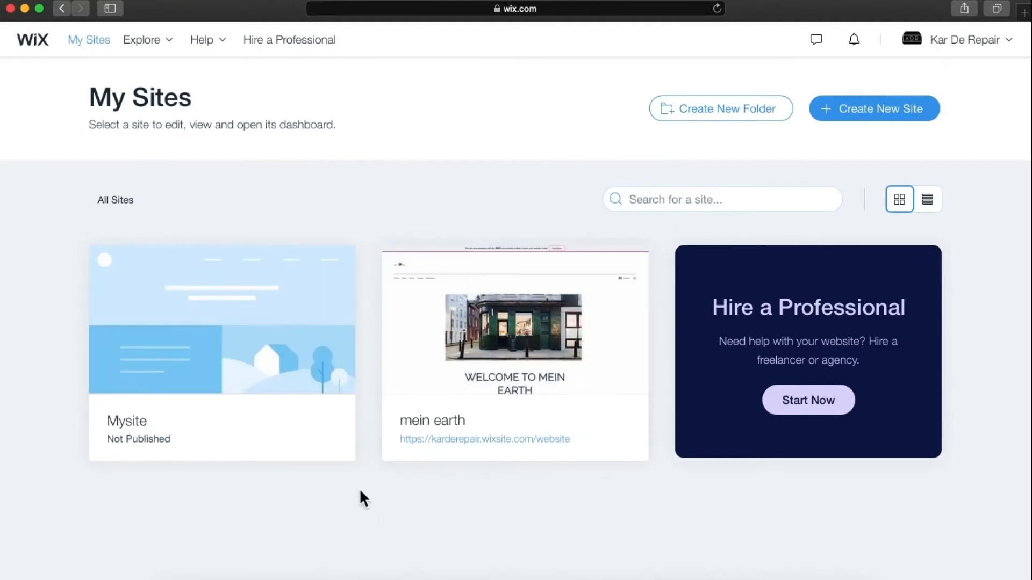
- Create a new site from the My Sites dashboard
click(866, 125)
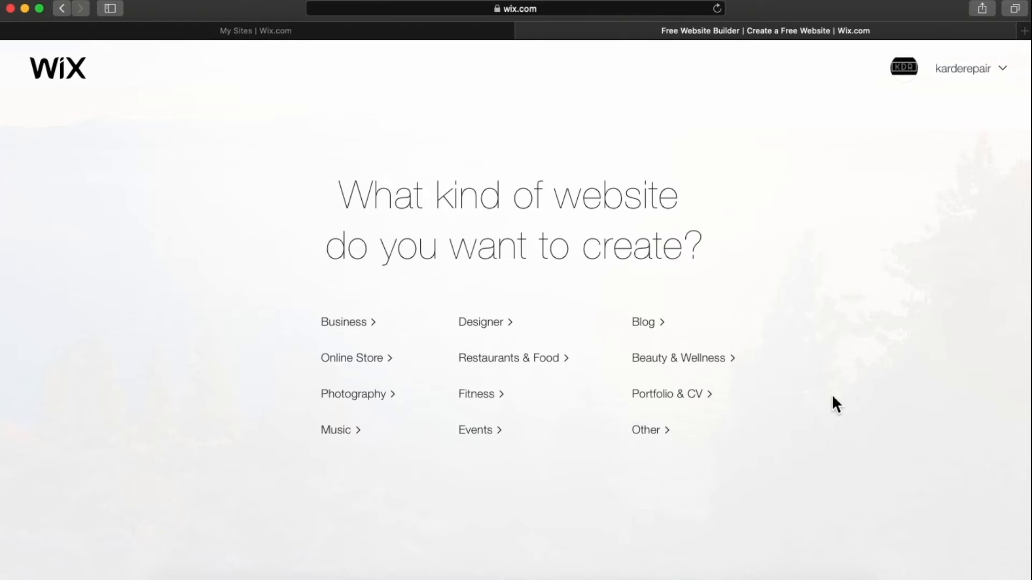
- Pick Business as the type of website to create
click(354, 322)
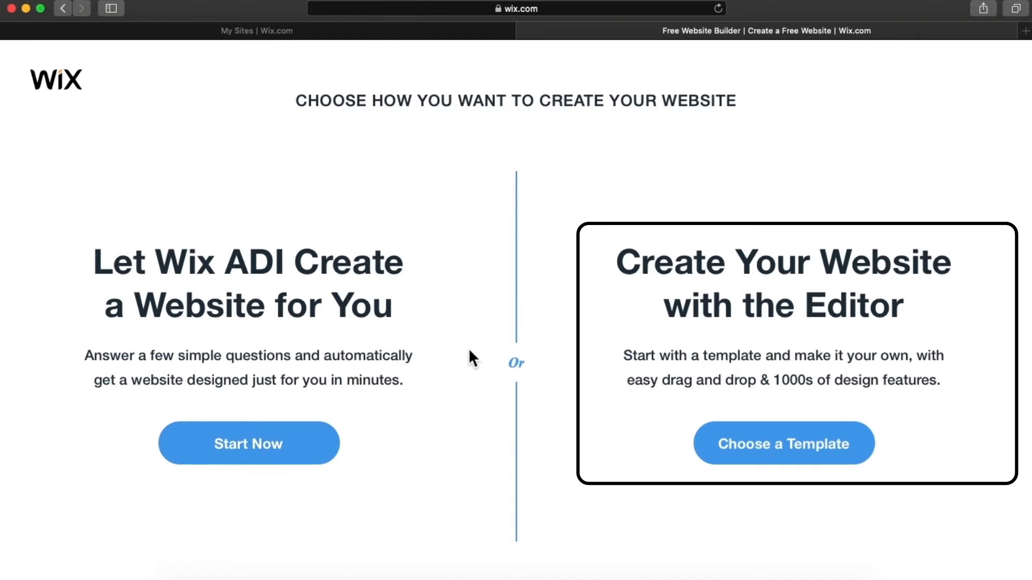
- Choose to build with the Editor from a template and scroll the Business templates gallery
click(745, 445)
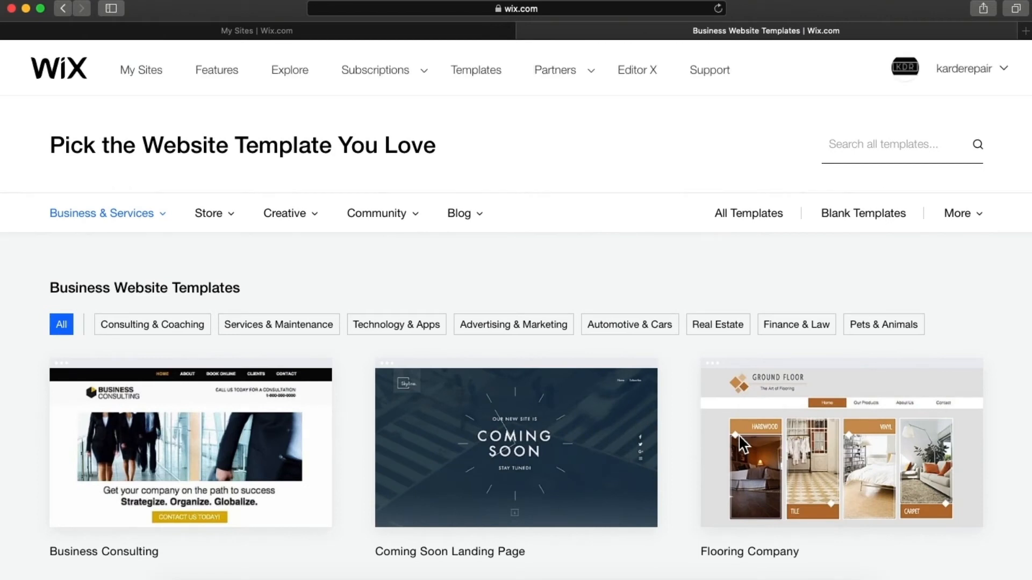
scroll(739, 435, down, 4)
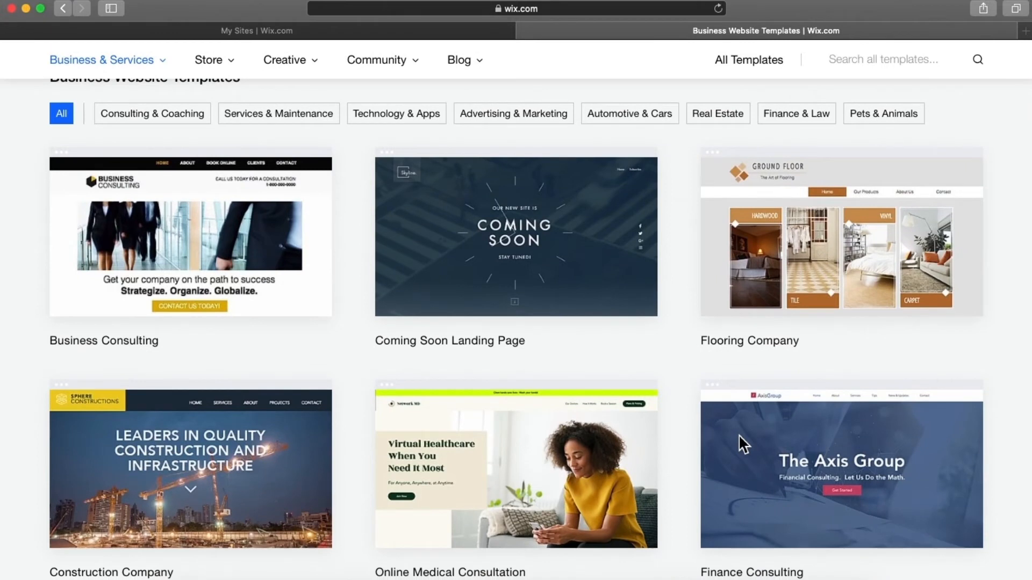
scroll(738, 434, down, 4)
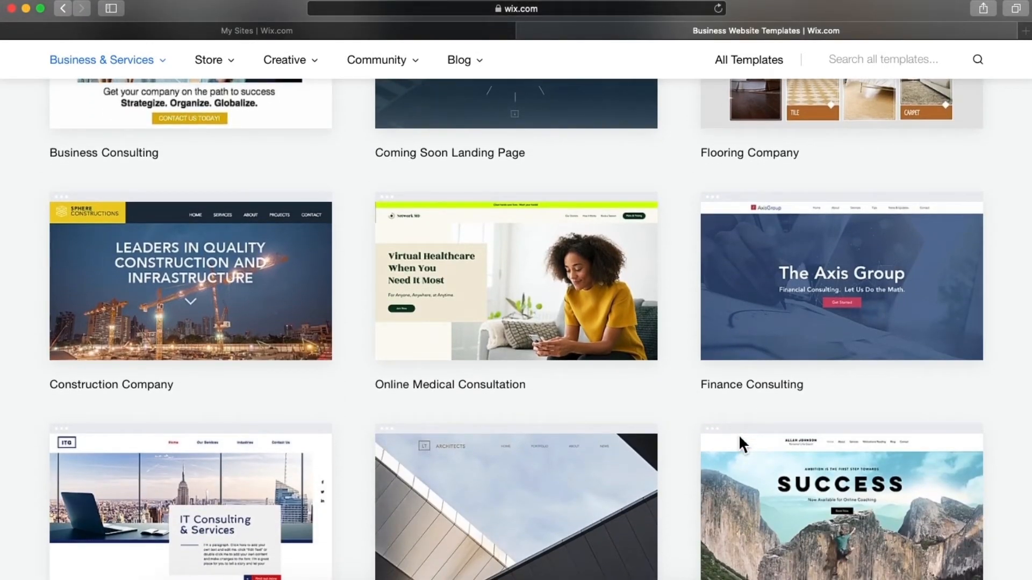
scroll(740, 438, down, 5)
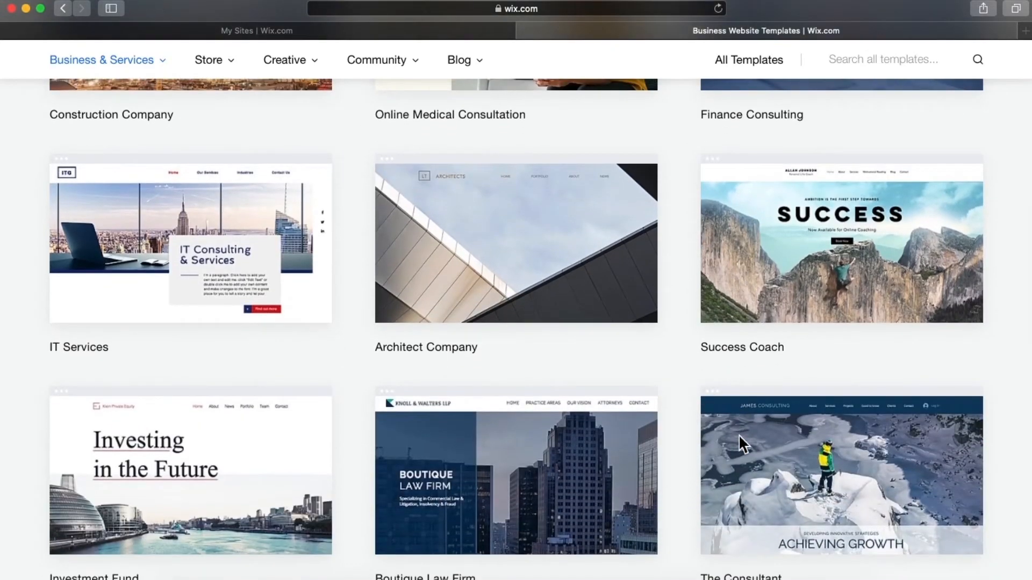
scroll(739, 434, down, 3)
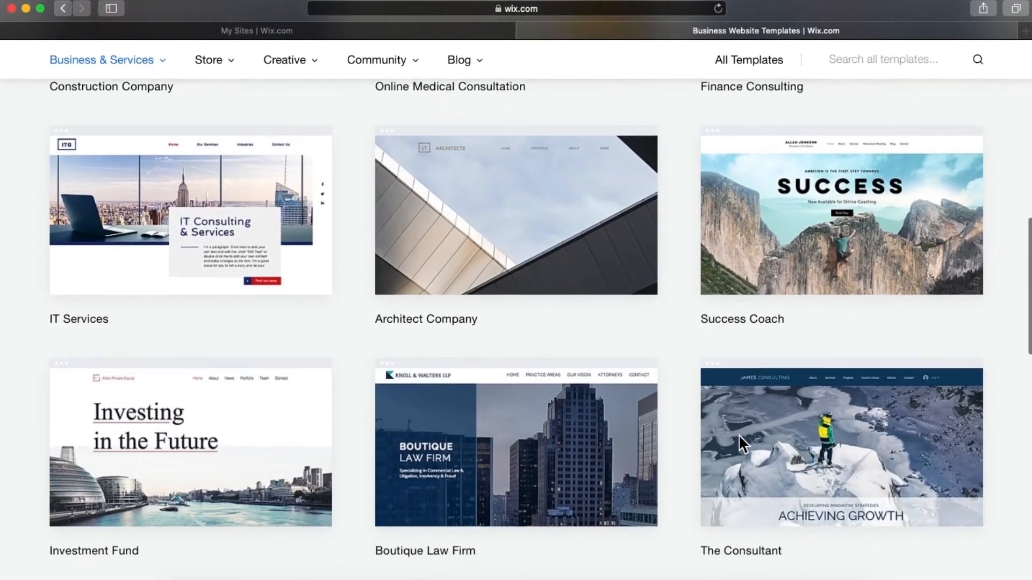
scroll(739, 434, up, 3)
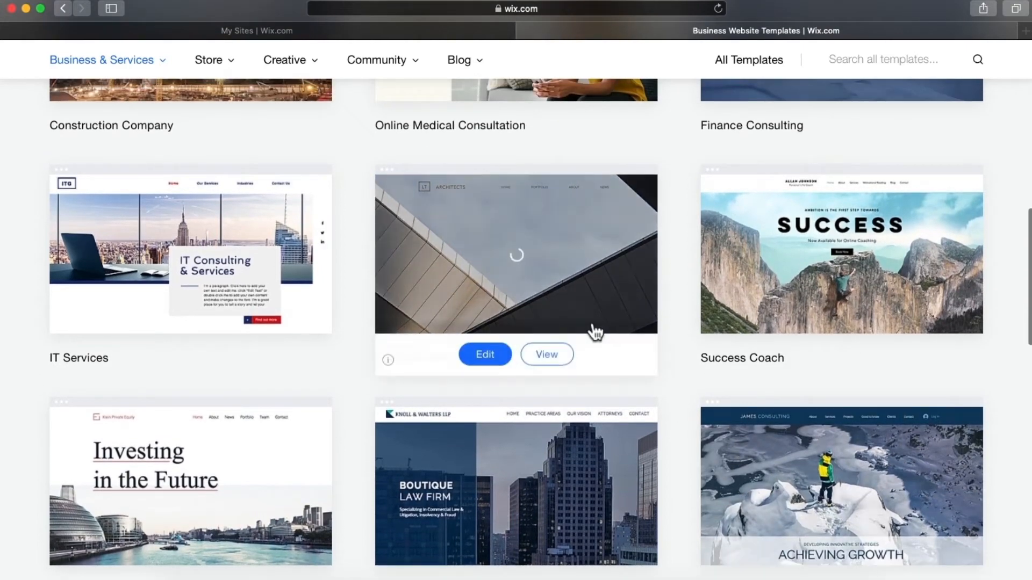
mouse_move(567, 372)
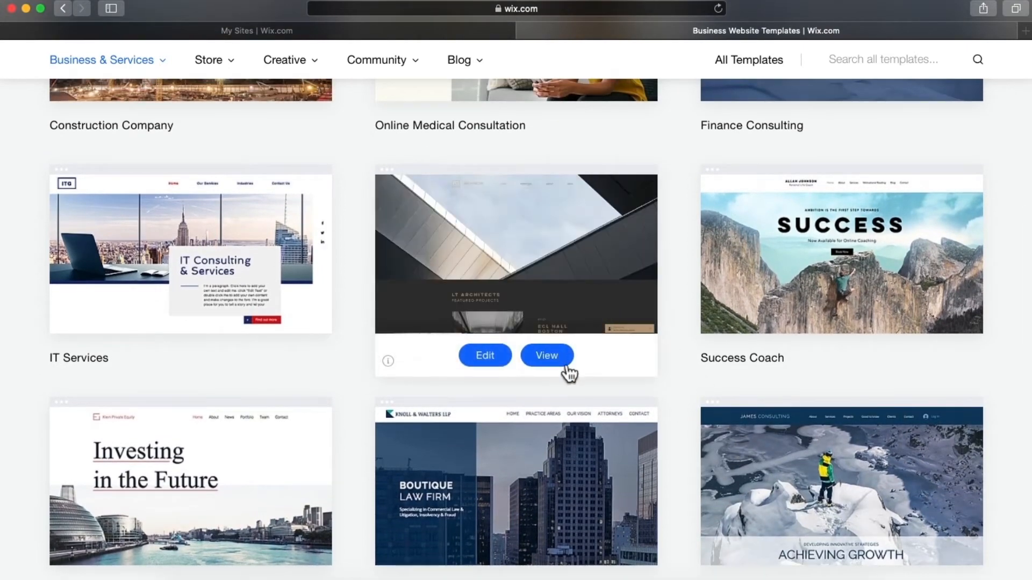
click(566, 365)
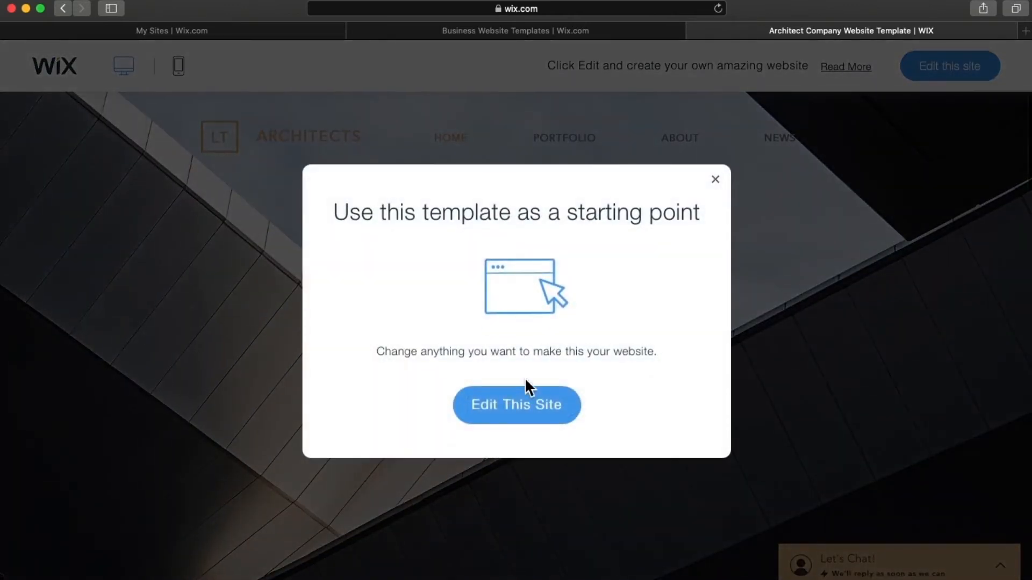
click(715, 179)
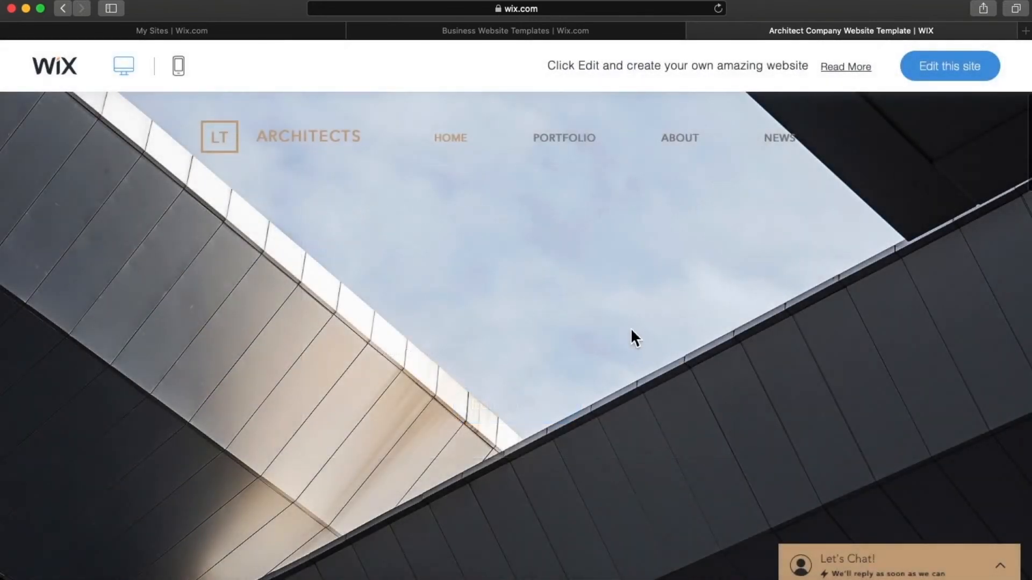
scroll(631, 331, down, 5)
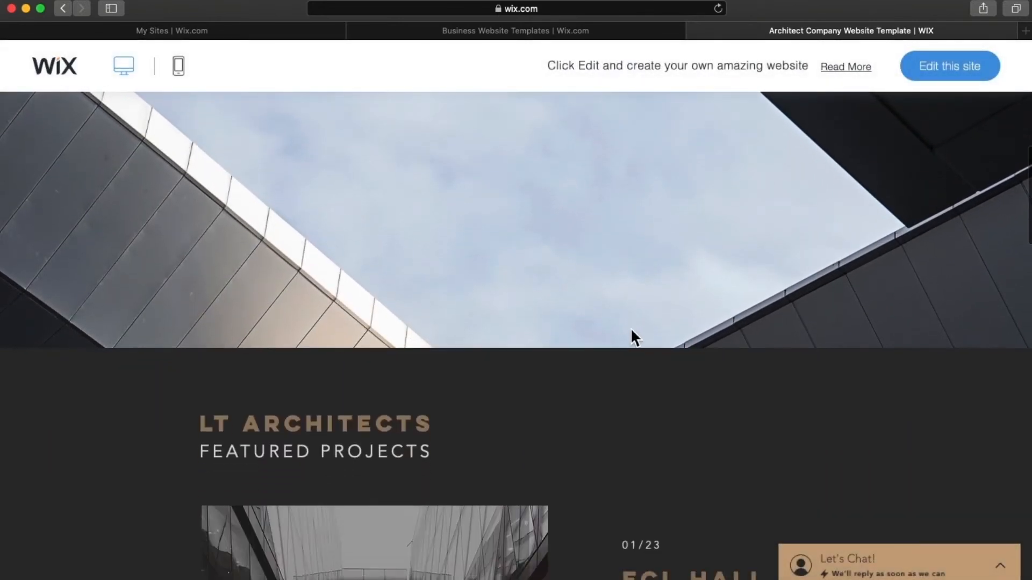
scroll(631, 330, down, 10)
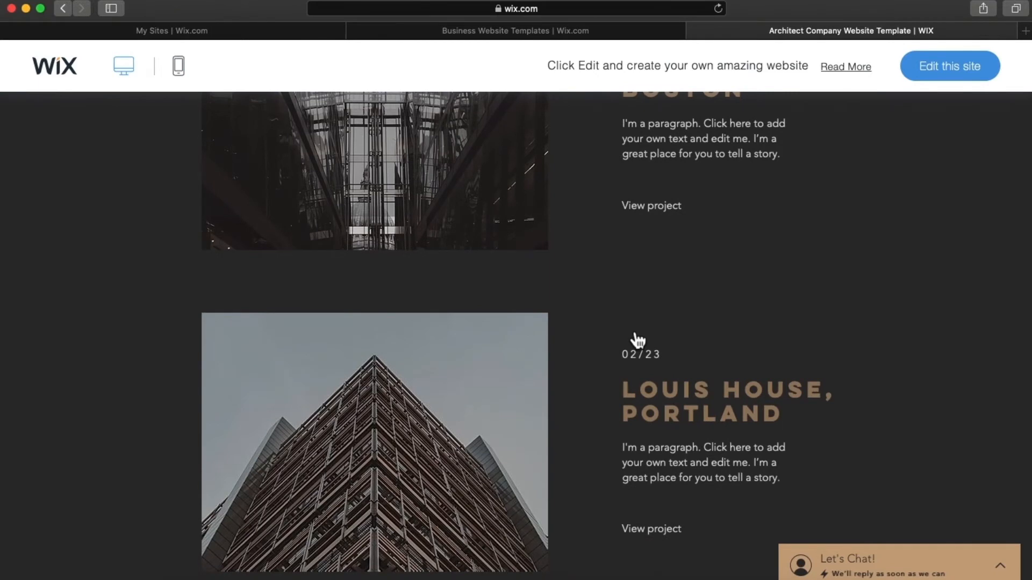
scroll(637, 340, down, 7)
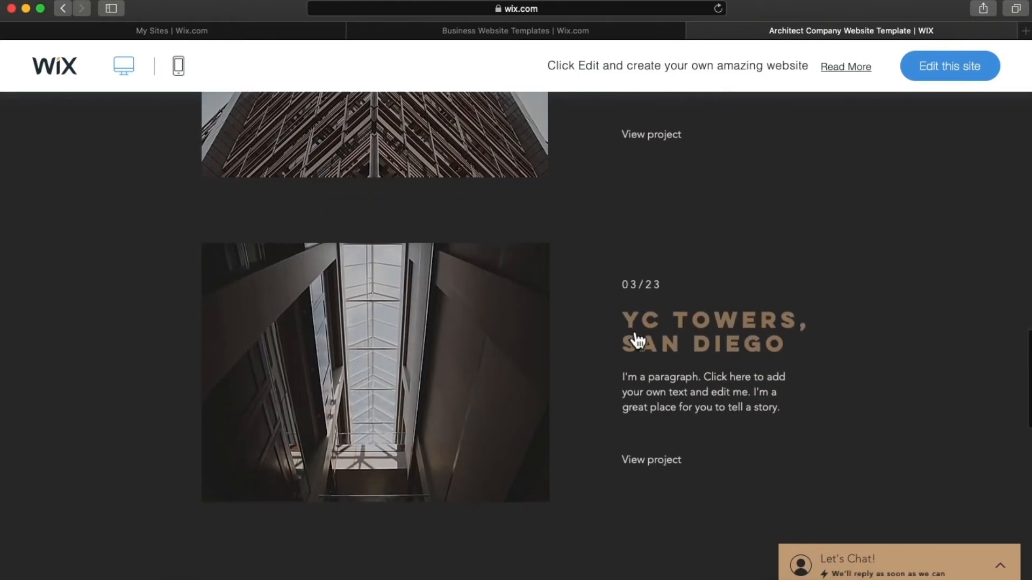
scroll(638, 340, down, 7)
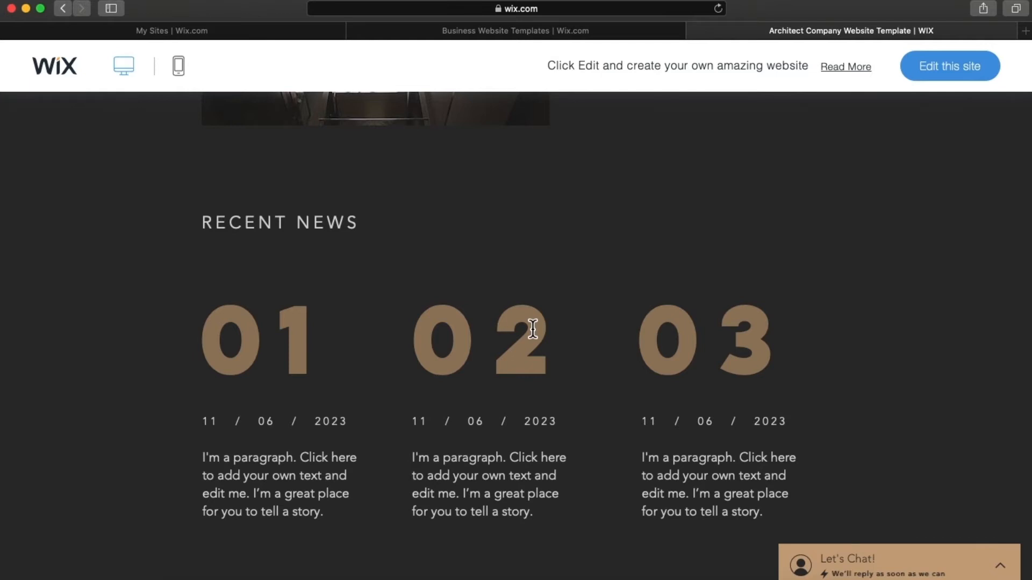
scroll(533, 329, up, 4)
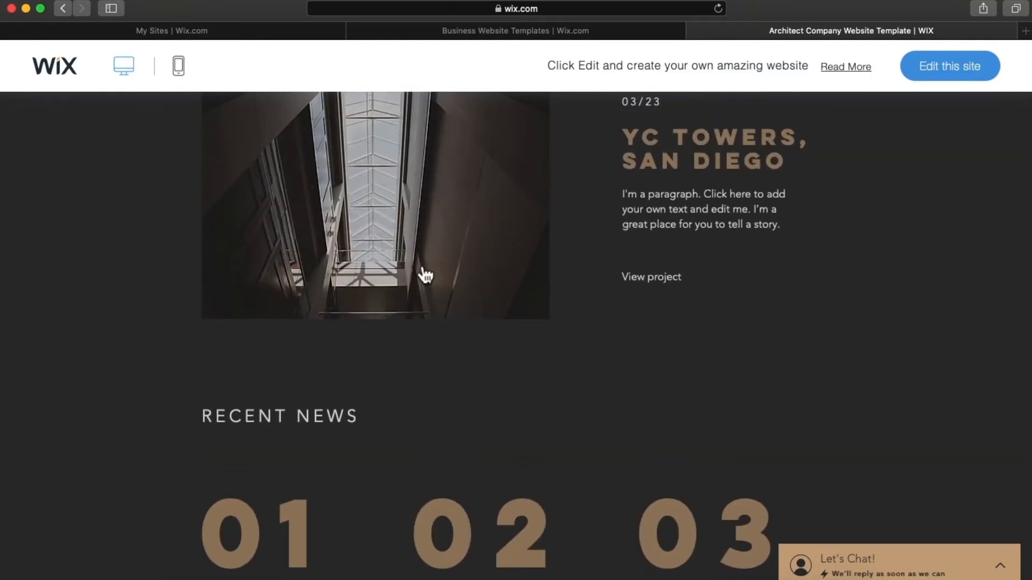
scroll(444, 349, down, 10)
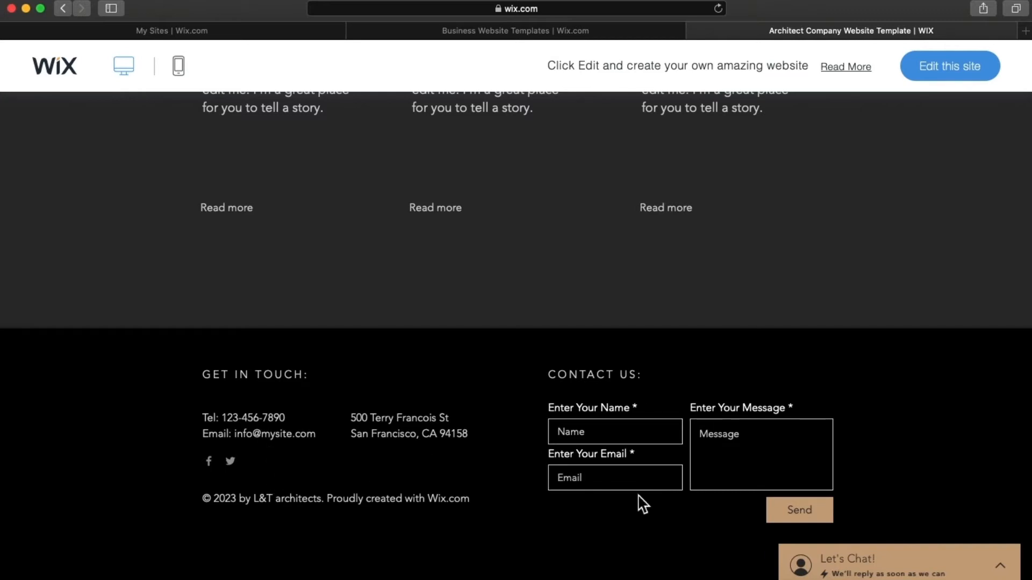
scroll(638, 496, up, 20)
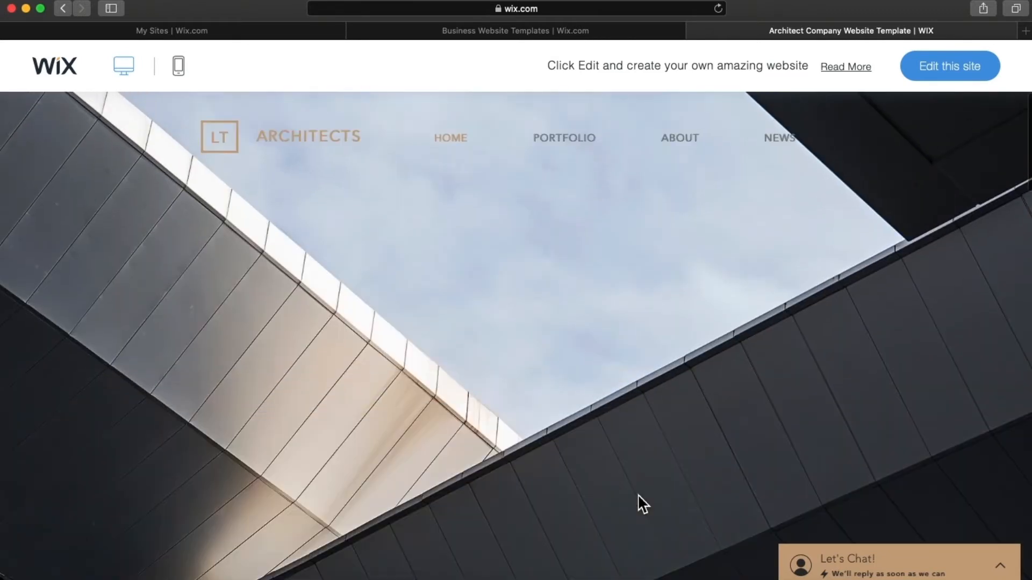
- Go back to the Business Website Templates gallery and browse its designs
click(618, 32)
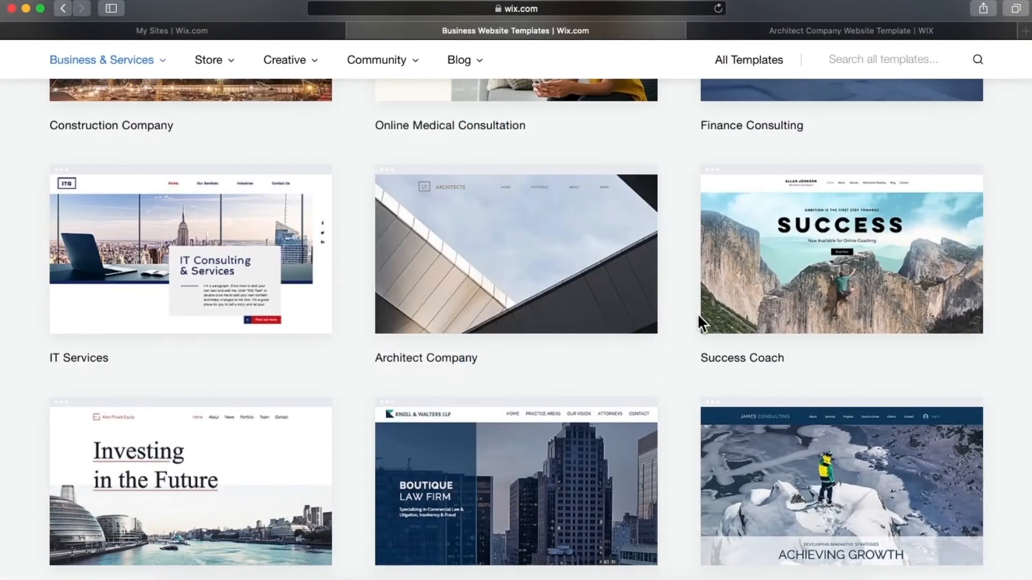
mouse_move(574, 315)
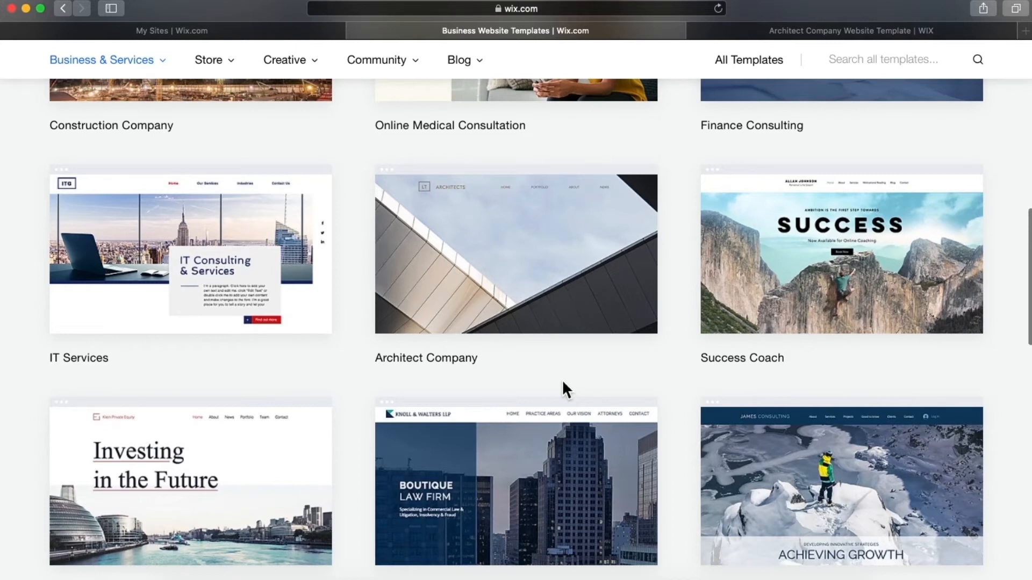
mouse_move(491, 352)
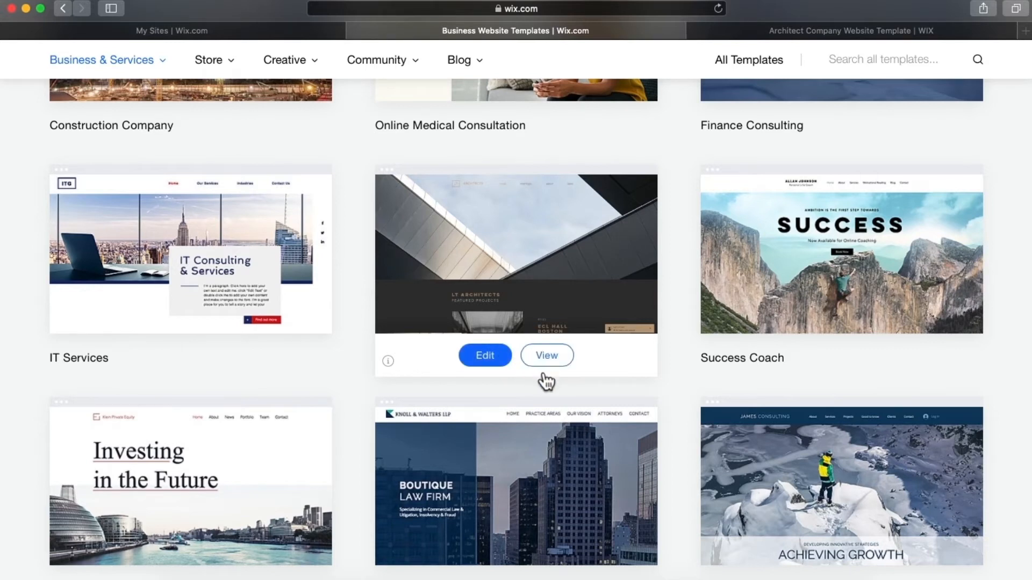
scroll(547, 379, up, 7)
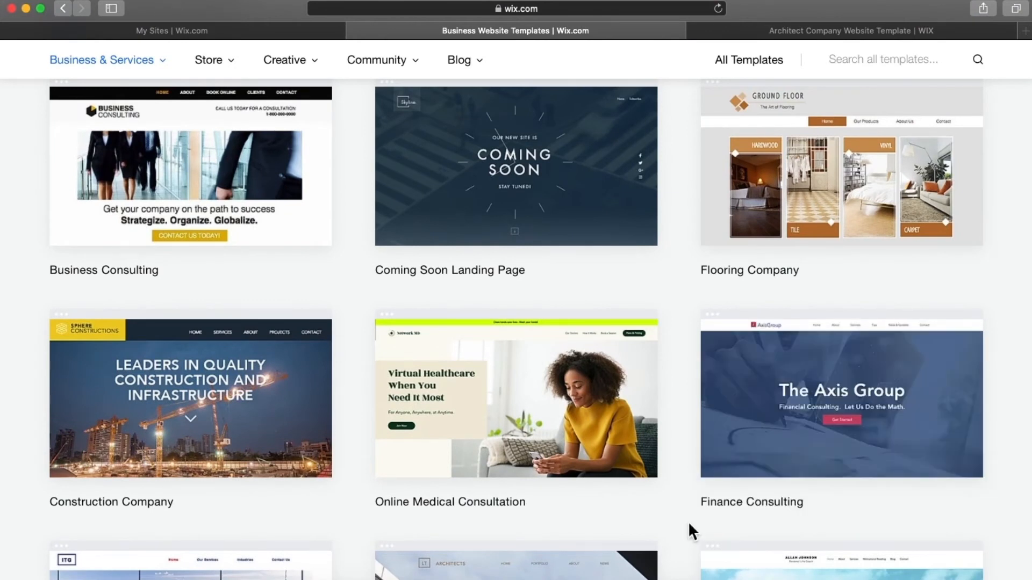
mouse_move(983, 454)
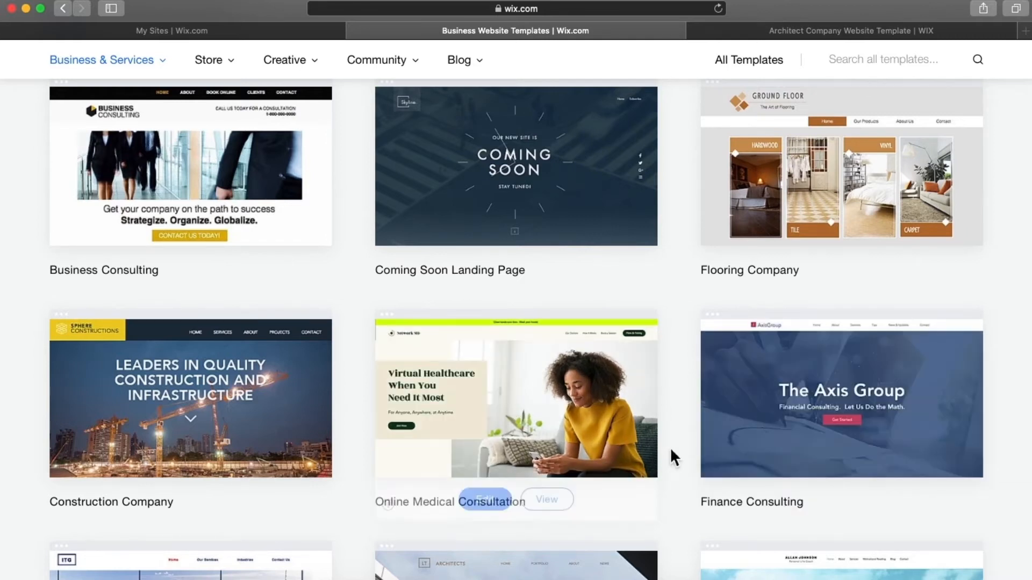
mouse_move(732, 424)
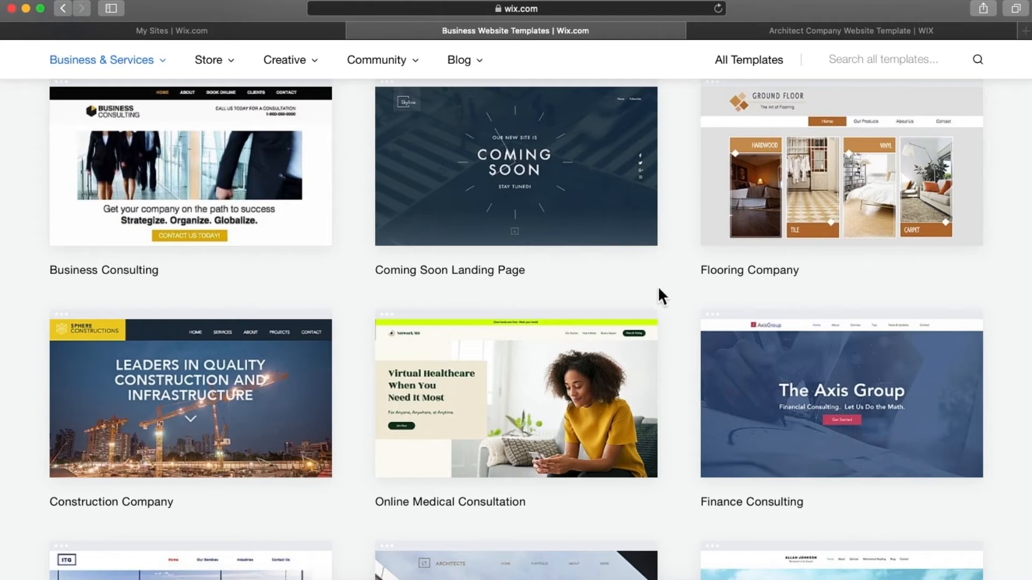
scroll(659, 294, down, 9)
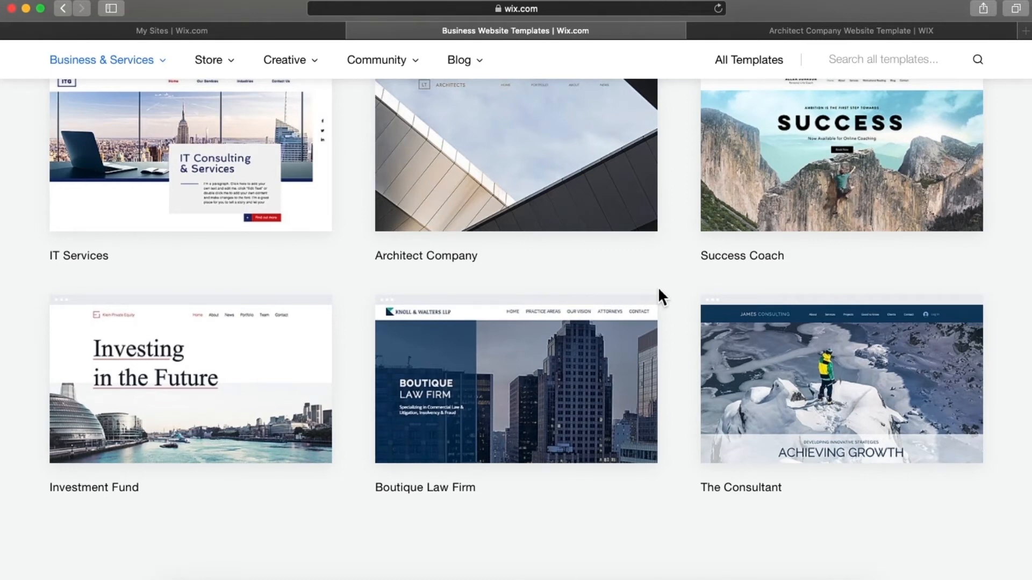
scroll(660, 294, up, 7)
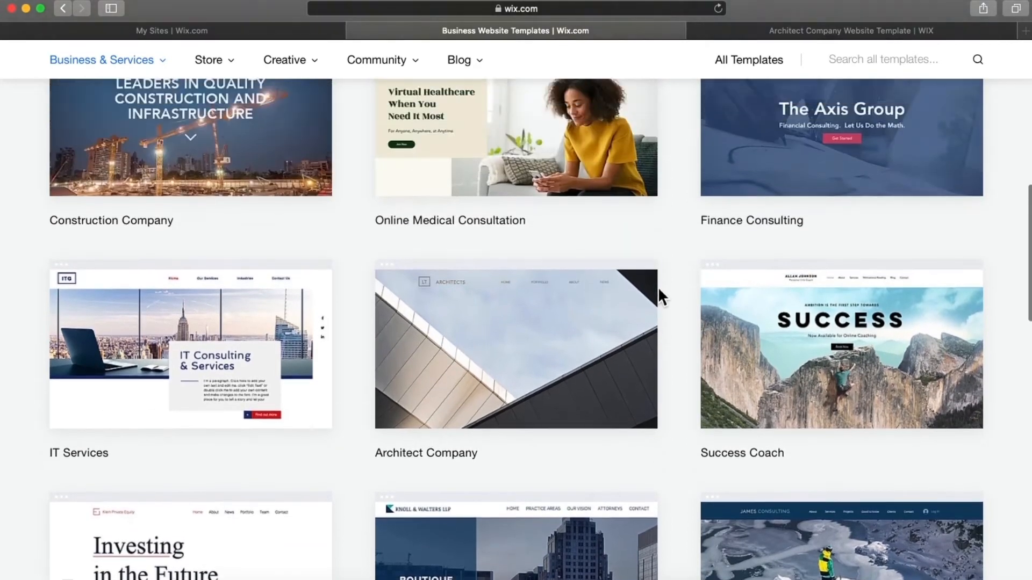
scroll(659, 290, up, 7)
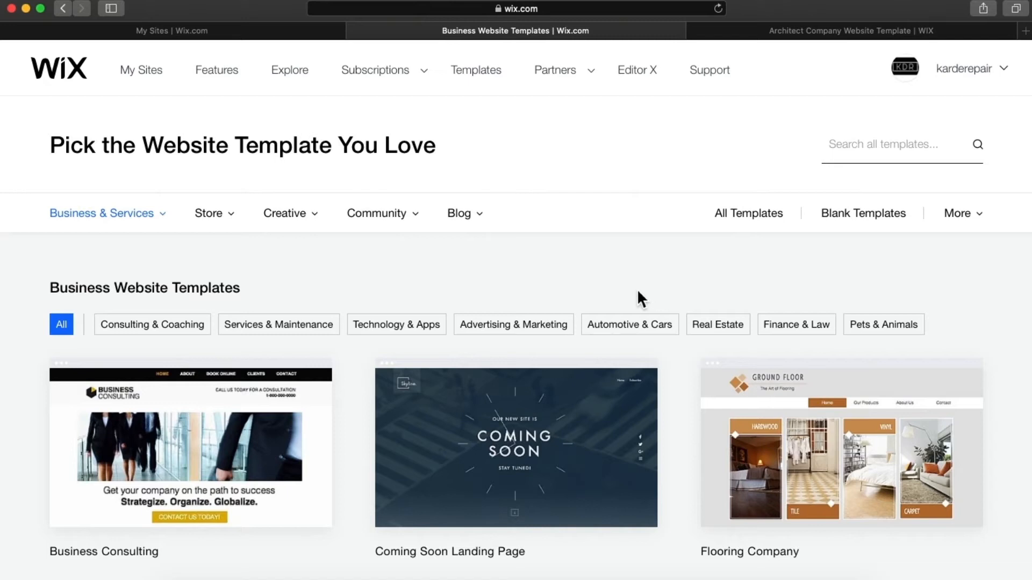
- Filter to Technology & Apps templates and scroll past Startup Company, IT Services and Web App
click(399, 340)
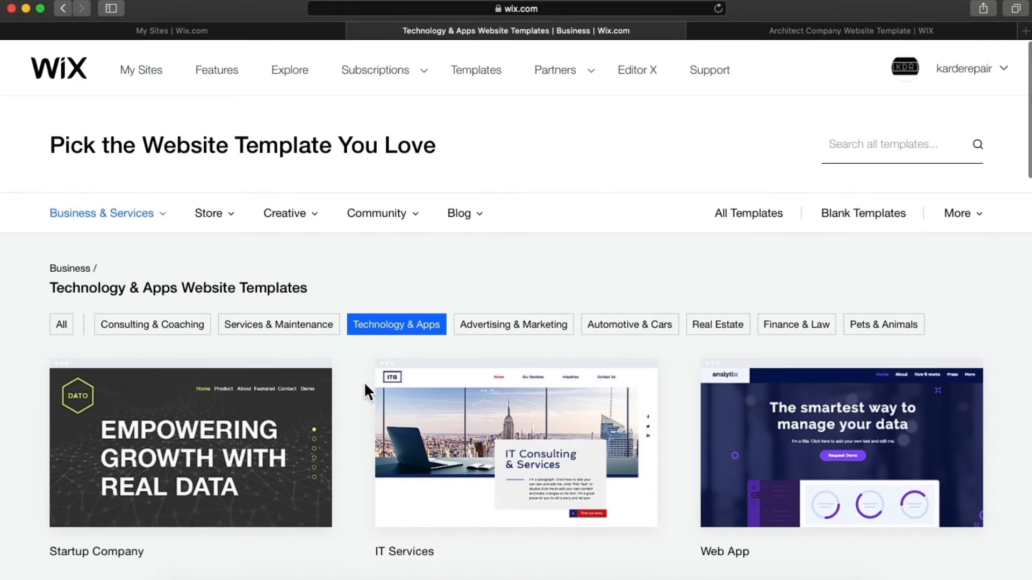
scroll(364, 382, down, 5)
scroll(365, 385, down, 7)
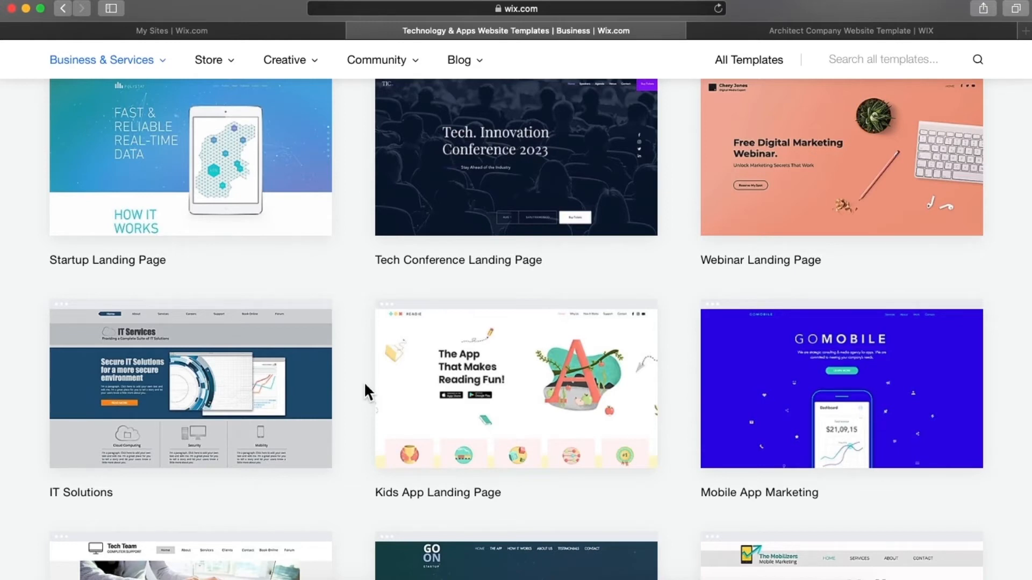
scroll(364, 385, down, 9)
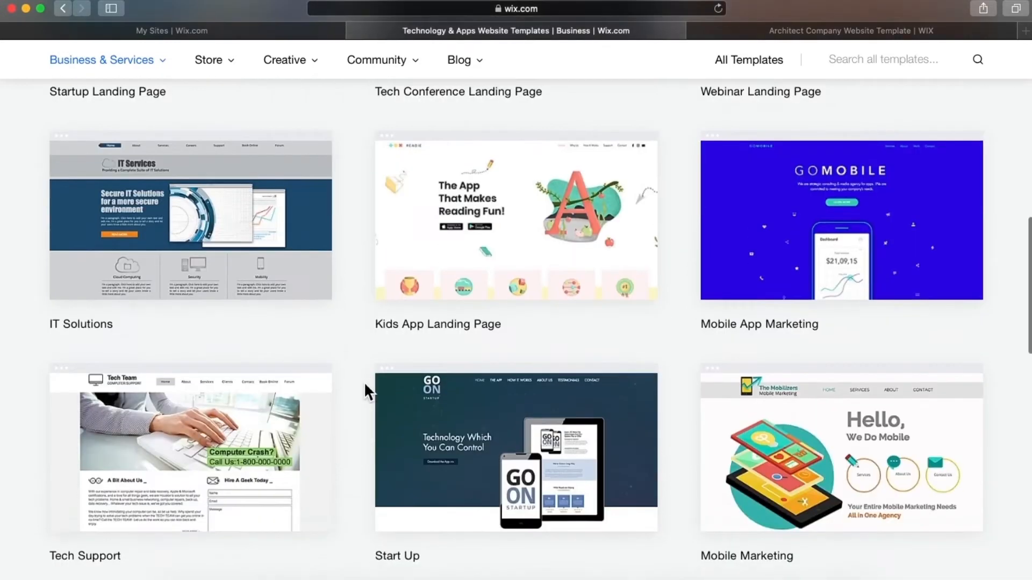
scroll(364, 390, up, 15)
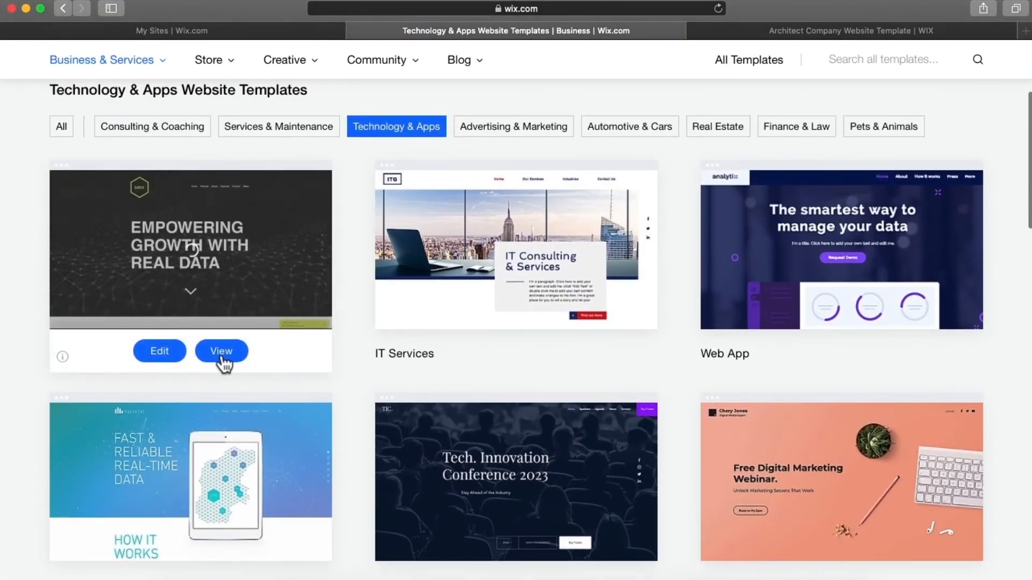
click(221, 354)
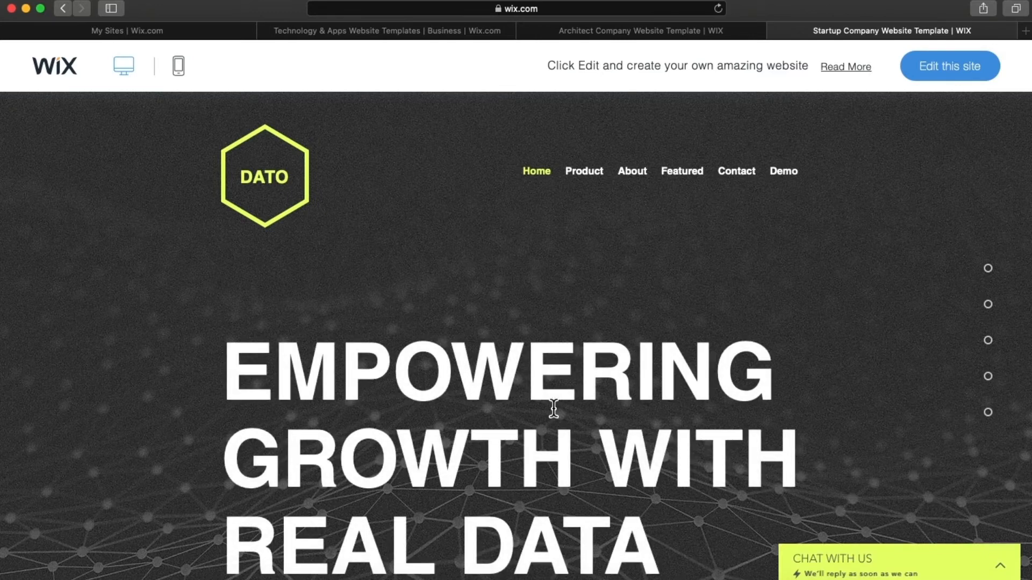
scroll(554, 409, down, 5)
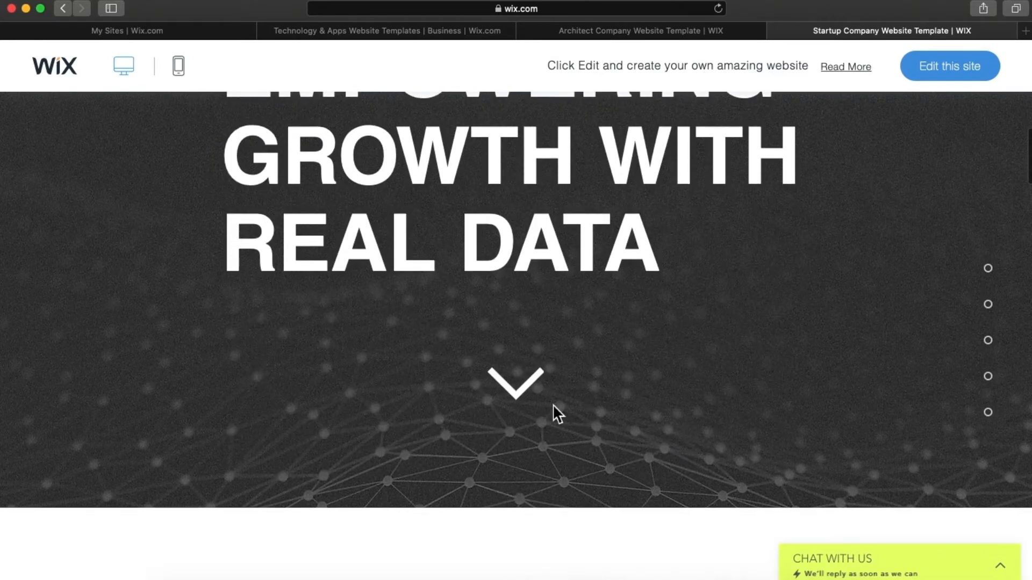
scroll(552, 404, up, 5)
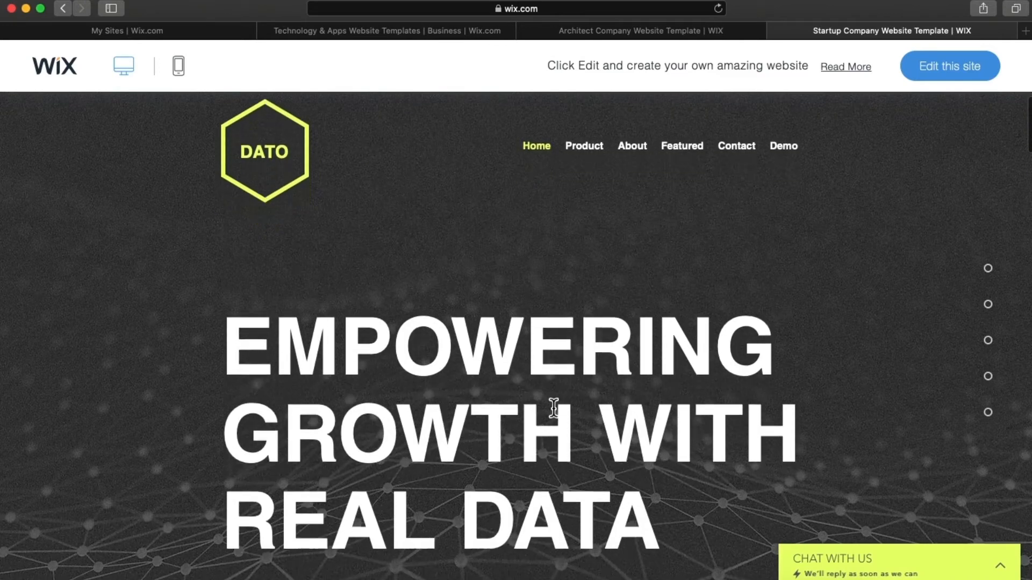
scroll(554, 408, down, 15)
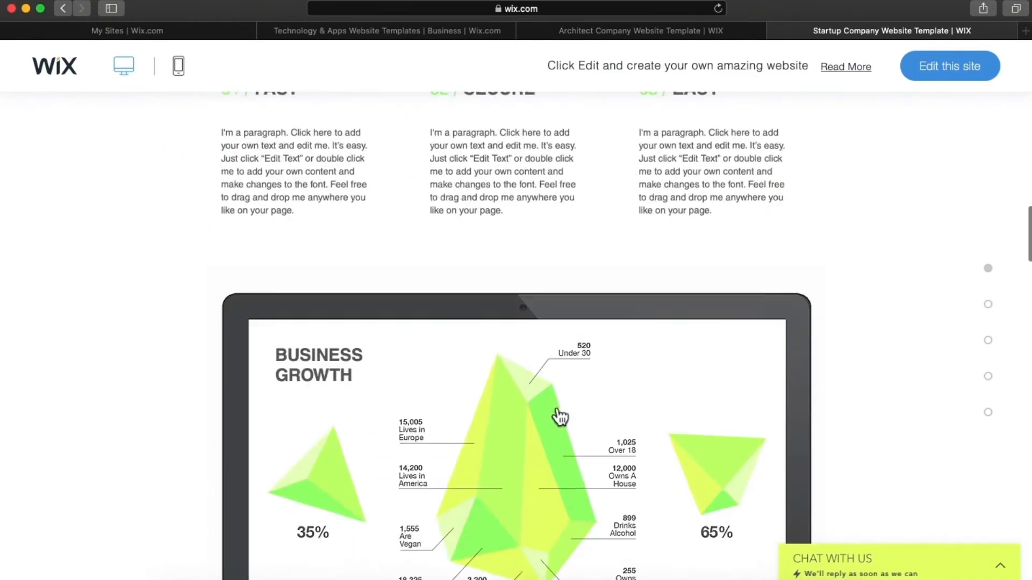
scroll(559, 416, down, 8)
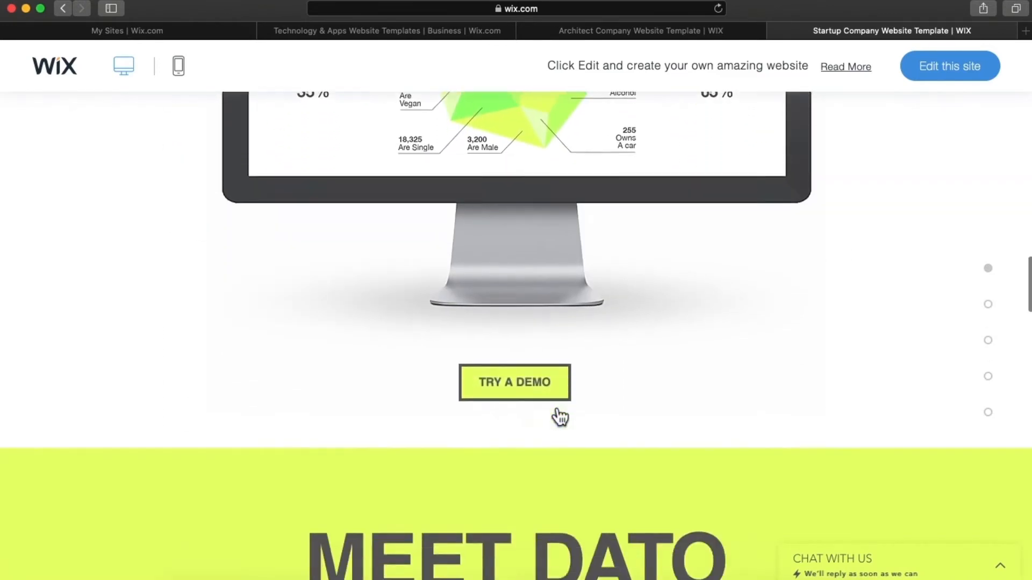
scroll(559, 416, down, 4)
scroll(554, 409, down, 6)
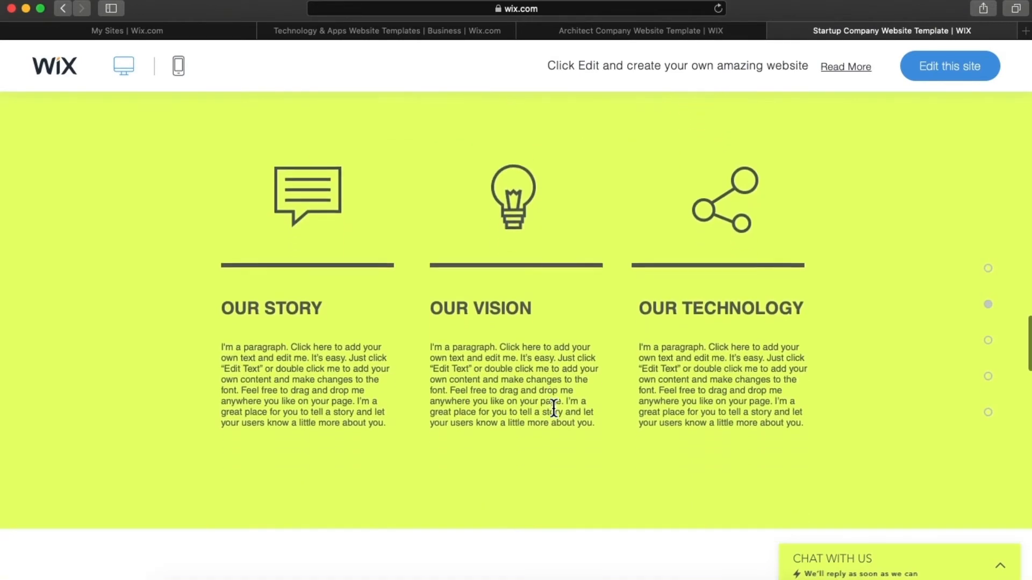
scroll(553, 409, down, 12)
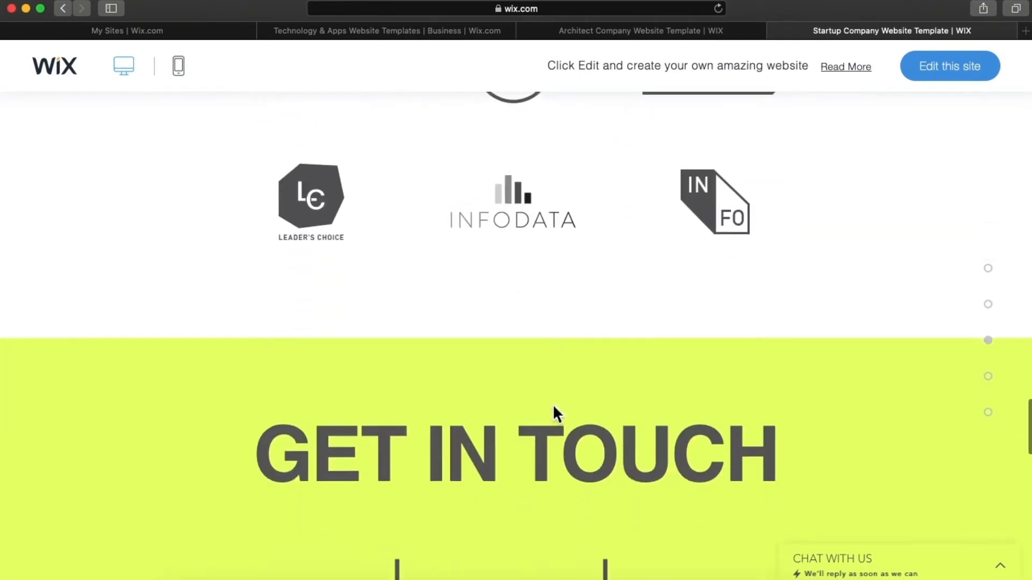
scroll(553, 405, down, 9)
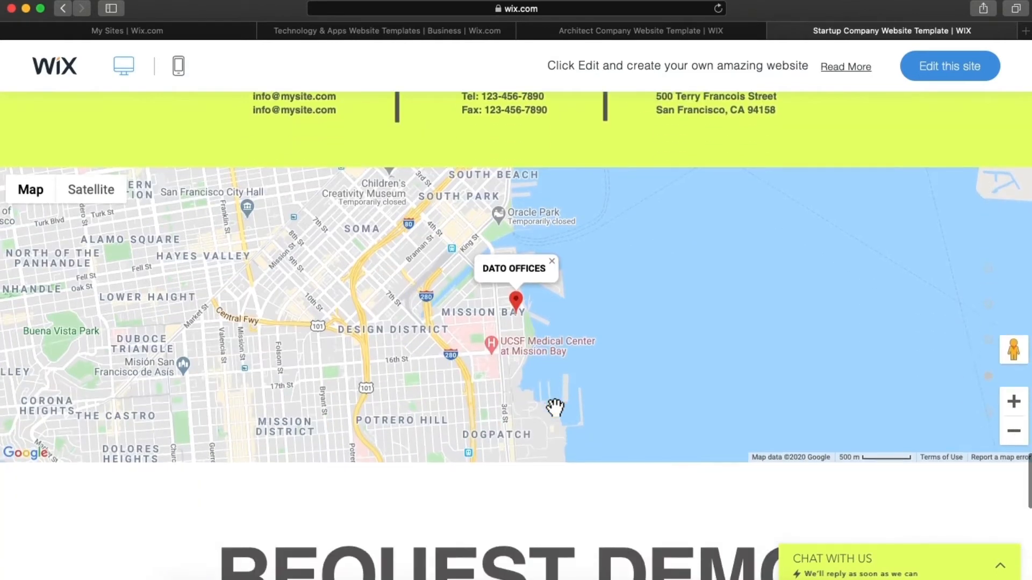
scroll(555, 408, down, 1)
scroll(555, 408, down, 7)
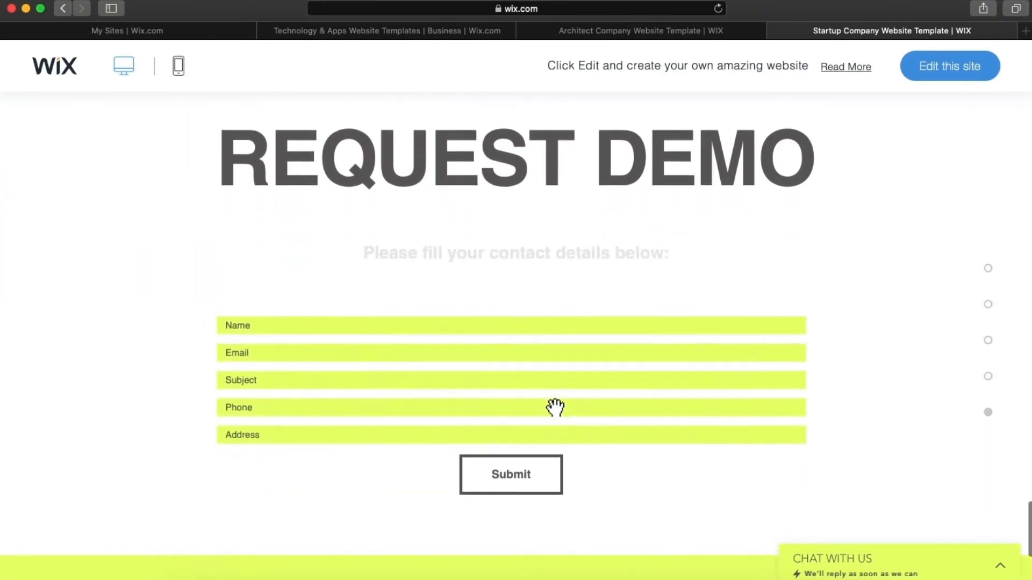
scroll(555, 408, down, 5)
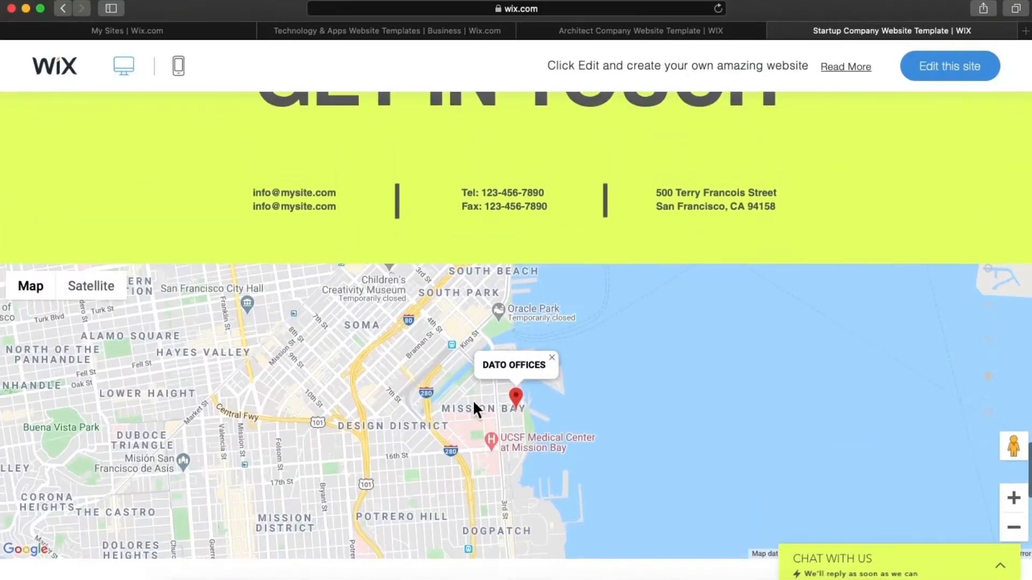
scroll(472, 400, up, 15)
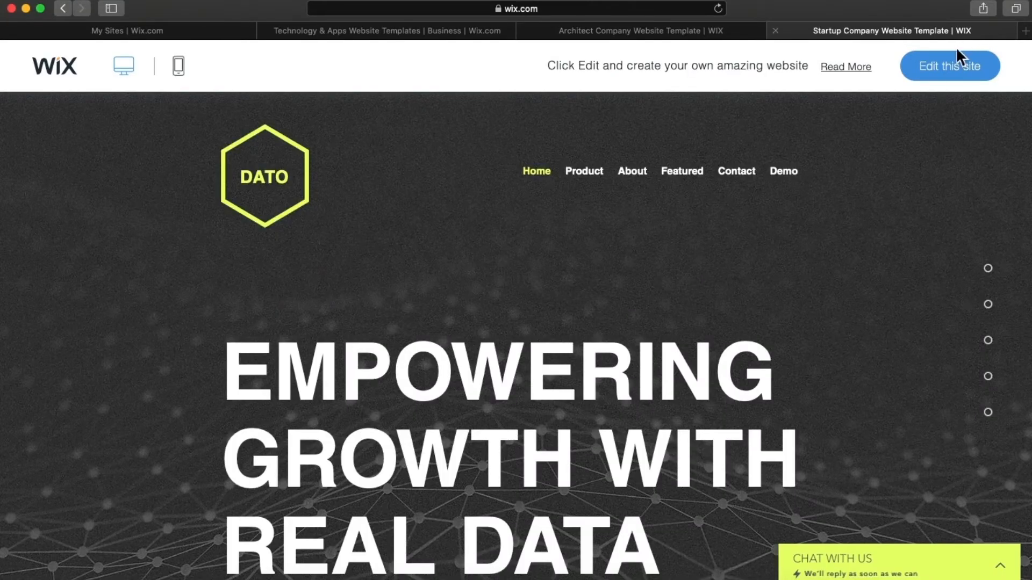
- Open the Startup Company template with 'Edit this site' and scroll the DATO home page
click(961, 77)
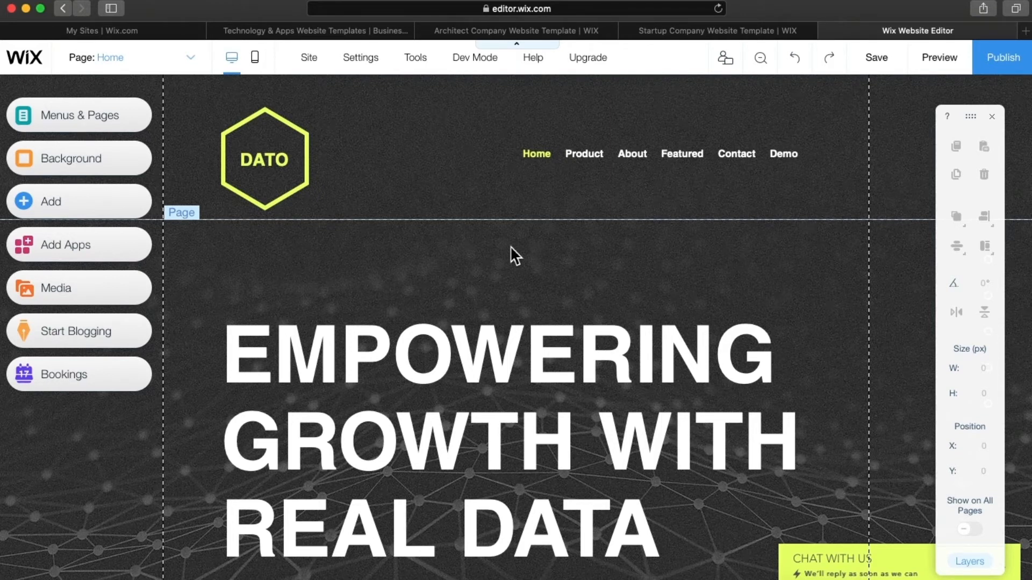
scroll(510, 246, down, 3)
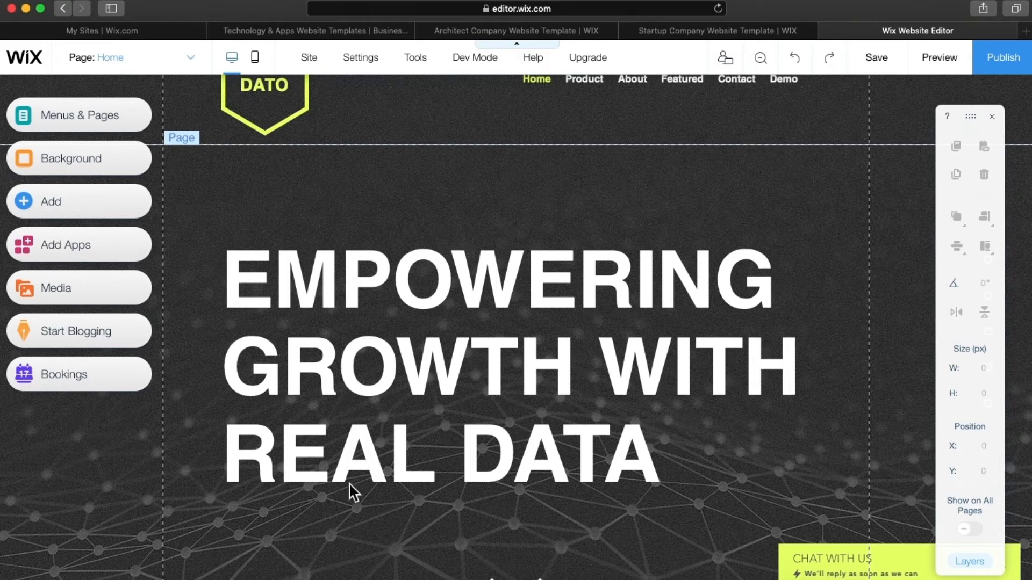
click(115, 66)
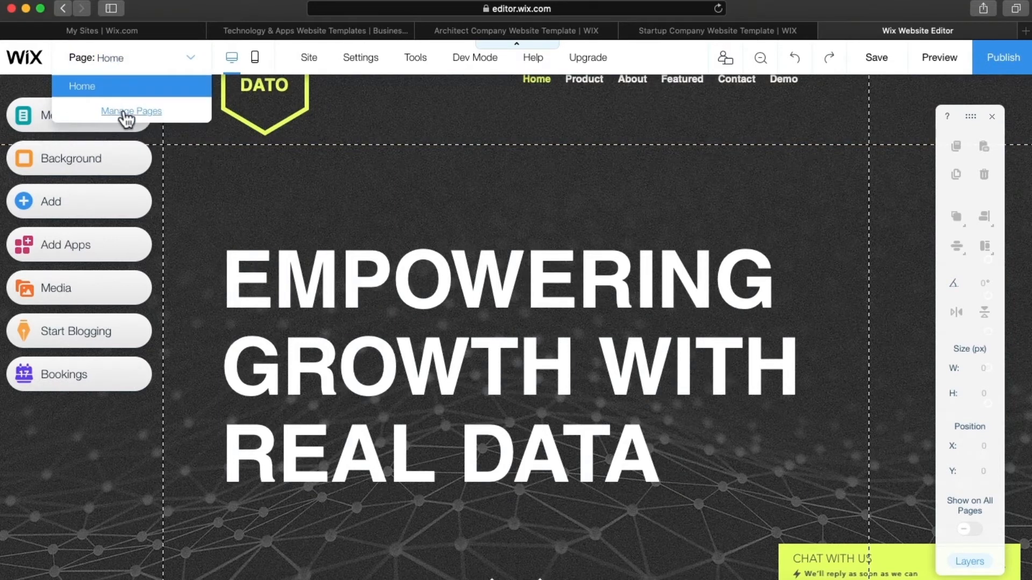
click(124, 111)
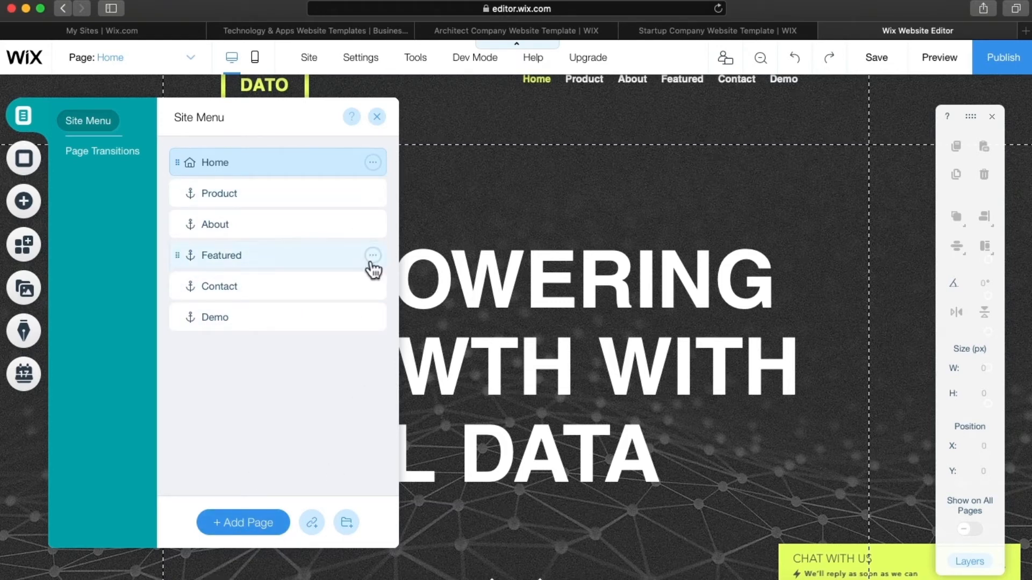
click(377, 117)
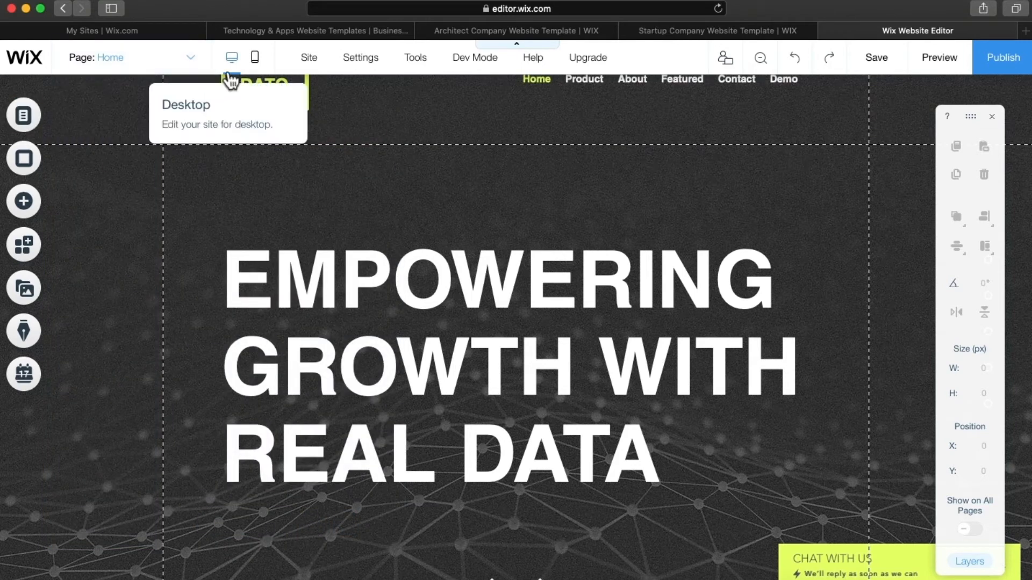
- Switch to the mobile editor, skip the introduction, and scroll through the DATO mobile home page
click(258, 74)
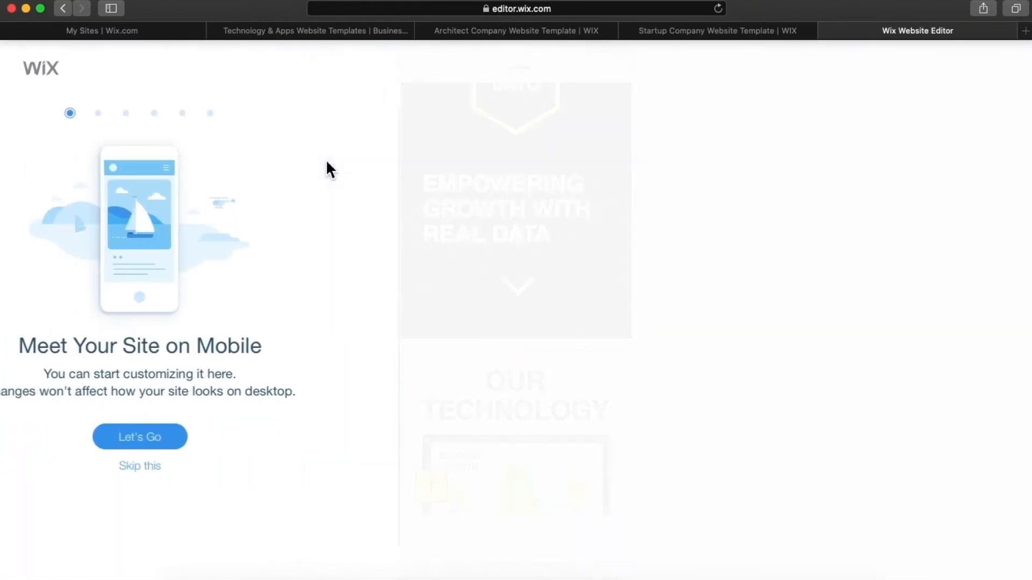
click(258, 472)
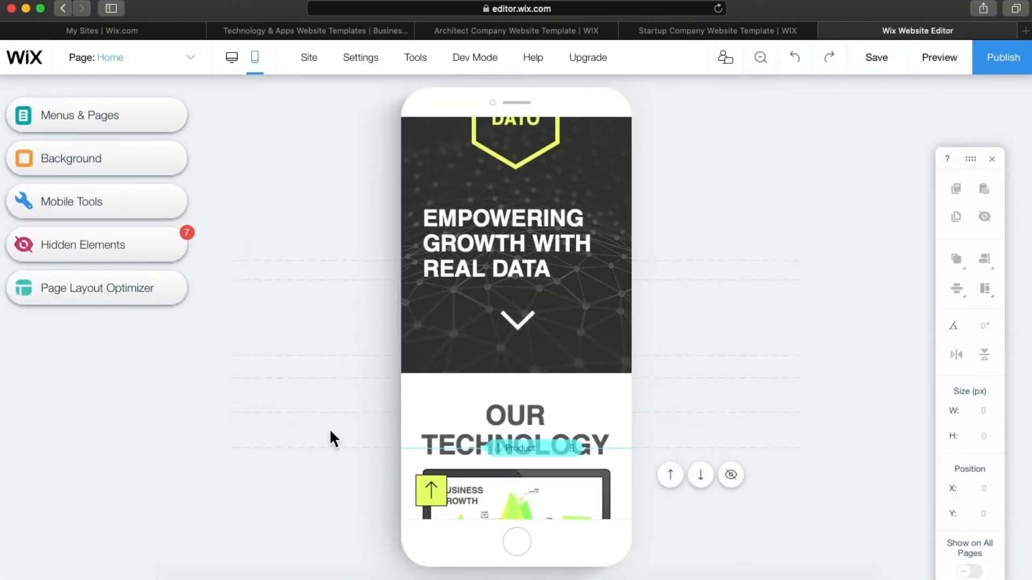
scroll(492, 320, down, 5)
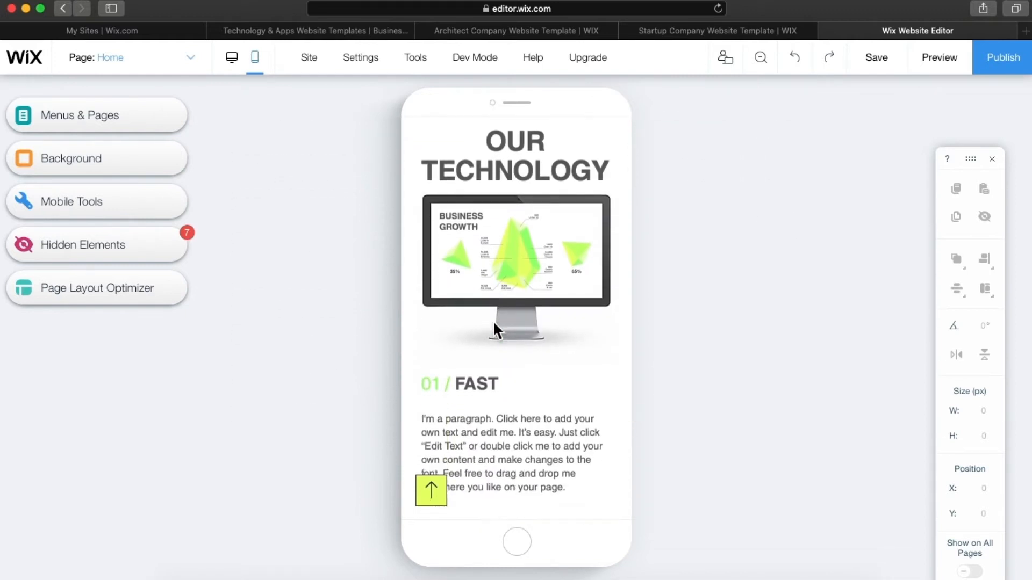
scroll(492, 321, down, 9)
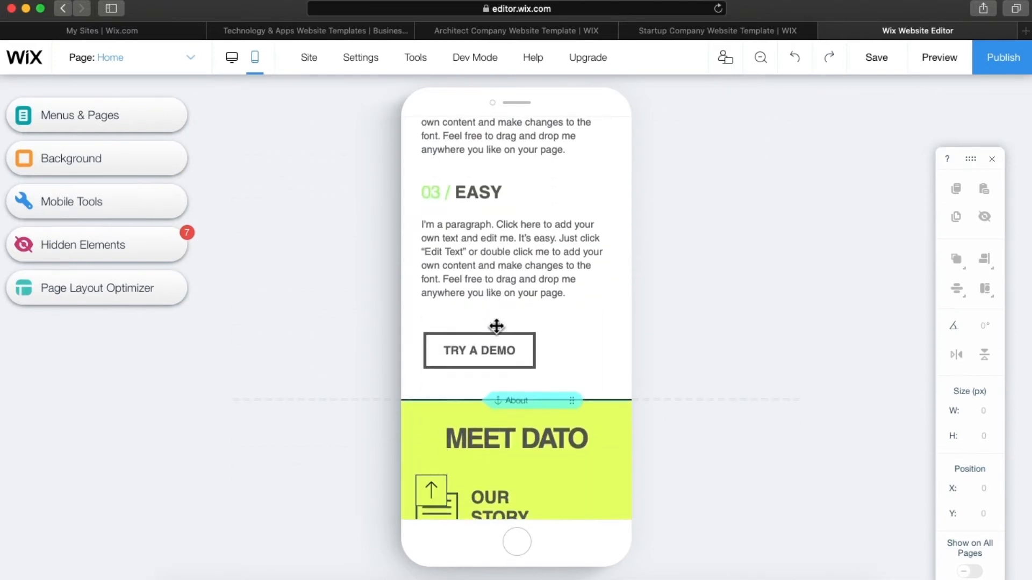
scroll(496, 327, down, 7)
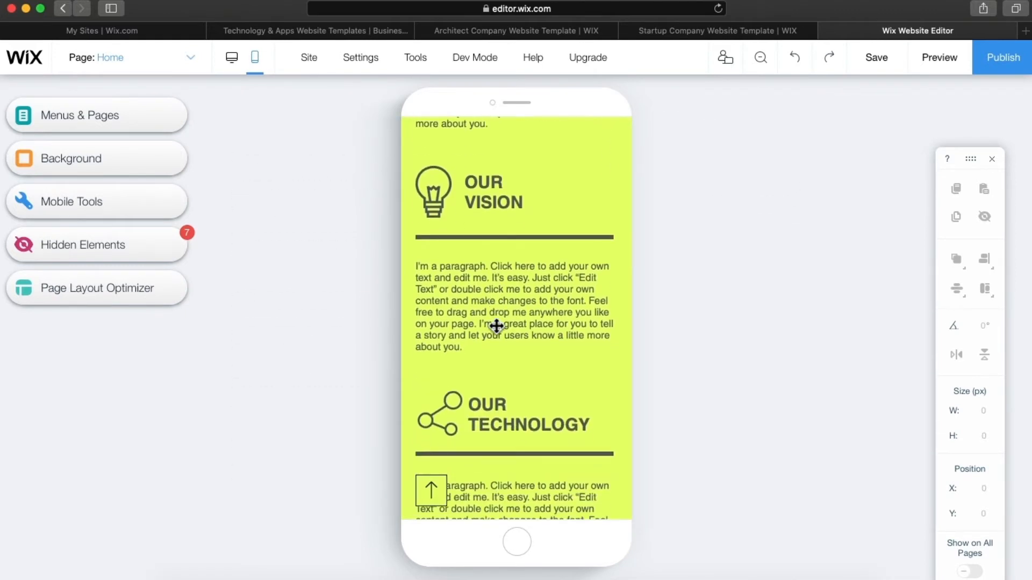
scroll(496, 327, down, 8)
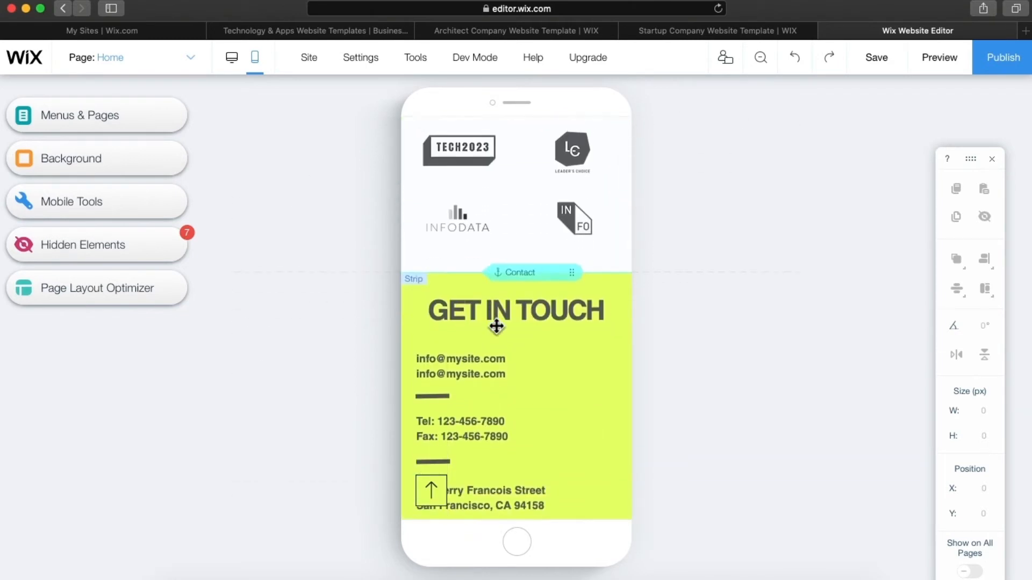
scroll(496, 326, down, 1)
scroll(496, 327, up, 15)
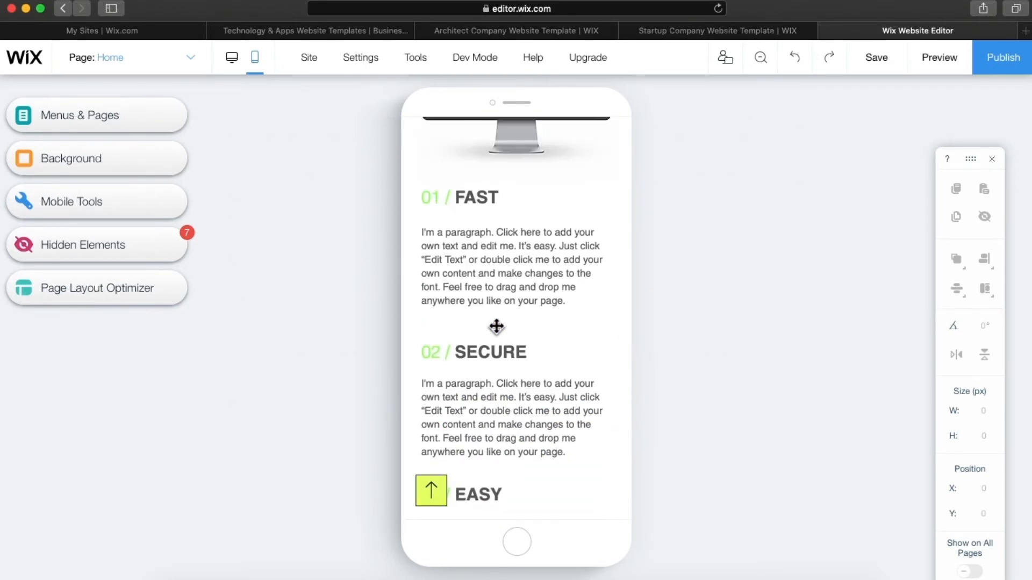
mouse_move(496, 326)
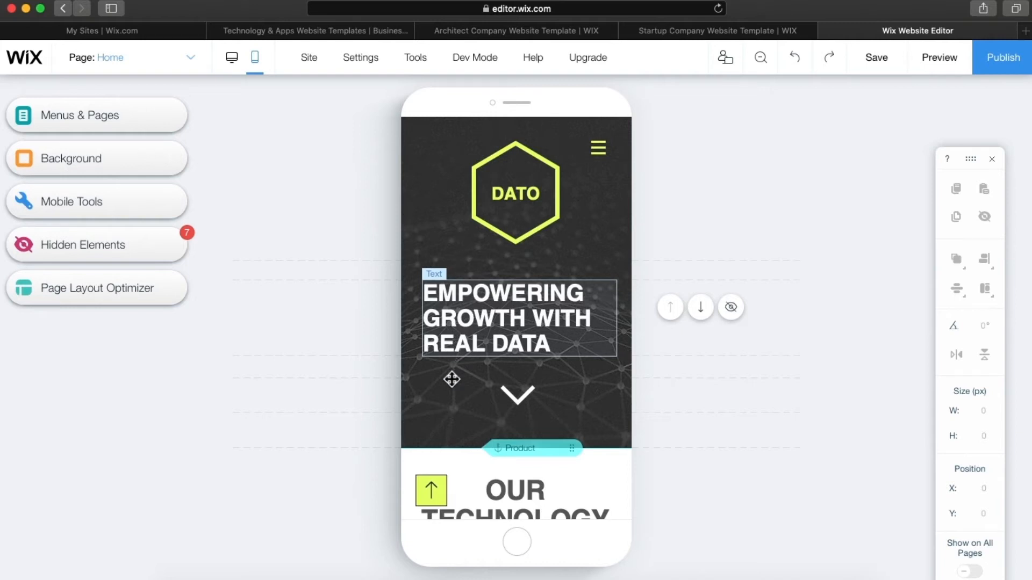
scroll(447, 375, down, 3)
scroll(448, 375, down, 10)
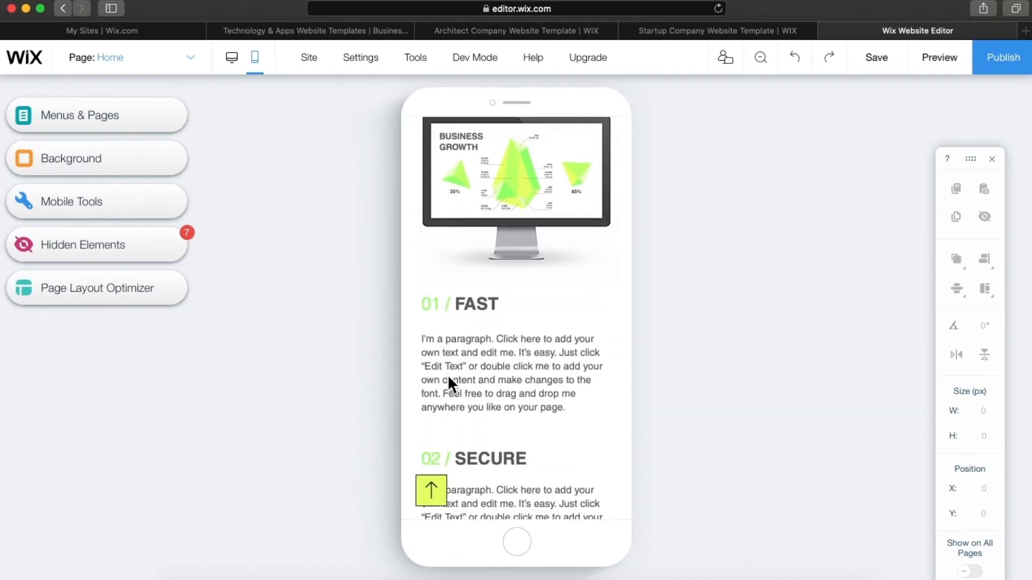
scroll(448, 375, down, 10)
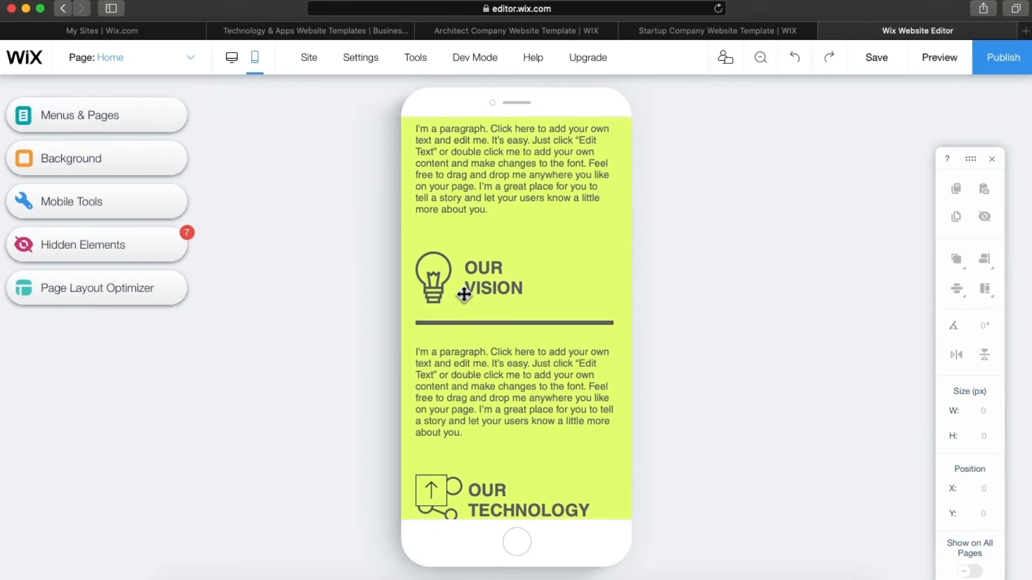
scroll(465, 295, down, 5)
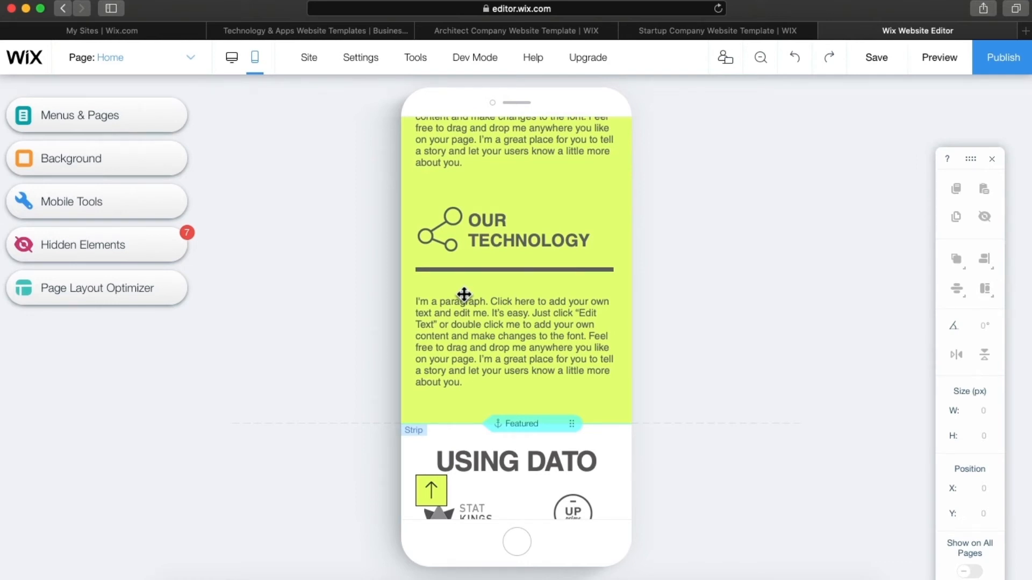
scroll(464, 294, down, 7)
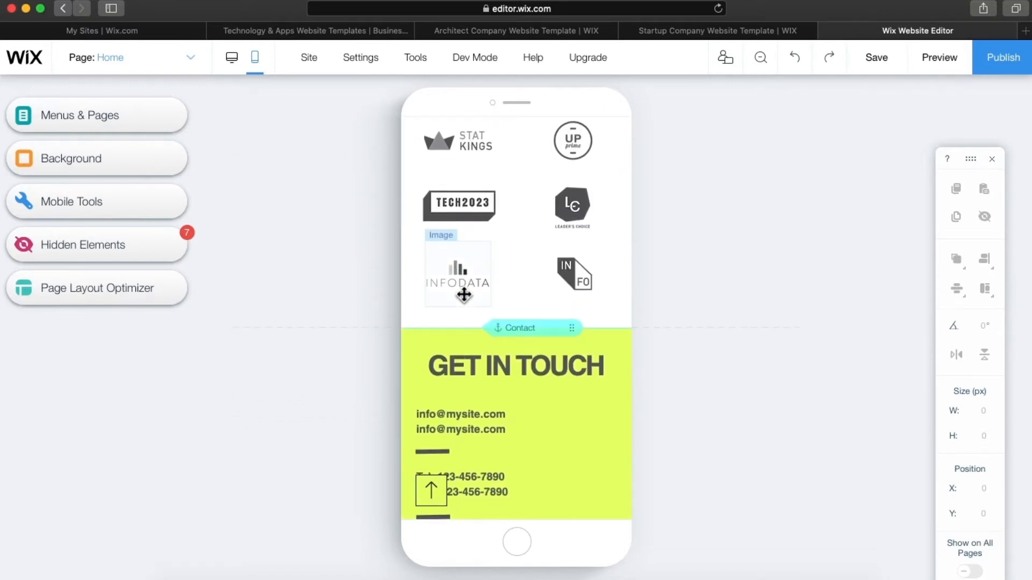
mouse_move(478, 400)
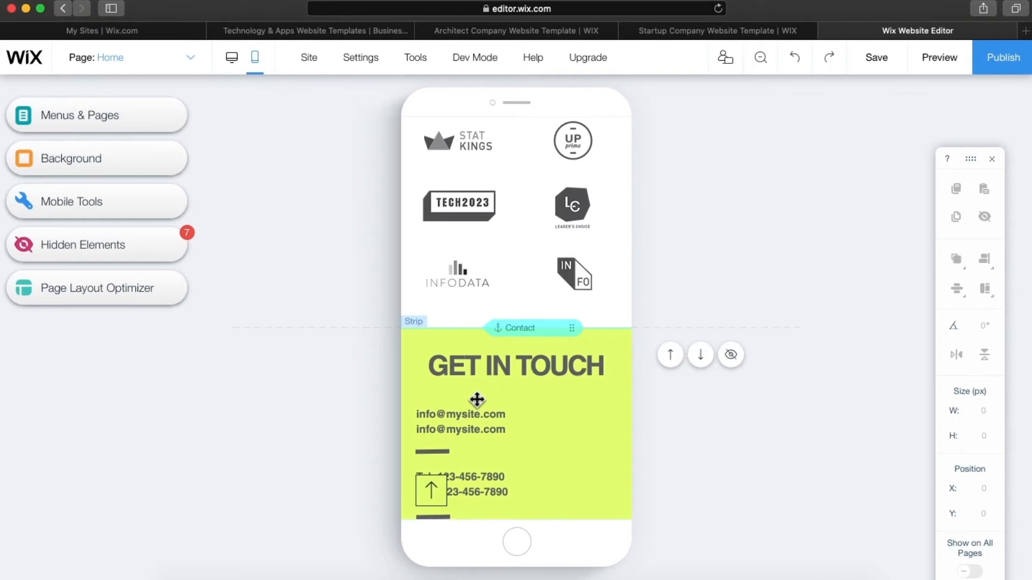
scroll(477, 400, up, 9)
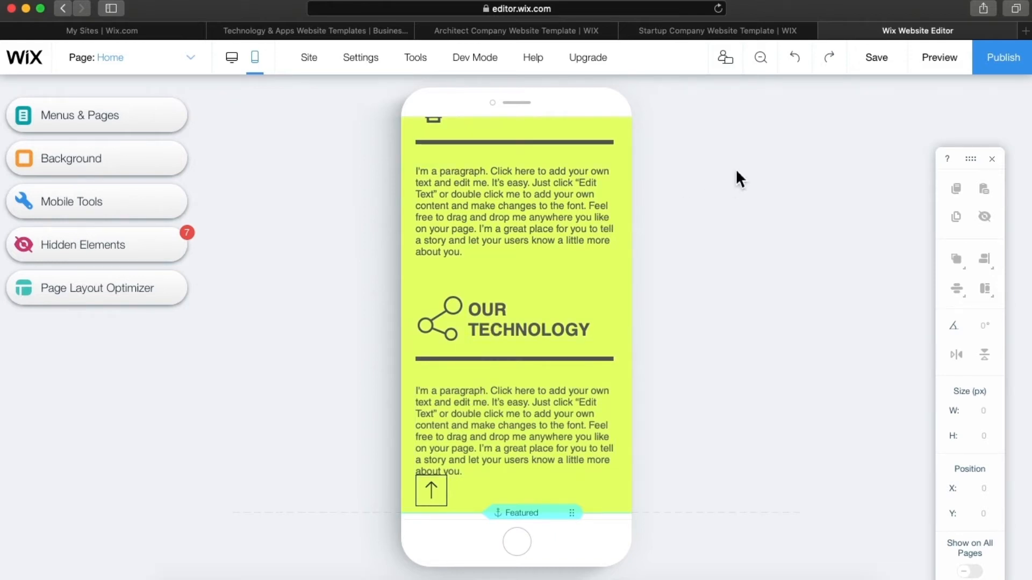
- Return to the desktop view of the DATO home page and bring up the Site menu
click(232, 58)
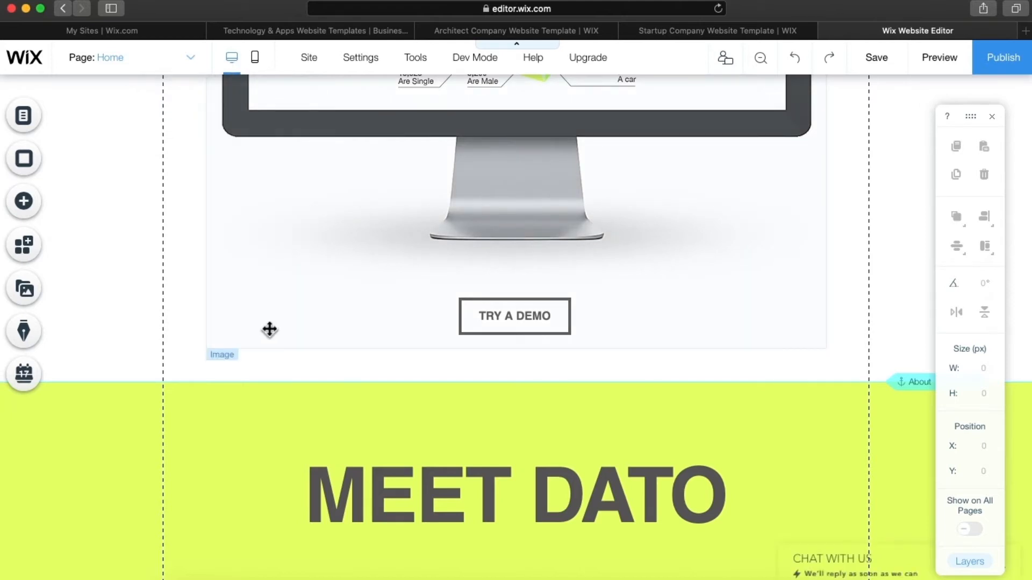
mouse_move(314, 73)
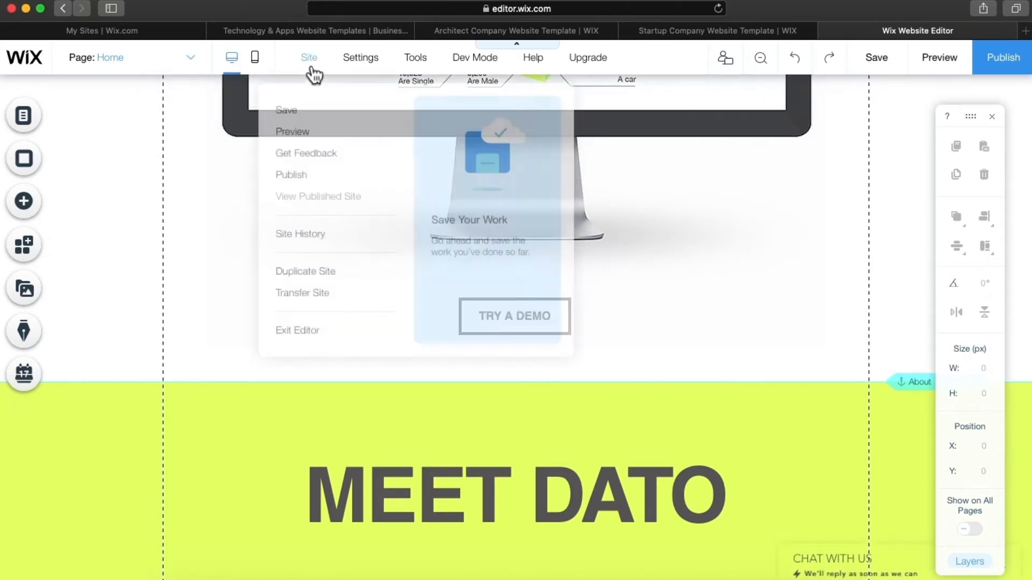
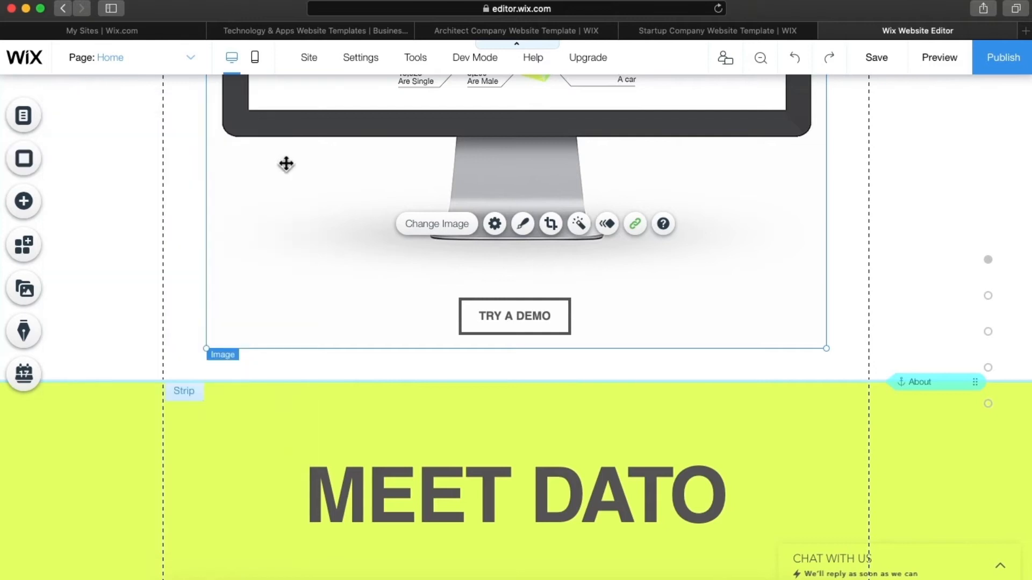
- Scroll back up to the DATO header and the 'EMPOWERING GROWTH WITH REAL DATA' headline
scroll(295, 233, up, 10)
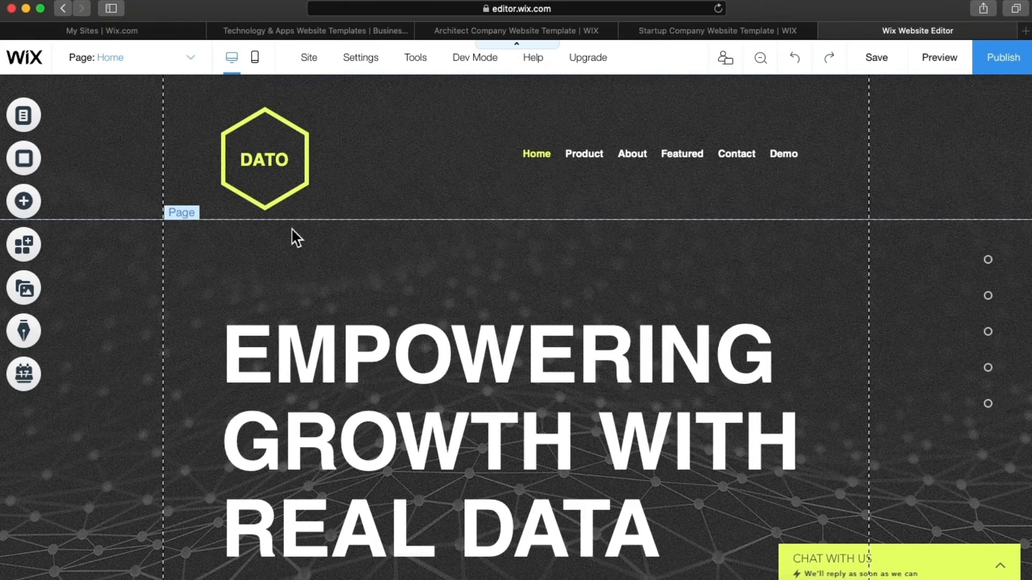
mouse_move(327, 277)
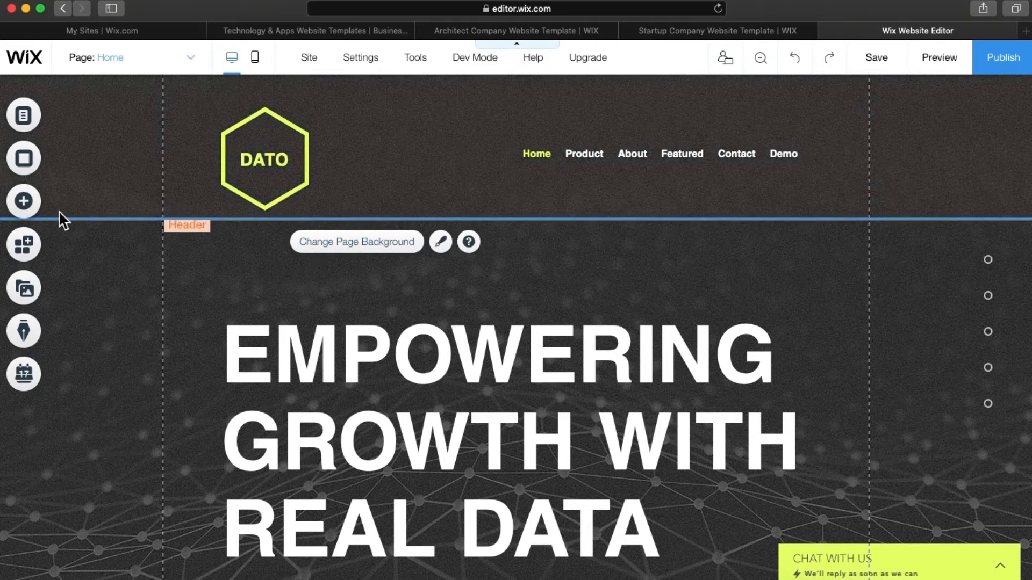
- Choose the snowboarder video from the Background thumbnails as the Home page background
click(32, 160)
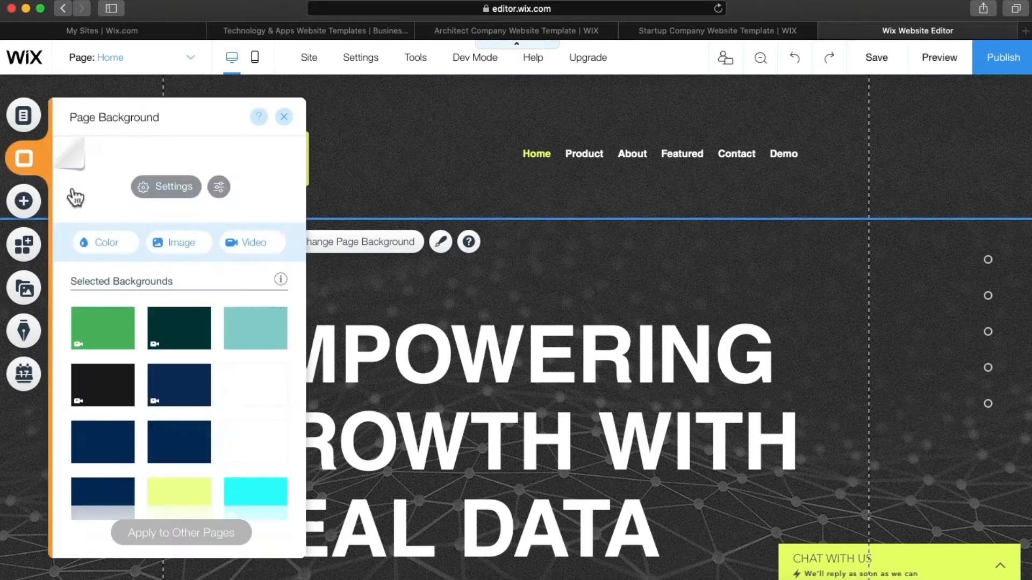
scroll(231, 421, down, 2)
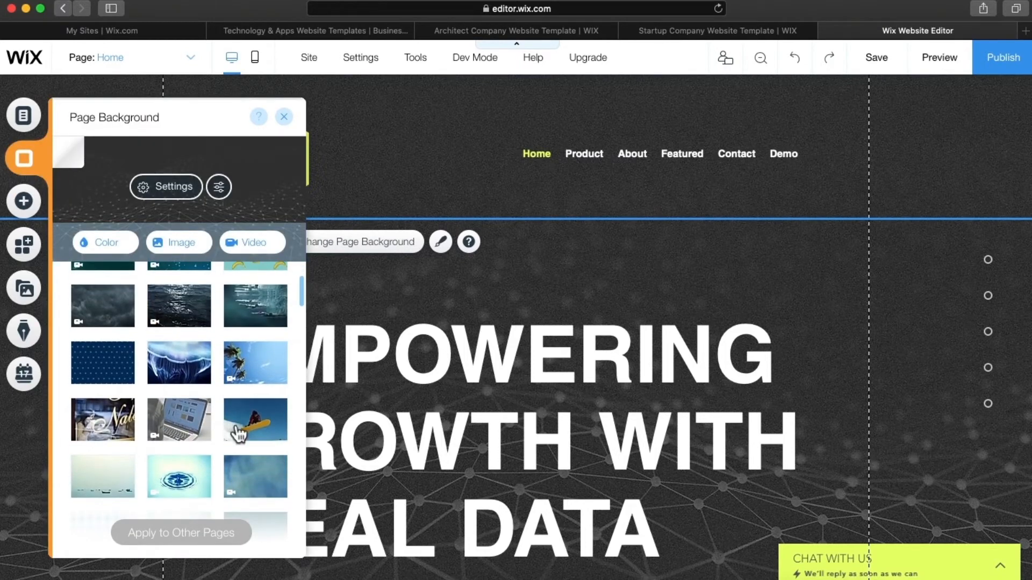
click(260, 430)
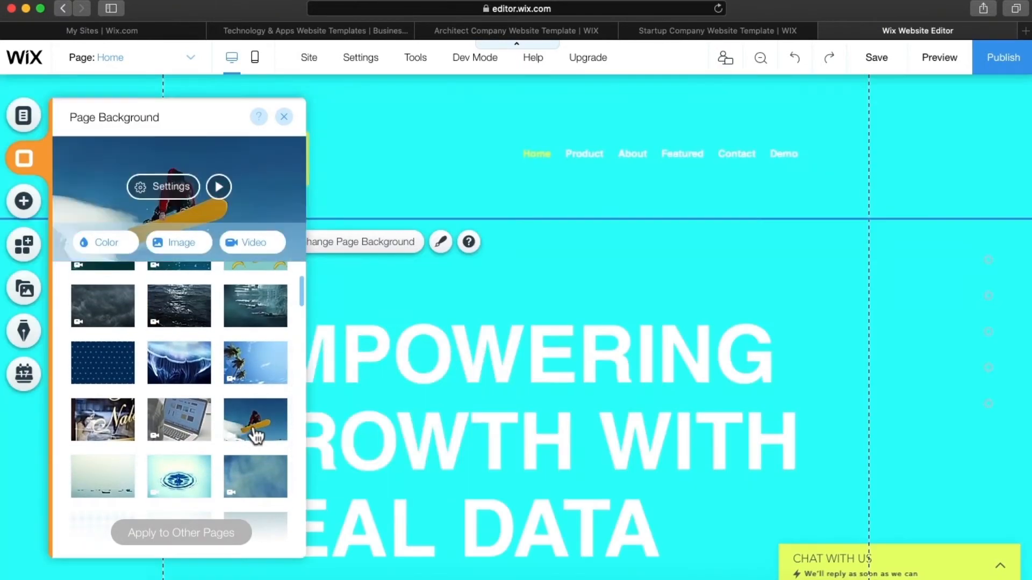
mouse_move(204, 432)
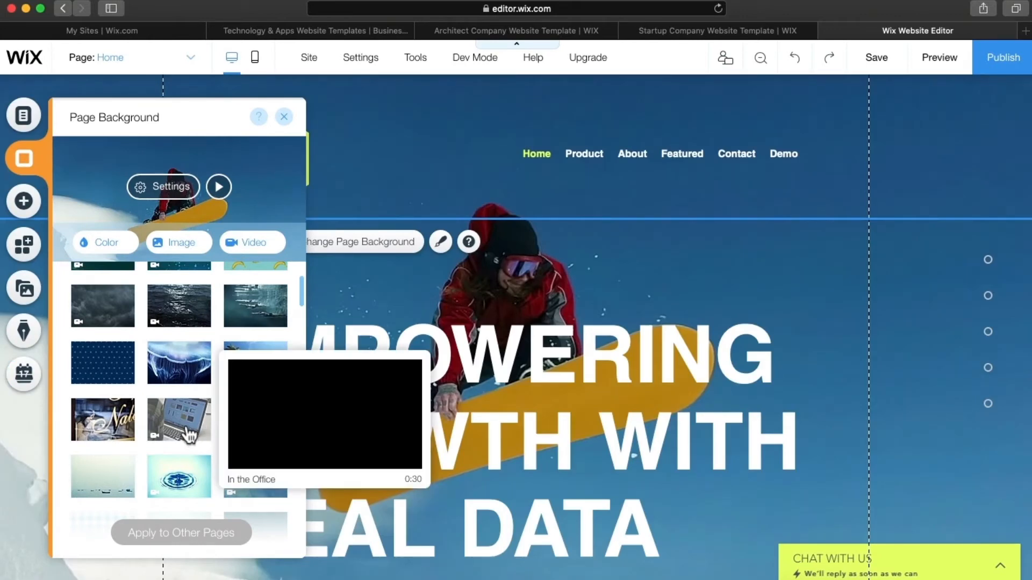
click(370, 282)
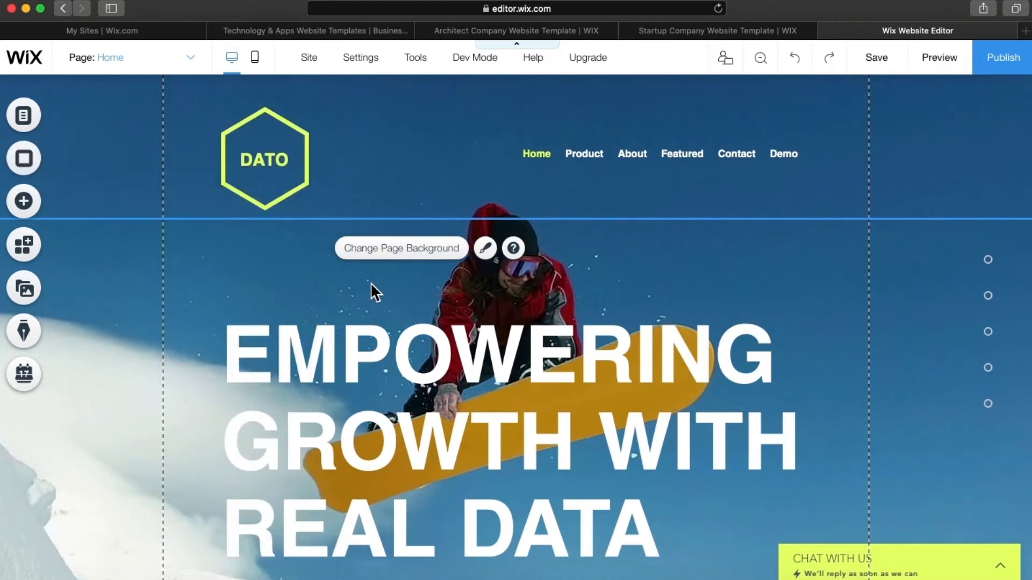
scroll(370, 282, down, 2)
scroll(370, 282, up, 2)
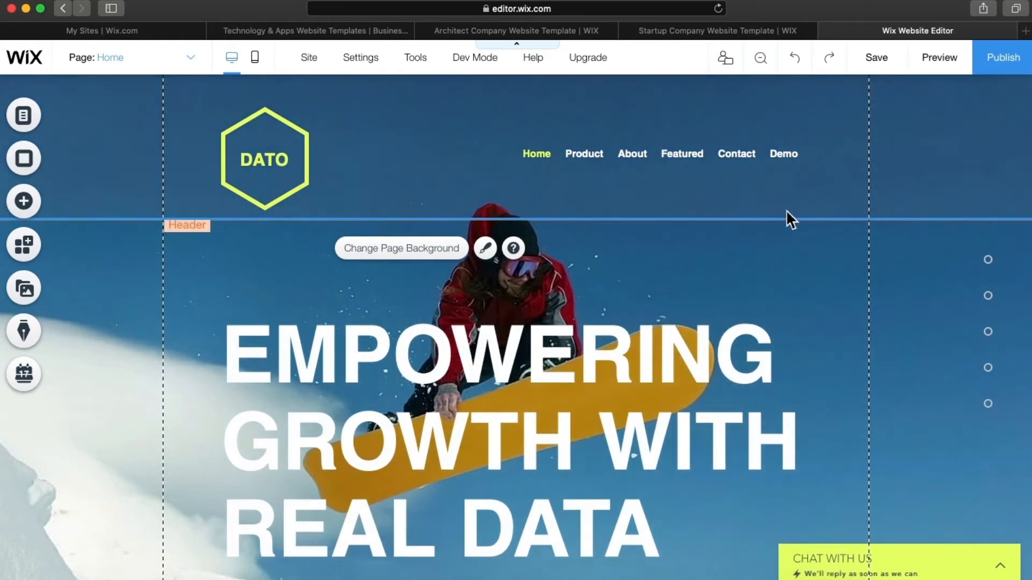
- Load unsplash.com in a new tab, browse its photos, and go back to the Wix editor
key(super+t)
text(unsplash.com/)
key(Return)
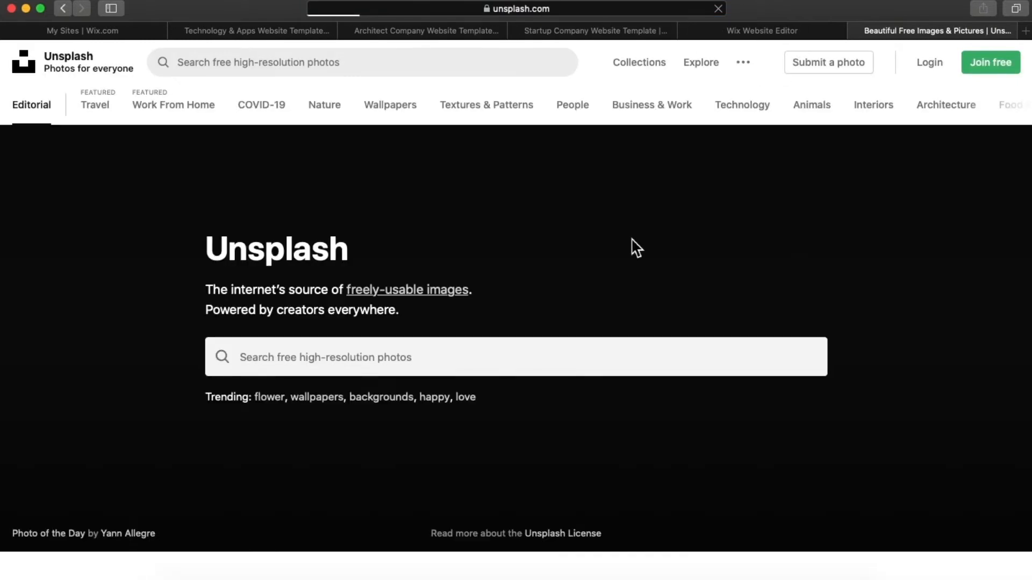
scroll(637, 248, down, 15)
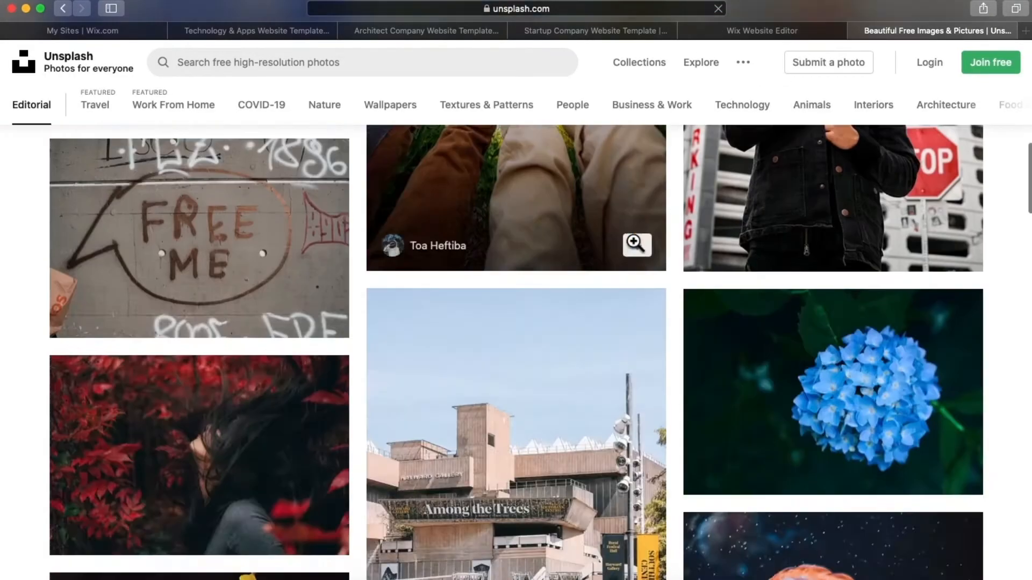
scroll(635, 243, down, 1)
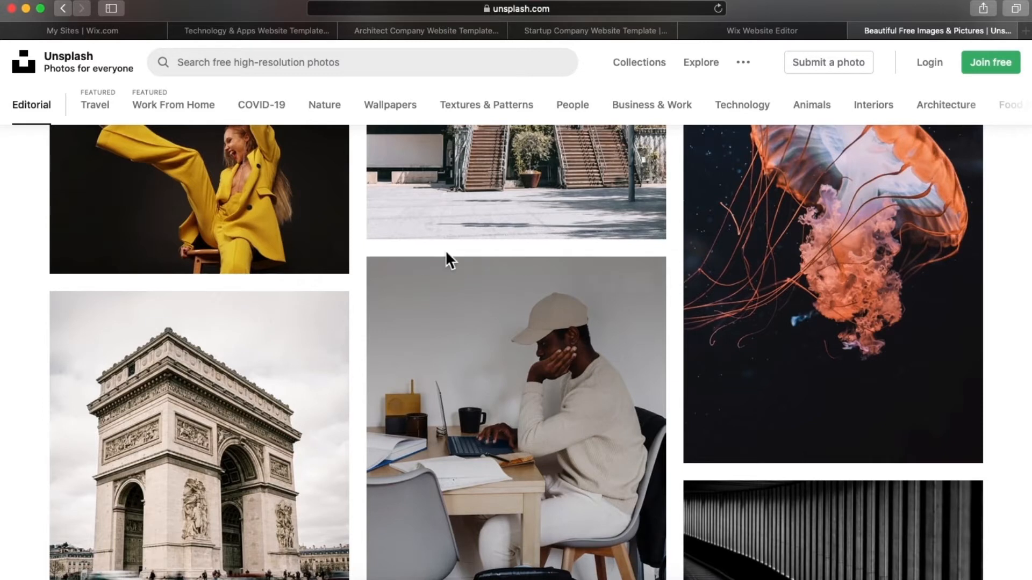
scroll(652, 454, down, 3)
scroll(652, 454, down, 5)
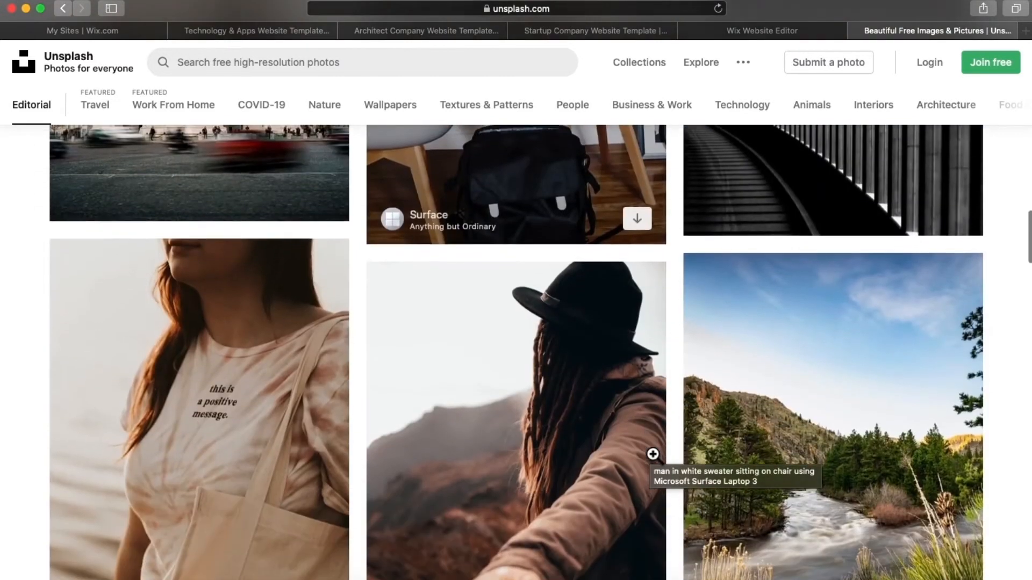
click(769, 30)
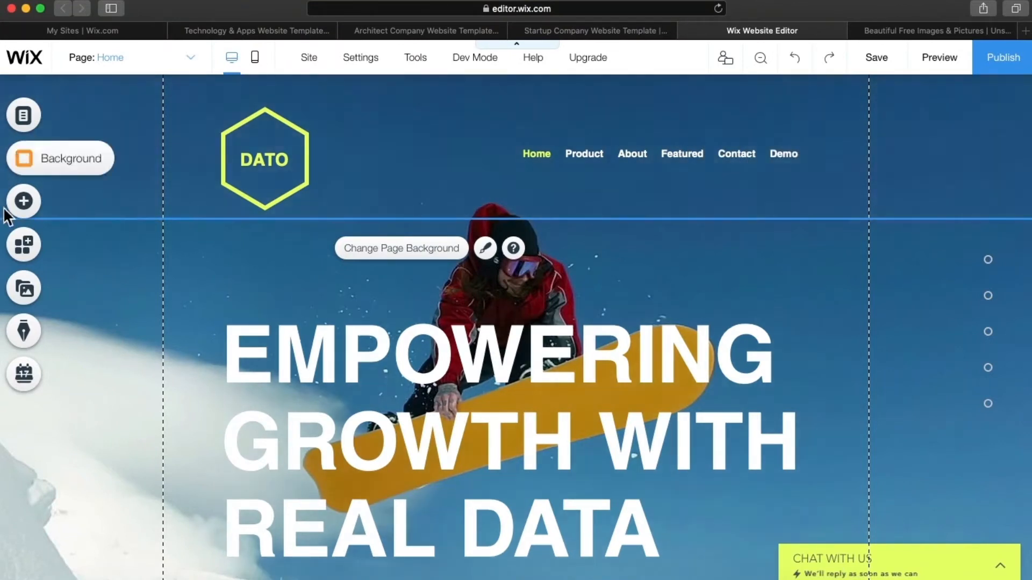
- Browse the Add panel's gallery elements, then open the Wix App Market instead
click(31, 211)
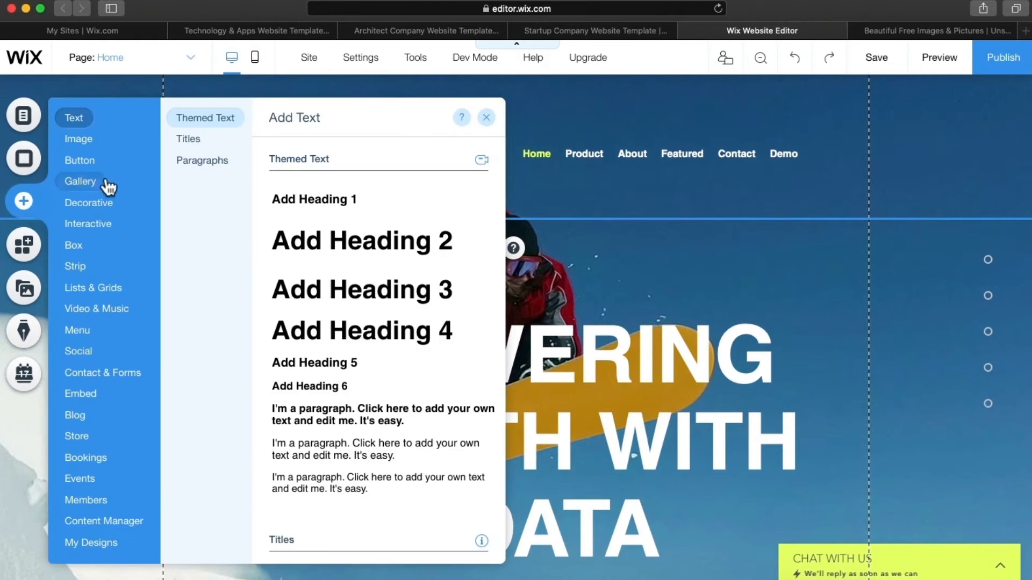
click(86, 181)
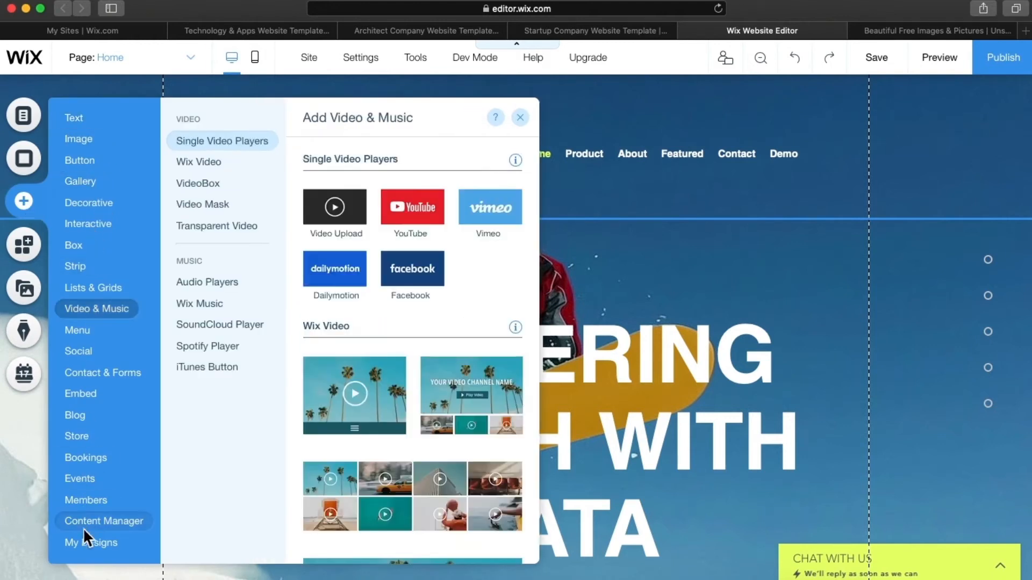
mouse_move(85, 529)
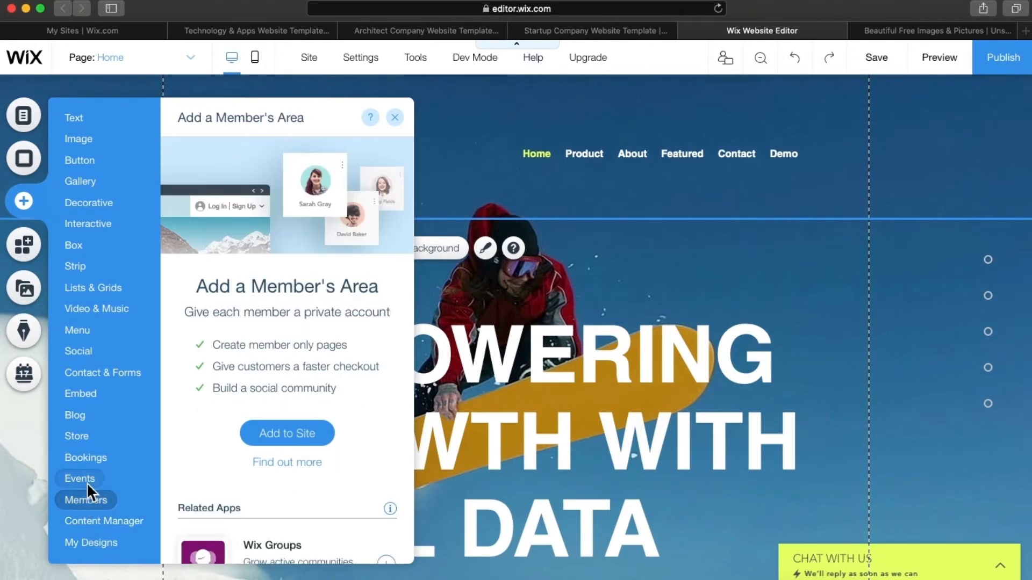
mouse_move(78, 435)
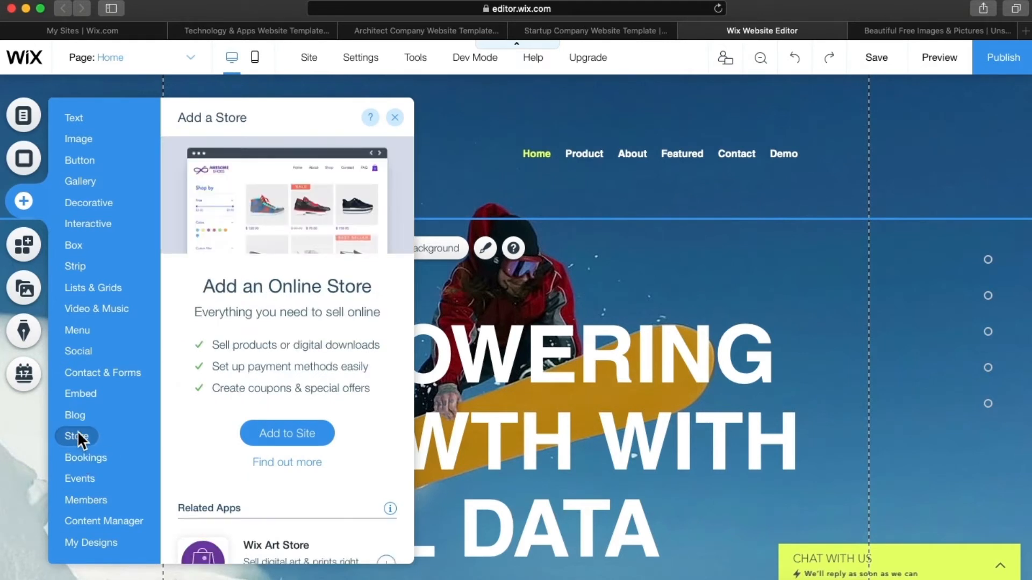
mouse_move(76, 415)
click(28, 415)
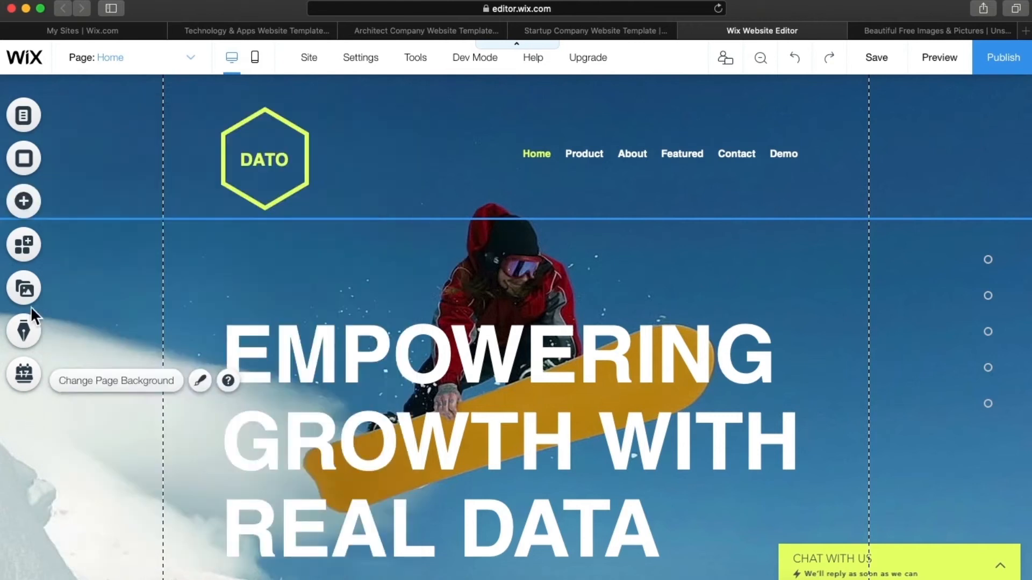
click(23, 245)
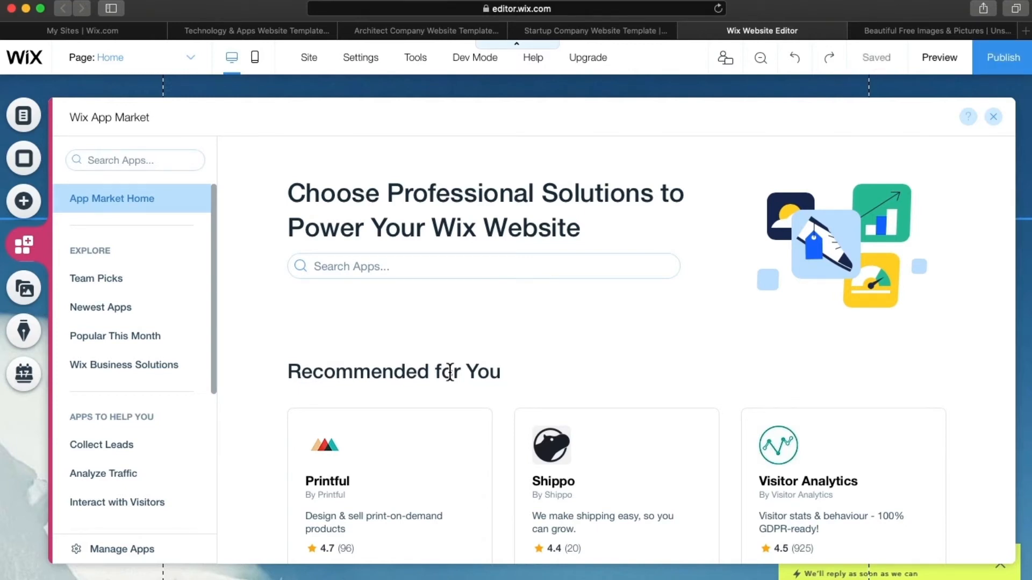
- Scroll the App Market's recommended apps, then switch to the Media panel
scroll(449, 372, down, 3)
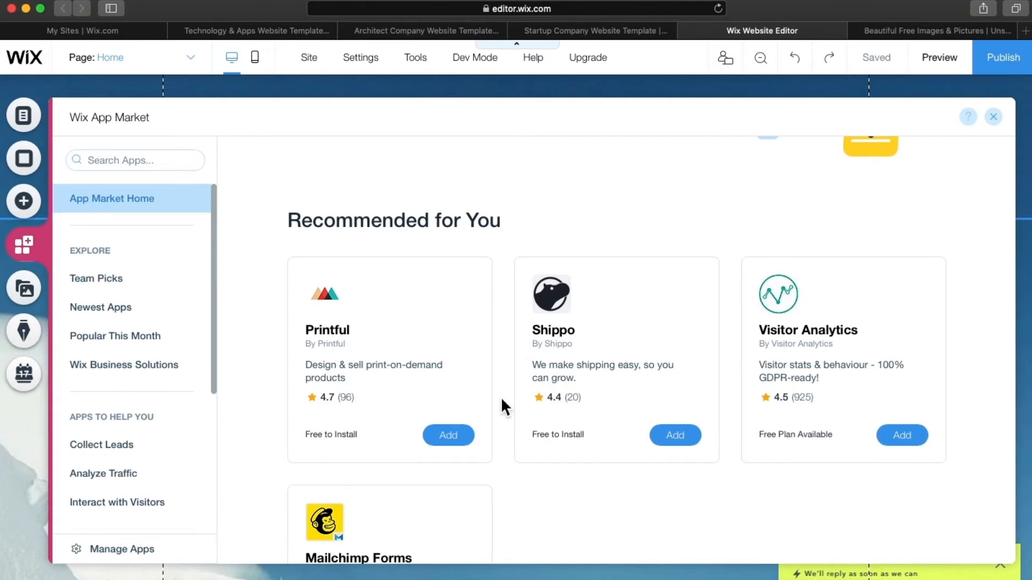
click(23, 294)
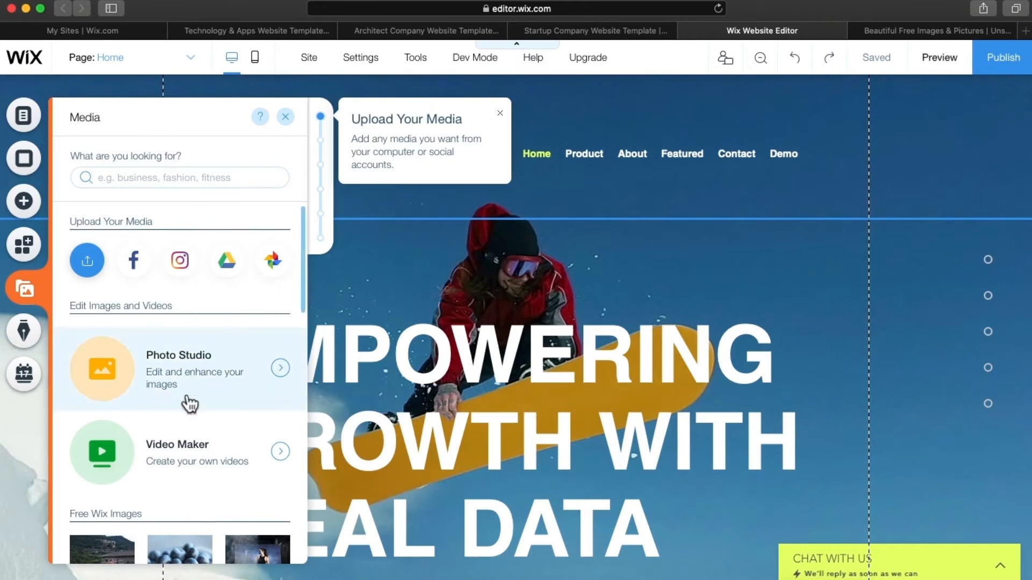
scroll(189, 403, down, 2)
scroll(189, 402, down, 5)
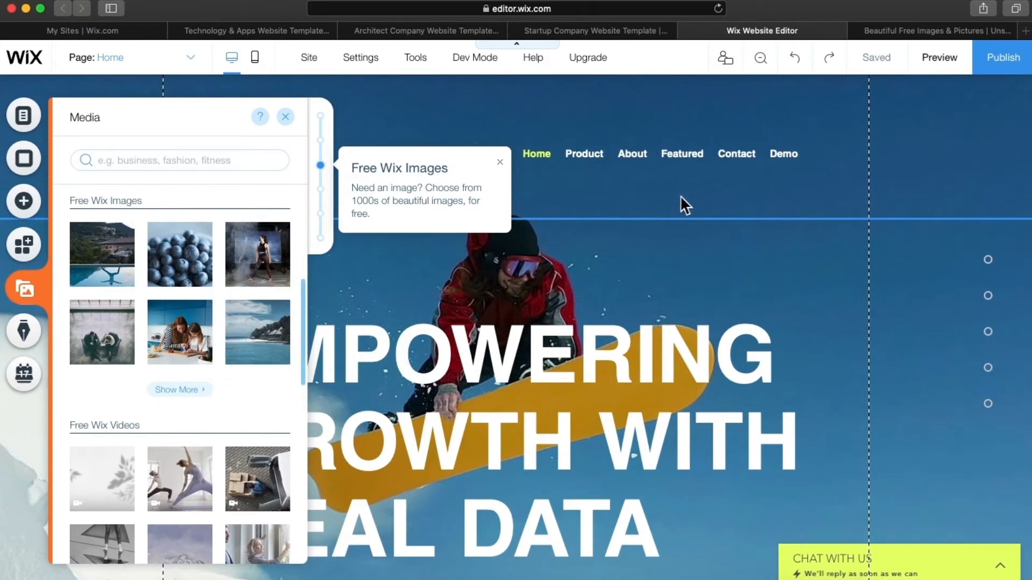
click(885, 31)
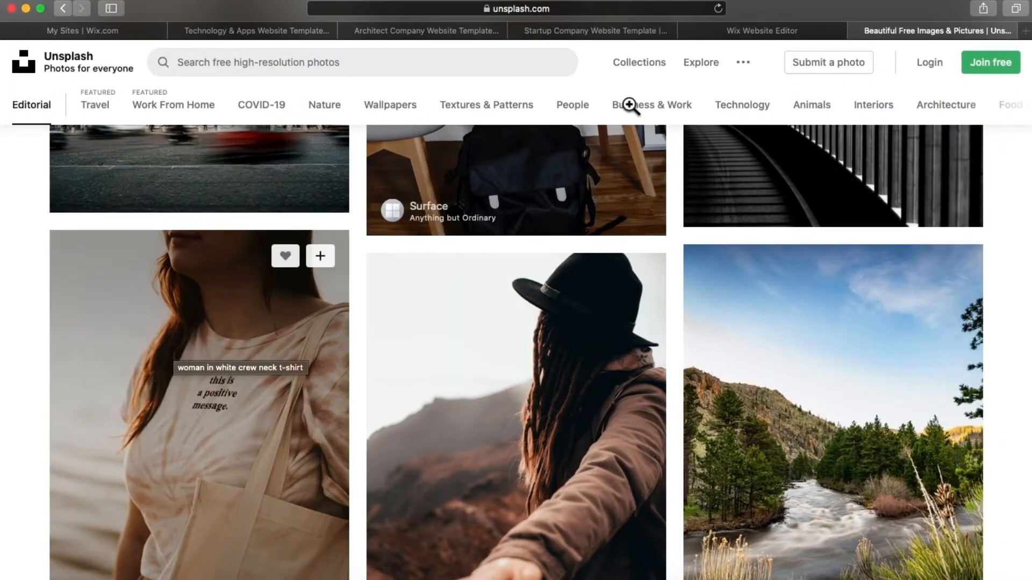
click(768, 30)
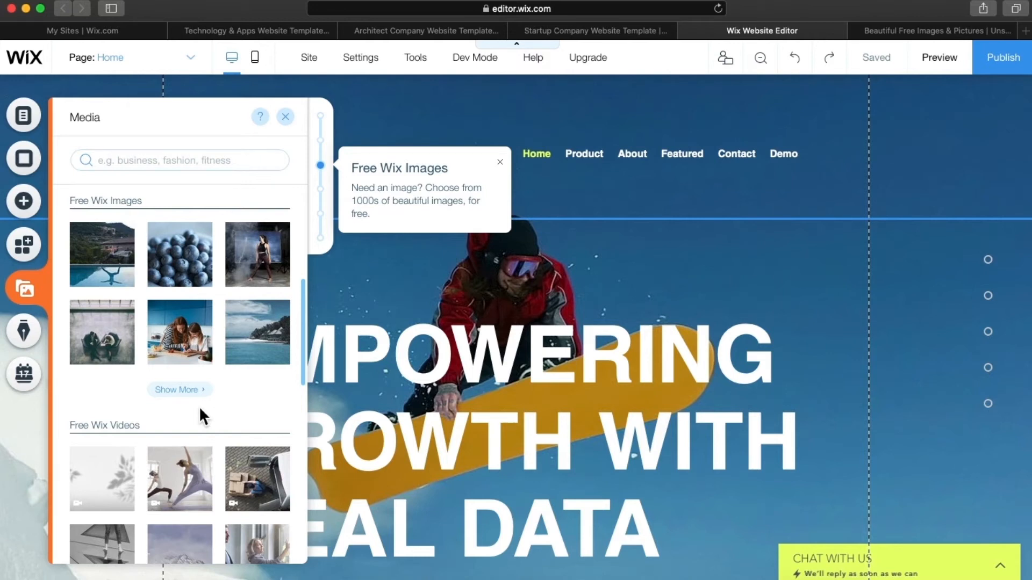
scroll(200, 410, down, 3)
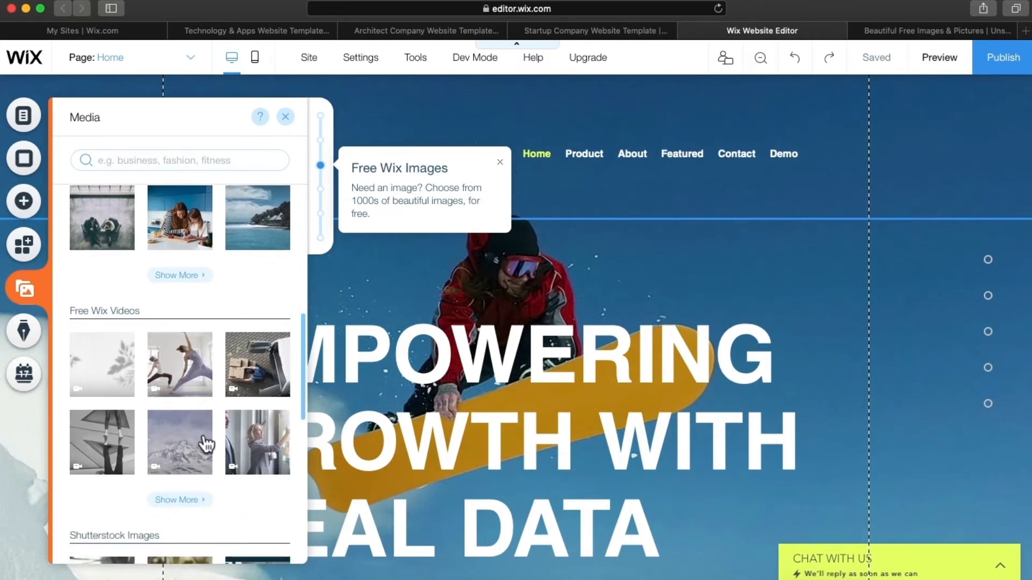
scroll(177, 440, down, 4)
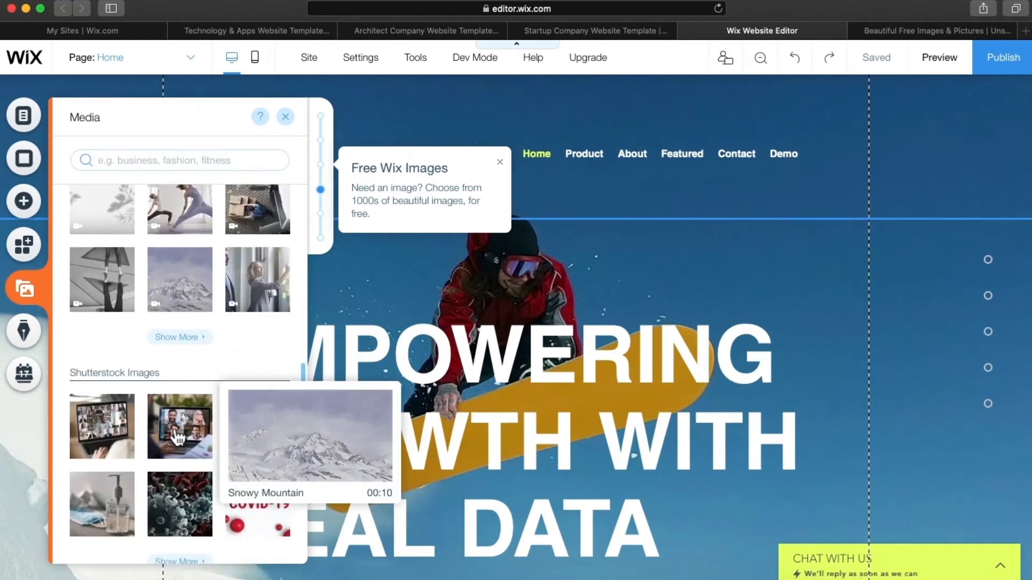
scroll(178, 438, down, 1)
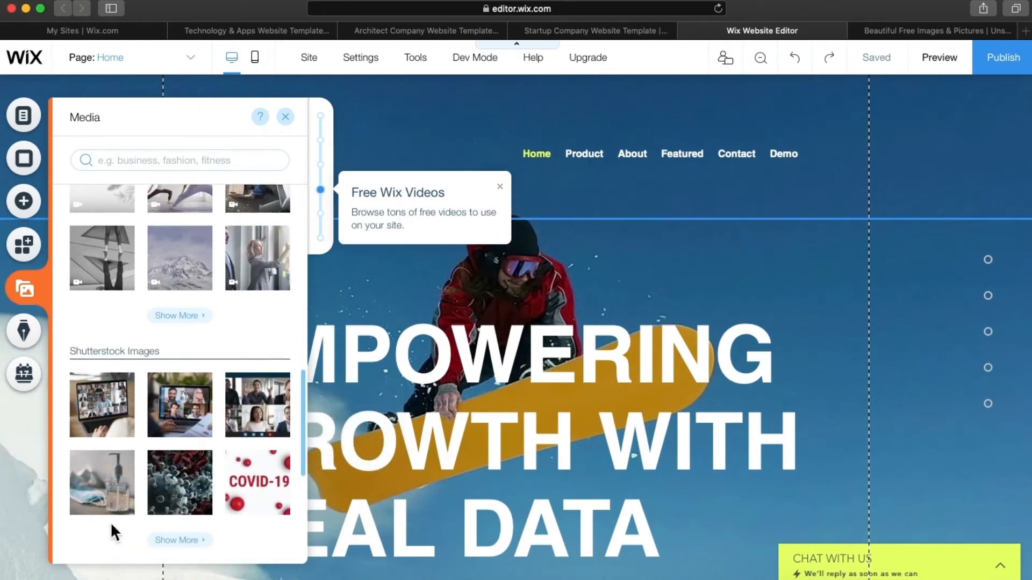
mouse_move(239, 500)
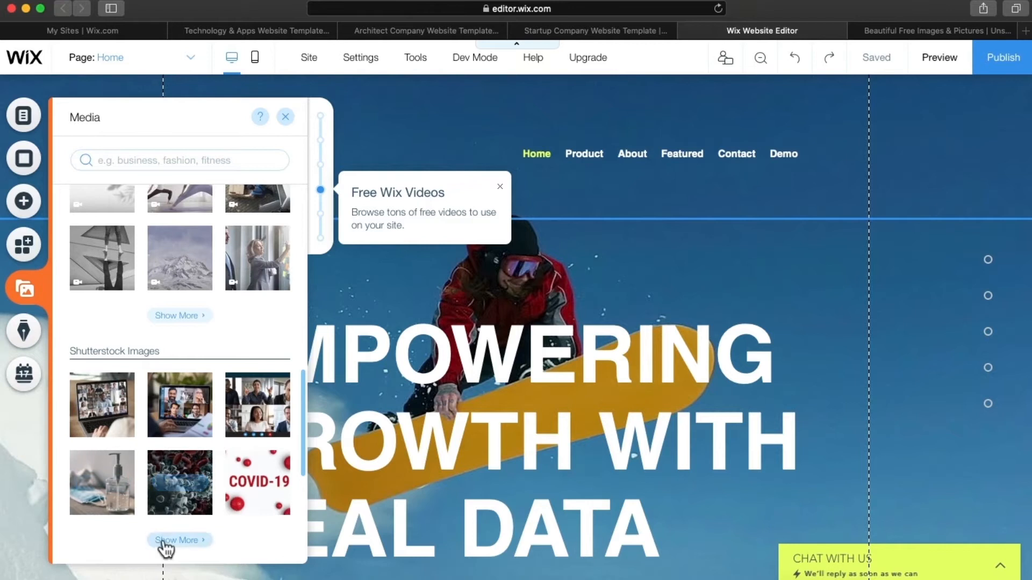
- Look over the Blog and Bookings panels, then dismiss them to reveal the snowboard Home page
click(23, 341)
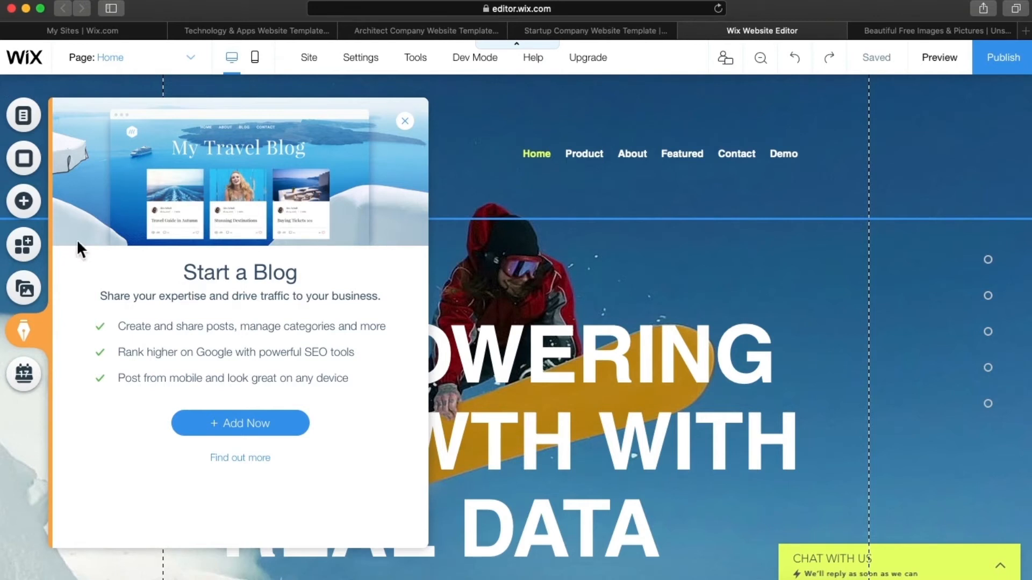
click(34, 376)
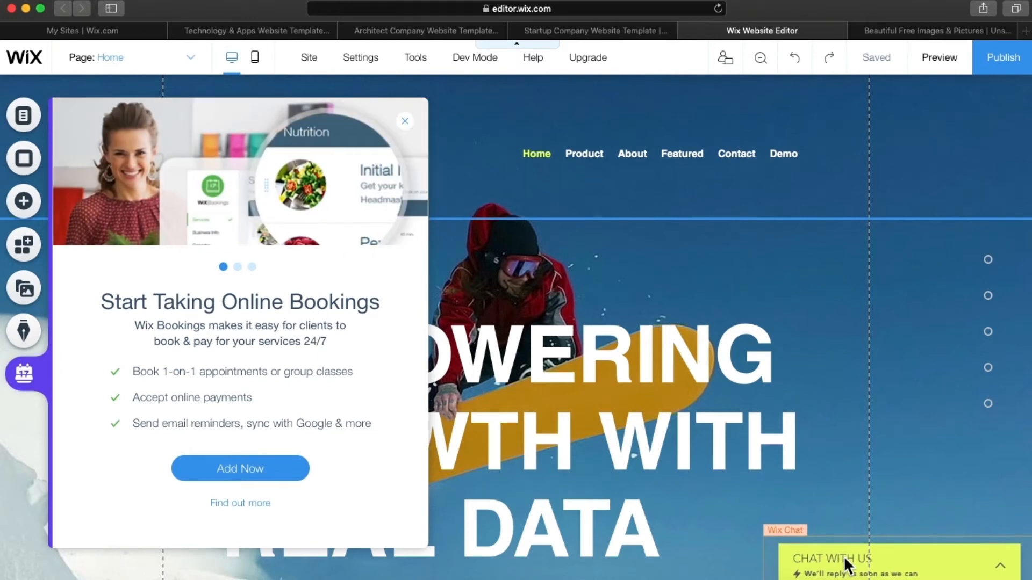
click(880, 380)
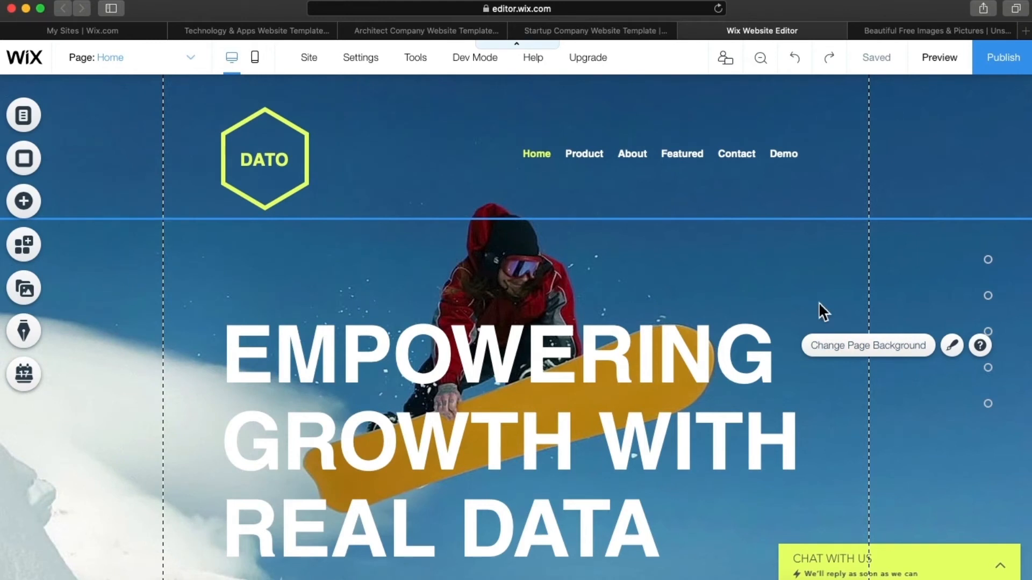
- Scroll down through the DATO Home page in the editor canvas
scroll(636, 427, down, 1)
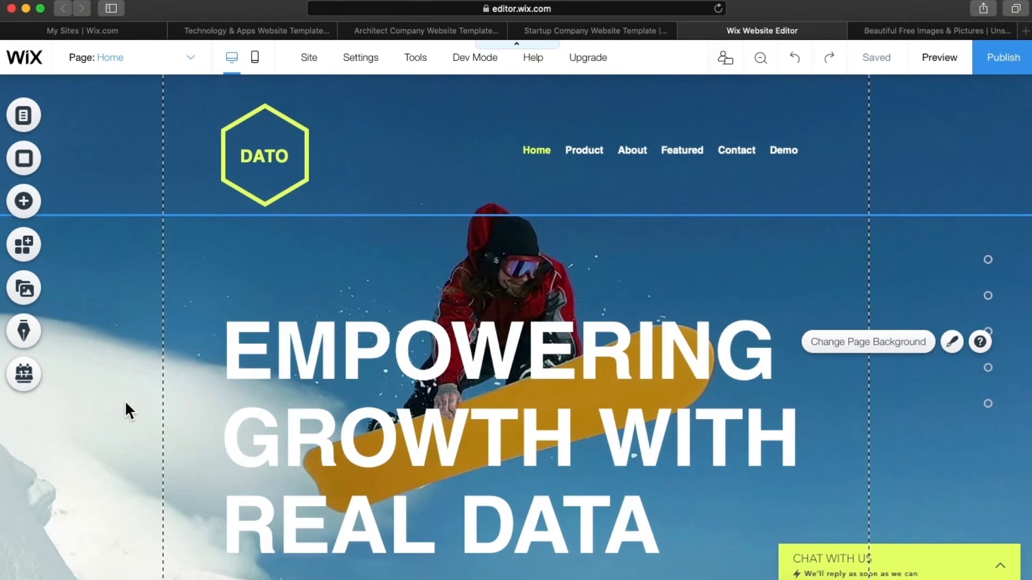
scroll(125, 401, down, 10)
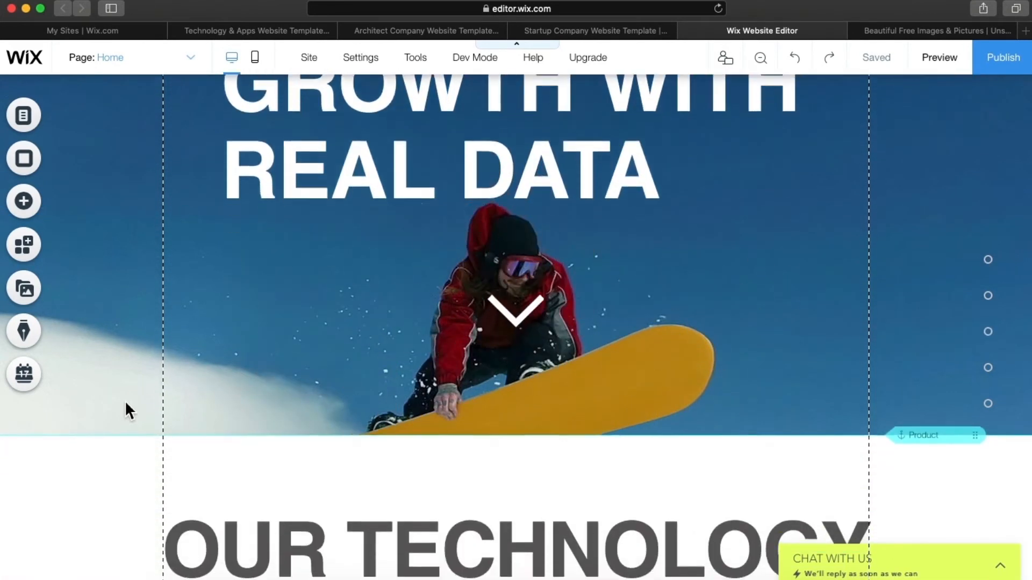
scroll(125, 402, down, 3)
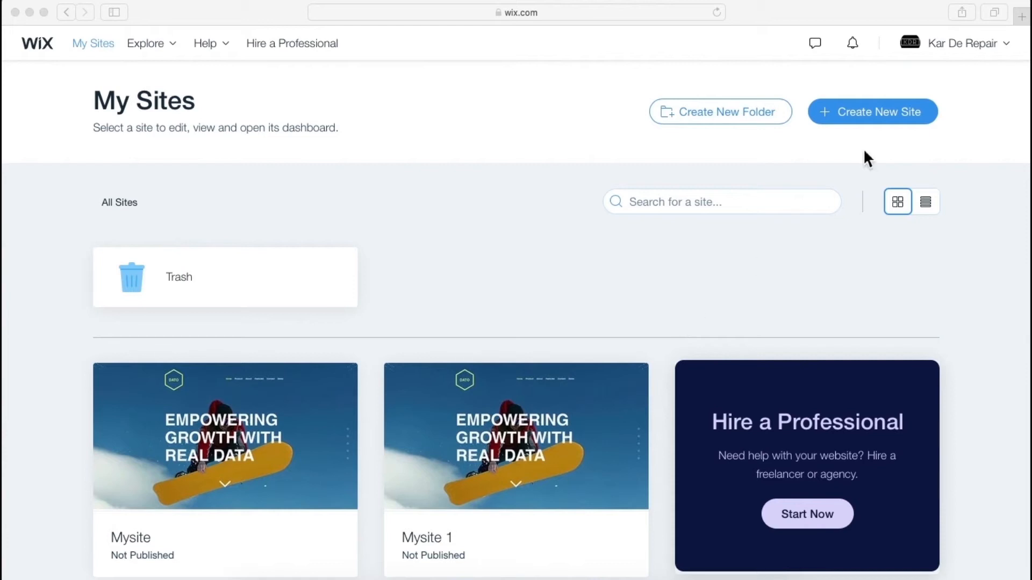
- Create a new site in the Other category using the blank Start from Scratch template
click(872, 113)
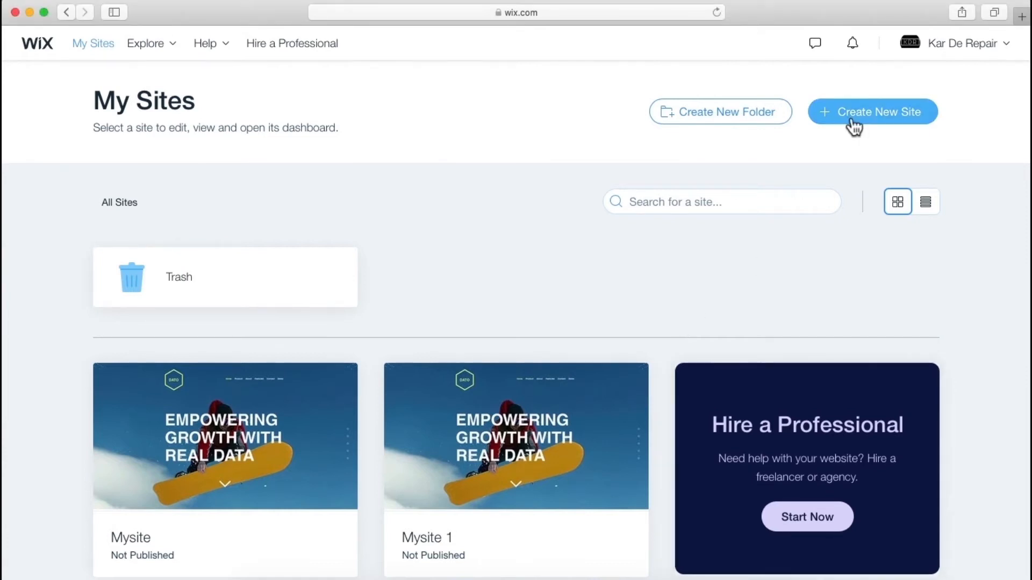
click(851, 121)
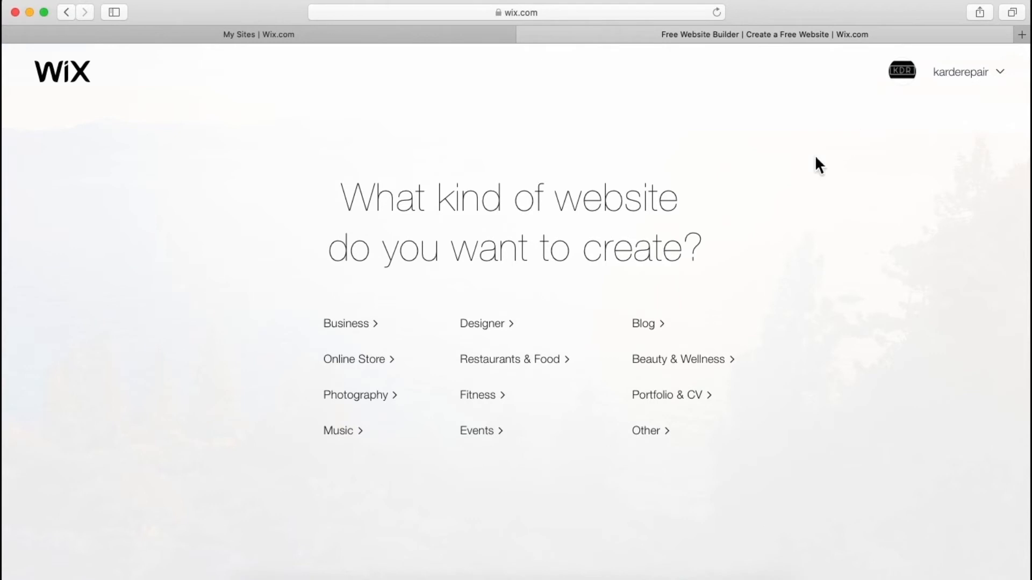
click(663, 443)
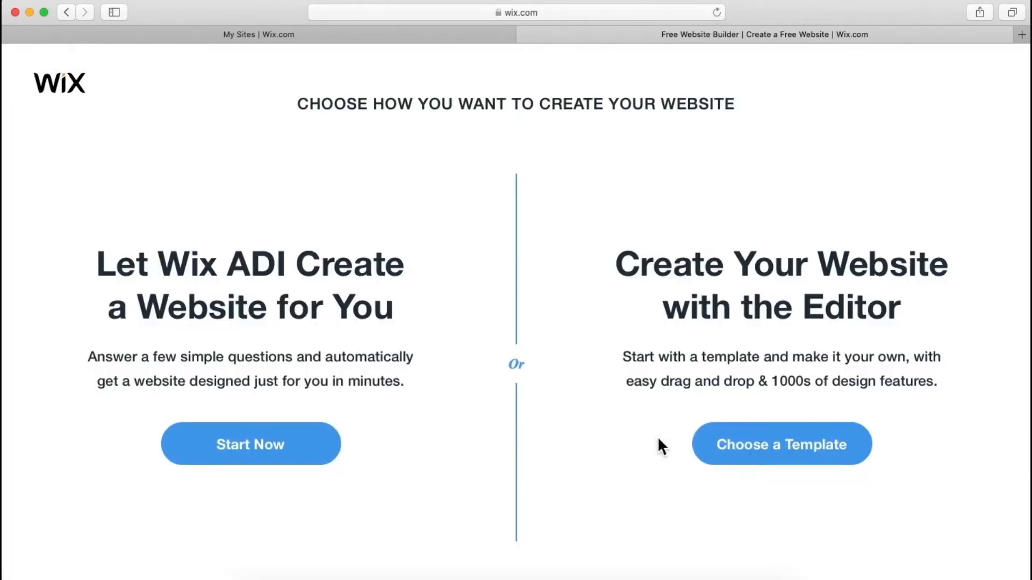
click(723, 455)
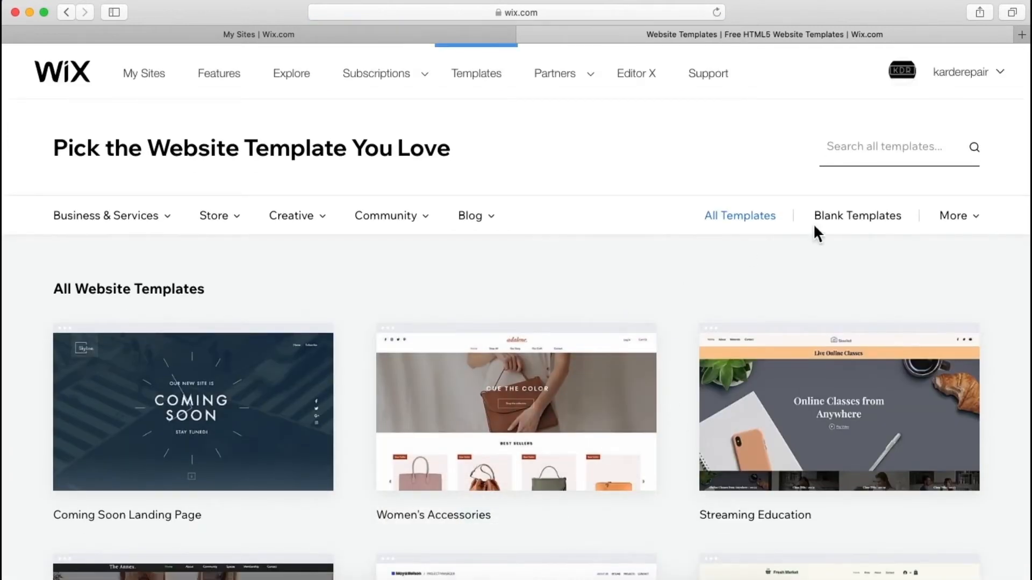
click(862, 221)
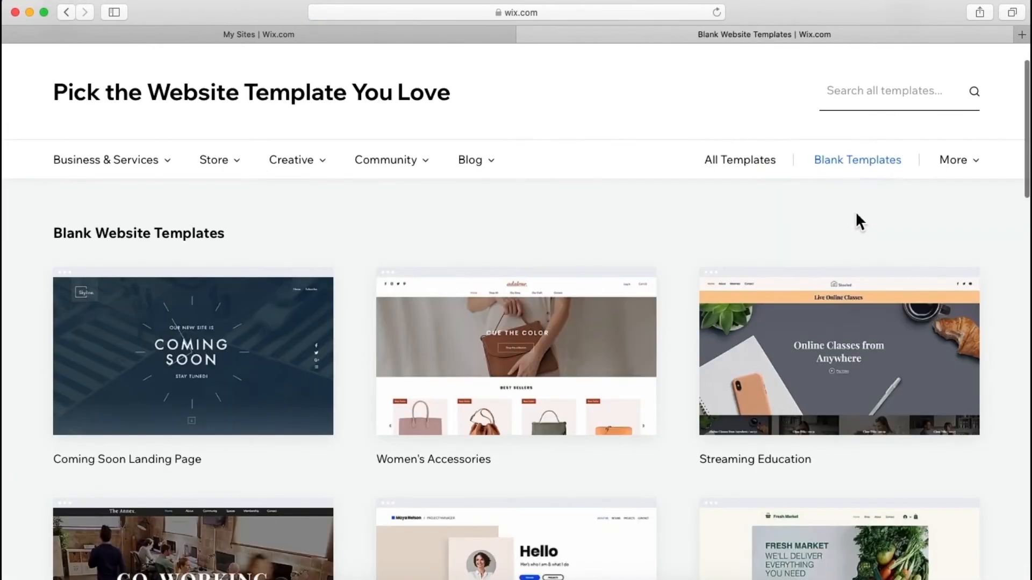
mouse_move(201, 359)
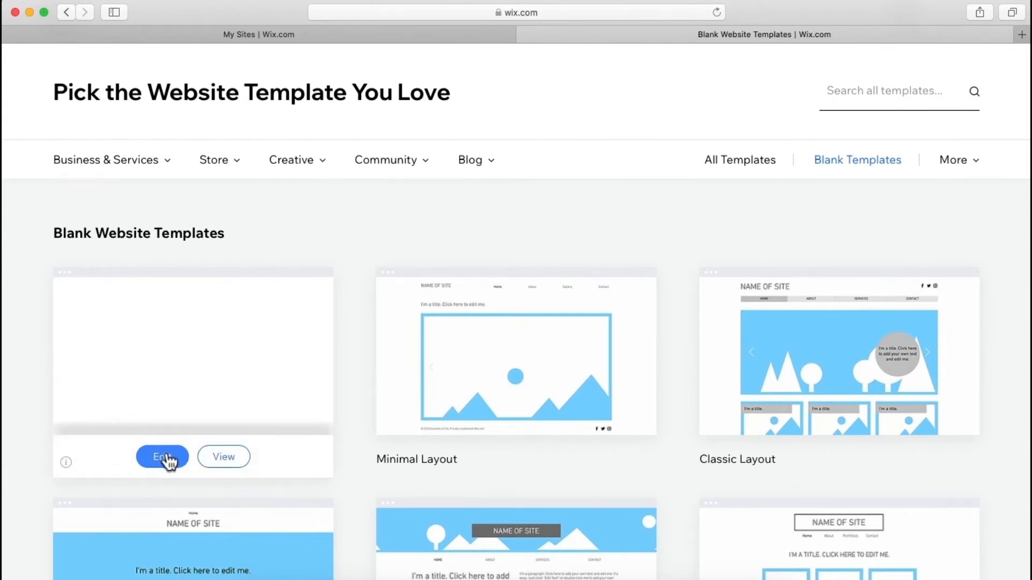
click(164, 457)
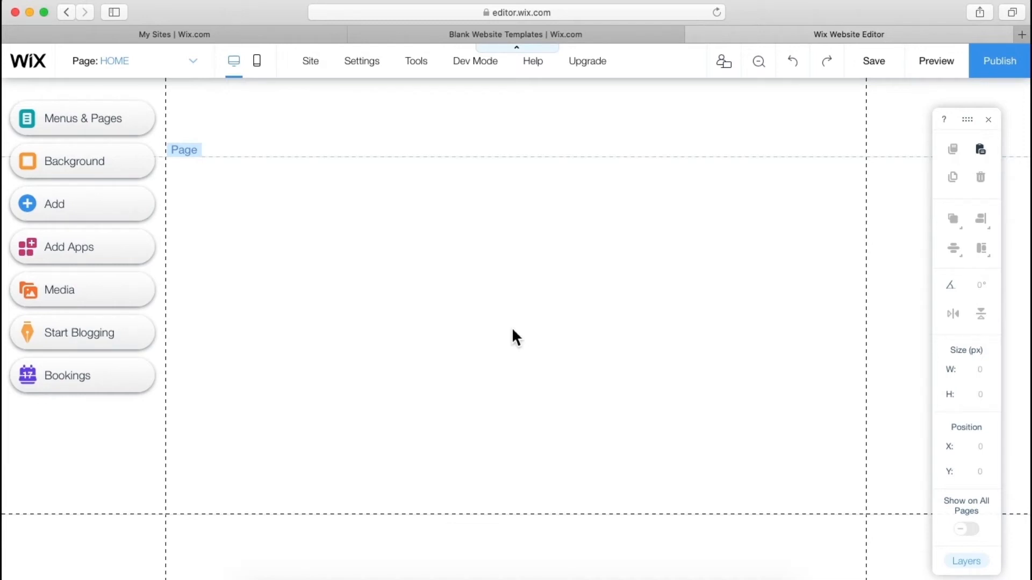
- Drag the Combined Experience design from Strip > Welcome onto the empty Home page
click(65, 212)
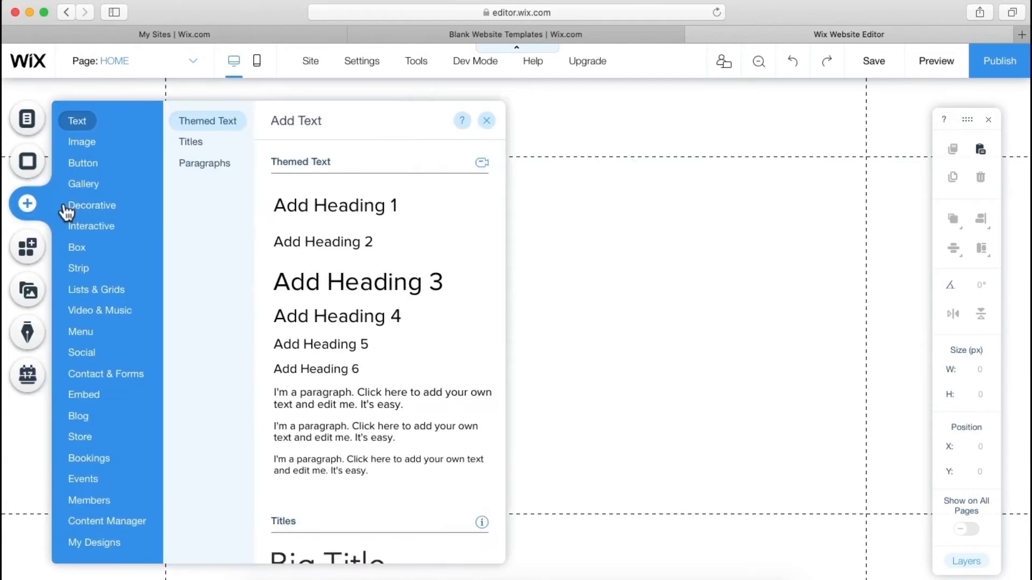
click(72, 266)
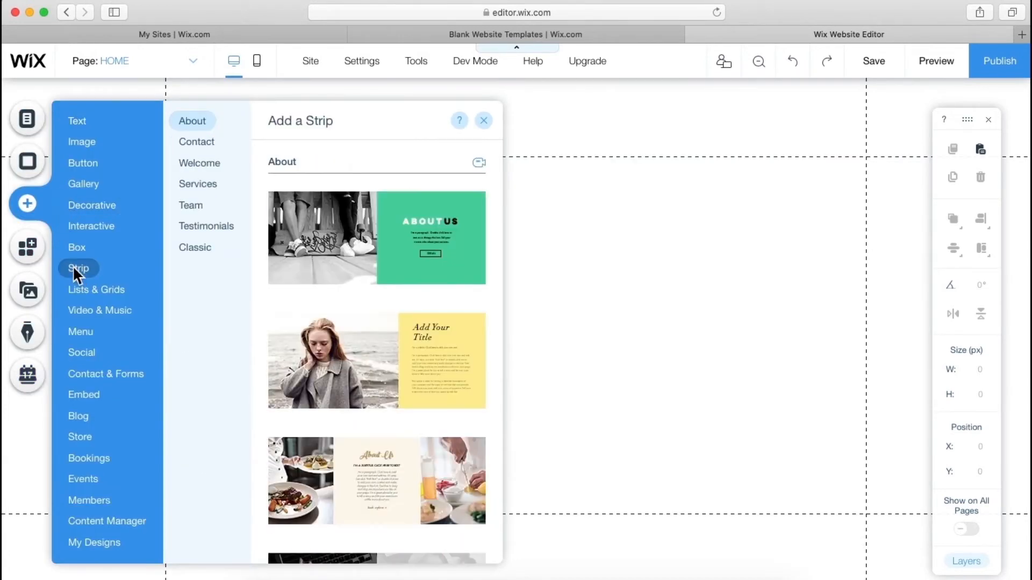
click(203, 167)
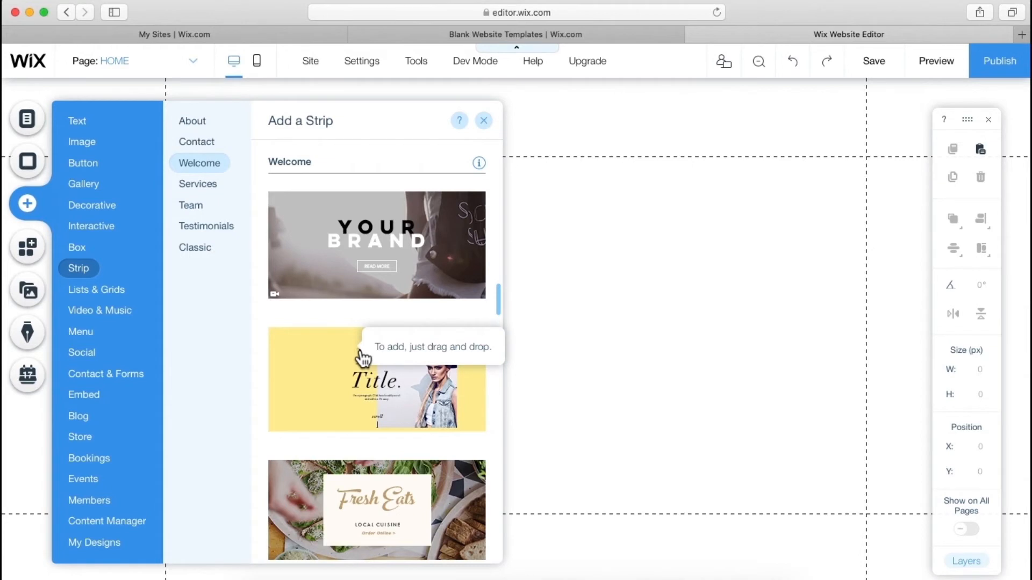
scroll(364, 360, down, 4)
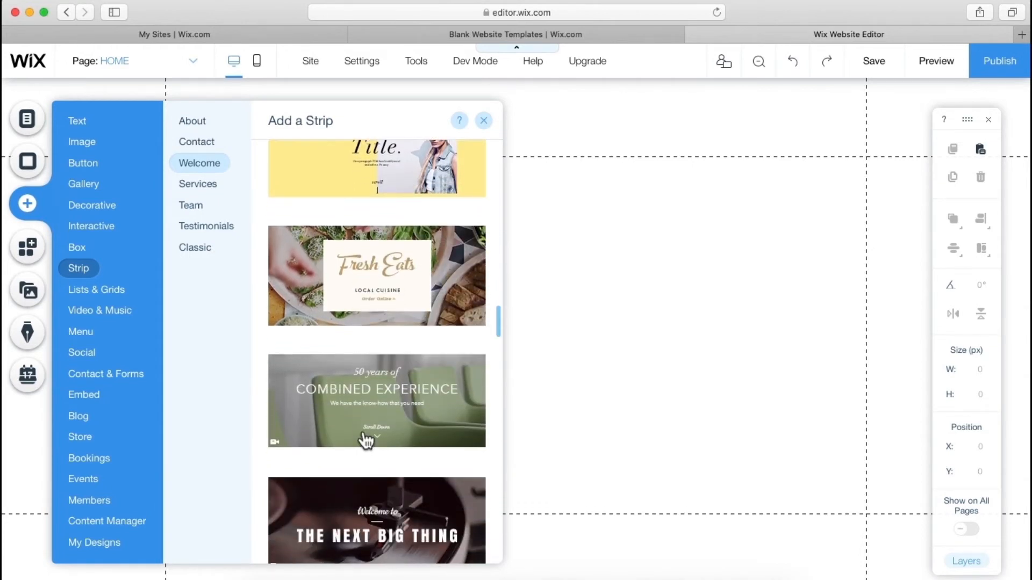
scroll(367, 439, down, 2)
scroll(366, 440, down, 3)
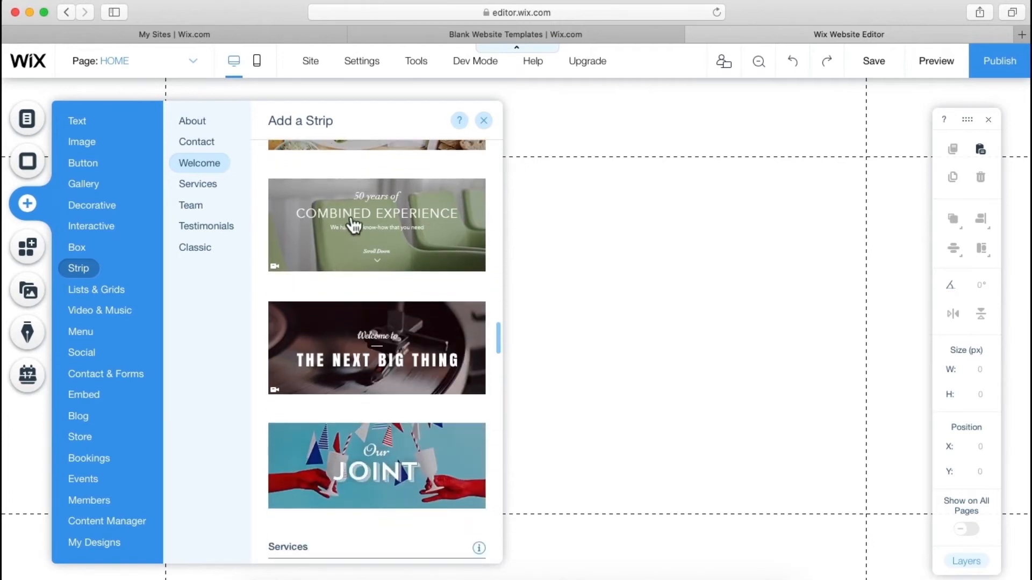
drag(355, 228, 579, 230)
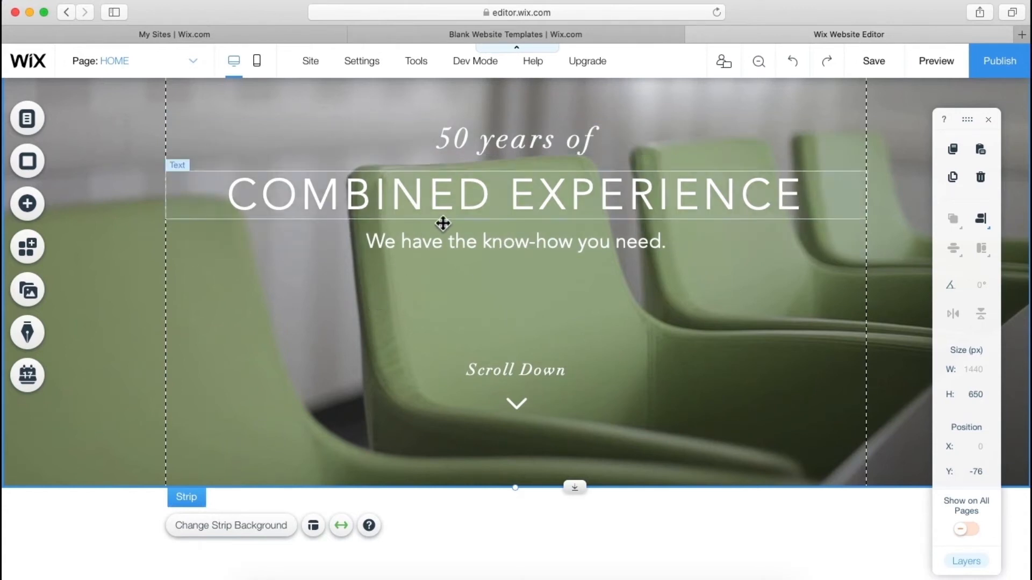
- Move the '50 years of' line and the COMBINED EXPERIENCE headline down the strip
drag(461, 154, 461, 239)
click(322, 188)
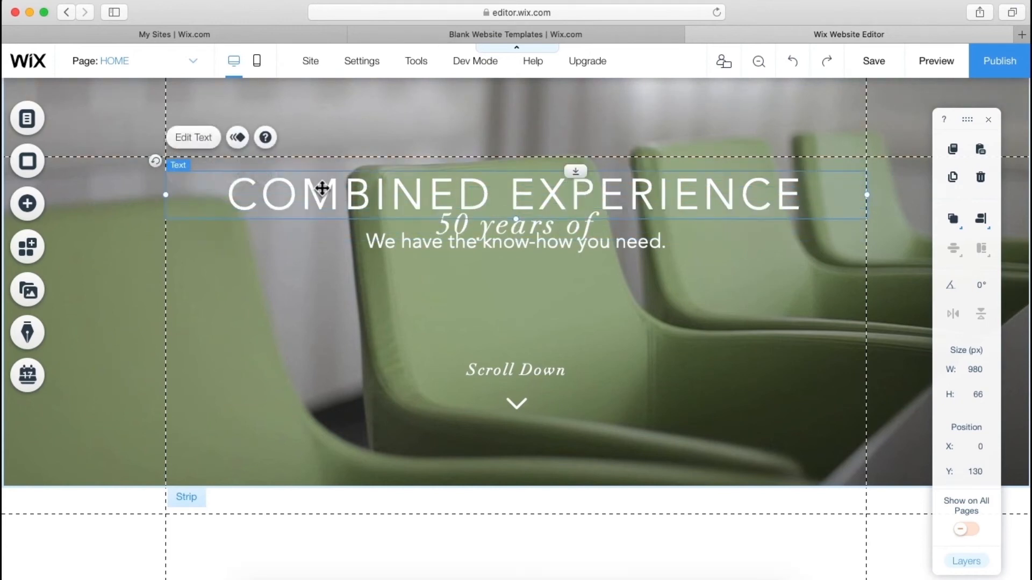
drag(322, 188, 322, 274)
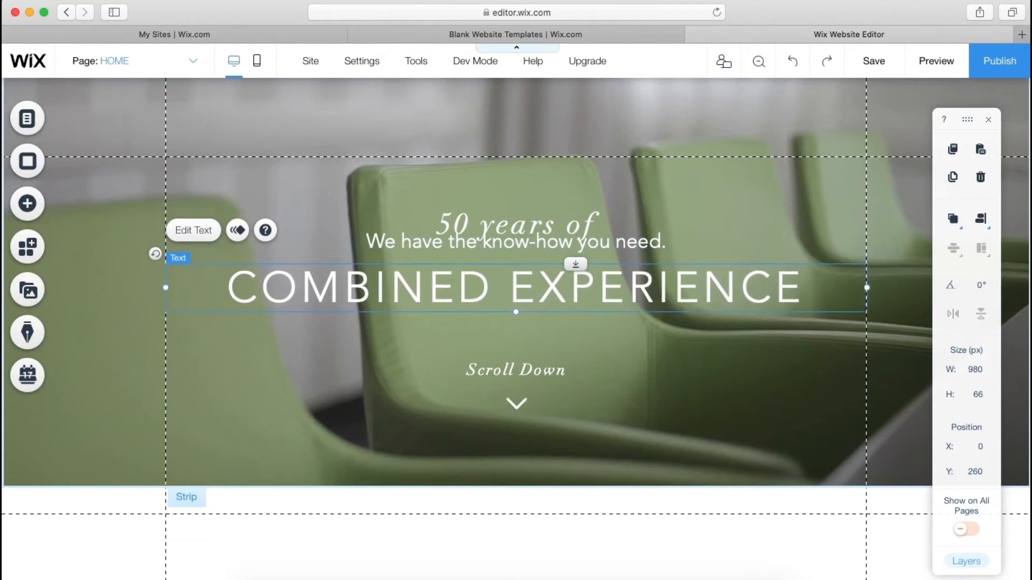
- Delete the know-how subtitle and place '50 years of' just above the headline
click(403, 245)
key(Delete)
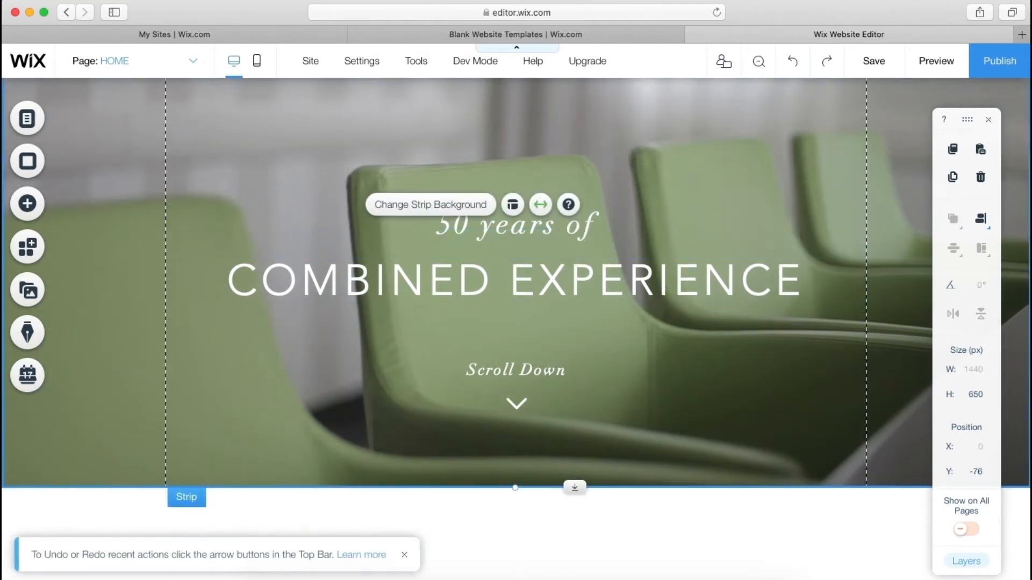
click(491, 233)
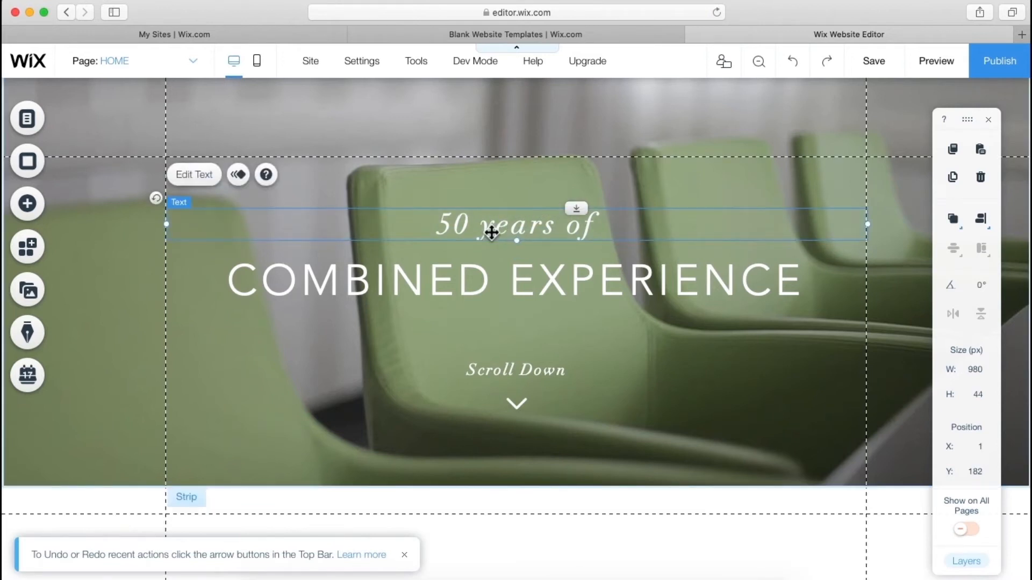
drag(492, 233, 492, 239)
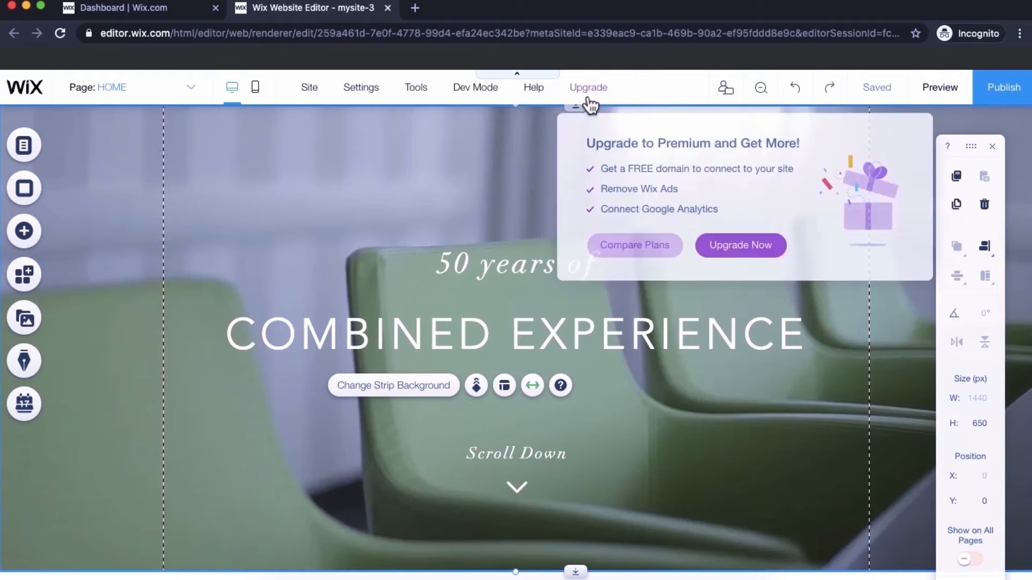
- Open the Yearly Premium Plan purchase page for Mysite 3 through Upgrade Now and Upgrade Site
click(98, 10)
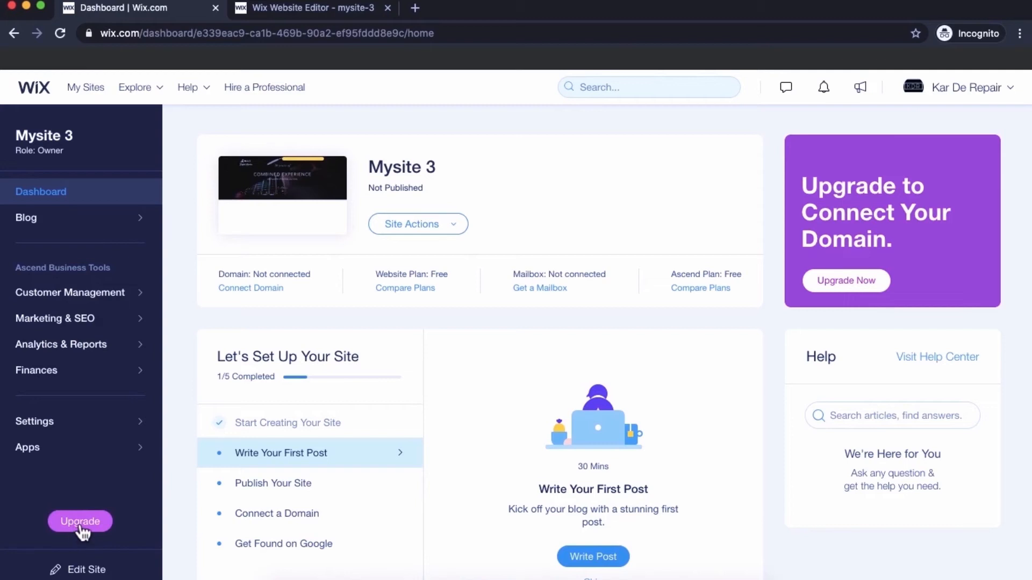
click(286, 8)
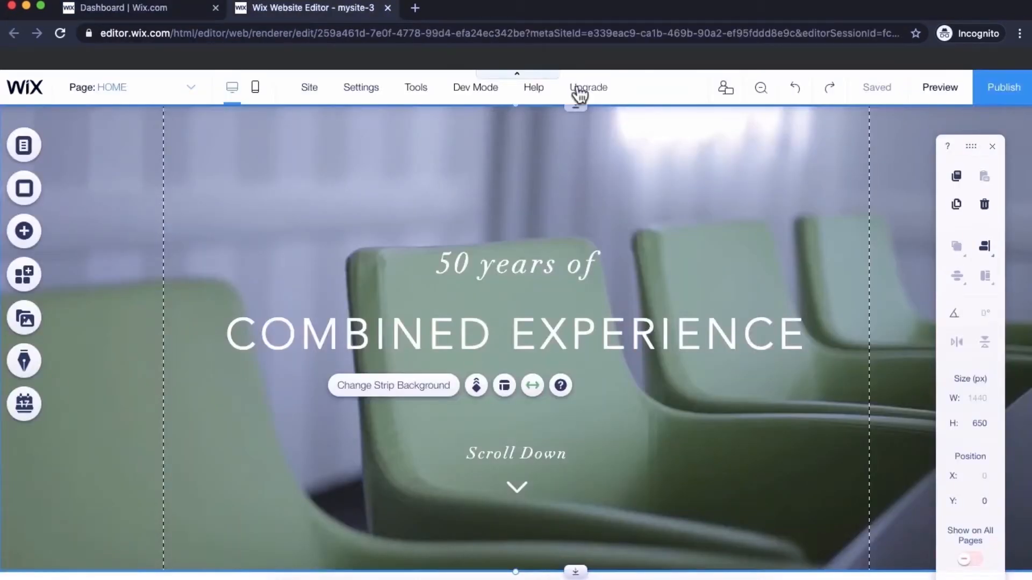
mouse_move(596, 98)
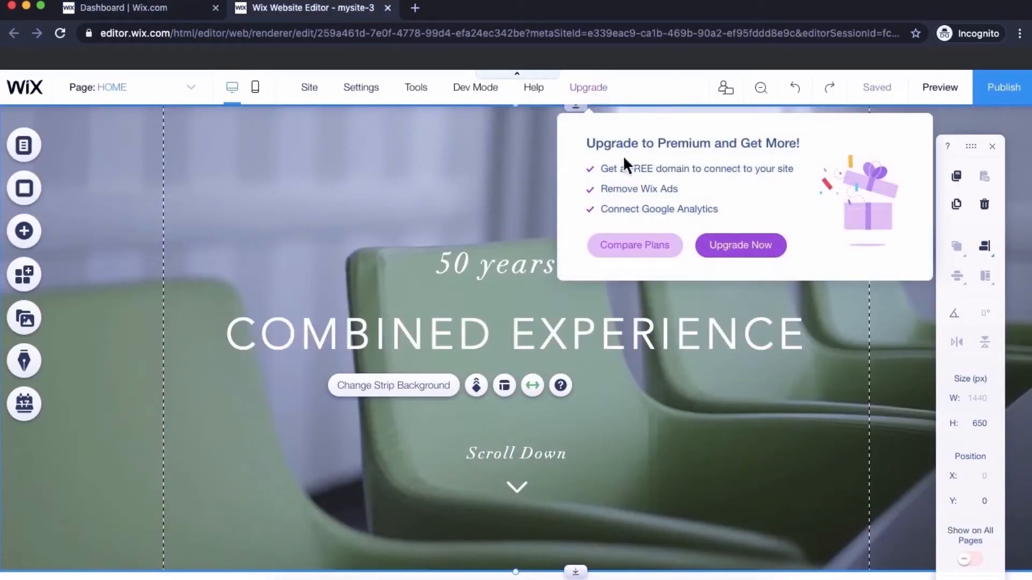
click(747, 253)
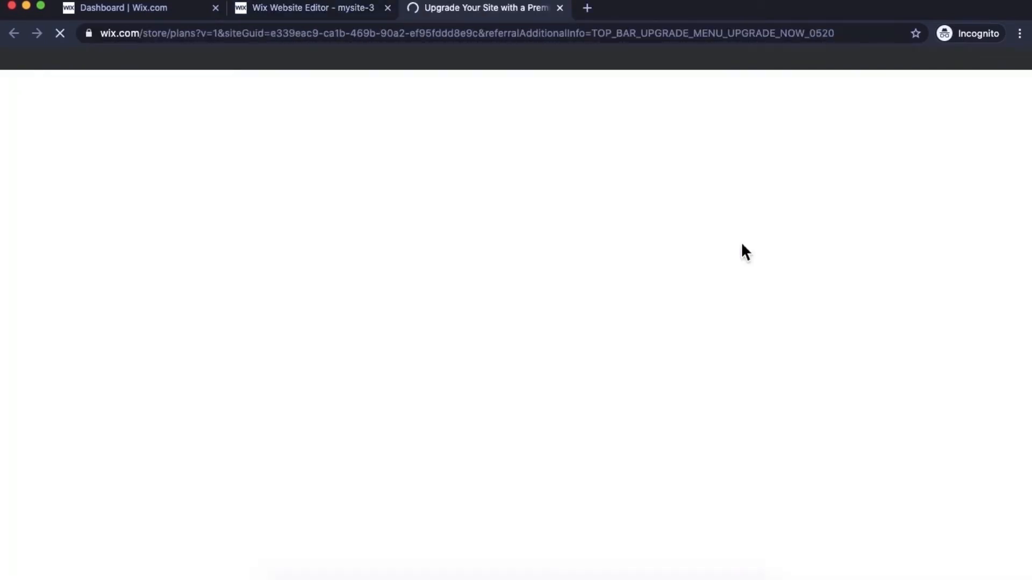
scroll(742, 247, down, 5)
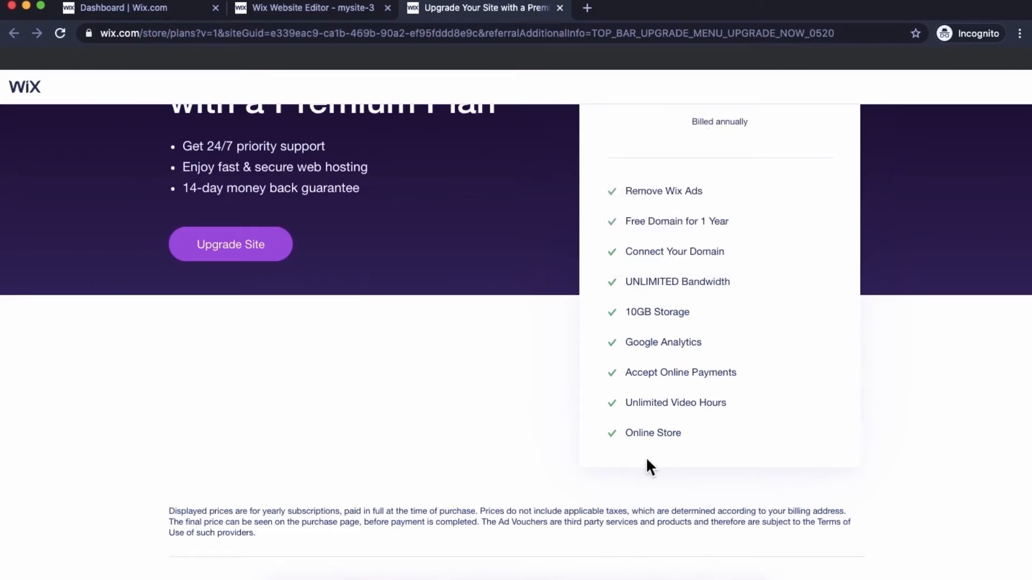
mouse_move(650, 198)
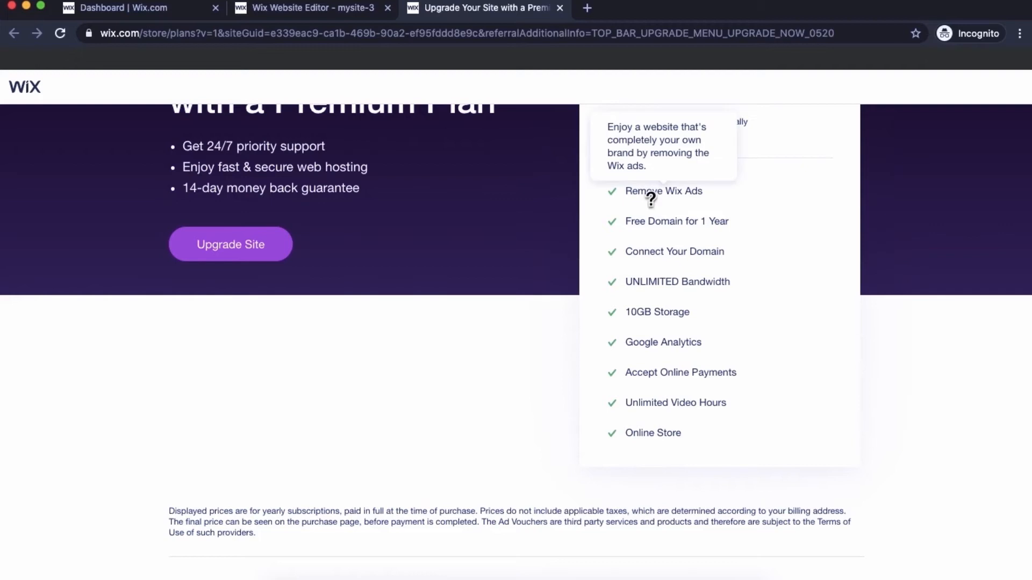
mouse_move(654, 221)
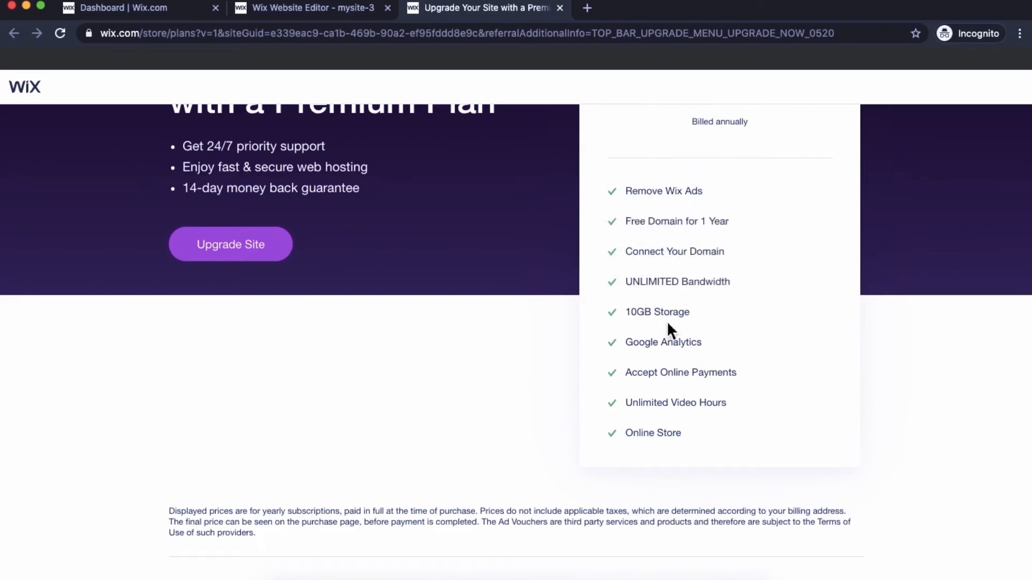
mouse_move(688, 342)
mouse_move(693, 378)
click(232, 246)
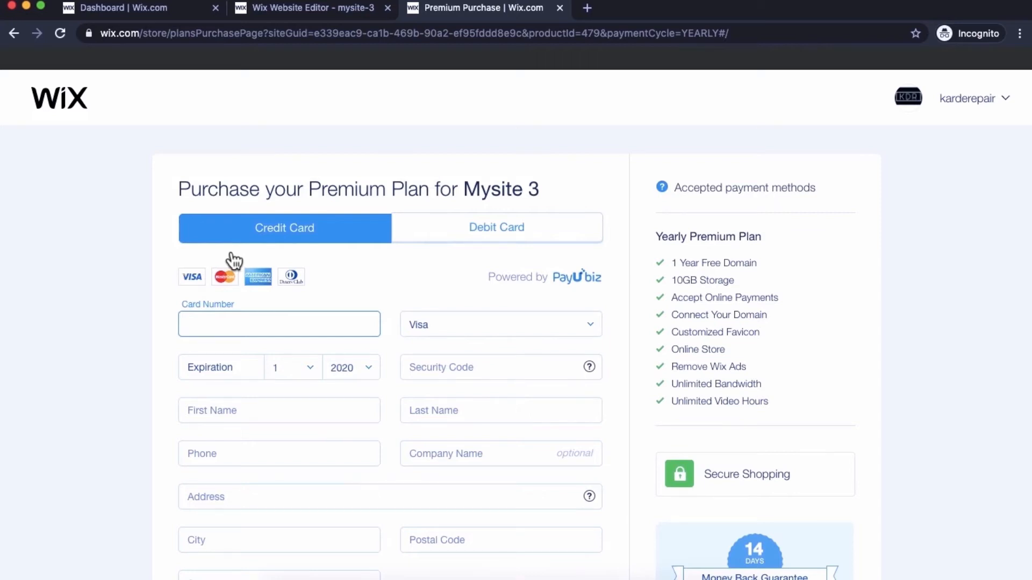
- Zoom out, choose Debit Card payment and submit the Yearly Premium Plan purchase
scroll(234, 262, down, 5)
scroll(234, 262, up, 4)
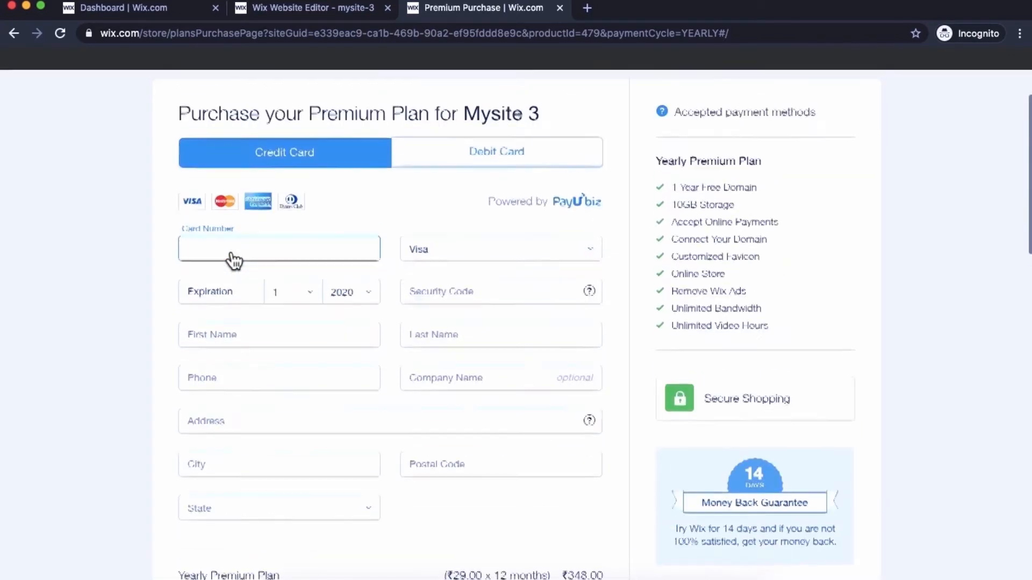
key(super+minus)
key(super+minus)
key(super+minus)
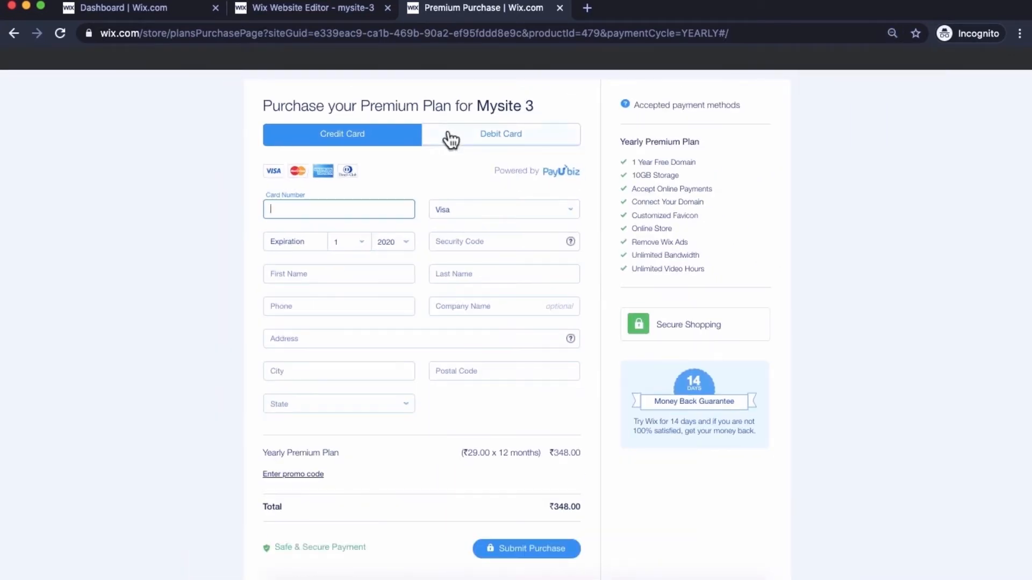
click(450, 139)
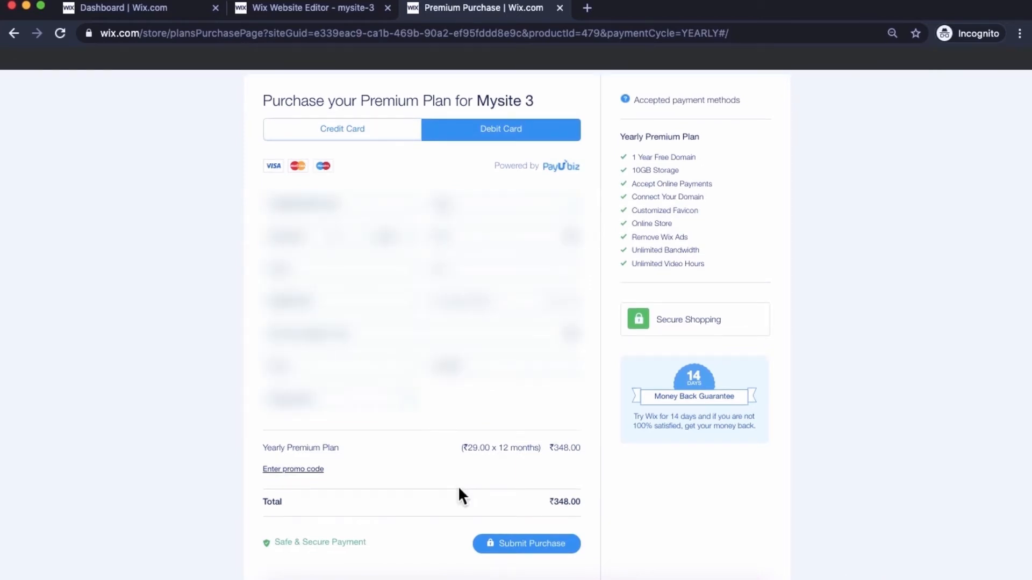
click(519, 544)
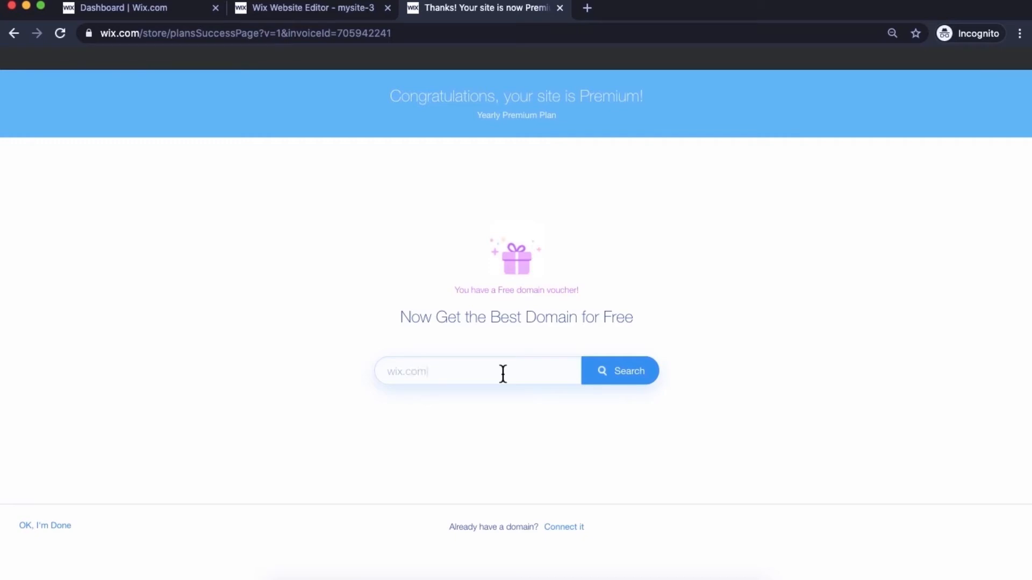
- Try the .ne, .org and .biz domain endings, then check wix.com availability
key(BackSpace)
key(BackSpace)
key(BackSpace)
text(ne)
key(BackSpace)
key(BackSpace)
text(org)
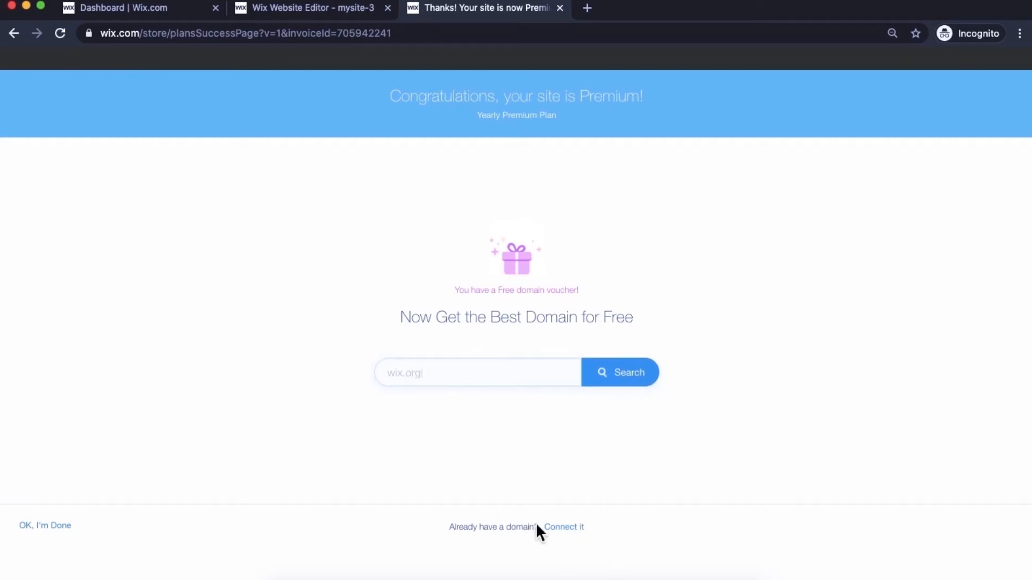
key(BackSpace)
key(BackSpace)
key(BackSpace)
text(biz)
click(514, 374)
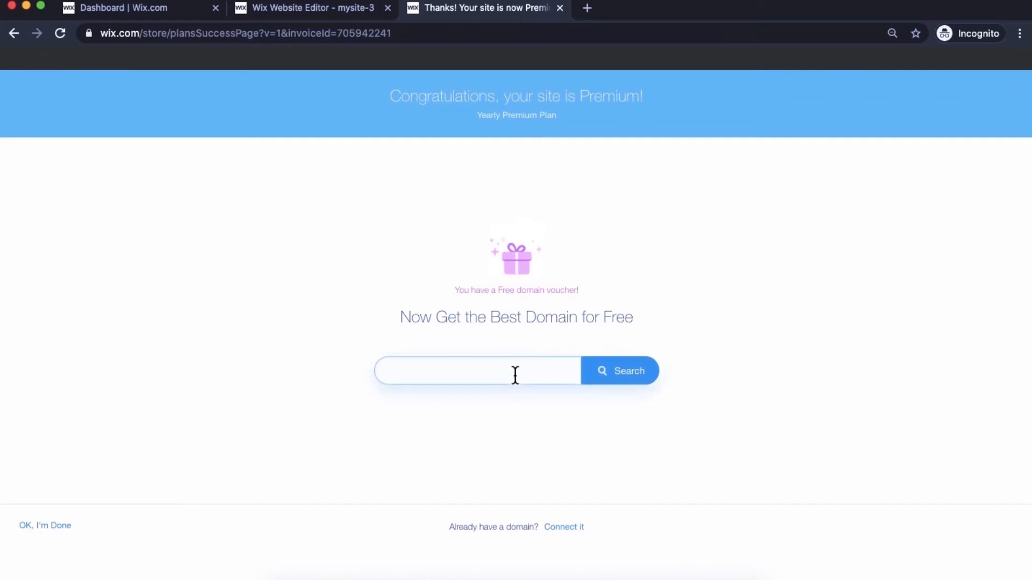
text(wix.com)
click(618, 375)
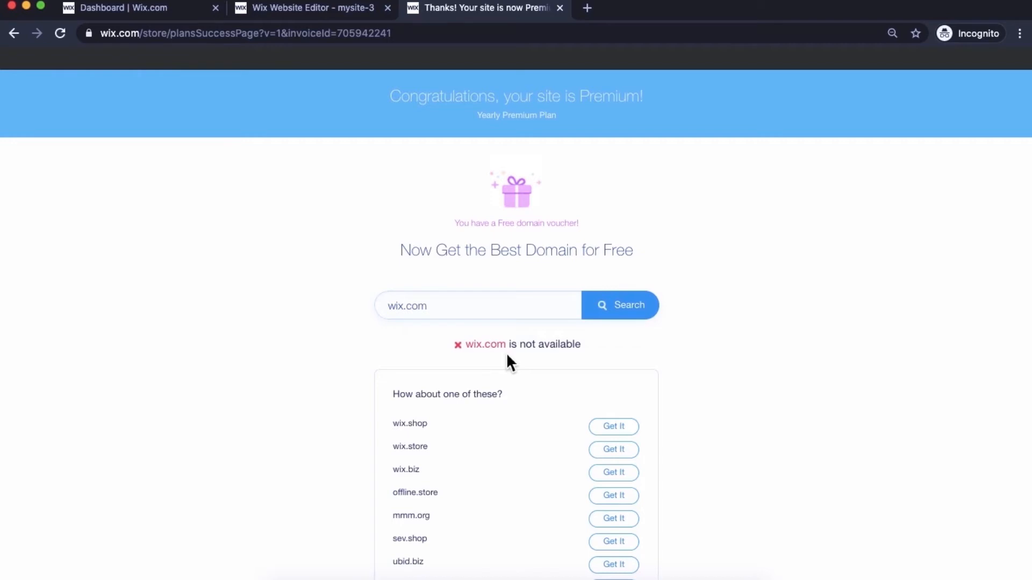
- Search learnthewix.com, confirm it is available, and claim it as the free domain
click(479, 313)
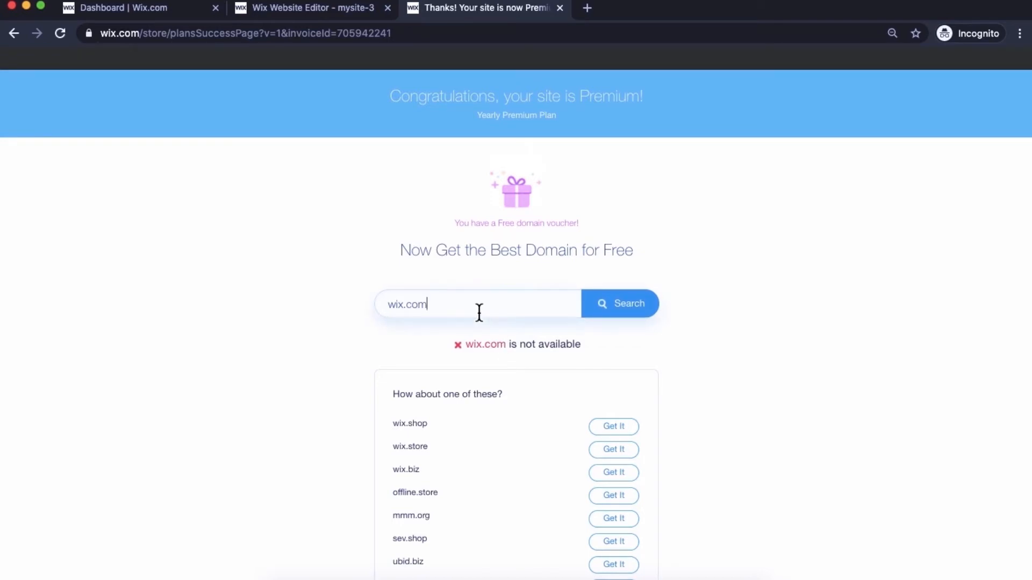
click(389, 304)
text(learn)
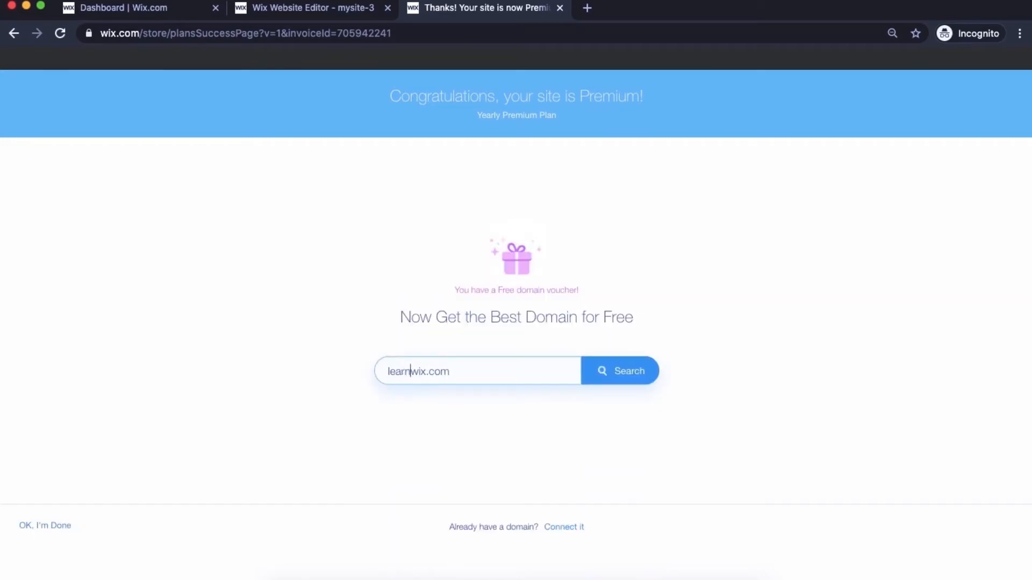
text(the)
click(593, 378)
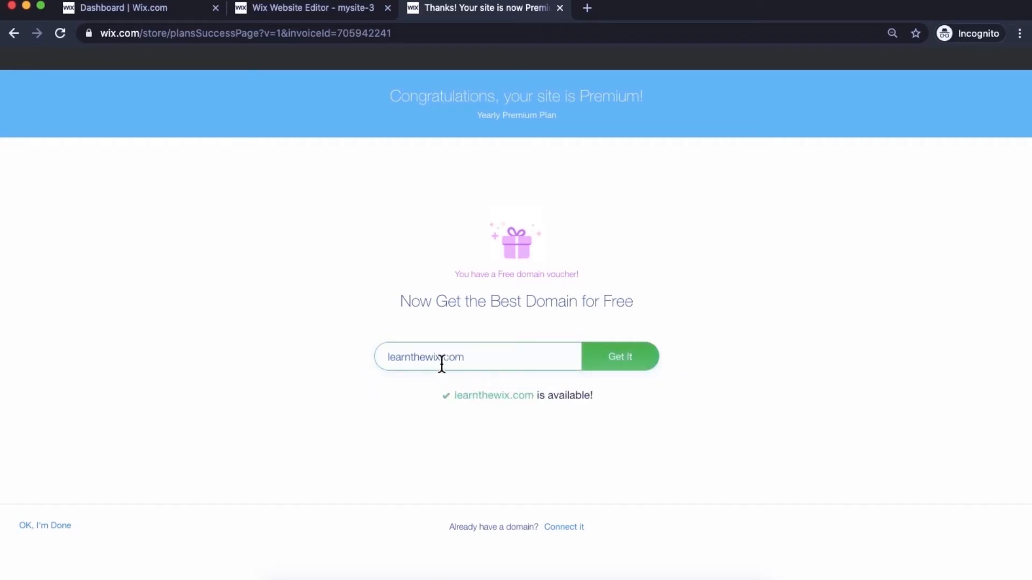
click(611, 372)
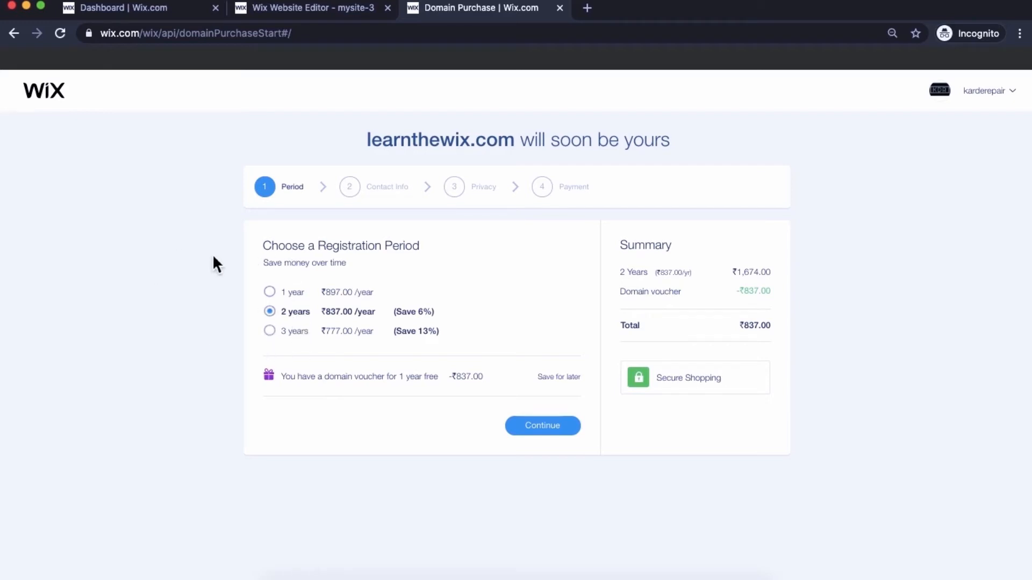
- Register learnthewix.com for 1 year and submit the registrant's contact details
click(289, 299)
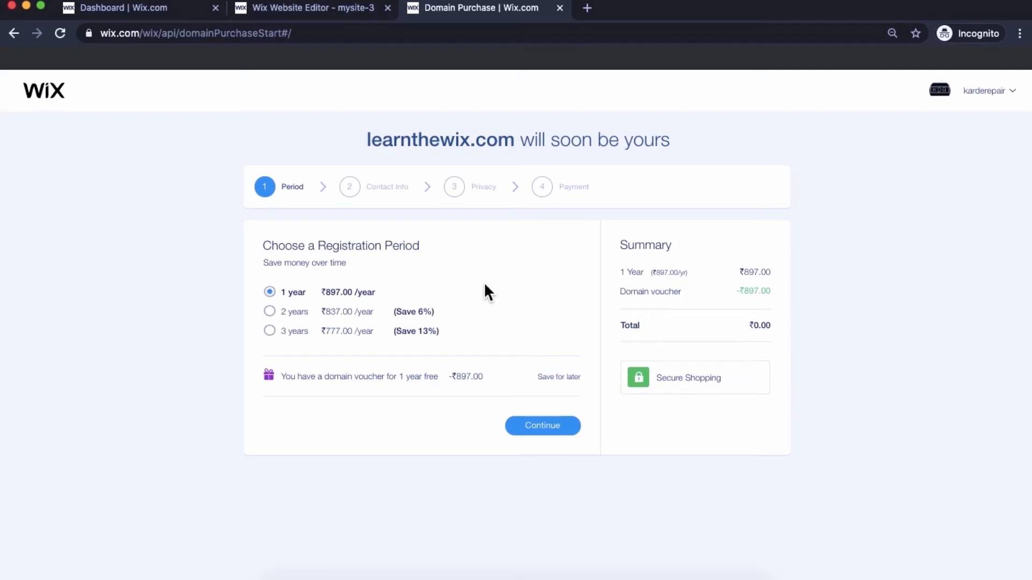
click(541, 433)
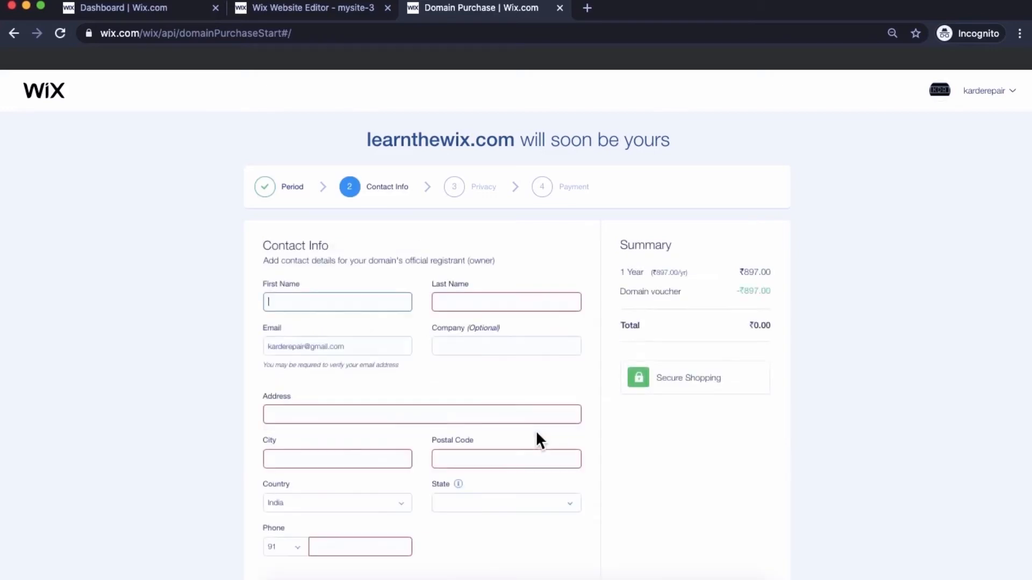
scroll(547, 385, down, 5)
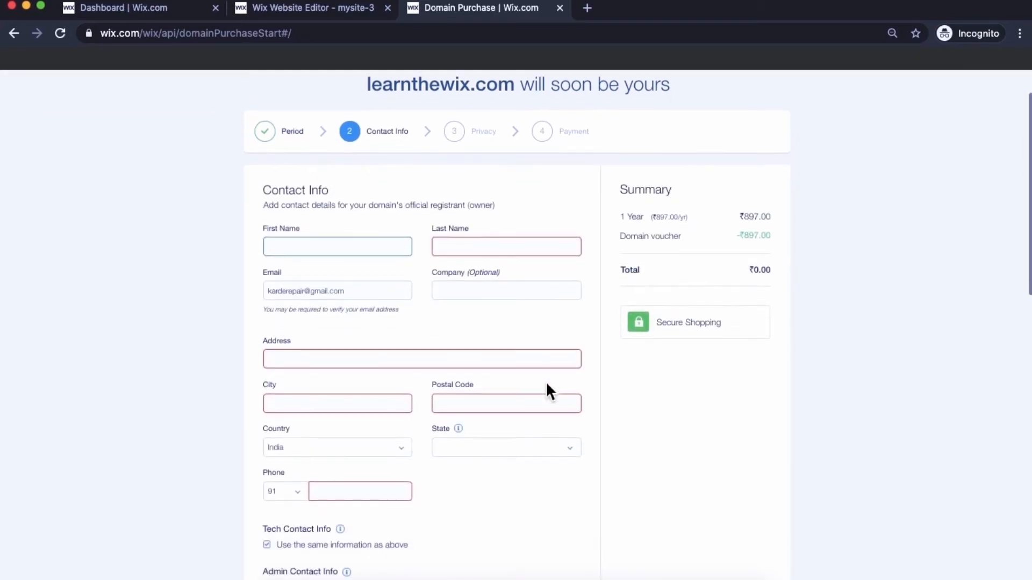
scroll(547, 381, up, 2)
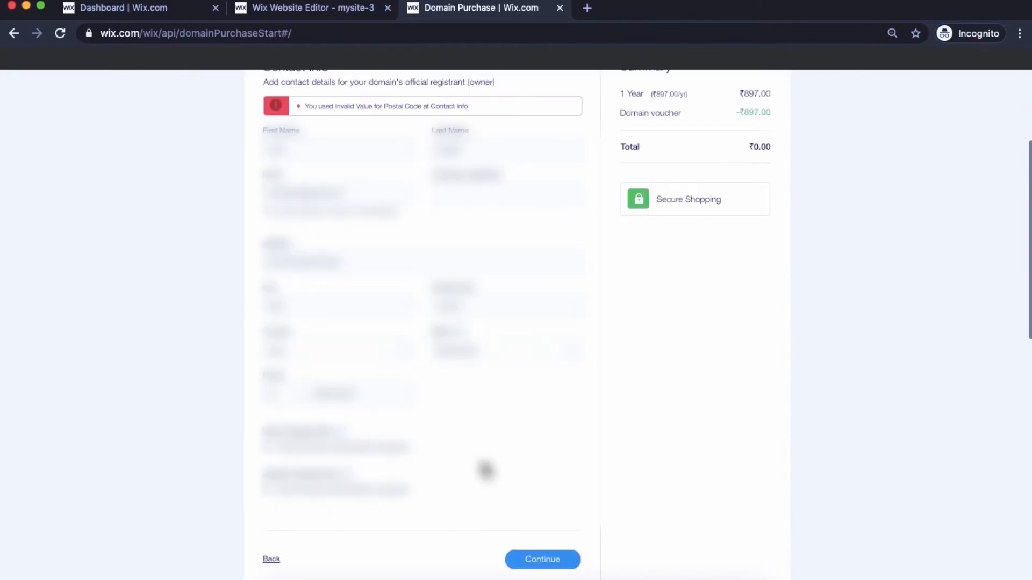
click(537, 558)
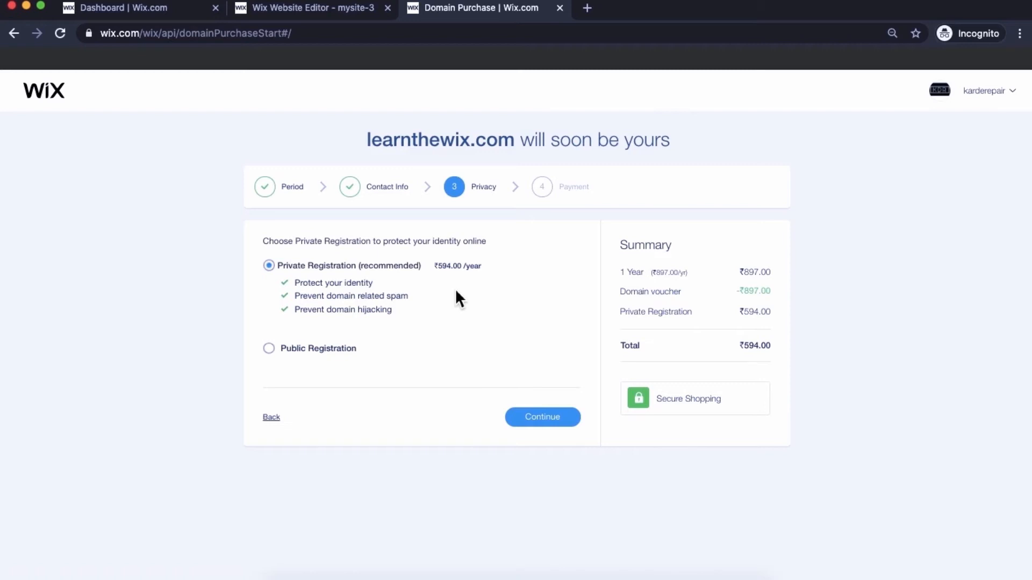
- Choose free Public Registration and submit the ₹0.00 debit-card purchase of learnthewix.com
click(305, 352)
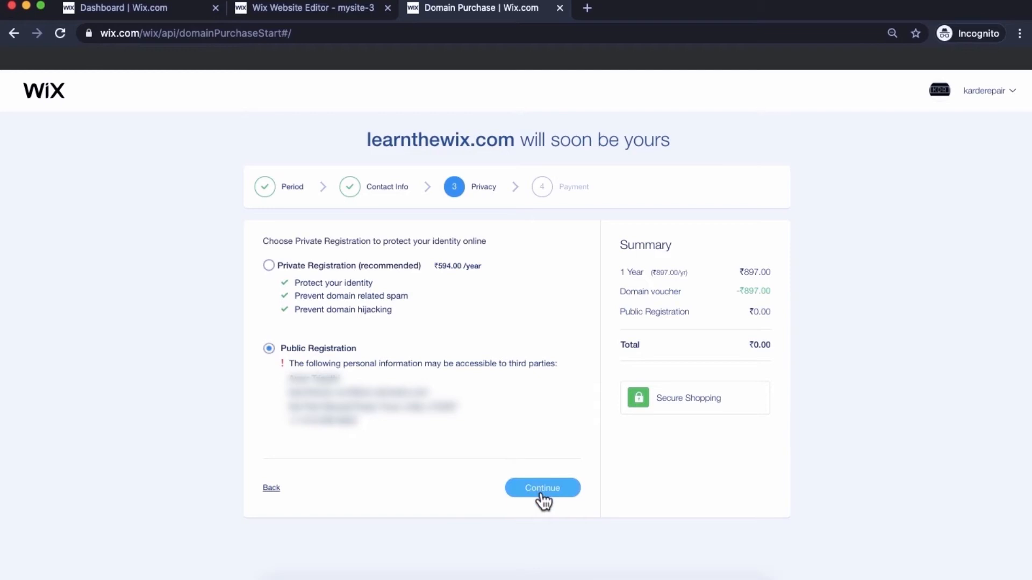
click(542, 494)
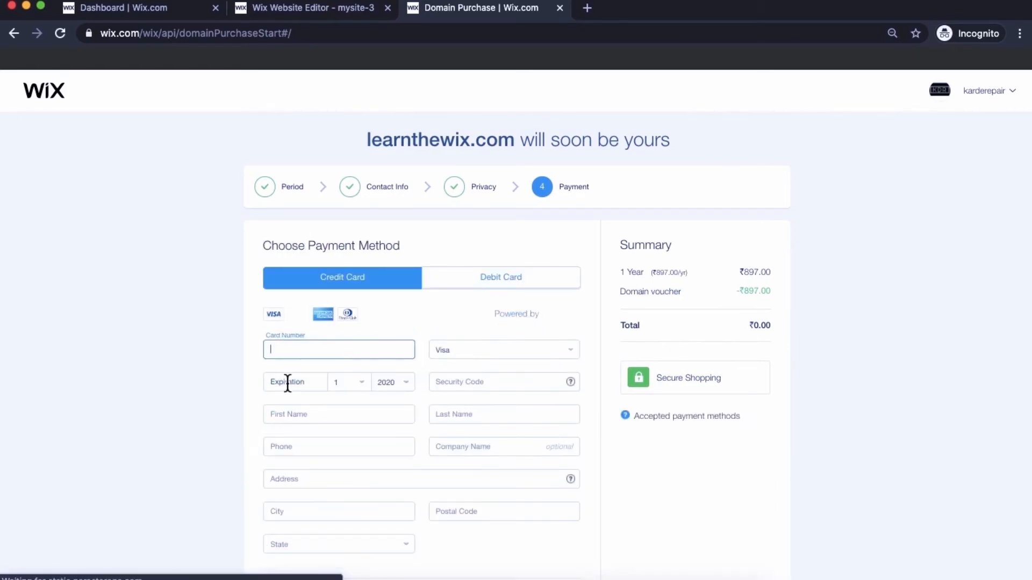
click(497, 276)
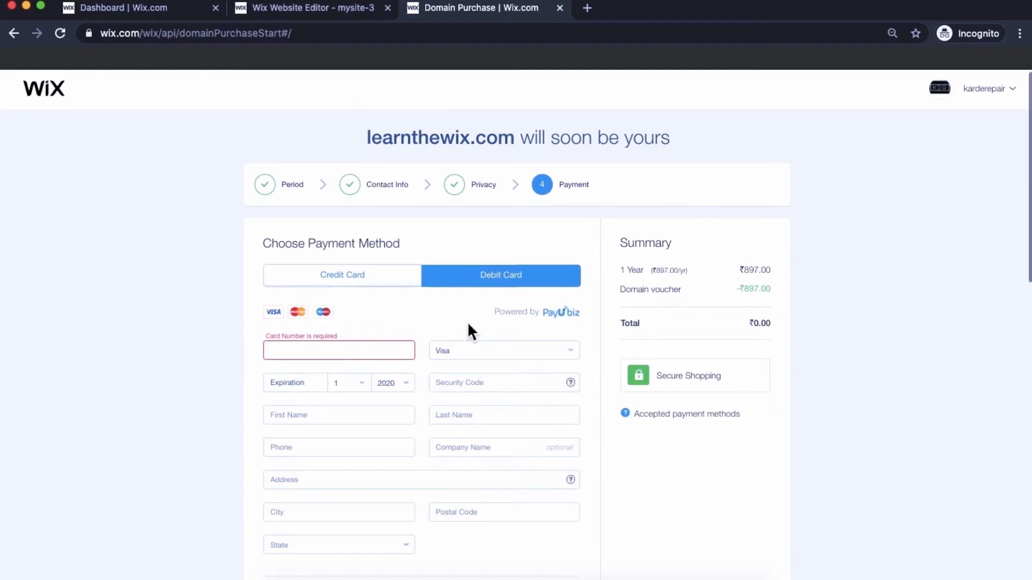
scroll(468, 324, down, 3)
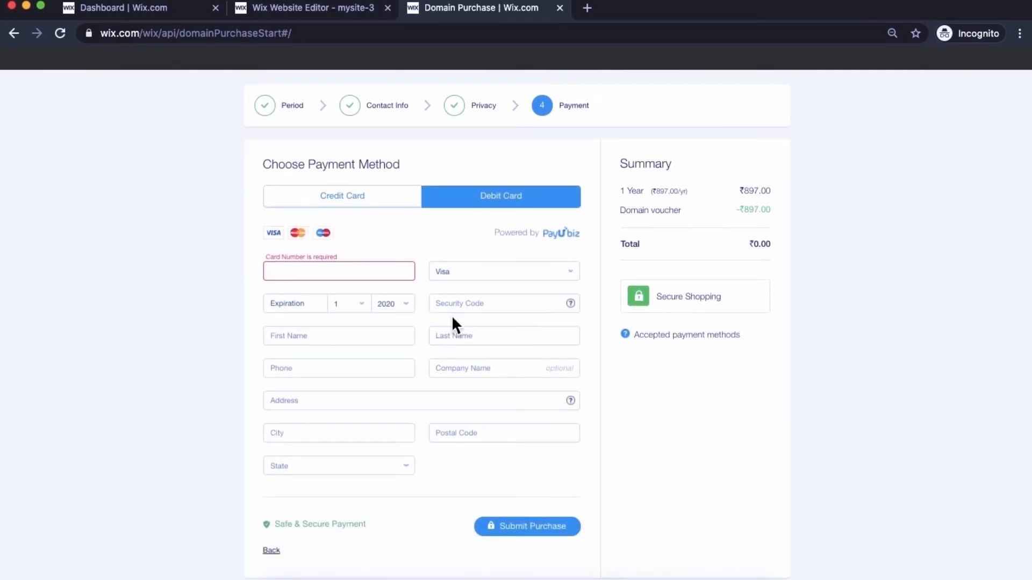
click(508, 529)
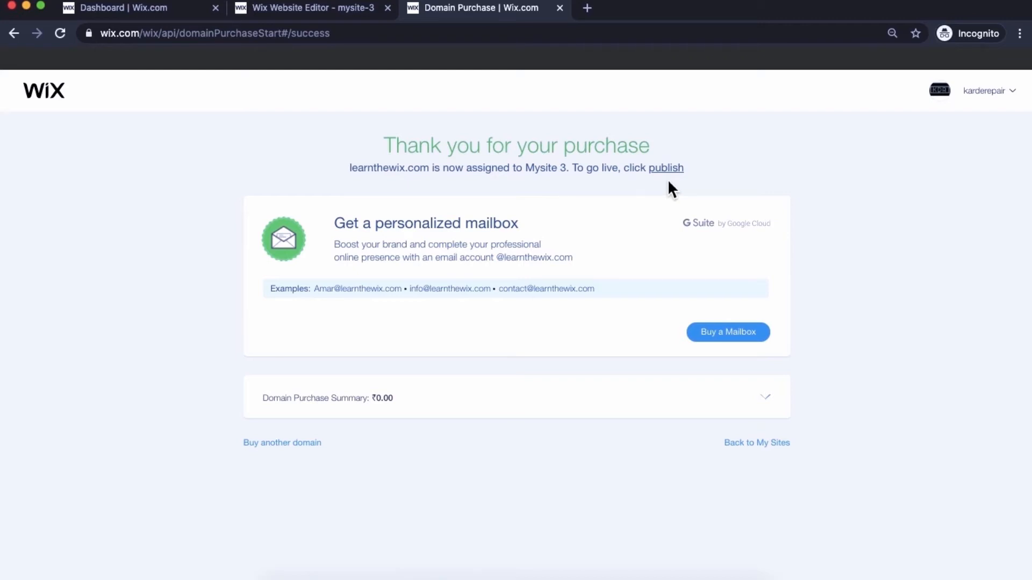
- Return to My Sites, open Mysite 3, dismiss the contact notice and edit the site
click(744, 445)
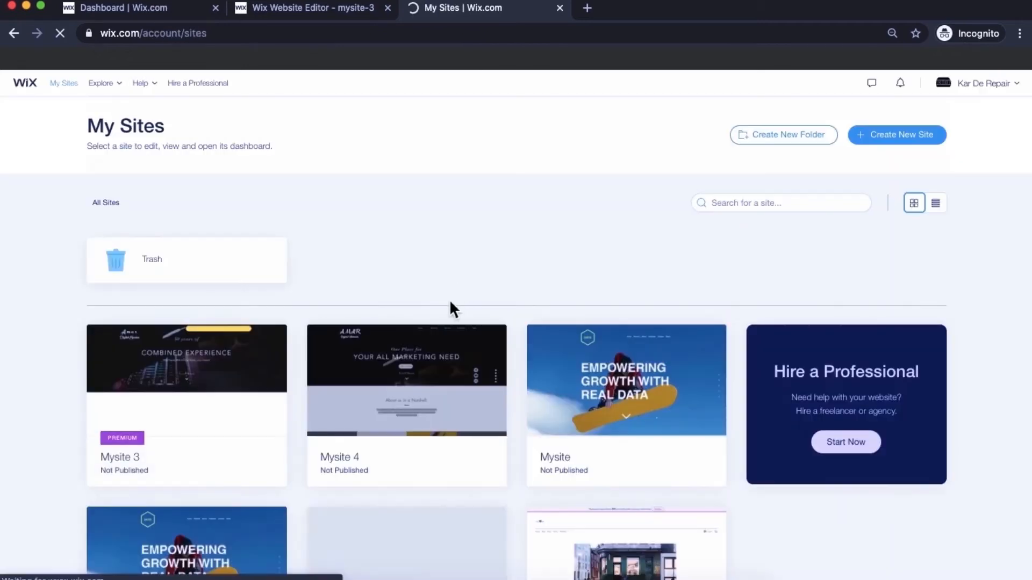
click(200, 380)
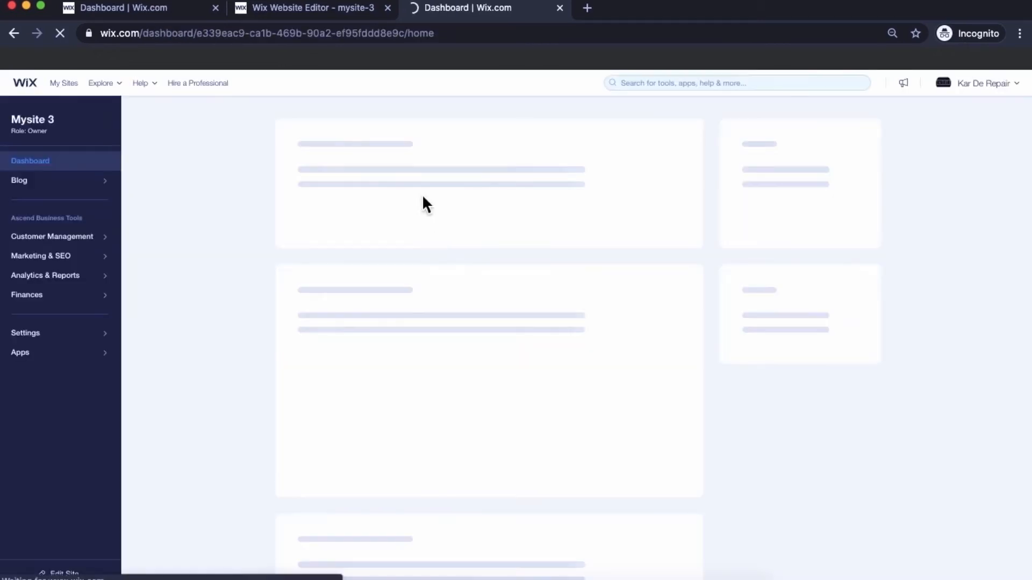
click(443, 193)
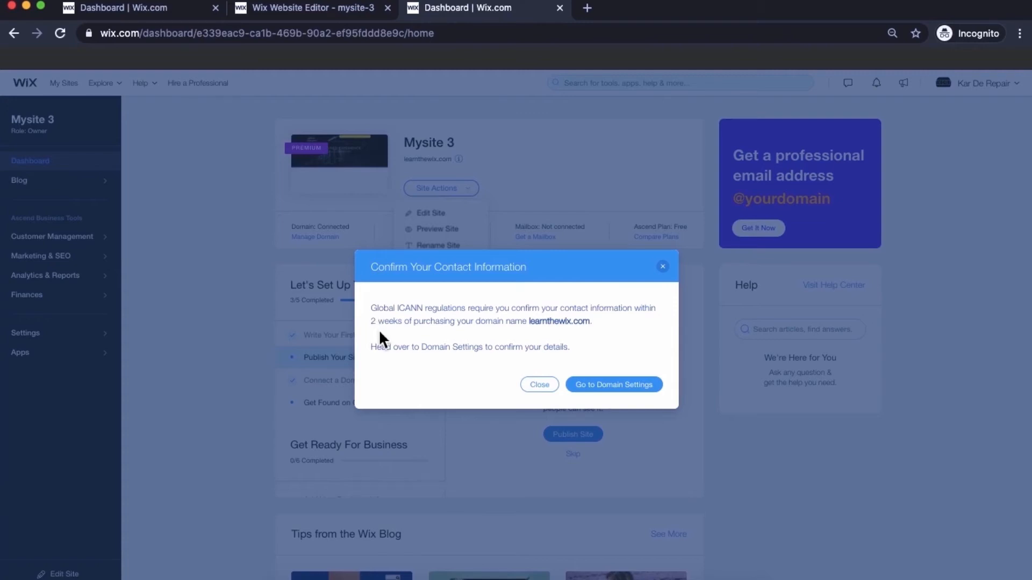
click(536, 385)
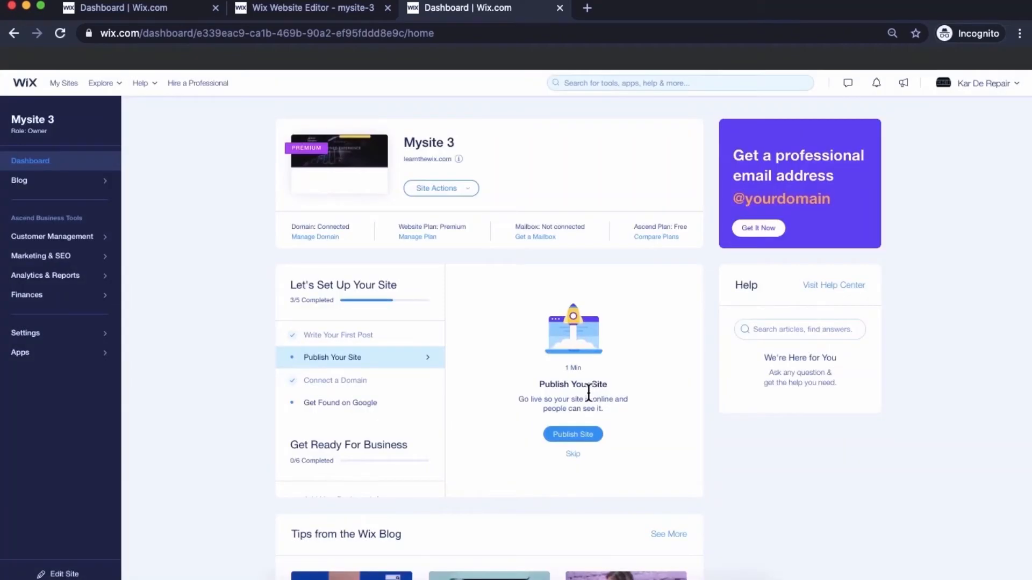
click(432, 189)
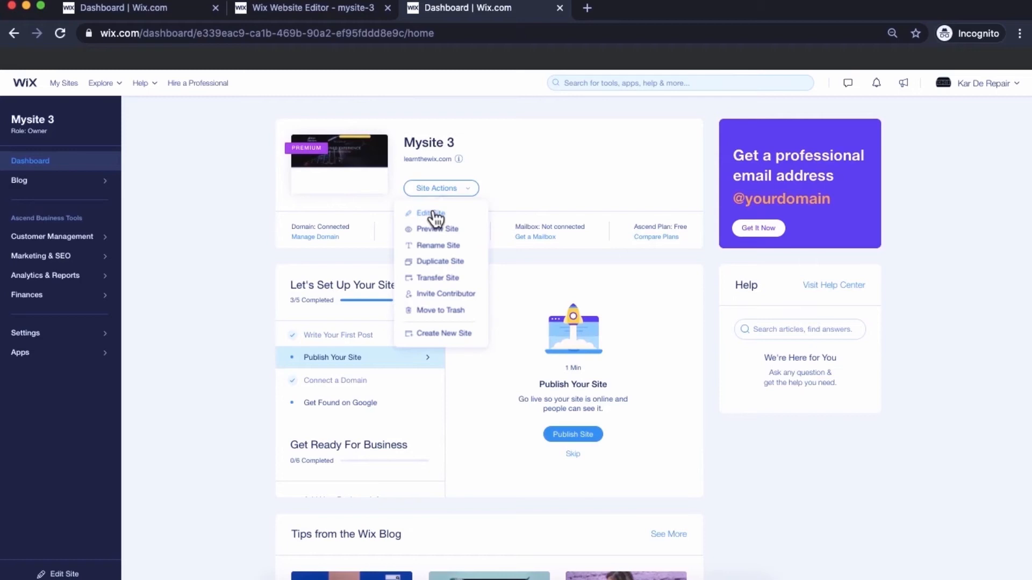
click(433, 215)
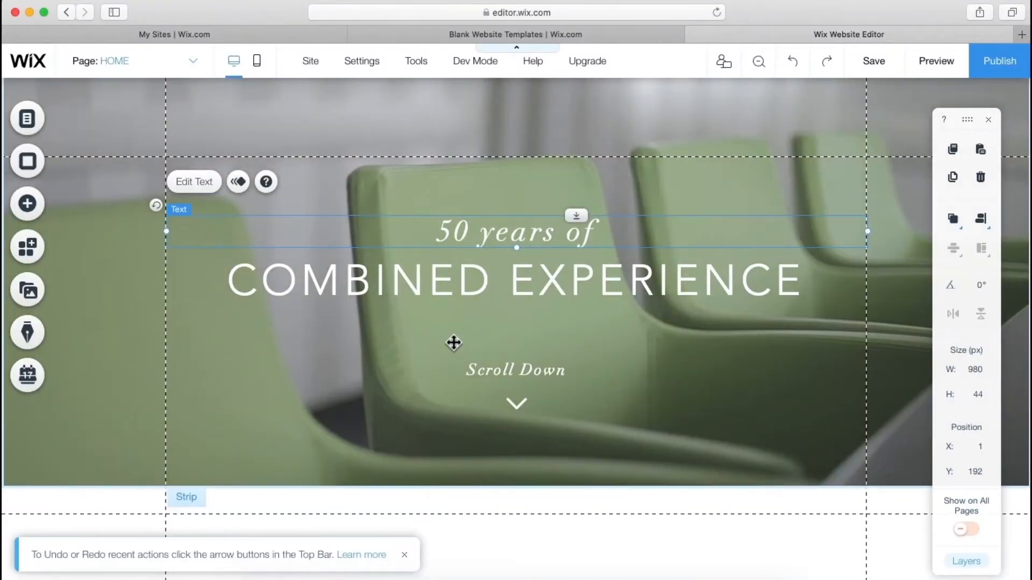
- Open Change Strip Background for the green-chairs hero strip from its context menu
click(454, 343)
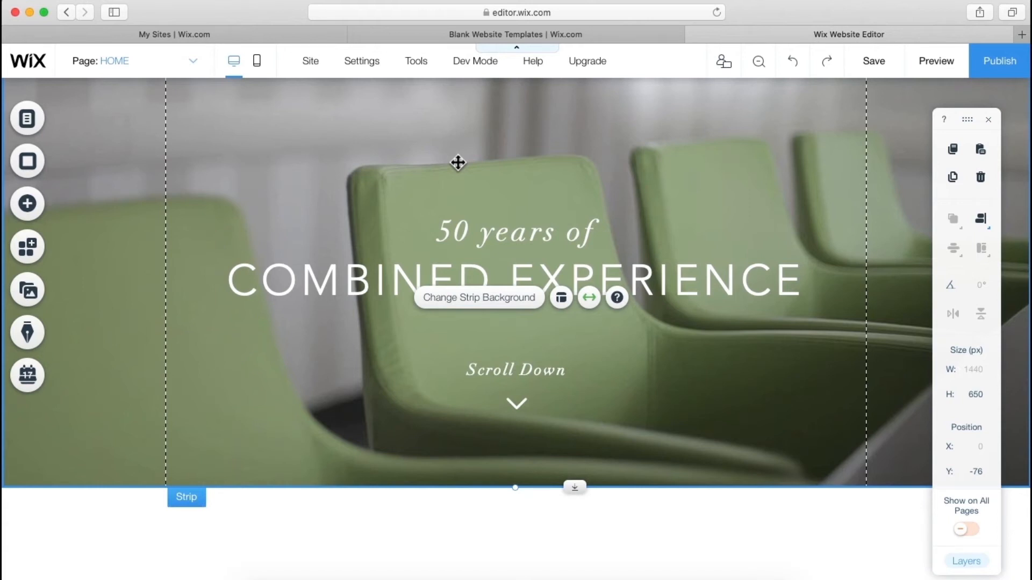
right_click(336, 195)
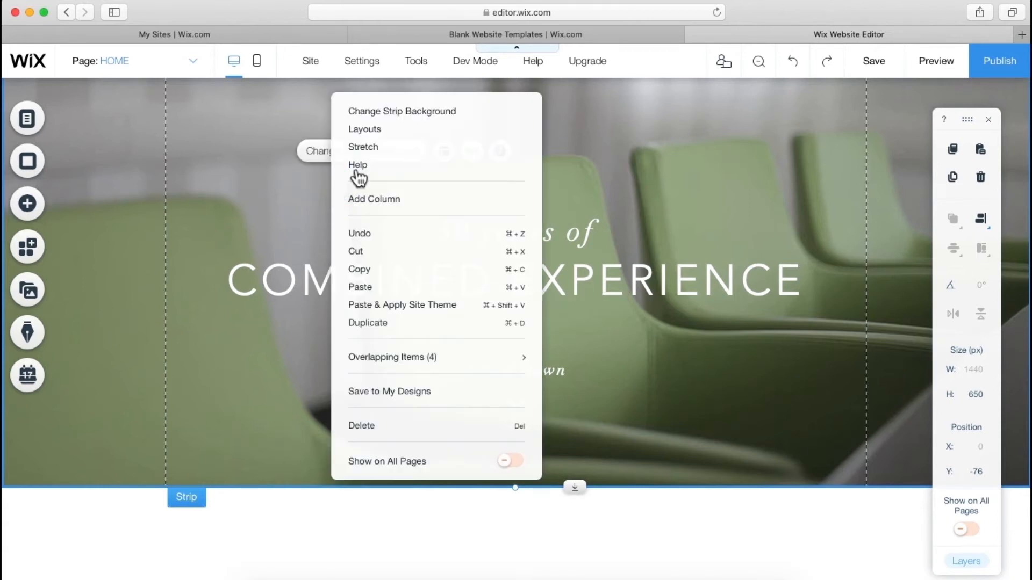
click(382, 116)
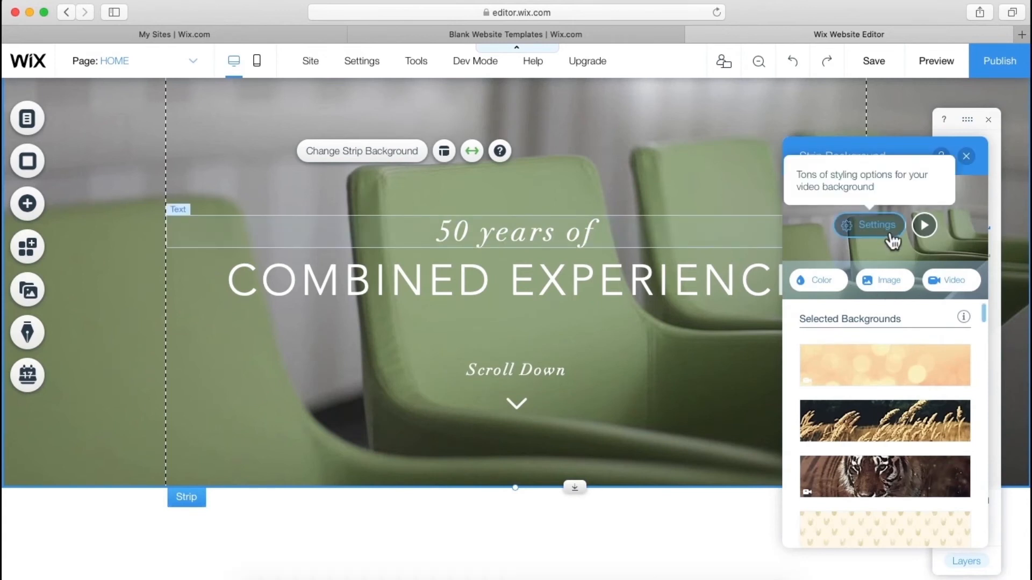
- Search Unsplash images for 'black mac' as the strip background
click(878, 286)
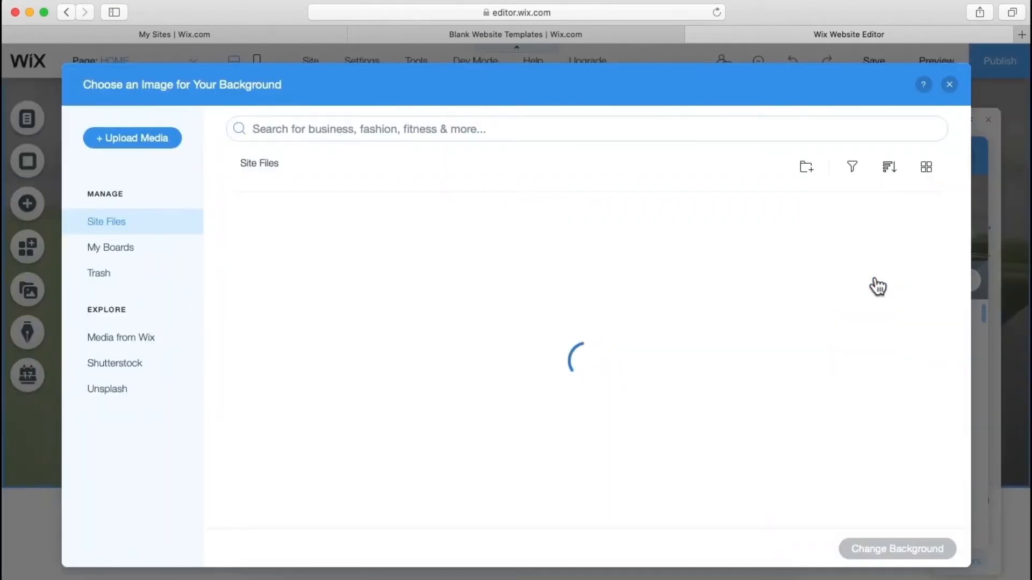
click(107, 392)
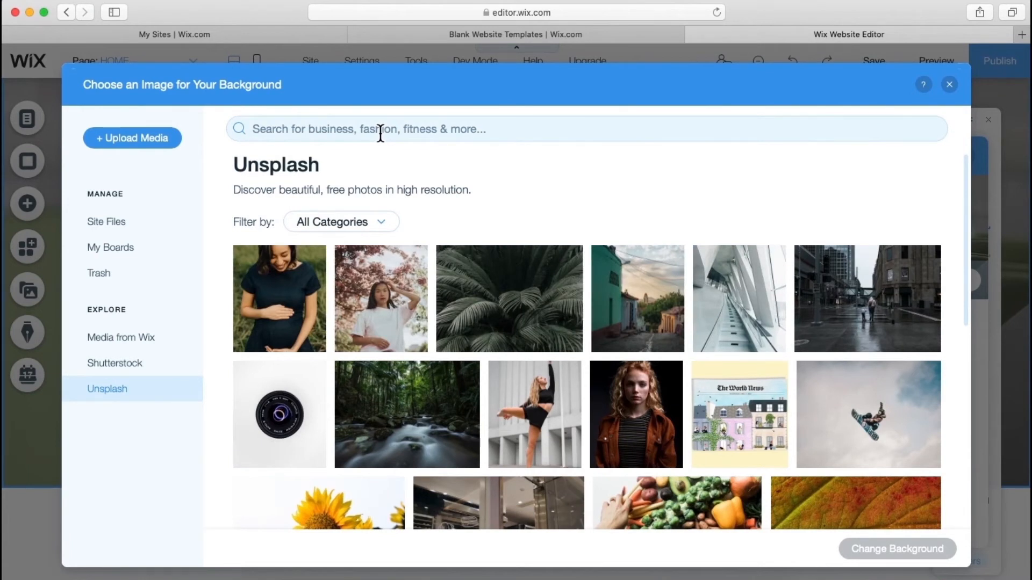
click(380, 133)
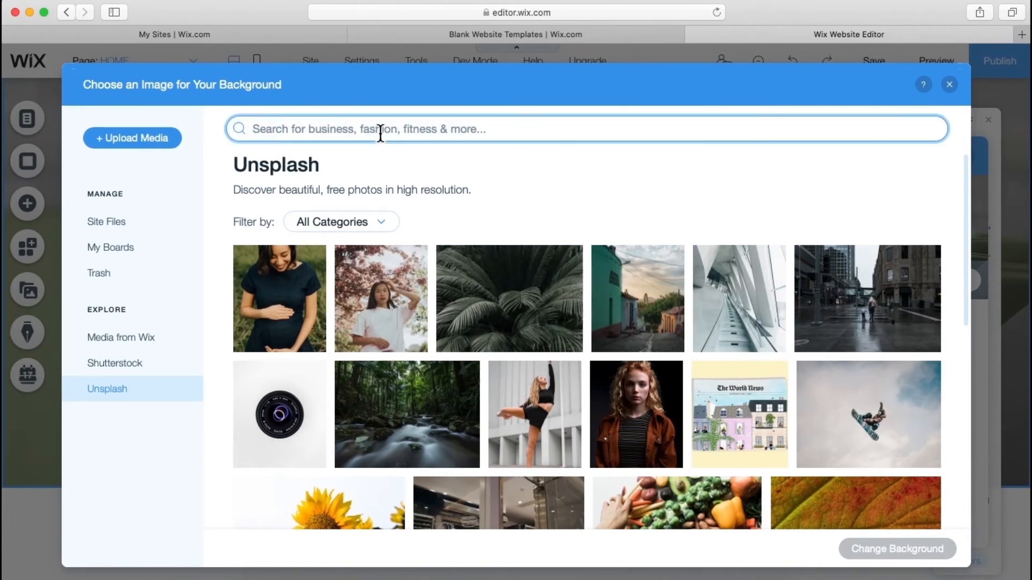
text(blackm)
key(BackSpace)
text(mac)
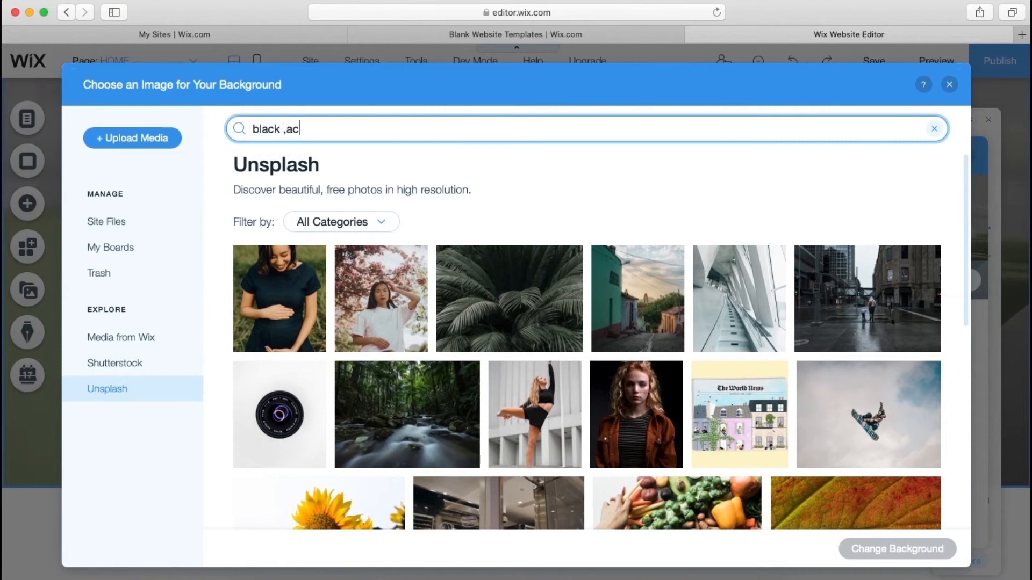
key(Return)
- Apply the dark laptop-keyboard photo as the strip background
scroll(502, 305, down, 20)
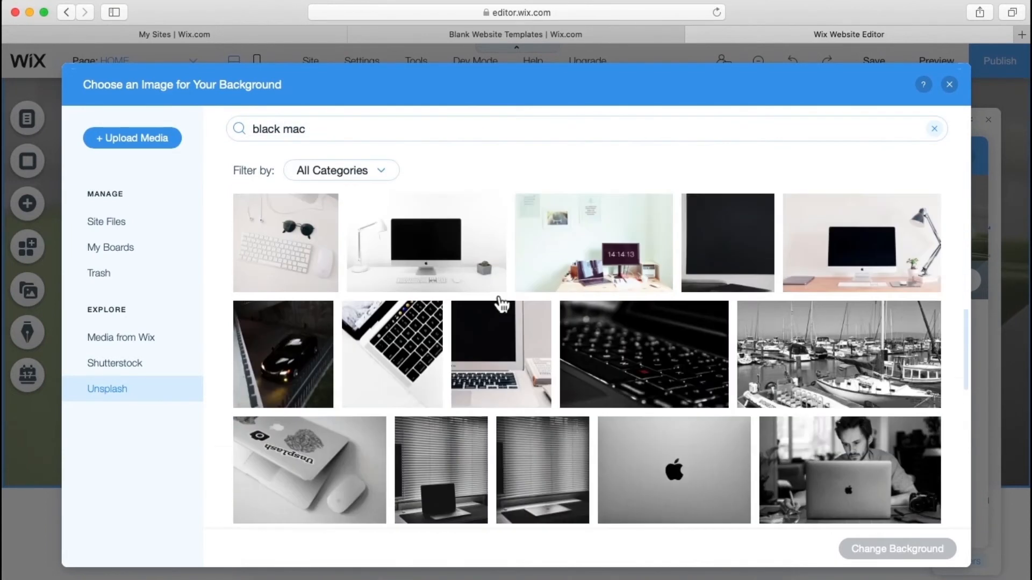
scroll(500, 413, down, 5)
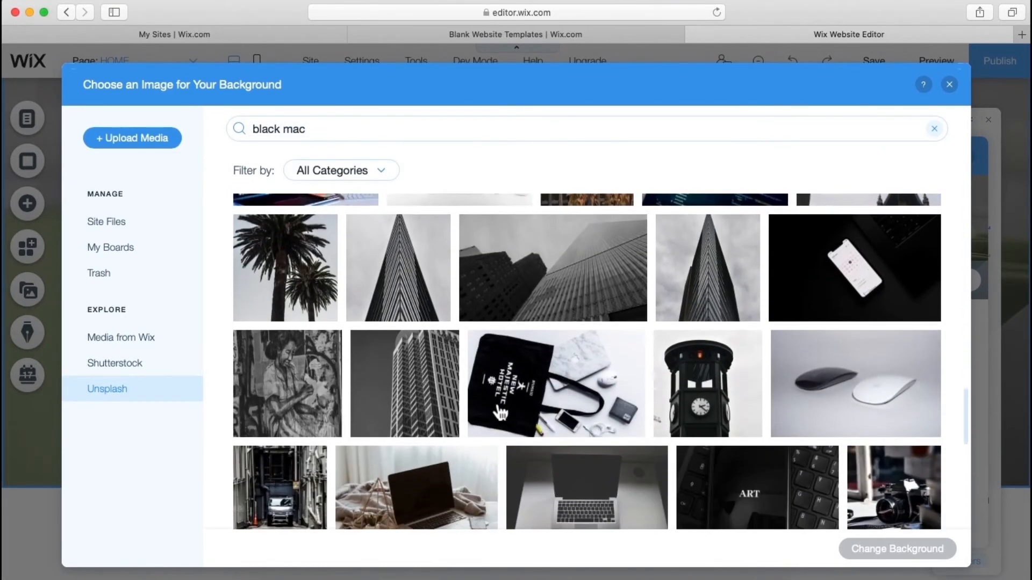
scroll(500, 412, down, 4)
scroll(500, 413, down, 3)
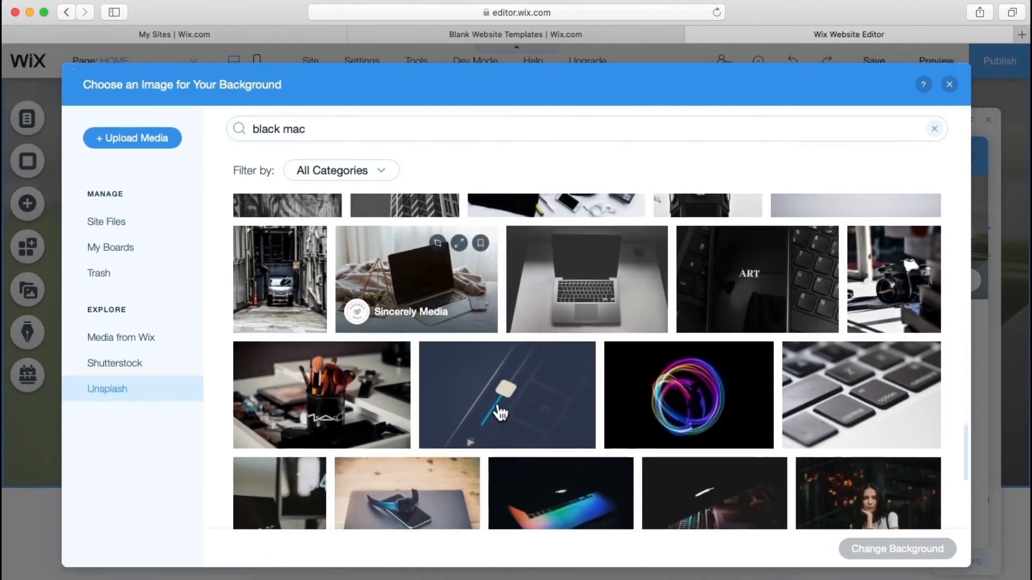
scroll(500, 413, down, 3)
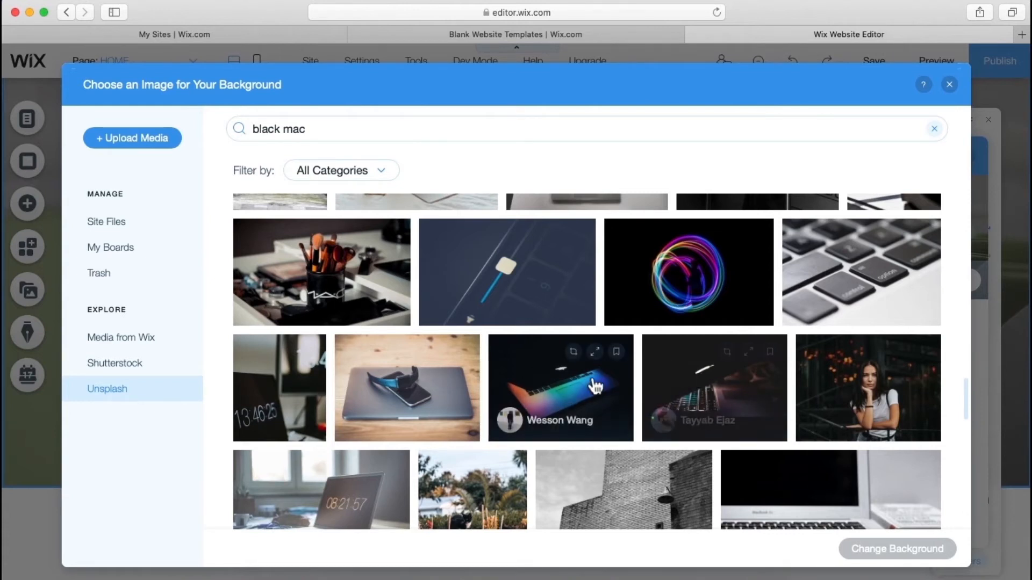
click(681, 402)
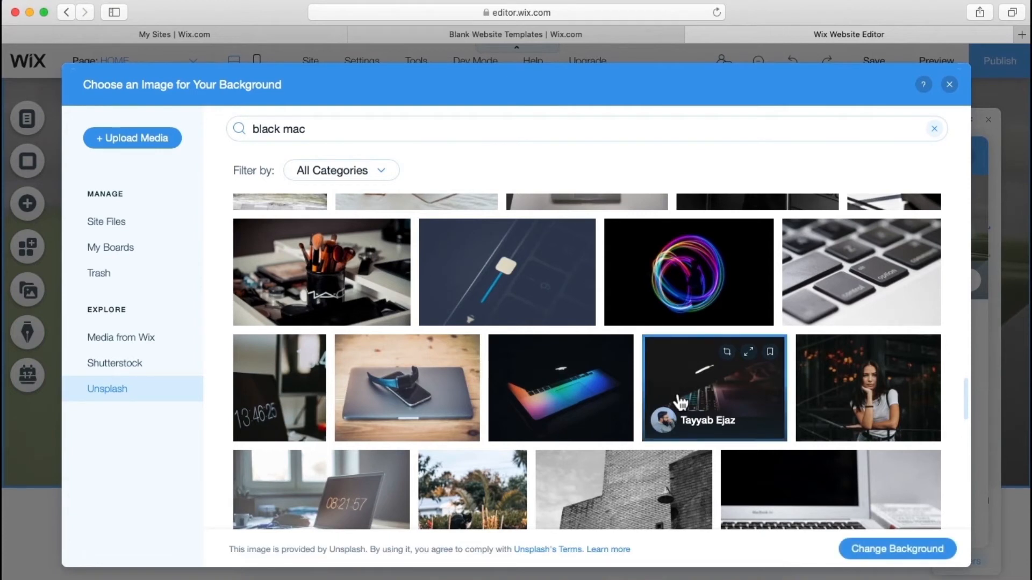
click(881, 559)
mouse_move(880, 561)
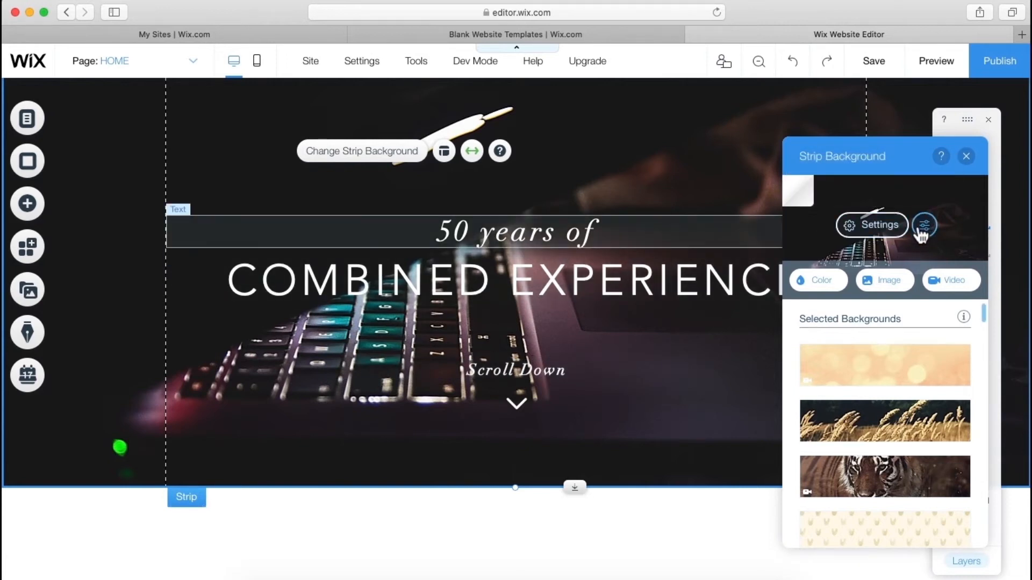
- Reopen the strip background, lower the photo's brightness in Photo Studio and save
click(966, 156)
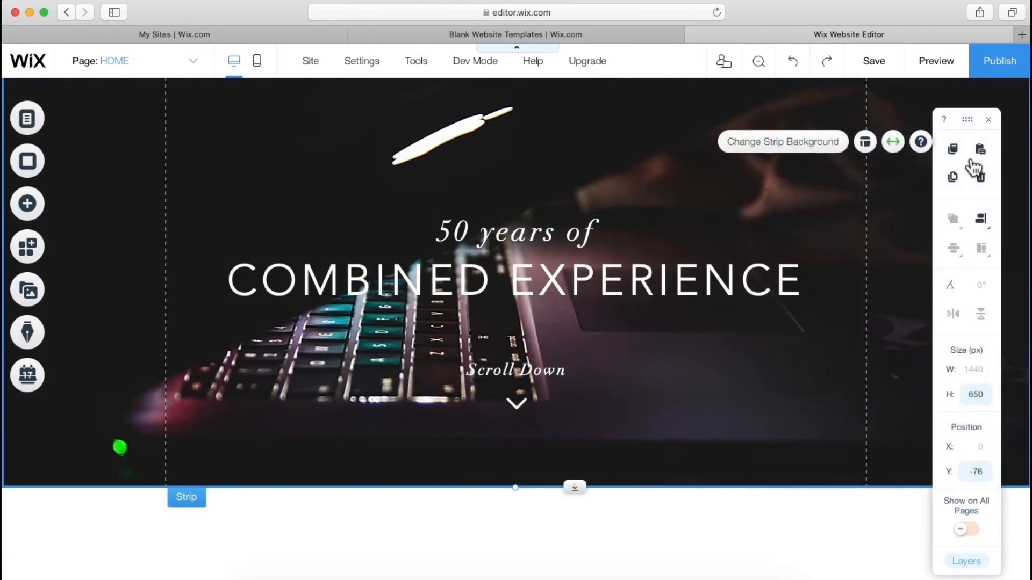
right_click(729, 357)
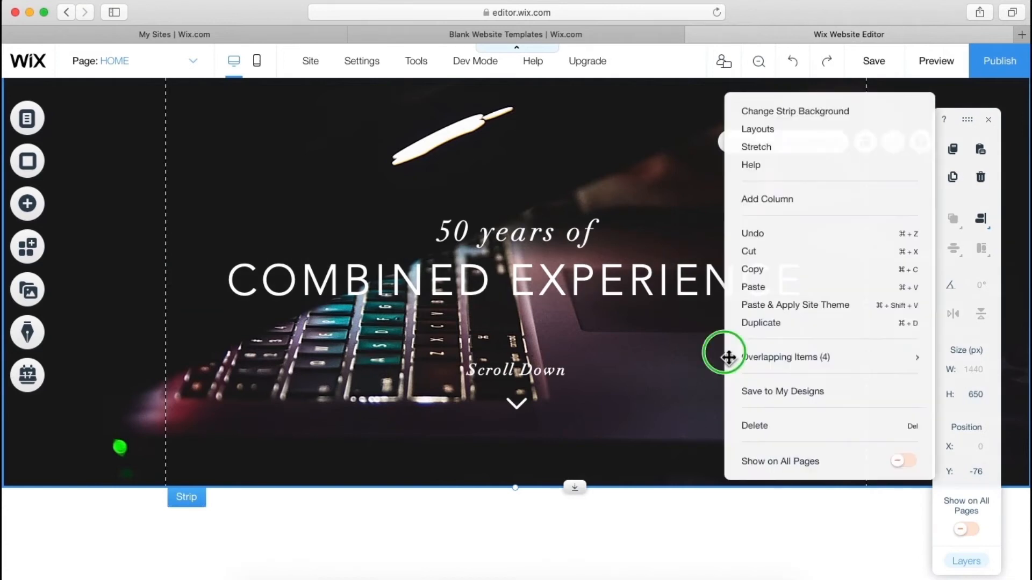
click(776, 121)
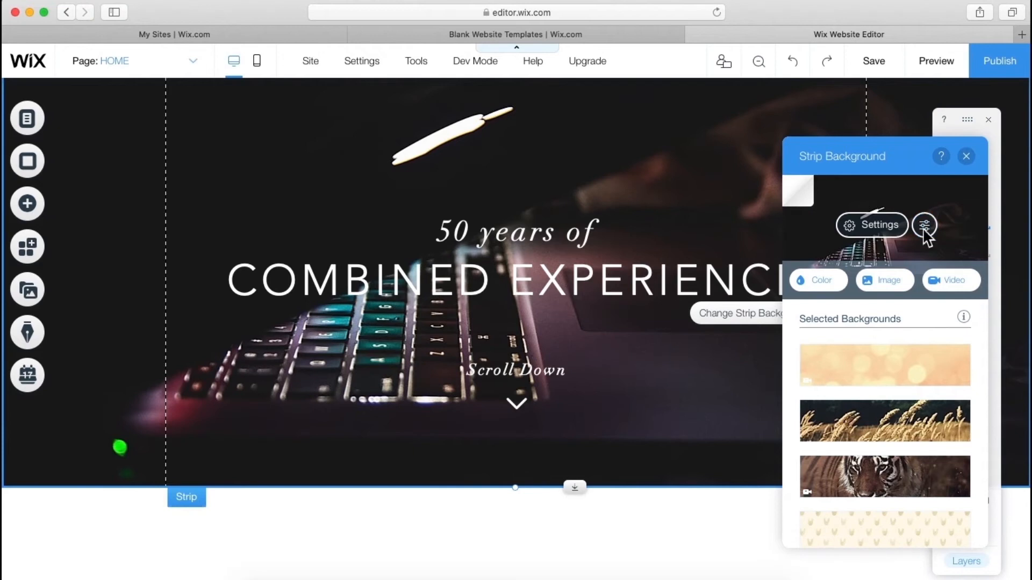
click(925, 226)
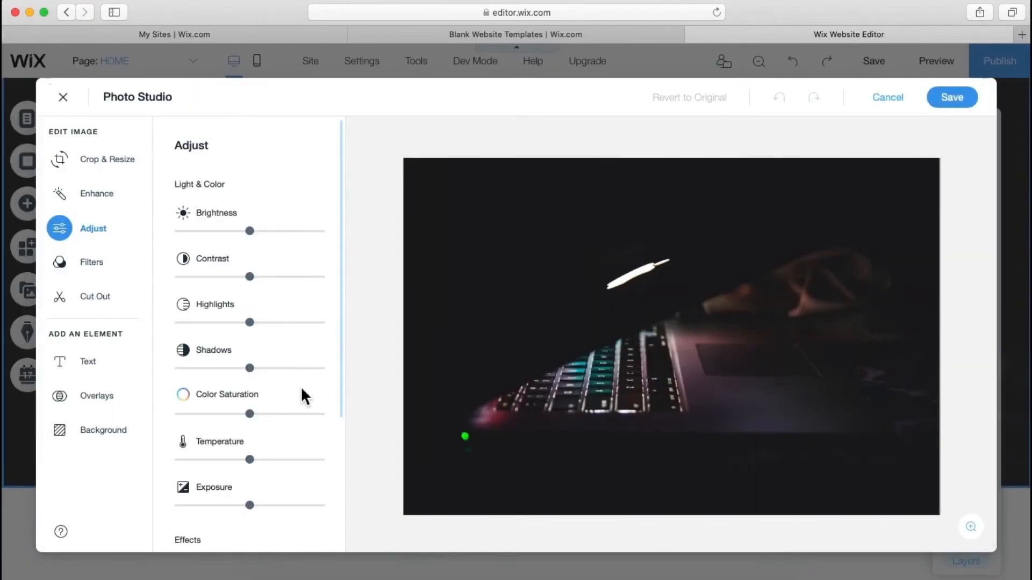
drag(211, 231, 192, 239)
click(203, 231)
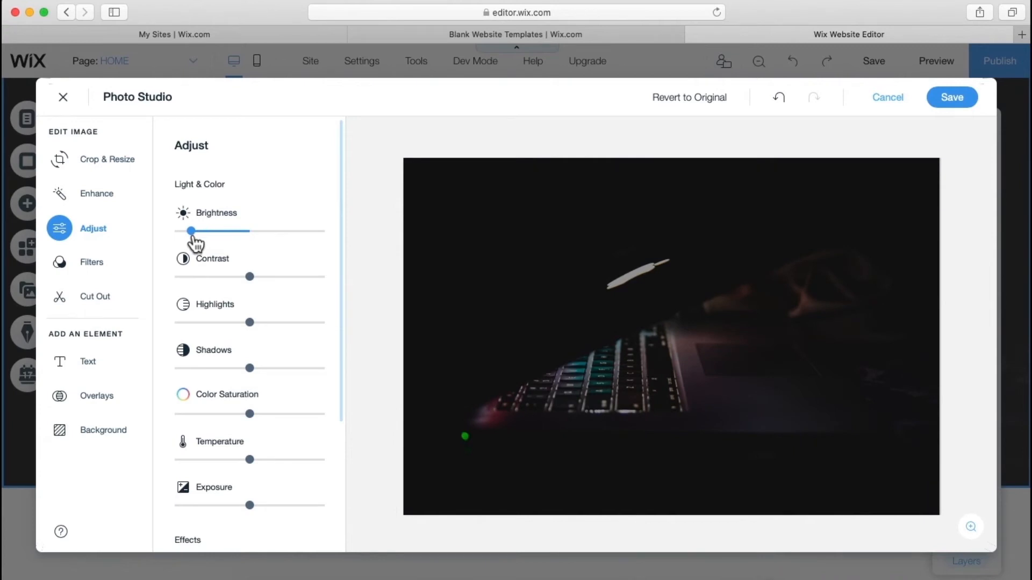
click(962, 107)
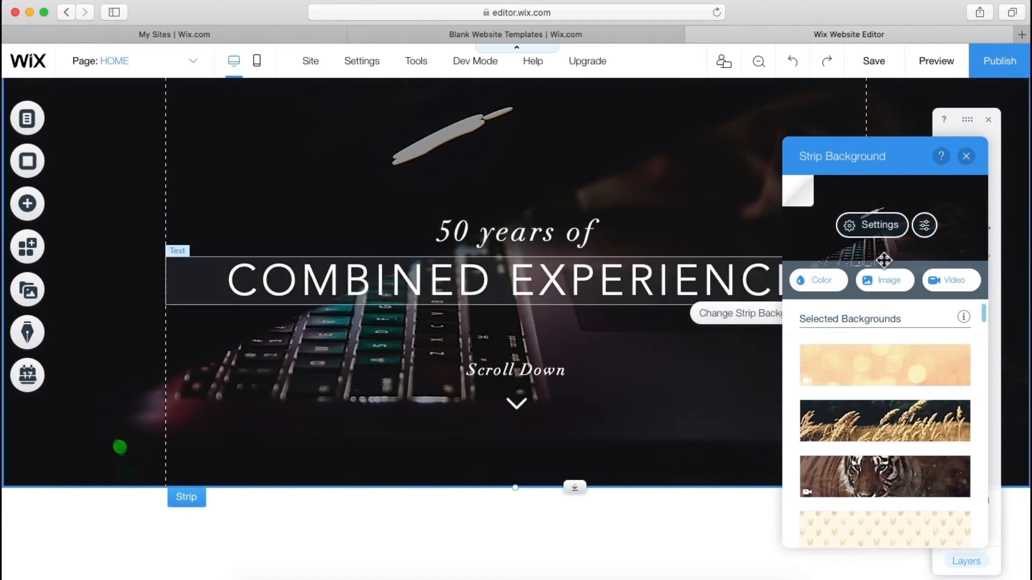
- Set the laptop photo's brightness to minimum in Photo Studio and save
click(928, 230)
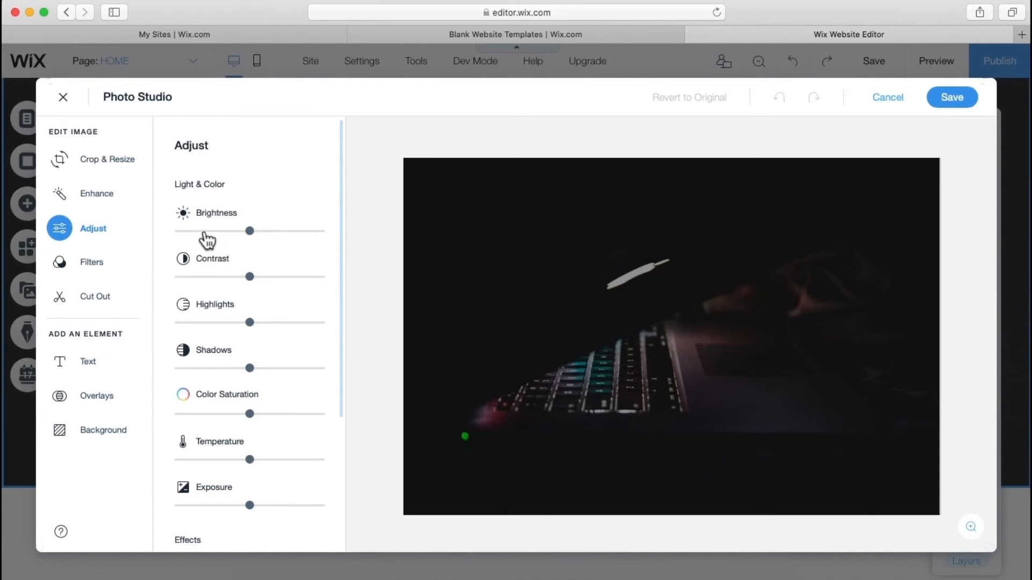
click(192, 232)
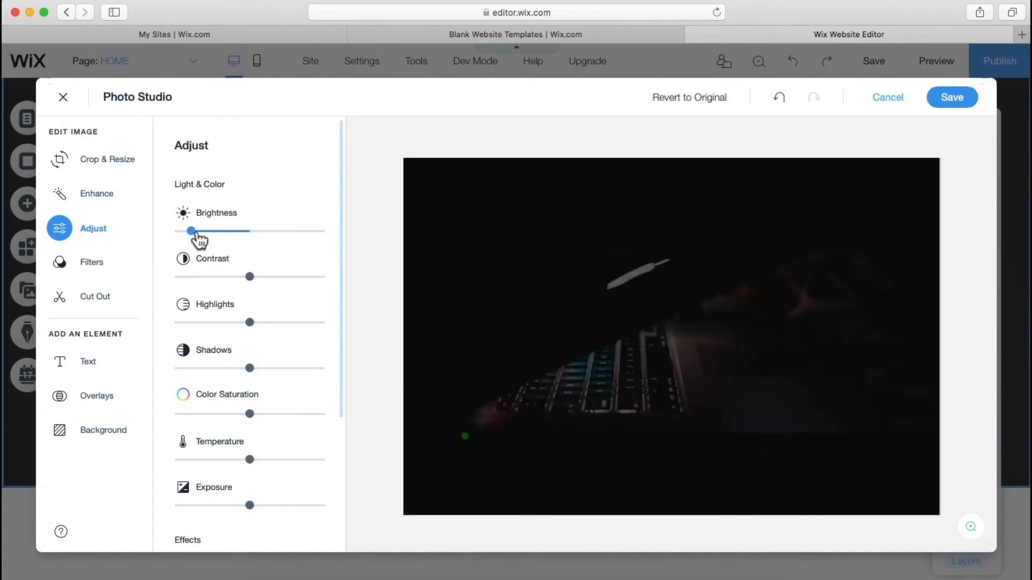
click(949, 105)
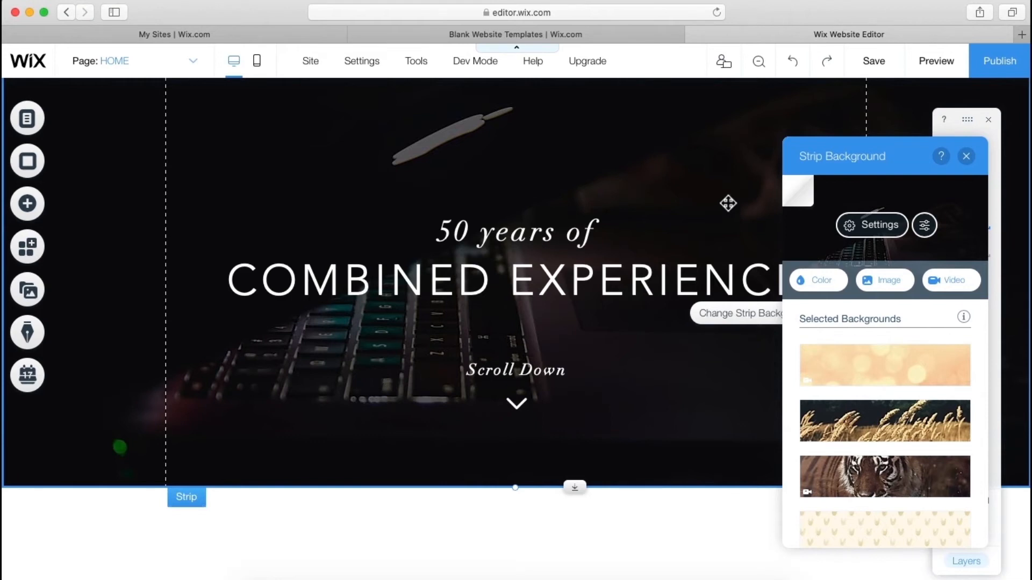
- Close Strip Background, switch off Toolbar and Gridlines in Tools, and open the Add panel
click(966, 157)
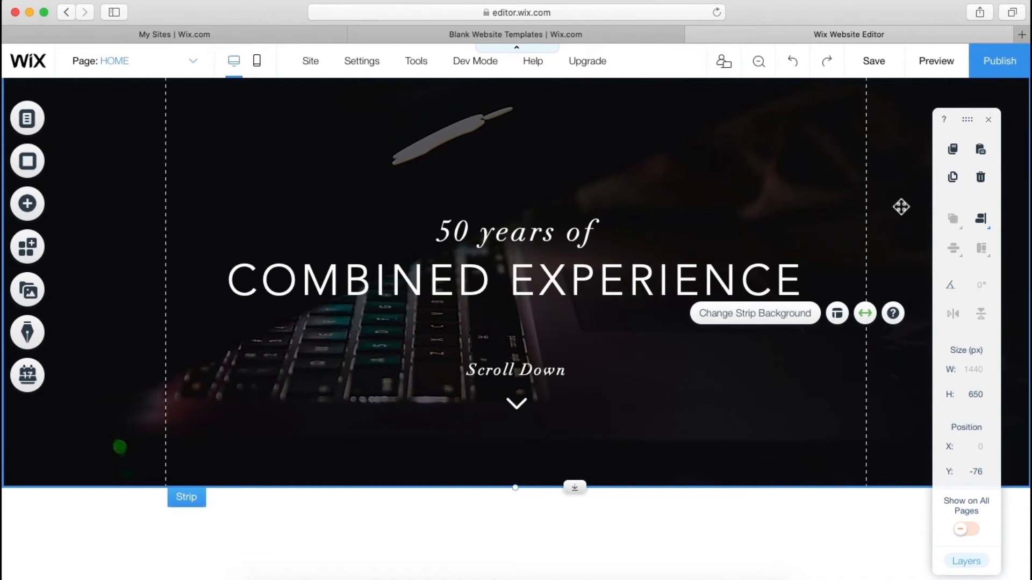
mouse_move(433, 73)
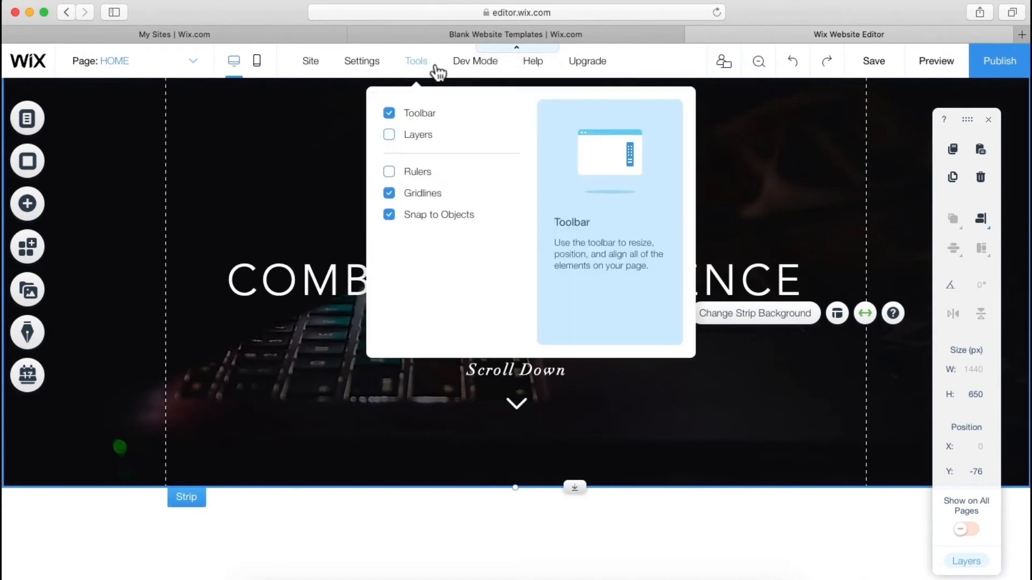
click(428, 116)
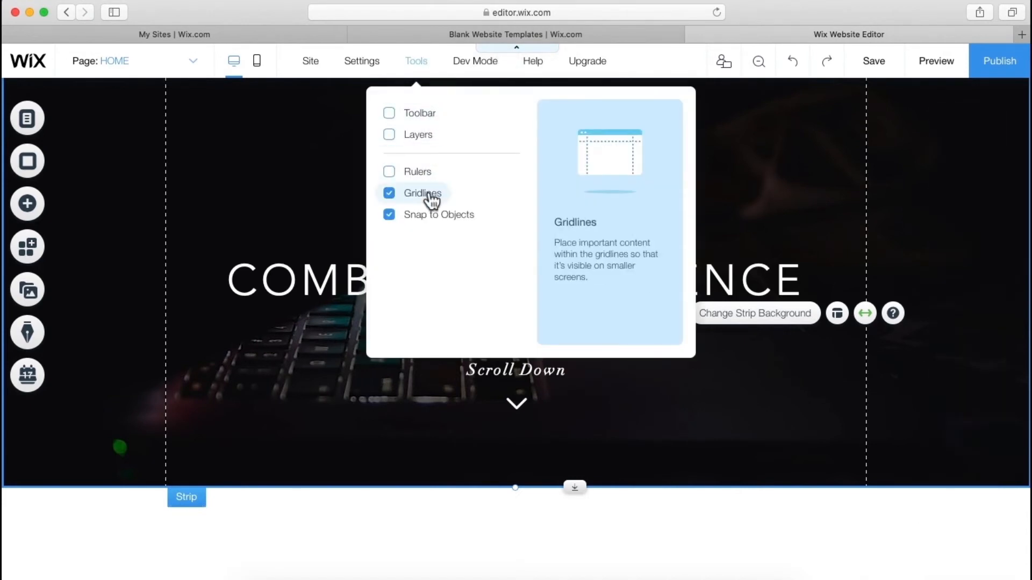
click(429, 195)
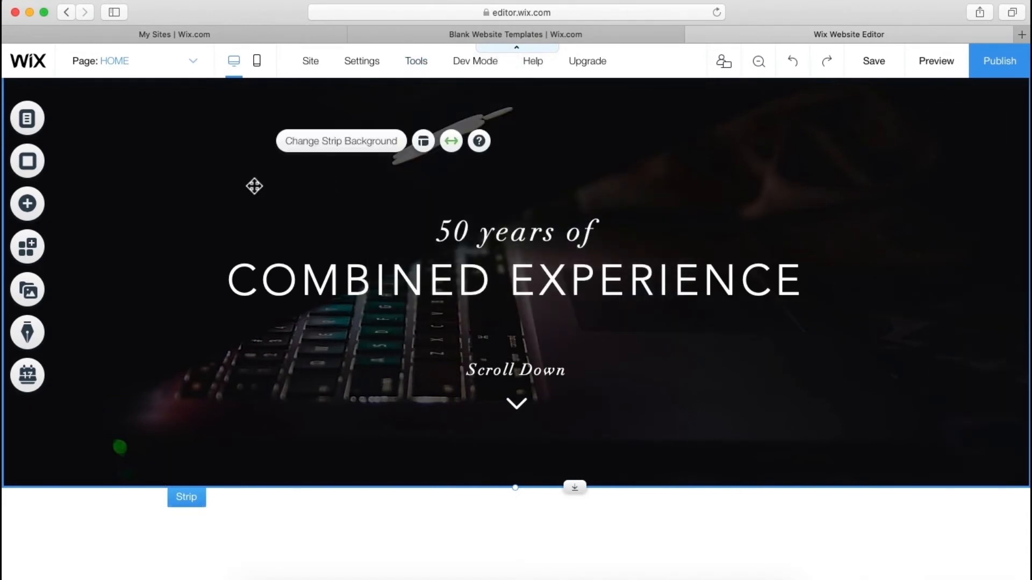
click(47, 214)
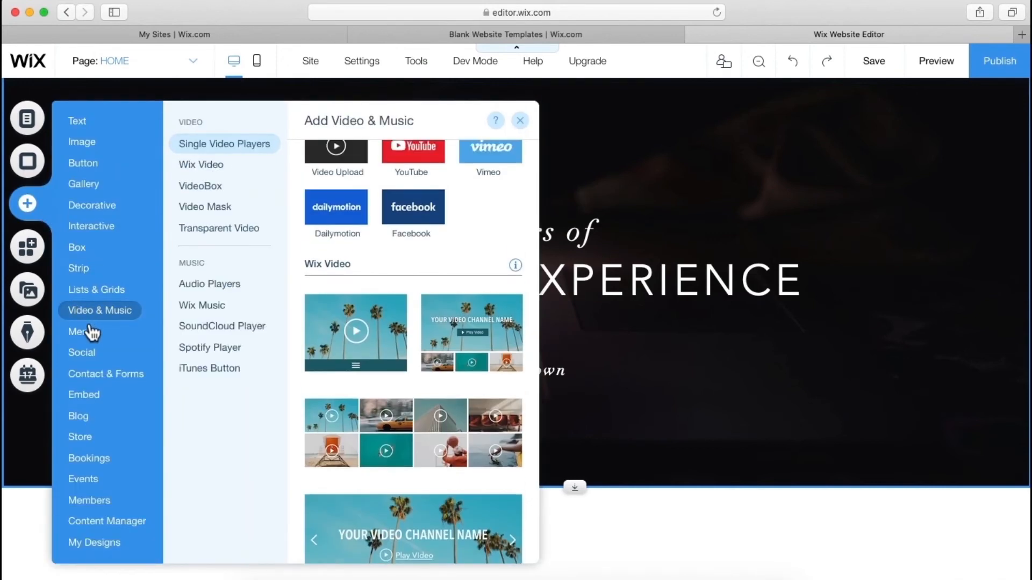
- Drag the pill-style horizontal menu onto the strip's top right, then reselect the strip
mouse_move(86, 331)
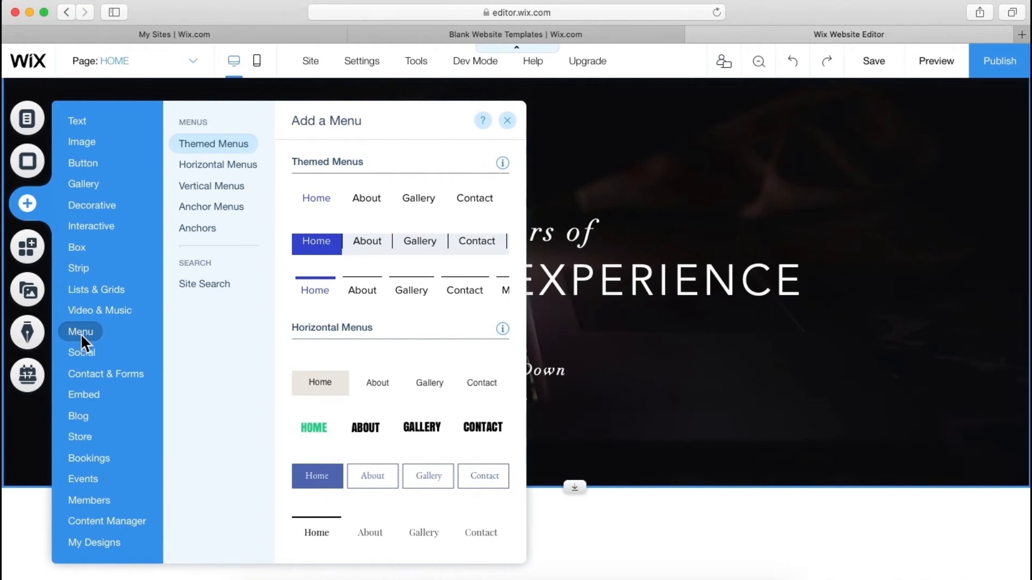
scroll(373, 346, down, 5)
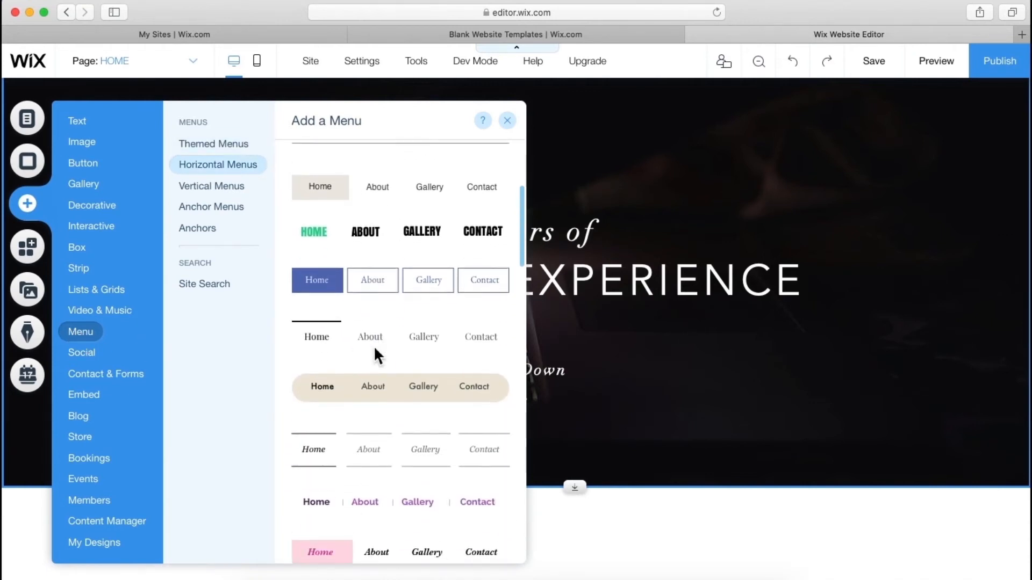
scroll(375, 349, down, 4)
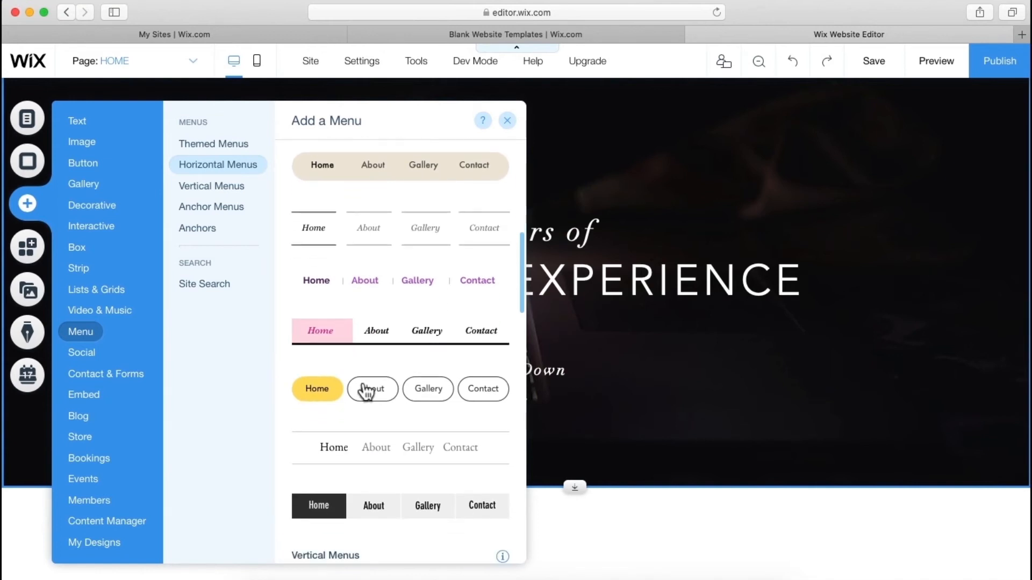
drag(371, 395, 711, 106)
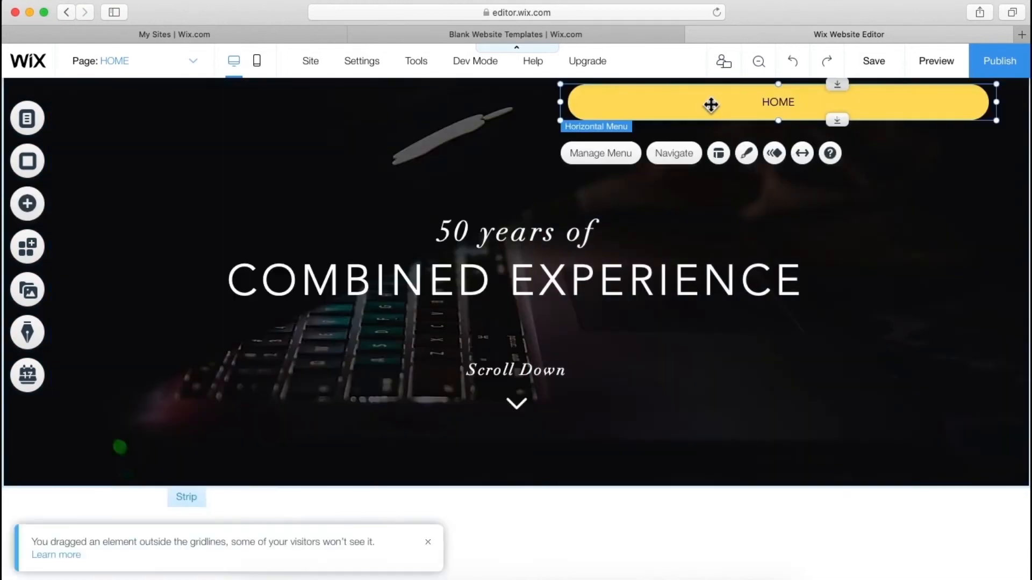
click(129, 60)
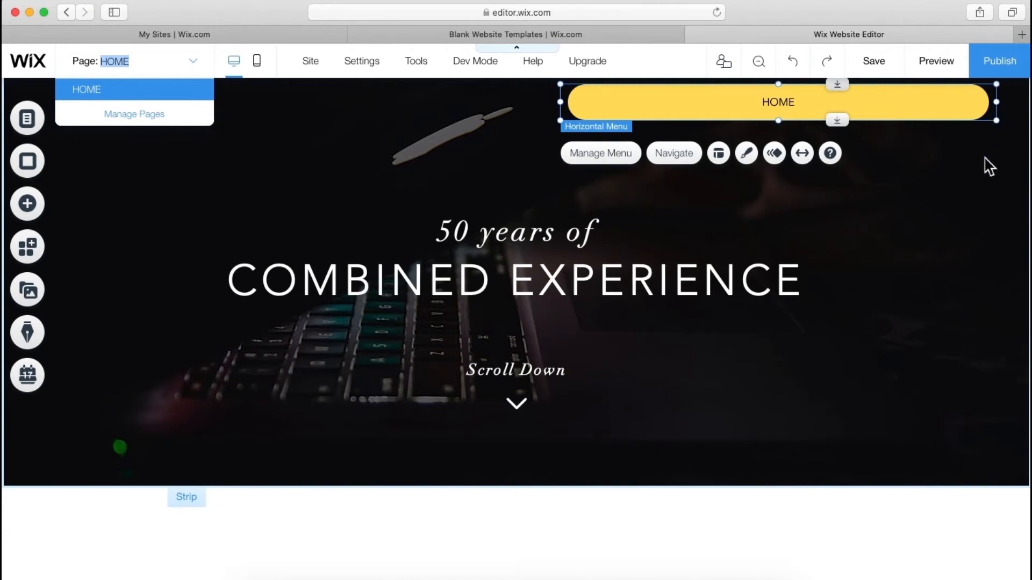
click(855, 232)
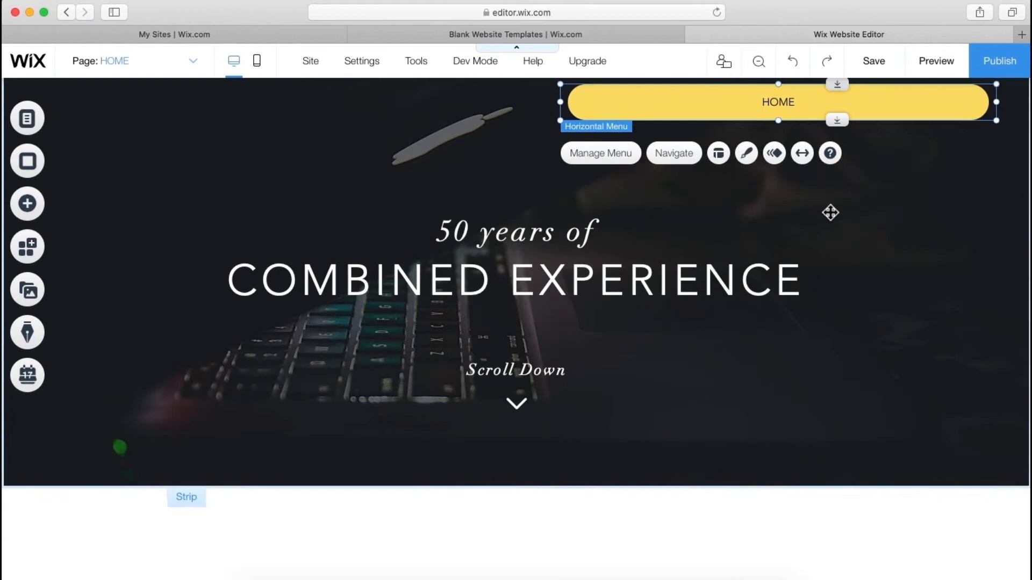
click(829, 211)
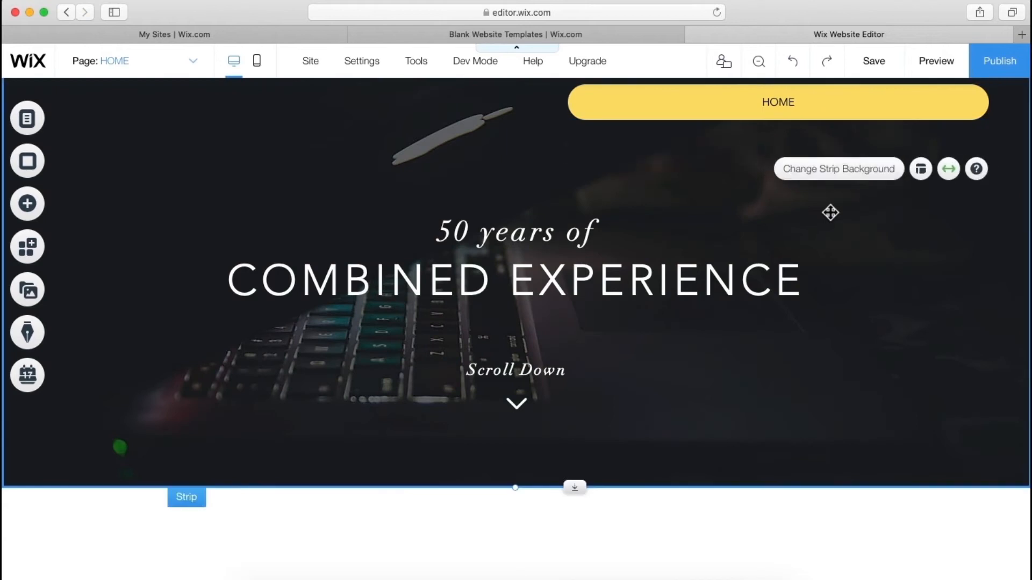
- Set the menu's Regular background opacity to 0% and its text colour to white
click(792, 110)
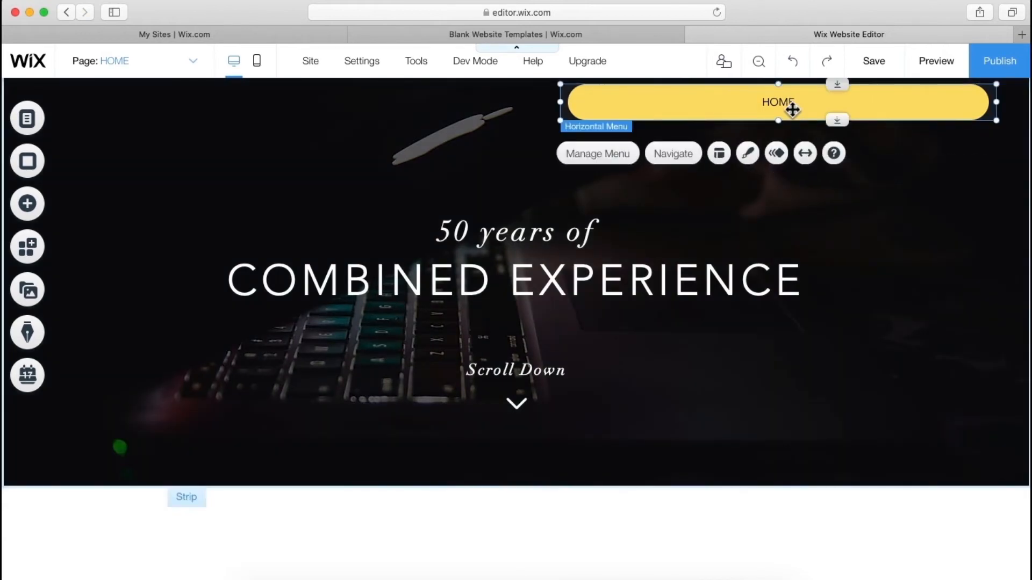
click(747, 160)
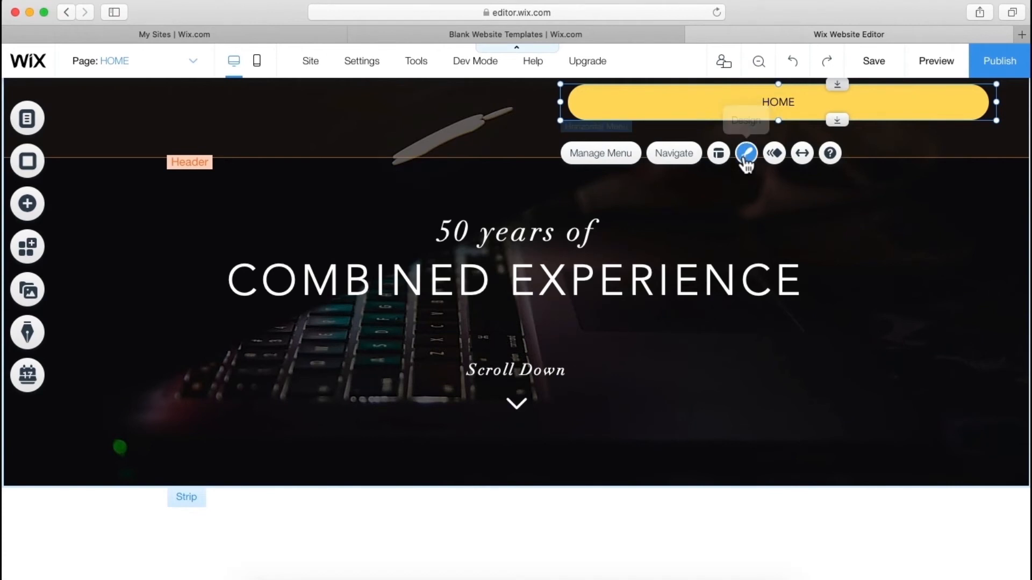
scroll(408, 337, down, 3)
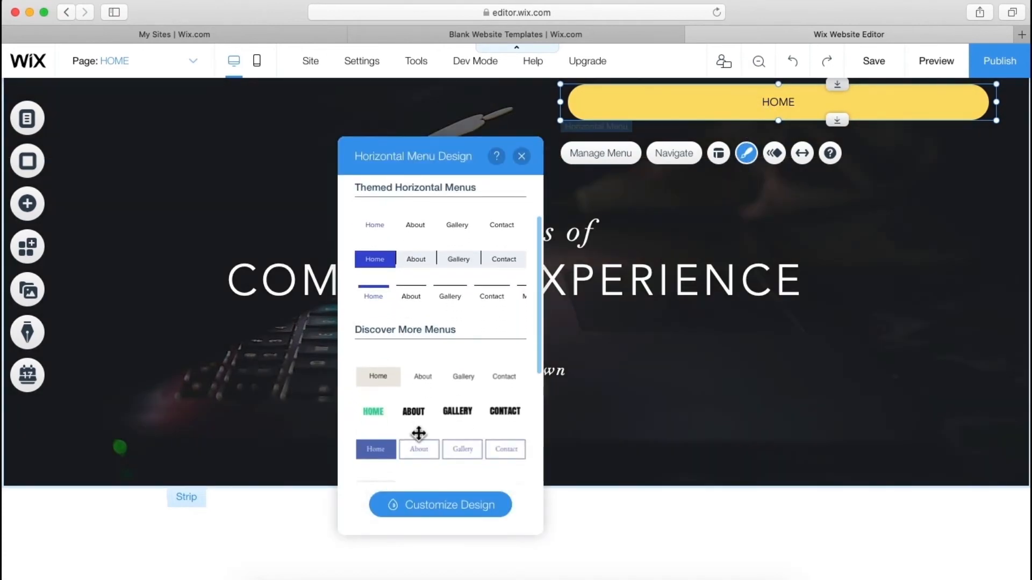
click(437, 508)
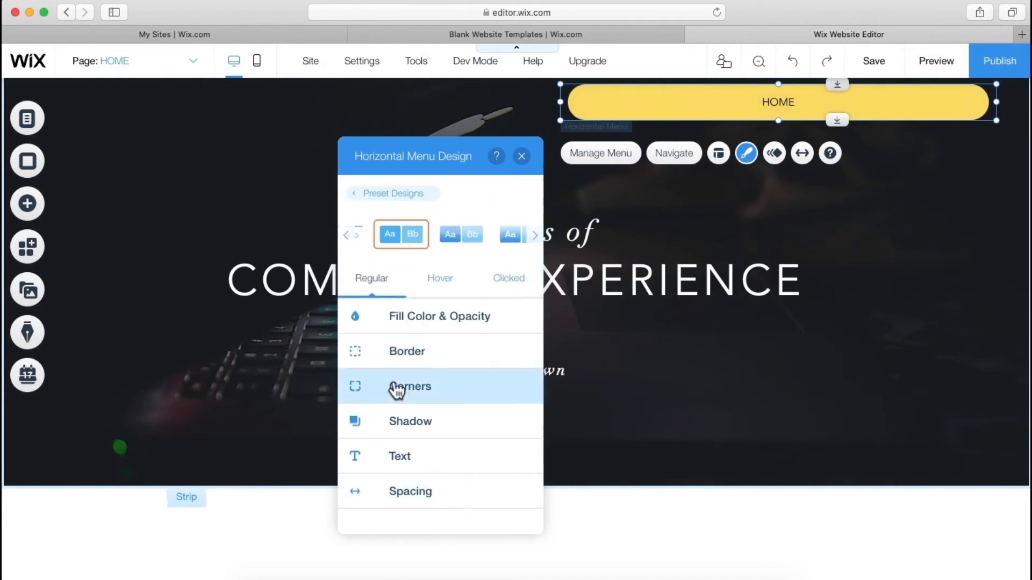
click(398, 331)
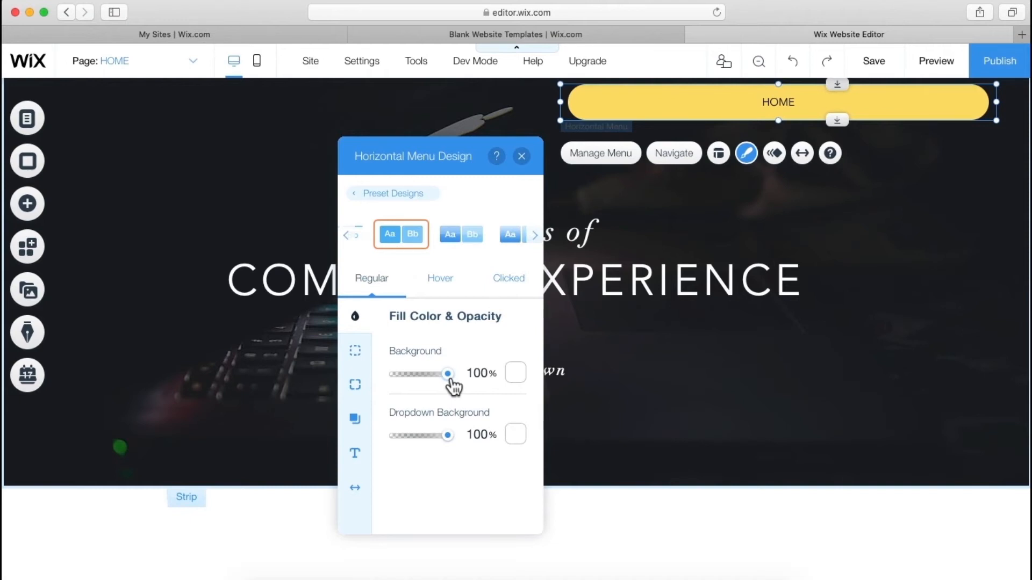
drag(449, 376, 387, 374)
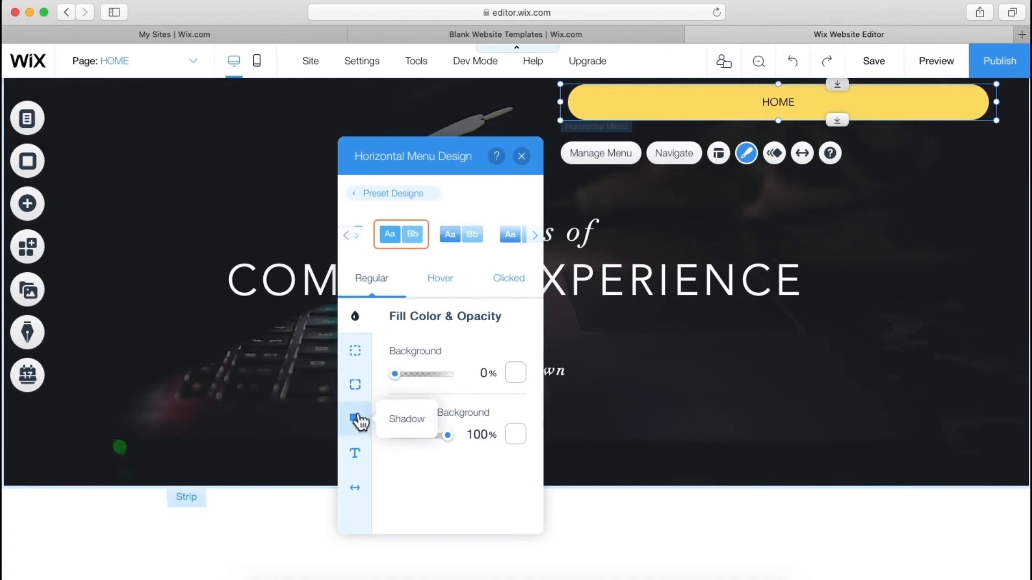
click(356, 462)
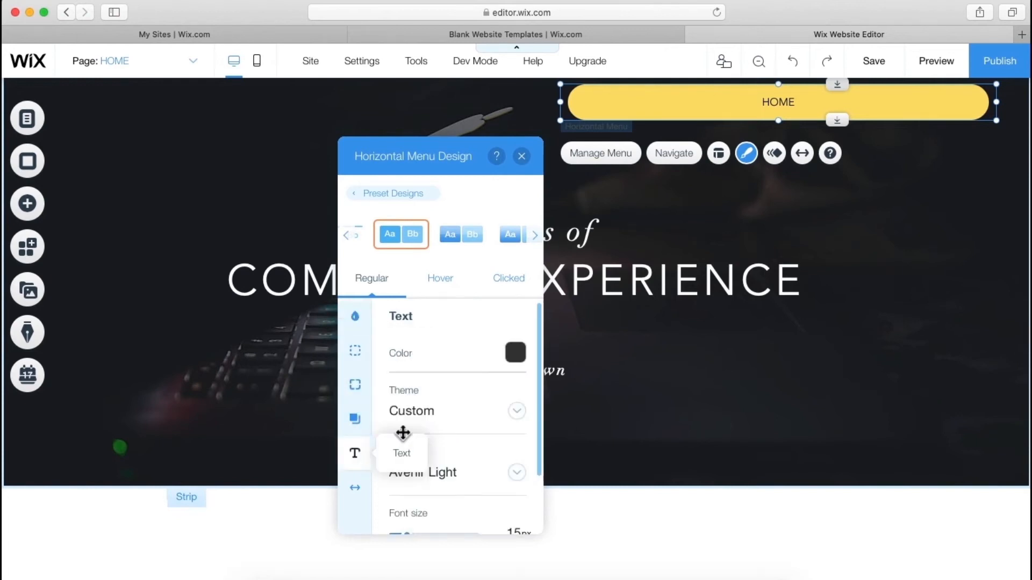
click(522, 358)
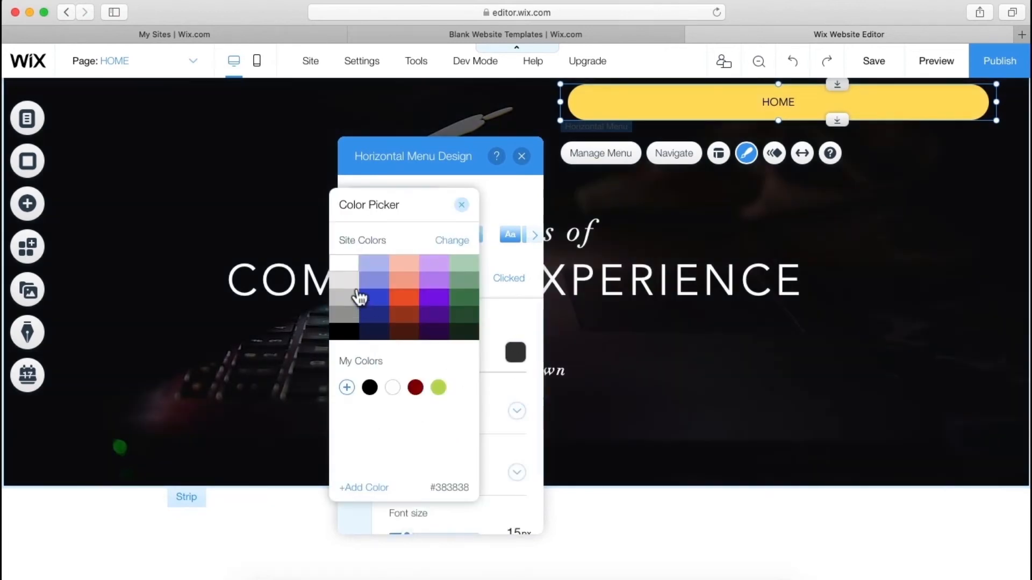
click(350, 265)
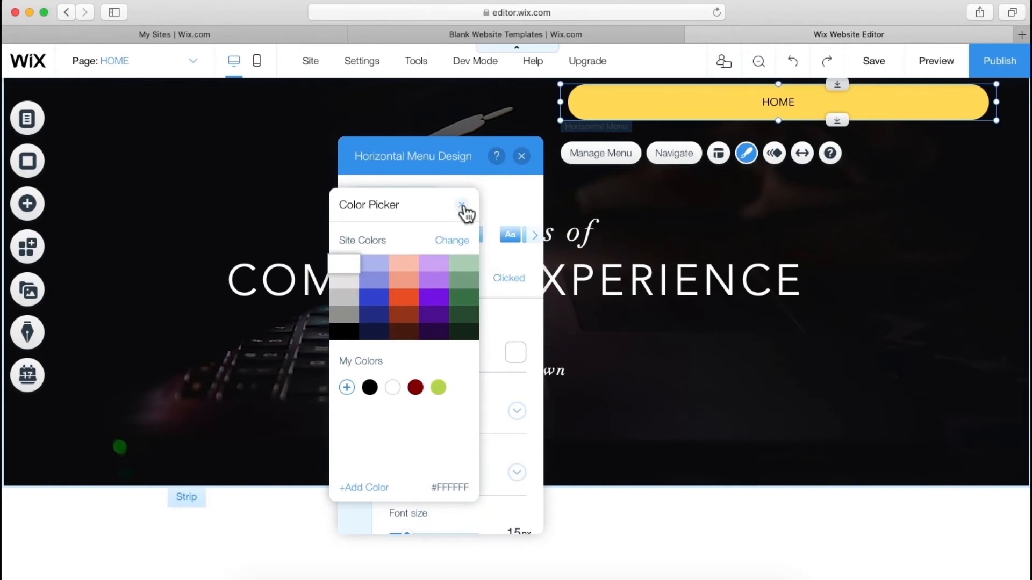
click(368, 272)
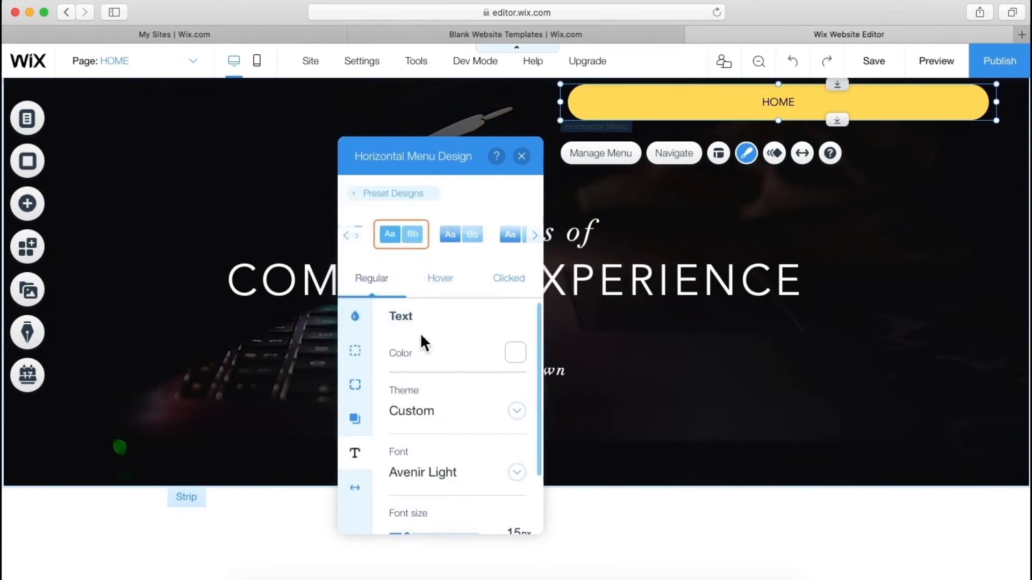
- Give the menu's Hover state a solid white background at 100% opacity
click(441, 285)
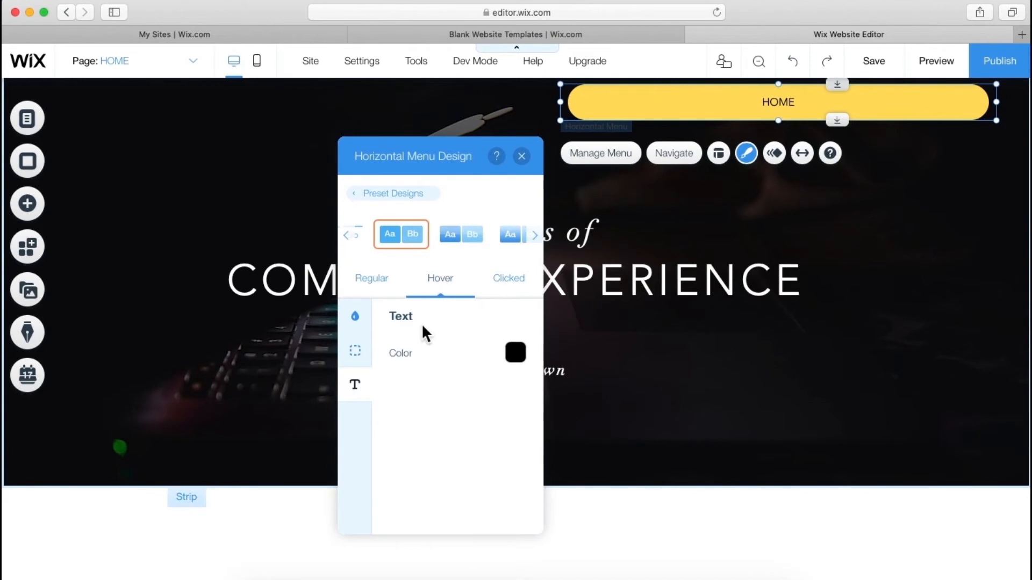
click(516, 354)
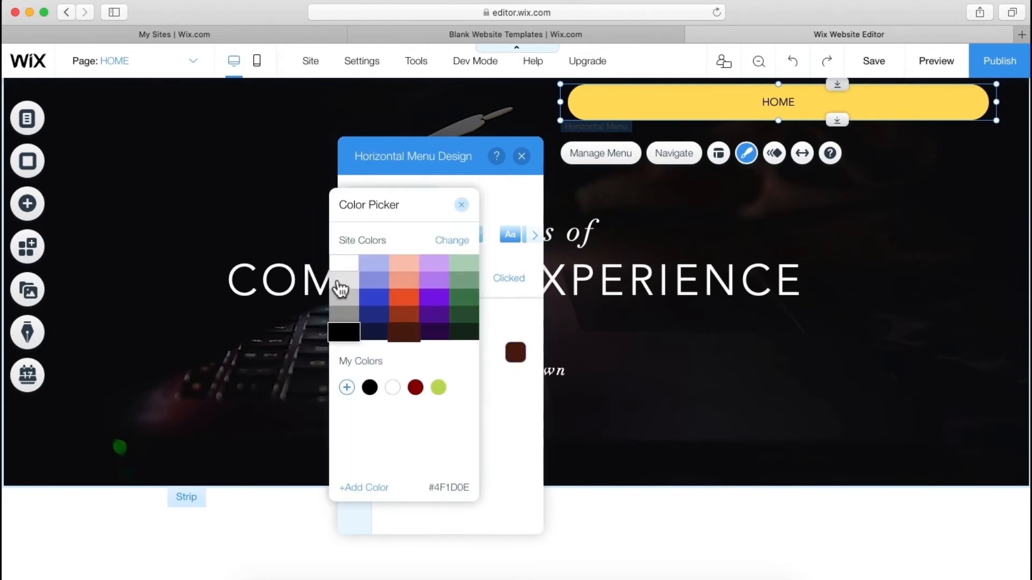
click(346, 264)
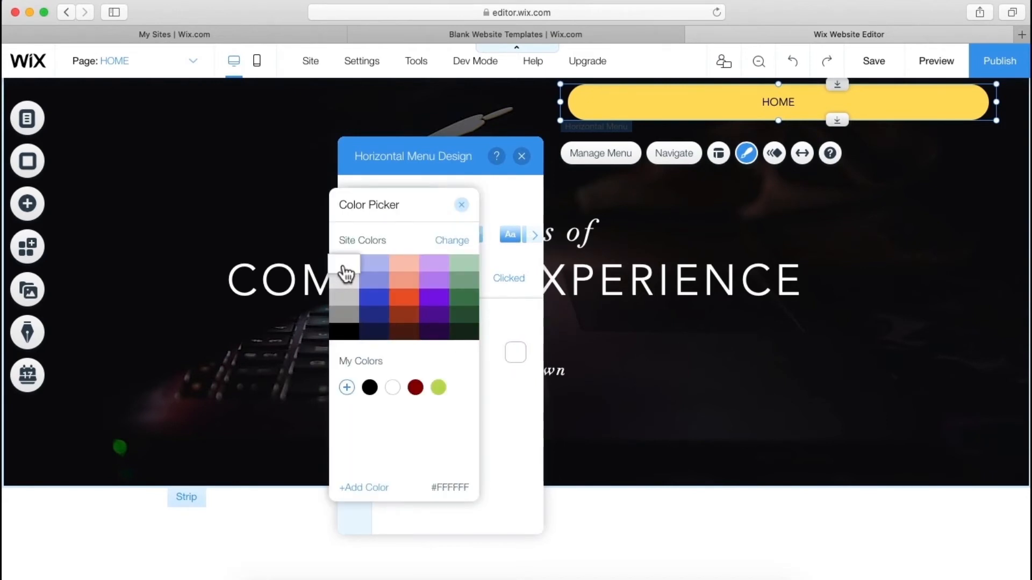
click(509, 322)
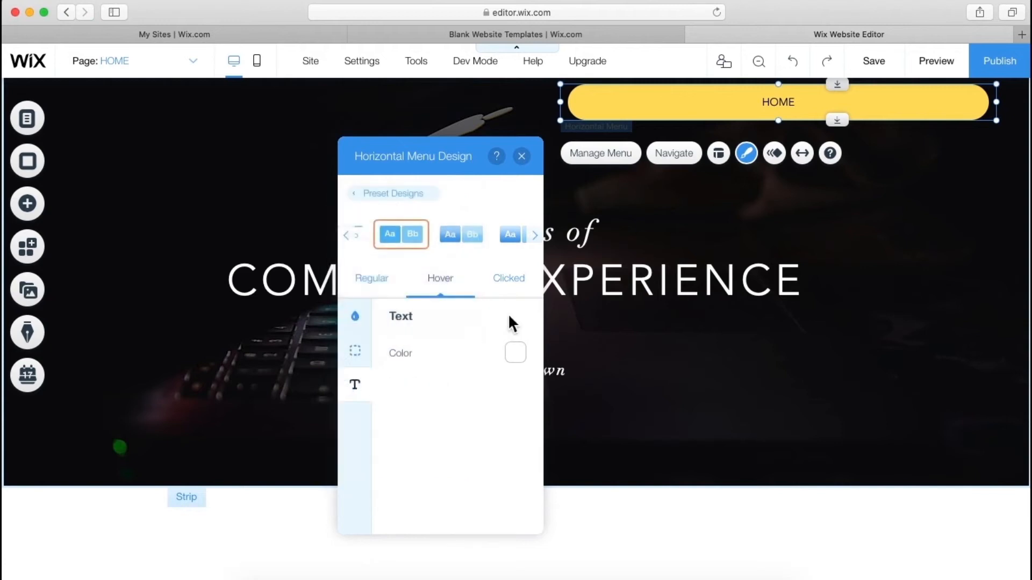
click(353, 321)
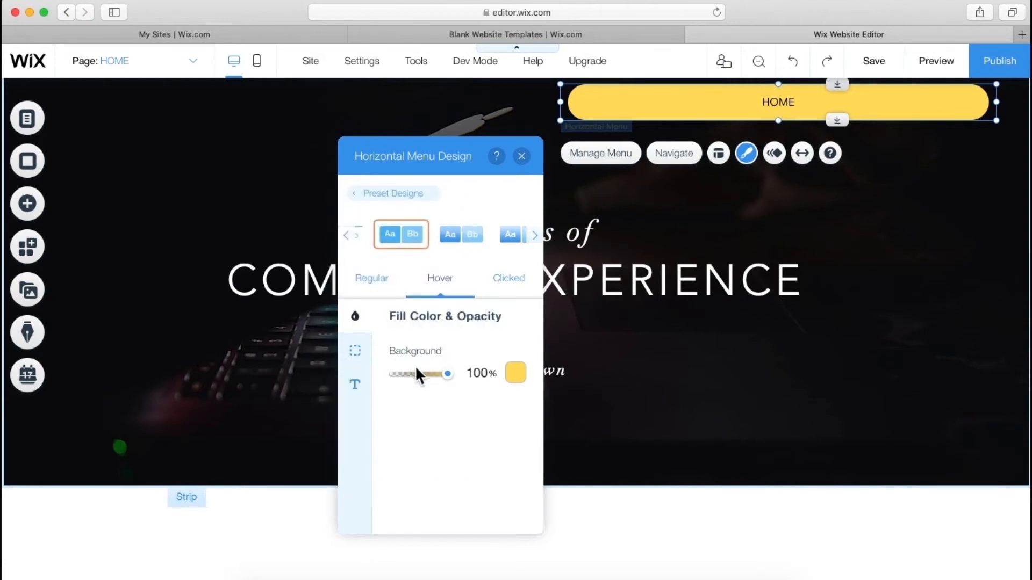
drag(412, 376, 383, 376)
click(355, 353)
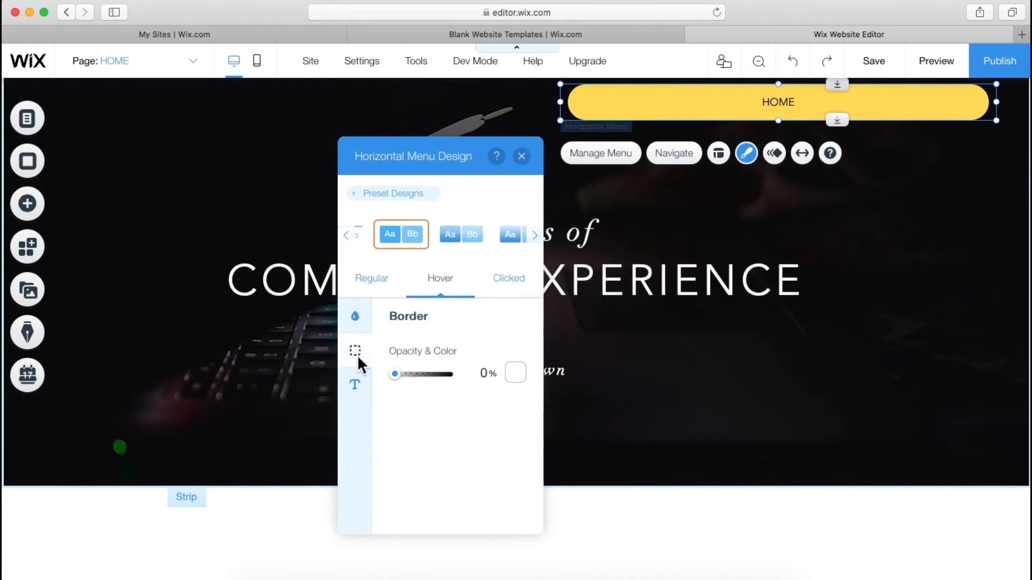
click(353, 323)
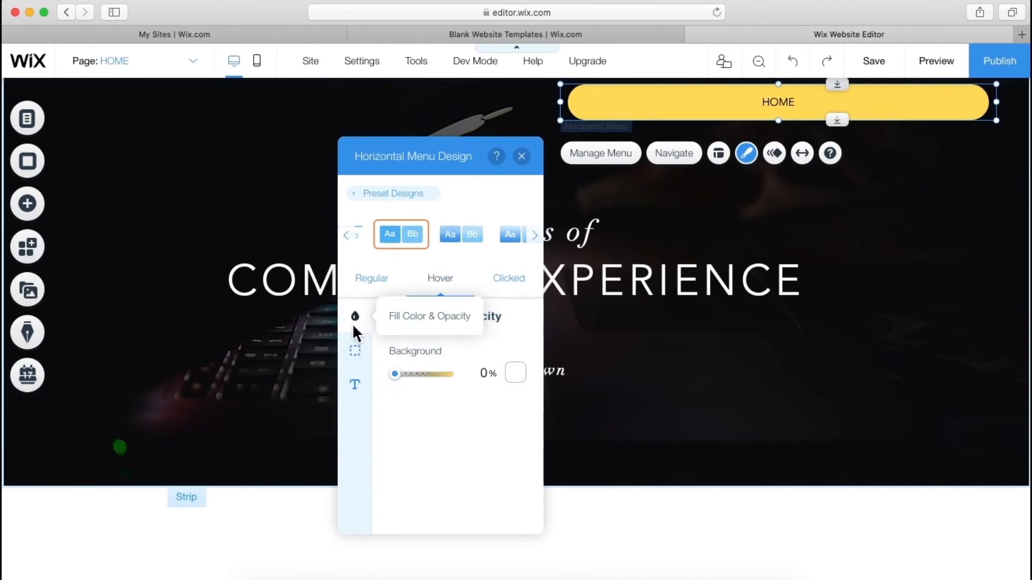
click(516, 373)
click(531, 359)
click(432, 427)
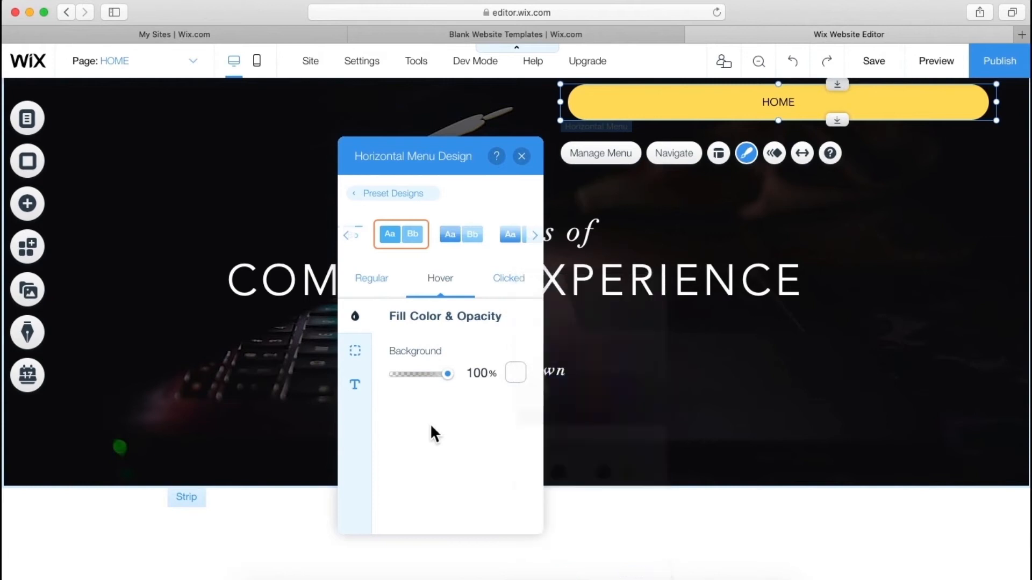
- Make the Hover state's menu text black
click(355, 385)
click(515, 356)
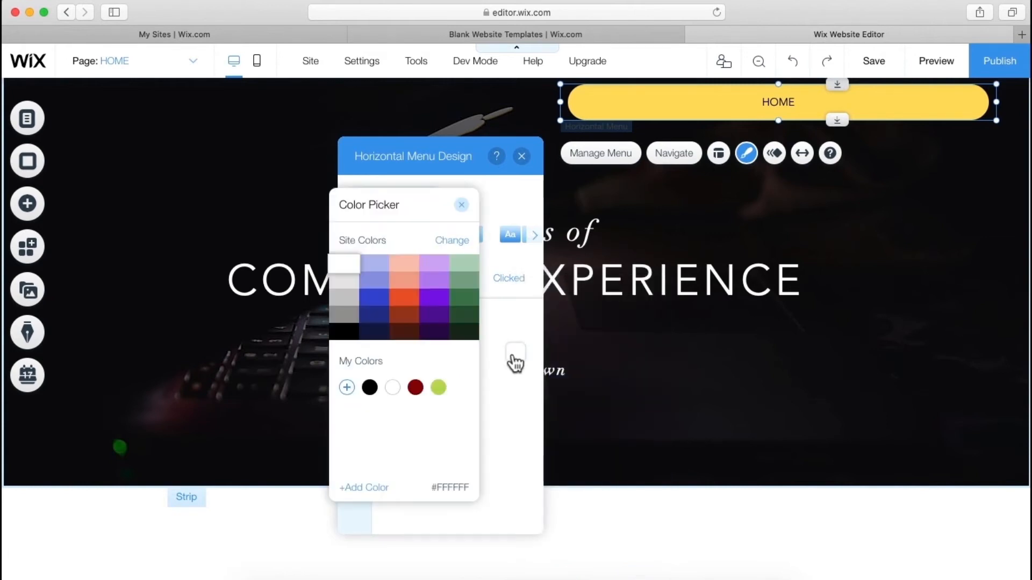
click(347, 333)
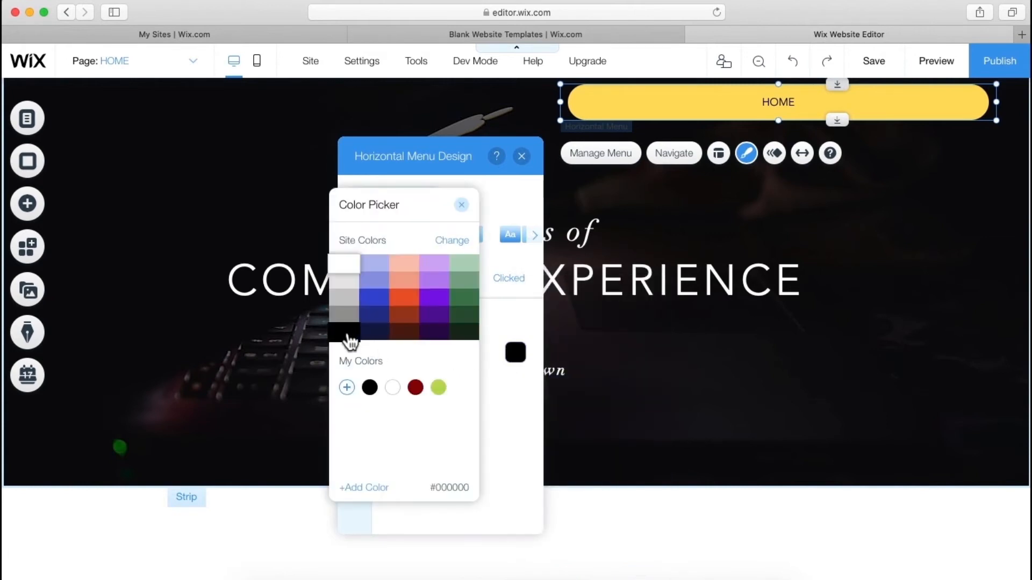
click(509, 402)
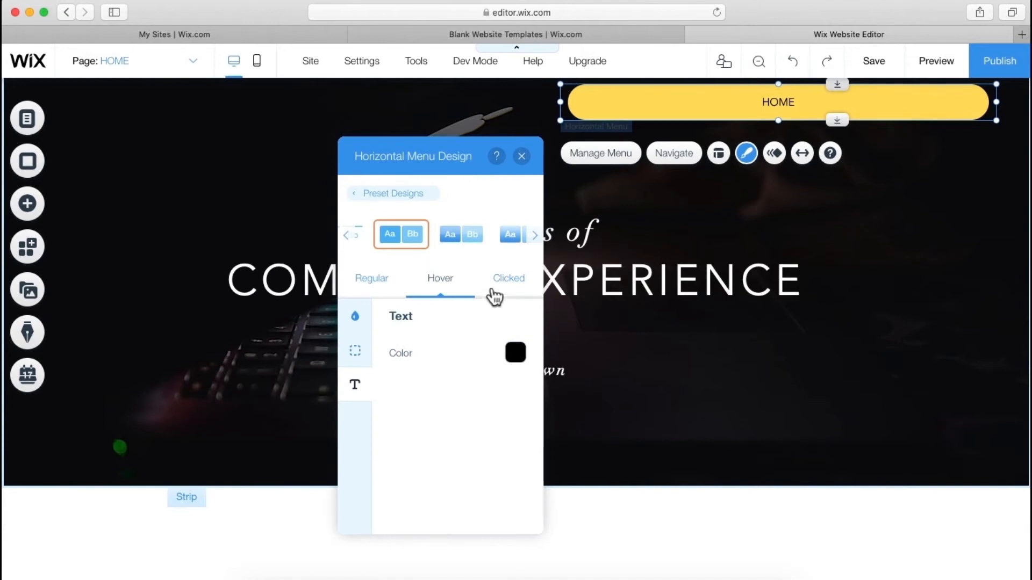
- Set the Clicked (current-page) background fill to white
click(492, 293)
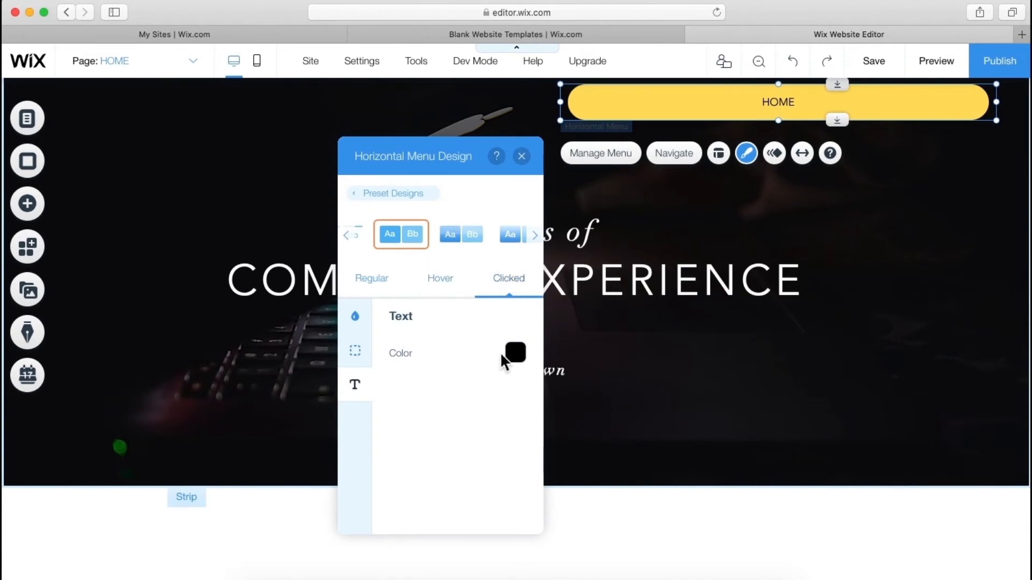
click(350, 320)
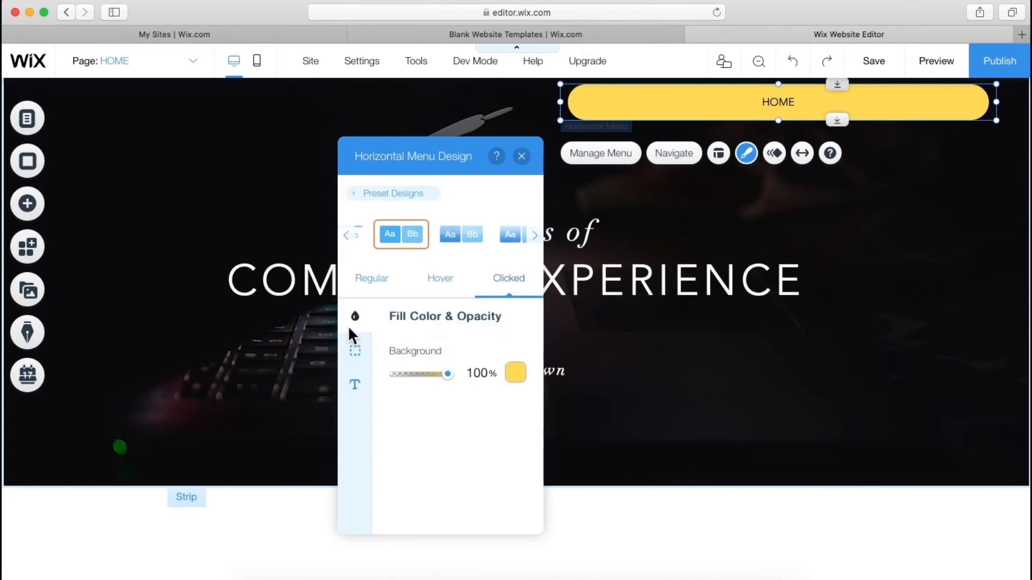
click(516, 376)
click(526, 350)
click(456, 418)
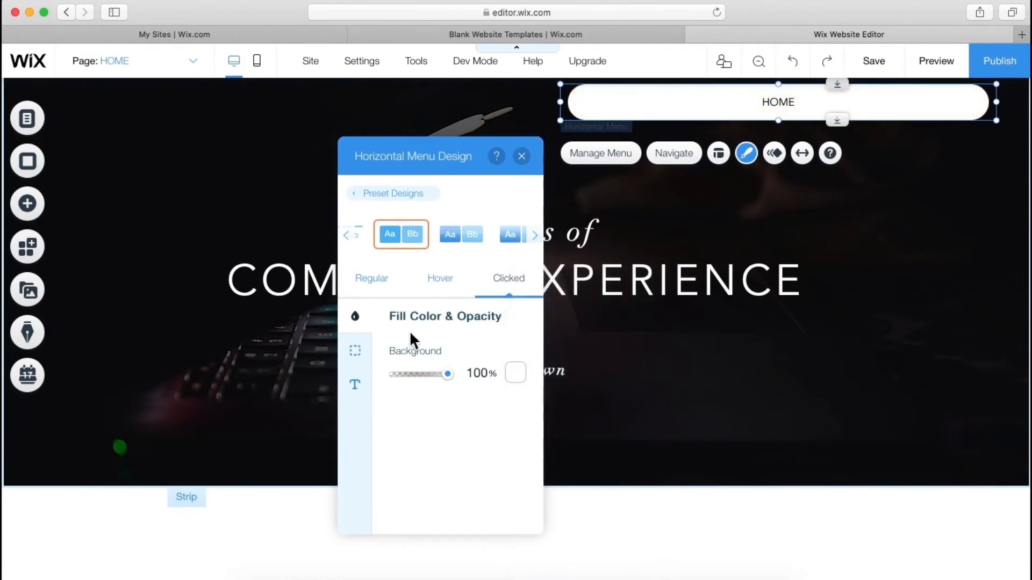
- Close the design panel, toggle the menu's full-width stretch on and off, and open Manage Menu
click(521, 156)
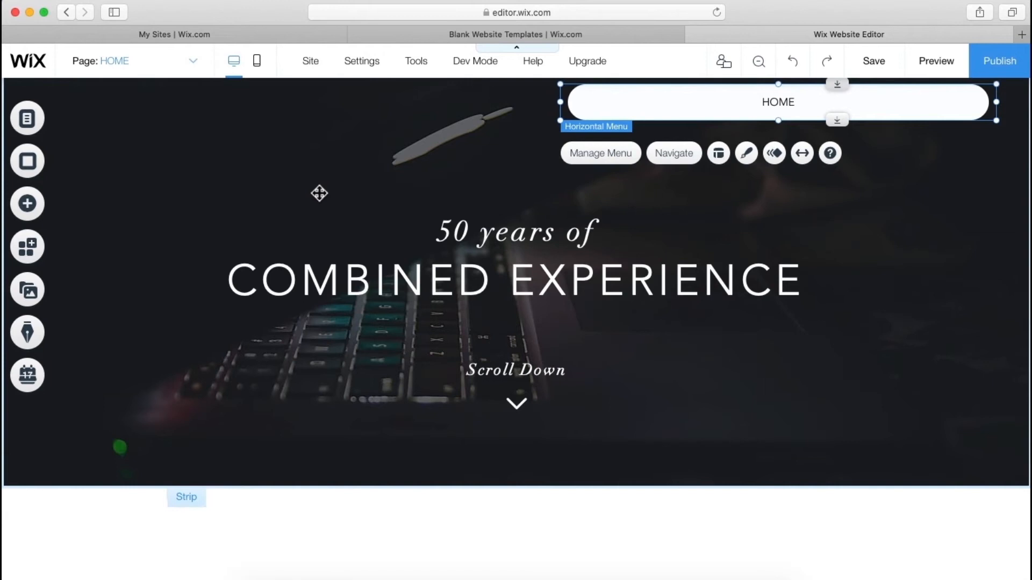
click(318, 193)
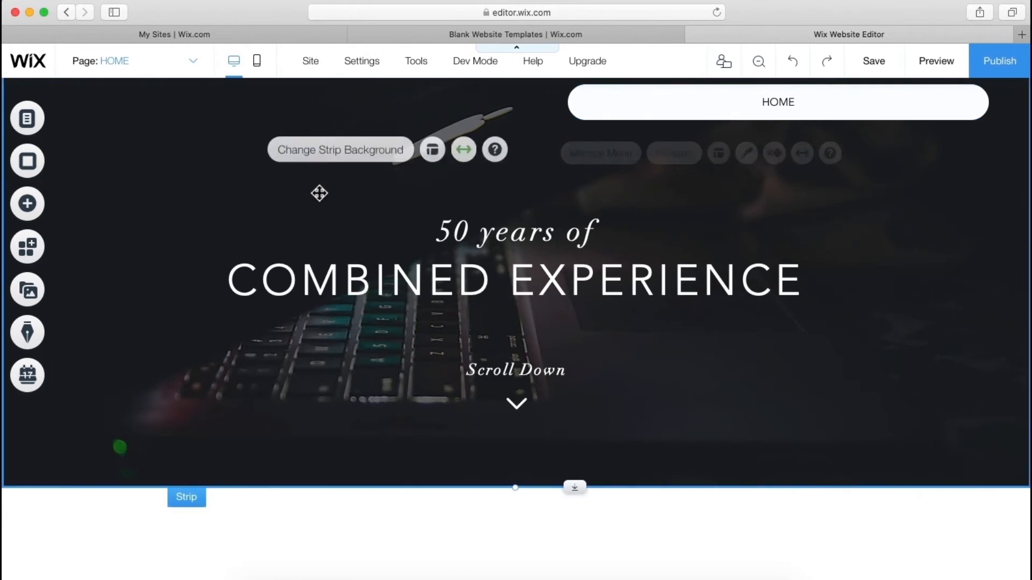
click(774, 121)
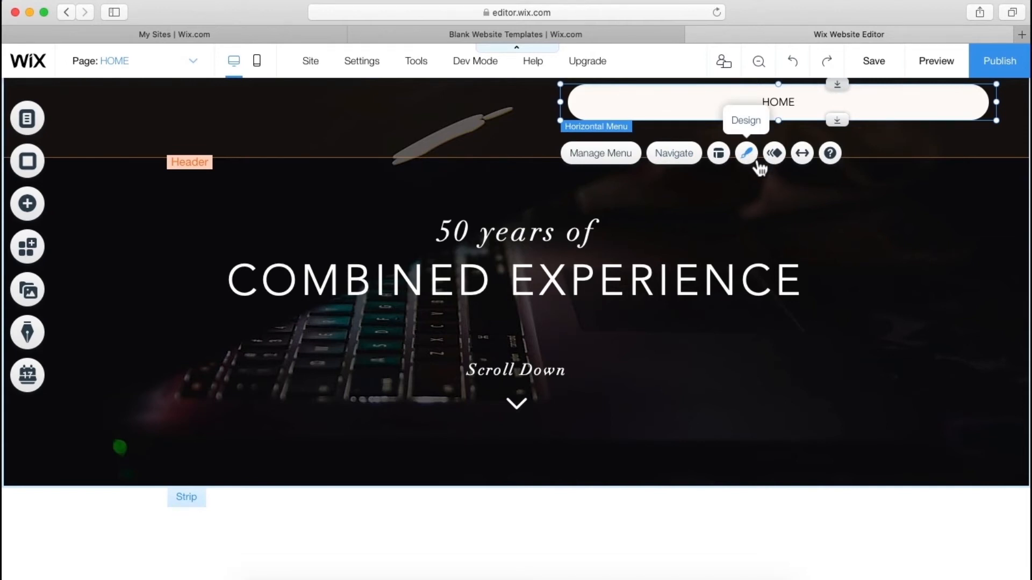
click(802, 154)
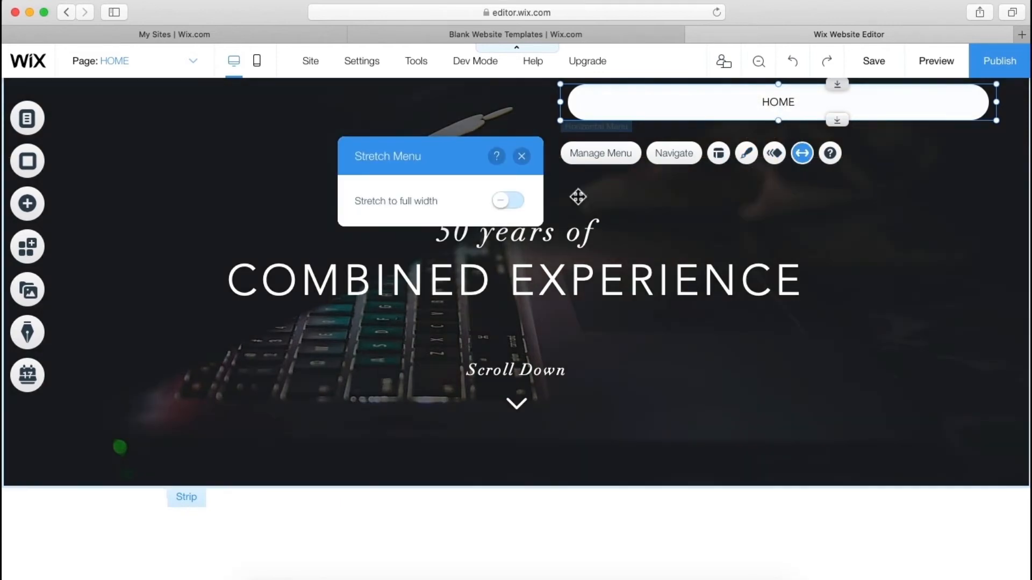
click(511, 203)
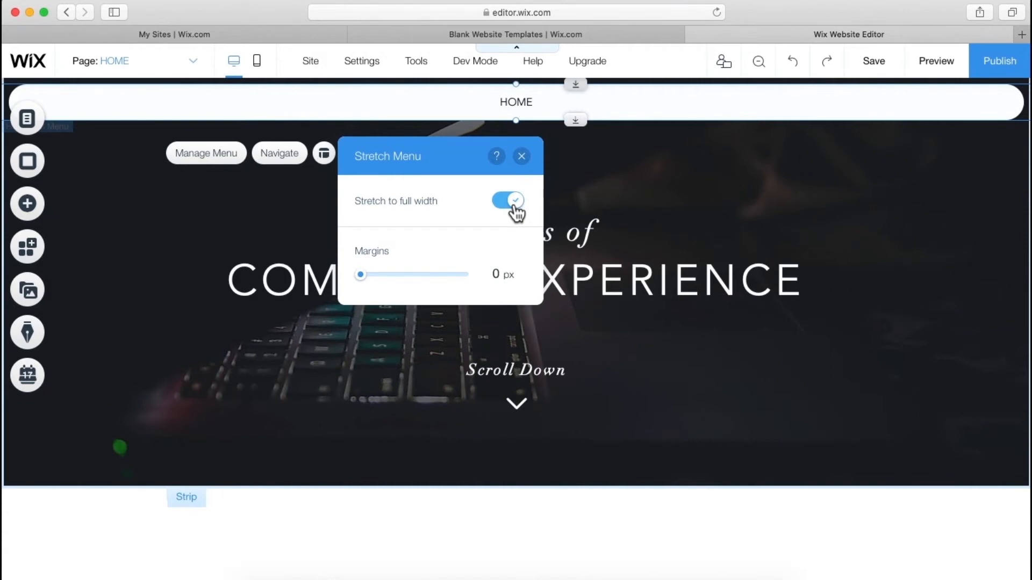
click(514, 203)
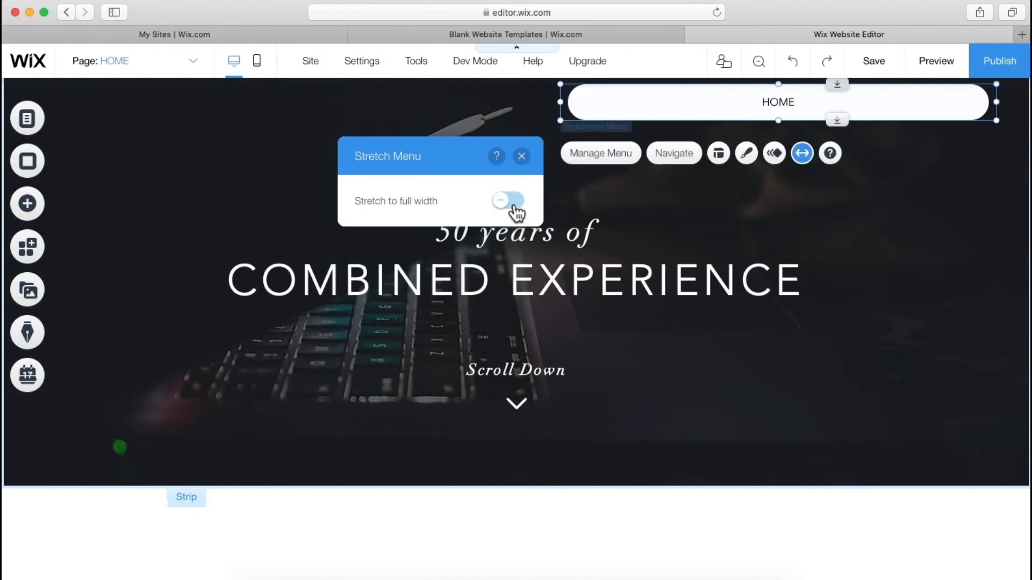
click(618, 154)
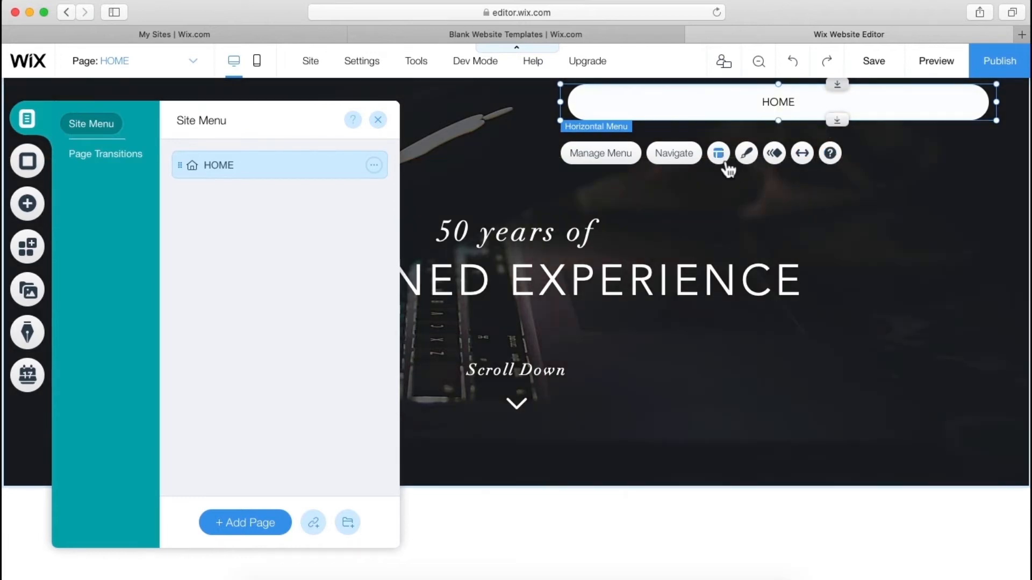
- Browse the Horizontal Menu Layouts options and close them without changes
click(724, 162)
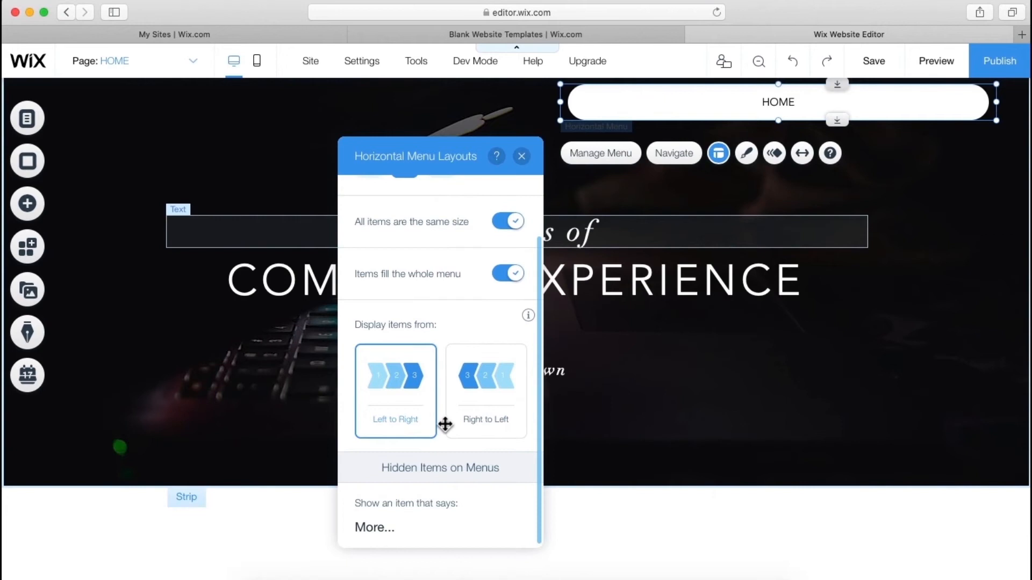
scroll(445, 425, up, 3)
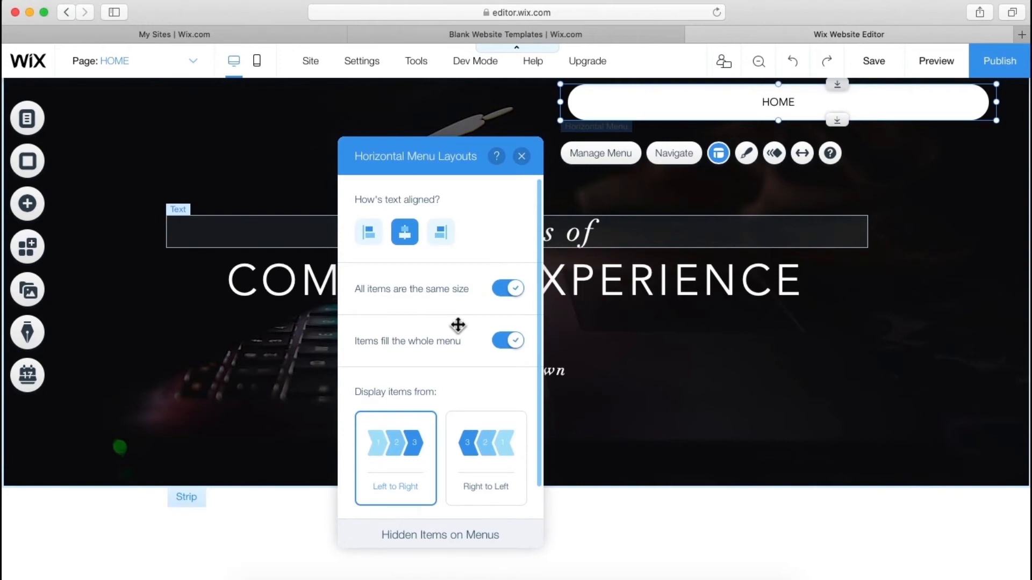
scroll(458, 325, down, 3)
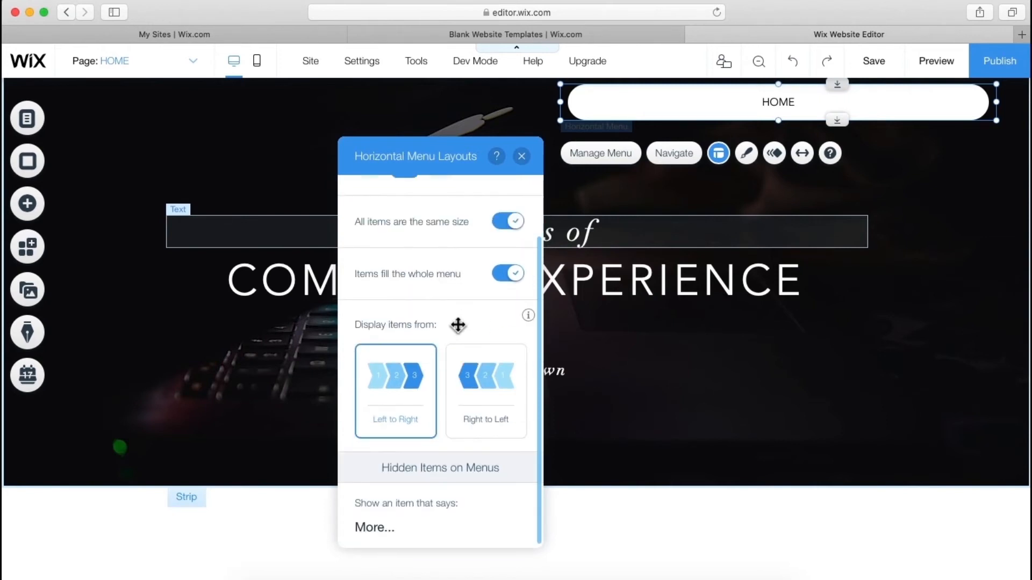
scroll(458, 325, up, 3)
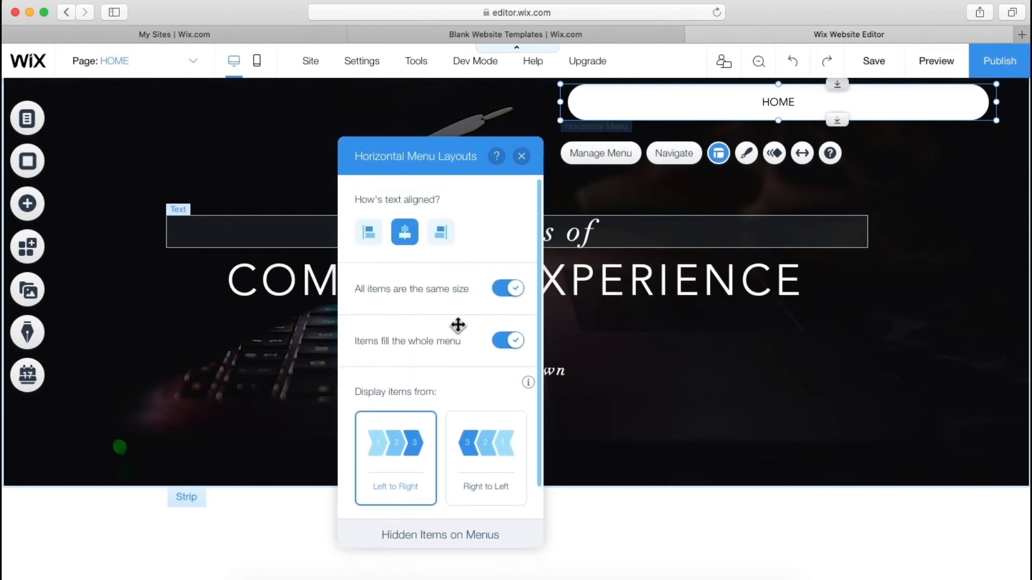
click(522, 156)
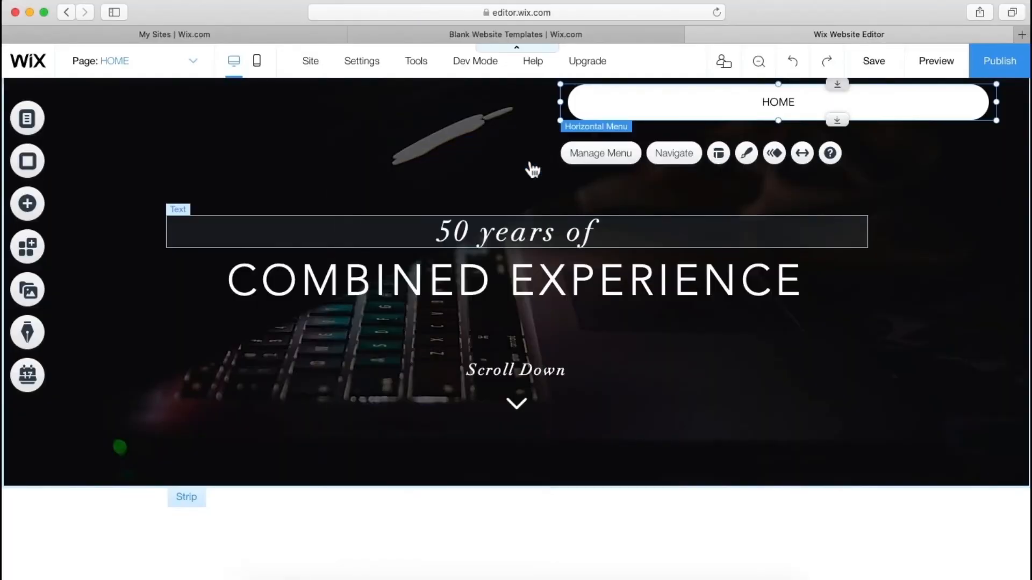
click(495, 156)
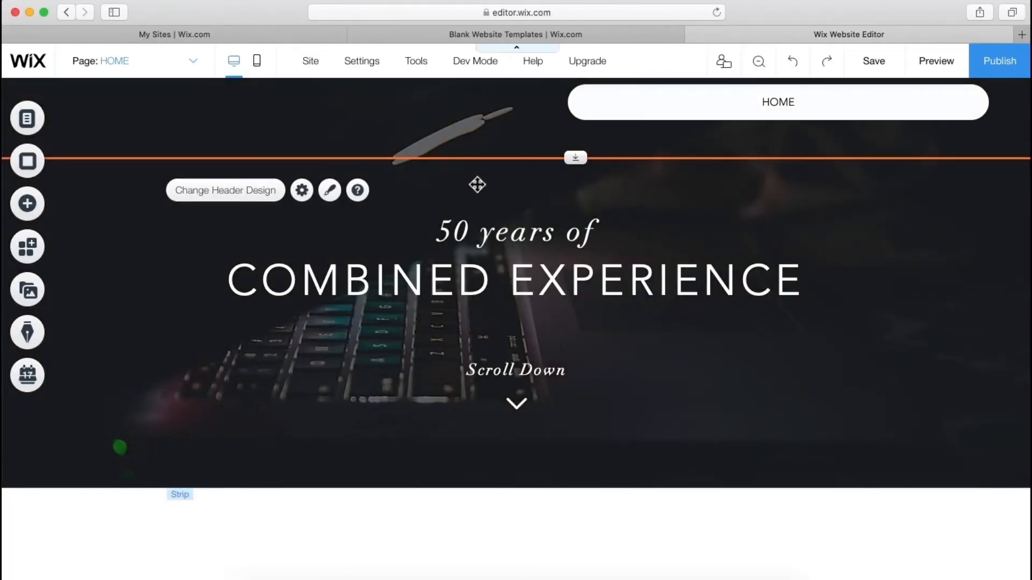
click(477, 184)
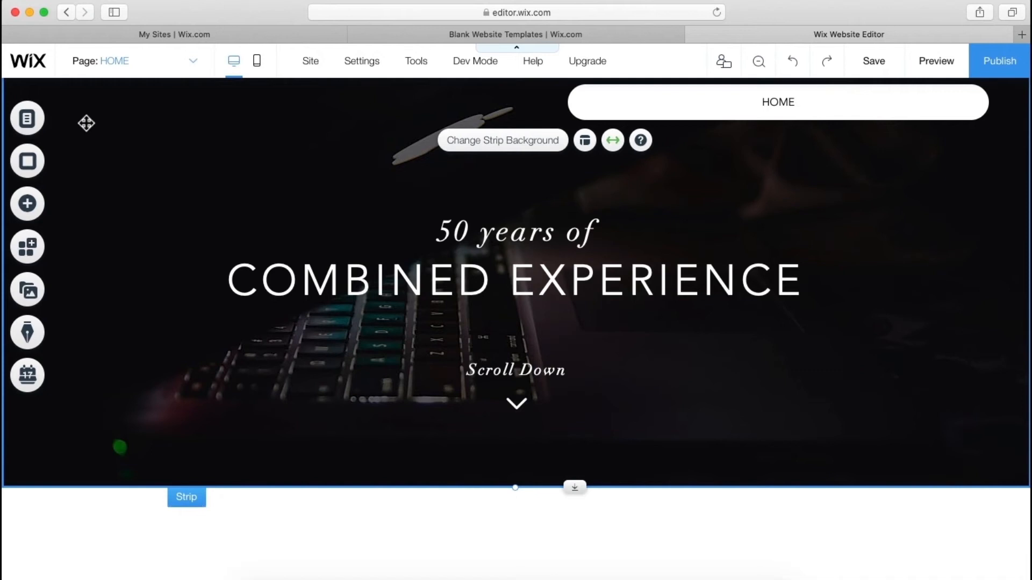
click(28, 293)
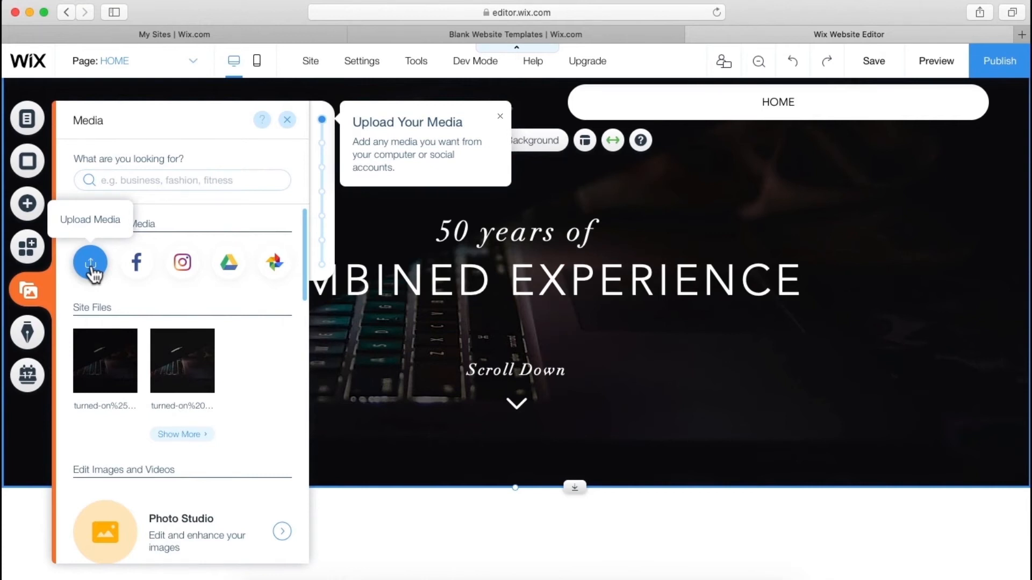
click(91, 263)
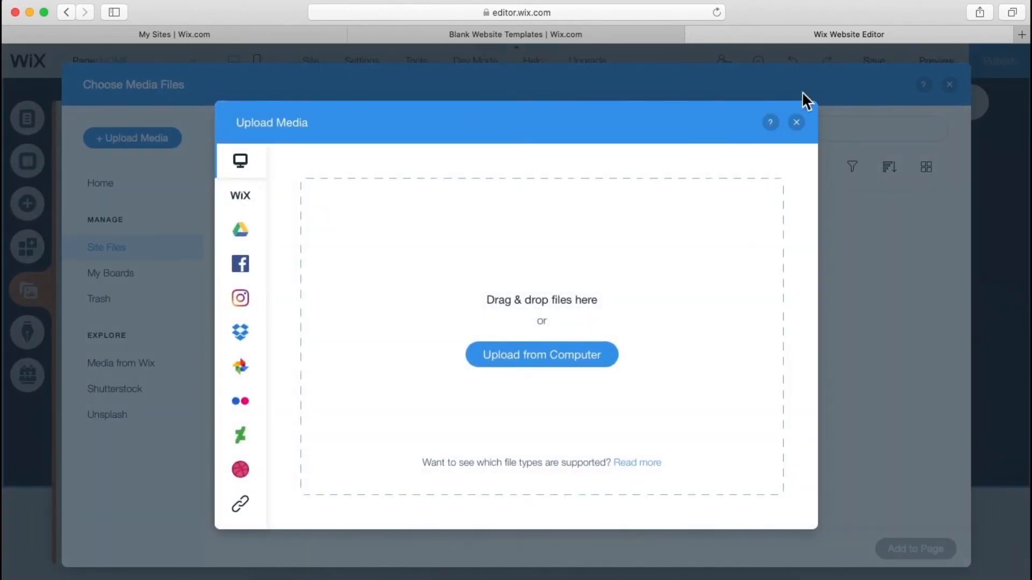
click(797, 123)
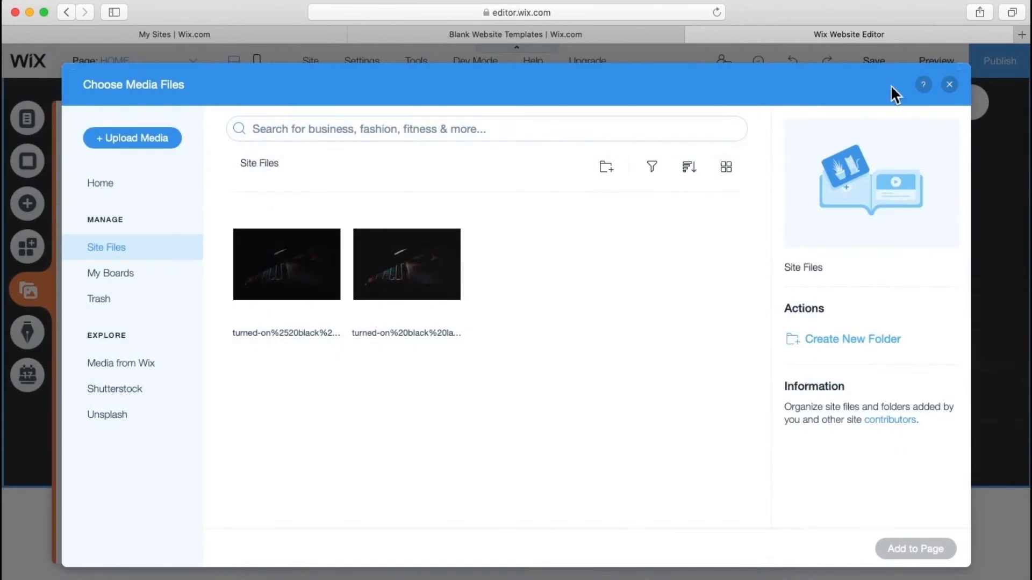
click(957, 90)
click(285, 117)
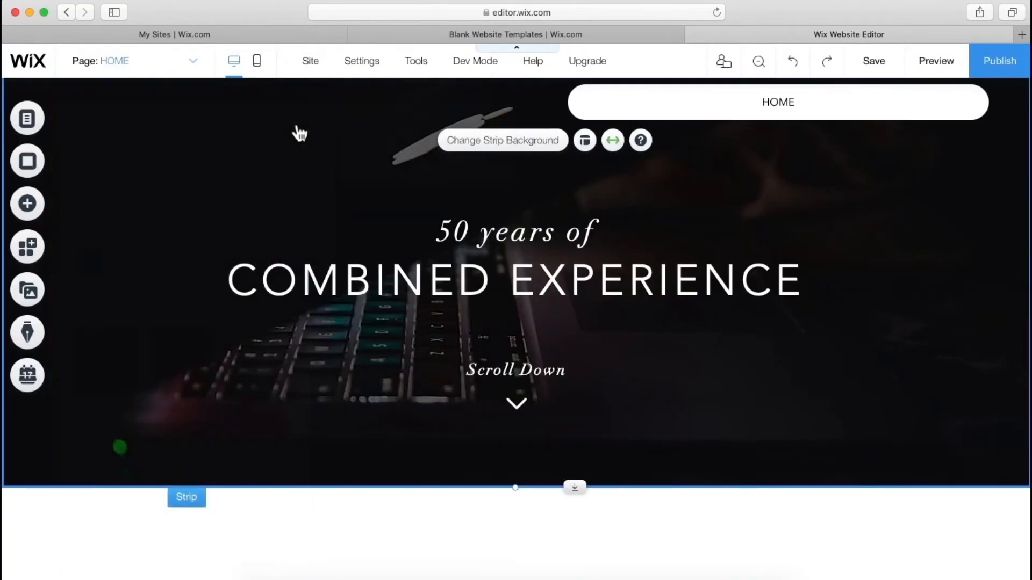
- Add the Story Title script text from Add > Text > Titles onto the hero strip
click(285, 175)
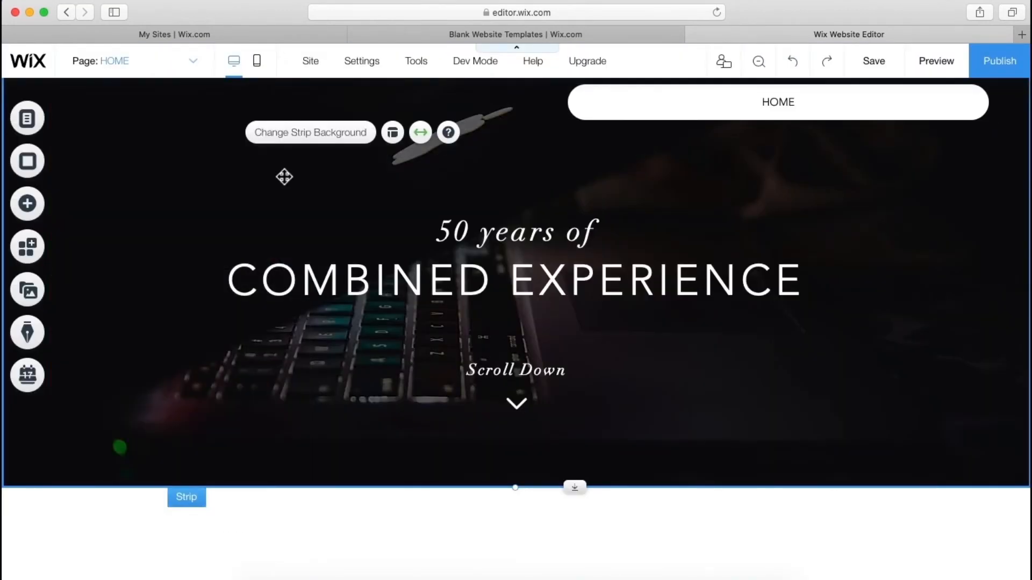
click(42, 216)
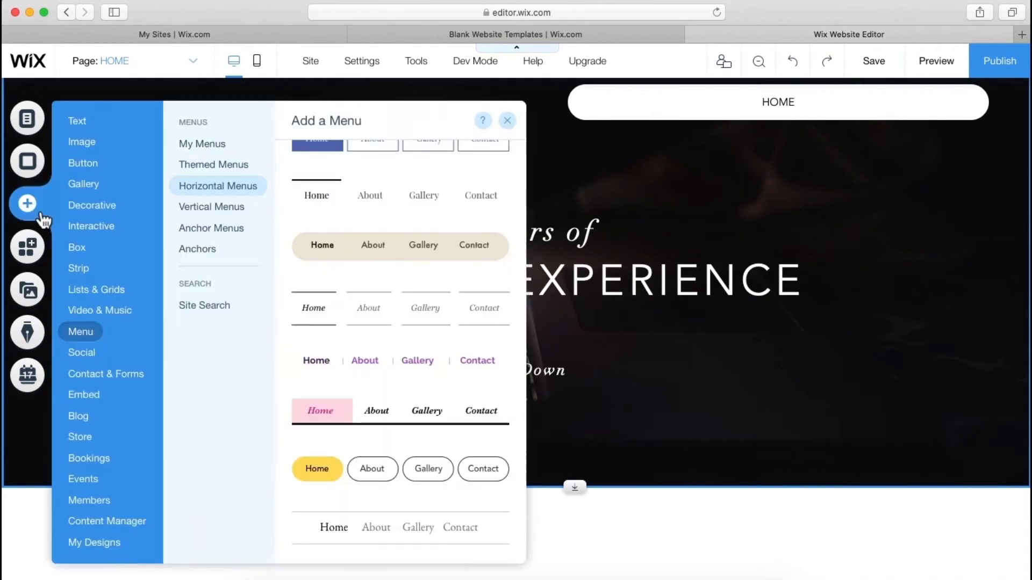
click(71, 230)
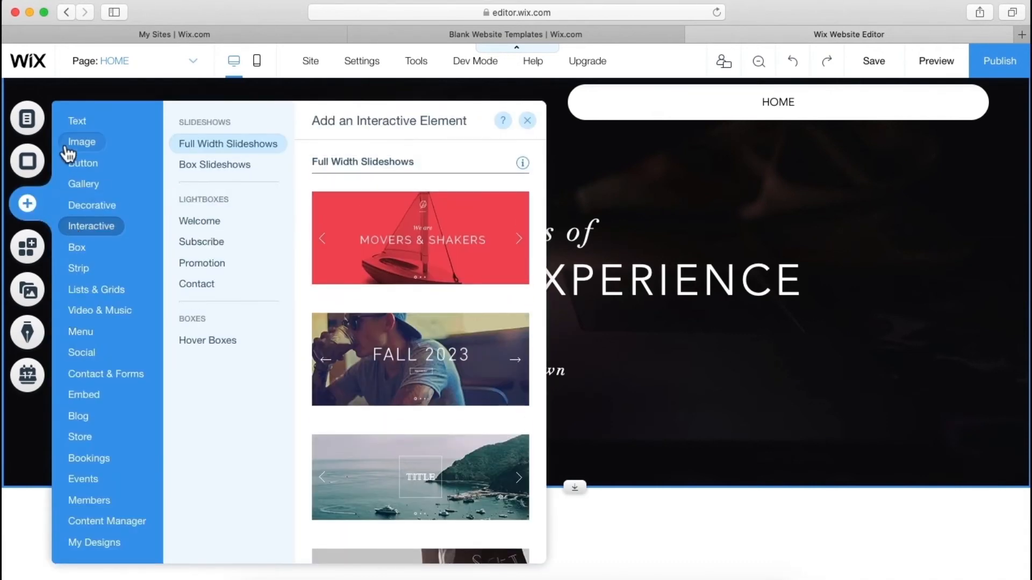
click(72, 121)
scroll(376, 382, down, 2)
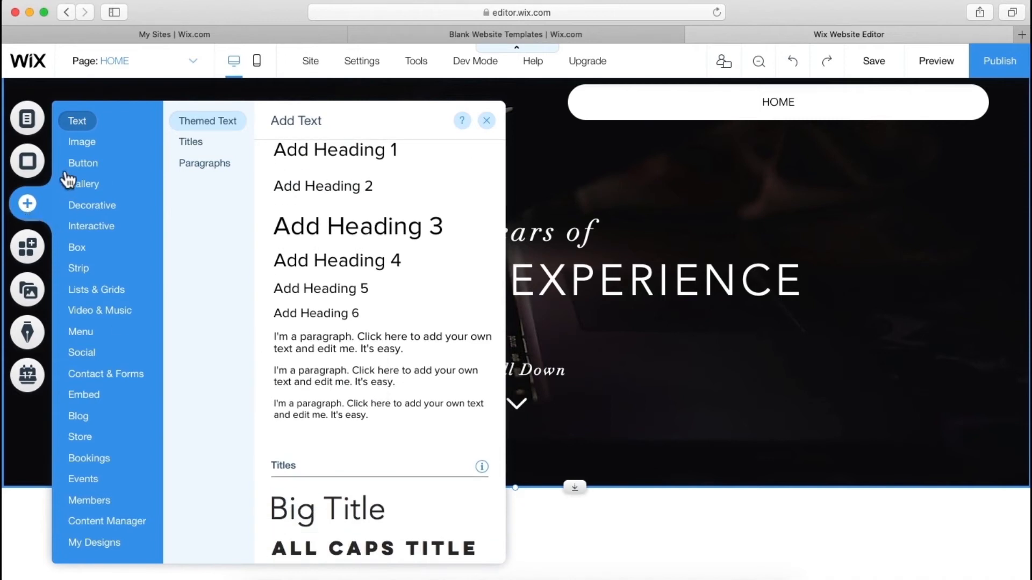
click(79, 121)
scroll(396, 380, down, 6)
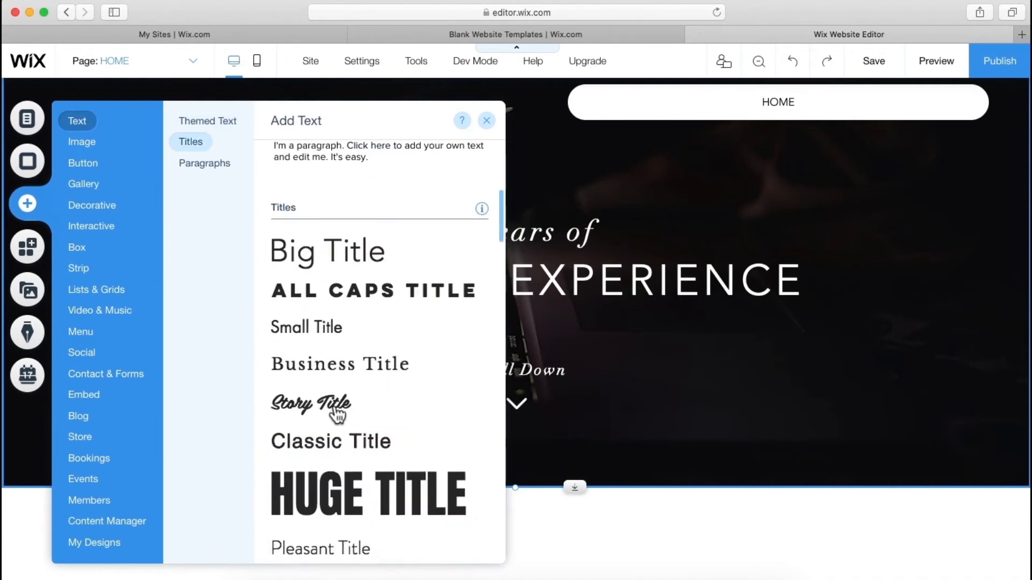
click(337, 414)
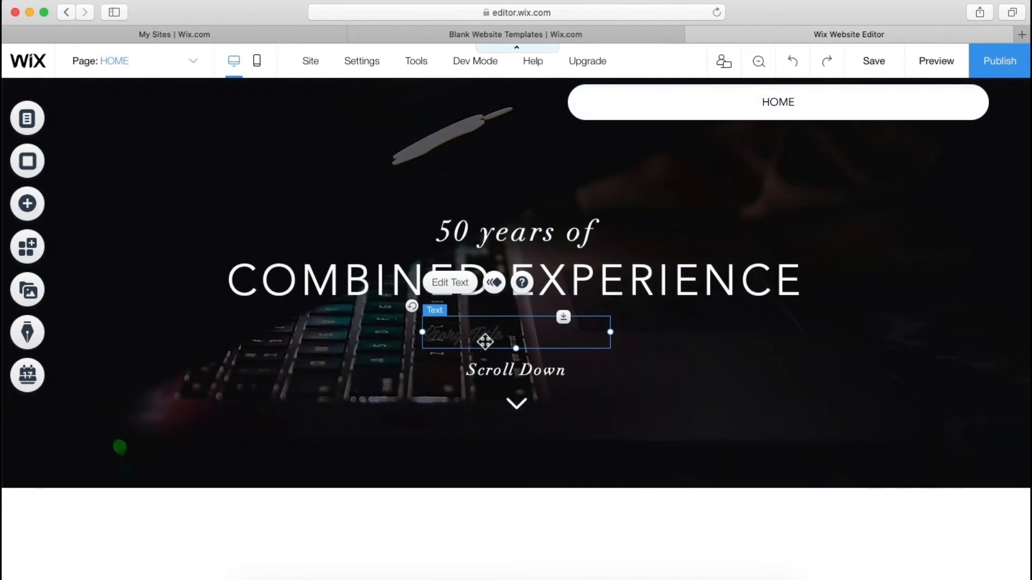
- Replace the Story Title placeholder with the two-line brand name
double_click(481, 336)
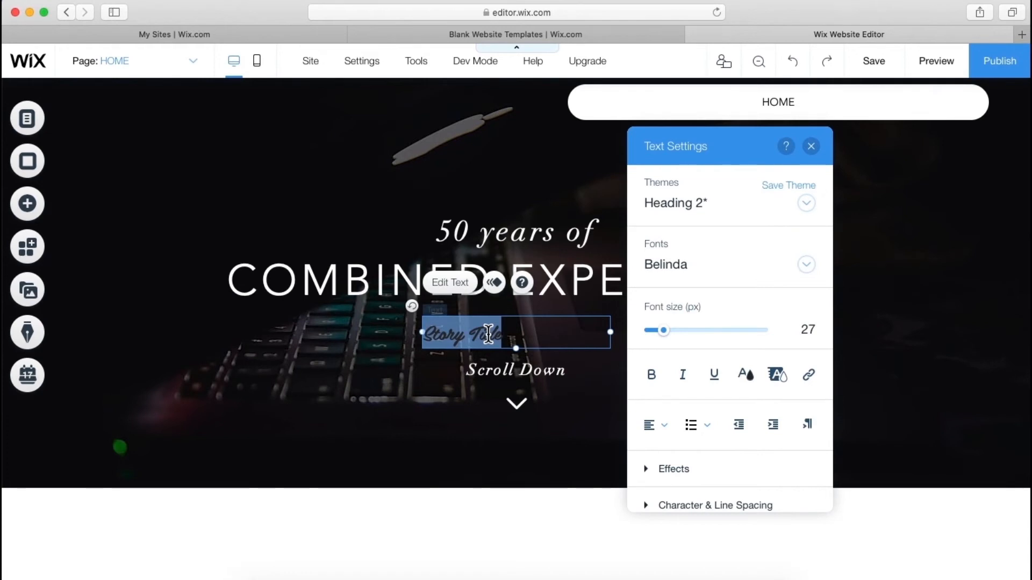
key(BackSpace)
text(AMJAD)
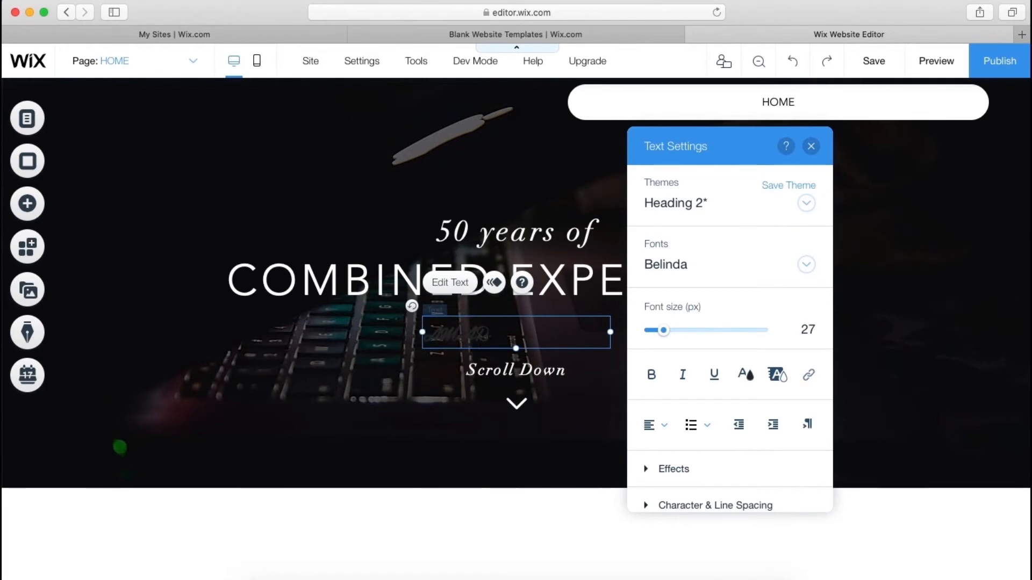
key(Return)
text(DJ)
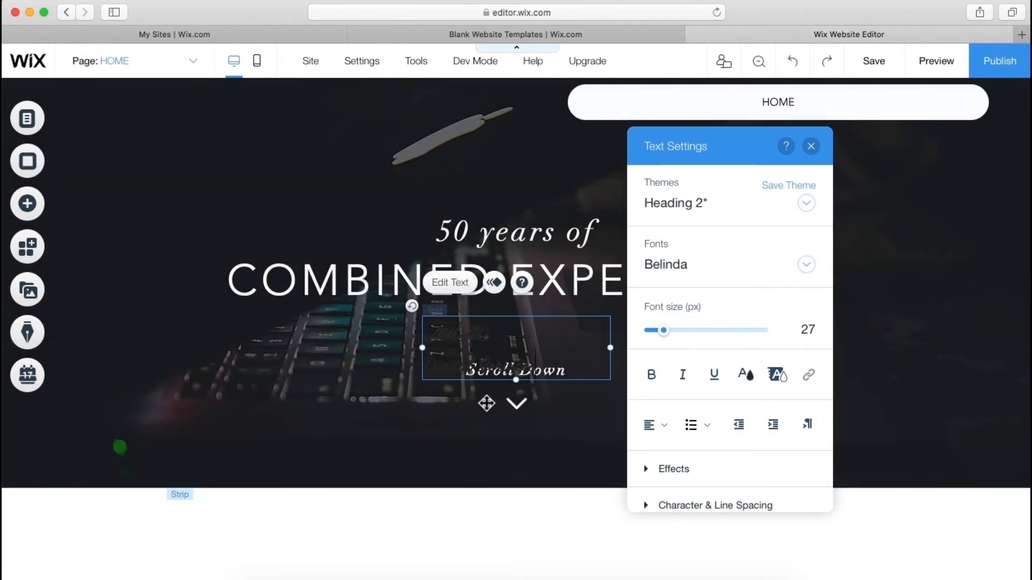
click(486, 403)
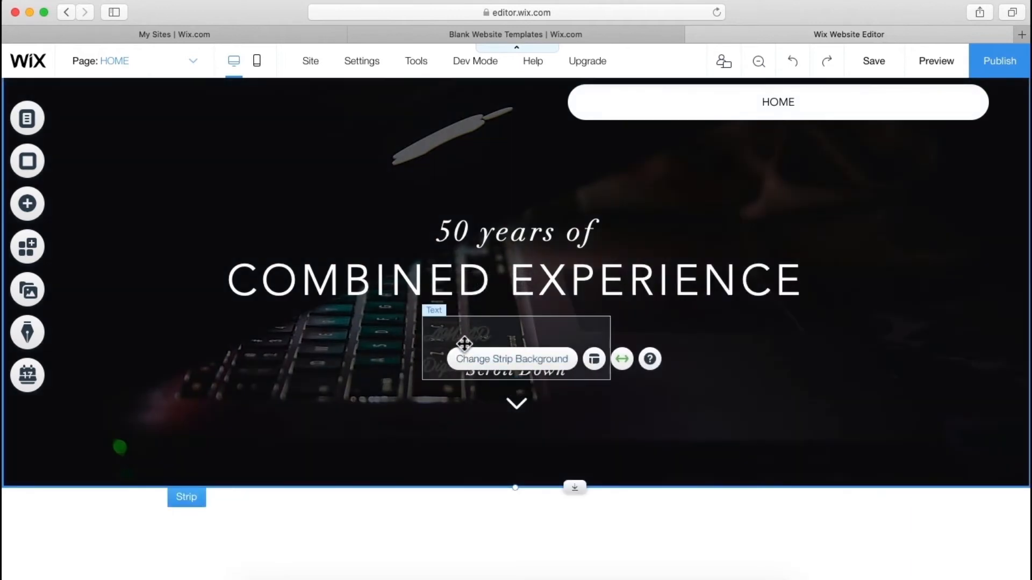
- Move the logo text box left, beneath the word COMBINED
click(489, 344)
drag(491, 347, 301, 352)
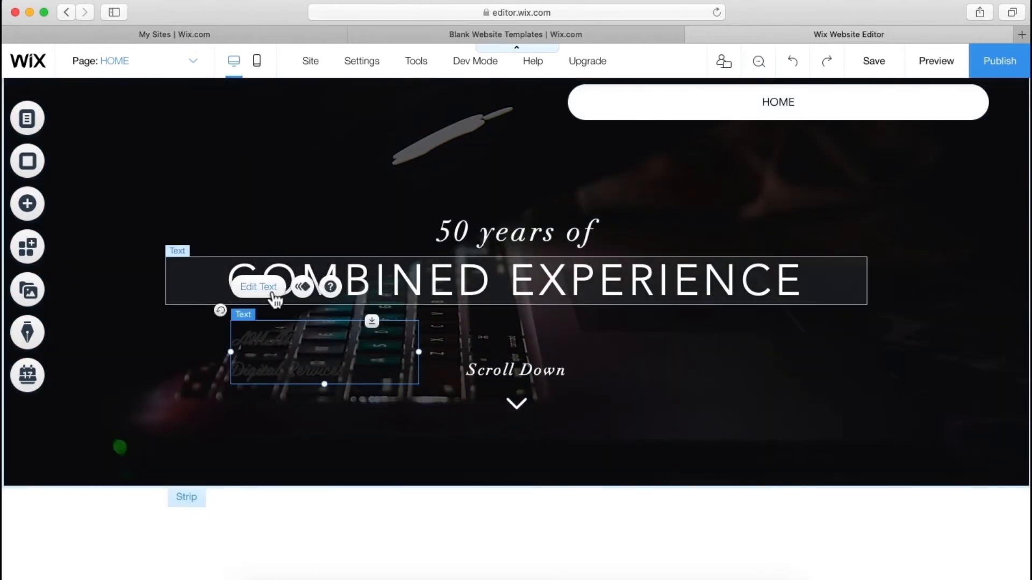
click(259, 287)
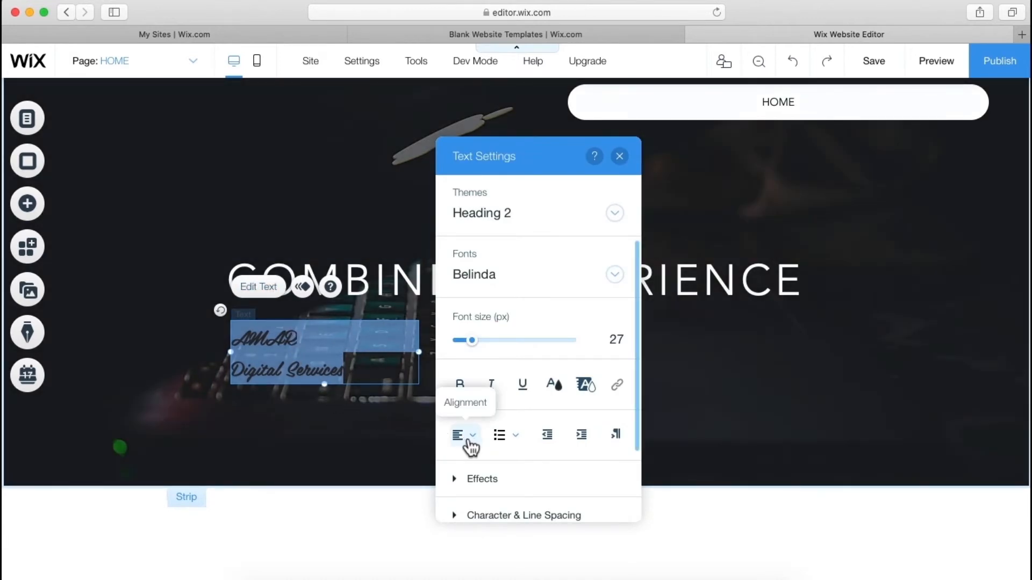
- Centre both lines of the logo text and make it white
click(467, 442)
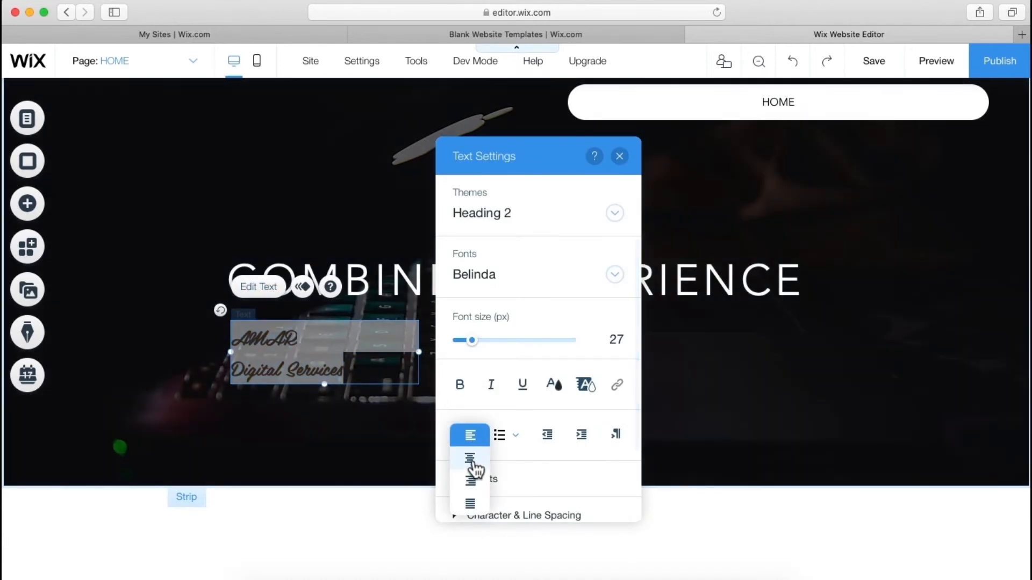
click(471, 460)
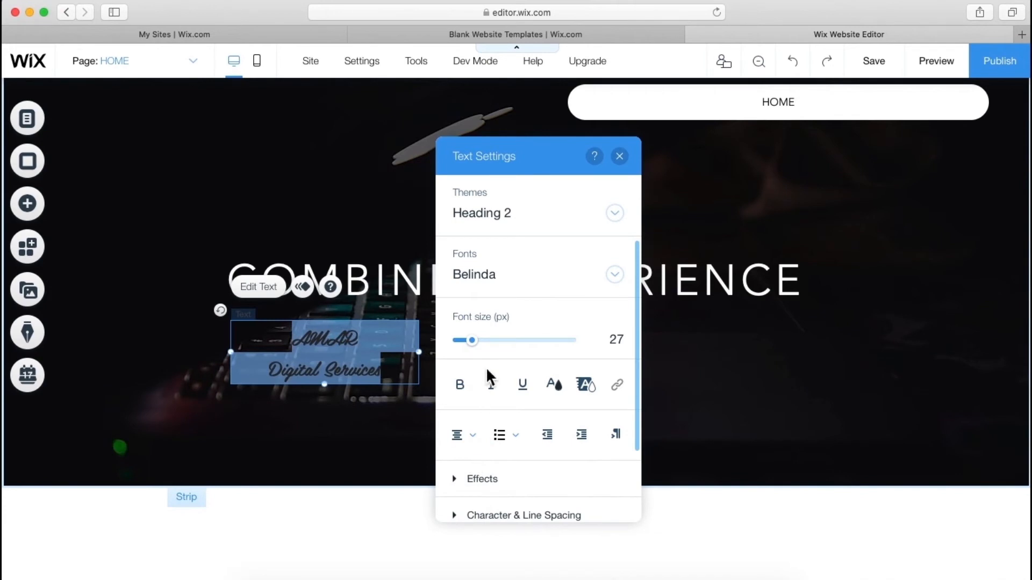
click(566, 390)
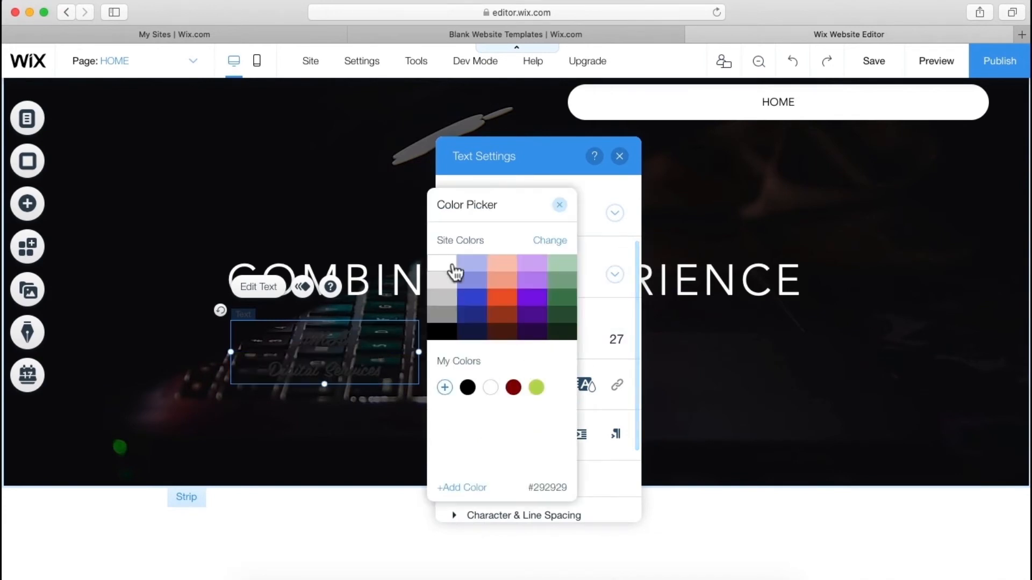
click(448, 269)
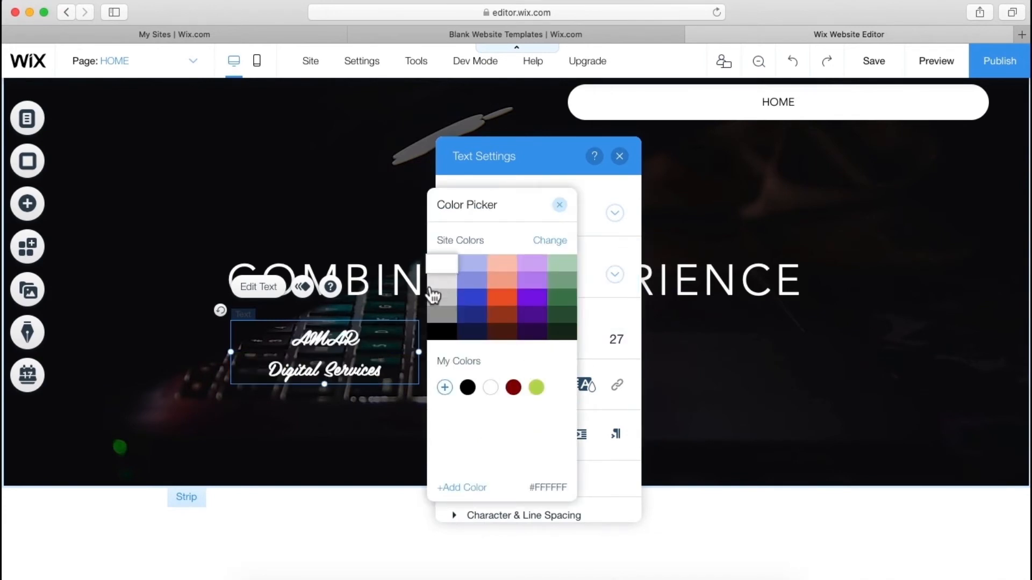
click(339, 353)
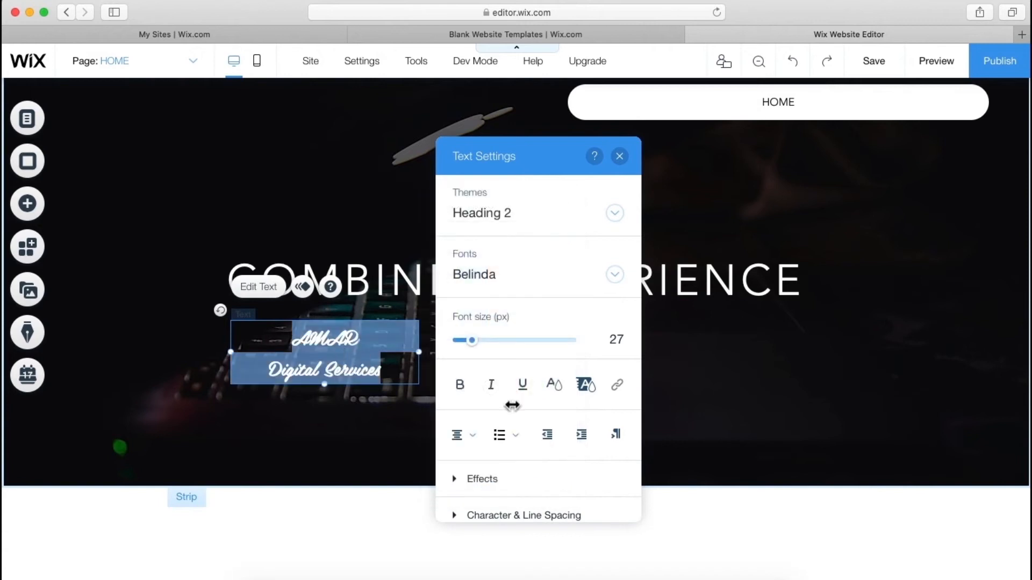
- Set the logo's line spacing to a custom 0.9
scroll(534, 476, down, 2)
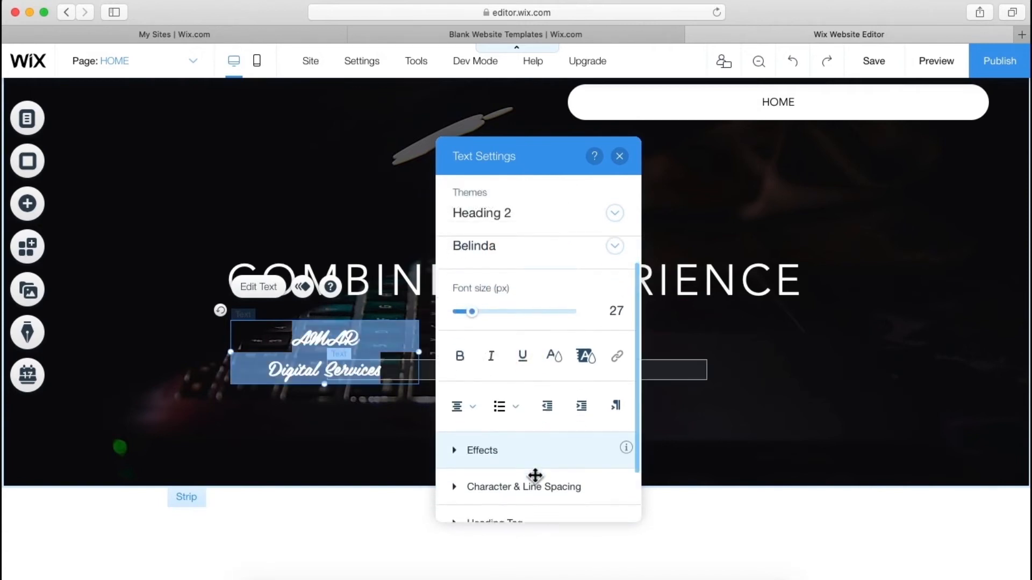
click(531, 473)
scroll(532, 473, down, 2)
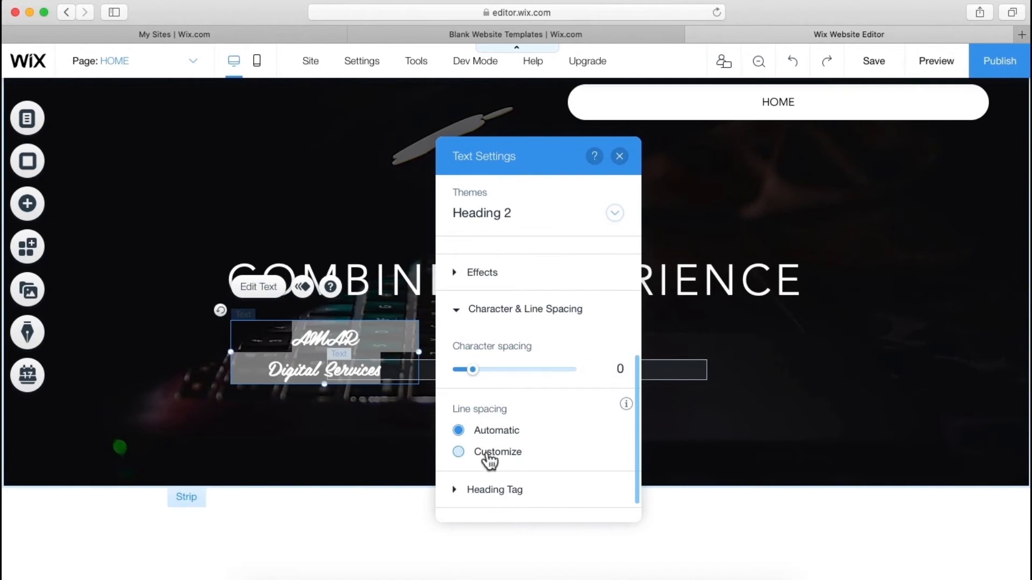
click(487, 456)
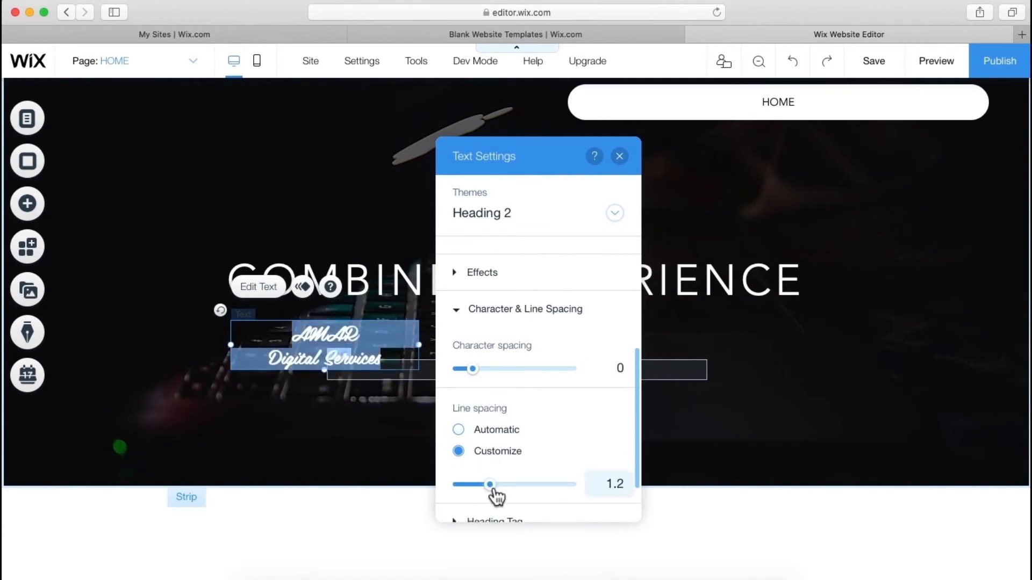
click(490, 485)
drag(490, 486, 476, 484)
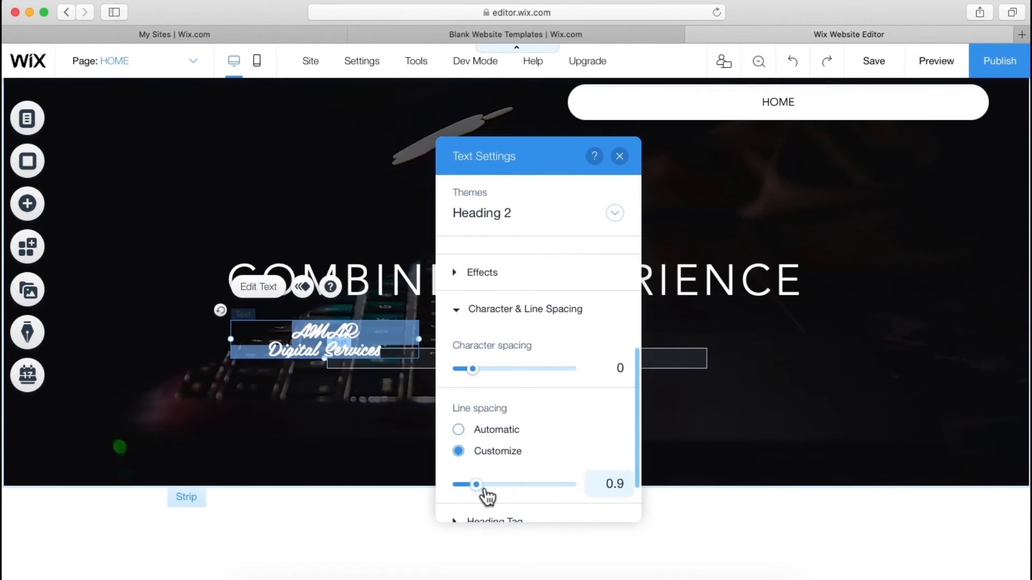
- Select the brand name on the logo's first line
click(297, 336)
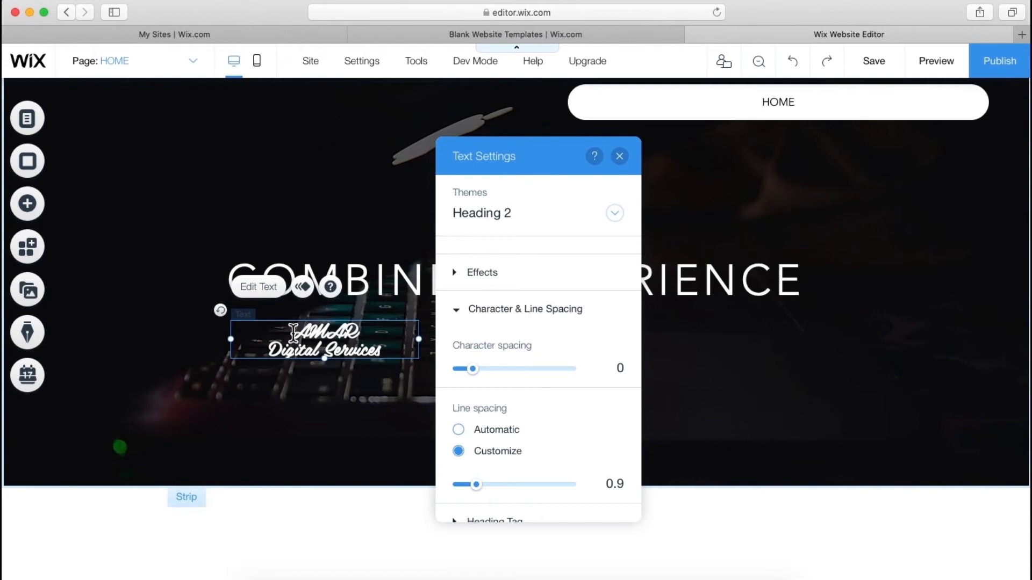
click(293, 333)
drag(293, 333, 356, 333)
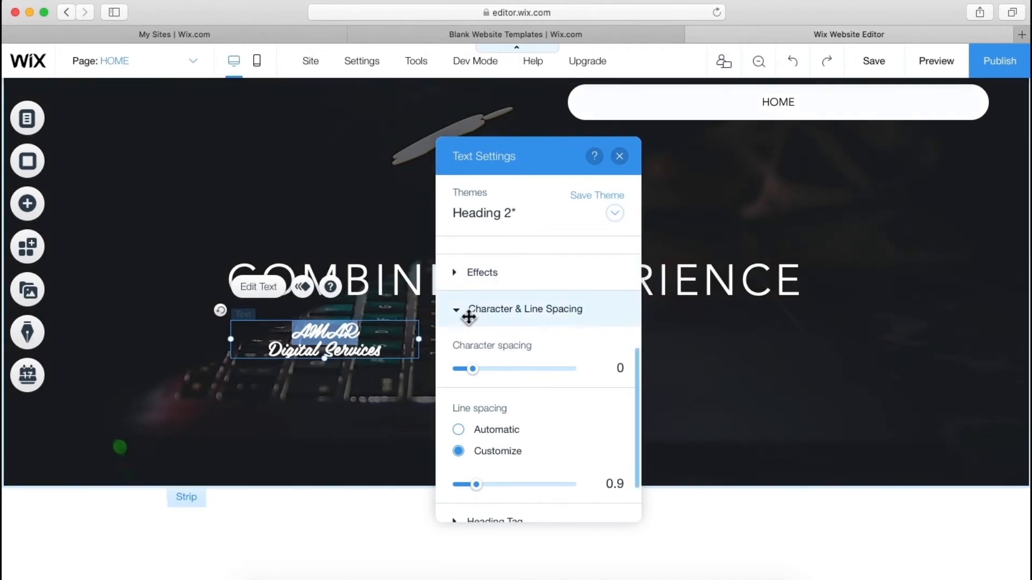
click(469, 314)
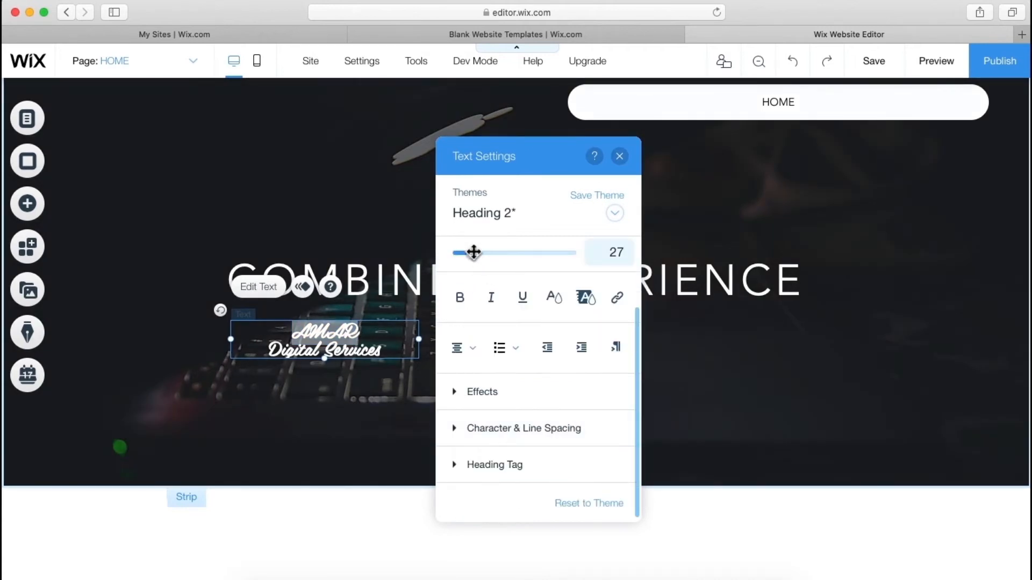
- Enlarge the brand name to font size 66 and drag the logo to the strip's top-left corner
drag(480, 263, 502, 265)
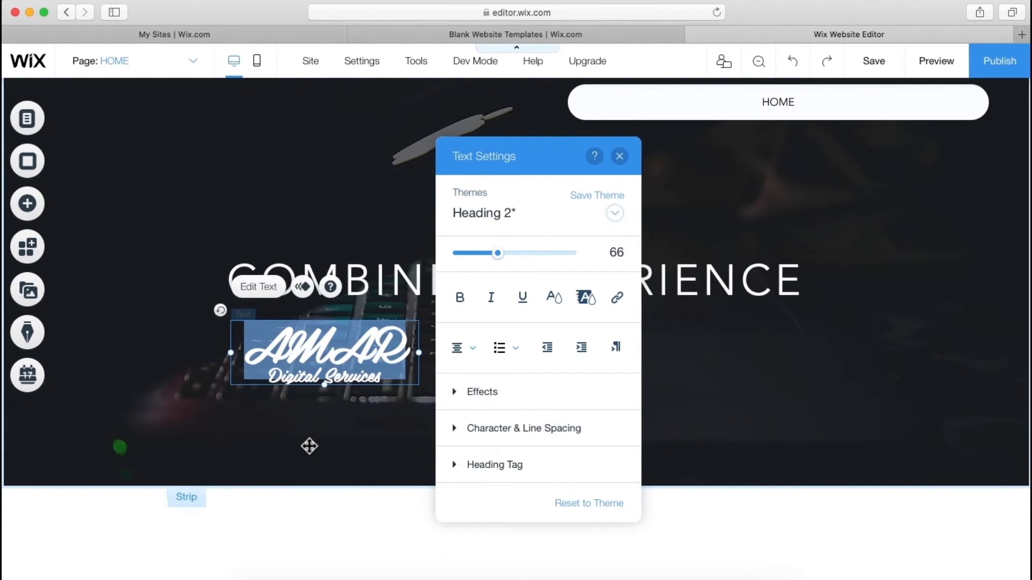
click(316, 434)
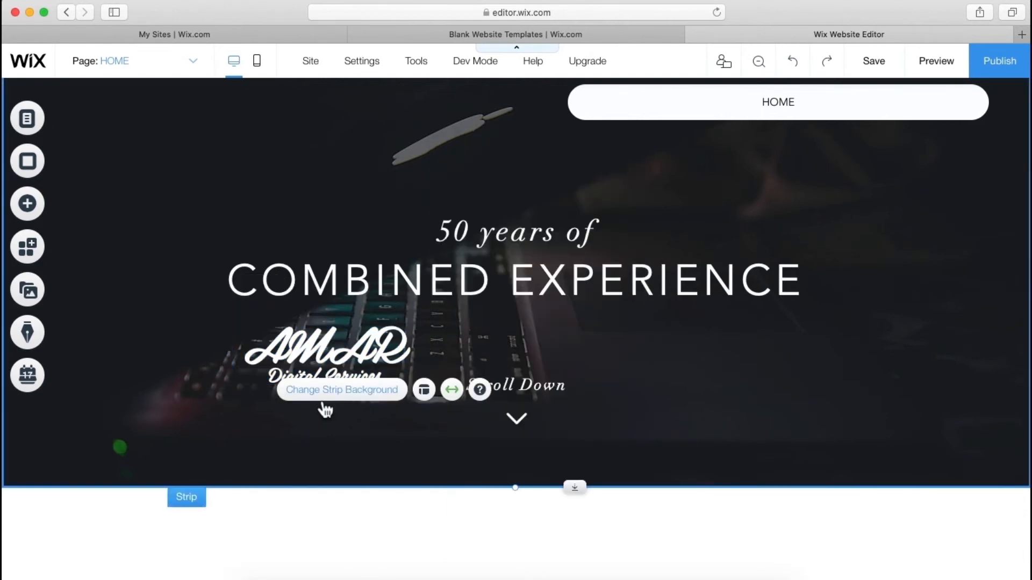
mouse_move(317, 362)
mouse_down()
mouse_move(188, 161)
mouse_move(161, 135)
mouse_move(141, 133)
mouse_up()
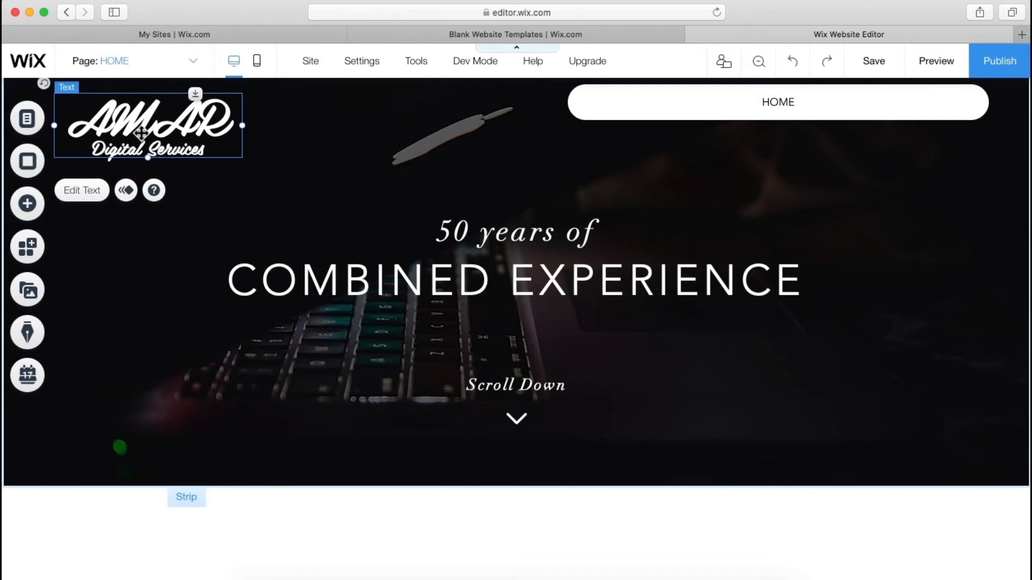
- Switch the AMAR logo text to the Peaches & Cream script font
double_click(140, 133)
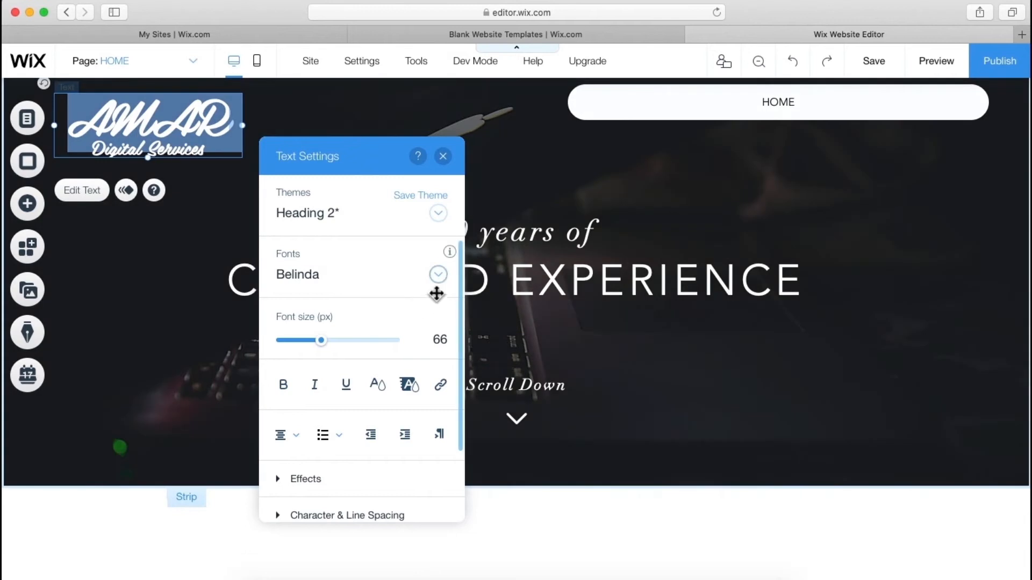
click(439, 276)
scroll(362, 426, down, 2)
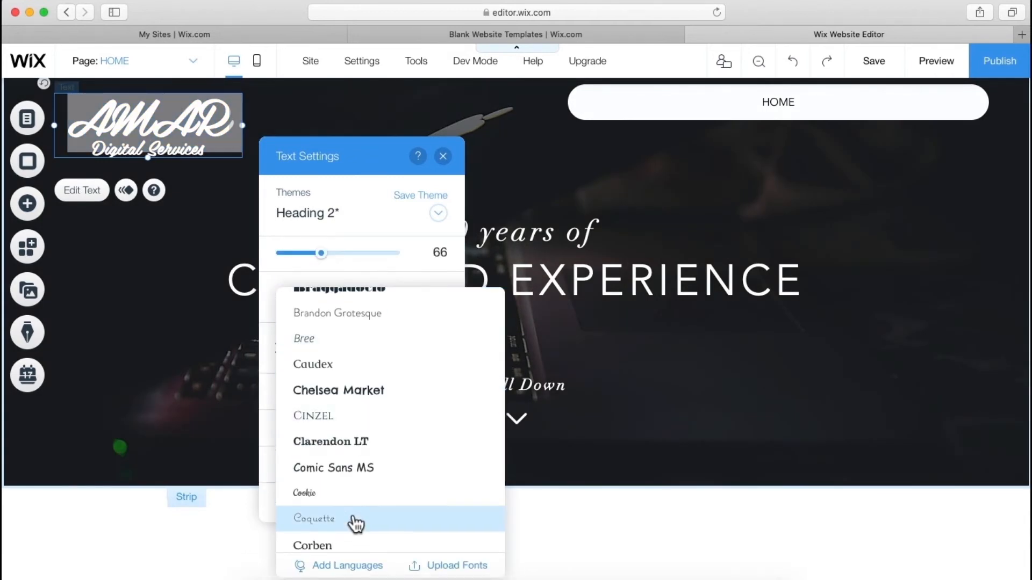
scroll(357, 530, down, 1)
scroll(357, 524, down, 10)
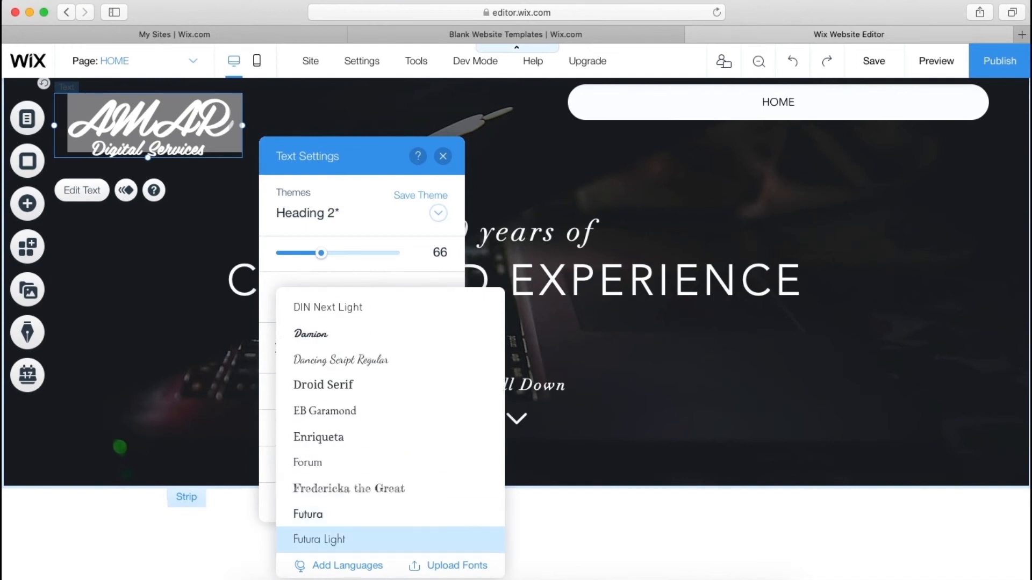
scroll(357, 538, down, 3)
scroll(357, 538, down, 9)
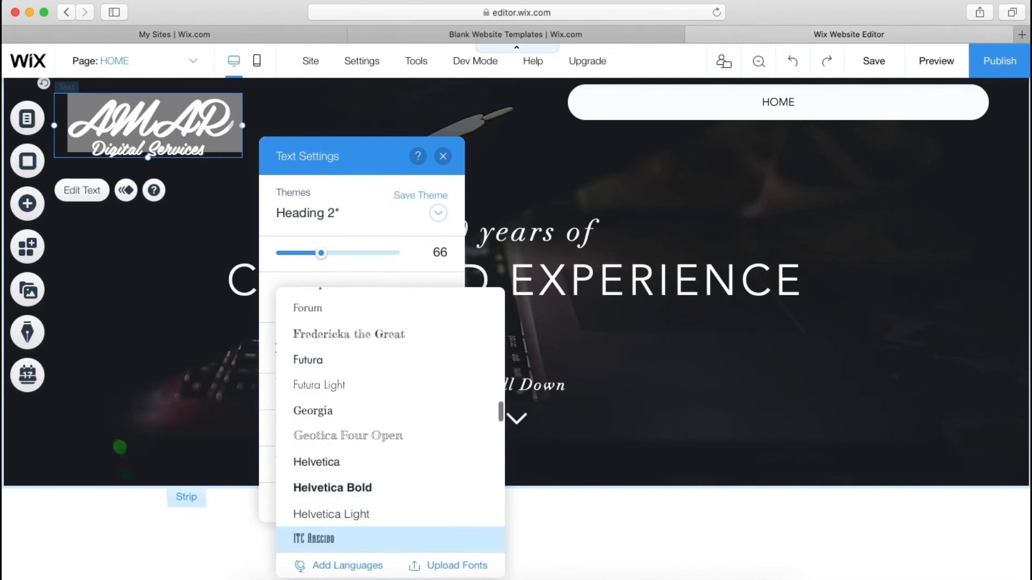
scroll(357, 524, down, 4)
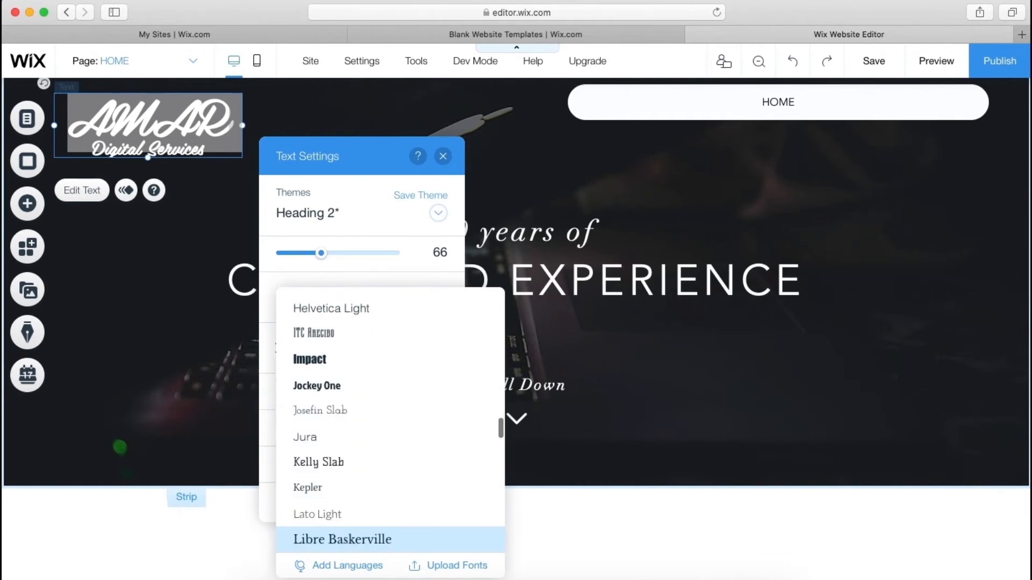
scroll(357, 538, down, 6)
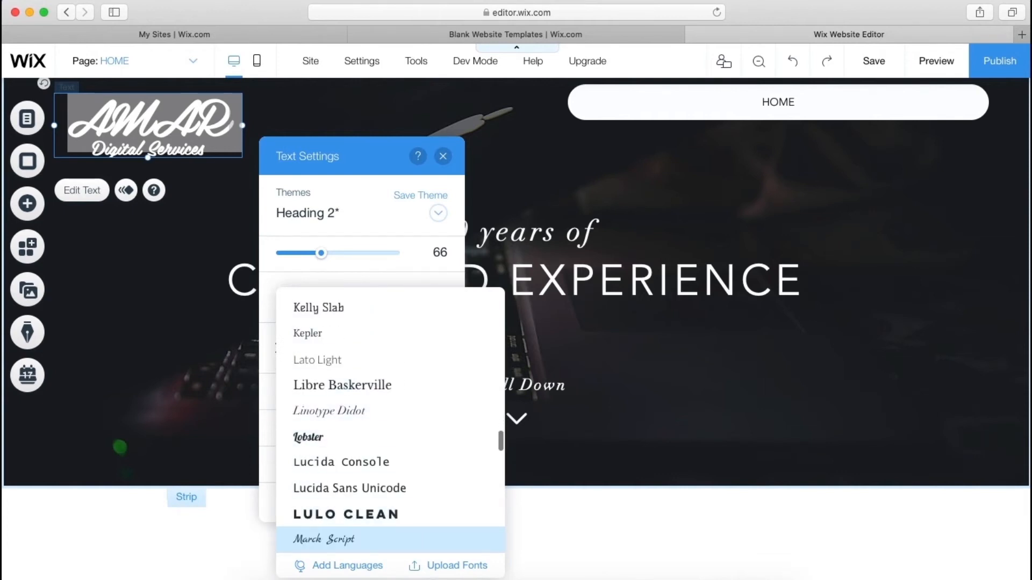
scroll(357, 538, down, 5)
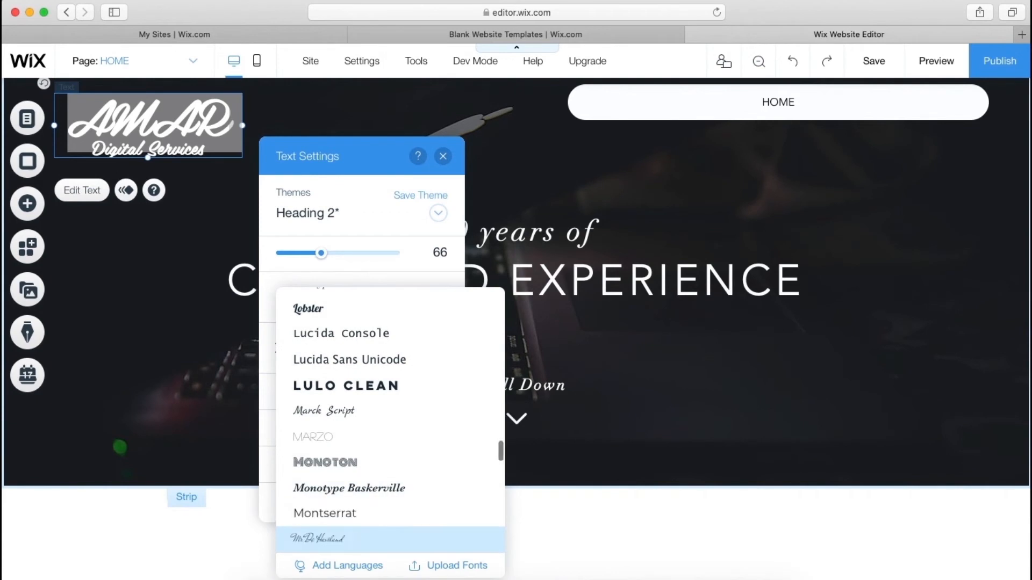
scroll(357, 538, down, 8)
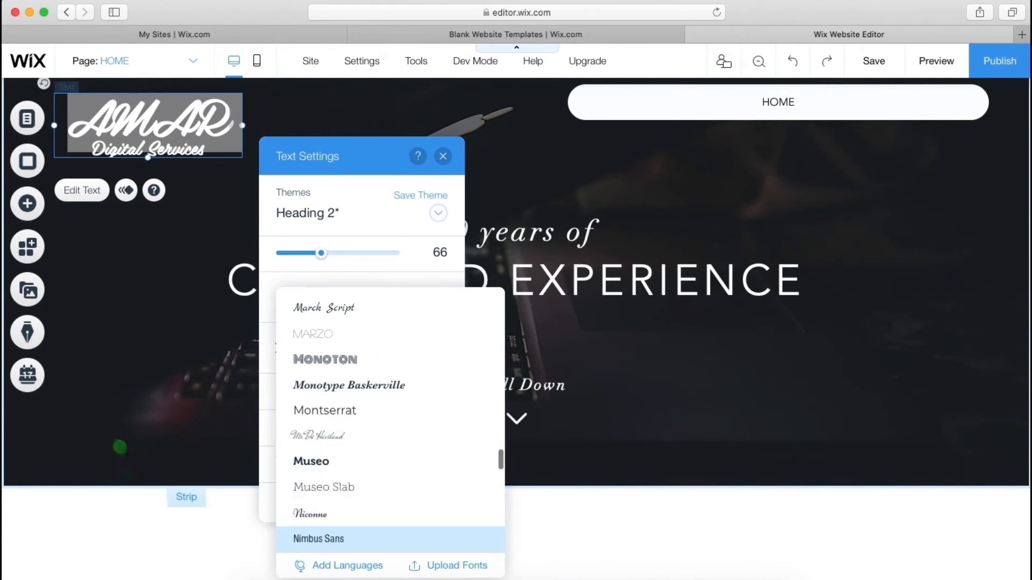
scroll(348, 532, down, 6)
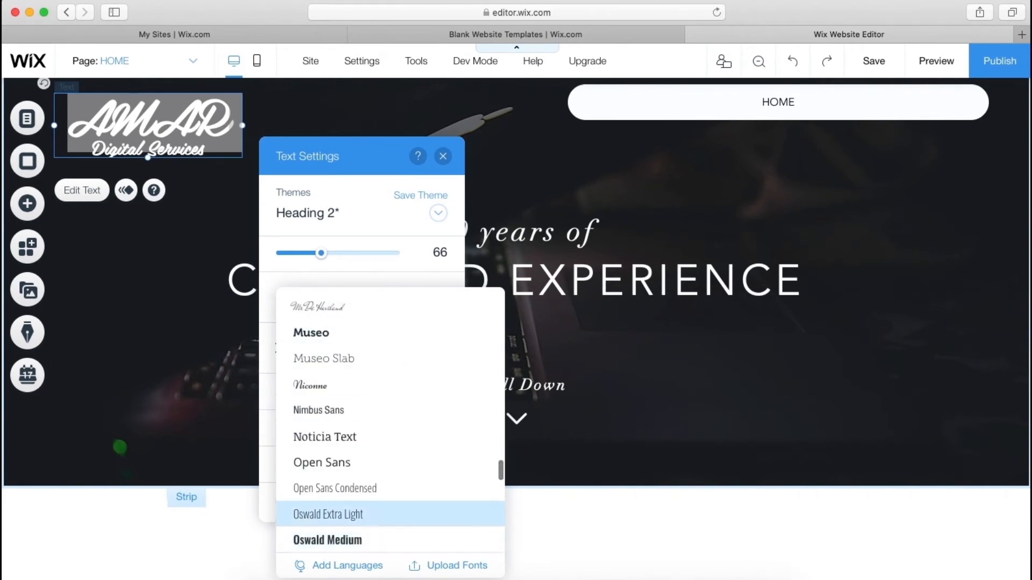
scroll(348, 540, down, 4)
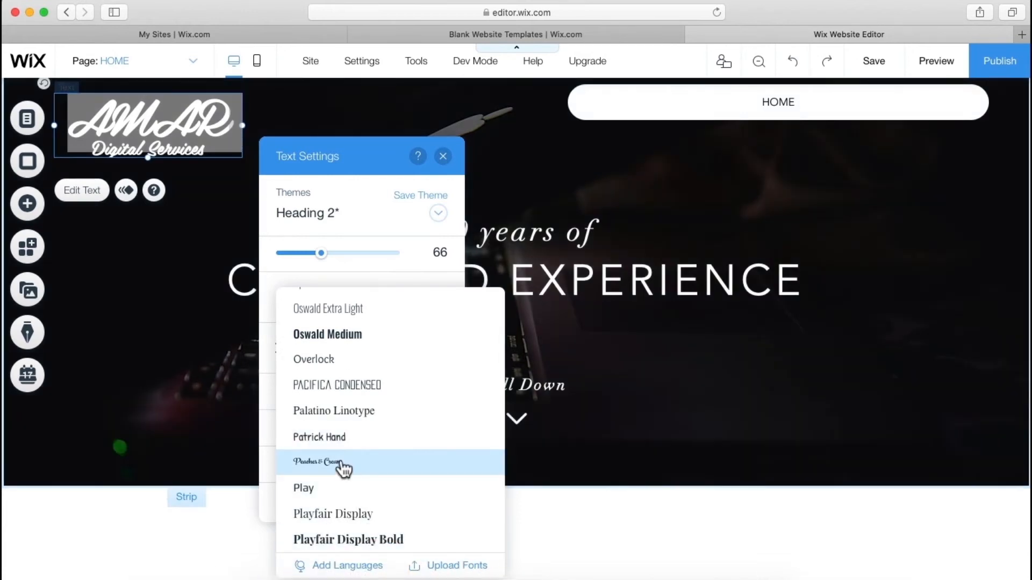
click(340, 463)
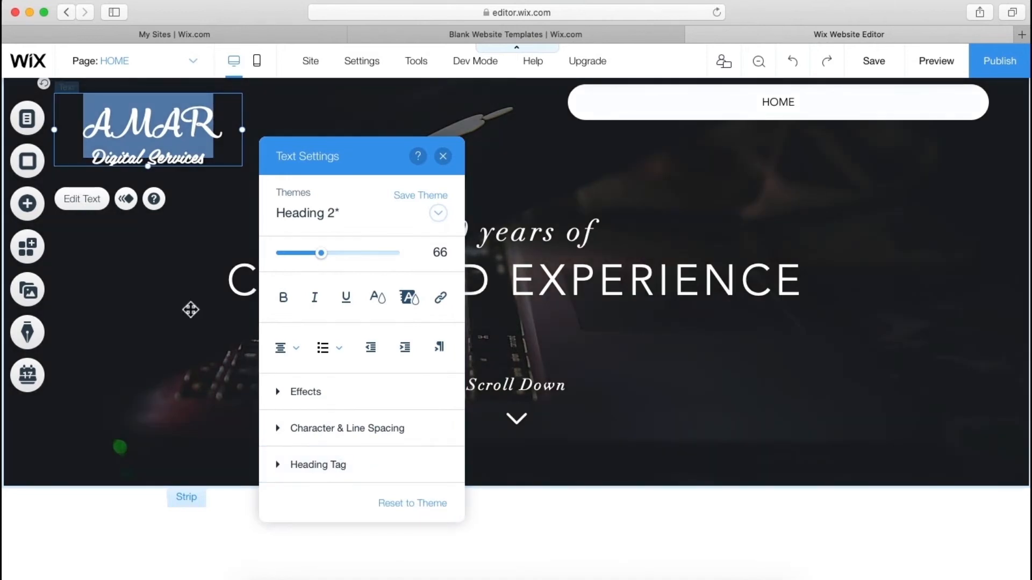
click(191, 309)
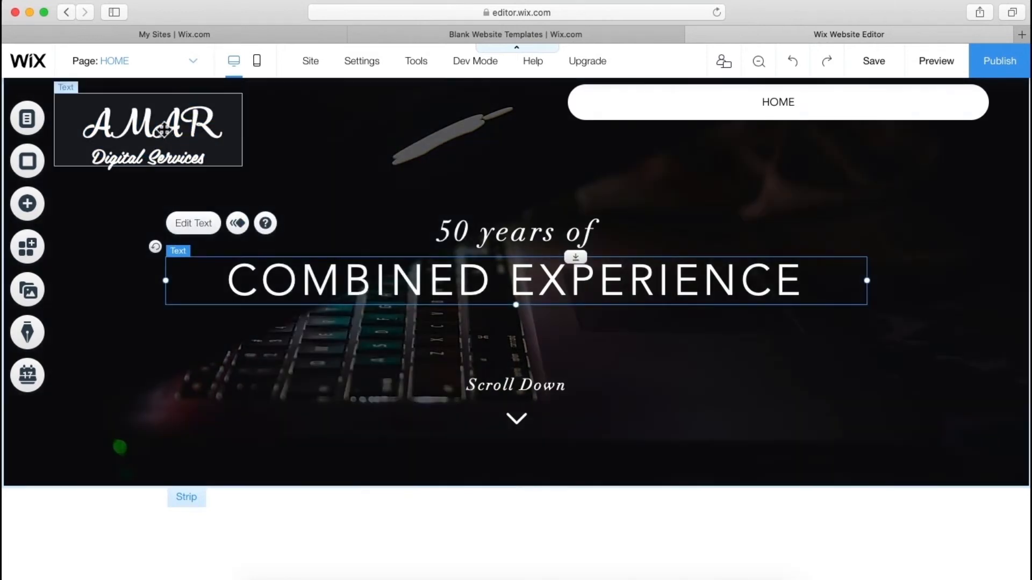
click(163, 129)
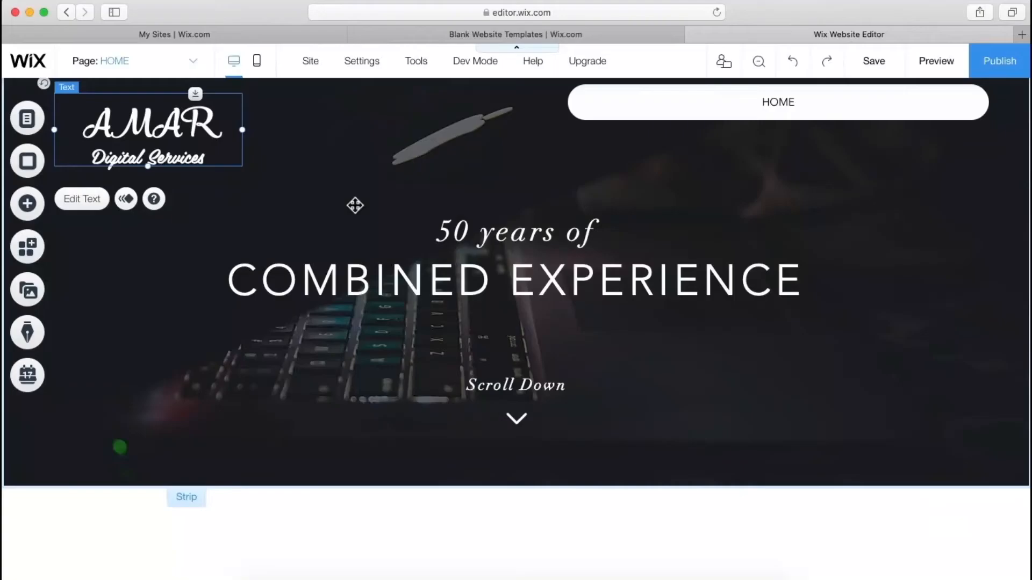
click(354, 204)
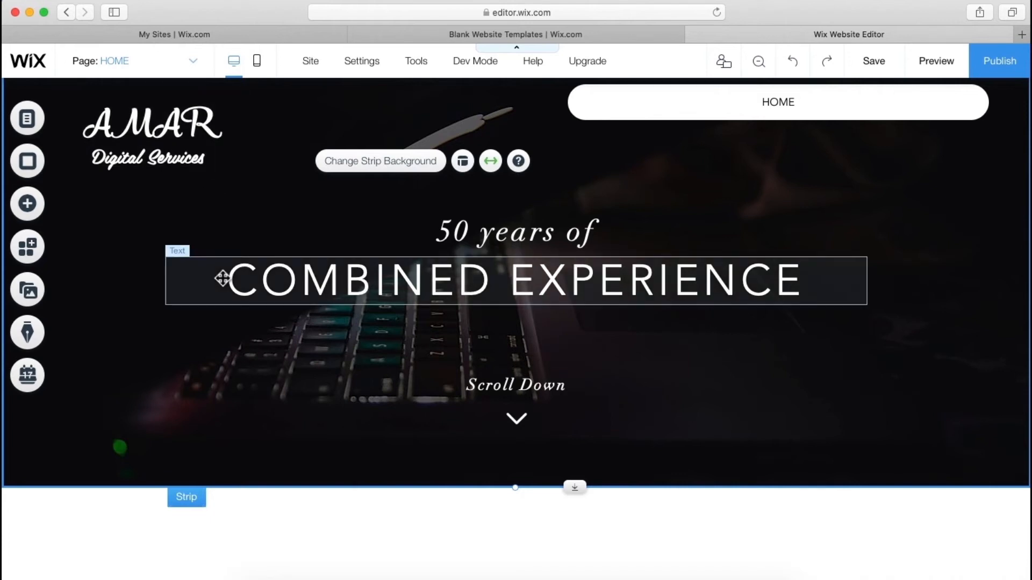
- Drag the grey circular social icon set from Add > Social onto the strip's top right
click(27, 203)
mouse_move(95, 351)
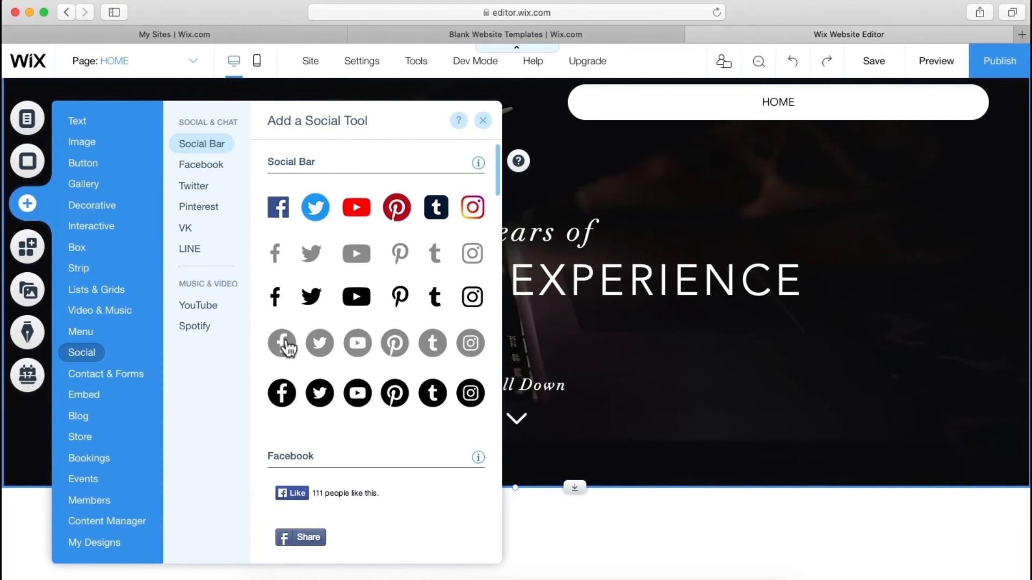
drag(285, 347, 836, 199)
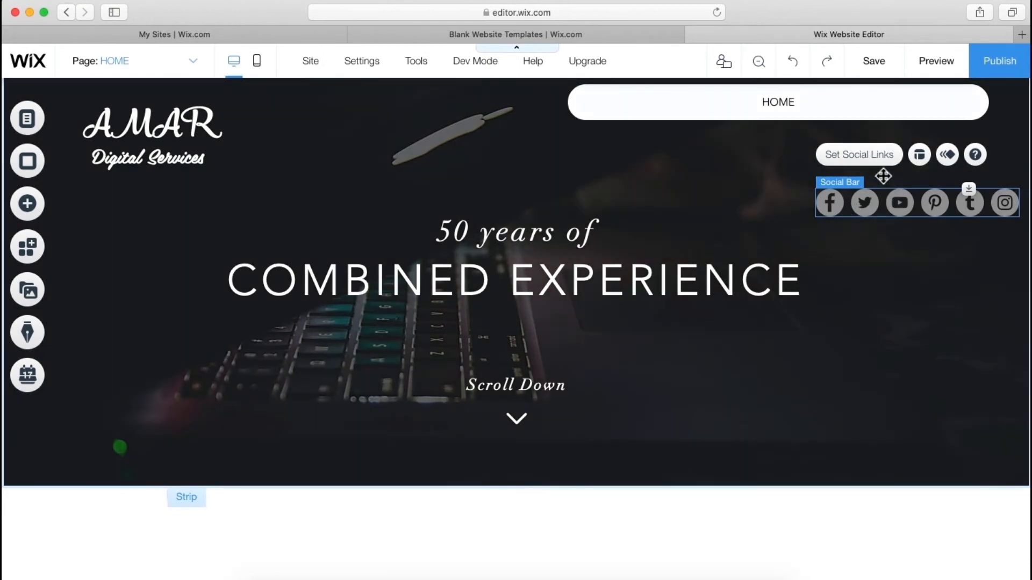
- Open the social bar's Set Social Links panel
click(877, 159)
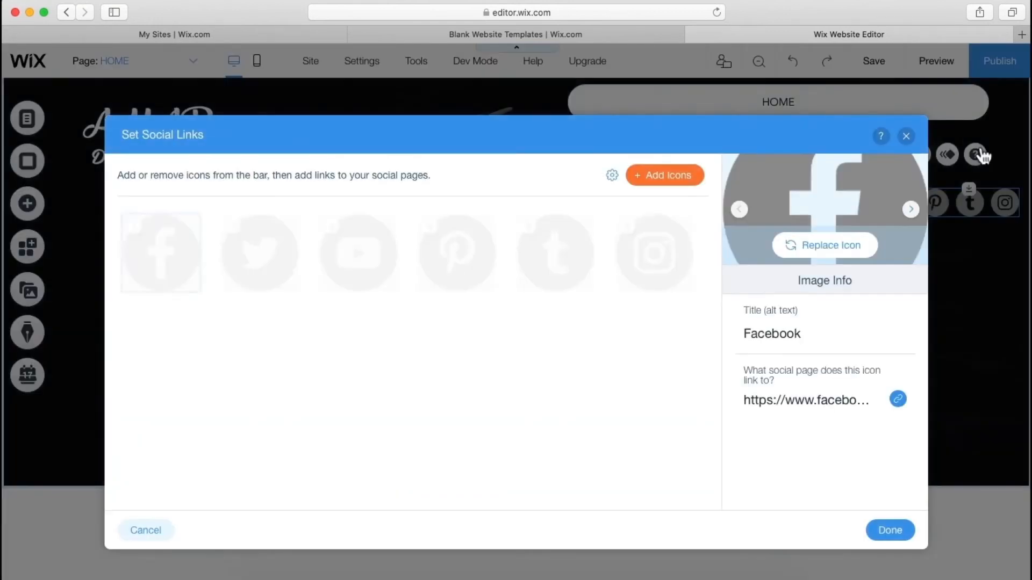
click(906, 135)
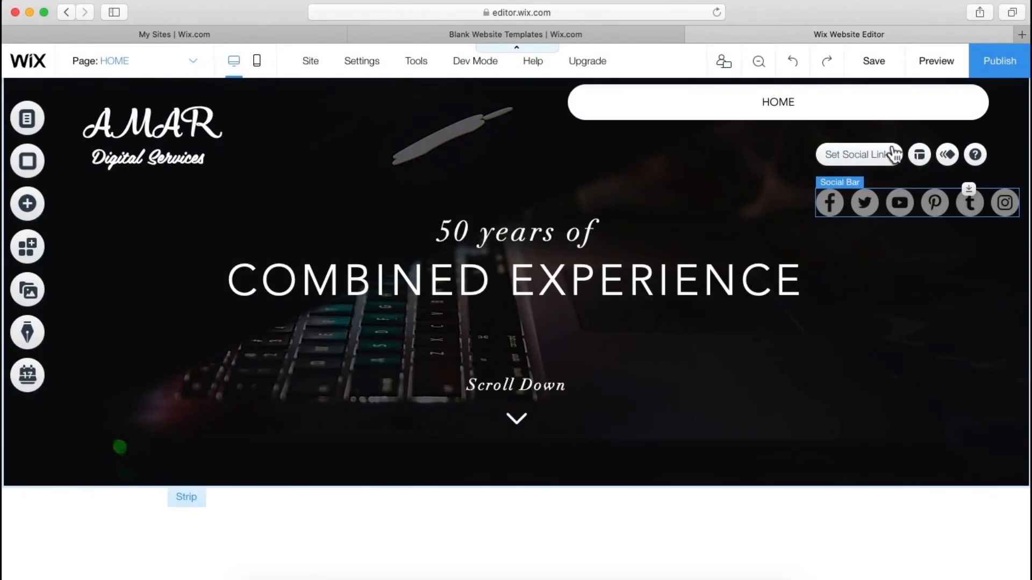
click(850, 163)
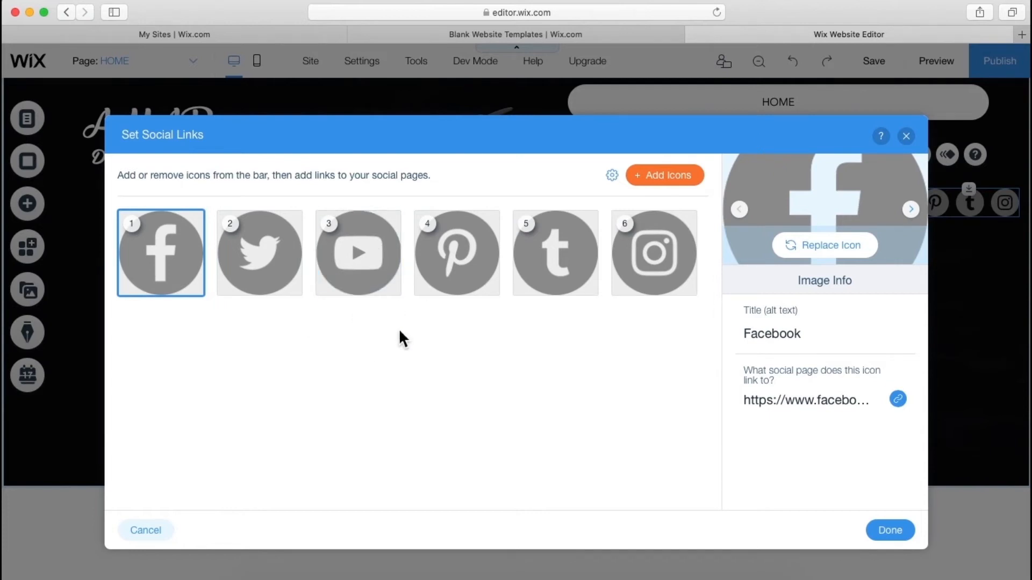
- Delete the Twitter, Pinterest and Tumblr icons, then open Facebook's link destination settings
mouse_move(283, 268)
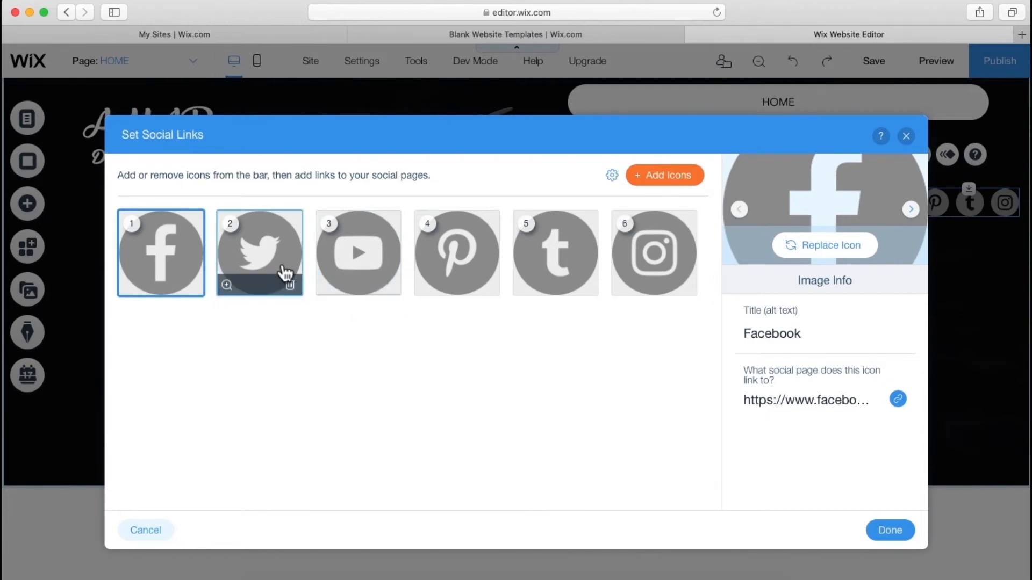
click(291, 288)
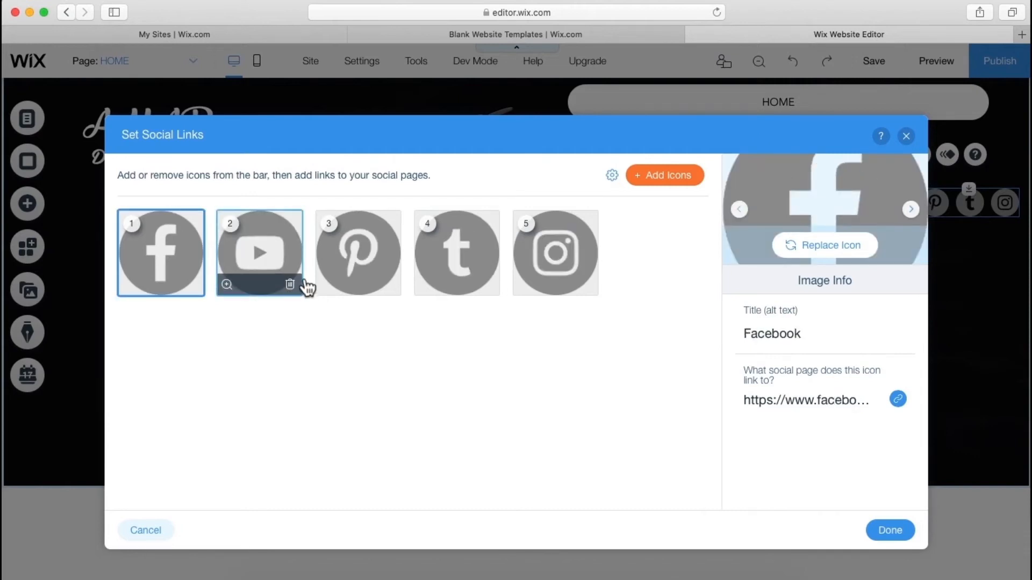
click(389, 293)
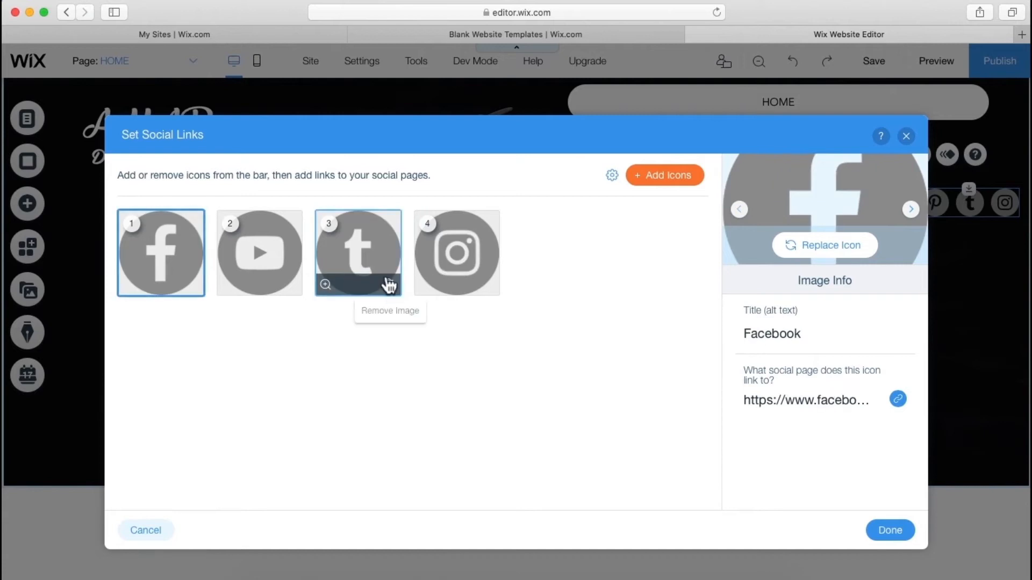
click(396, 292)
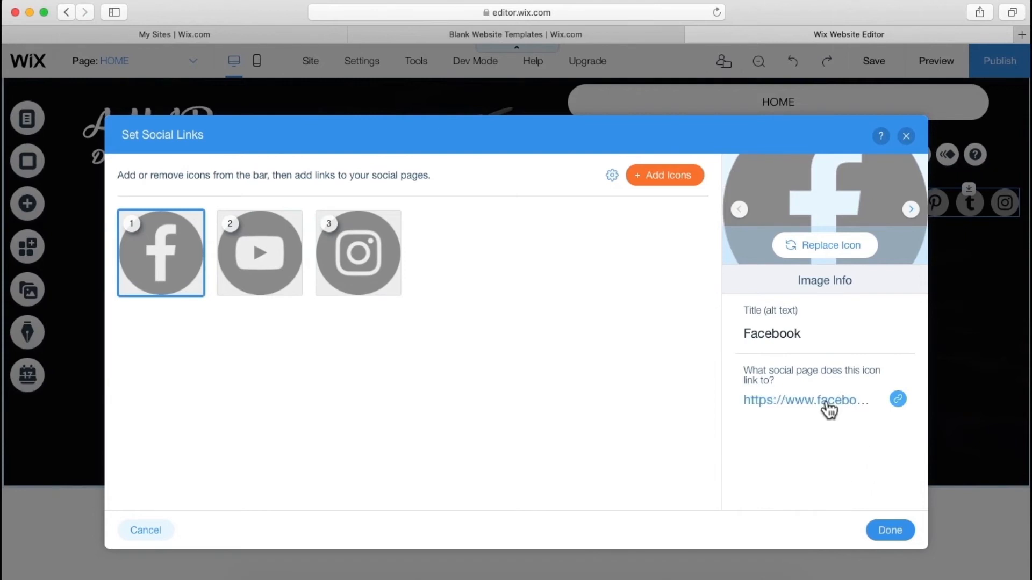
click(829, 408)
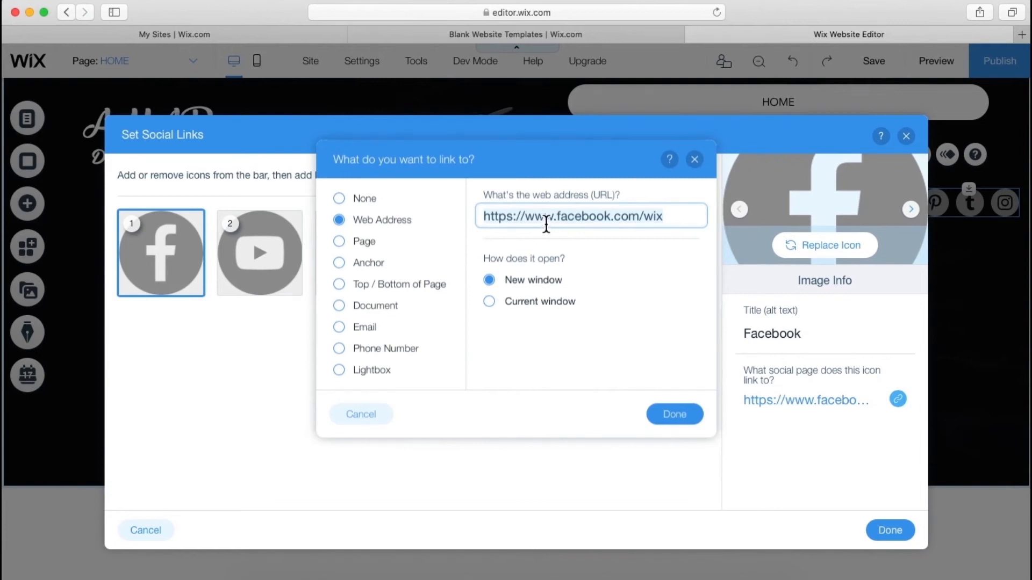
- Confirm Facebook's web address link, which opens in a new window
click(698, 160)
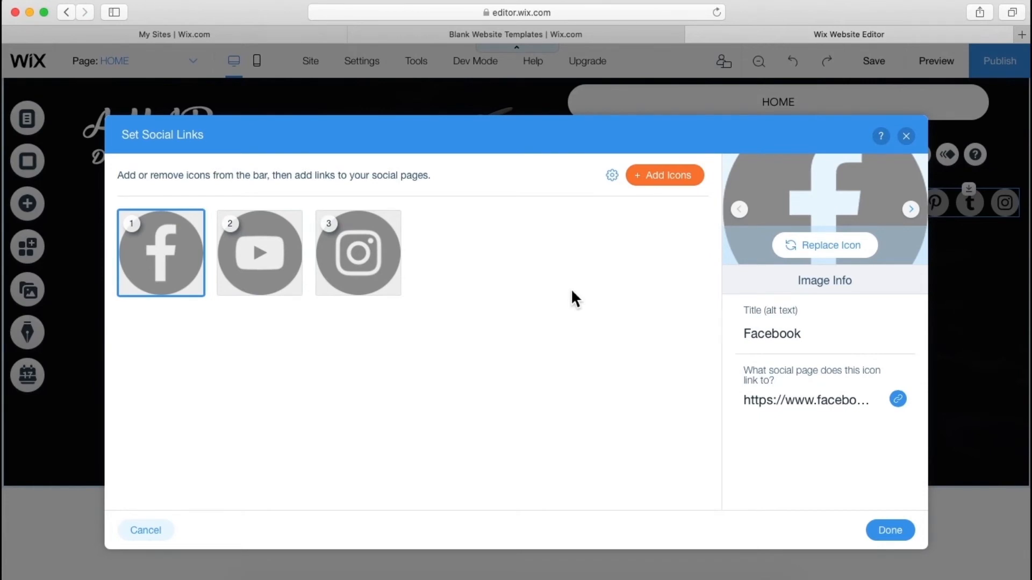
- Add a Snapchat icon from the gallery, then delete it, keeping Facebook, YouTube and Instagram
click(683, 184)
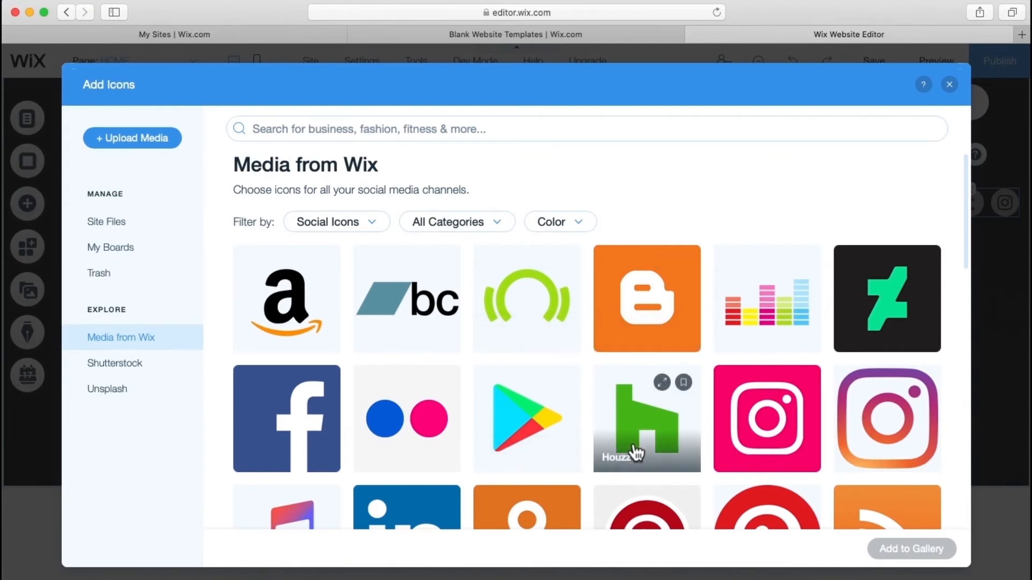
scroll(635, 451, down, 1)
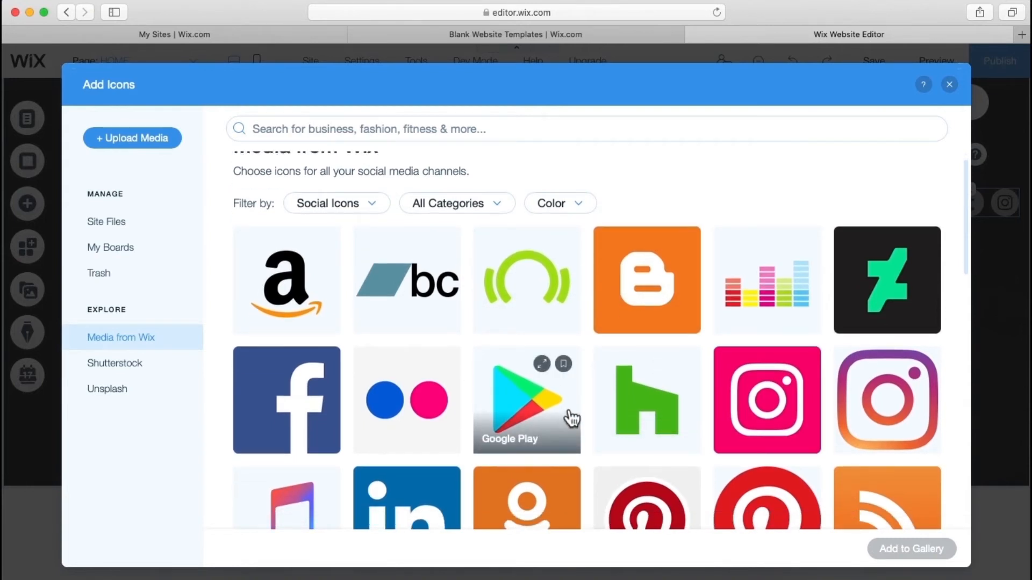
scroll(644, 300, down, 5)
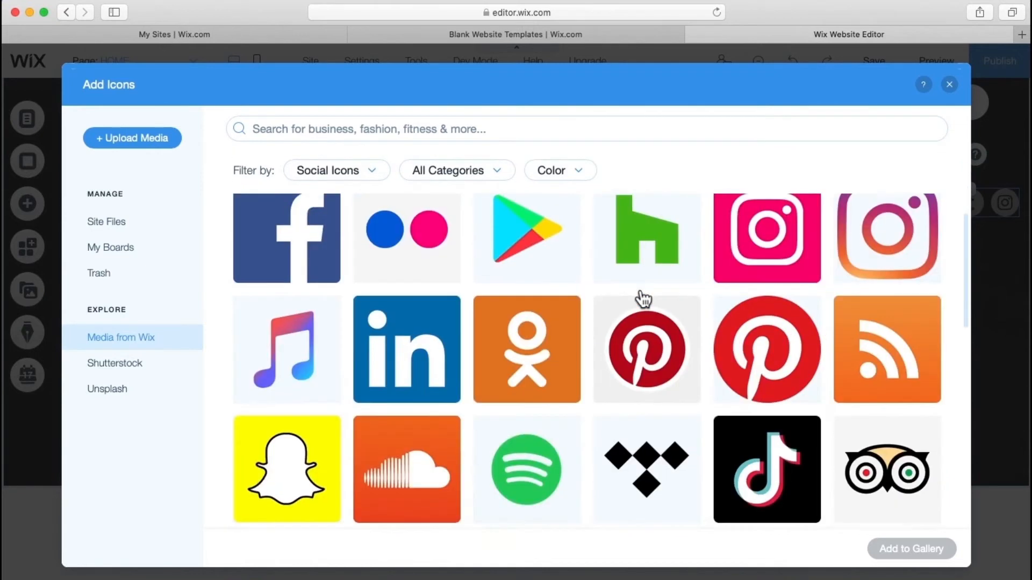
click(324, 446)
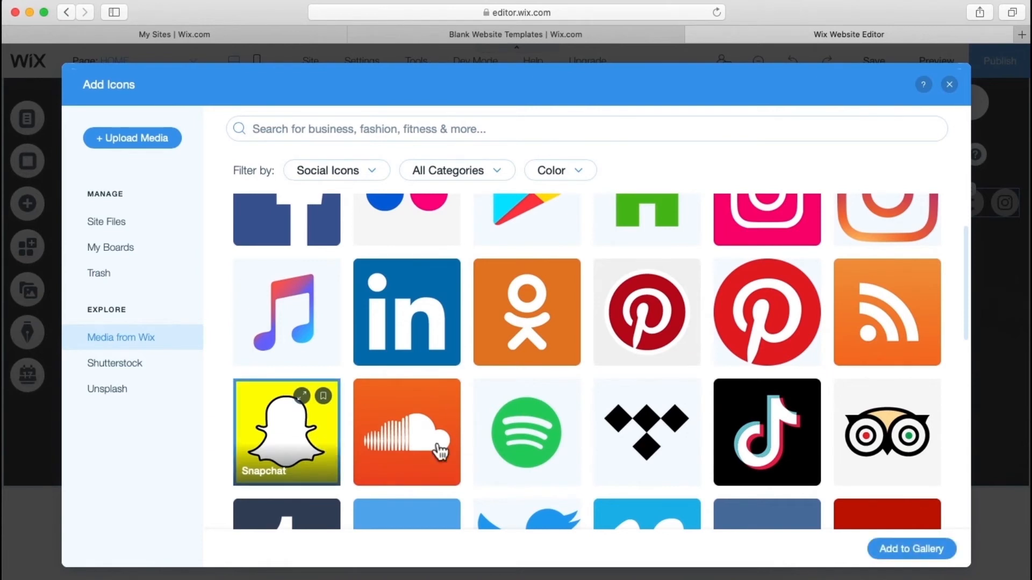
click(901, 559)
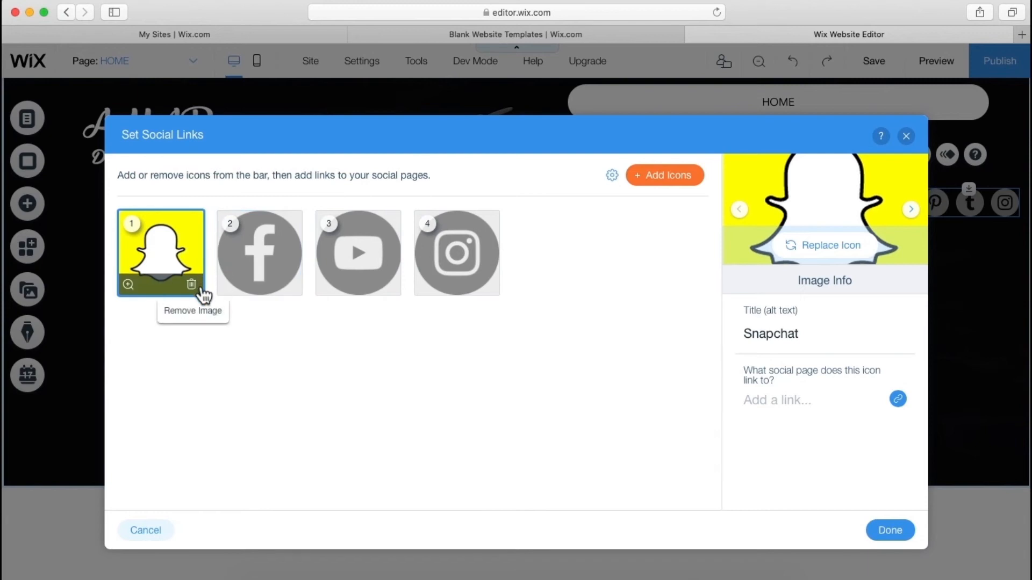
click(200, 290)
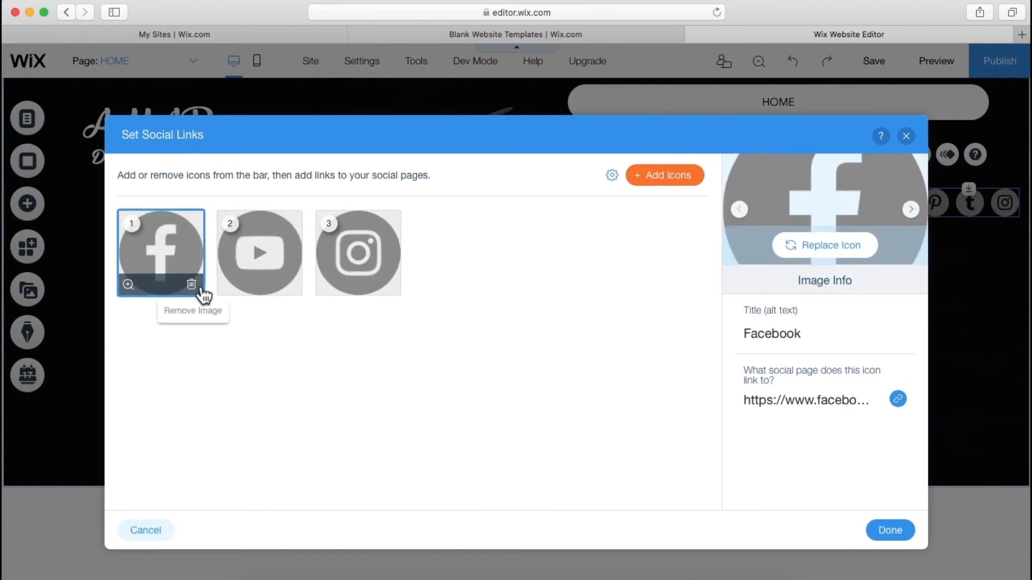
click(909, 537)
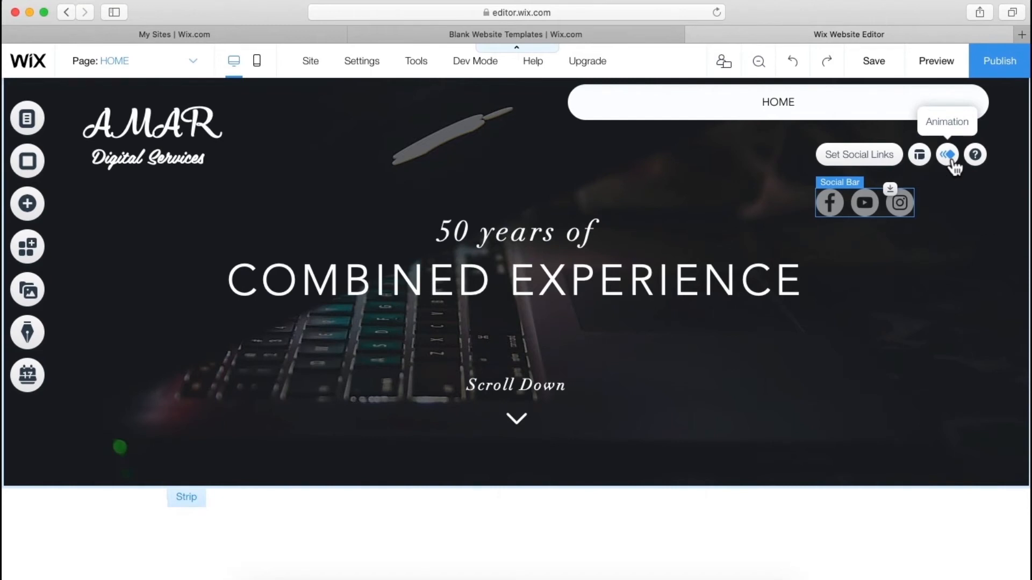
- Preview social bar animations without applying any, then view its 39 px, 10 px-spacing layout
click(952, 161)
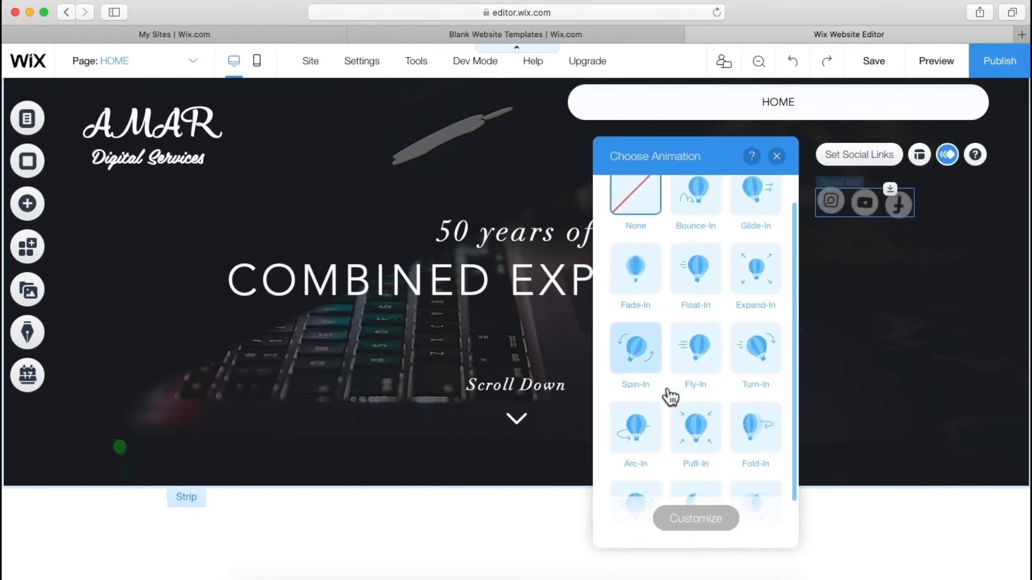
scroll(666, 391, down, 2)
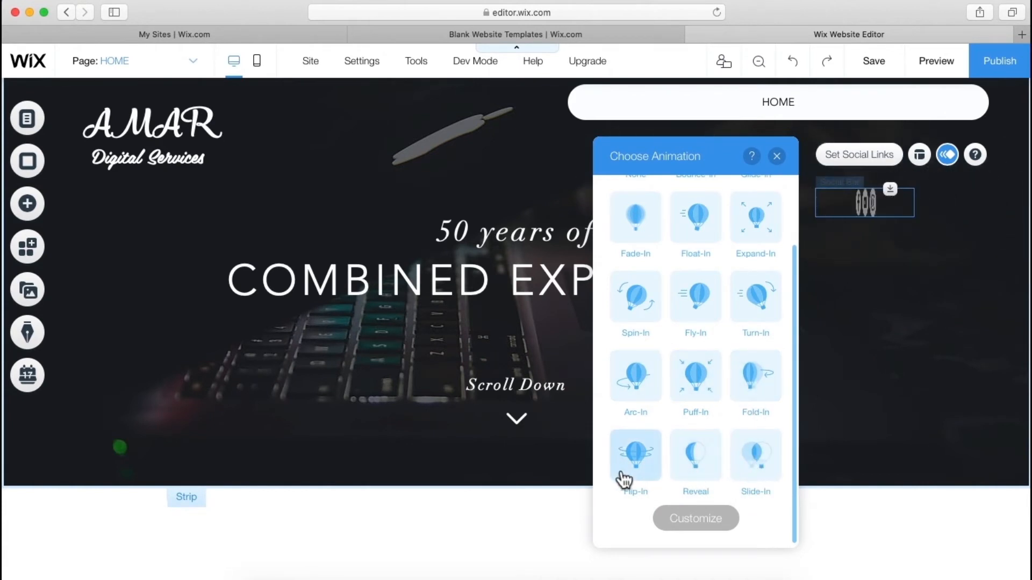
scroll(621, 479, up, 3)
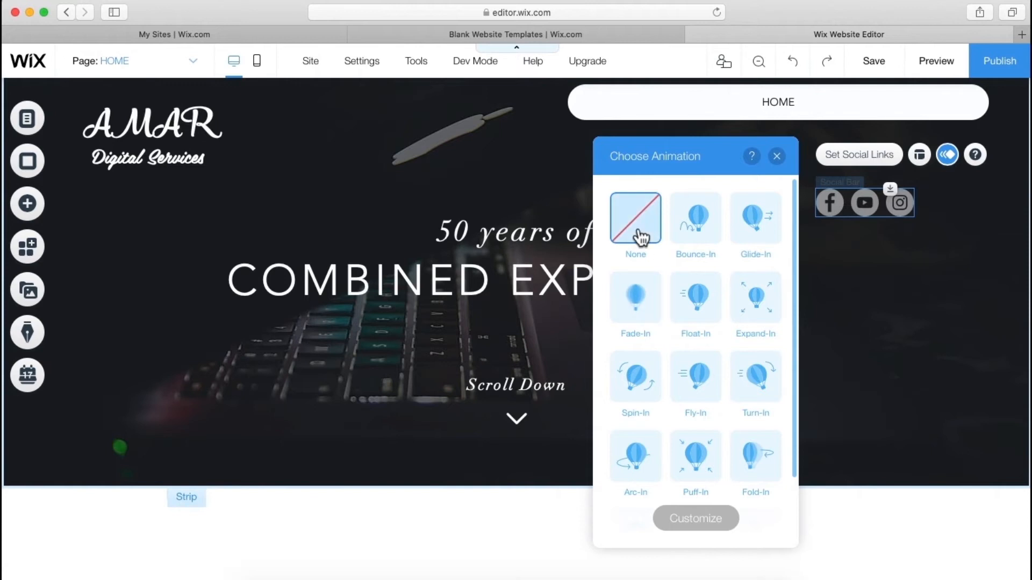
click(777, 160)
click(919, 155)
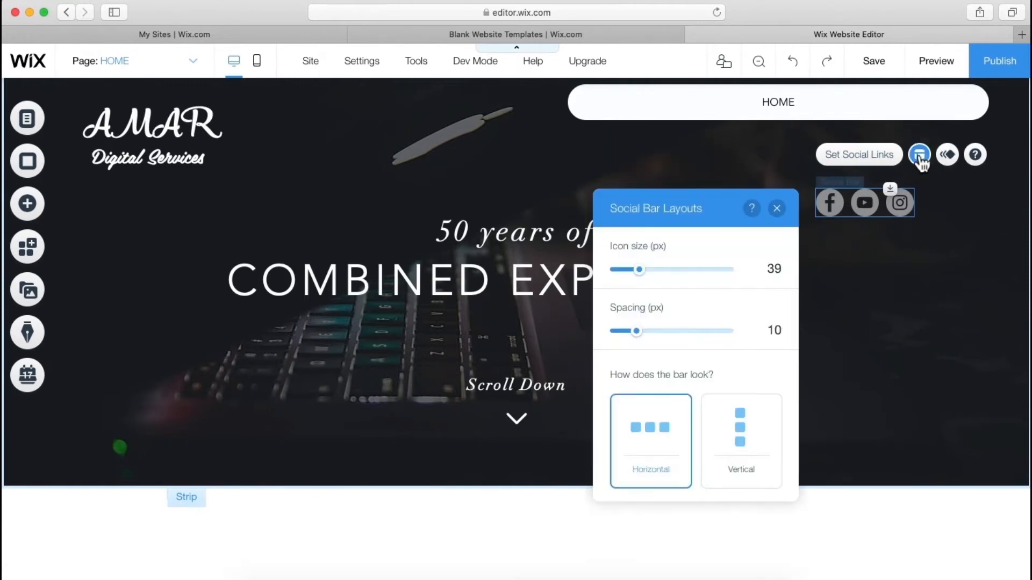
- Stack the social icons vertically at the right edge and shorten the hero strip to 628 px
click(737, 448)
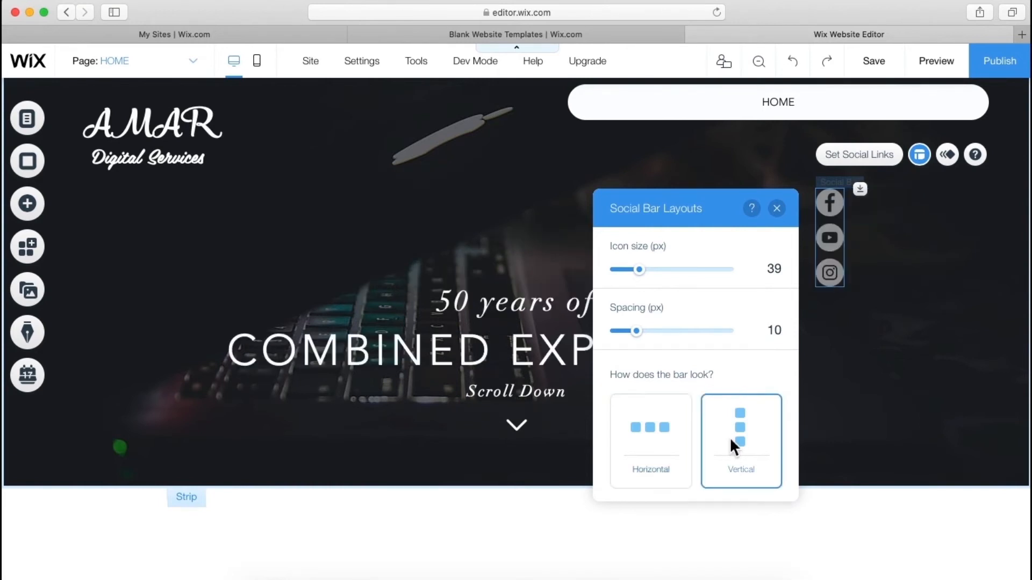
click(872, 359)
drag(829, 226, 995, 415)
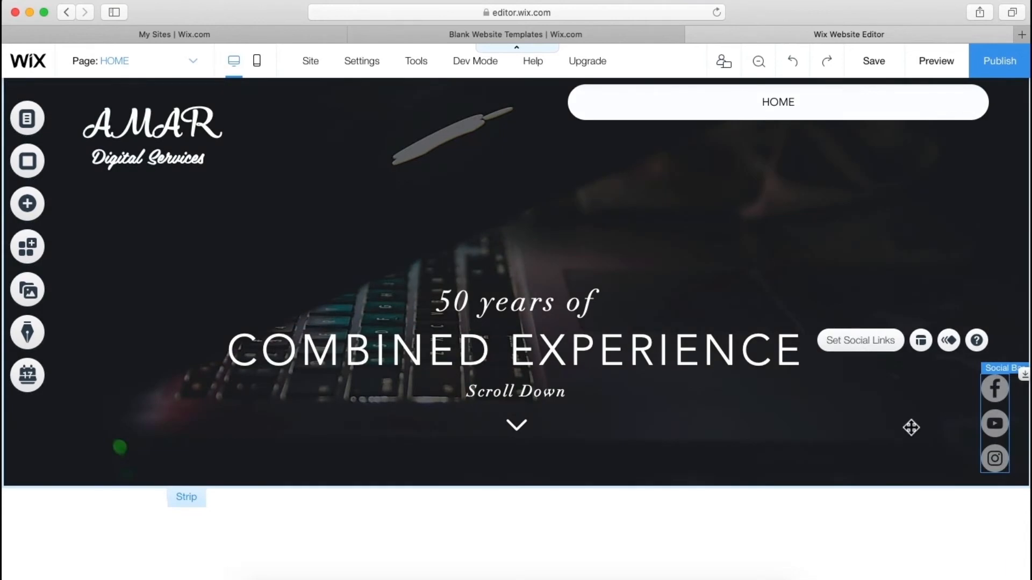
click(911, 427)
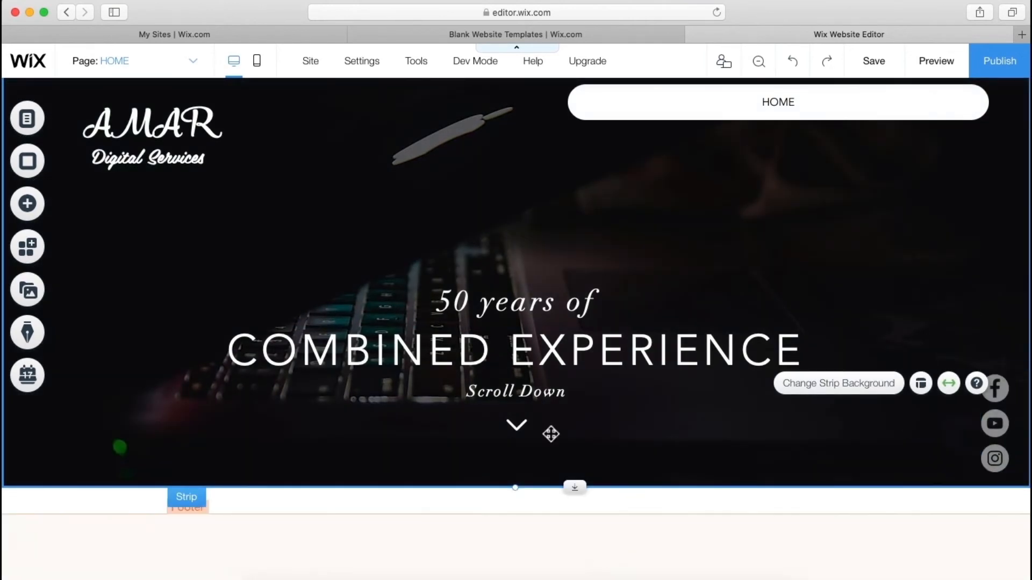
drag(516, 488, 518, 502)
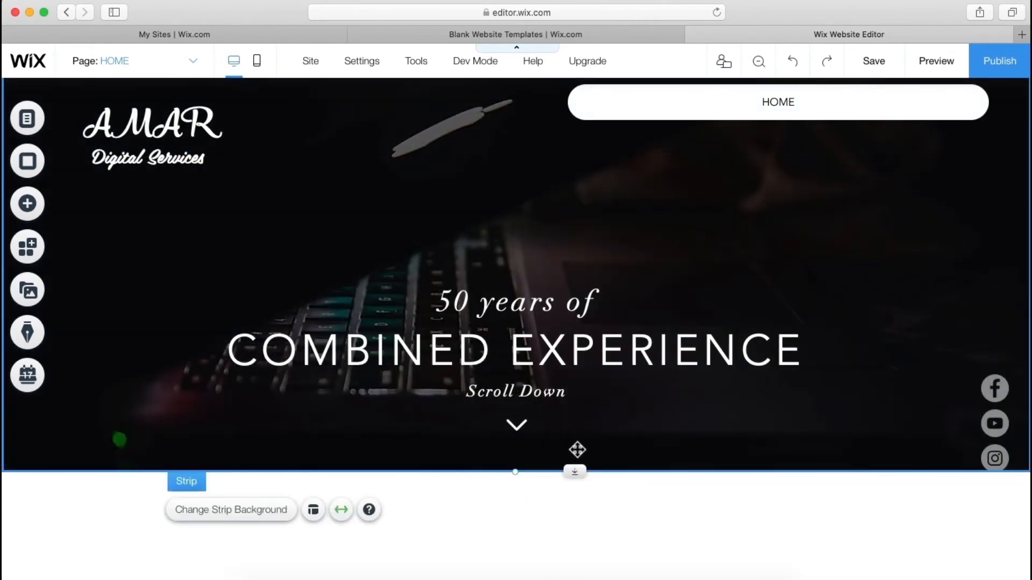
- Move the '50 years of' heading line higher on the strip
click(515, 315)
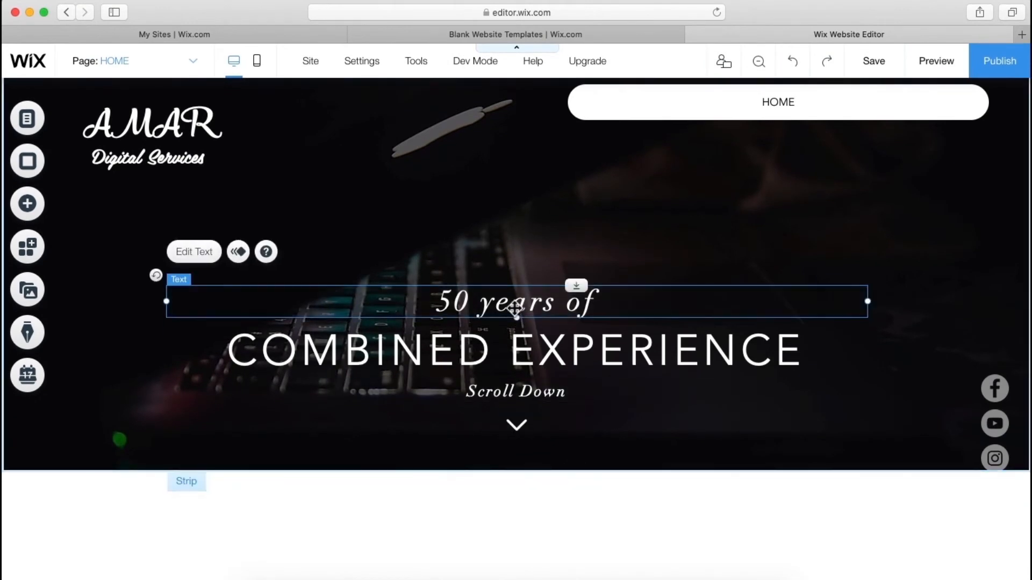
drag(515, 318, 511, 245)
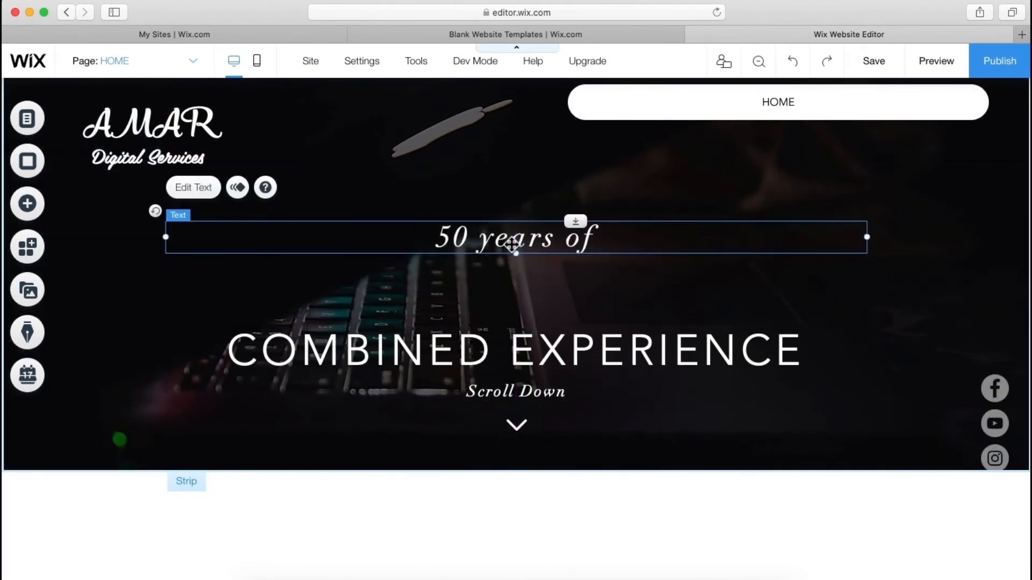
click(495, 350)
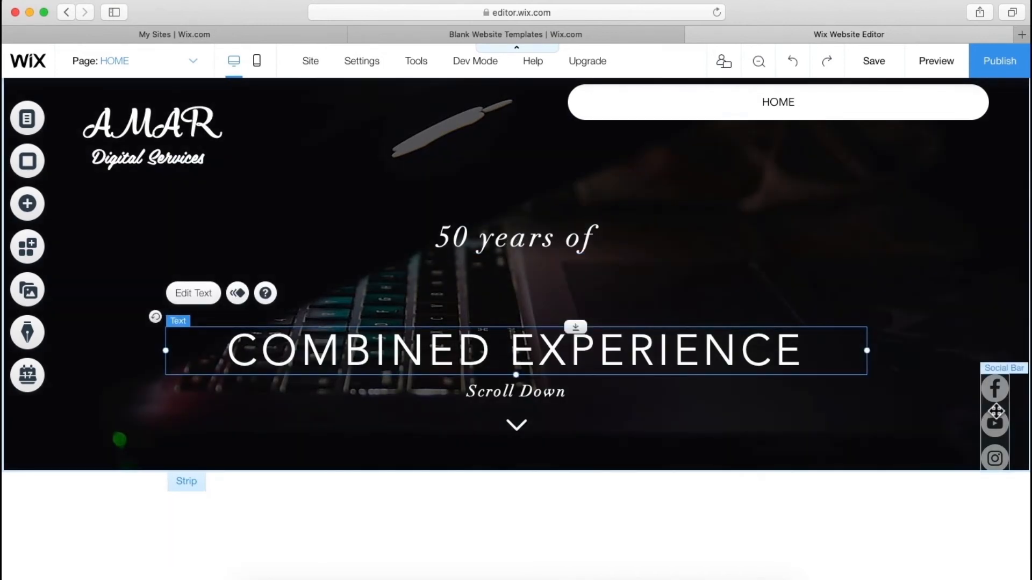
- Nudge the social bar inside the gridlines and raise COMBINED EXPERIENCE beneath the first line
click(995, 423)
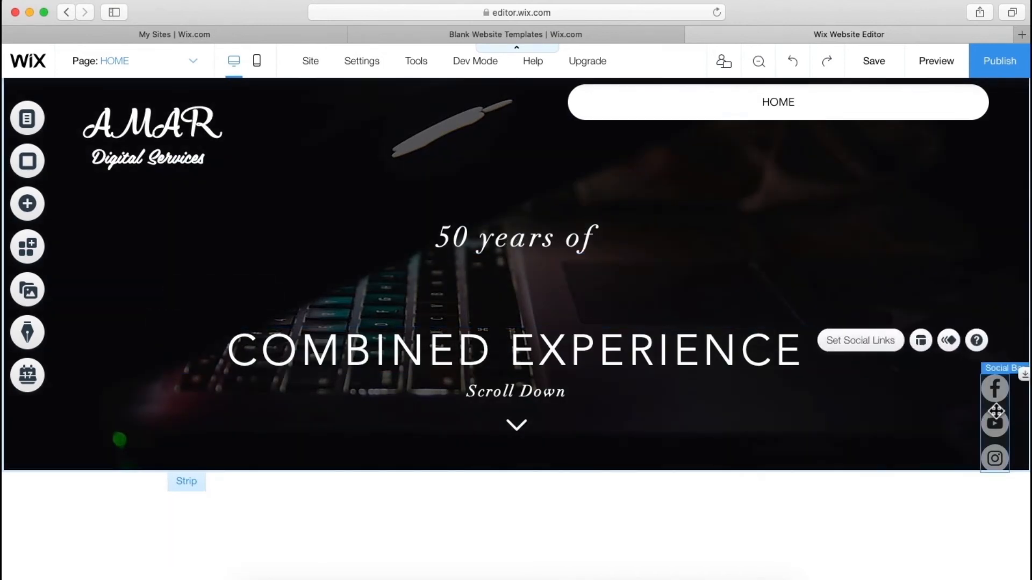
drag(998, 425, 999, 412)
drag(1000, 404, 997, 404)
click(440, 363)
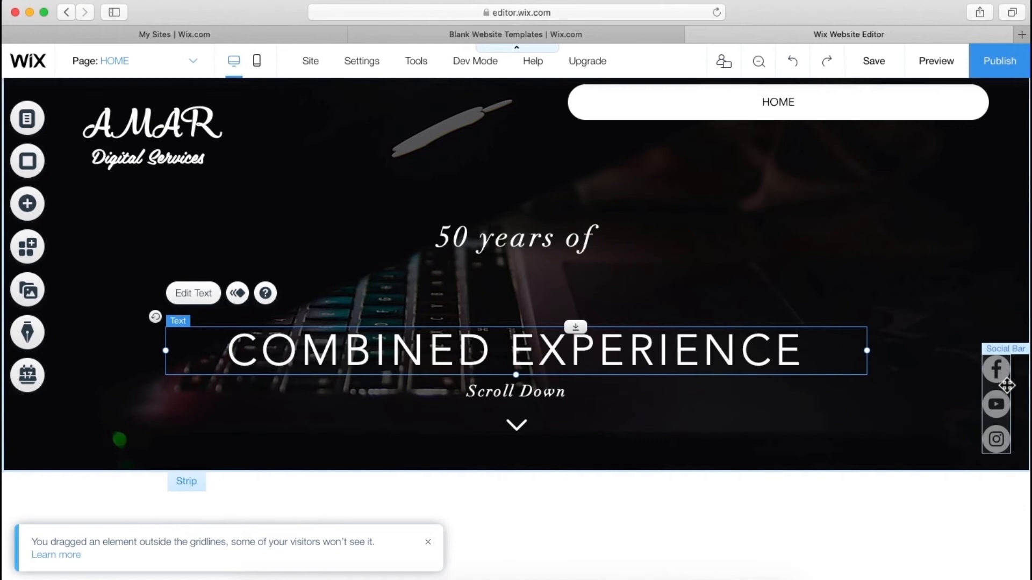
drag(1000, 379, 962, 386)
click(876, 402)
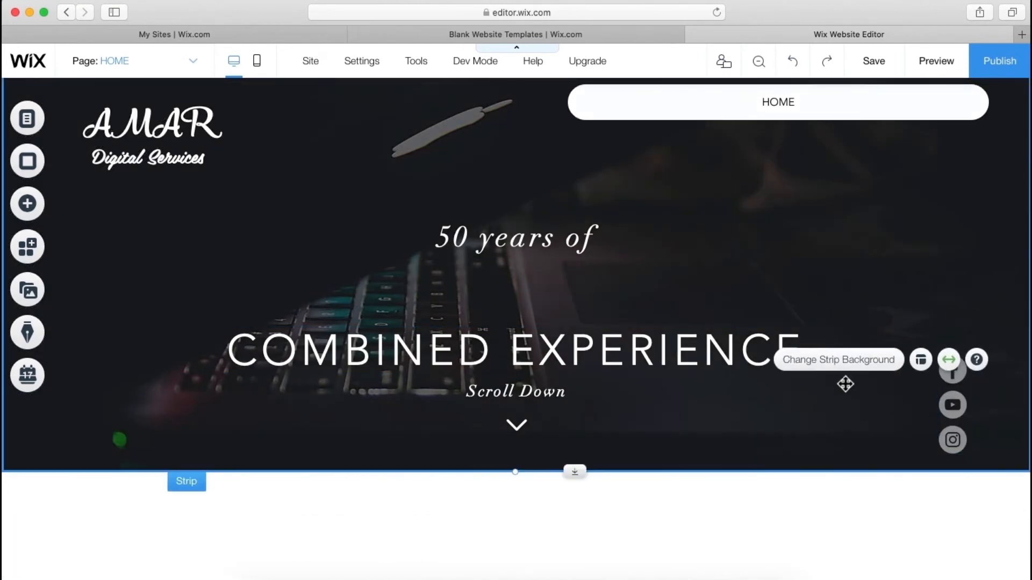
drag(952, 413, 963, 408)
click(801, 409)
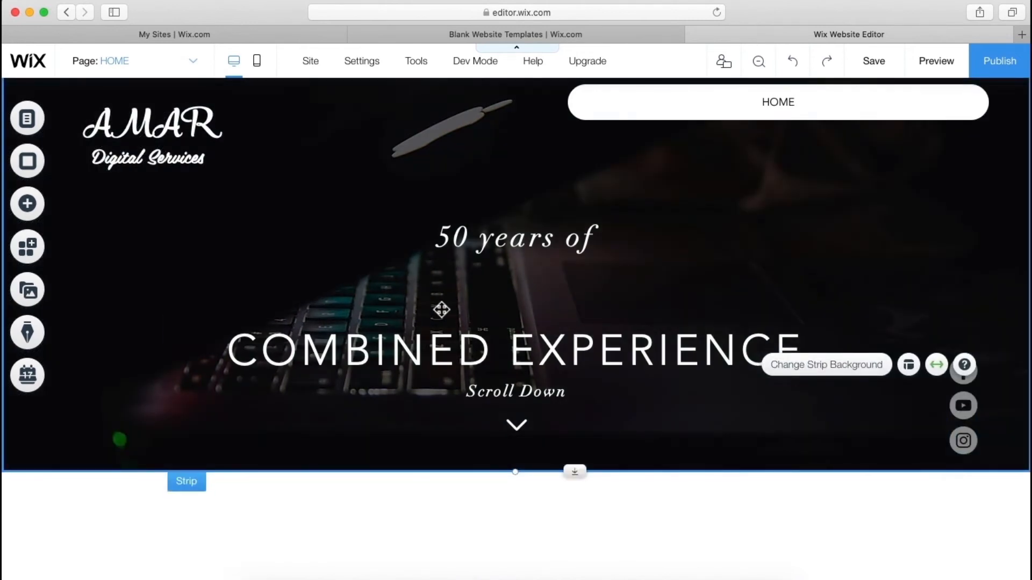
drag(442, 350, 445, 279)
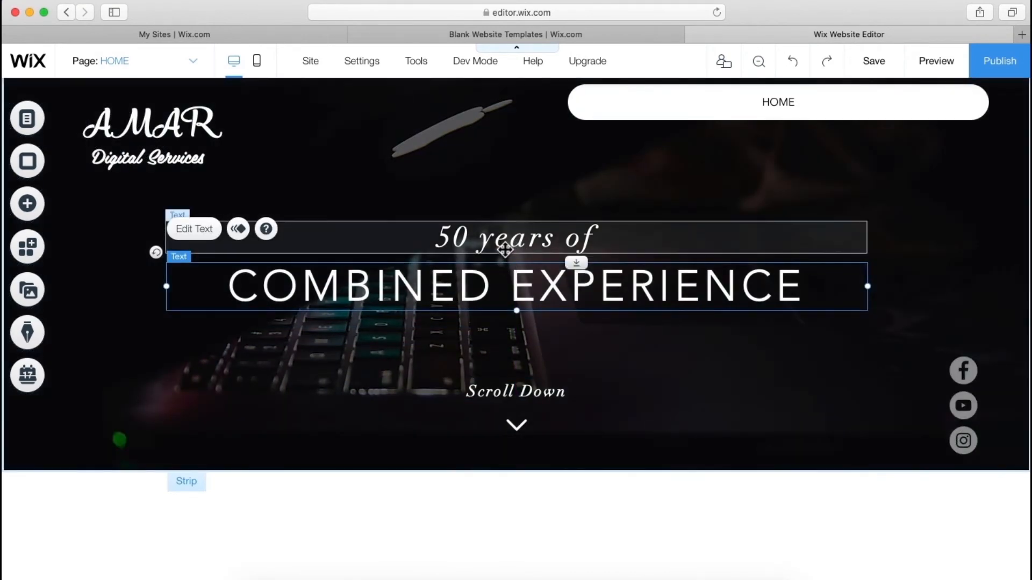
- Change the first line to 'One Place for' and start the headline 'YOUR ALL MARKETI'
double_click(505, 249)
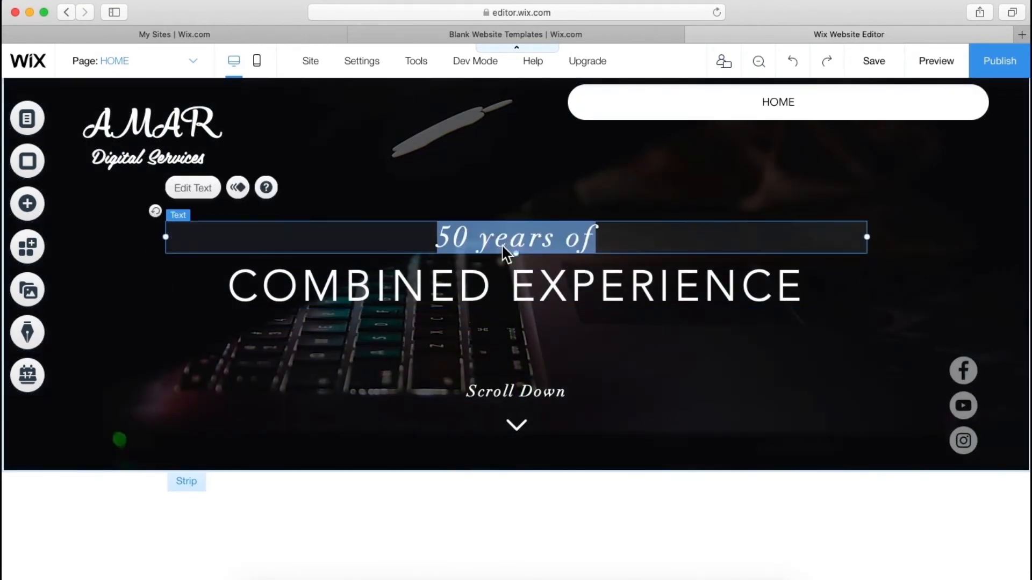
text(One Place for)
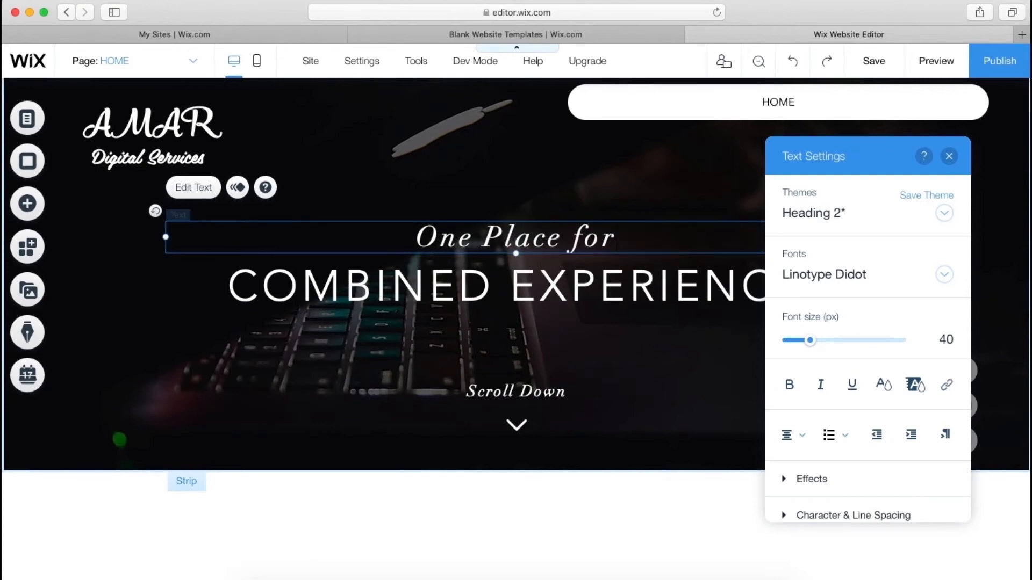
double_click(448, 293)
text(Your al)
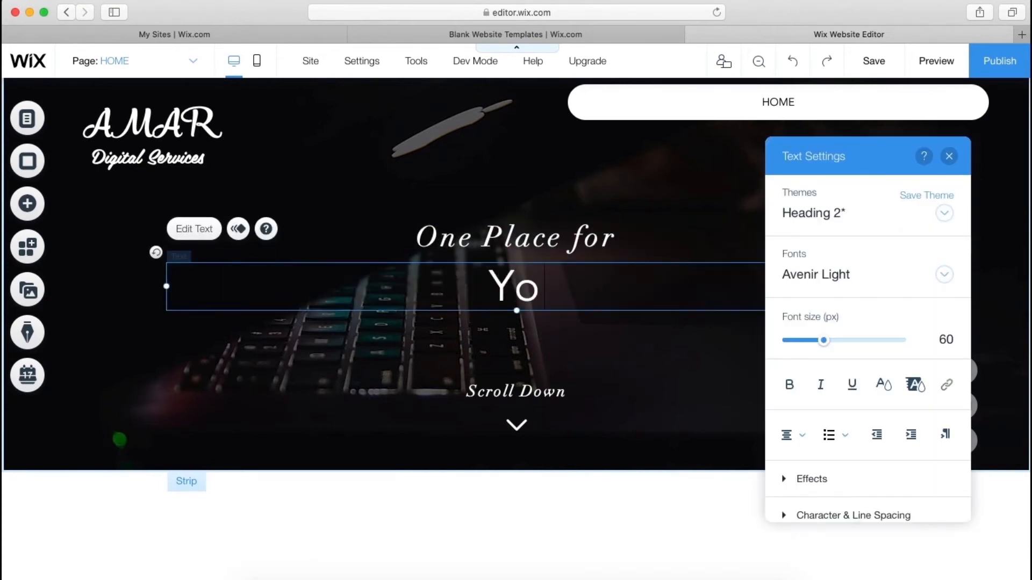
key(BackSpace)
key(BackSpace)
key(BackSpace)
key(BackSpace)
key(BackSpace)
key(BackSpace)
text(OUR ALL MARKETI)
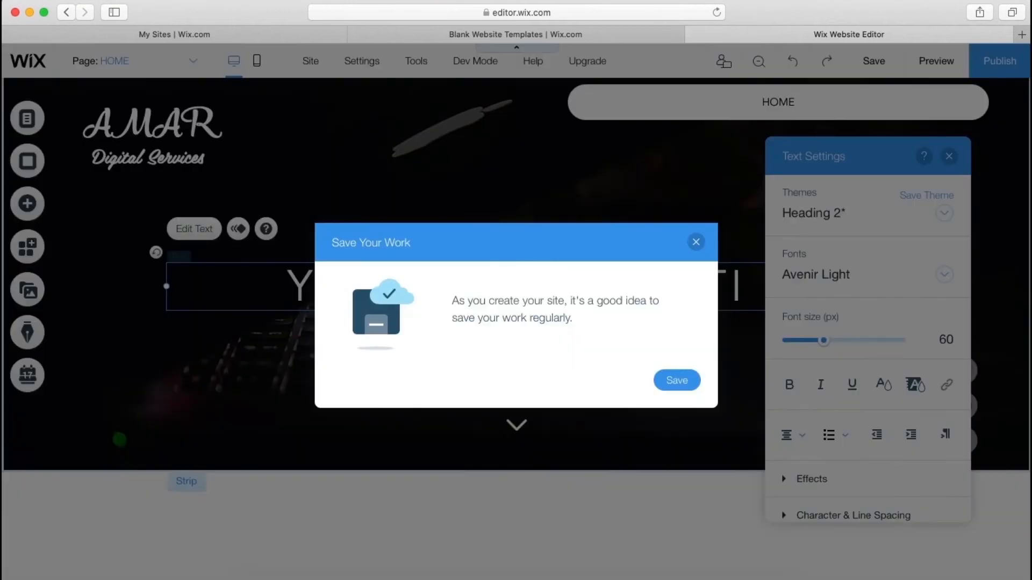
- Finish the headline so it reads 'YOUR ALL MARKETING NEED'
click(695, 240)
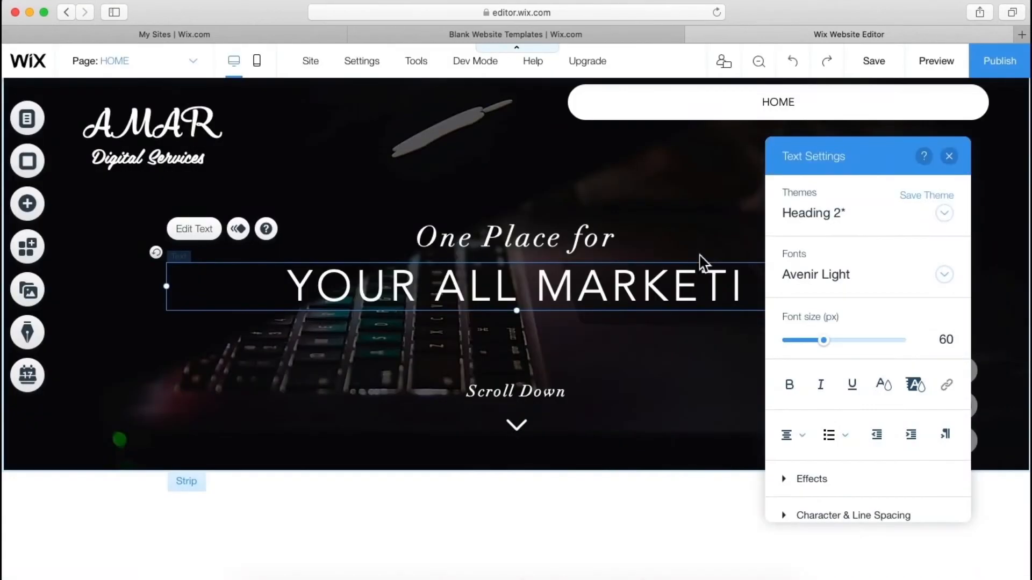
click(954, 156)
double_click(754, 292)
click(754, 291)
text(NG NEED)
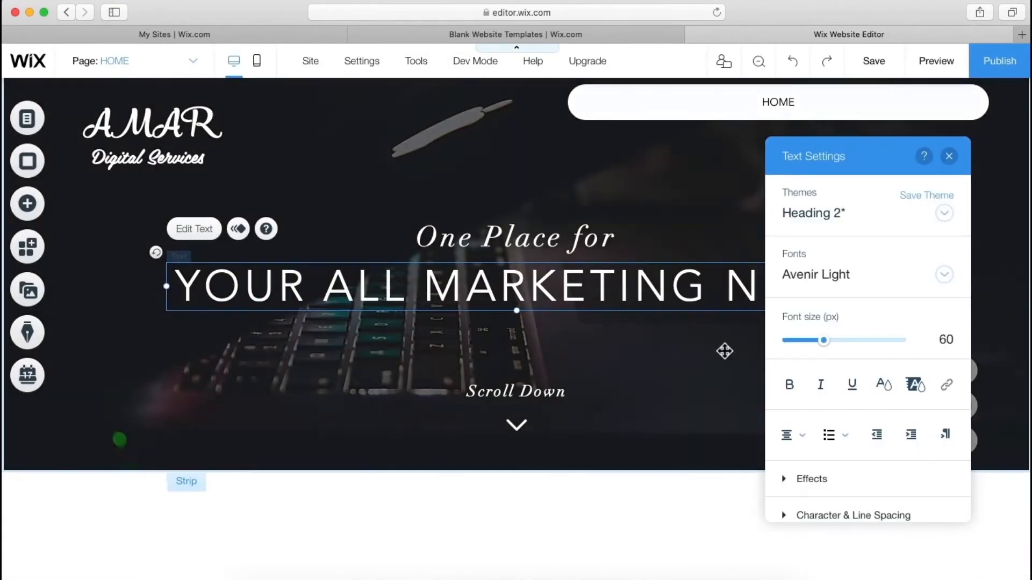
click(694, 368)
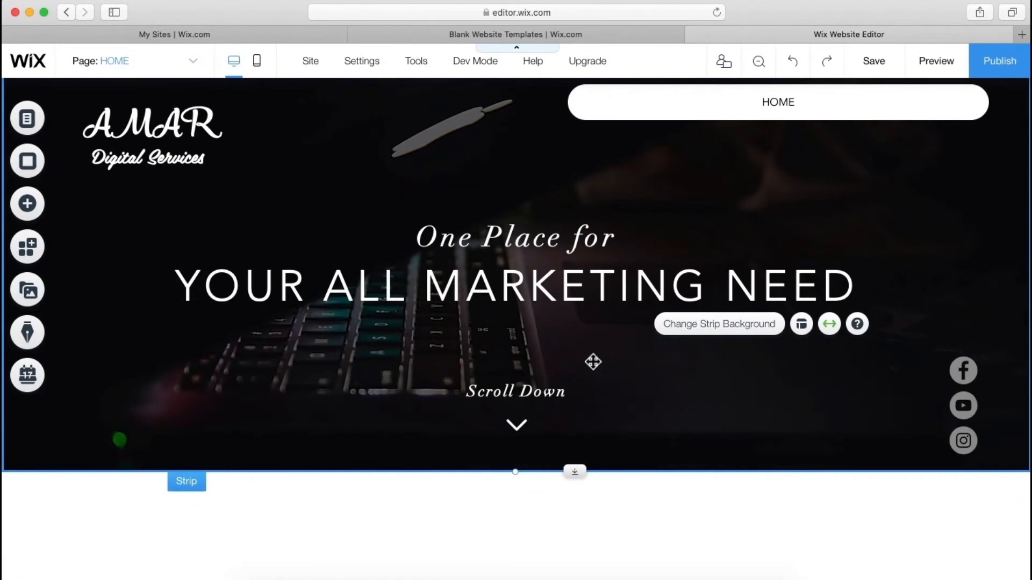
- Drag the cream pill SALE button from Add > Button onto the strip beneath the headline
click(31, 212)
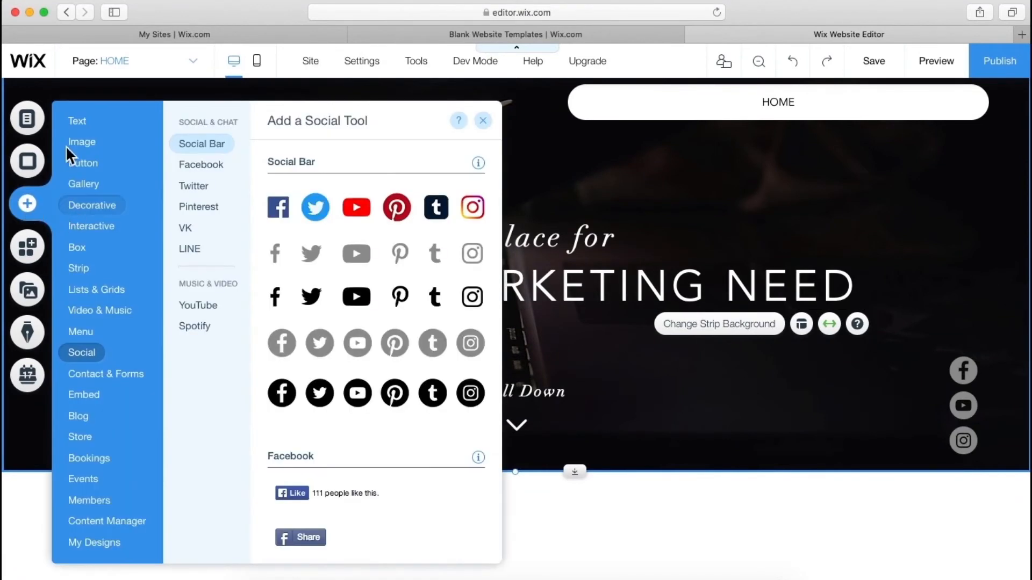
mouse_move(88, 166)
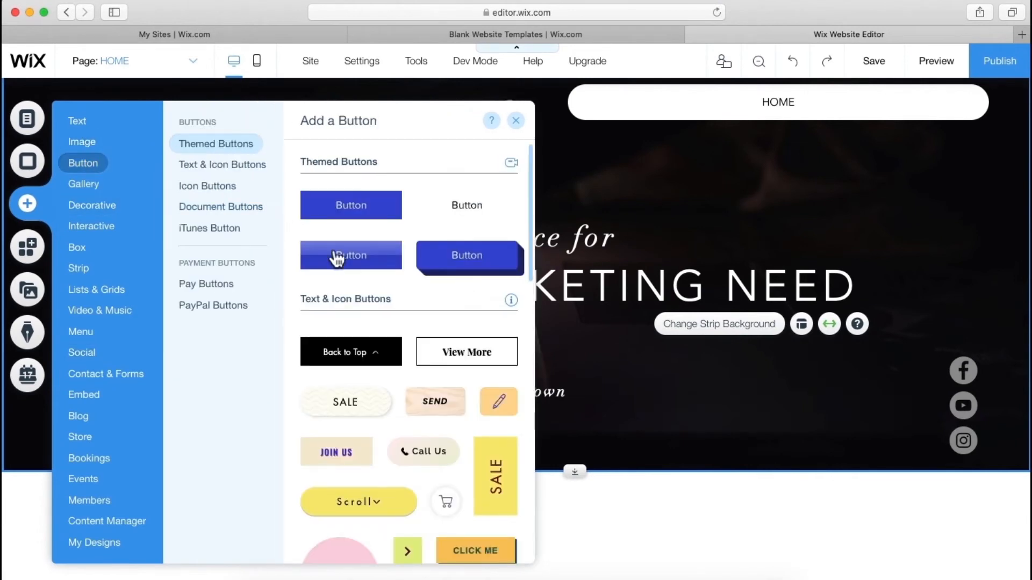
scroll(414, 325, down, 2)
scroll(414, 327, down, 5)
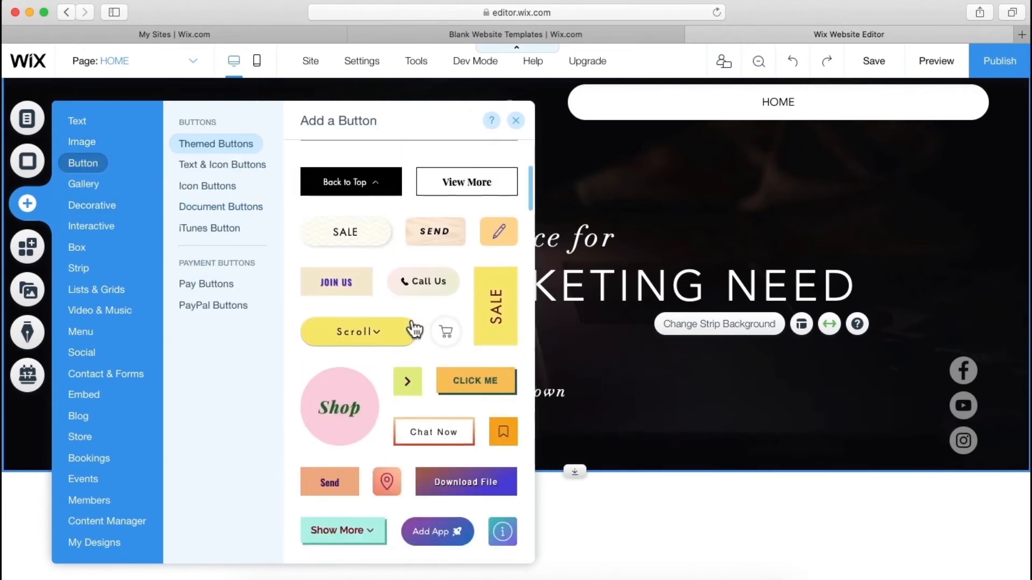
scroll(414, 326, up, 8)
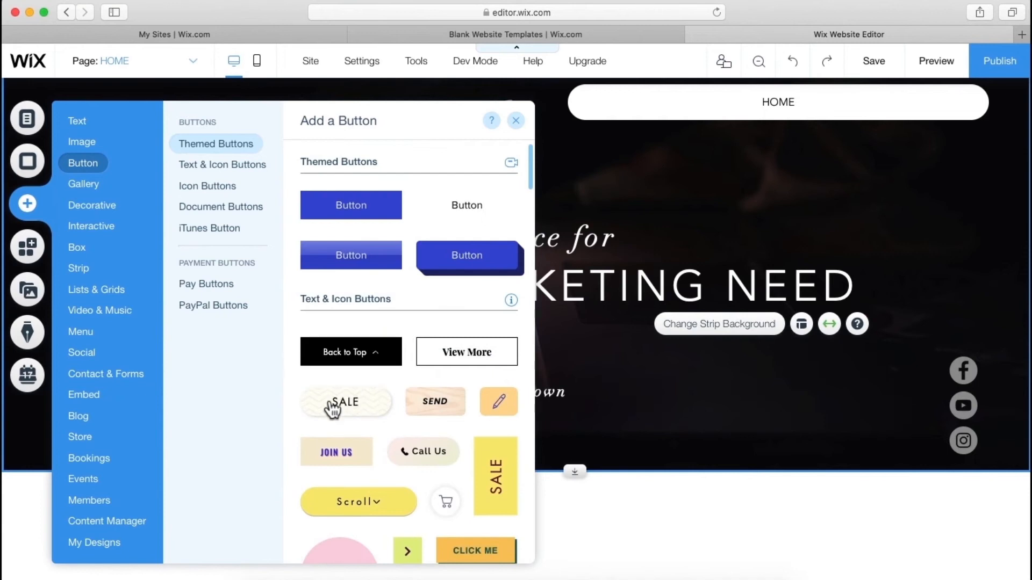
drag(333, 408, 516, 354)
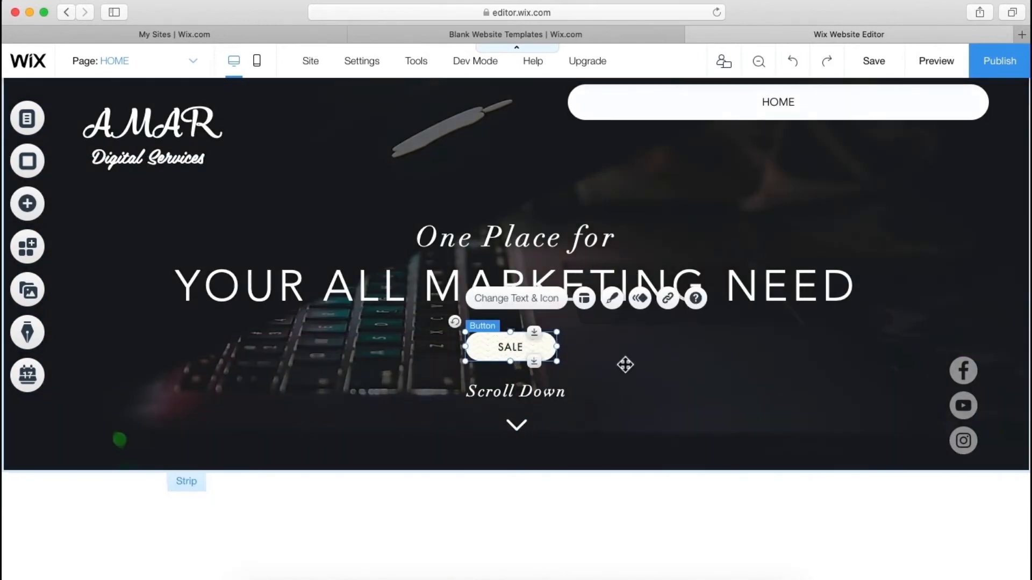
click(624, 360)
click(512, 352)
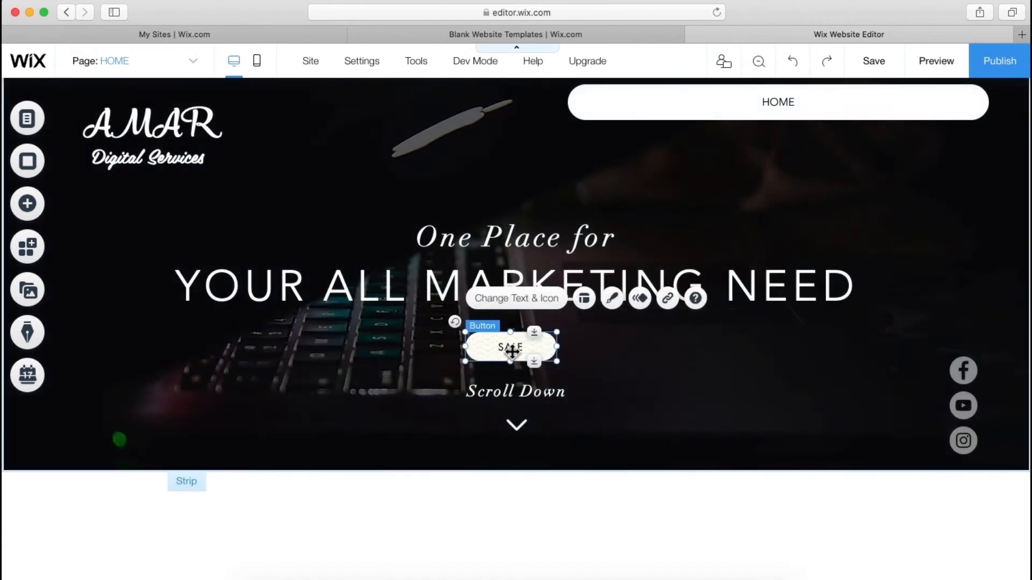
- Link the SALE button to a phone number using the Phone Number option
click(673, 309)
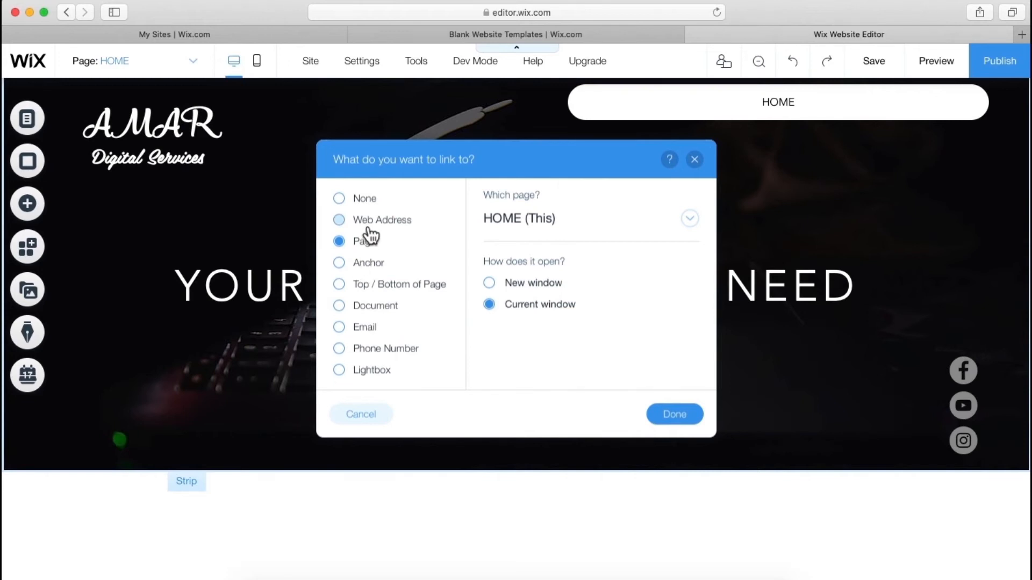
click(347, 357)
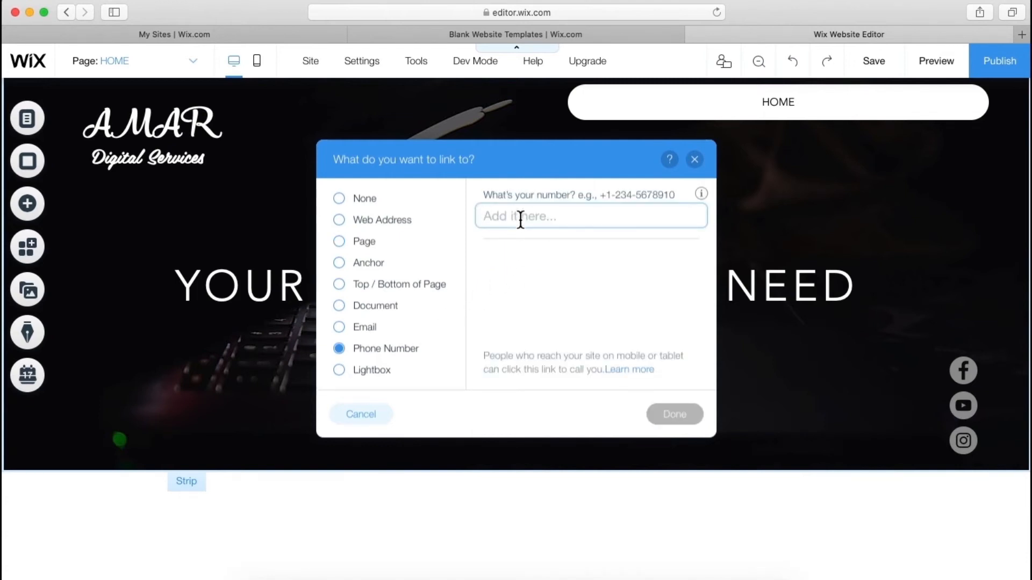
text(+0-123456789)
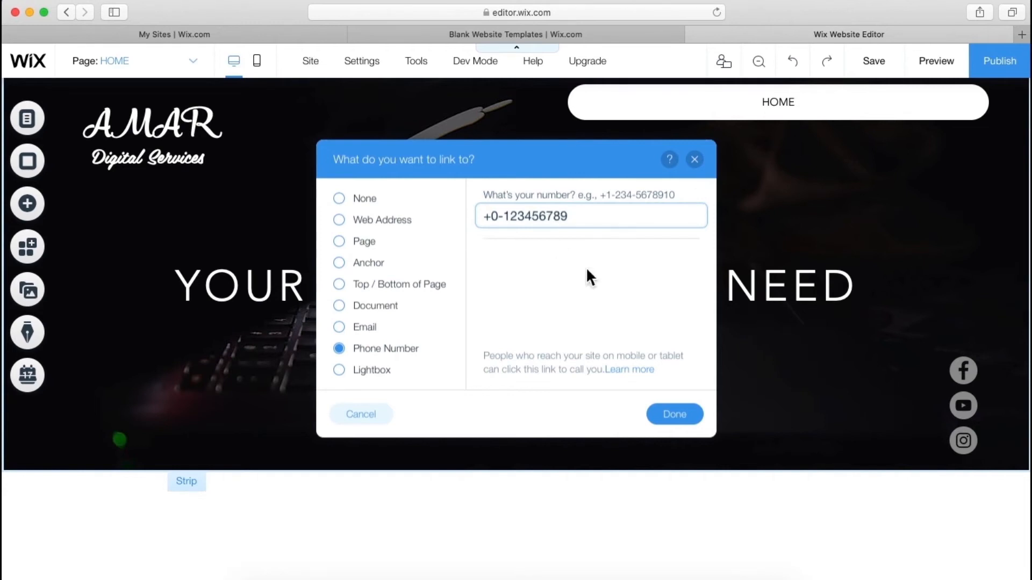
click(680, 415)
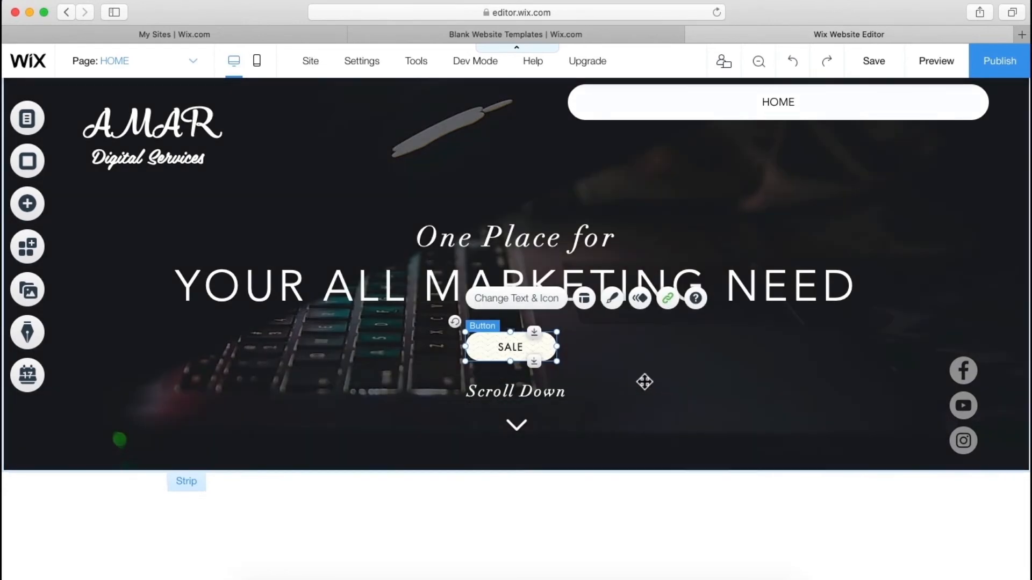
- Relabel the button 'Call Us Now' in Button Settings
click(645, 380)
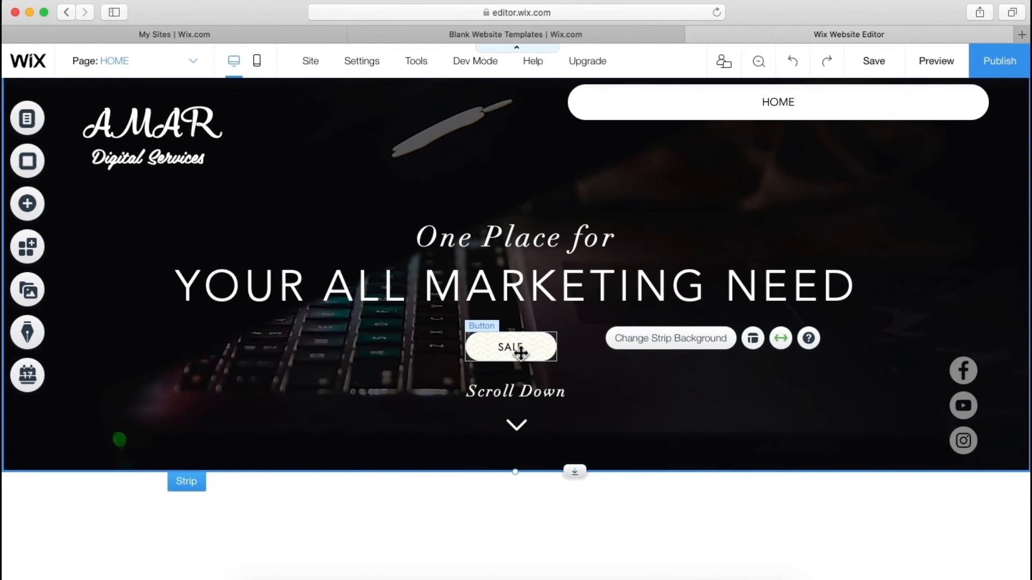
double_click(521, 349)
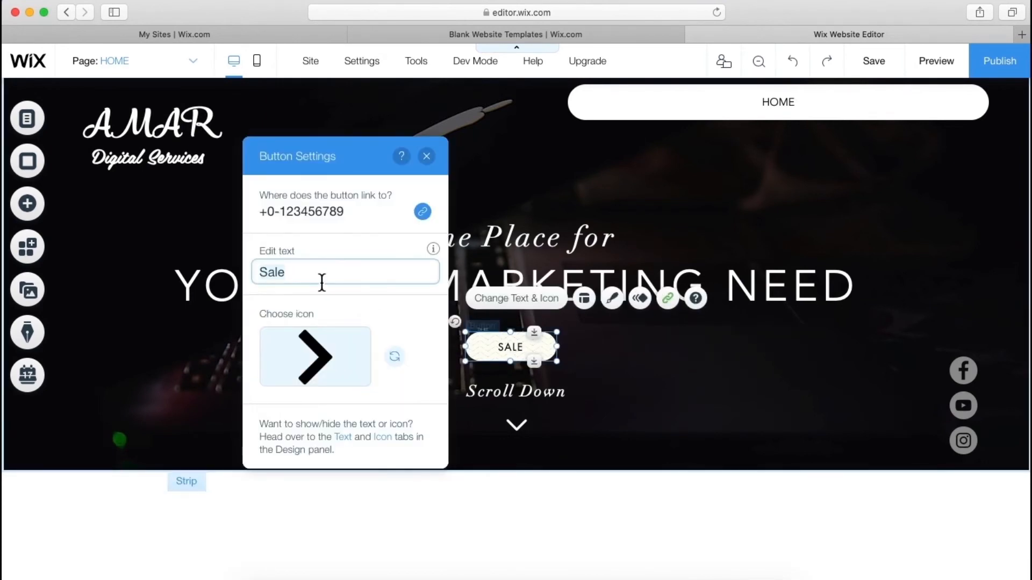
text(Call U)
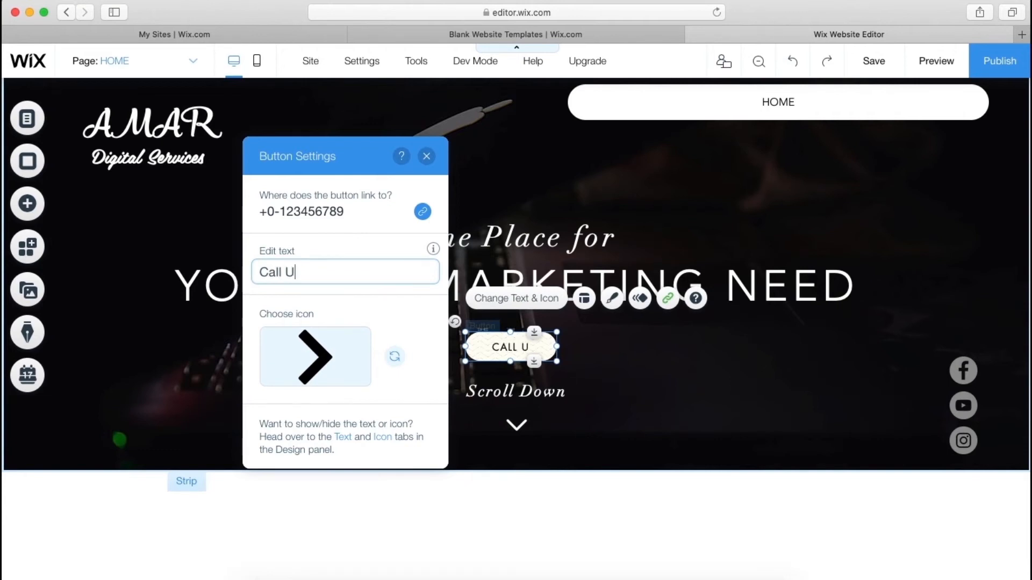
text(s Now)
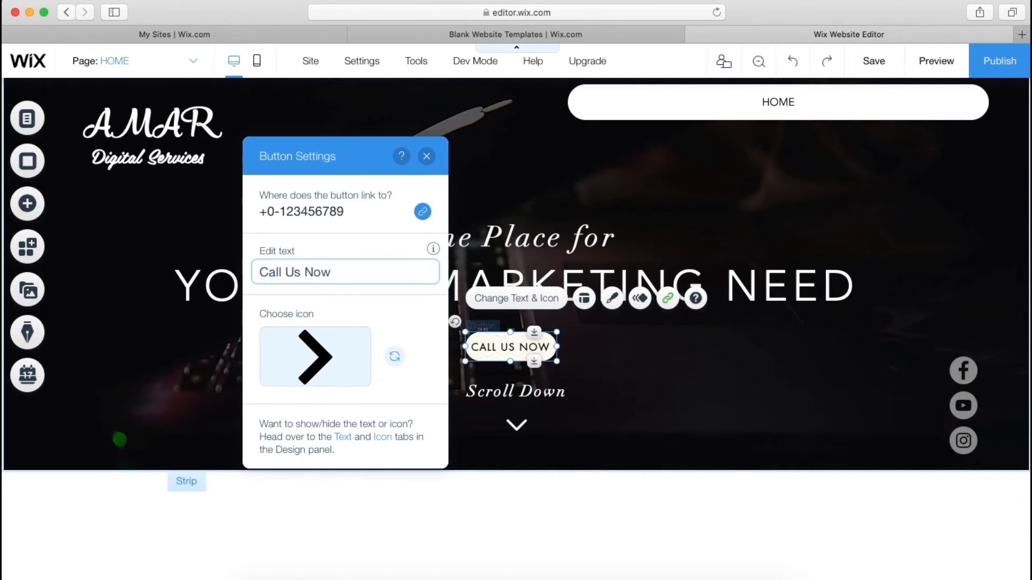
click(427, 156)
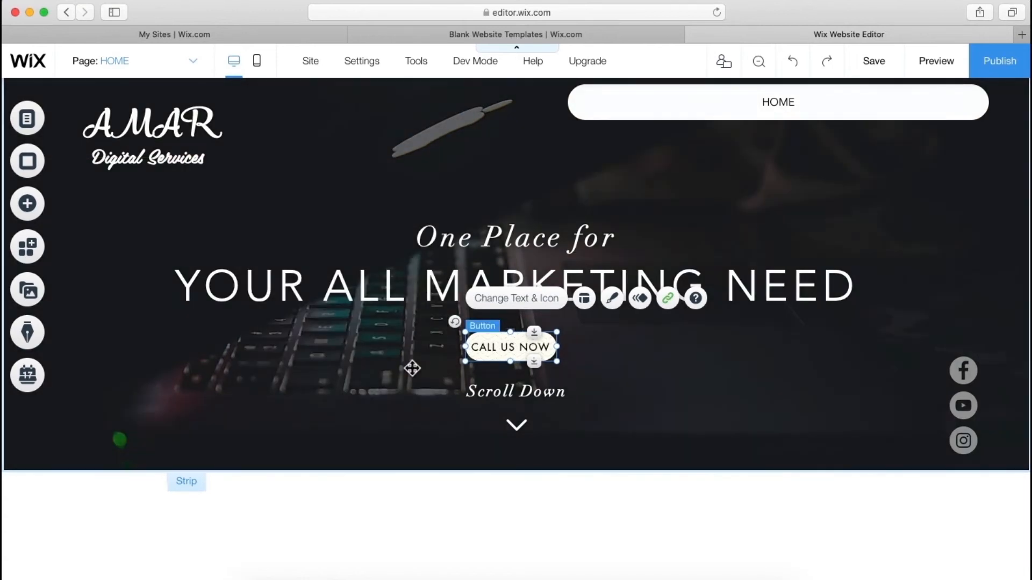
click(412, 368)
click(516, 355)
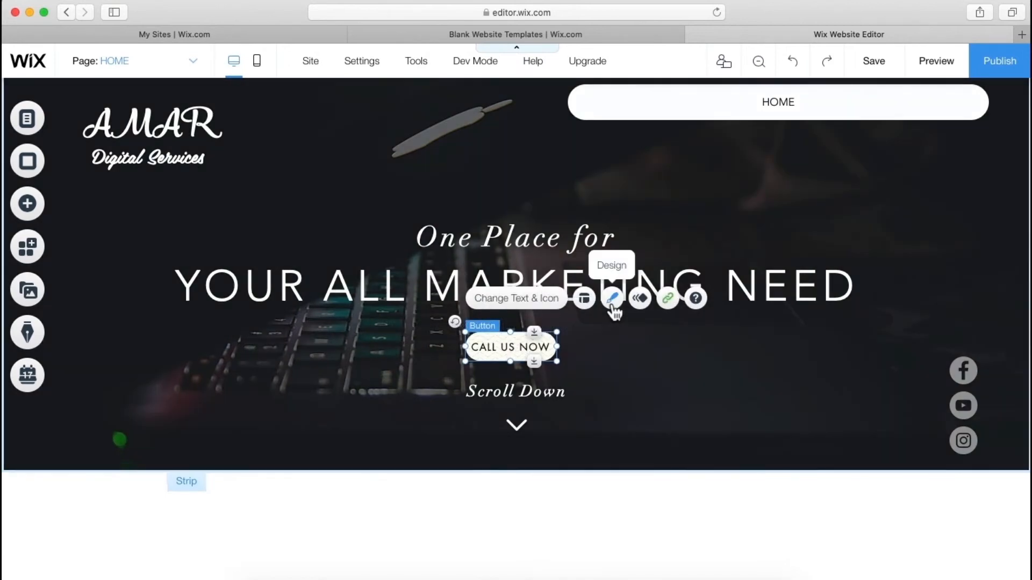
- Customize the button design, setting the first fill layer to 35% and bottom layer to 0% opacity
click(613, 301)
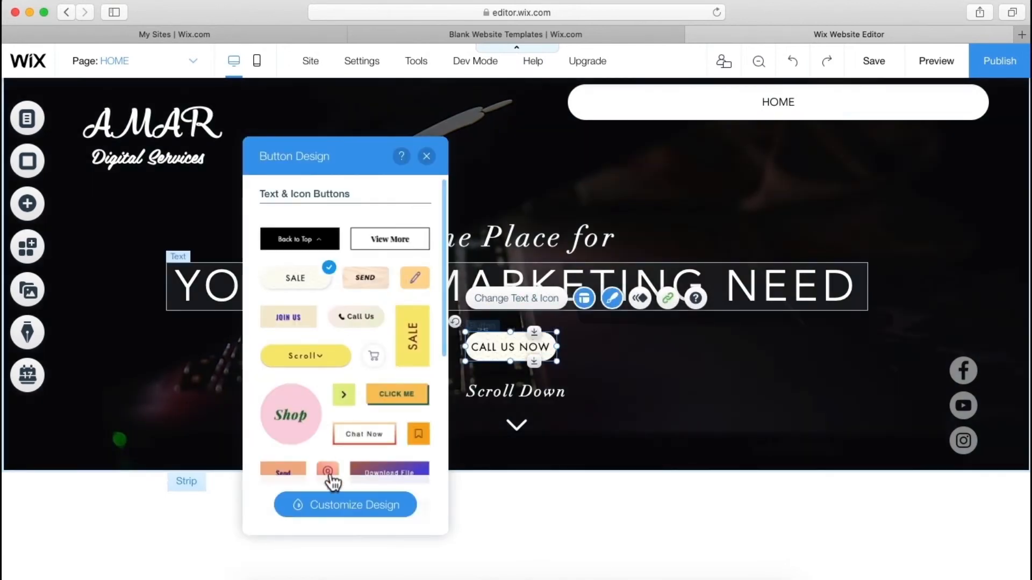
click(340, 508)
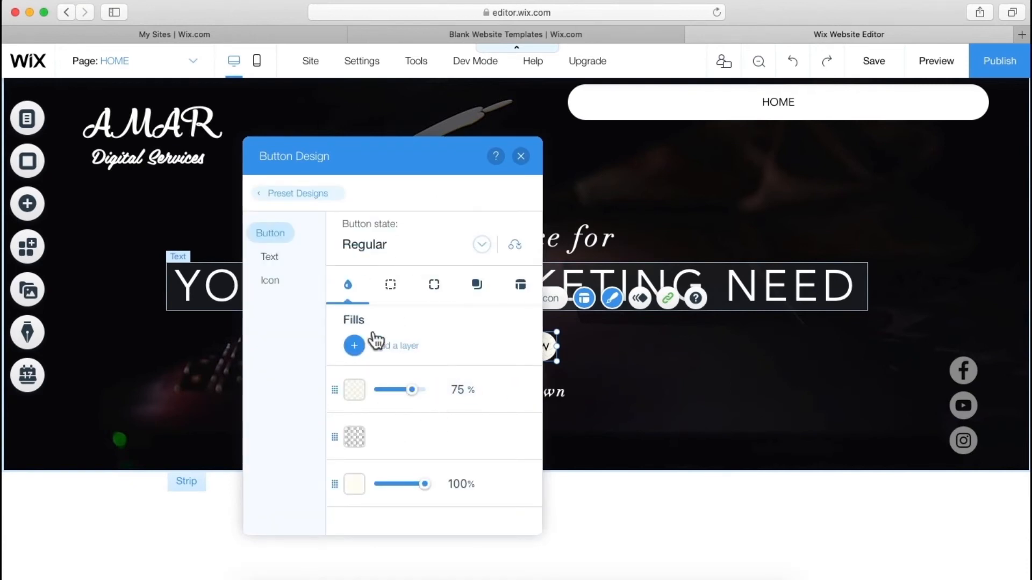
click(291, 261)
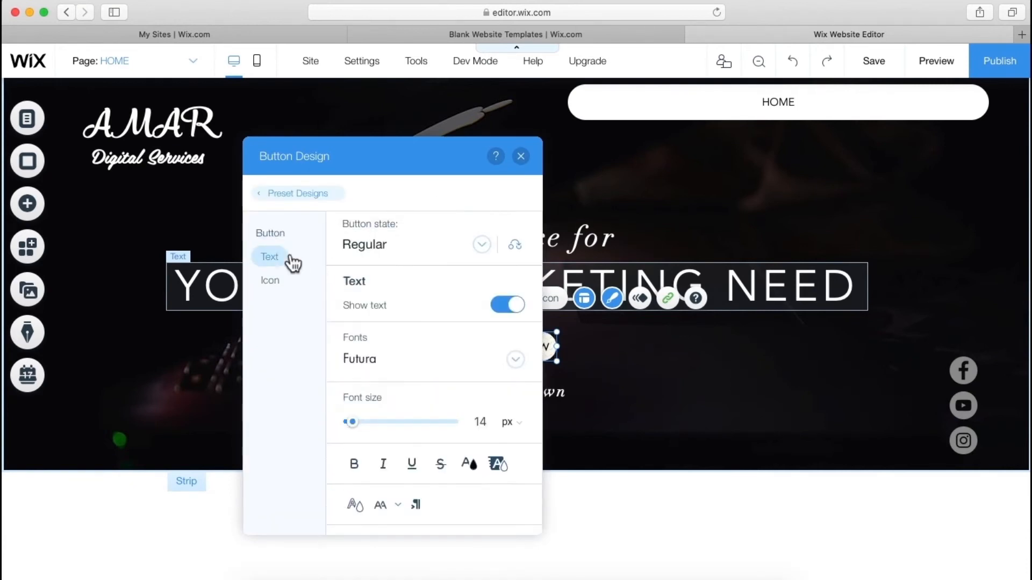
click(286, 282)
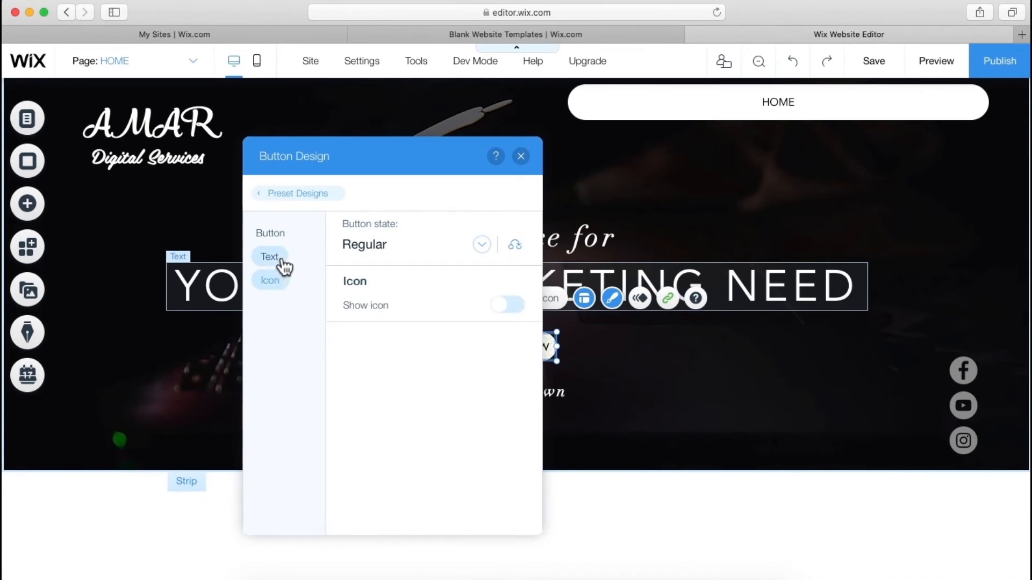
click(282, 262)
click(274, 242)
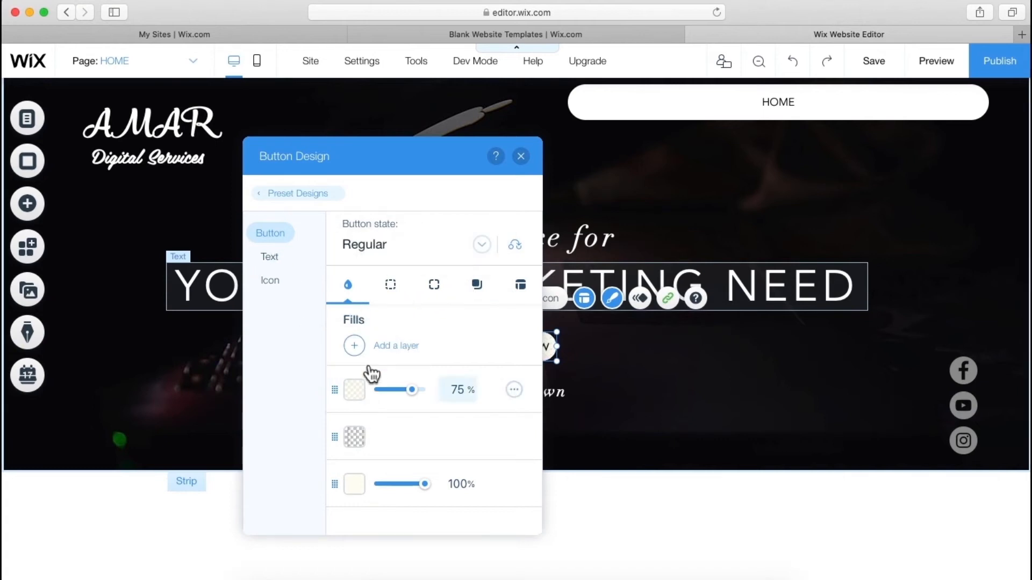
click(400, 288)
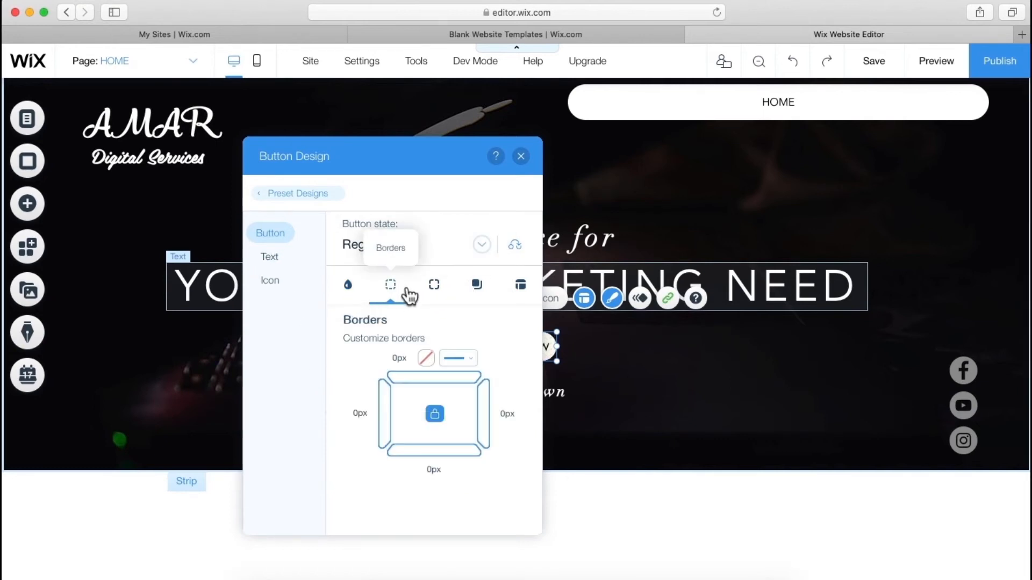
click(349, 285)
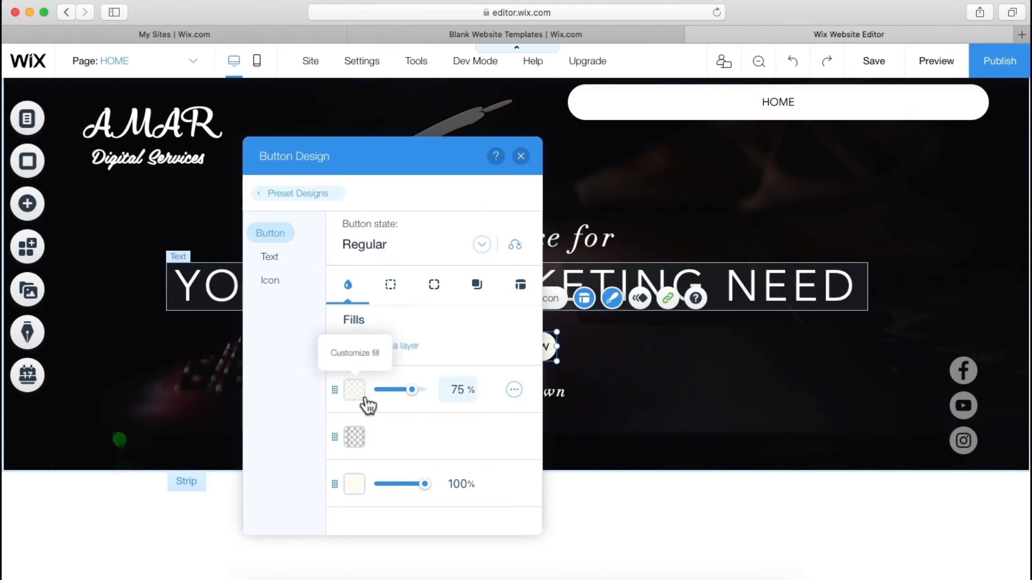
drag(412, 390, 391, 390)
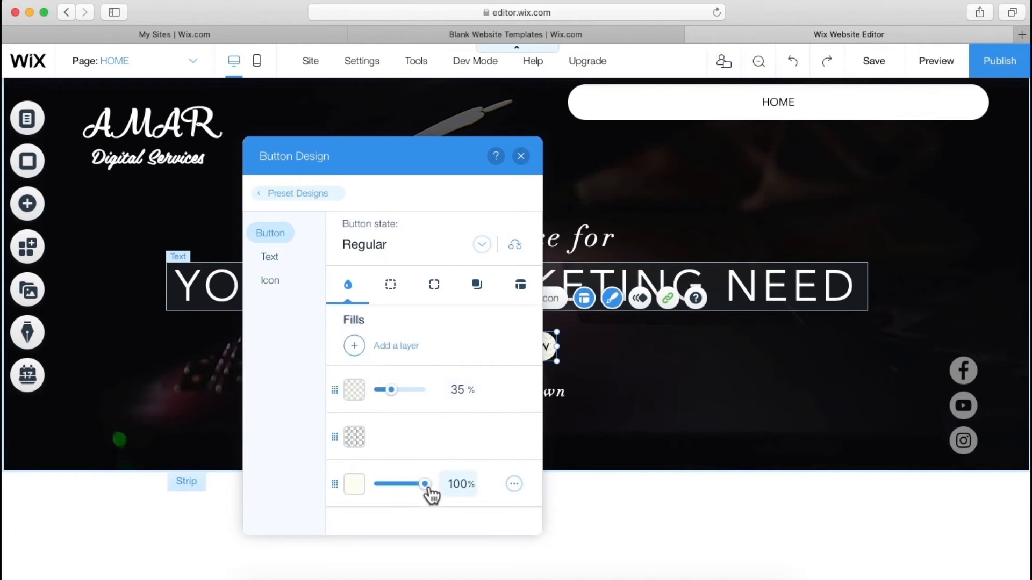
drag(428, 490, 347, 458)
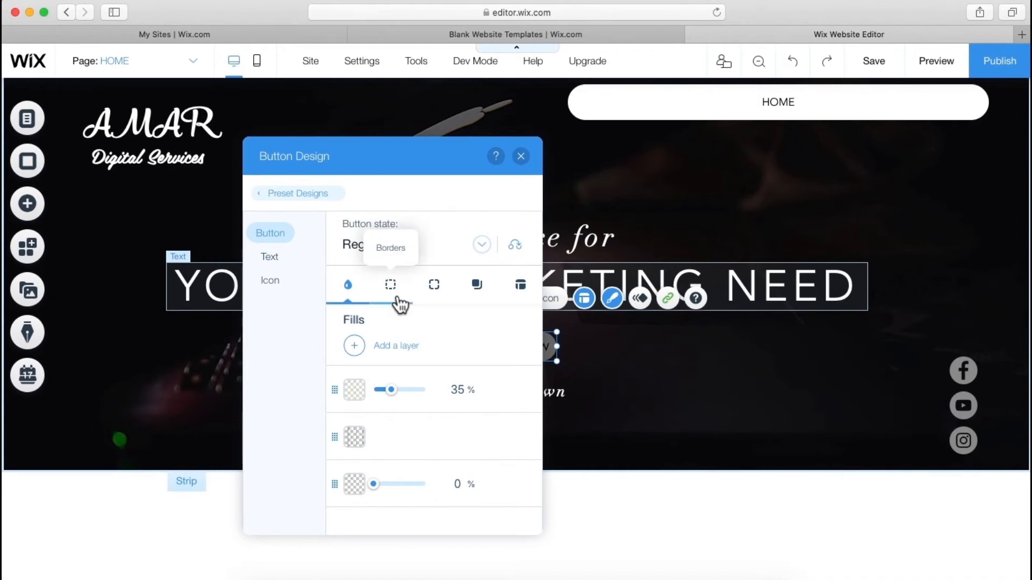
- Review the button's border, rounded corners, shadow and centred text-only layout settings
click(398, 299)
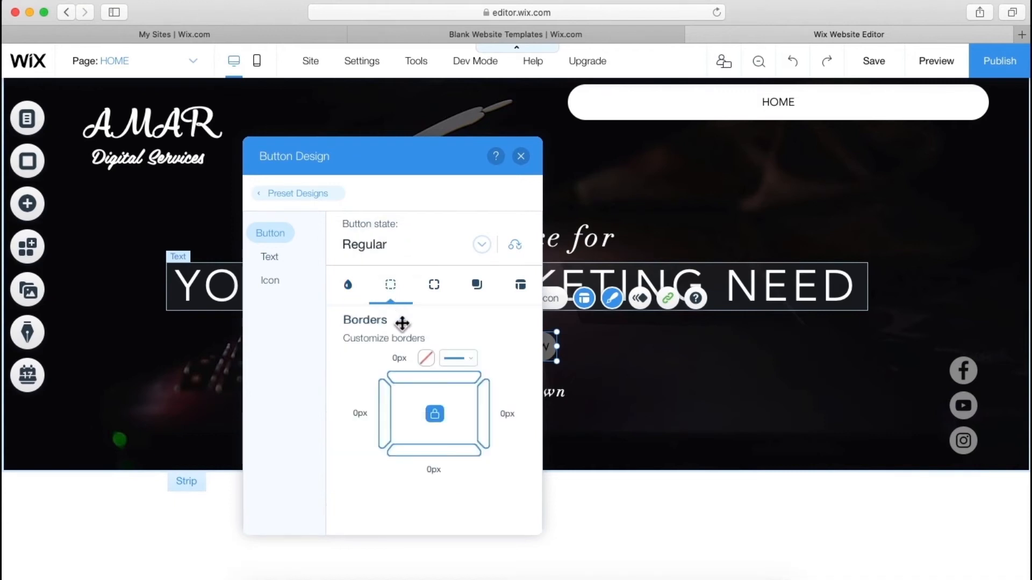
click(442, 304)
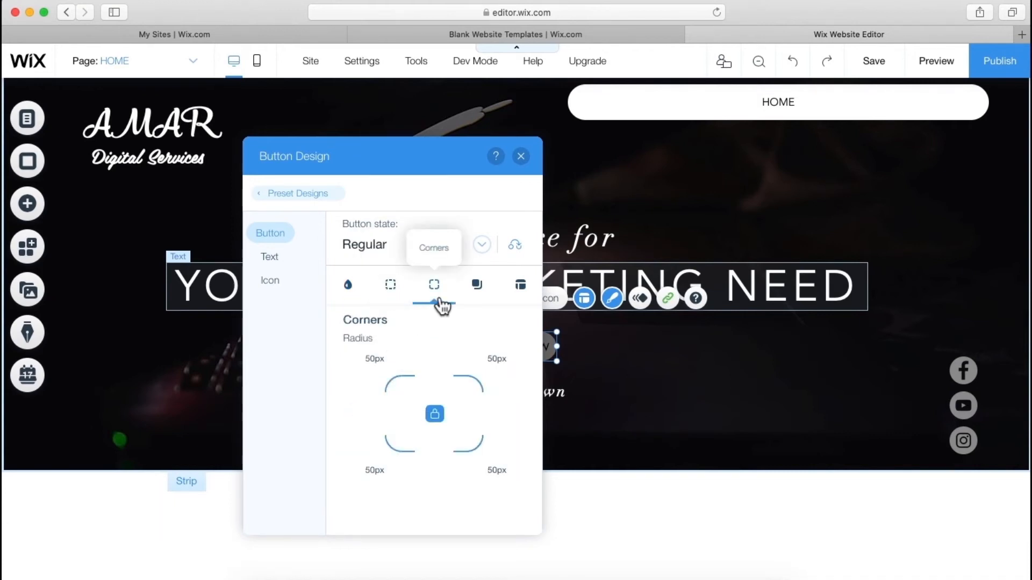
click(481, 309)
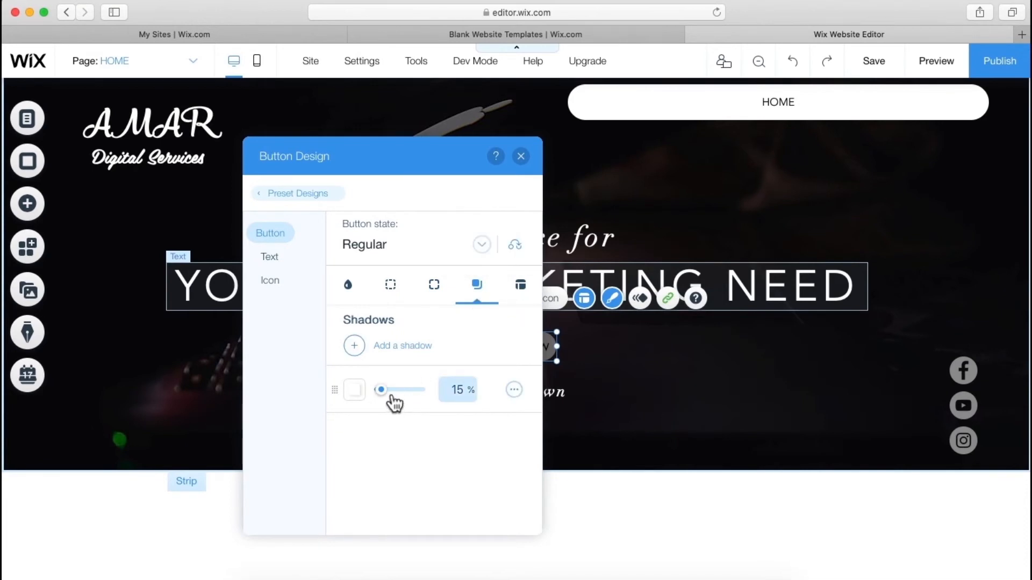
click(531, 287)
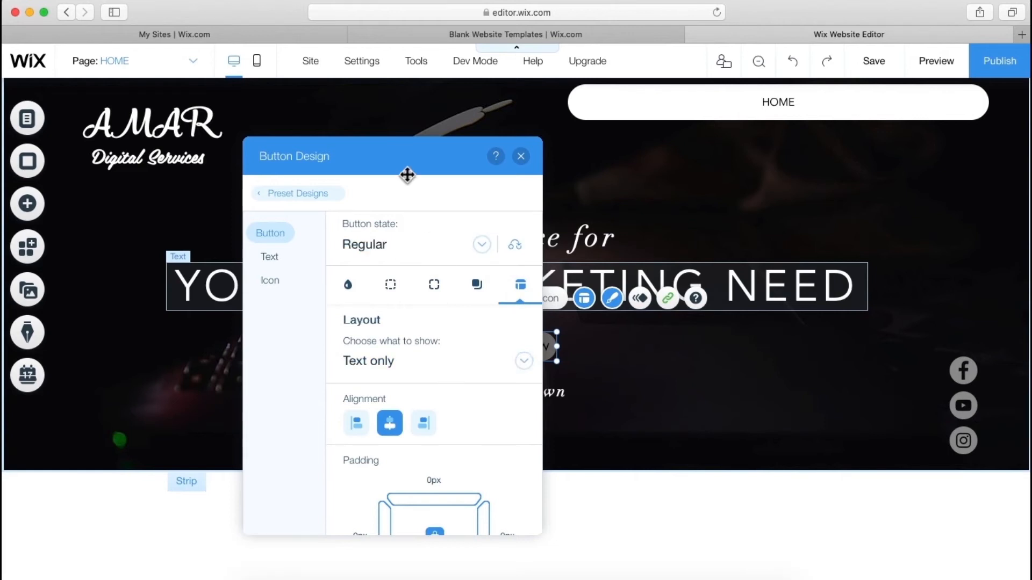
drag(406, 173, 238, 125)
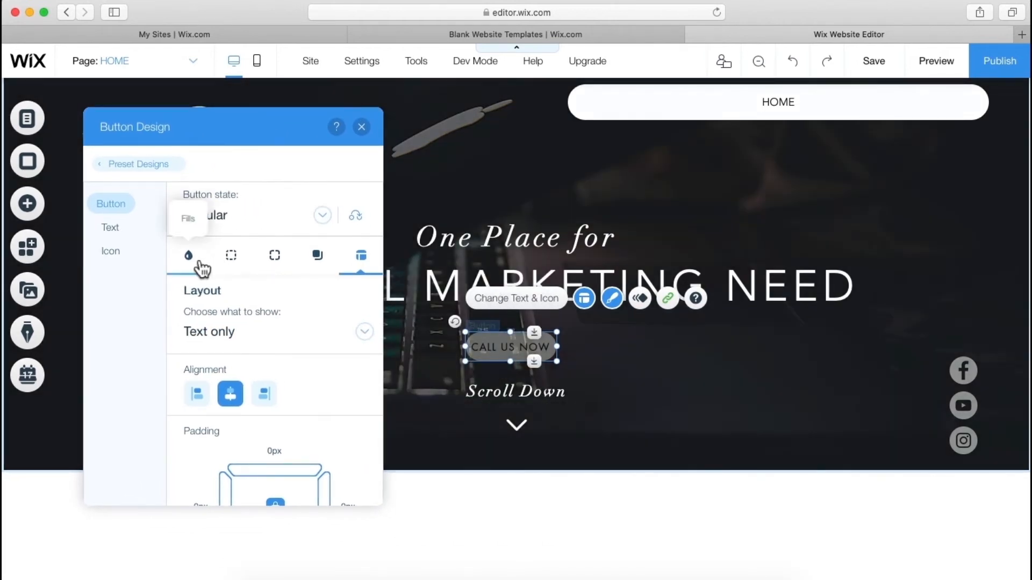
- Lower the button's background opacity and set its text colour to white
click(189, 258)
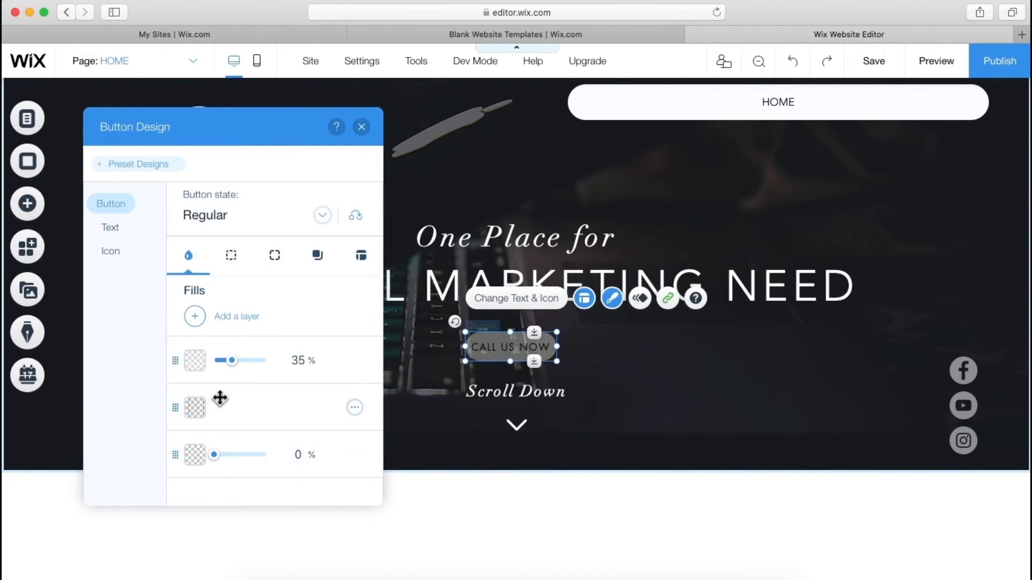
mouse_move(232, 360)
mouse_down()
mouse_move(203, 370)
mouse_move(216, 371)
mouse_up()
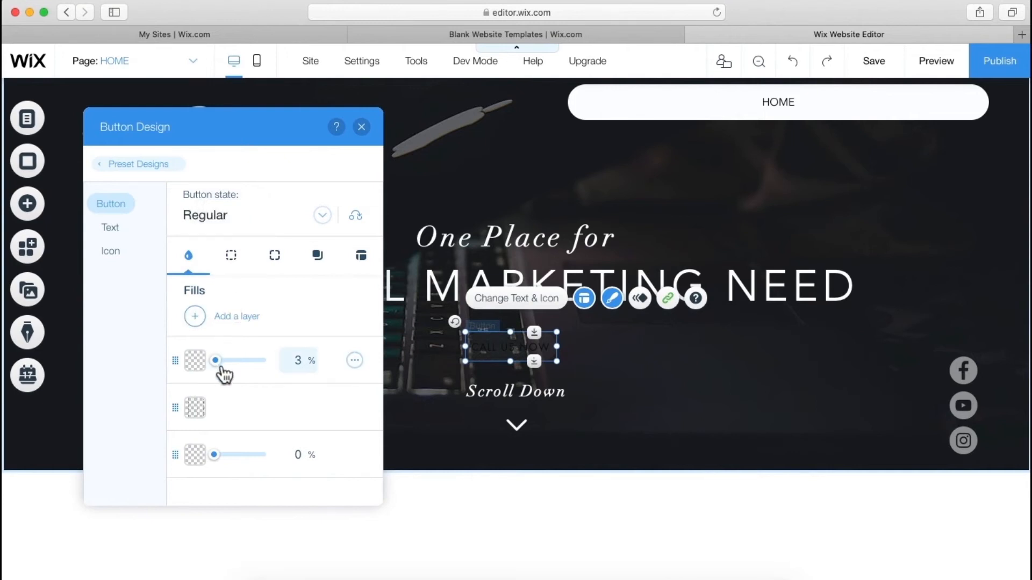
click(125, 234)
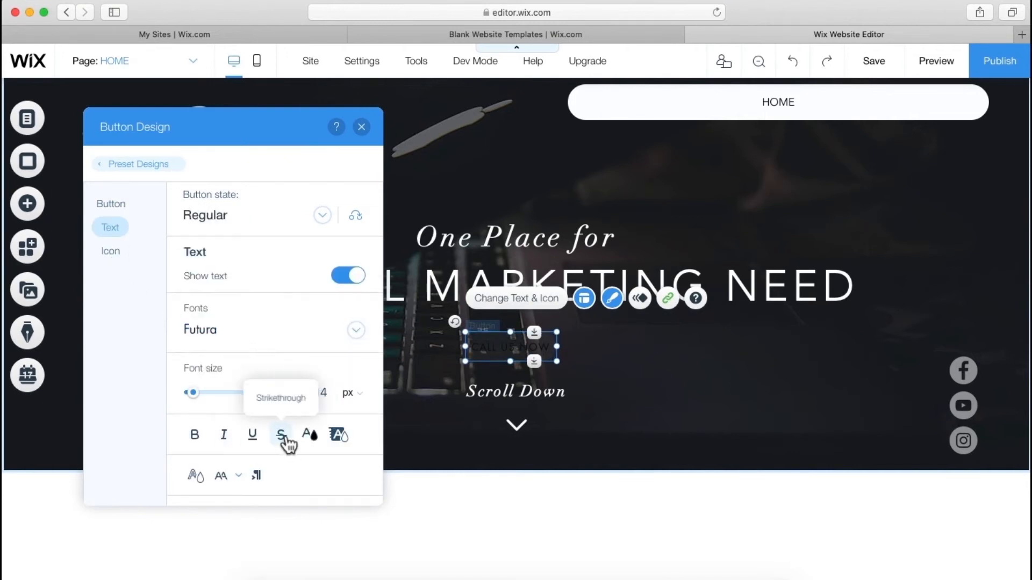
click(316, 436)
click(376, 359)
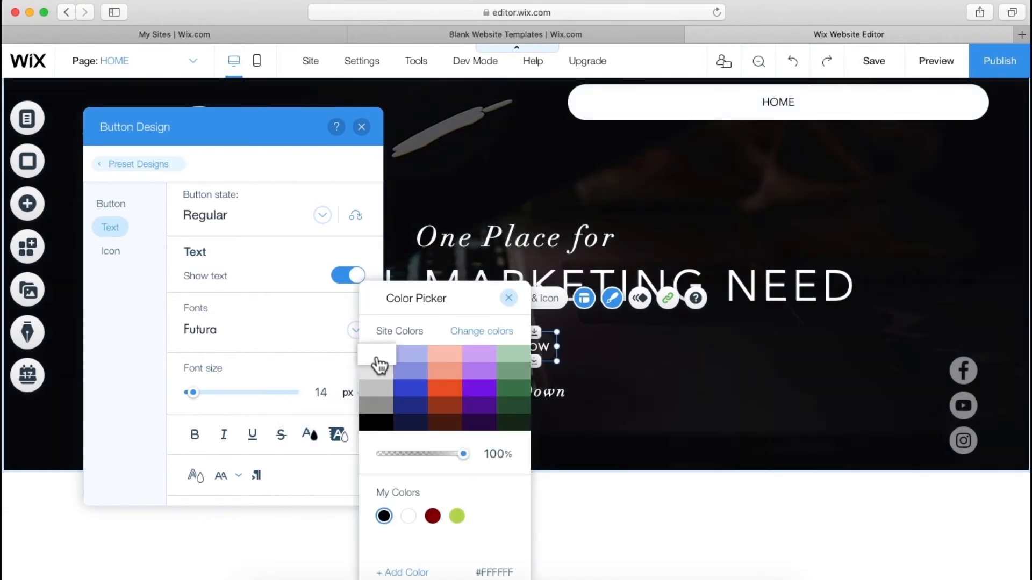
click(279, 346)
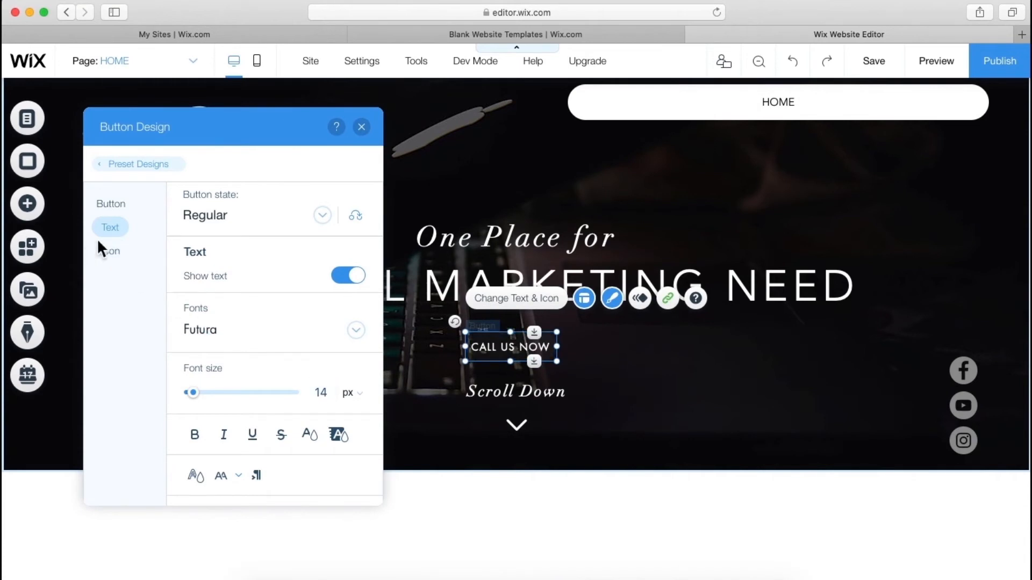
- Raise the first fill layer to 68% opacity, leaving the bottom layer at 0%
click(107, 210)
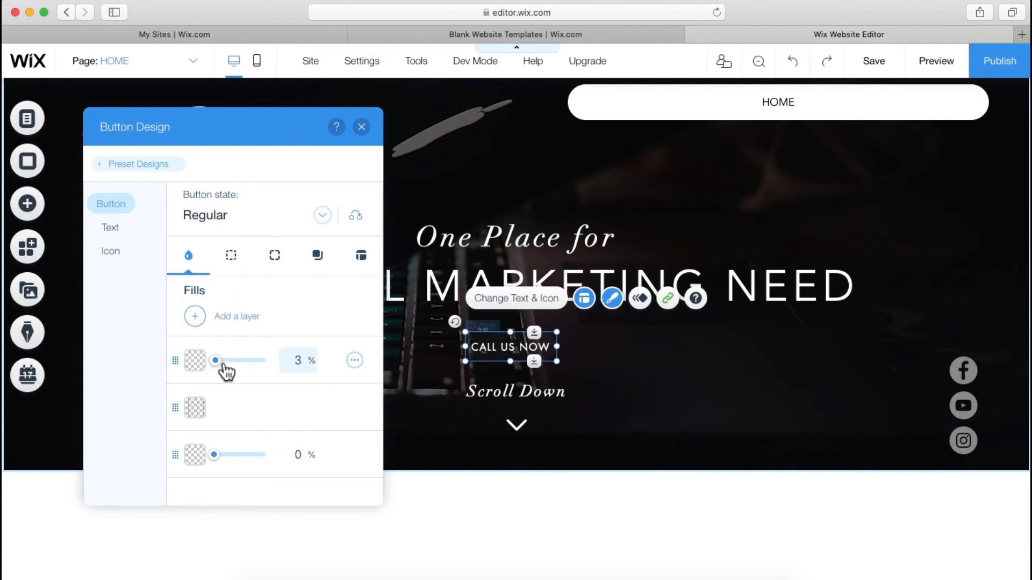
mouse_move(225, 370)
mouse_down()
mouse_move(237, 369)
mouse_move(228, 371)
mouse_up()
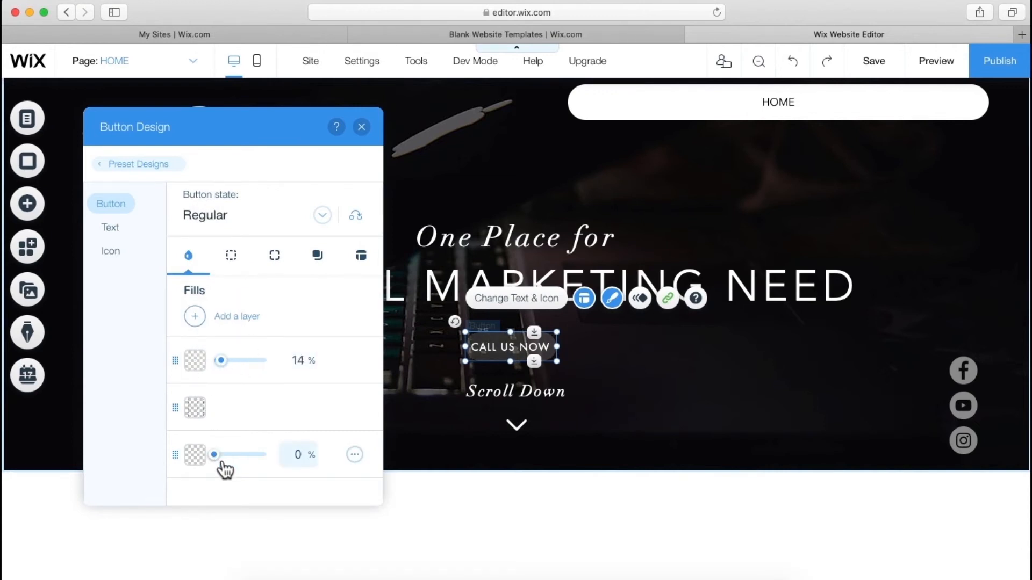
mouse_move(222, 464)
mouse_down()
mouse_move(251, 464)
mouse_move(215, 462)
mouse_up()
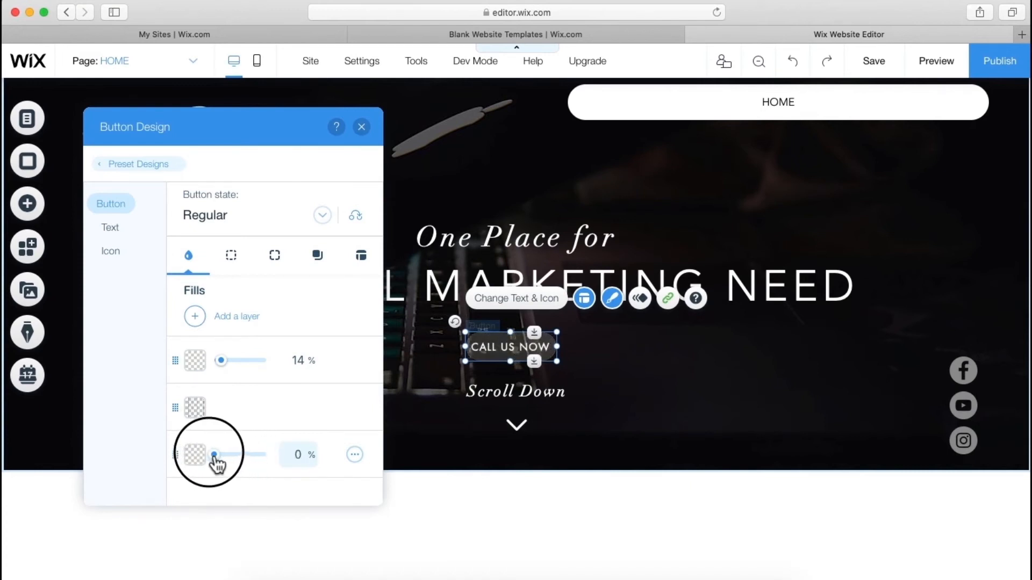
drag(226, 370, 258, 370)
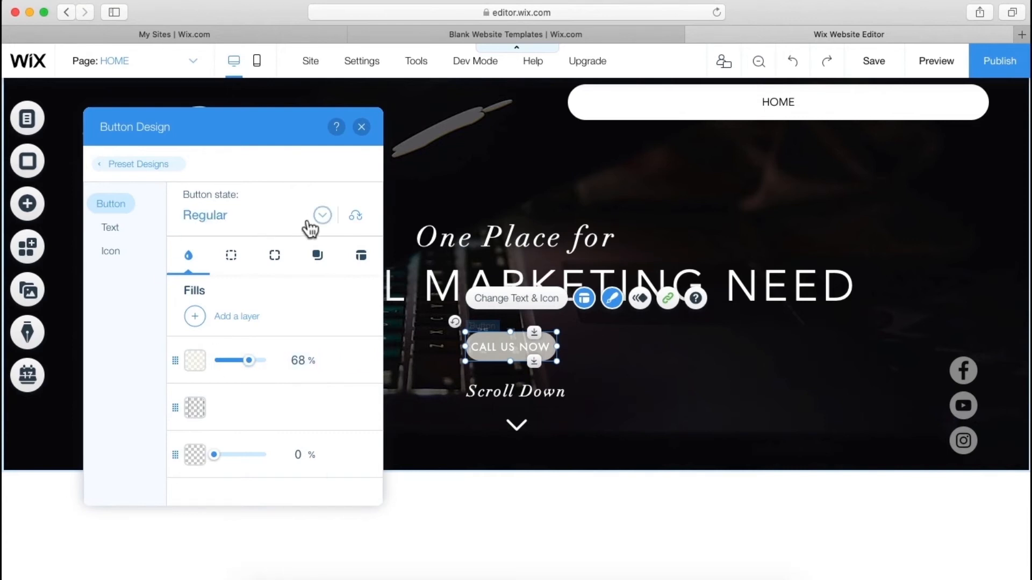
- Set the CALL US NOW button's hover-state text colour to black
click(322, 216)
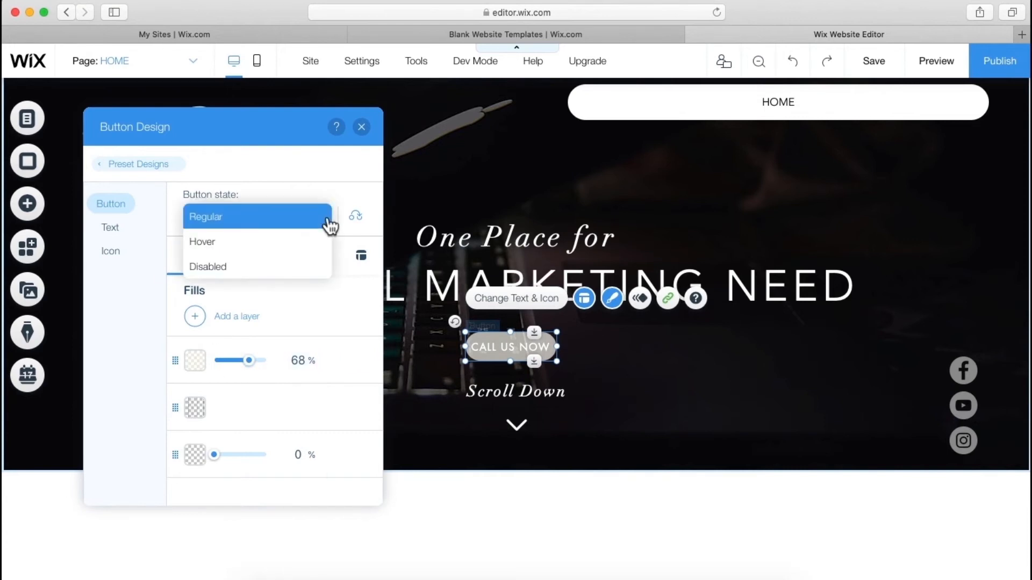
click(267, 255)
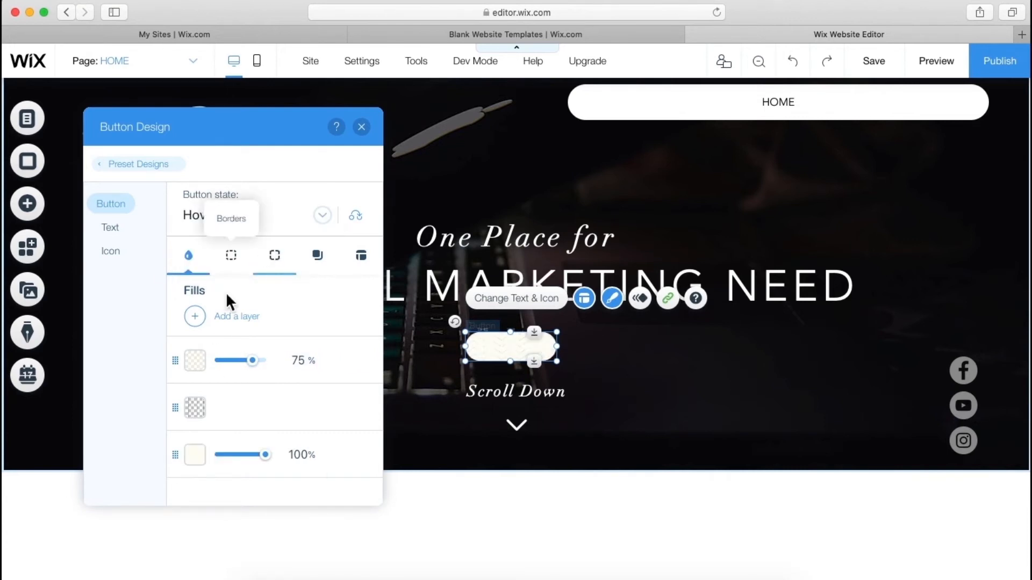
click(113, 230)
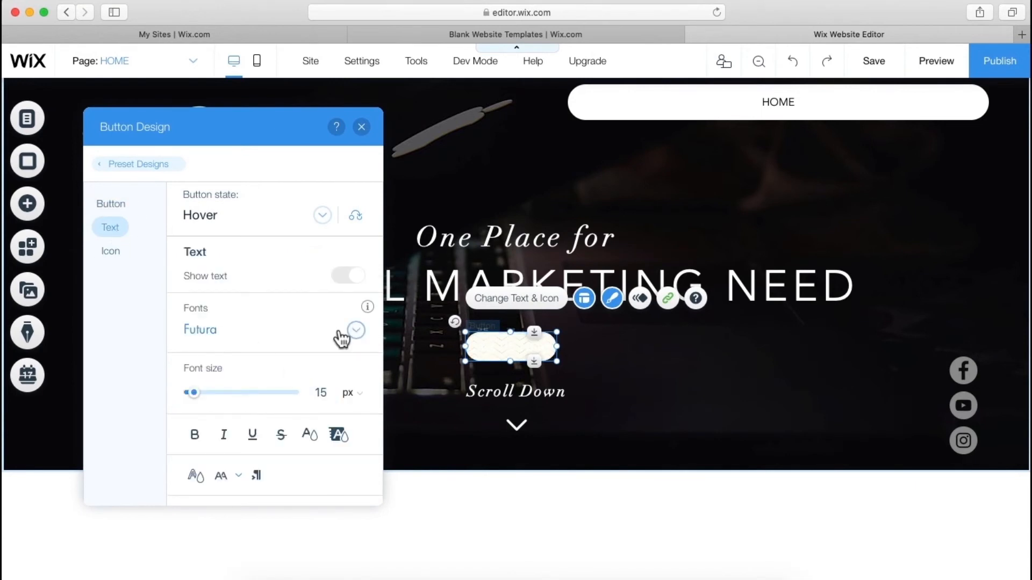
click(312, 436)
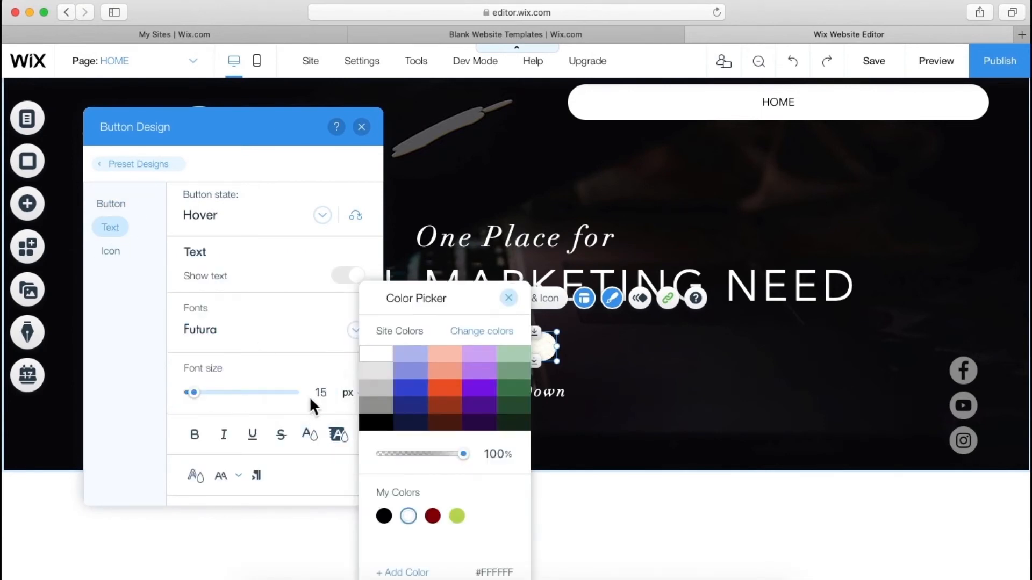
click(378, 427)
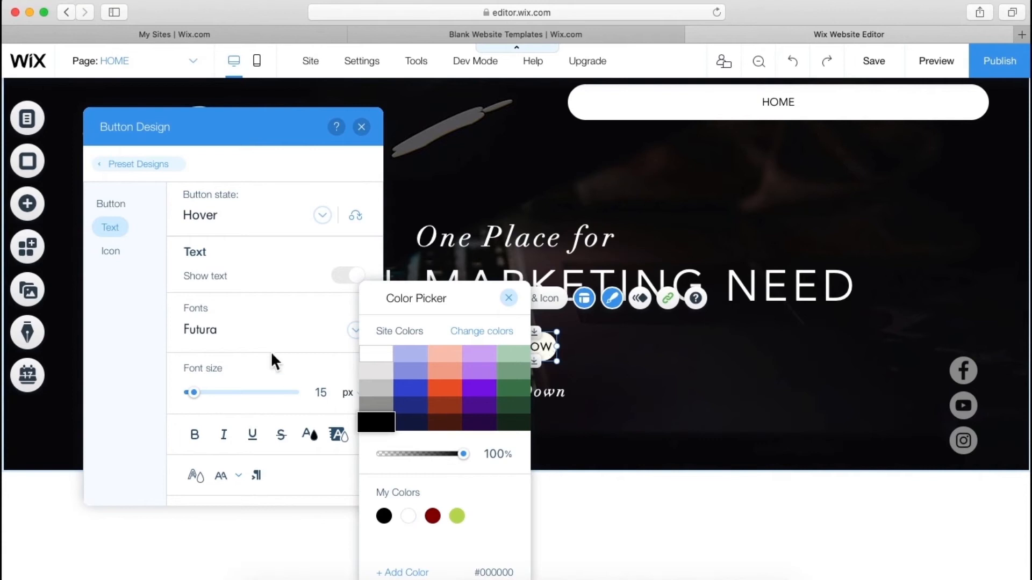
click(254, 332)
- Make the button's regular-state text black, then select the hero strip
click(110, 225)
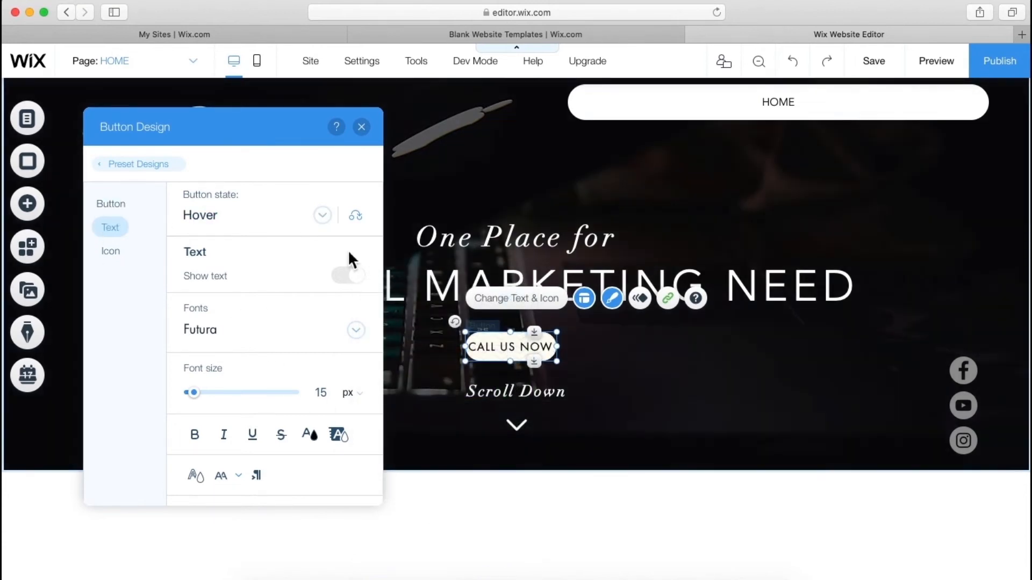
click(323, 221)
click(265, 219)
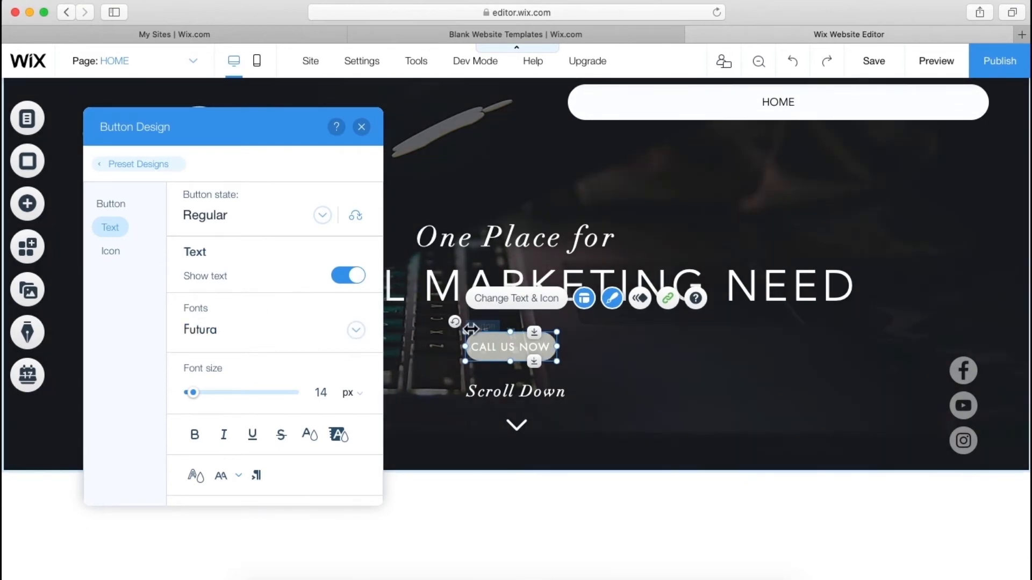
click(322, 446)
click(377, 406)
click(379, 423)
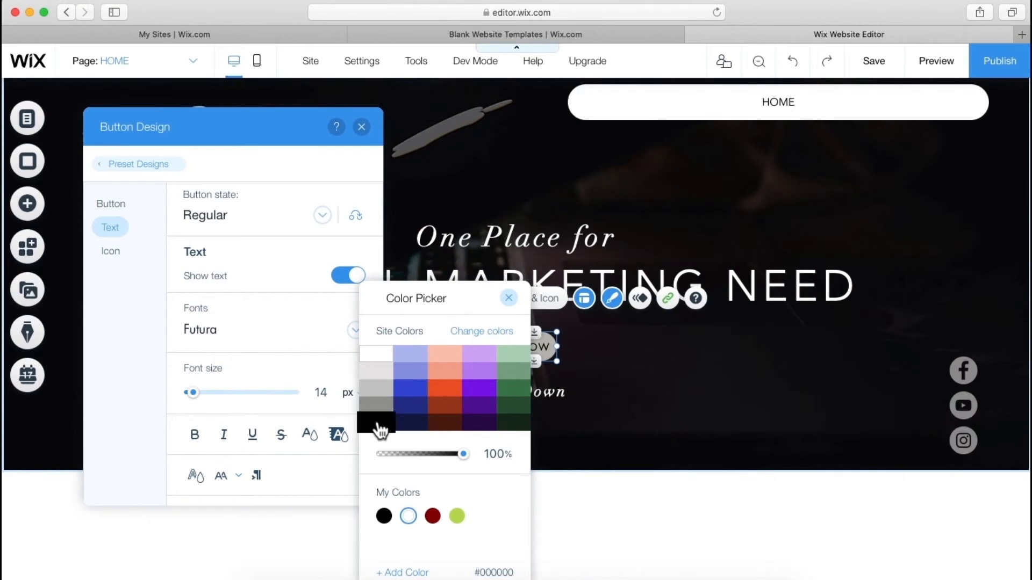
click(259, 353)
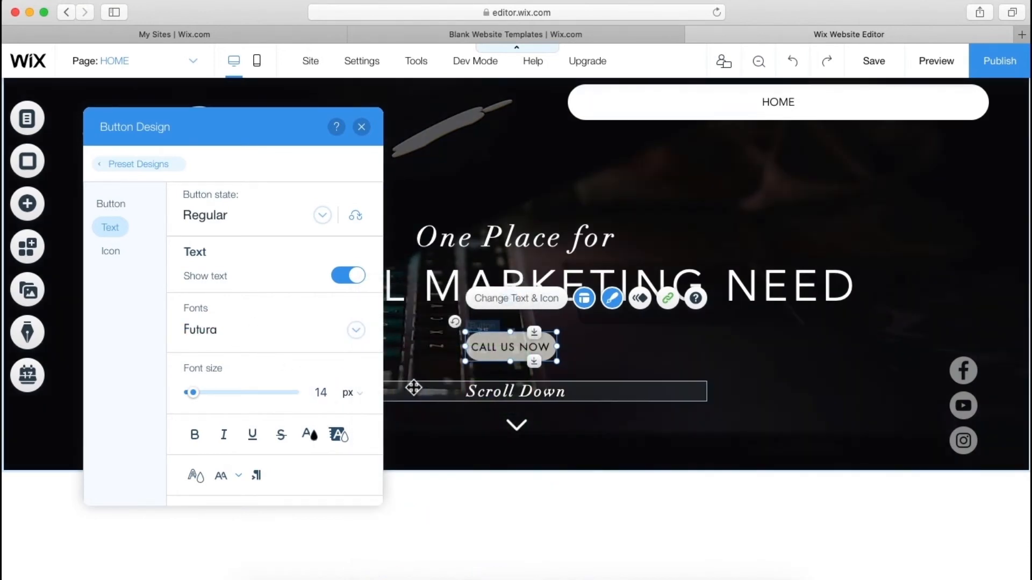
click(413, 388)
click(269, 405)
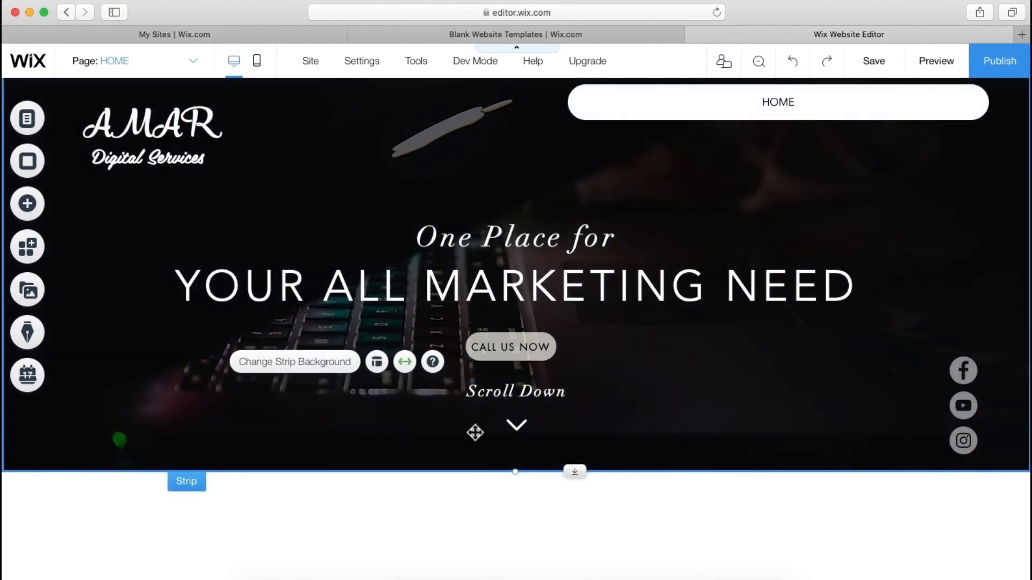
click(516, 430)
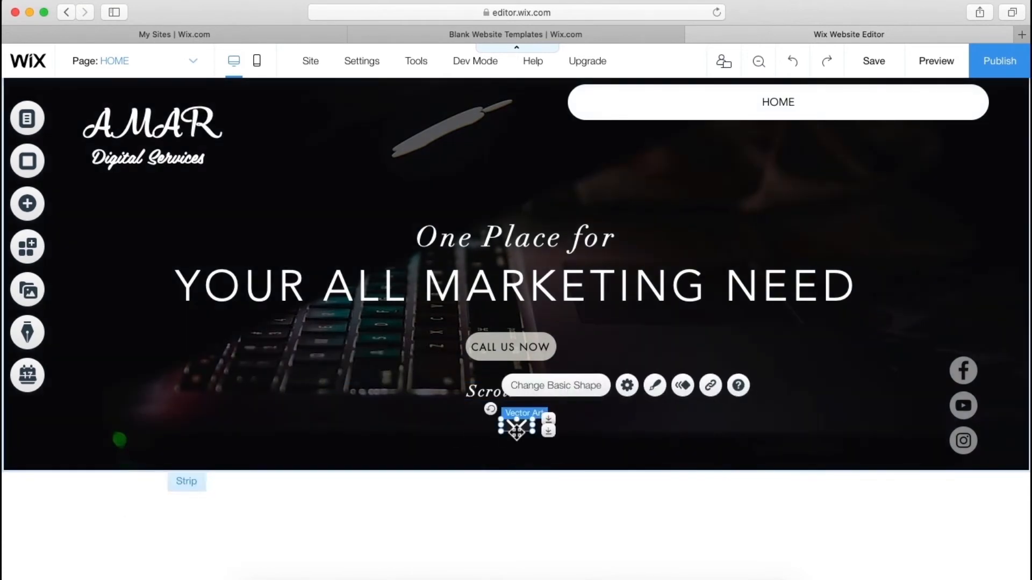
click(711, 386)
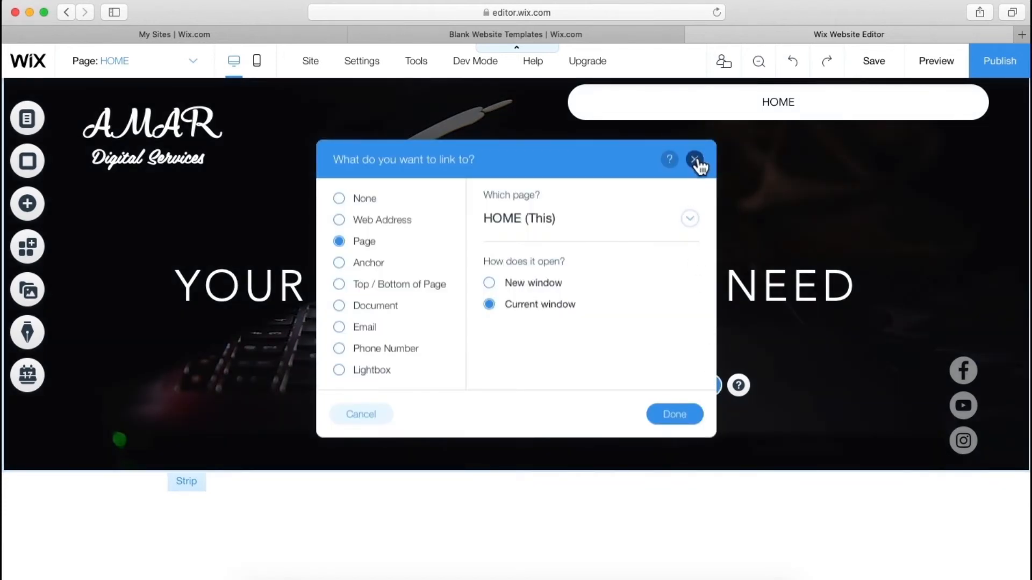
click(695, 160)
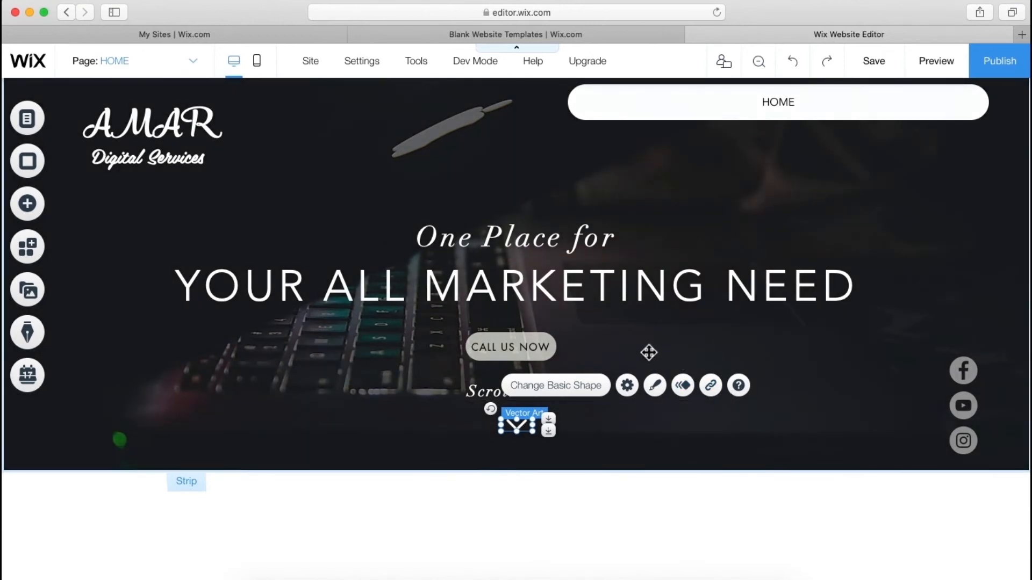
click(650, 350)
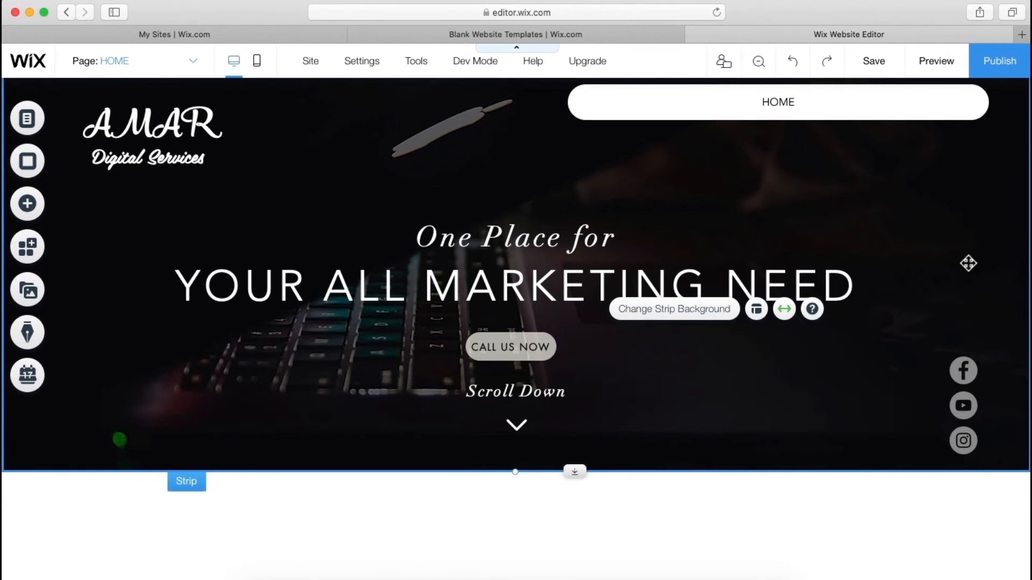
- Drag the black dot-style anchor menu from Anchor Menus onto the hero strip's right edge
click(35, 220)
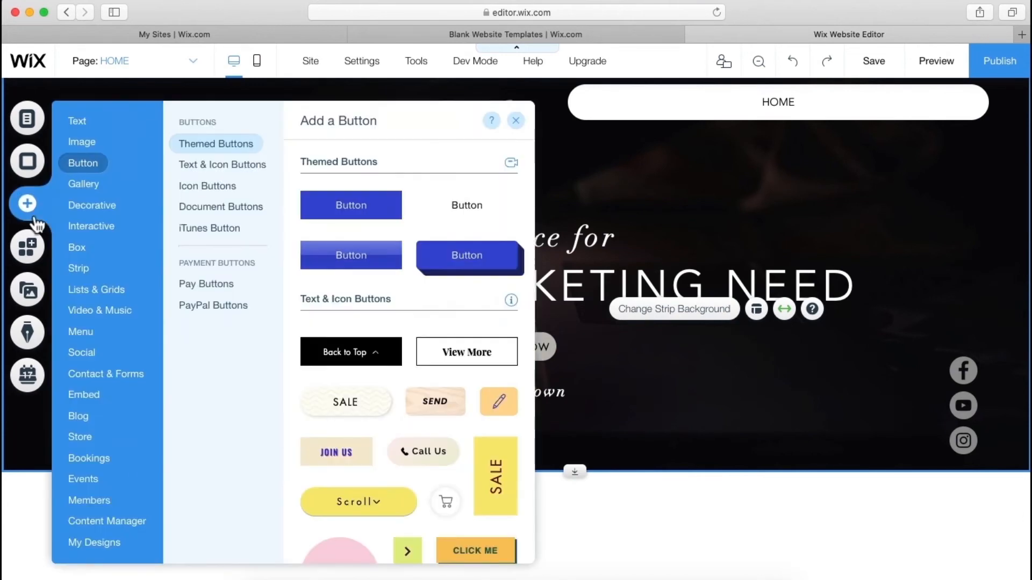
click(86, 329)
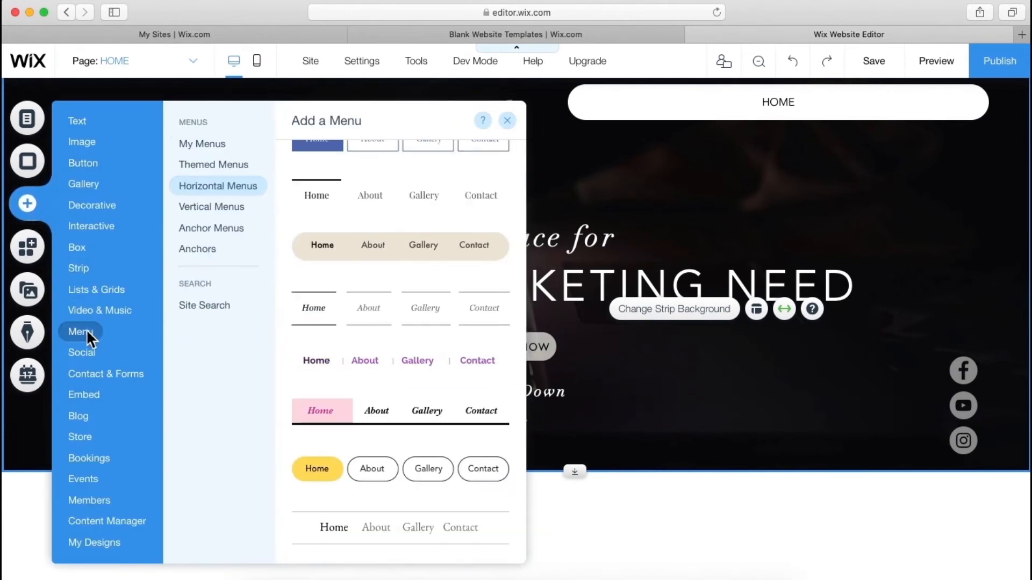
scroll(329, 375, down, 10)
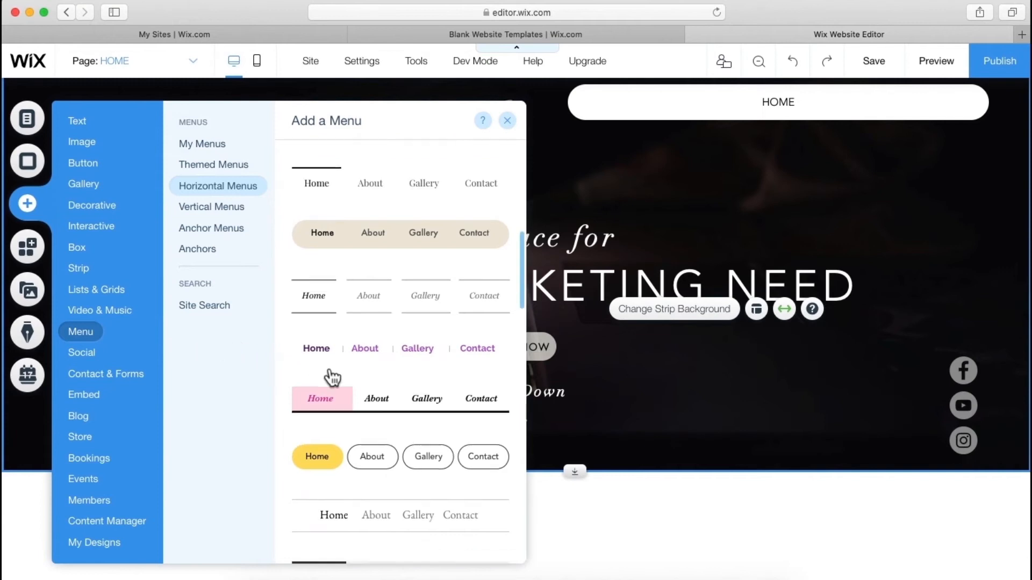
scroll(332, 377, down, 10)
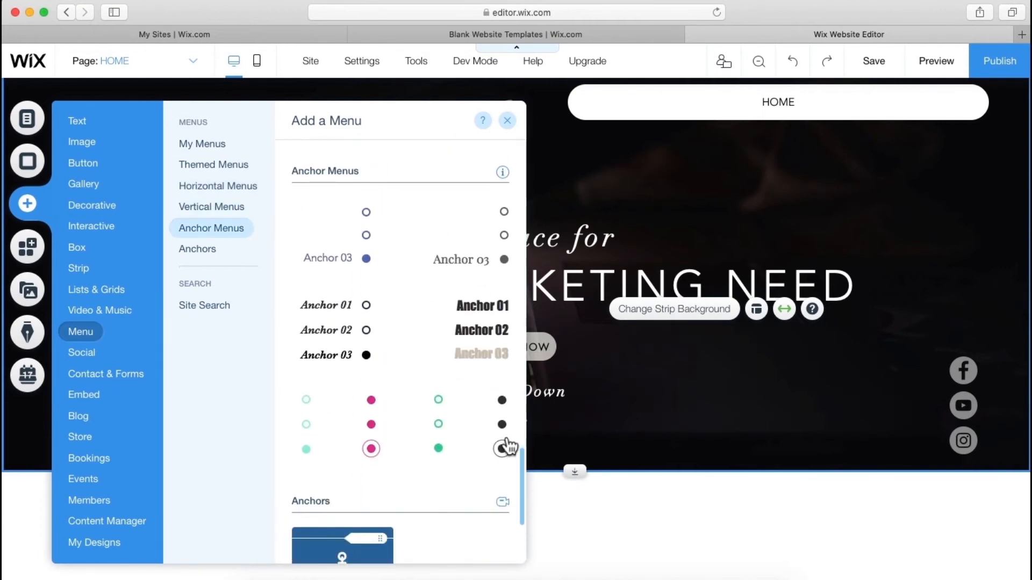
drag(506, 438, 969, 243)
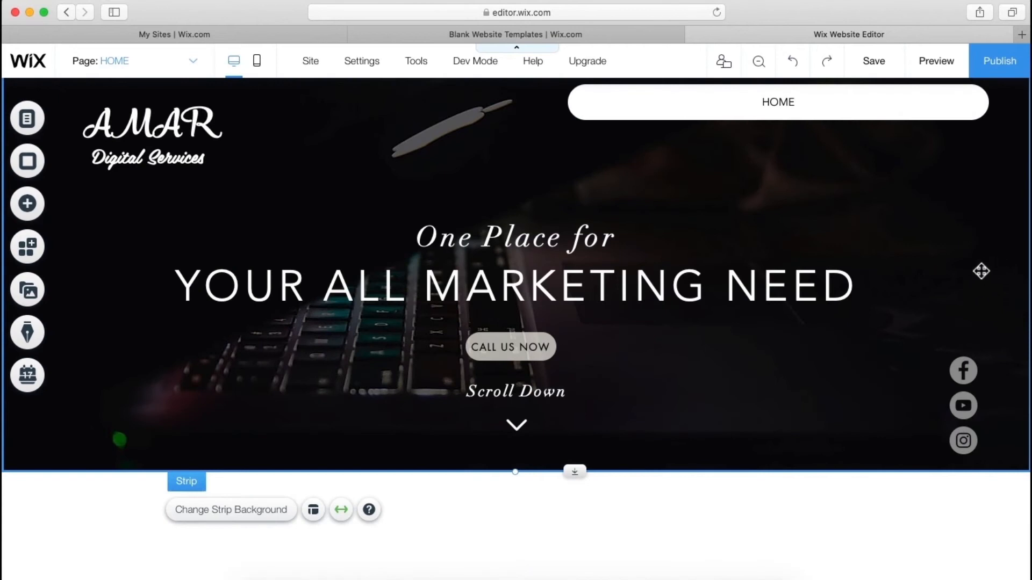
click(983, 301)
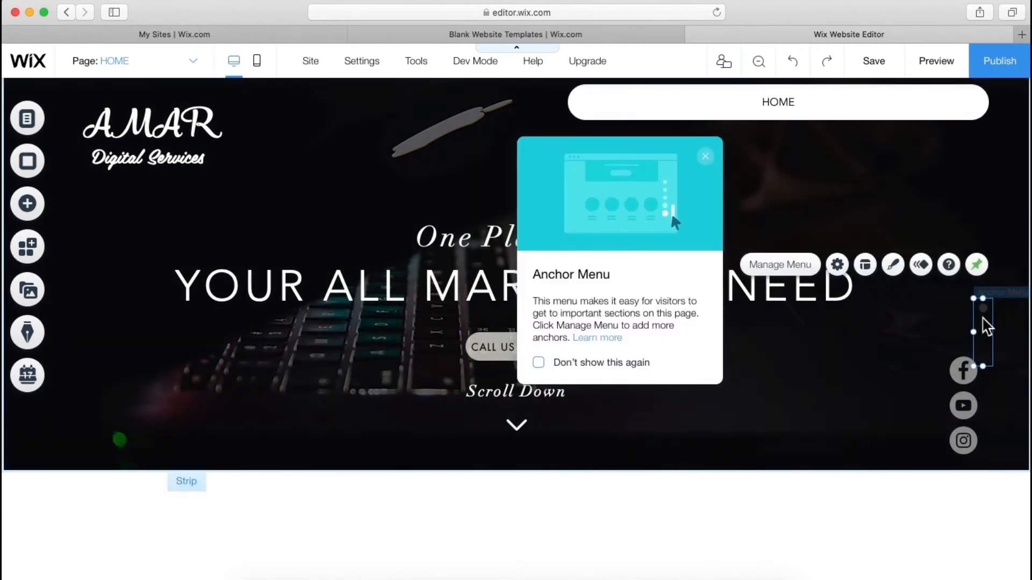
- Pin the anchor menu to the screen's right side with a -86 px vertical offset
click(980, 303)
click(976, 265)
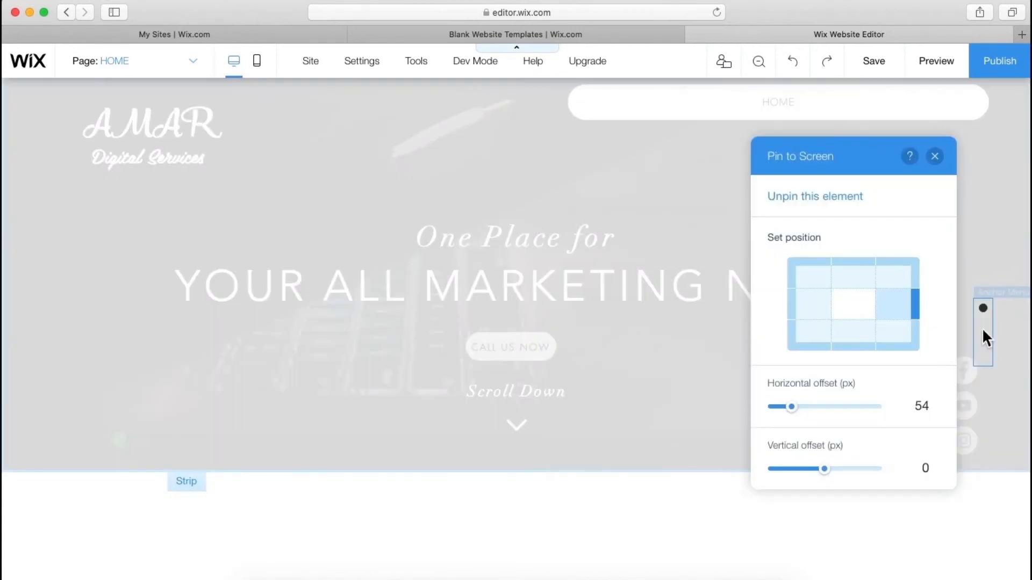
drag(825, 468, 796, 475)
drag(791, 409, 803, 415)
click(935, 157)
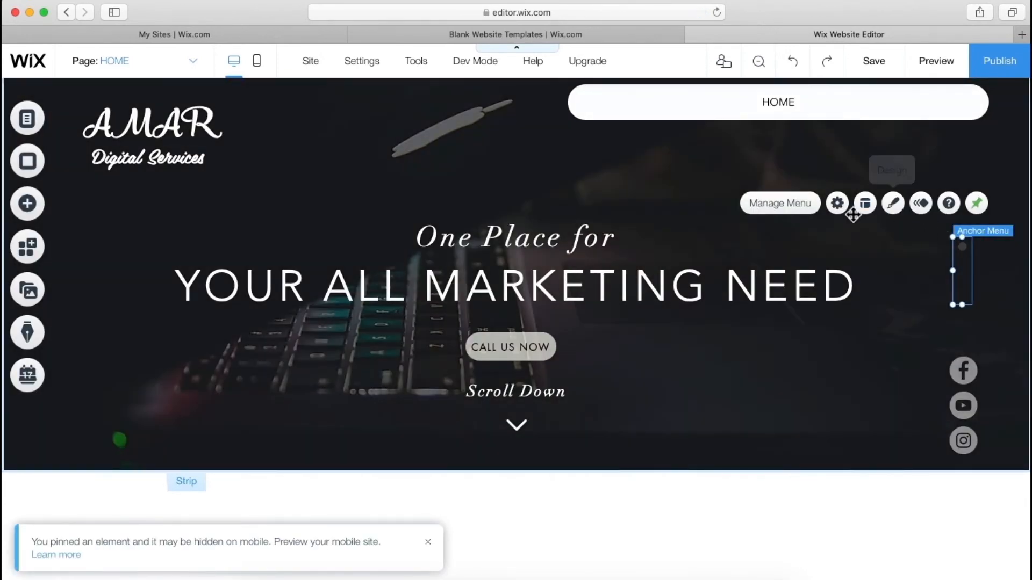
click(838, 204)
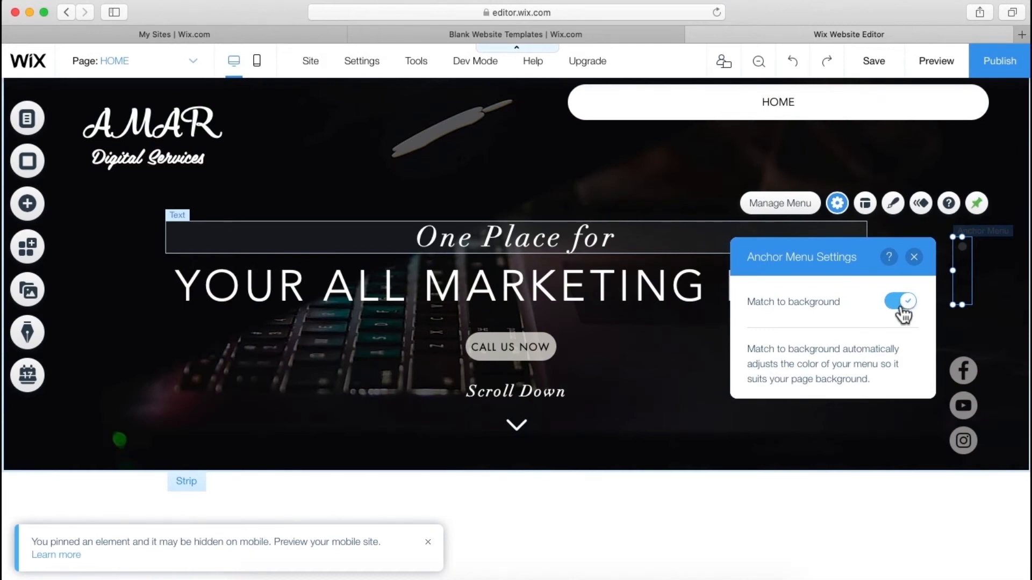
- Turn off Match to background and apply the black-dot anchor menu design preset
click(902, 305)
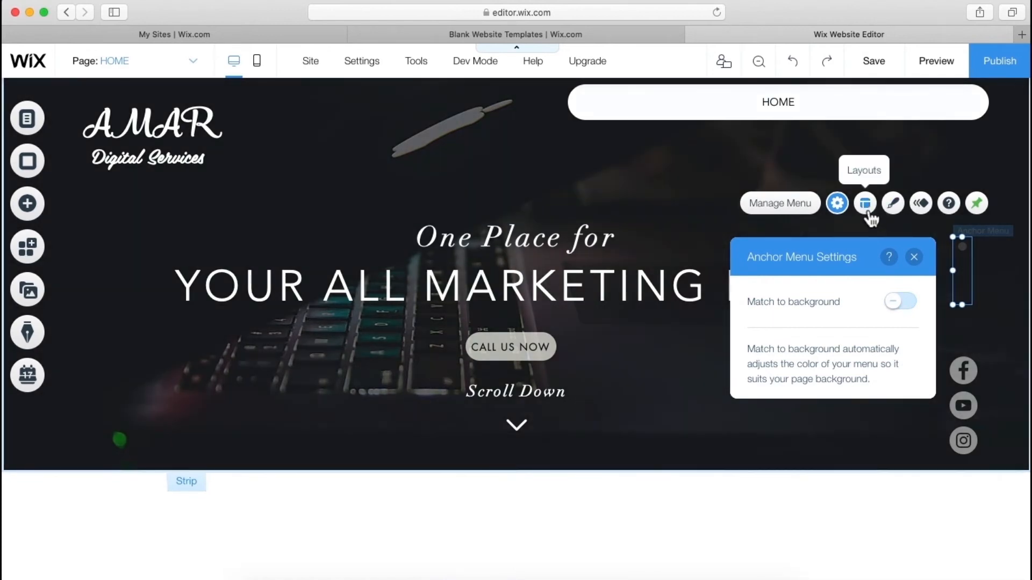
click(864, 205)
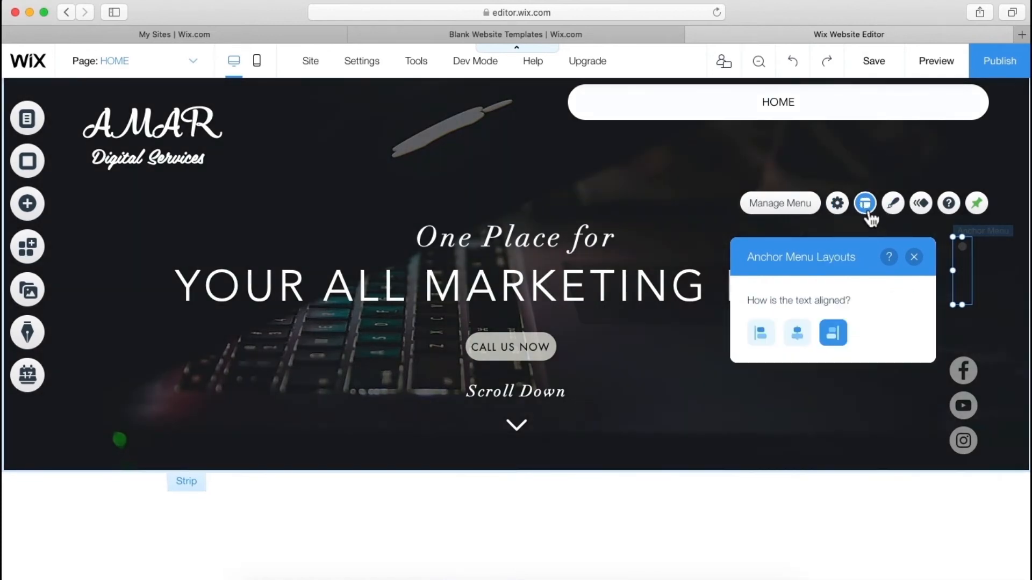
click(900, 214)
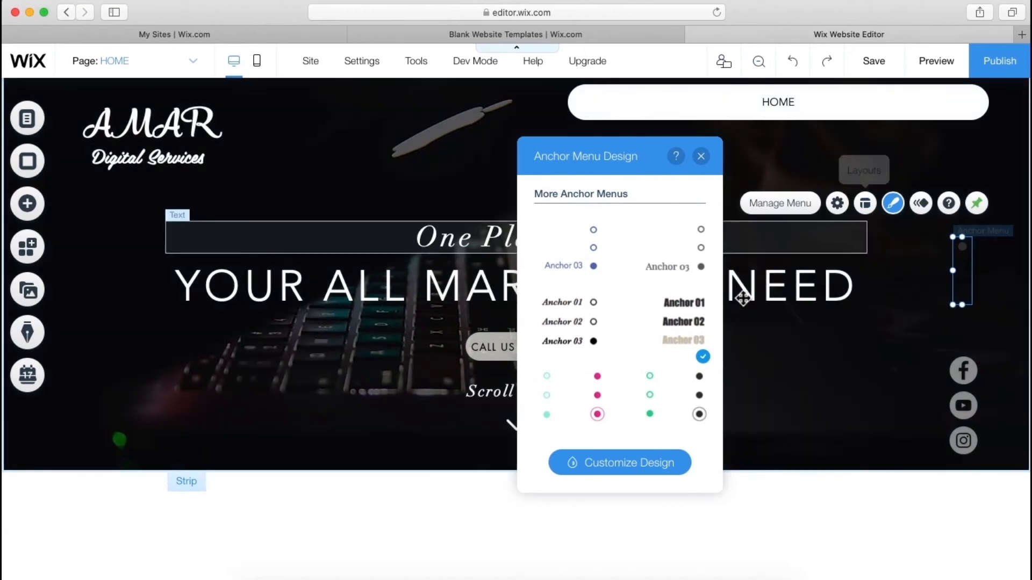
click(697, 403)
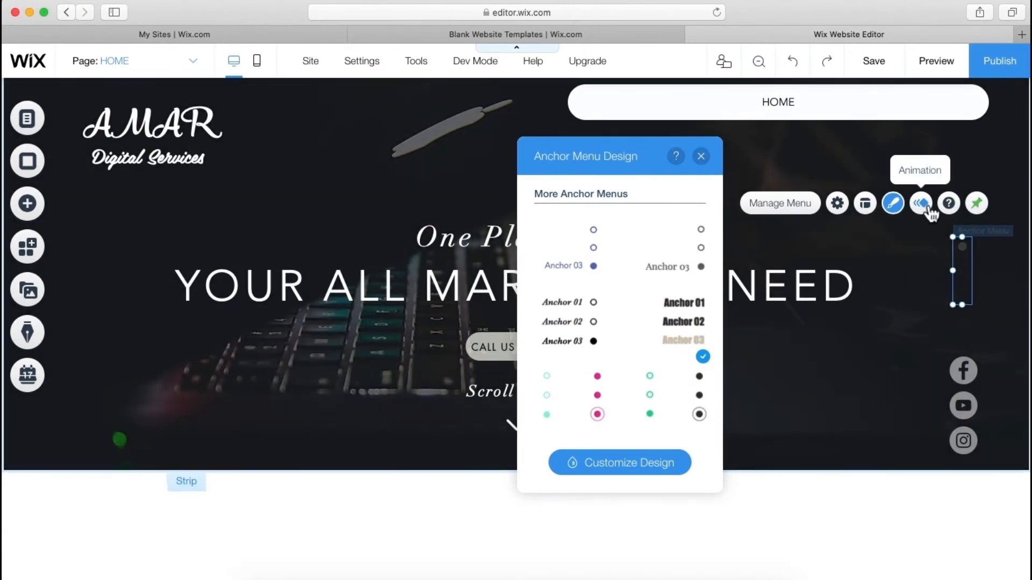
- Review the anchor menu's animation, layout and anchor list, then return to Design
click(928, 211)
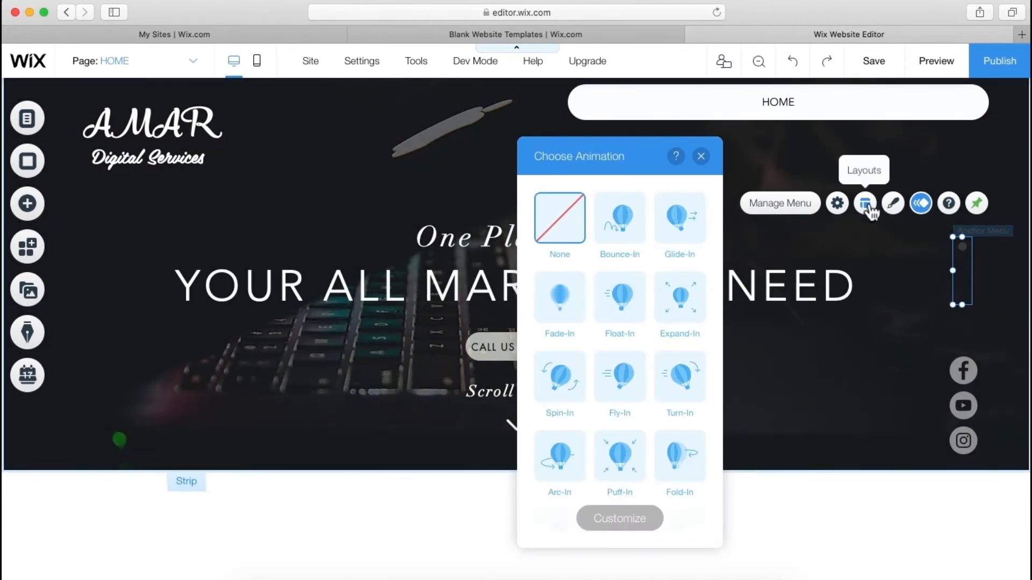
click(865, 205)
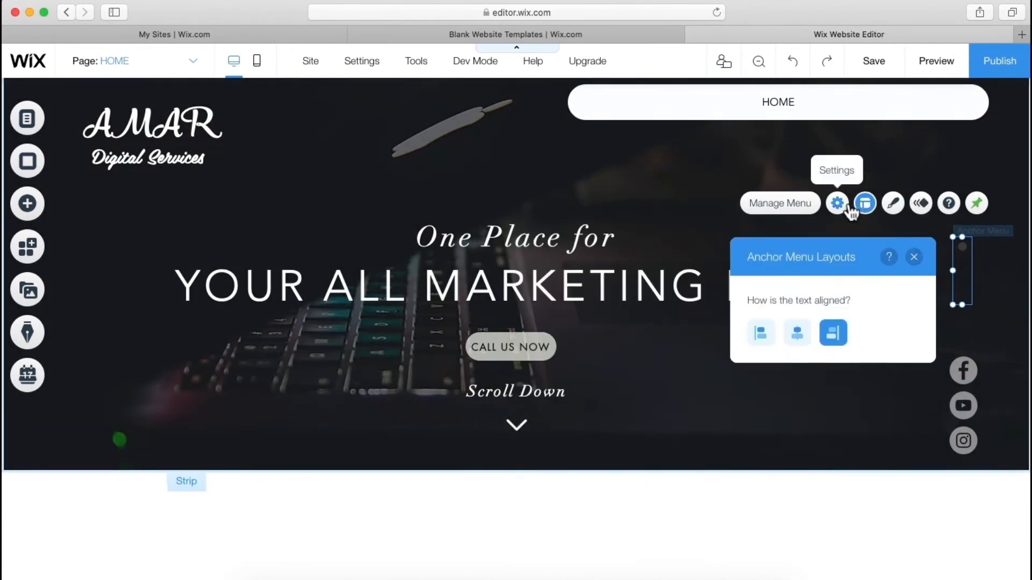
click(838, 204)
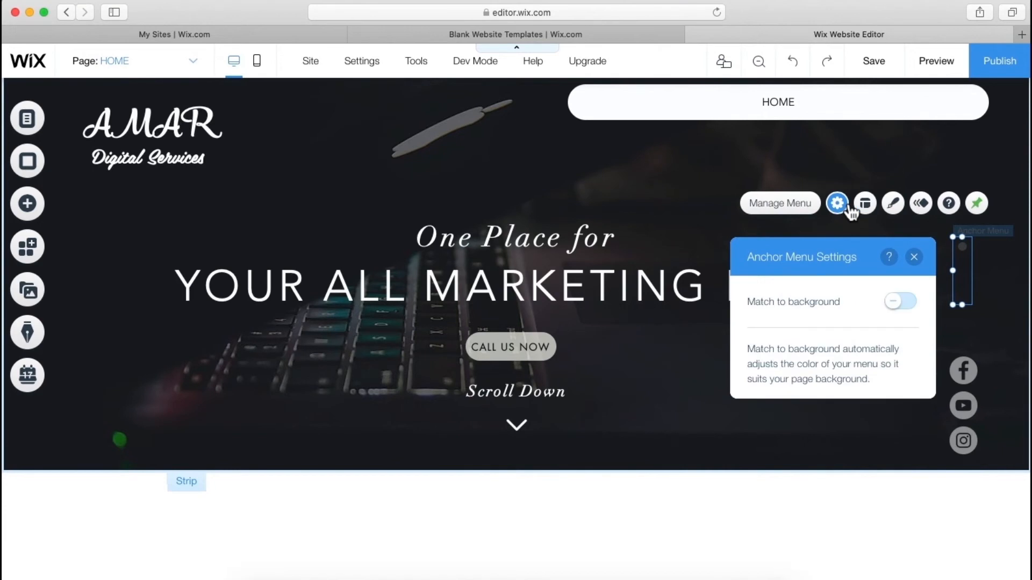
click(800, 207)
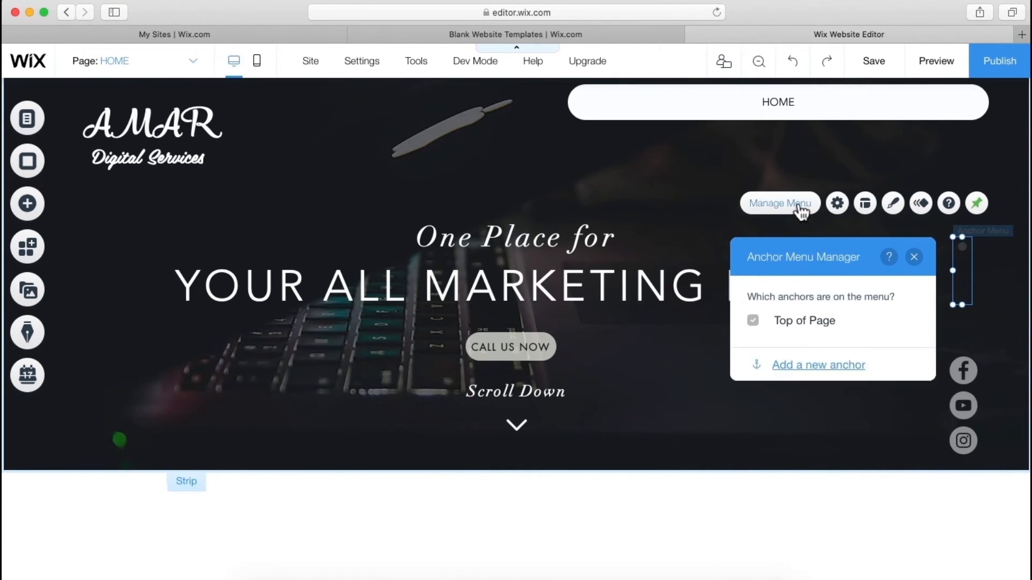
click(900, 211)
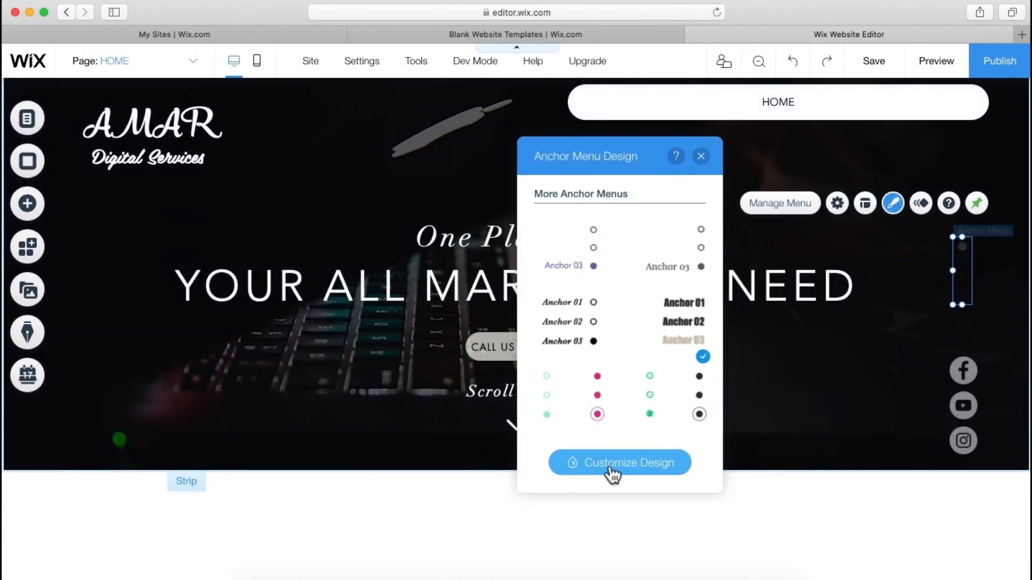
- Customize the anchor menu so both regular and clicked dots have a white #FFFFFF fill
click(613, 467)
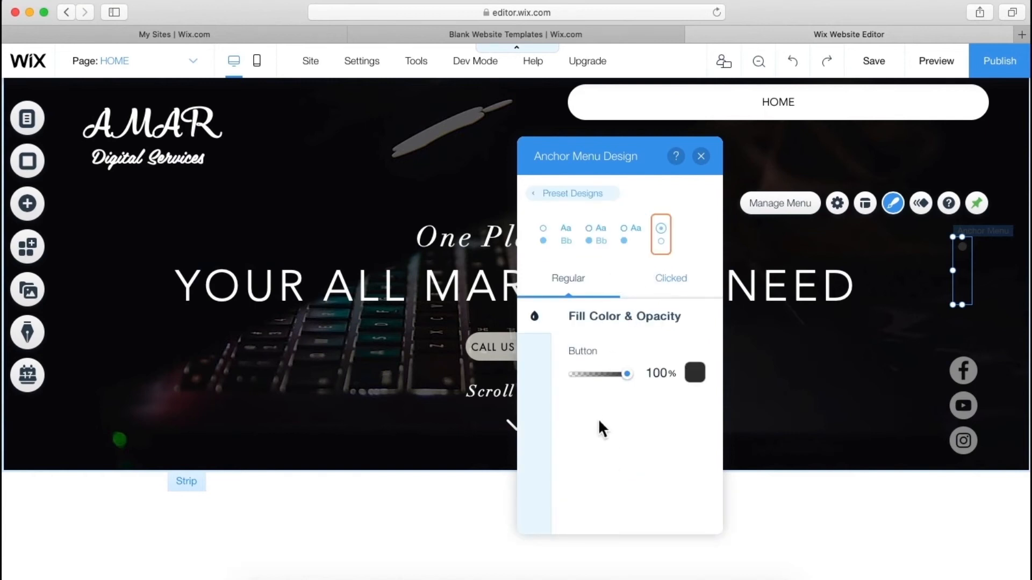
click(695, 375)
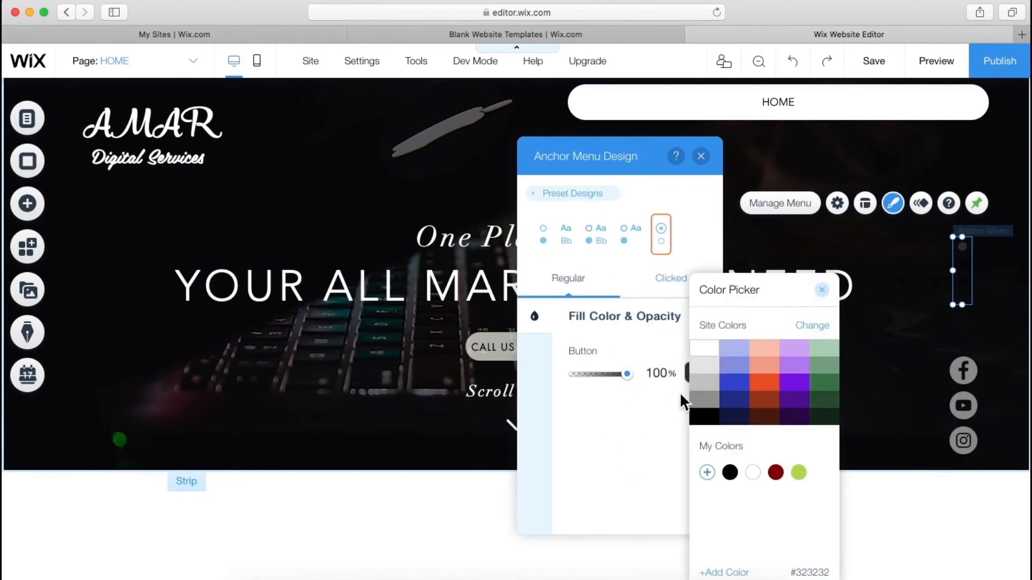
click(713, 351)
click(651, 423)
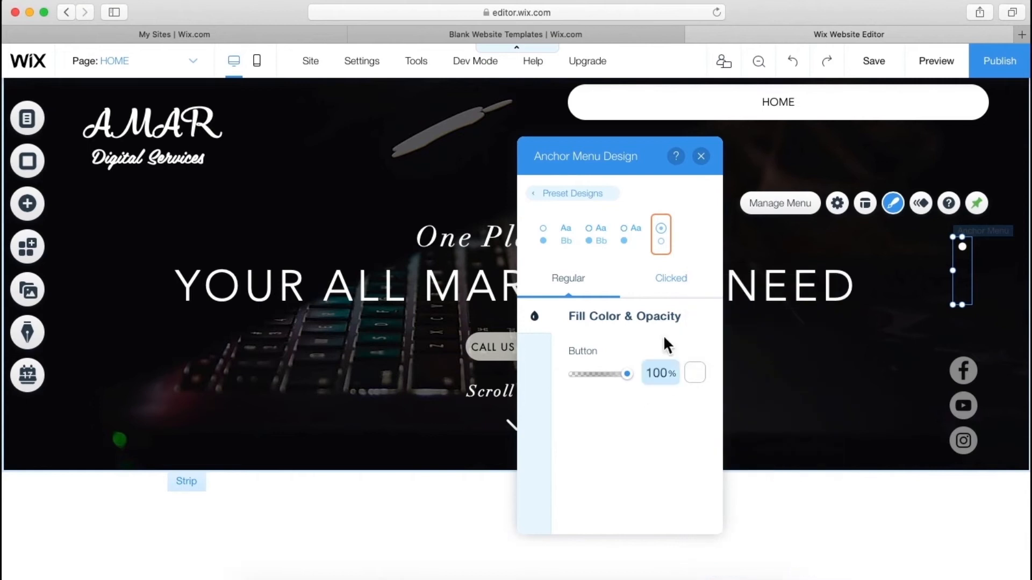
click(673, 290)
click(695, 373)
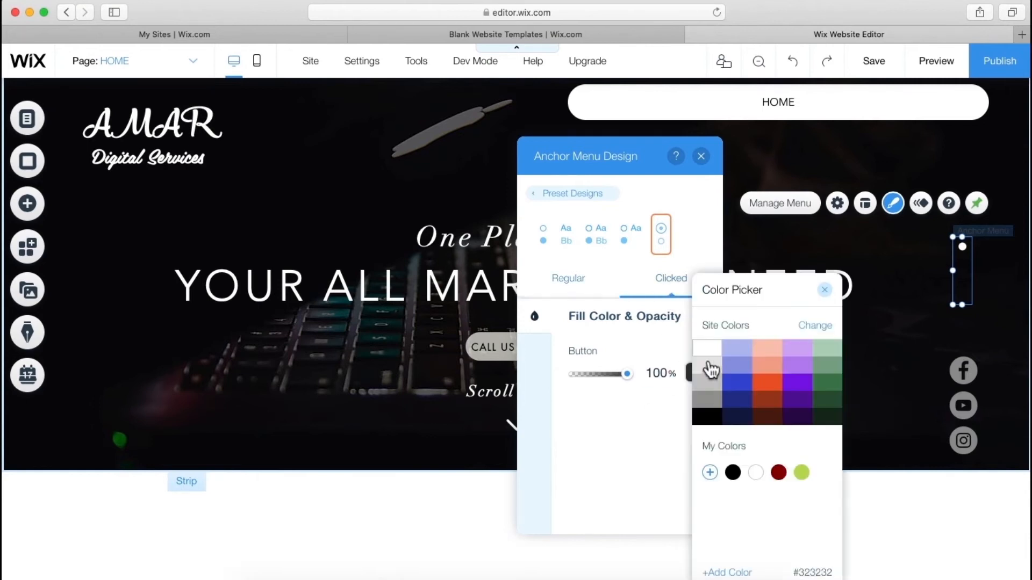
click(709, 350)
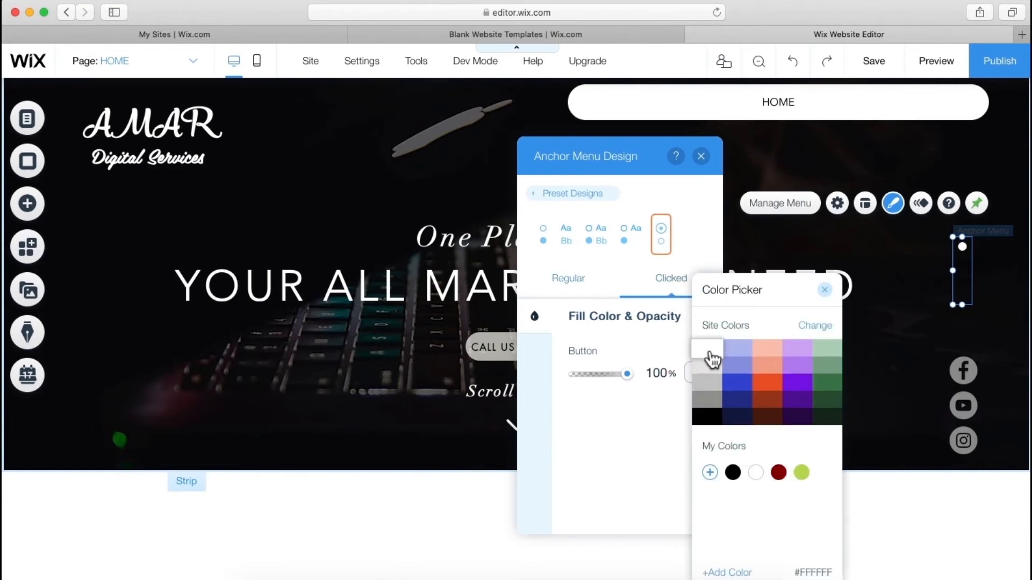
click(647, 430)
click(700, 157)
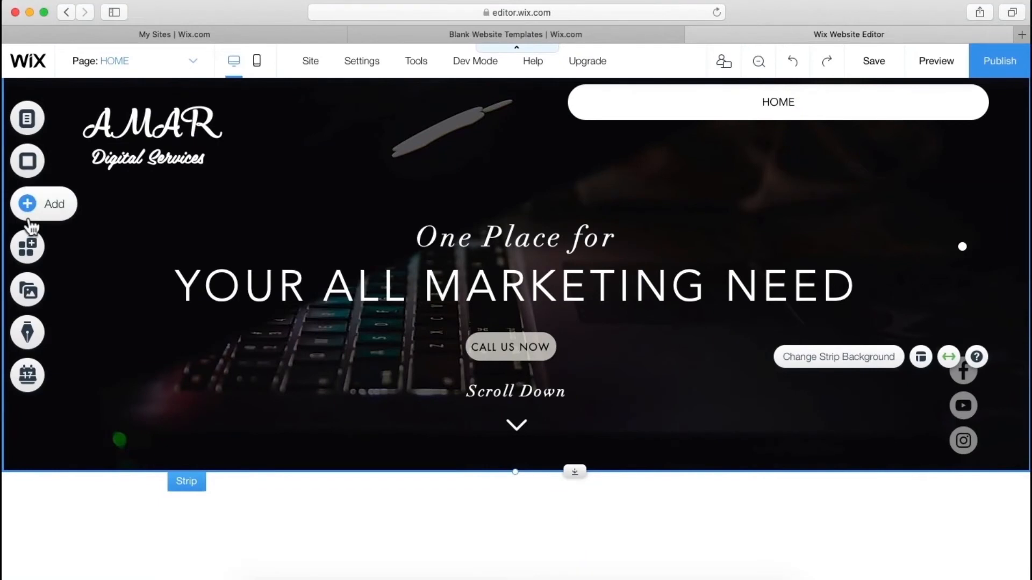
- Browse the strip presets and drop the red 'I'm an Original Catchphrase' strip below the header
click(30, 221)
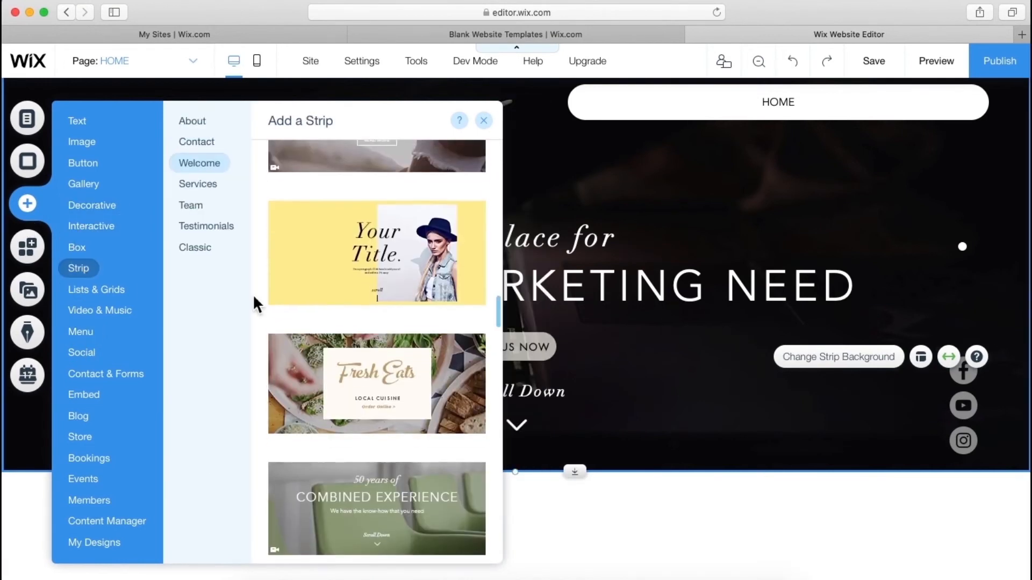
scroll(254, 296, down, 1)
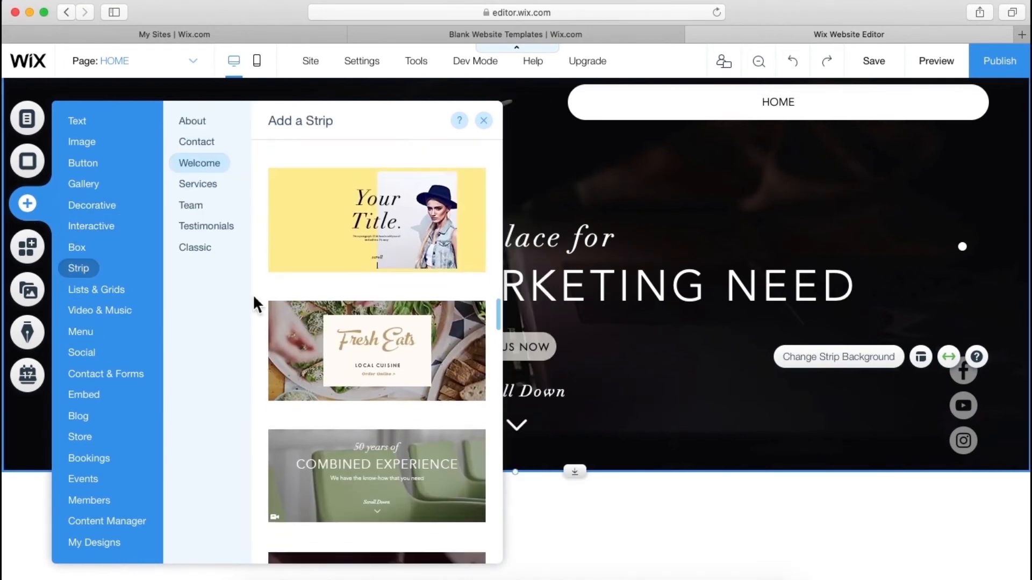
scroll(253, 294, down, 5)
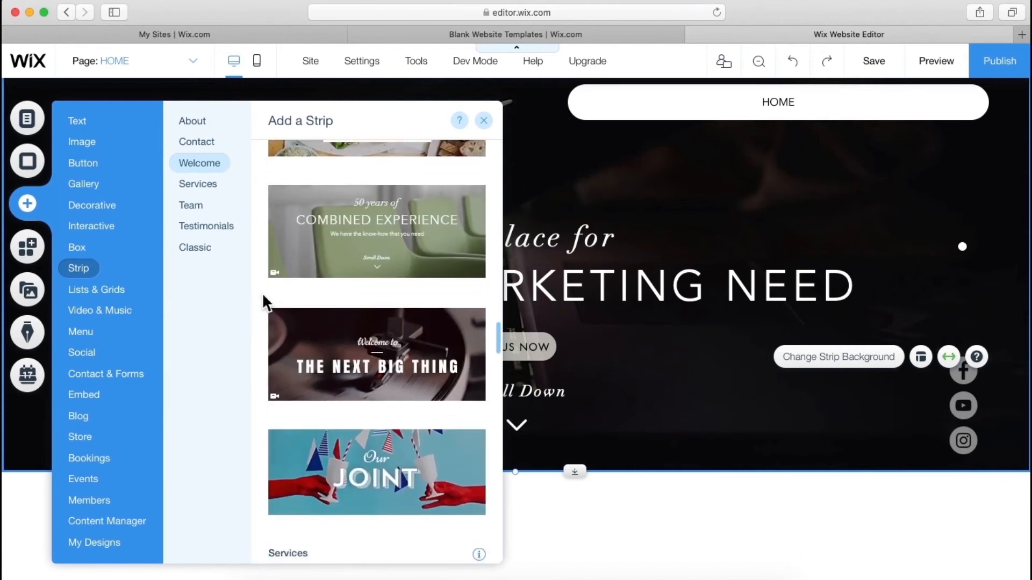
click(199, 166)
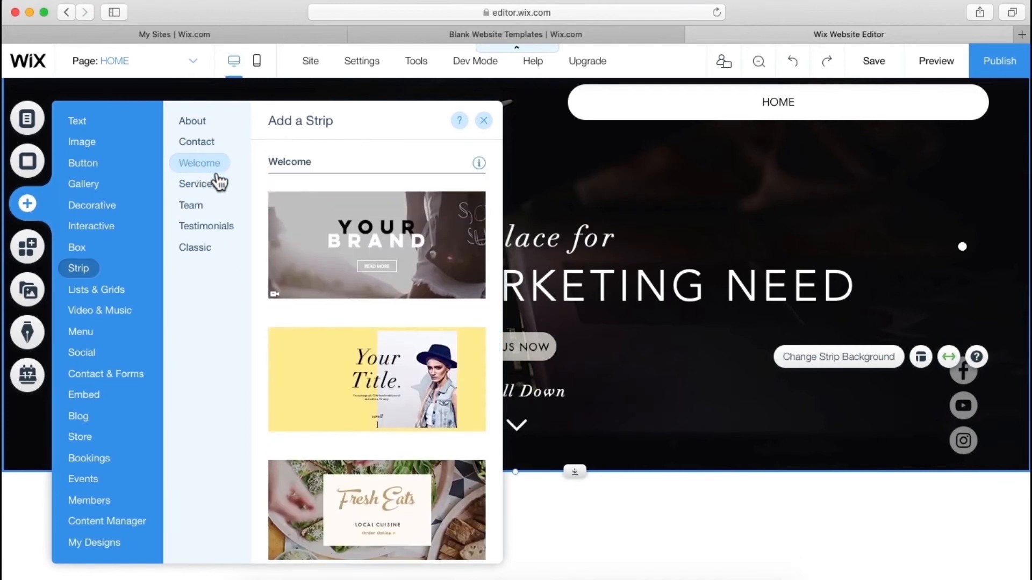
scroll(328, 245, down, 2)
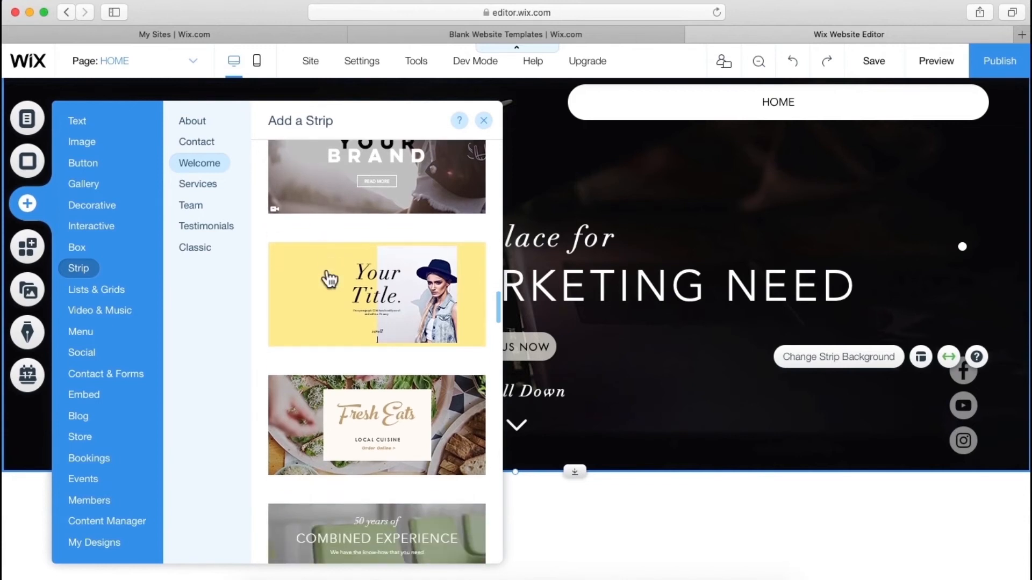
scroll(329, 278, down, 3)
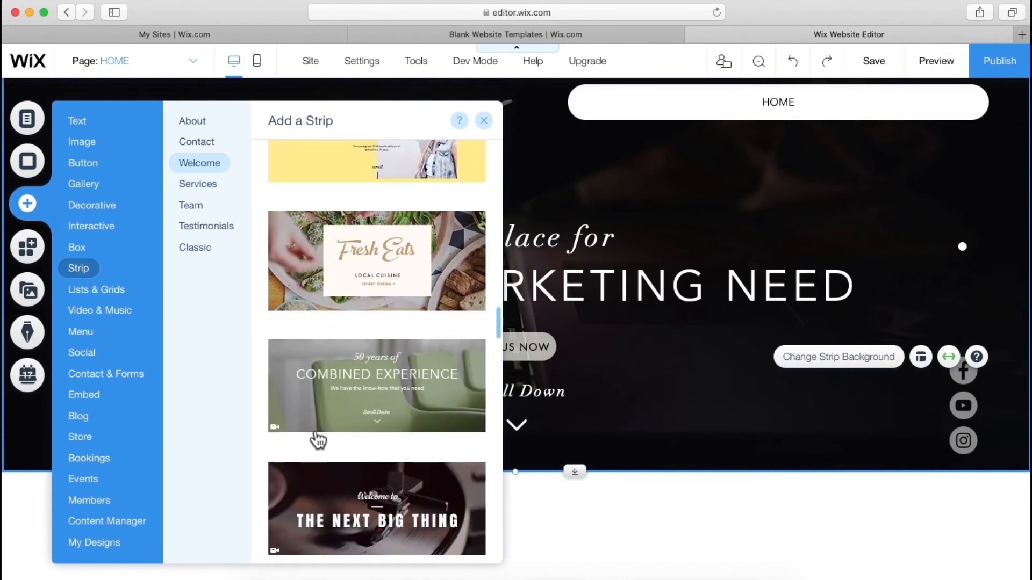
scroll(318, 437, down, 3)
scroll(318, 439, down, 1)
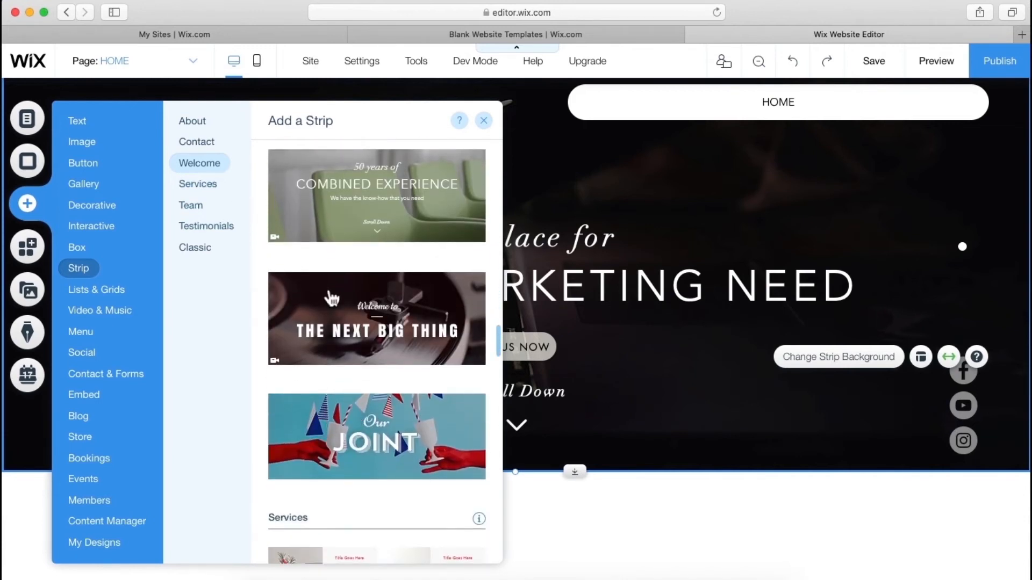
click(199, 208)
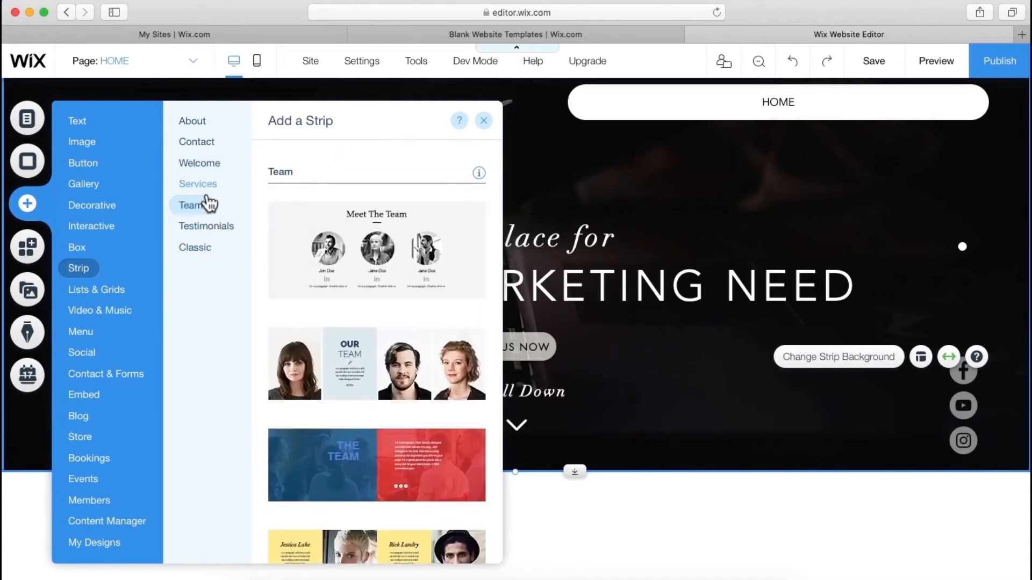
click(206, 192)
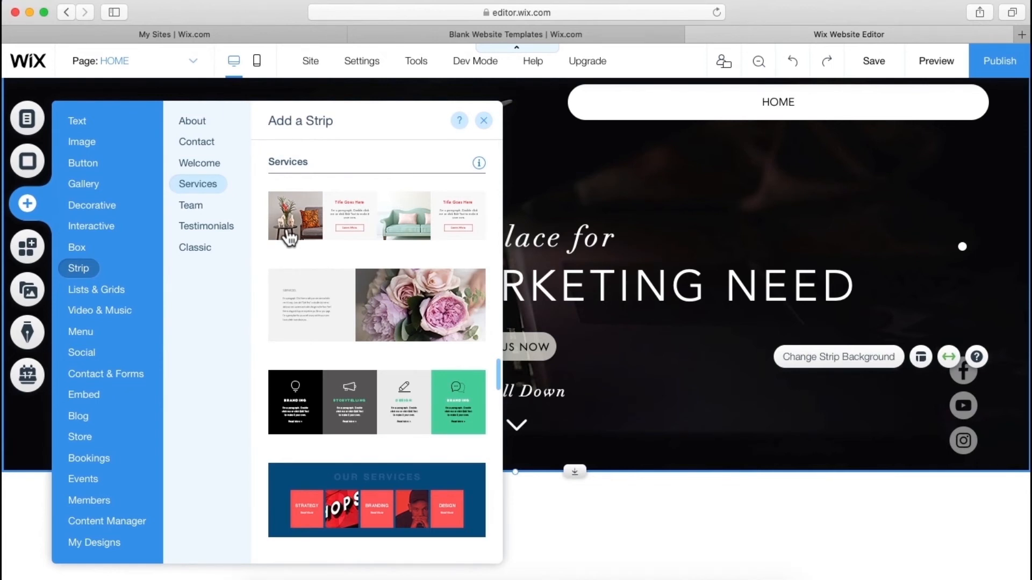
click(207, 164)
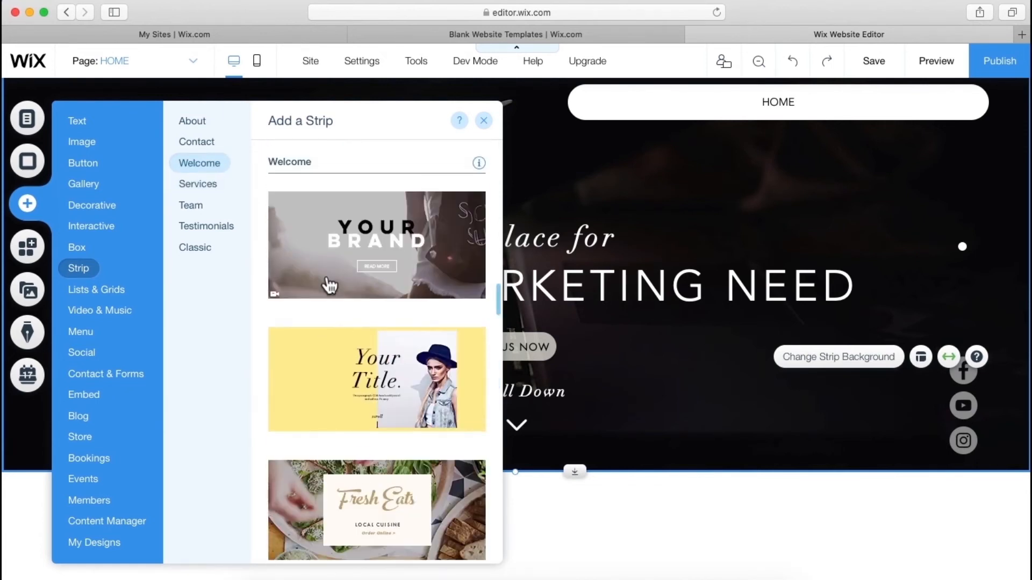
scroll(330, 285, down, 10)
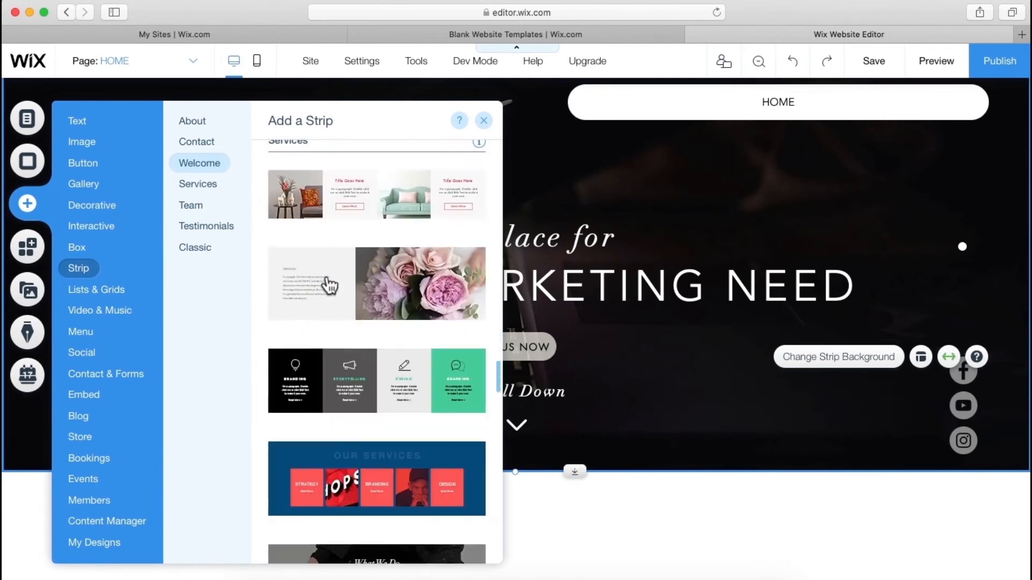
scroll(330, 285, down, 5)
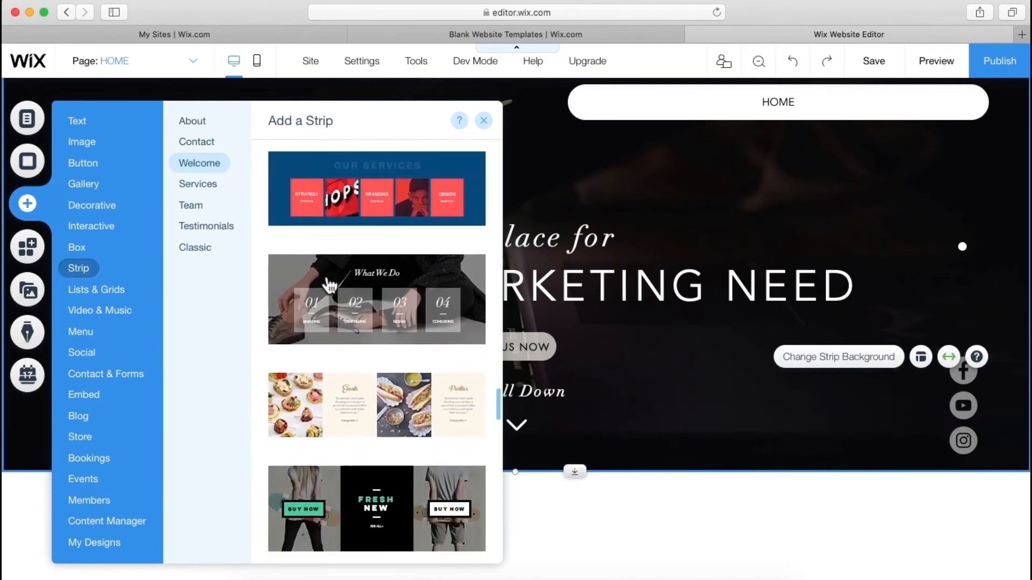
scroll(329, 285, down, 10)
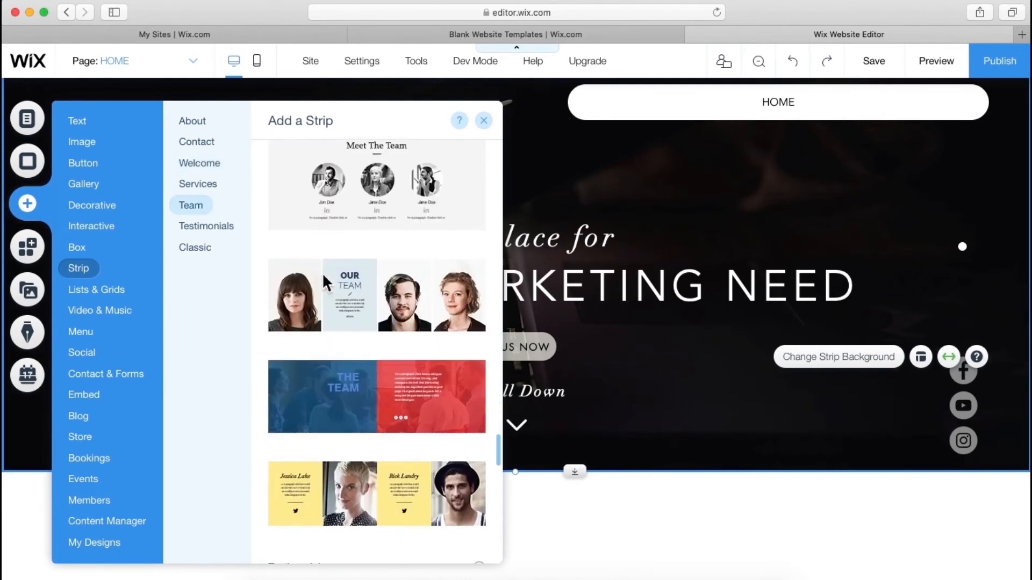
scroll(322, 272, down, 2)
scroll(323, 277, up, 10)
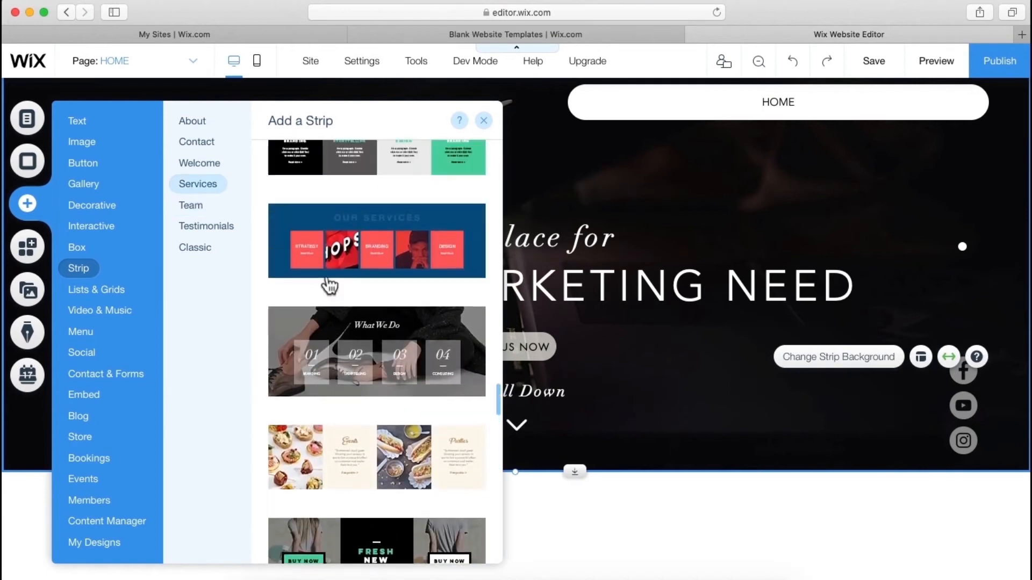
scroll(330, 286, up, 5)
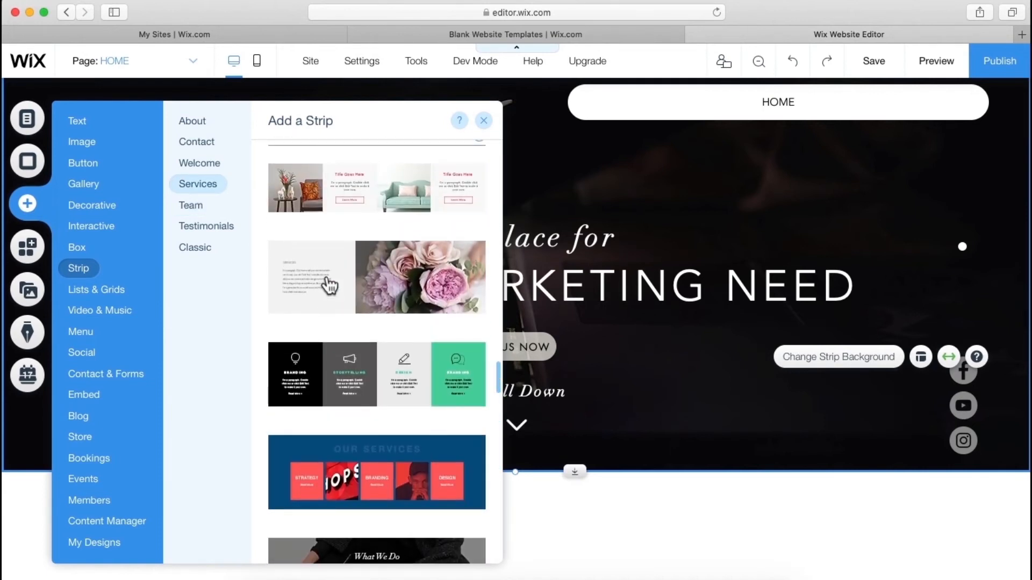
scroll(329, 285, up, 2)
scroll(329, 285, up, 10)
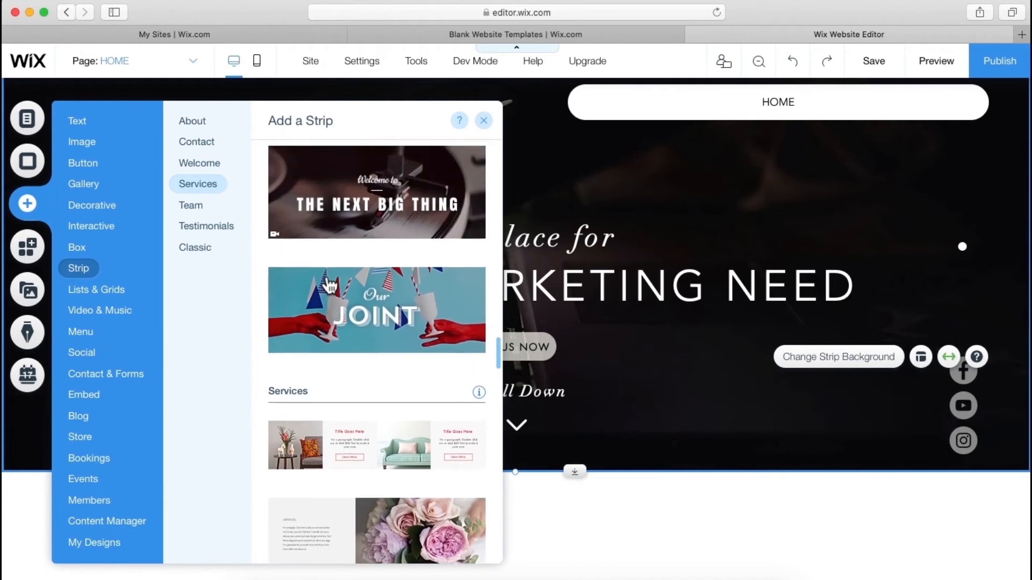
scroll(329, 285, up, 10)
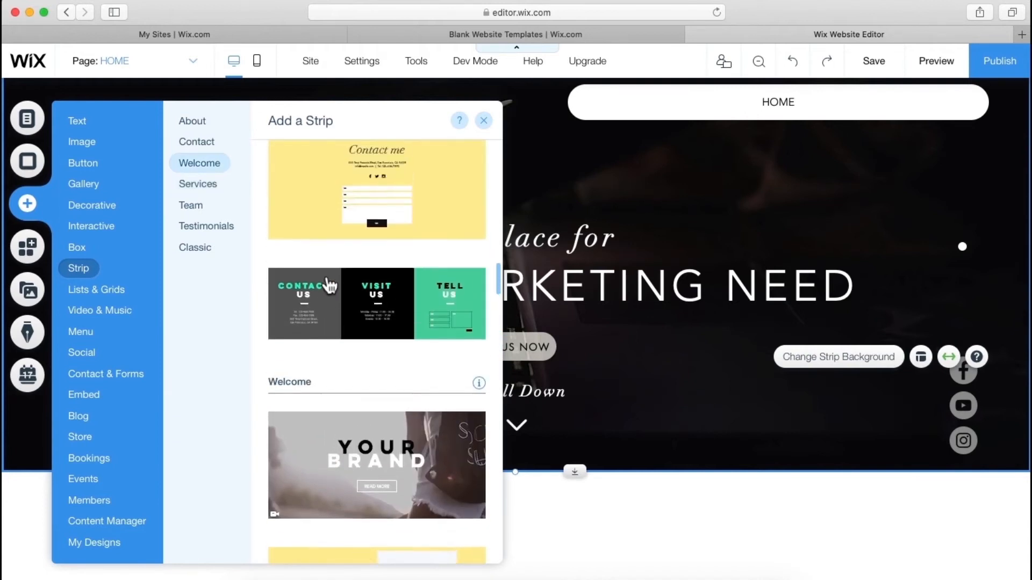
scroll(329, 285, up, 10)
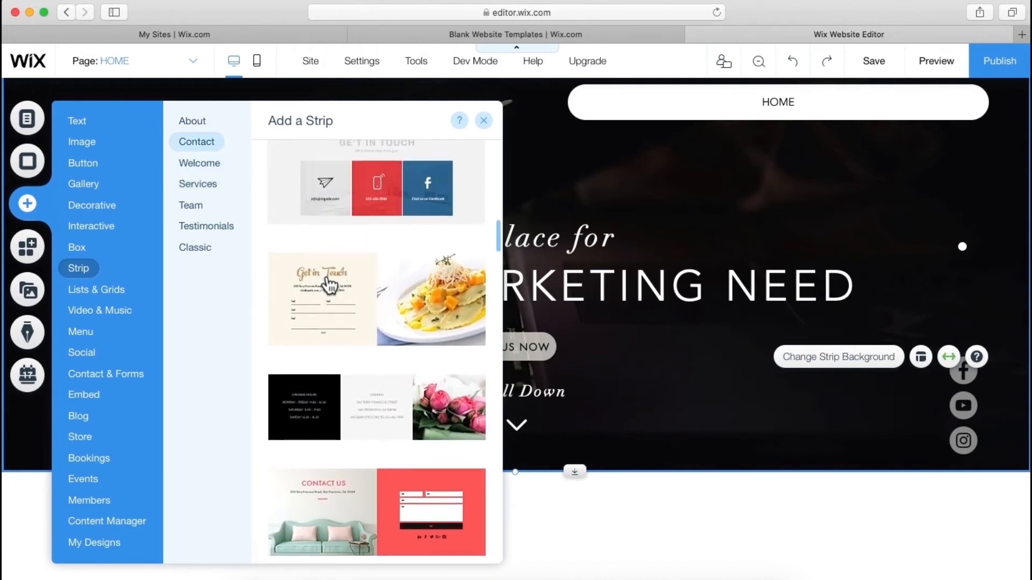
scroll(329, 285, up, 5)
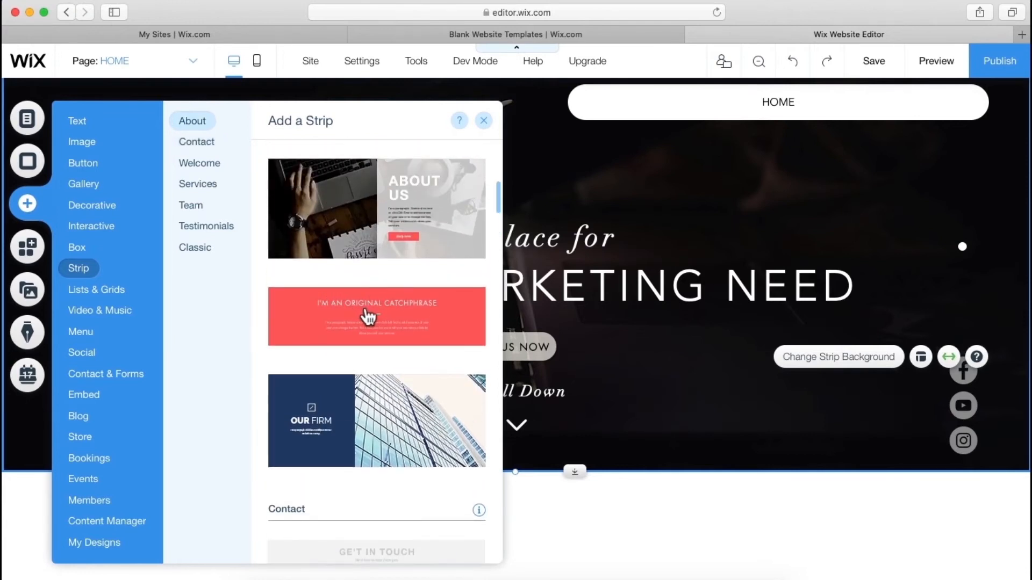
drag(368, 318, 586, 573)
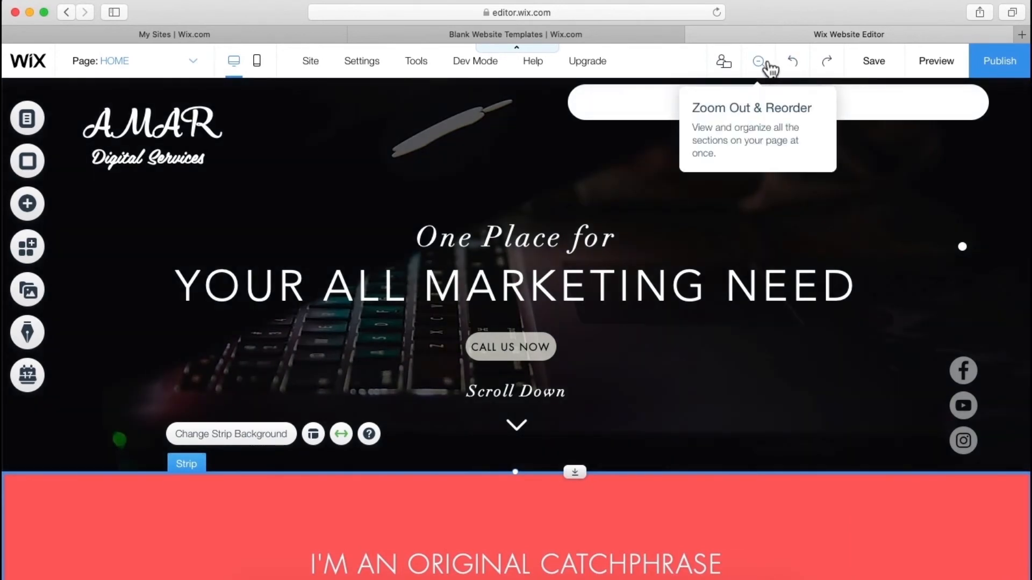
click(767, 63)
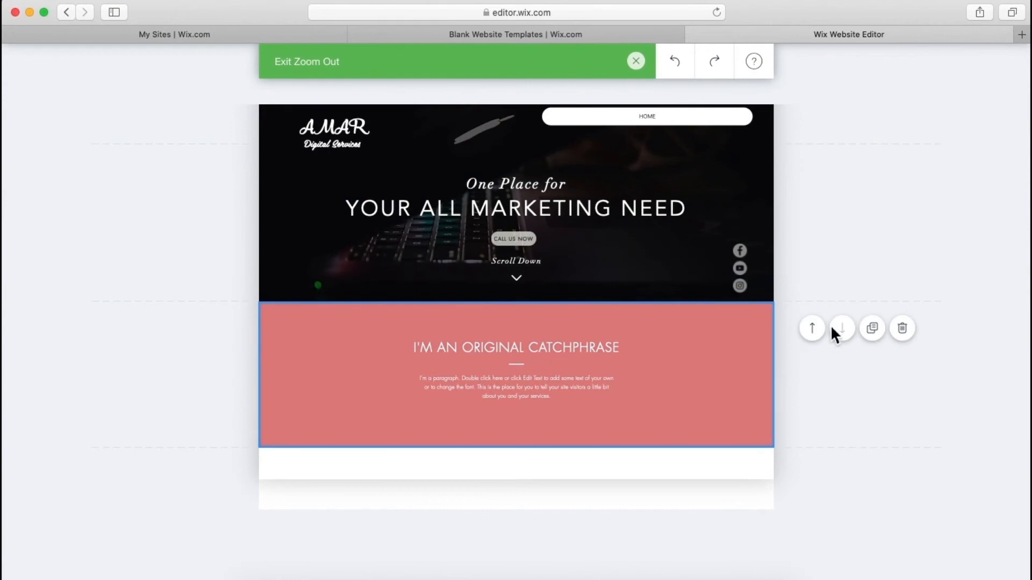
click(813, 332)
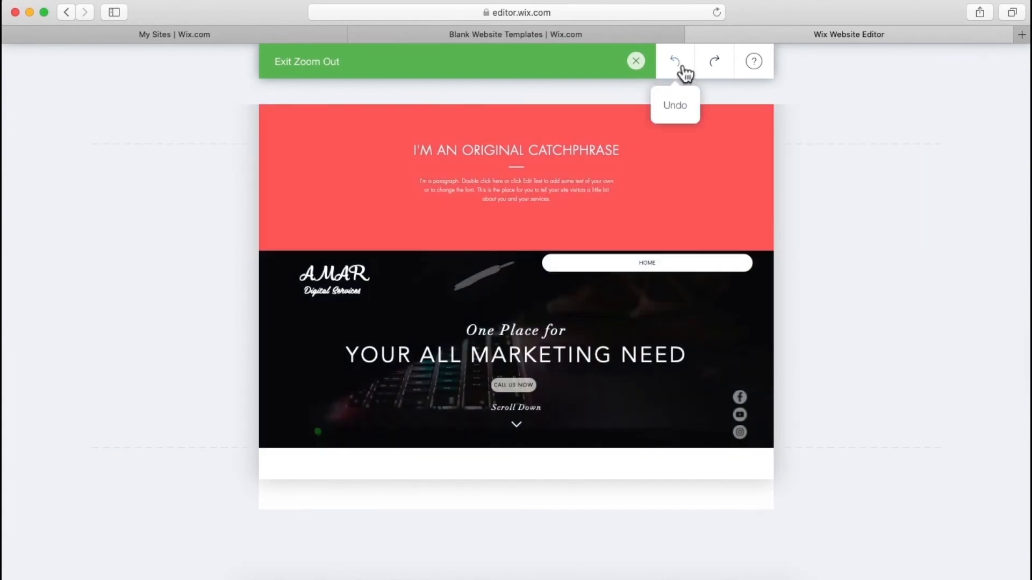
click(676, 75)
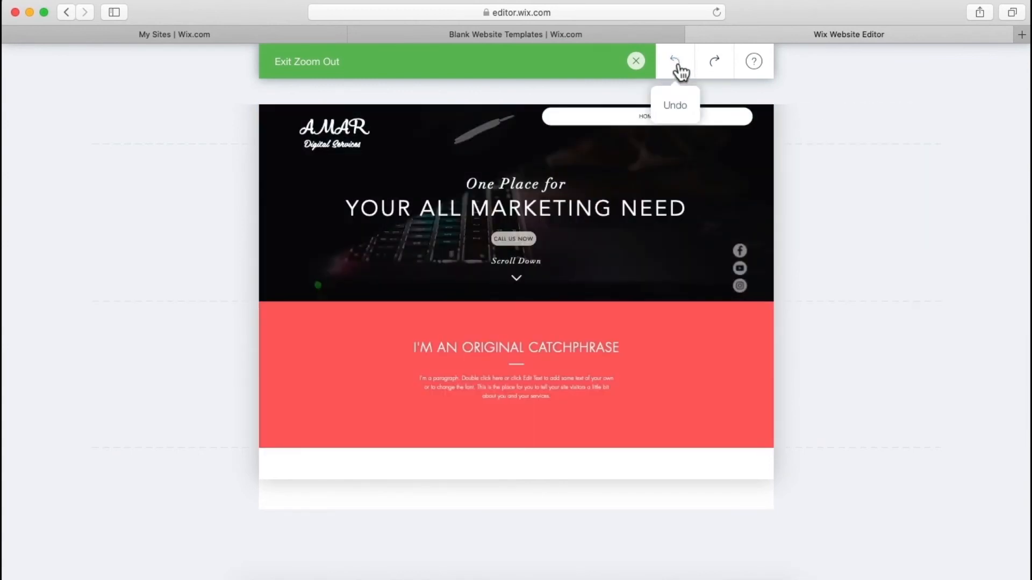
click(636, 61)
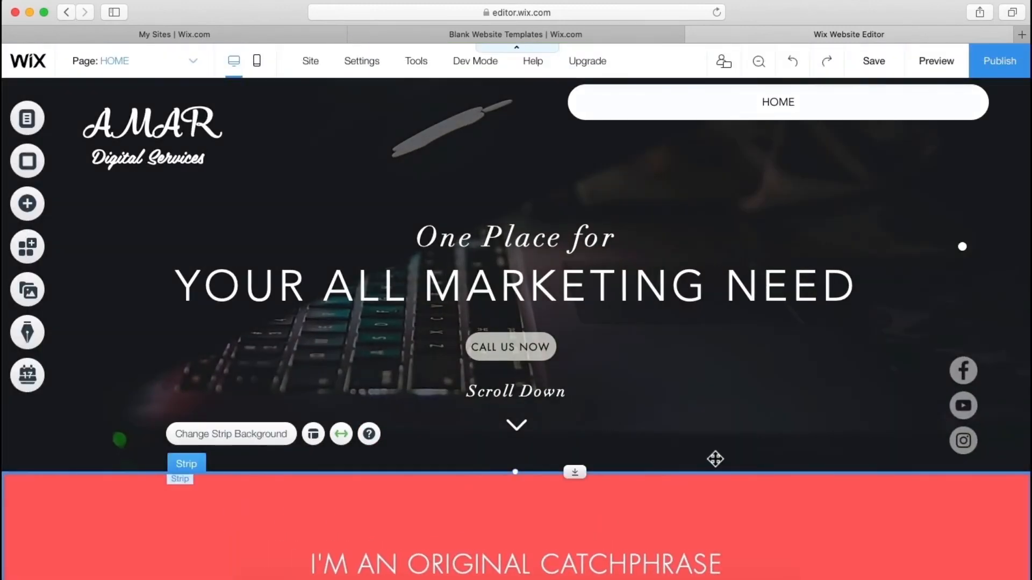
scroll(715, 458, down, 5)
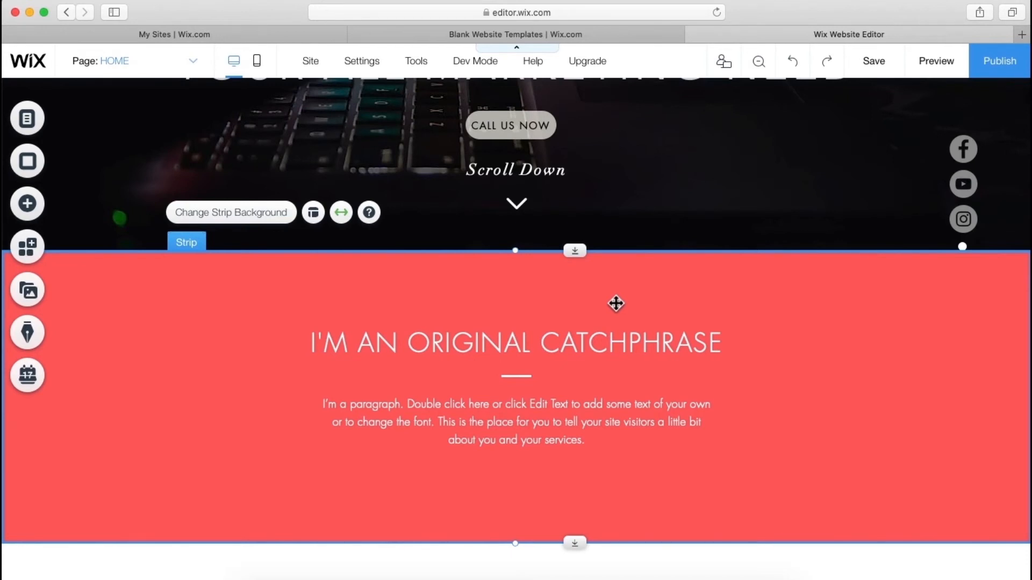
scroll(615, 304, up, 3)
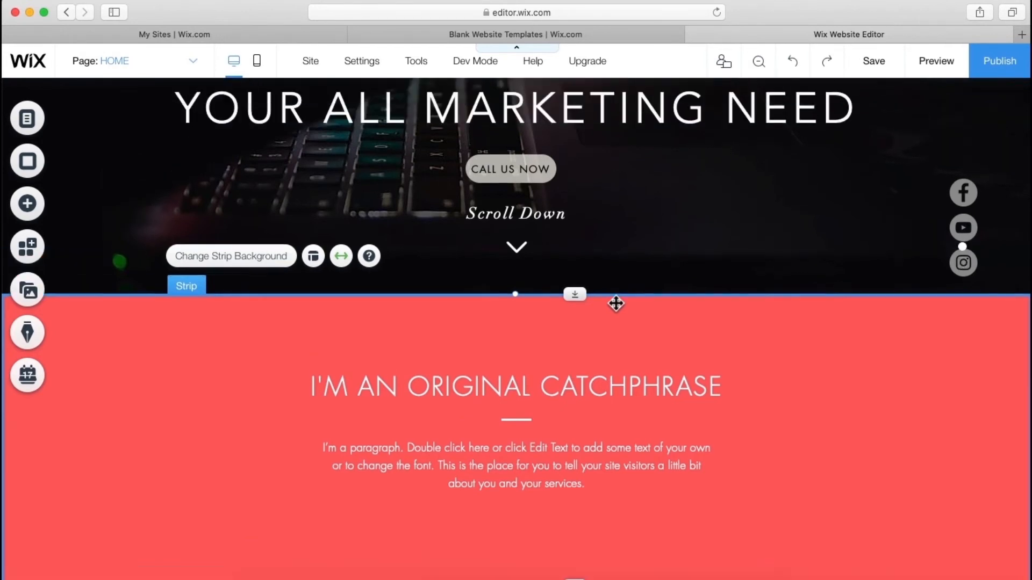
scroll(616, 304, up, 5)
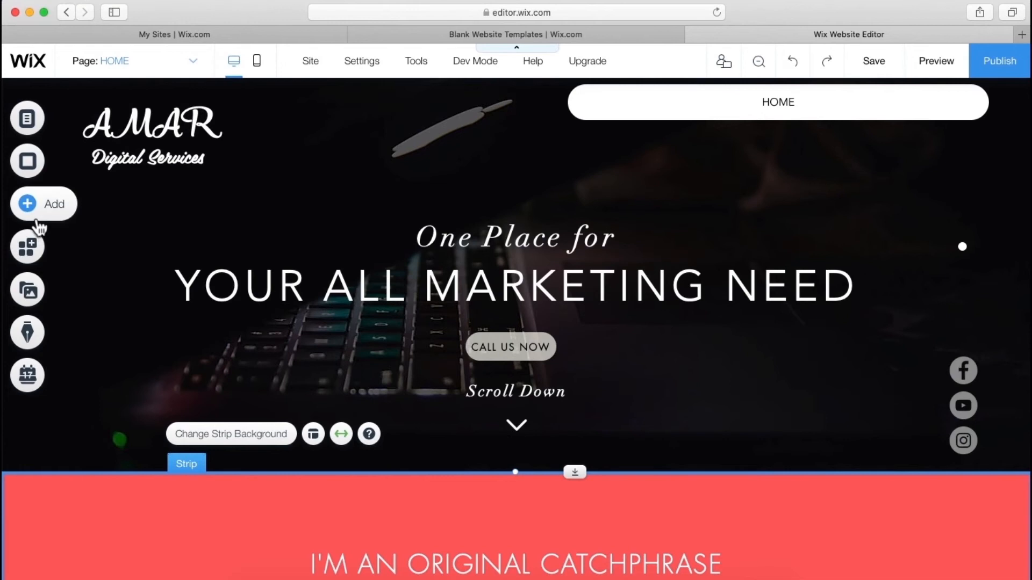
- Drop an anchor at the top of the red catchphrase strip and rename it About Us
click(28, 203)
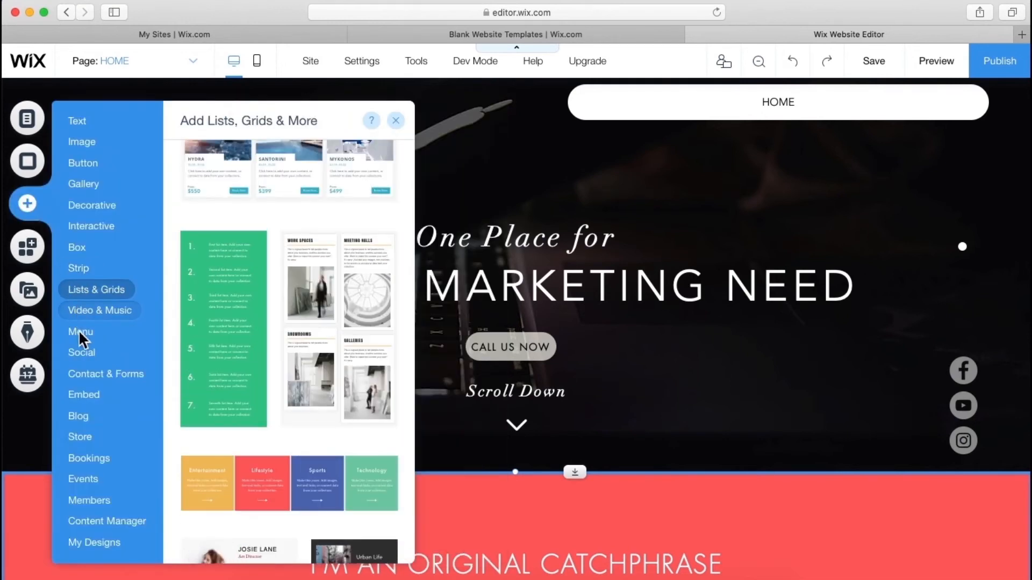
mouse_move(79, 333)
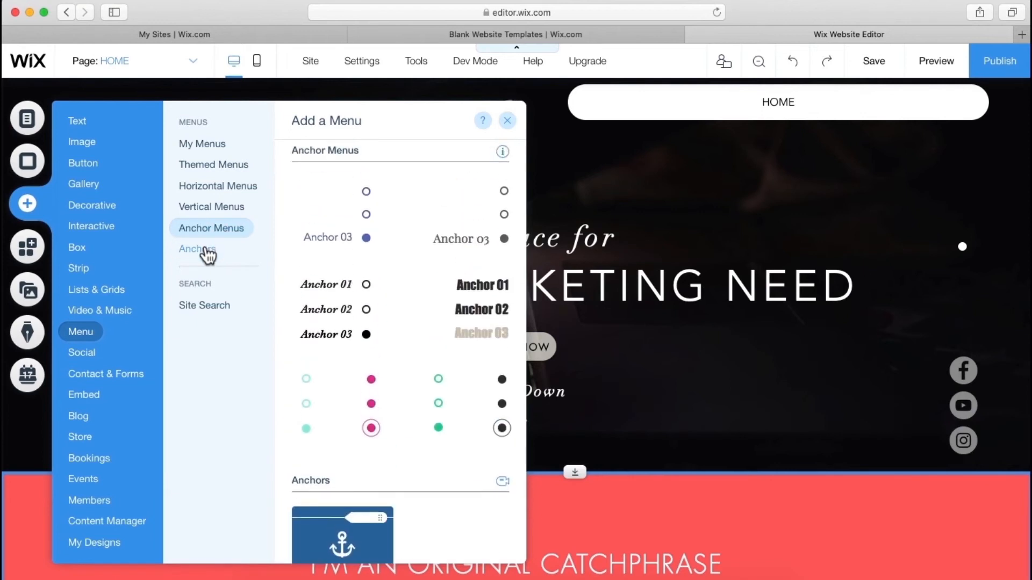
mouse_move(207, 252)
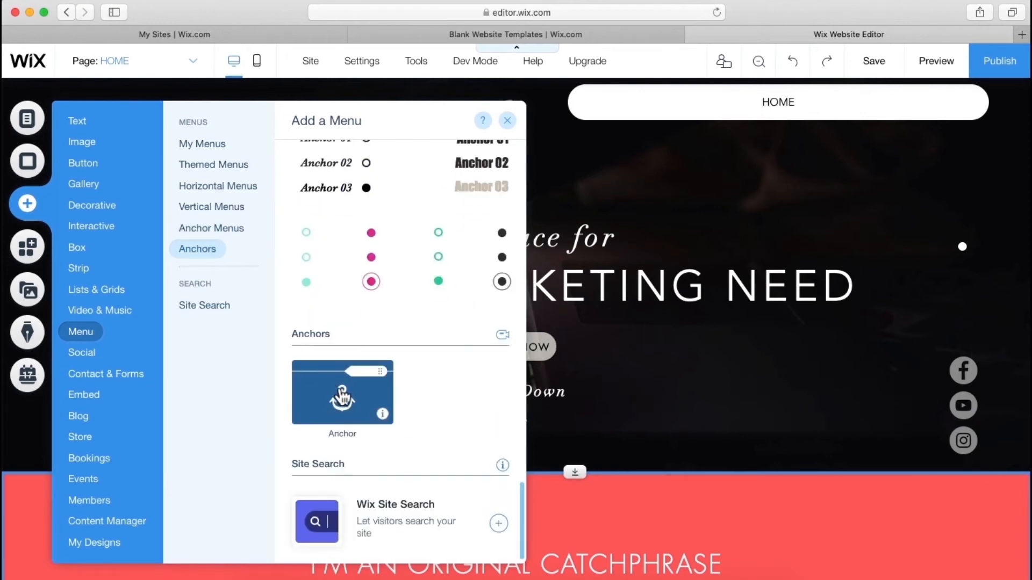
drag(360, 396, 838, 487)
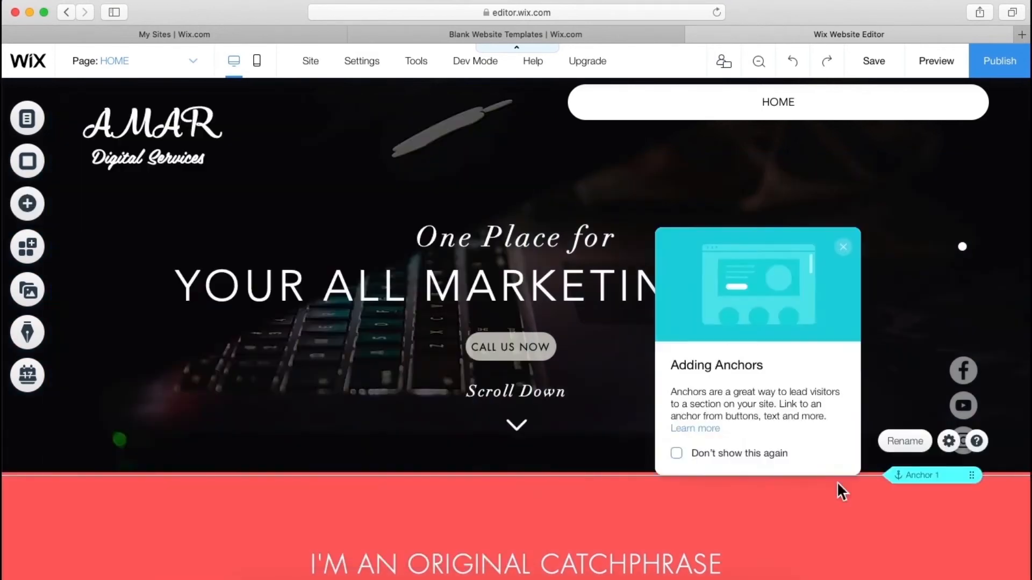
click(915, 449)
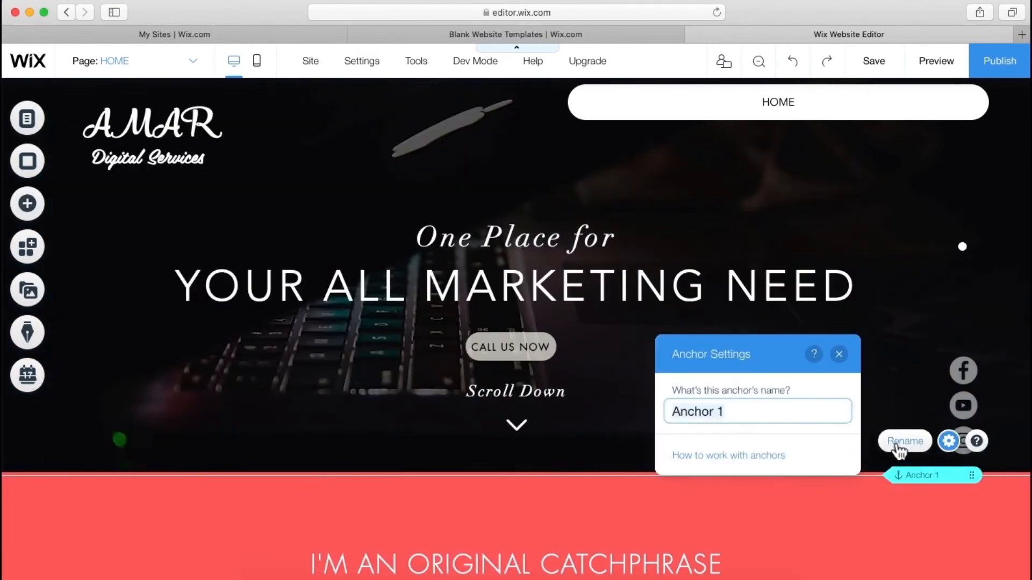
text(About Us)
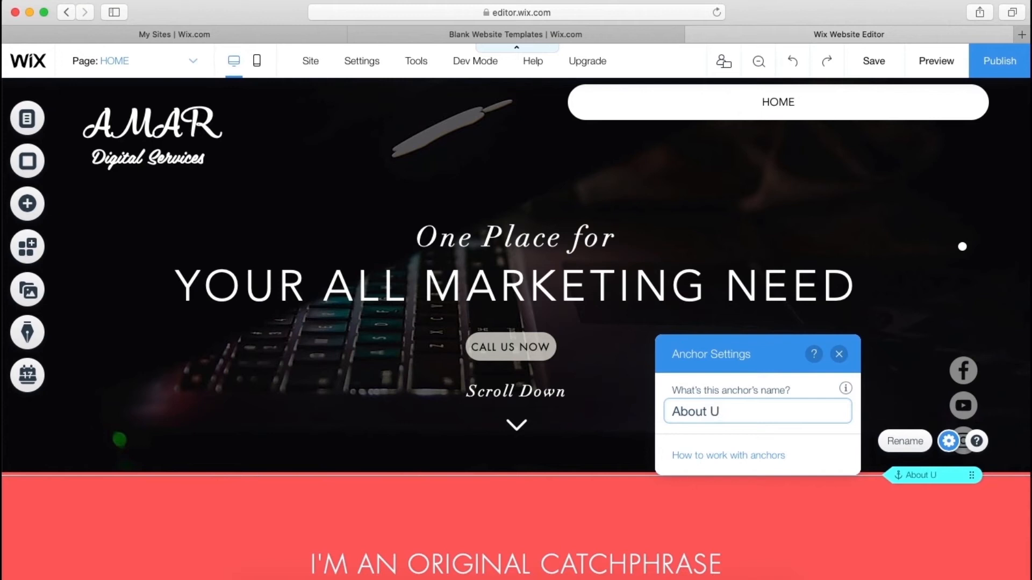
click(888, 522)
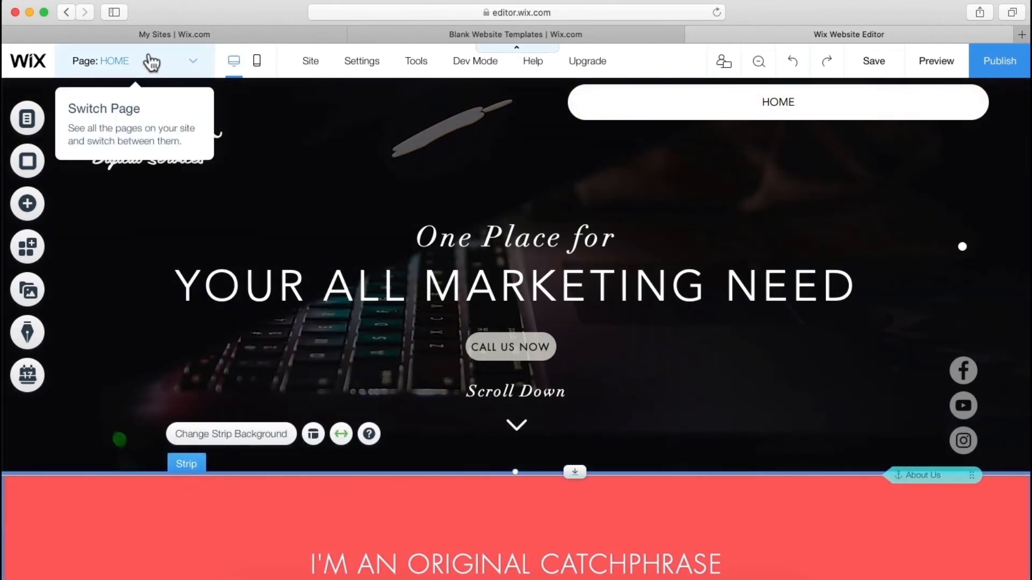
- Add a site-menu link named About Us that points to the About Us anchor
click(151, 62)
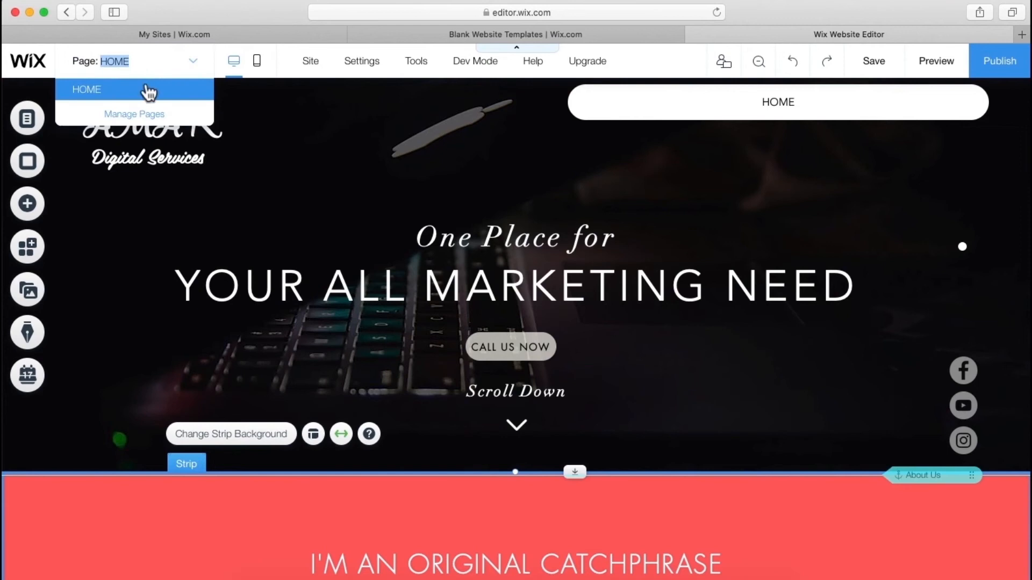
click(144, 115)
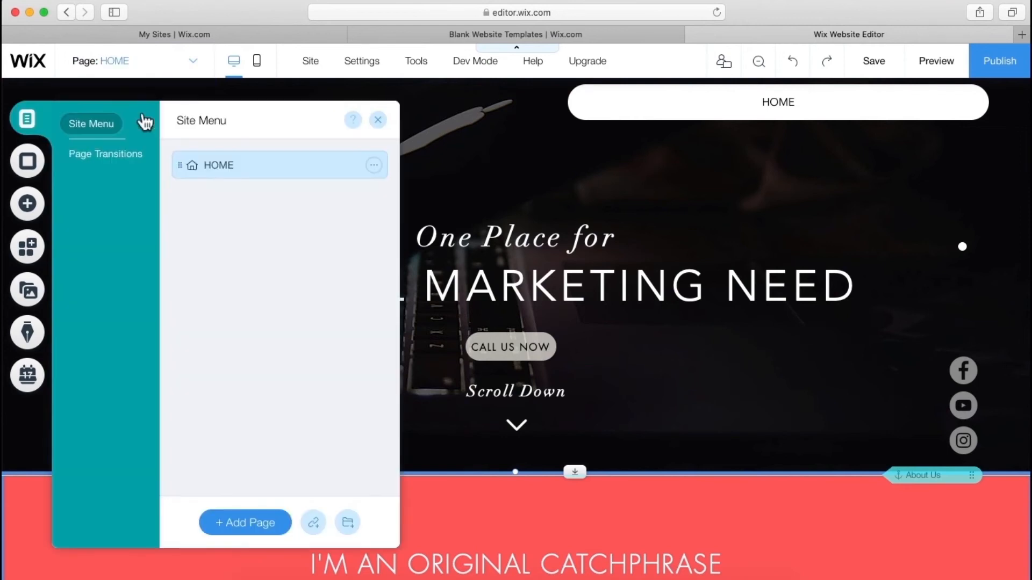
click(314, 524)
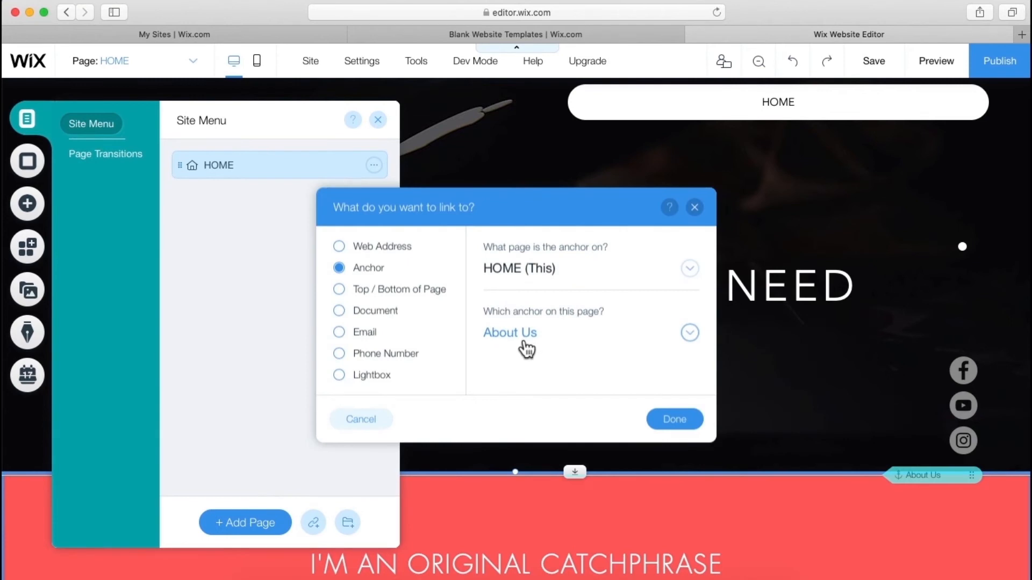
click(676, 426)
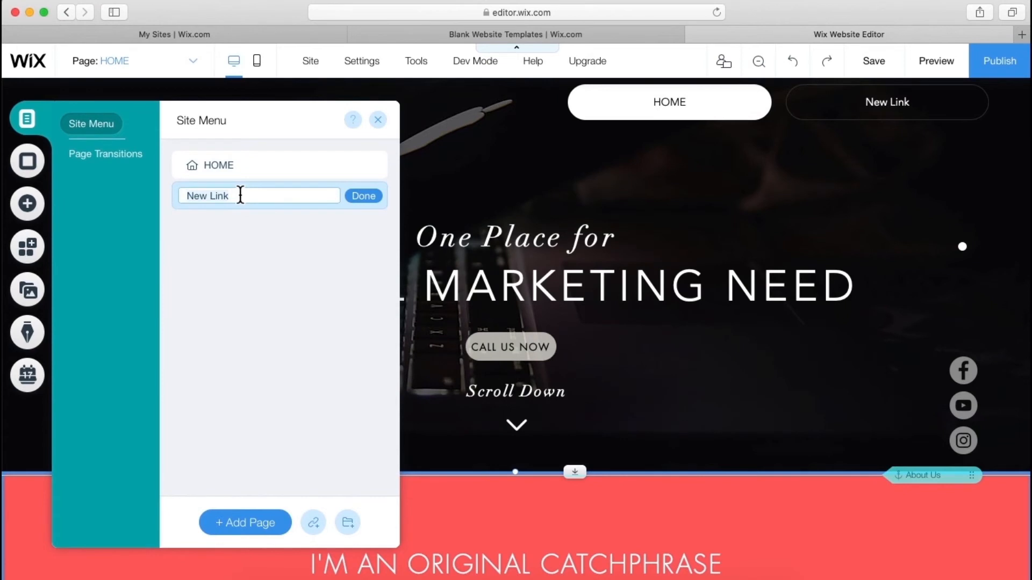
text(About Us)
click(376, 198)
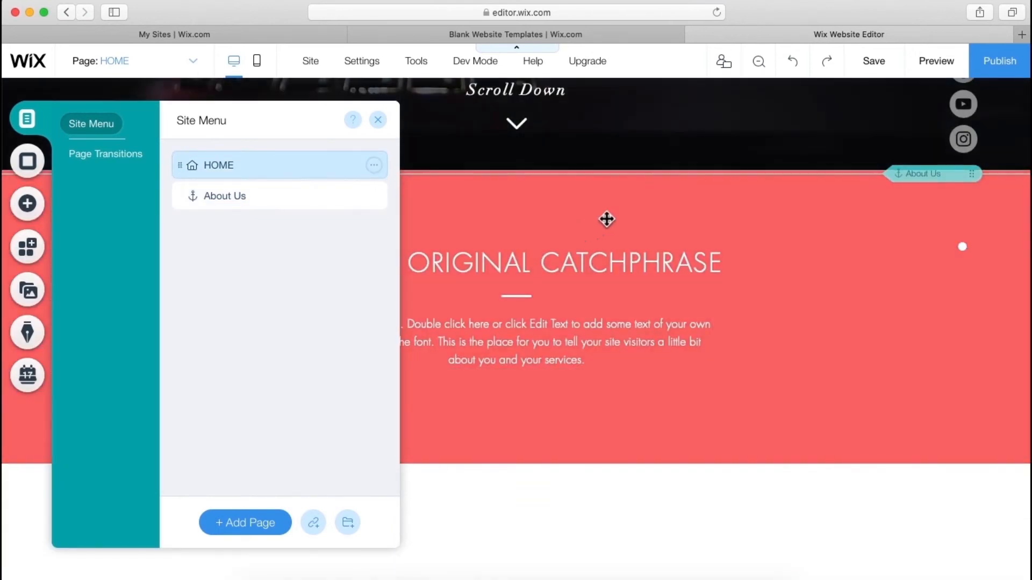
click(678, 214)
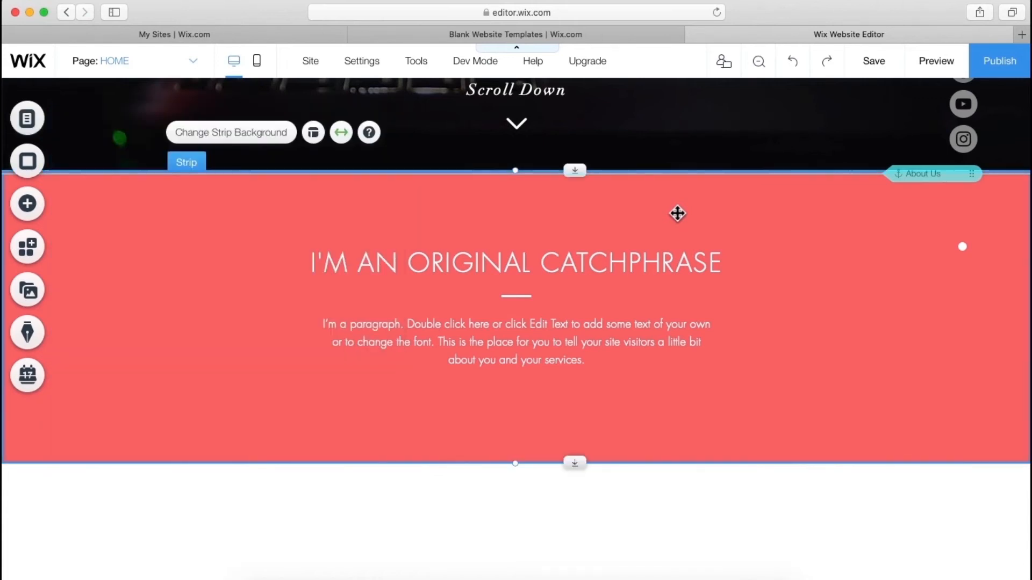
scroll(680, 220, up, 5)
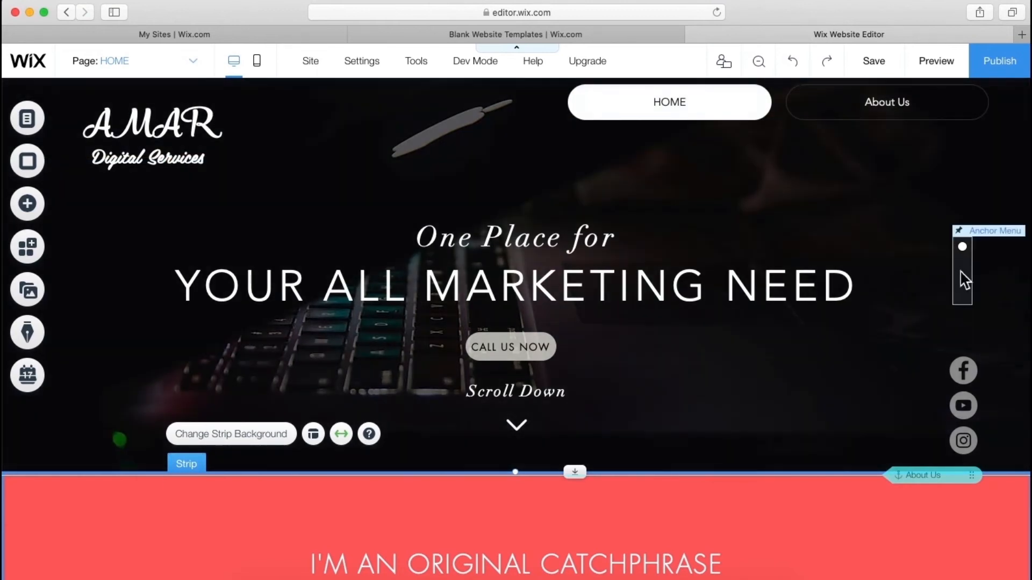
- Select the hero's anchor menu and apply the black-dot design preset
click(965, 280)
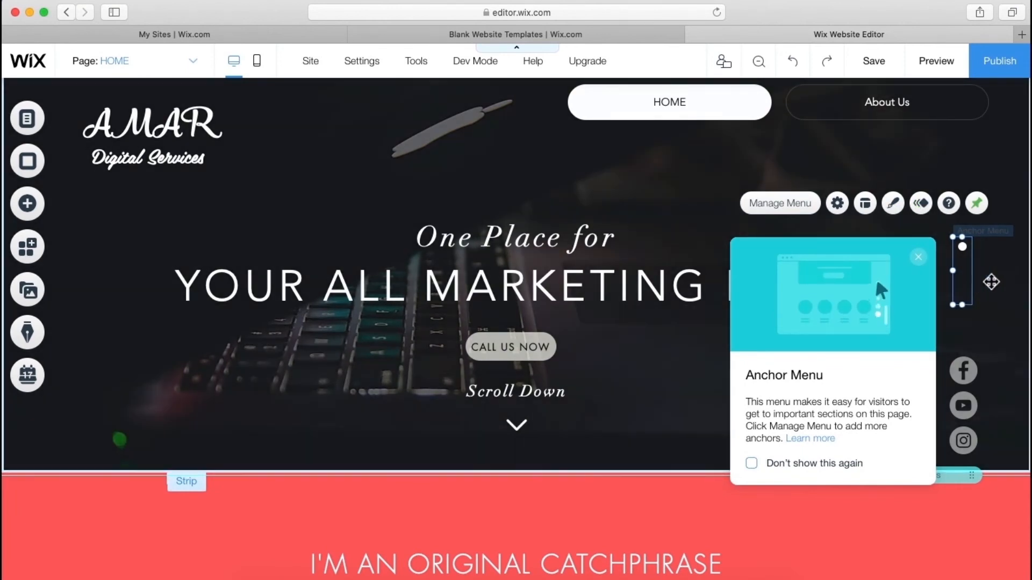
click(874, 211)
click(840, 211)
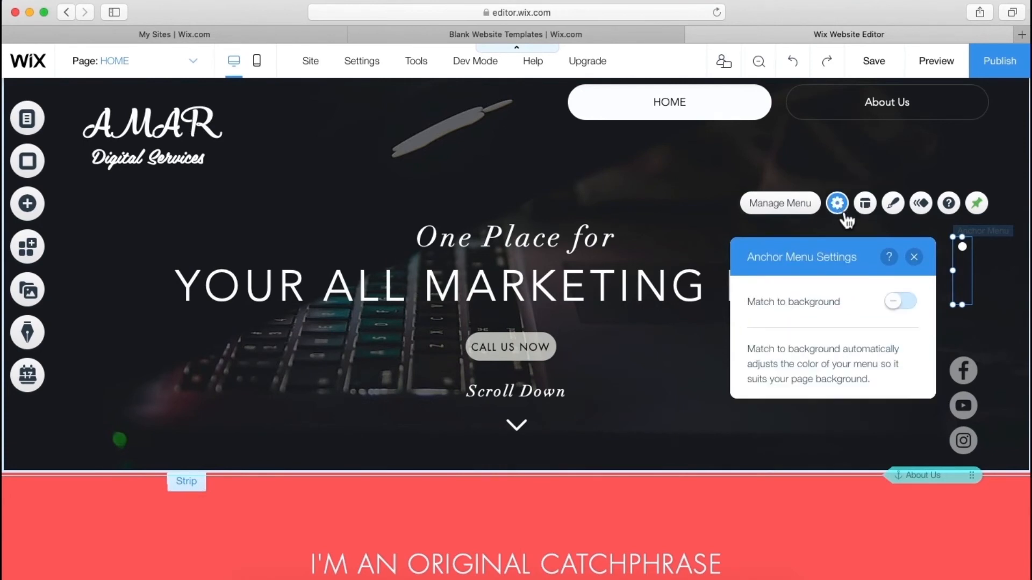
click(895, 207)
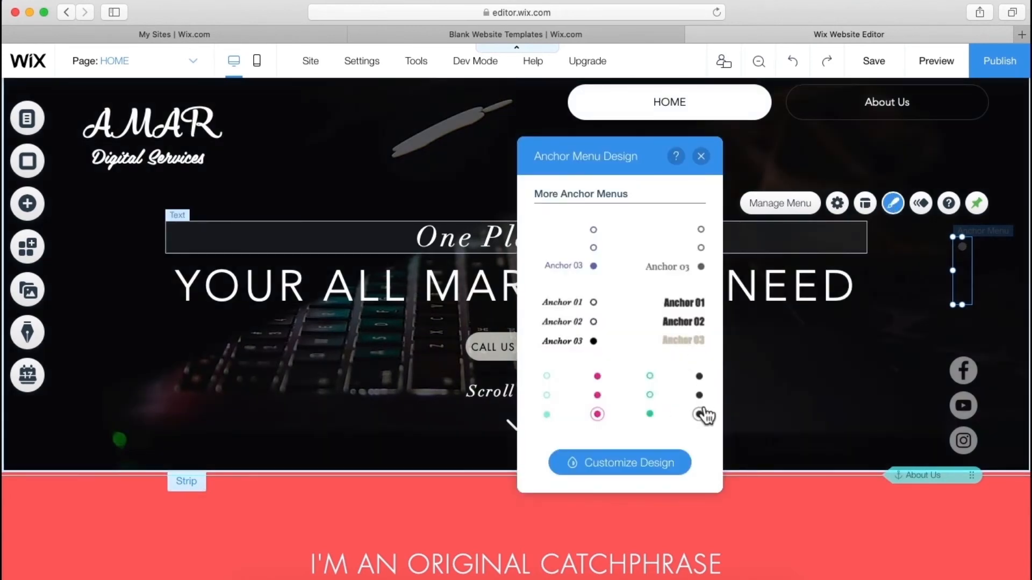
click(703, 414)
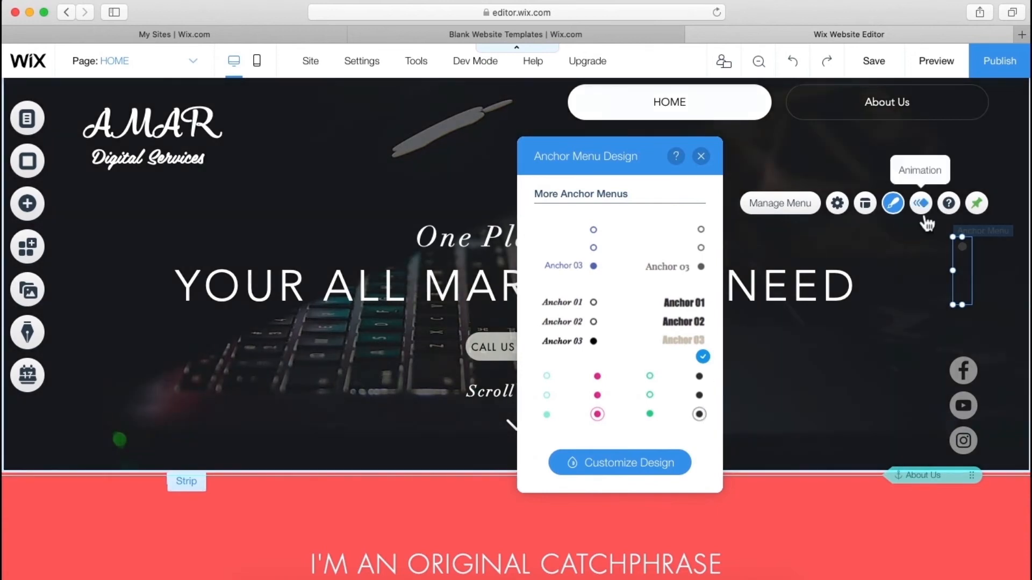
- Toggle Top of Page on and off so the anchor menu lists only About Us
click(781, 203)
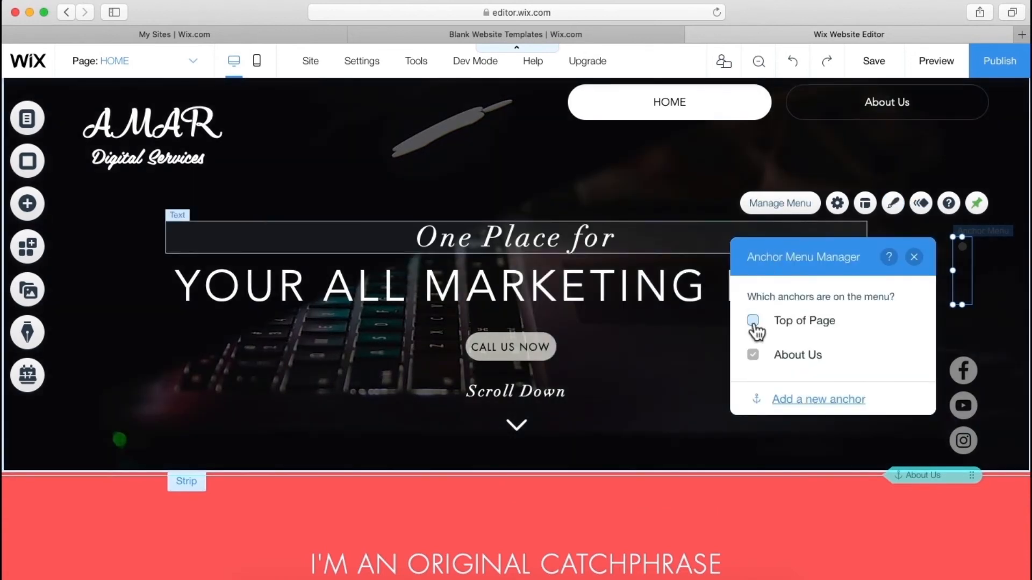
click(754, 321)
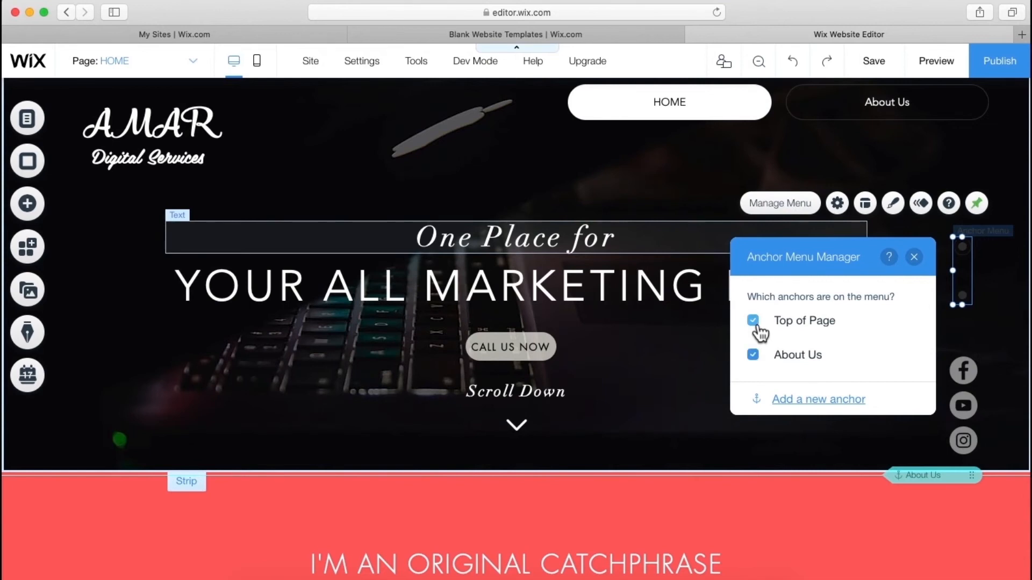
click(754, 321)
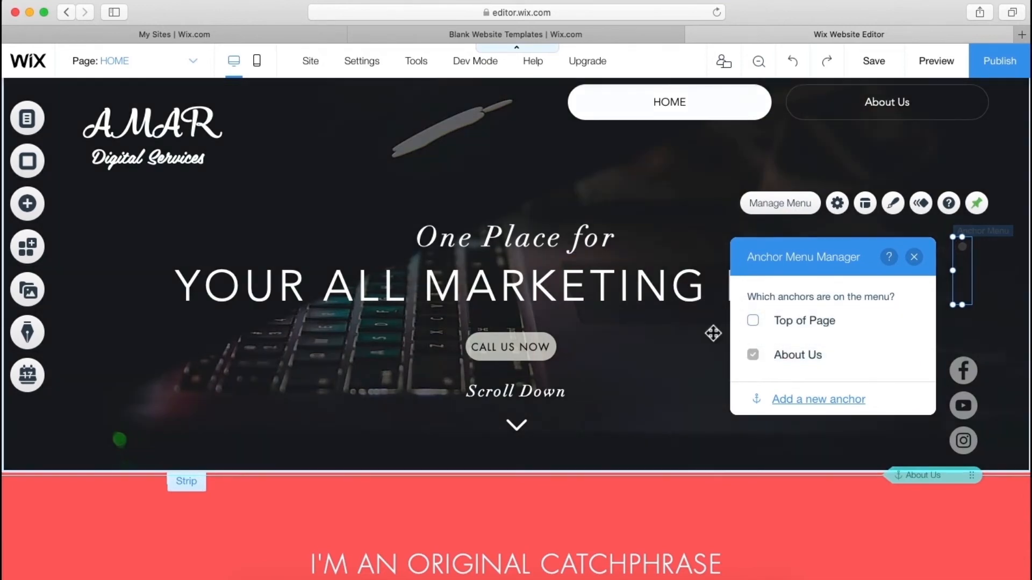
click(709, 339)
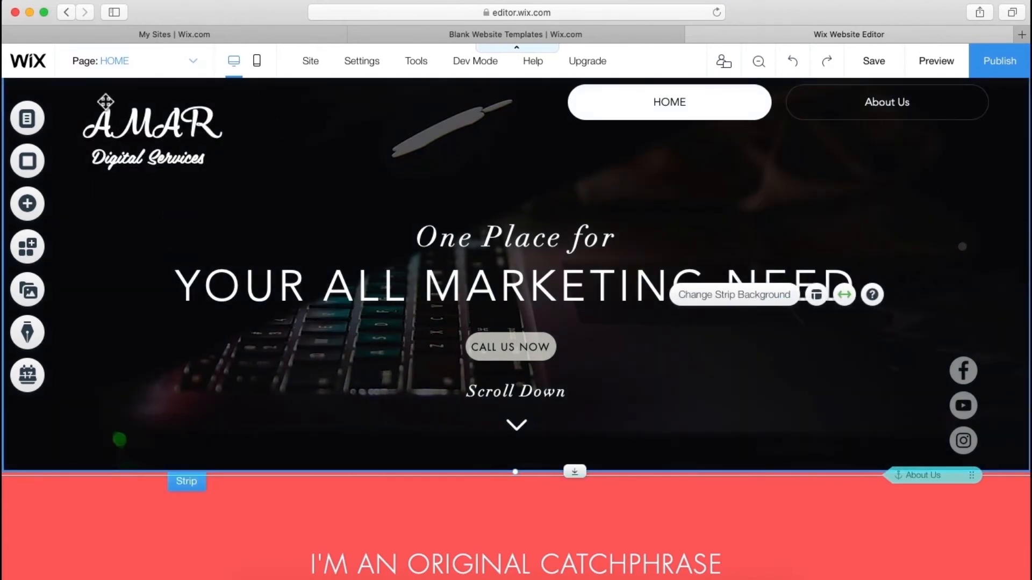
- Check the site menu manager's items, then close it
click(189, 69)
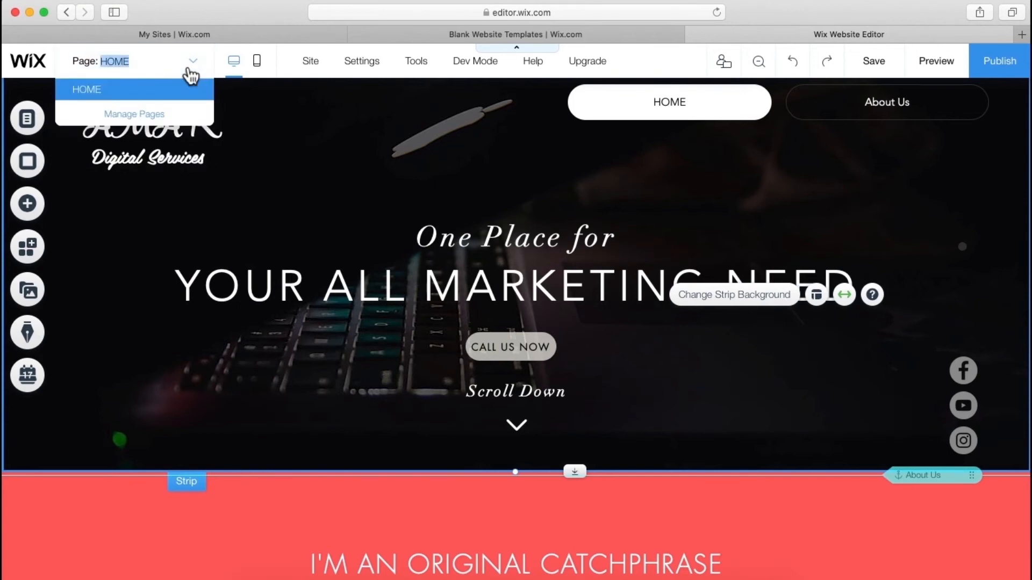
click(164, 118)
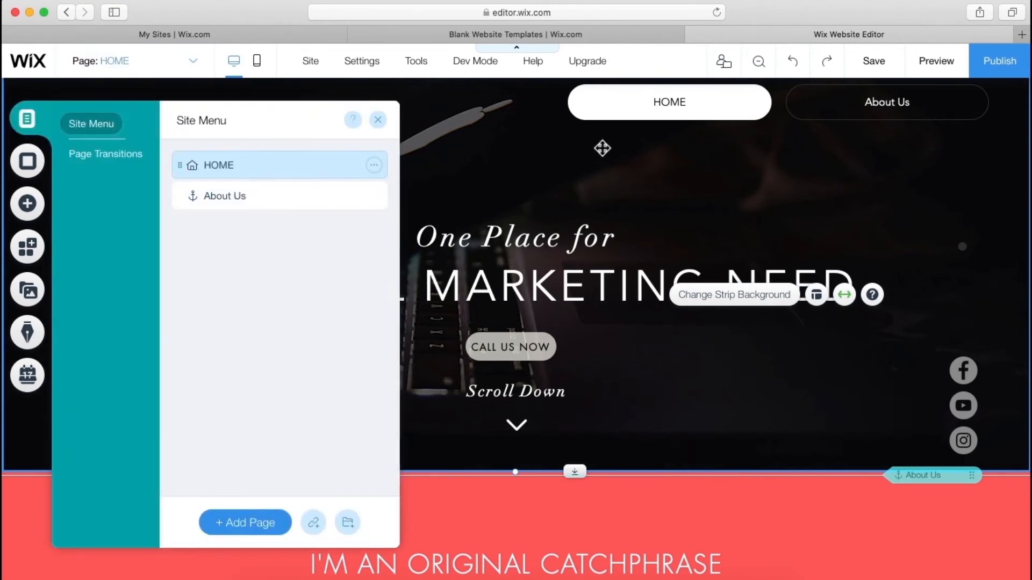
click(549, 158)
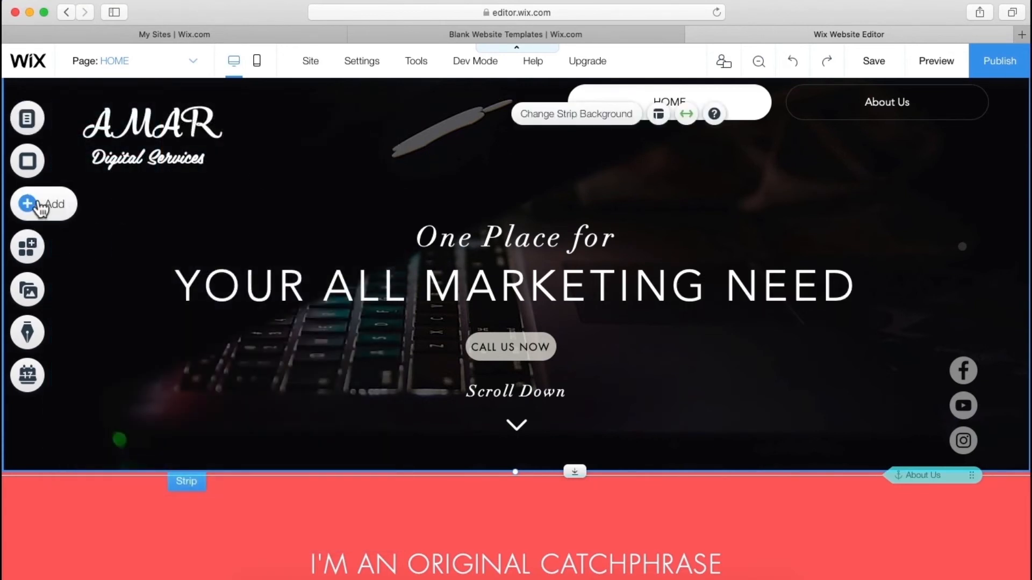
- Drop a new anchor near the top of the hero strip and name it Home
click(40, 210)
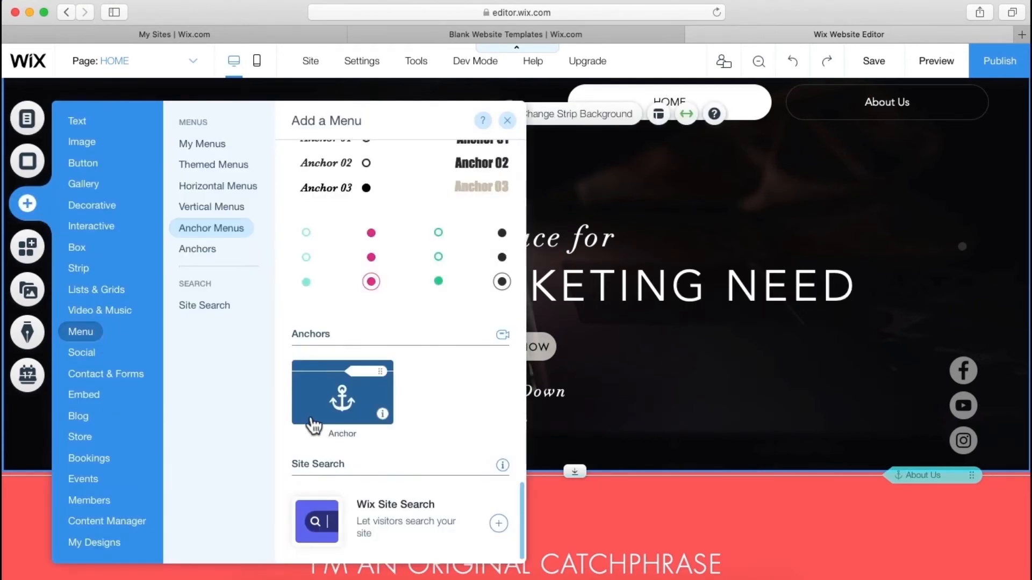
drag(347, 402, 628, 171)
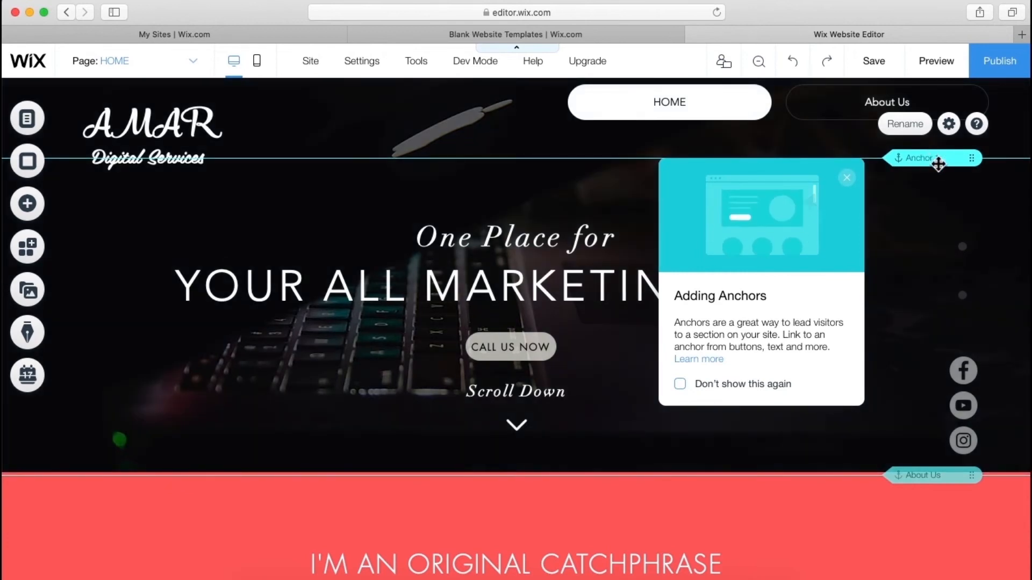
double_click(935, 161)
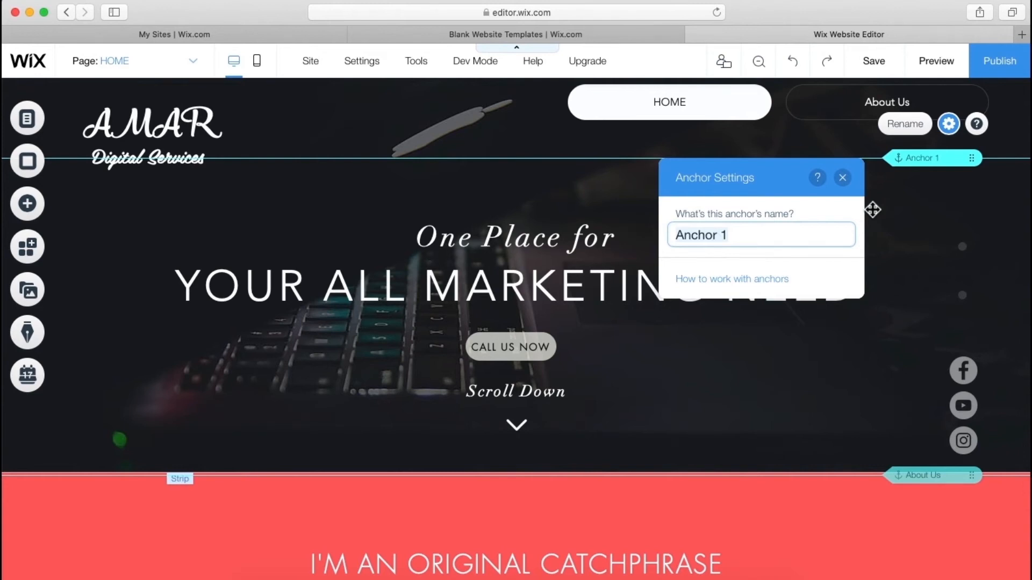
text(Home)
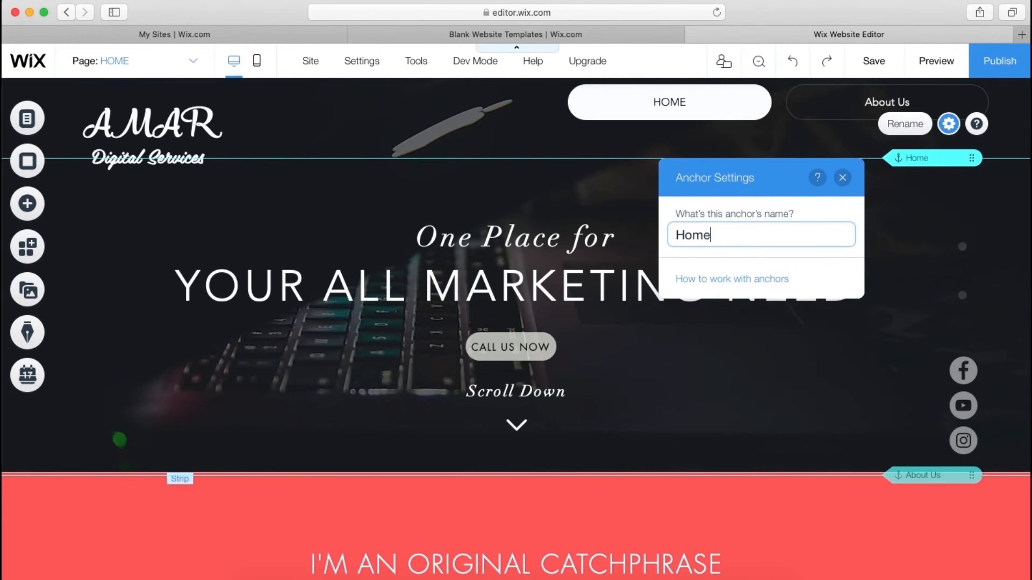
click(889, 215)
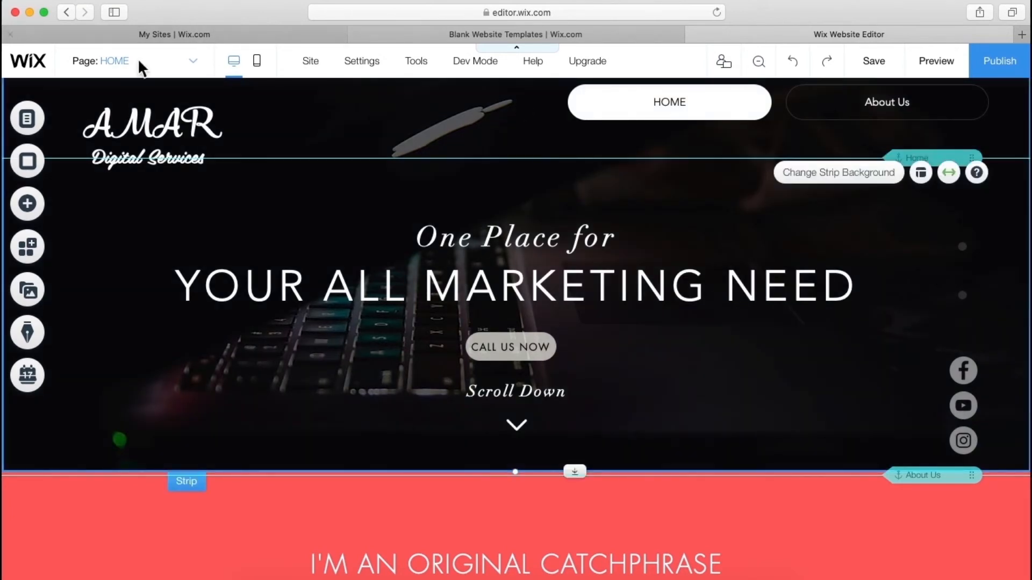
- Open the site menu manager from the page list
click(40, 210)
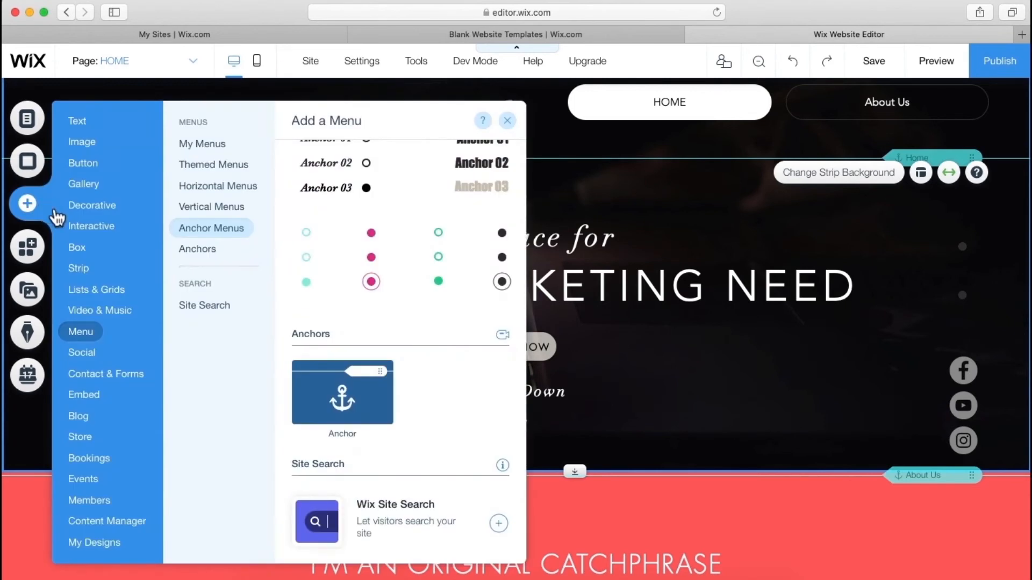
click(508, 120)
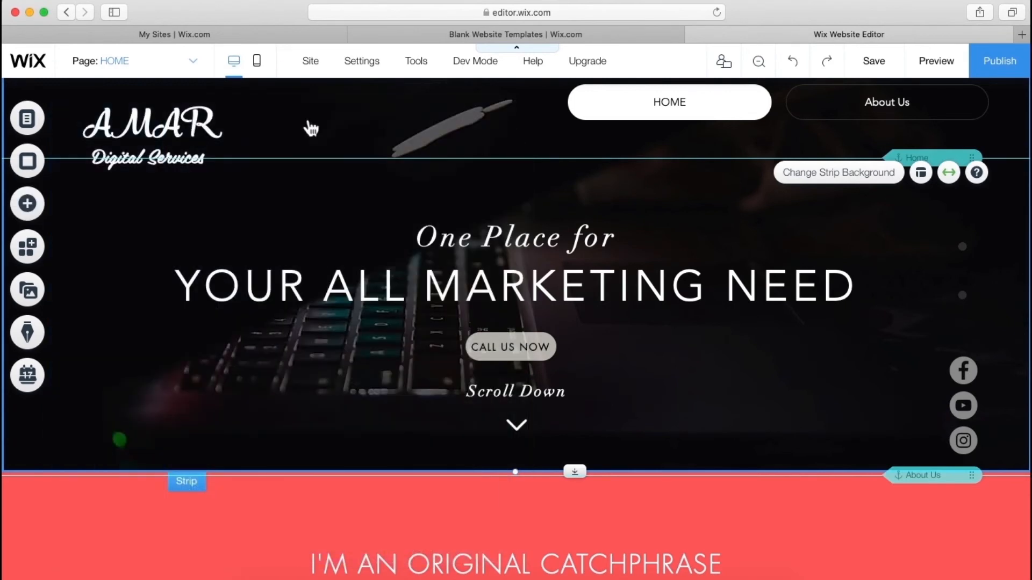
click(140, 72)
click(135, 114)
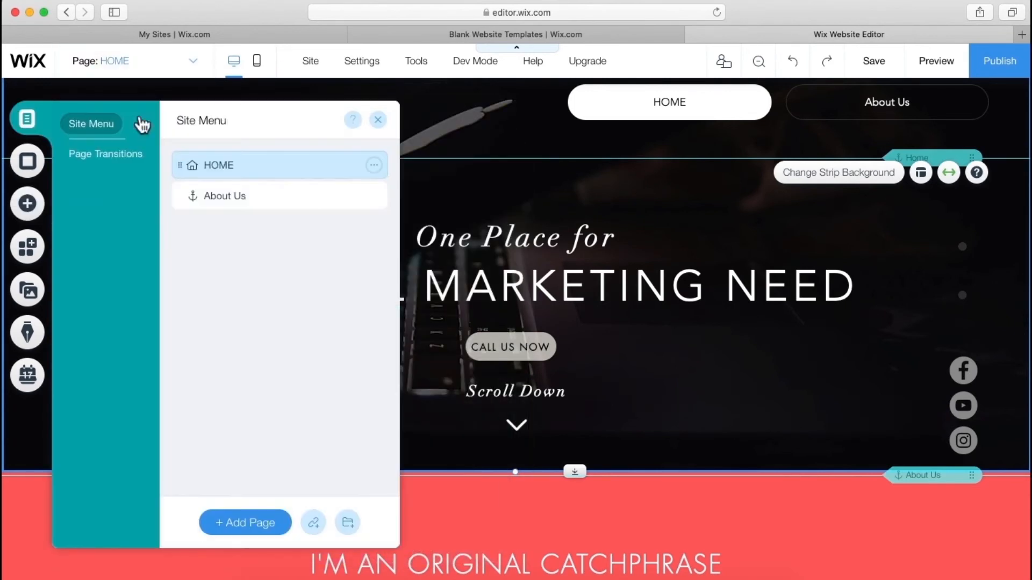
- Add a site menu item named 'Home' that links to the Home anchor
click(314, 523)
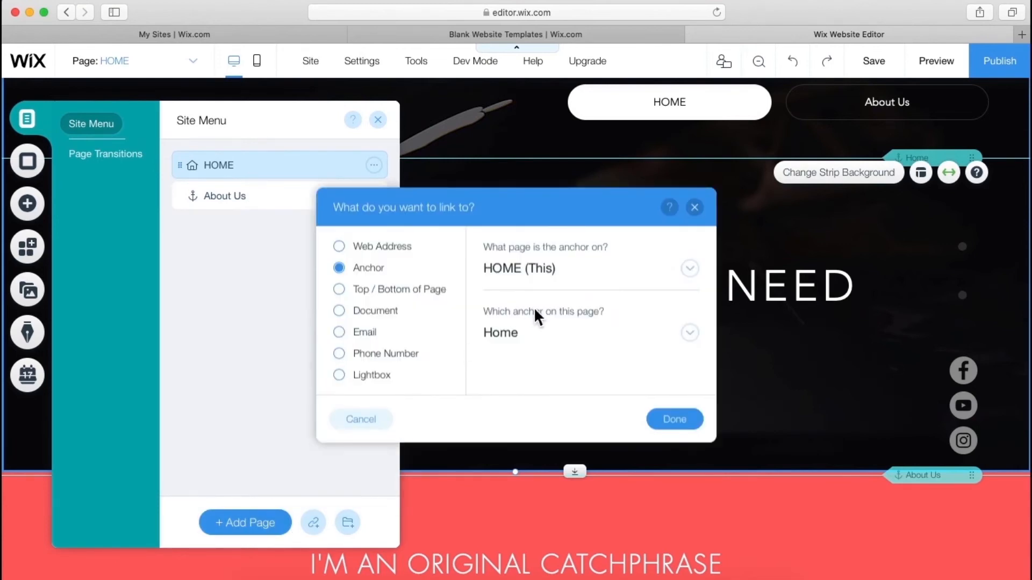
click(691, 427)
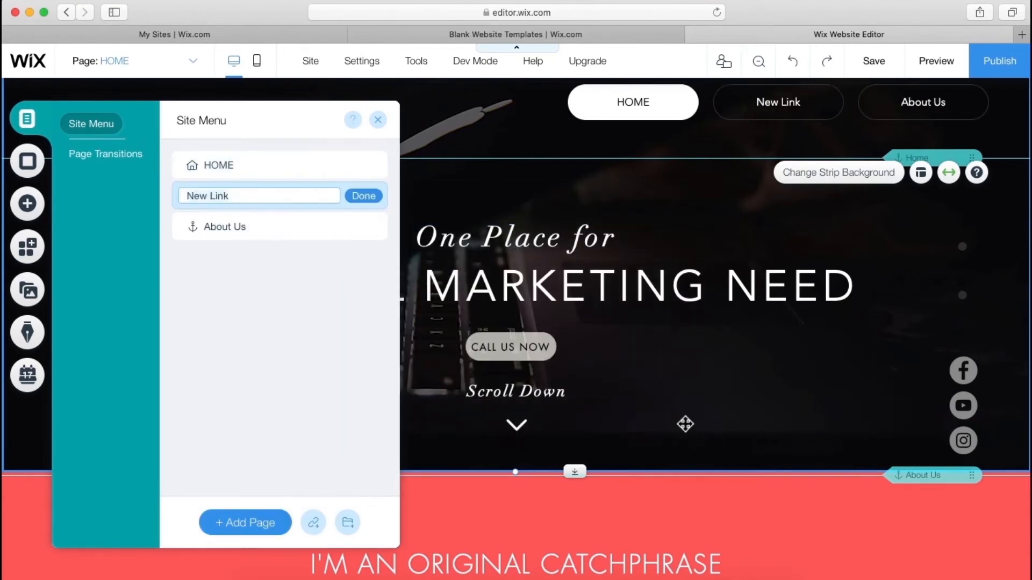
text(Home)
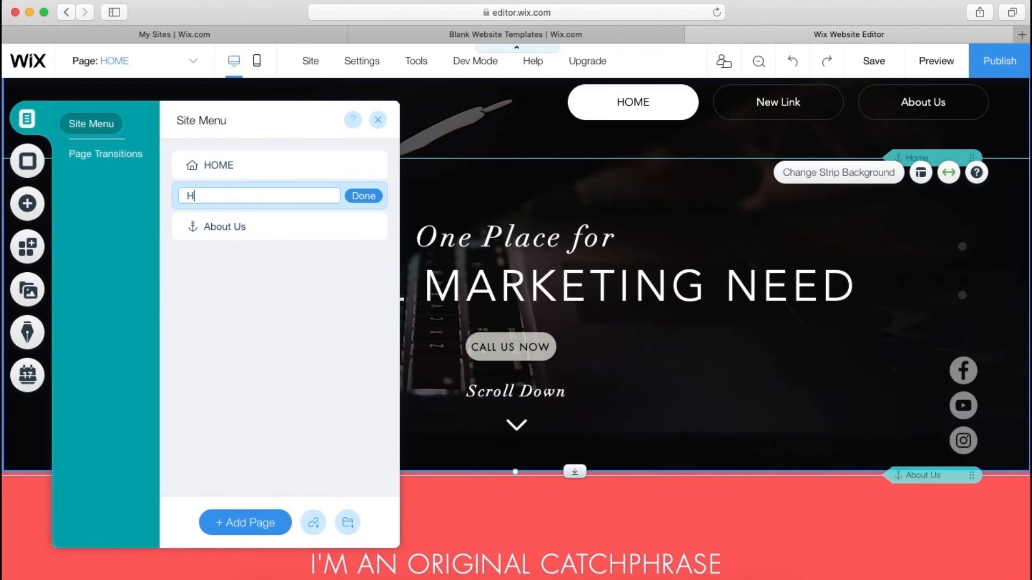
click(359, 198)
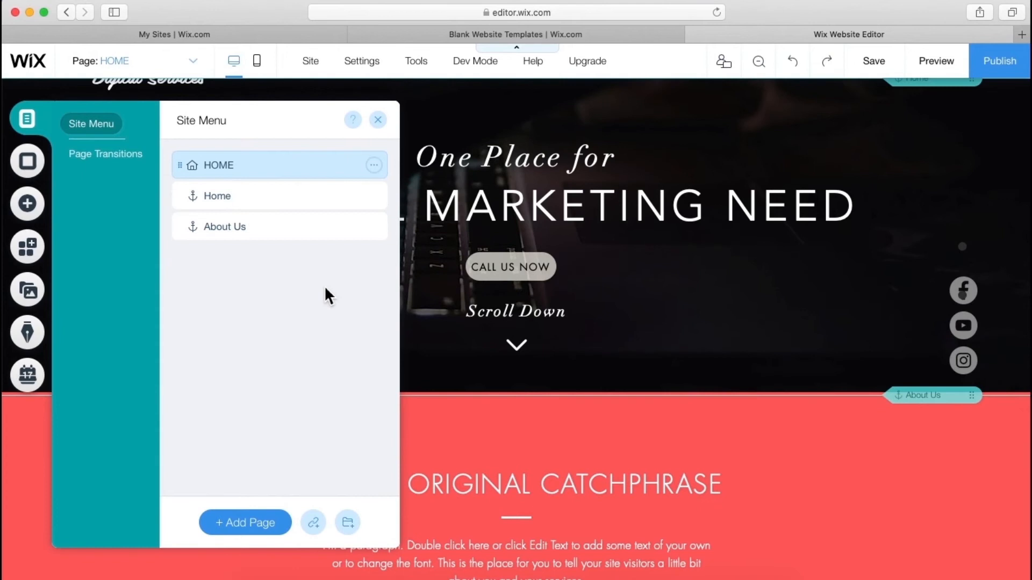
click(381, 124)
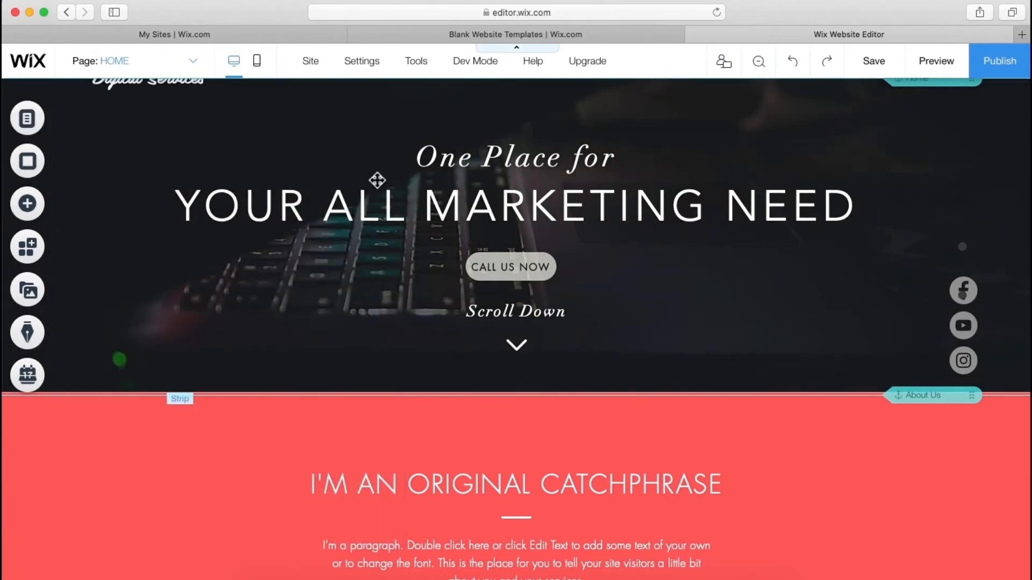
scroll(375, 179, up, 2)
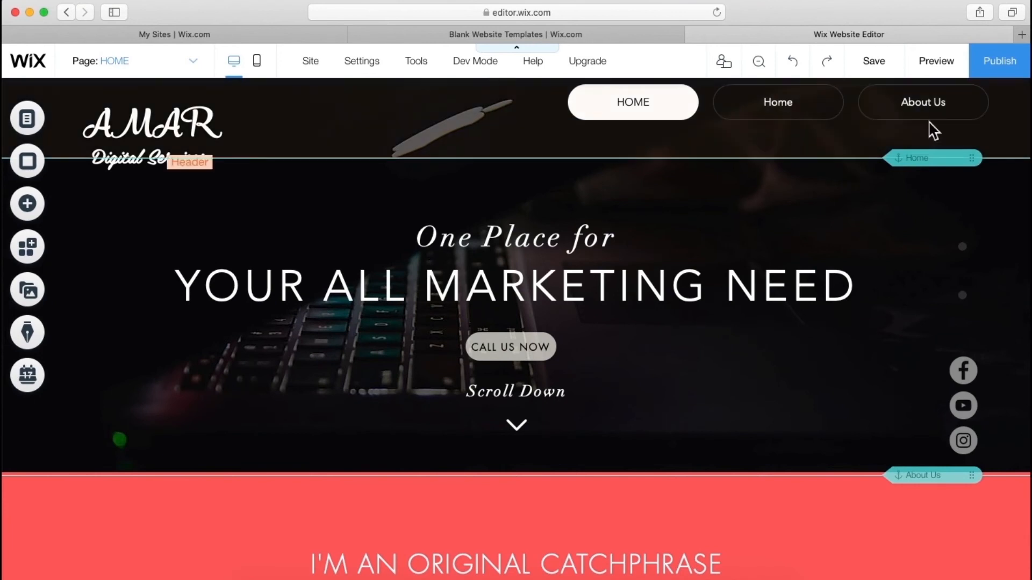
- Hide the HOME page from the navigation in Manage Pages
click(184, 73)
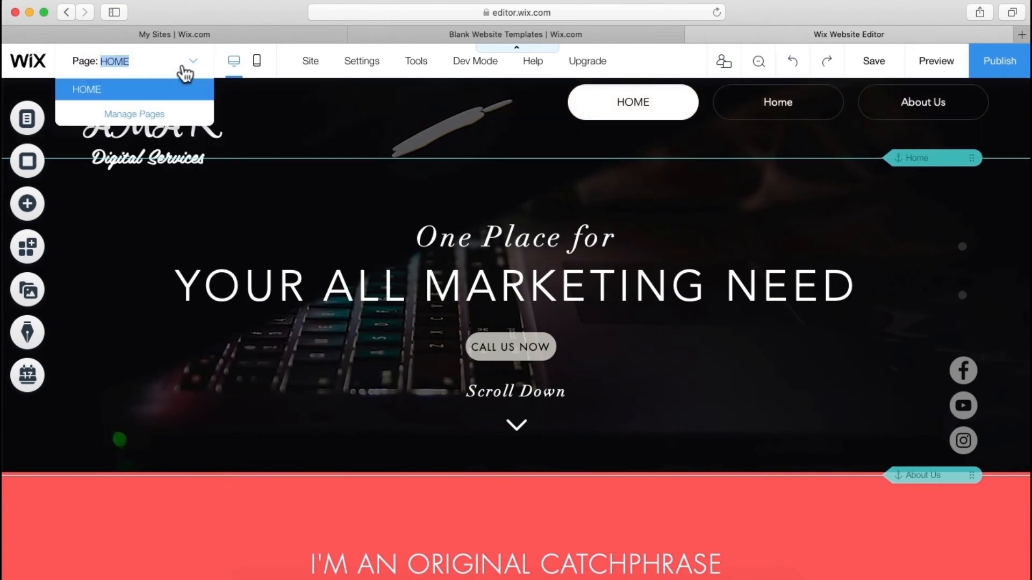
click(156, 114)
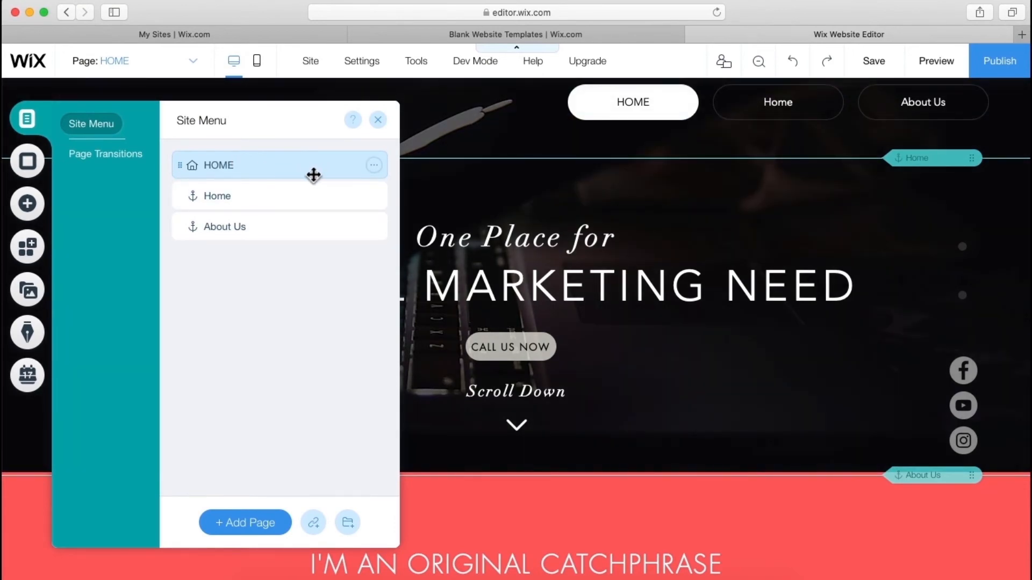
click(374, 166)
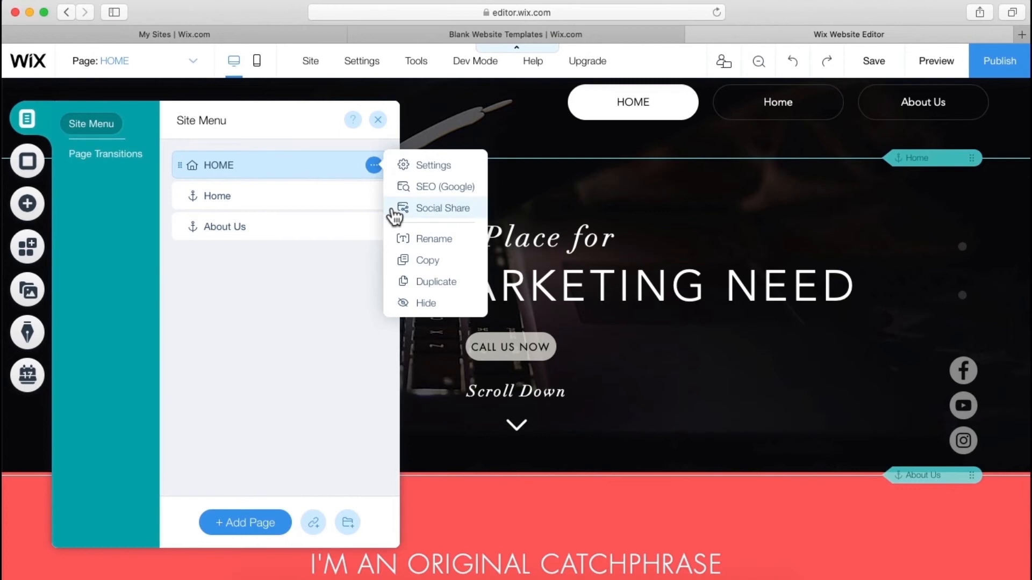
click(422, 305)
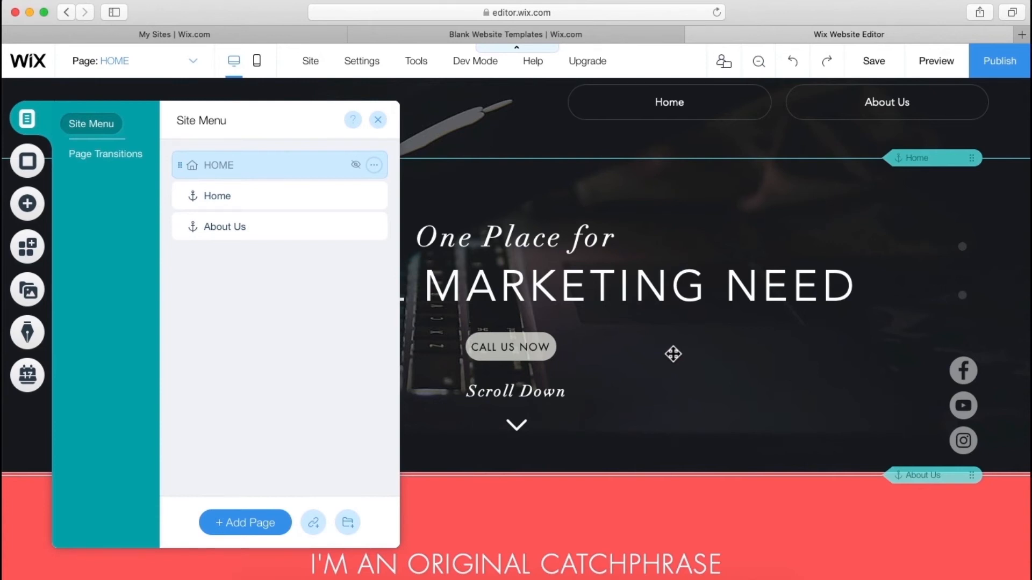
click(673, 354)
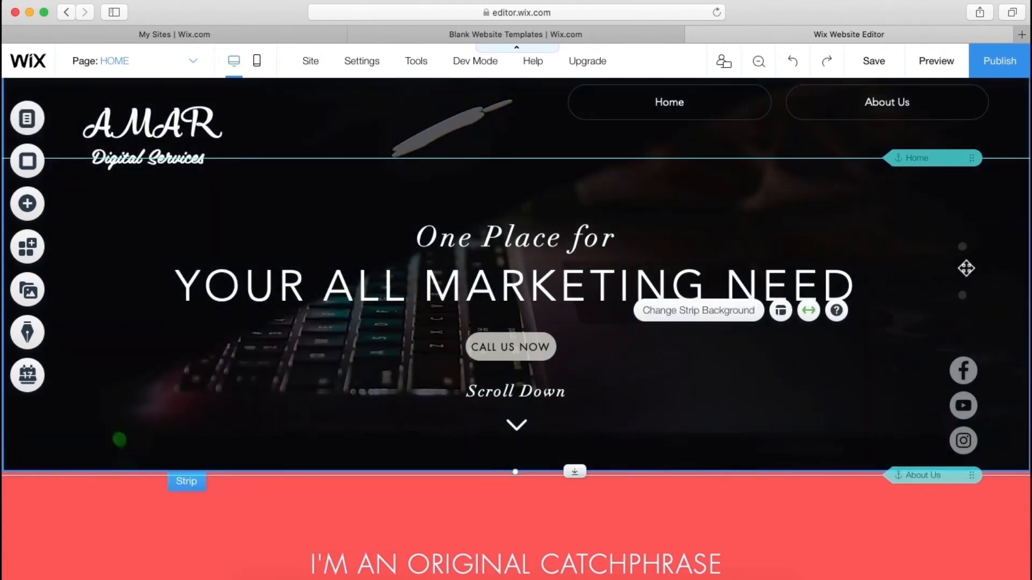
- Customize the anchor menu design with a white button fill for Regular and Clicked states
click(975, 268)
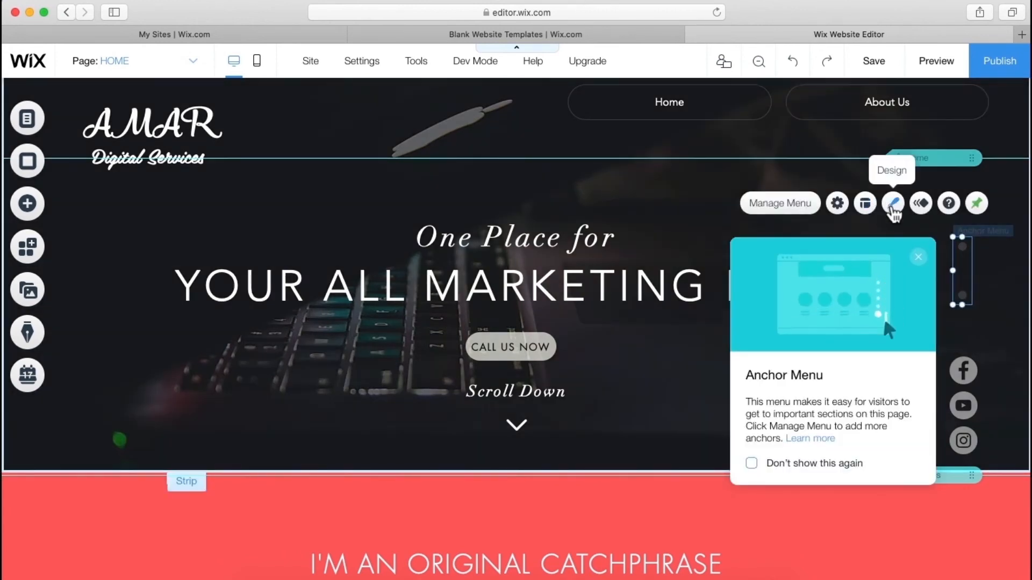
click(894, 209)
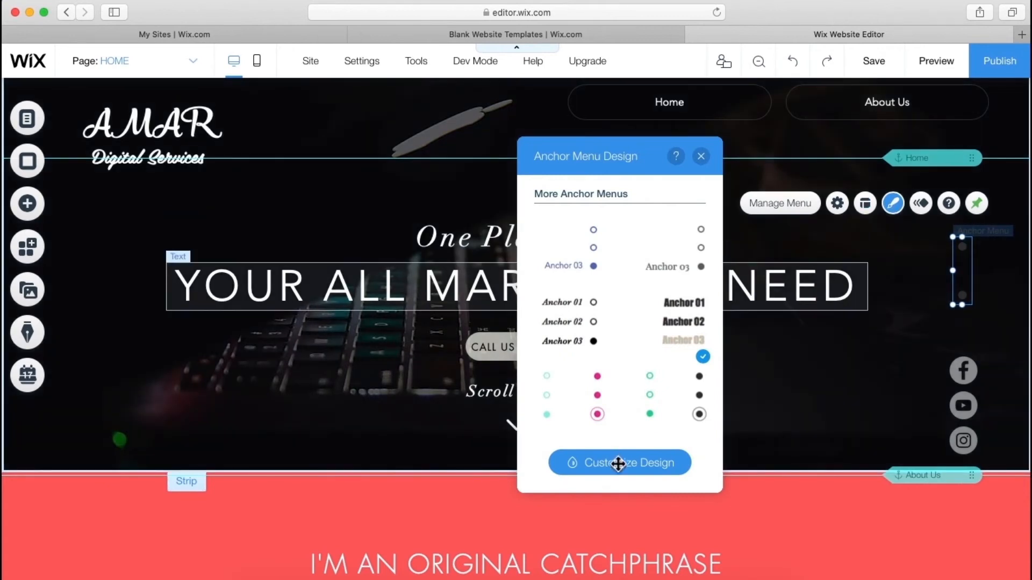
click(618, 463)
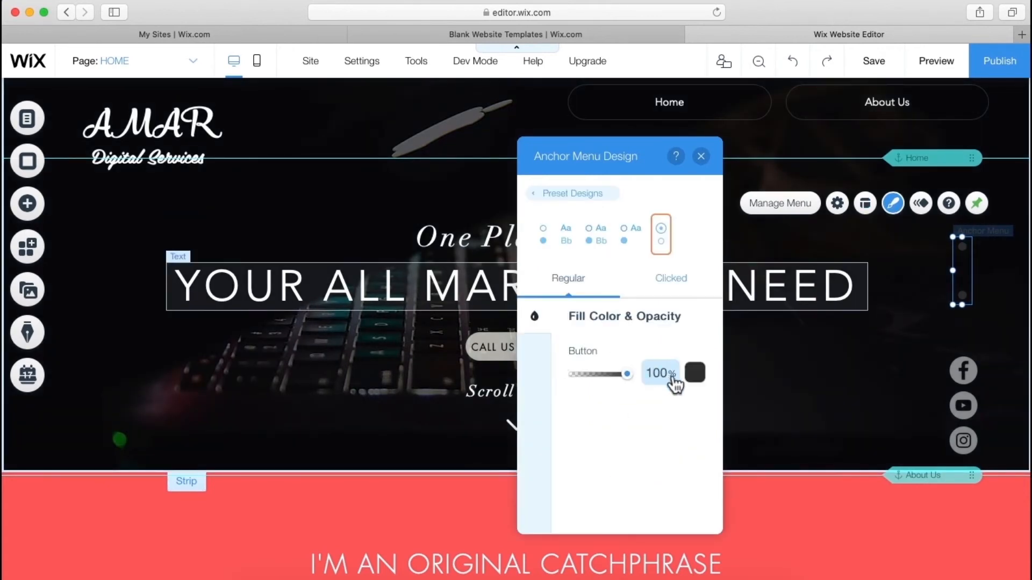
click(693, 373)
click(699, 352)
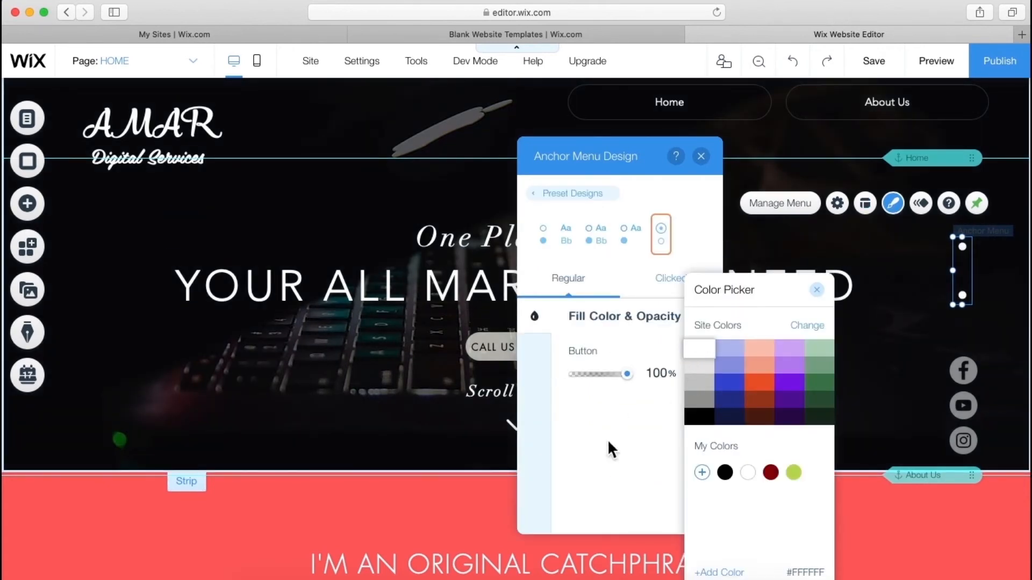
click(608, 440)
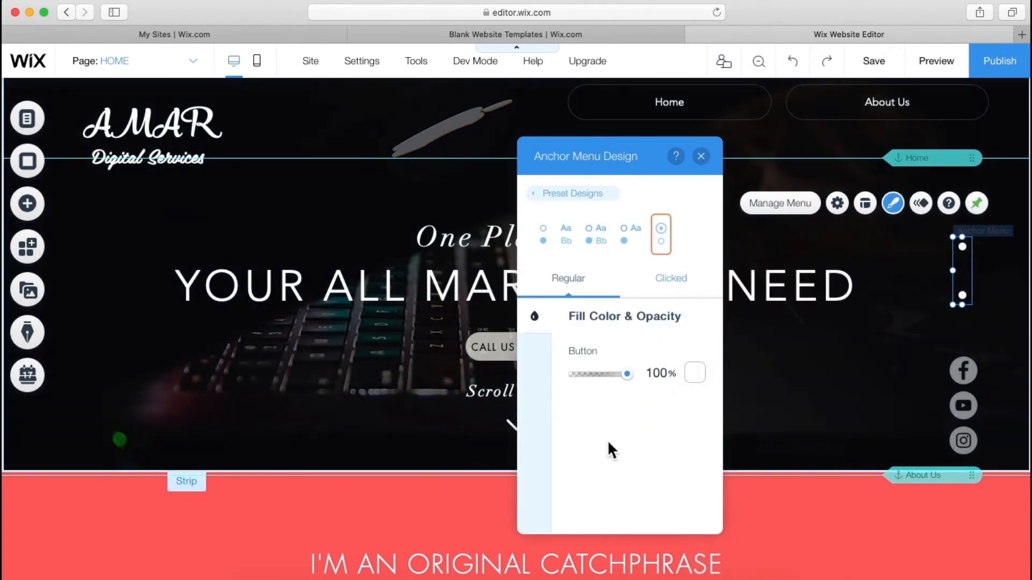
click(672, 294)
click(694, 374)
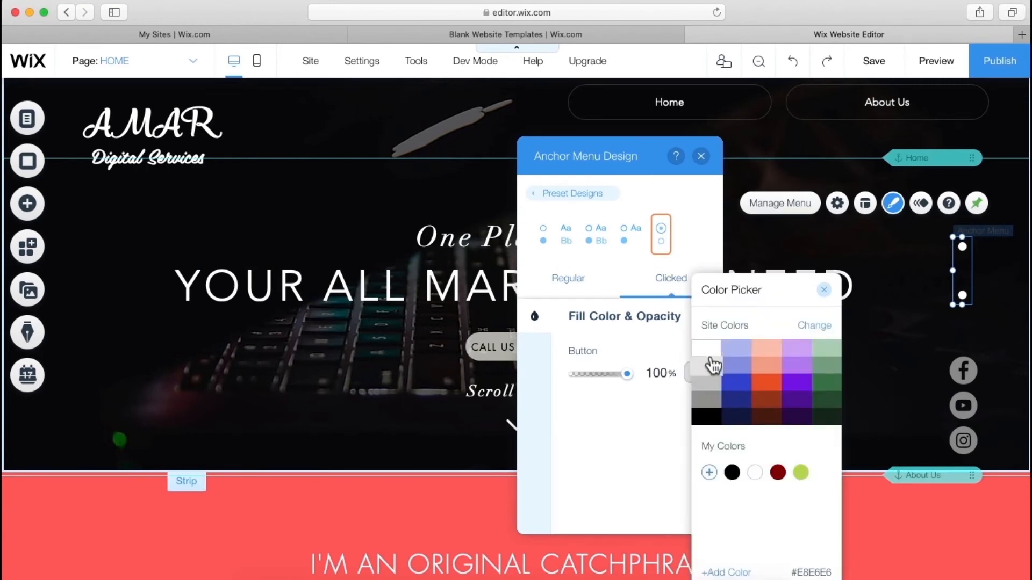
click(707, 350)
click(593, 469)
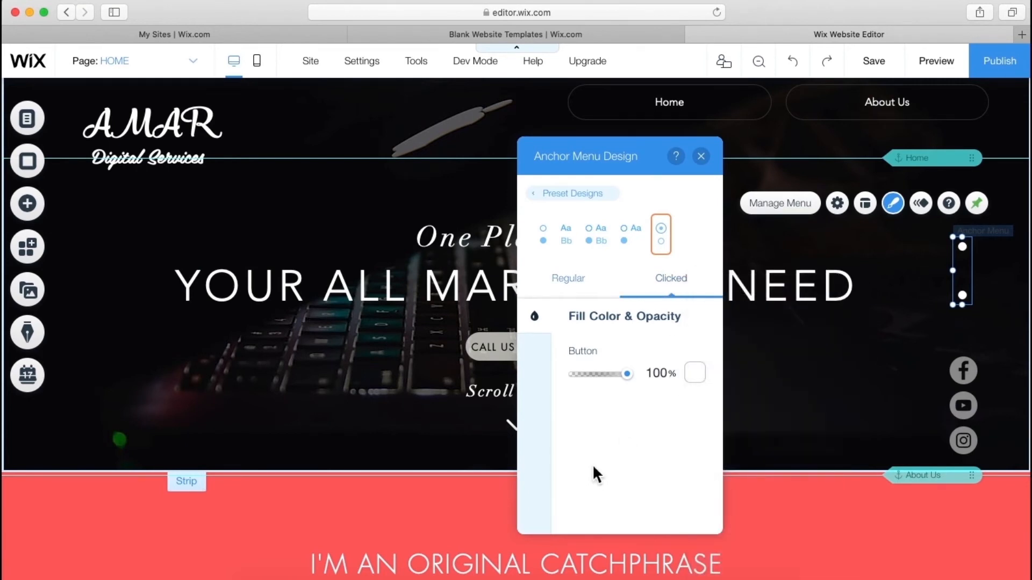
- Preview the site and check that the About Us button scrolls to its section
click(701, 156)
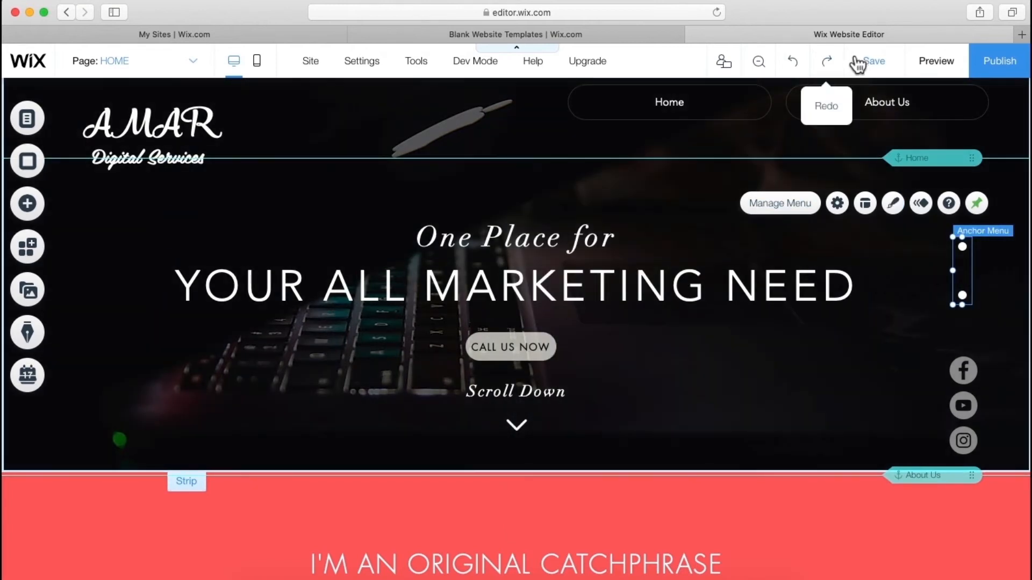
click(936, 61)
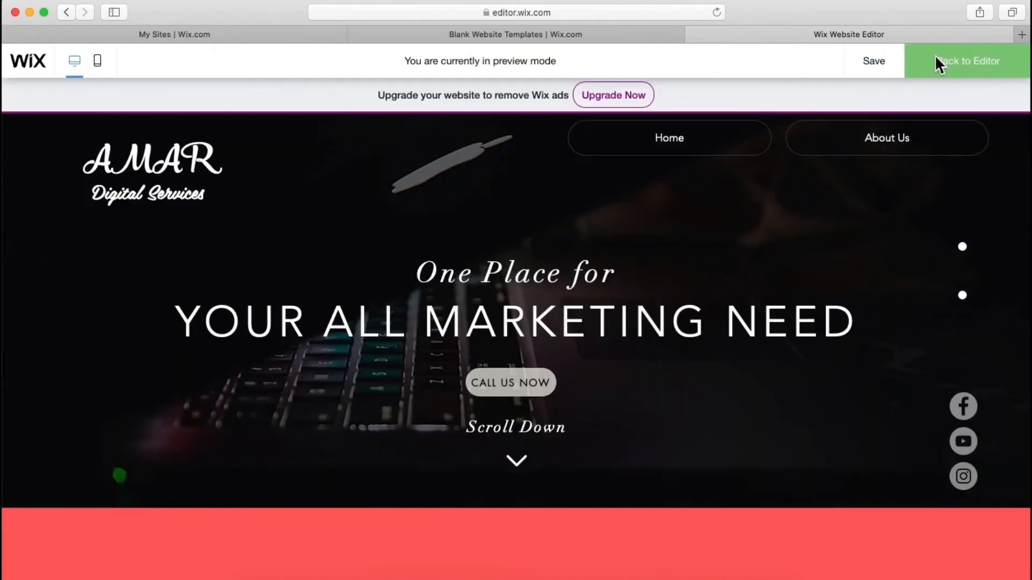
scroll(678, 165, down, 3)
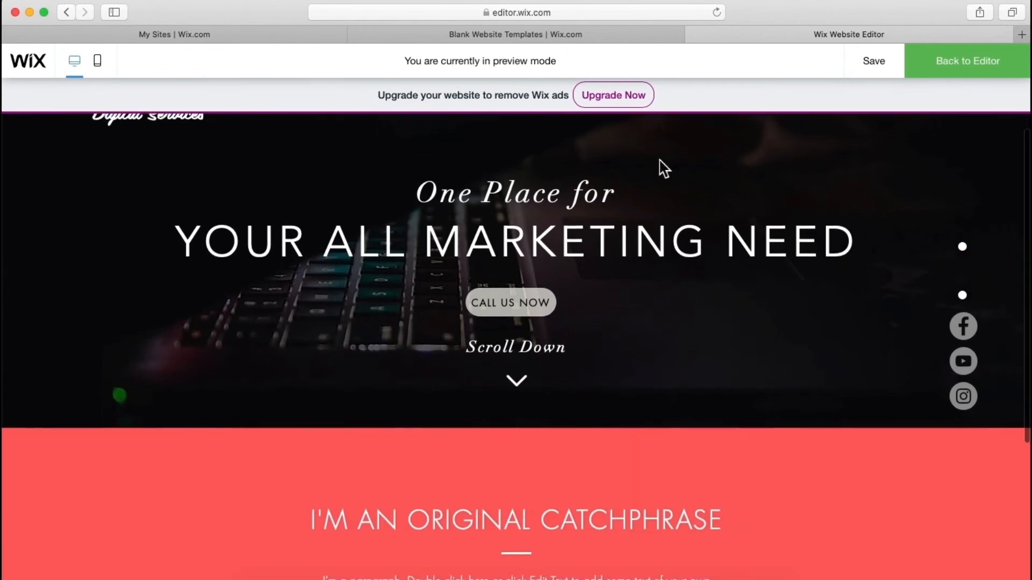
scroll(577, 228, up, 3)
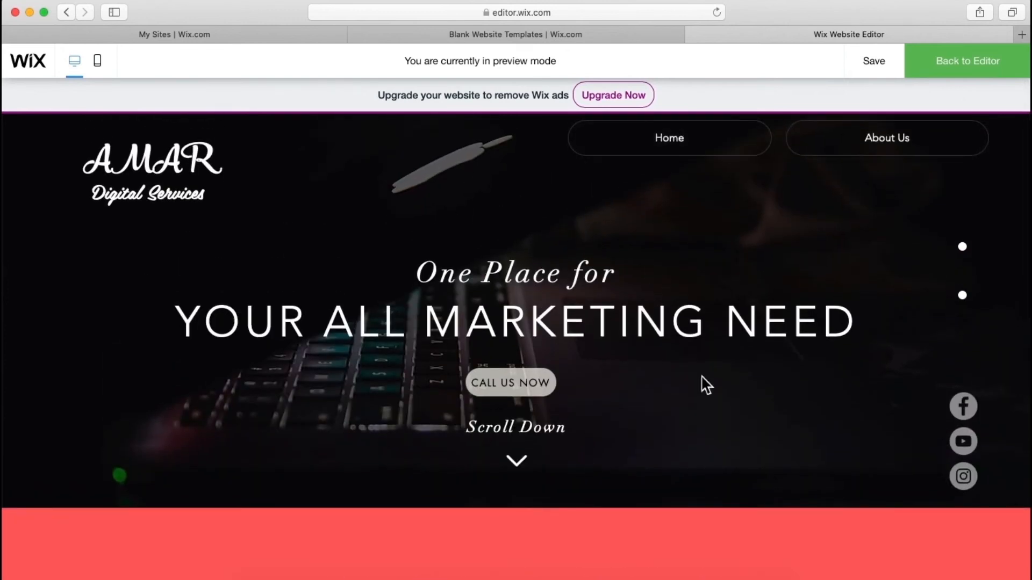
click(917, 144)
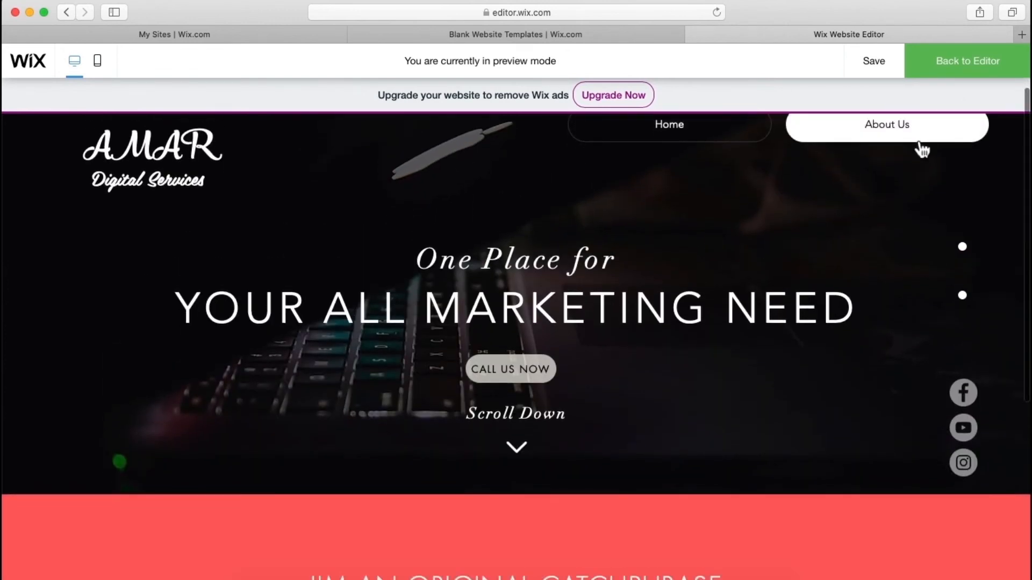
scroll(613, 299, up, 3)
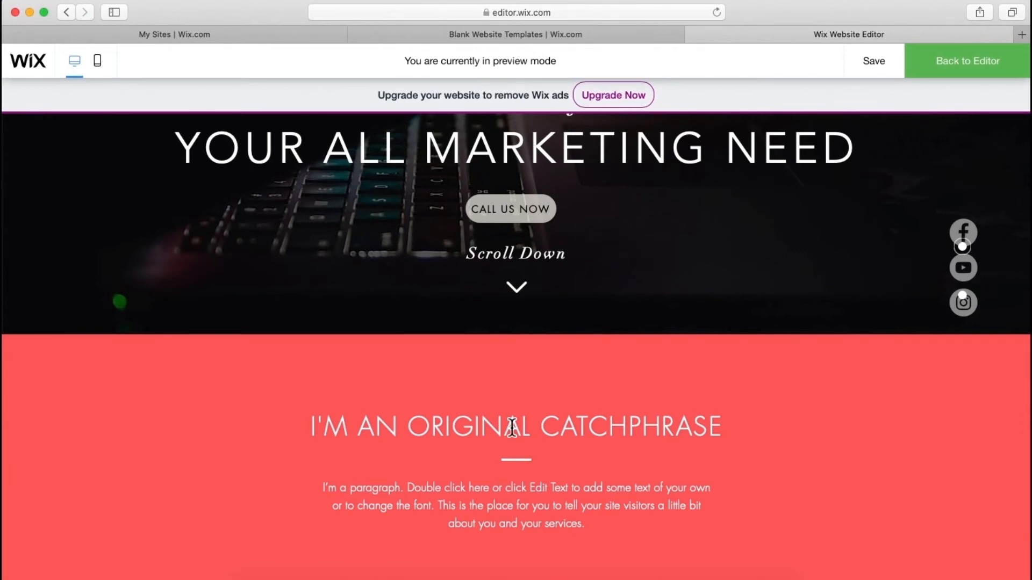
- Back in the editor, link the Scroll Down arrow to the About Us anchor
click(960, 79)
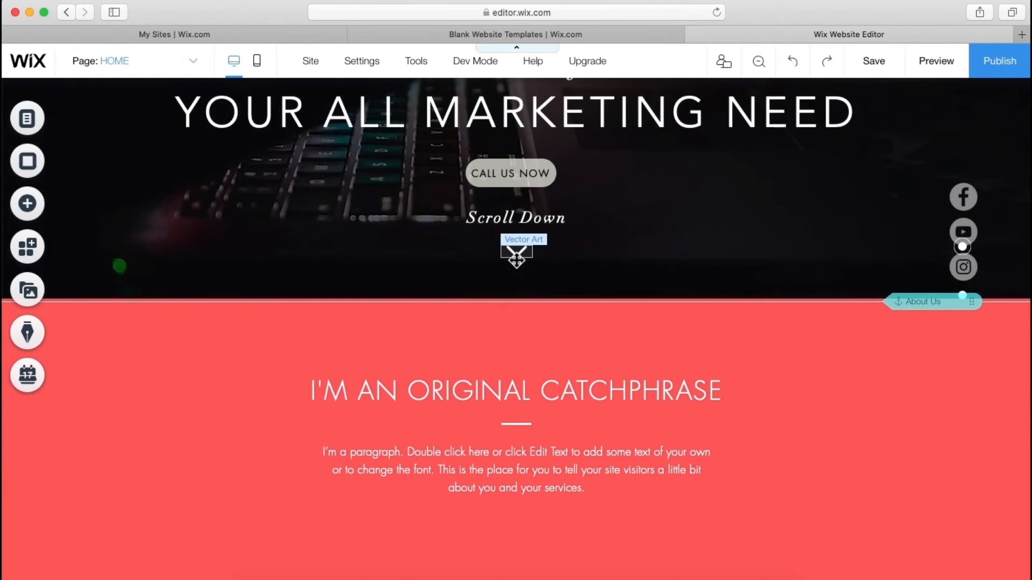
click(516, 260)
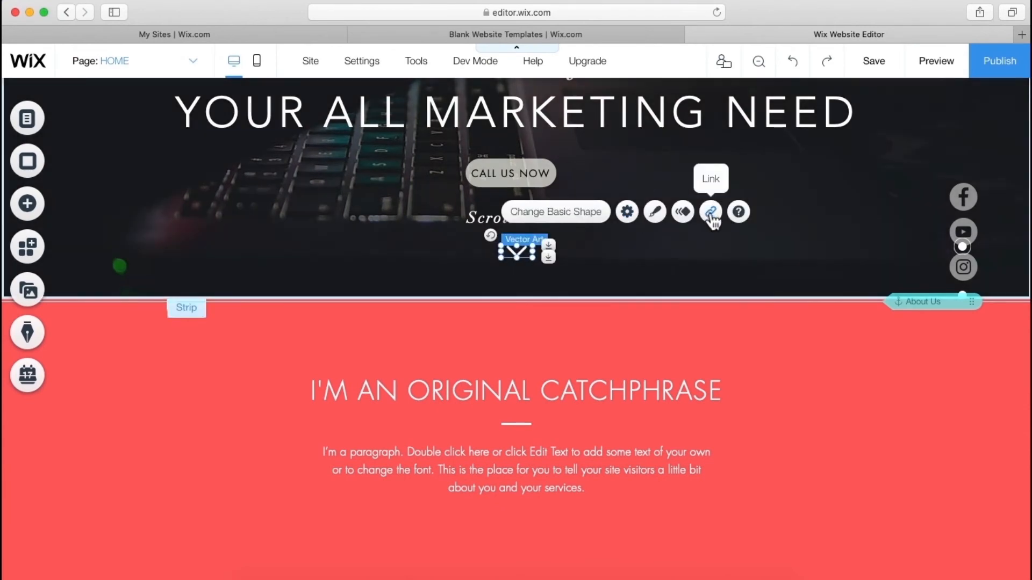
click(711, 212)
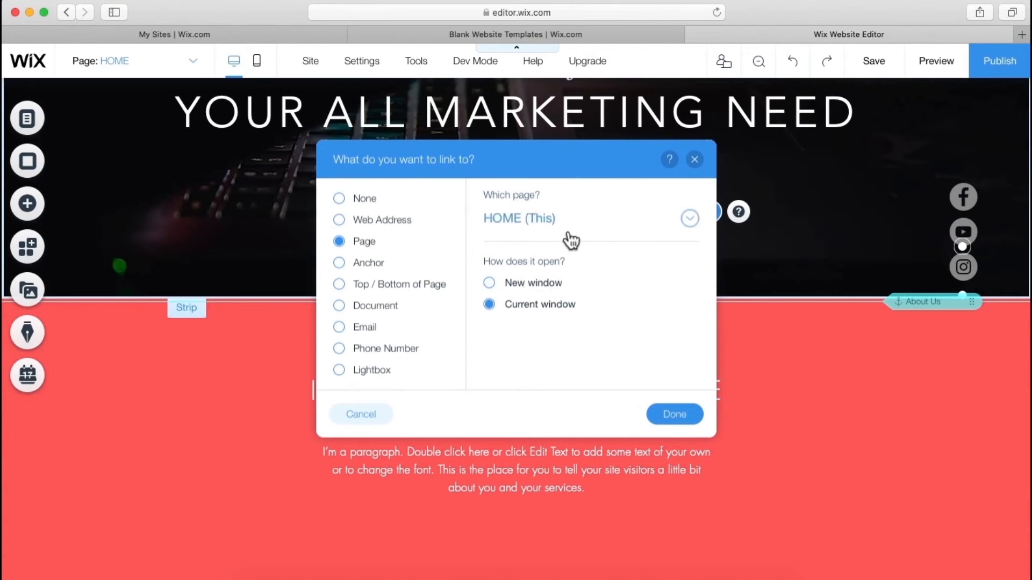
click(361, 262)
click(570, 304)
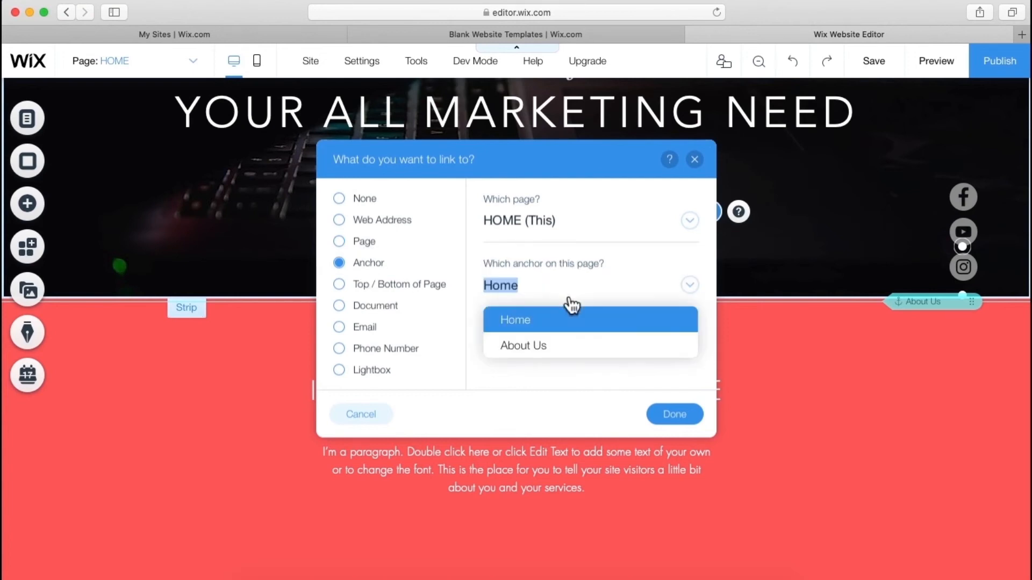
click(570, 346)
click(693, 425)
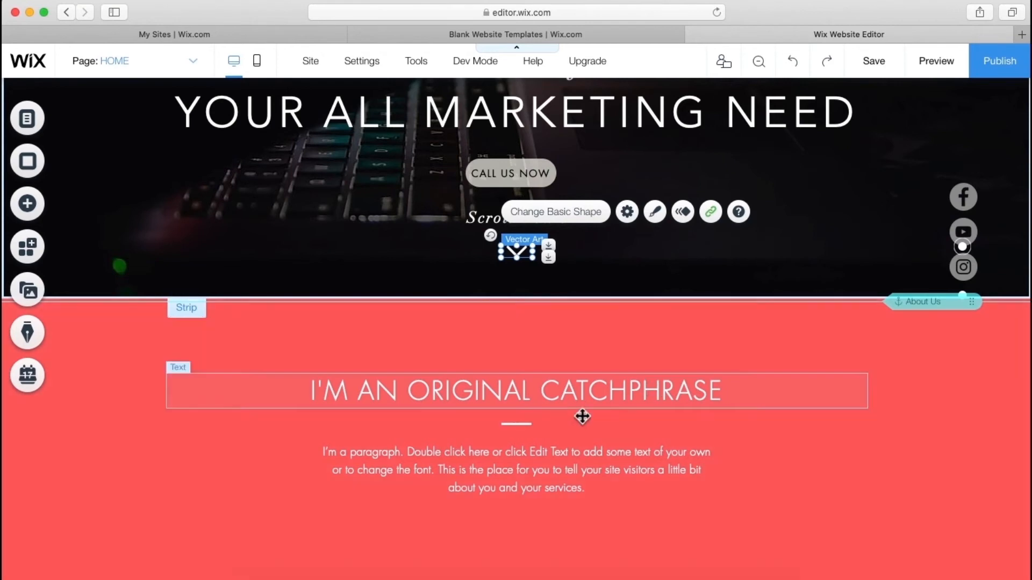
- Give the About us strip a plain grey #C7C7C7 background
click(618, 356)
right_click(618, 355)
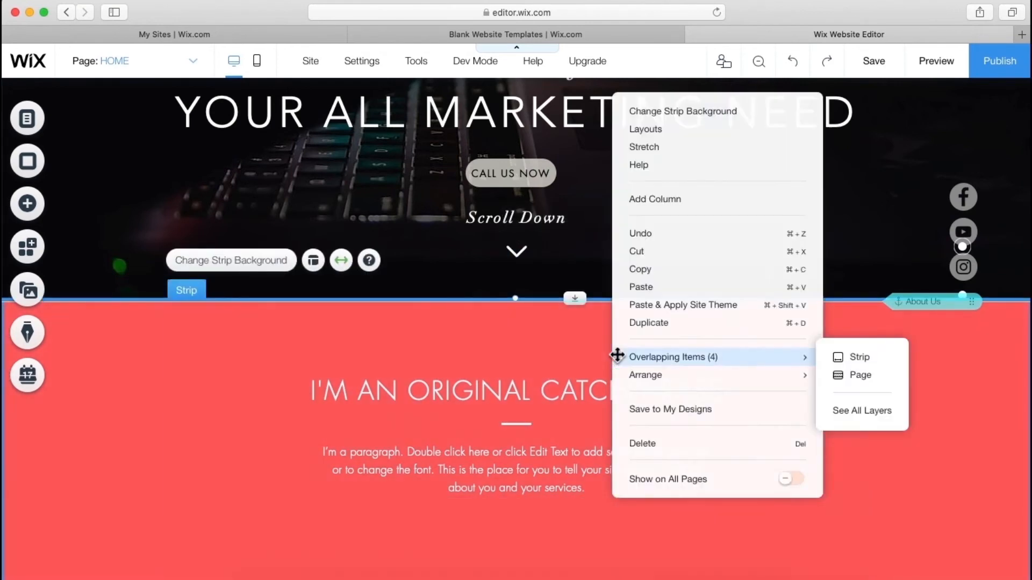
click(650, 114)
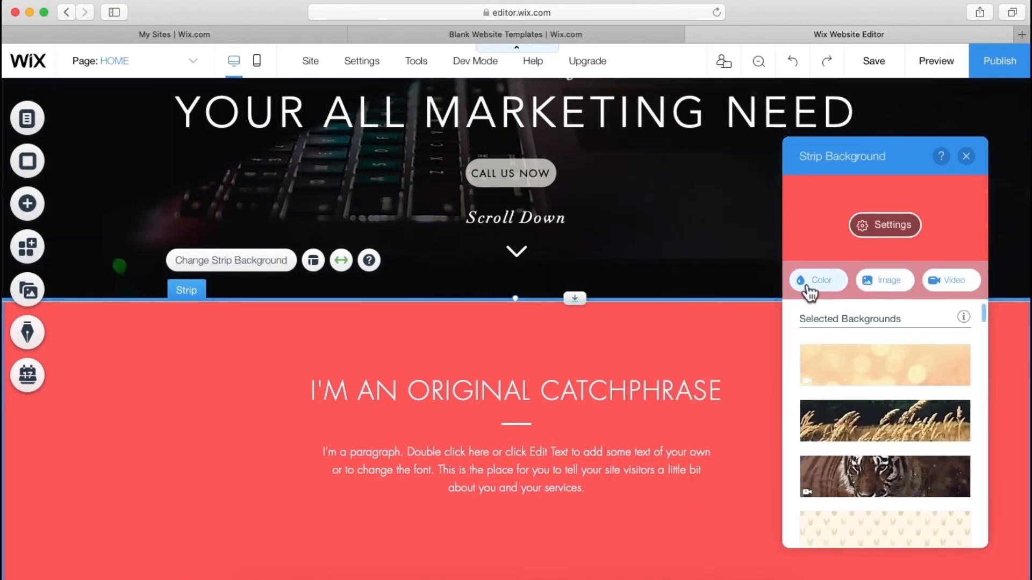
click(810, 283)
click(819, 350)
click(829, 372)
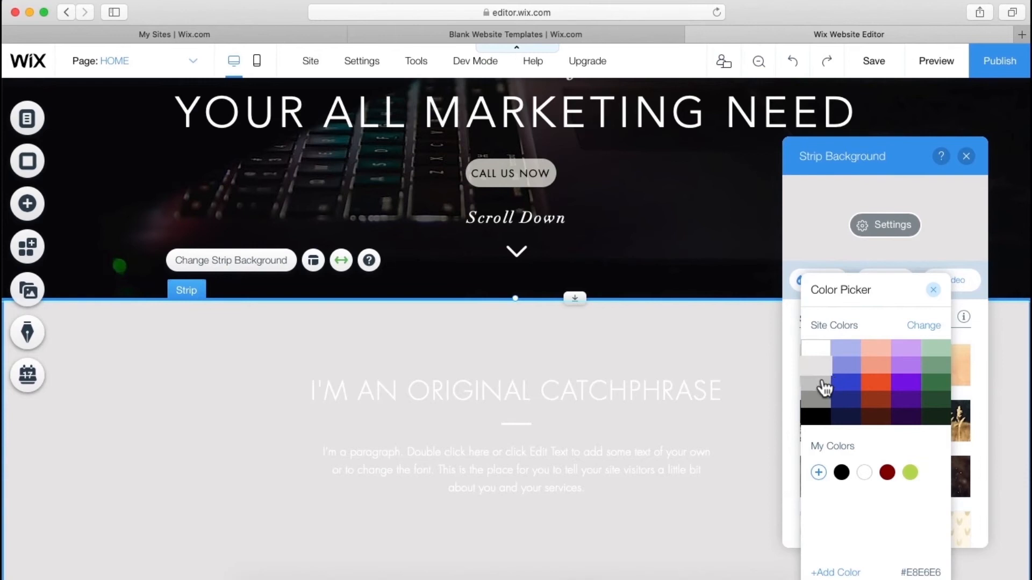
click(823, 384)
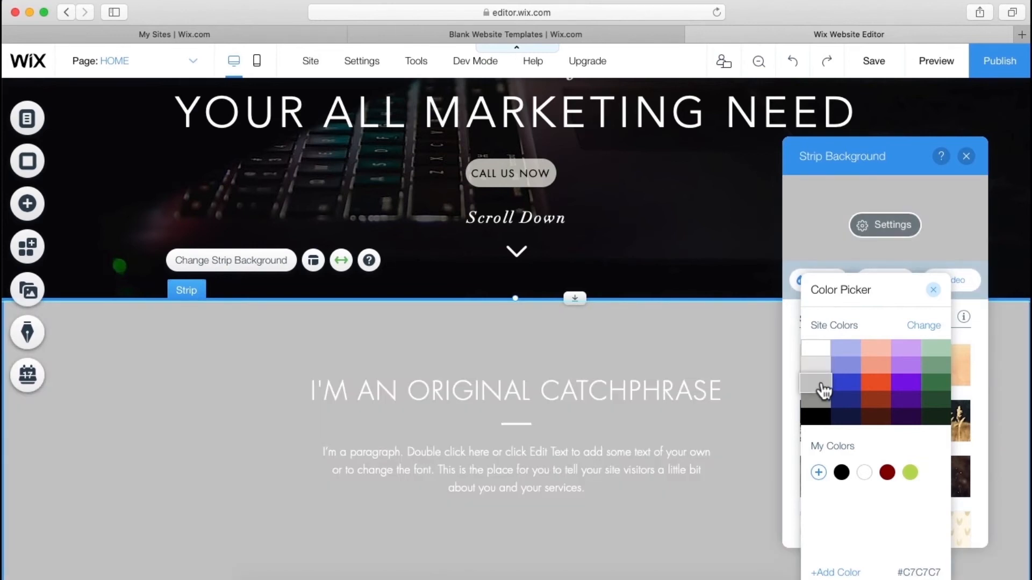
click(739, 353)
click(640, 396)
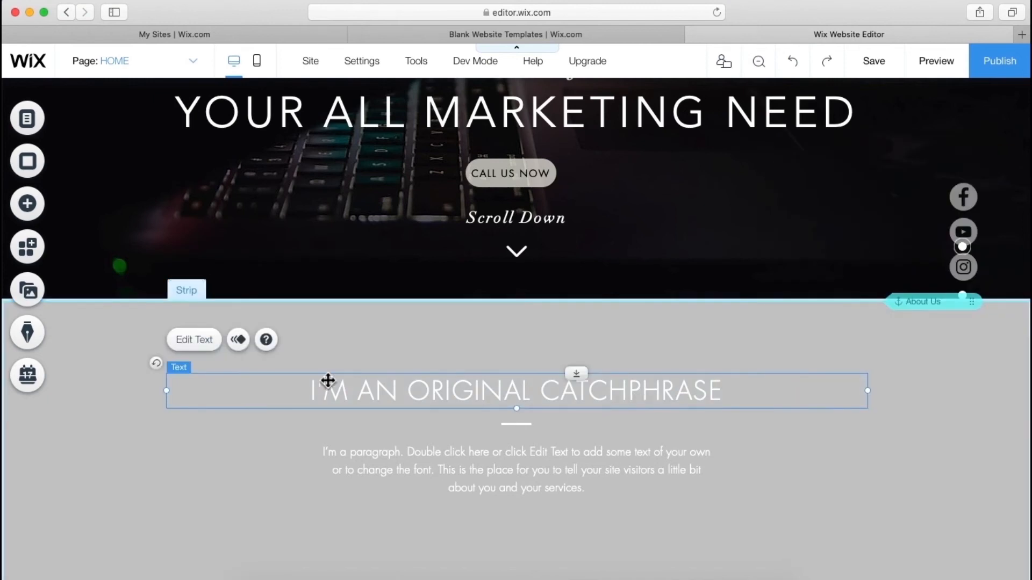
- Make the catchphrase heading text black
click(200, 346)
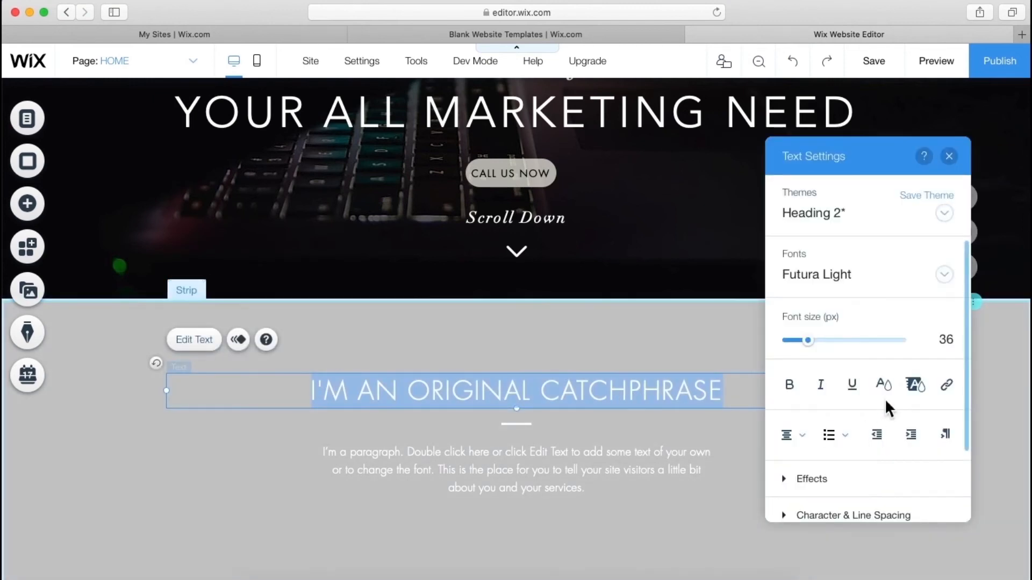
click(887, 388)
click(777, 339)
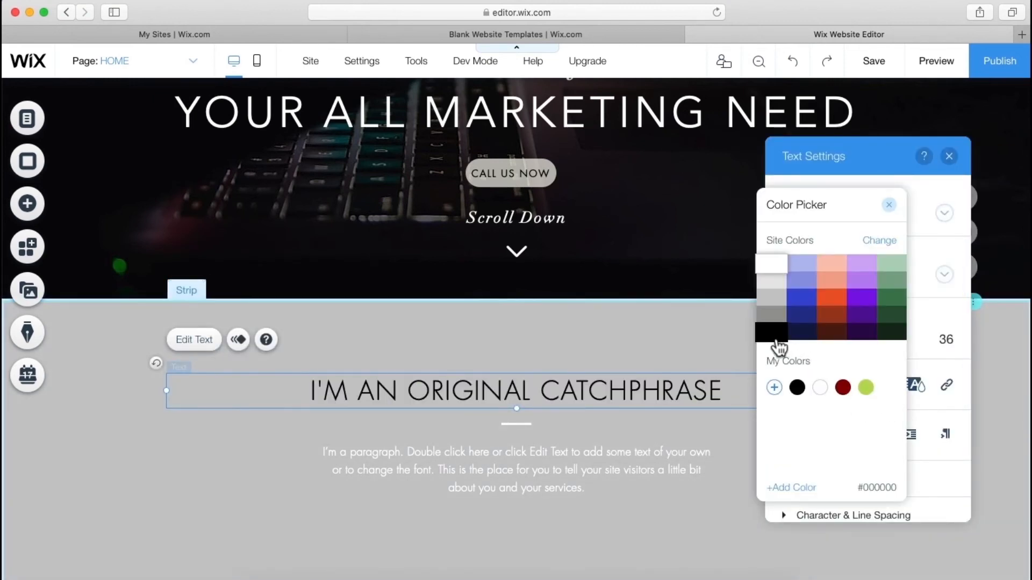
click(519, 423)
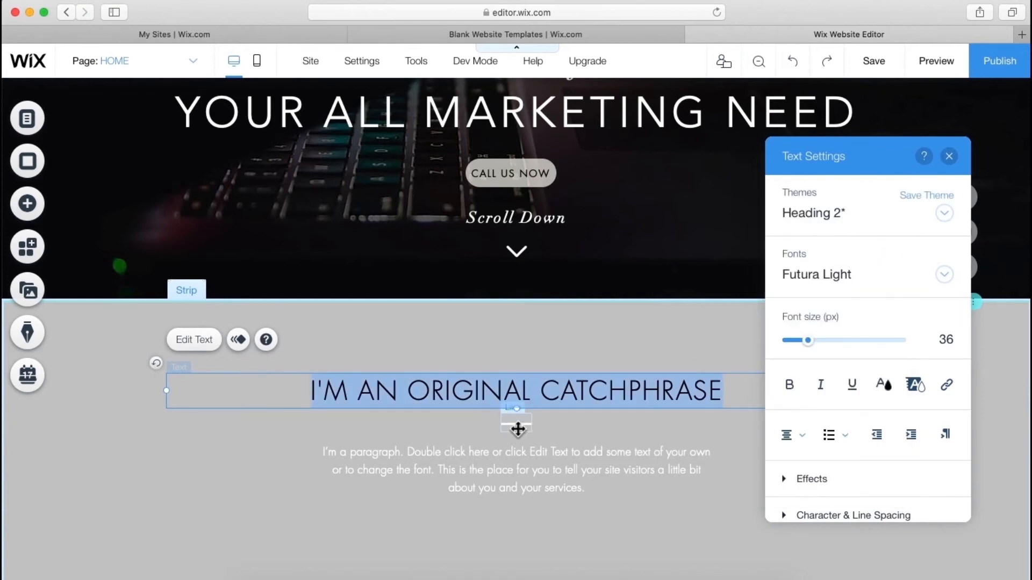
- Change the divider line under the catchphrase to the thick themed line style
click(518, 429)
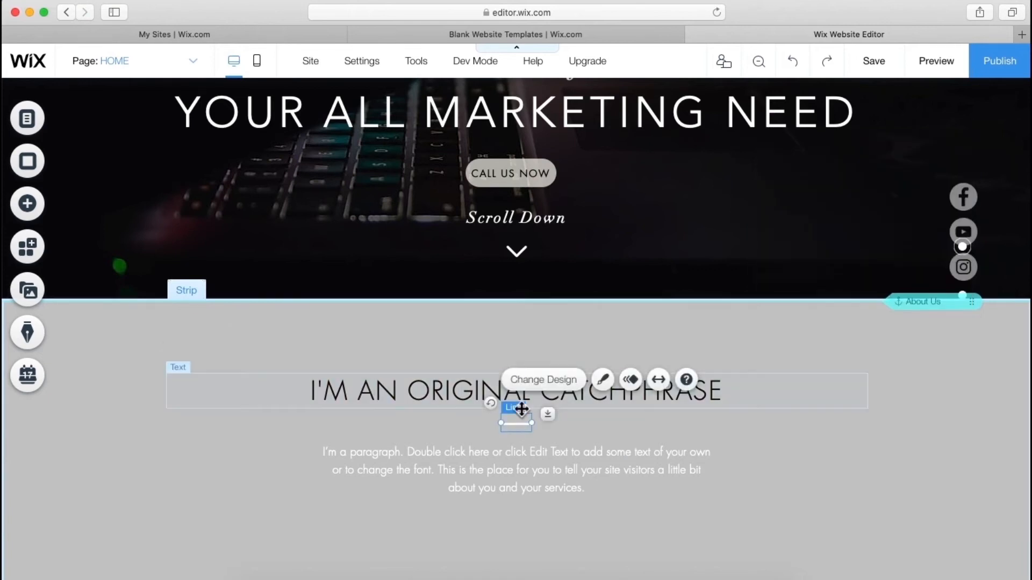
click(562, 389)
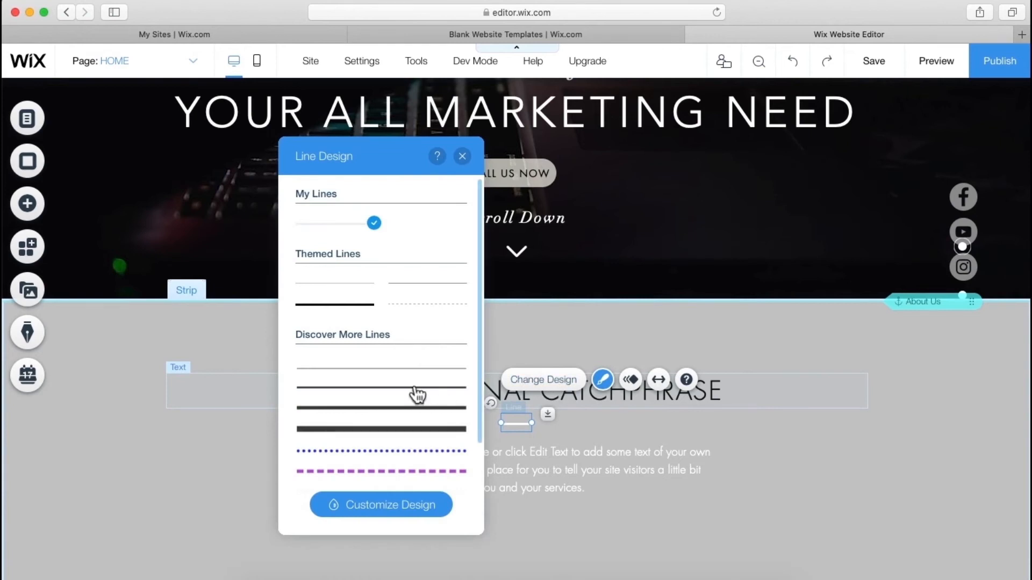
click(340, 312)
- Set the paragraph under the heading to black text
click(530, 469)
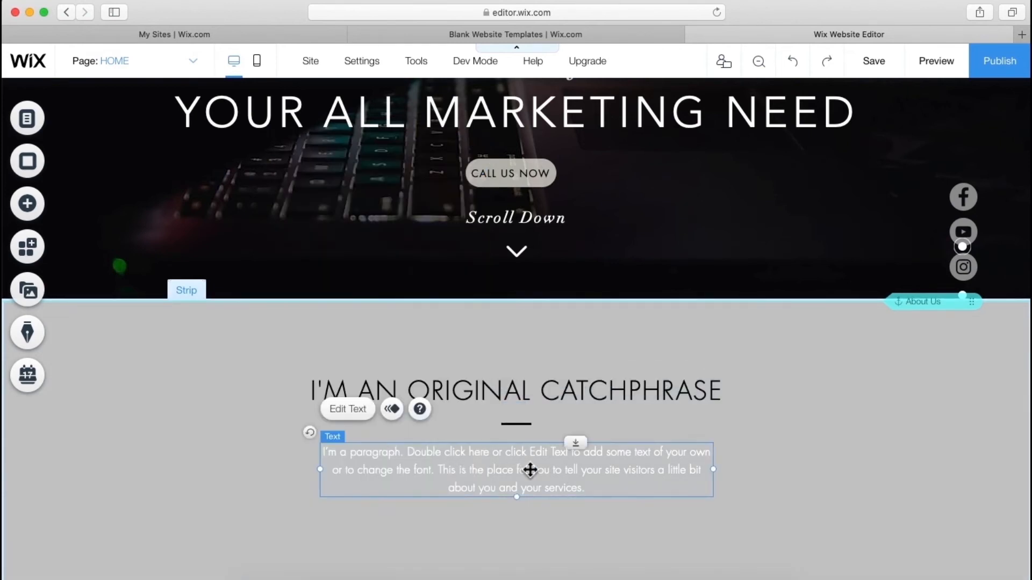
click(359, 412)
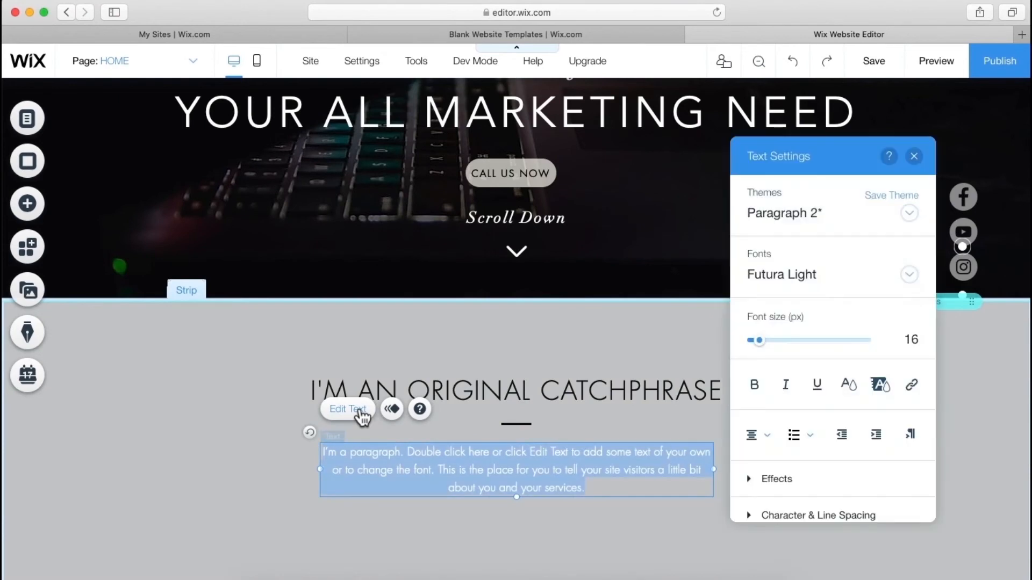
click(848, 386)
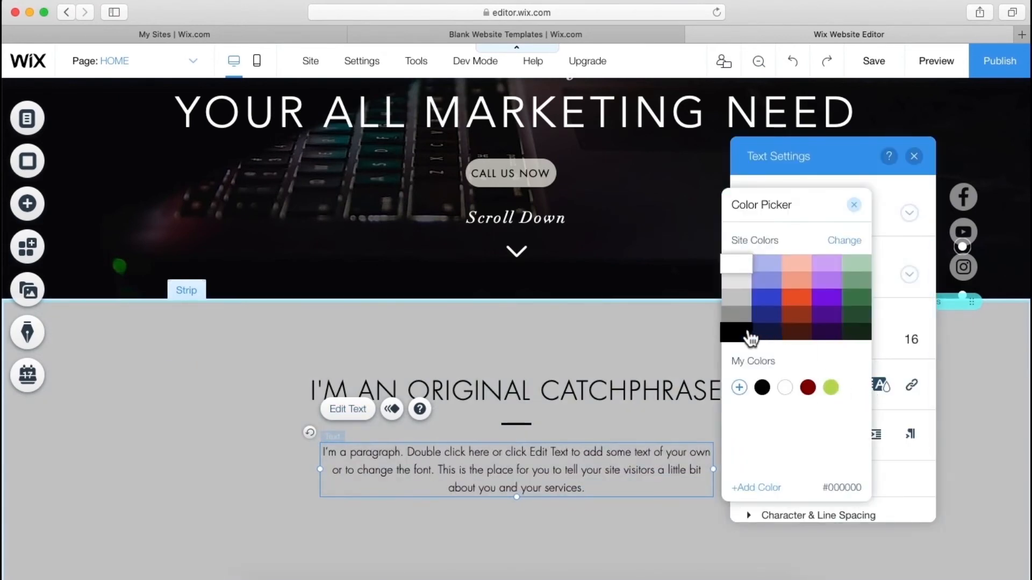
click(747, 332)
click(621, 331)
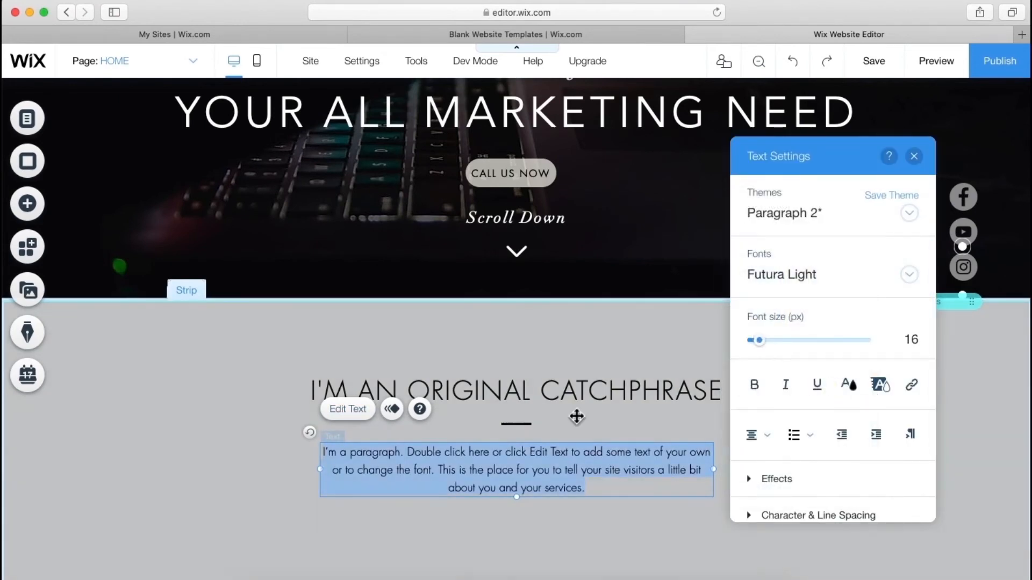
click(622, 429)
- Give the paragraph text a grey highlight colour
click(634, 461)
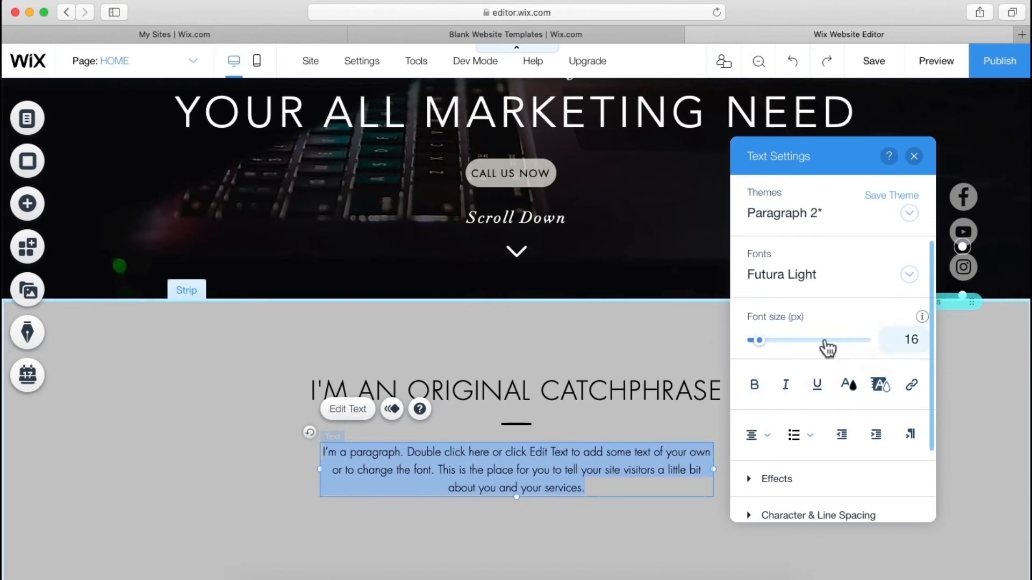
click(883, 392)
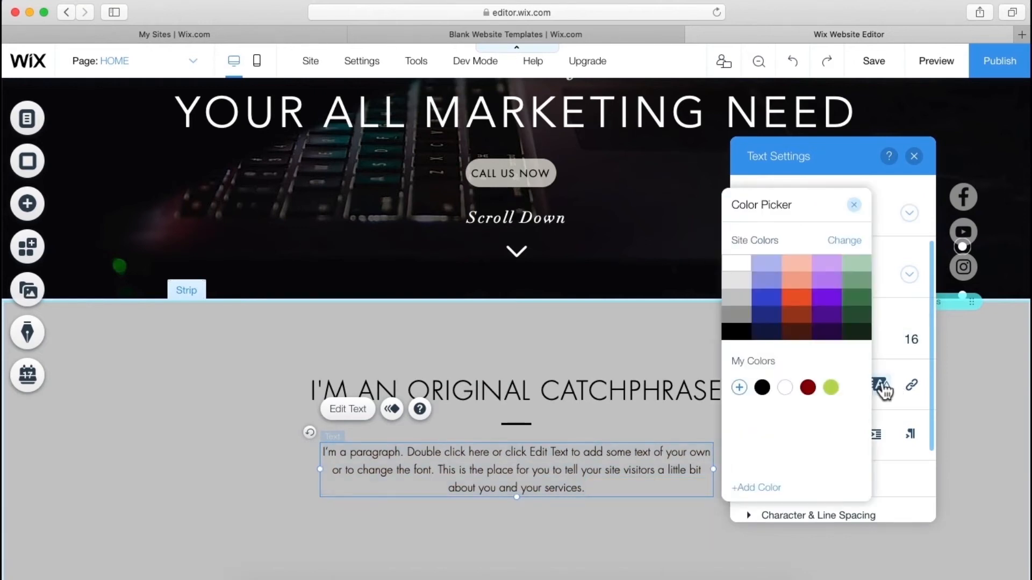
click(822, 314)
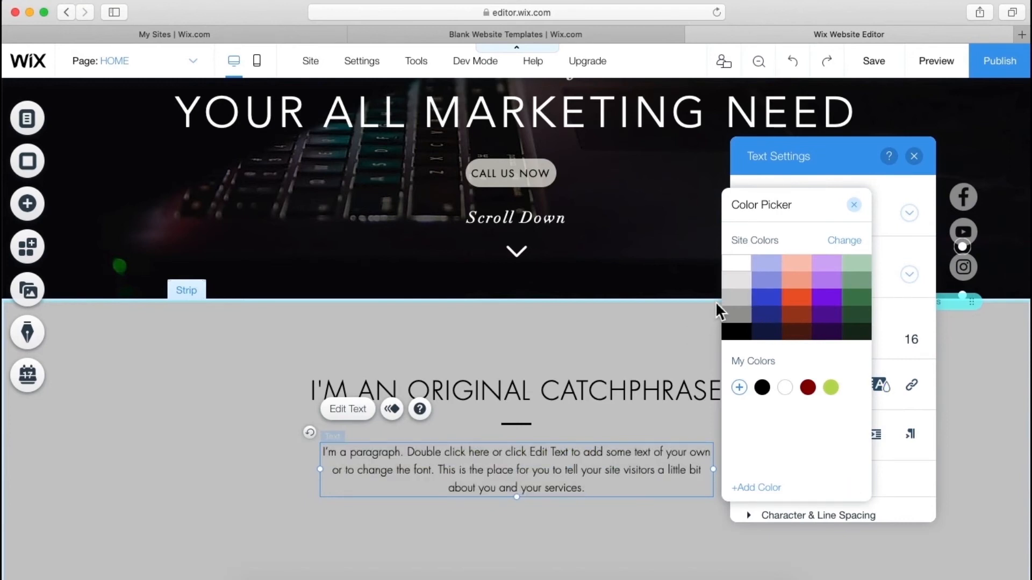
click(741, 318)
click(563, 344)
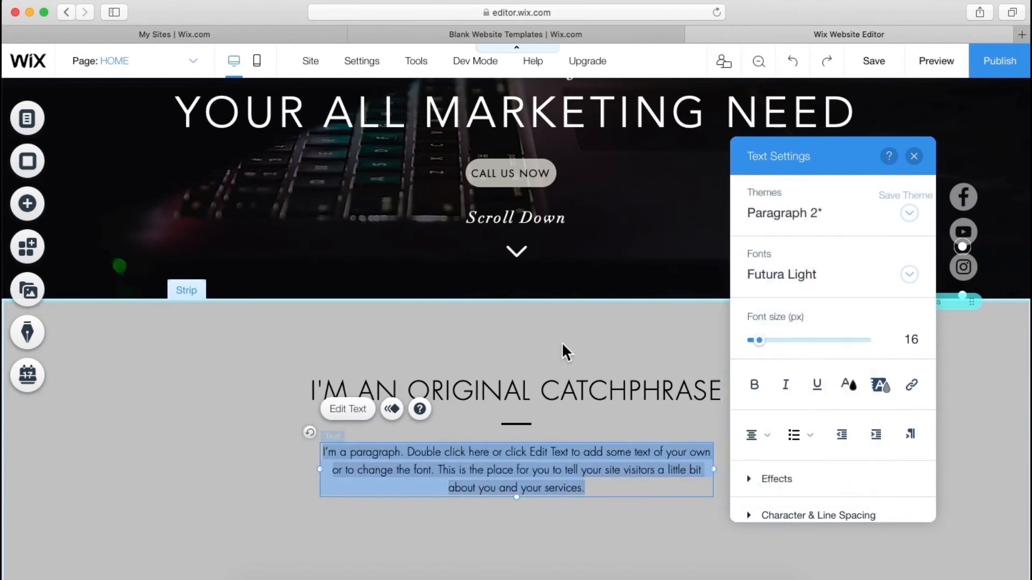
click(614, 345)
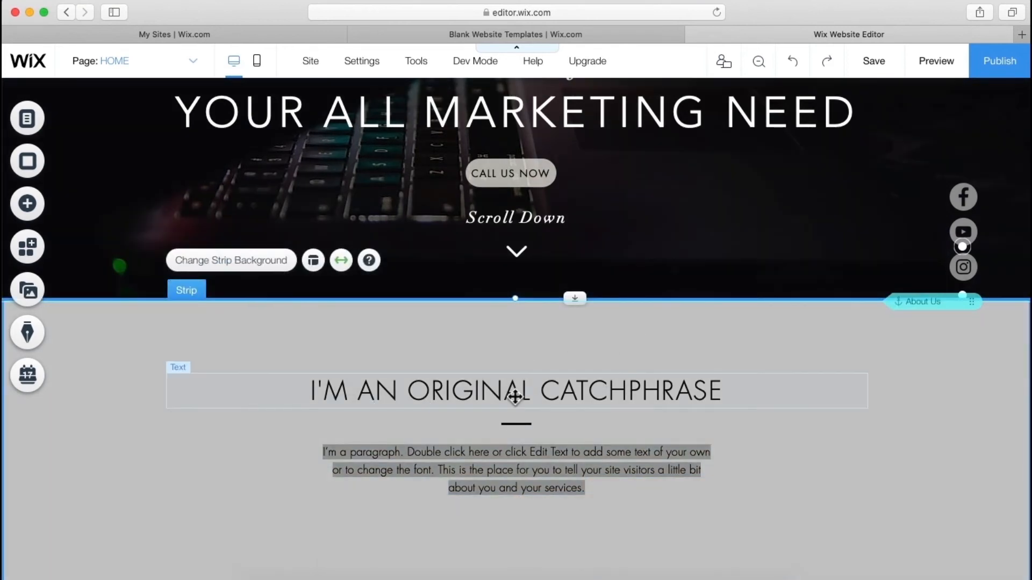
- Replace the catchphrase heading text with 'About us in a Nutshell.'
double_click(513, 392)
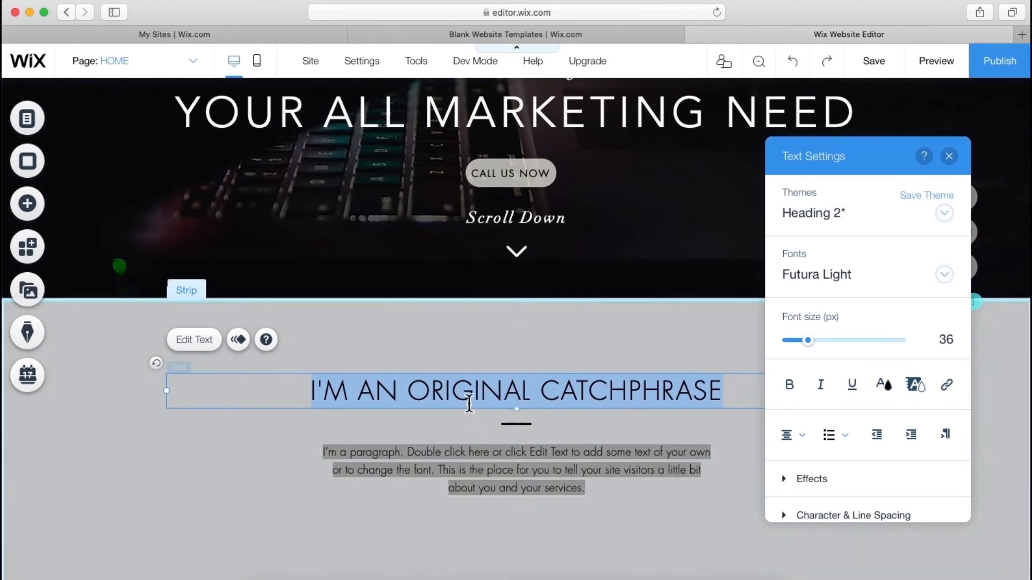
text(A)
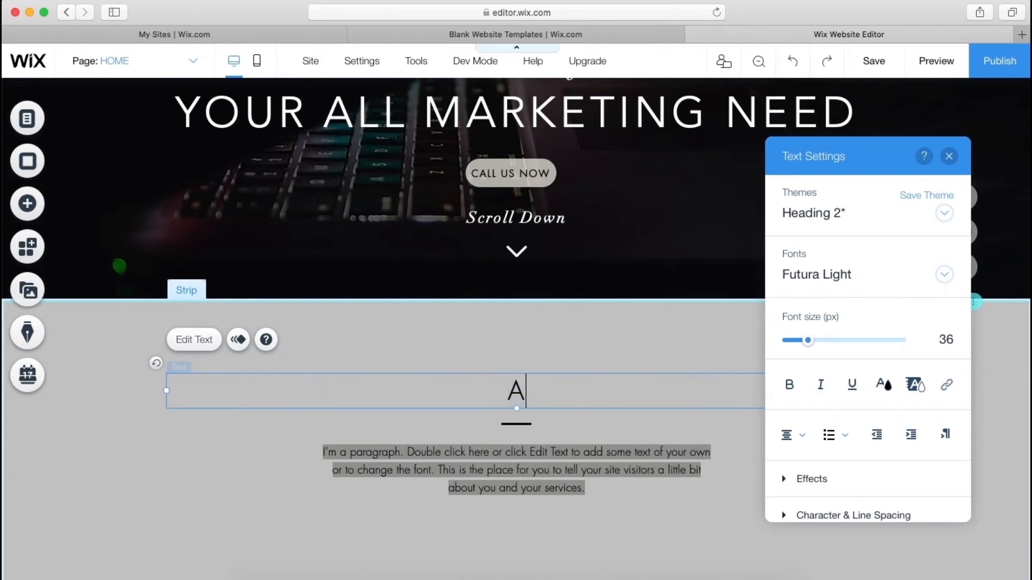
text(bout us in a Nutshell.)
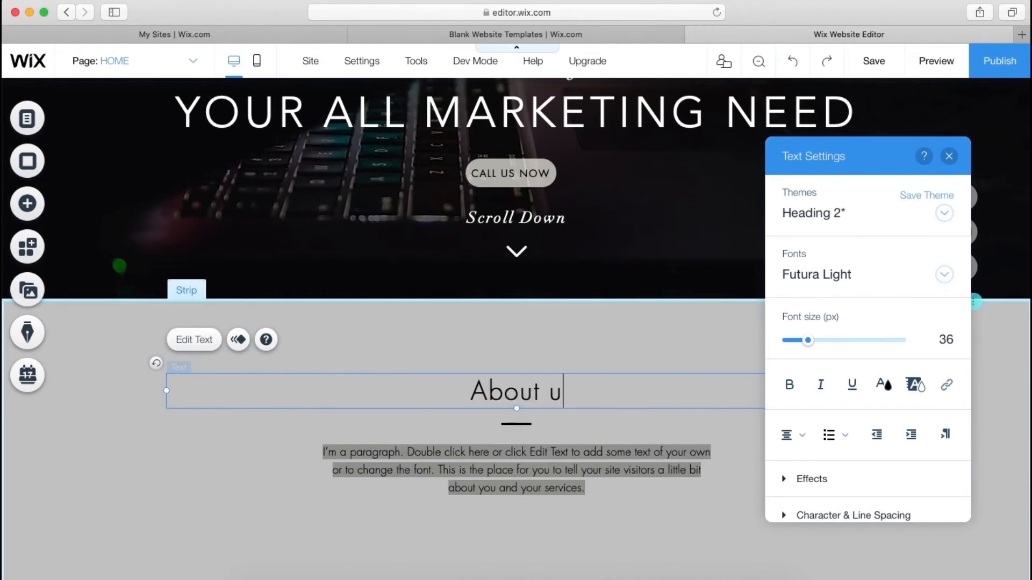
click(465, 359)
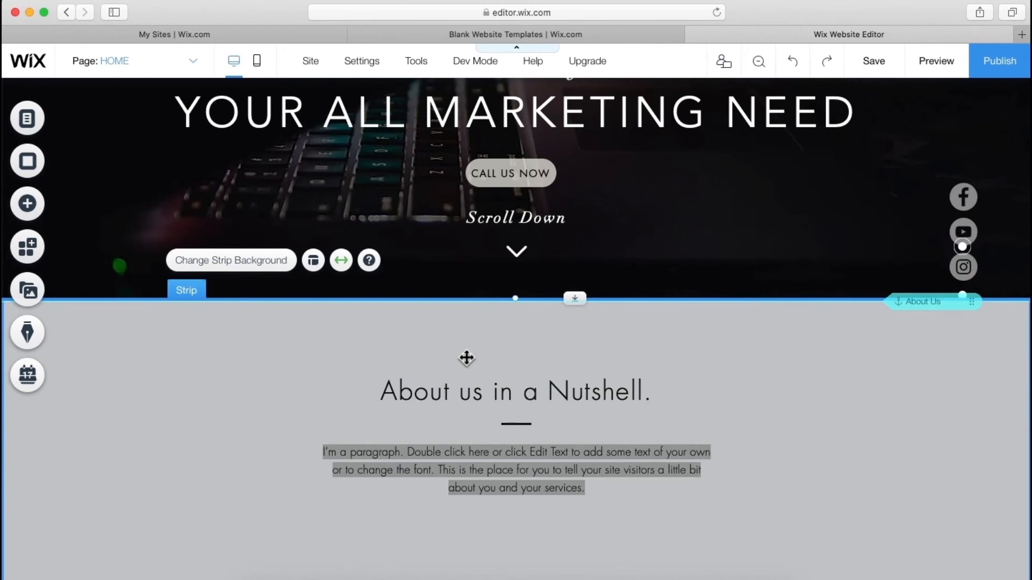
scroll(592, 330, up, 5)
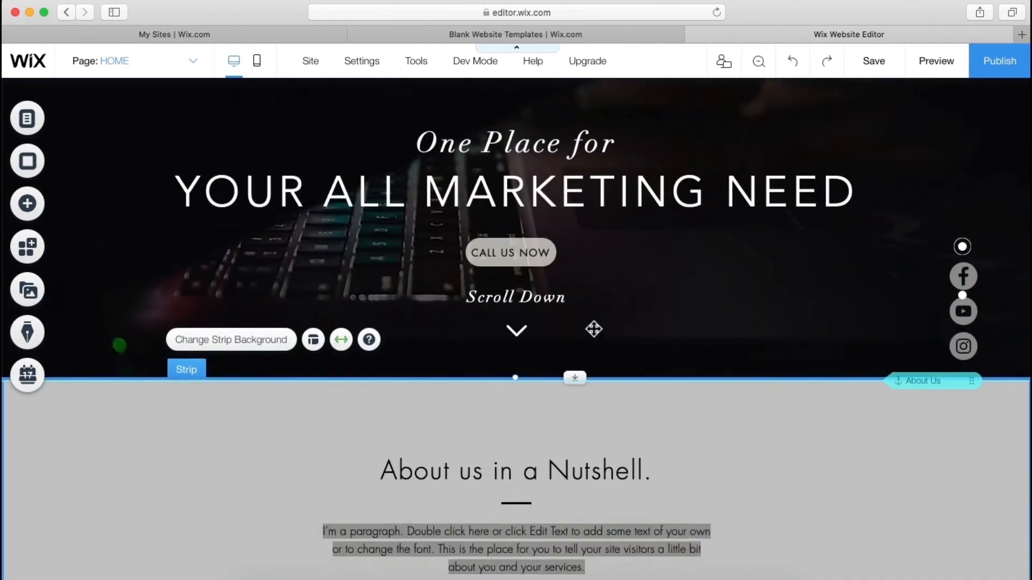
scroll(572, 385, down, 5)
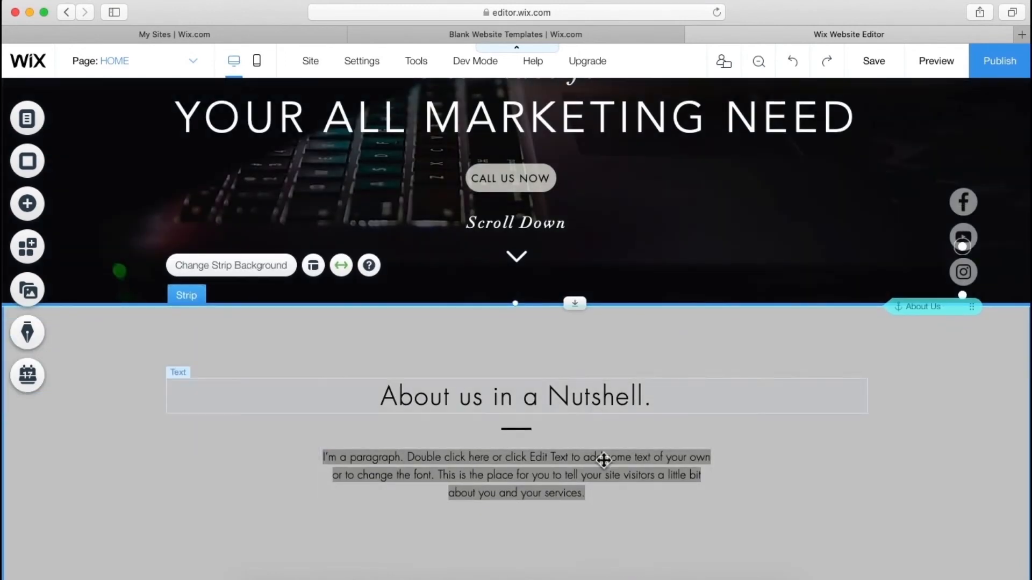
scroll(712, 456, down, 3)
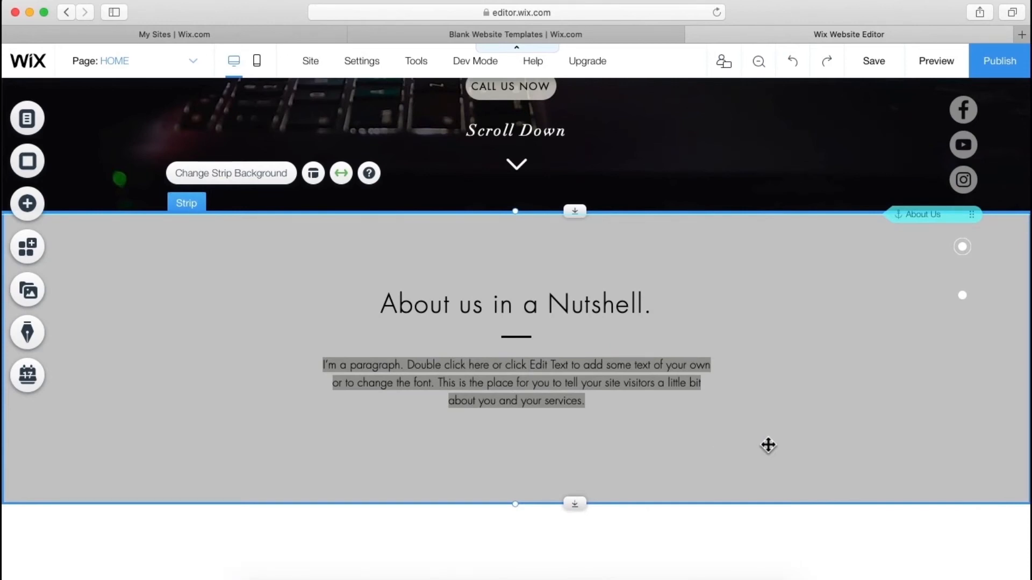
scroll(768, 445, up, 8)
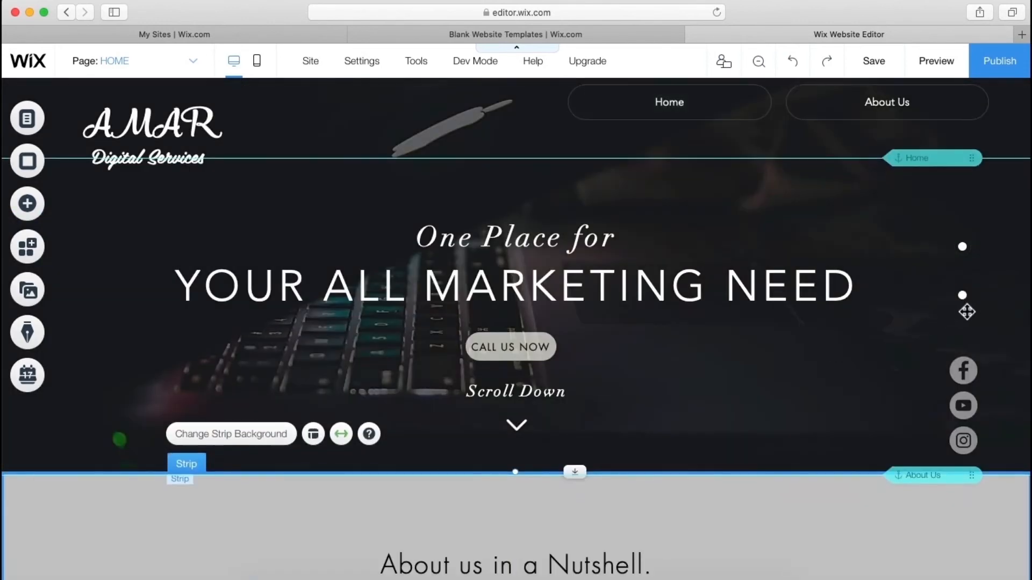
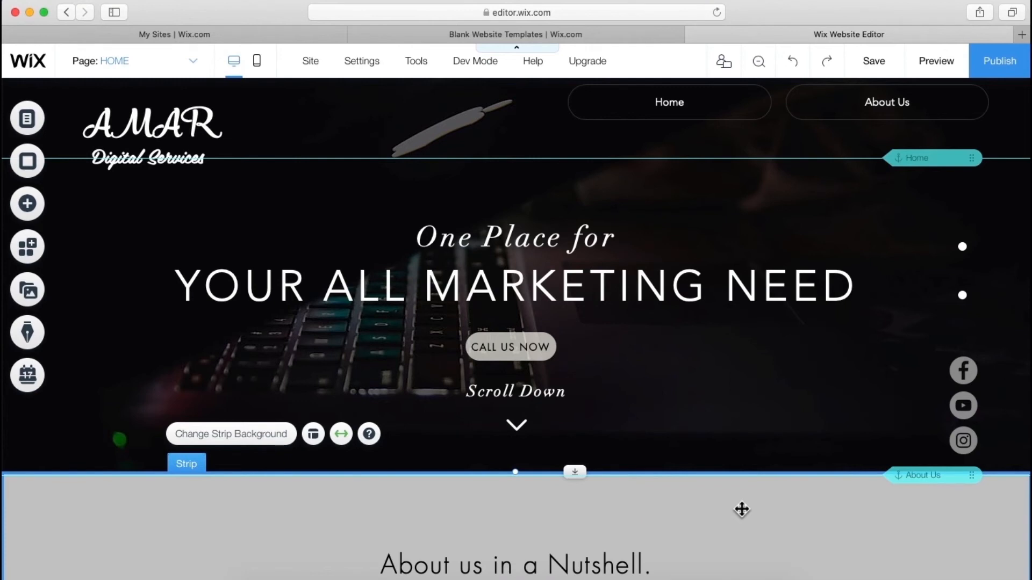
- Scroll the canvas down until the 'About us in a Nutshell.' strip shows under the AMAR hero
scroll(742, 510, down, 5)
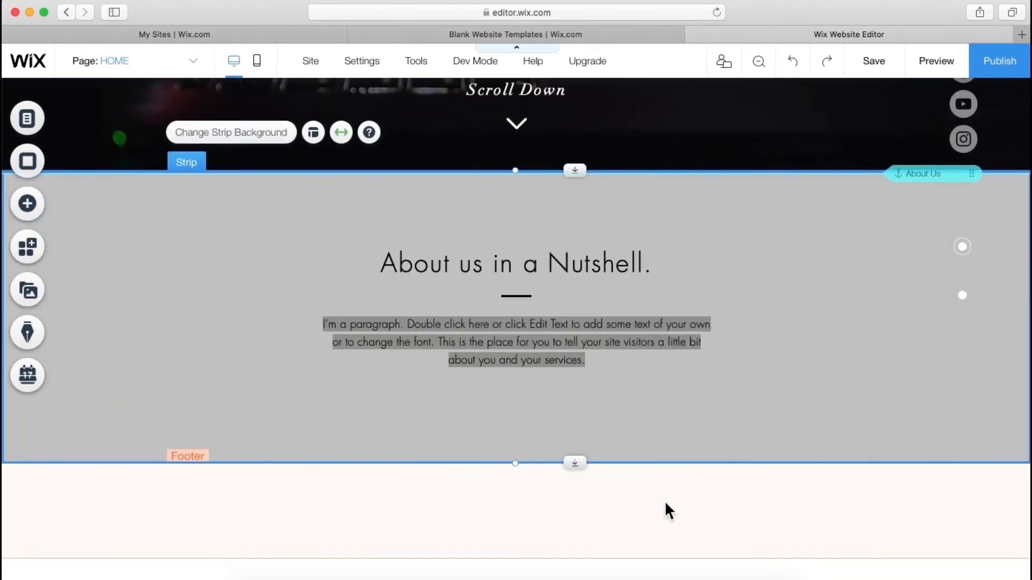
- From the Add panel's Services strips, drop the four-column Branding/Storytelling/Design/Consulting strip under About
click(27, 205)
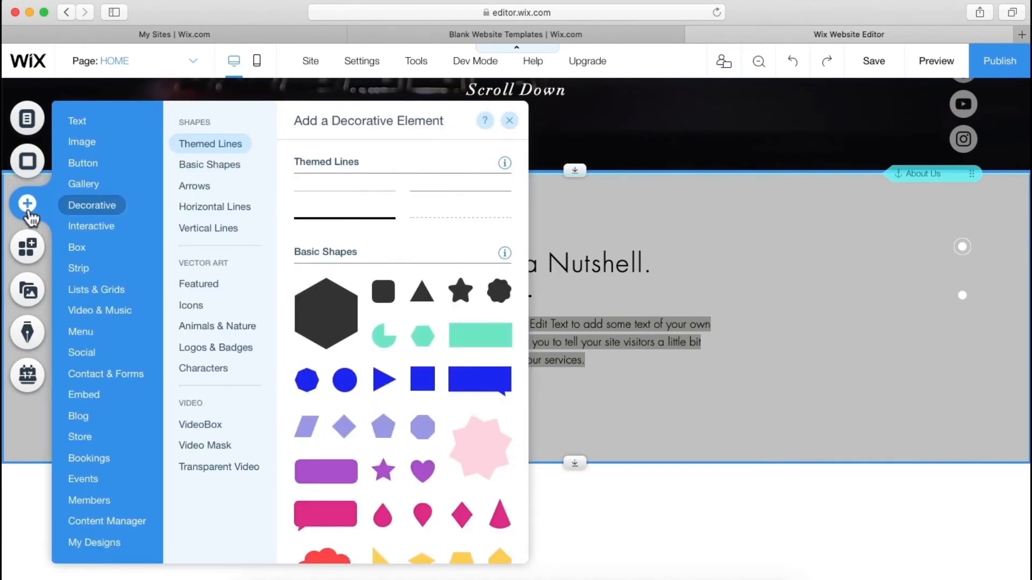
mouse_move(72, 266)
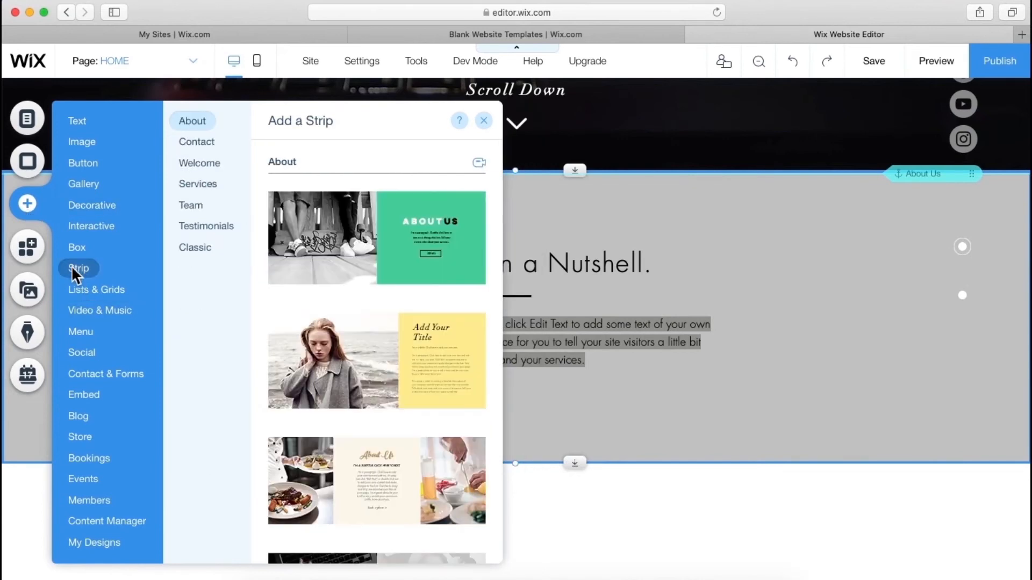
scroll(380, 371, down, 10)
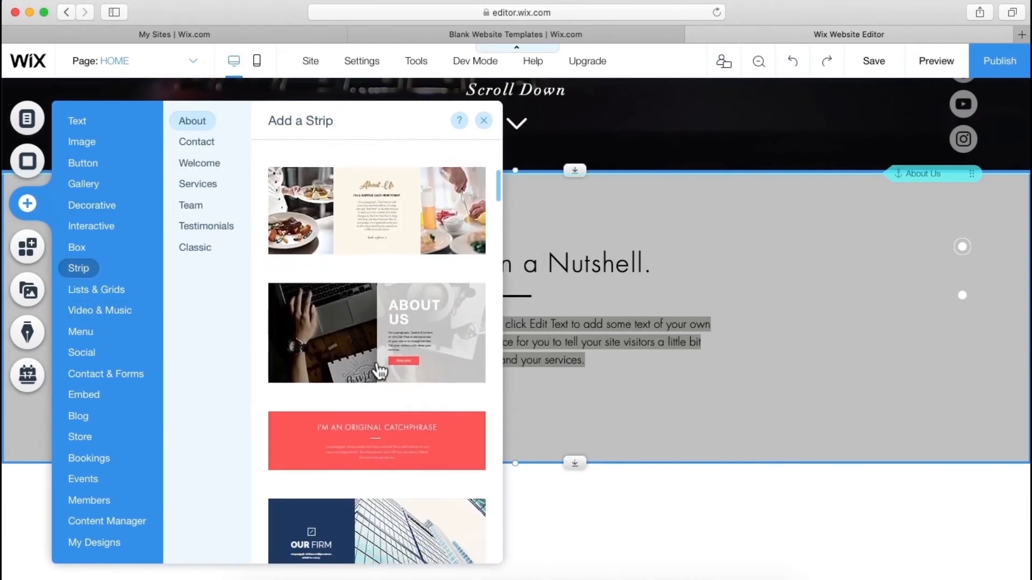
scroll(379, 371, down, 5)
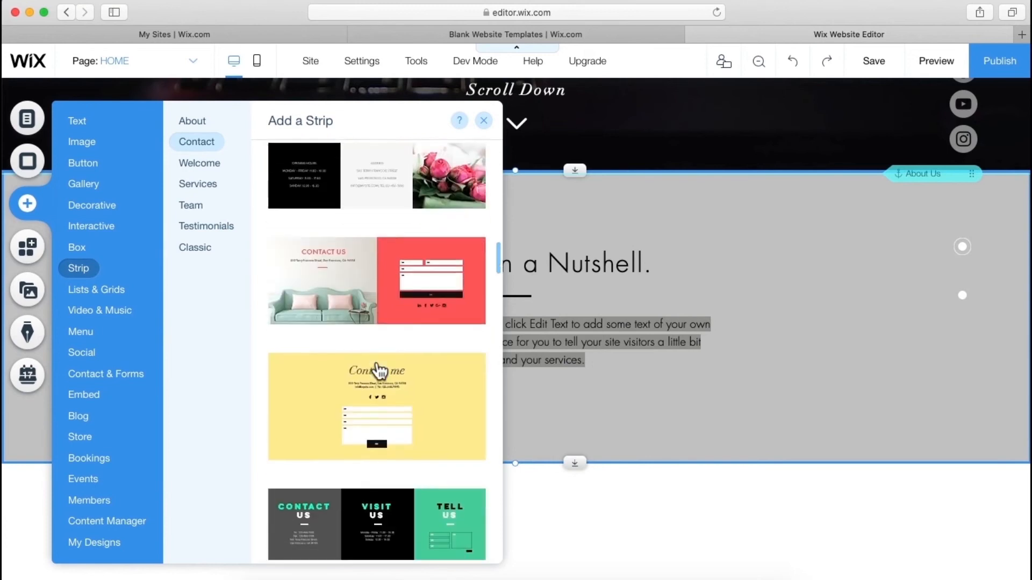
scroll(323, 399, down, 8)
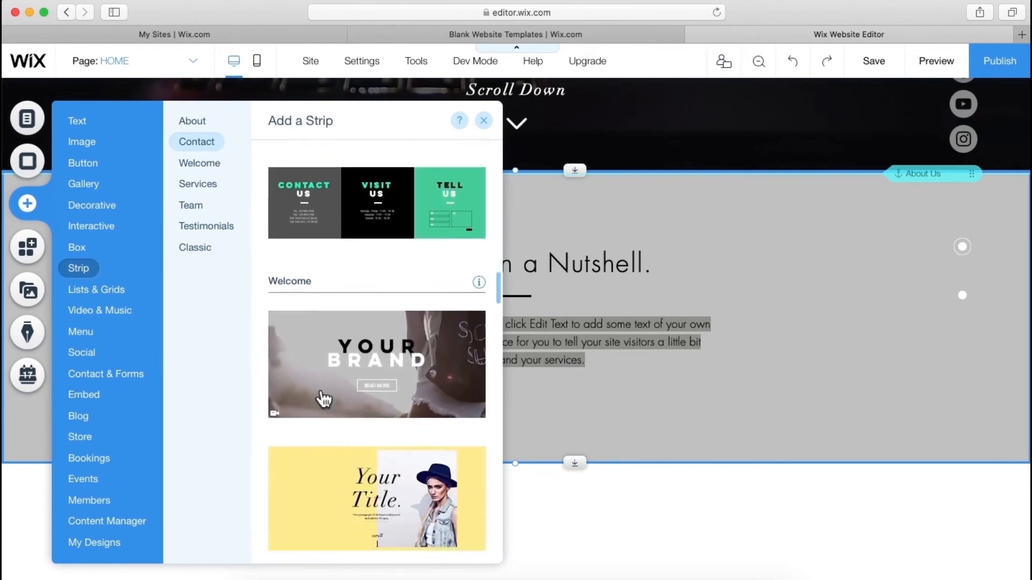
scroll(323, 399, down, 10)
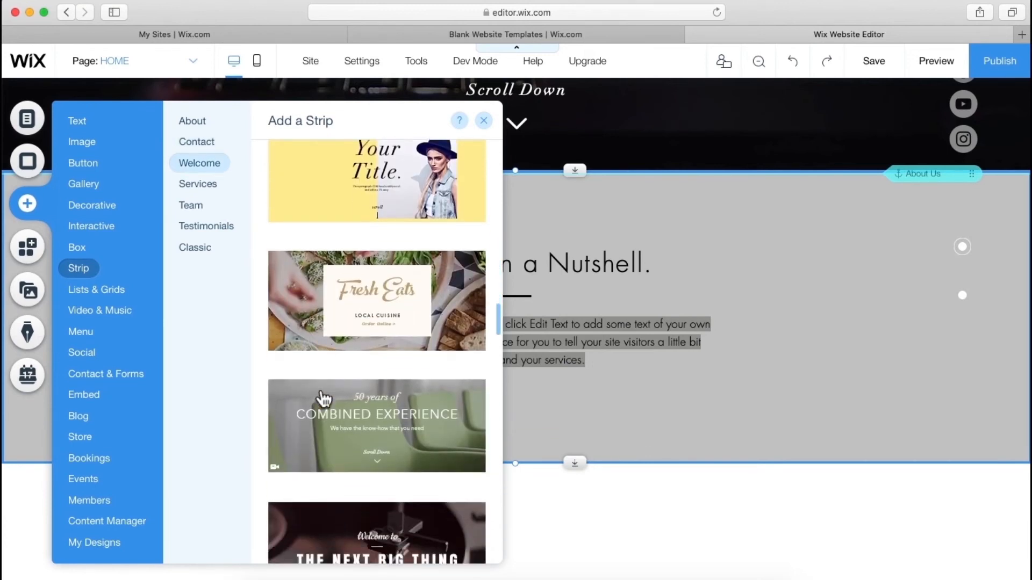
scroll(323, 398, down, 1)
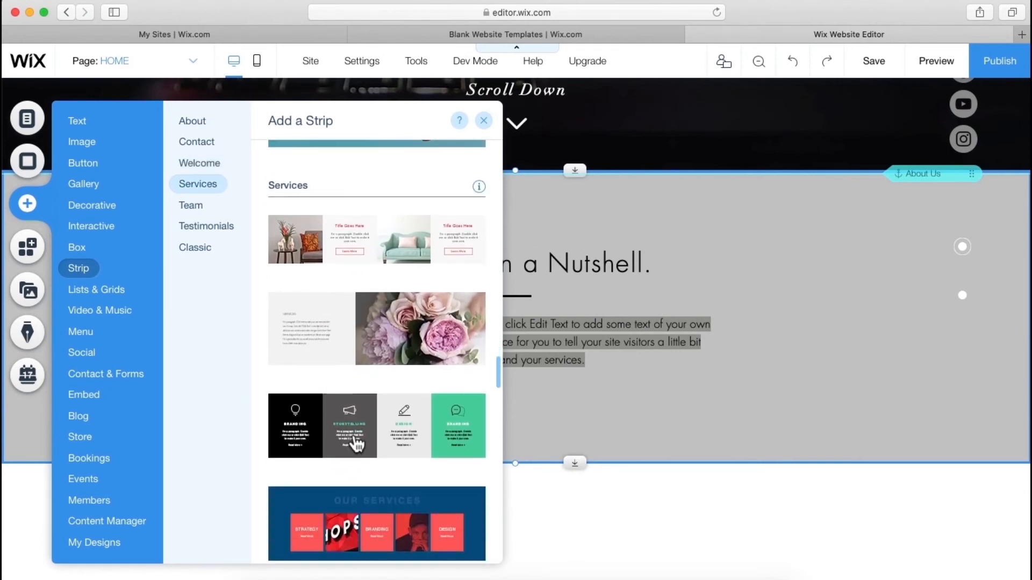
drag(356, 444, 551, 542)
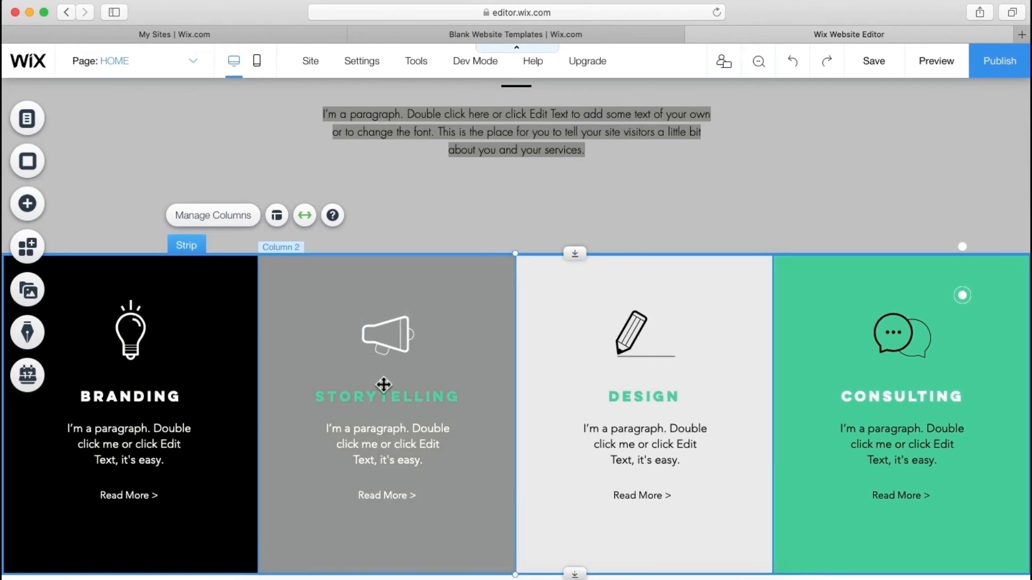
- Rename the first two service column headings to SEO and BRANDING
double_click(151, 397)
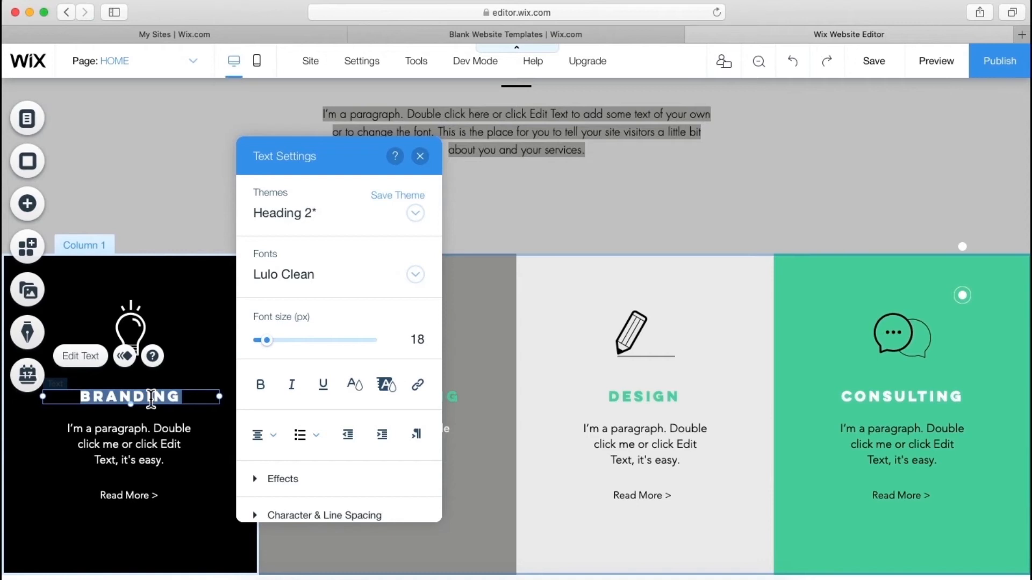
text(SEO)
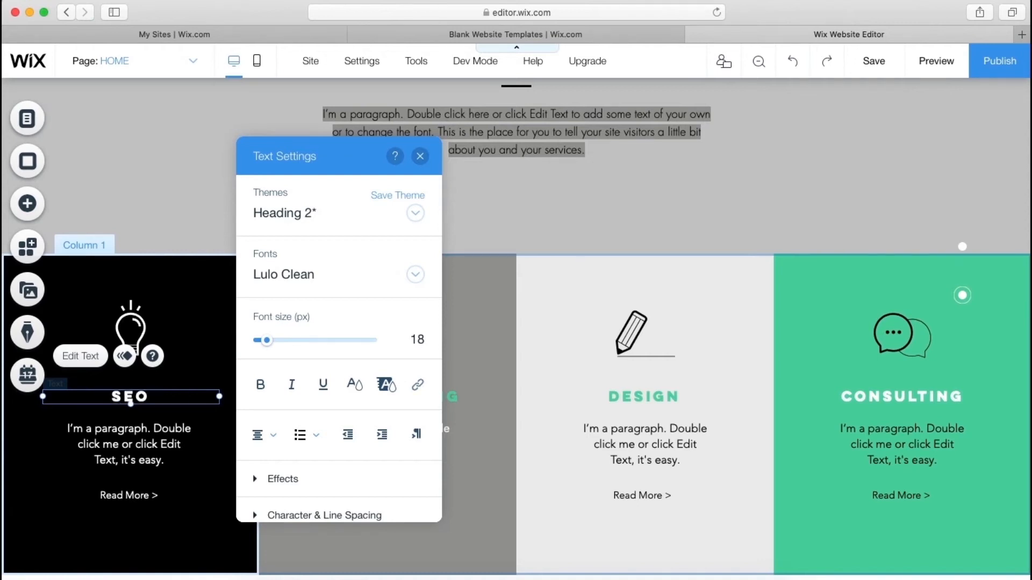
click(200, 375)
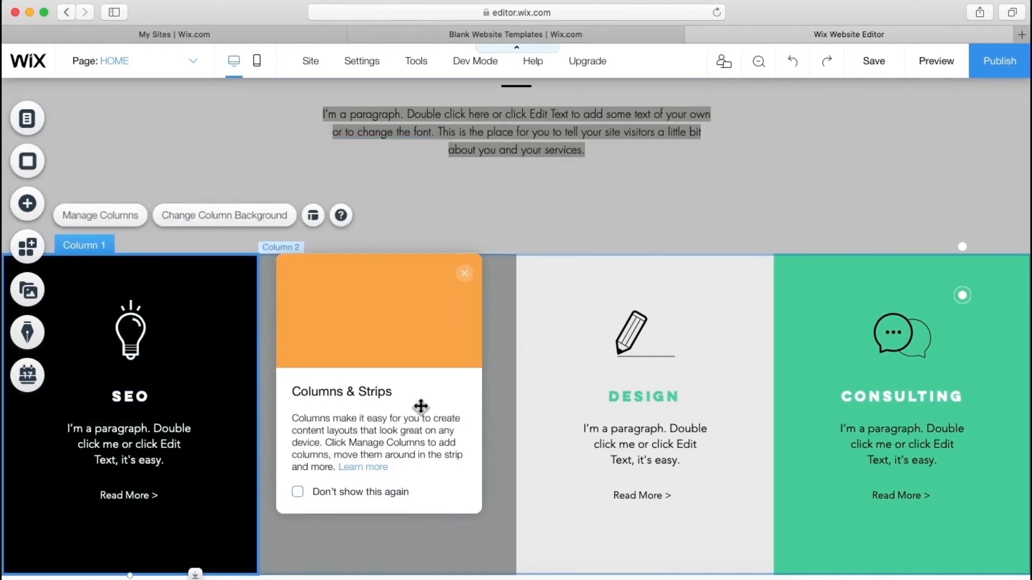
click(510, 375)
click(435, 399)
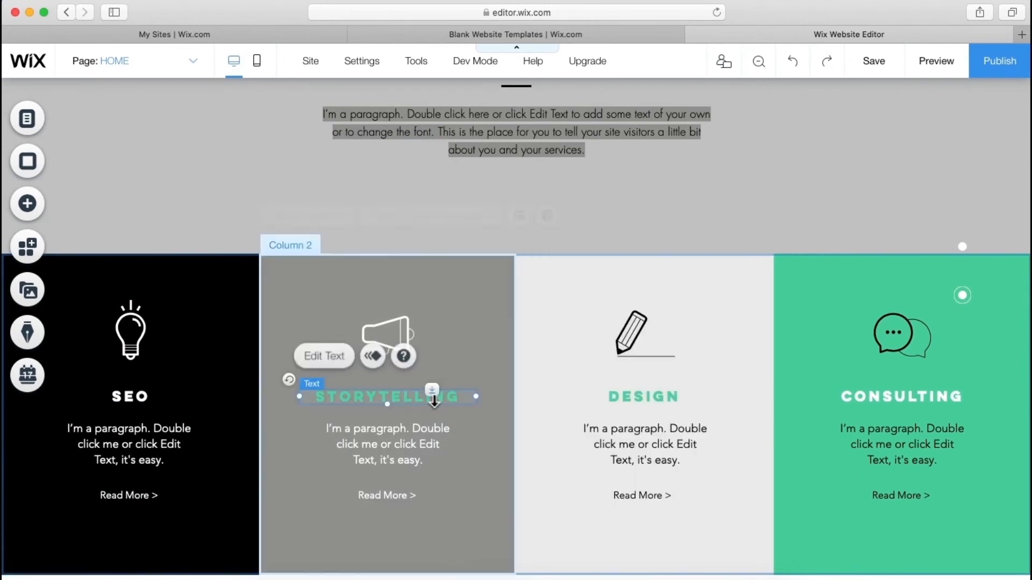
click(434, 399)
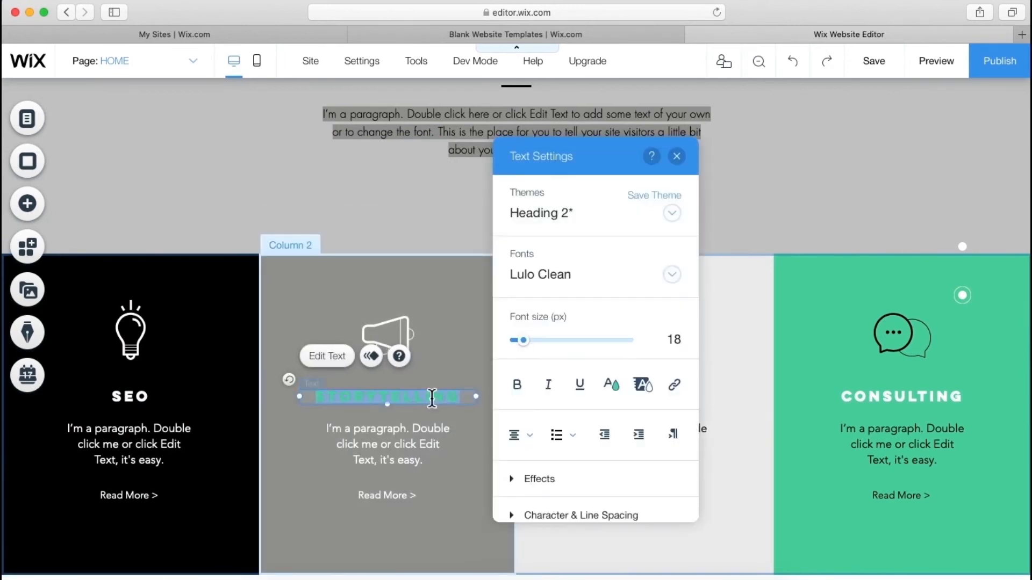
text(BRANDI)
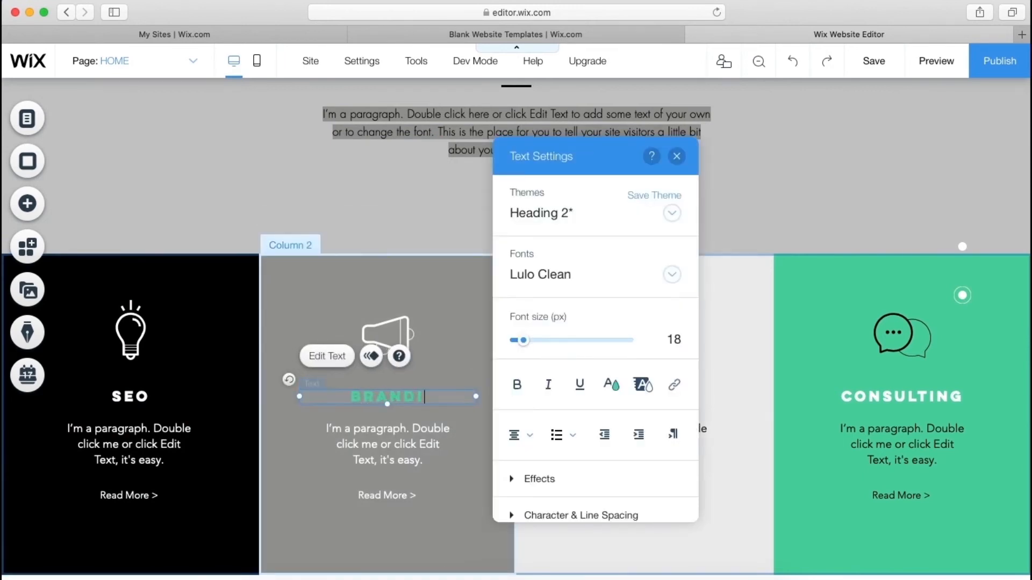
click(471, 337)
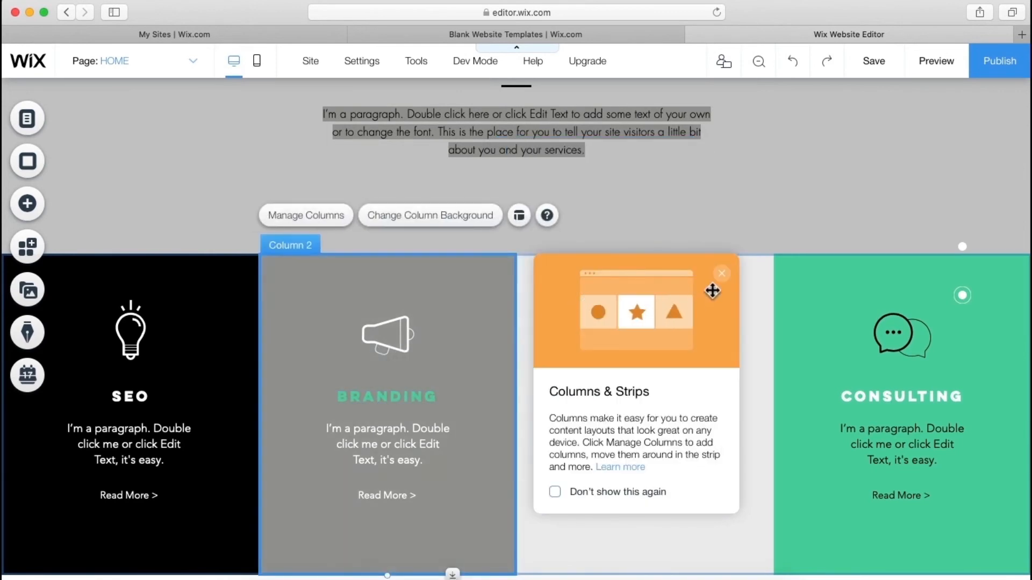
- Rename the last two headings to CONTENT CREATION (two lines) and CHATBOTS, dismissing the save reminder
click(722, 273)
double_click(645, 396)
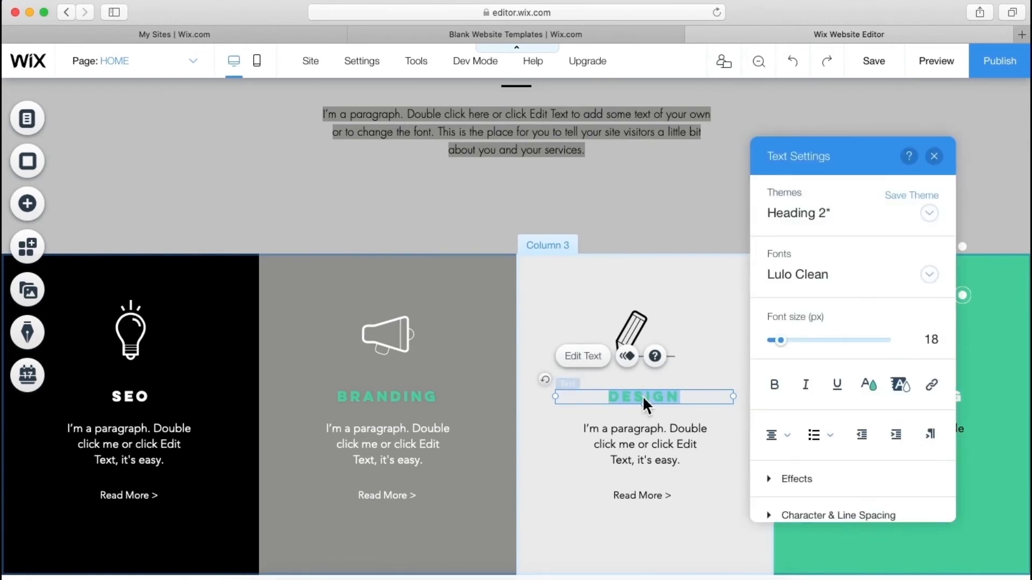
text(CON)
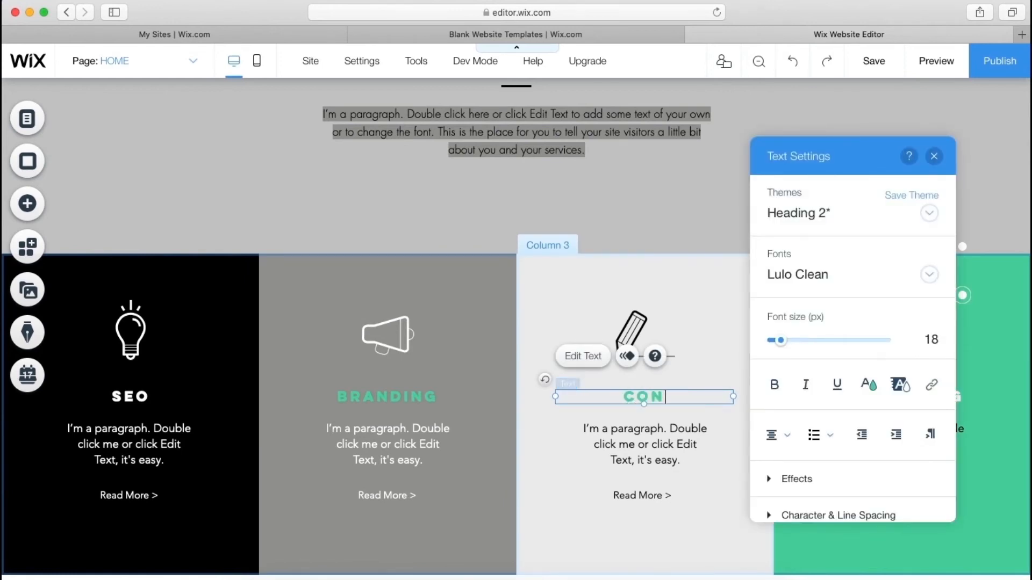
text(TENT)
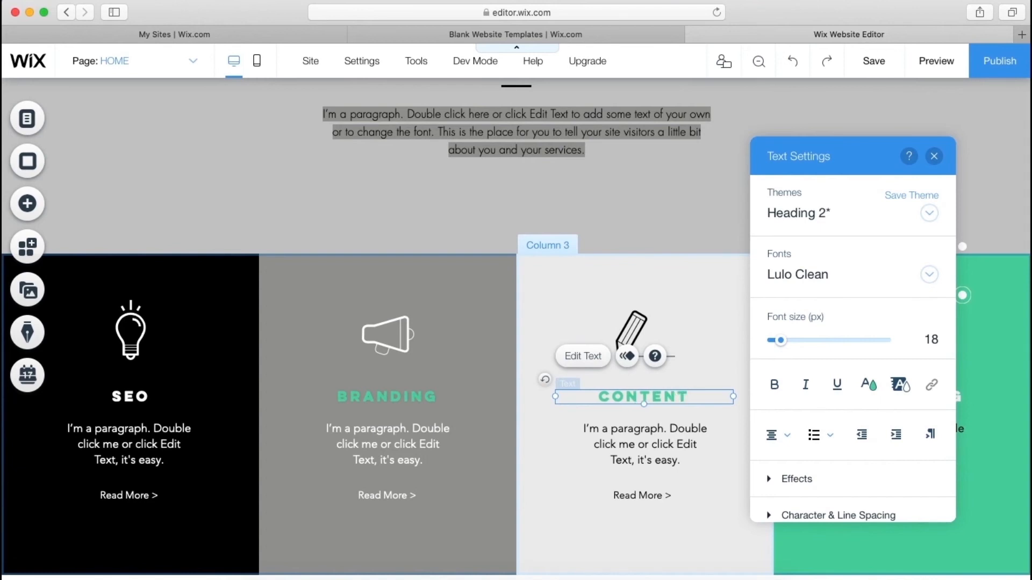
key(Return)
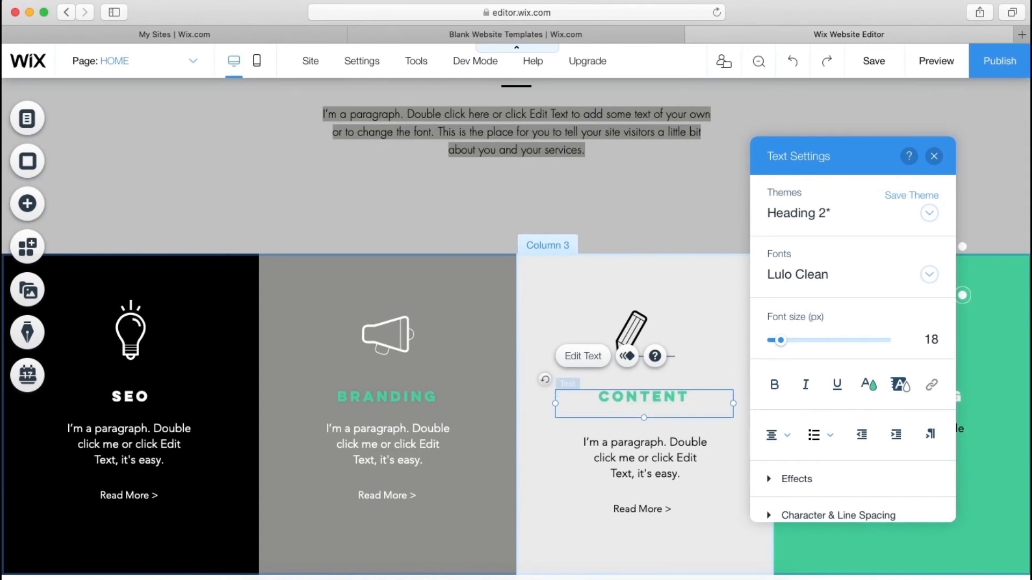
text(CREATION)
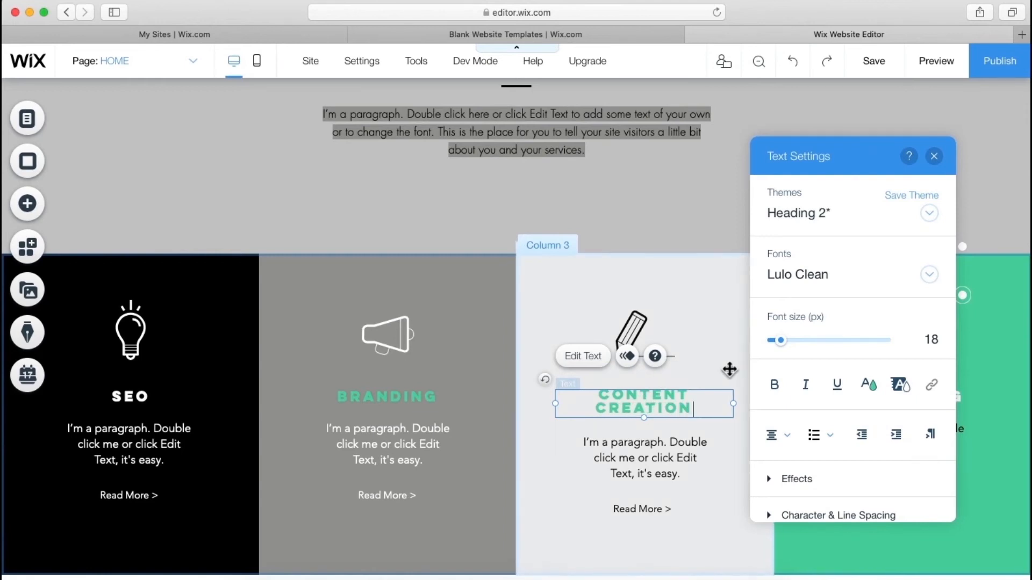
click(742, 371)
double_click(862, 394)
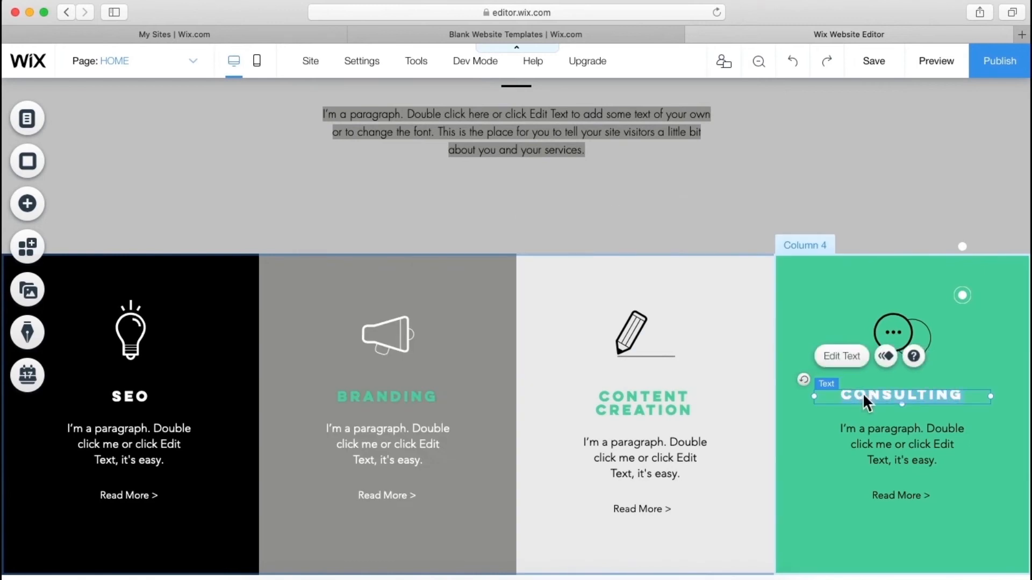
text(C)
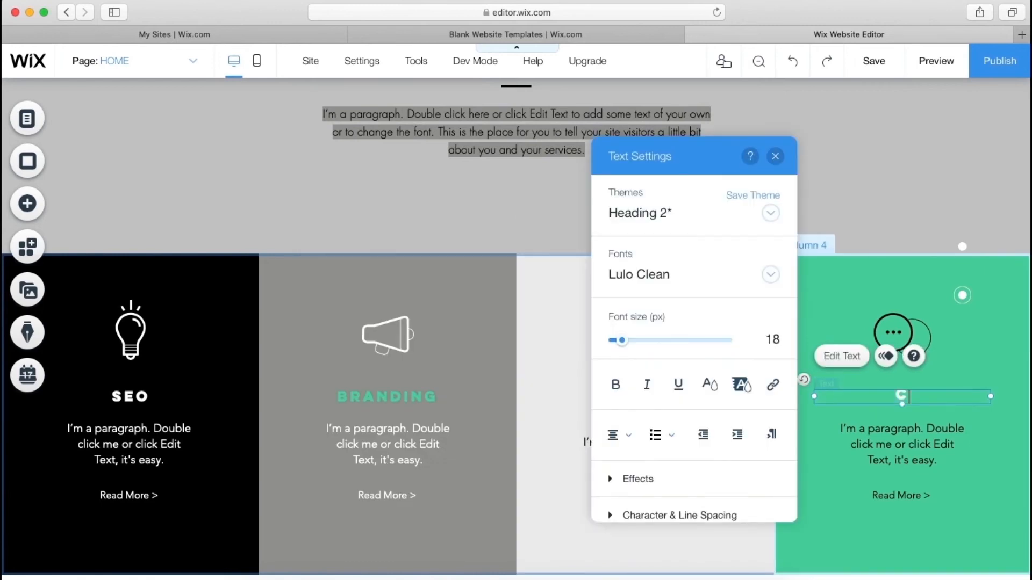
text(HAT)
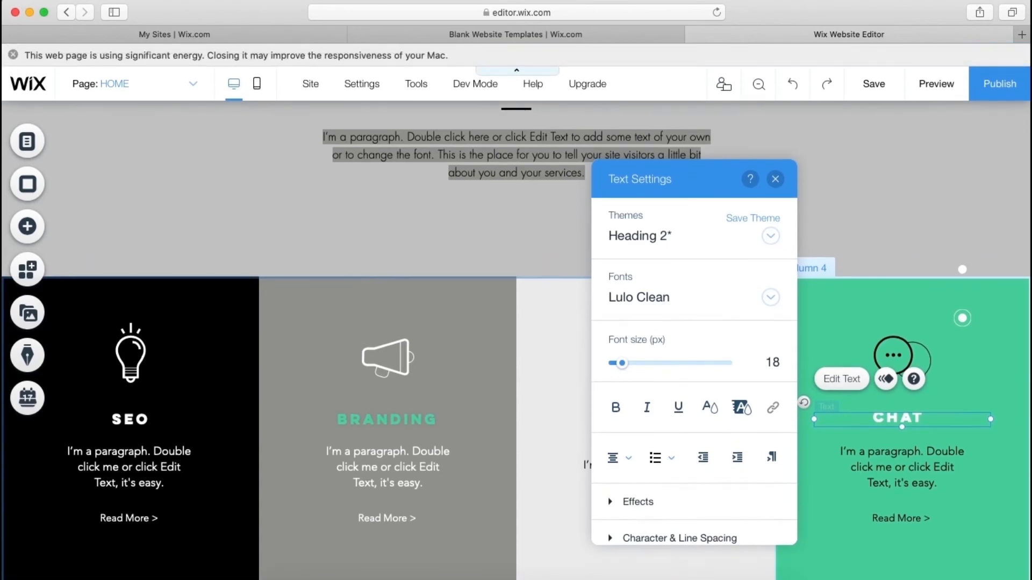
key(BackSpace)
text(B)
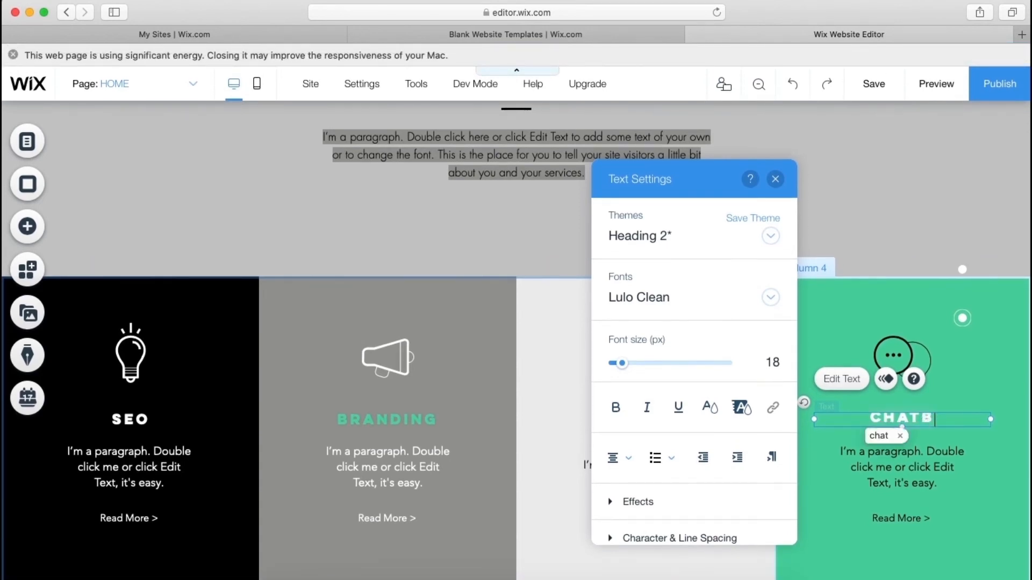
text(OTS)
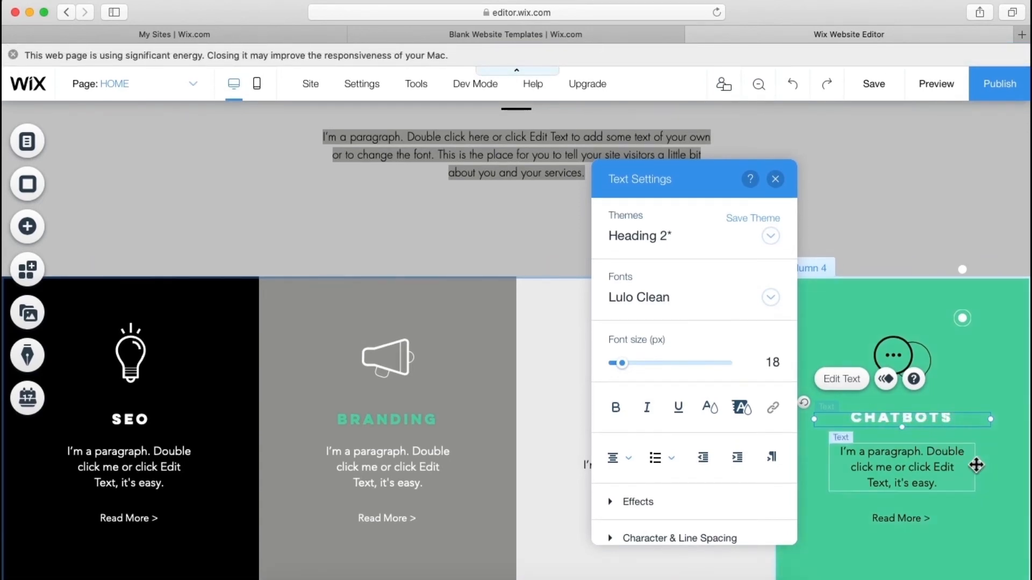
click(987, 473)
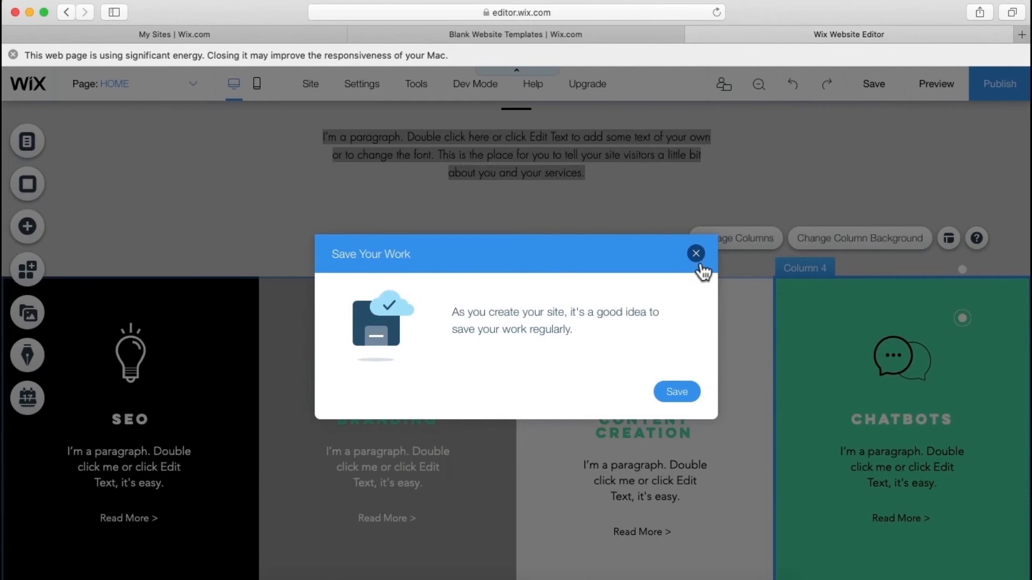
click(696, 254)
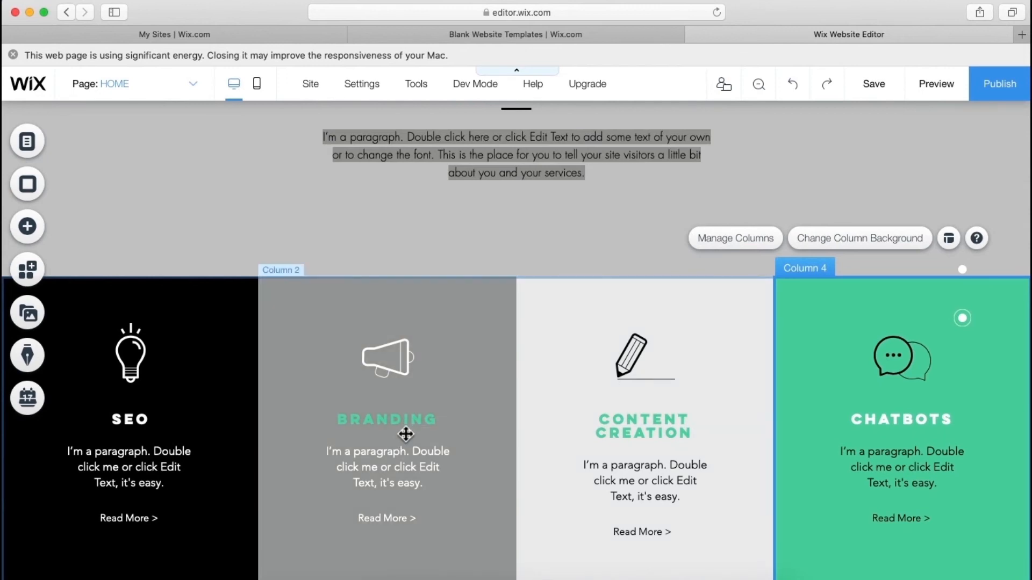
- Set the Branding column's megaphone icon fill to black, keeping the original shape
click(404, 358)
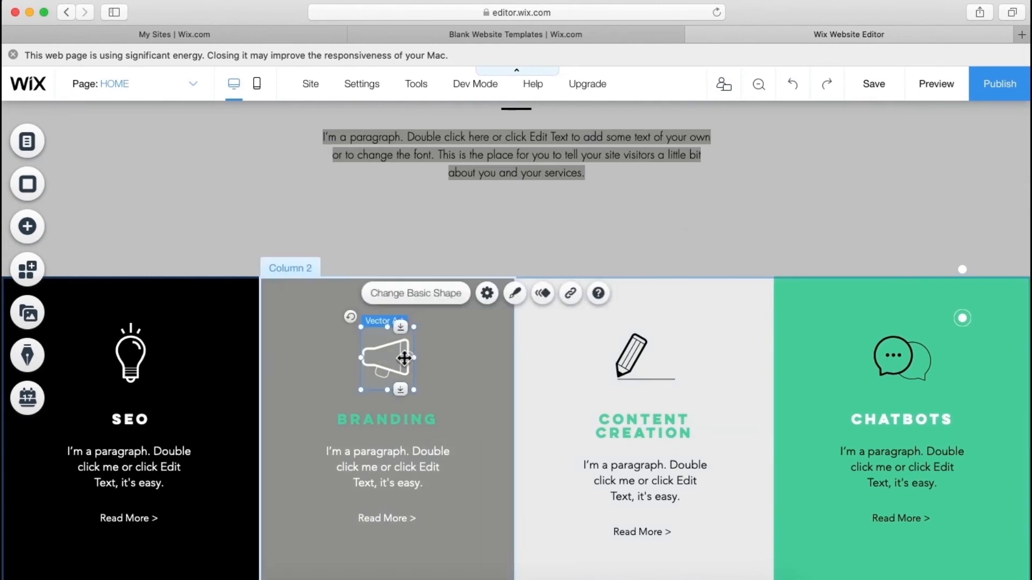
click(514, 294)
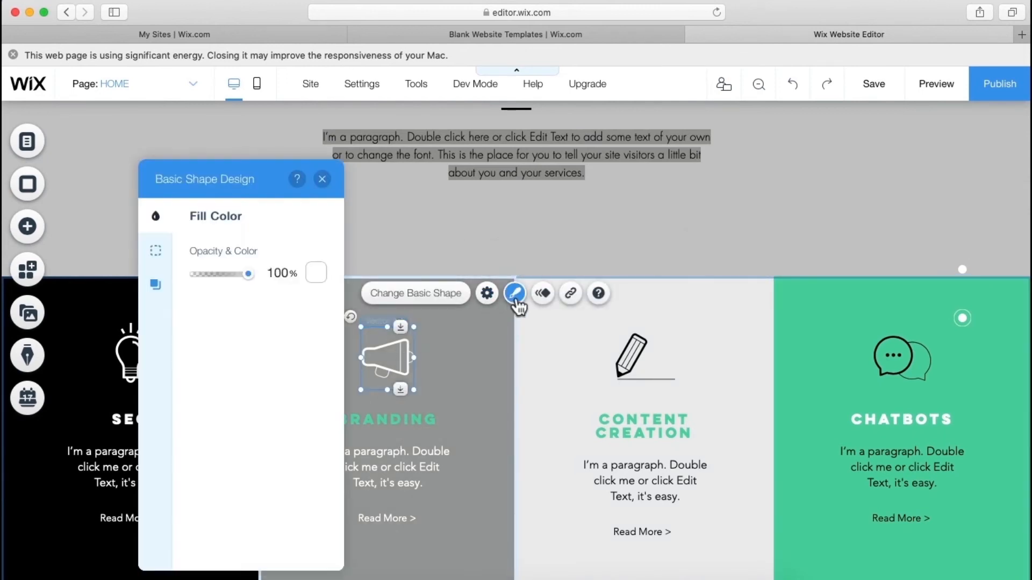
click(423, 301)
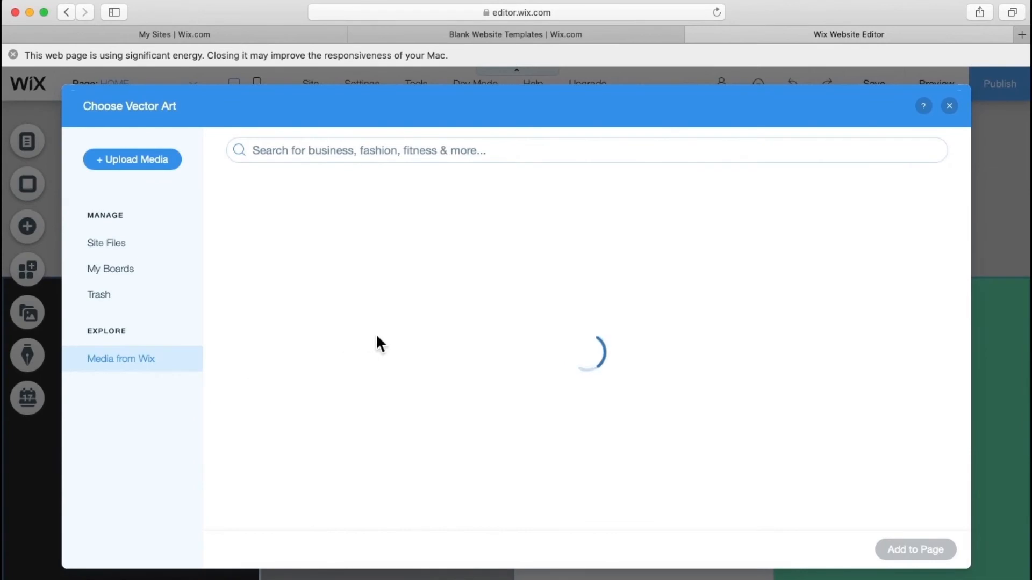
scroll(427, 336, down, 5)
scroll(429, 338, down, 10)
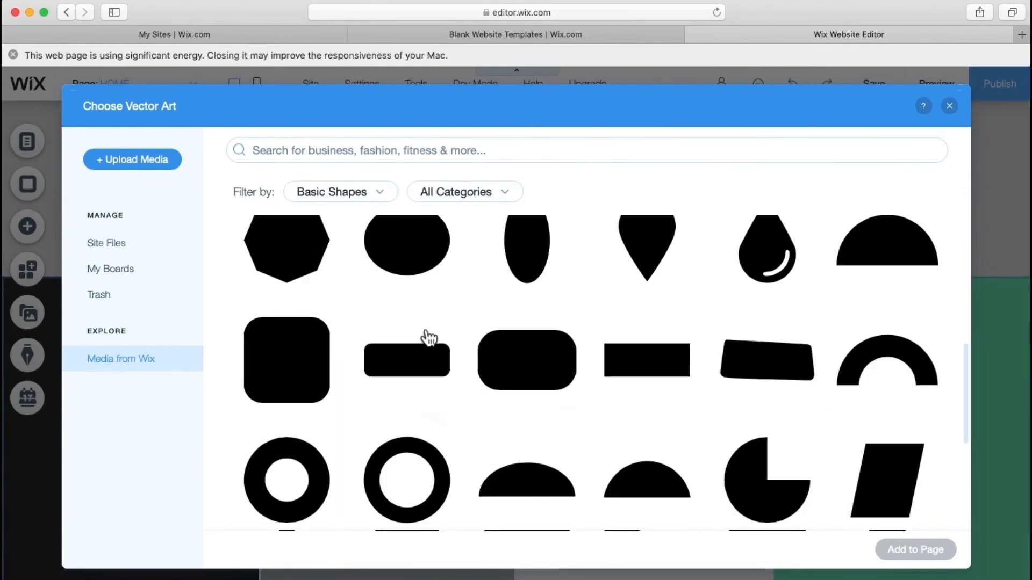
scroll(429, 338, down, 6)
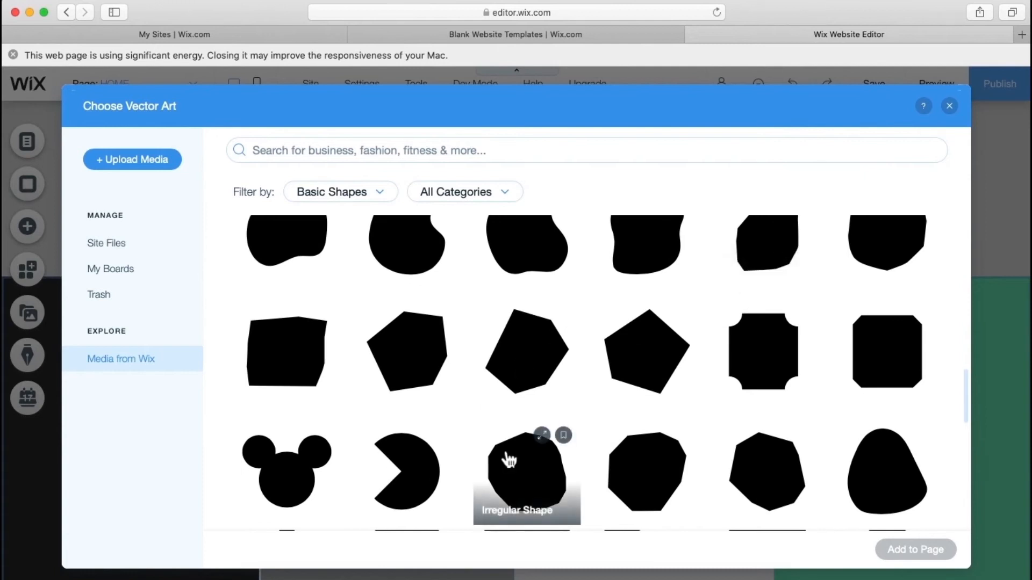
scroll(508, 457, down, 5)
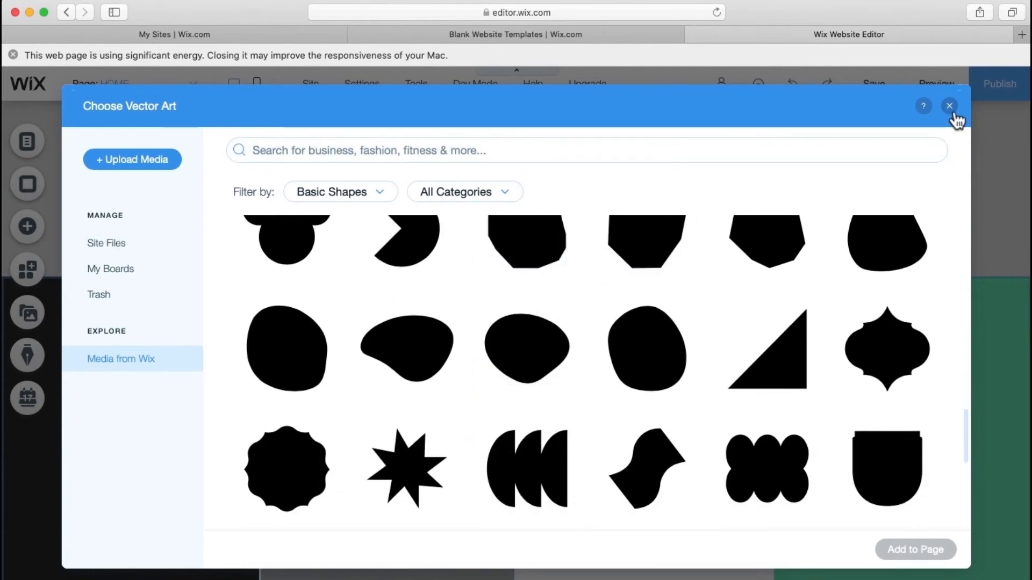
click(949, 106)
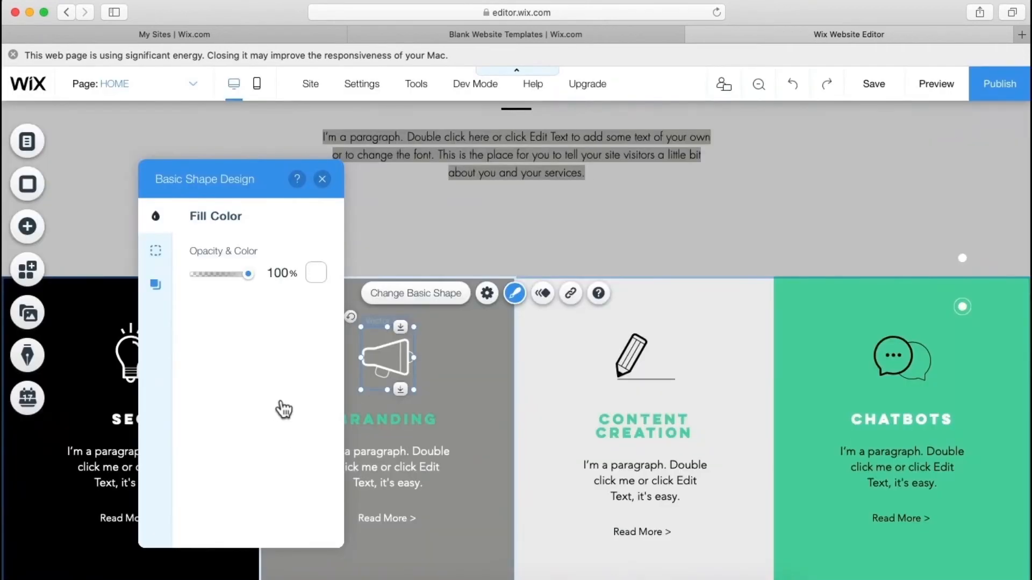
click(317, 280)
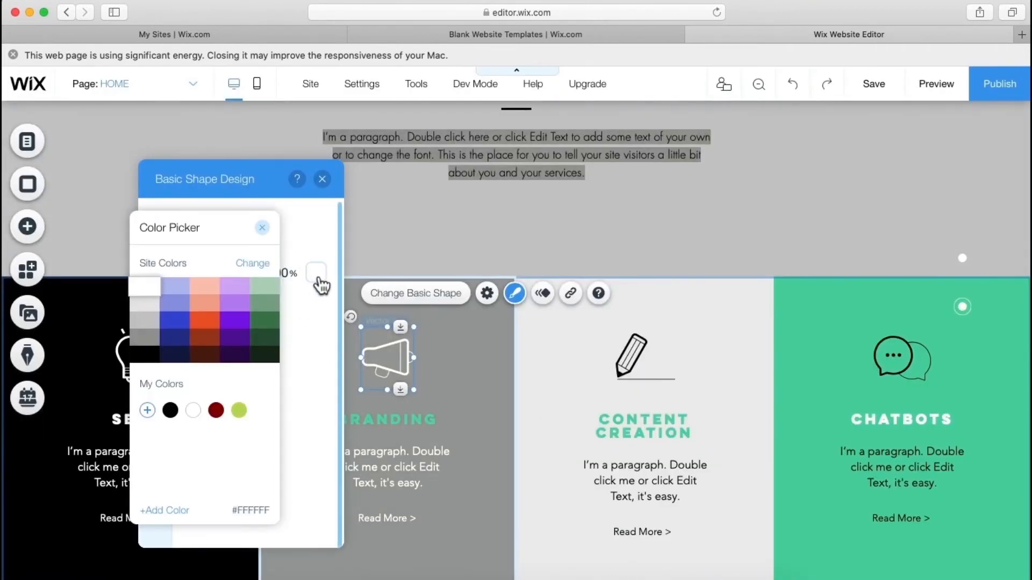
click(145, 359)
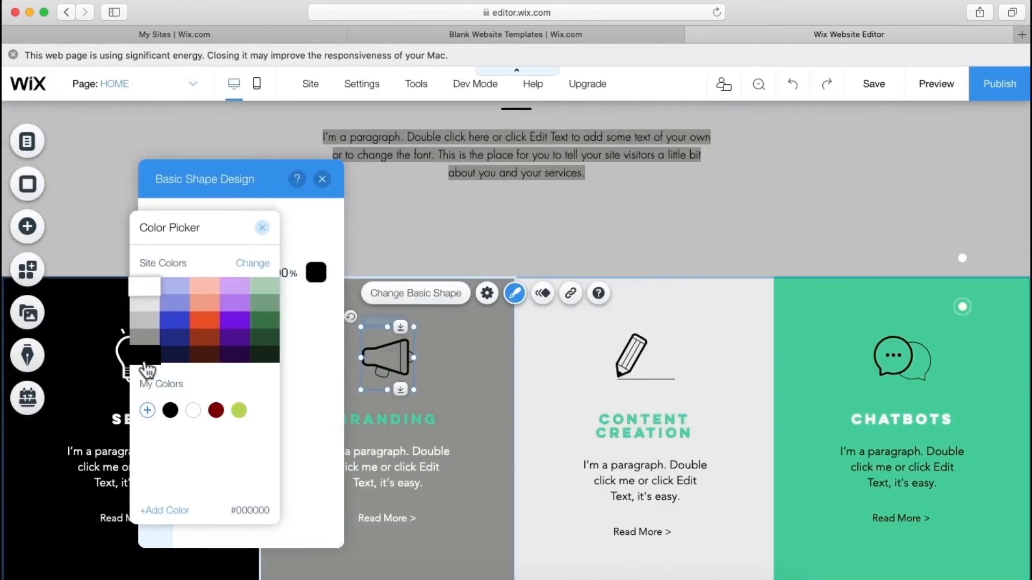
click(375, 429)
- Turn the BRANDING heading and the paragraph beneath it black
click(369, 419)
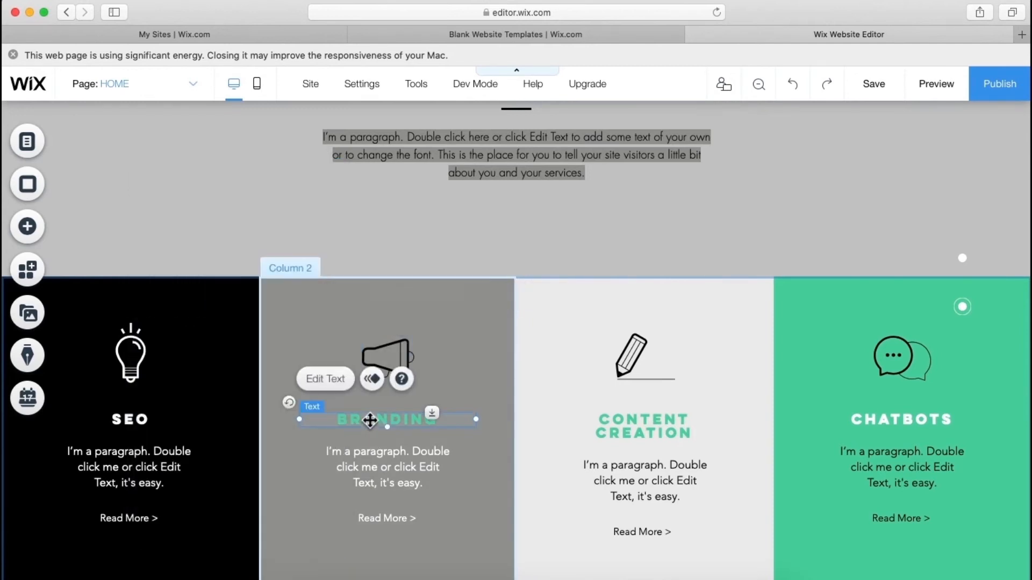
click(326, 380)
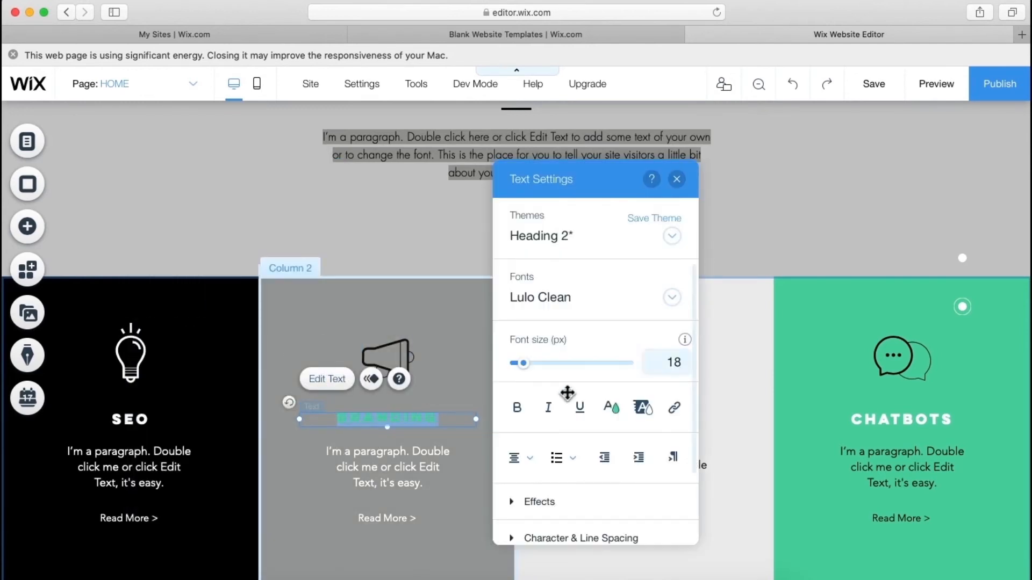
click(611, 407)
click(498, 355)
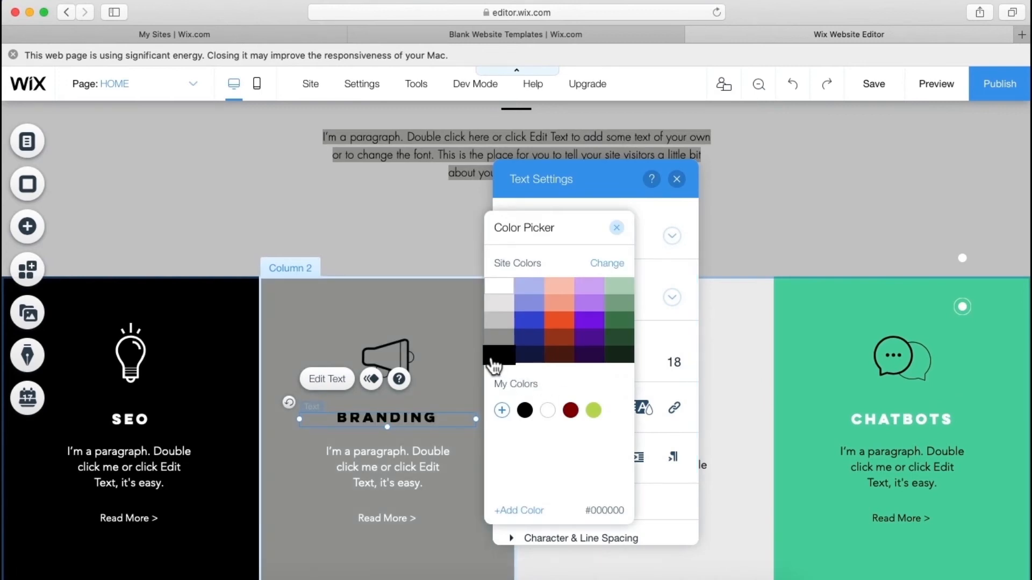
click(382, 474)
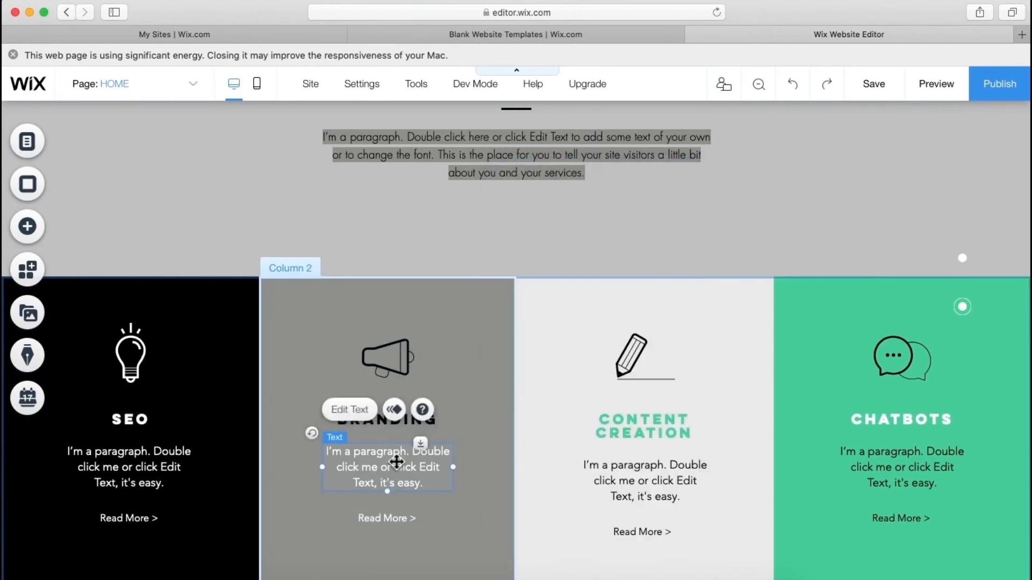
click(371, 417)
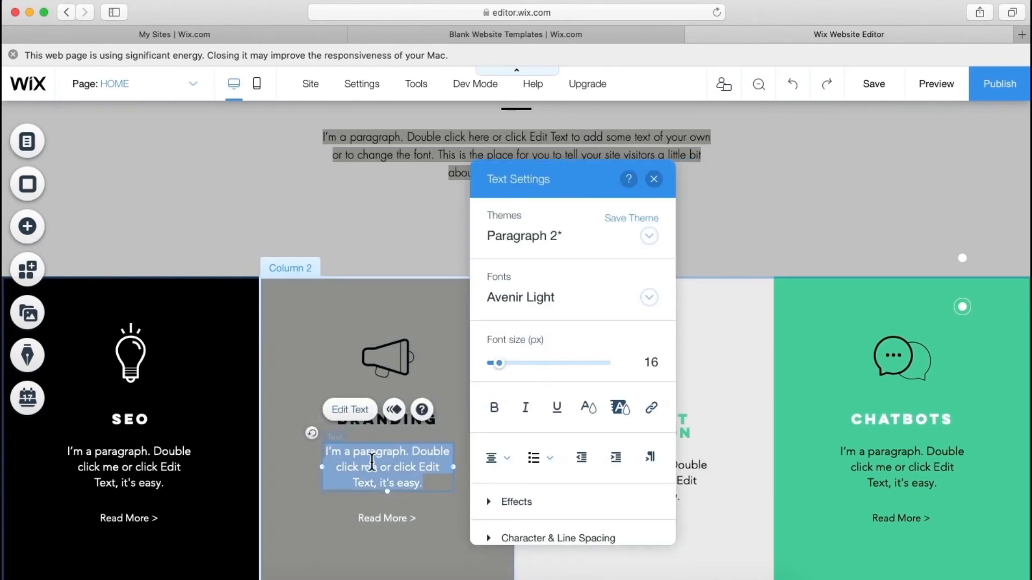
click(588, 408)
click(477, 356)
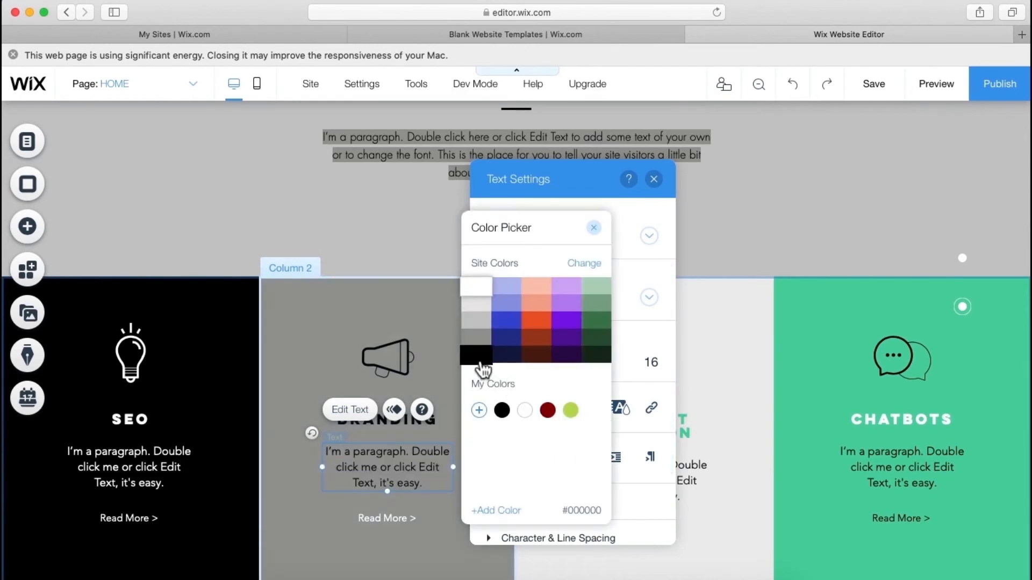
click(382, 519)
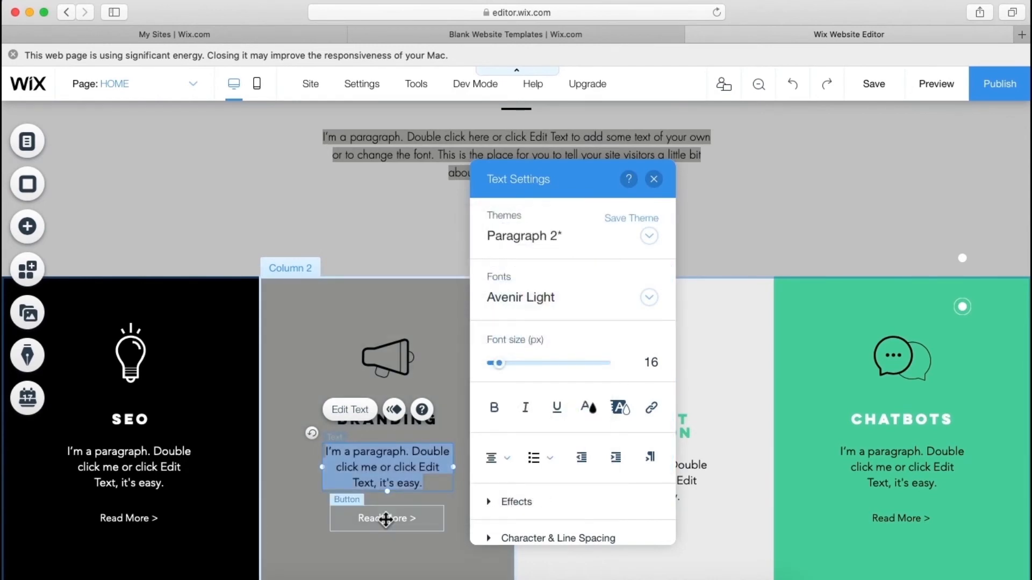
- Make the Branding column's Read More button text black
click(382, 519)
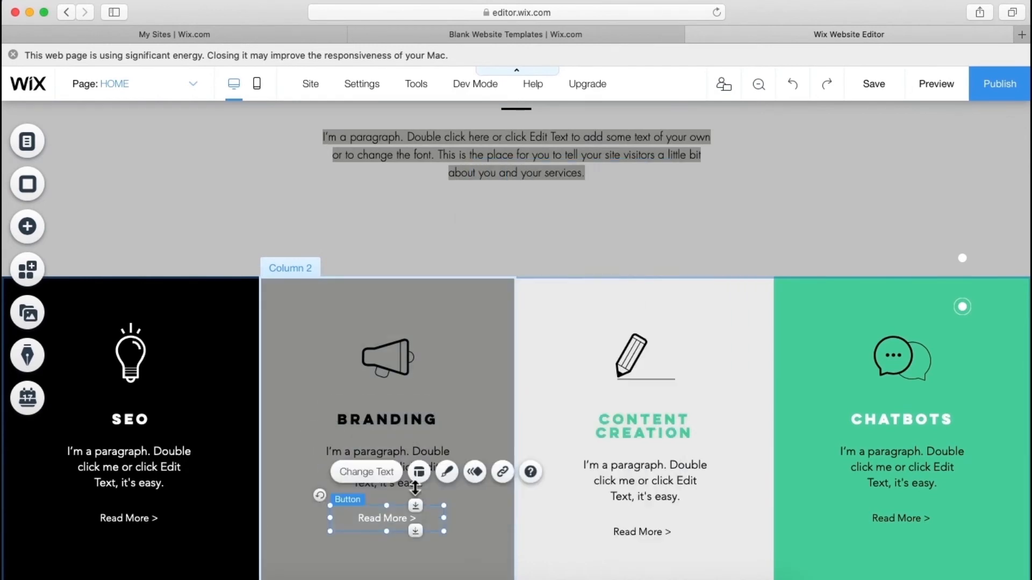
click(447, 472)
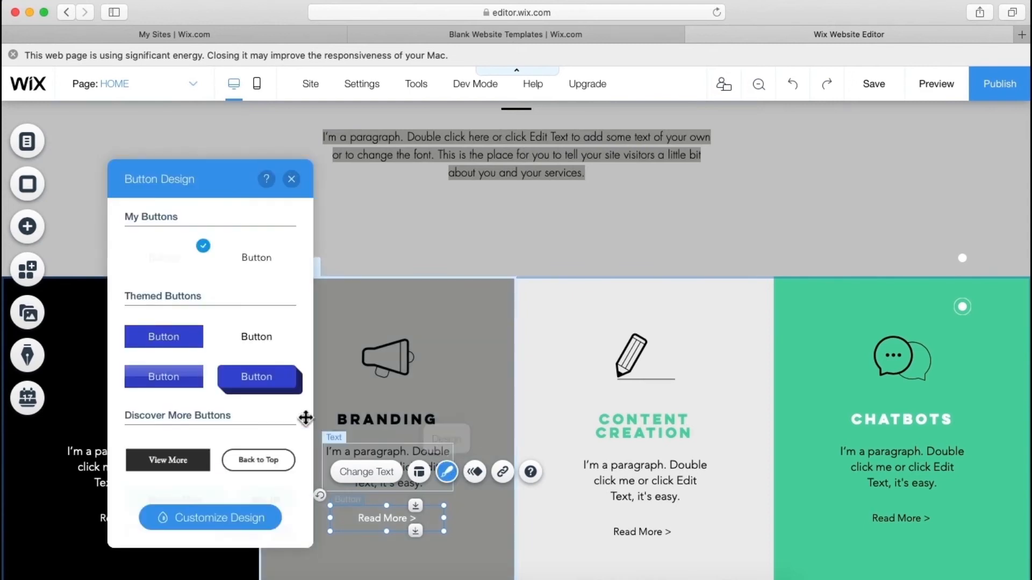
click(237, 529)
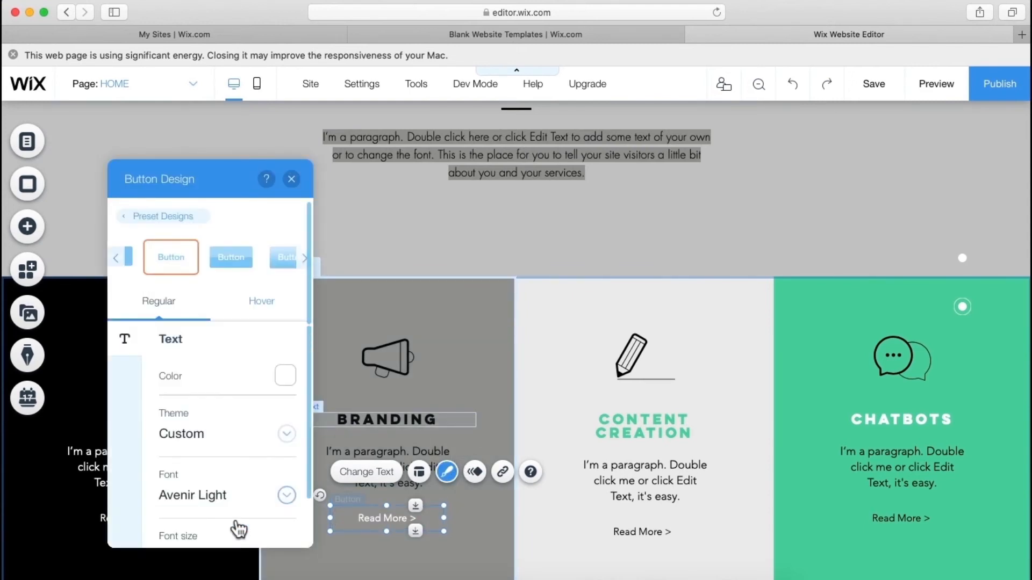
click(285, 376)
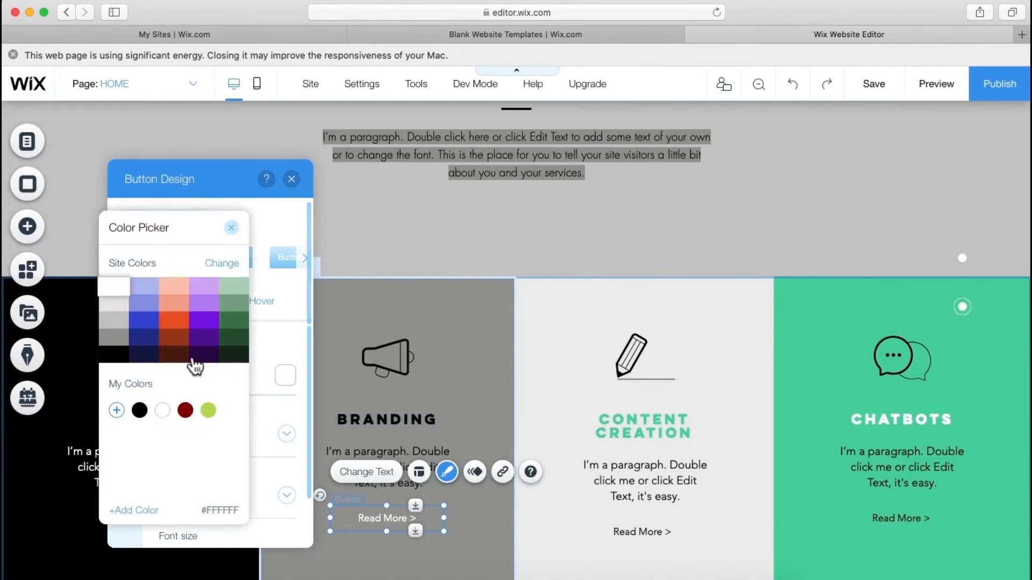
click(127, 365)
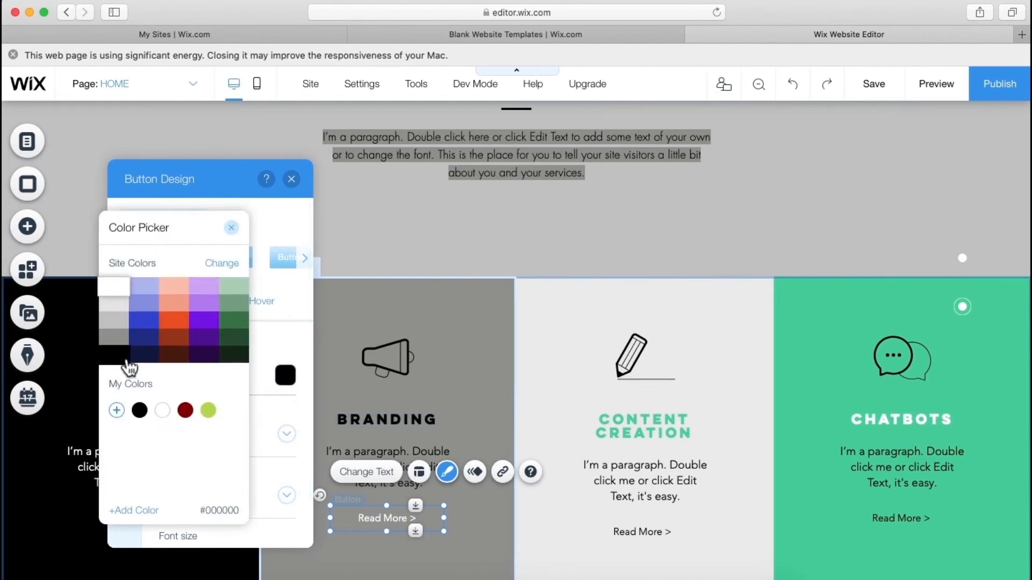
click(430, 305)
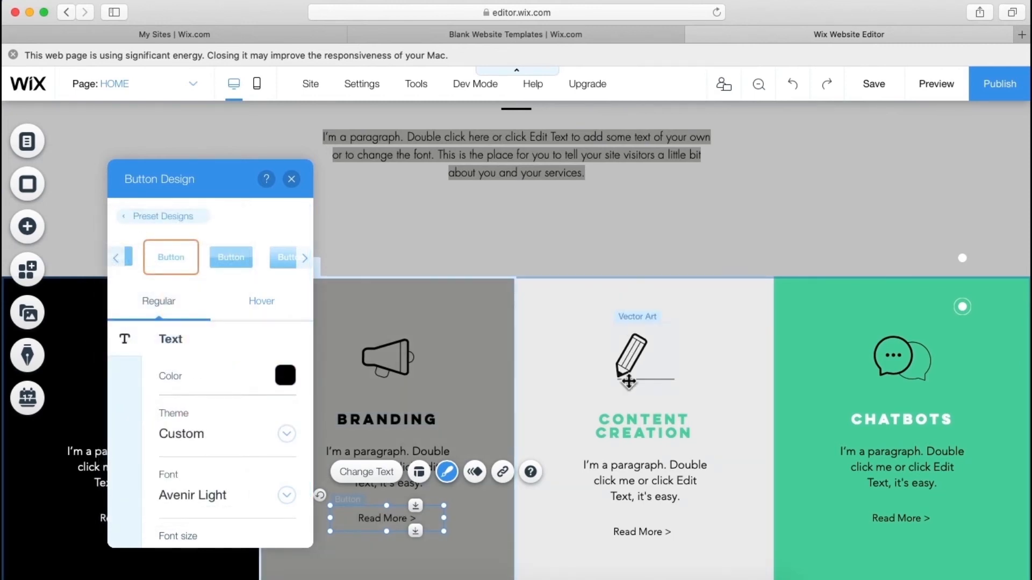
click(547, 403)
- Set the Content Creation pencil icon's fill to light grey
click(624, 370)
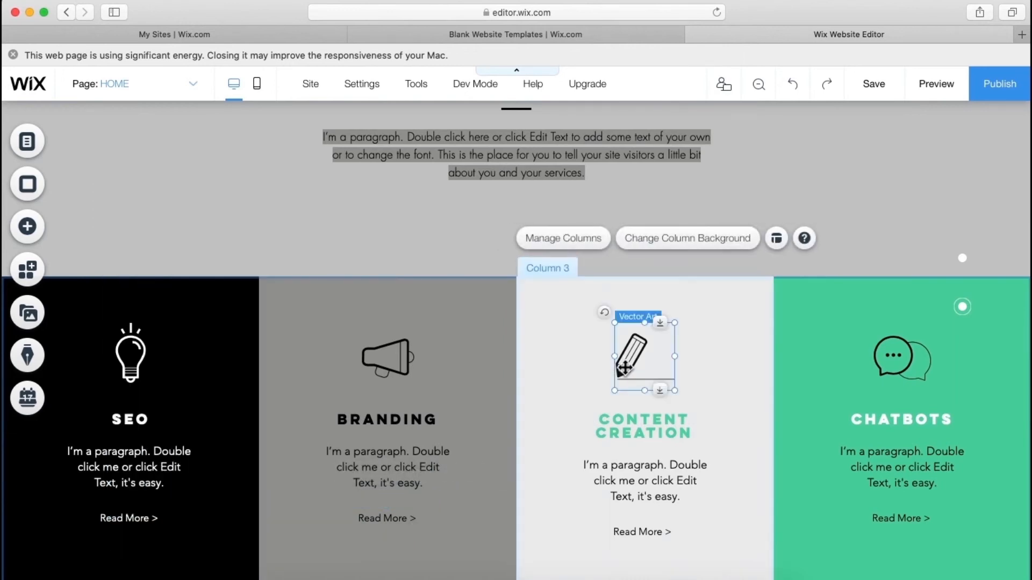
click(772, 426)
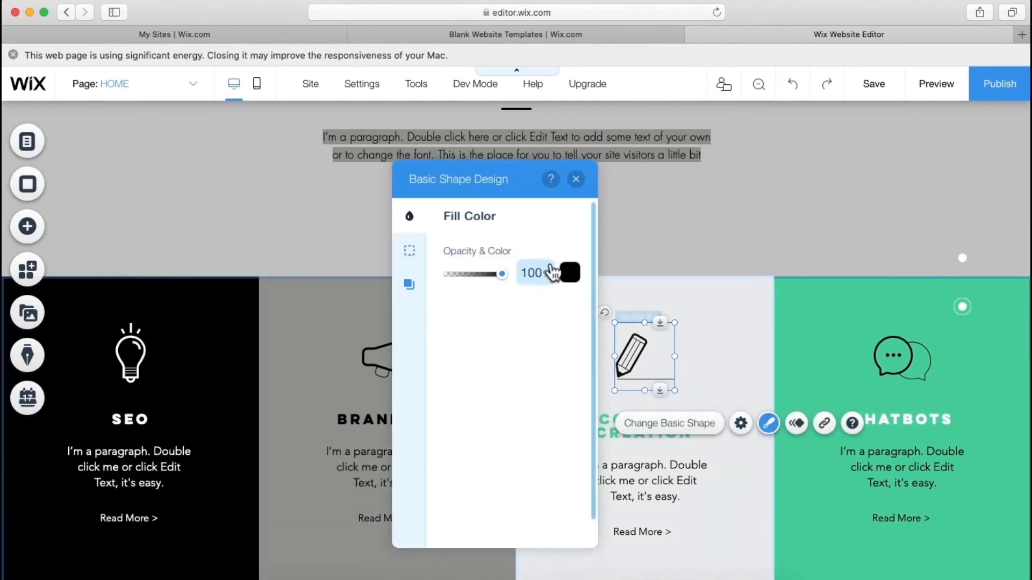
click(570, 275)
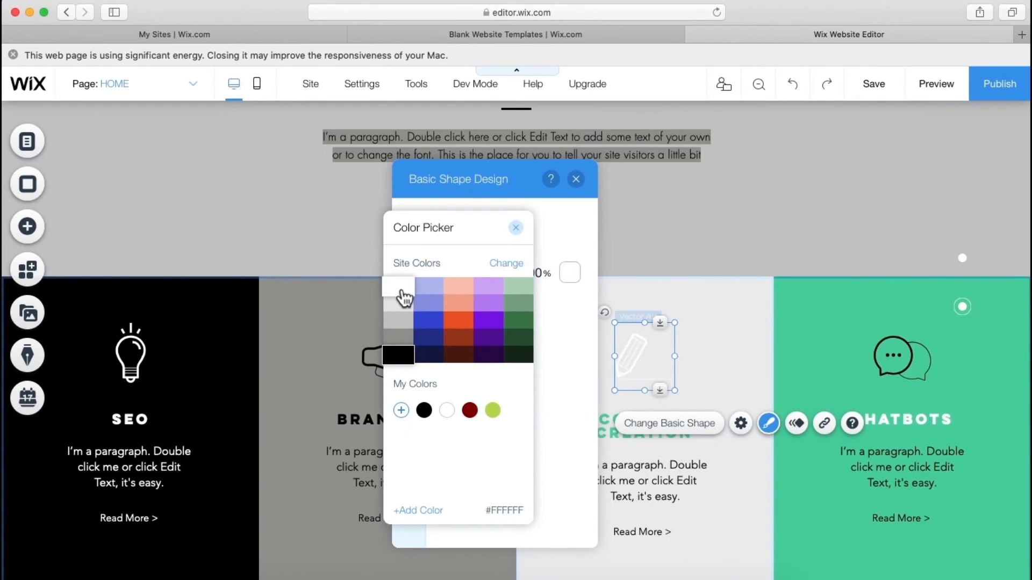
click(398, 321)
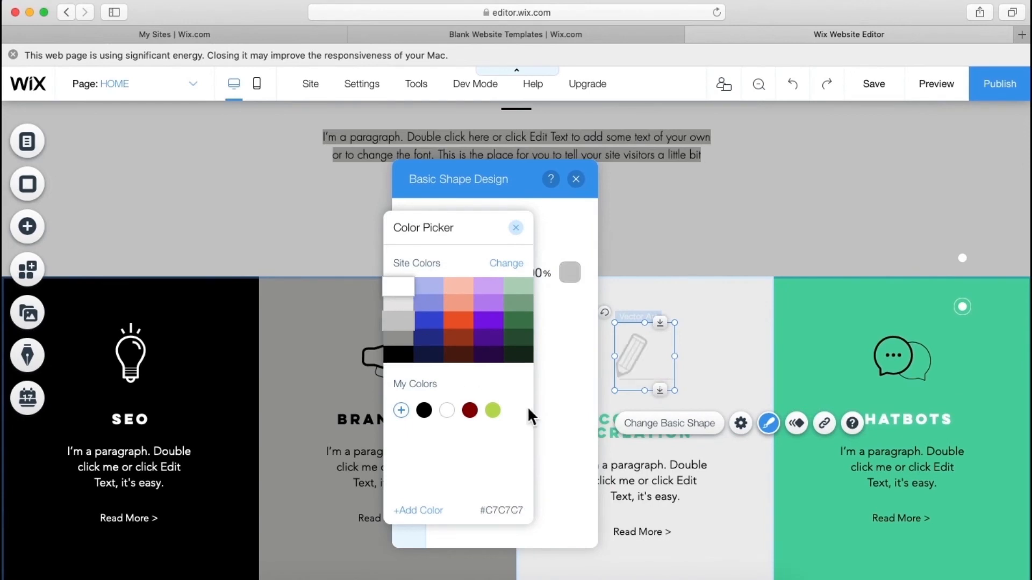
click(614, 469)
click(630, 478)
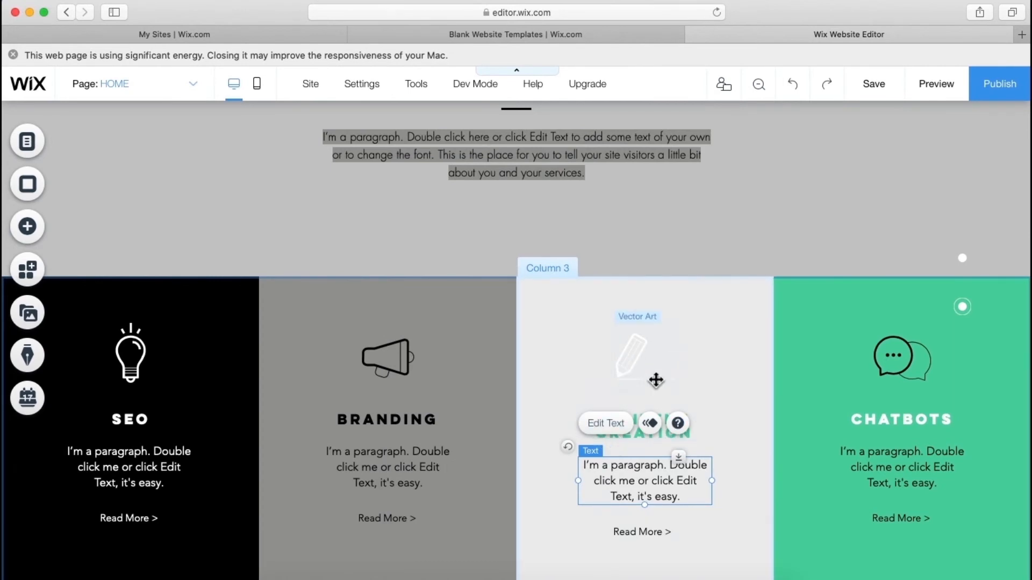
- Turn the CONTENT CREATION heading and its paragraph text white
click(704, 406)
click(659, 428)
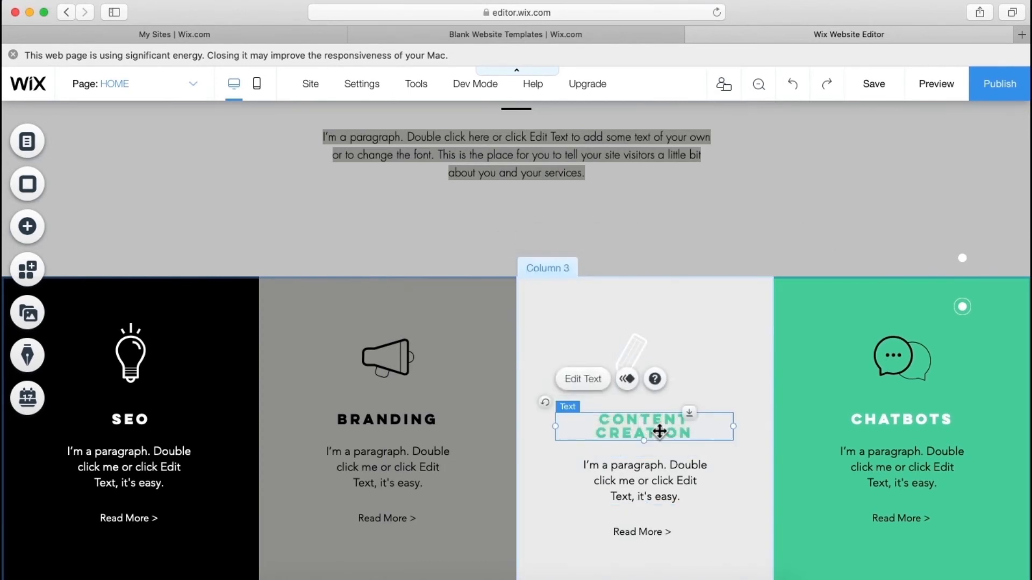
click(592, 386)
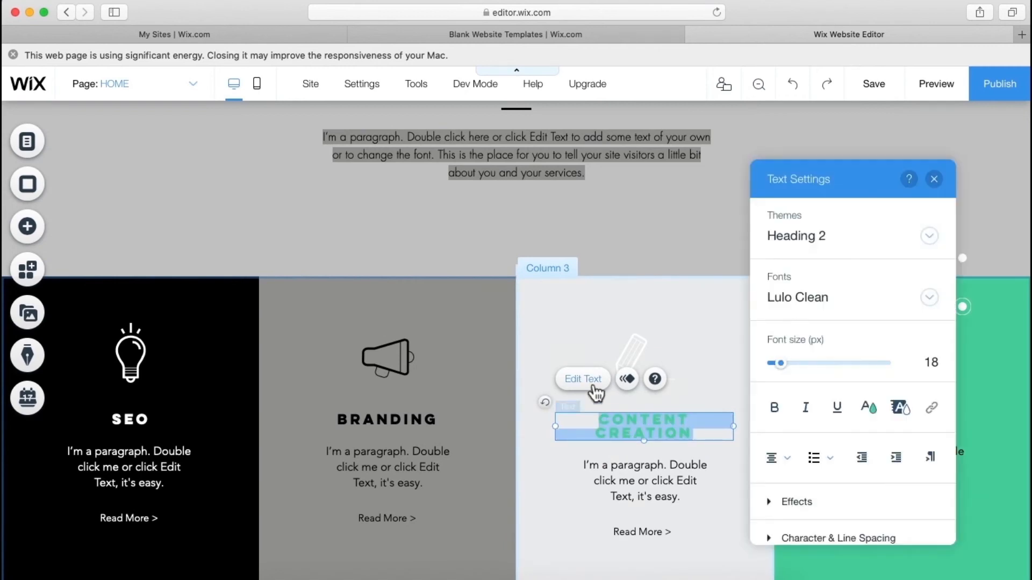
click(868, 407)
click(757, 290)
click(638, 485)
click(606, 423)
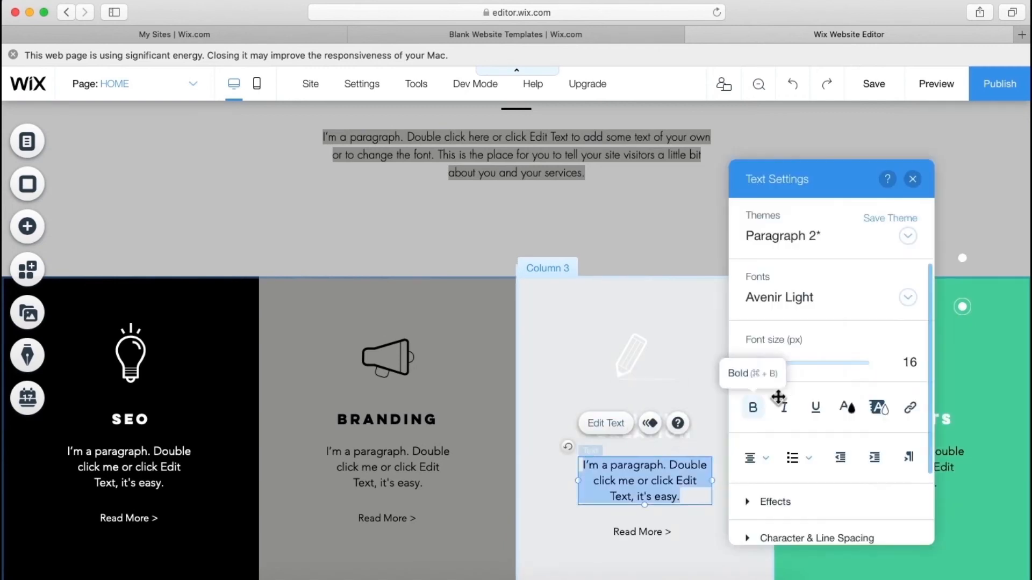
click(779, 404)
click(737, 300)
- Make the Content Creation Read More button text white
click(643, 532)
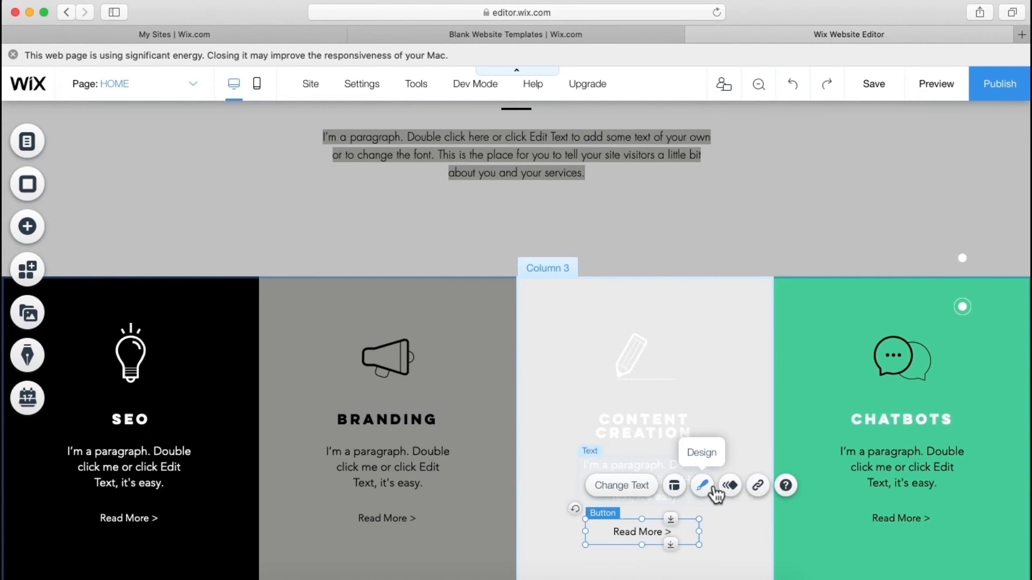
click(701, 487)
click(511, 531)
click(540, 375)
click(594, 311)
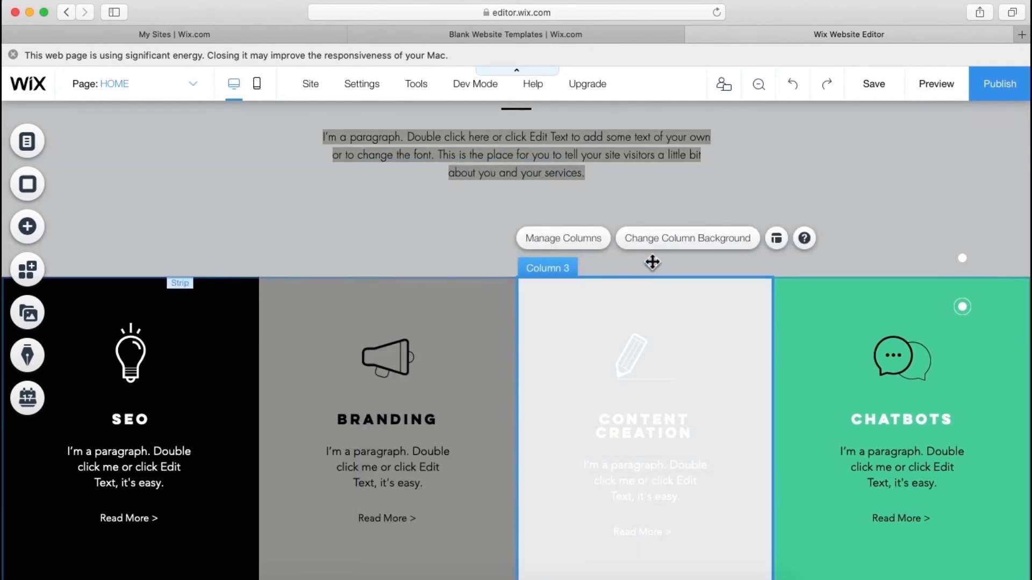
- Search Unsplash for 'office' and pick the yellow two-pencils photo as the Content Creation column background
click(668, 243)
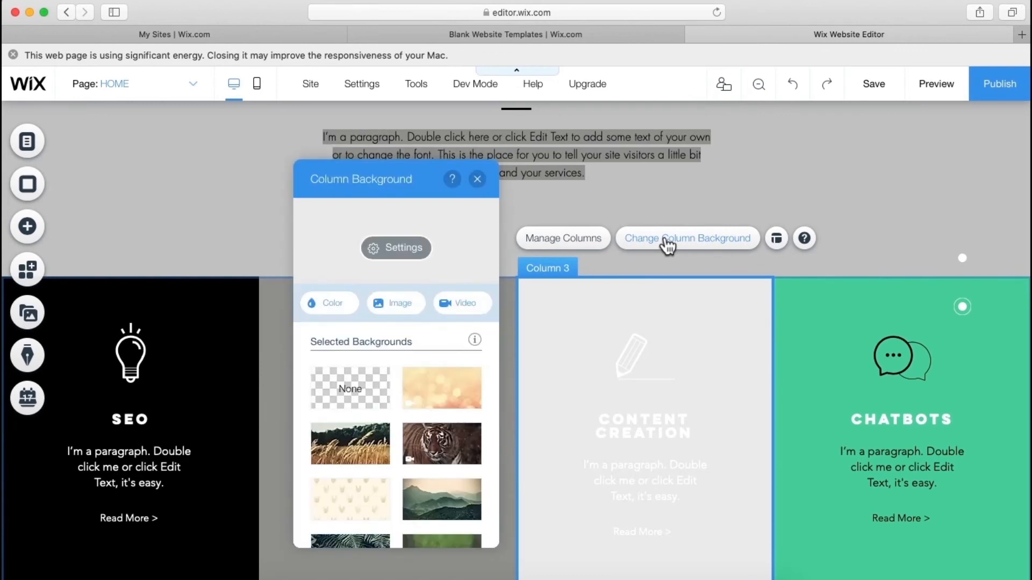
click(397, 309)
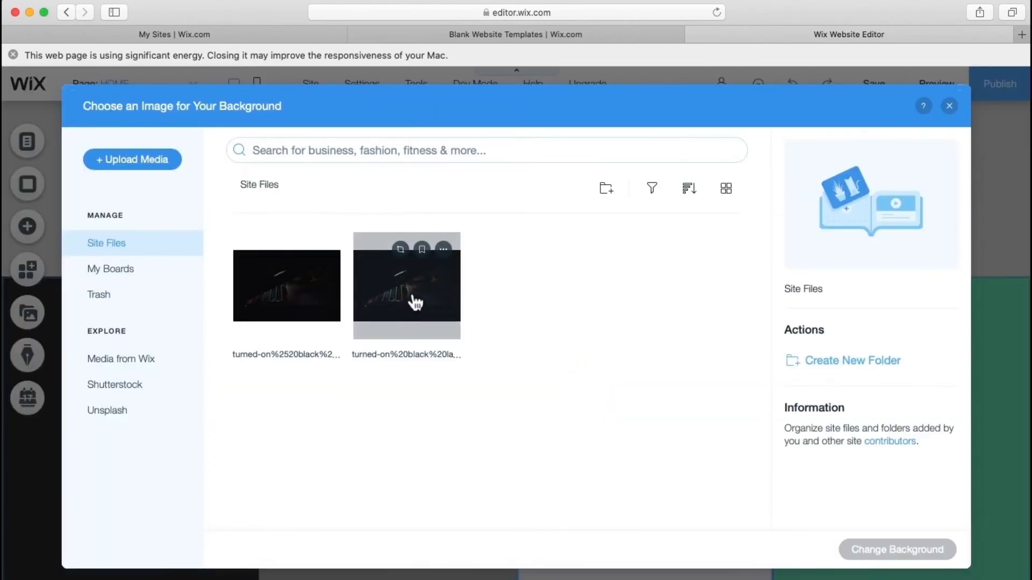
click(121, 420)
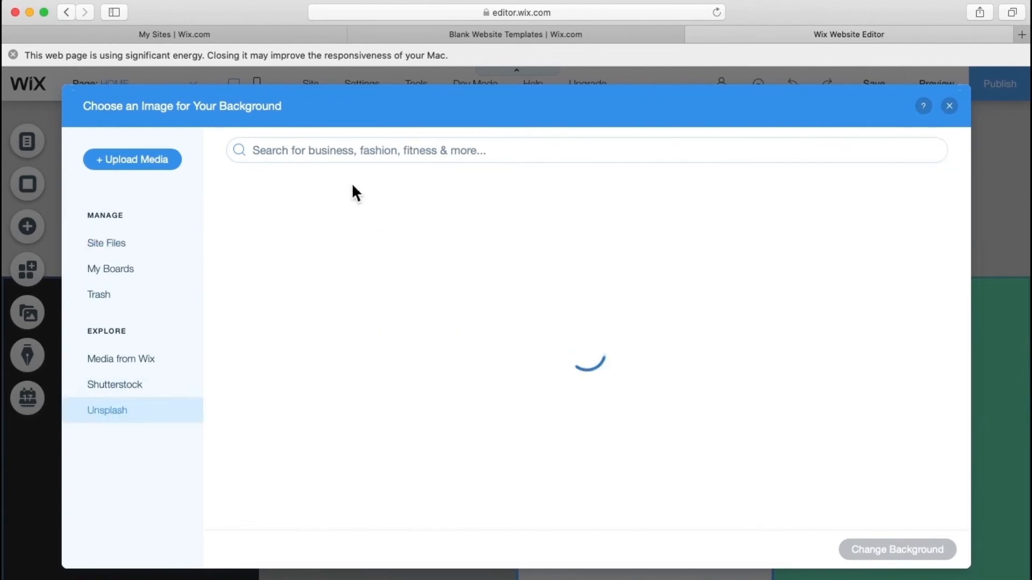
click(363, 154)
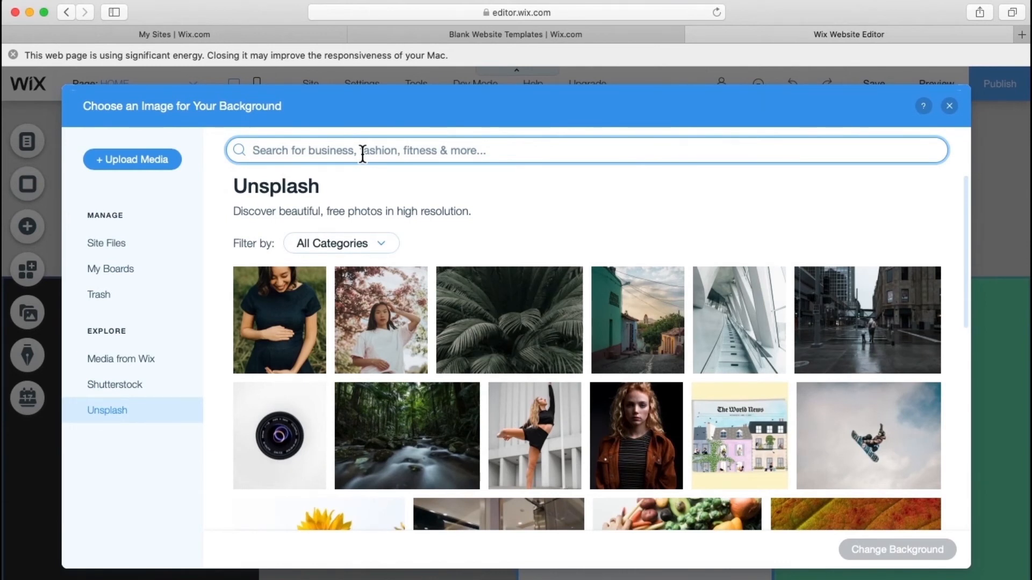
text(off)
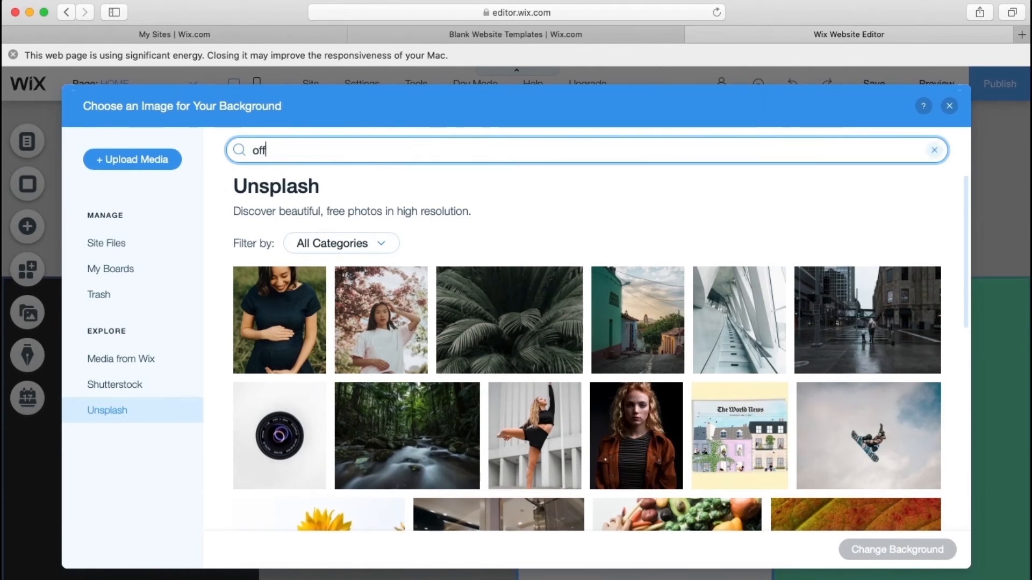
text(ice)
key(Return)
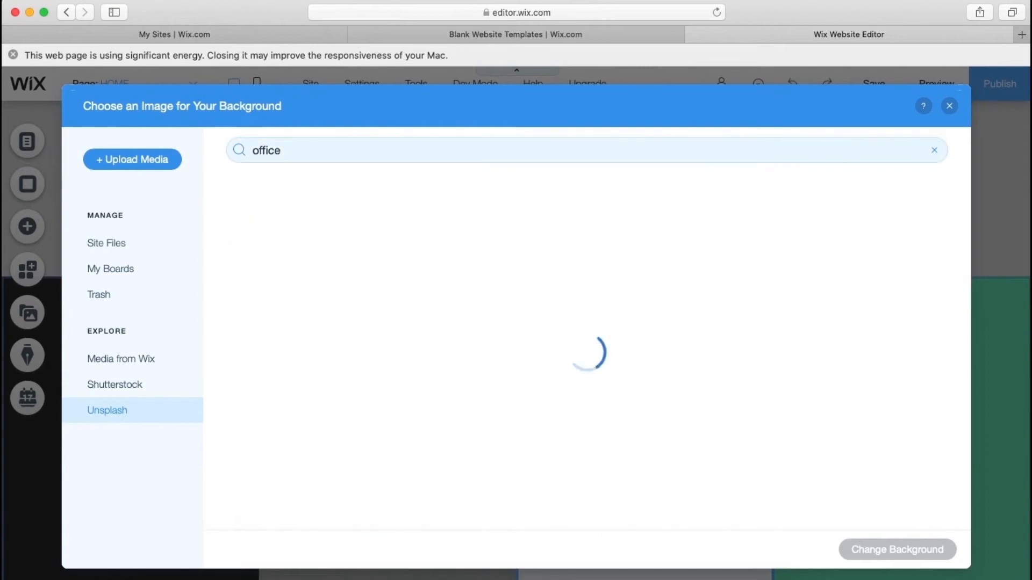
scroll(455, 242, down, 3)
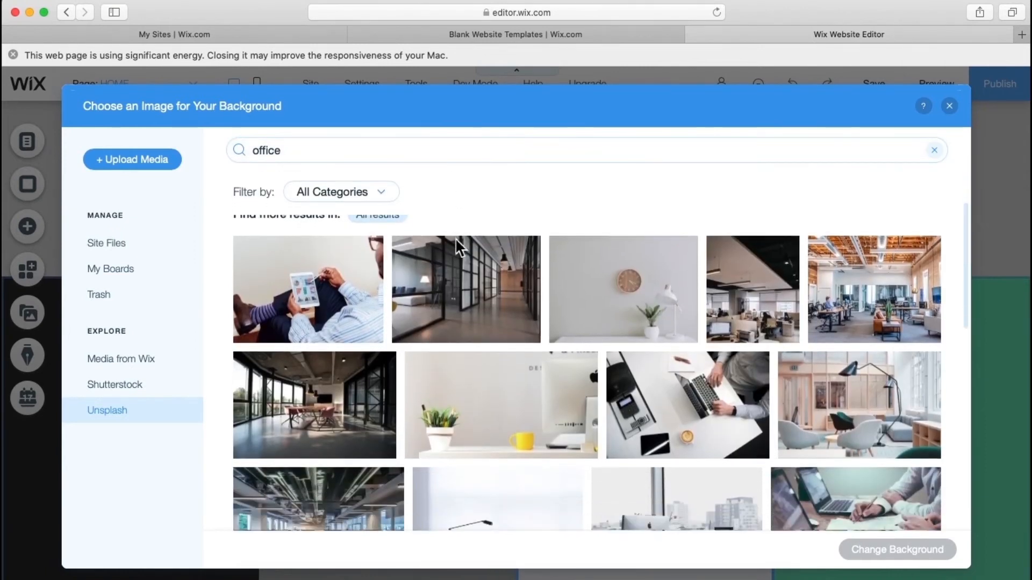
scroll(517, 375, down, 5)
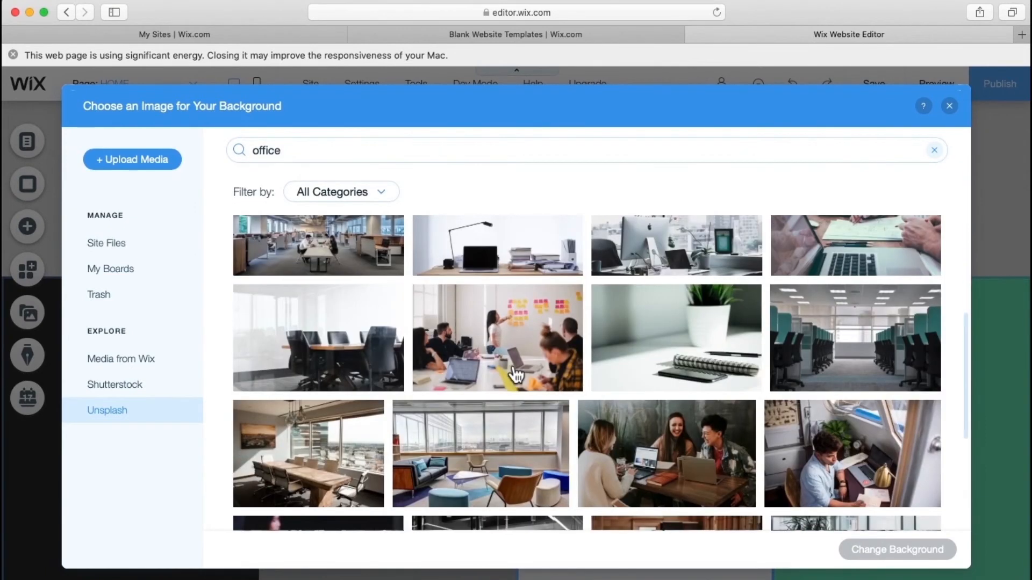
scroll(516, 375, down, 10)
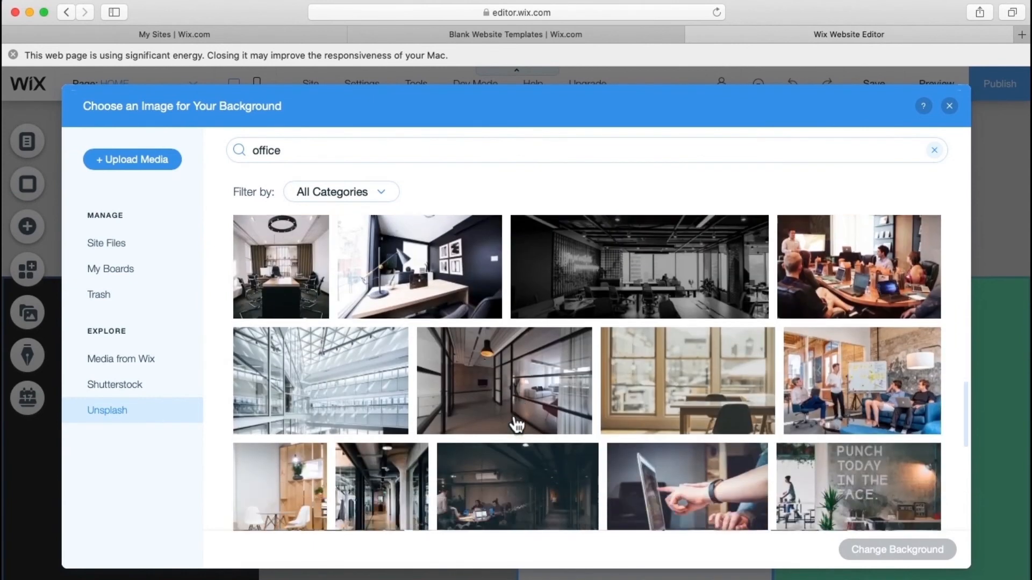
scroll(517, 425, down, 4)
scroll(517, 424, down, 3)
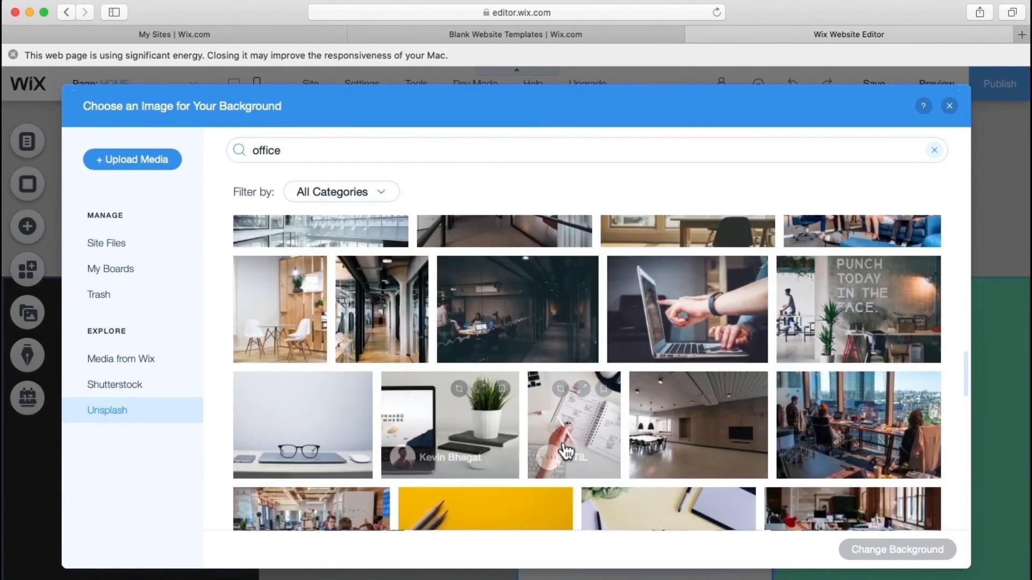
scroll(502, 491, down, 7)
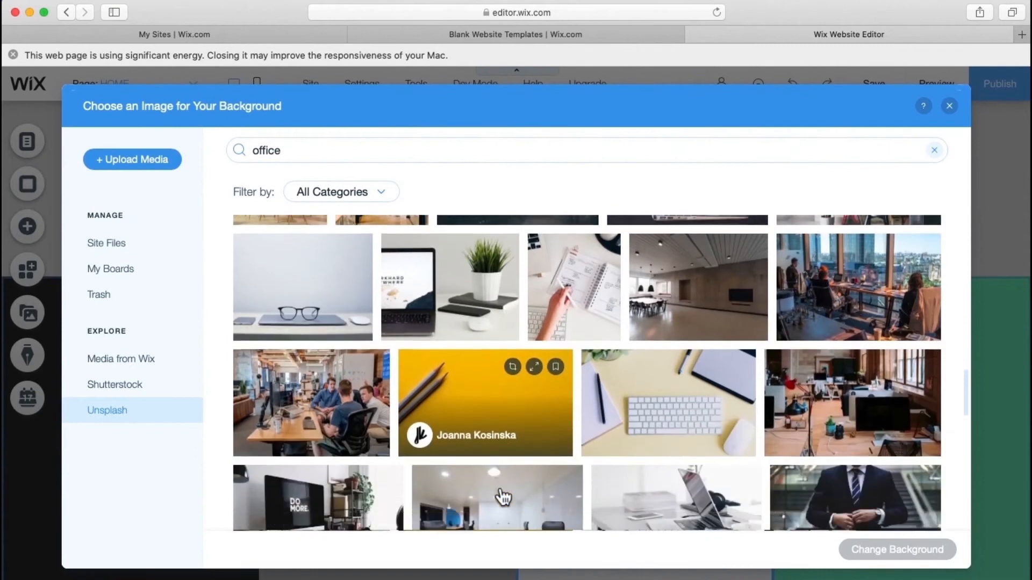
scroll(502, 495, down, 2)
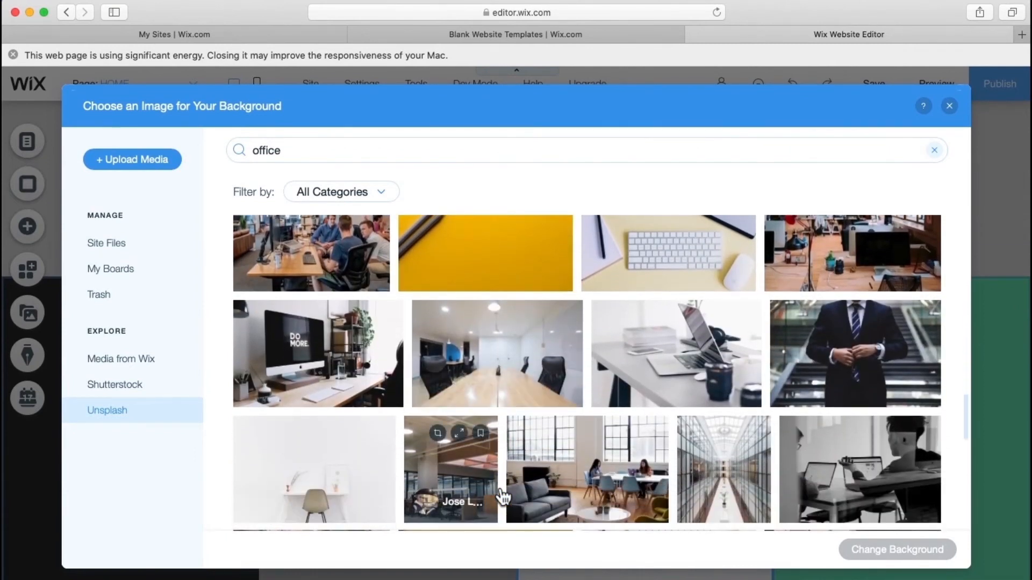
scroll(502, 494, up, 2)
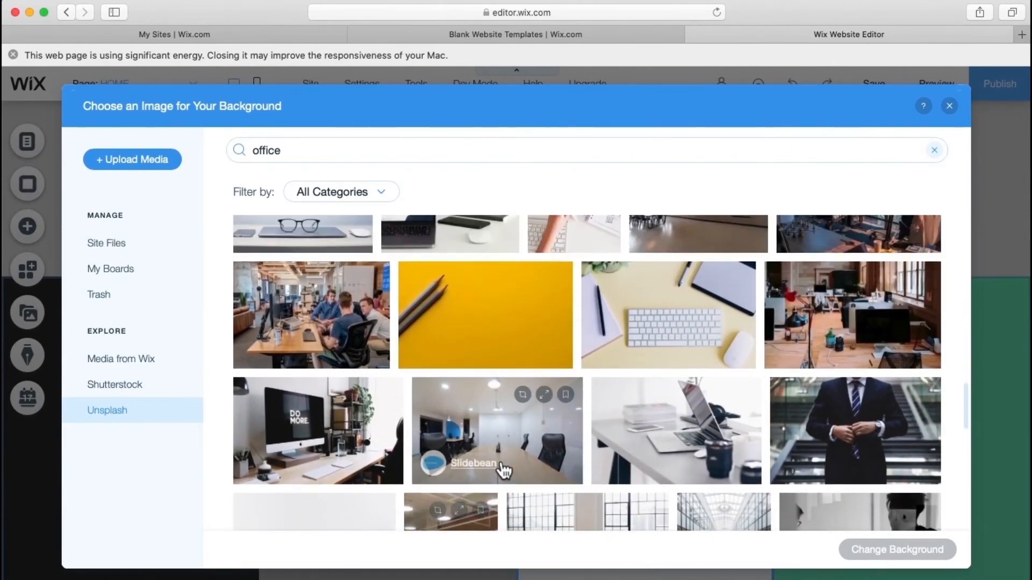
click(486, 325)
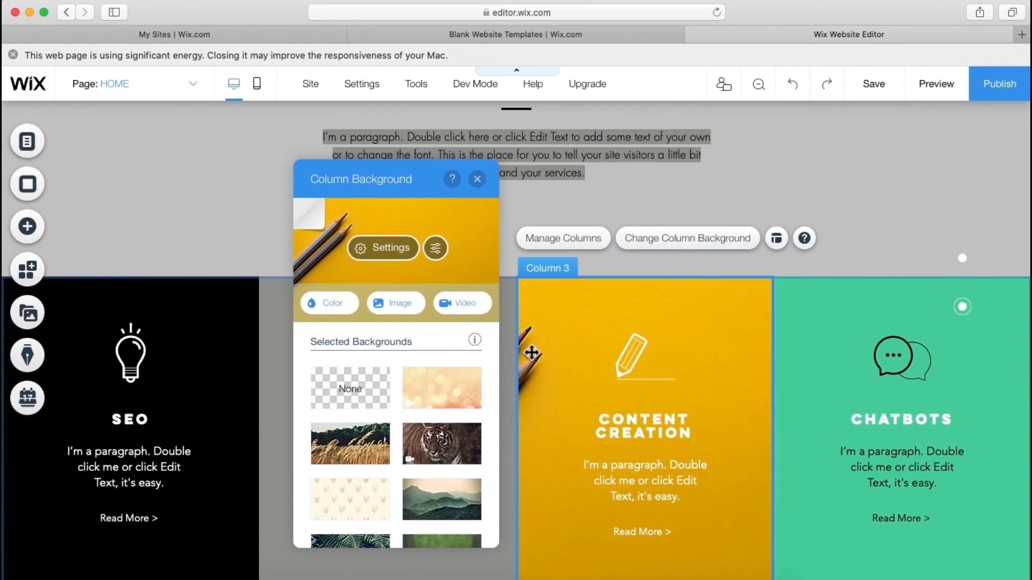
- Anchor the Content Creation background photo to the middle-left position
click(394, 249)
scroll(367, 411, down, 5)
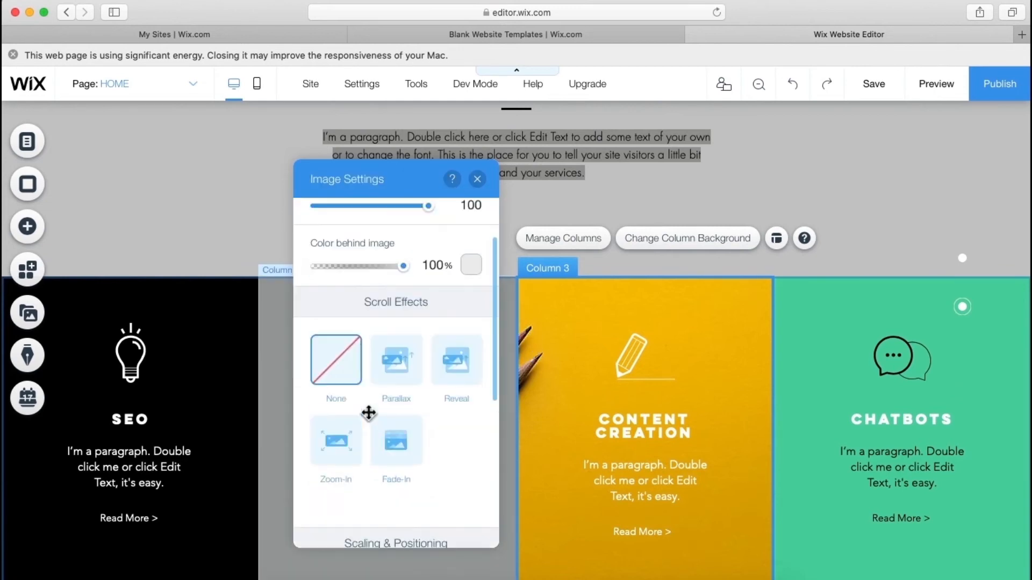
click(378, 414)
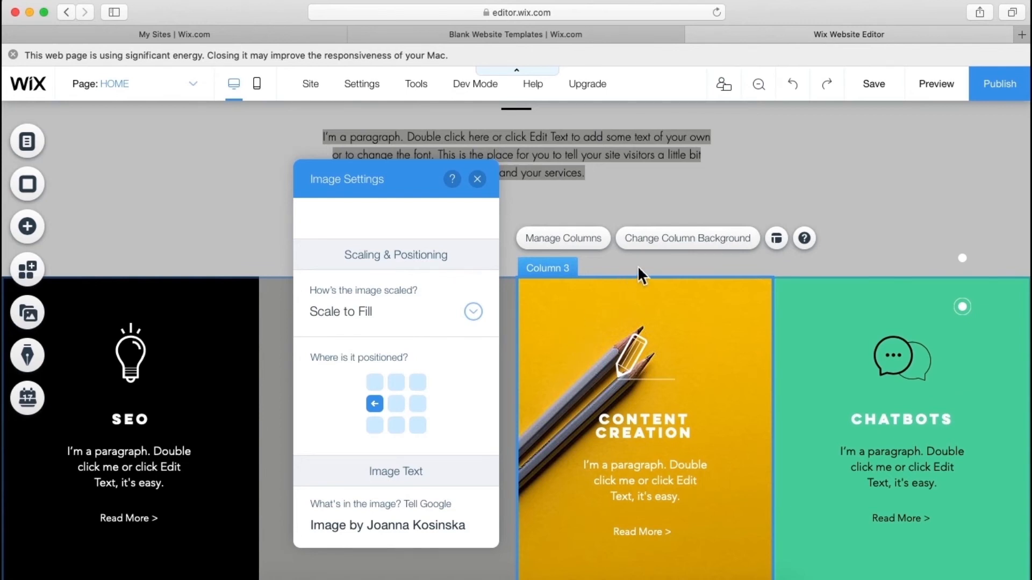
click(684, 237)
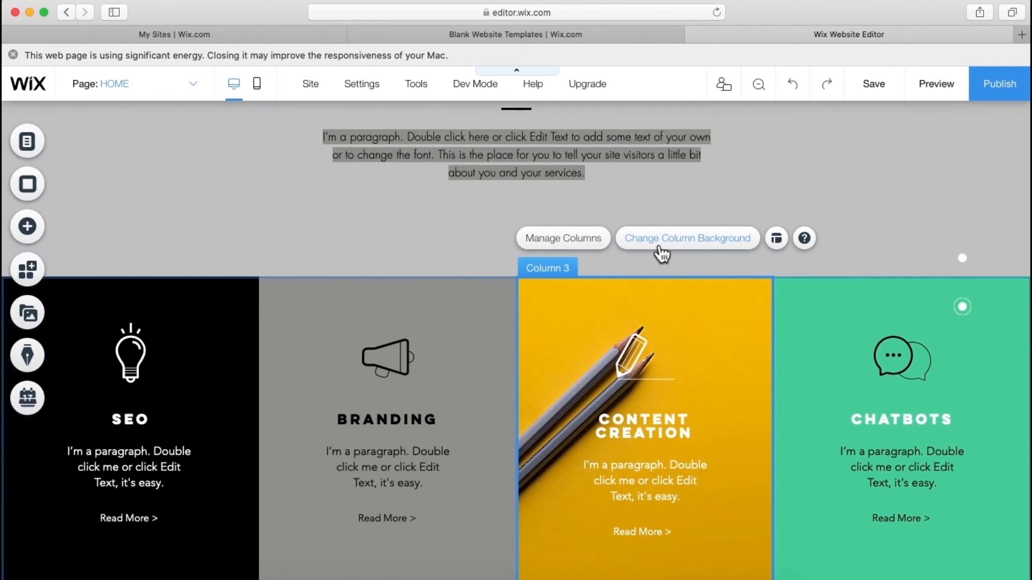
click(661, 252)
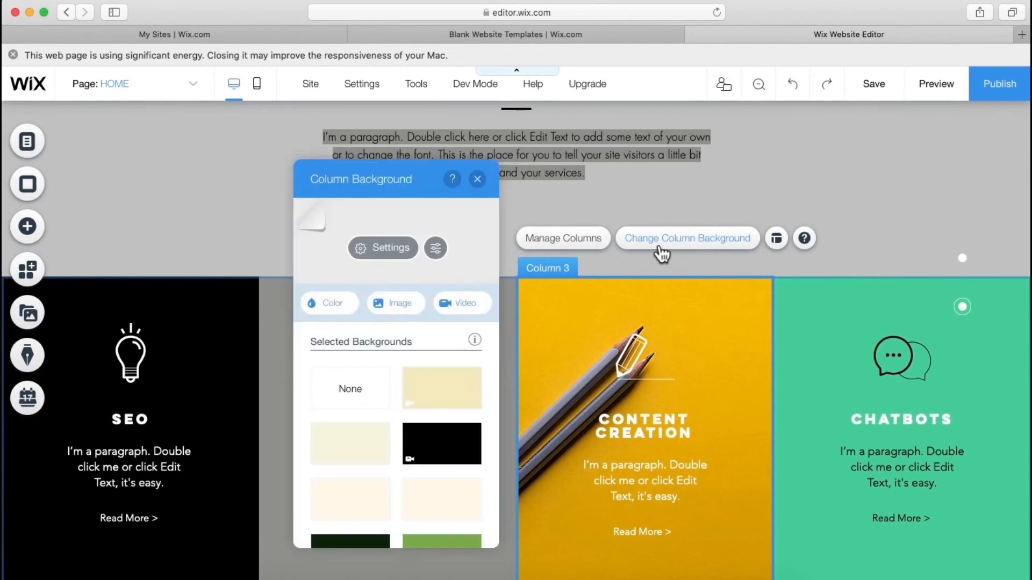
click(404, 258)
click(333, 214)
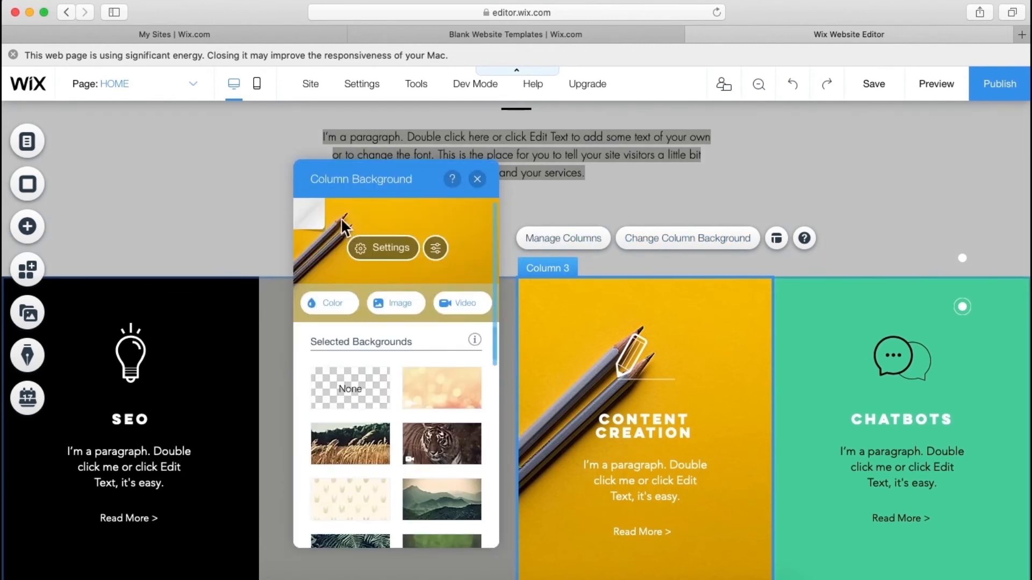
- Drop the pencils photo's brightness to minimum in Photo Studio, save, and keep it anchored middle-left
click(436, 248)
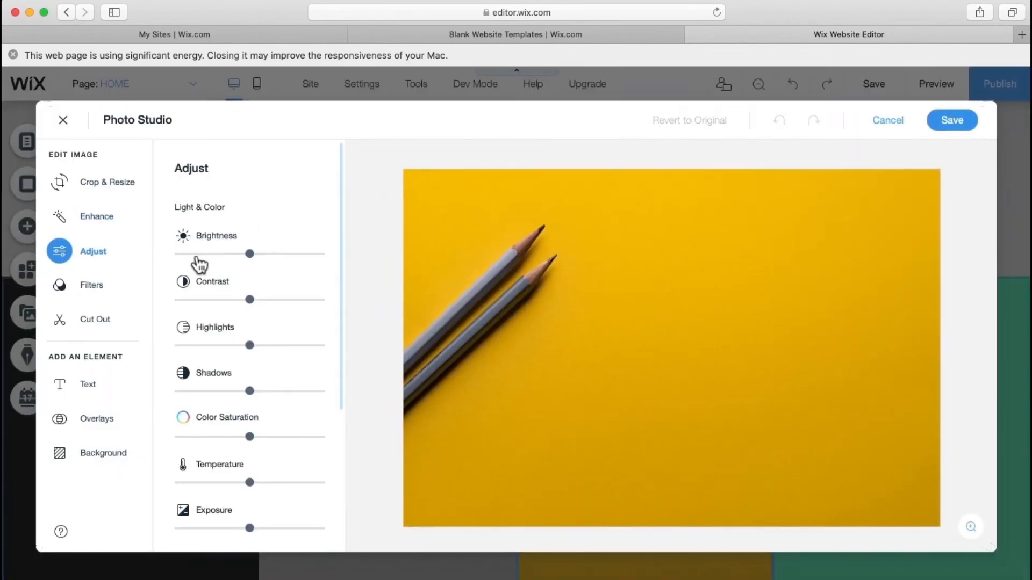
drag(230, 254, 182, 255)
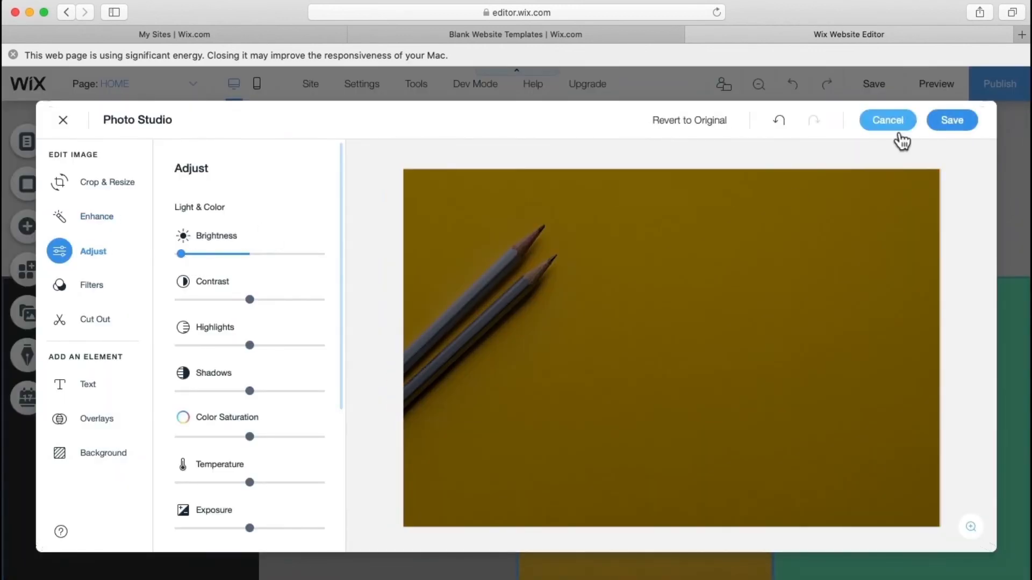
click(936, 127)
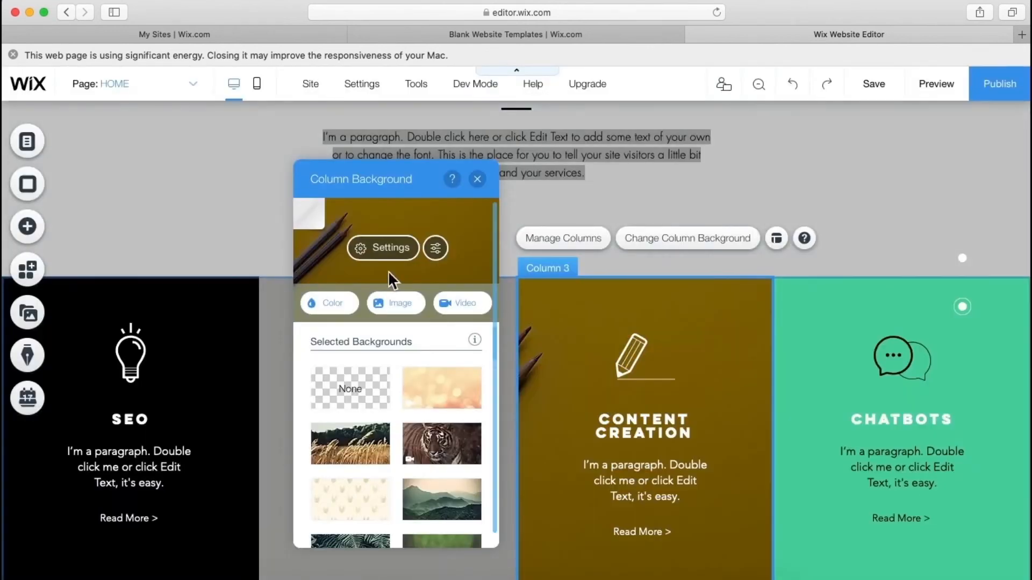
click(392, 246)
scroll(398, 422, down, 3)
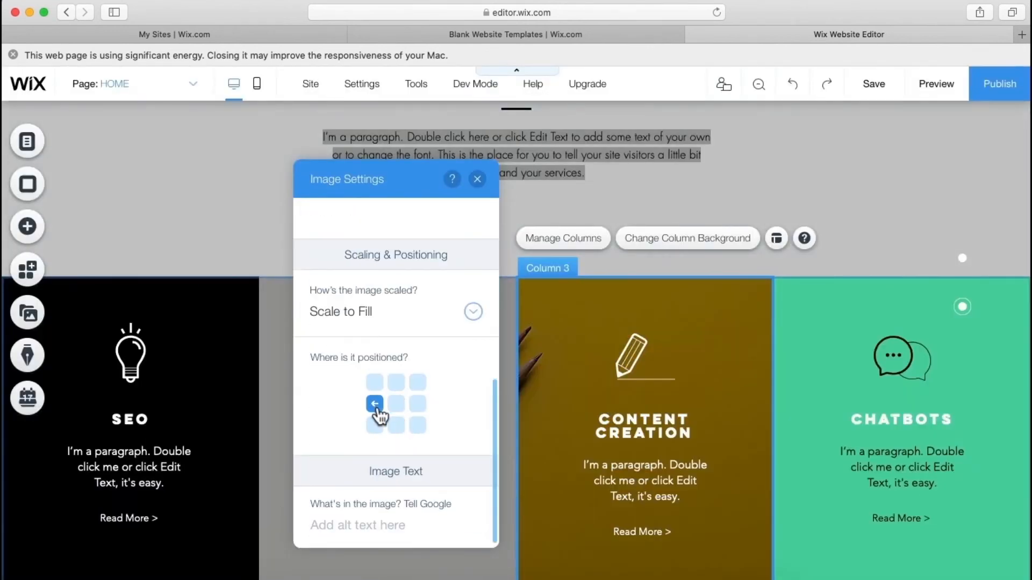
click(374, 404)
click(396, 404)
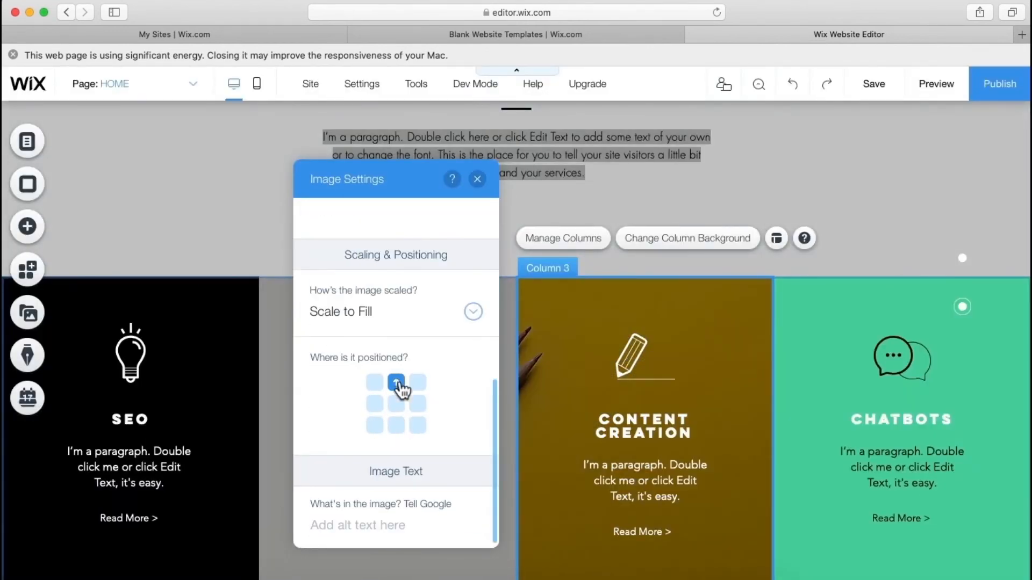
click(423, 425)
click(374, 406)
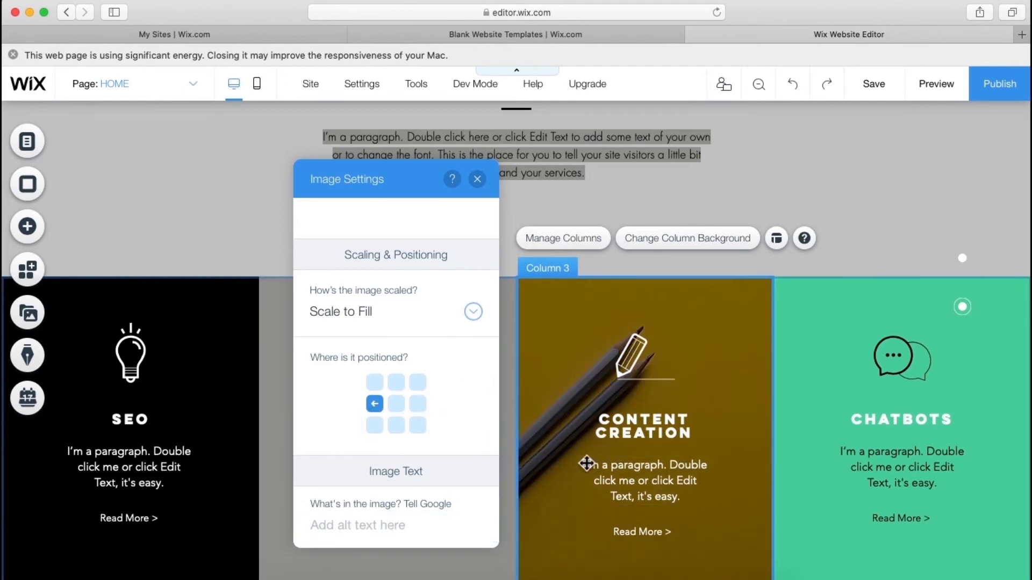
click(823, 387)
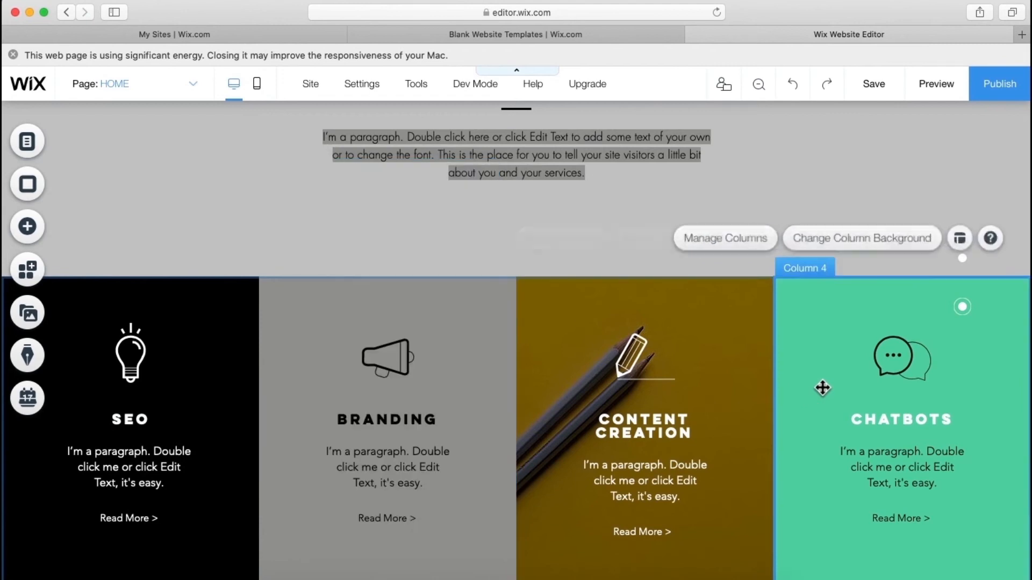
- Fill the Chatbots column with a custom solid #3D3D3D dark grey, saved to the custom colours
click(850, 250)
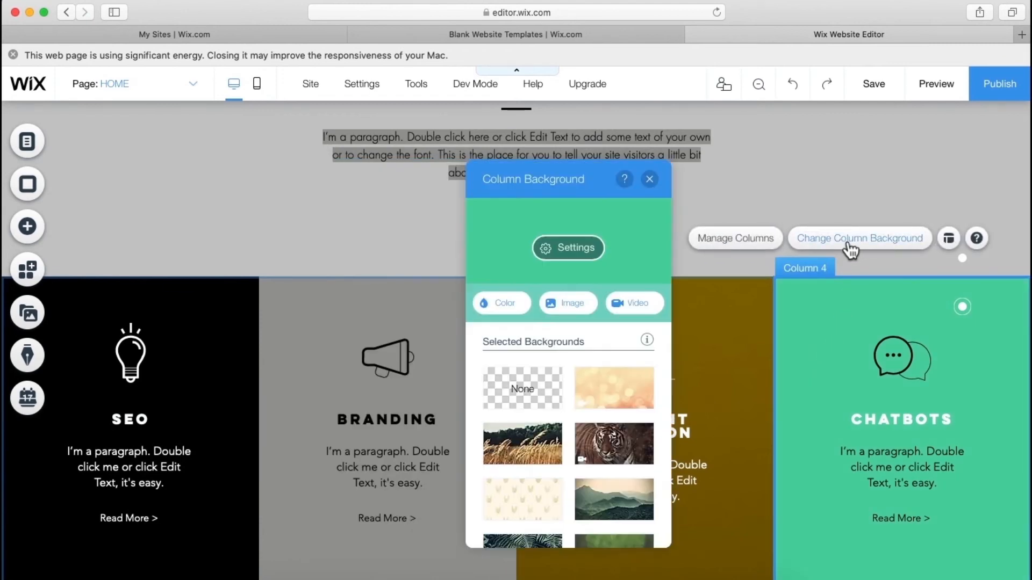
click(496, 315)
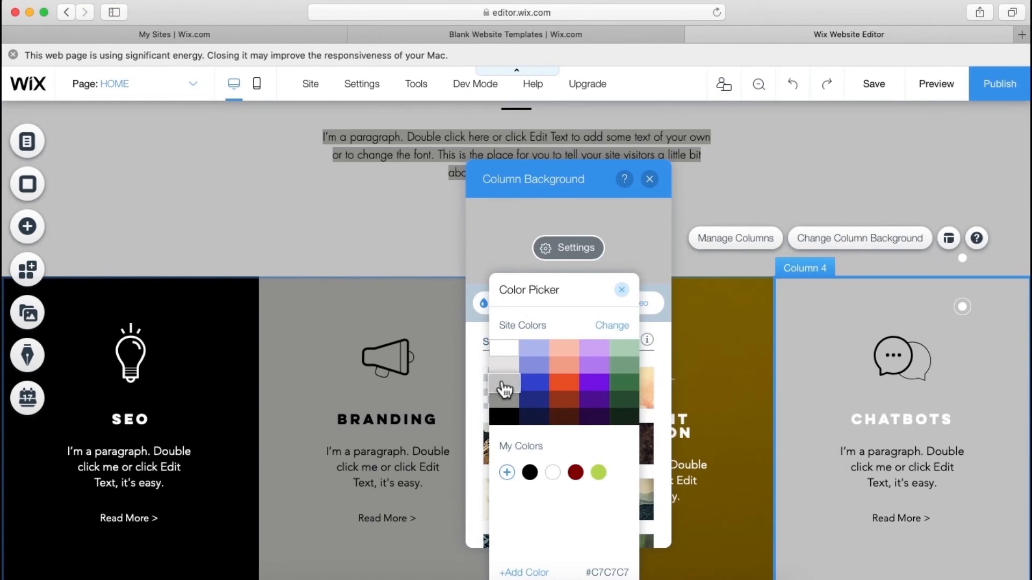
click(507, 472)
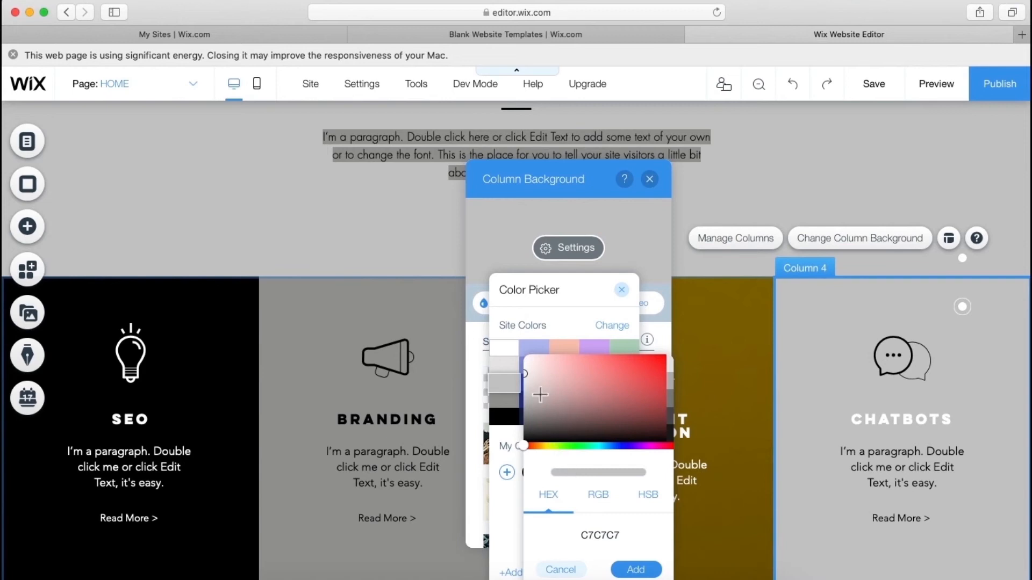
mouse_move(540, 395)
mouse_down()
mouse_move(530, 391)
mouse_move(509, 425)
mouse_up()
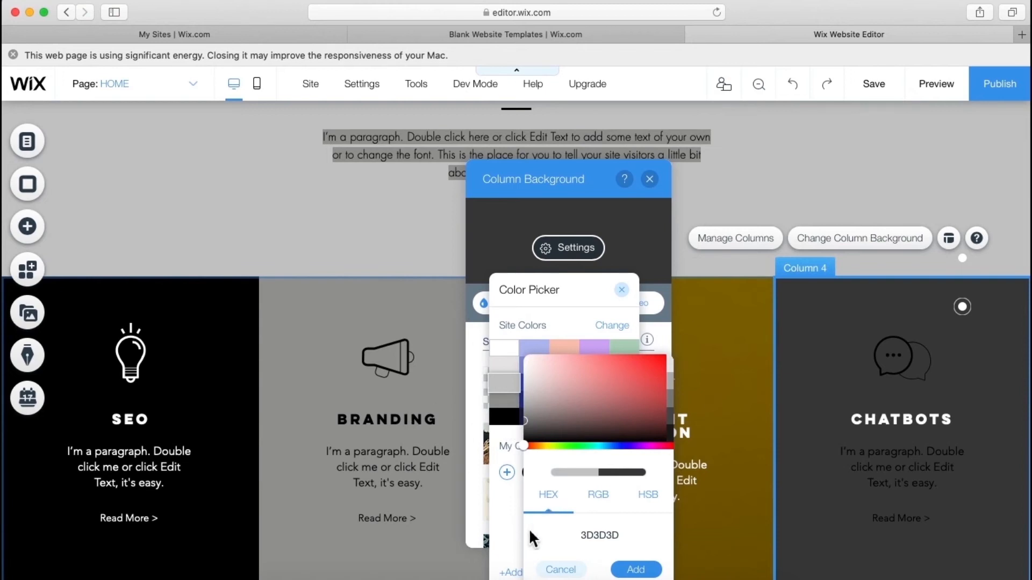
click(634, 570)
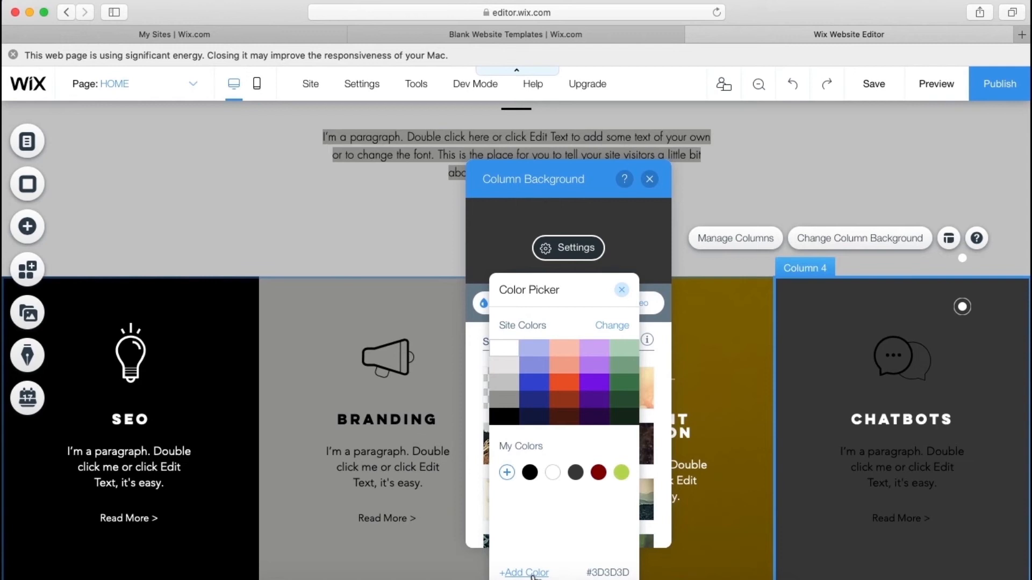
click(532, 573)
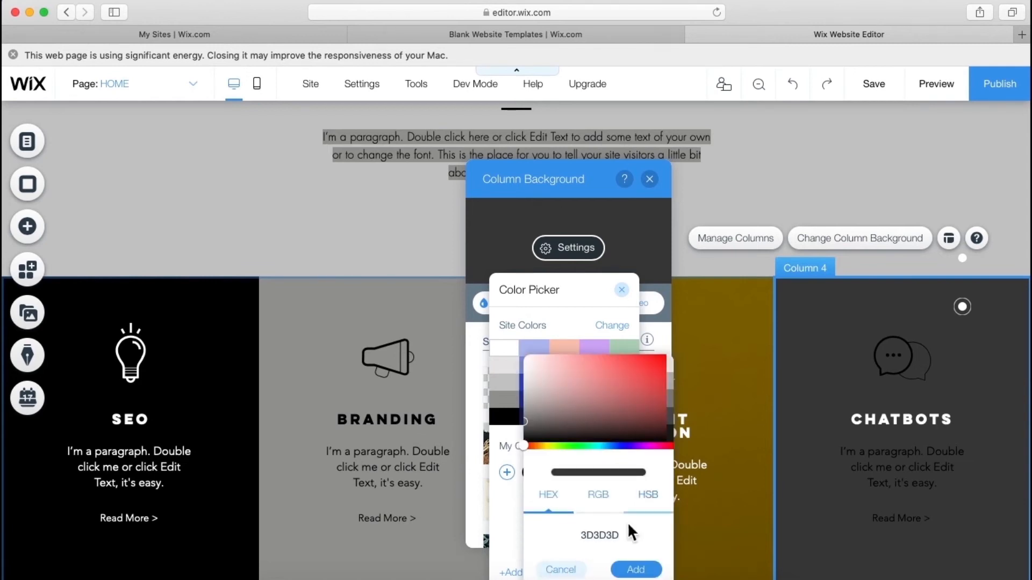
click(559, 571)
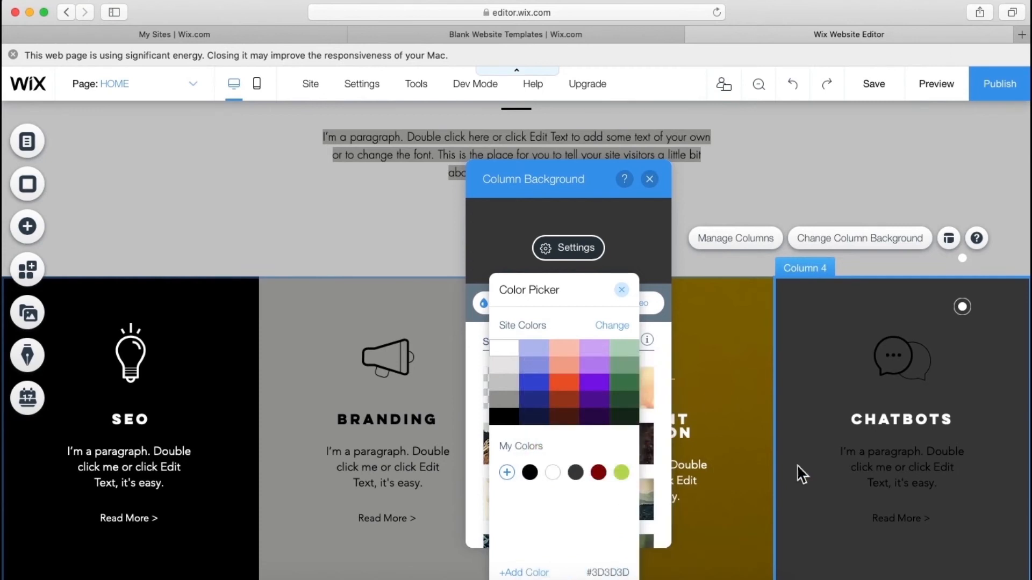
click(823, 472)
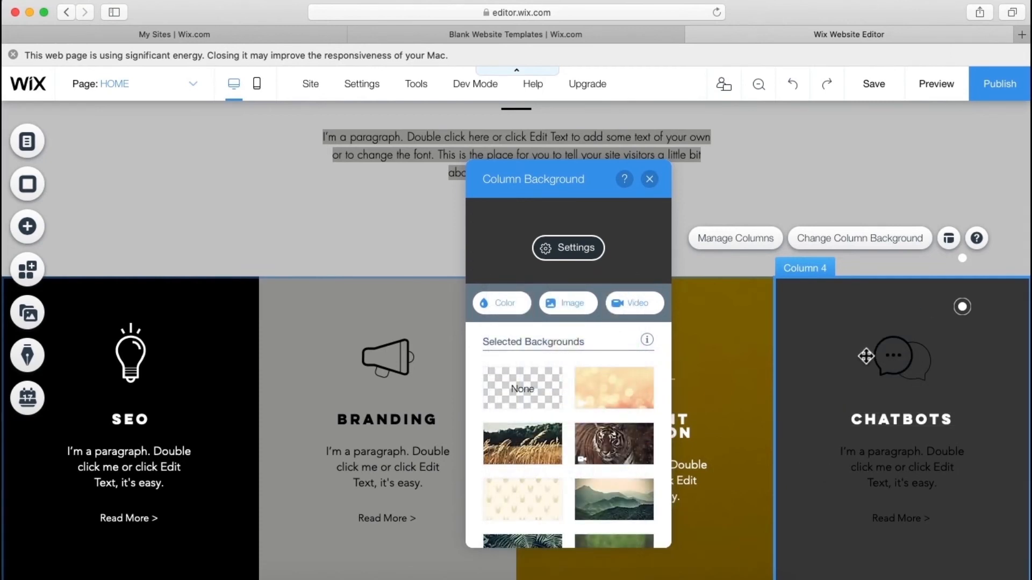
- Make the chatbot icon's fill white
click(916, 359)
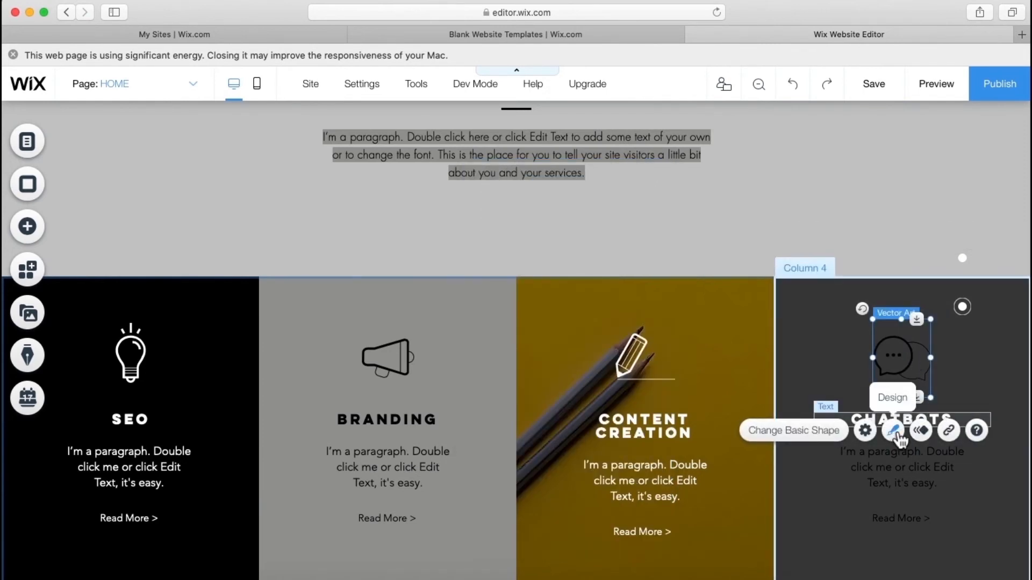
click(894, 431)
click(694, 273)
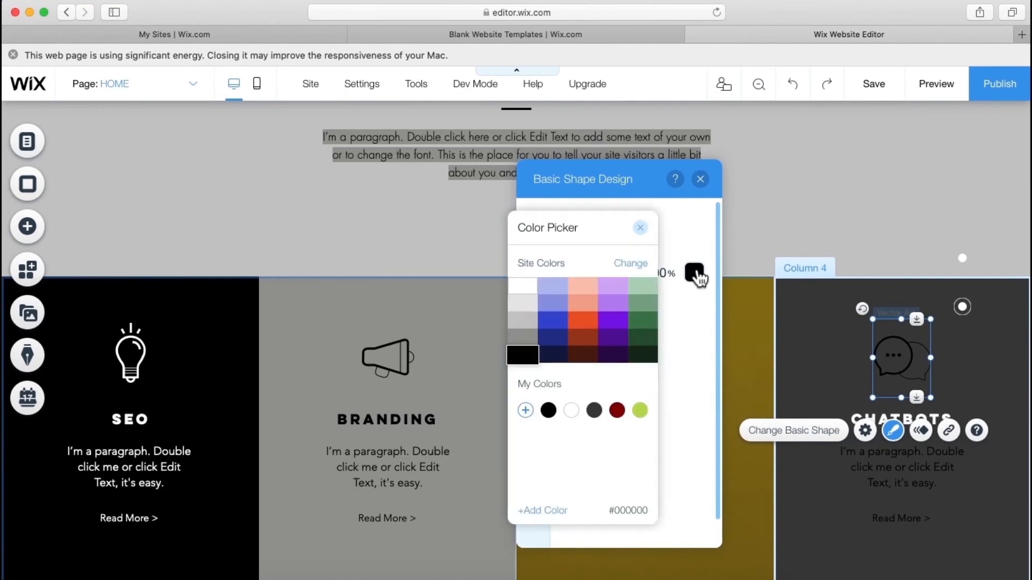
click(553, 304)
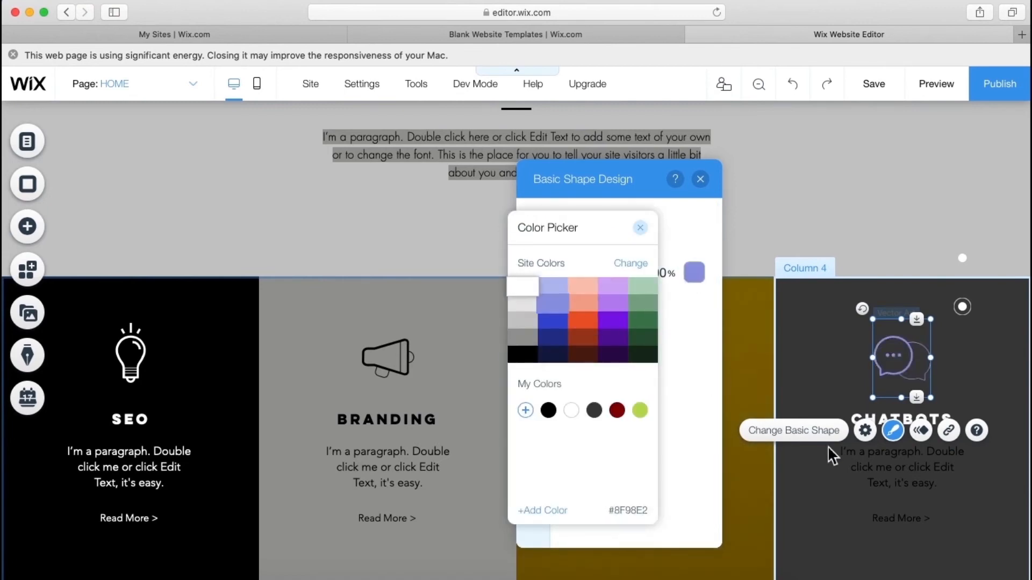
click(885, 466)
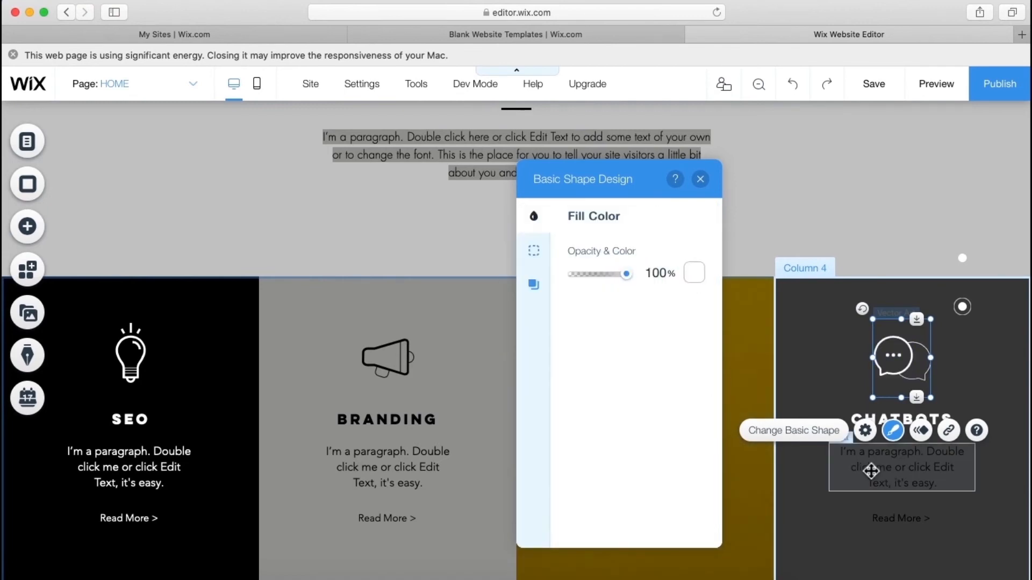
- Turn the paragraph under CHATBOTS white
click(872, 471)
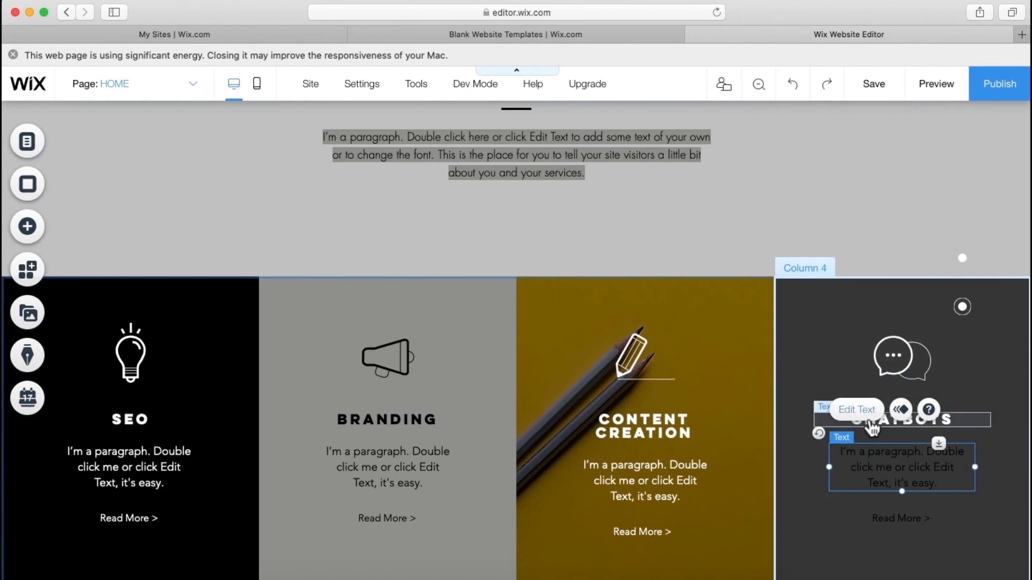
double_click(876, 467)
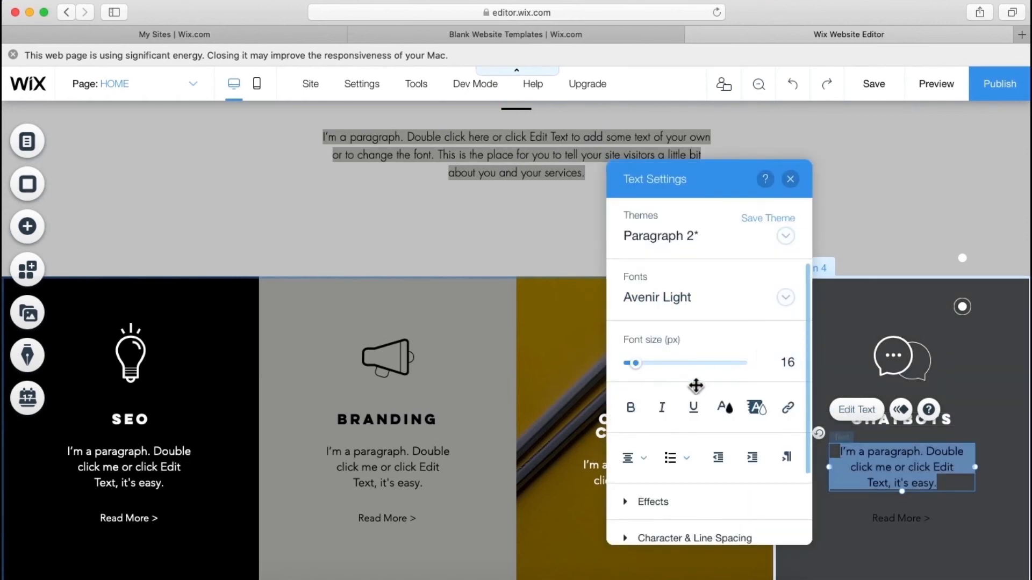
click(726, 409)
click(620, 291)
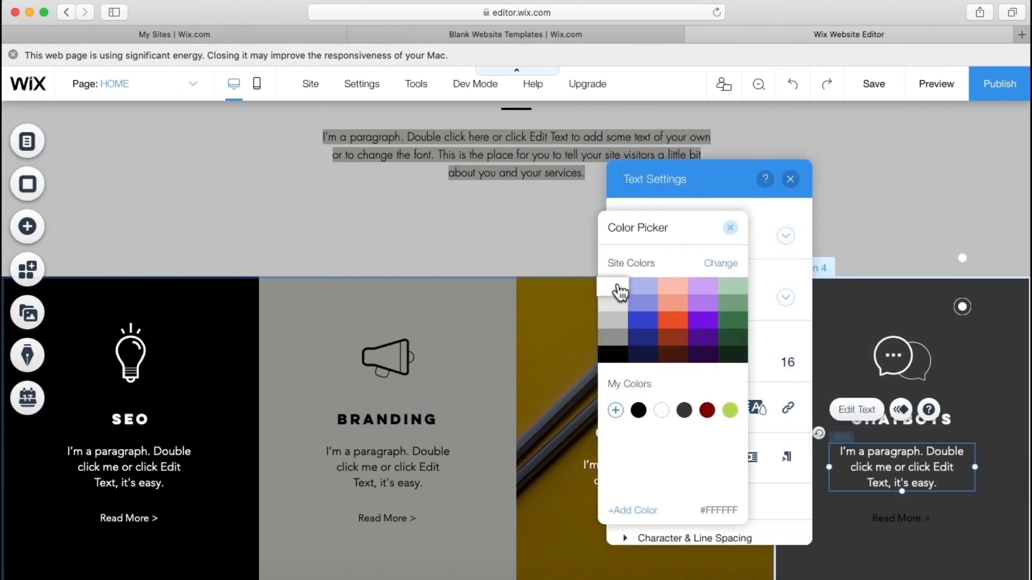
click(891, 511)
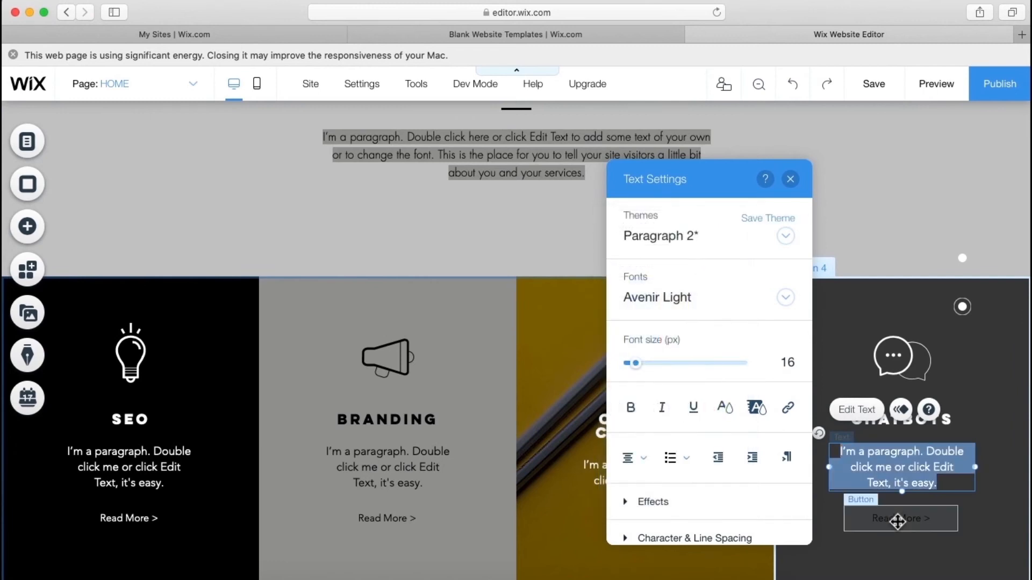
- Make the Chatbots column's Read More button text white
click(897, 521)
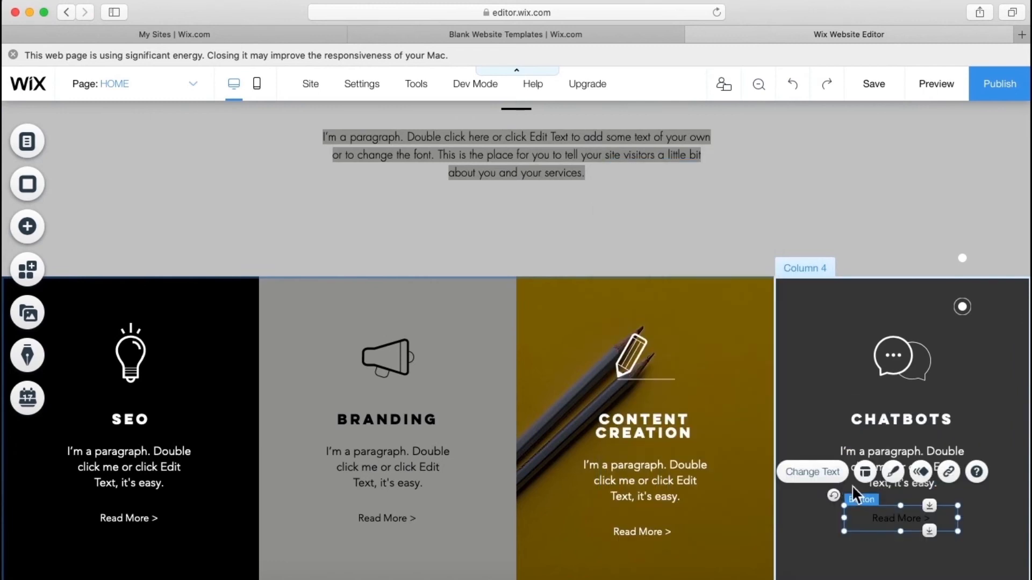
click(894, 472)
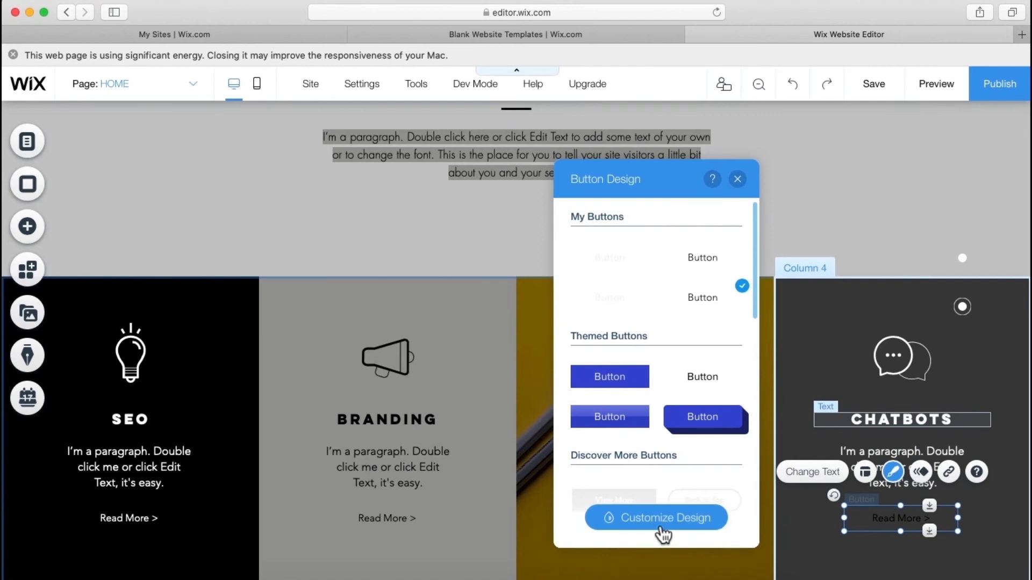
click(661, 528)
click(732, 391)
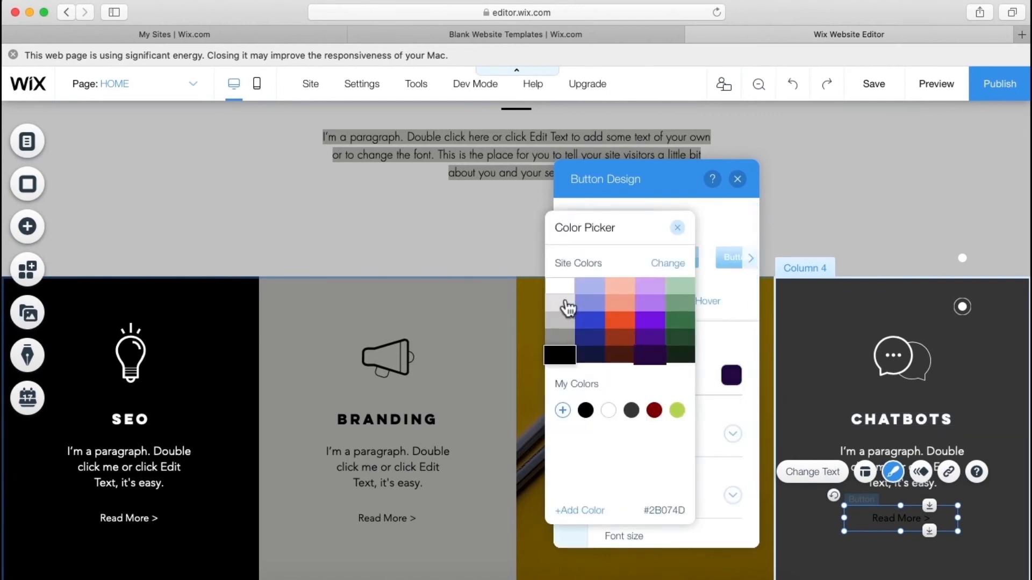
click(560, 286)
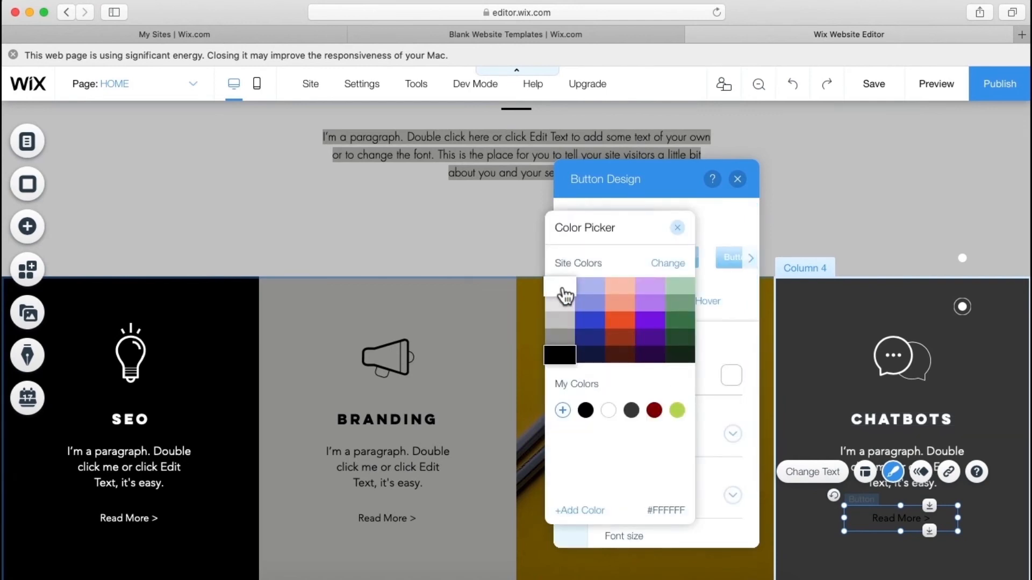
click(679, 230)
click(738, 181)
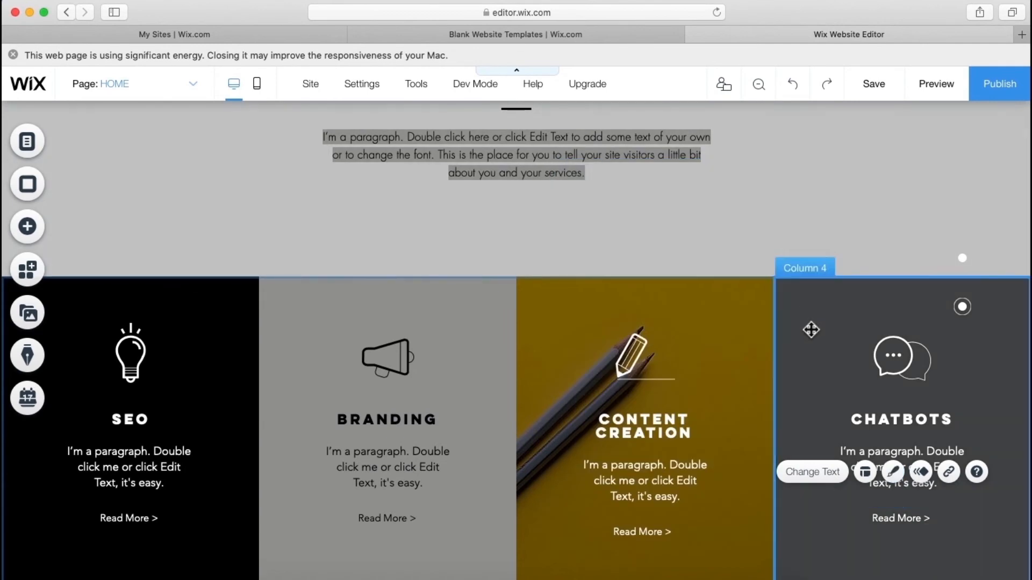
click(811, 329)
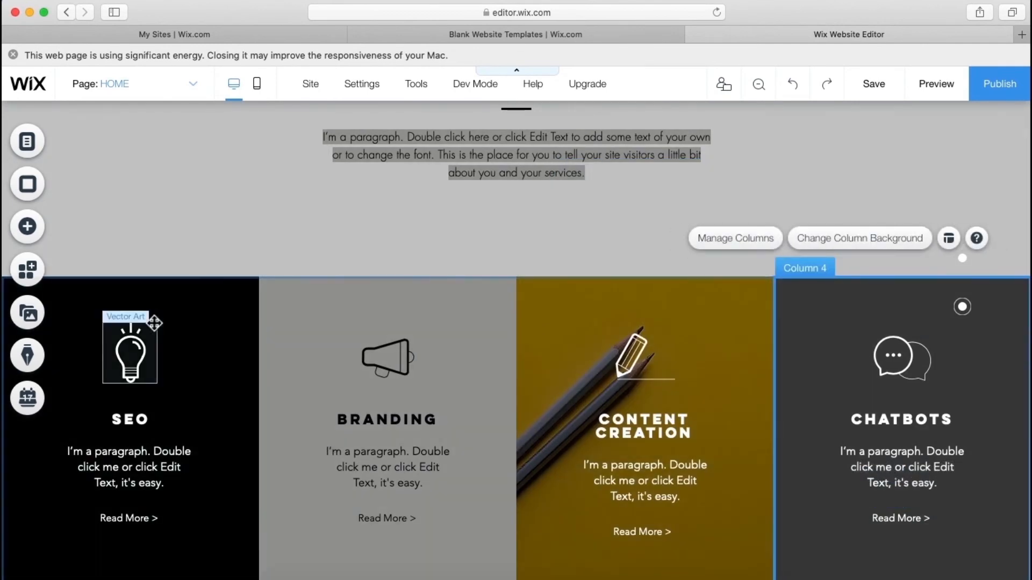
- Give the SEO column an Unsplash 'phone' search photo background showing a phone above an open hand
scroll(202, 376, down, 2)
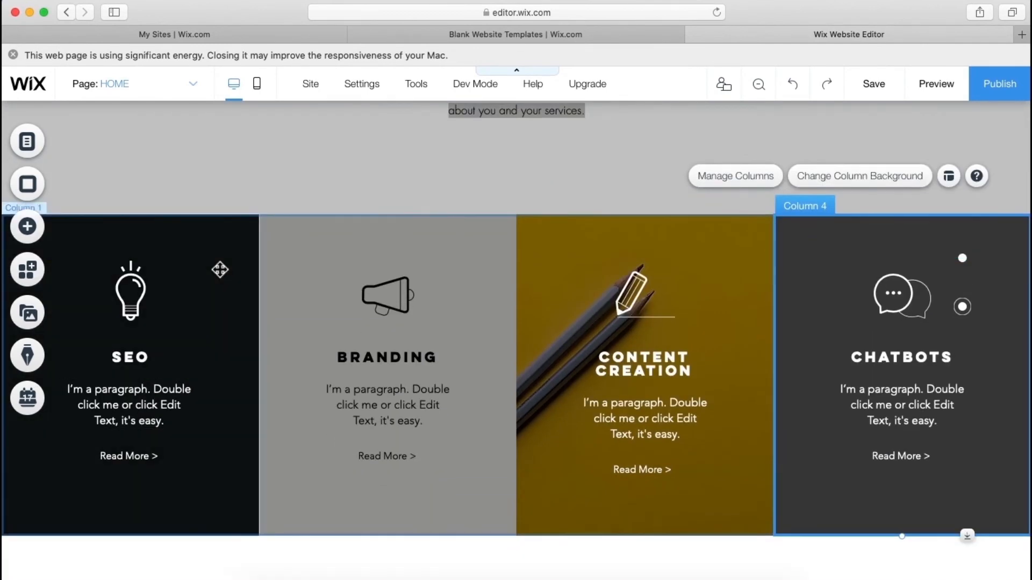
click(220, 269)
click(222, 186)
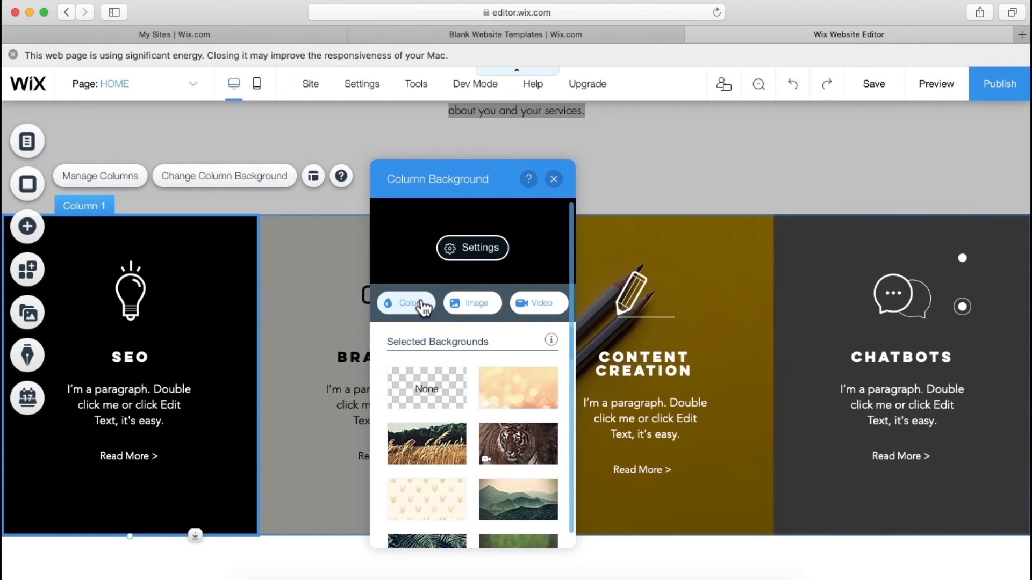
click(475, 304)
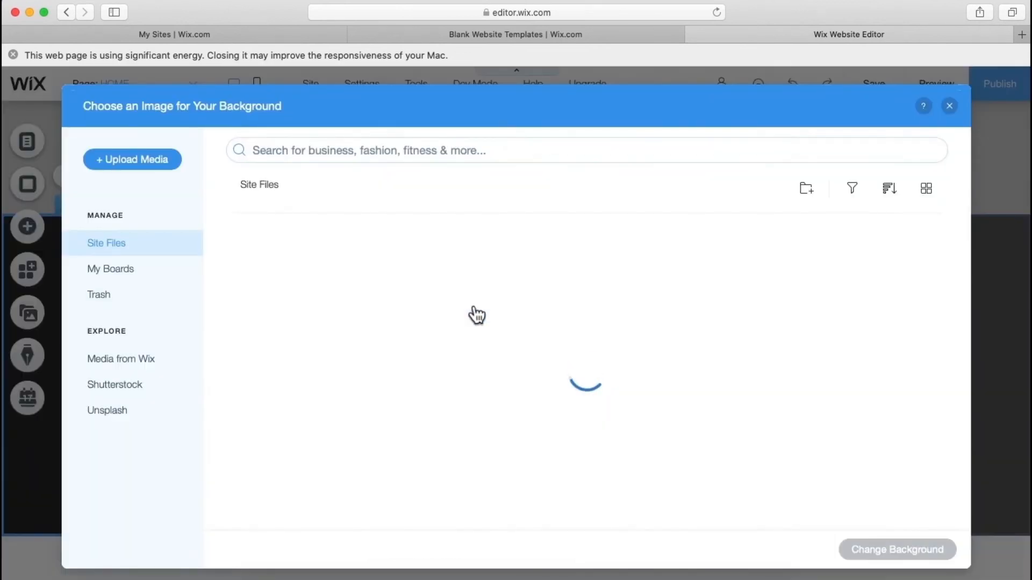
click(129, 421)
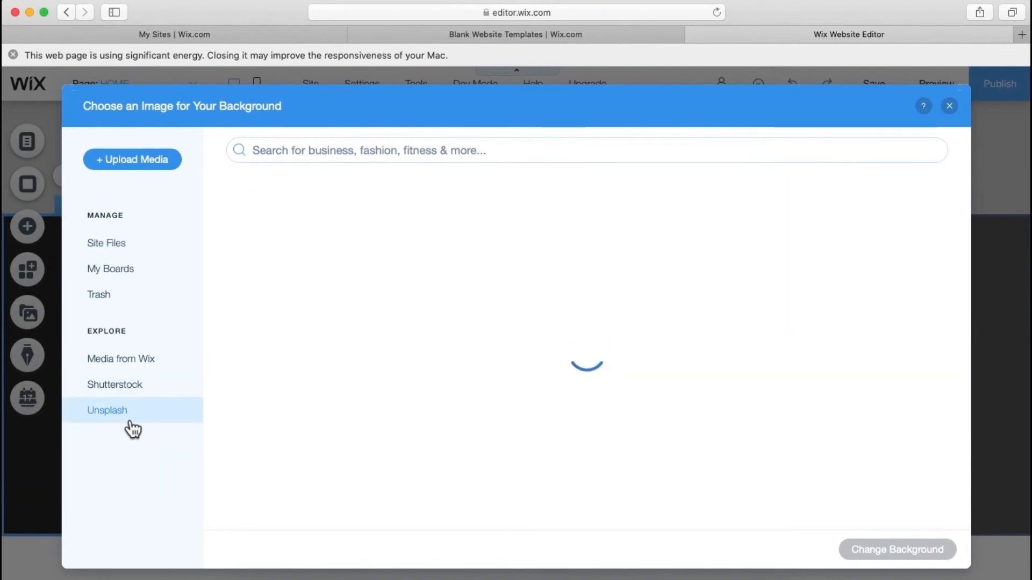
click(313, 150)
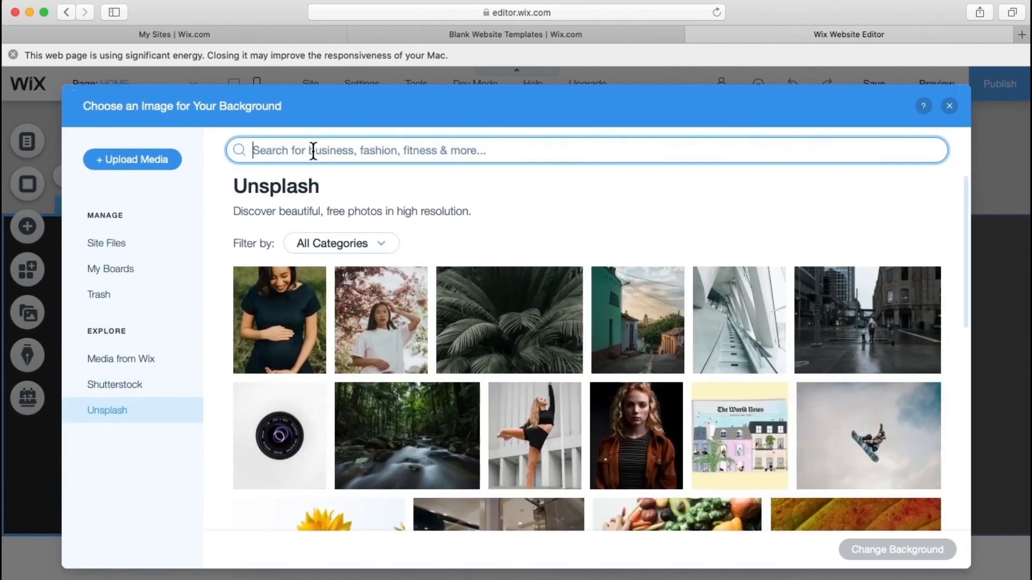
text(phon)
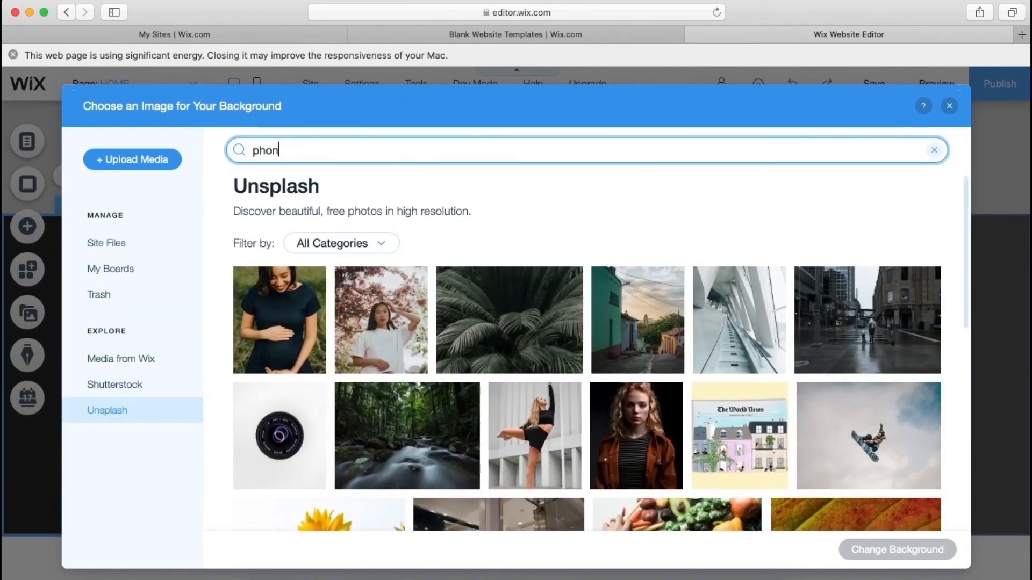
text(e)
key(Return)
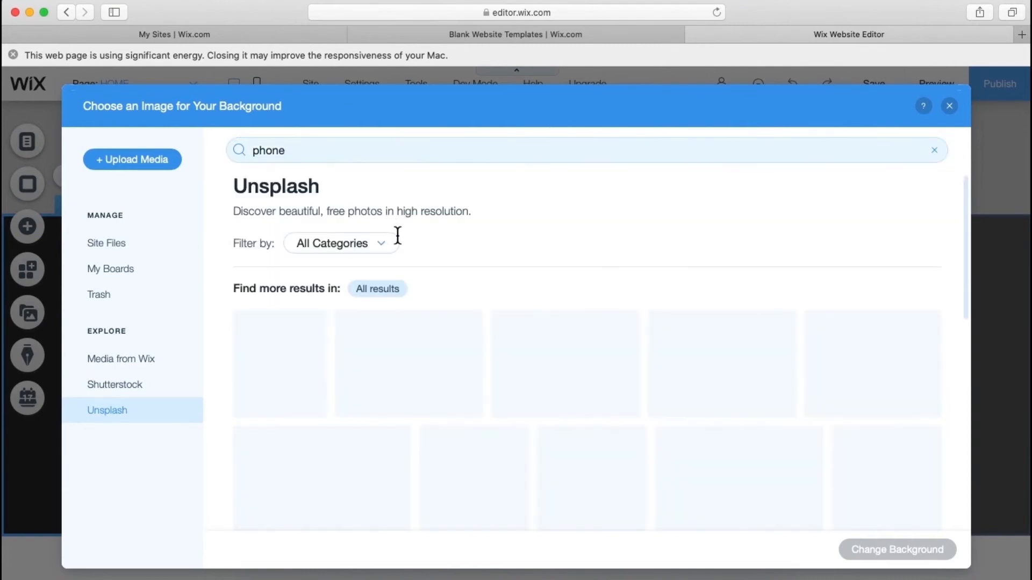
scroll(399, 240, down, 1)
scroll(399, 240, down, 1)
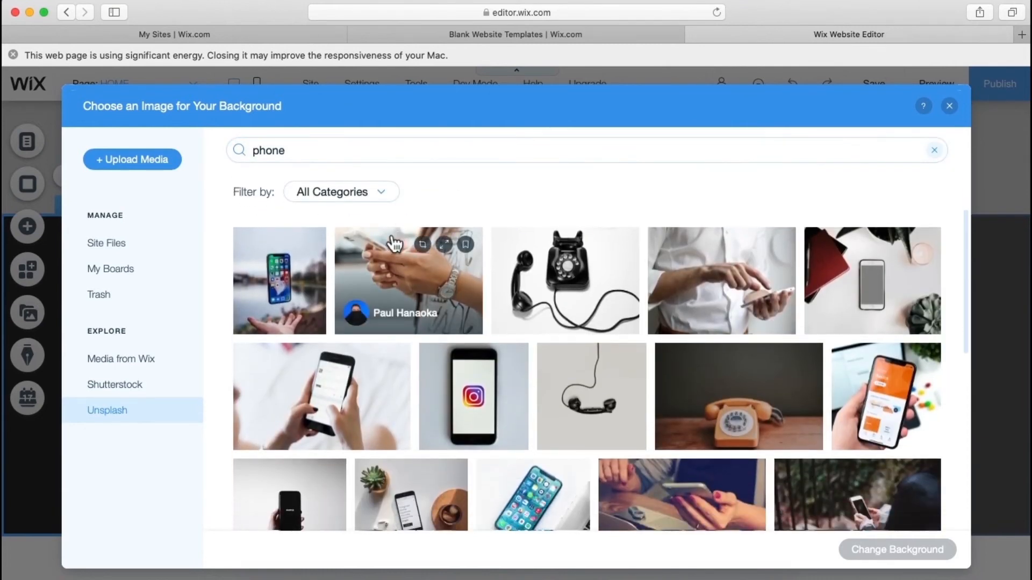
click(285, 292)
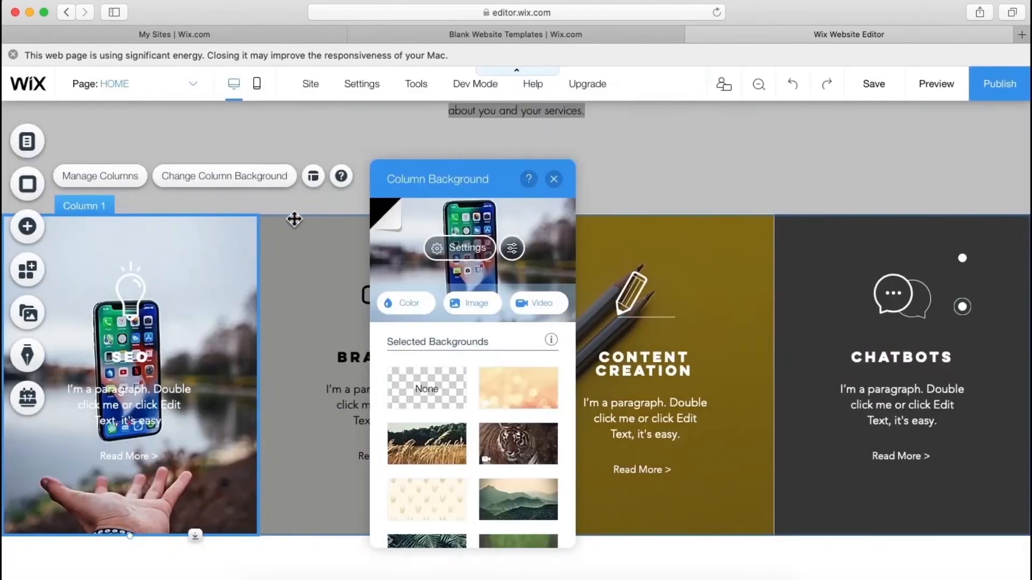
- Lower the SEO column photo's brightness twice in Photo Studio, saving each time, then close the panel
click(516, 250)
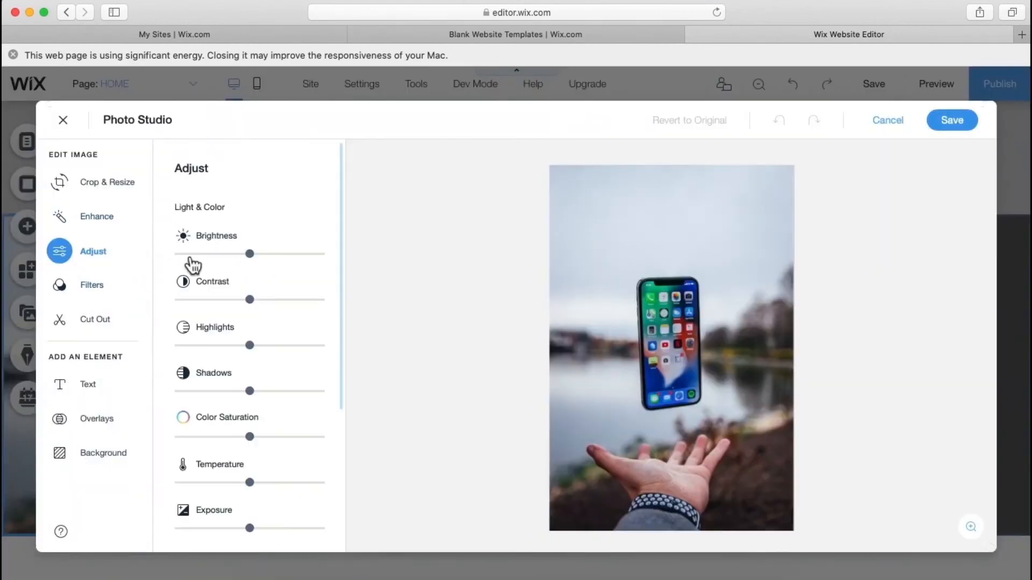
click(182, 255)
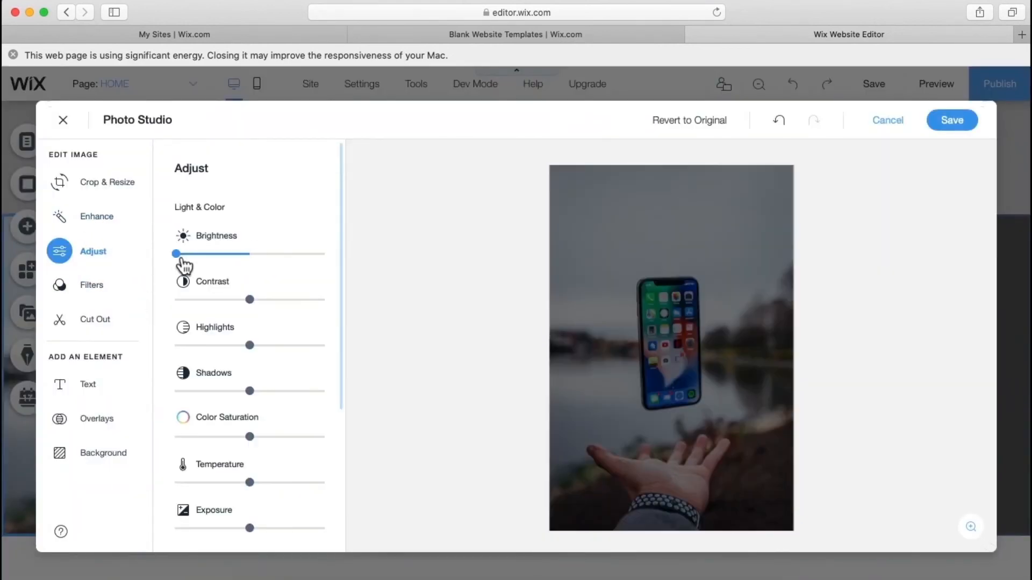
click(952, 120)
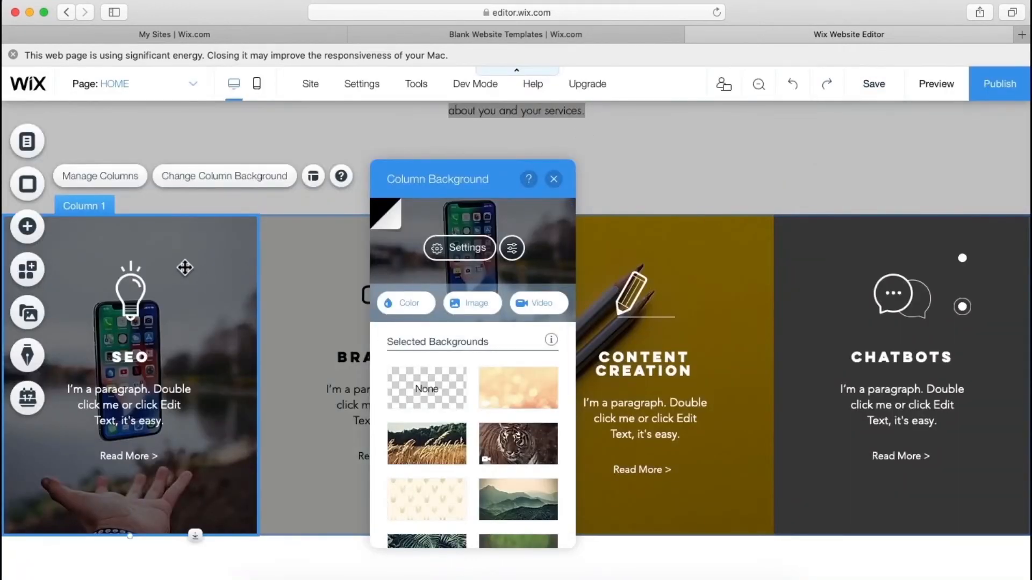
click(207, 183)
click(206, 182)
click(512, 249)
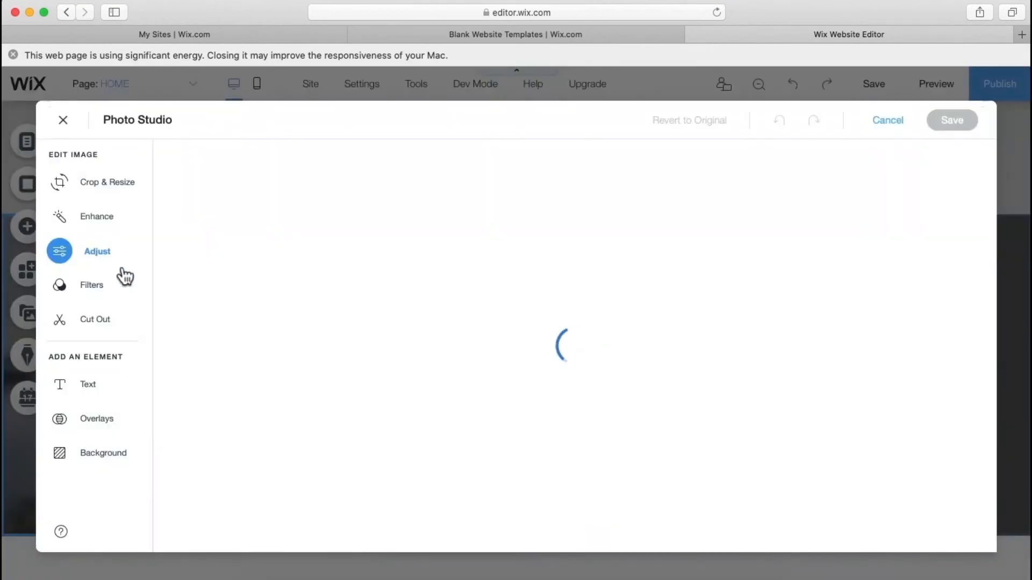
click(193, 254)
click(953, 121)
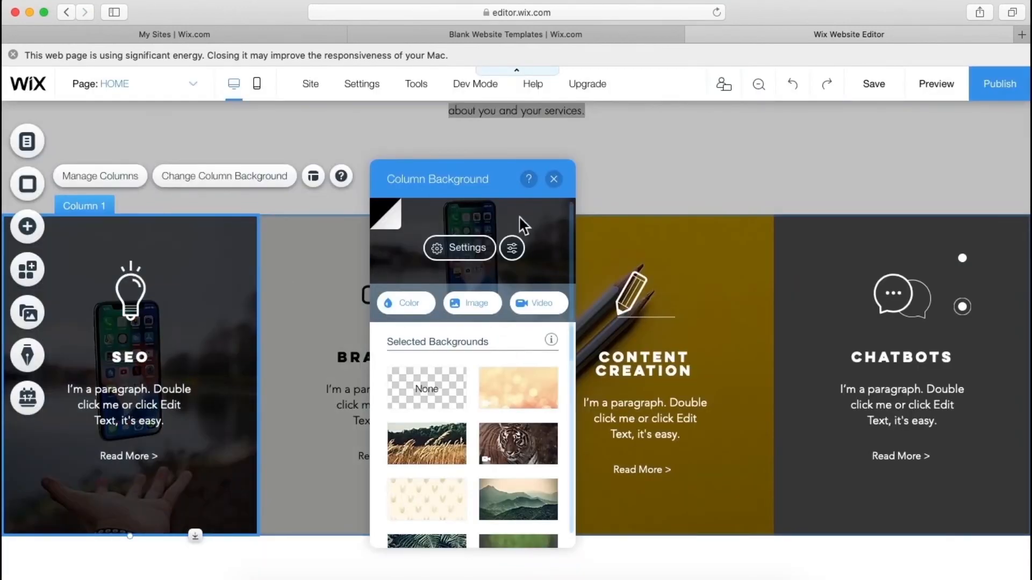
click(554, 180)
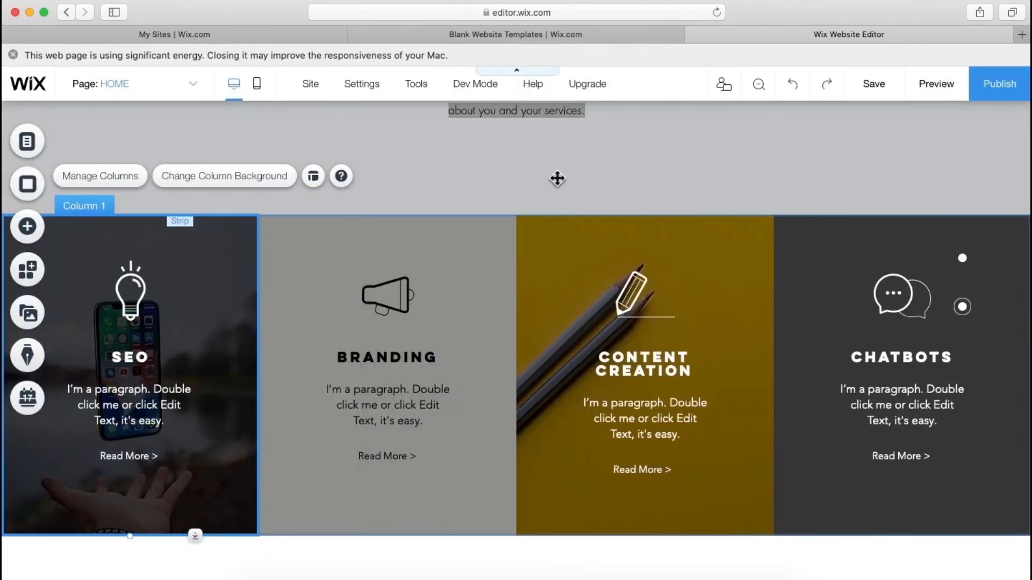
click(558, 179)
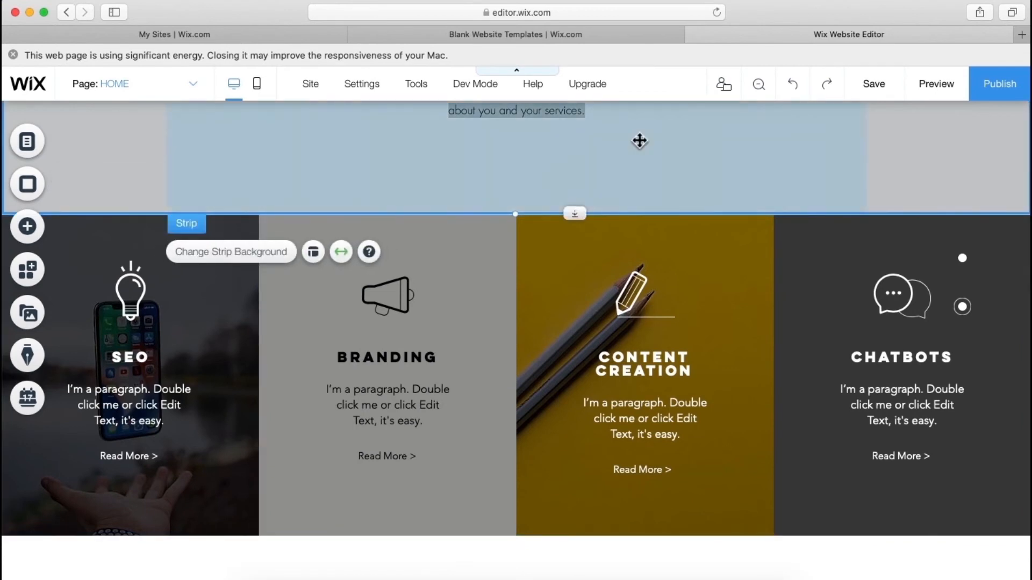
click(761, 94)
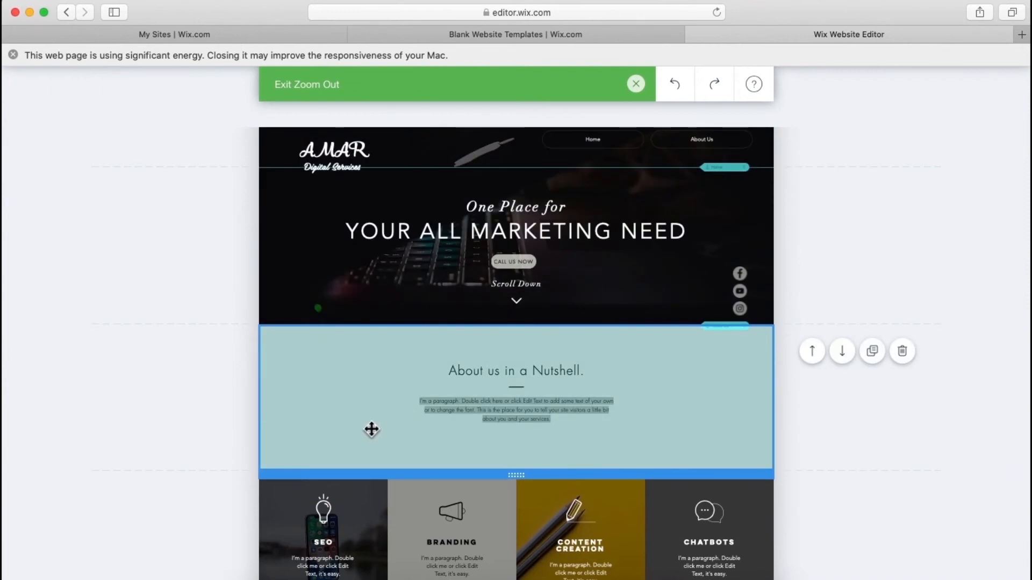
scroll(372, 430, down, 4)
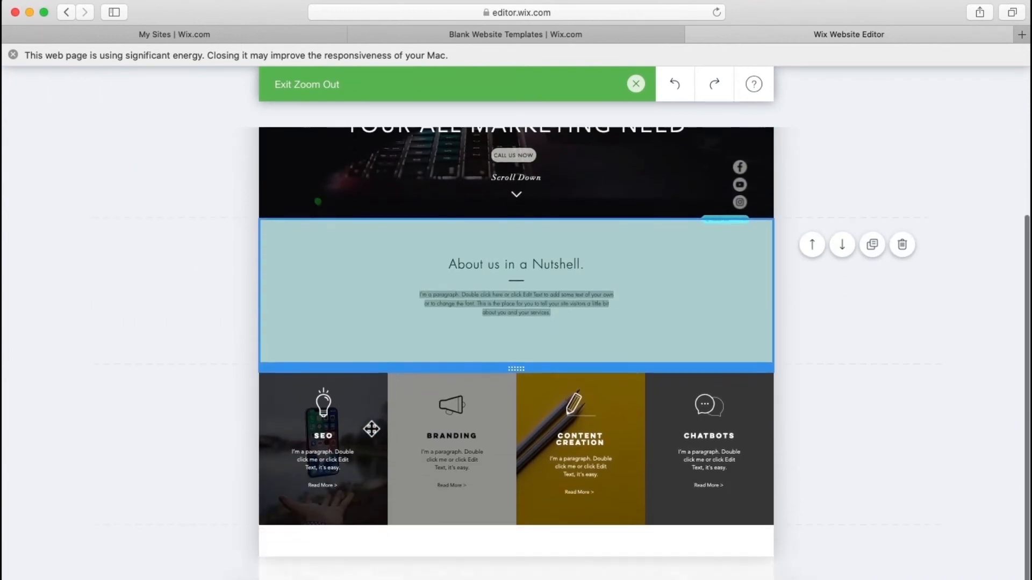
scroll(371, 429, up, 3)
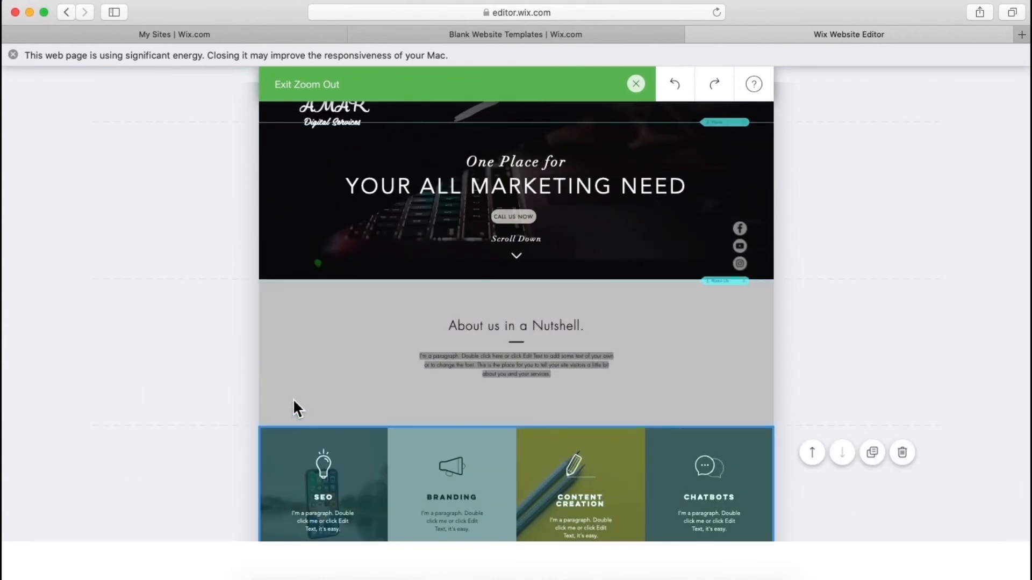
scroll(304, 365, down, 3)
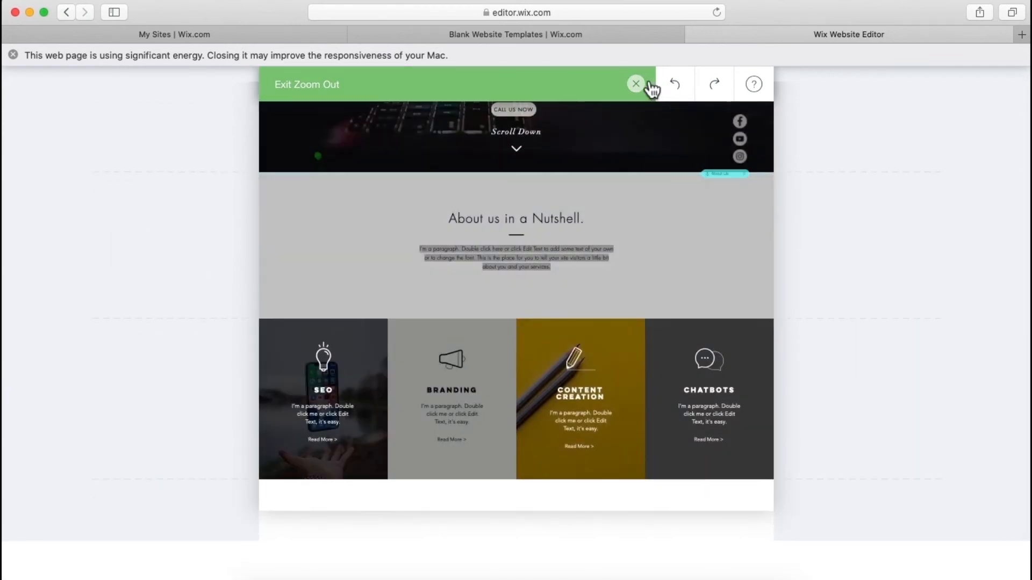
click(643, 84)
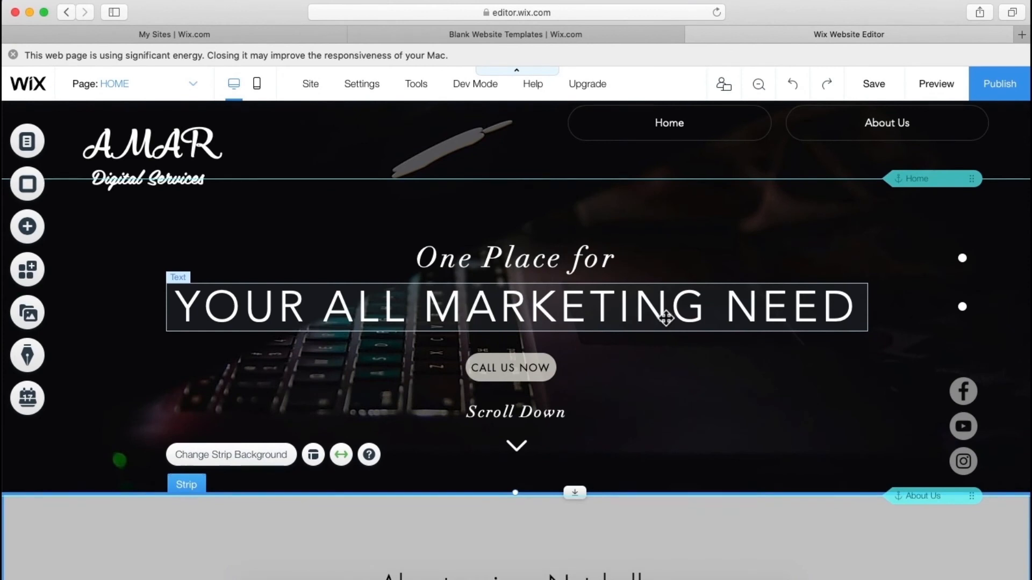
scroll(666, 318, down, 10)
scroll(665, 318, down, 1)
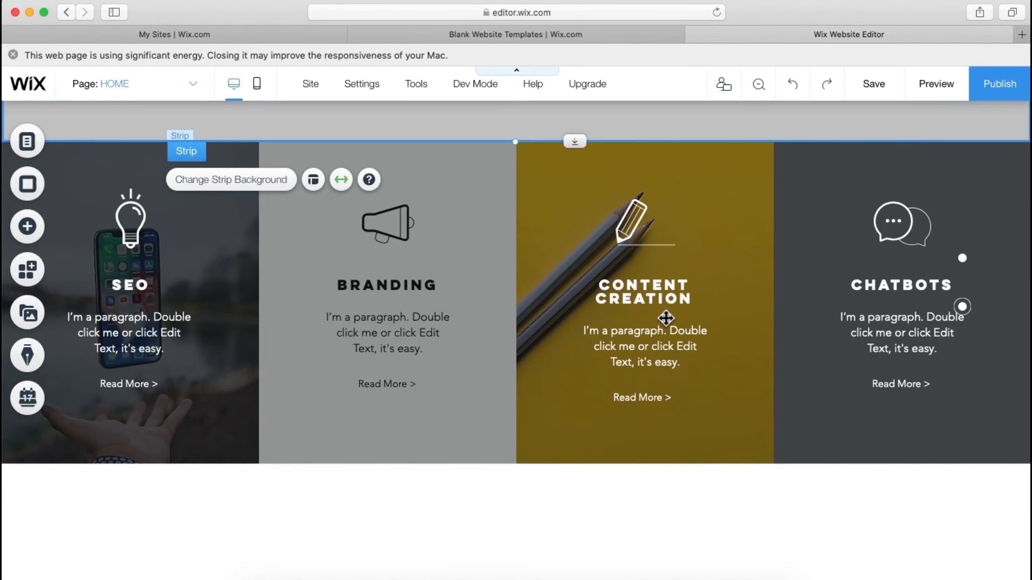
scroll(665, 318, up, 10)
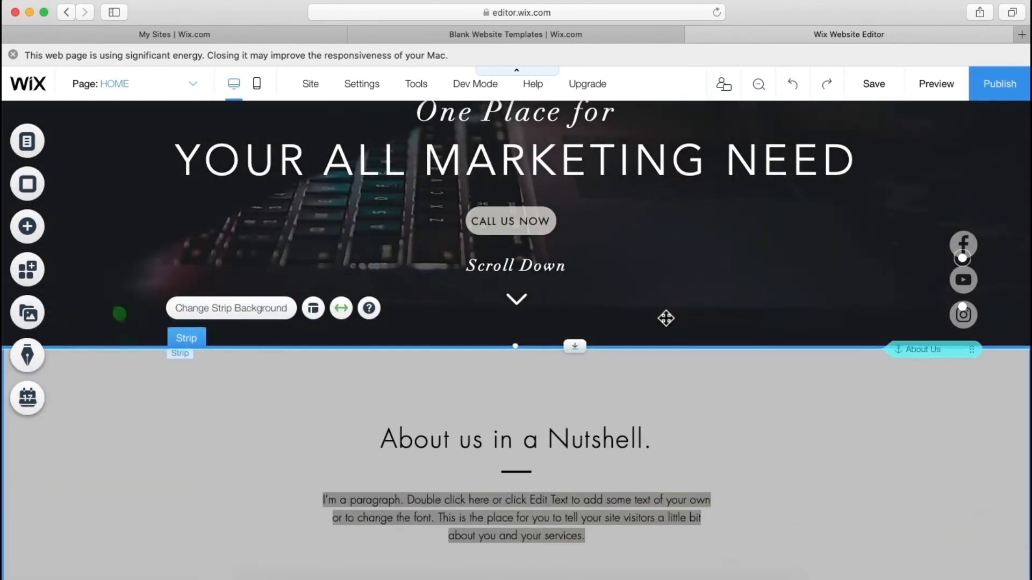
- Place a new anchor from Add > Menu > Anchors at the top of the services strip
scroll(665, 318, up, 3)
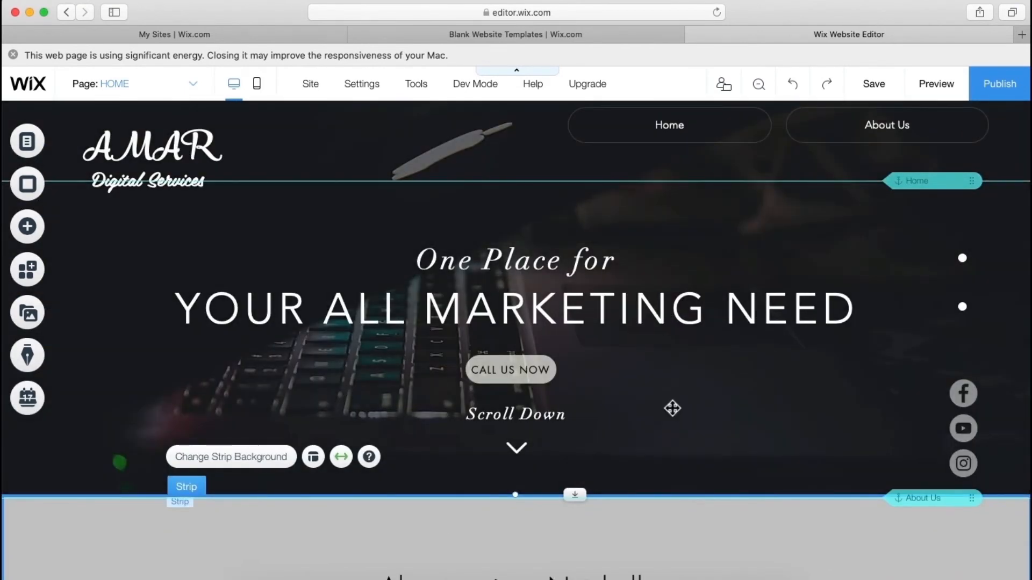
scroll(672, 409, down, 8)
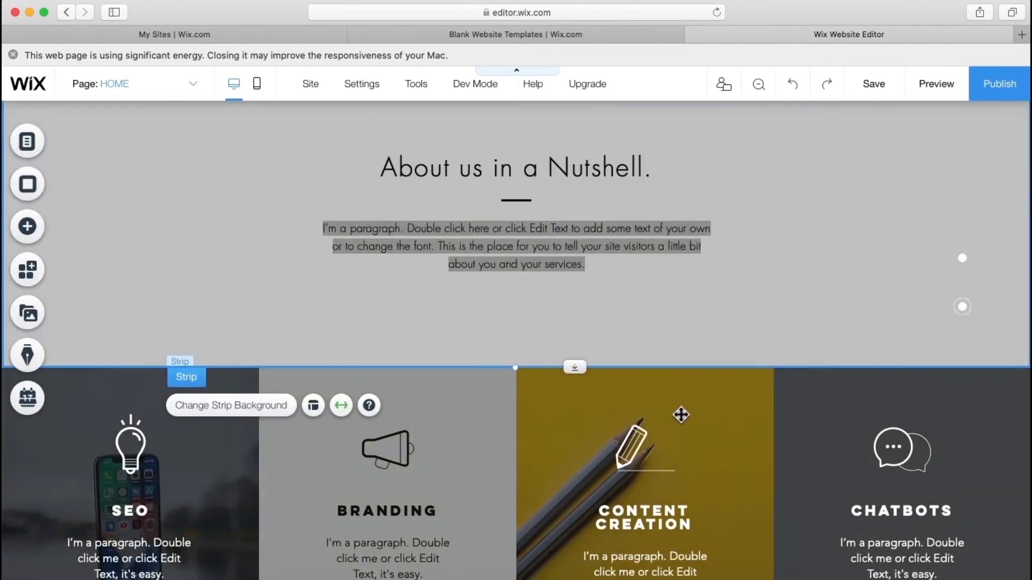
click(42, 237)
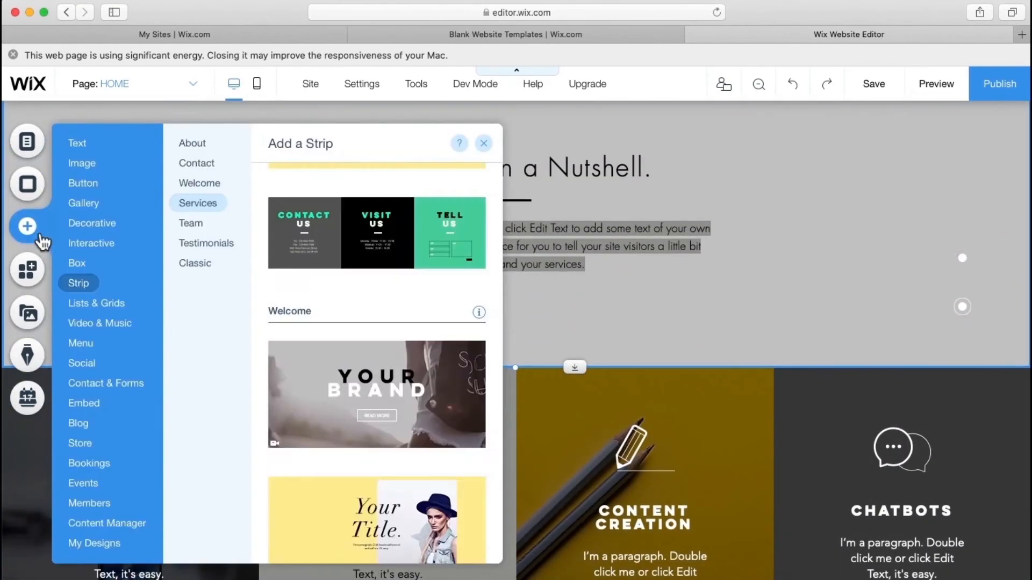
click(78, 363)
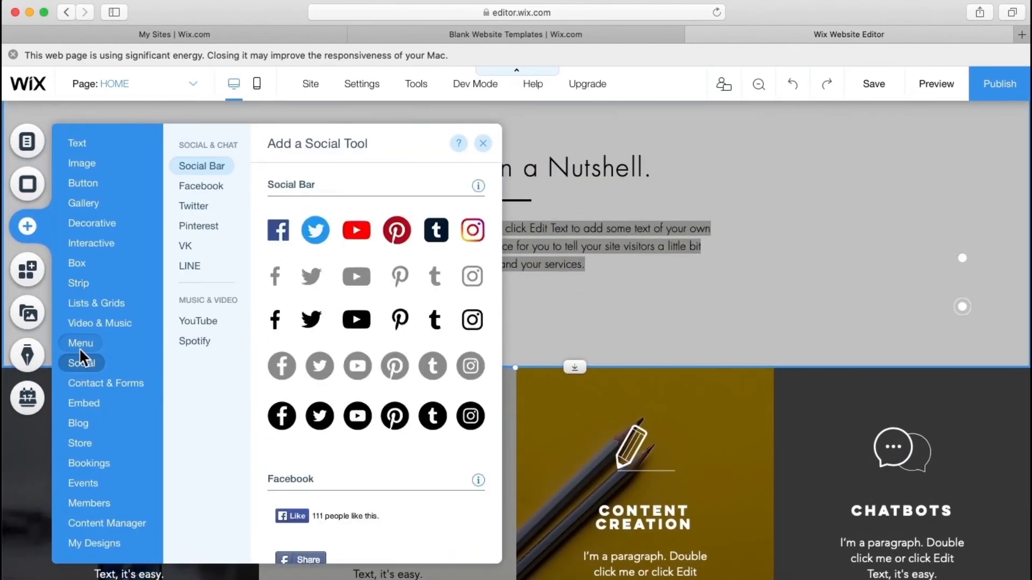
click(150, 323)
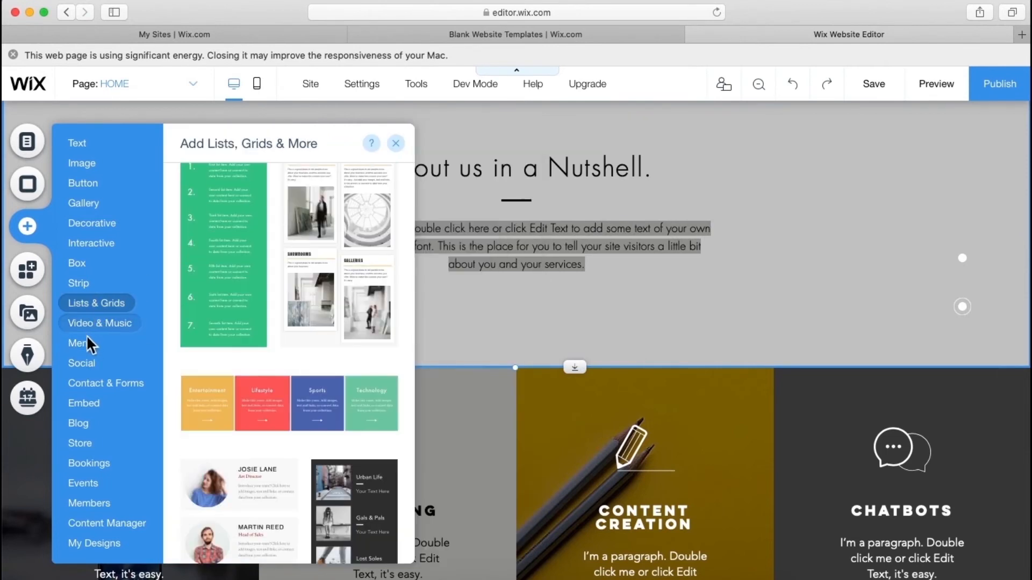
mouse_move(85, 338)
click(191, 272)
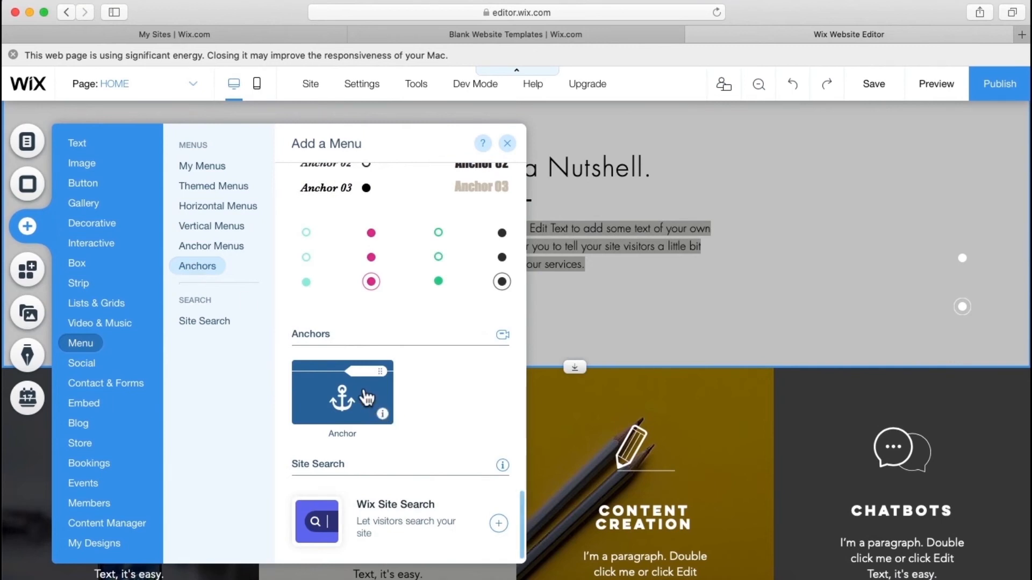
drag(367, 398, 682, 386)
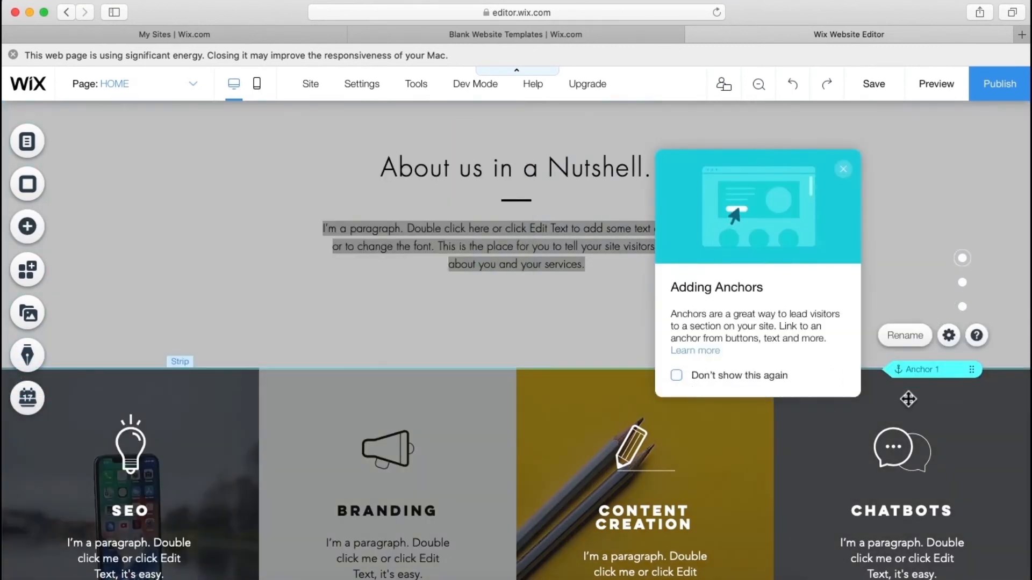
- Rename the new anchor to Services in its settings
click(949, 335)
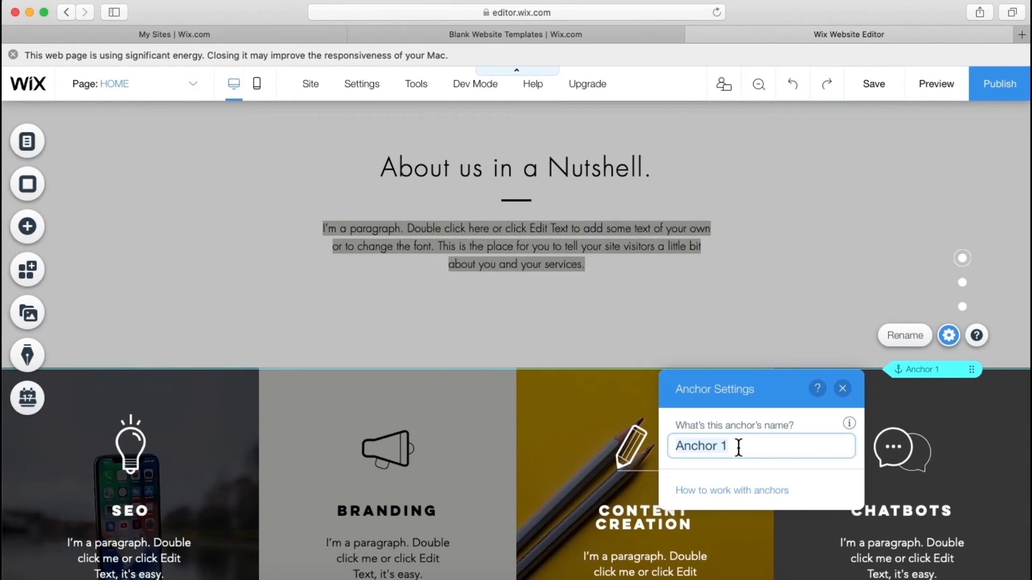
text(Services)
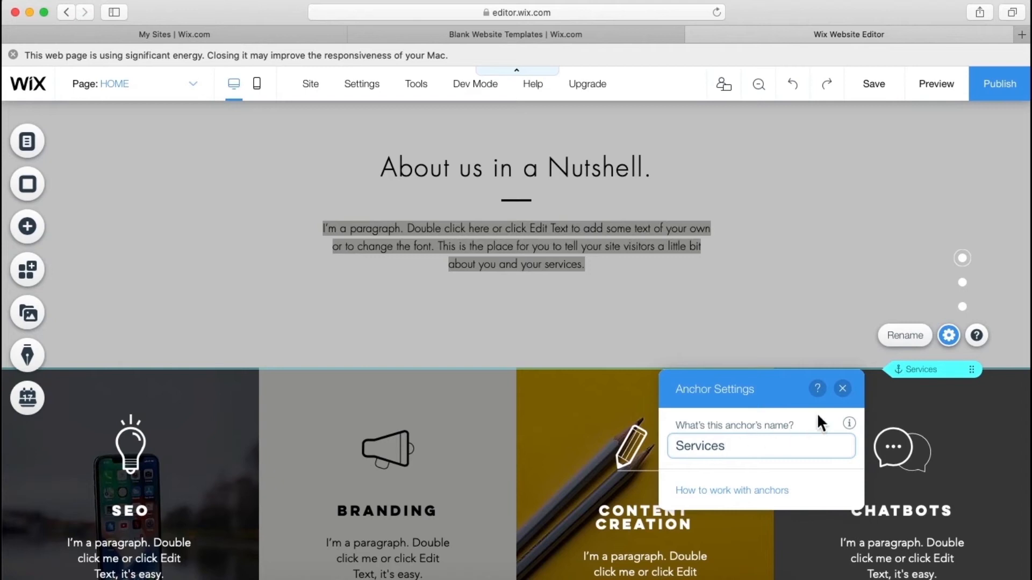
click(843, 389)
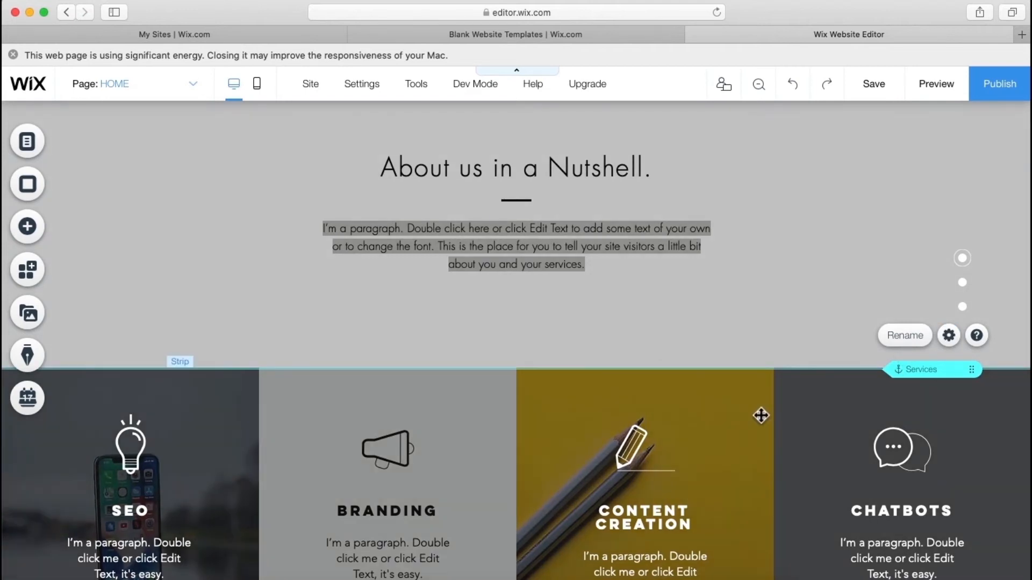
scroll(762, 416, up, 10)
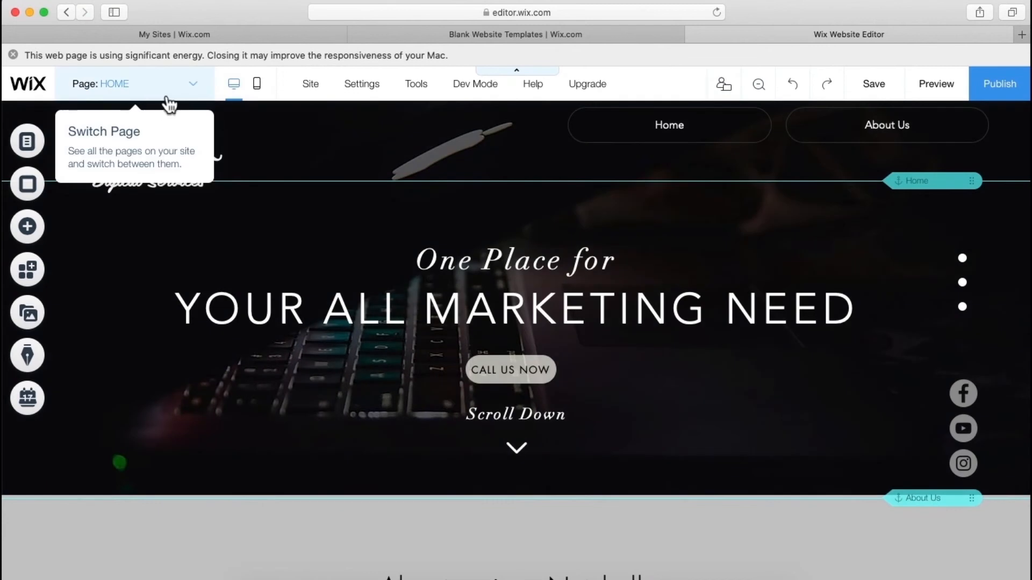
- Add a Site Menu link that points to the Services anchor
click(169, 98)
click(153, 148)
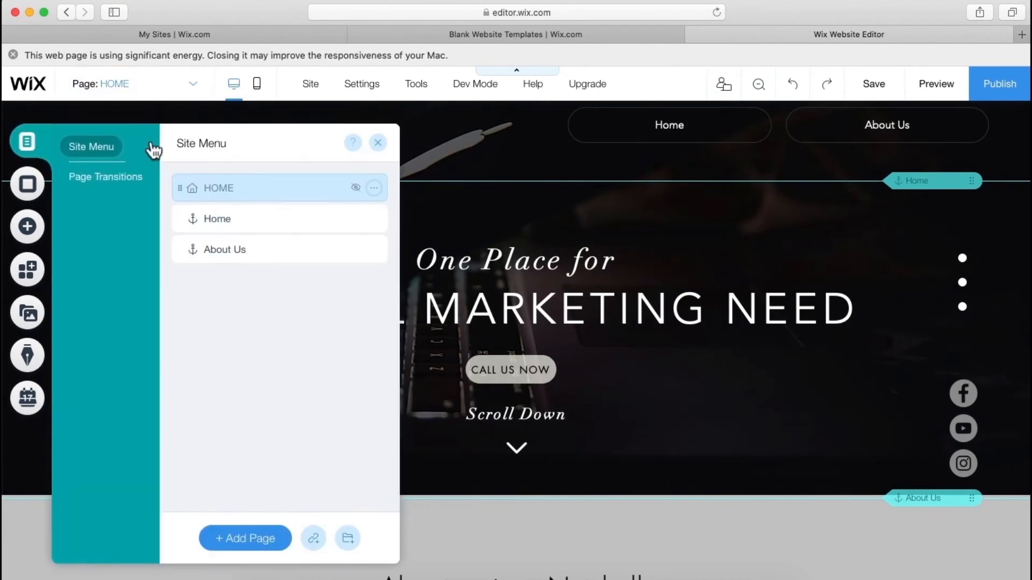
click(314, 539)
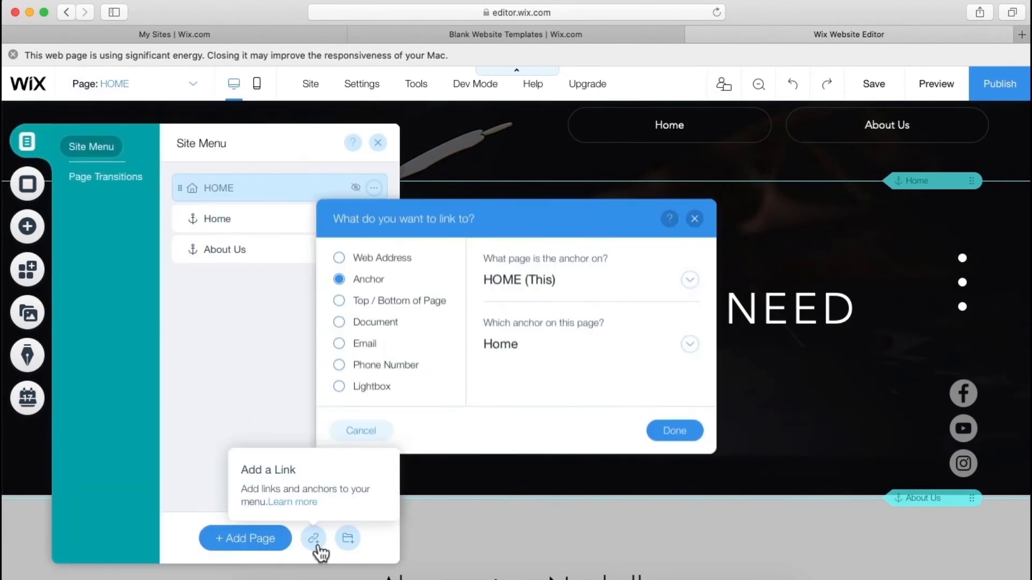
click(536, 355)
click(547, 433)
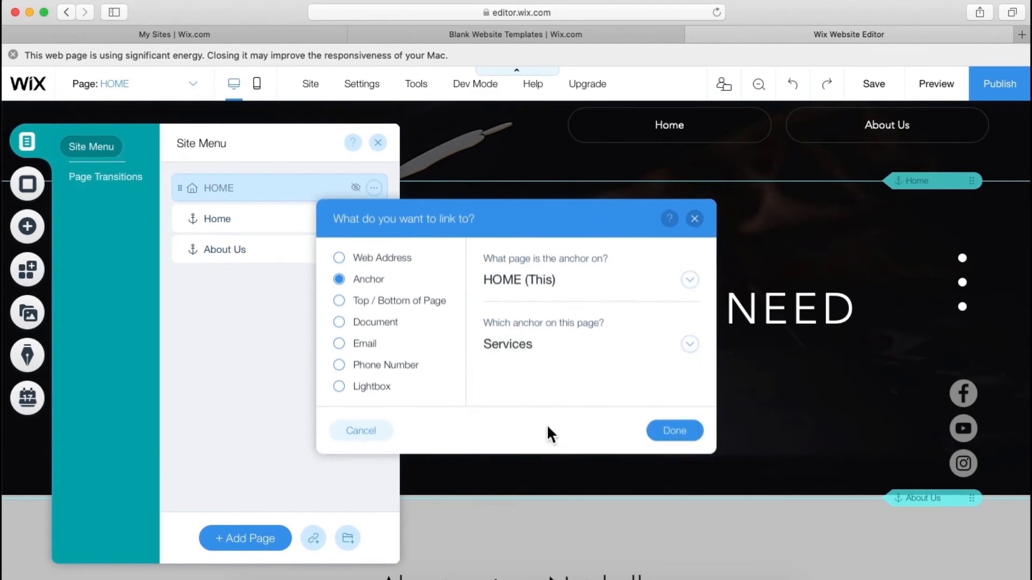
click(670, 432)
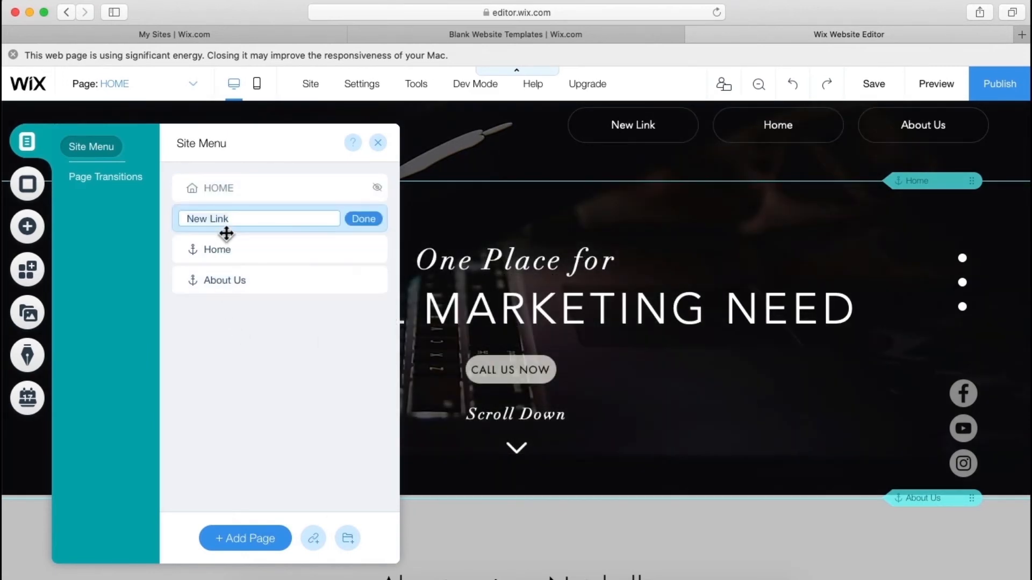
- Name the menu item Services and move it below About Us
text(Services)
click(367, 223)
drag(240, 221, 235, 304)
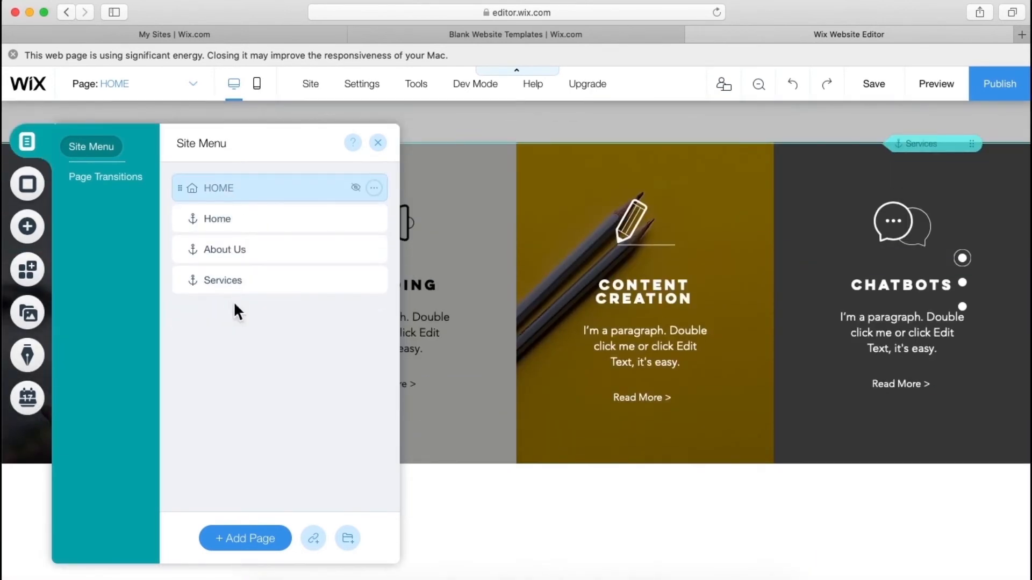
click(377, 143)
- Set the hero strip's keyboard background image to the Parallax scroll effect
scroll(398, 250, up, 10)
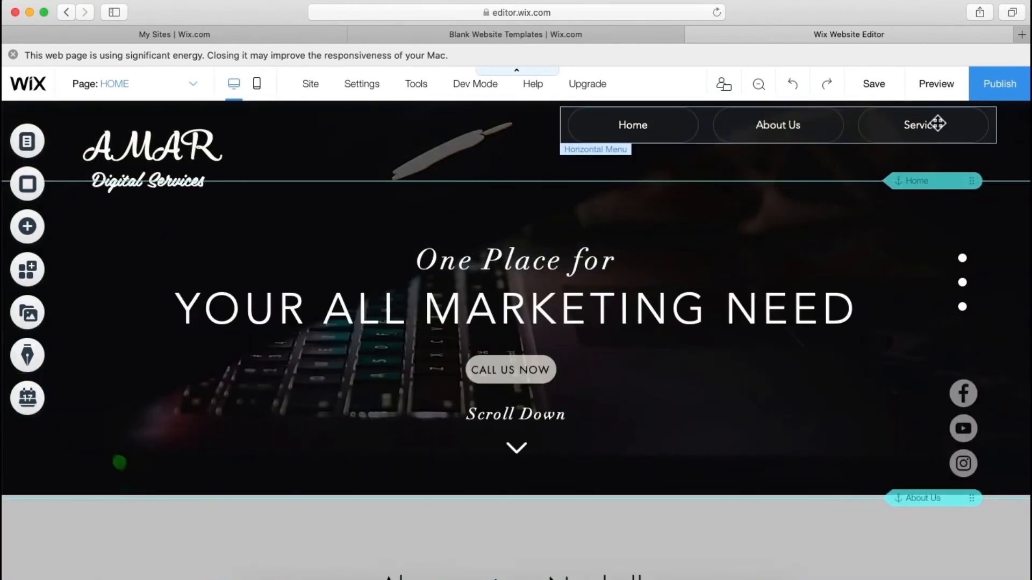
scroll(727, 391, down, 5)
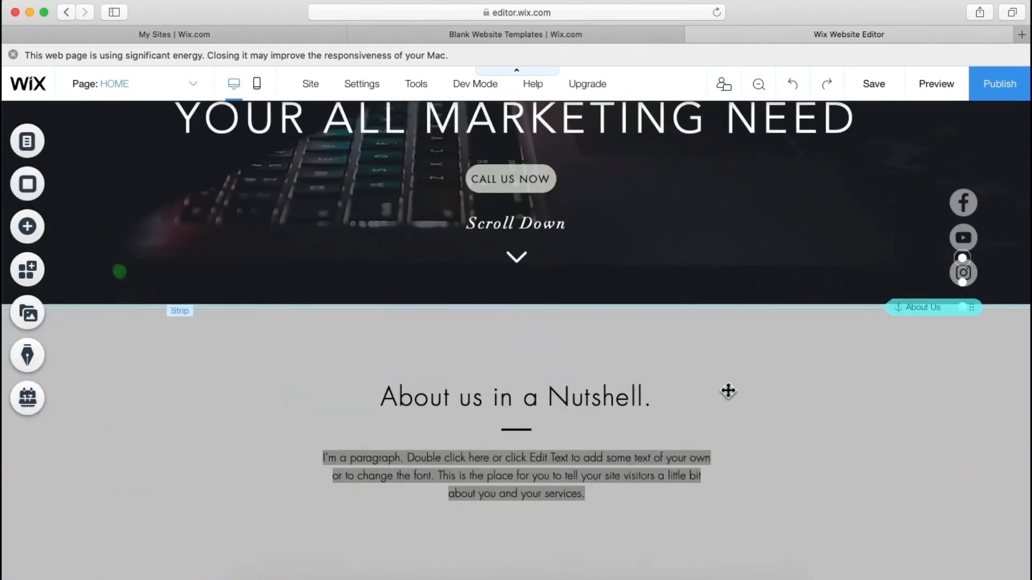
scroll(728, 390, up, 5)
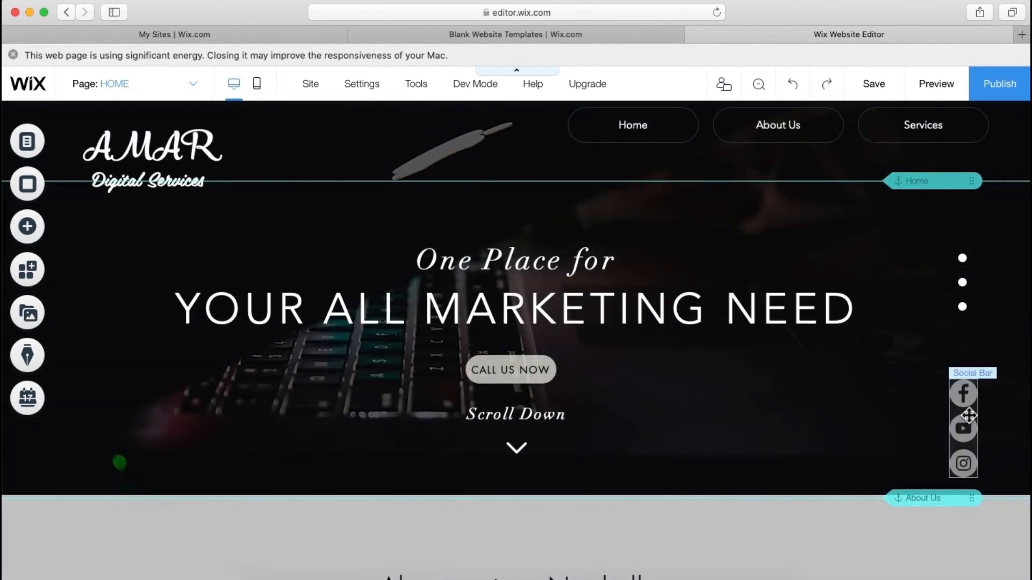
scroll(932, 437, down, 4)
scroll(928, 443, up, 4)
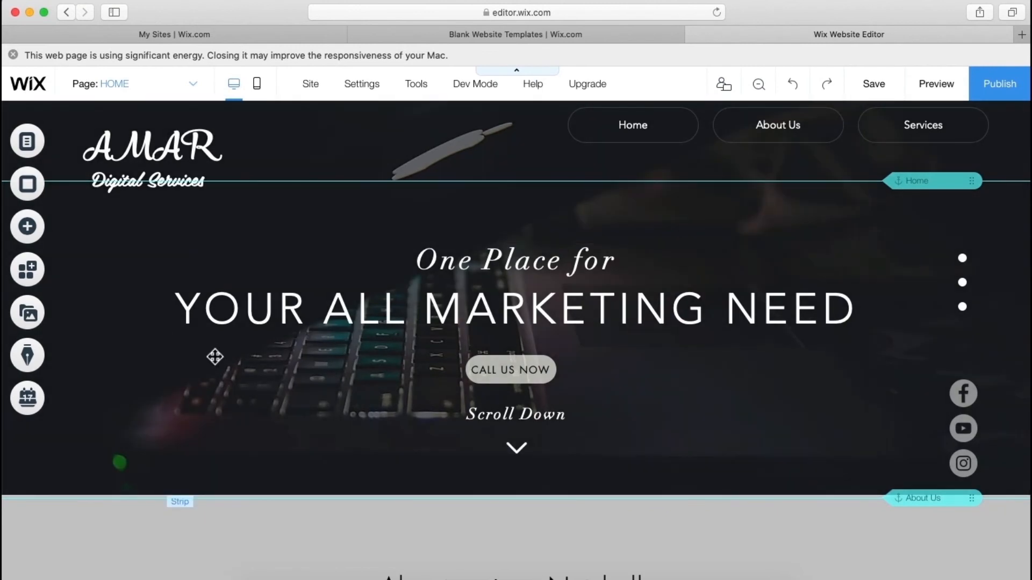
click(132, 396)
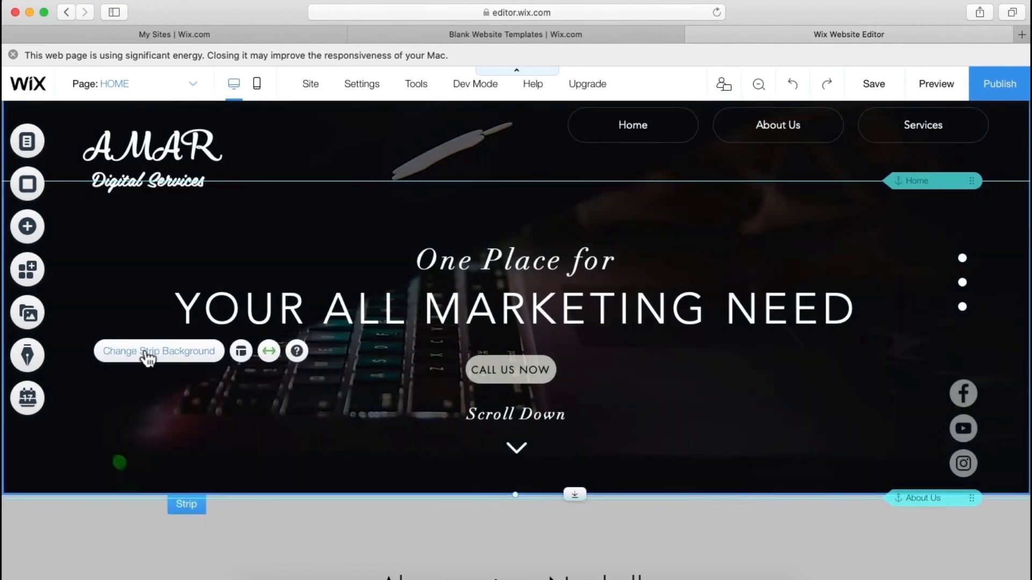
click(148, 356)
click(870, 251)
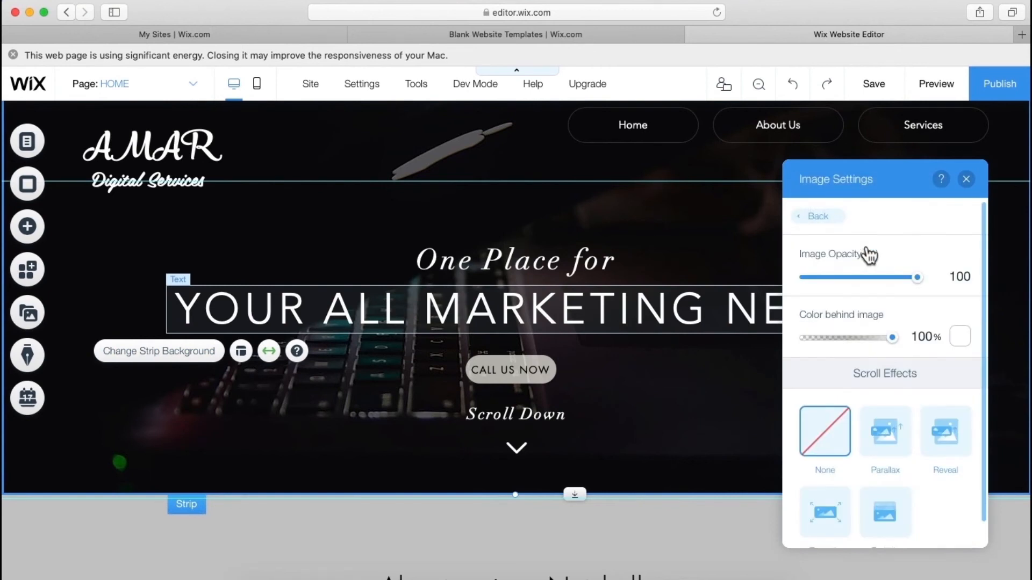
scroll(889, 355, down, 3)
click(886, 368)
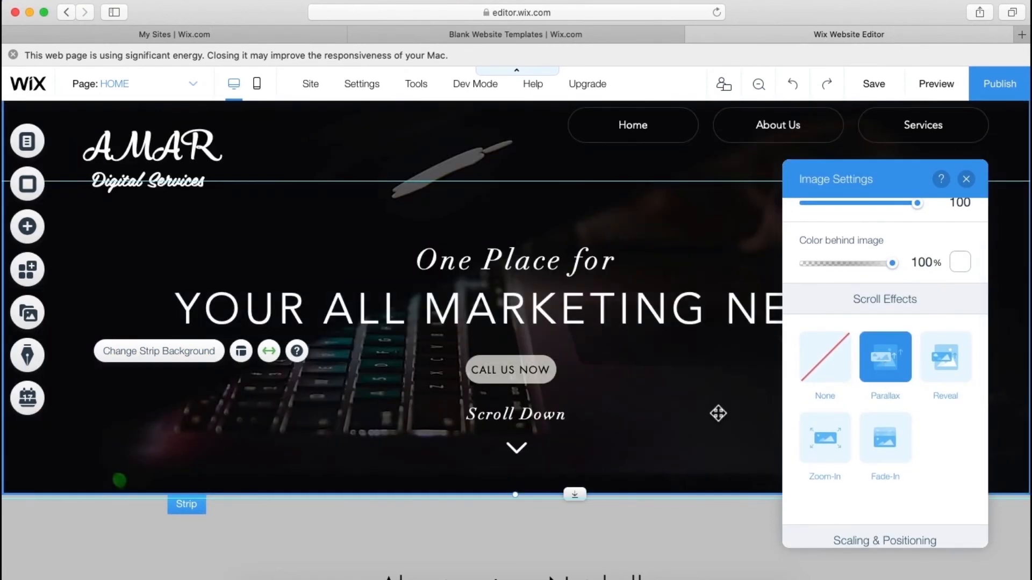
scroll(718, 414, down, 1)
scroll(718, 413, down, 2)
scroll(719, 412, up, 3)
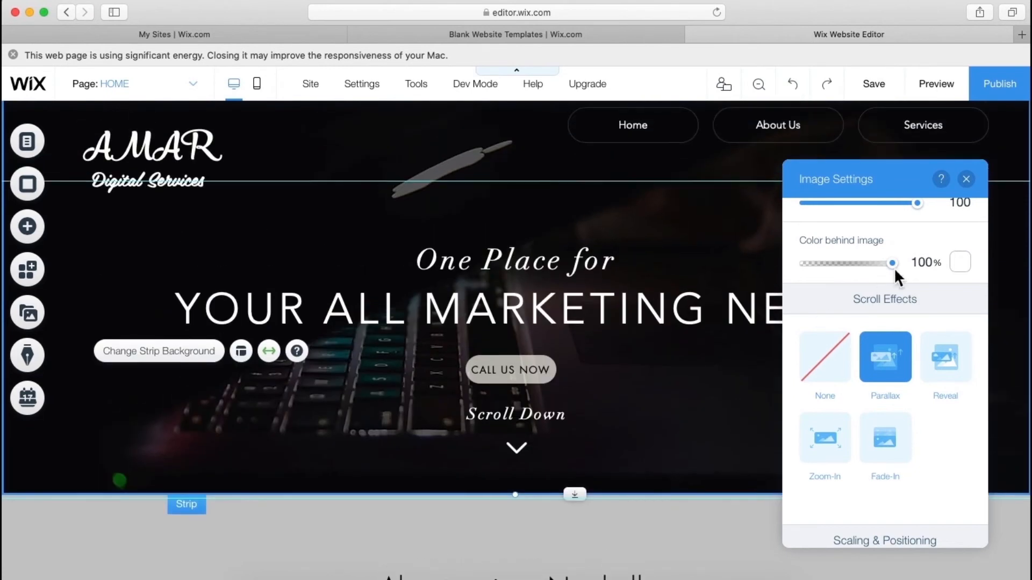
click(966, 179)
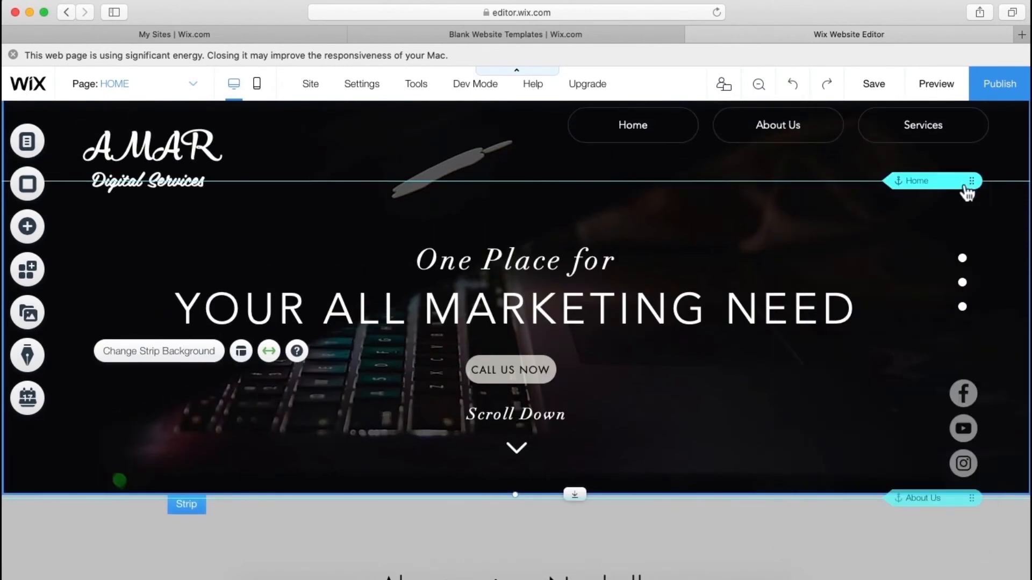
click(934, 92)
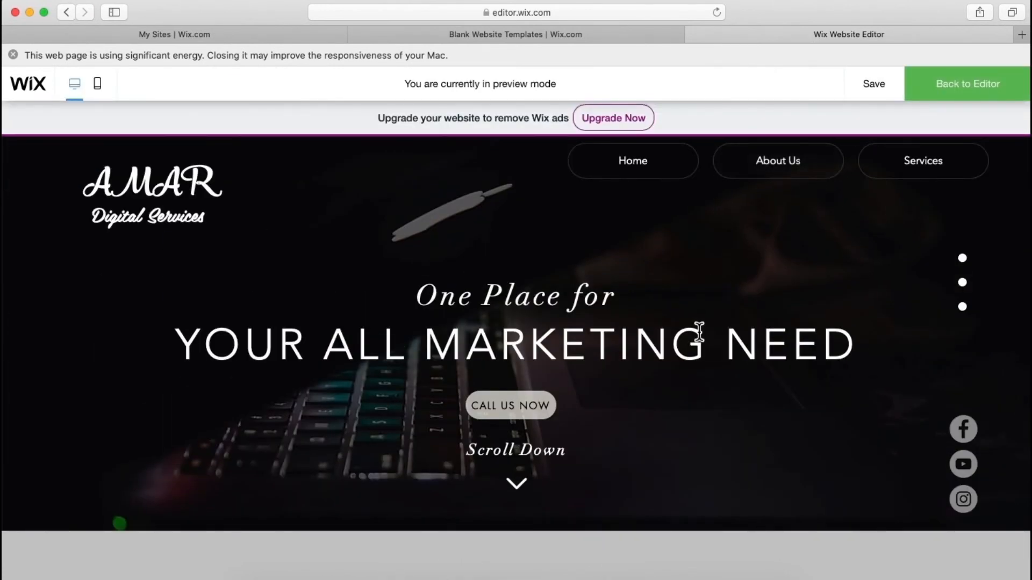
scroll(692, 338, down, 2)
scroll(692, 338, up, 2)
scroll(361, 258, down, 5)
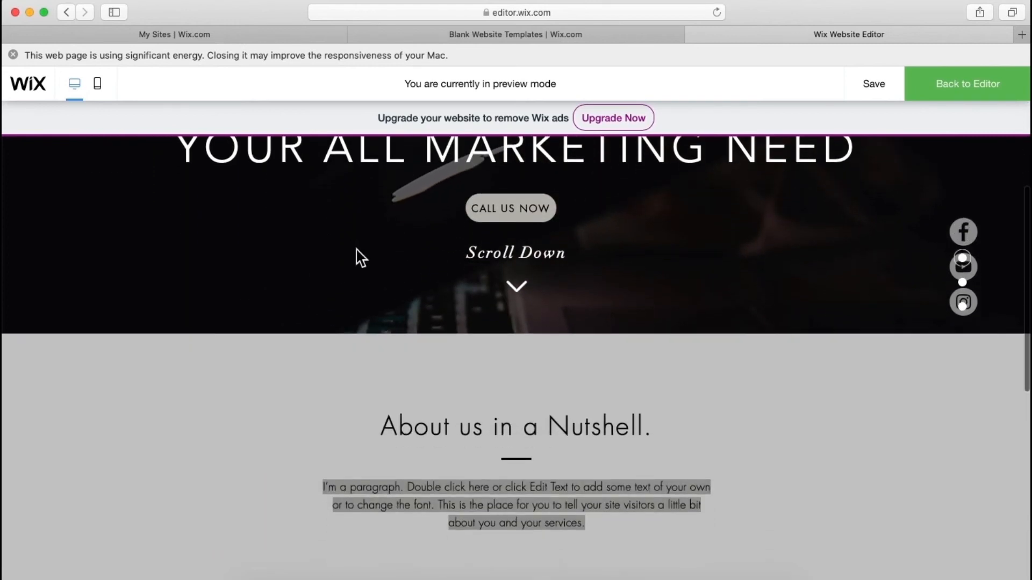
scroll(361, 258, up, 5)
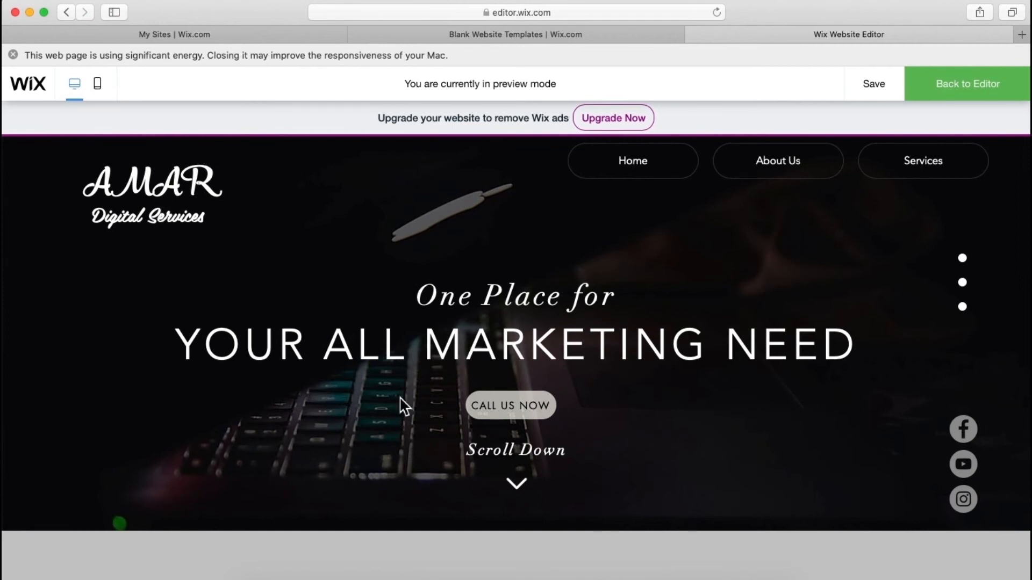
scroll(697, 438, down, 2)
scroll(698, 438, up, 1)
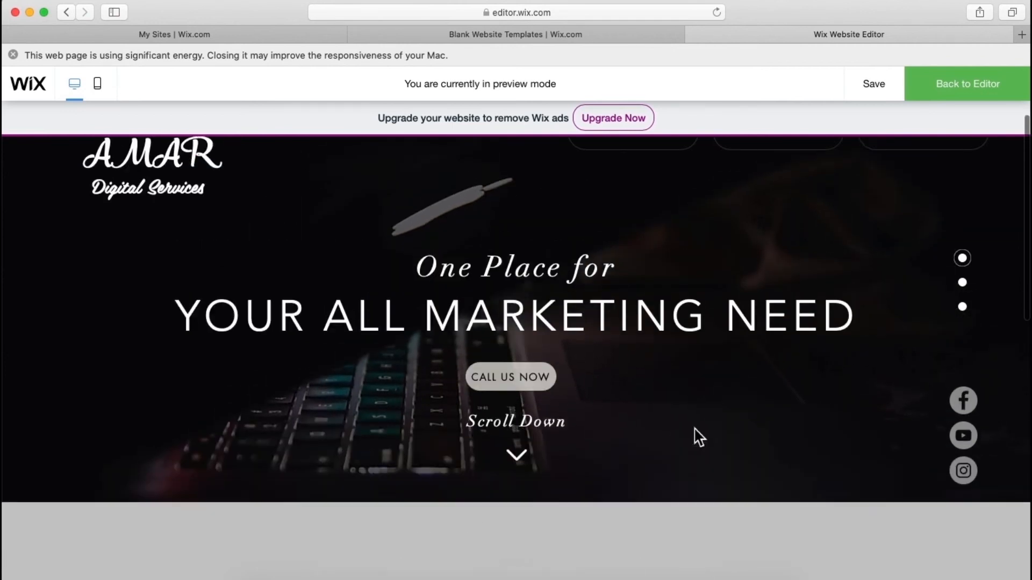
scroll(537, 424, up, 1)
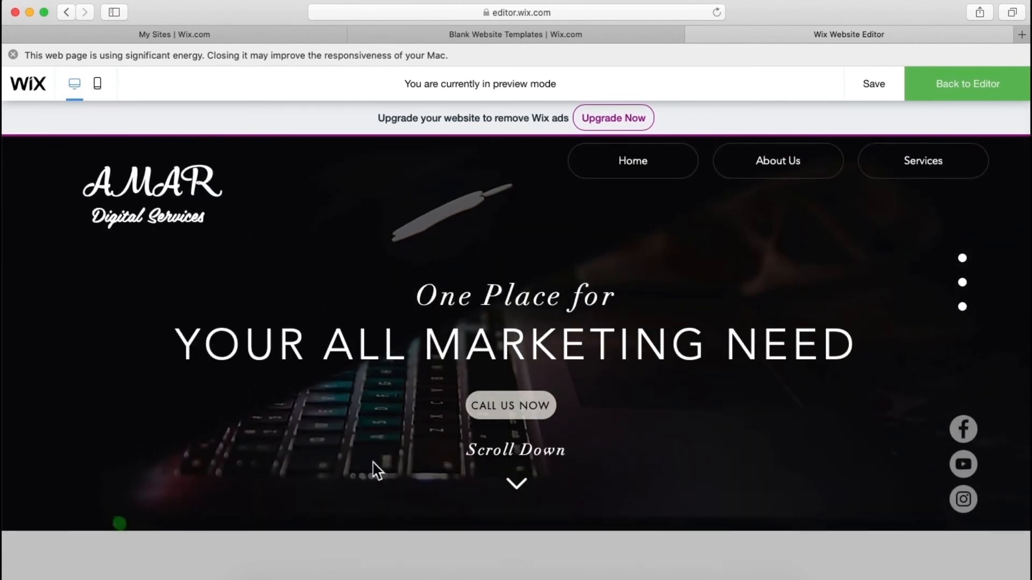
scroll(375, 470, down, 10)
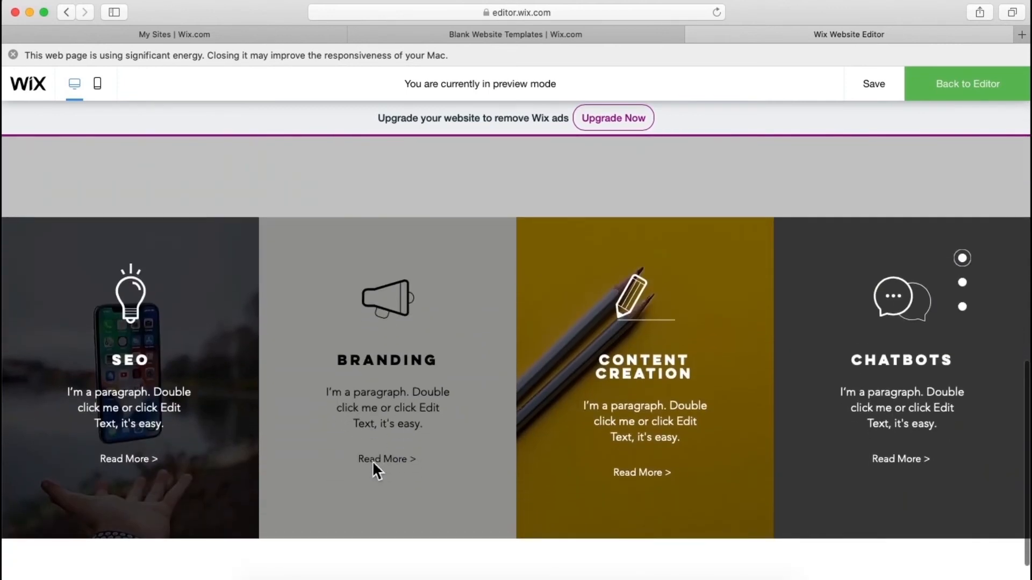
scroll(372, 462, down, 1)
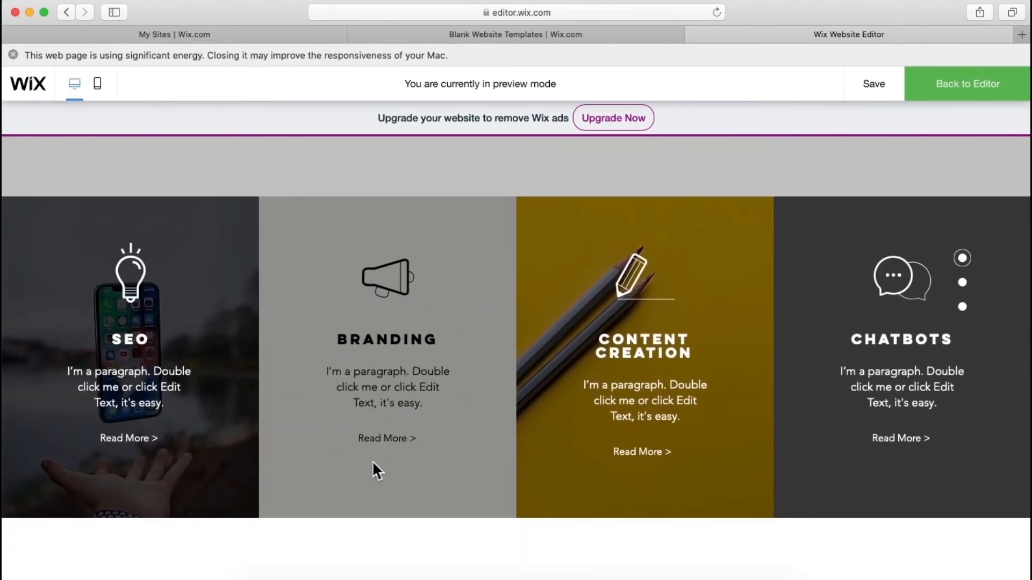
scroll(371, 460, up, 12)
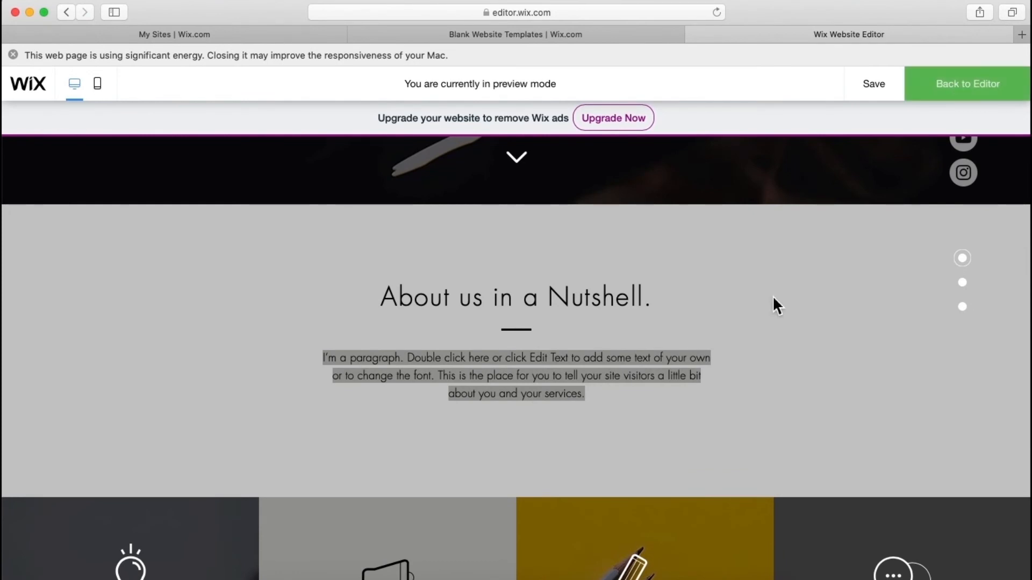
scroll(774, 300, up, 6)
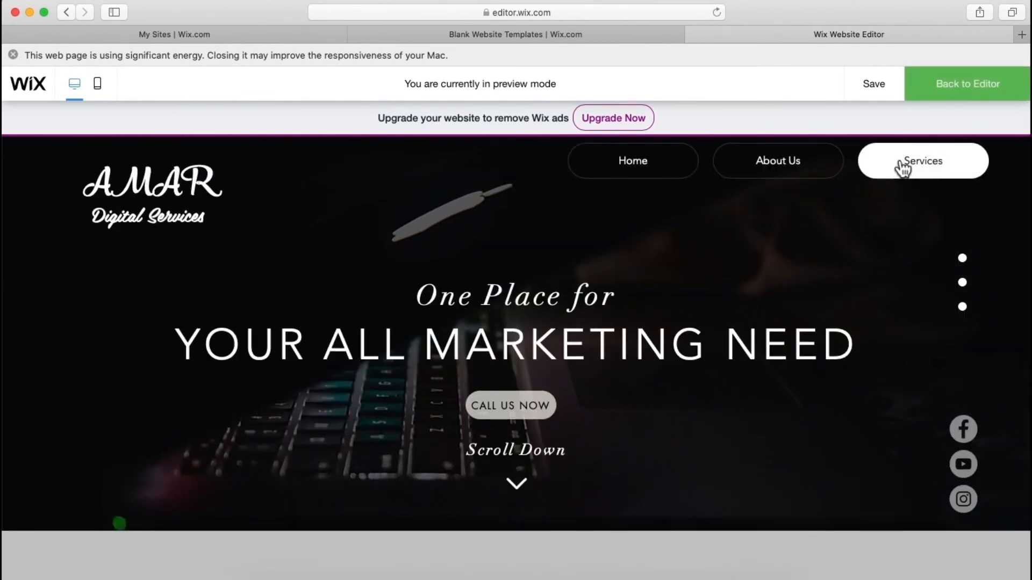
click(903, 168)
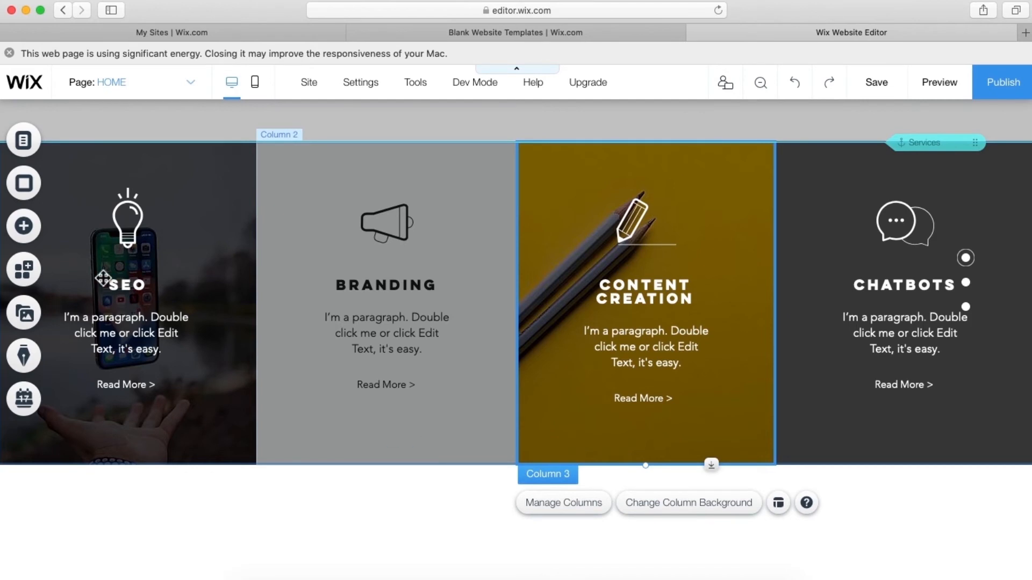
- Drag the Contact Us strip design with the sofa photo and red form below the services
click(22, 236)
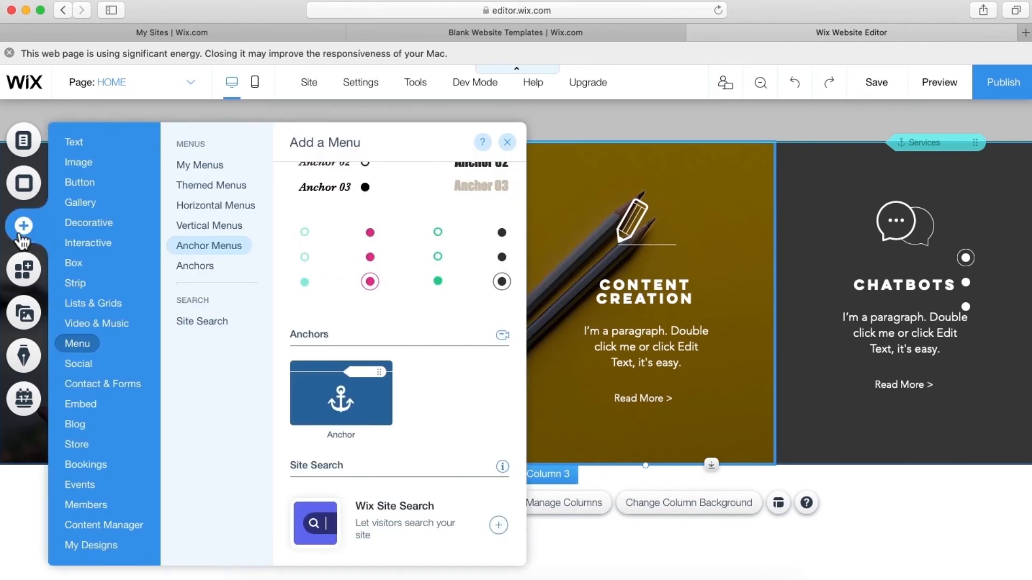
click(74, 285)
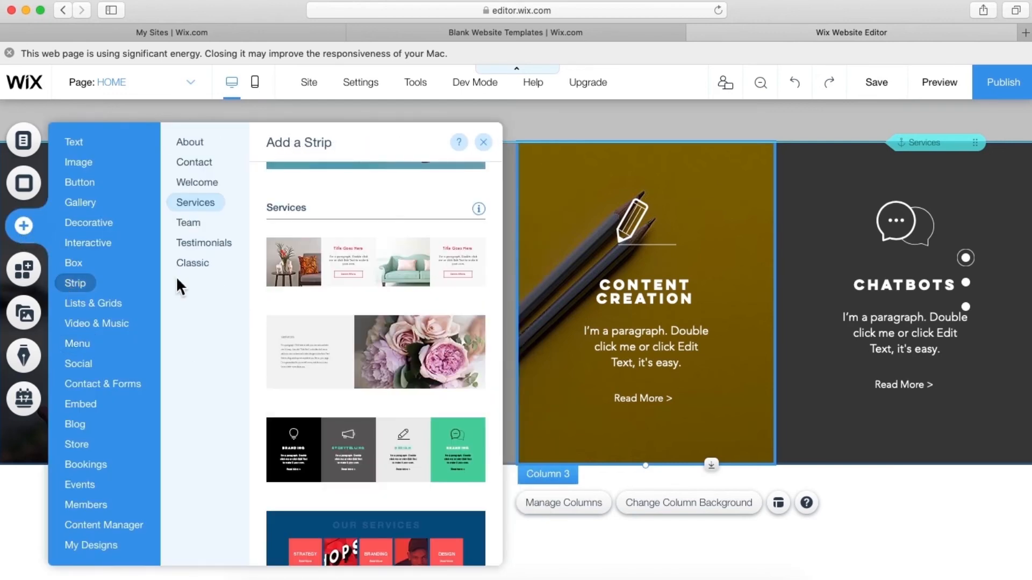
click(197, 164)
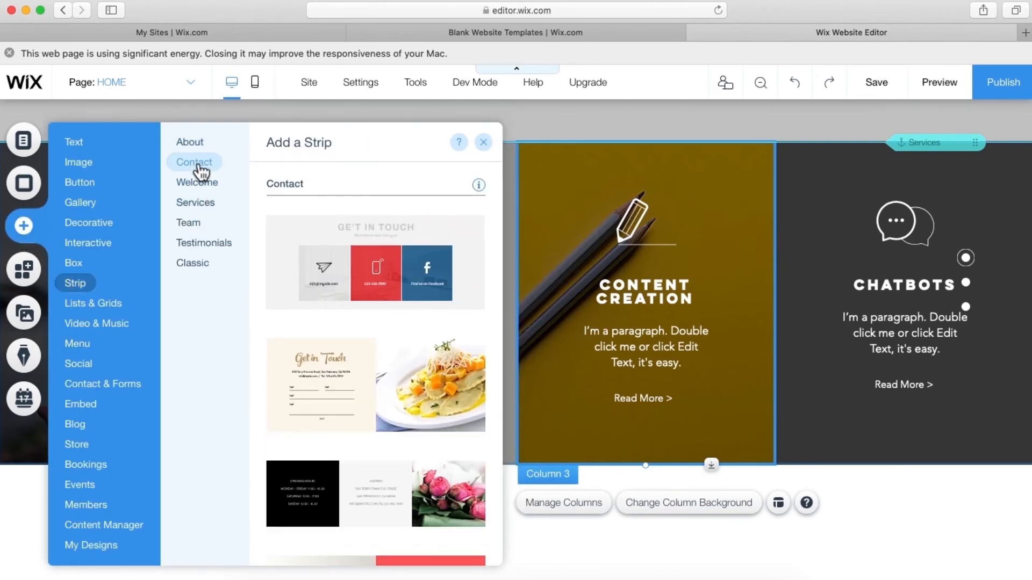
scroll(302, 255, down, 5)
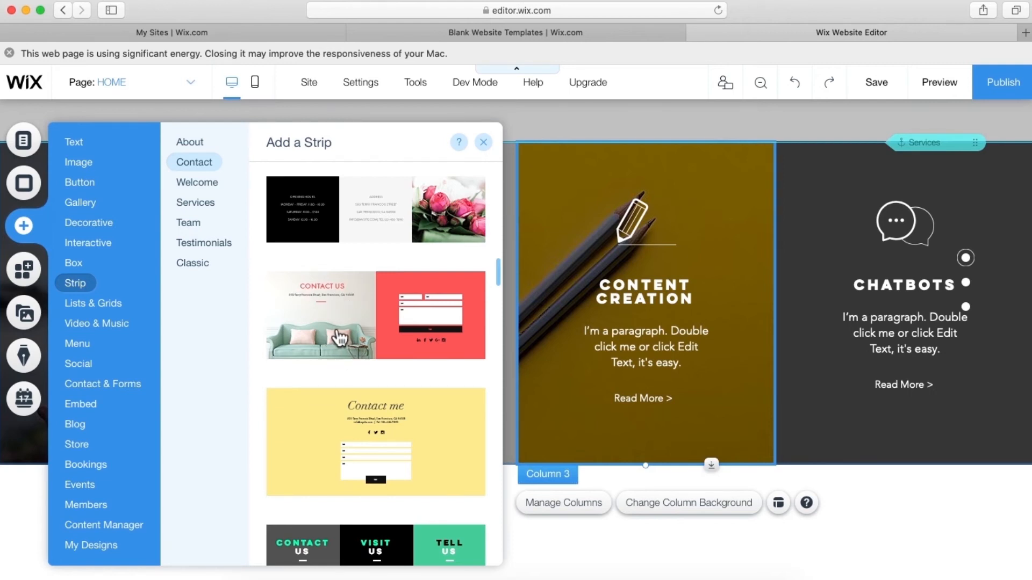
drag(340, 338, 591, 486)
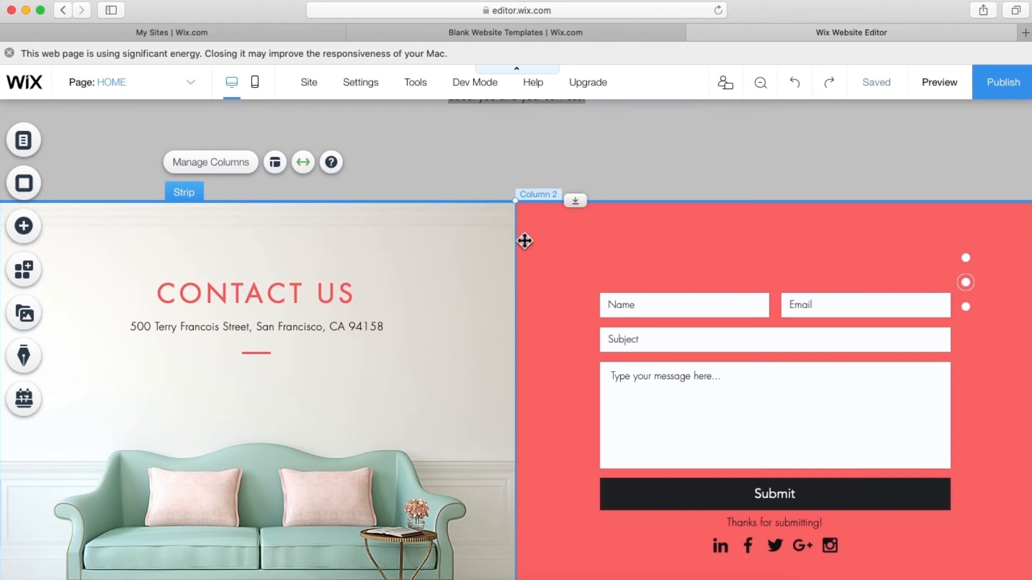
click(21, 239)
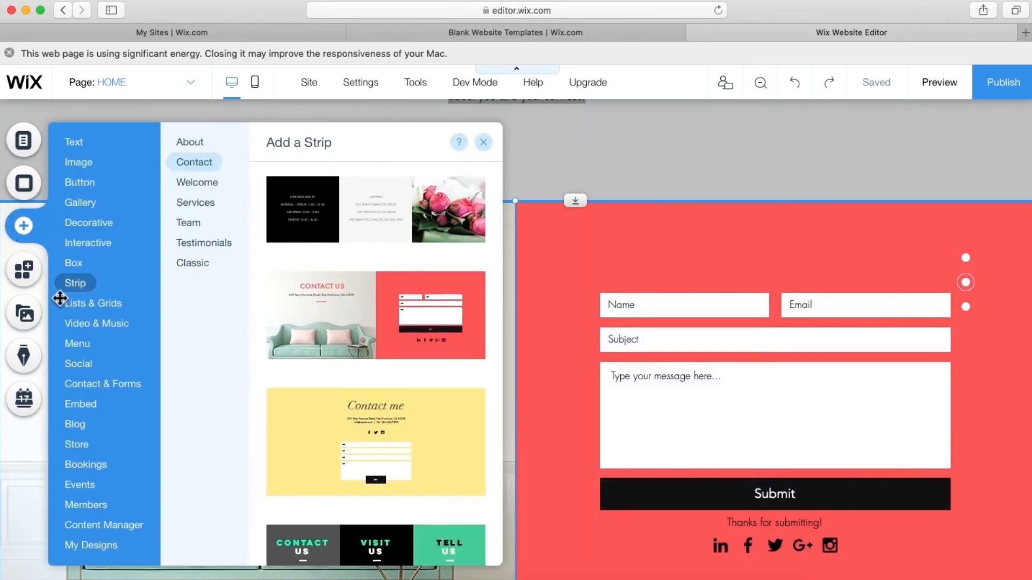
click(76, 445)
- Add an anchor to the Contact Us strip and rename it from Anchor 1 to 'Contact us'
click(84, 372)
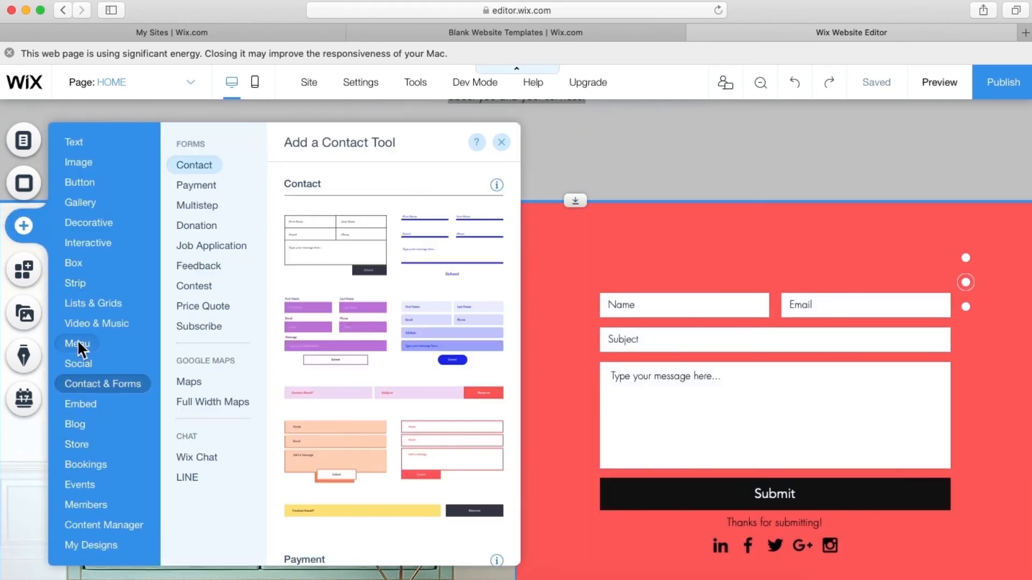
click(77, 340)
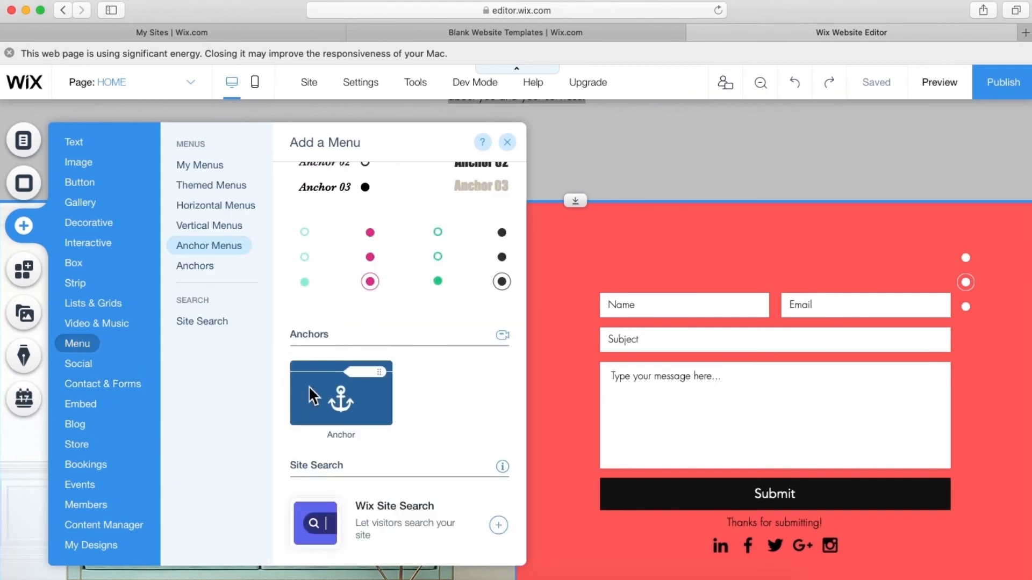
drag(313, 396, 773, 218)
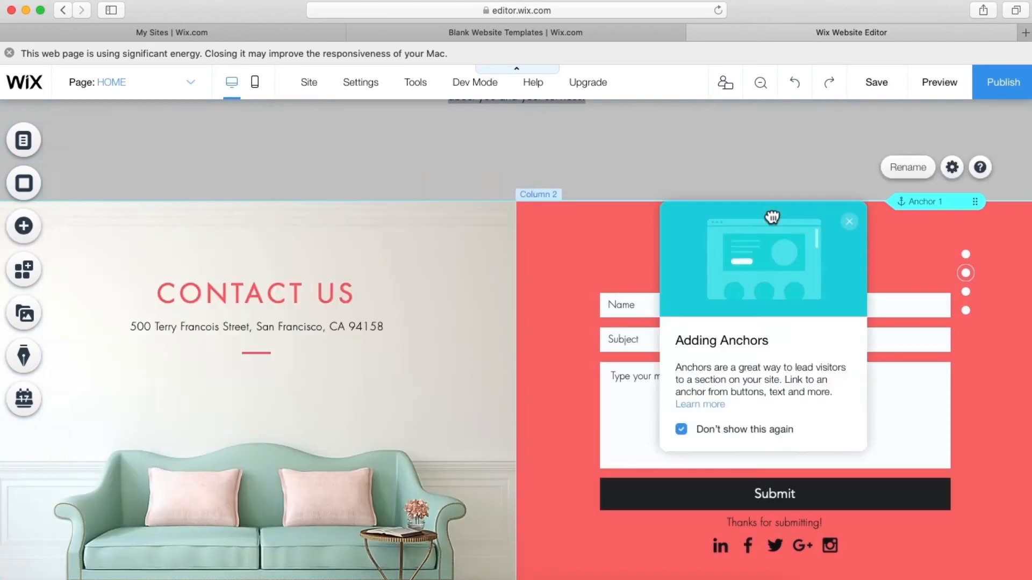
click(923, 205)
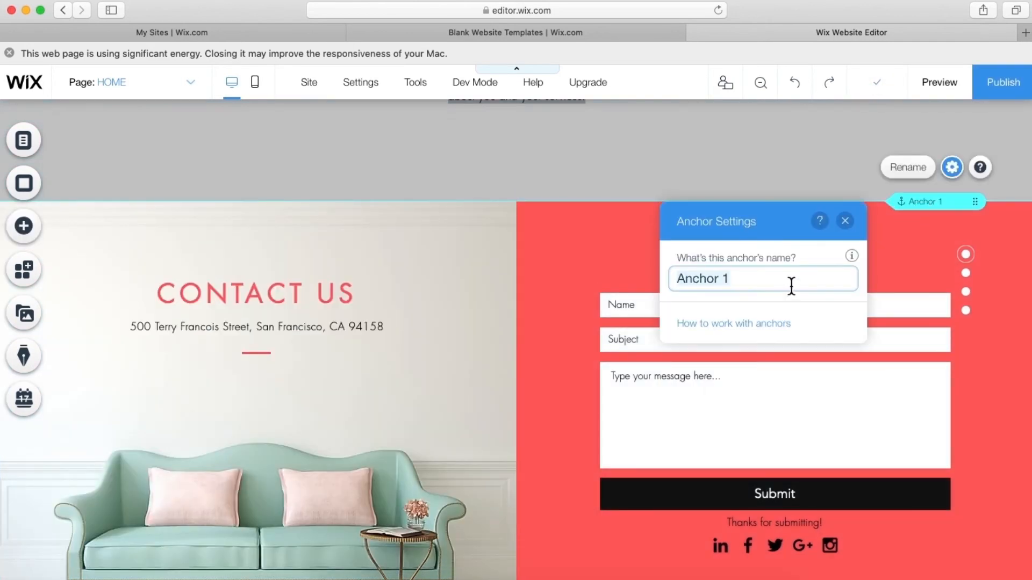
text(Contact us)
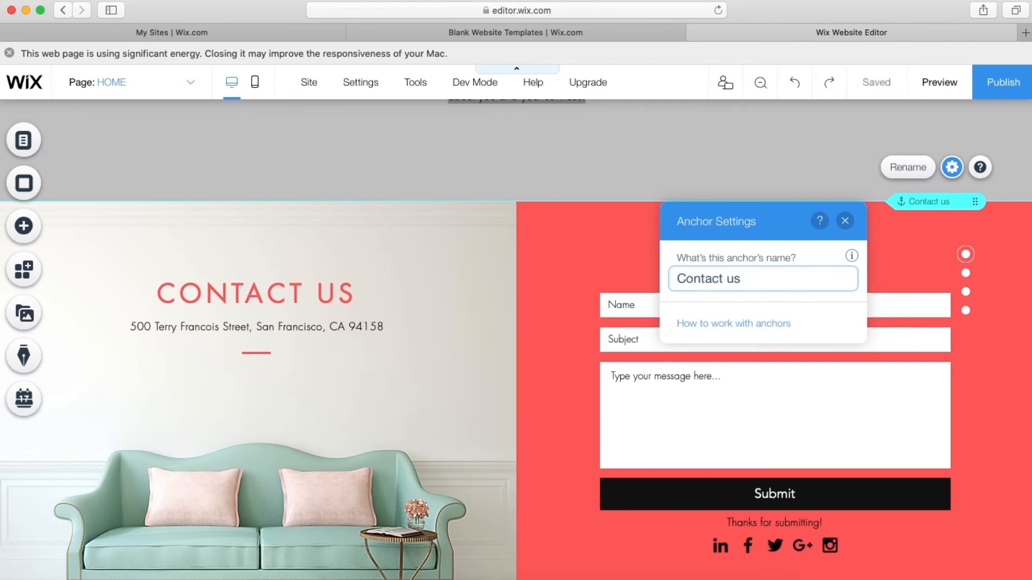
click(592, 272)
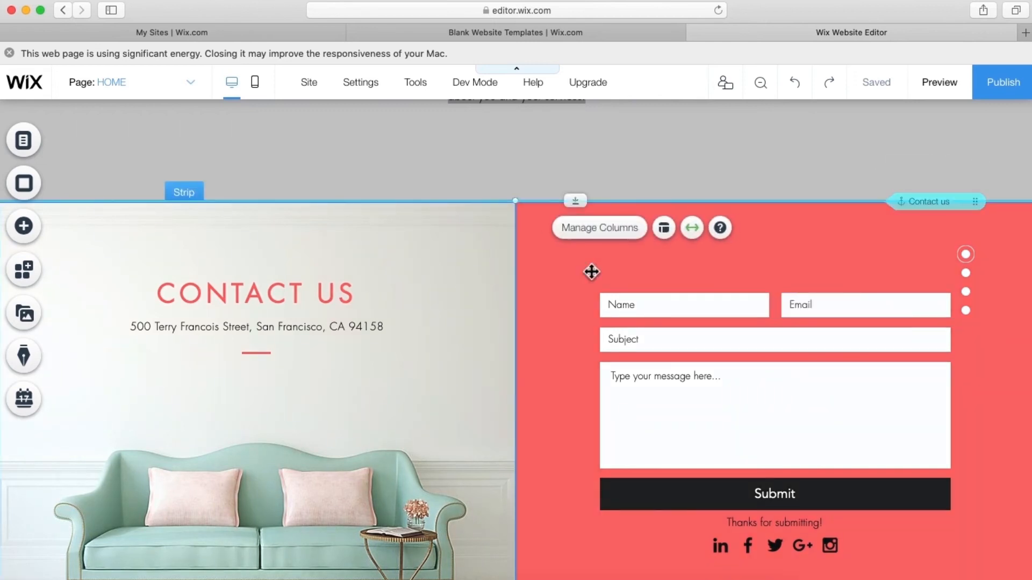
scroll(592, 272, up, 20)
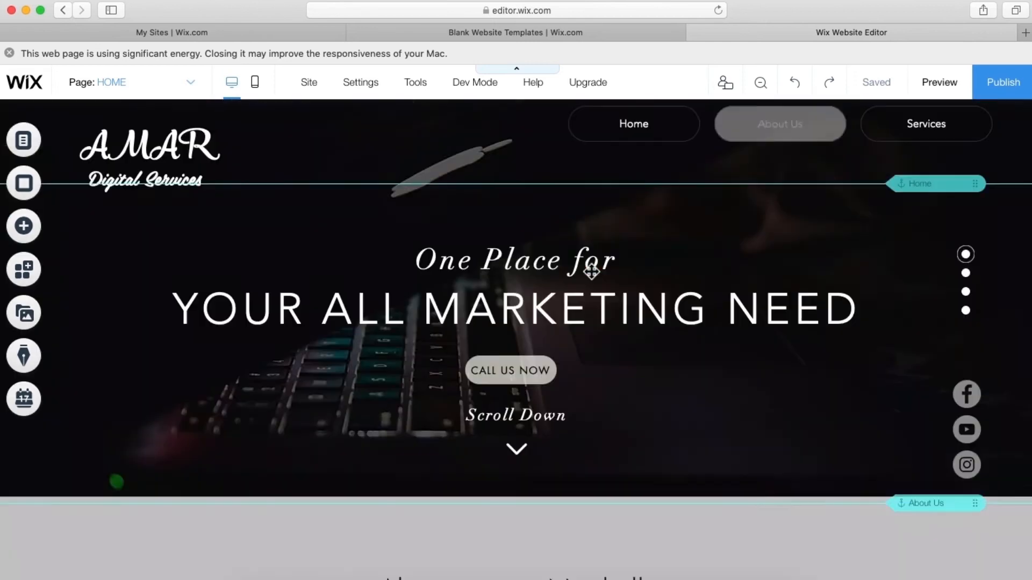
- Add a Site Menu link pointing to the Contact us anchor
click(190, 98)
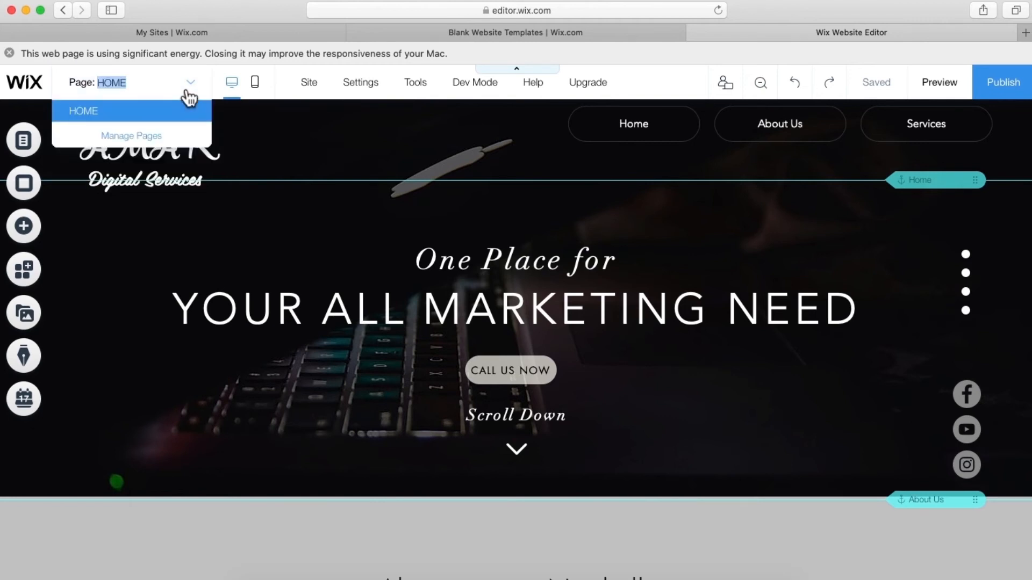
click(145, 141)
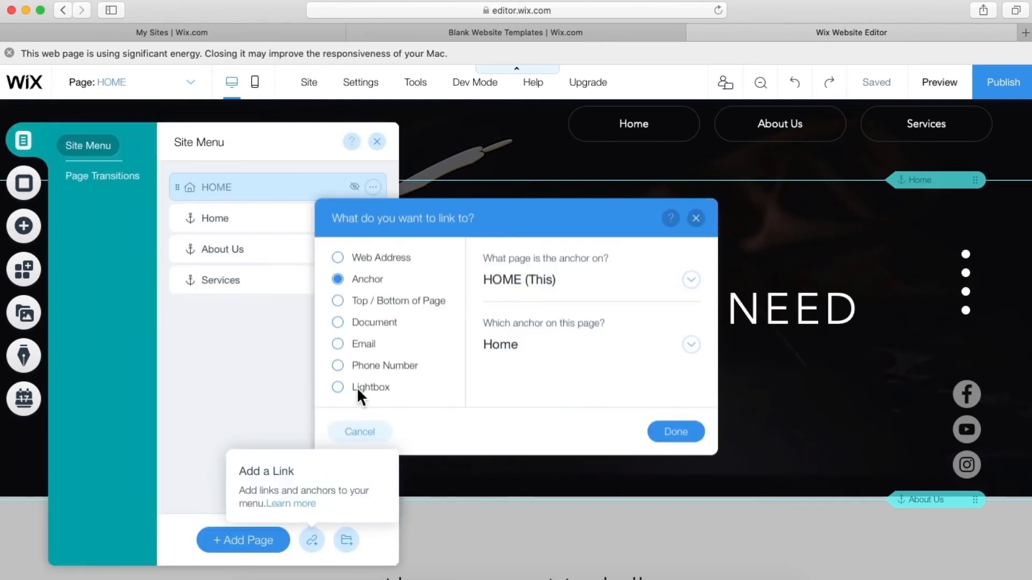
click(524, 349)
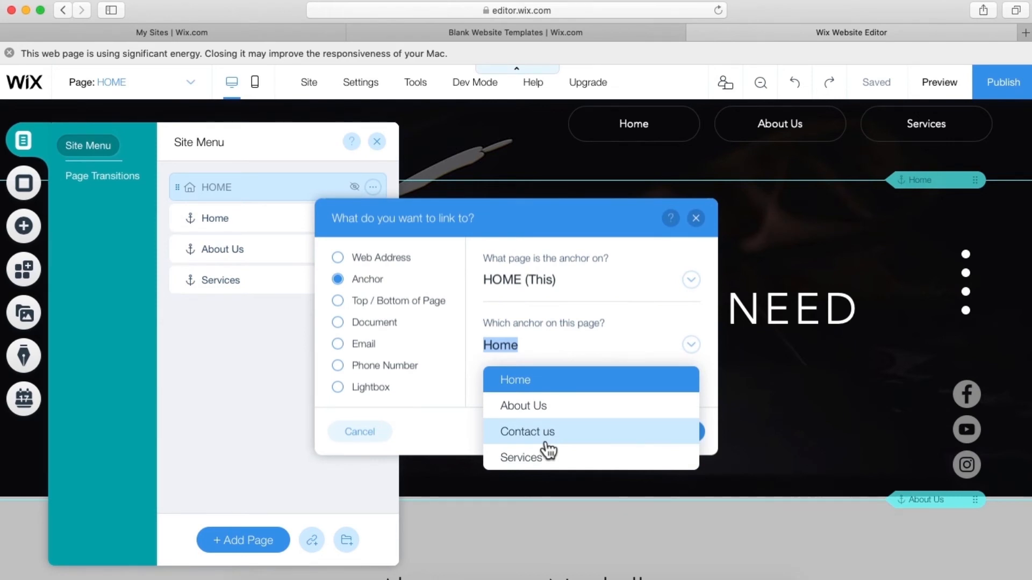
click(537, 432)
click(669, 435)
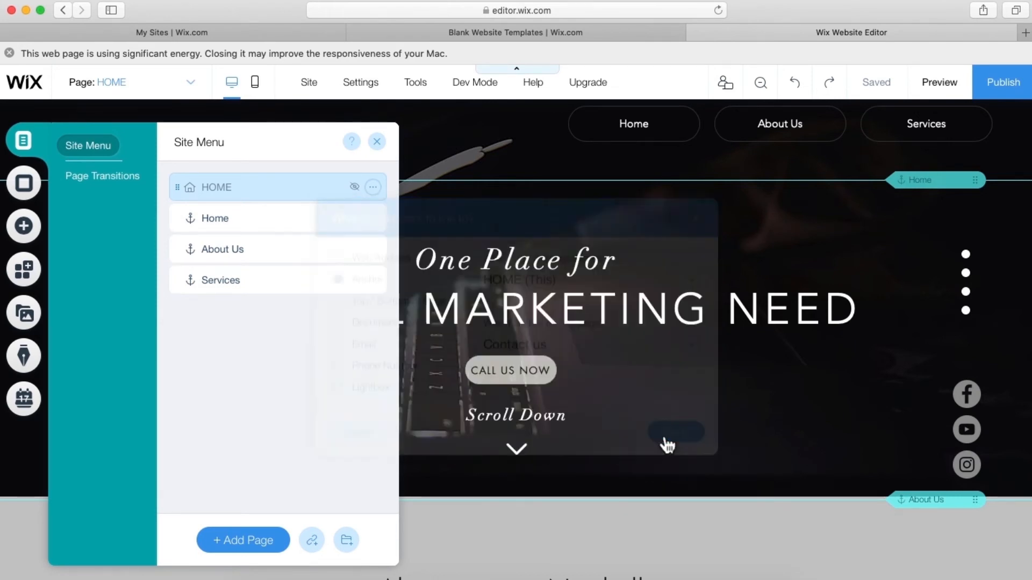
- Name the menu item Contact Us and move it below Services
text(Contact Us)
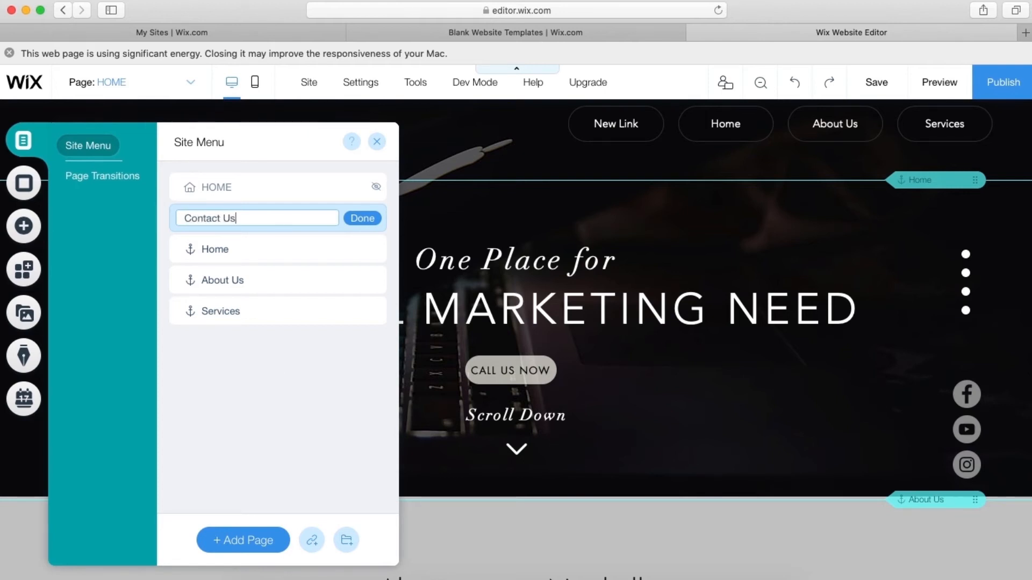
click(369, 220)
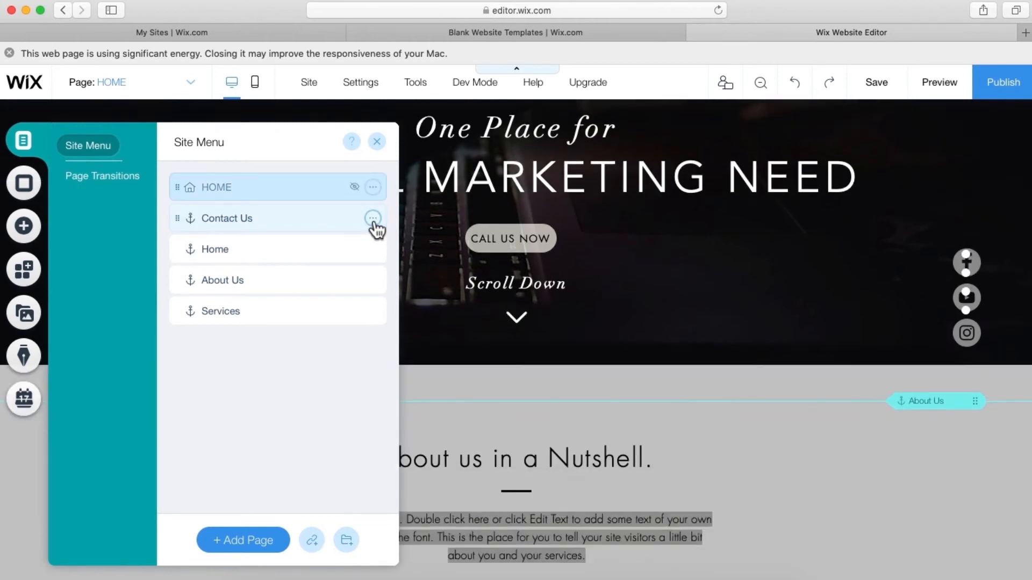
drag(306, 223, 297, 332)
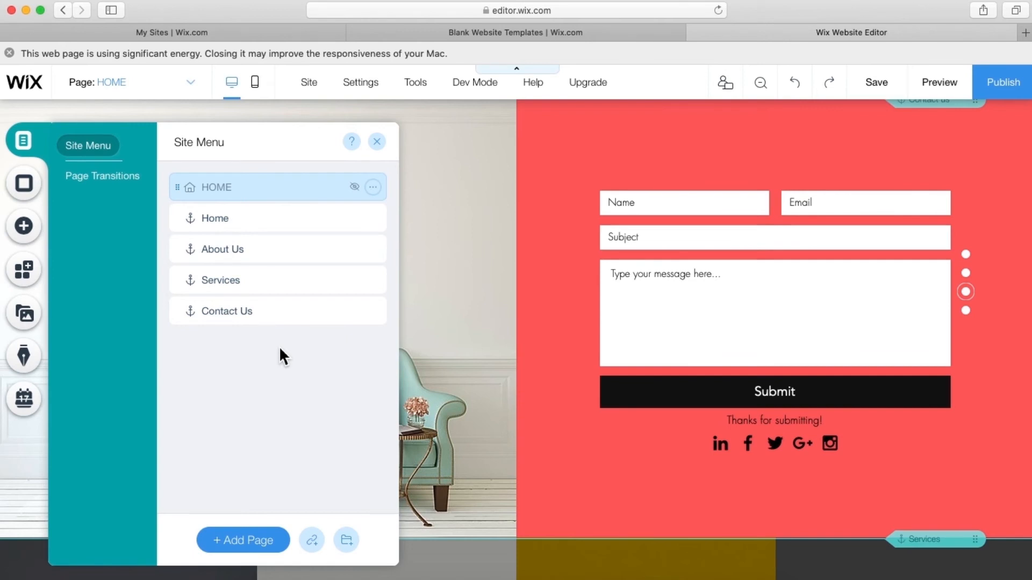
click(377, 142)
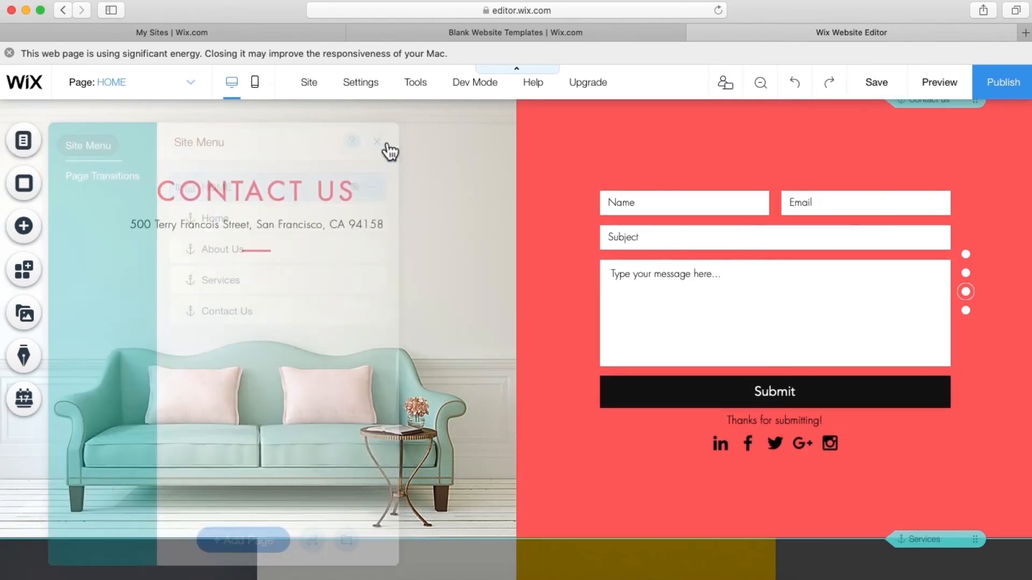
- Switch the contact form column's background colour from red to light grey #C7C7C7
scroll(433, 293, up, 3)
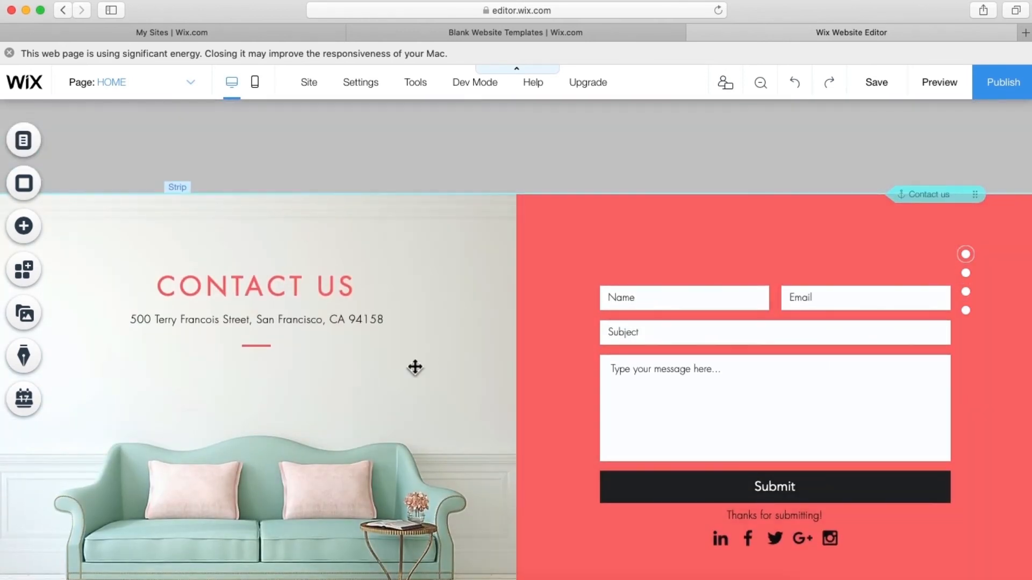
click(557, 291)
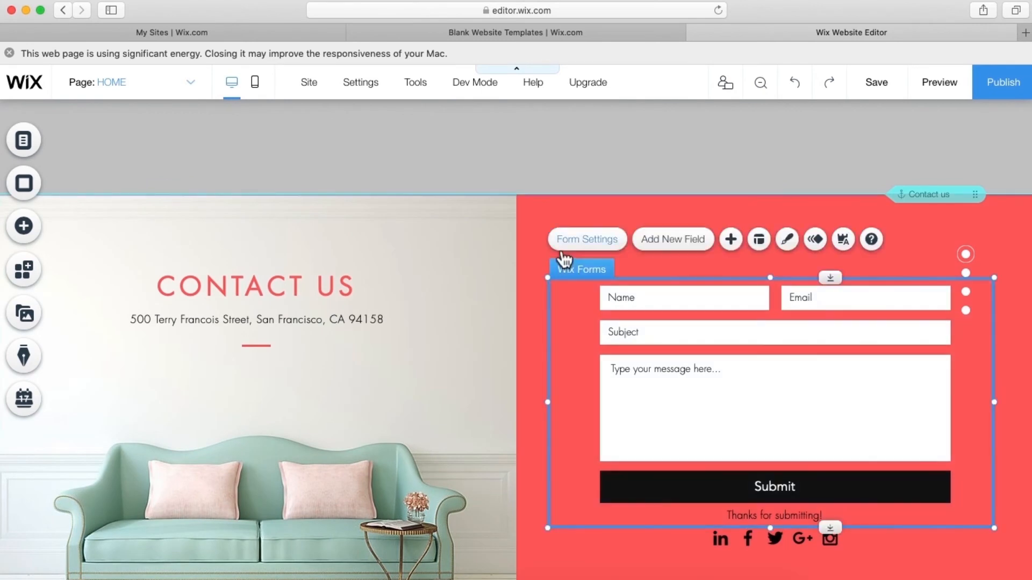
click(543, 225)
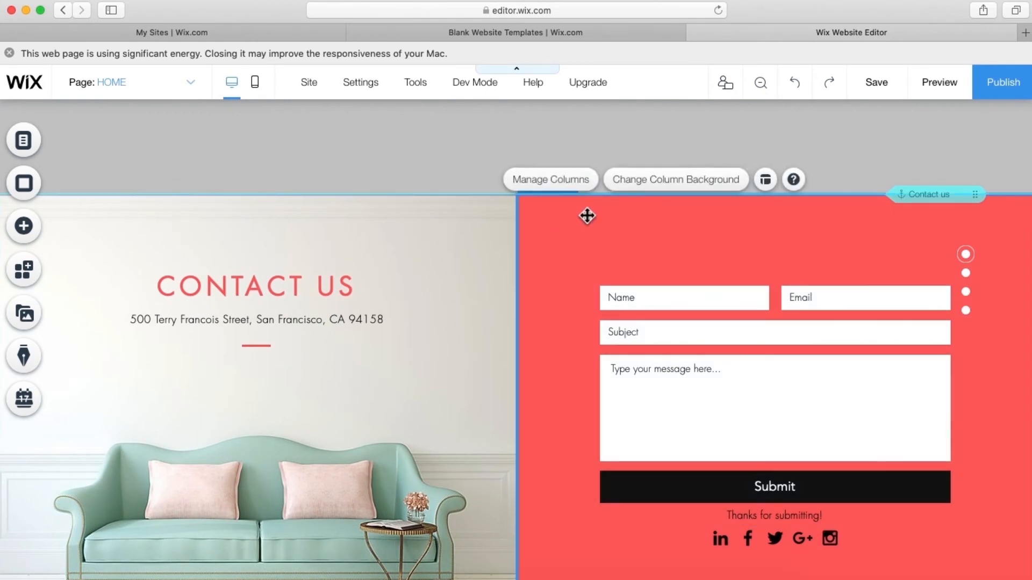
click(655, 187)
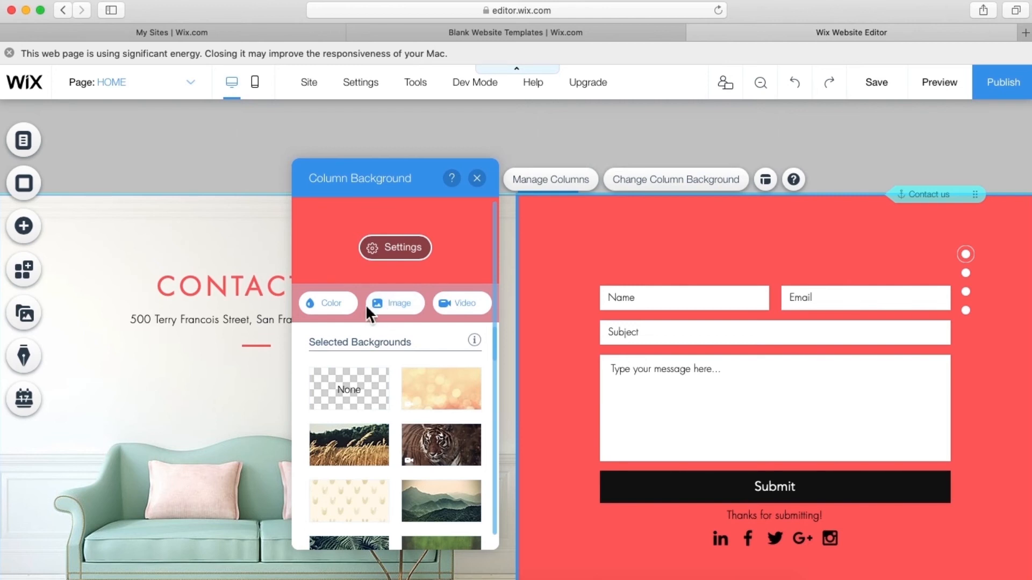
click(345, 308)
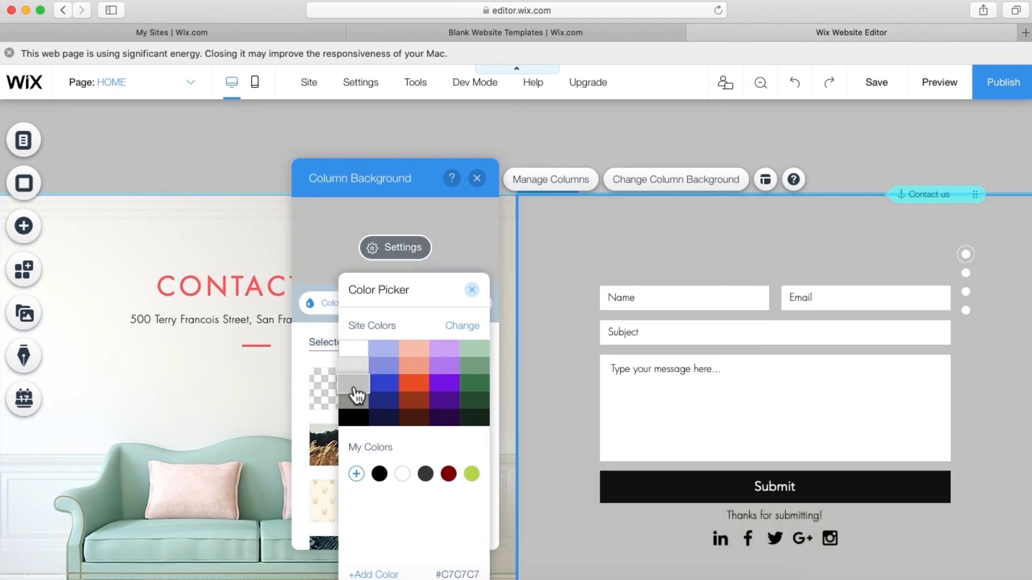
click(237, 407)
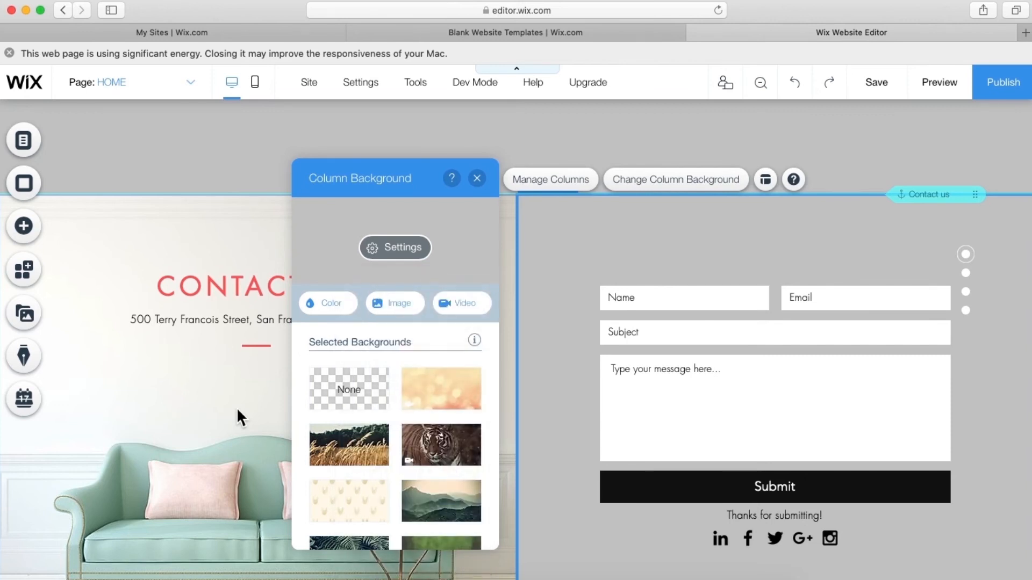
click(236, 407)
scroll(525, 268, up, 2)
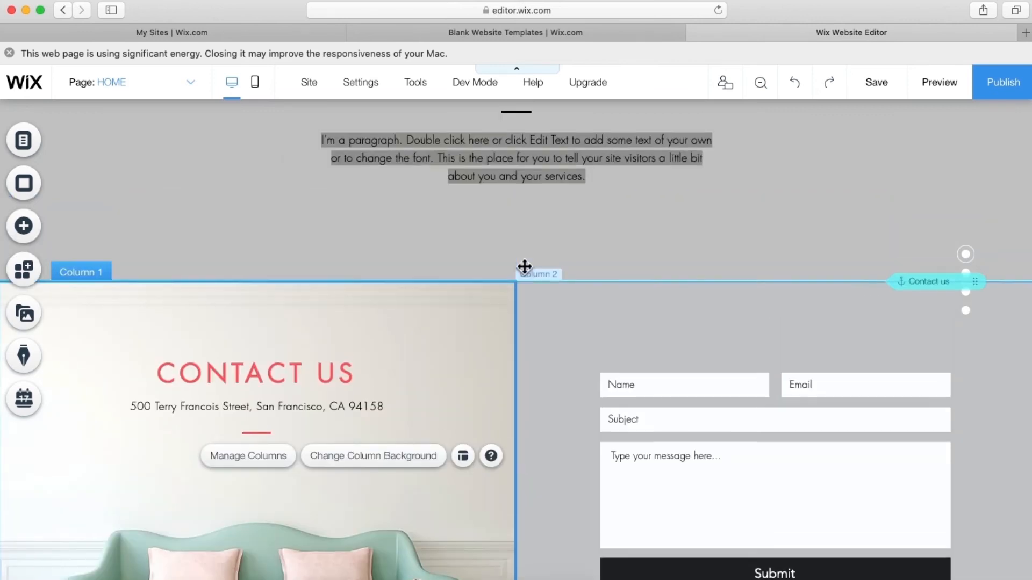
scroll(525, 267, up, 3)
scroll(525, 268, down, 4)
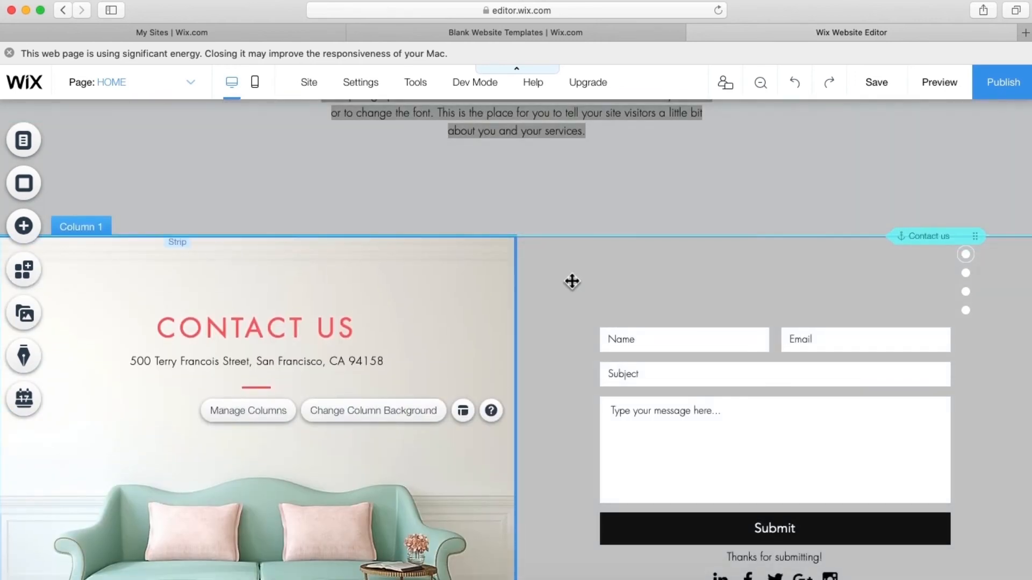
- Set the form column background to a custom grey #6B6B6B and save it to My Colors
right_click(595, 257)
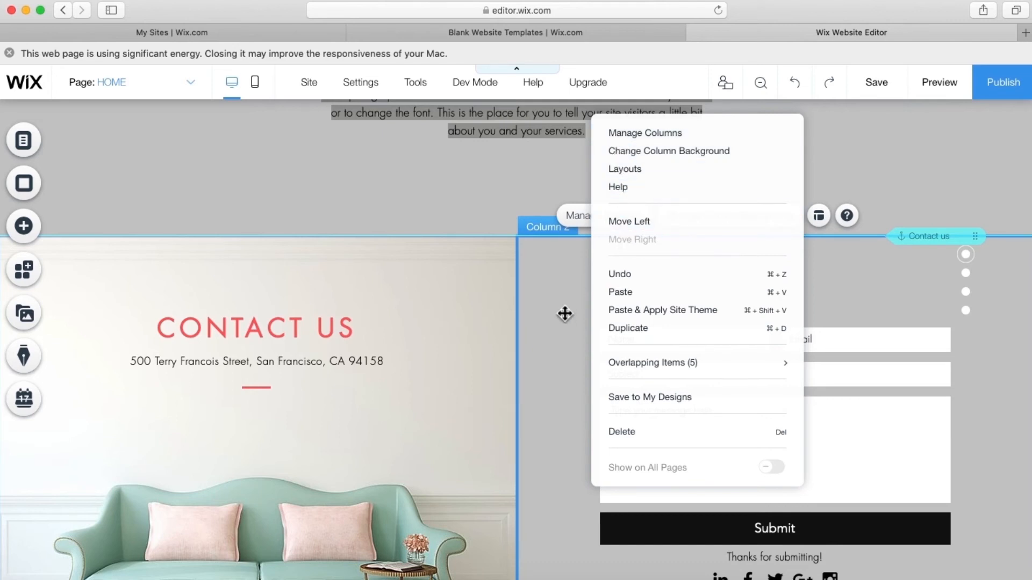
click(653, 152)
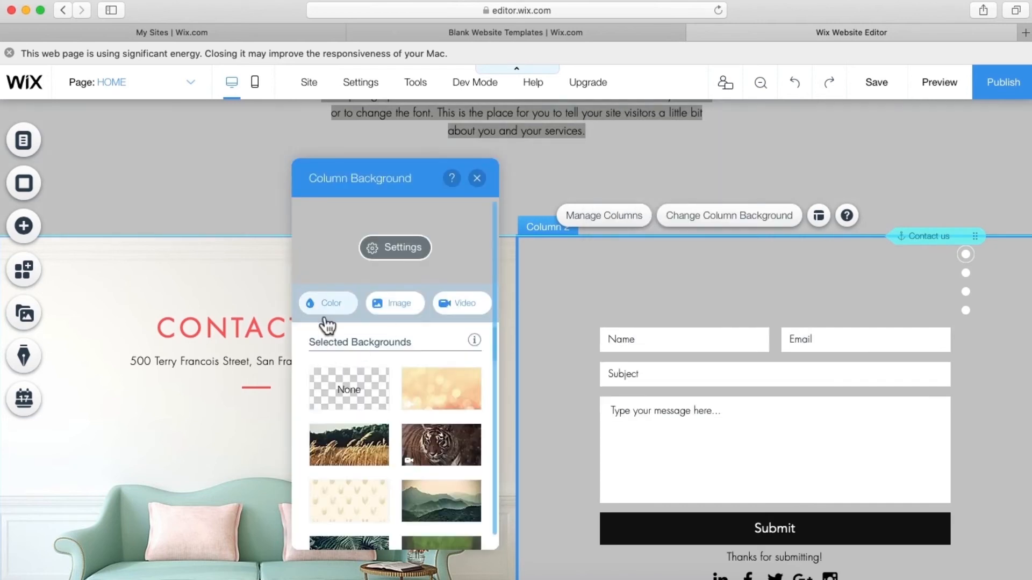
click(326, 310)
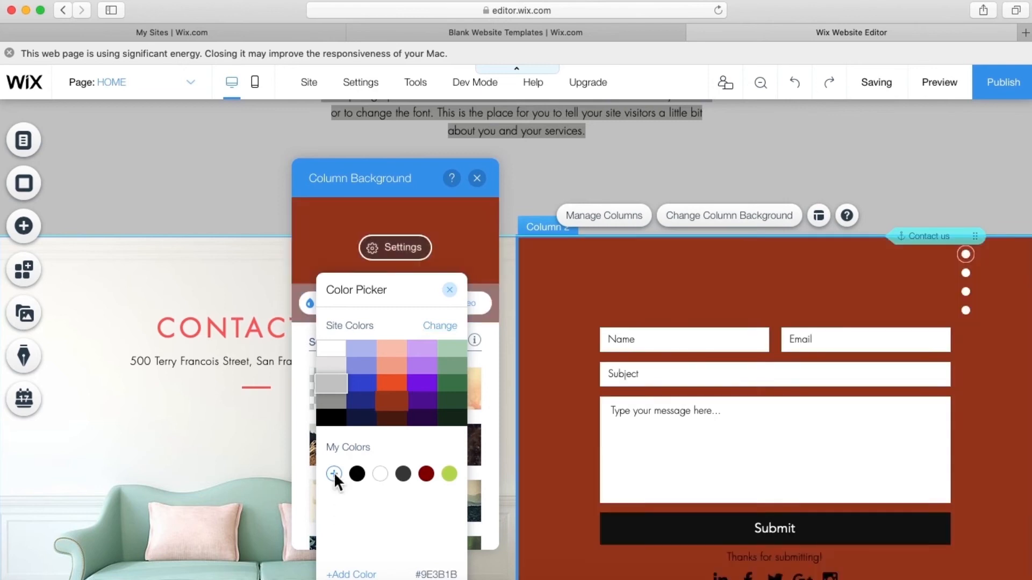
click(333, 474)
drag(376, 401, 345, 406)
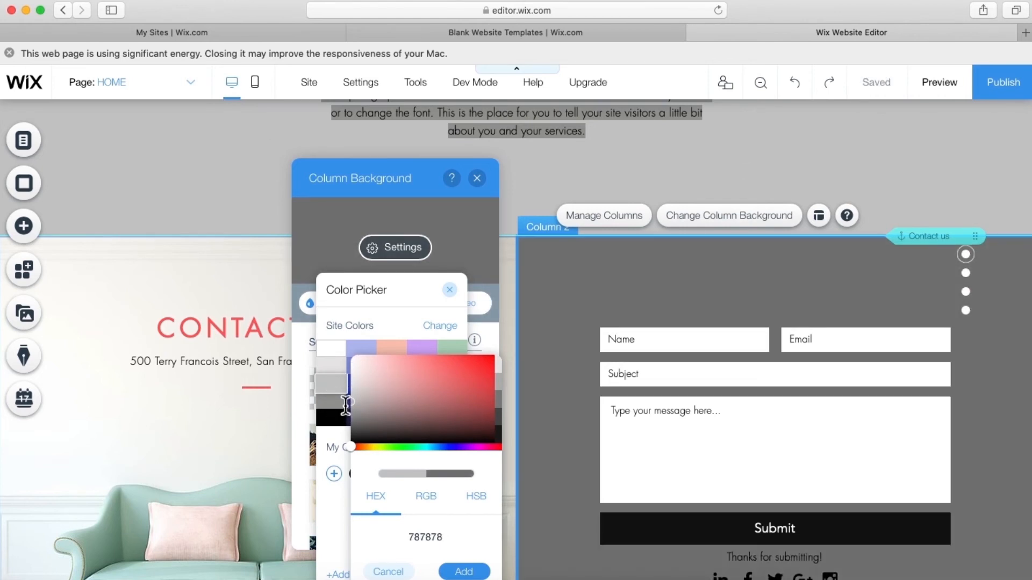
click(452, 285)
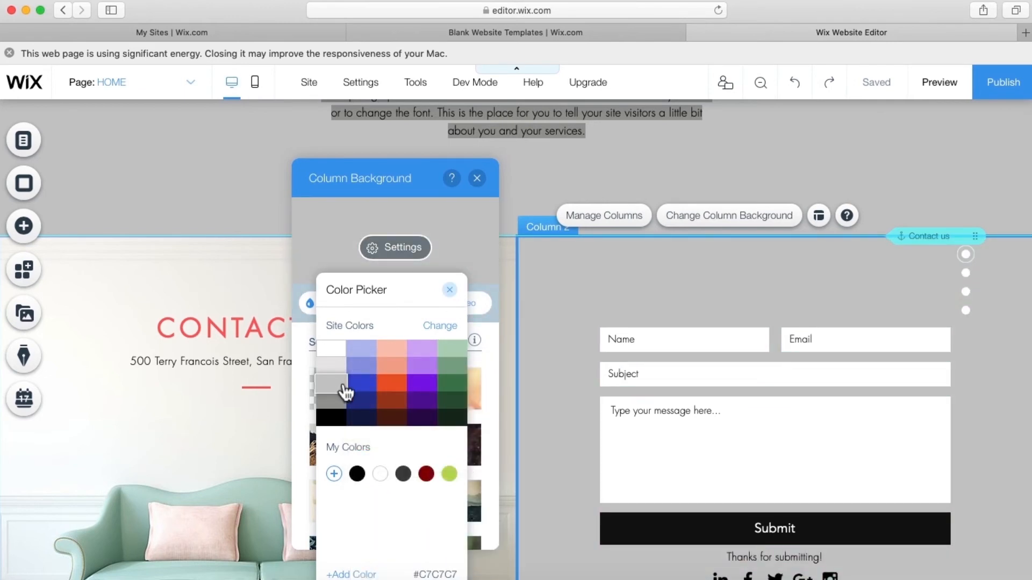
click(334, 474)
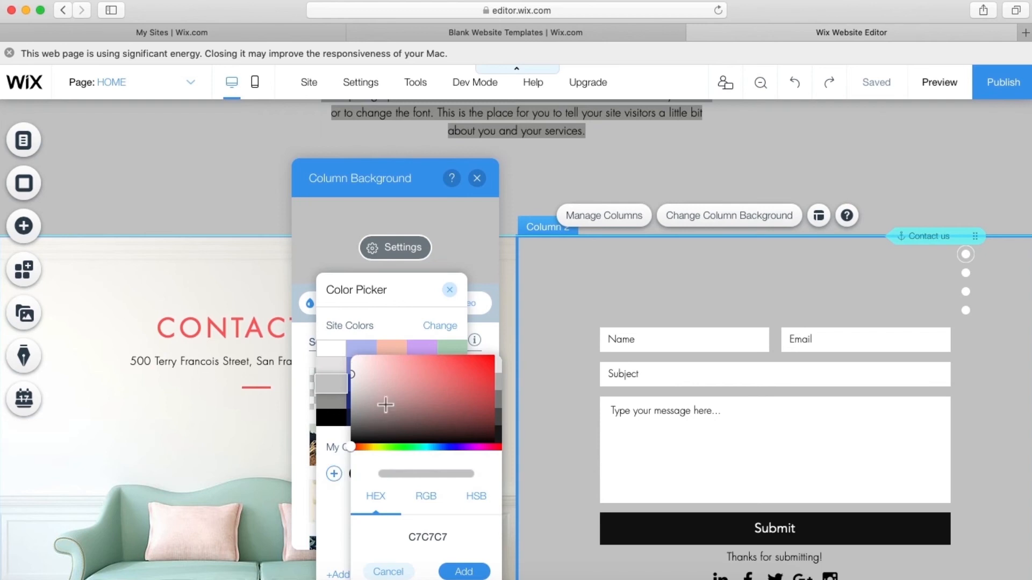
drag(385, 404, 329, 410)
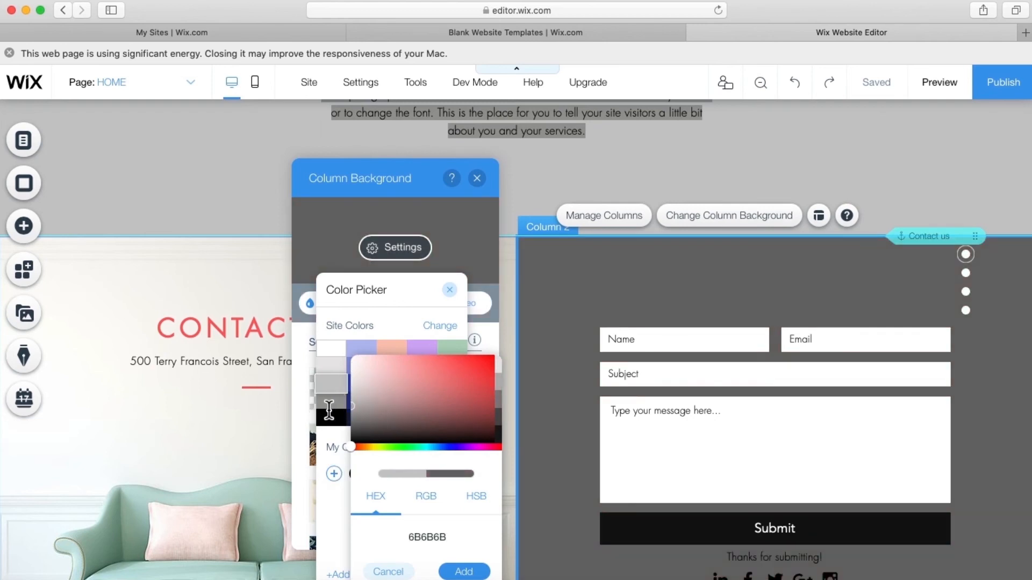
click(464, 573)
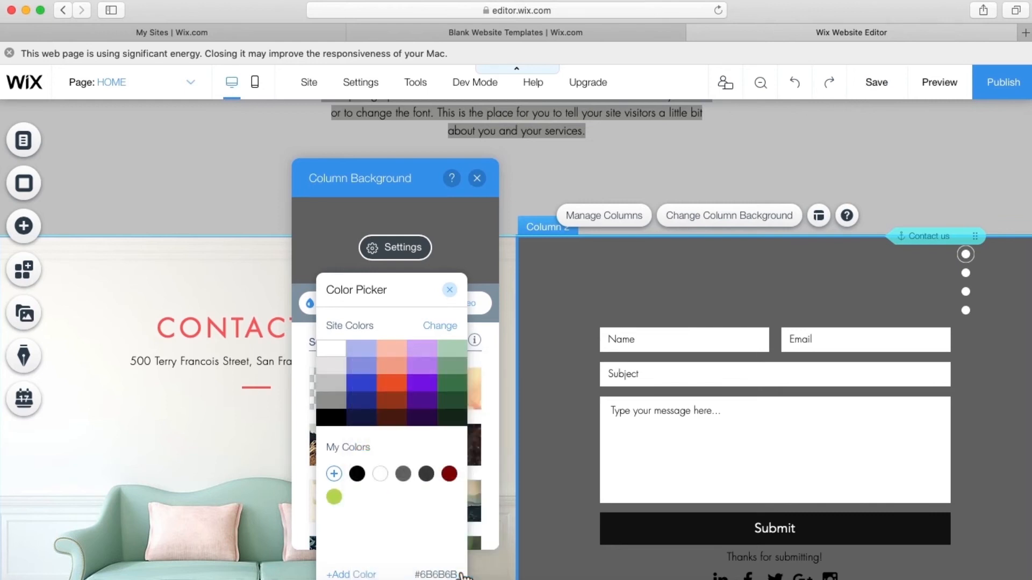
click(450, 291)
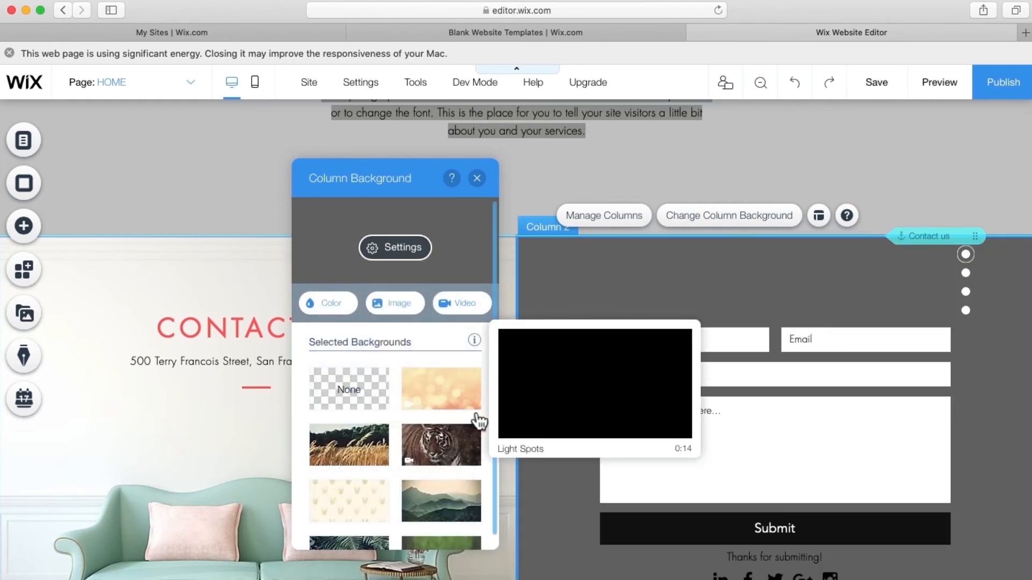
click(595, 529)
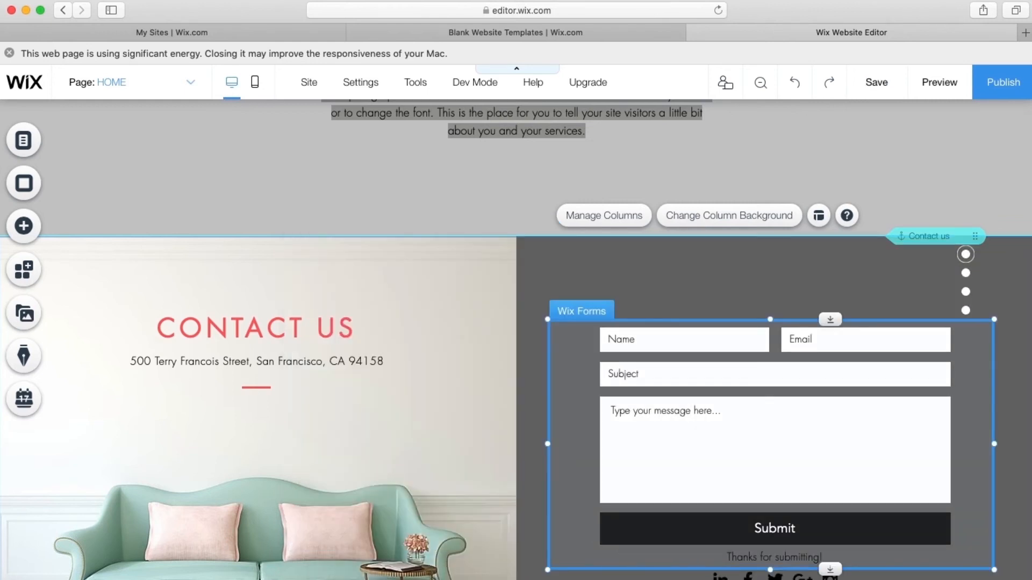
- Delete the social icons bar under the contact form and open the left column's background options
scroll(708, 558, down, 3)
click(734, 503)
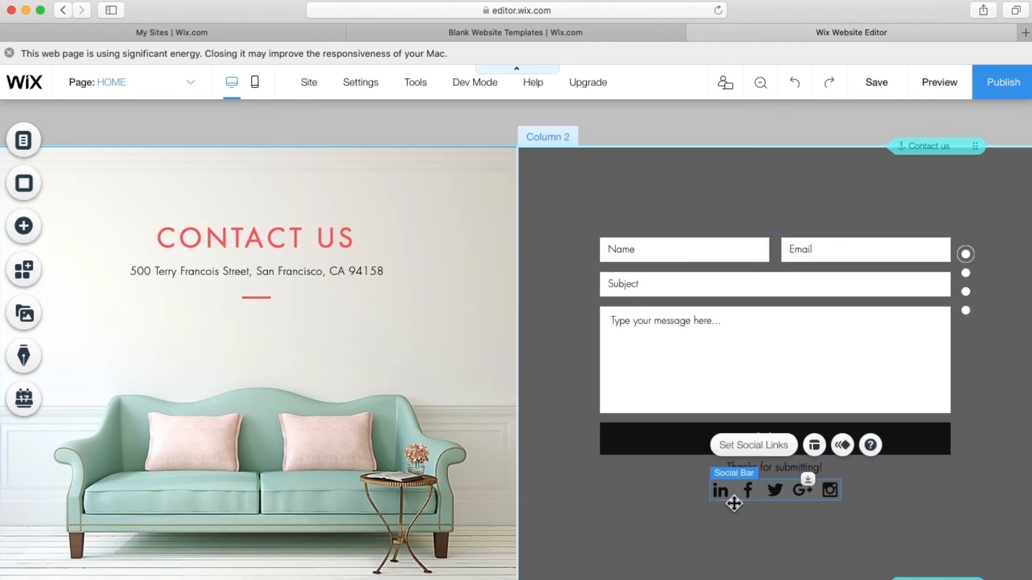
key(Delete)
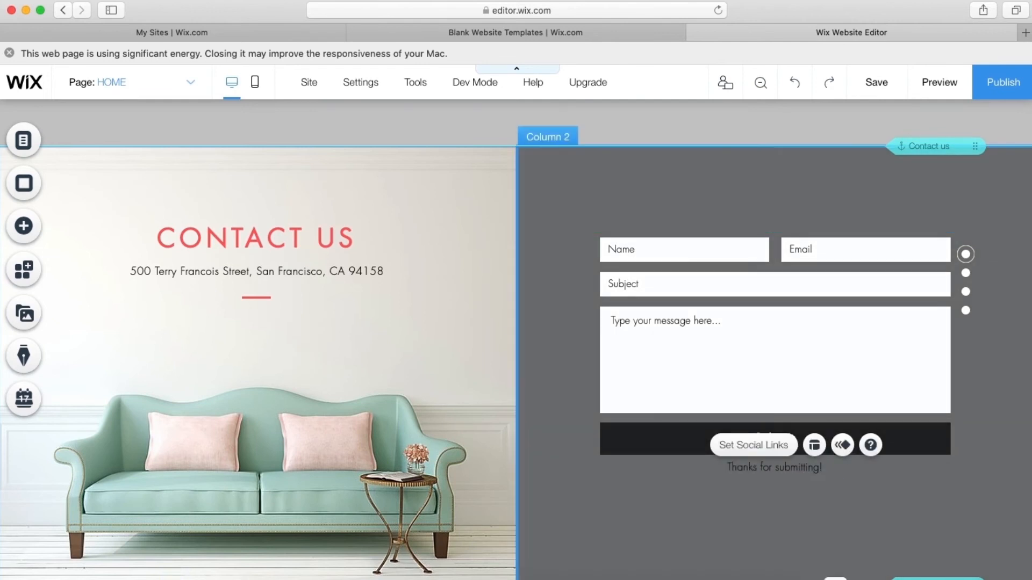
click(352, 338)
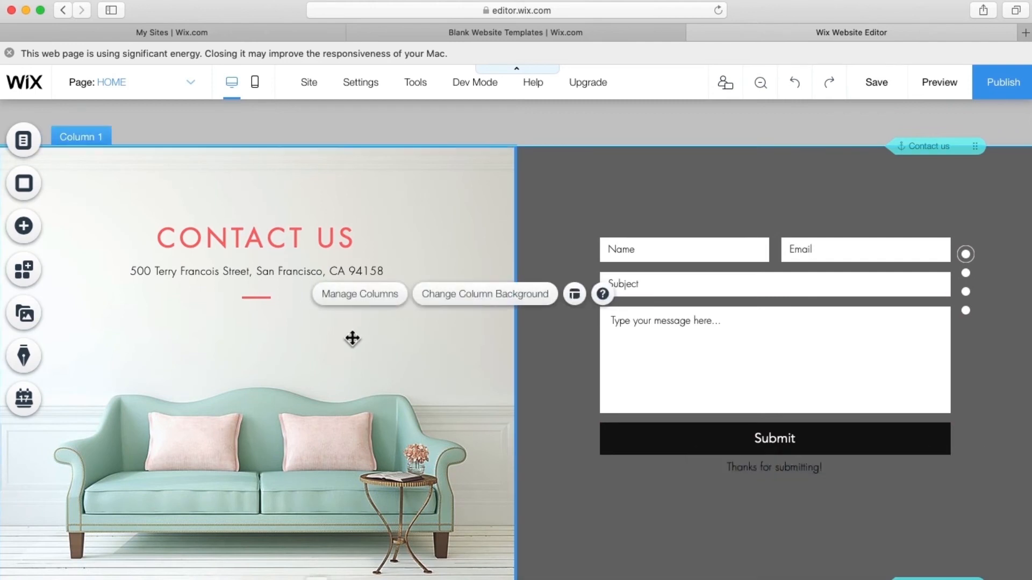
click(453, 311)
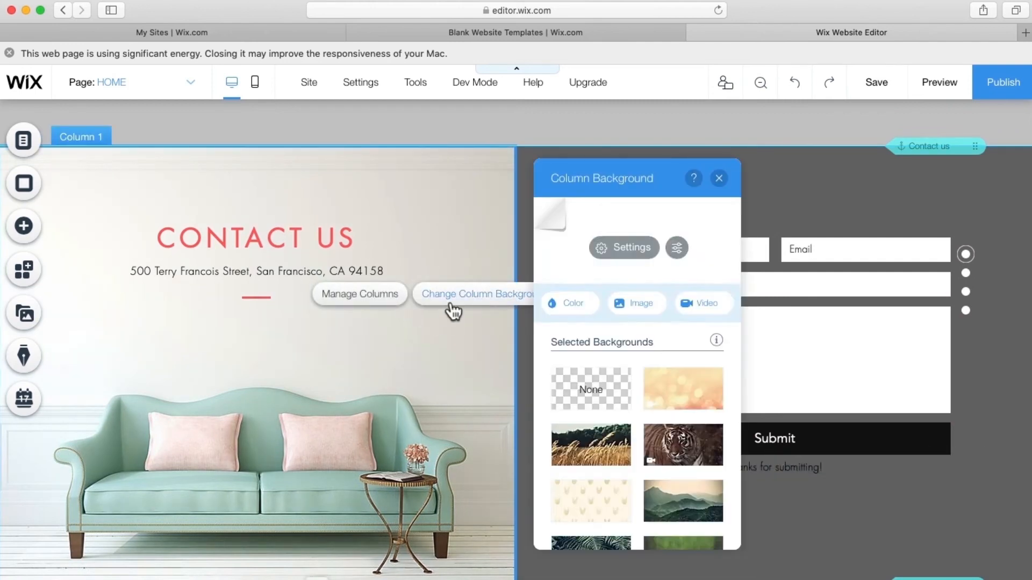
- Search the Unsplash library for 'office' photos for the left column's background image
click(640, 305)
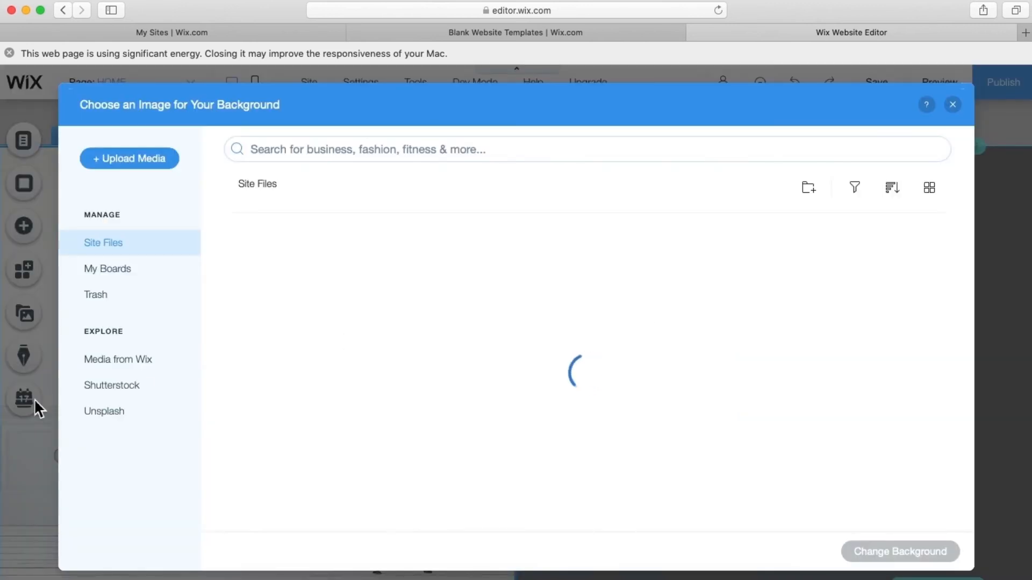
click(104, 414)
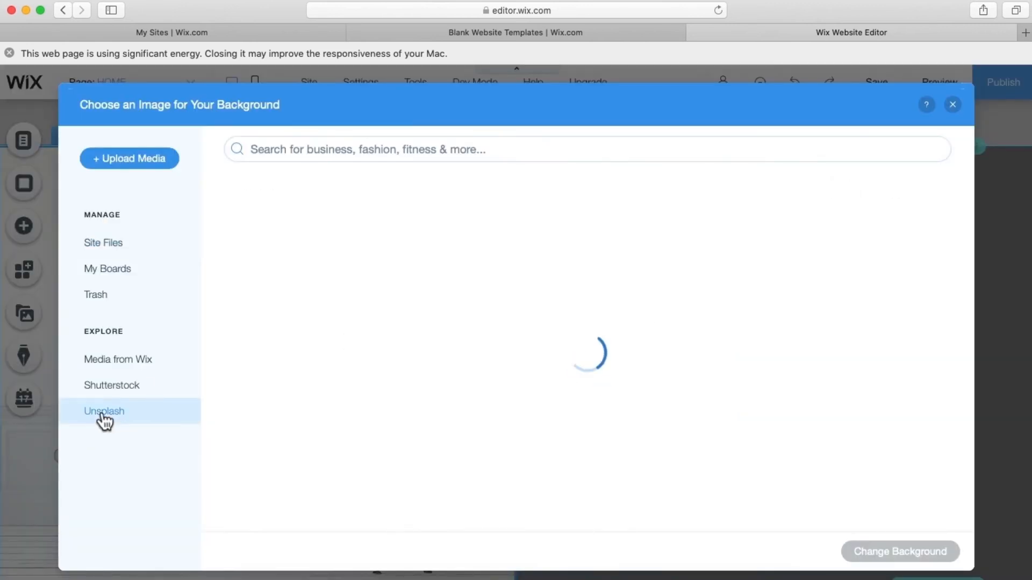
click(367, 150)
text(off)
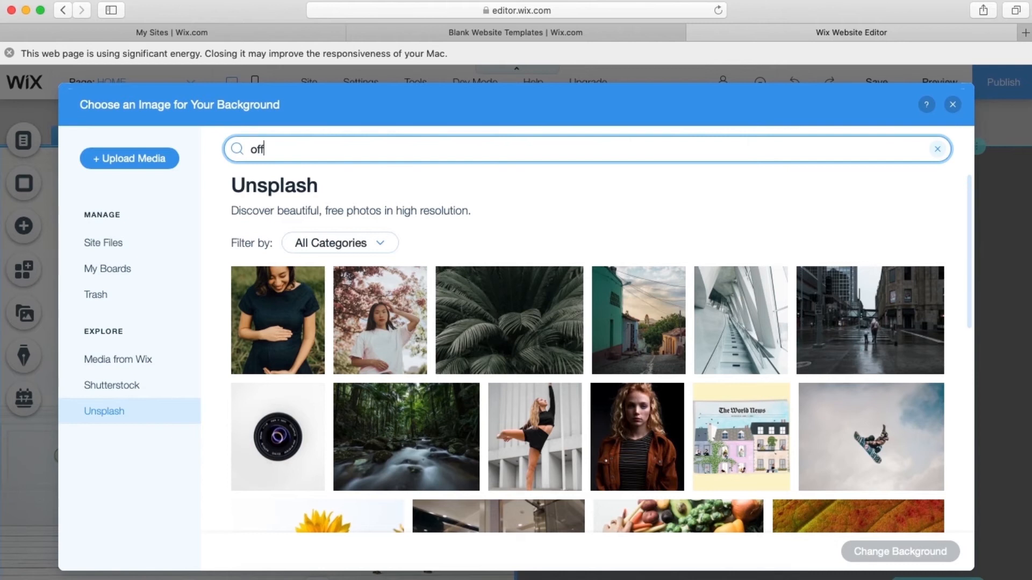
text(ice)
key(Return)
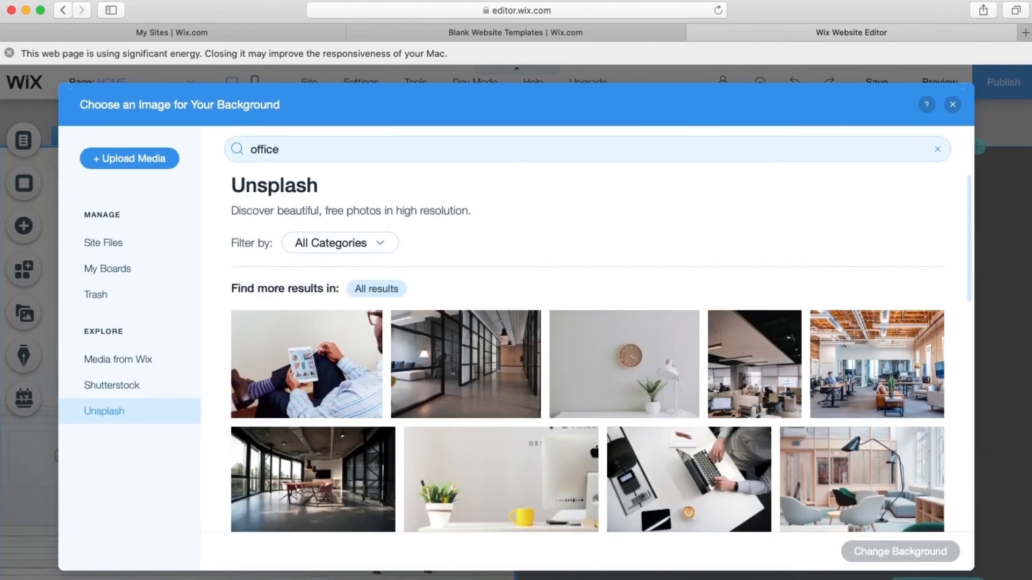
scroll(473, 333, down, 5)
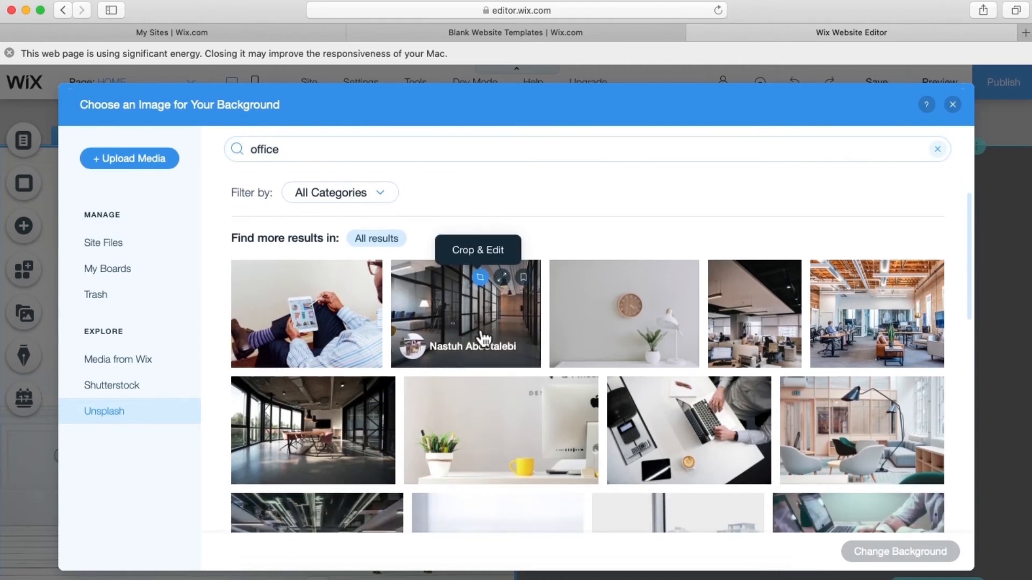
scroll(484, 338, up, 4)
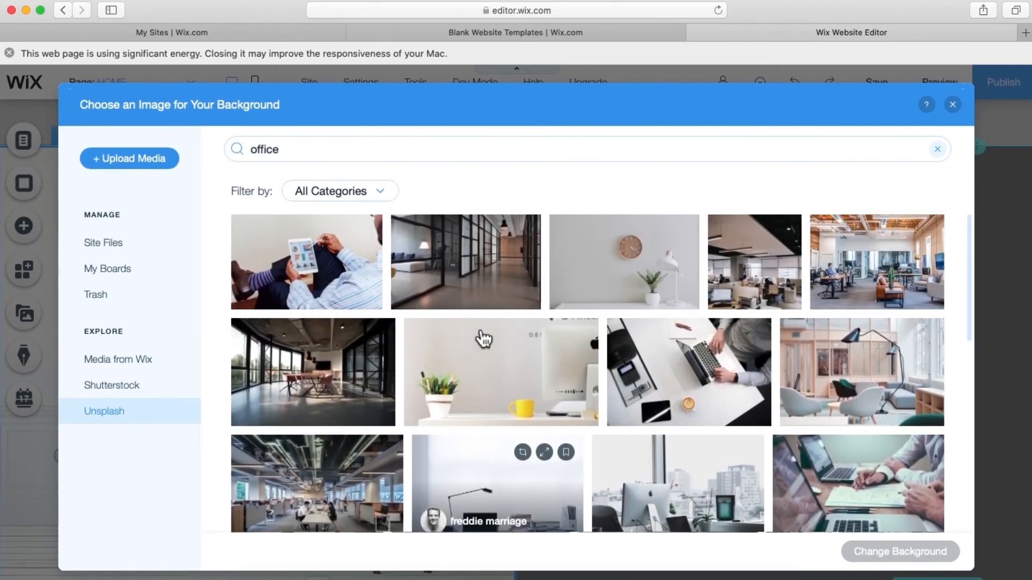
- Apply the wall-clock office photo as the left column background, cancelling any Photo Studio adjustments
click(634, 331)
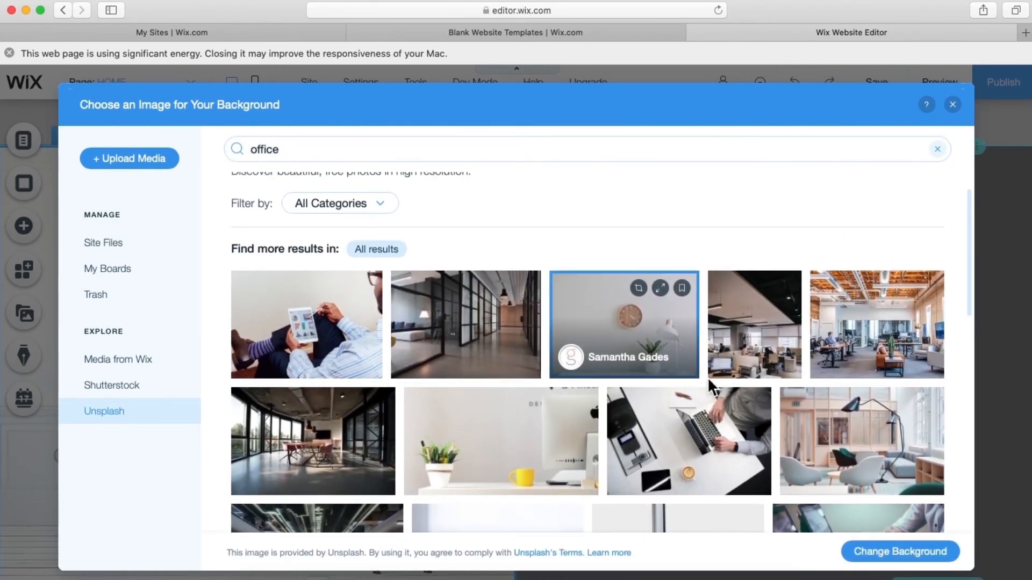
click(891, 559)
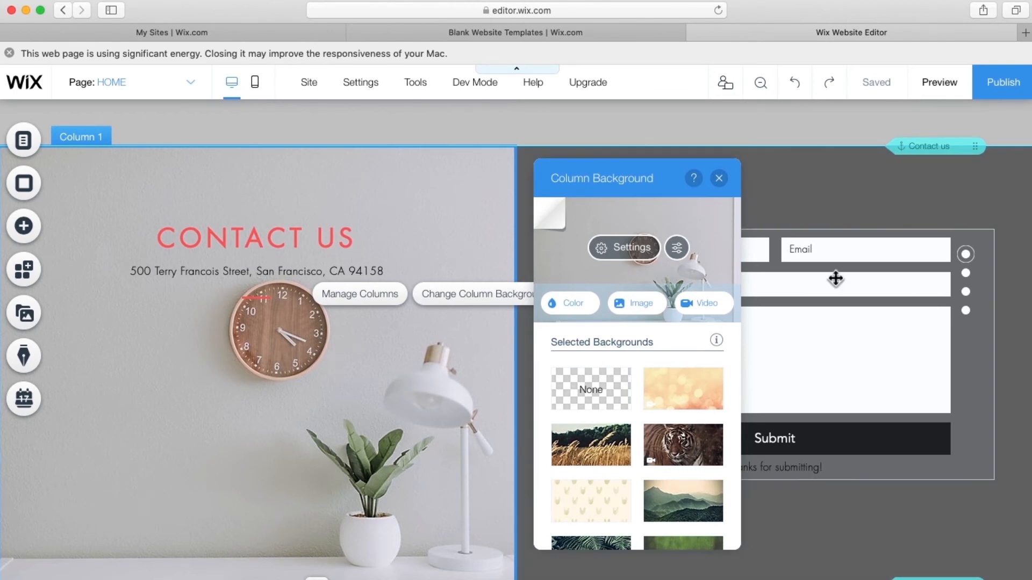
click(718, 178)
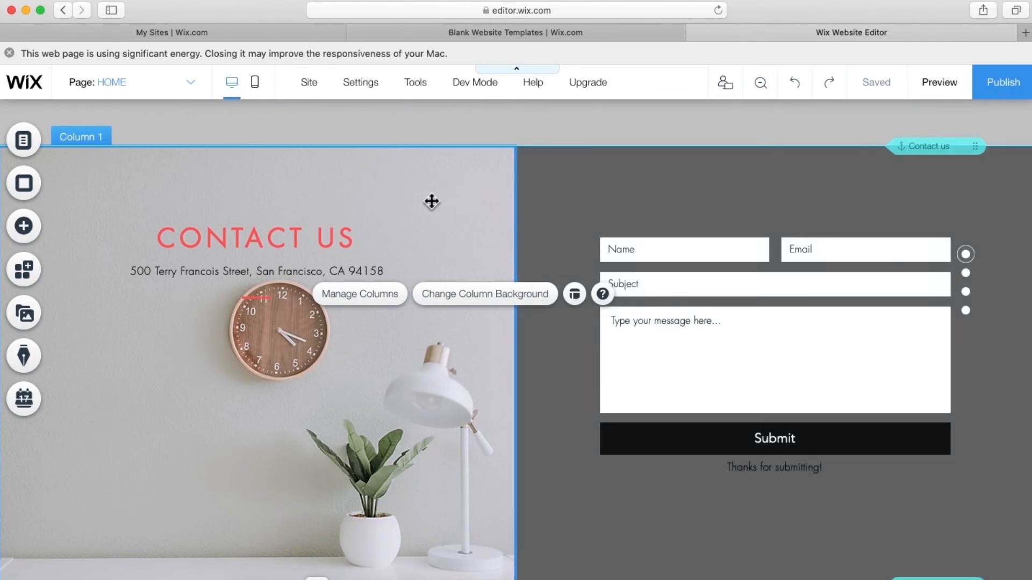
click(476, 308)
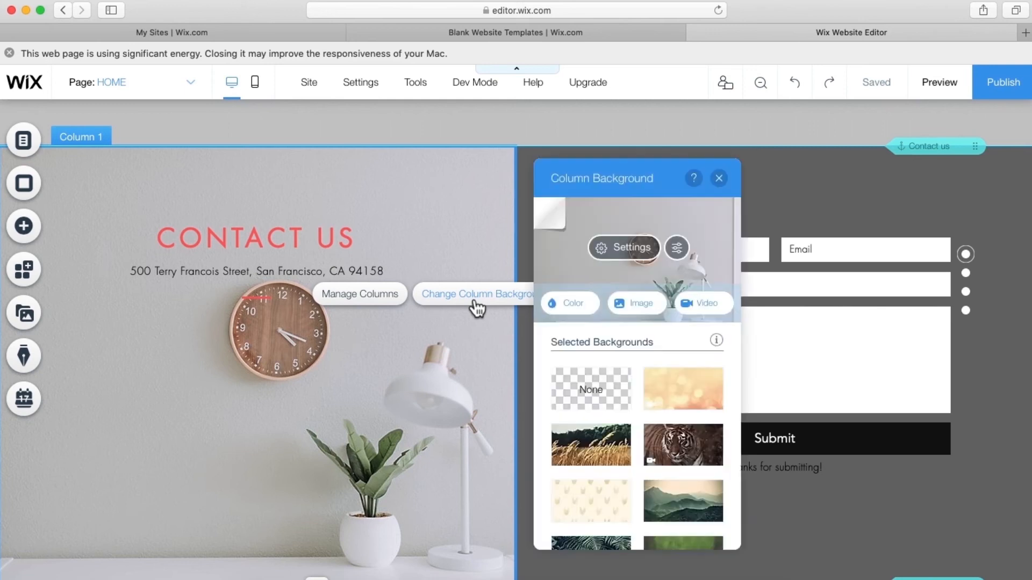
click(678, 248)
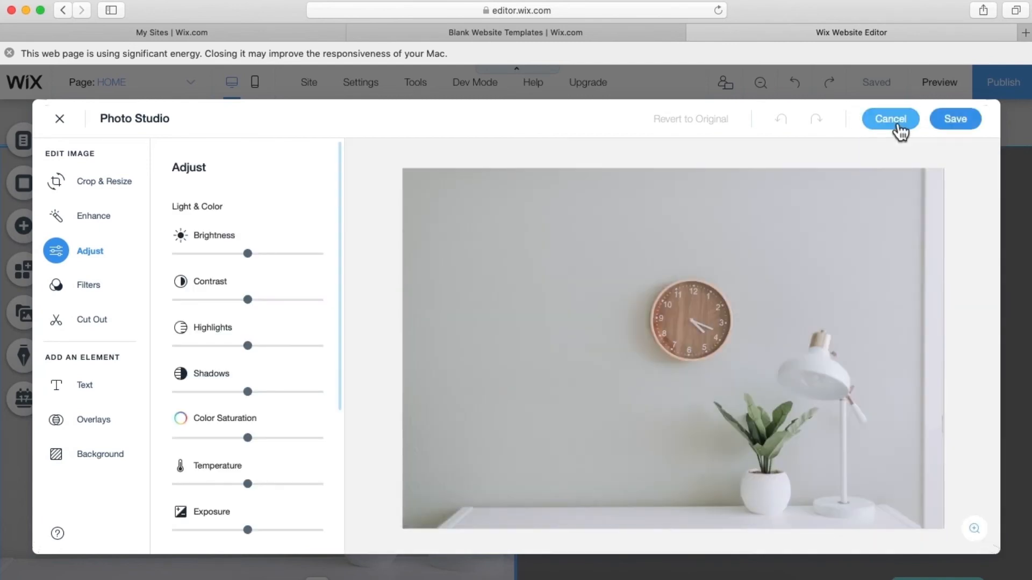
click(897, 124)
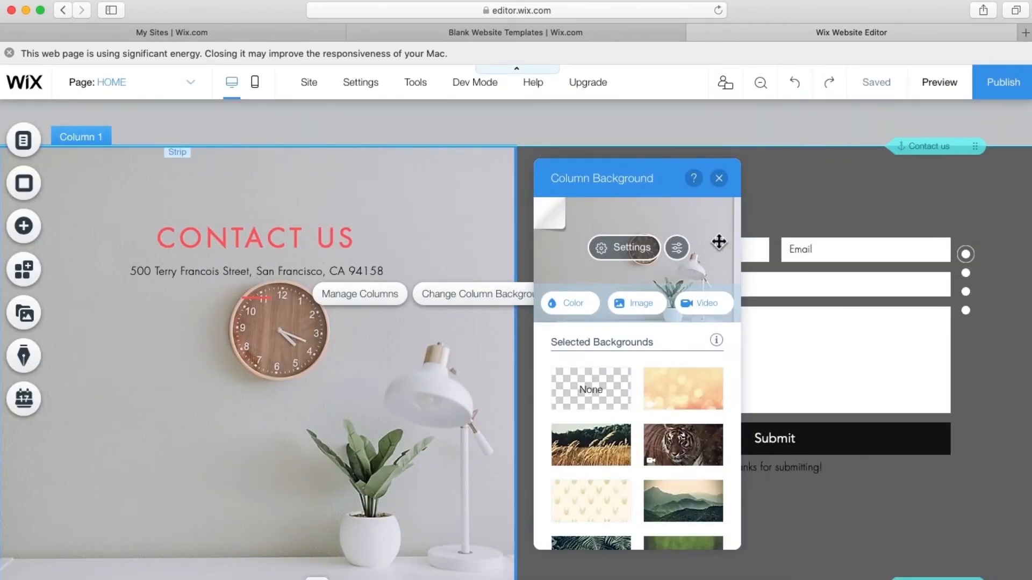
- Give the clock background image a Parallax scroll effect and a middle-left position
click(617, 263)
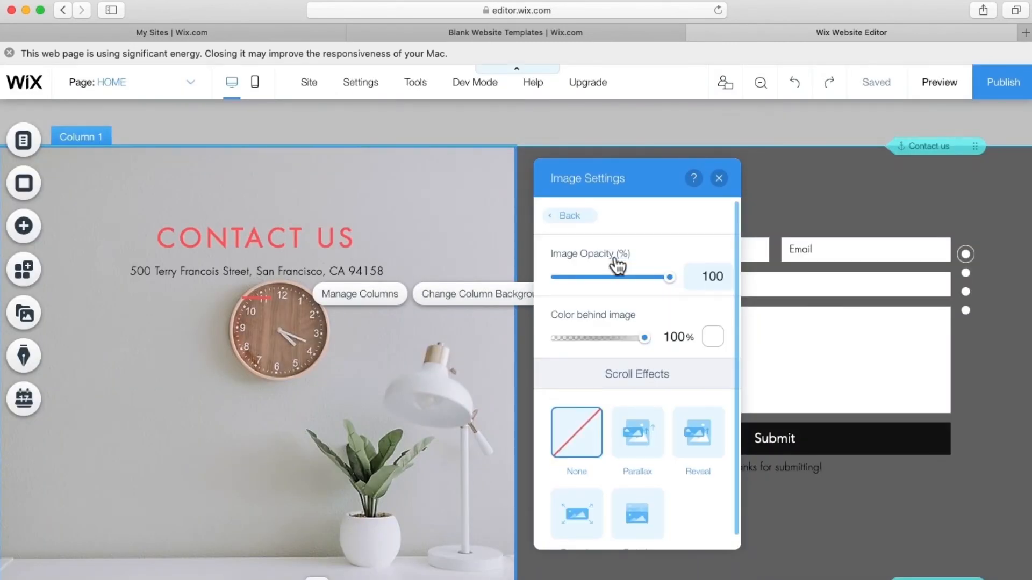
click(635, 428)
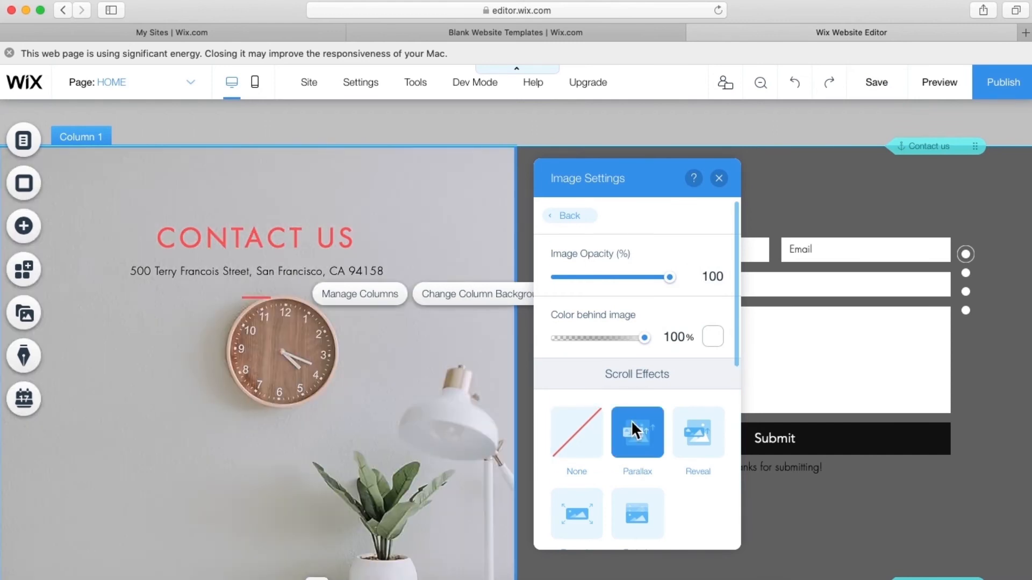
scroll(633, 425, down, 2)
scroll(631, 420, down, 5)
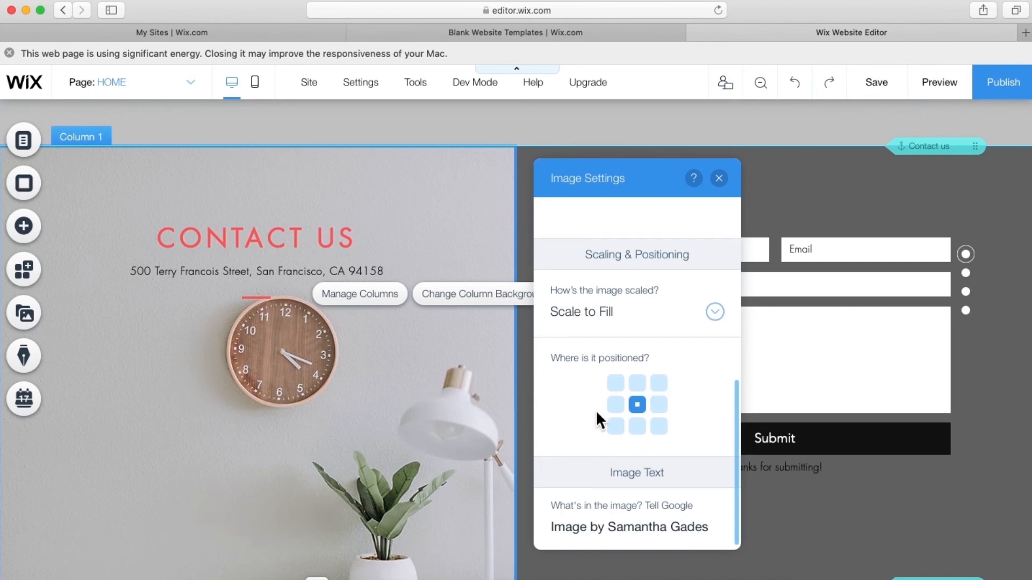
click(616, 405)
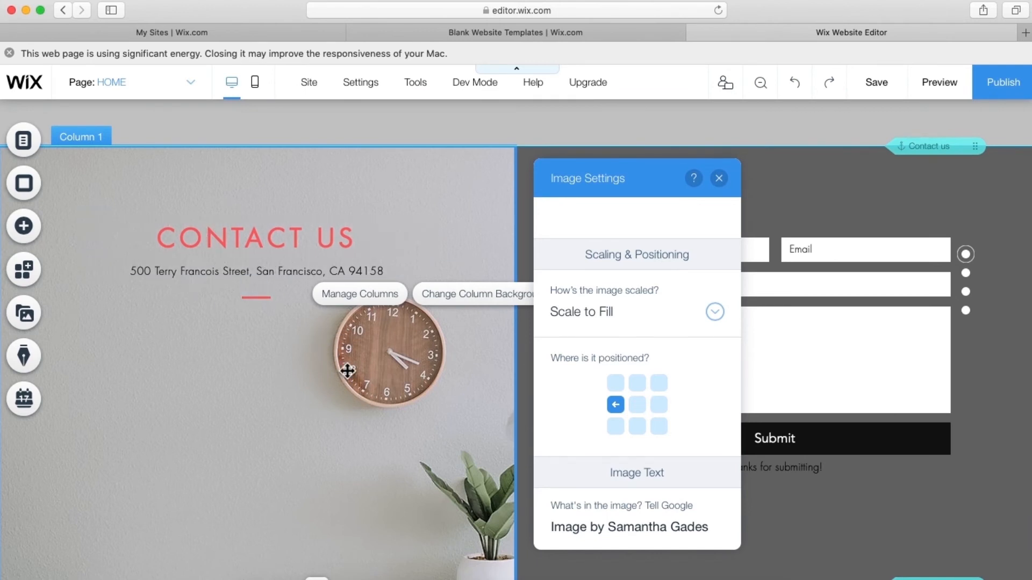
click(720, 181)
- Make the CONTACT US heading text black
click(265, 246)
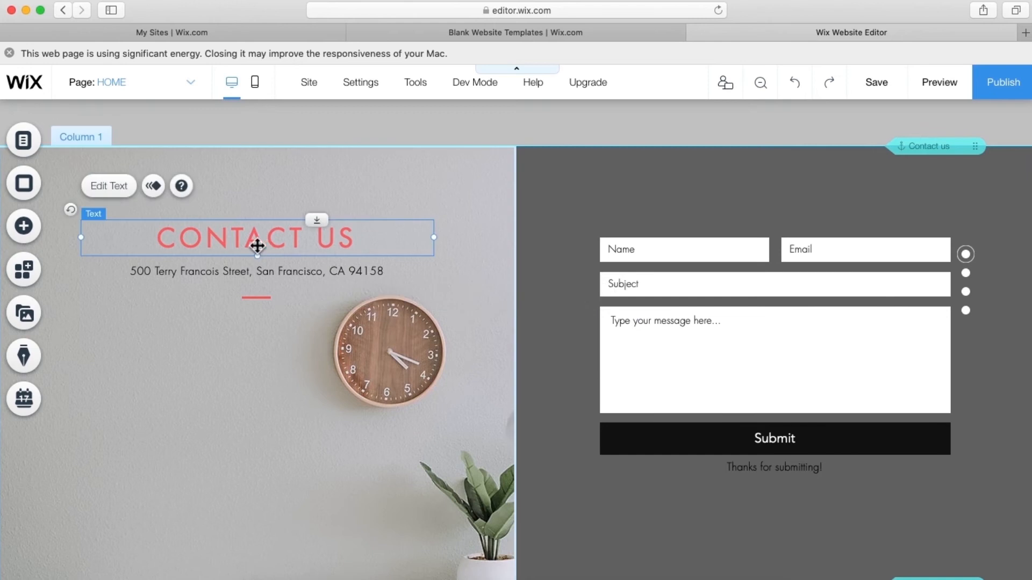
click(108, 186)
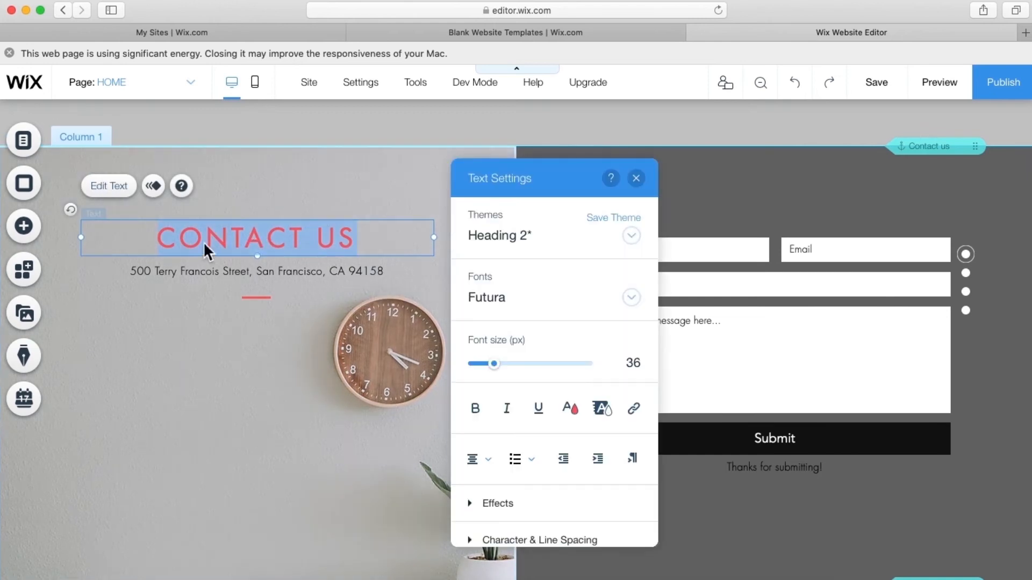
click(569, 409)
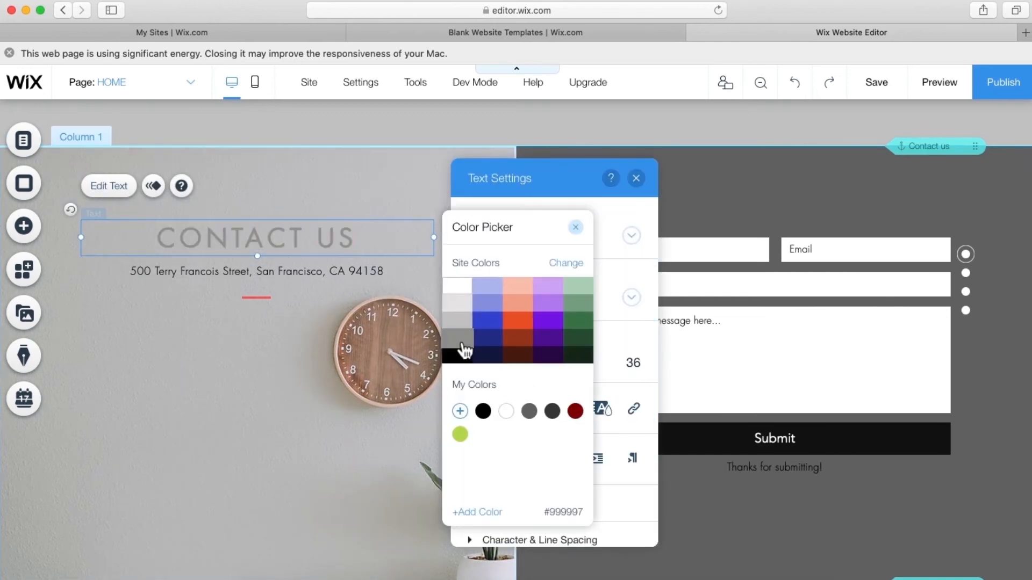
click(460, 359)
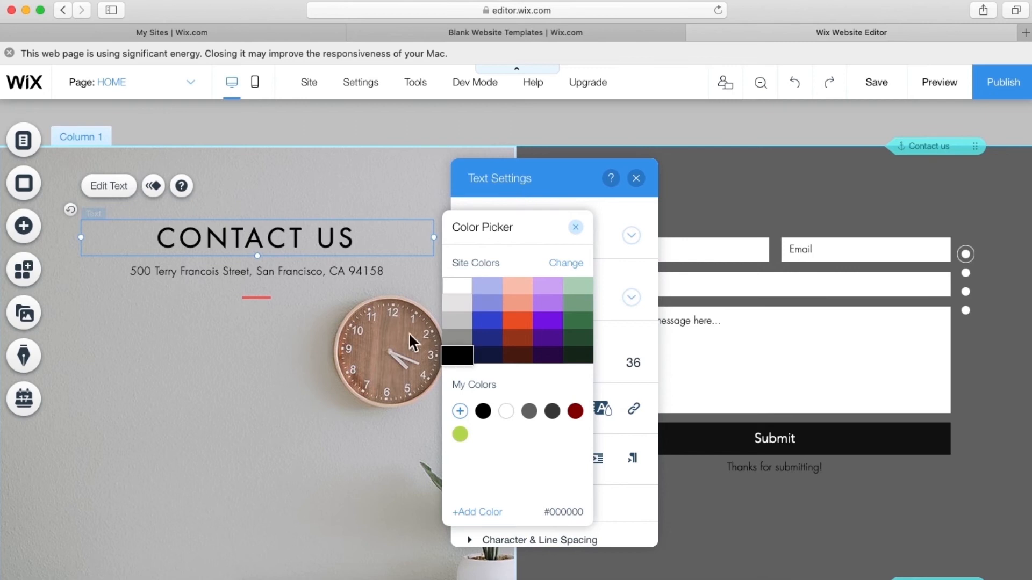
click(248, 302)
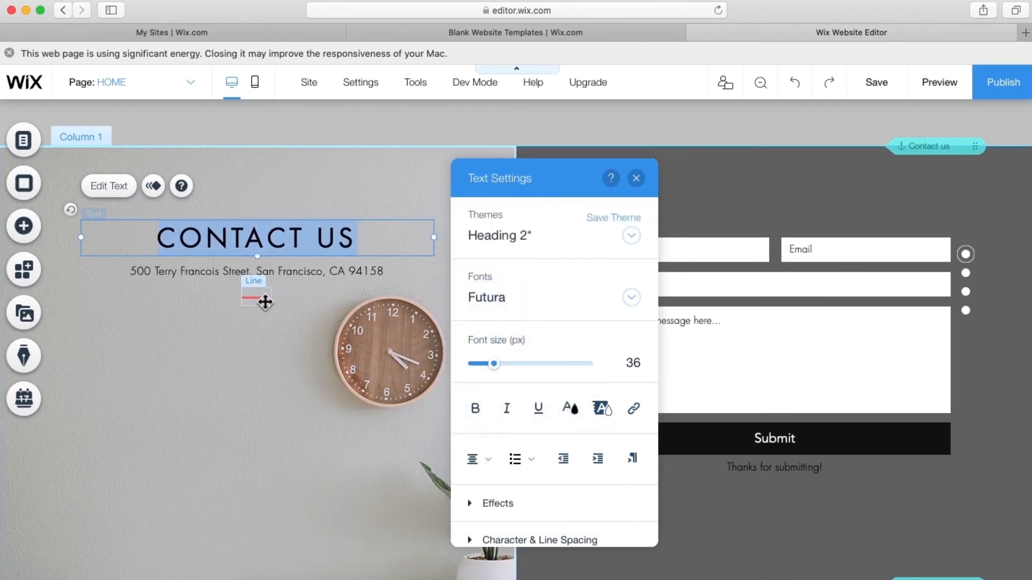
- Change the red divider under the address to a plain black themed line
click(265, 302)
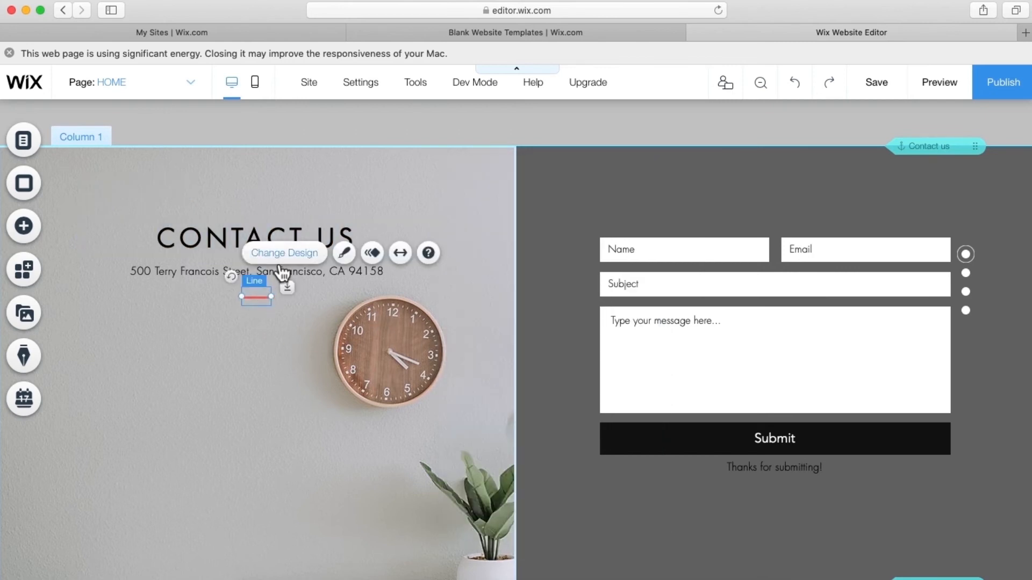
click(344, 253)
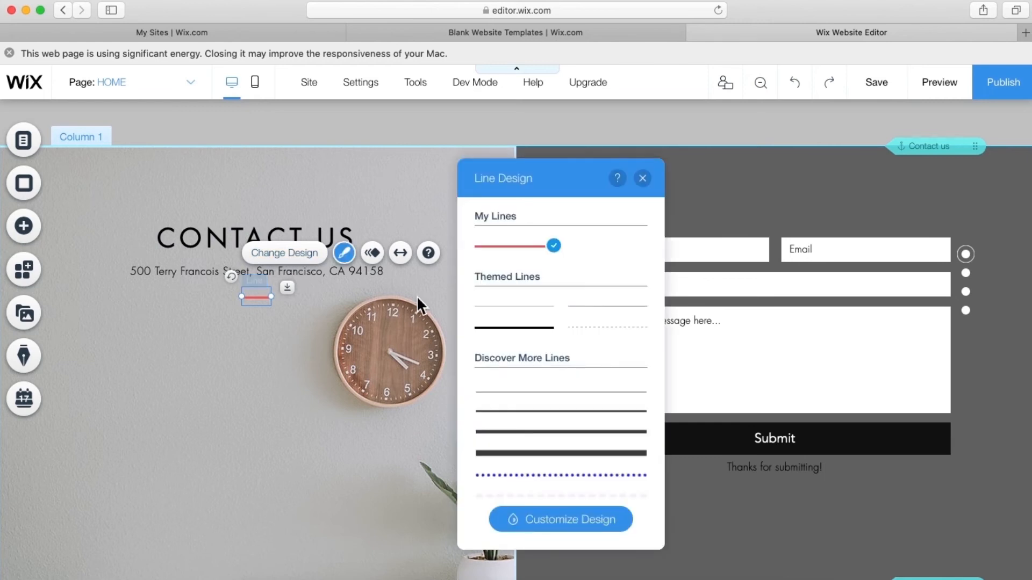
click(503, 328)
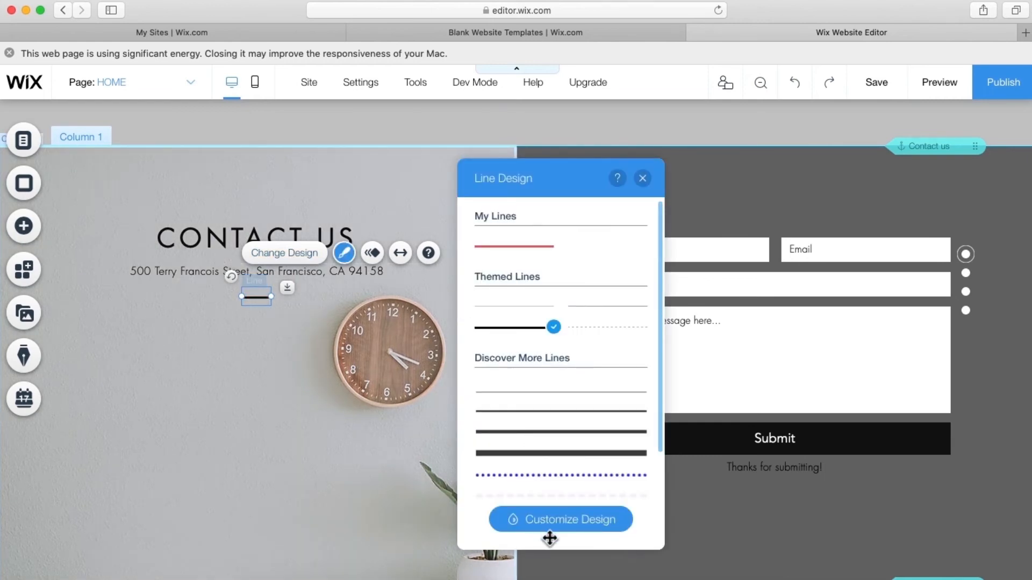
click(642, 179)
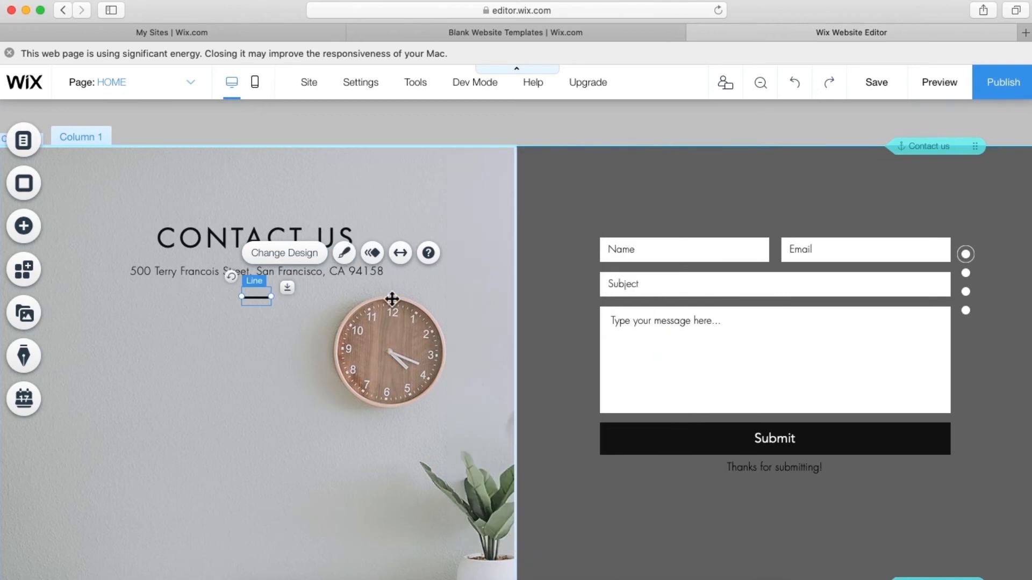
click(260, 391)
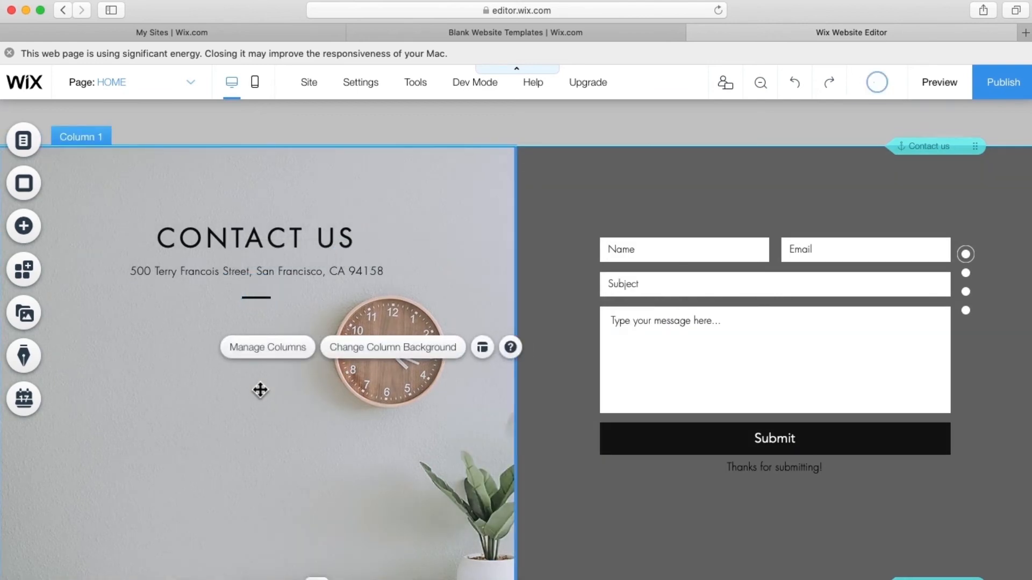
click(247, 278)
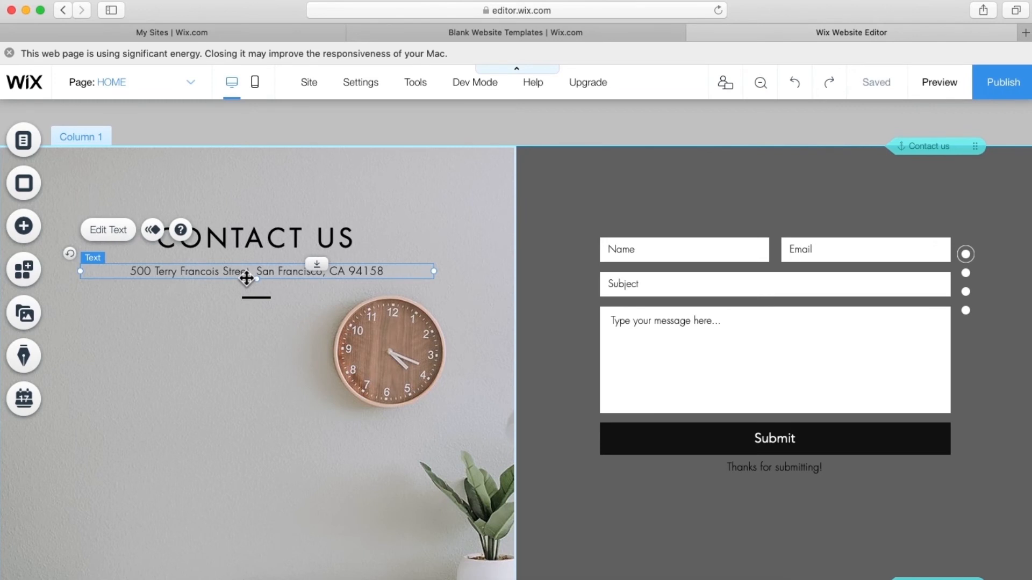
- Replace the address text with 'ABC Stree,State, Country'
double_click(247, 278)
text(ABC)
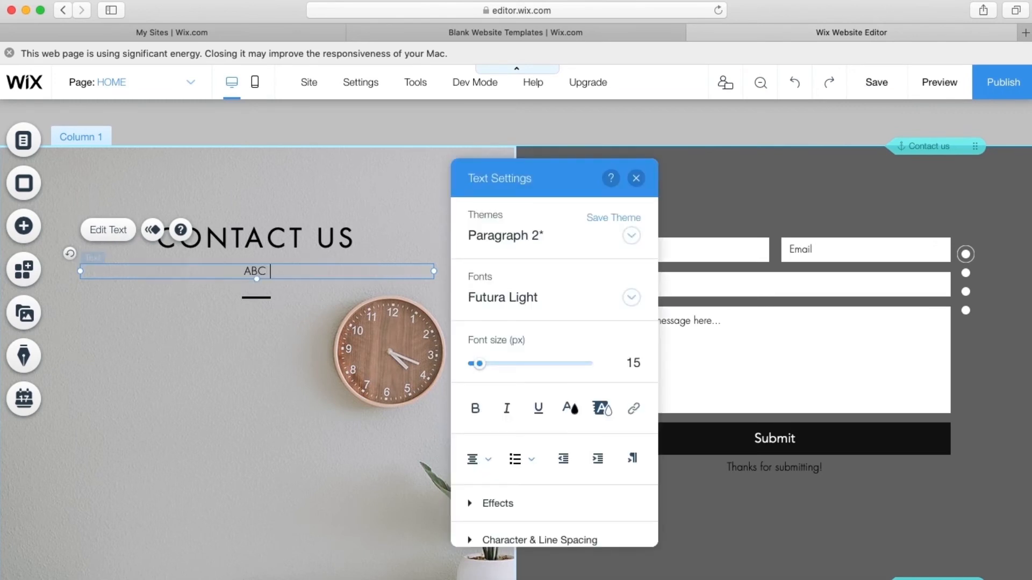
text( Stree,State, Country)
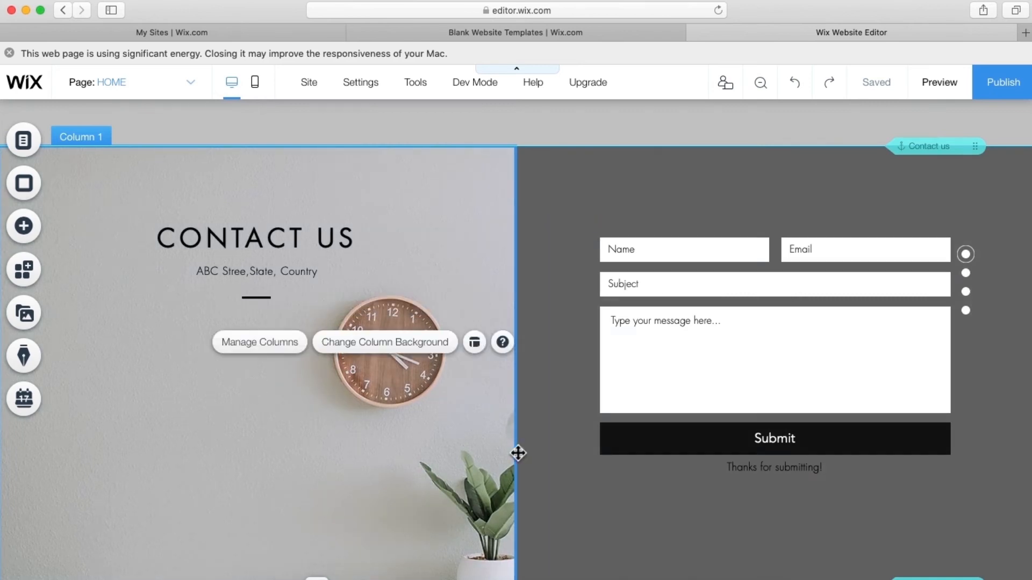
click(954, 85)
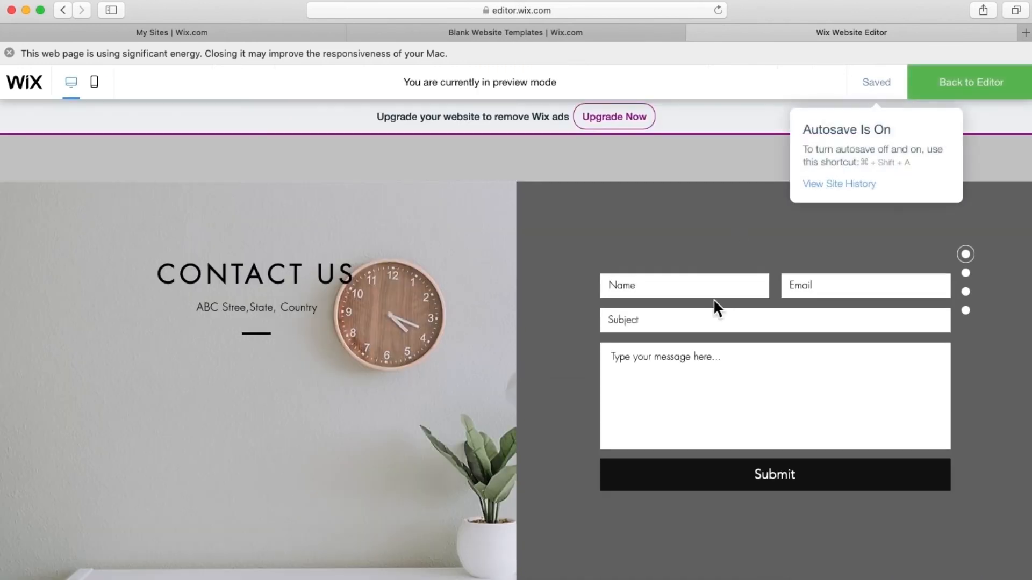
scroll(529, 344, up, 20)
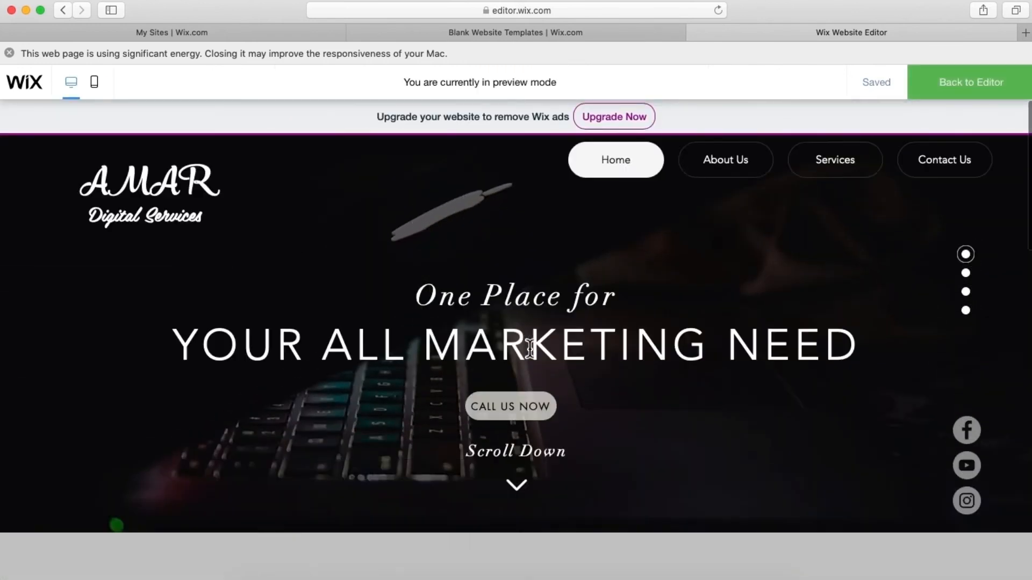
scroll(532, 351, down, 3)
scroll(534, 353, up, 3)
scroll(536, 355, down, 2)
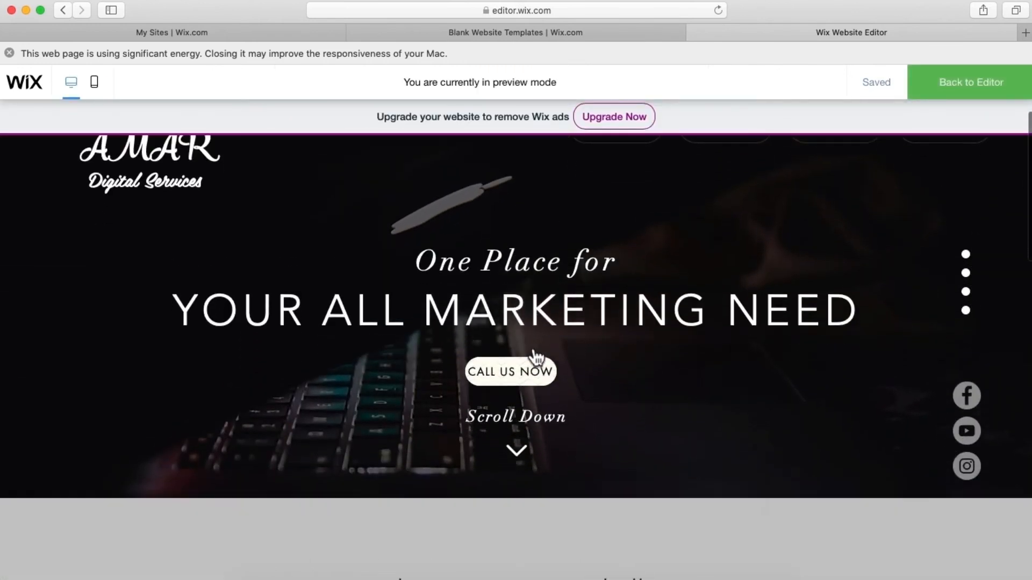
scroll(536, 356, down, 10)
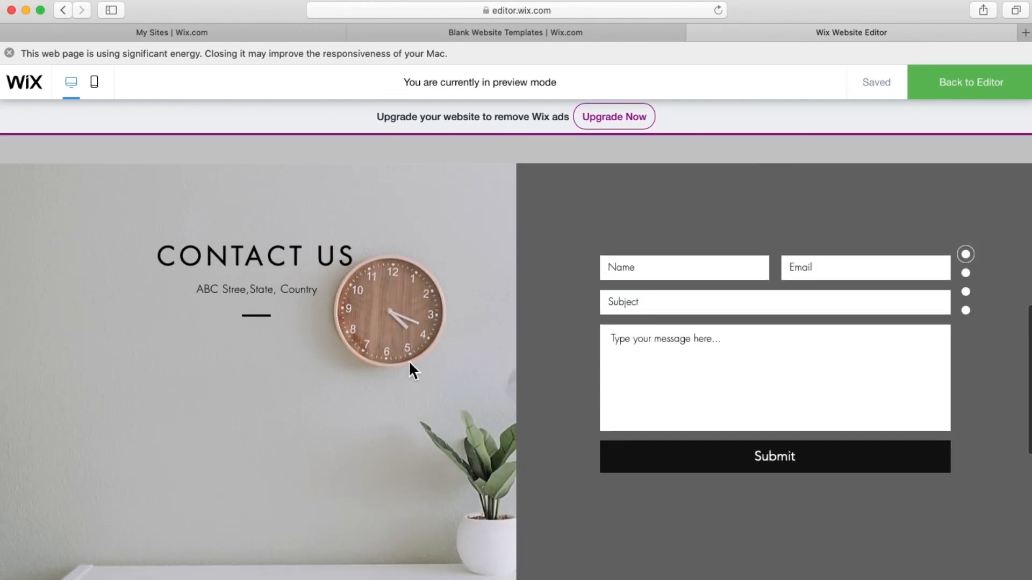
scroll(350, 417, down, 3)
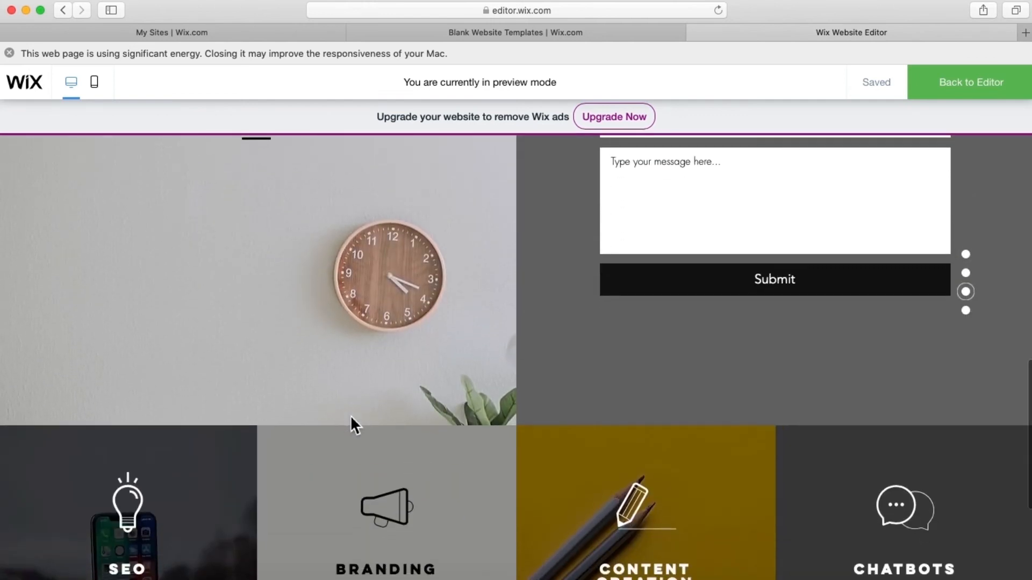
scroll(350, 415, down, 5)
scroll(351, 414, up, 12)
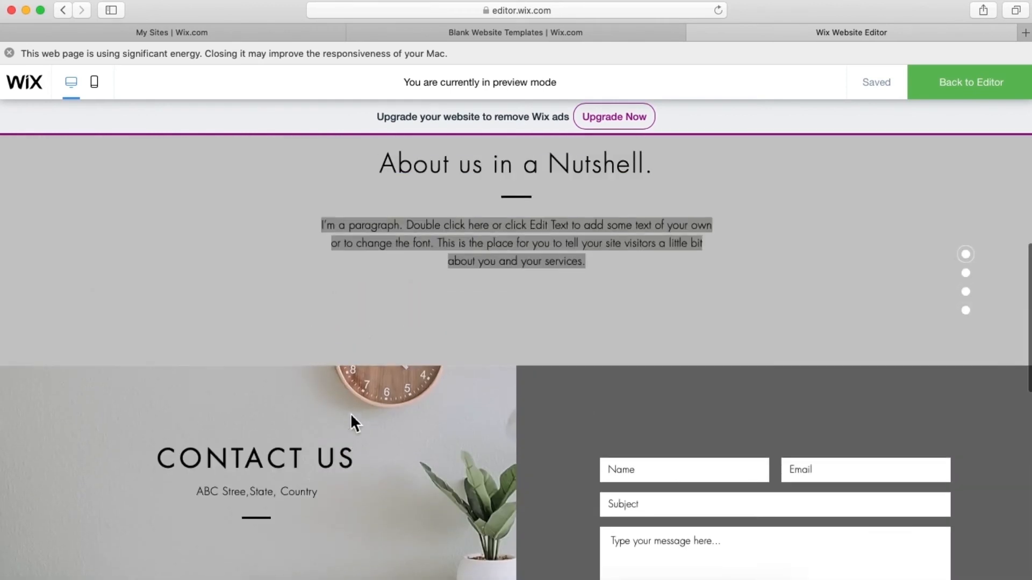
scroll(381, 483, down, 2)
scroll(369, 461, down, 6)
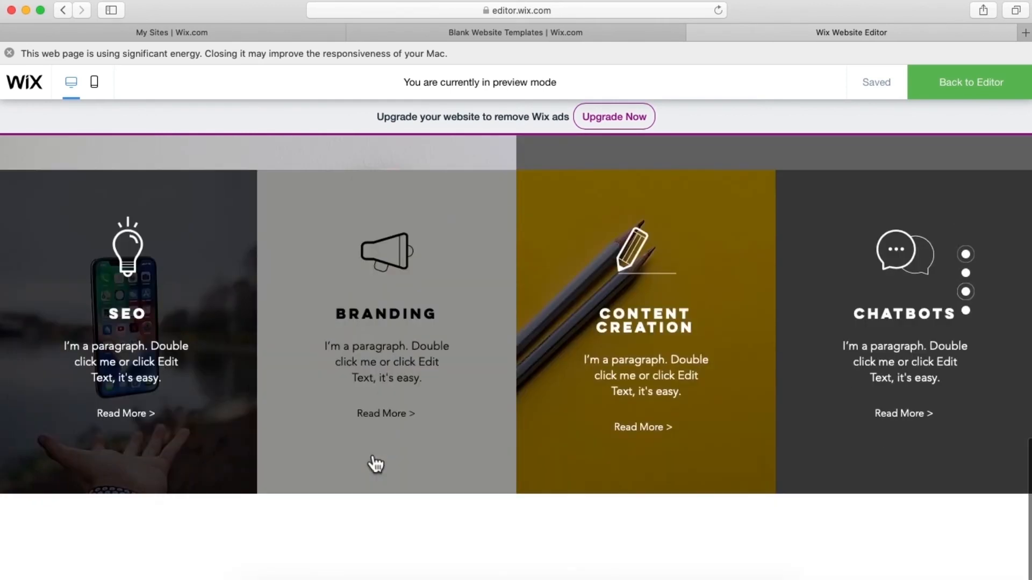
scroll(737, 242, up, 20)
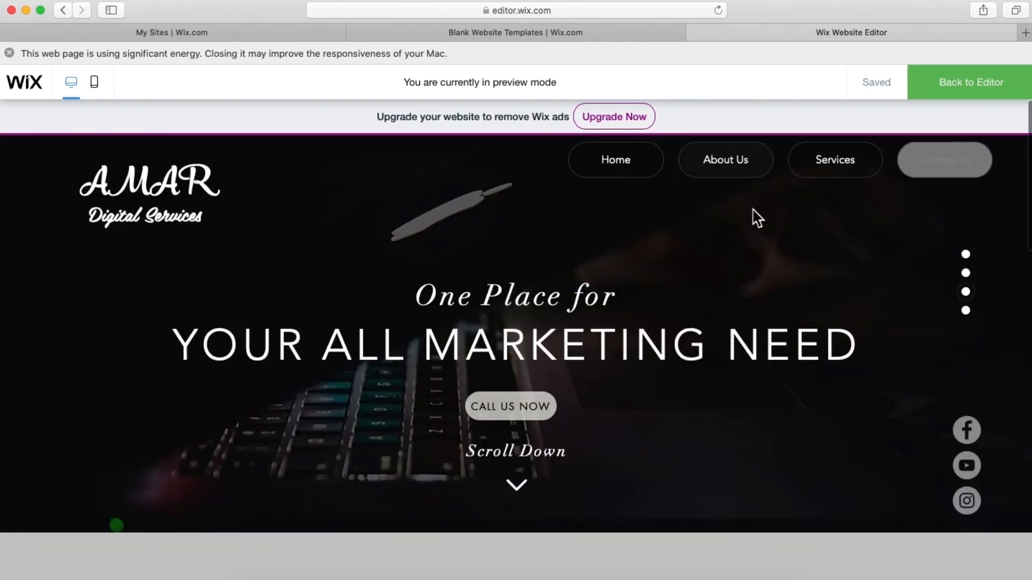
click(970, 101)
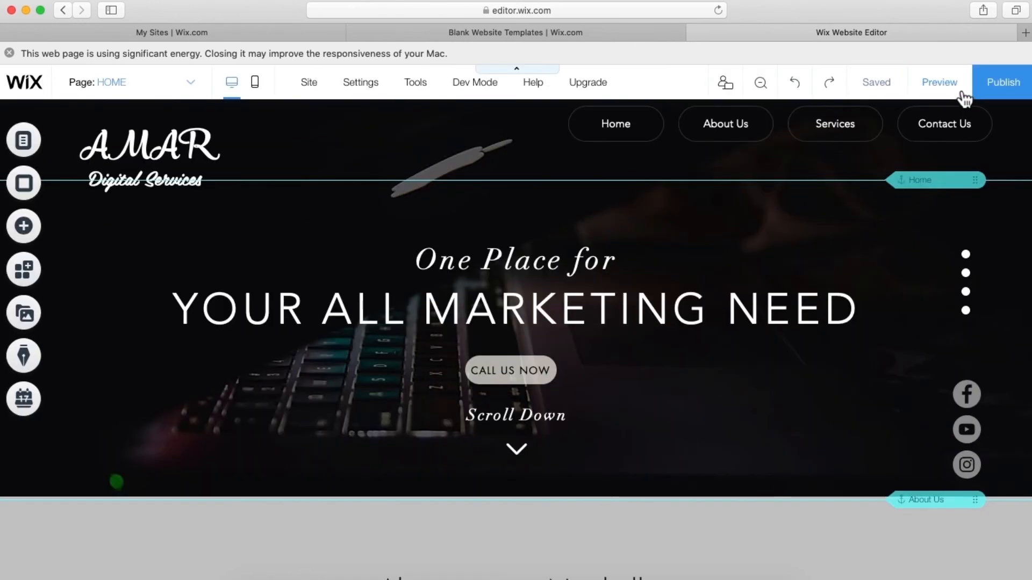
- Move the Contact section below the Services section in the zoomed-out reorder view
click(772, 87)
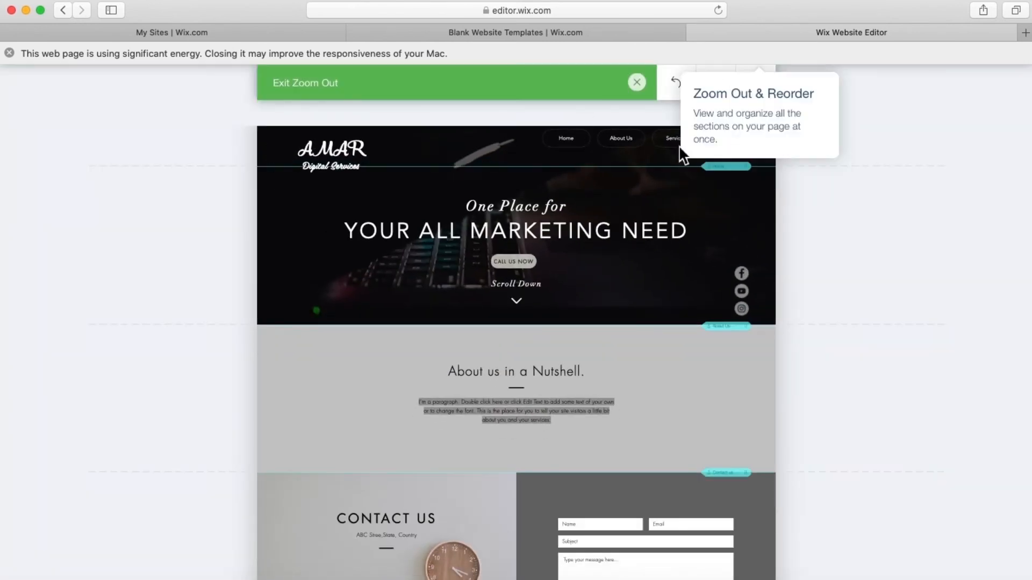
scroll(586, 364, down, 5)
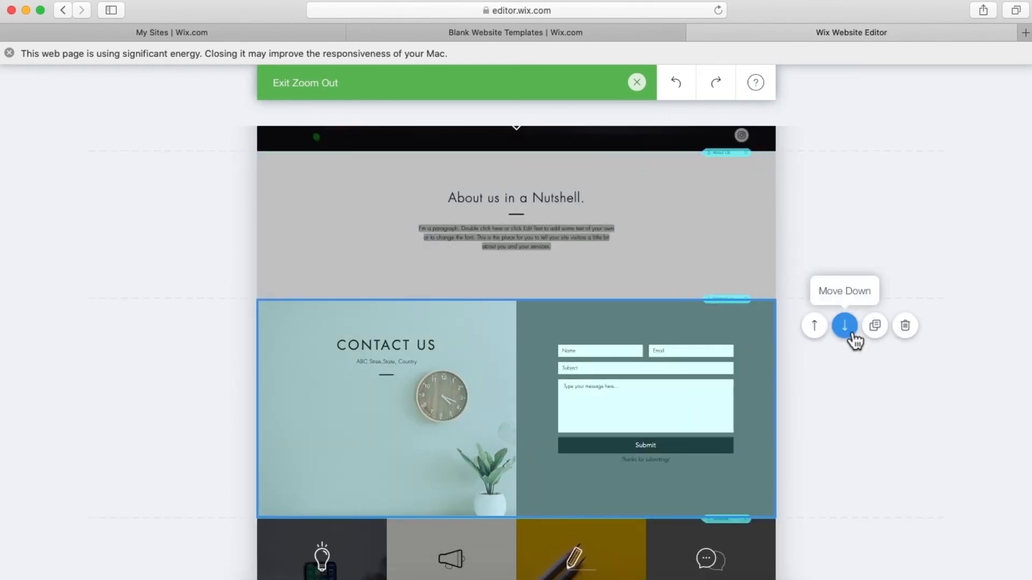
click(852, 335)
scroll(817, 460, down, 2)
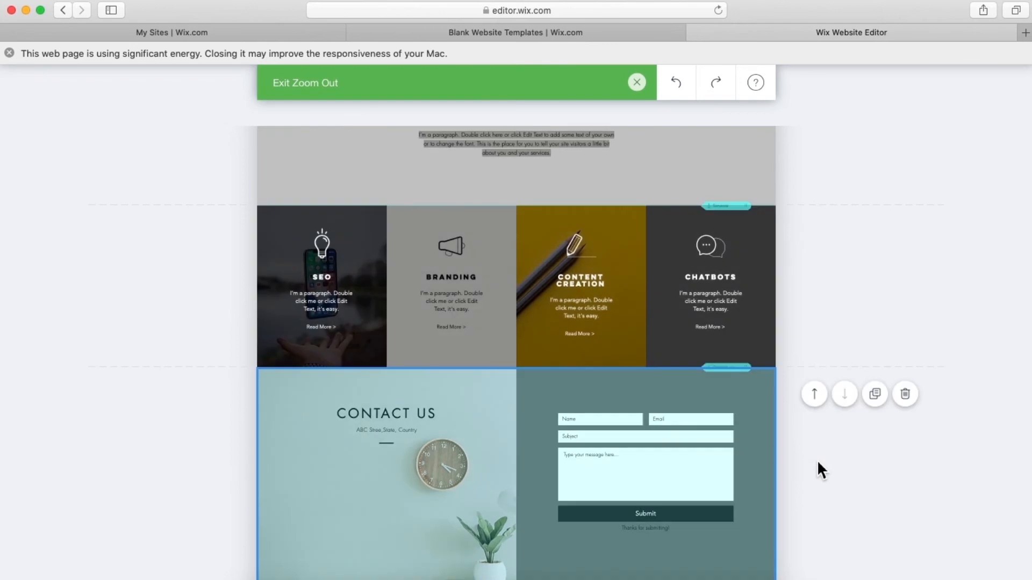
click(644, 82)
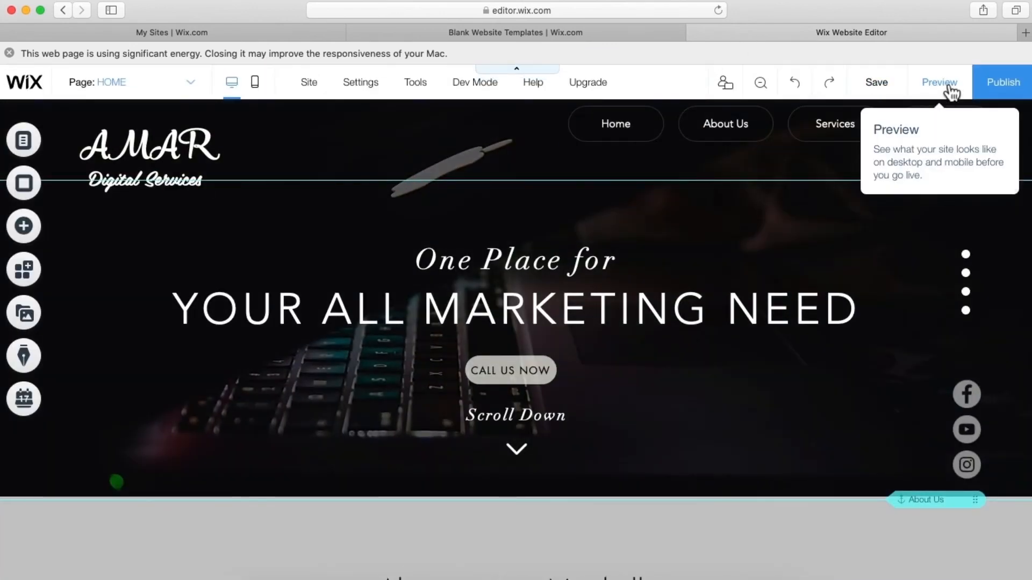
click(949, 86)
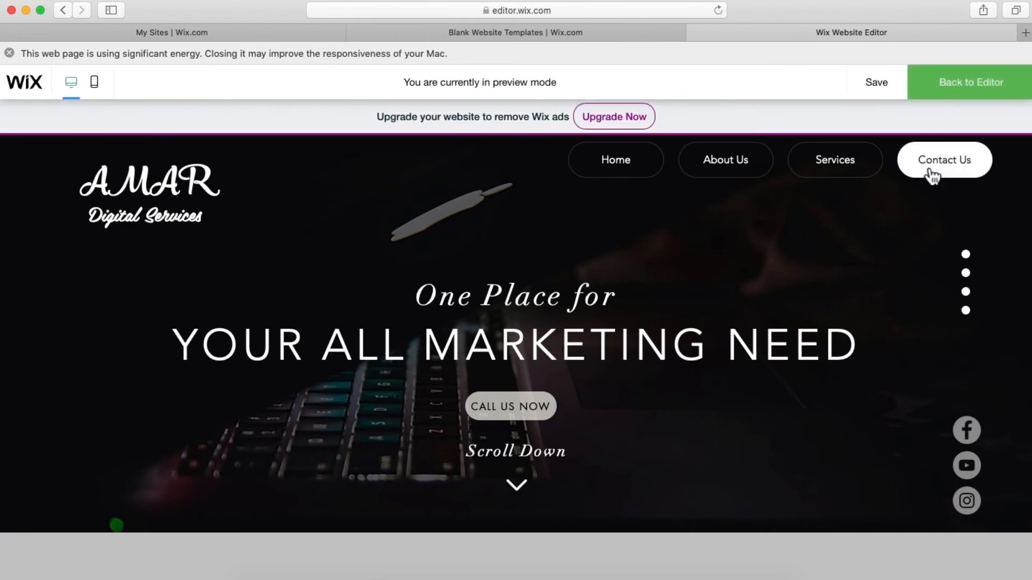
click(929, 171)
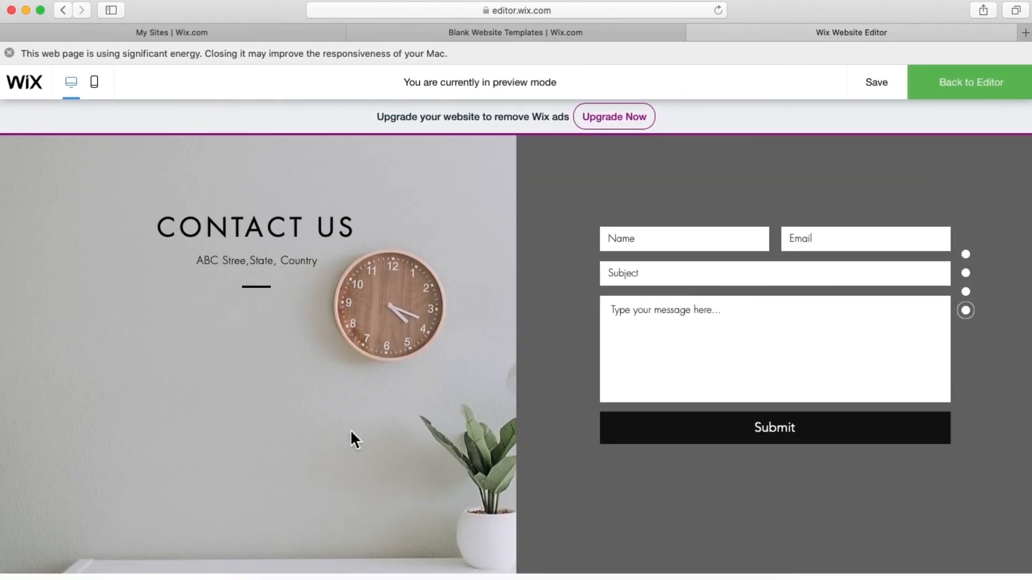
scroll(842, 406, up, 2)
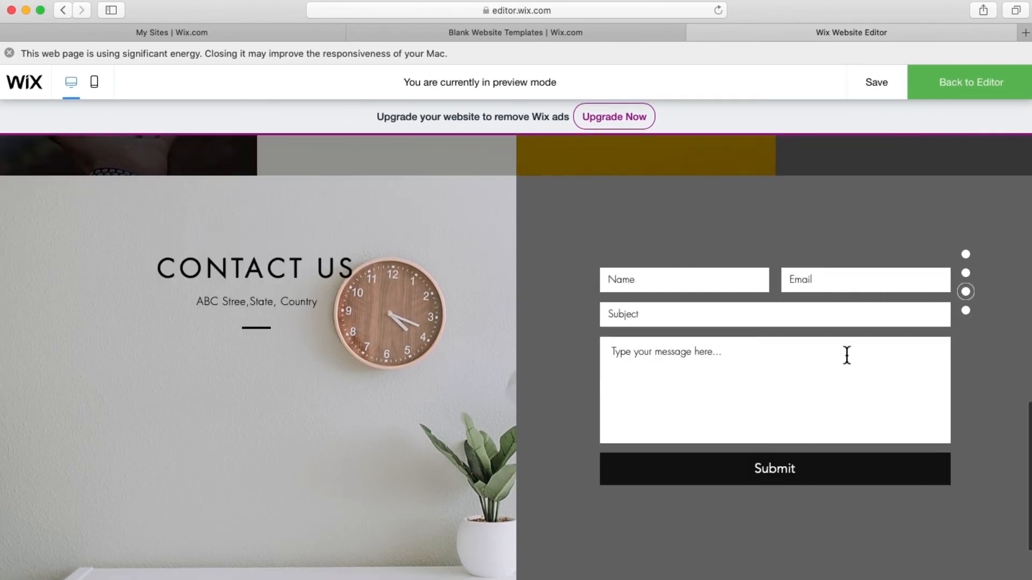
click(952, 92)
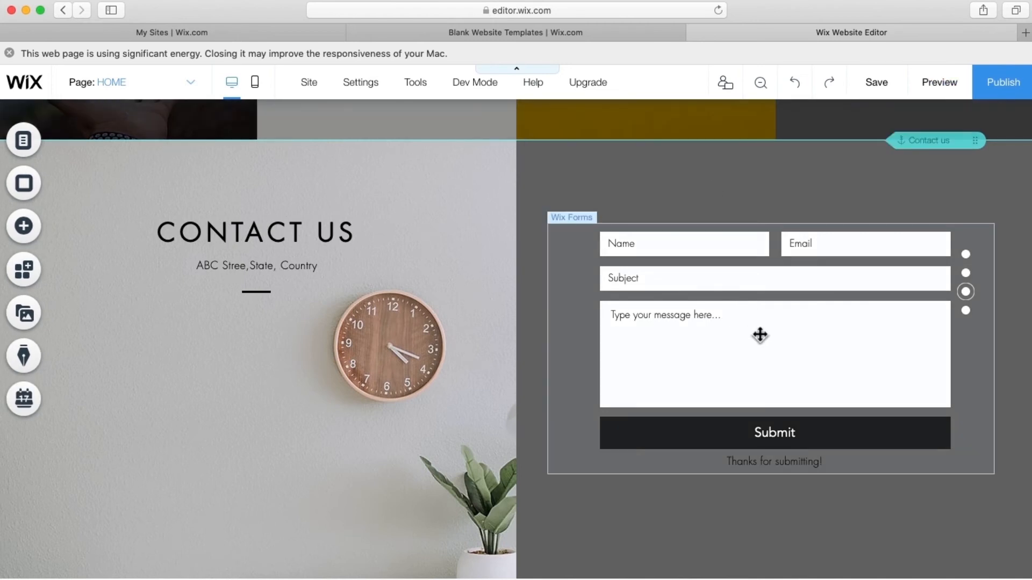
- Open the contact form's settings and view its submissions table
click(759, 335)
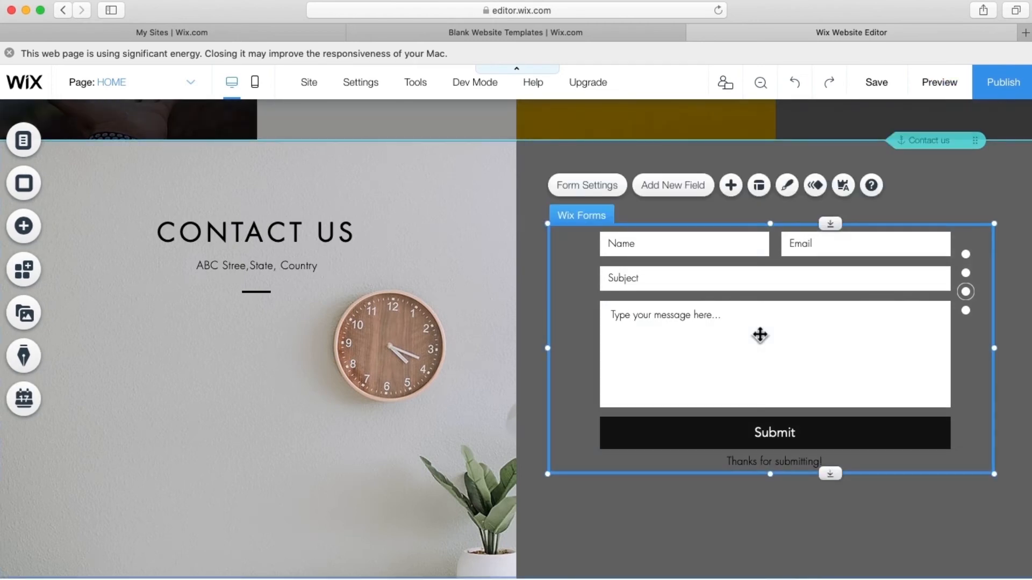
double_click(759, 336)
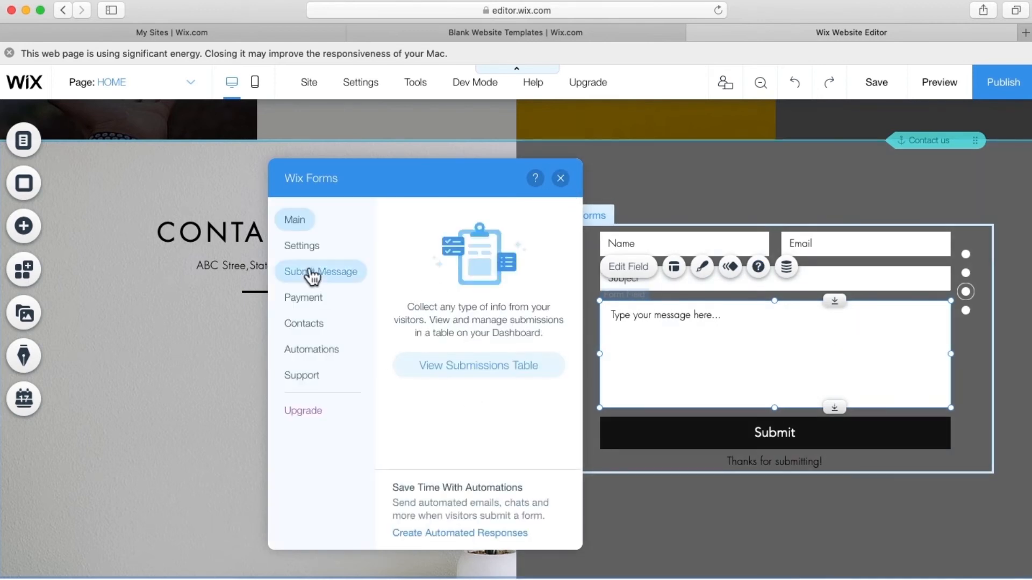
click(468, 381)
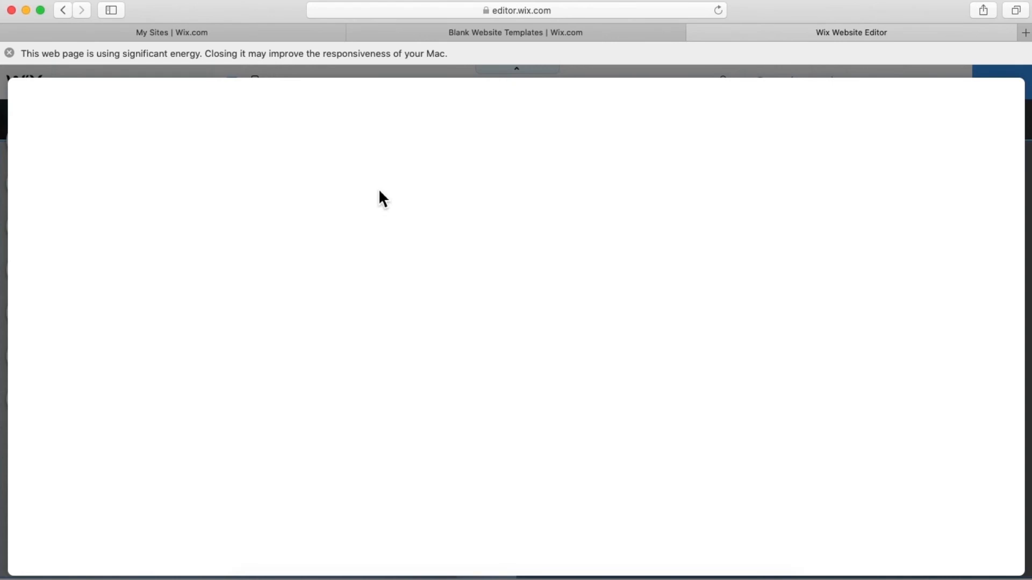
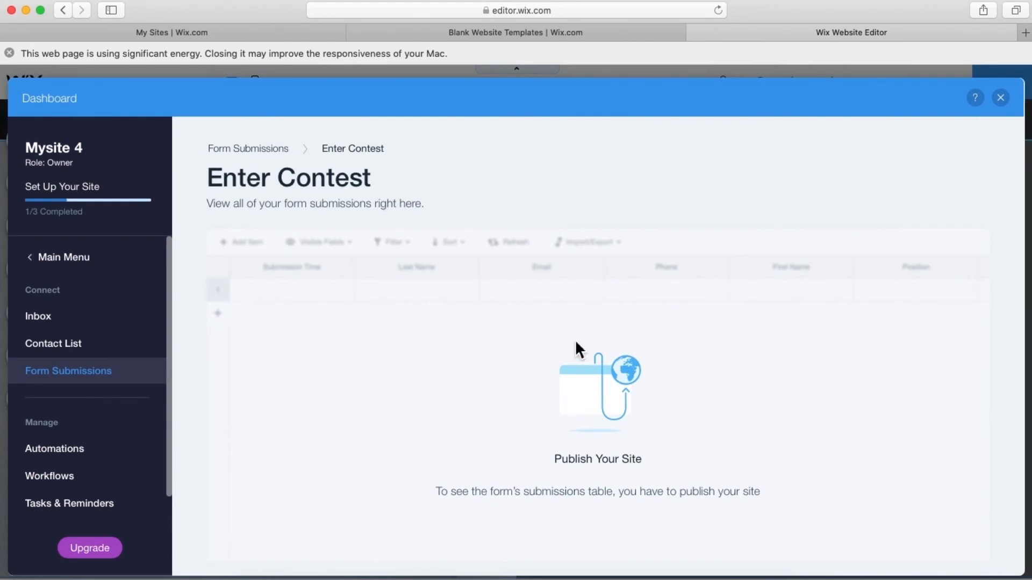
- Back in the editor, rename the form 'Contact form for Digital Marketing' in its general settings
click(1002, 100)
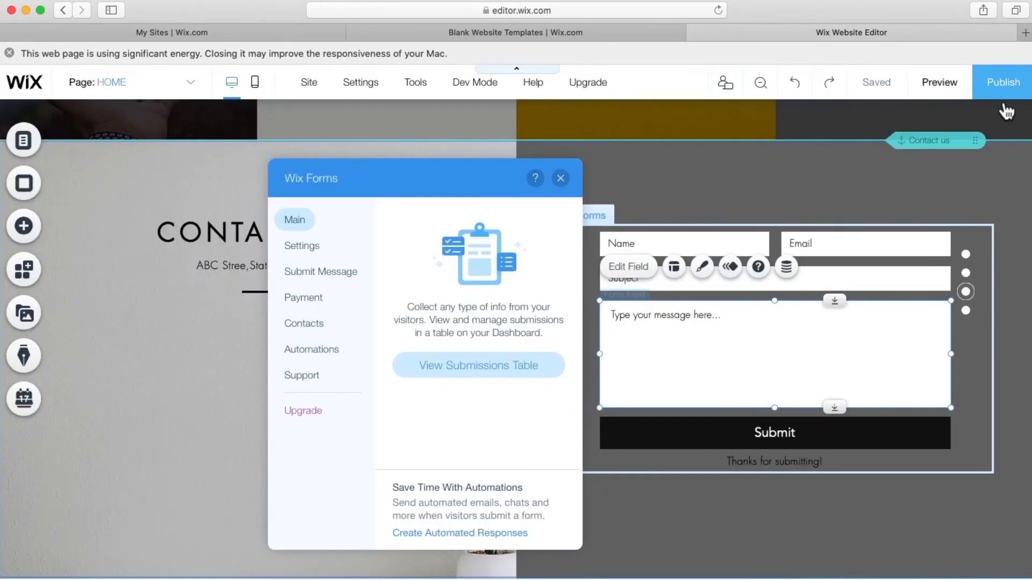
click(296, 247)
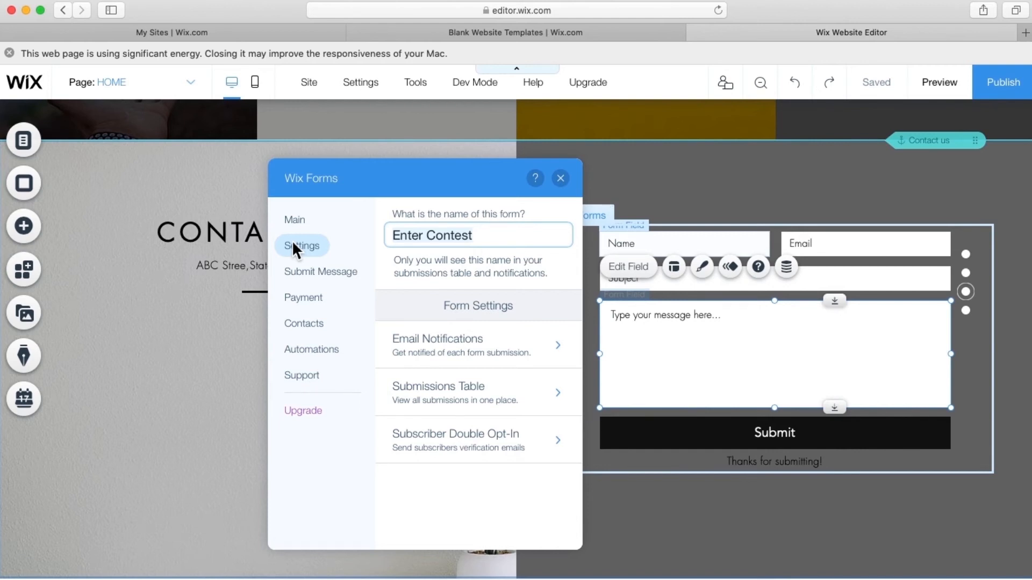
text(Contact form for Digital Mark)
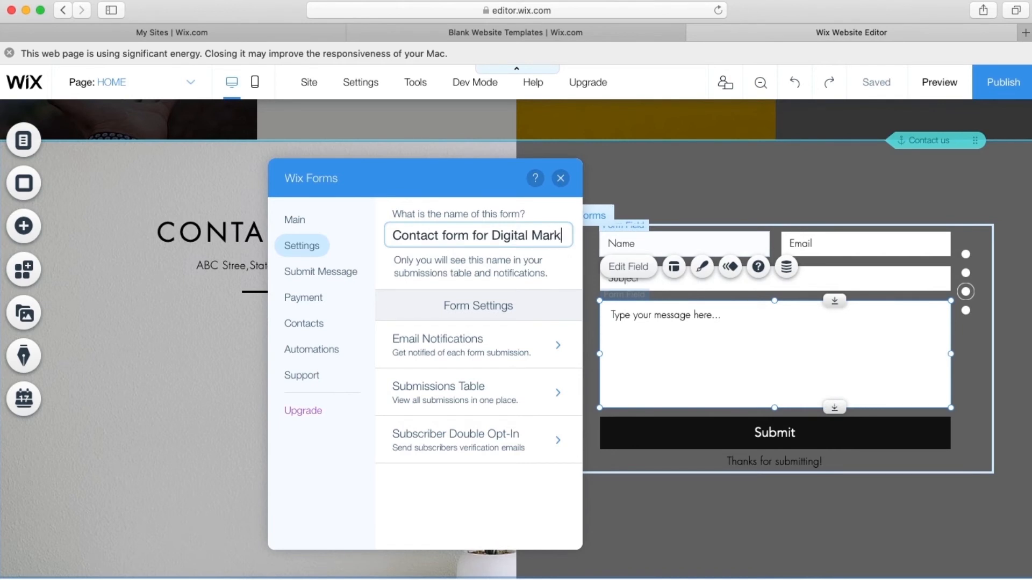
text(eting)
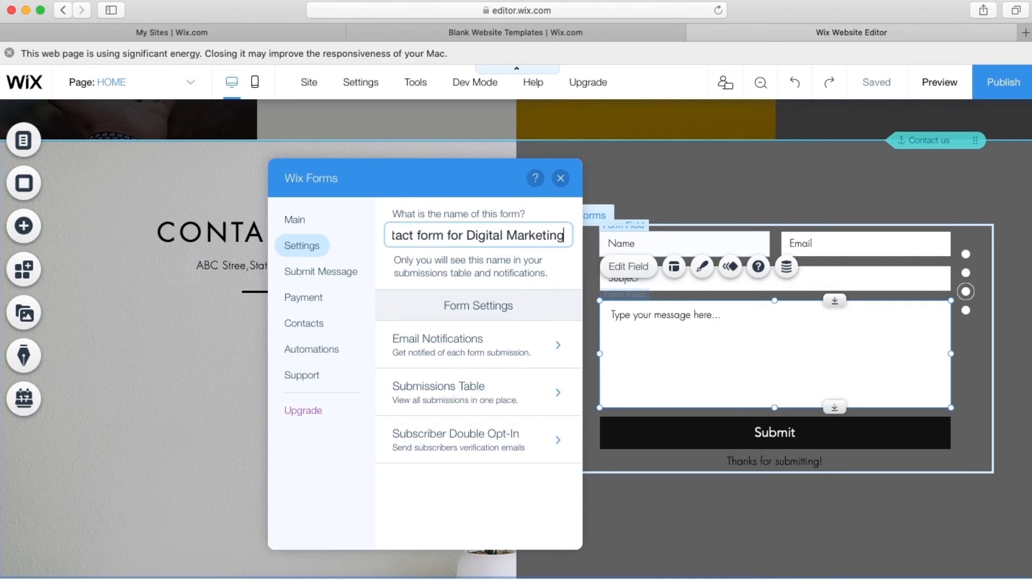
- Review the form's email notification recipients, trying then cancelling a new contributor invitation
click(478, 354)
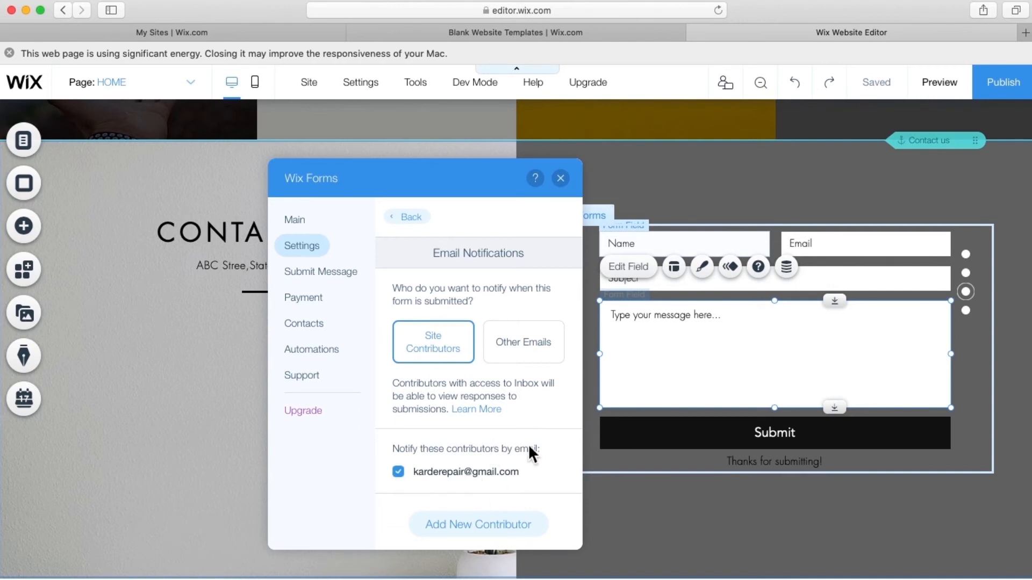
click(474, 525)
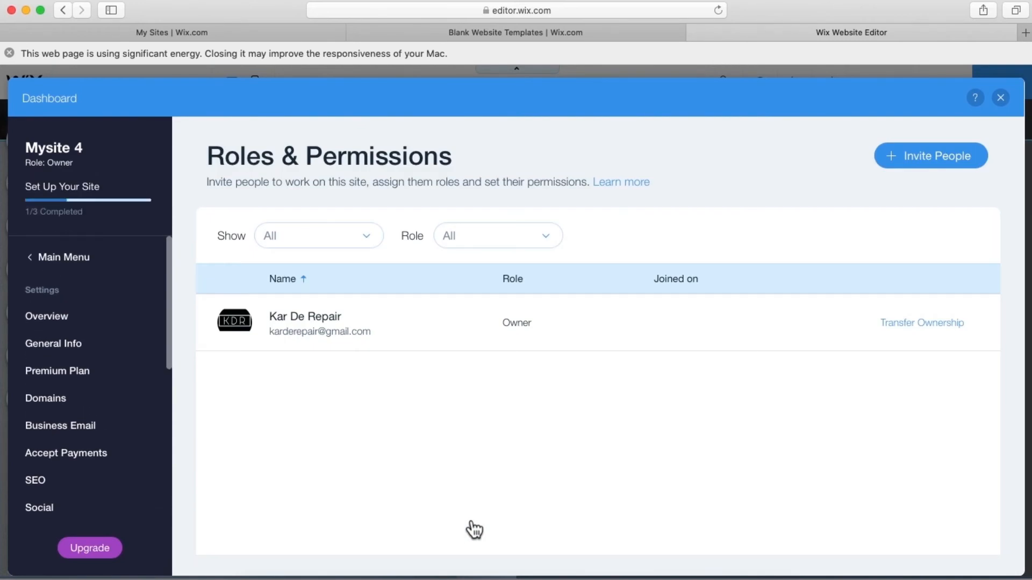
click(908, 172)
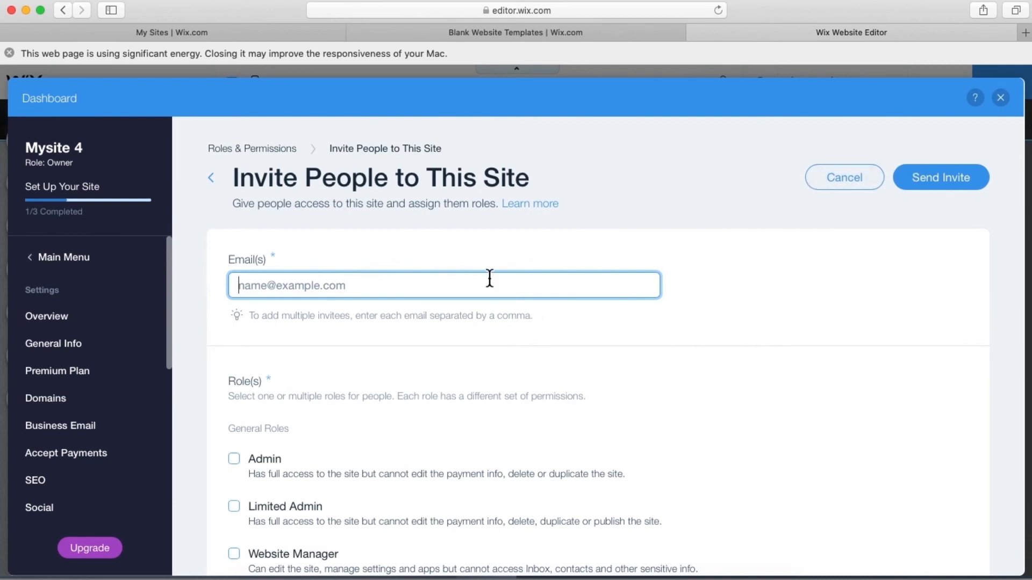
scroll(489, 278, down, 5)
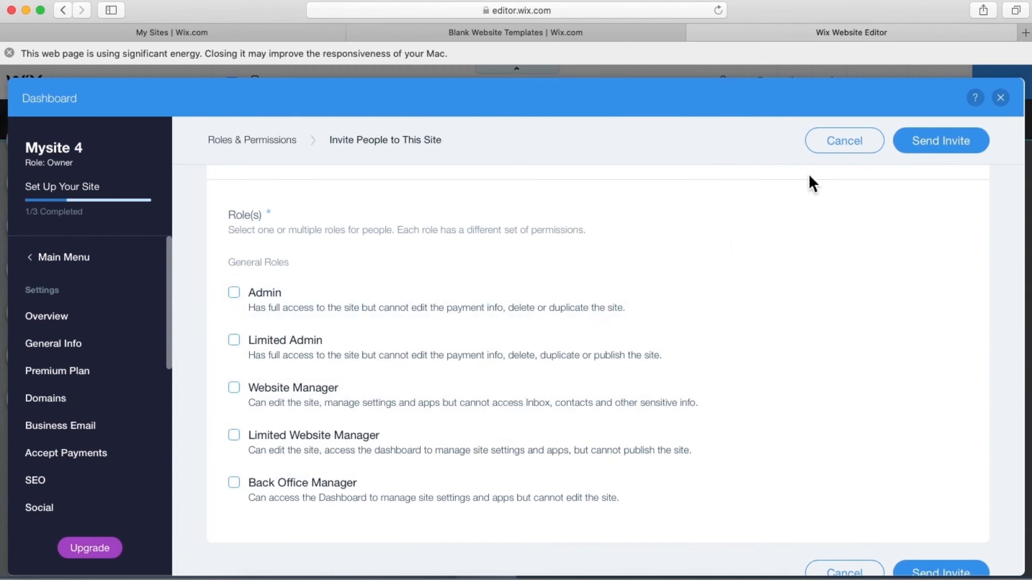
click(838, 150)
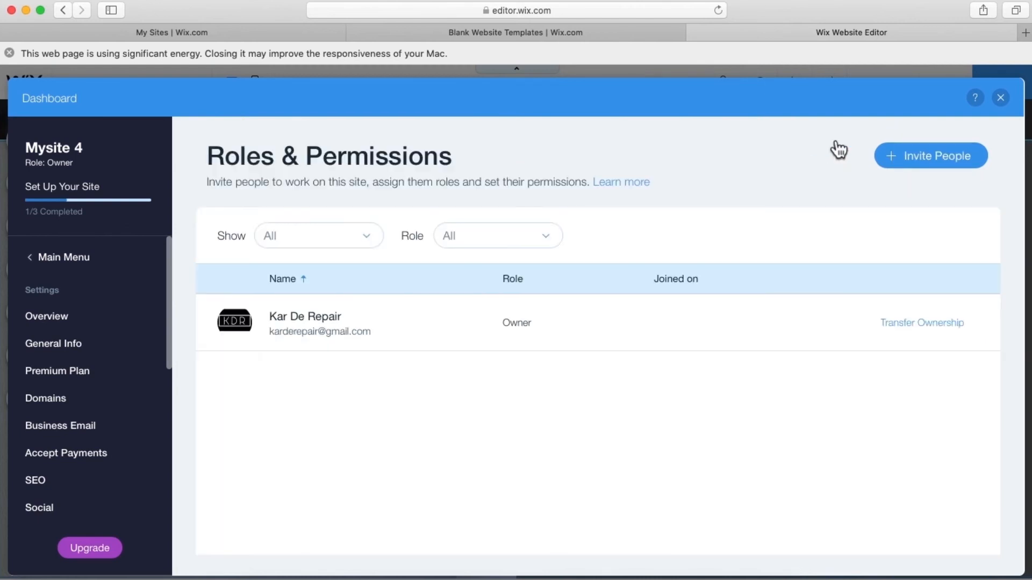
click(1001, 98)
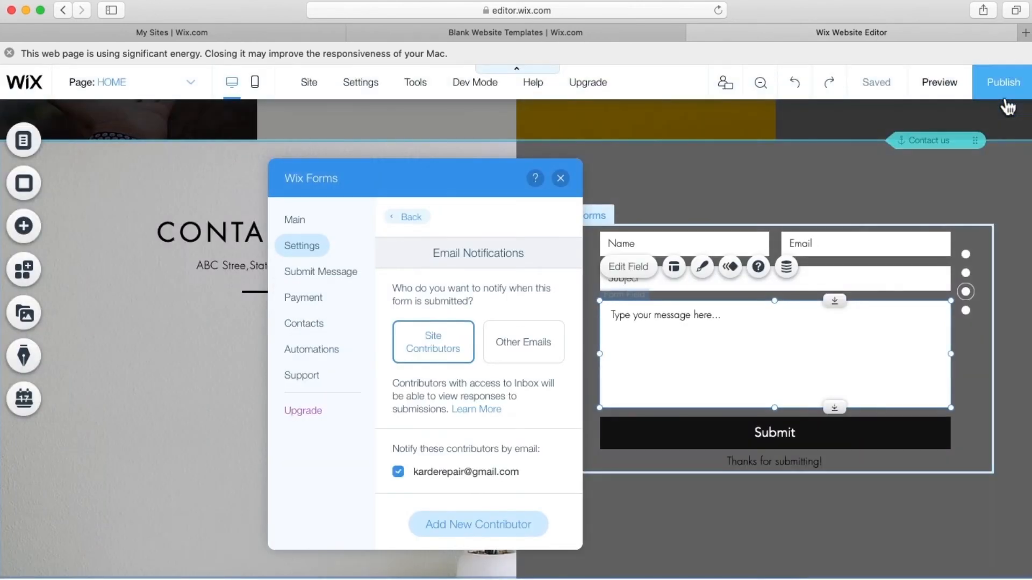
- Append 'We will contact you soon.' to the submit message, then check the Payment and Contacts settings
click(341, 270)
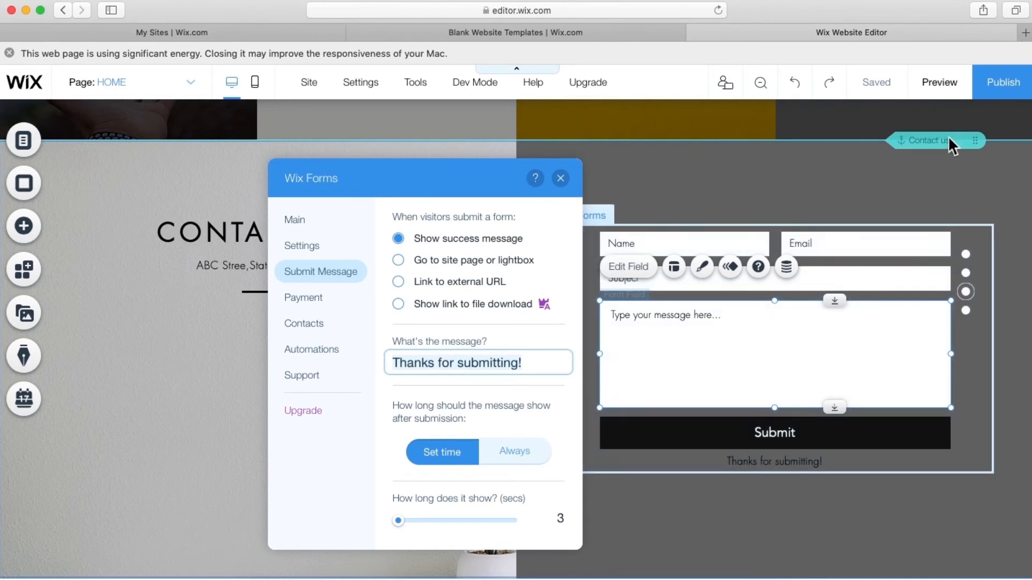
click(532, 362)
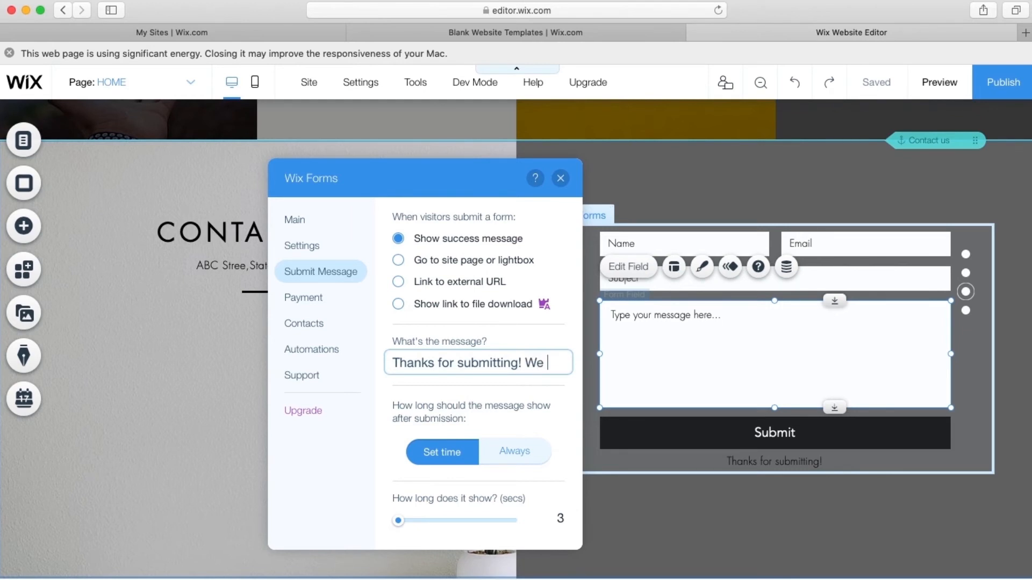
text(We will )
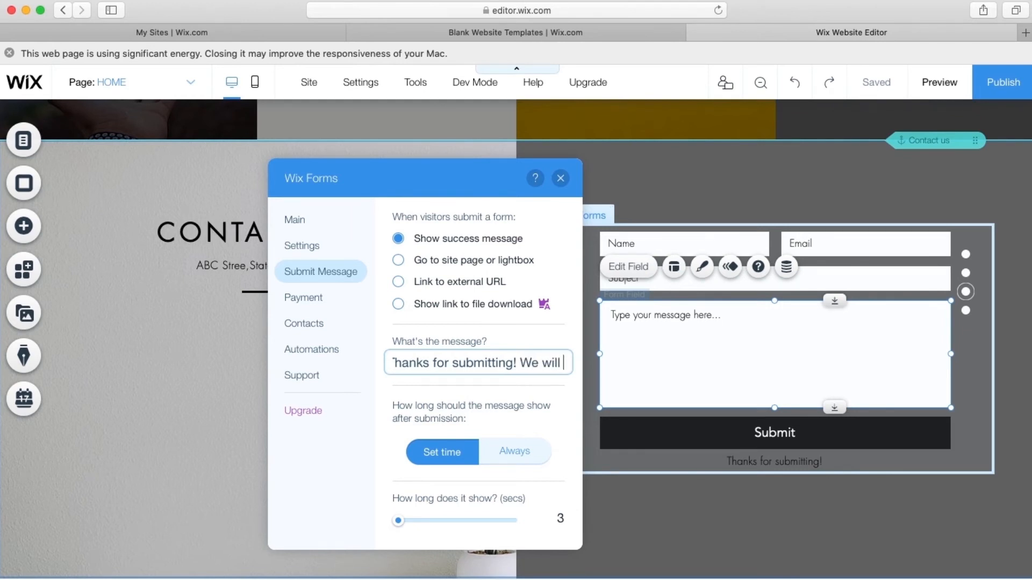
text(cont)
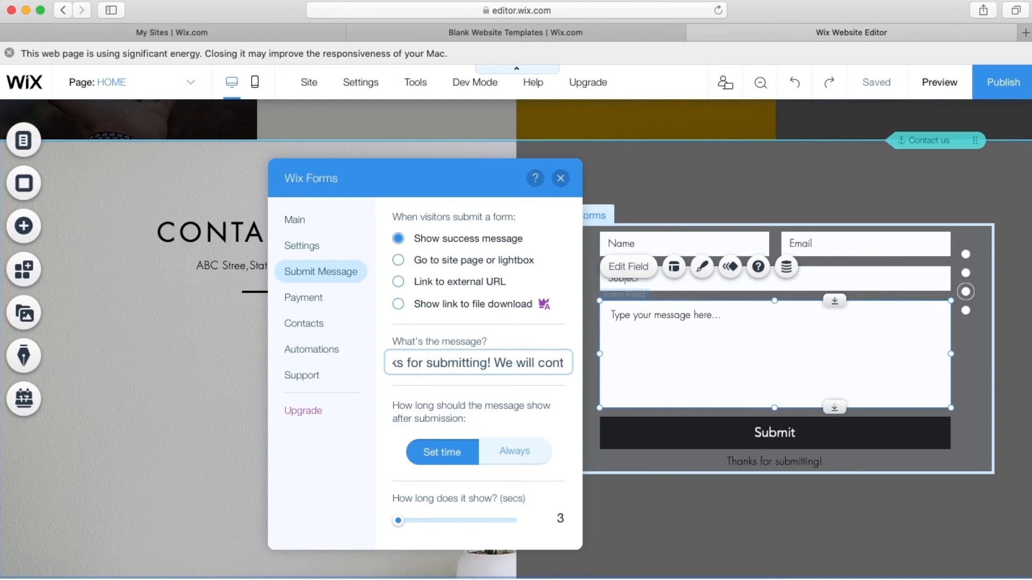
text(act you)
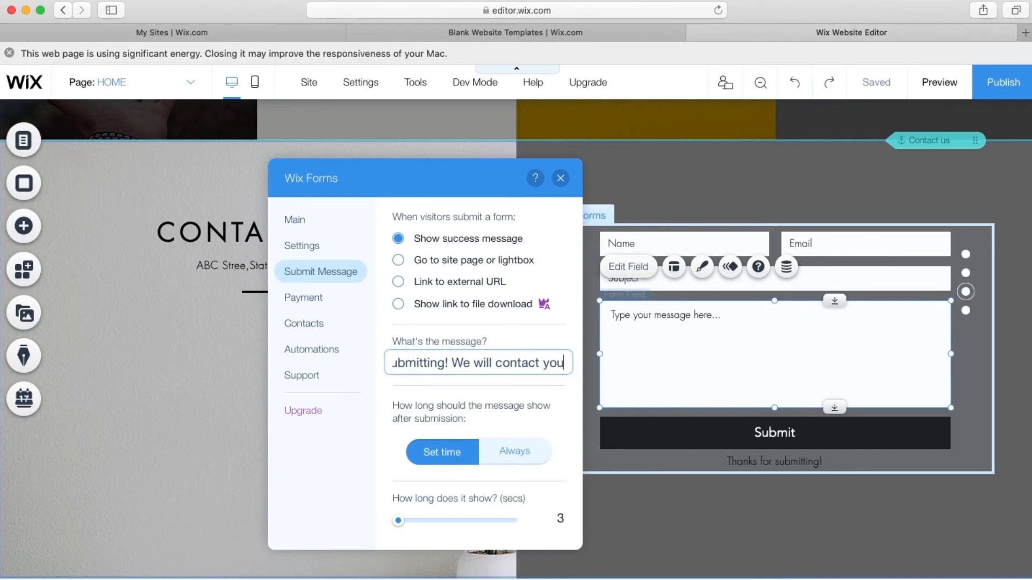
text( soon)
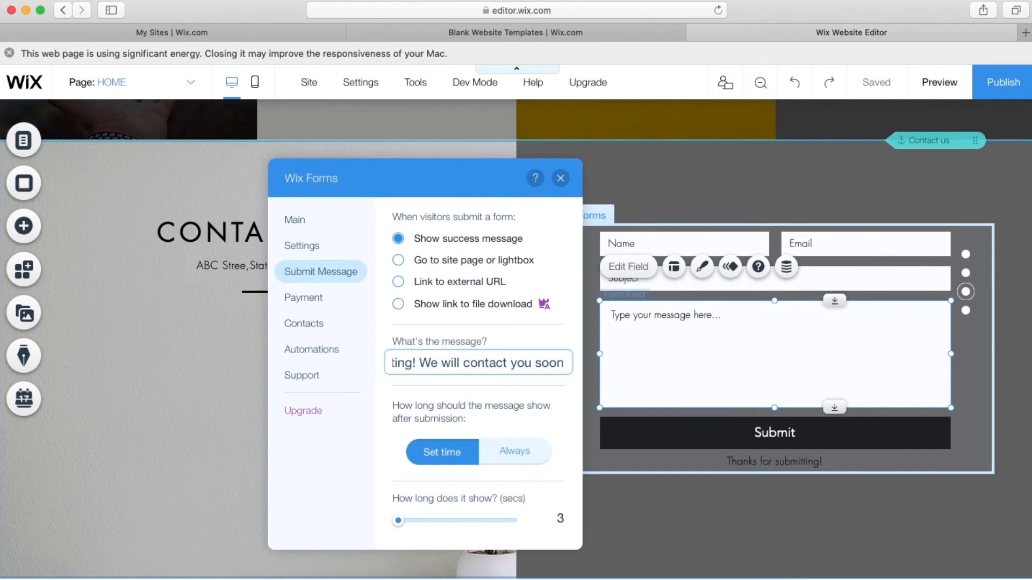
text(.)
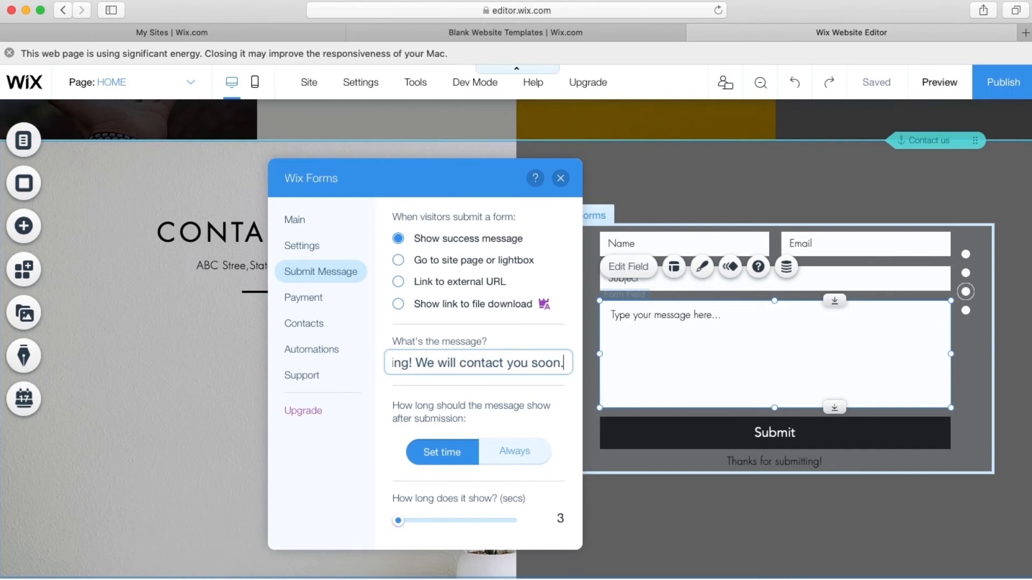
click(505, 401)
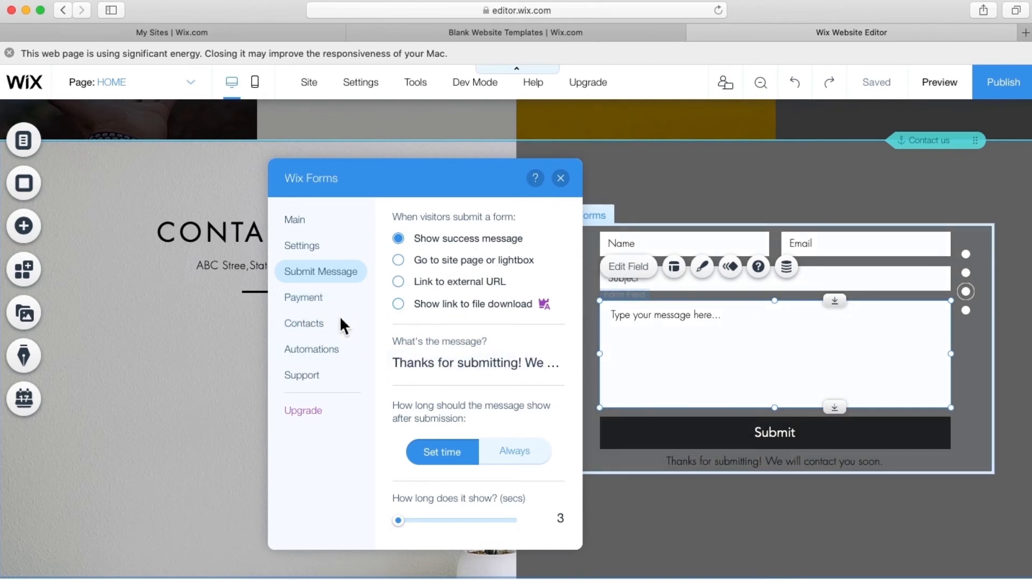
click(301, 299)
click(302, 324)
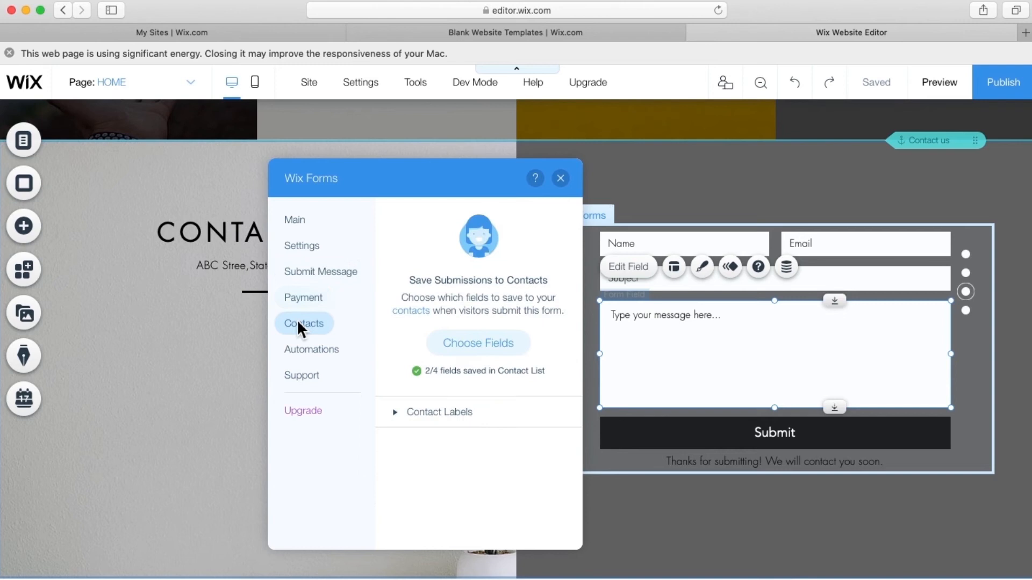
click(305, 350)
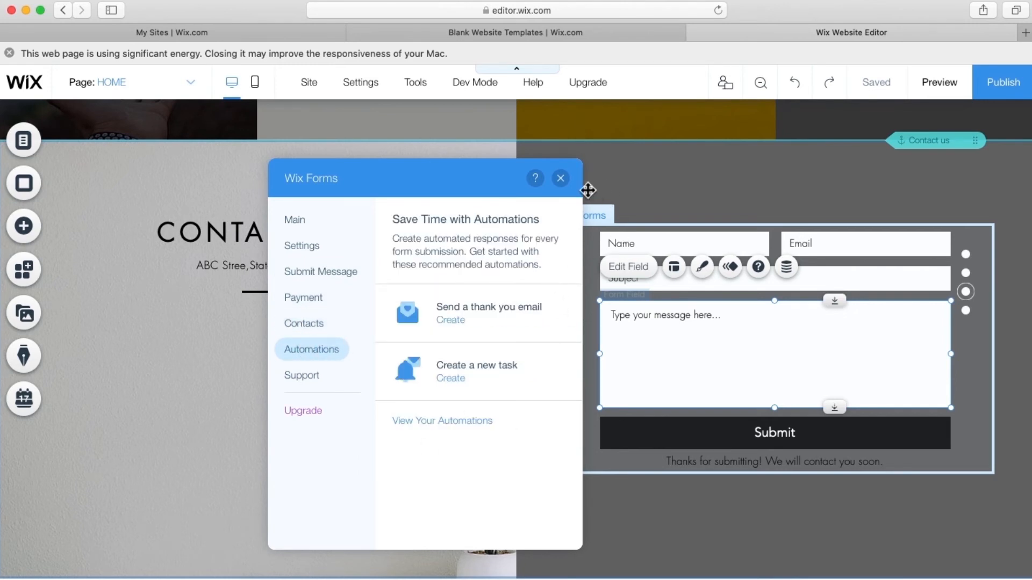
click(630, 275)
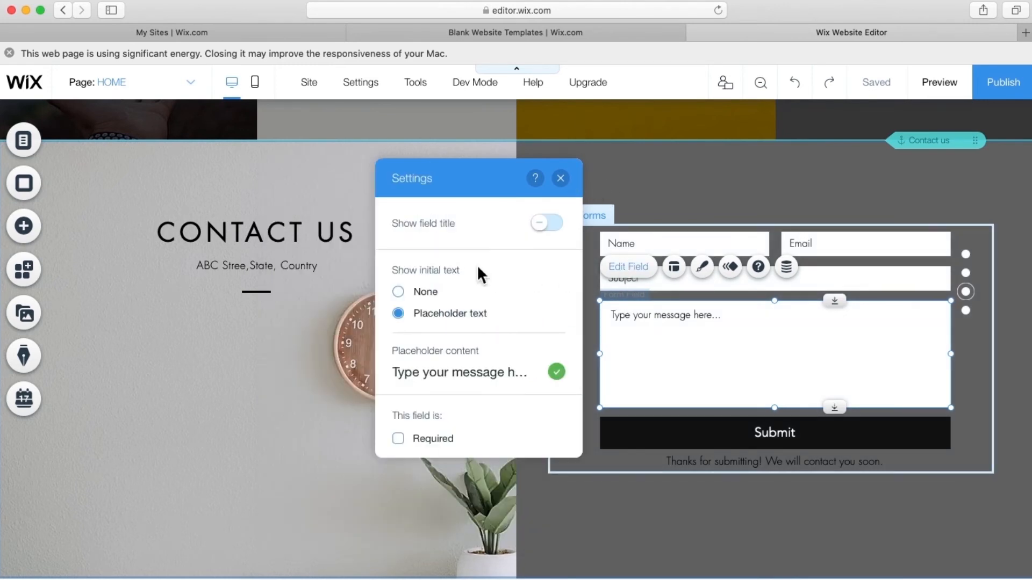
click(556, 226)
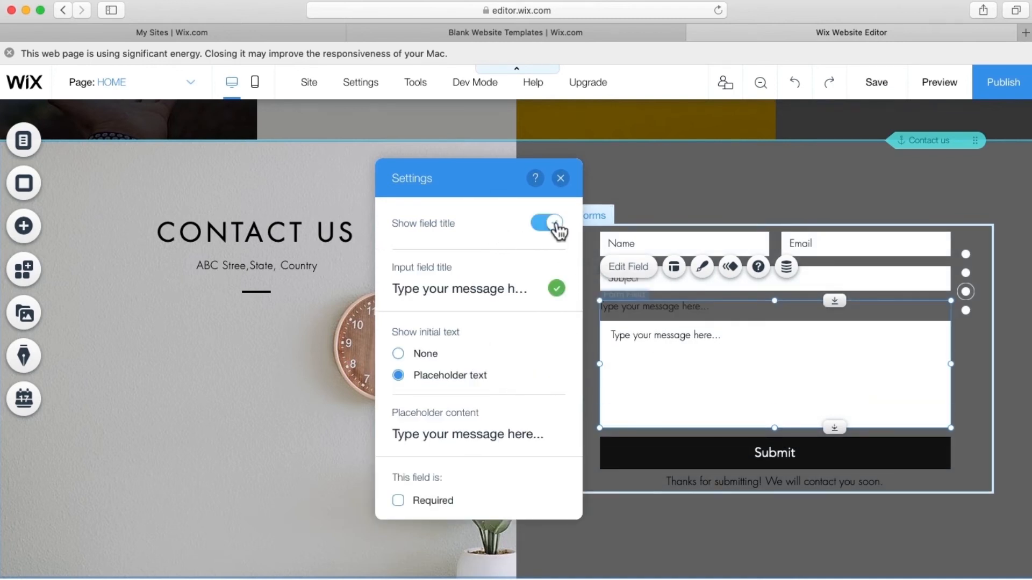
click(557, 228)
click(560, 178)
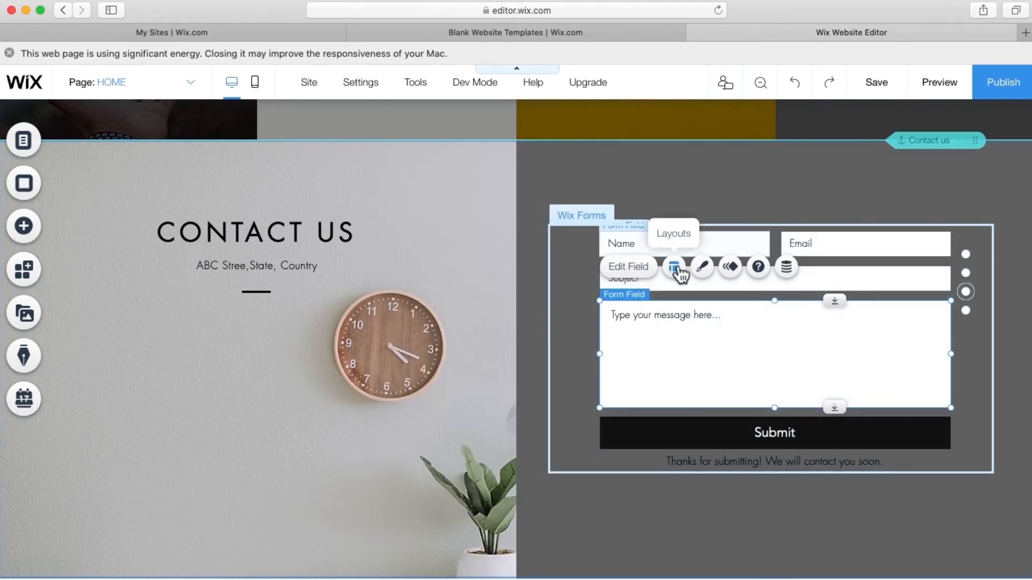
click(679, 273)
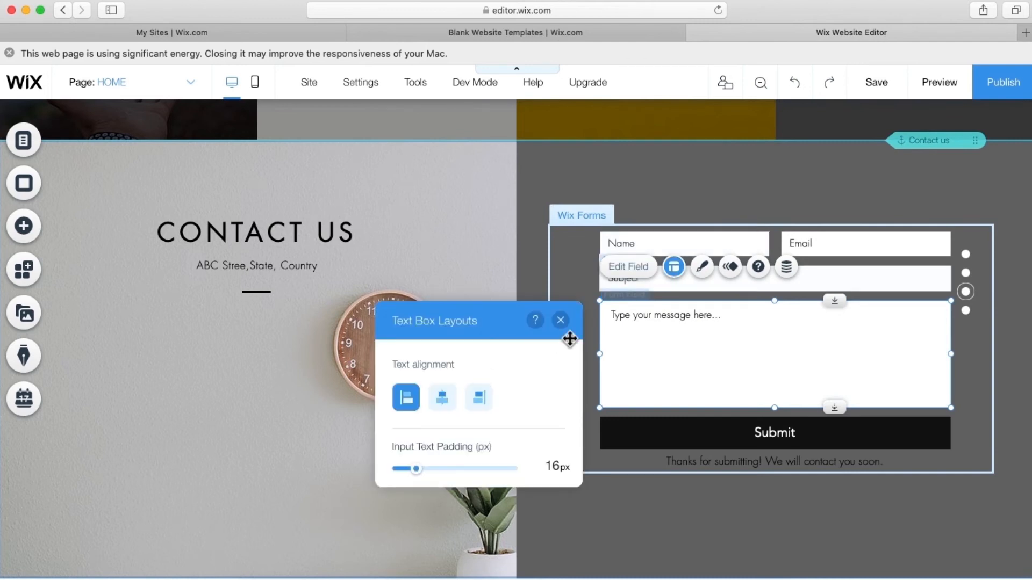
click(561, 321)
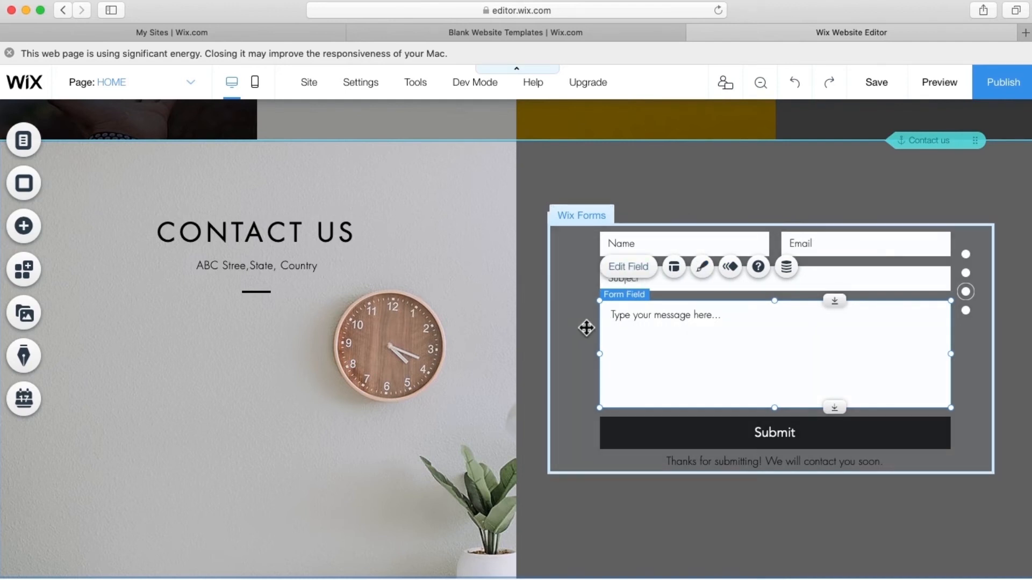
click(585, 331)
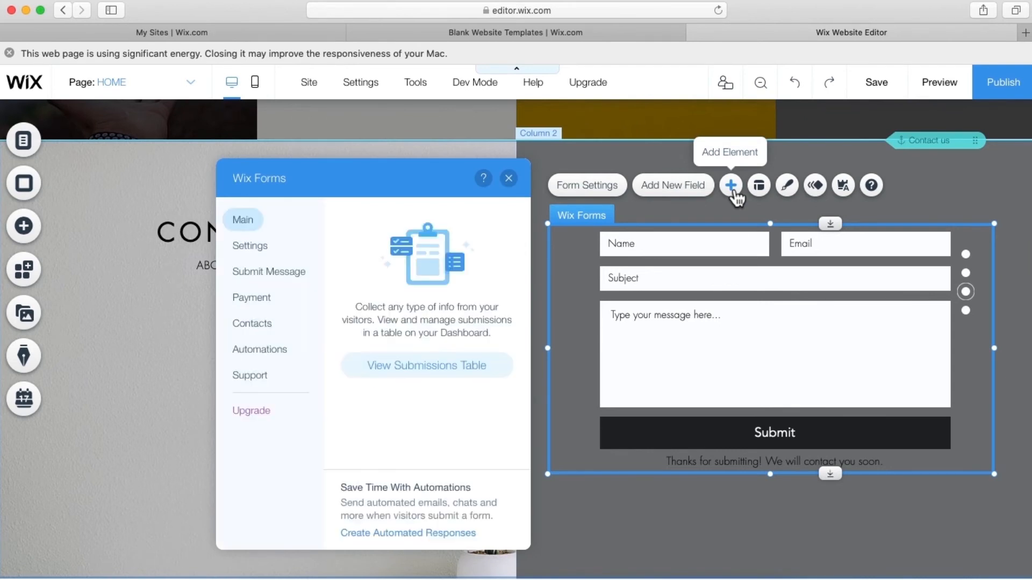
- Browse the Add New Field list without adding a field, then select the form's column
click(732, 188)
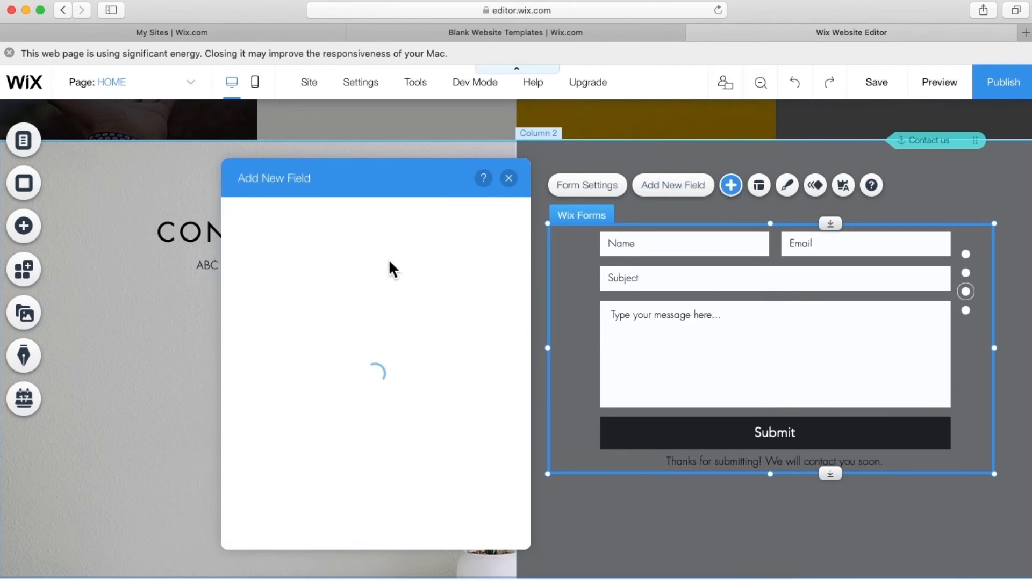
scroll(402, 425, down, 3)
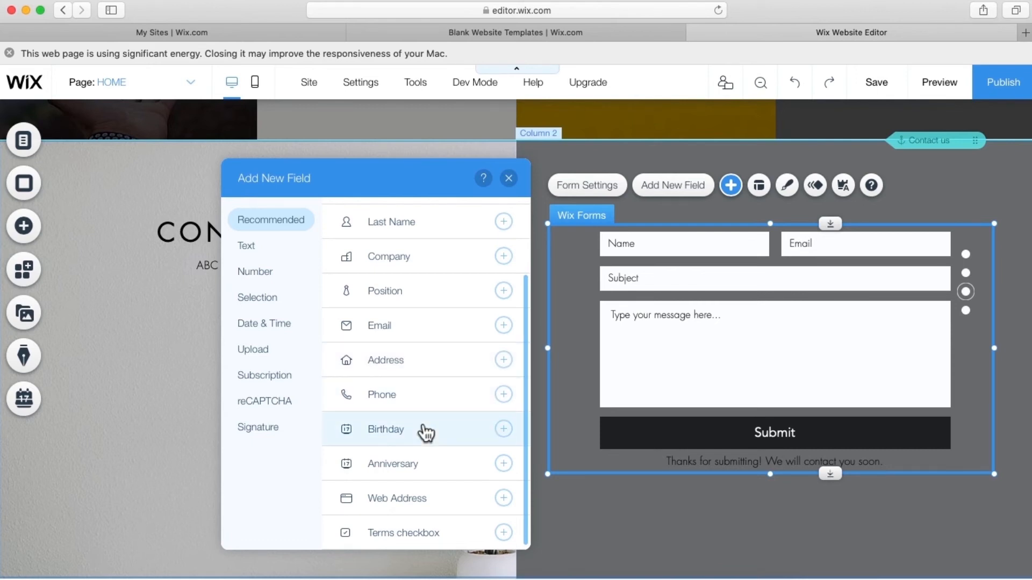
scroll(415, 369, up, 3)
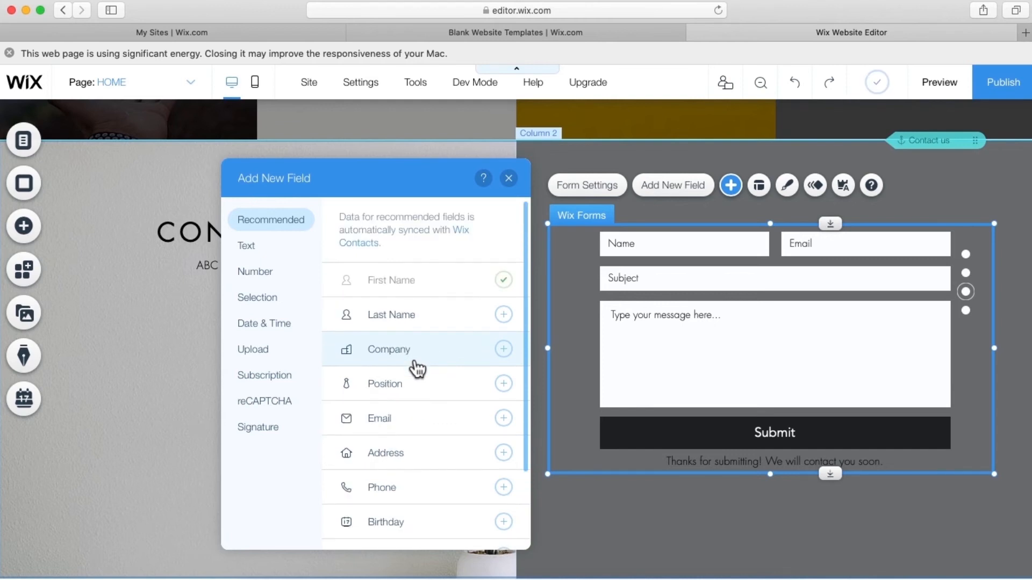
click(509, 178)
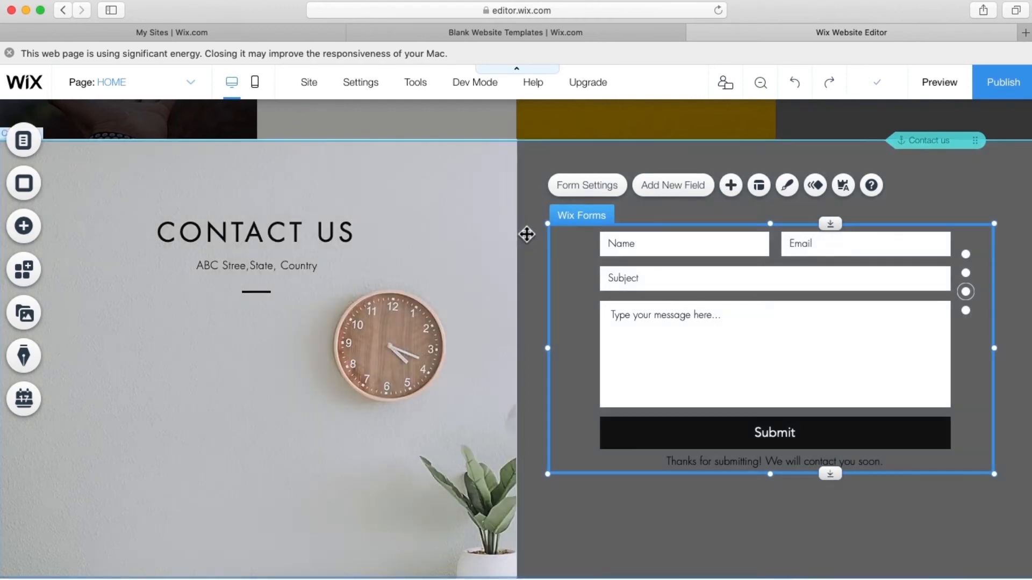
click(533, 243)
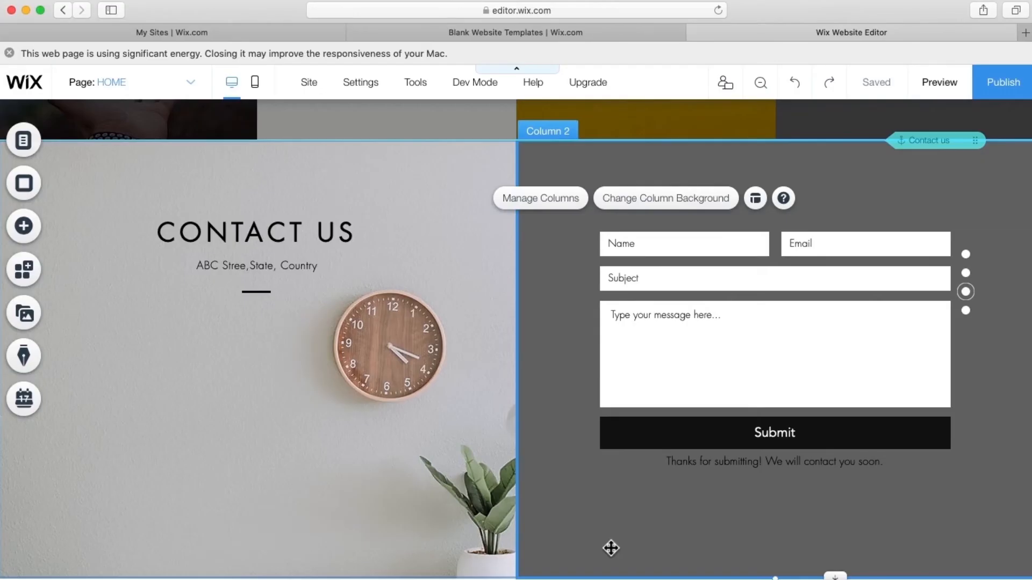
scroll(610, 545, down, 4)
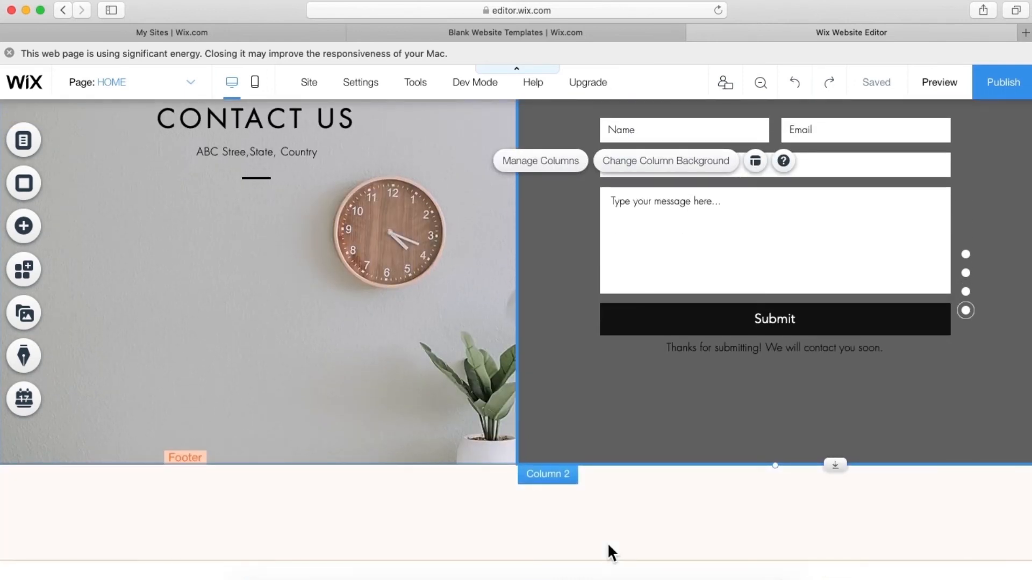
- From the Strip gallery's About designs, add the 'Our Firm' strip below Contact Us
click(33, 231)
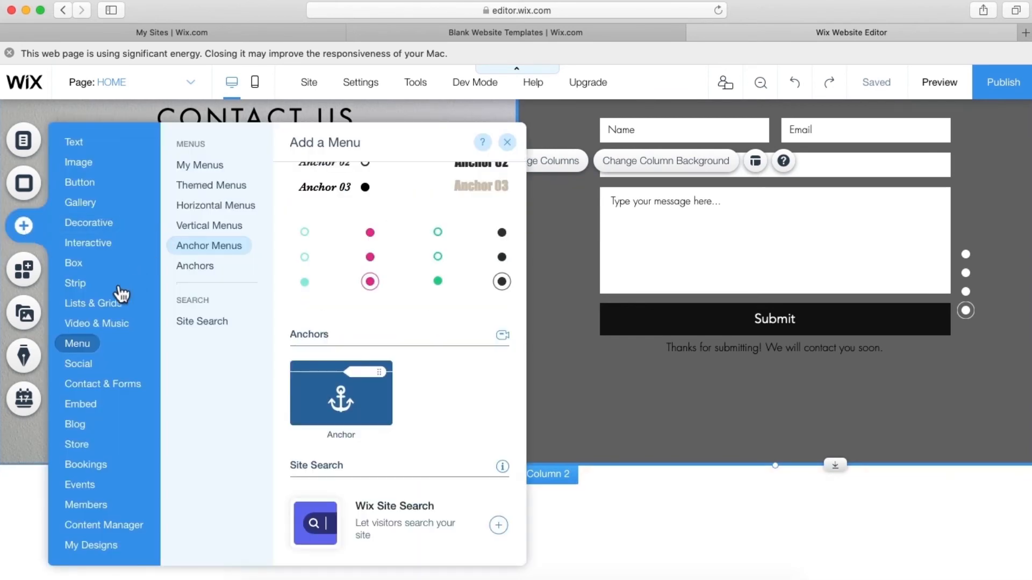
mouse_move(76, 283)
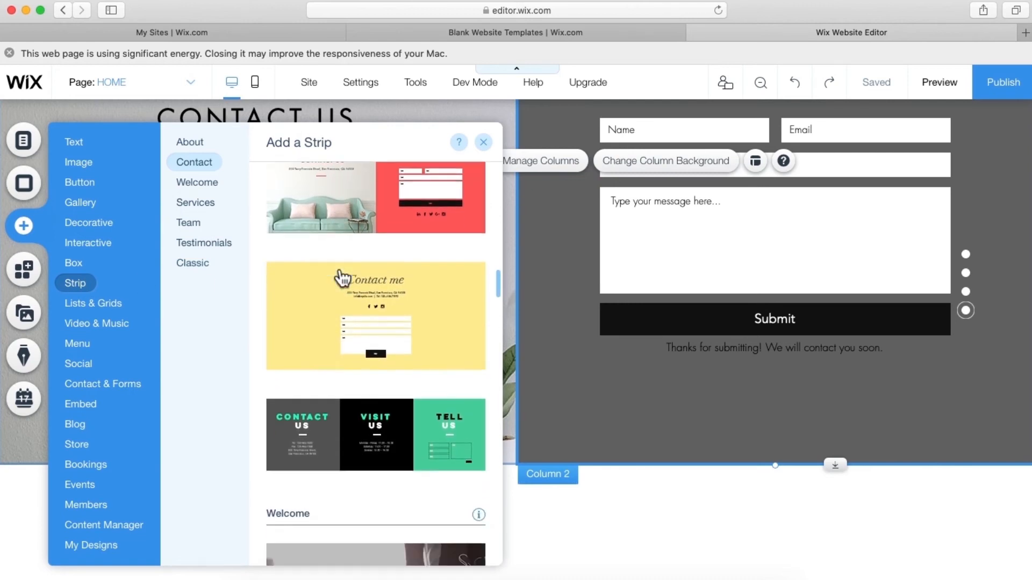
scroll(342, 279, down, 4)
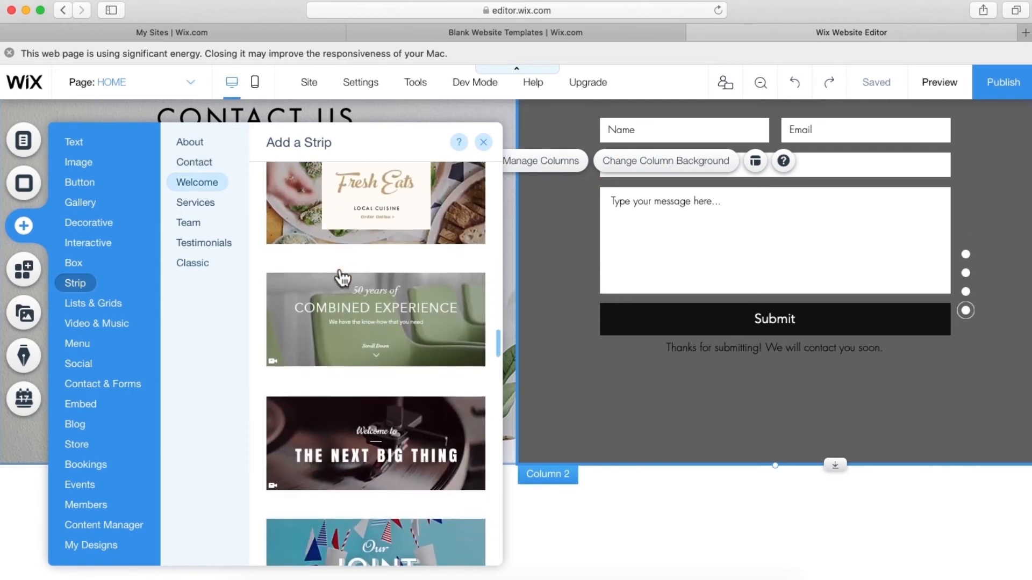
scroll(342, 279, down, 3)
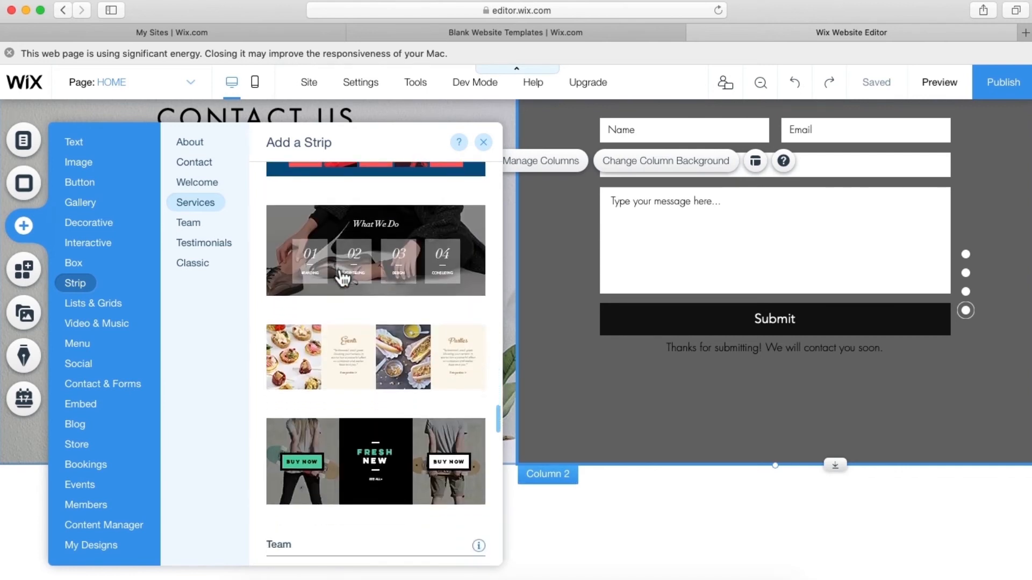
scroll(339, 275, down, 4)
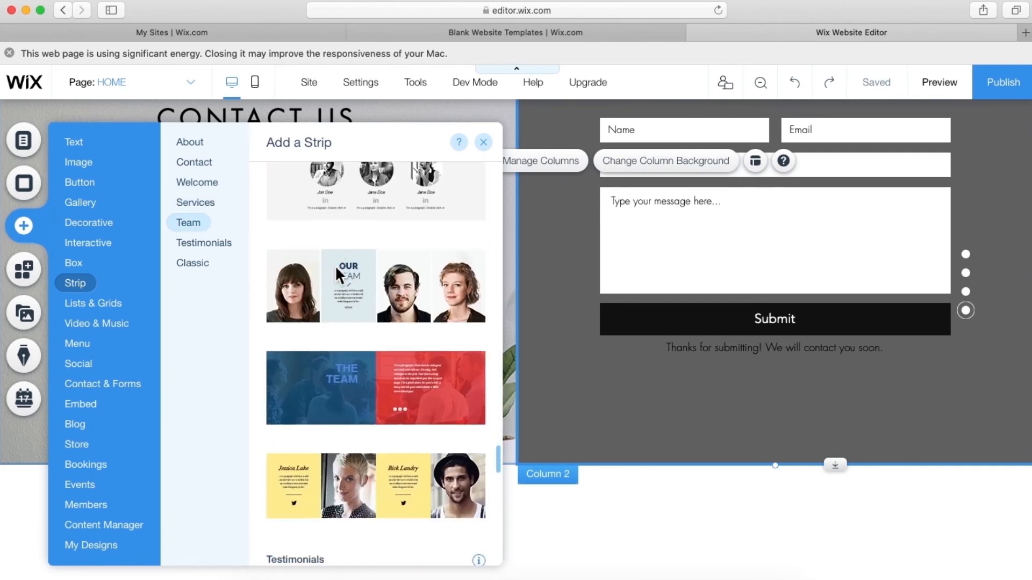
scroll(341, 279, down, 5)
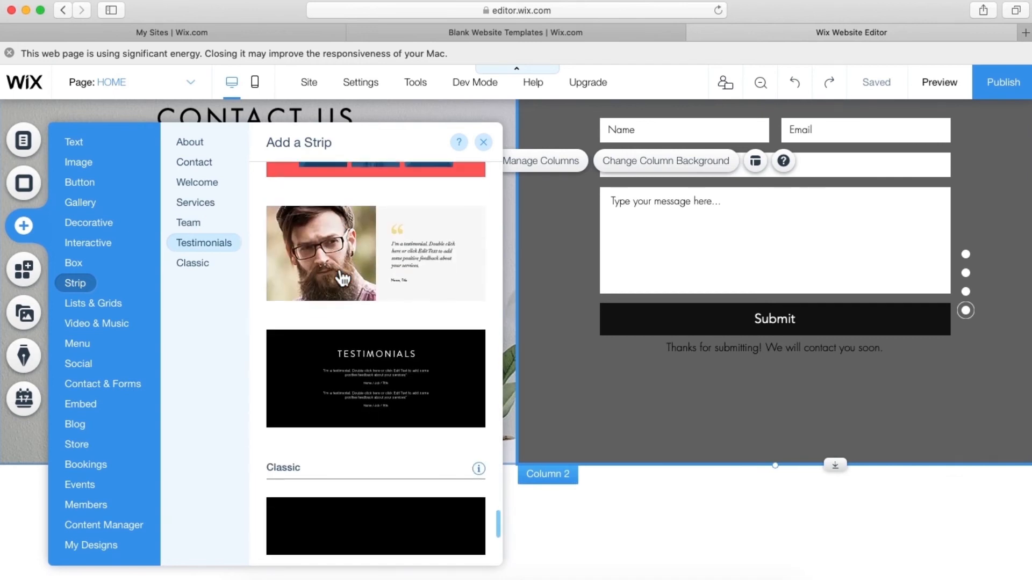
scroll(342, 278, down, 3)
scroll(342, 278, up, 10)
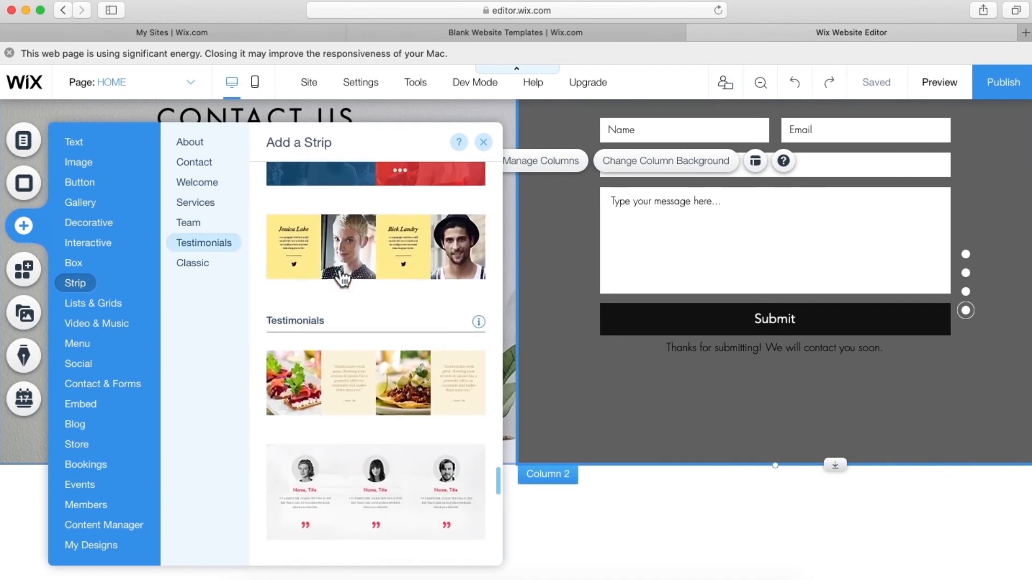
scroll(341, 278, up, 8)
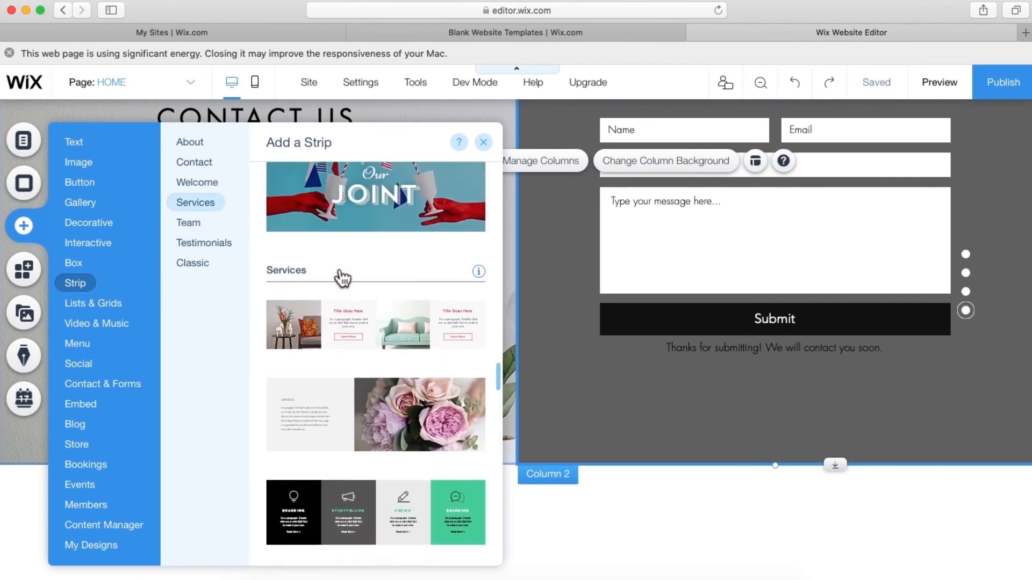
scroll(342, 279, up, 6)
scroll(341, 278, up, 5)
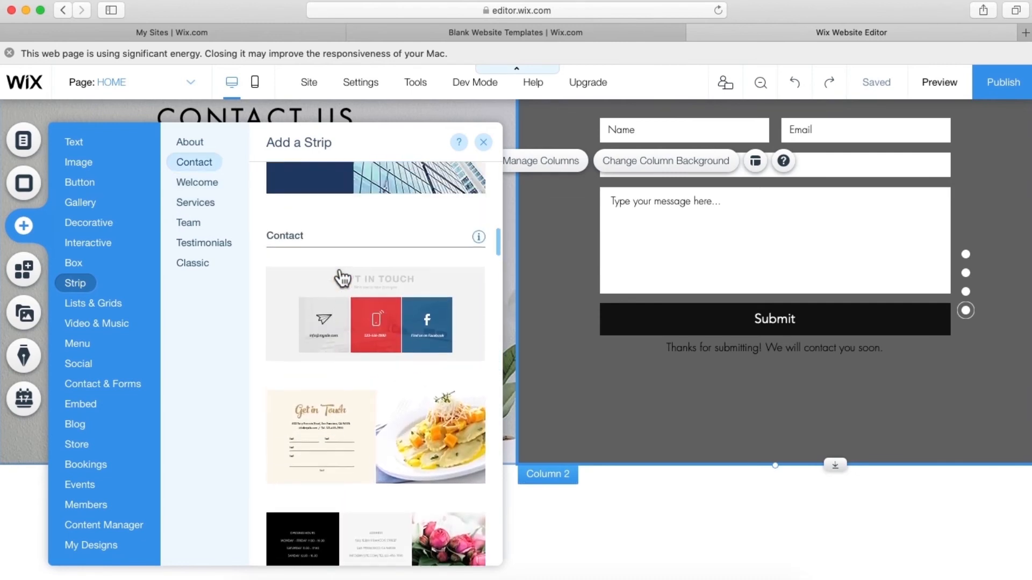
scroll(341, 279, up, 5)
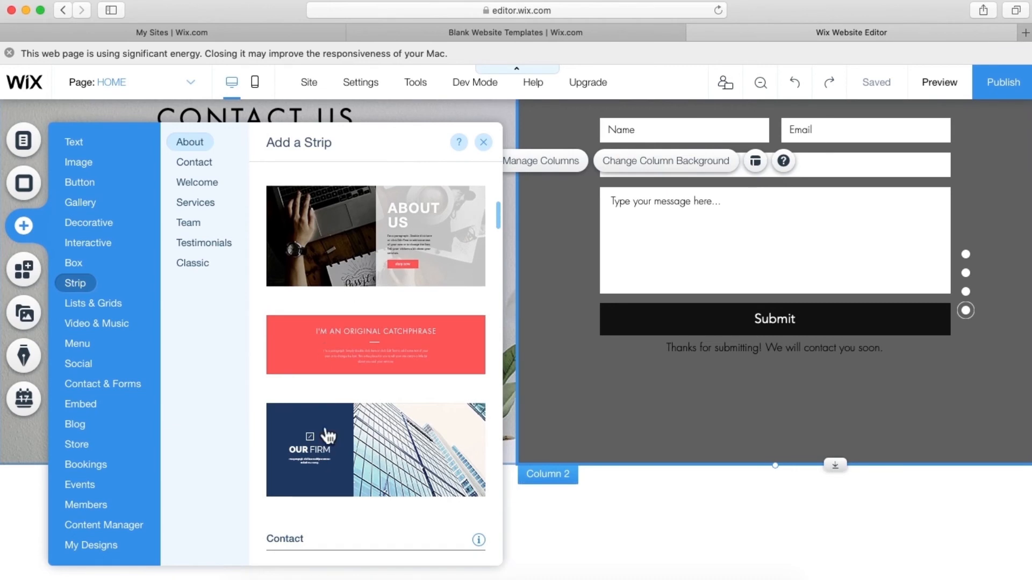
click(397, 450)
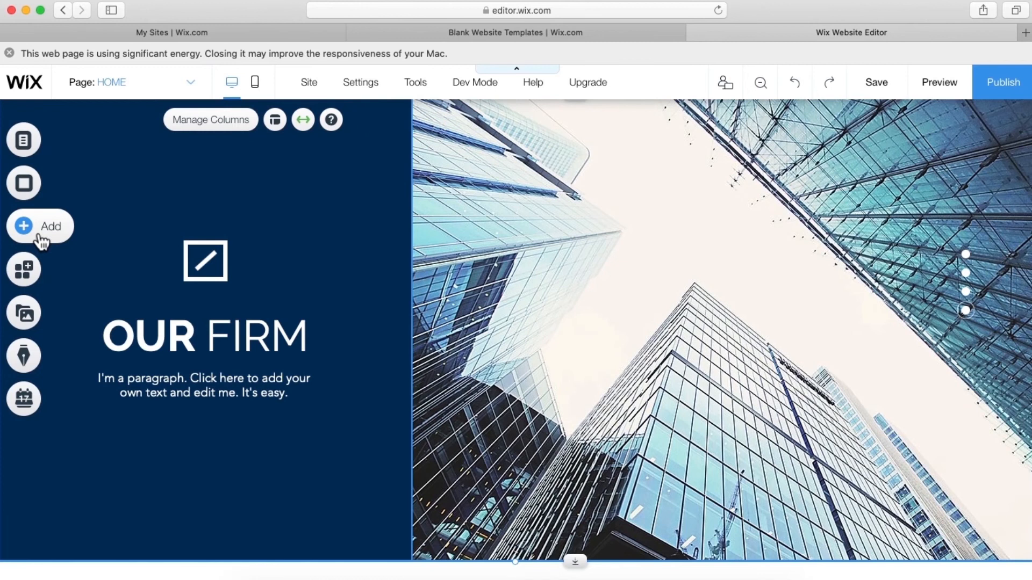
- Explore the Add panel's Video & Music, Contact & Forms maps, and Blog categories
click(41, 228)
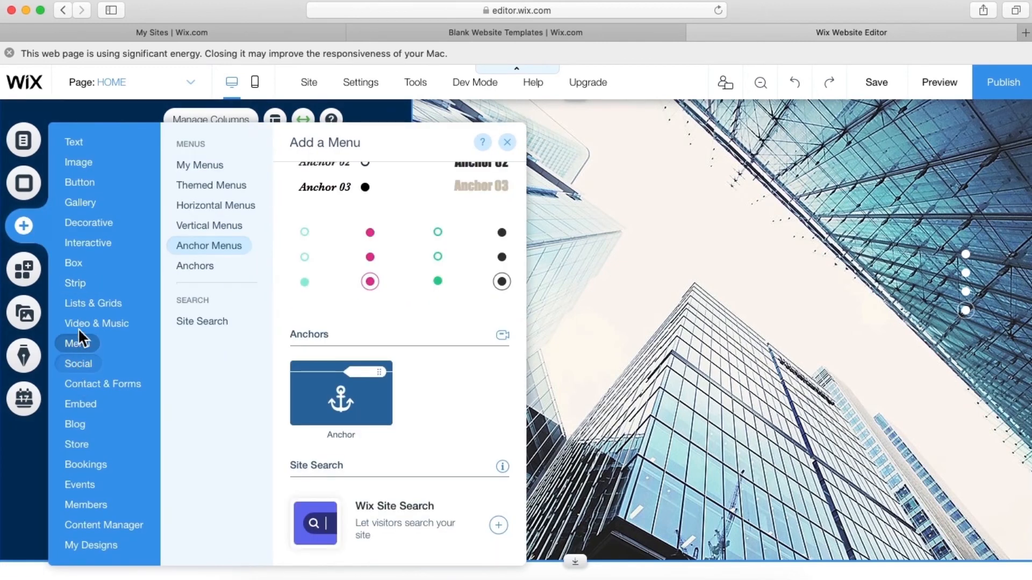
click(81, 324)
click(89, 383)
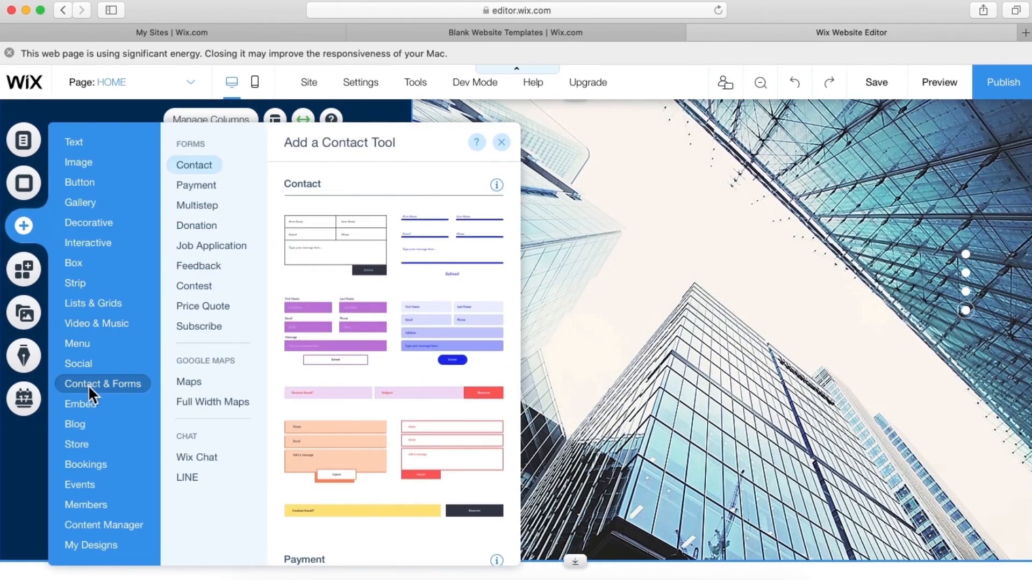
click(181, 385)
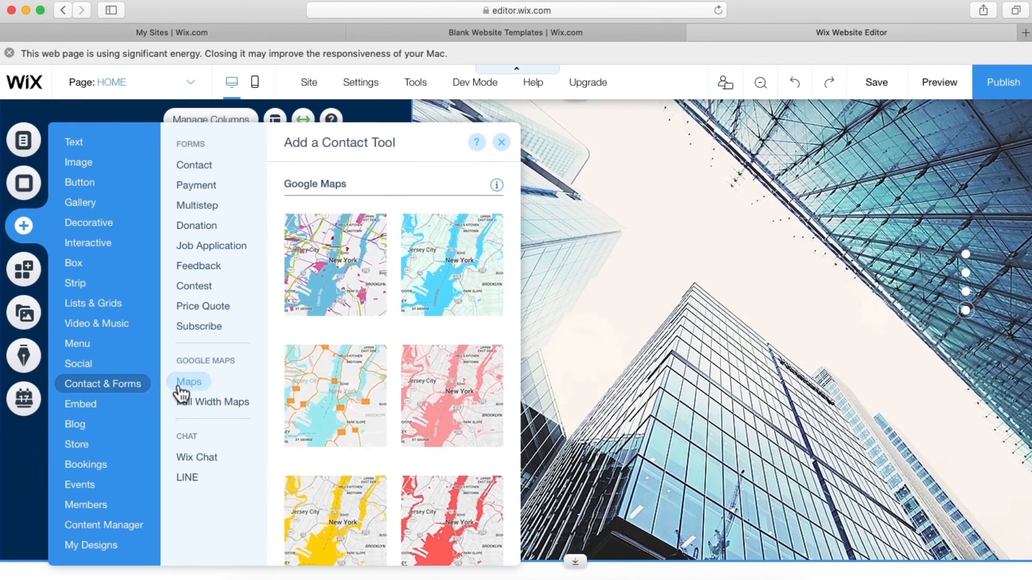
click(195, 408)
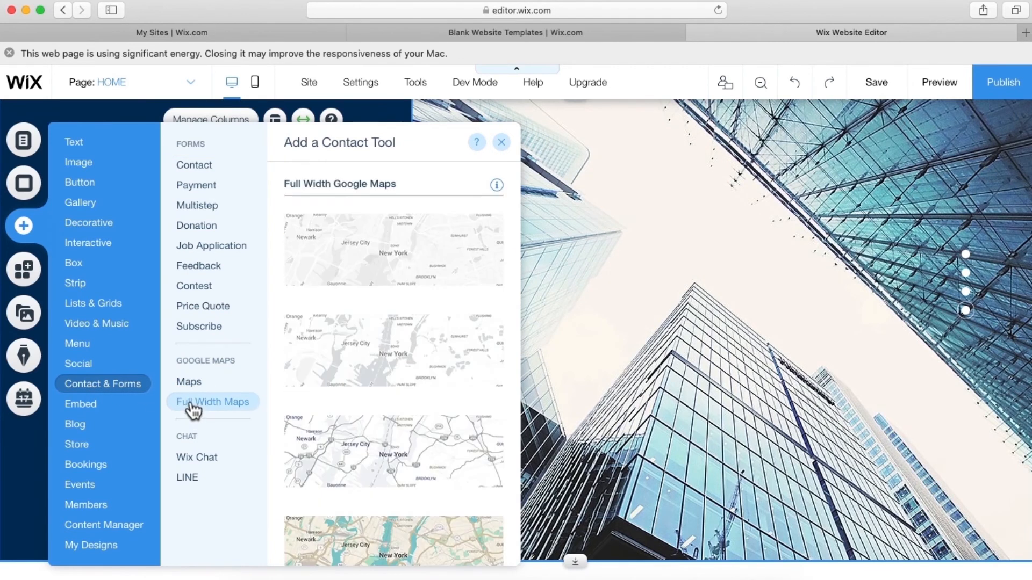
click(80, 422)
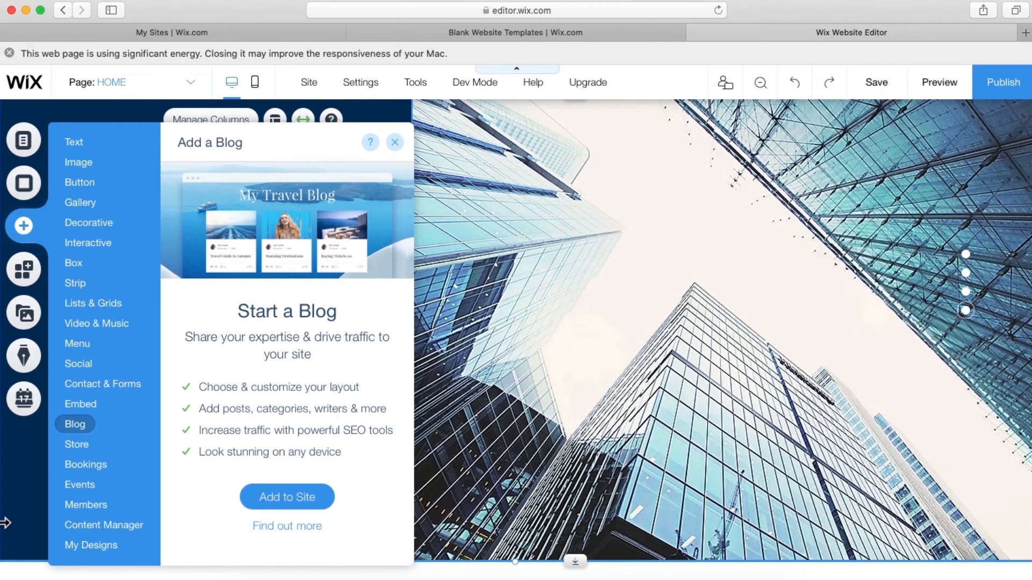
- Return to Contact & Forms > Maps and scroll through the Google Maps style thumbnails
click(89, 325)
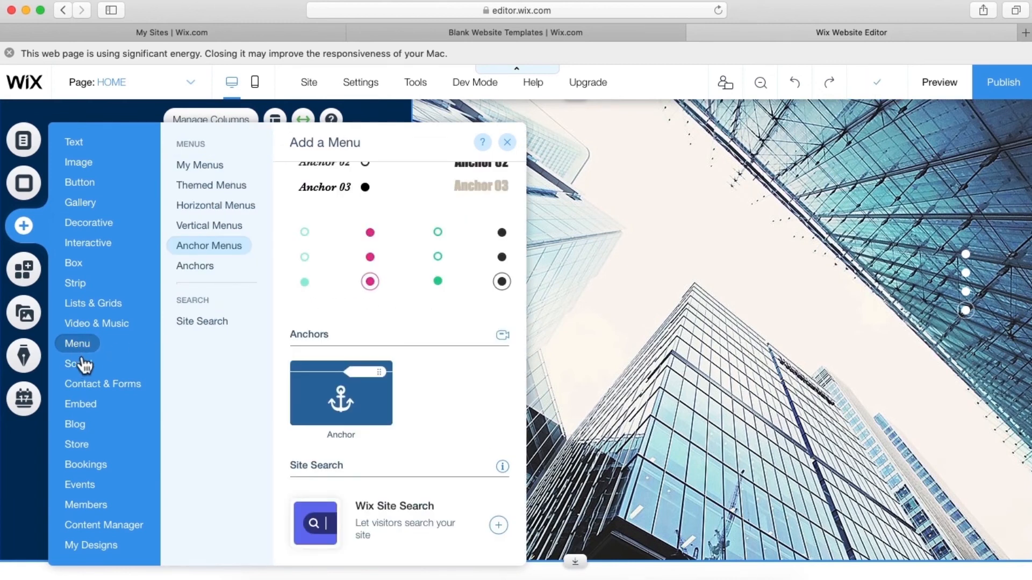
mouse_move(84, 367)
mouse_move(89, 387)
mouse_move(197, 390)
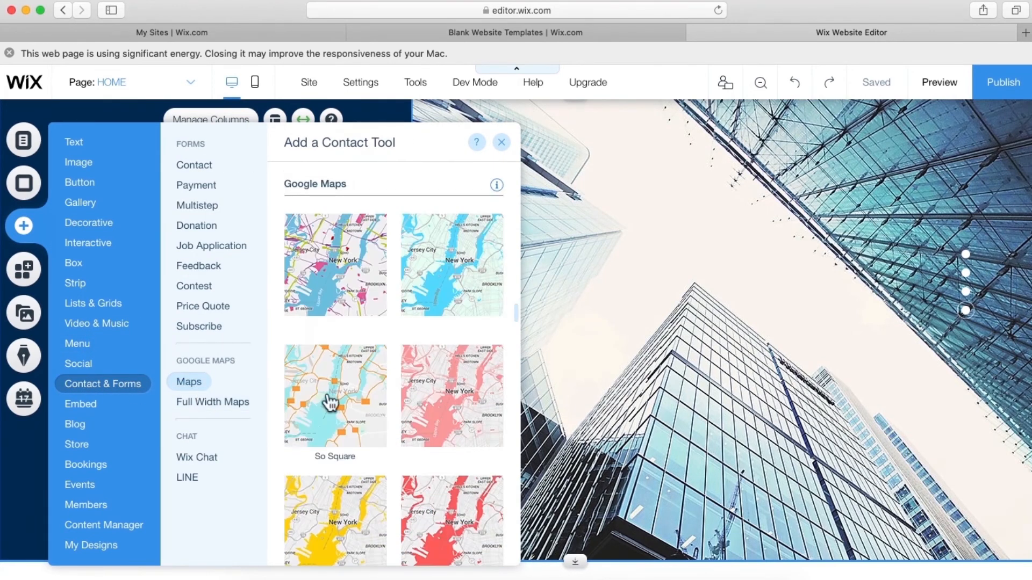
scroll(358, 414, down, 10)
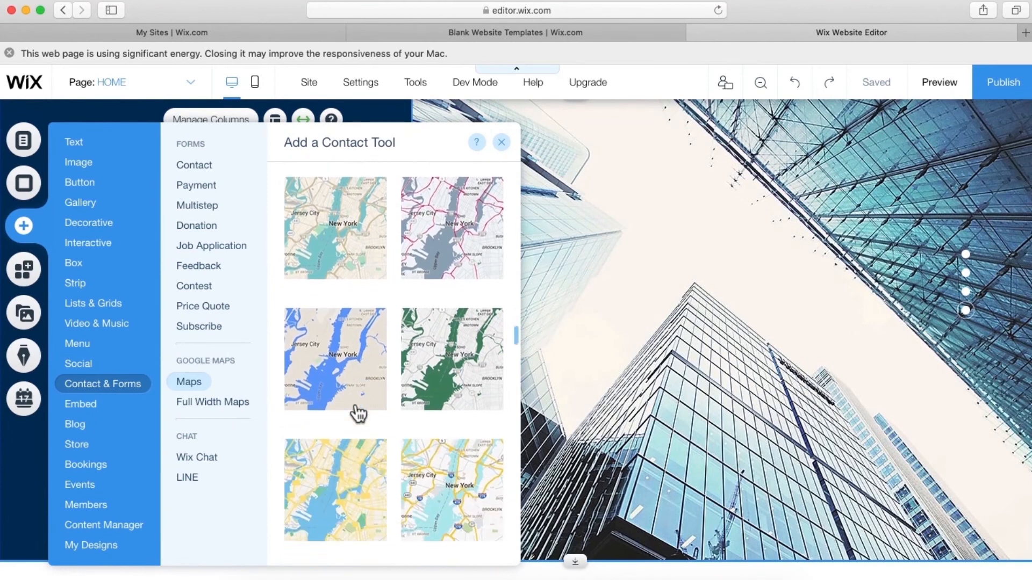
scroll(357, 414, down, 10)
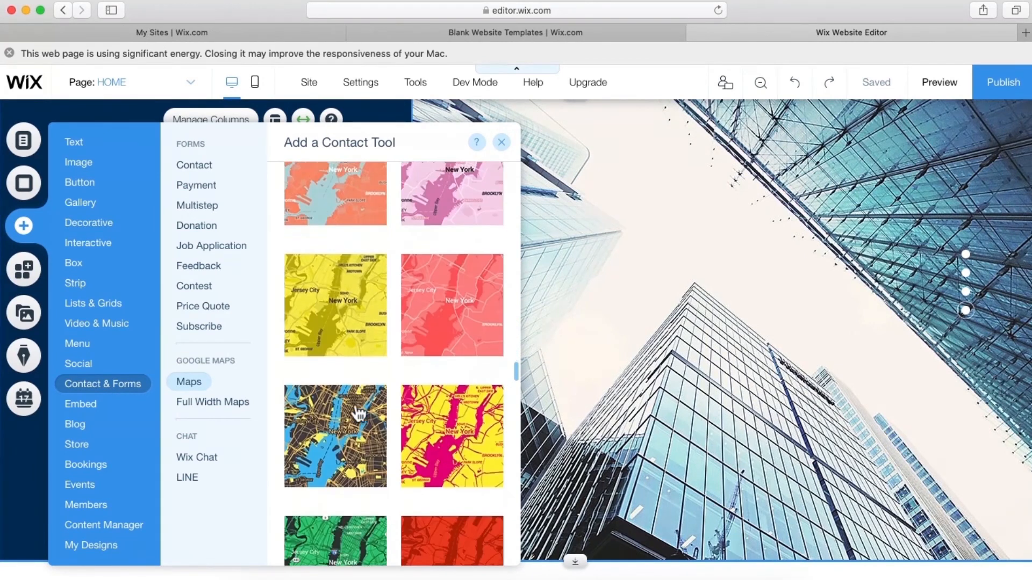
scroll(358, 413, down, 5)
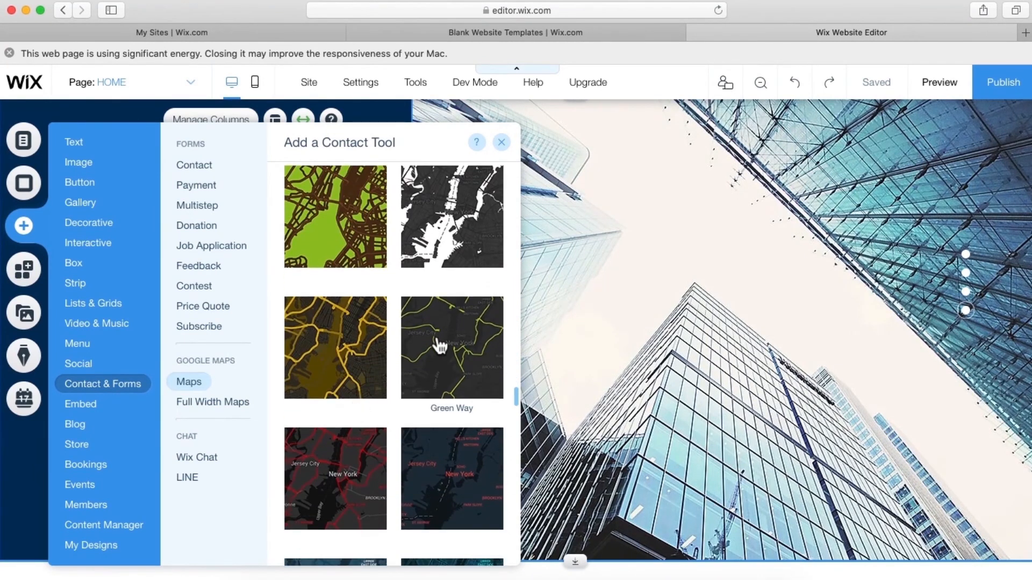
scroll(467, 360, down, 2)
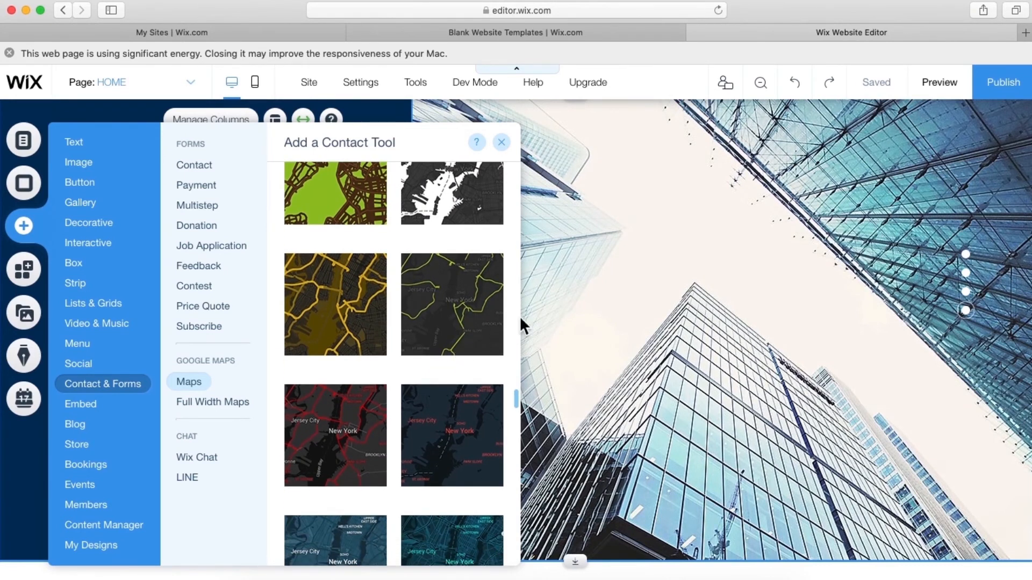
- Drop the Green Way map into the Our Firm strip and stretch it to fill the right column
drag(466, 330, 704, 289)
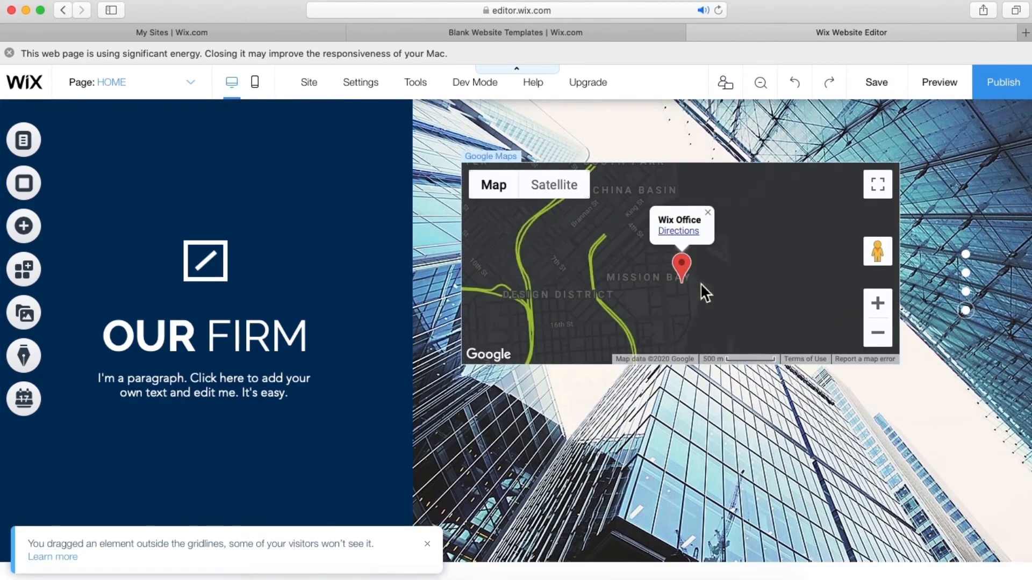
click(571, 311)
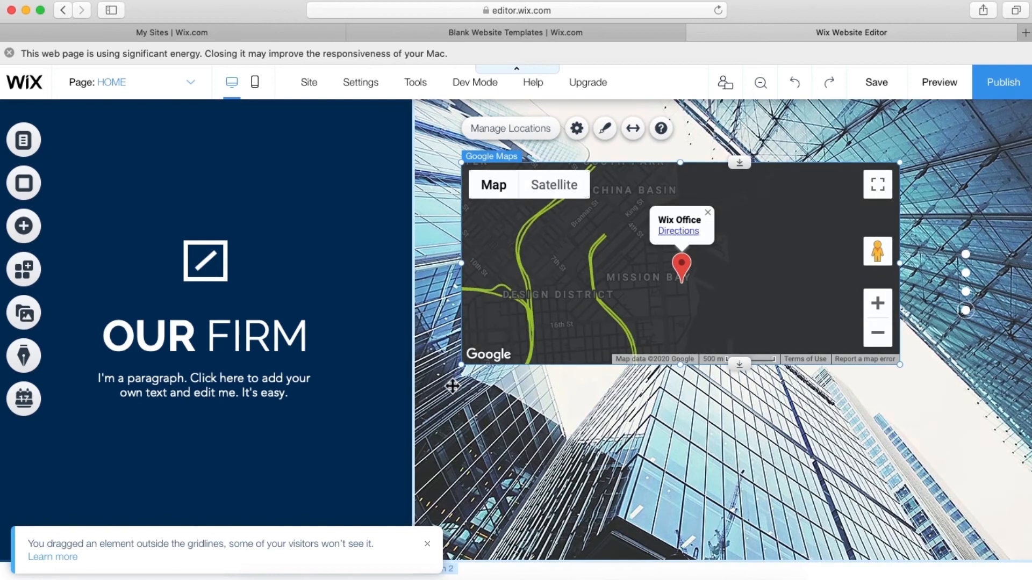
drag(463, 367, 417, 552)
scroll(558, 297, up, 2)
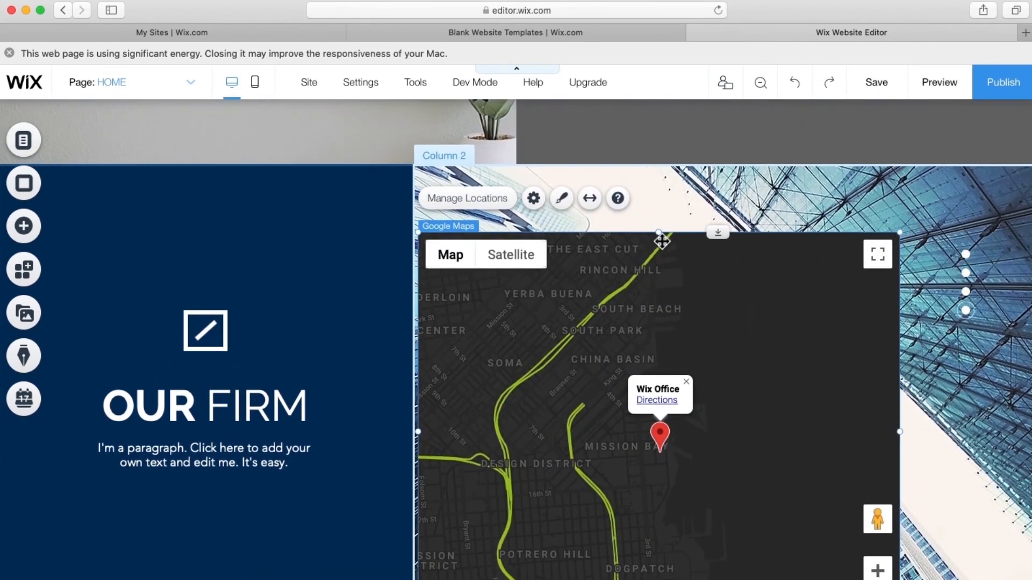
drag(662, 239, 659, 167)
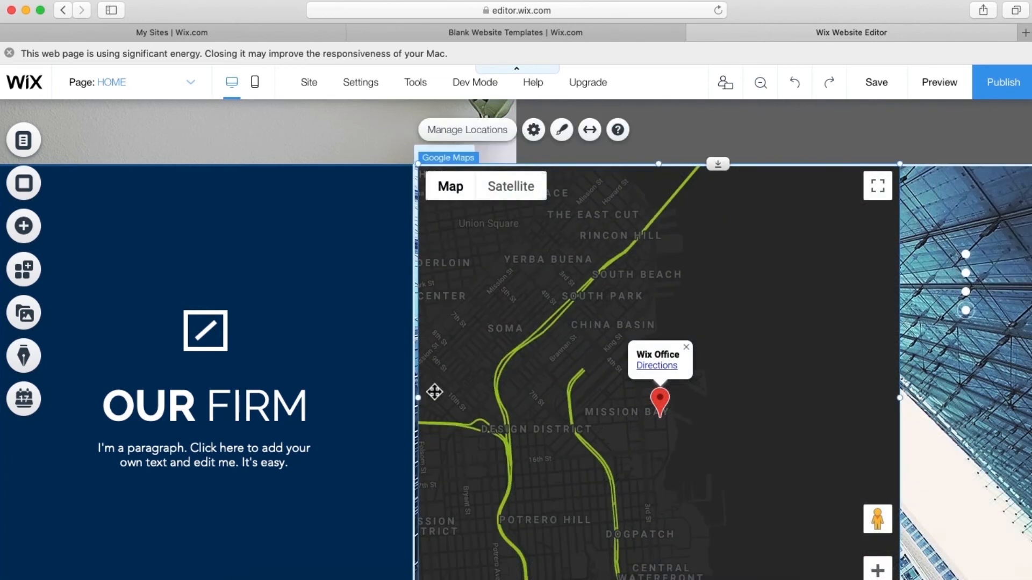
drag(425, 405, 418, 404)
drag(900, 400, 1011, 410)
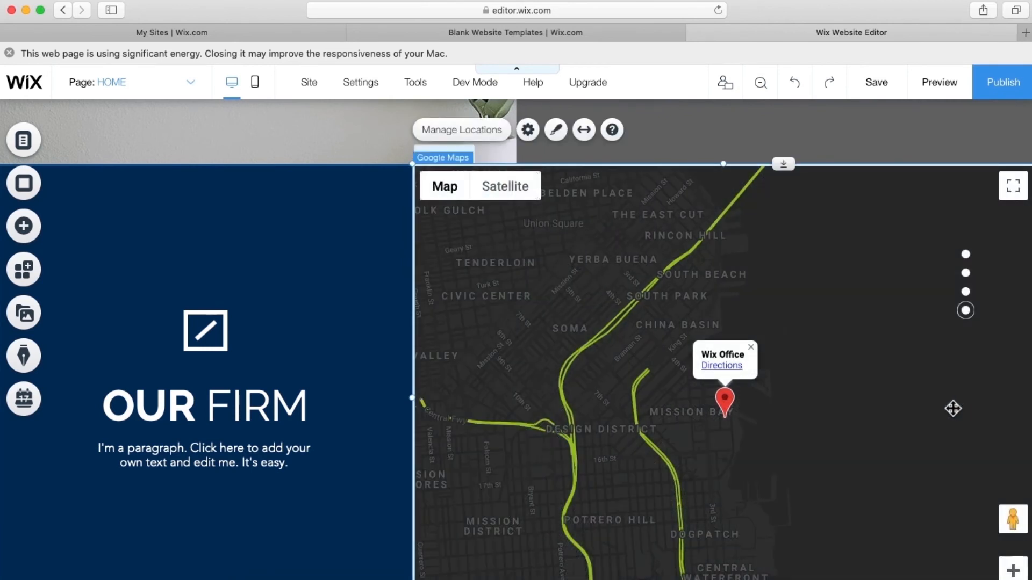
double_click(853, 453)
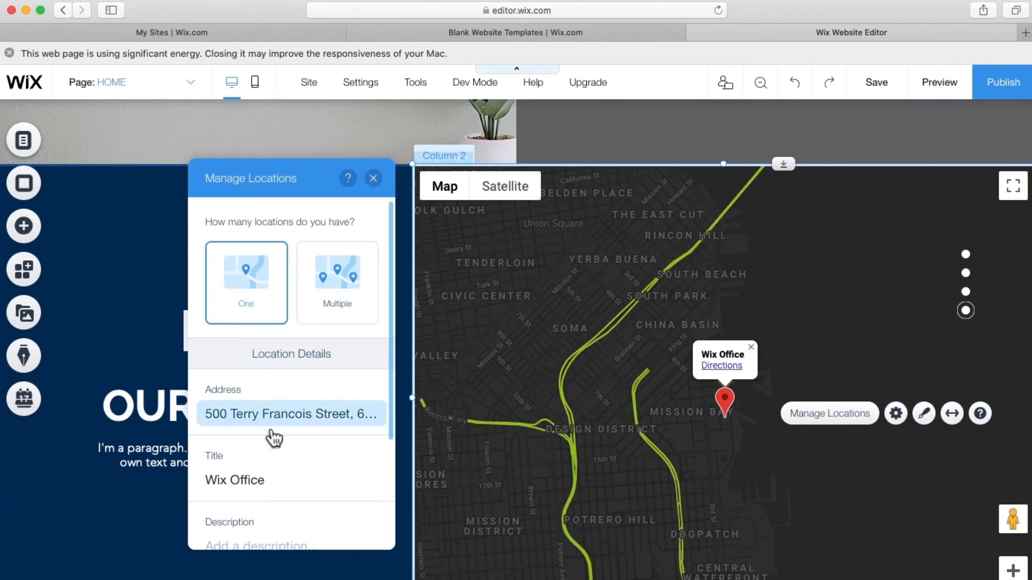
- Switch the map from One to Multiple locations, keeping Wix Office listed, and close the manager
scroll(263, 427, down, 2)
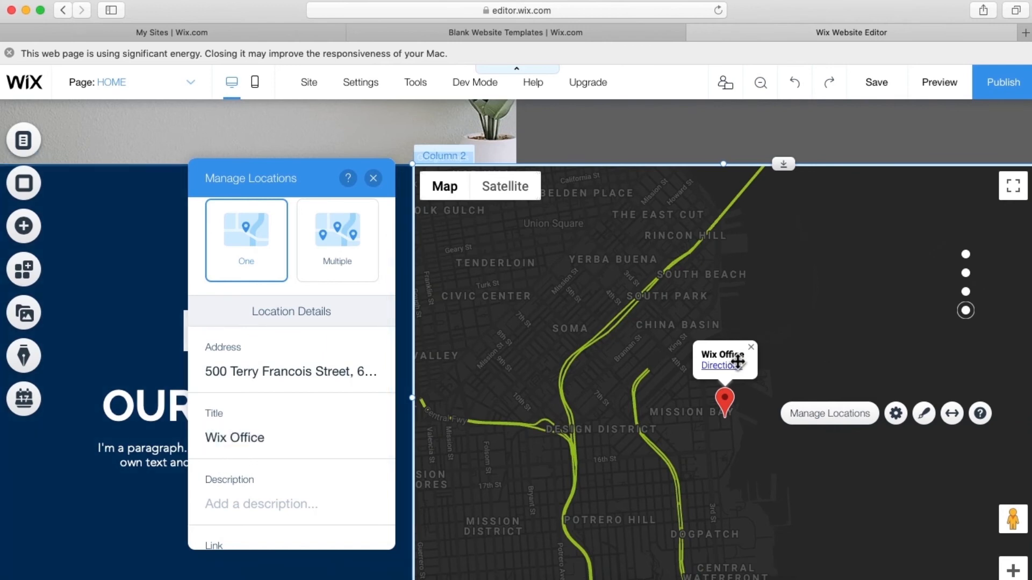
scroll(285, 460, down, 3)
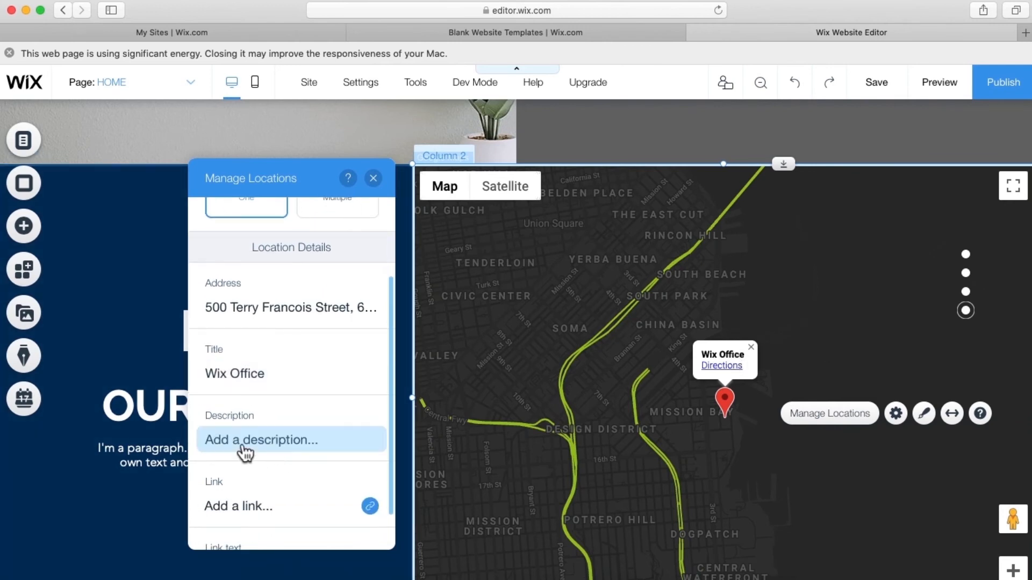
scroll(302, 458, down, 2)
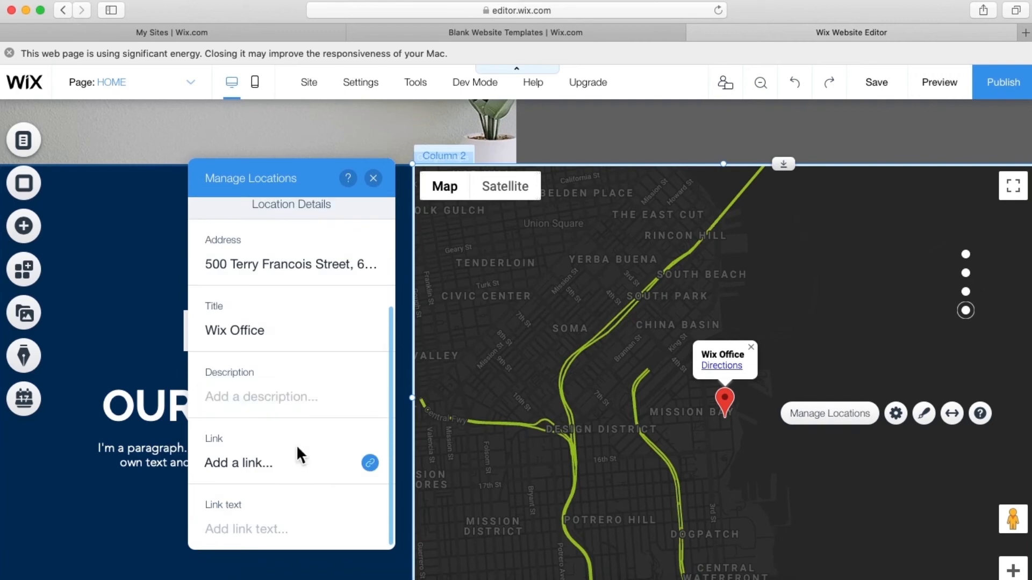
scroll(323, 478, up, 6)
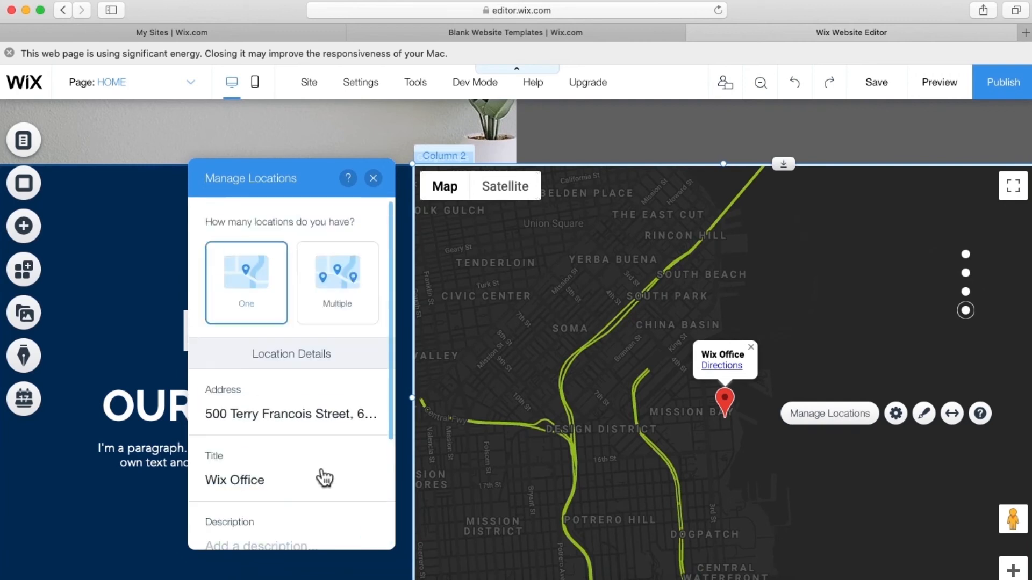
click(344, 294)
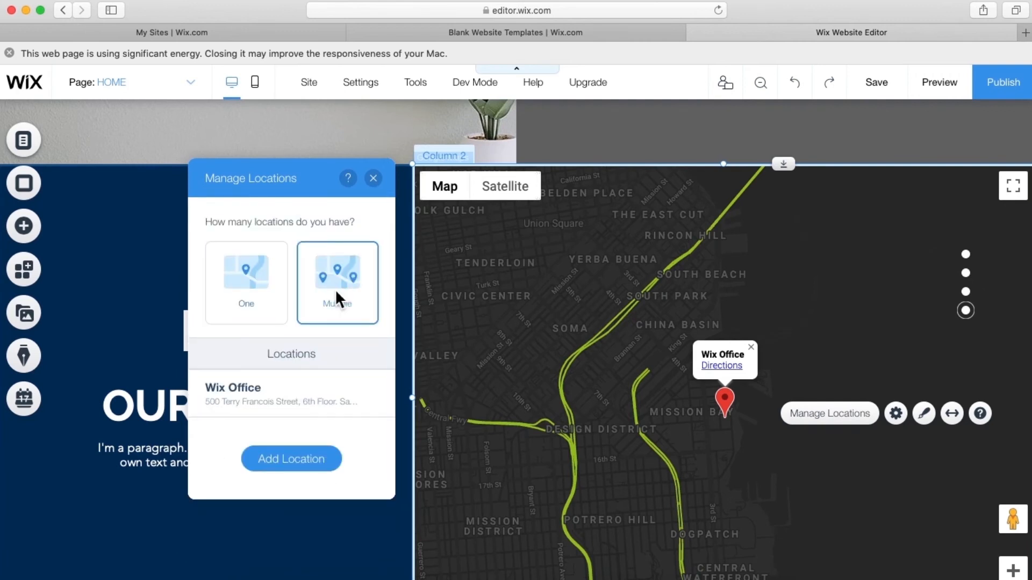
click(374, 179)
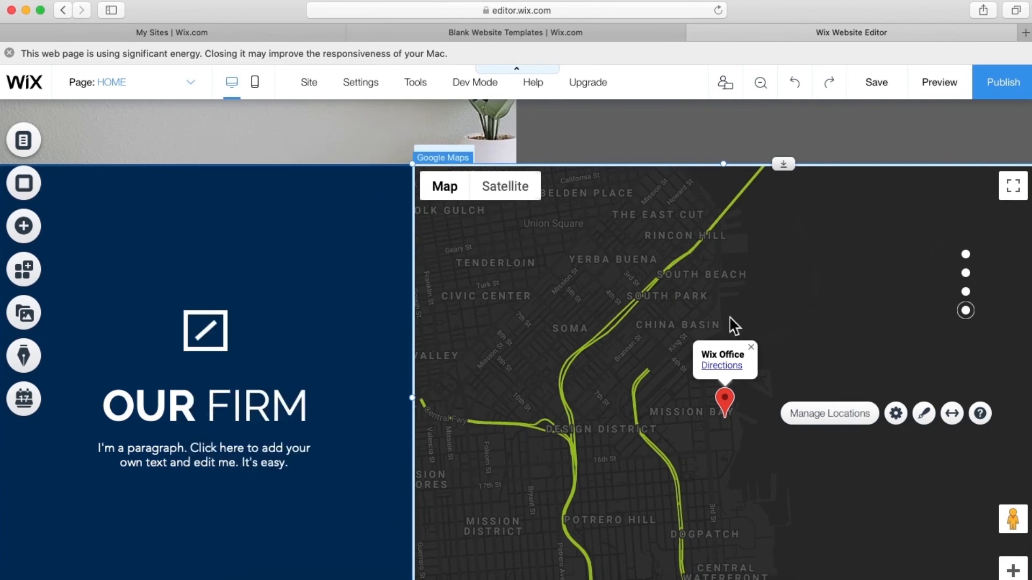
- Set the map zoom to 13, leaving map/satellite, zoom and Street View controls switched on
click(895, 414)
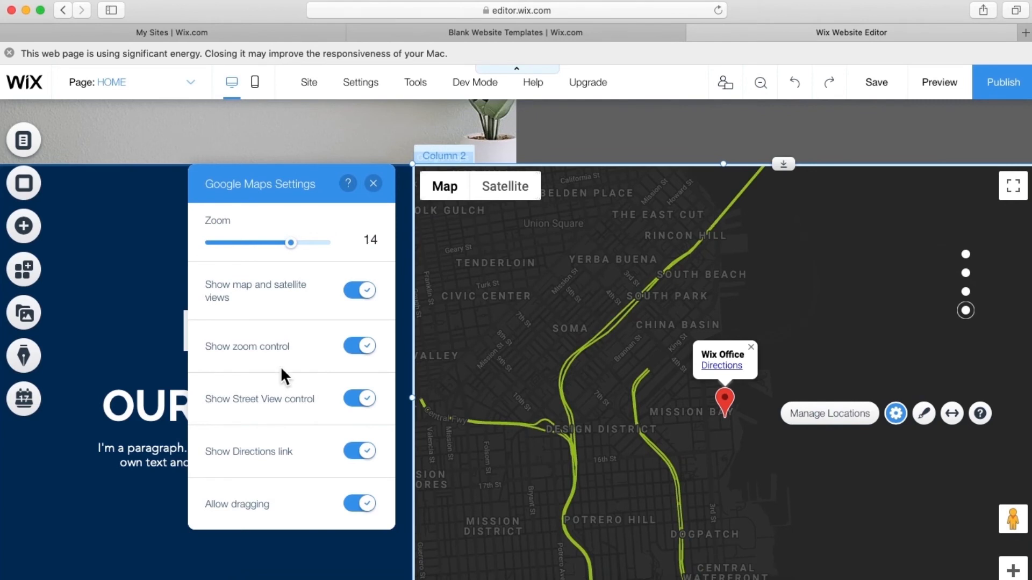
click(366, 294)
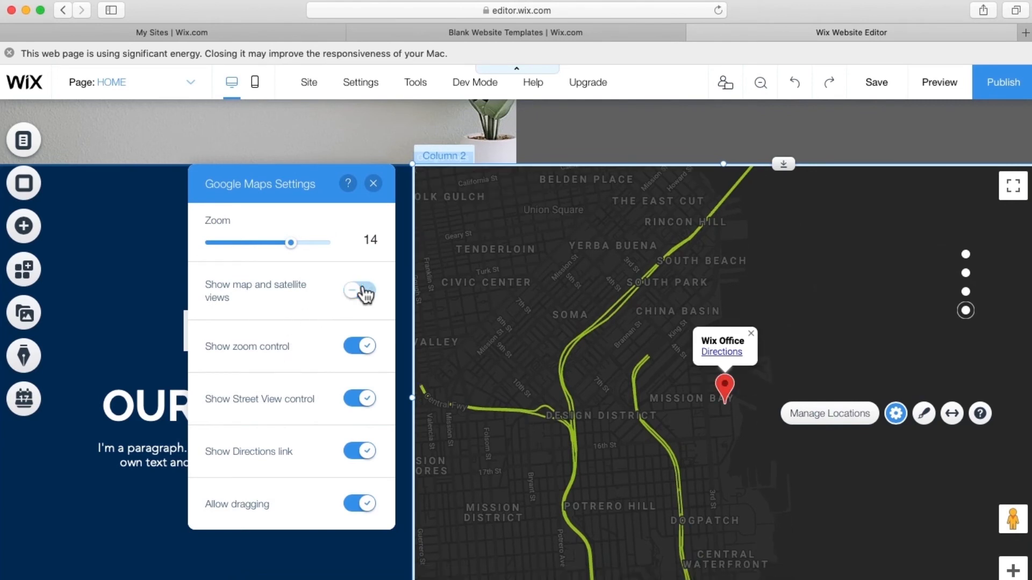
click(363, 292)
mouse_move(297, 246)
mouse_down()
mouse_move(273, 246)
mouse_move(309, 250)
mouse_up()
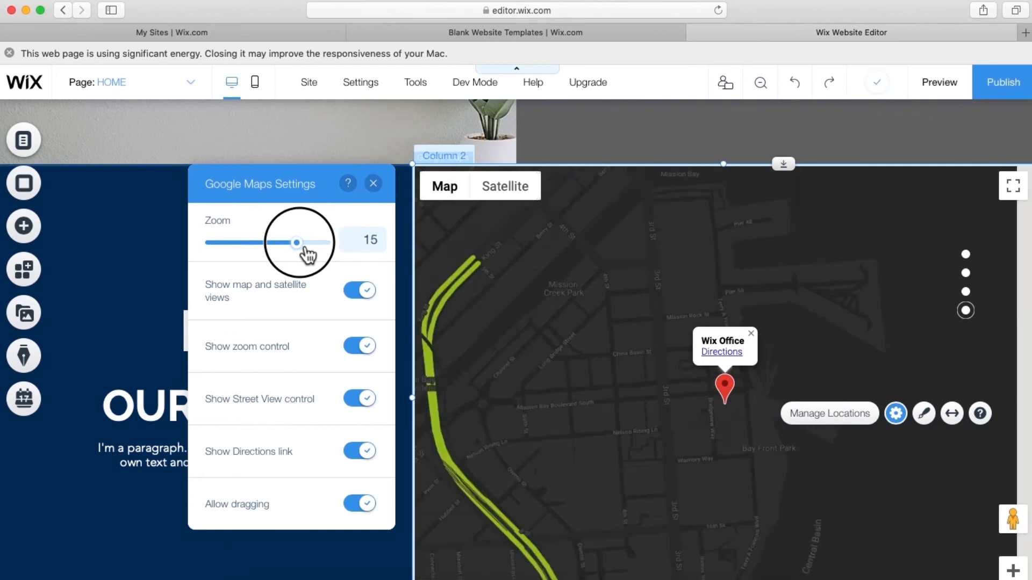
drag(308, 255, 296, 255)
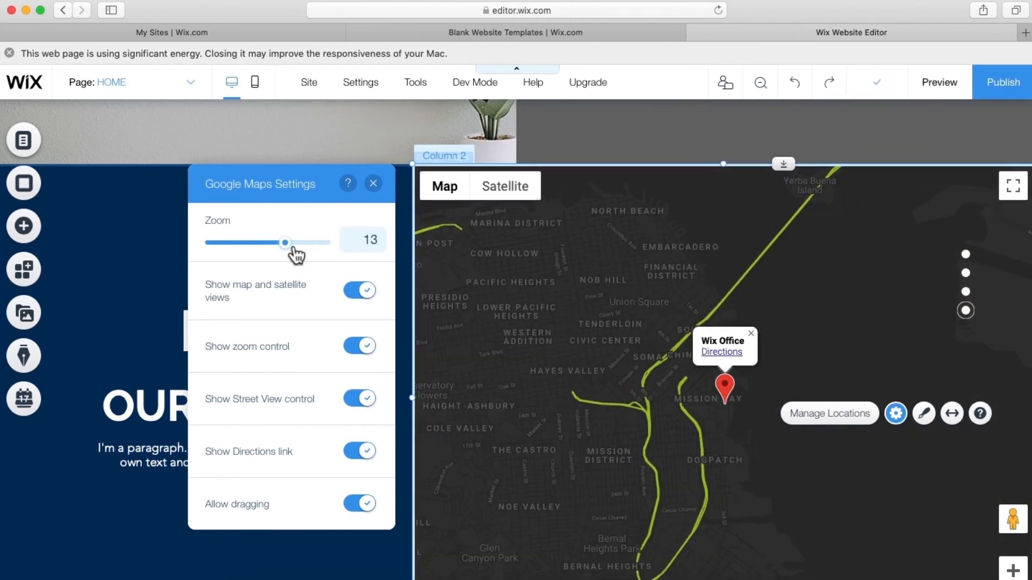
click(370, 355)
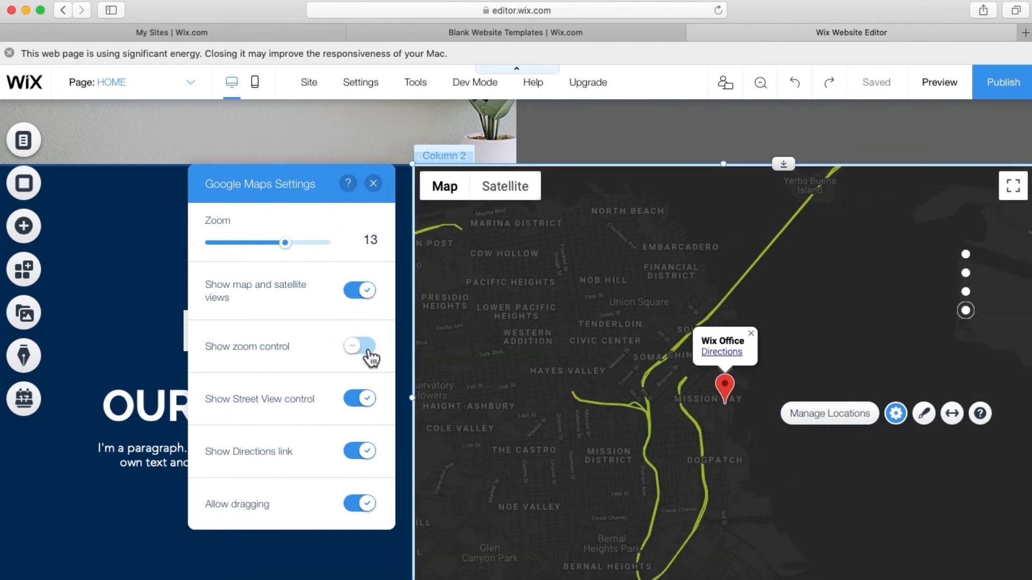
click(371, 355)
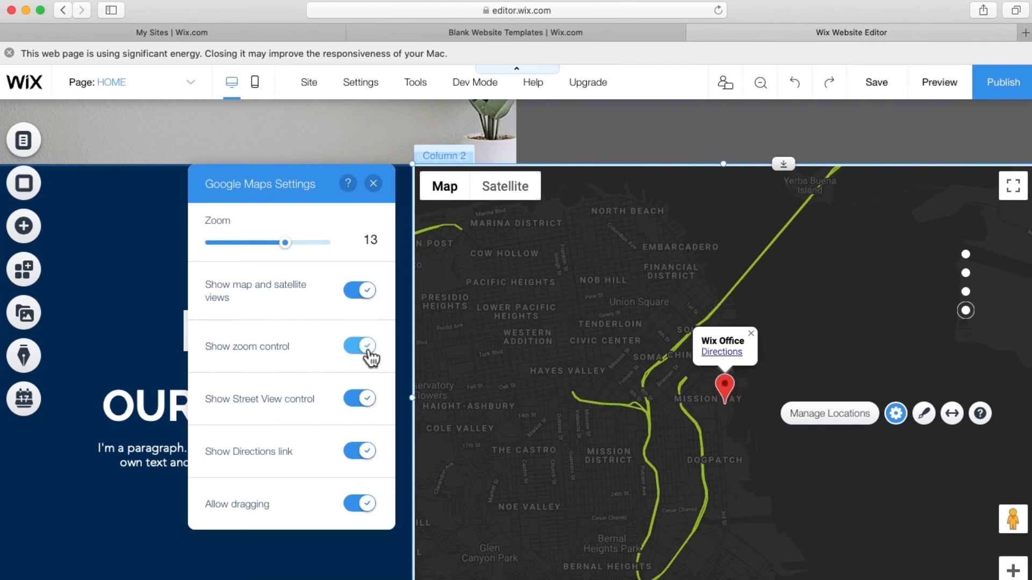
click(369, 354)
click(370, 355)
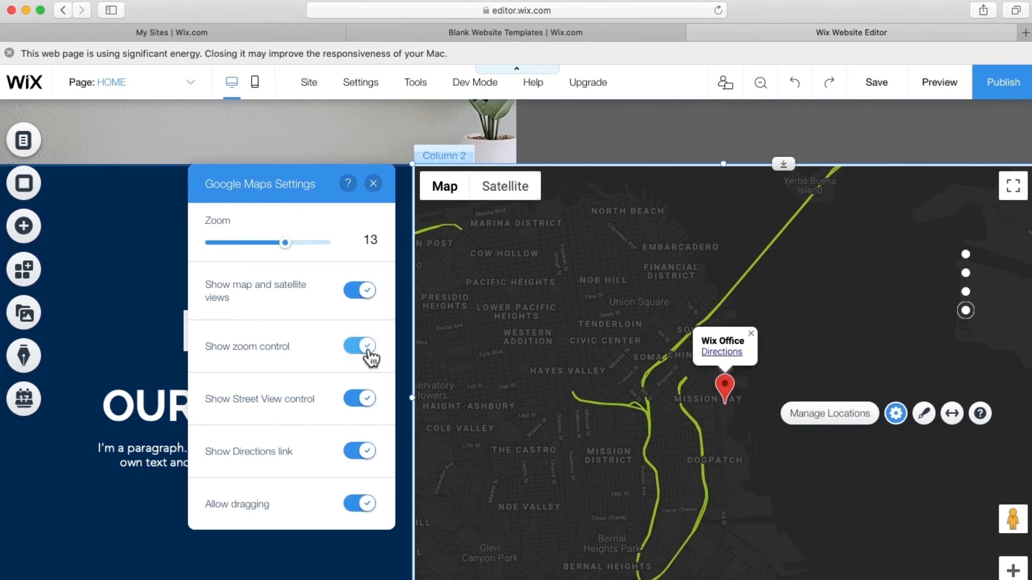
click(367, 403)
click(366, 403)
click(926, 416)
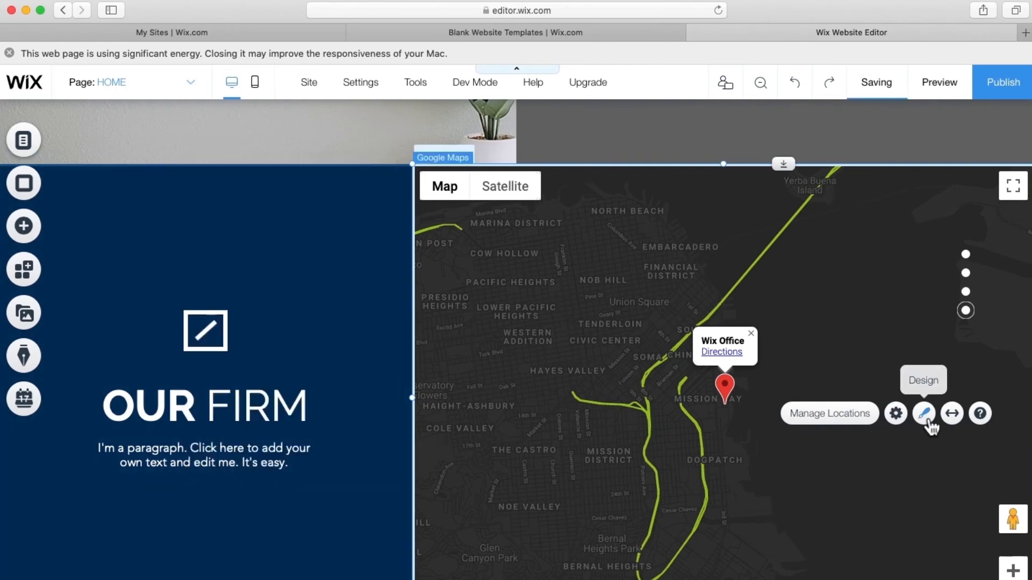
click(299, 349)
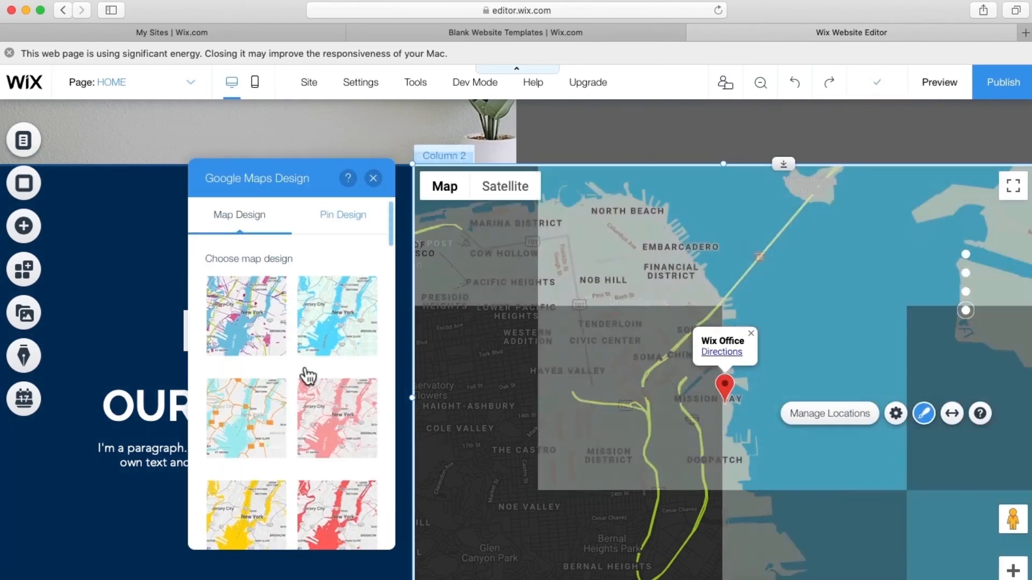
scroll(308, 376, down, 2)
click(306, 370)
scroll(306, 376, up, 2)
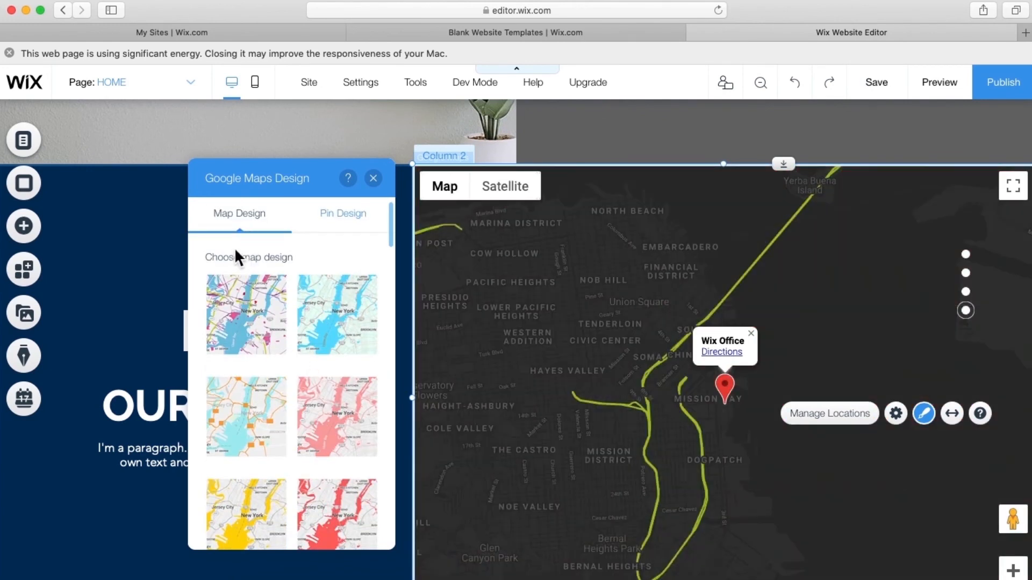
click(375, 179)
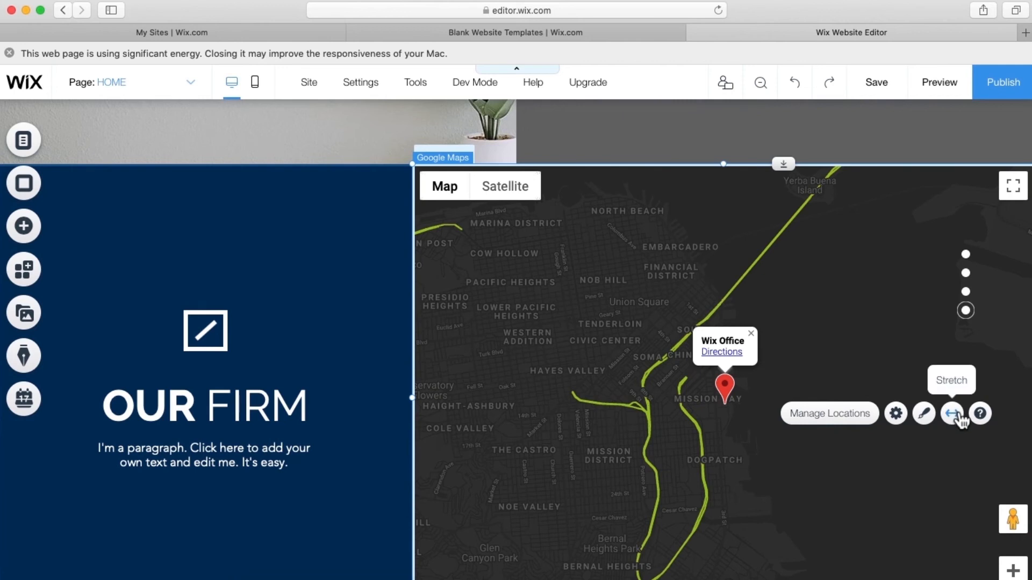
click(952, 414)
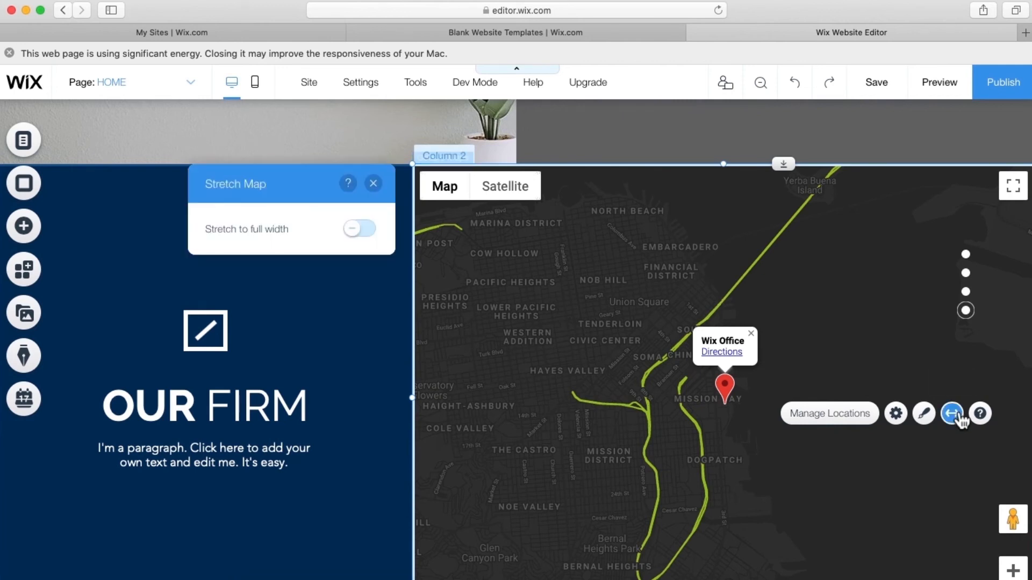
click(359, 230)
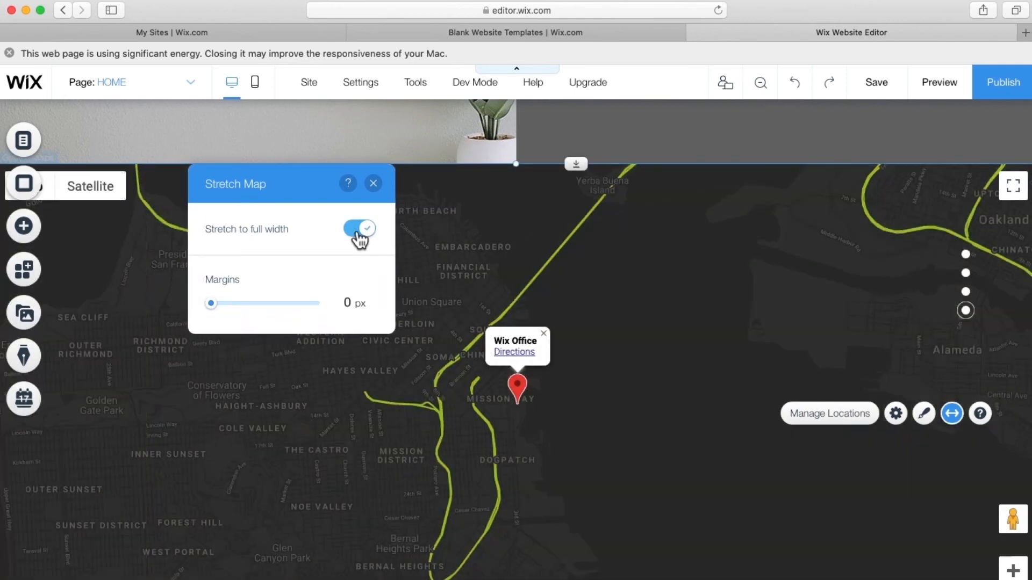
click(358, 233)
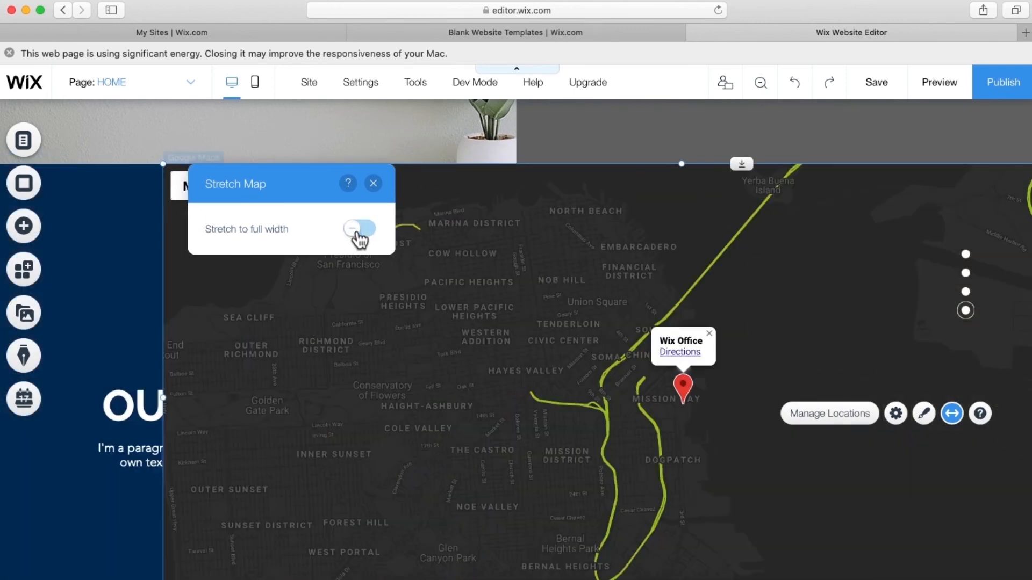
click(374, 184)
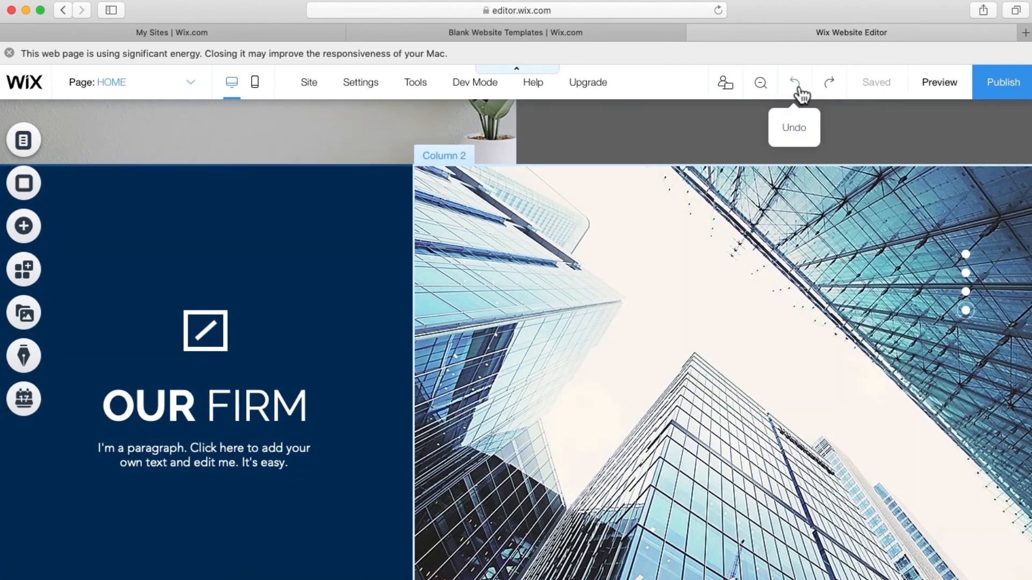
click(800, 91)
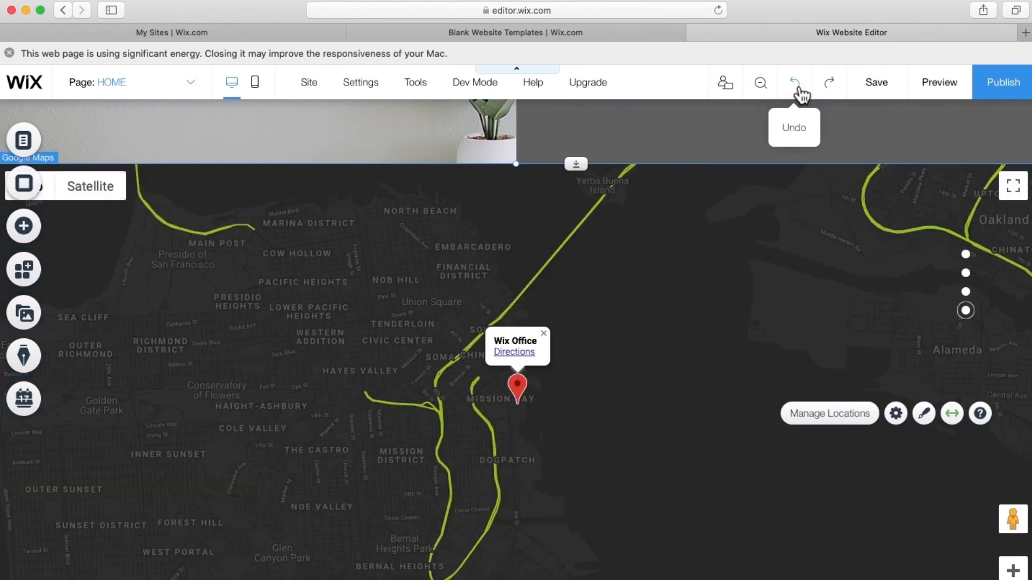
click(799, 91)
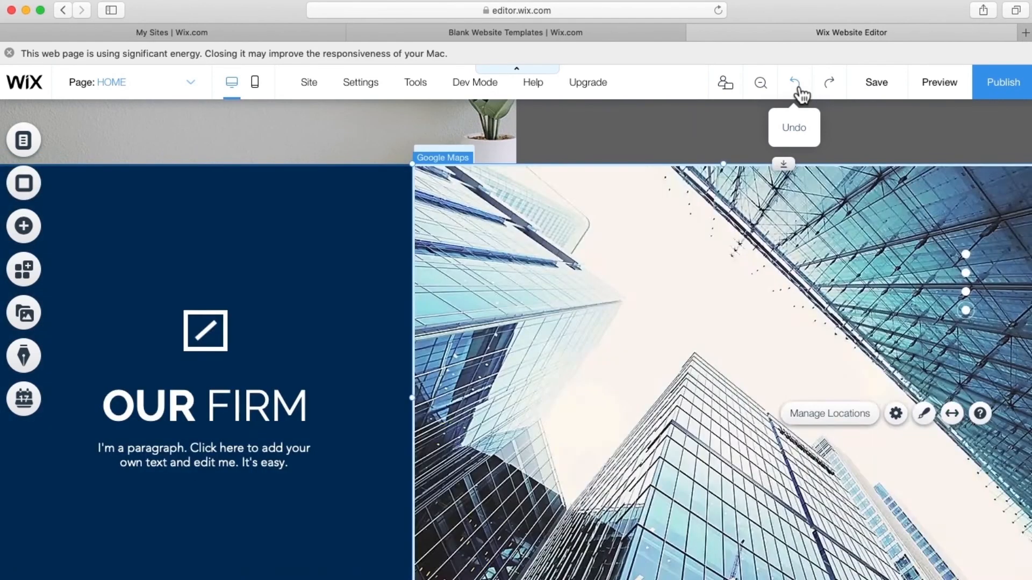
click(341, 327)
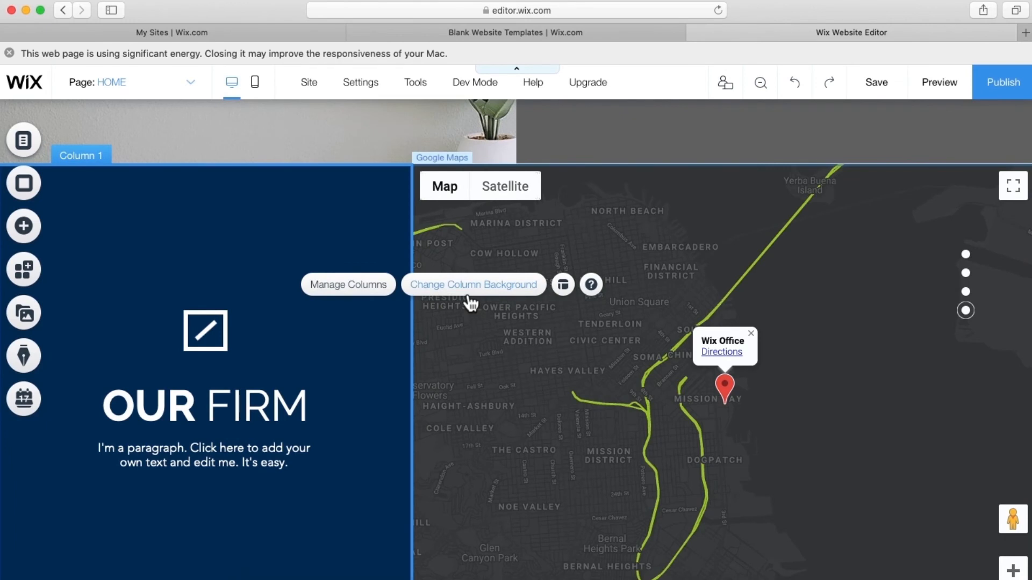
- Give the left column a green #BADA55 background from the colour choices
click(471, 288)
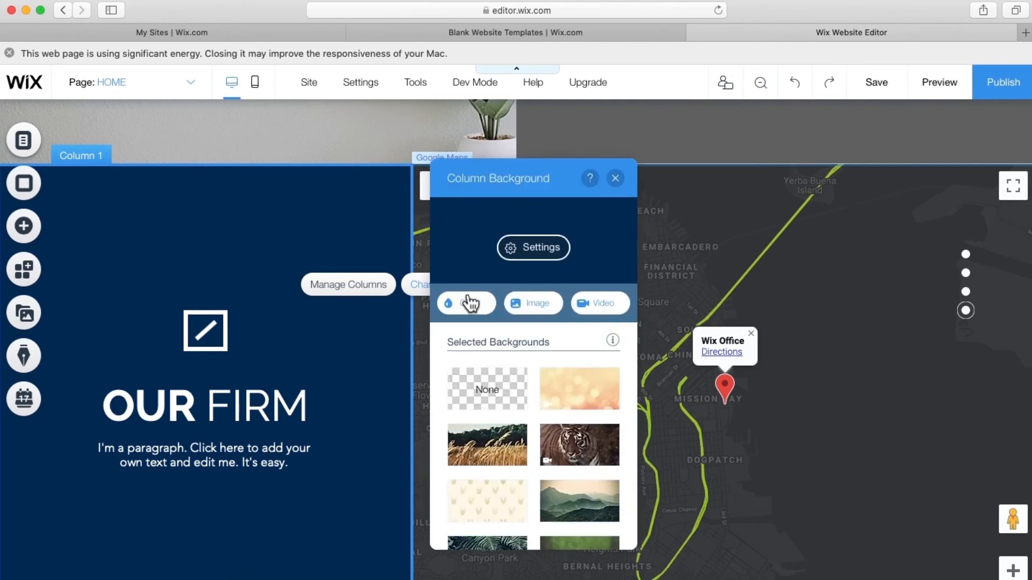
click(476, 307)
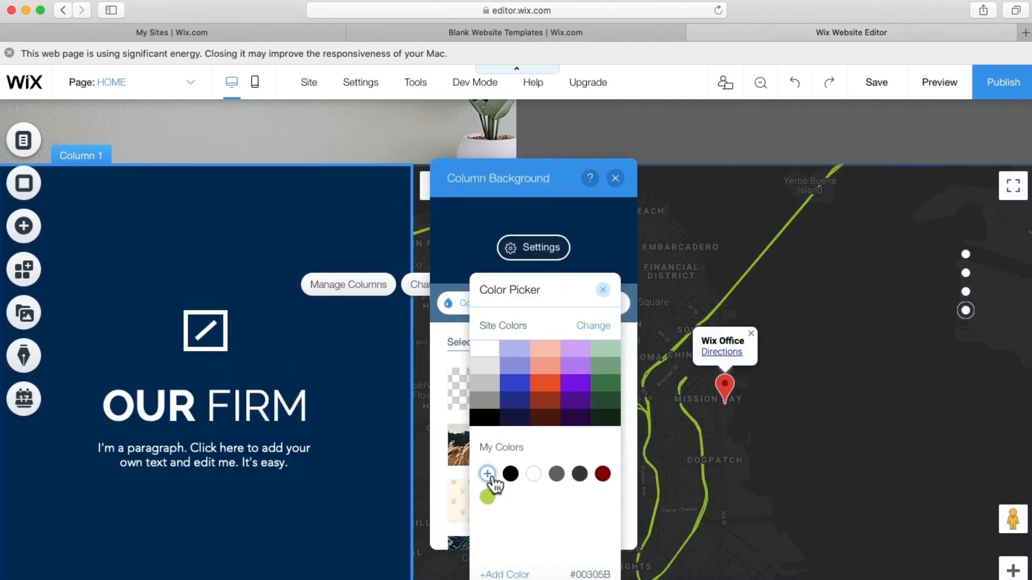
click(487, 474)
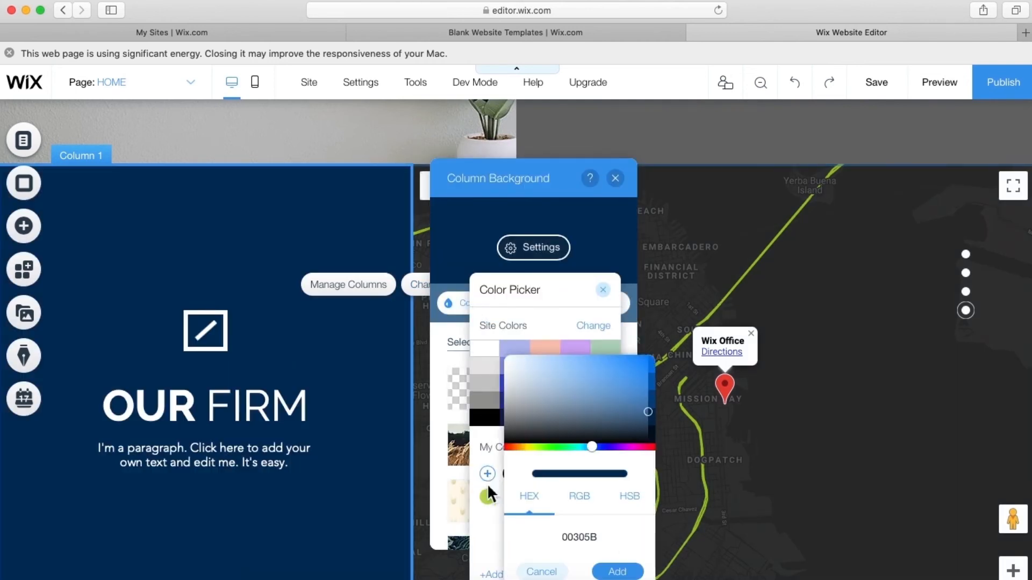
click(486, 492)
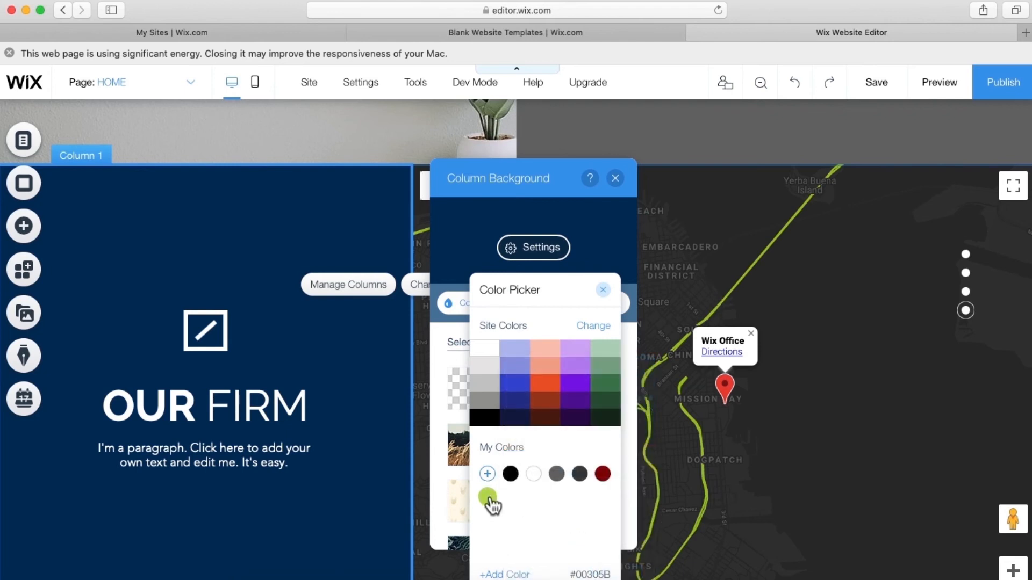
click(489, 498)
click(488, 497)
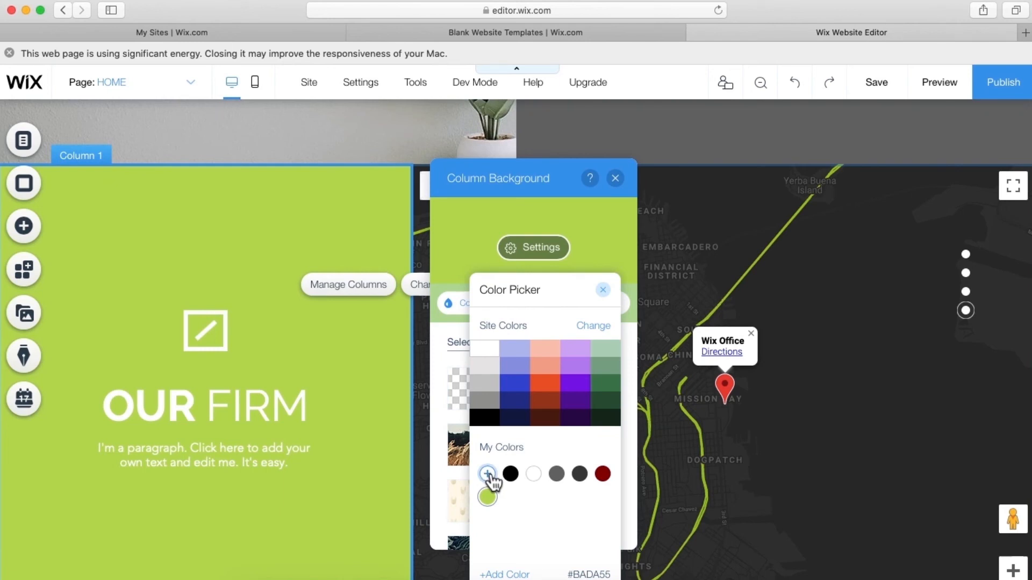
- Darken the green into olive #889E44 in the Color Picker and save it as a custom colour
click(487, 474)
mouse_move(606, 380)
mouse_down()
mouse_move(566, 357)
mouse_move(617, 421)
mouse_move(602, 408)
mouse_move(606, 387)
mouse_move(588, 376)
mouse_move(578, 384)
mouse_up()
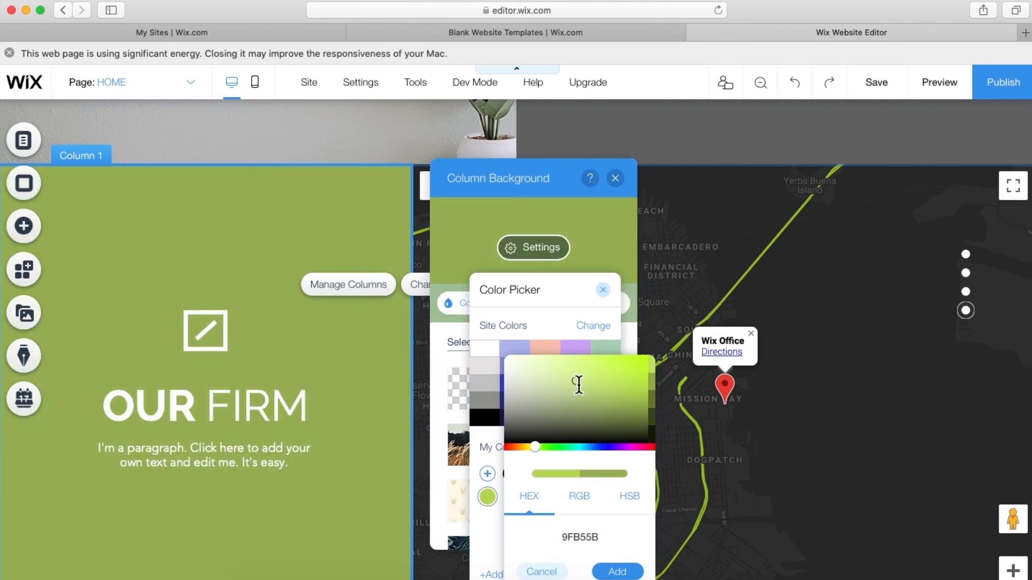
click(340, 514)
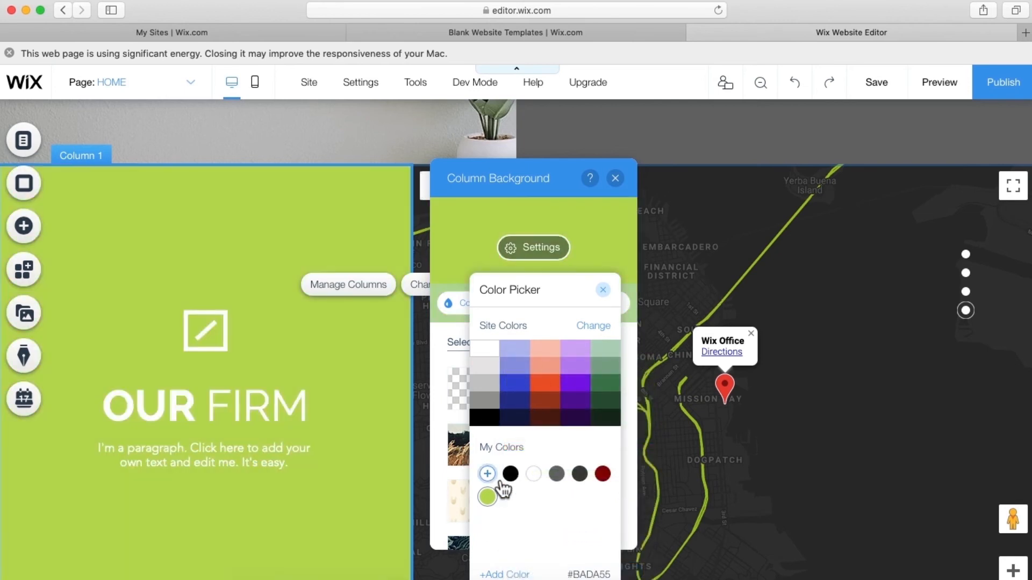
click(487, 473)
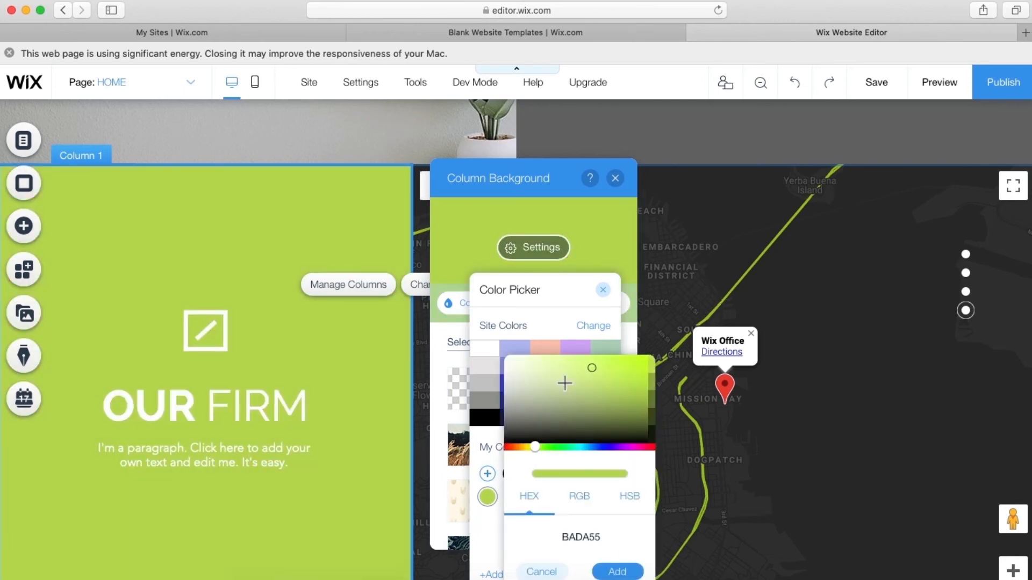
drag(589, 375, 586, 389)
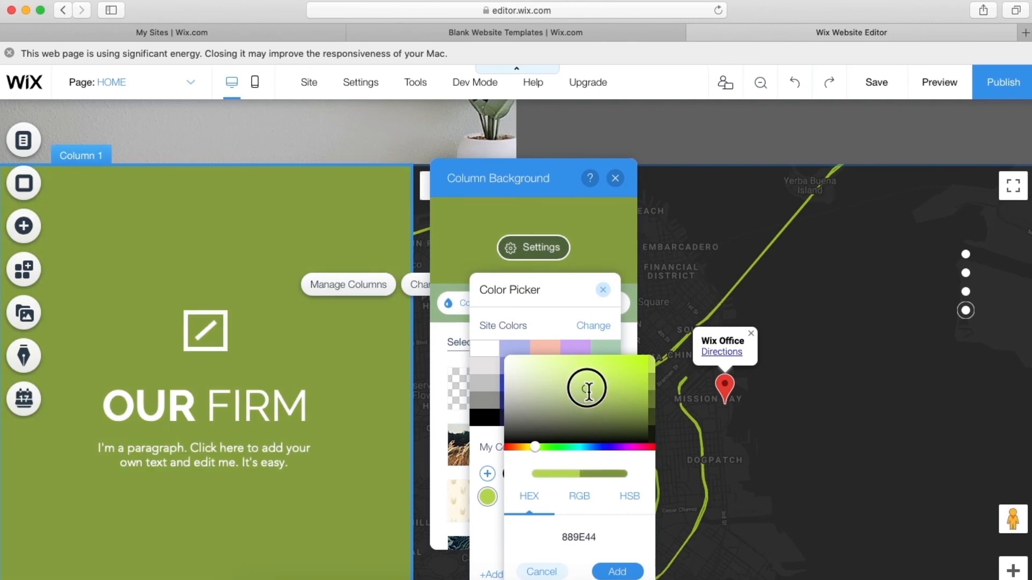
click(617, 572)
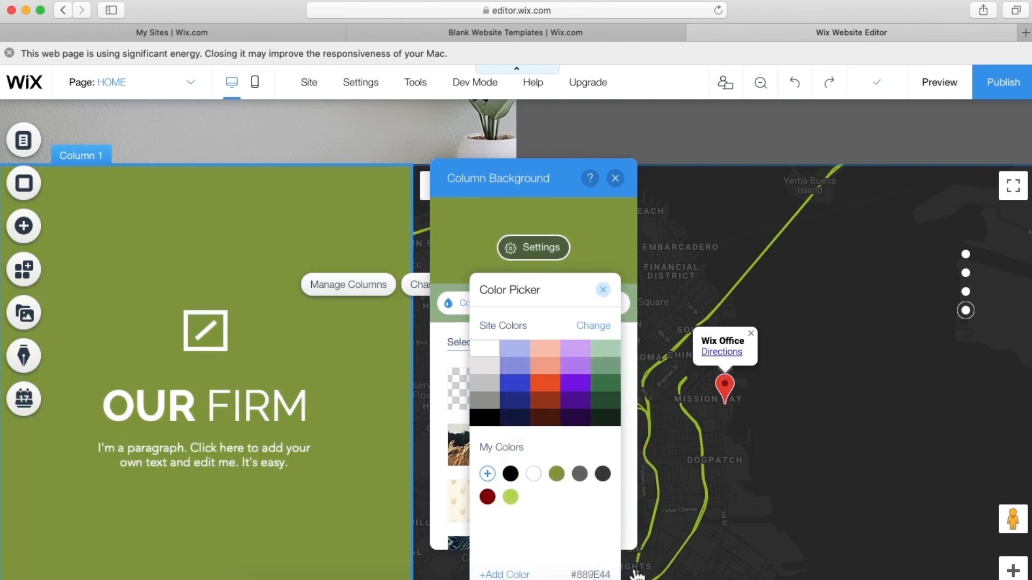
click(603, 290)
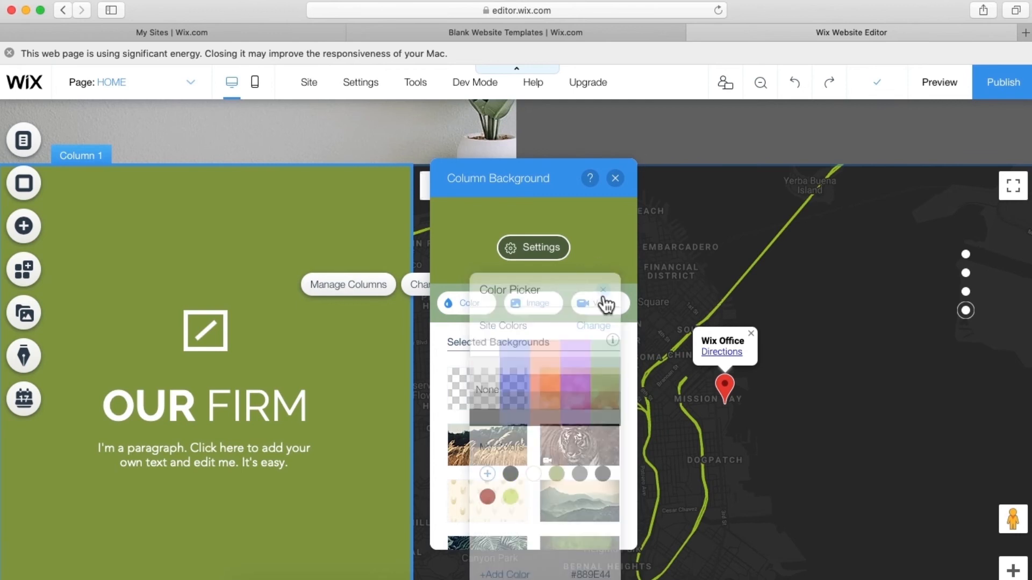
- Delete the line icon and its empty container box above the OUR FIRM heading
click(616, 179)
click(208, 329)
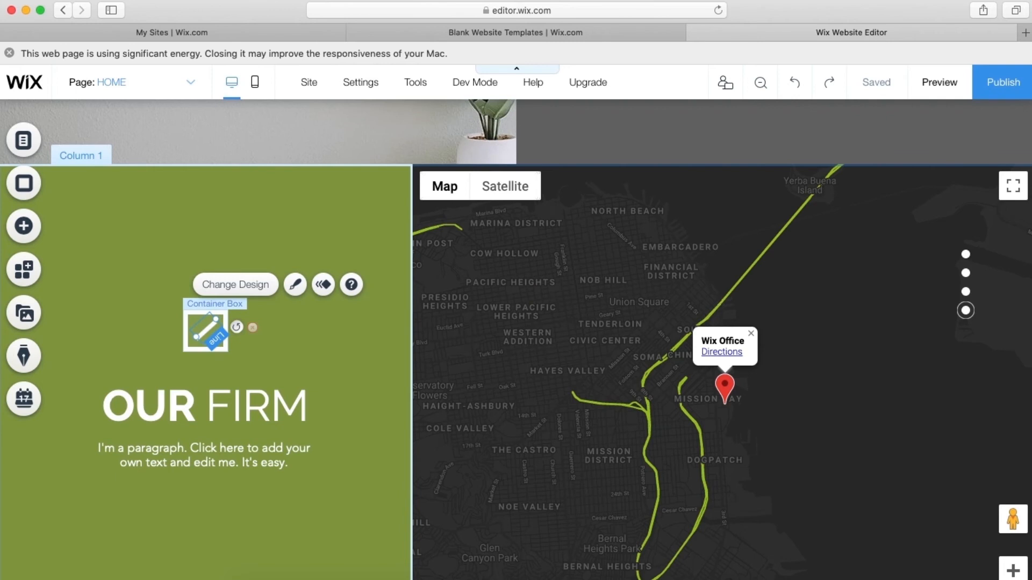
key(Delete)
click(196, 342)
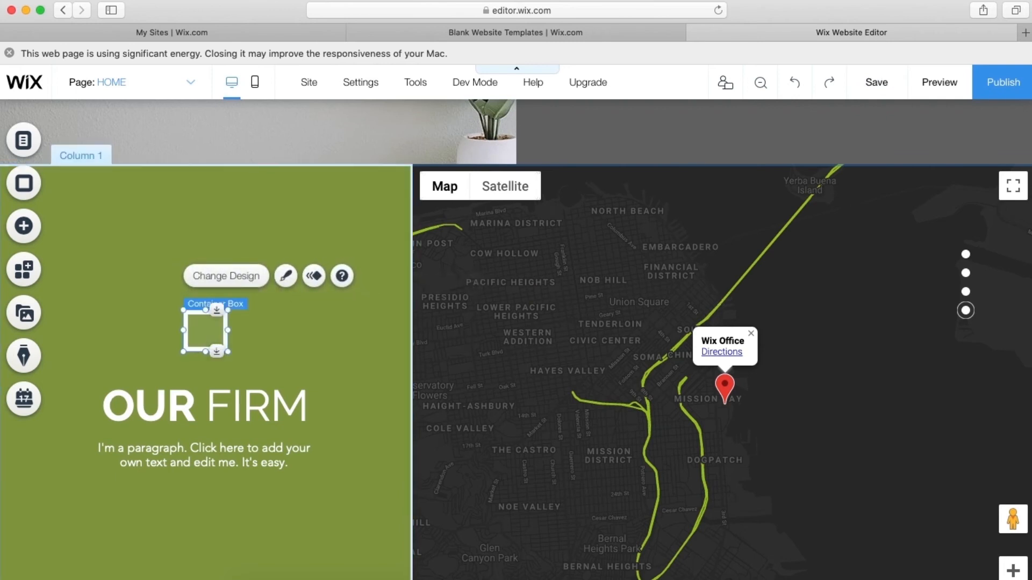
key(Delete)
- Check the green column's layout settings
double_click(198, 404)
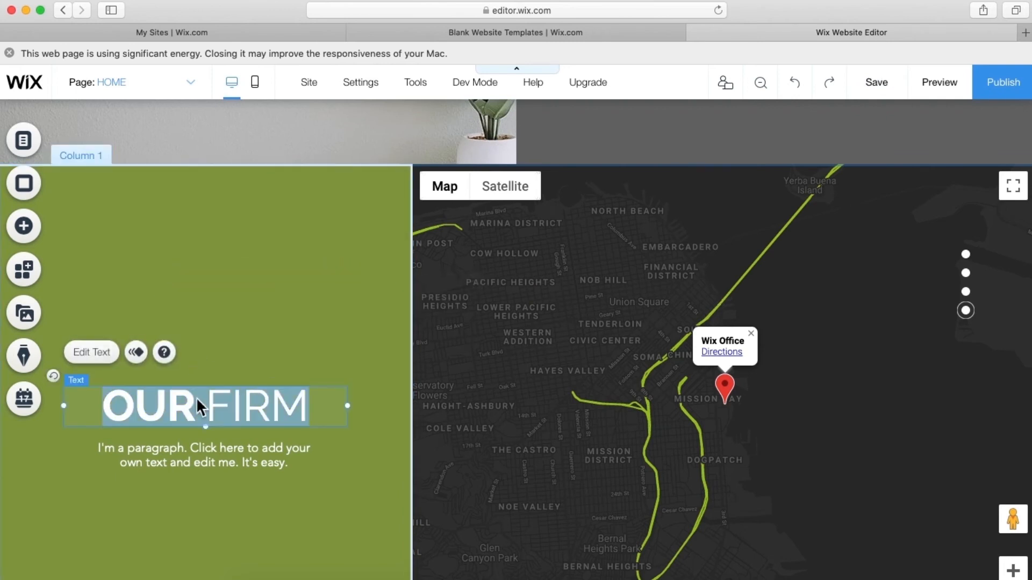
click(181, 433)
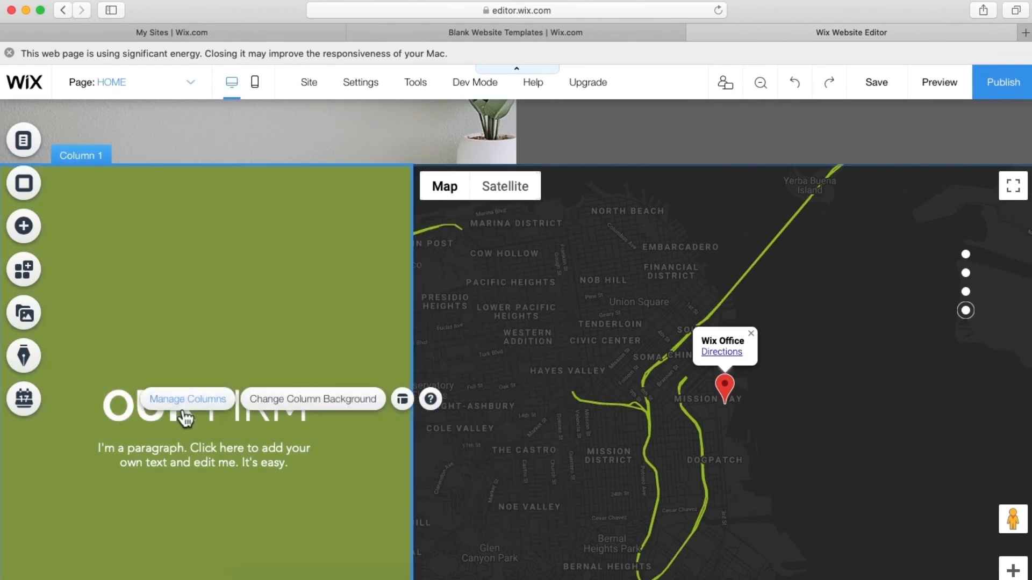
click(186, 401)
click(970, 182)
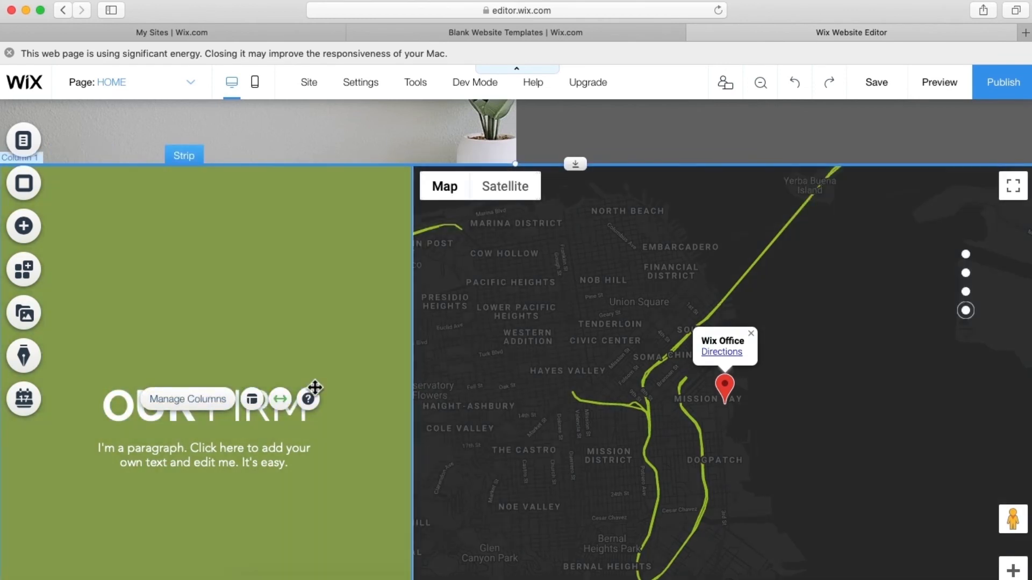
- Nudge the OUR FIRM heading and its paragraph up so the paragraph sits right beneath it
click(281, 422)
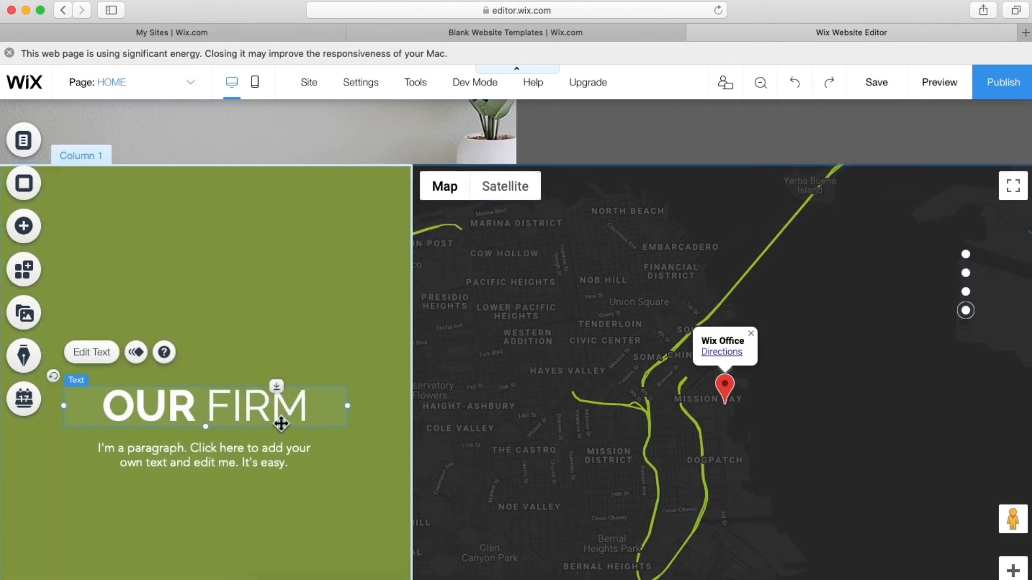
key(shift+Up)
key(shift+Up)
key(shift+Up)
key(shift+Up)
key(shift+Up)
key(shift+Up)
key(shift+Up)
key(shift+Up)
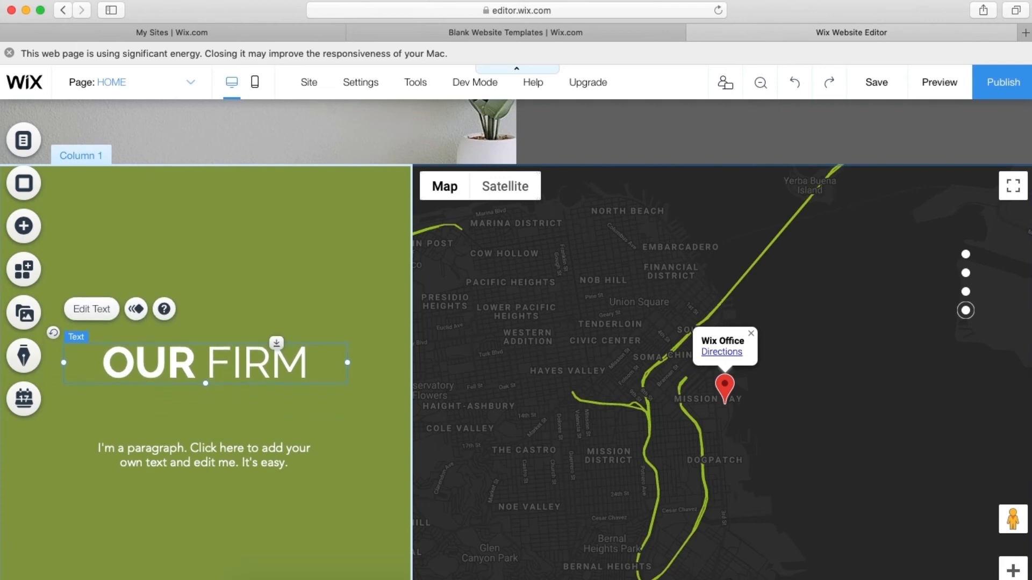
key(shift+Up)
key(shift+Up)
key(shift+Up)
key(shift+Up)
key(shift+Up)
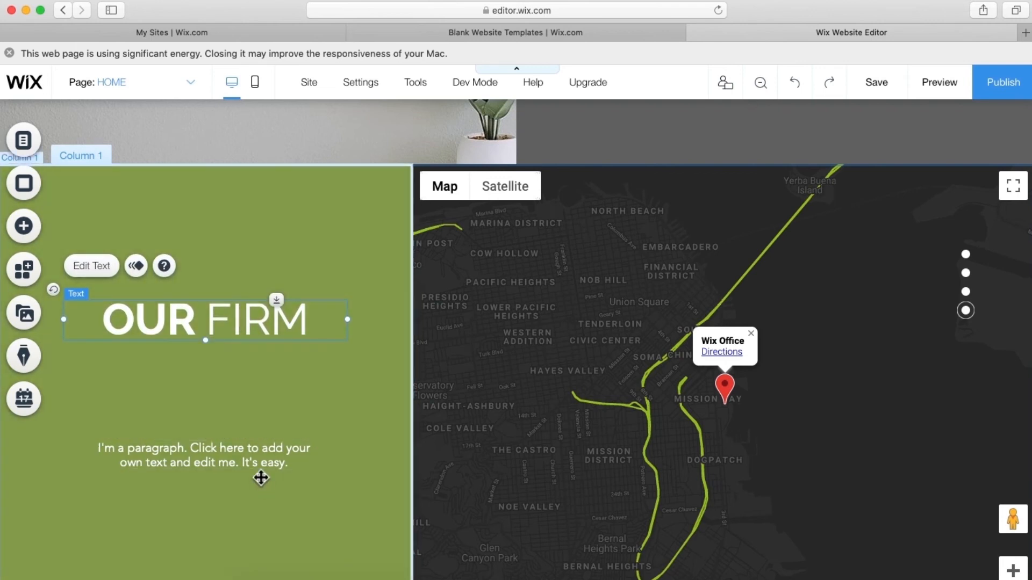
click(256, 466)
key(shift+Up)
key(shift+Up)
key(shift+Up)
key(shift+Up)
key(shift+Up)
key(shift+Up)
key(shift+Up)
key(shift+Up)
key(shift+Up)
key(shift+Up)
key(shift+Up)
key(shift+Up)
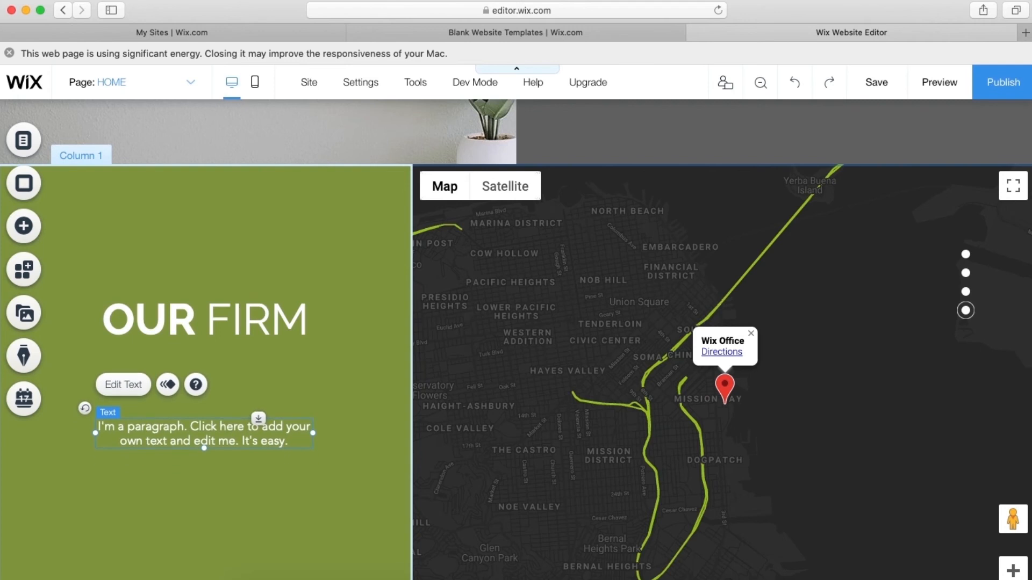
key(shift+Up)
key(shift+Up)
key(shift+Up)
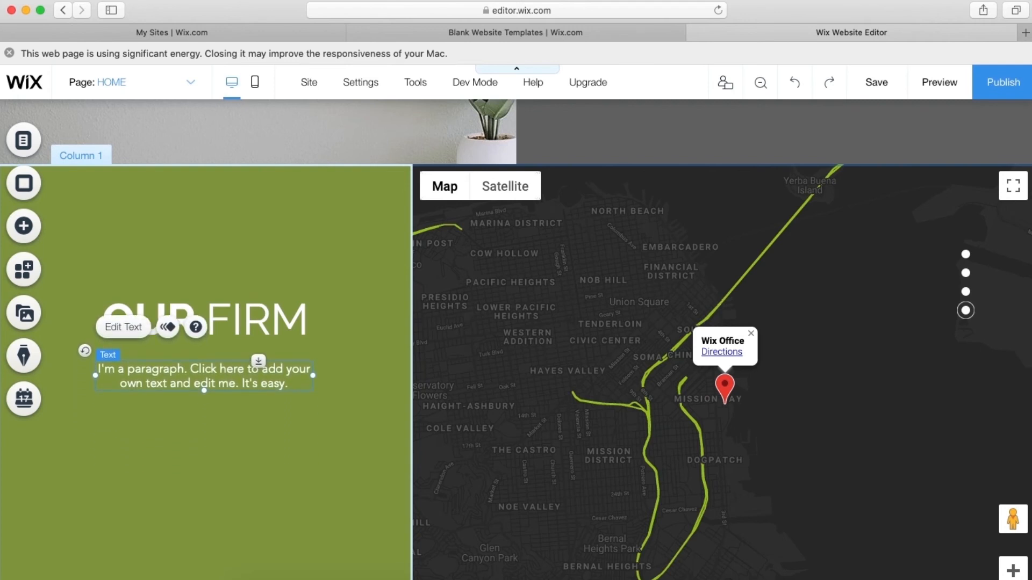
key(shift+Up)
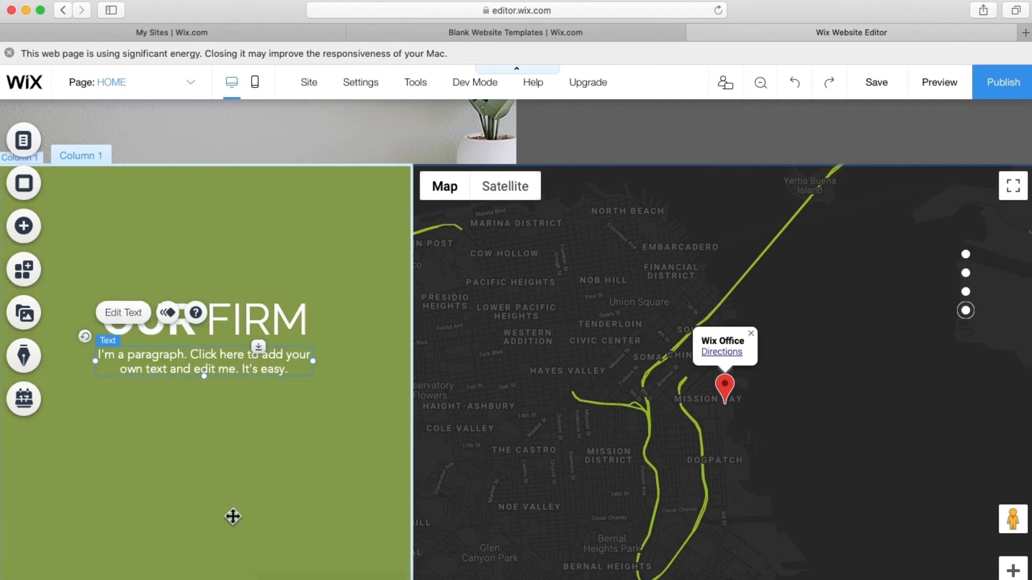
click(226, 499)
click(179, 321)
- Replace the word OUR with REACH in the green column heading
double_click(180, 321)
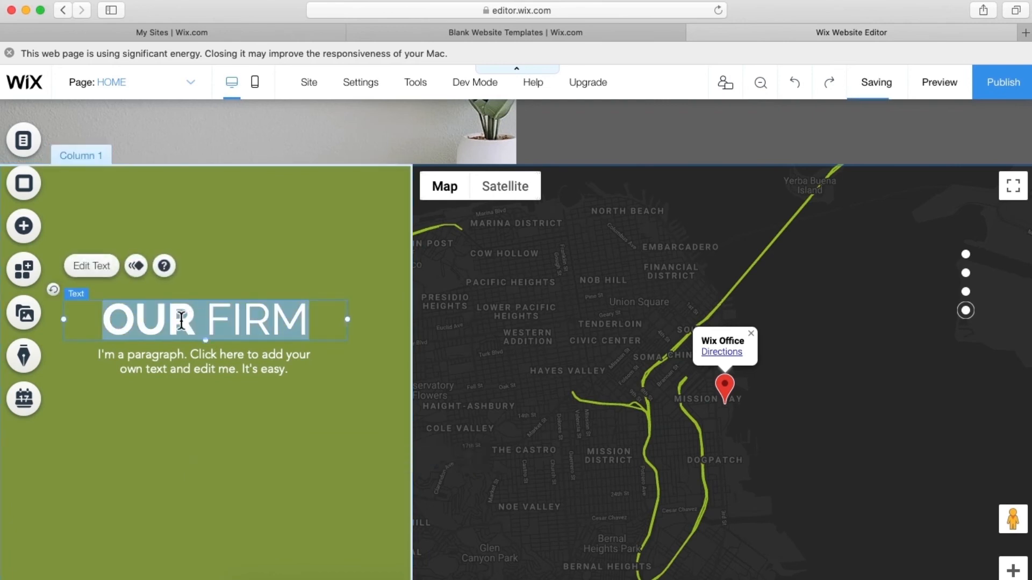
click(188, 325)
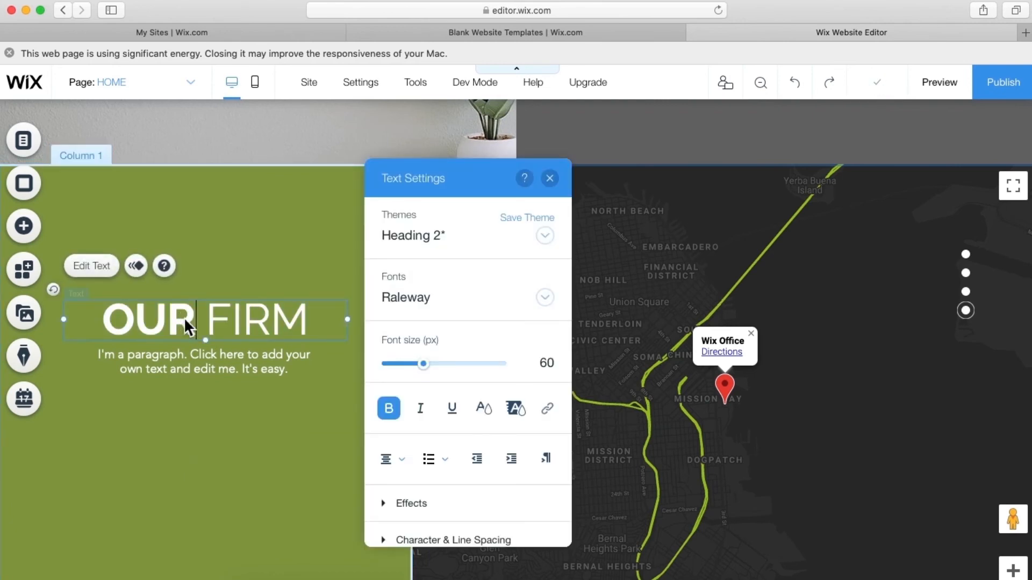
key(BackSpace)
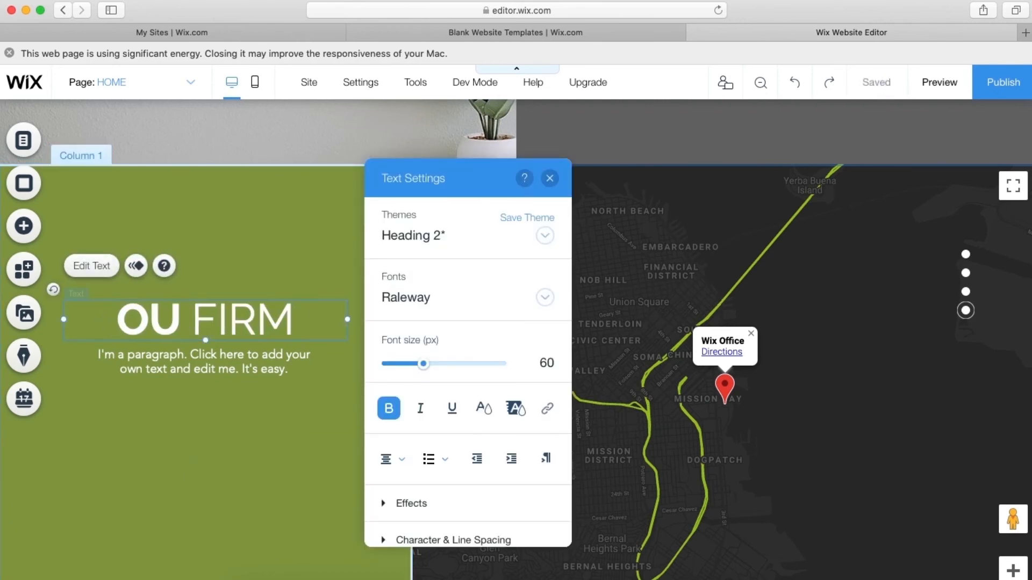
key(BackSpace)
key(BackSpace)
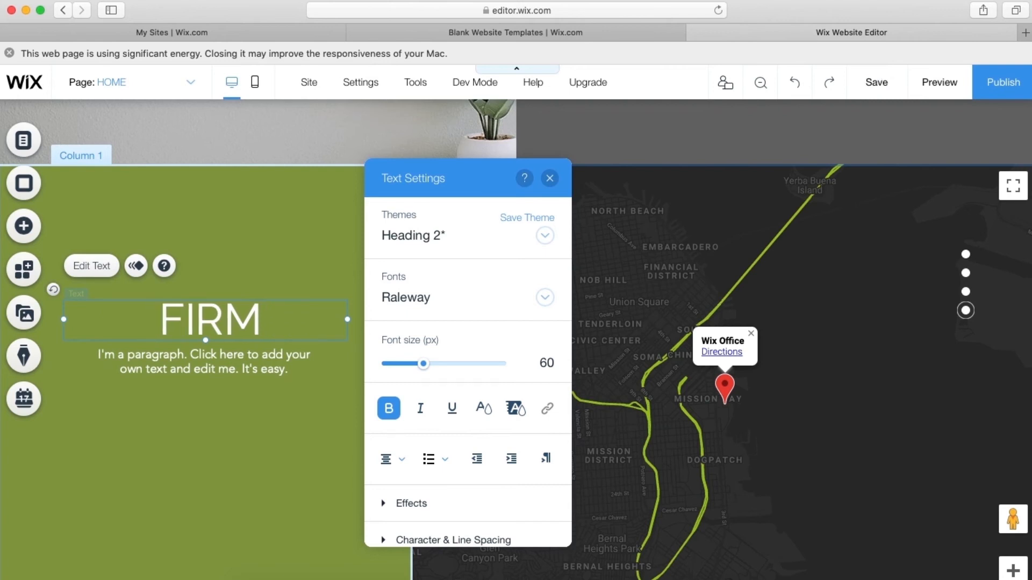
text(Re)
key(BackSpace)
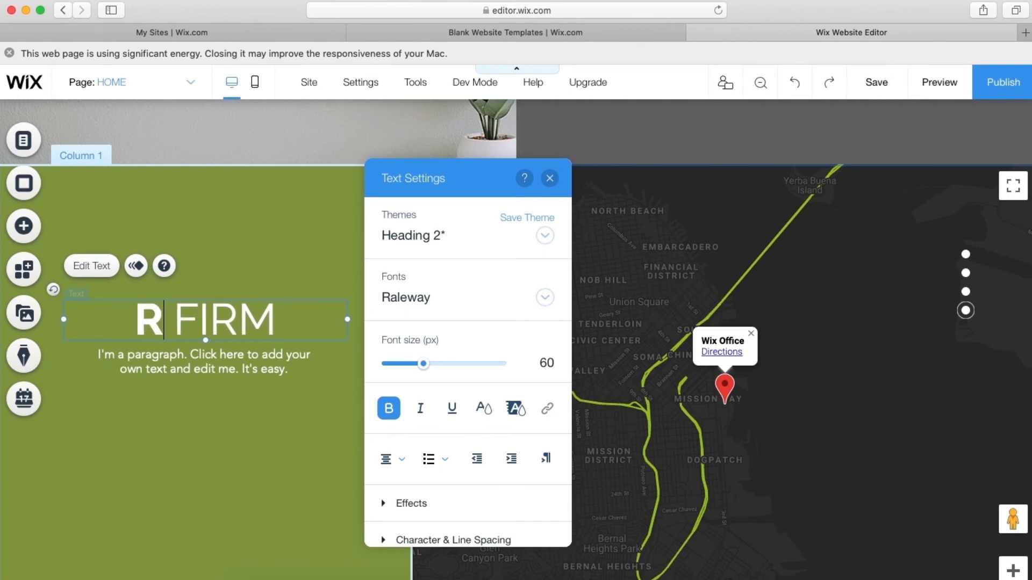
text(EACH)
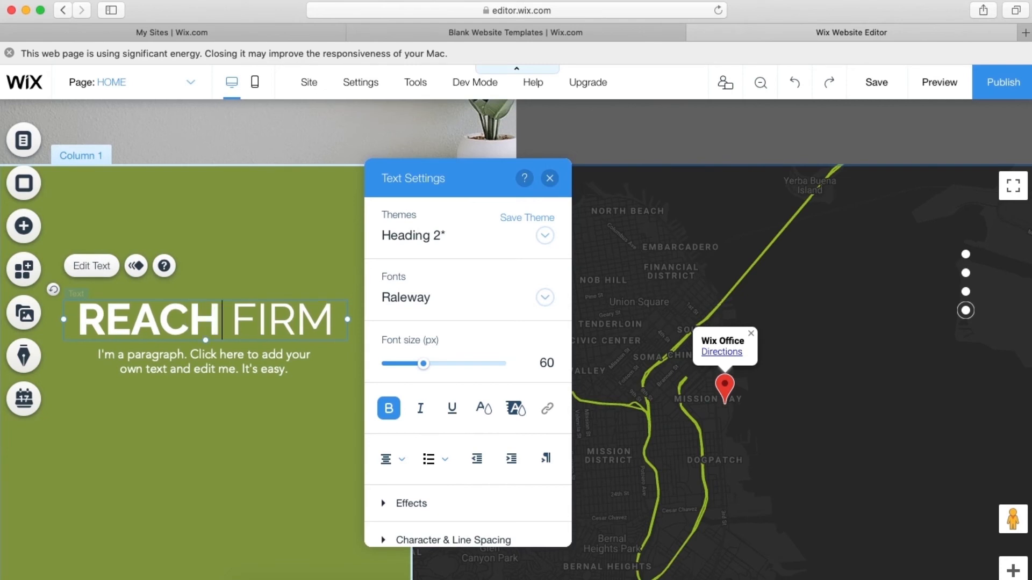
- Replace FIRM with US so the heading reads REACH US
key(Right)
key(Right)
key(Right)
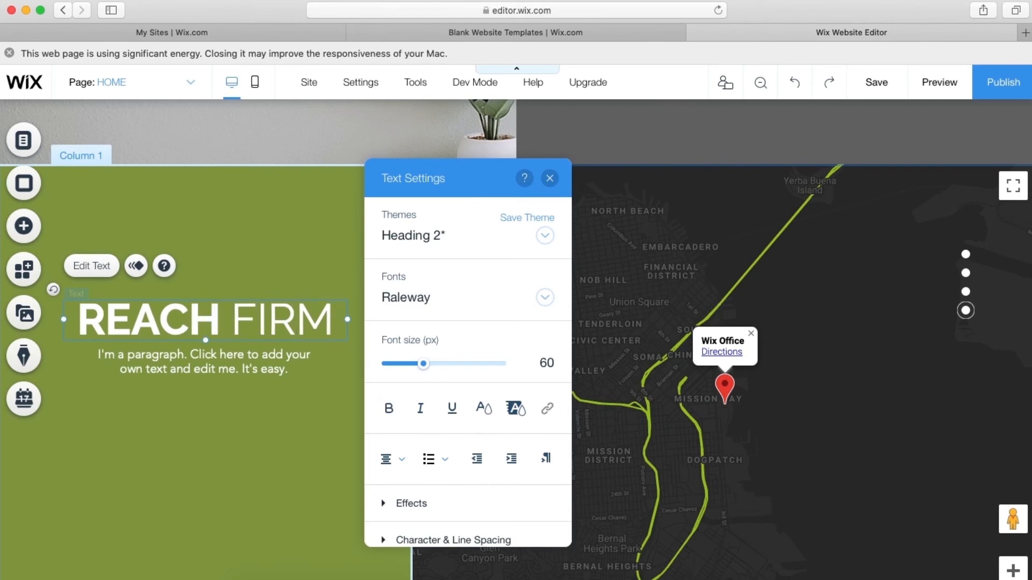
key(BackSpace)
key(BackSpace)
key(BackSpace)
key(BackSpace)
key(BackSpace)
text(US)
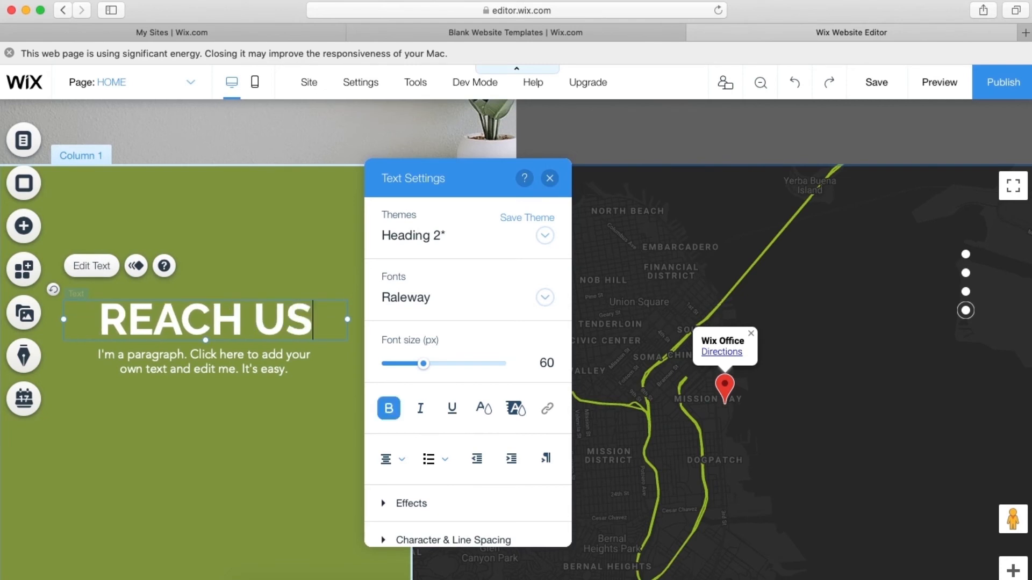
key(BackSpace)
key(BackSpace)
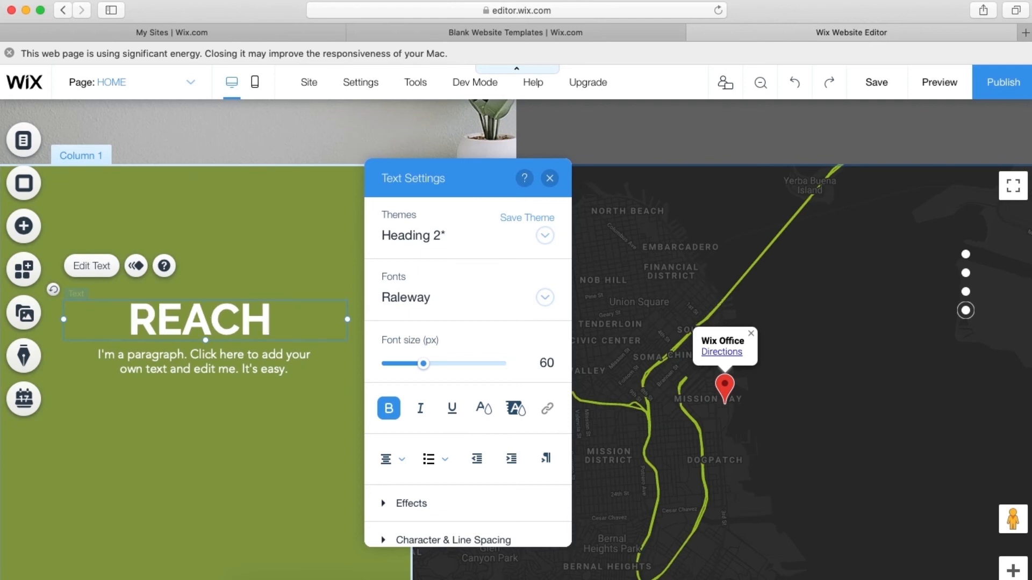
key(super+z)
key(BackSpace)
key(BackSpace)
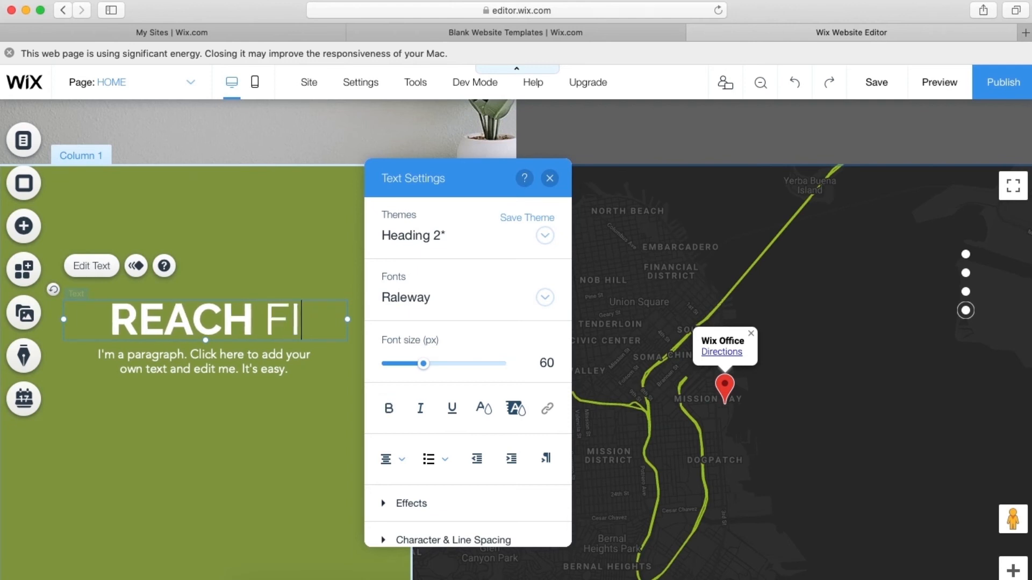
text(US)
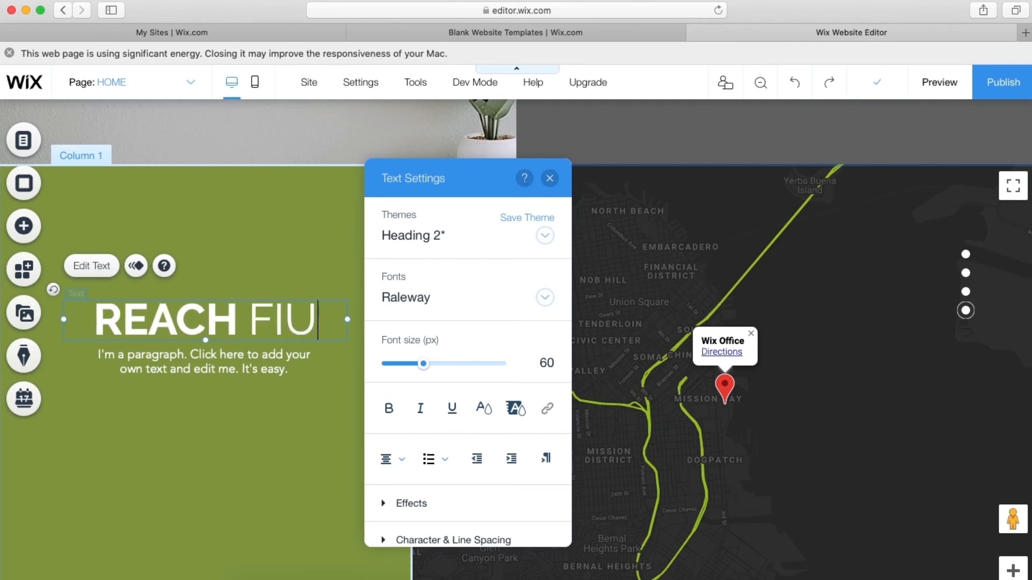
key(Left)
key(BackSpace)
key(BackSpace)
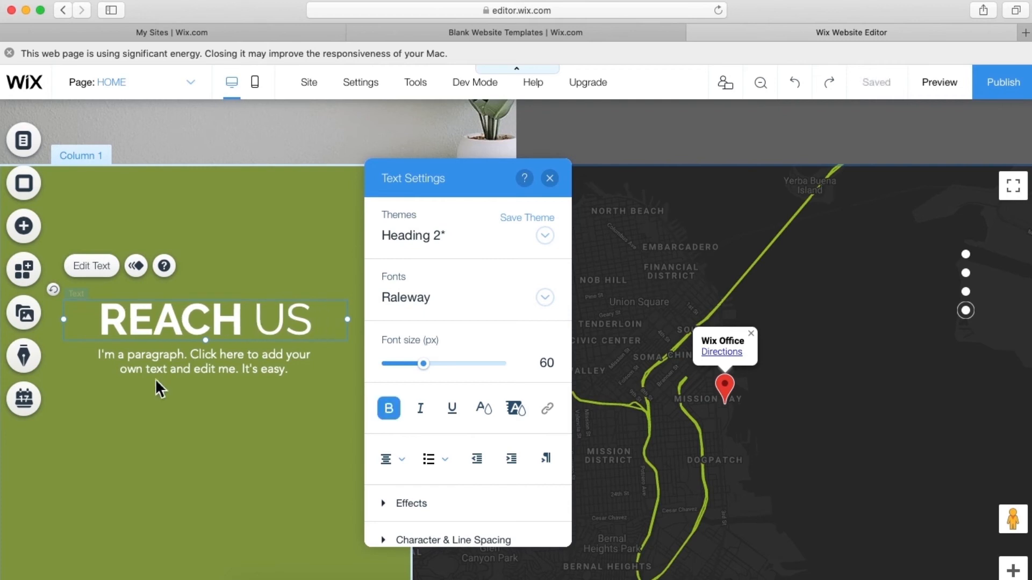
click(217, 382)
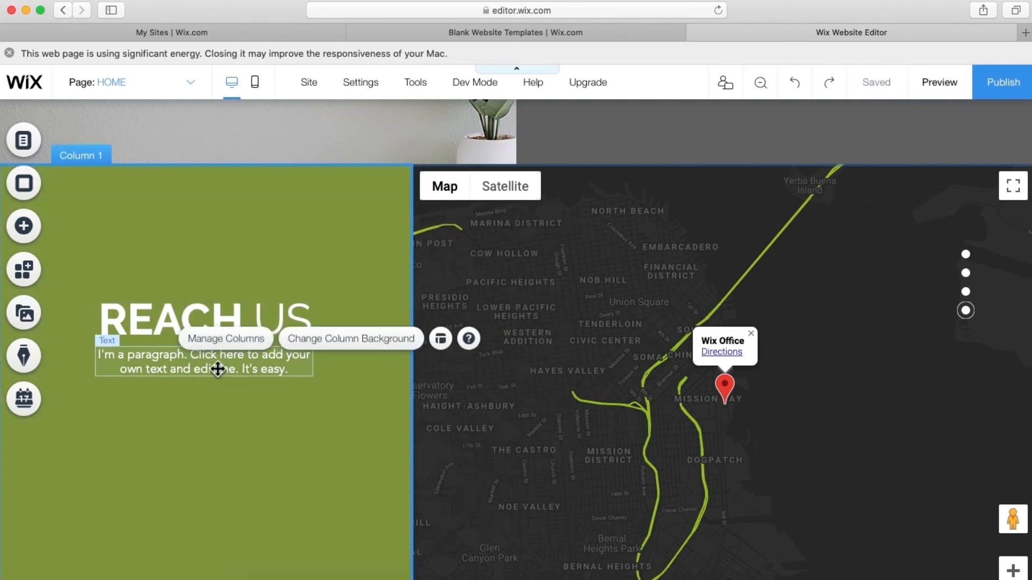
- Type the address line 'ABC Street, State, Country' in the paragraph under REACH US
double_click(218, 370)
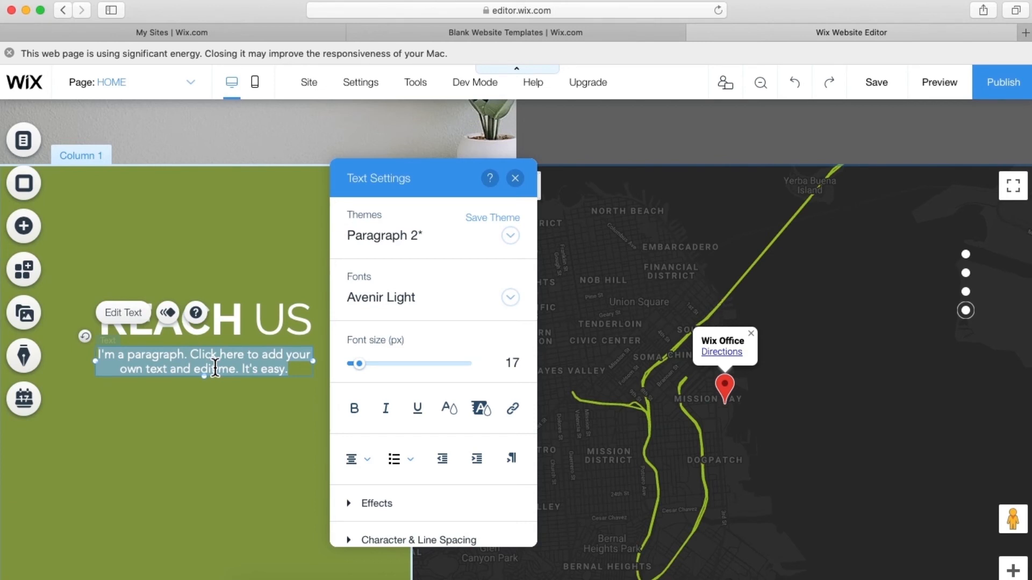
text(a)
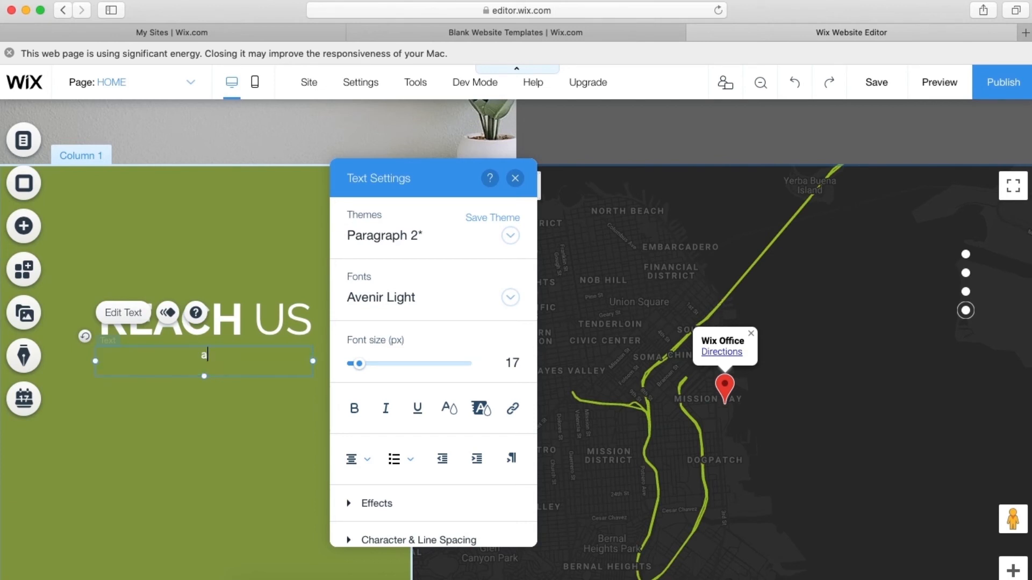
text(A)
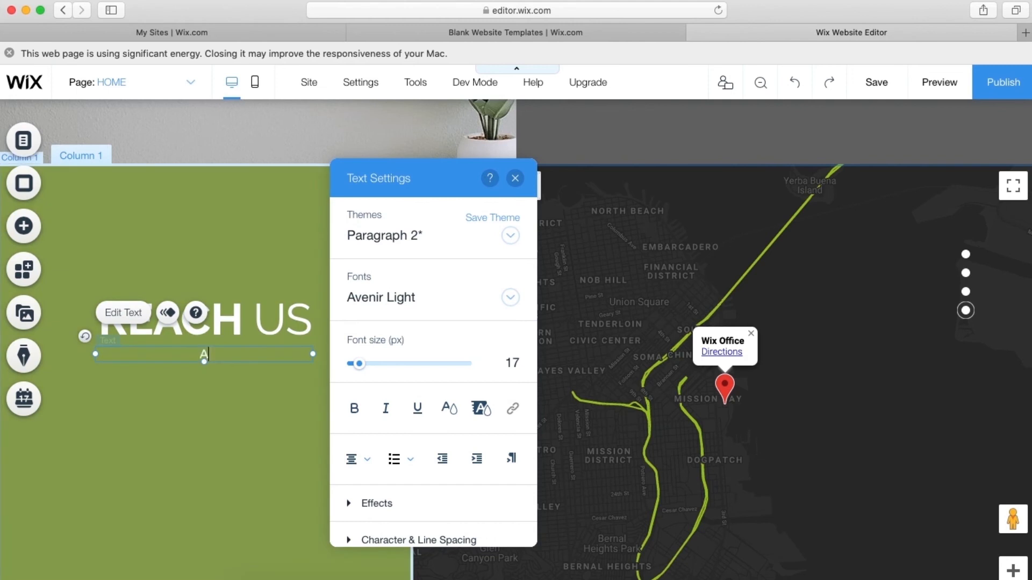
text(BC,S)
key(BackSpace)
key(BackSpace)
text(Street, State, )
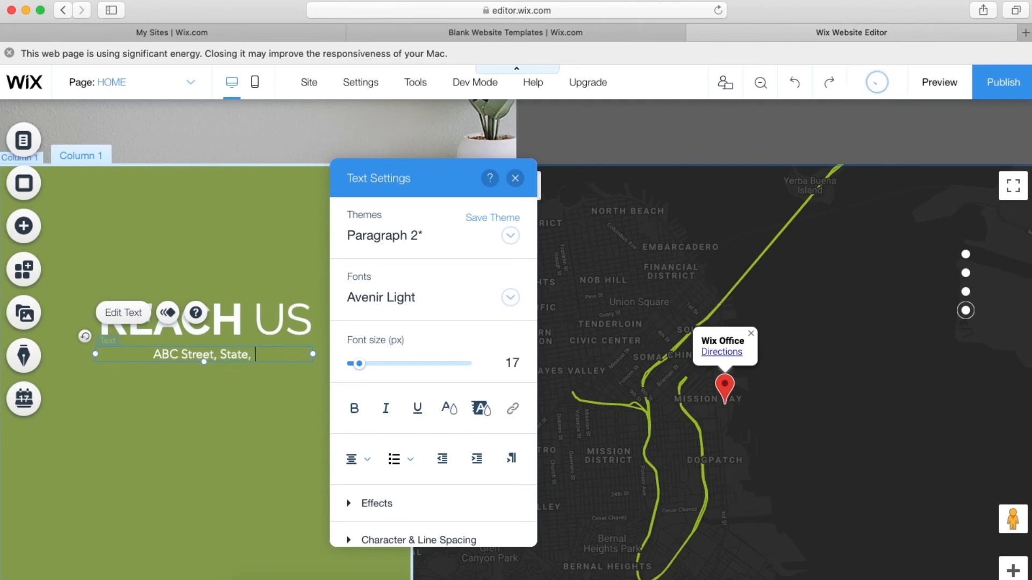
text(Couu)
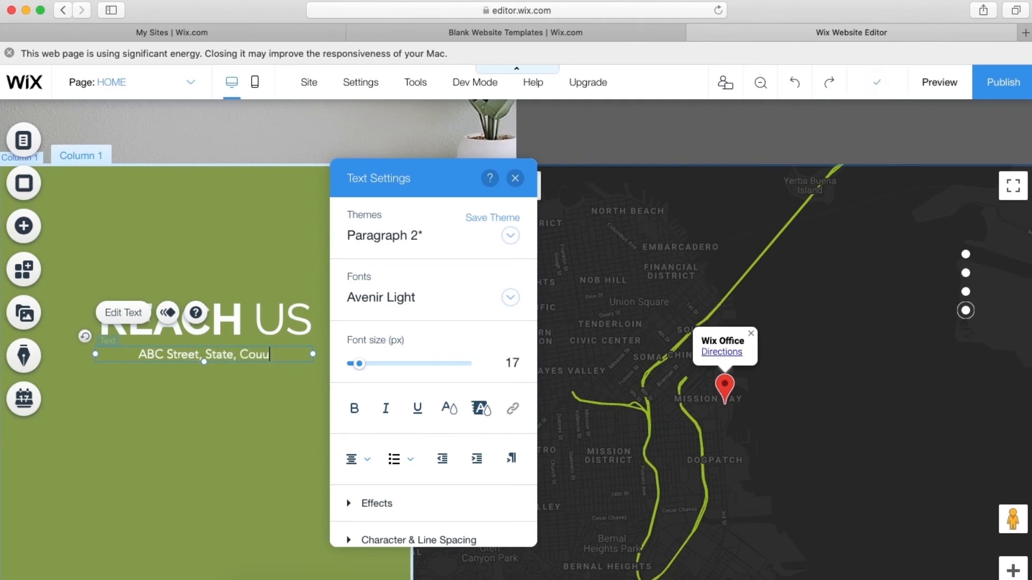
key(BackSpace)
text(ntry)
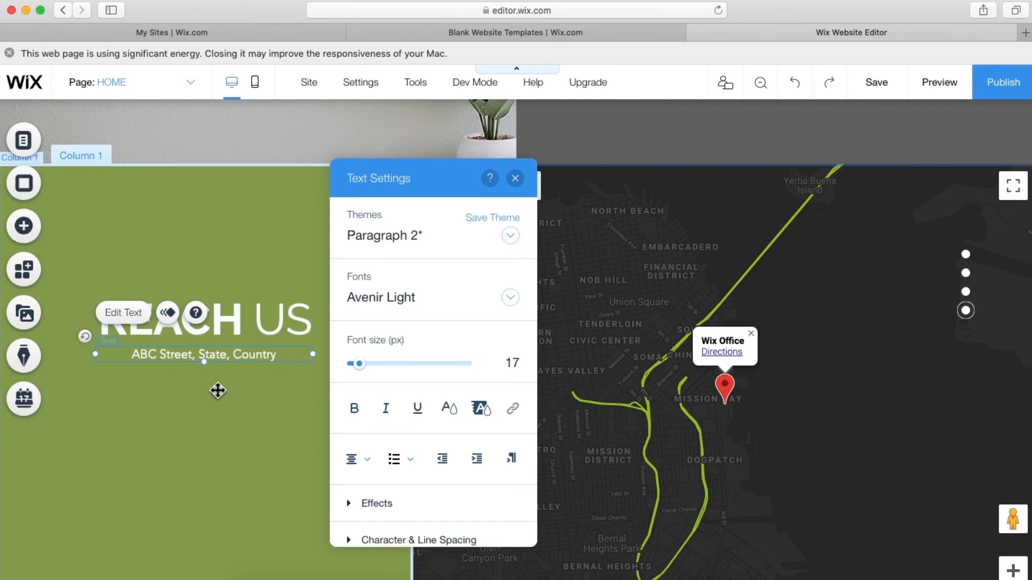
click(219, 424)
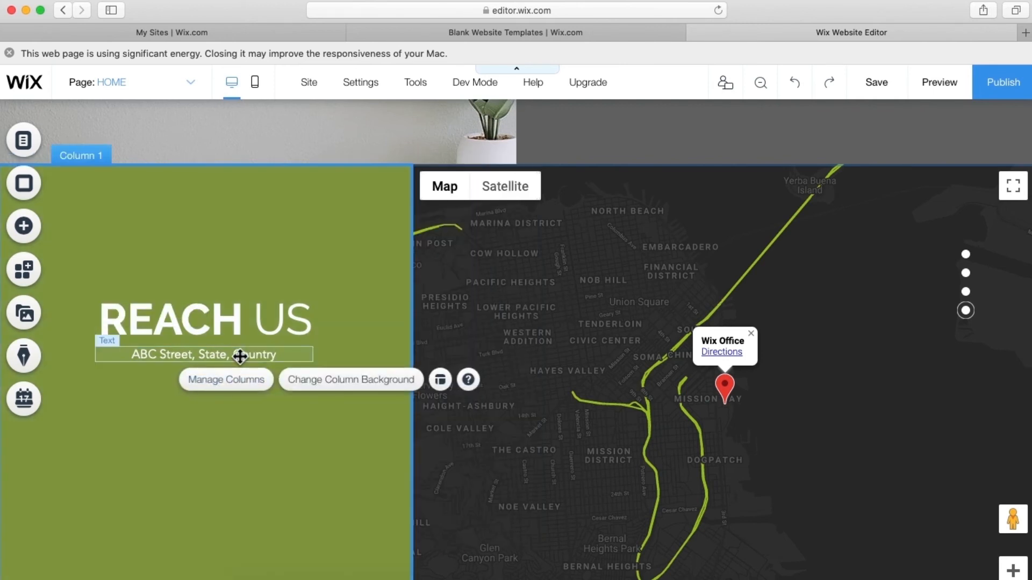
click(240, 355)
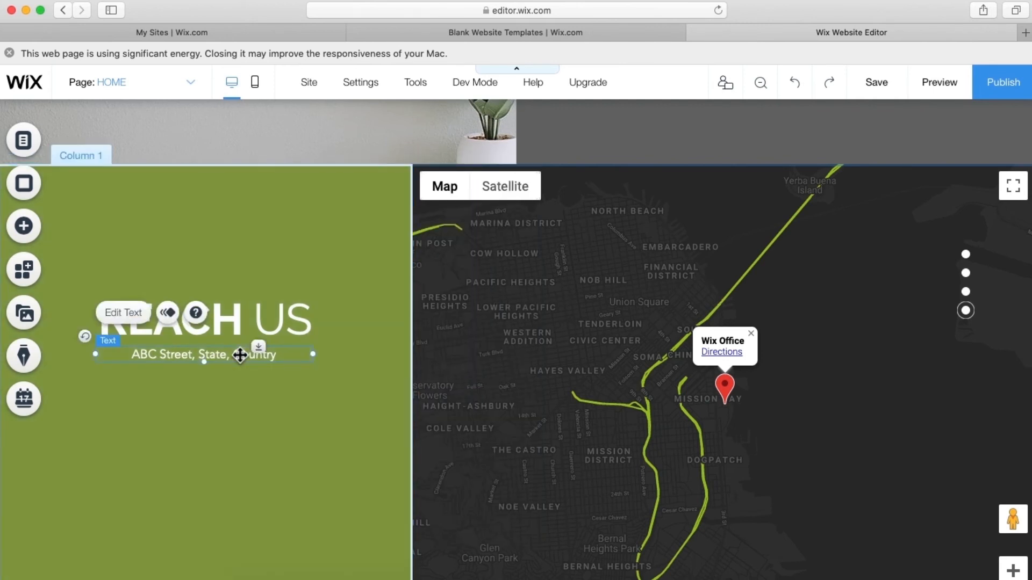
- Duplicate the address line below itself and replace it with a placeholder phone number
key(super+d)
mouse_move(246, 375)
mouse_down()
mouse_move(256, 369)
mouse_move(187, 379)
mouse_up()
double_click(185, 378)
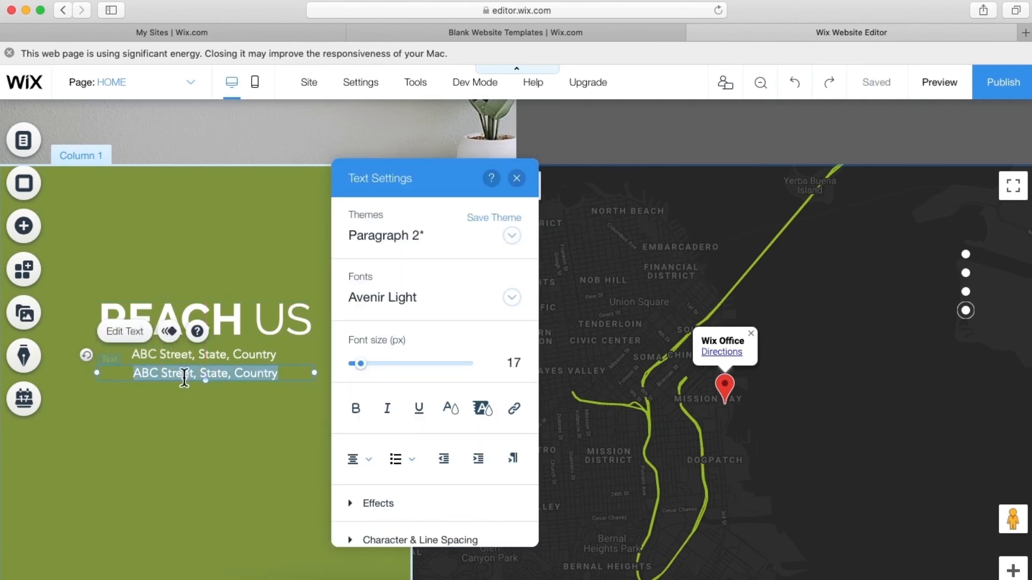
key(BackSpace)
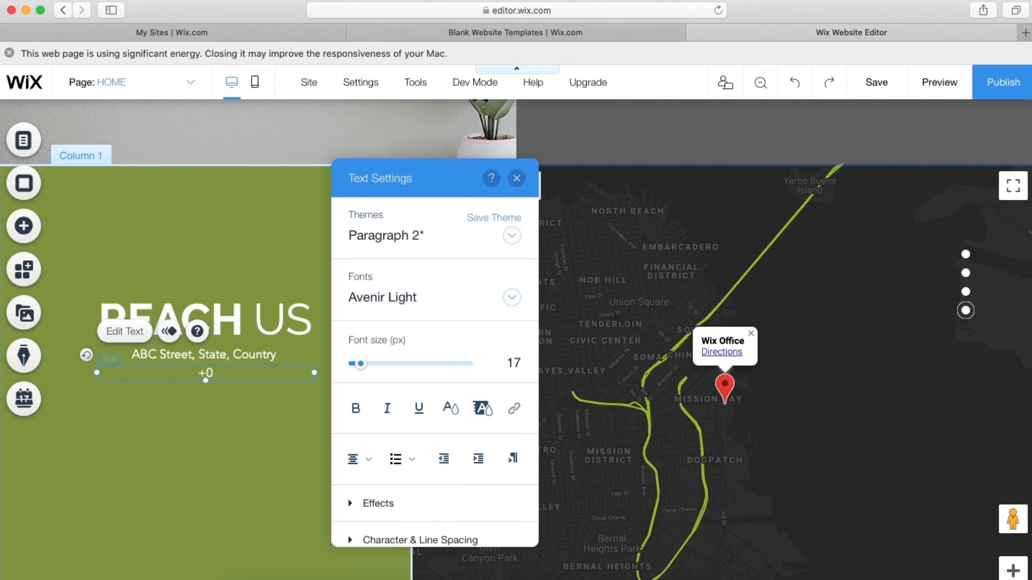
text(+0-123456789)
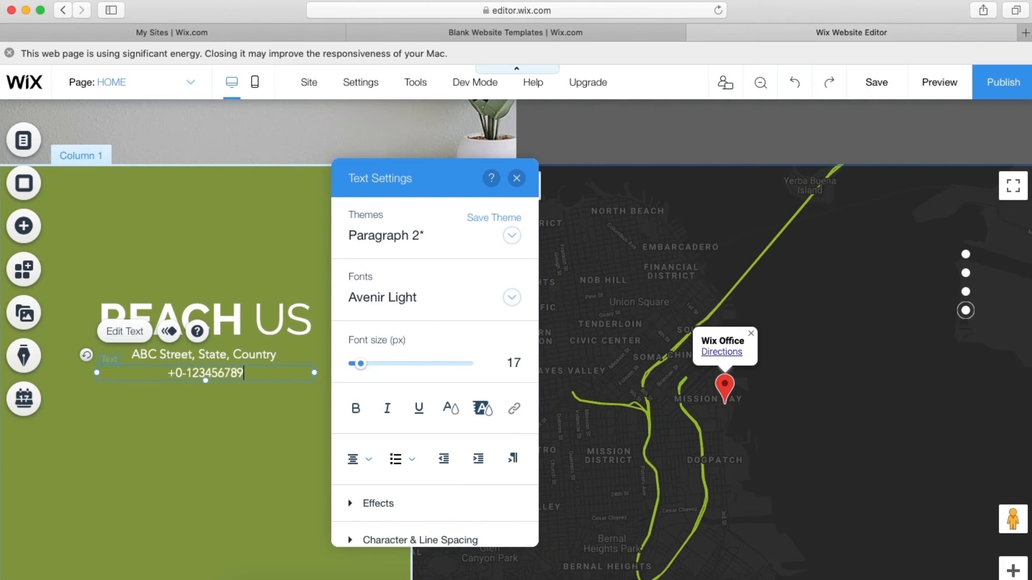
click(185, 393)
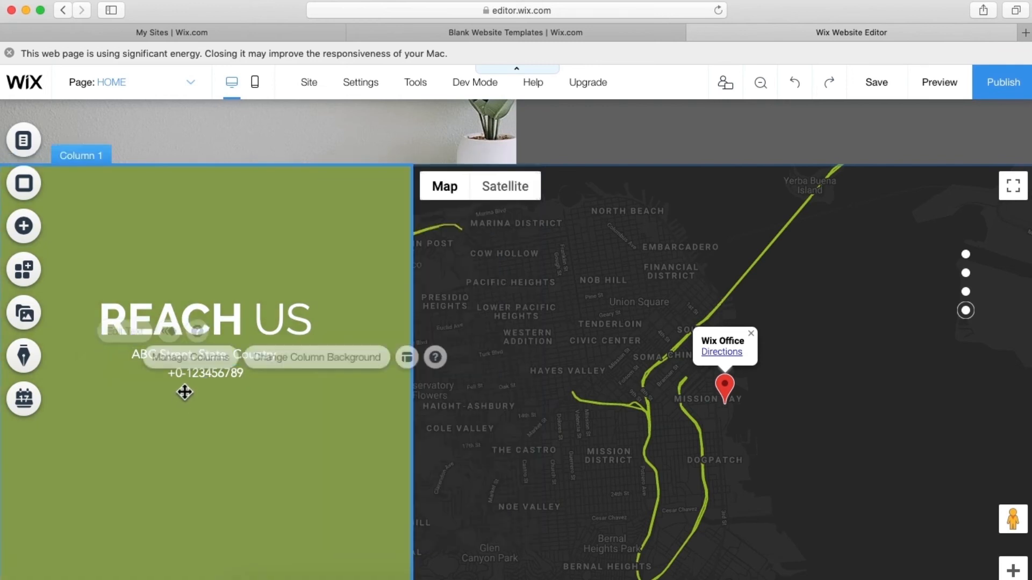
- Add a placeholder e-mail address line beneath the phone number
click(189, 380)
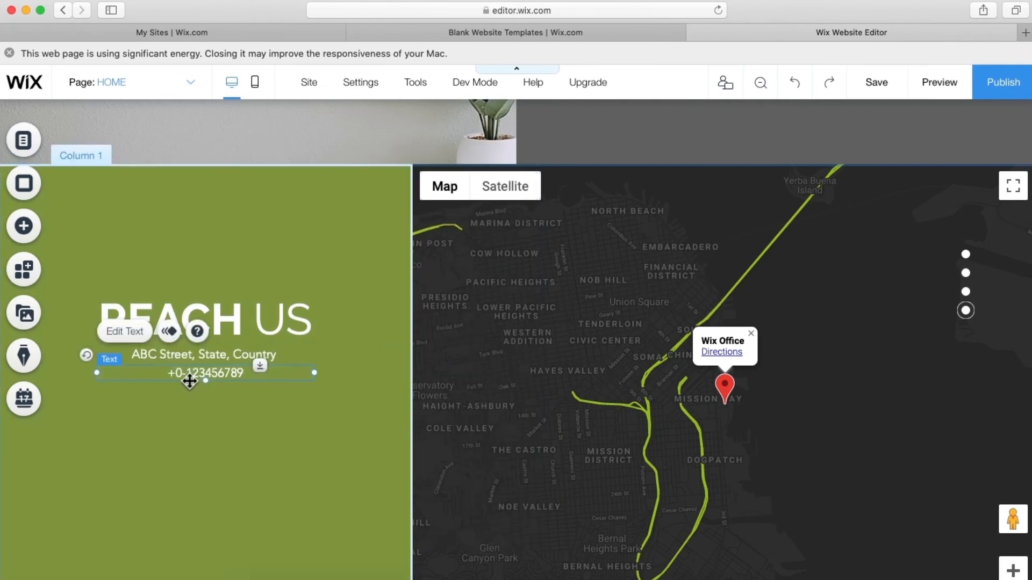
mouse_move(189, 382)
mouse_down()
mouse_move(238, 394)
mouse_move(176, 387)
mouse_move(151, 397)
mouse_up()
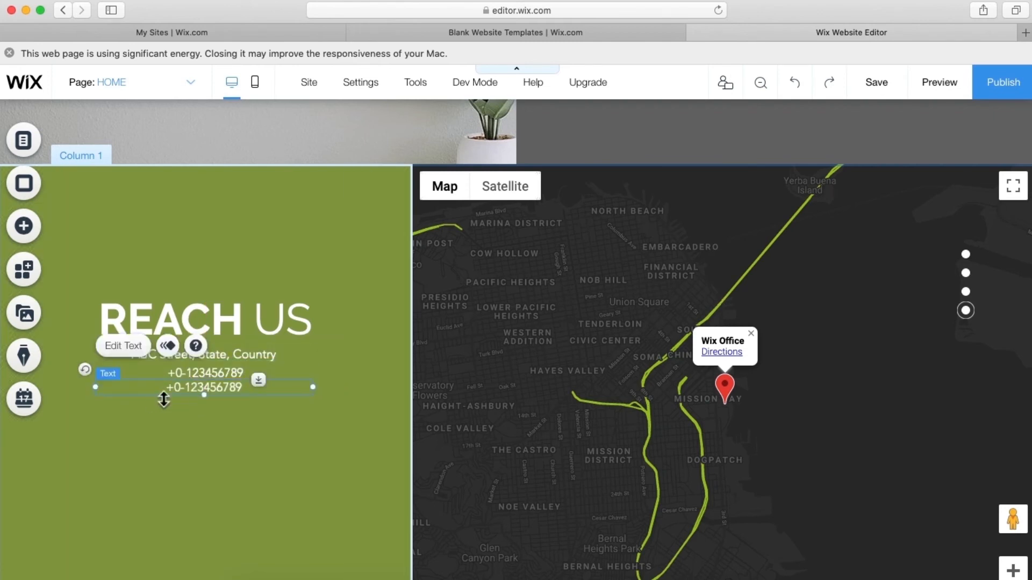
double_click(175, 395)
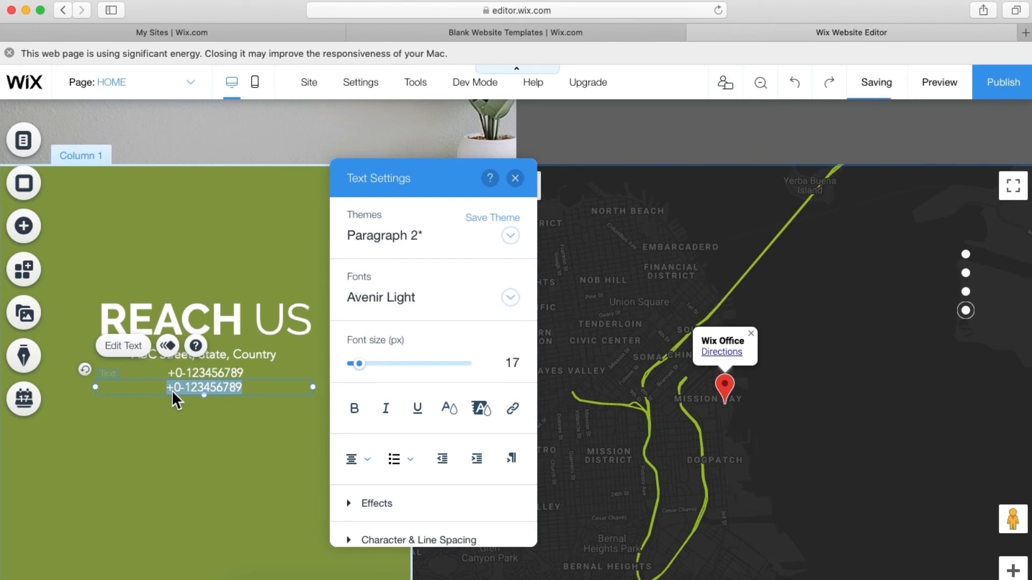
text(123)
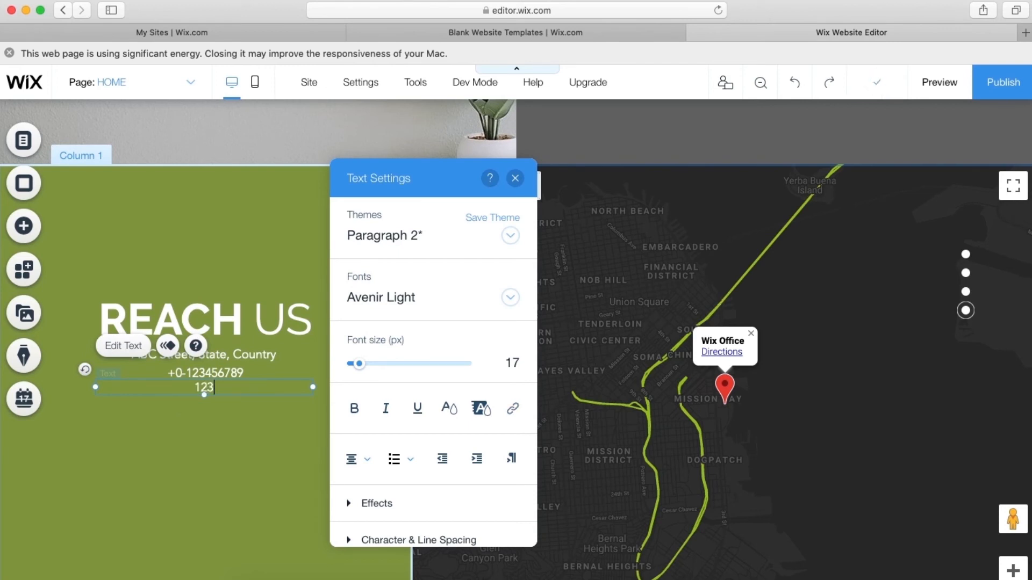
text(@yoursite.)
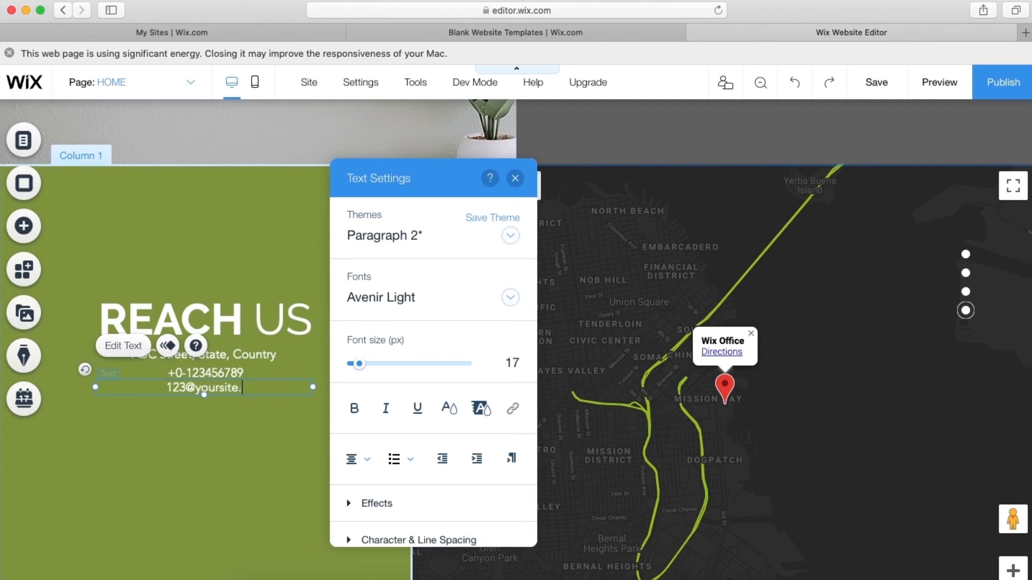
text(com)
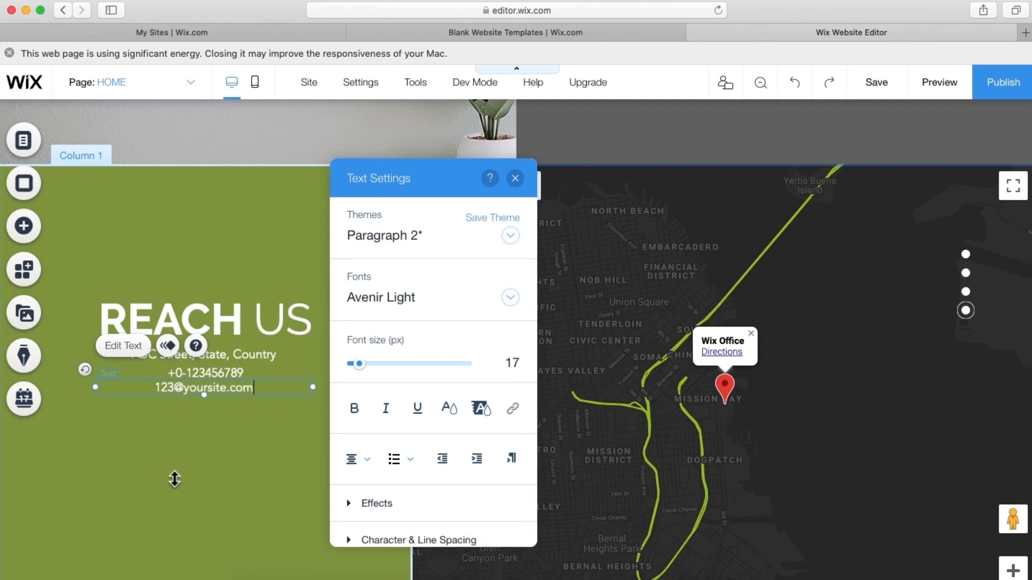
click(175, 479)
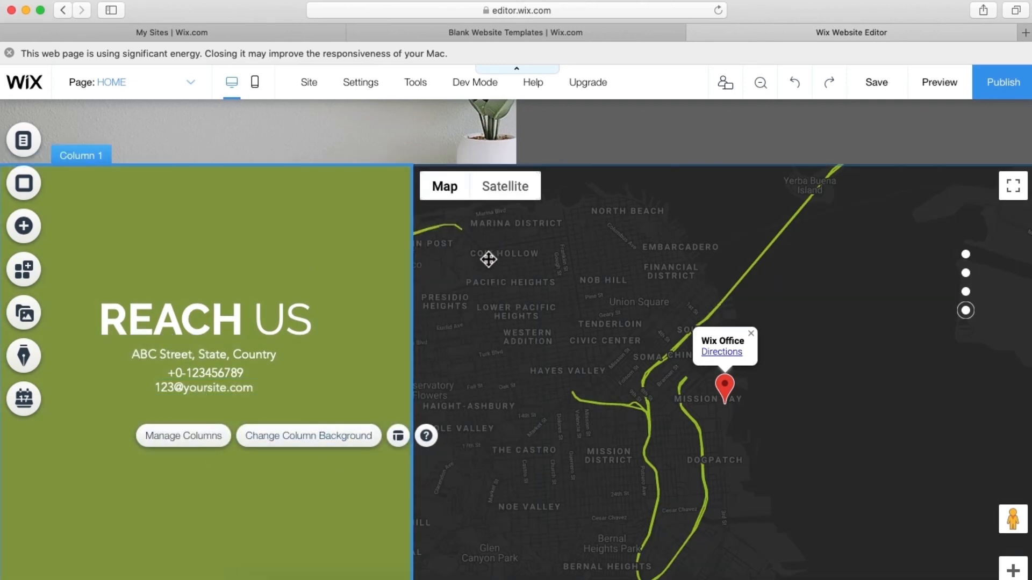
click(766, 84)
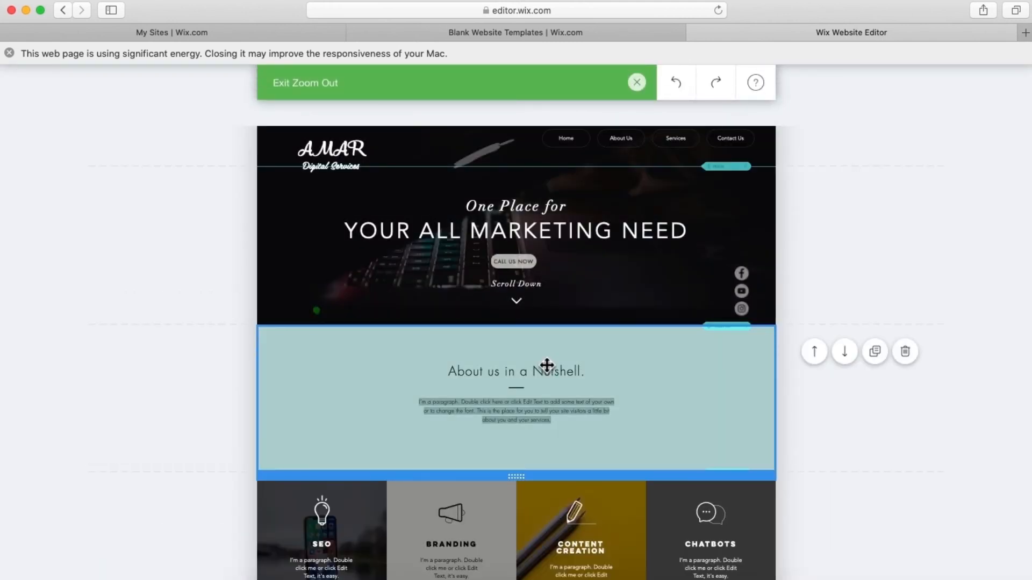
scroll(409, 348, down, 3)
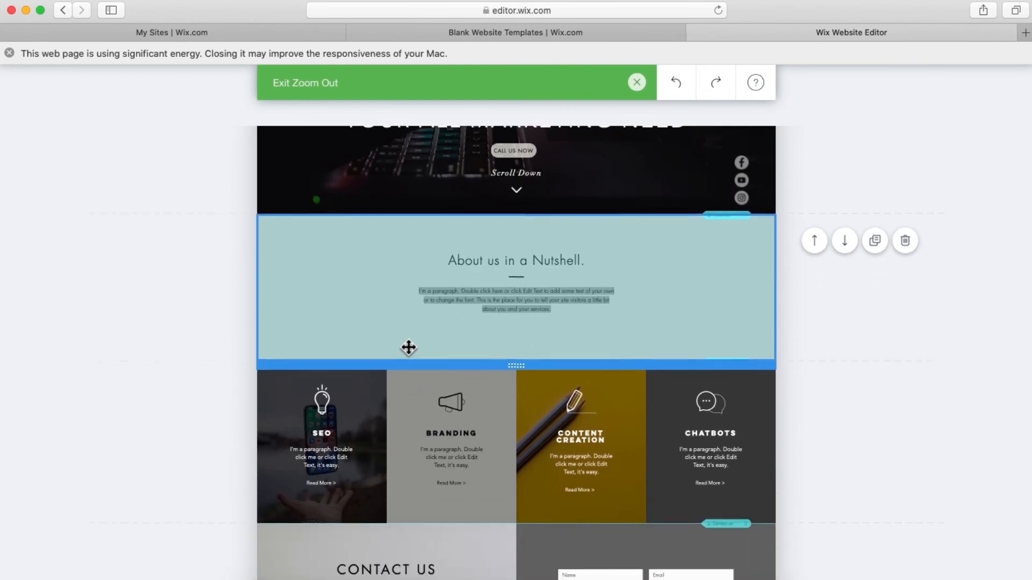
scroll(408, 348, down, 10)
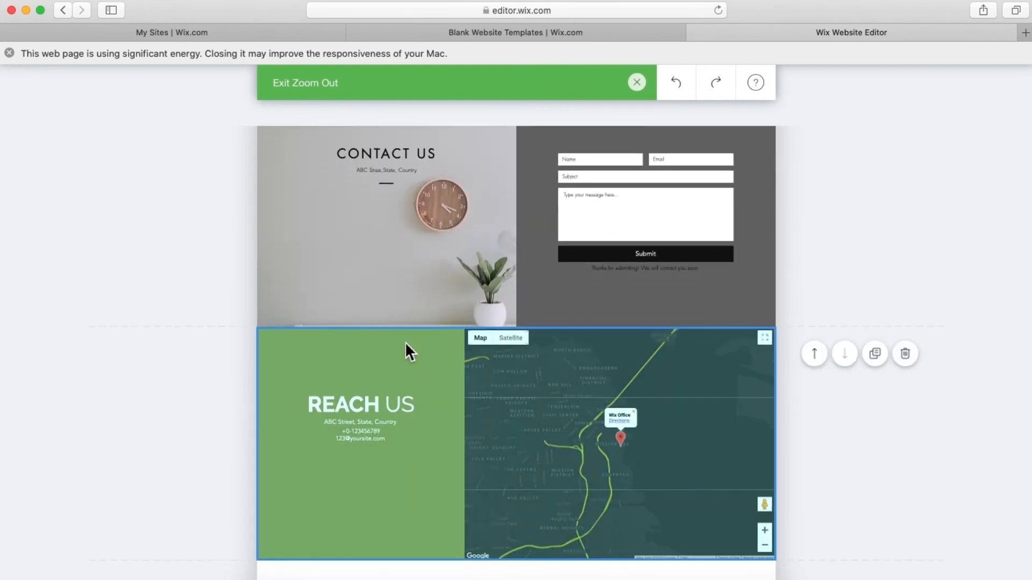
scroll(407, 345, down, 2)
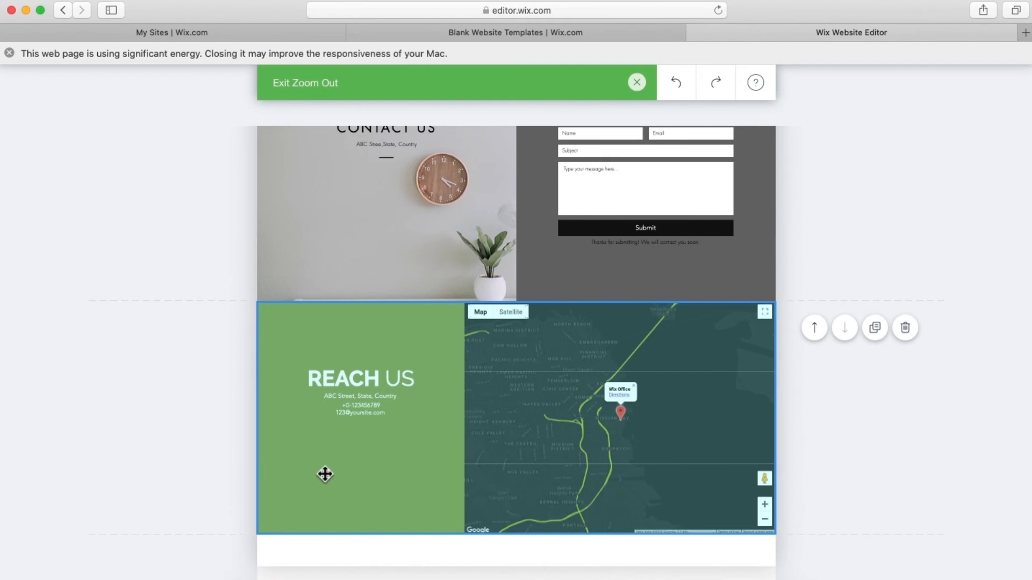
scroll(408, 473, up, 1)
scroll(408, 473, up, 5)
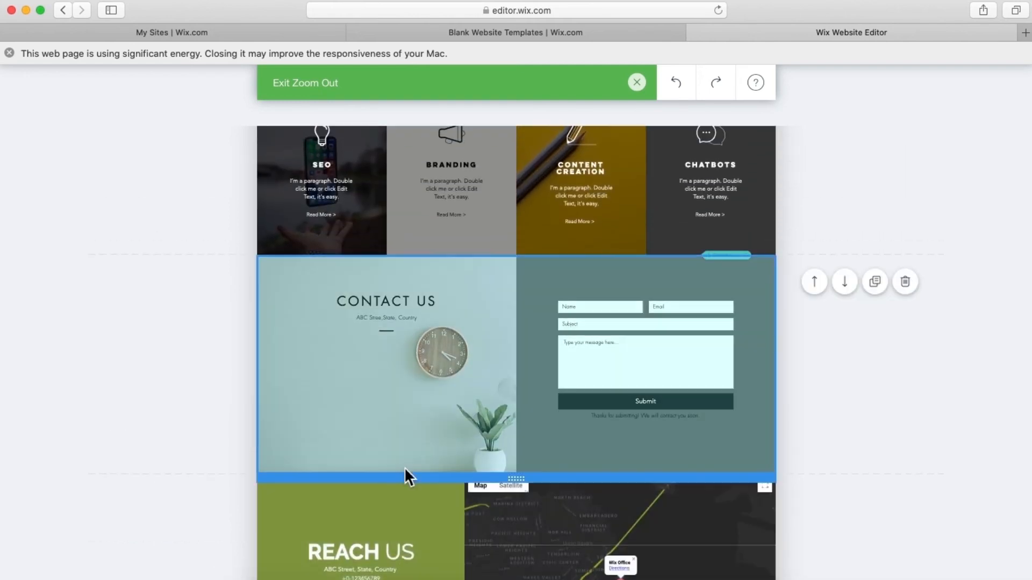
scroll(404, 467, up, 3)
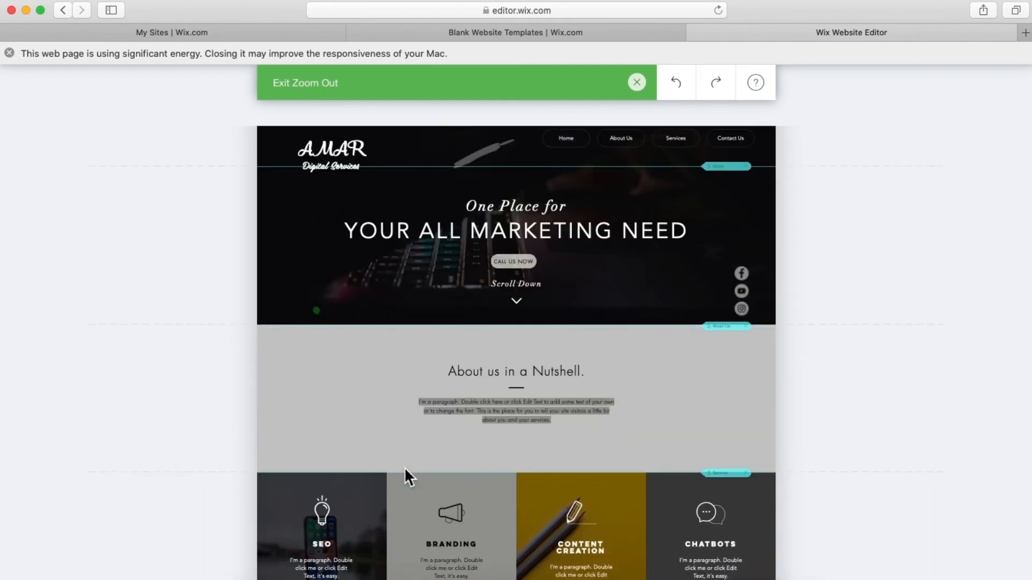
click(637, 82)
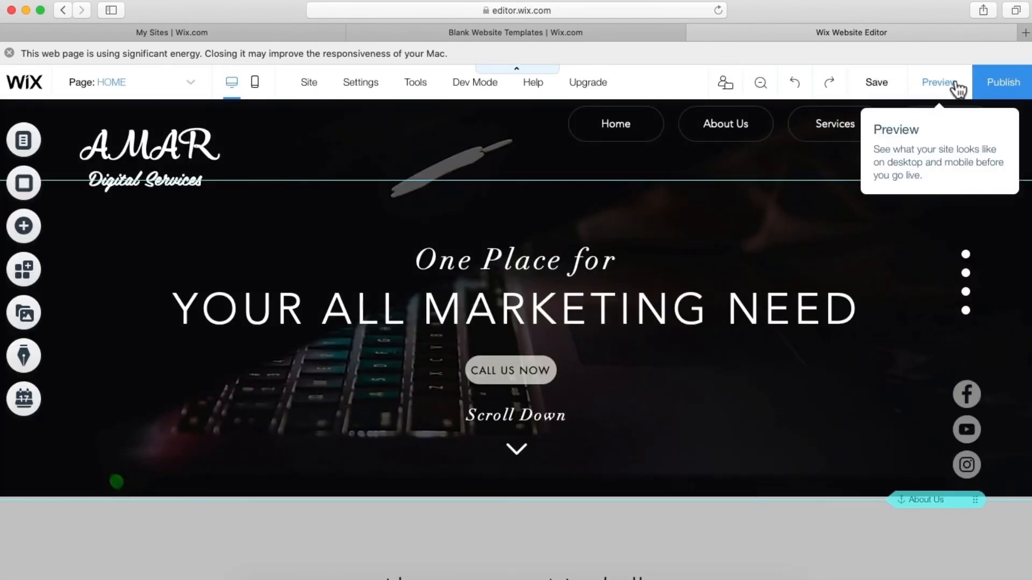
click(951, 80)
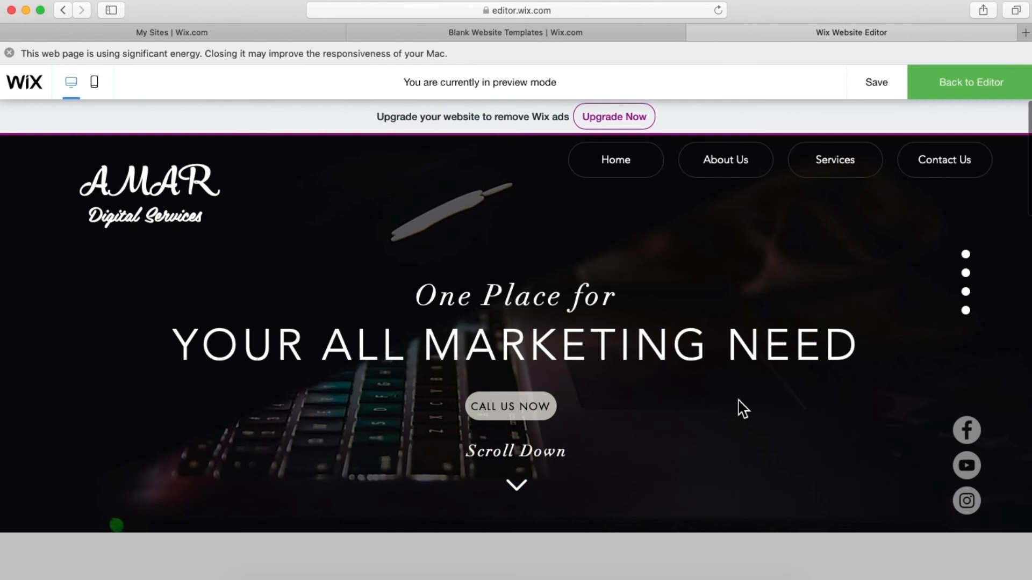
scroll(738, 400, down, 10)
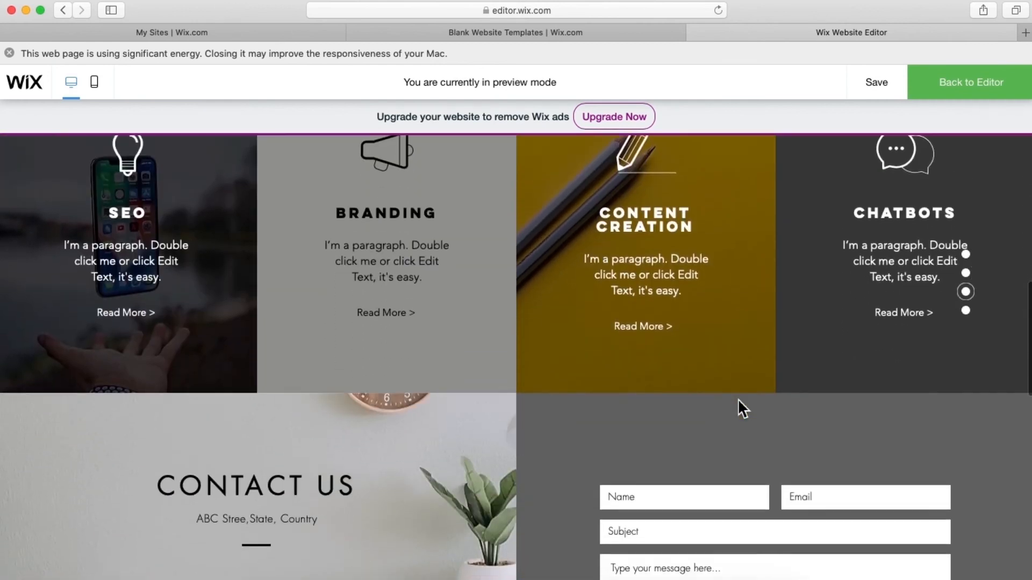
scroll(737, 409, down, 6)
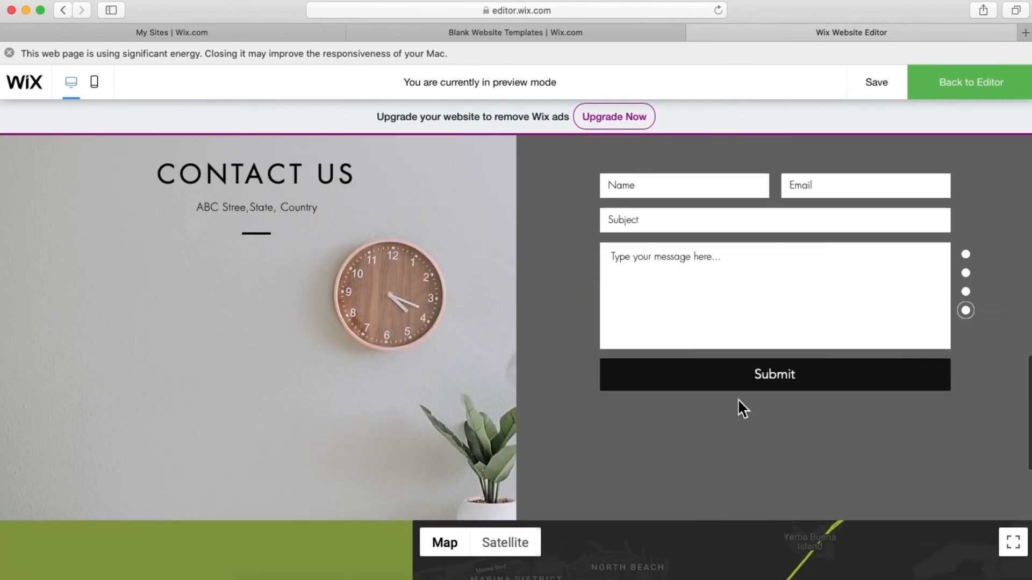
scroll(738, 400, down, 5)
scroll(721, 467, down, 4)
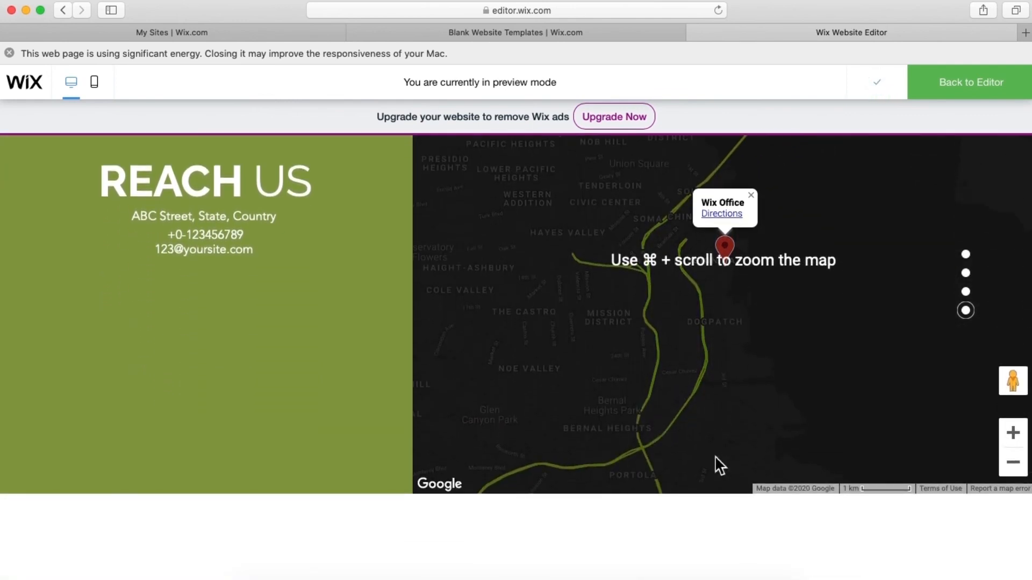
scroll(721, 465, up, 10)
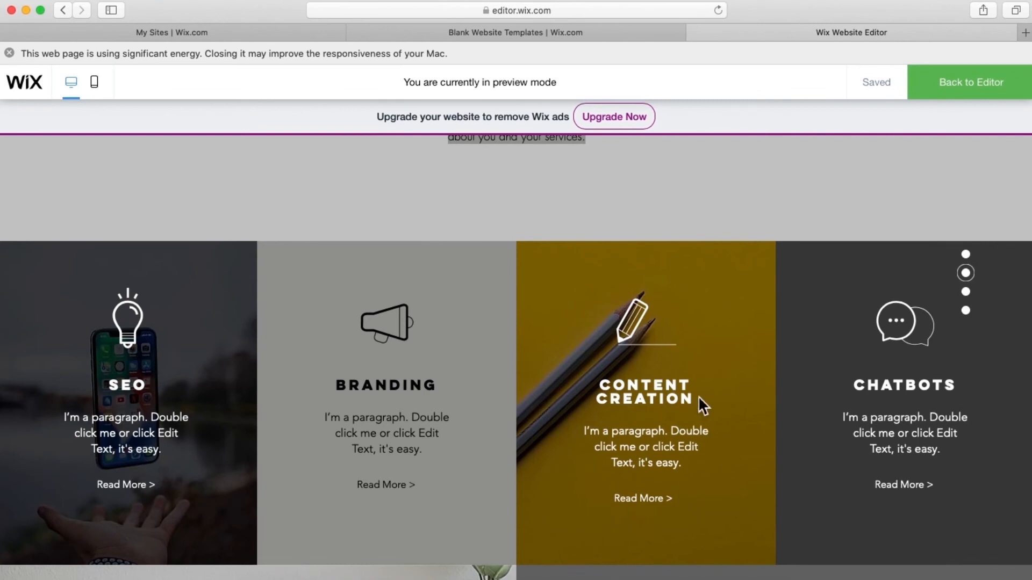
scroll(698, 396, up, 6)
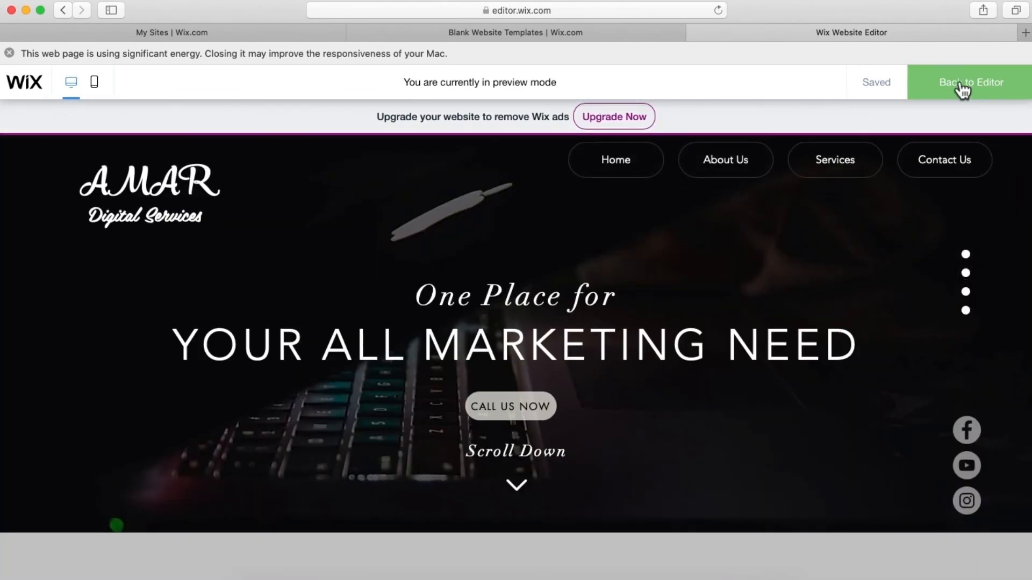
click(961, 86)
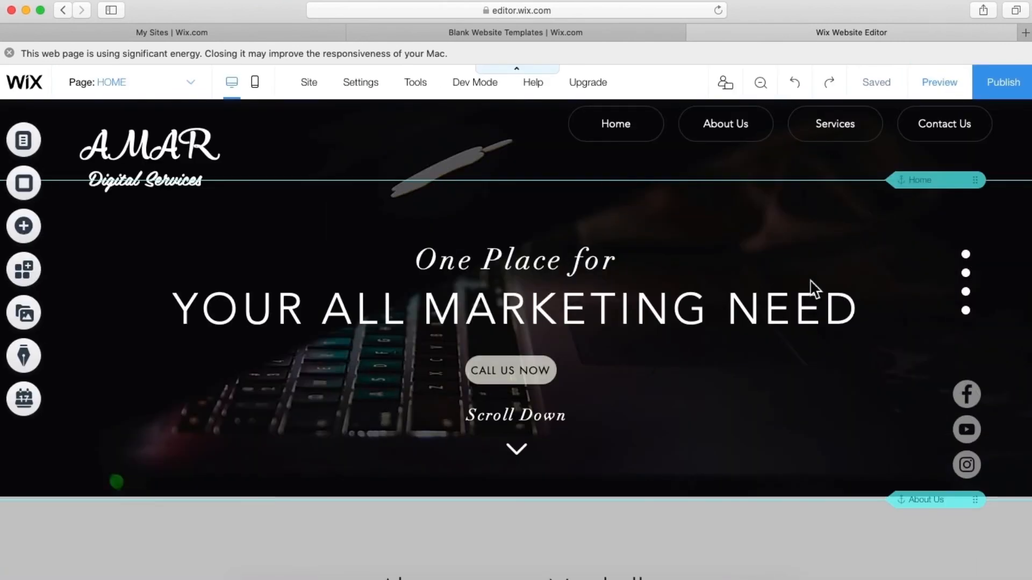
- Drag the 'Meet The Team' design from Add > Strip > Team below the map strip
scroll(795, 405, down, 15)
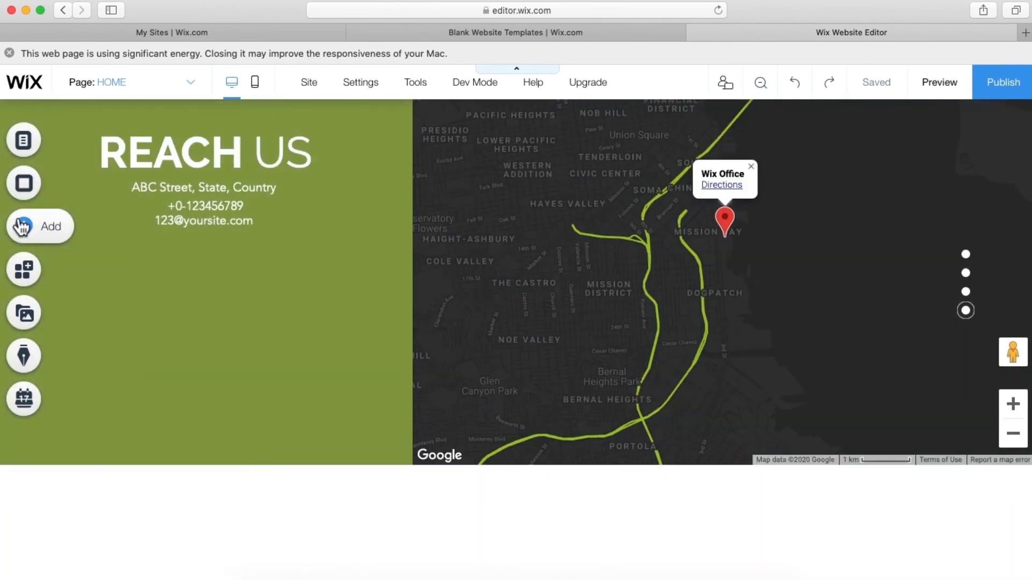
click(21, 227)
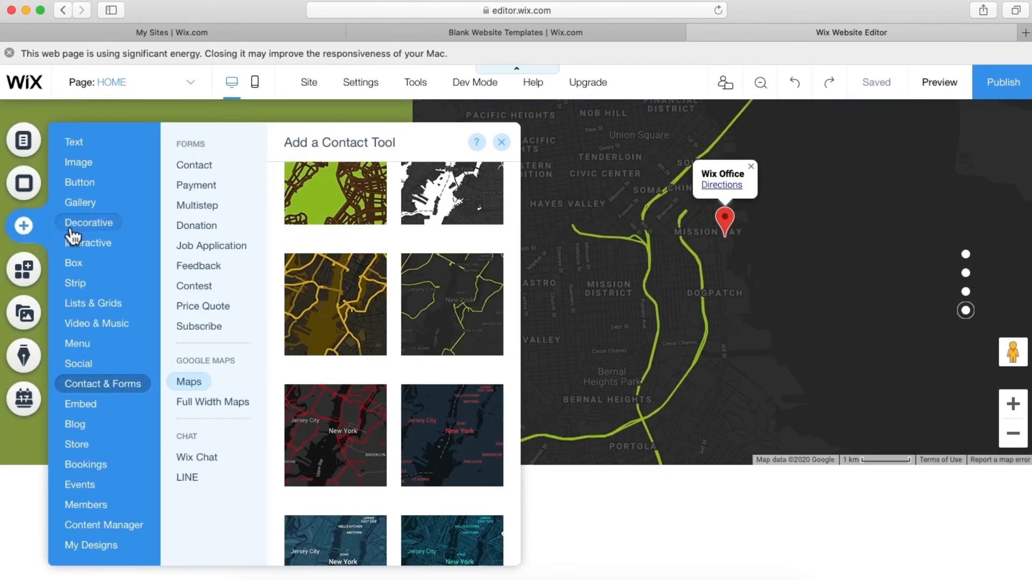
mouse_move(69, 288)
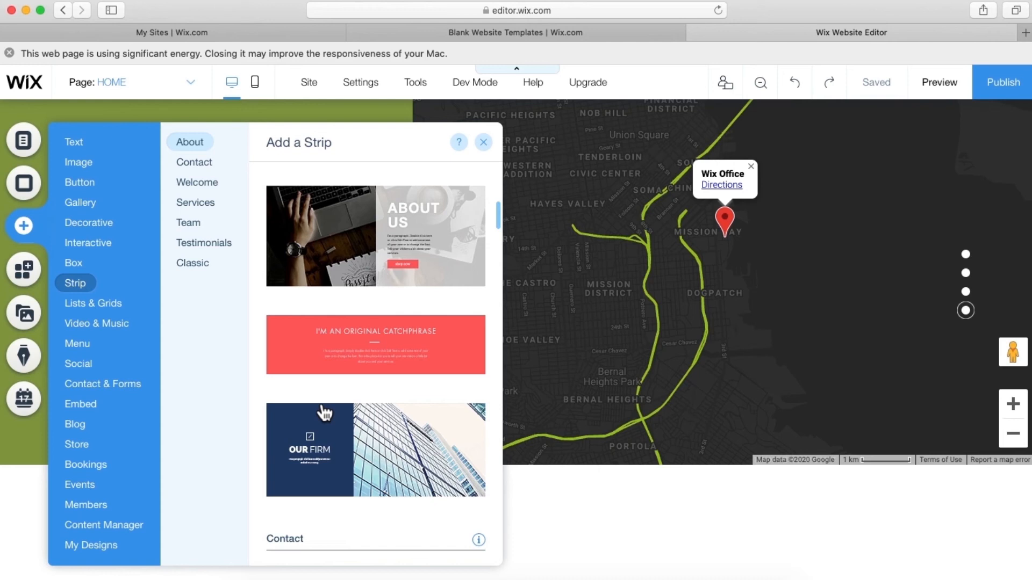
scroll(324, 413, down, 2)
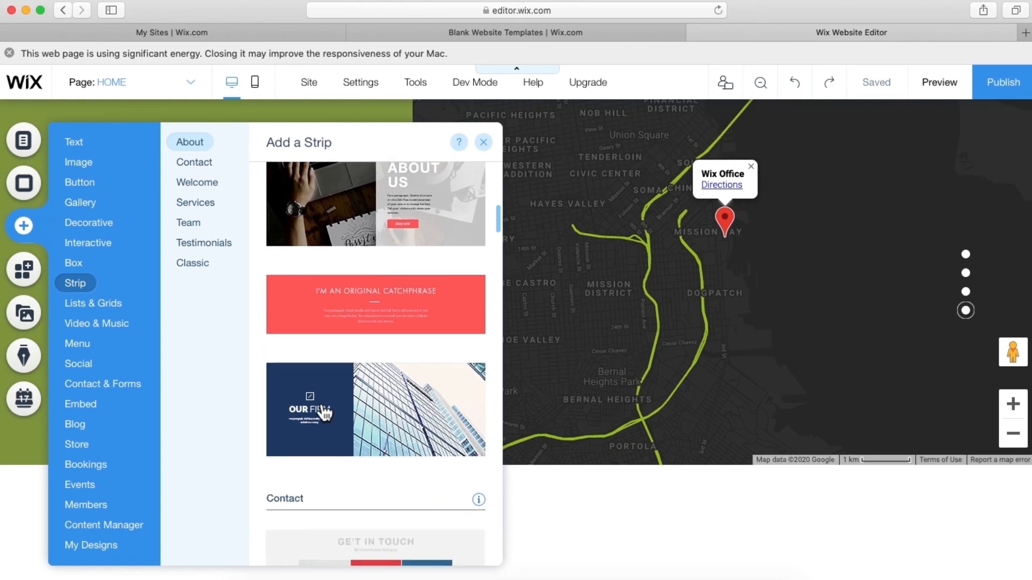
click(191, 225)
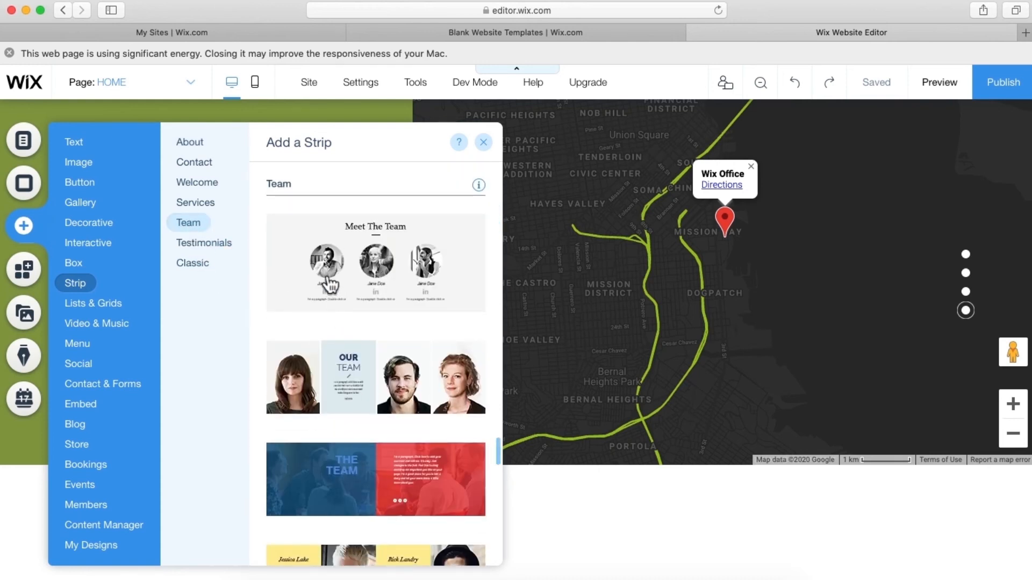
scroll(327, 277, down, 5)
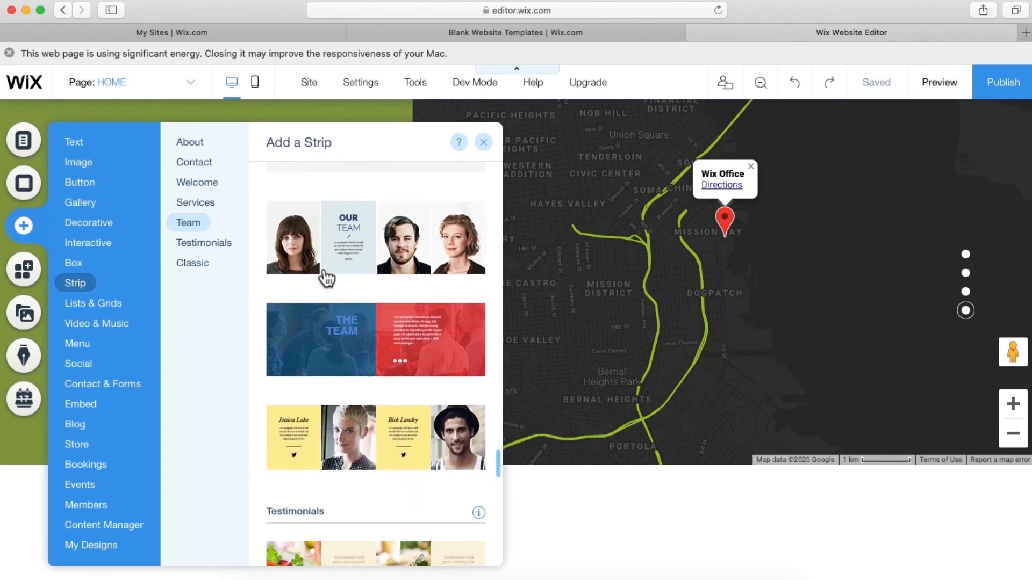
scroll(328, 277, up, 9)
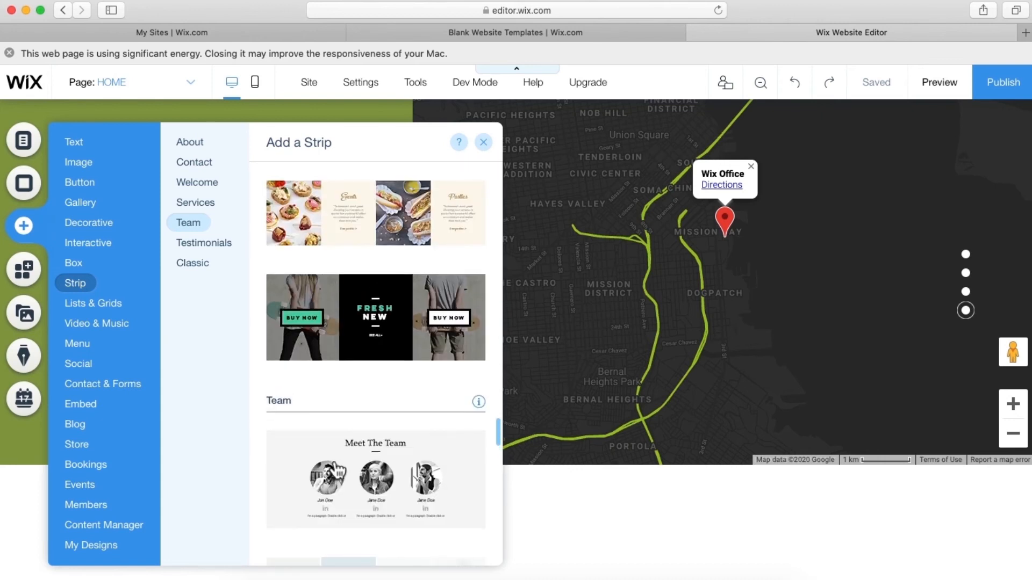
drag(334, 453, 547, 506)
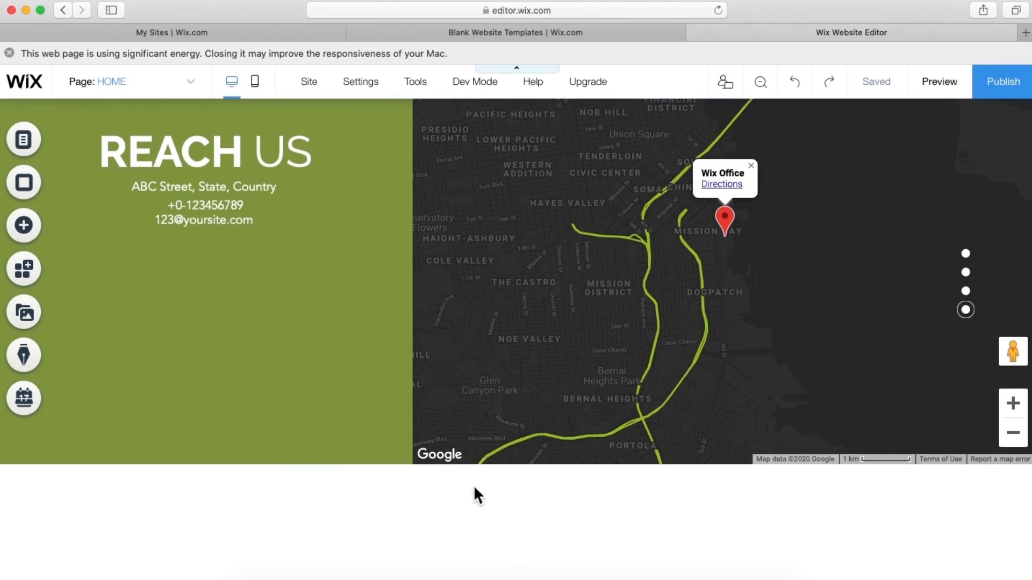
click(52, 232)
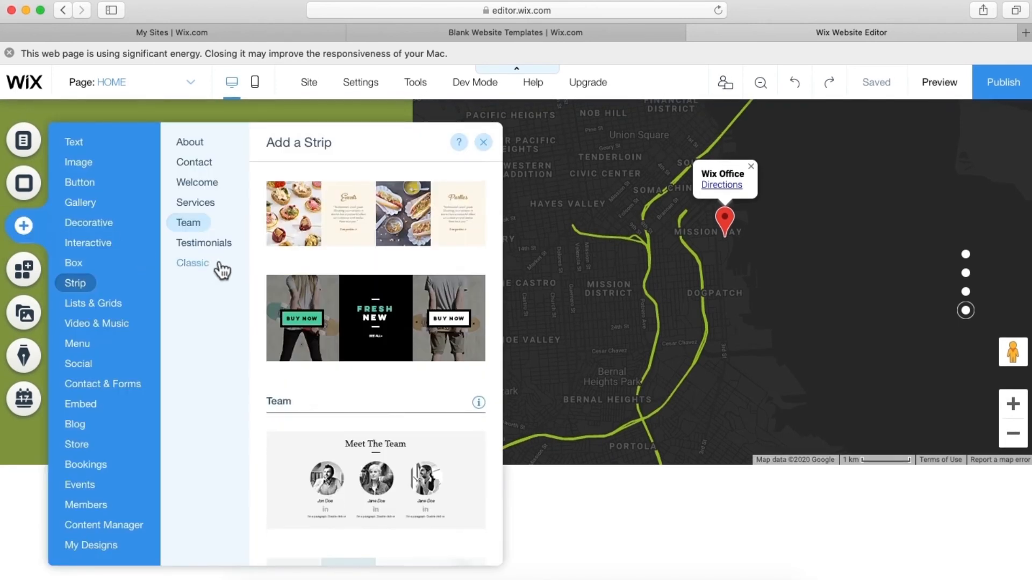
scroll(316, 328, up, 1)
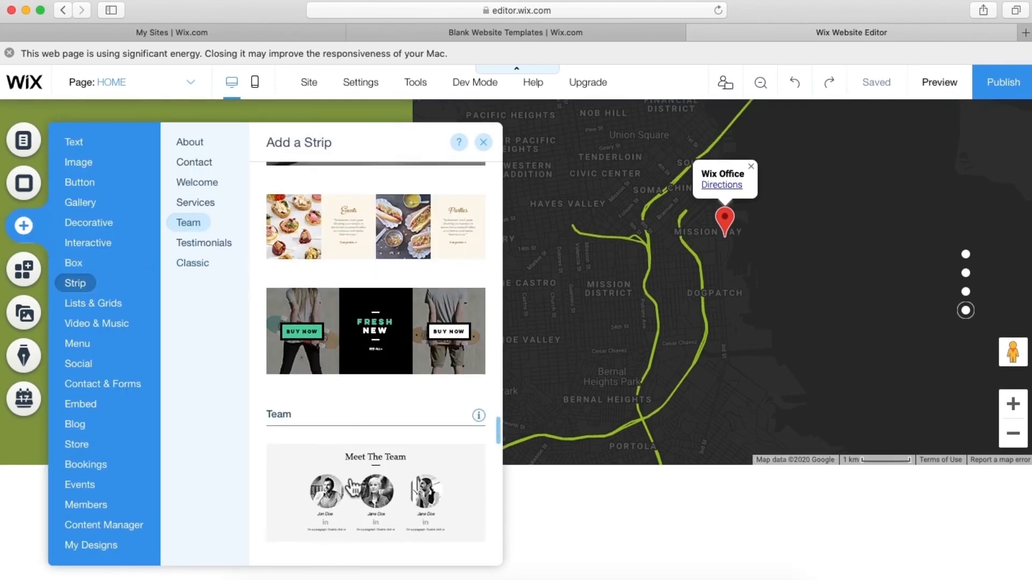
scroll(322, 472, down, 2)
drag(350, 462, 371, 443)
scroll(597, 494, down, 5)
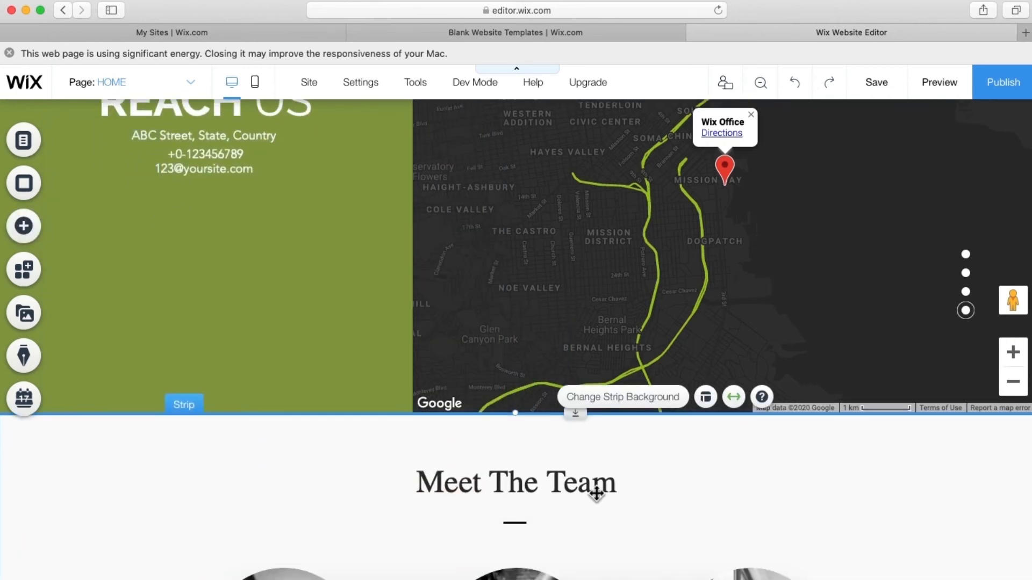
- Give the team strip a solid light grey #C7C7C7 background
scroll(597, 494, down, 1)
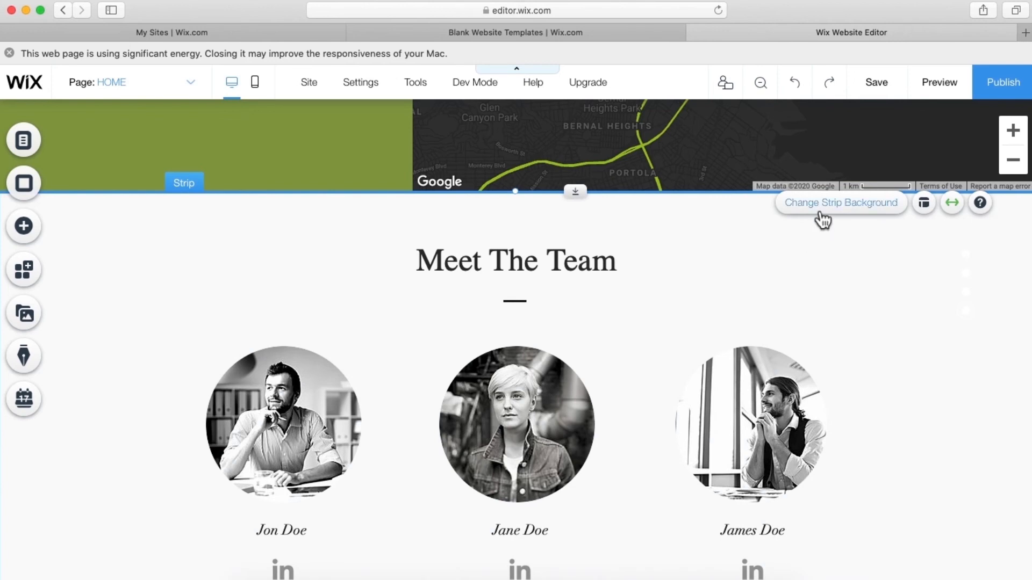
click(822, 210)
click(827, 307)
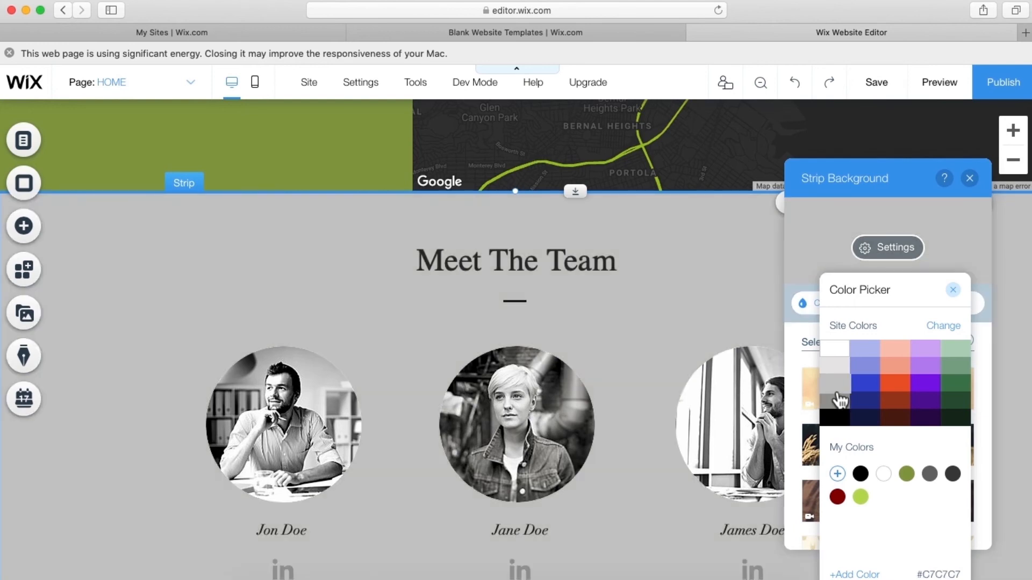
click(838, 393)
click(794, 374)
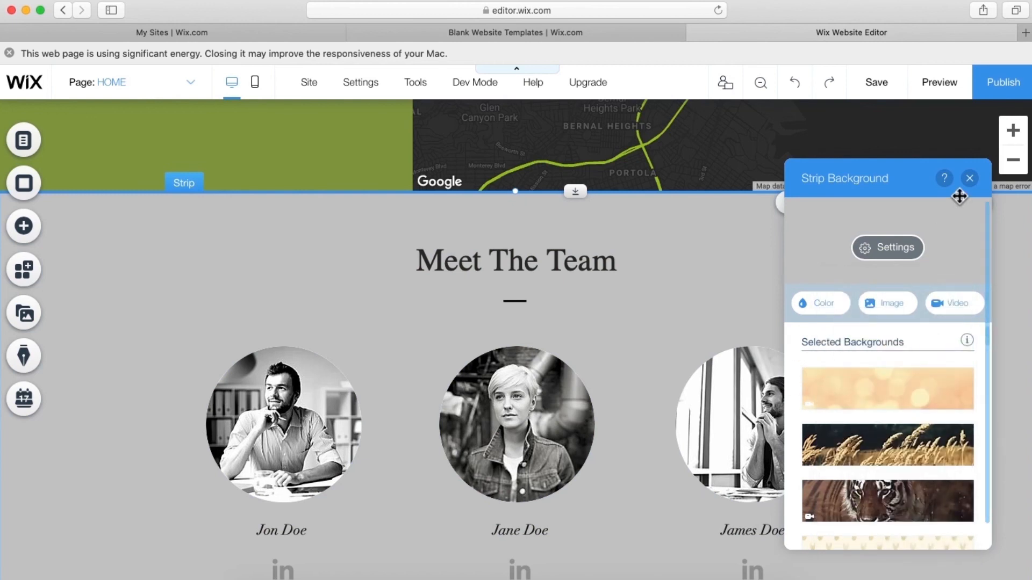
click(970, 179)
- Rename the strip heading from 'Meet The Team' to 'Our Team'
click(493, 260)
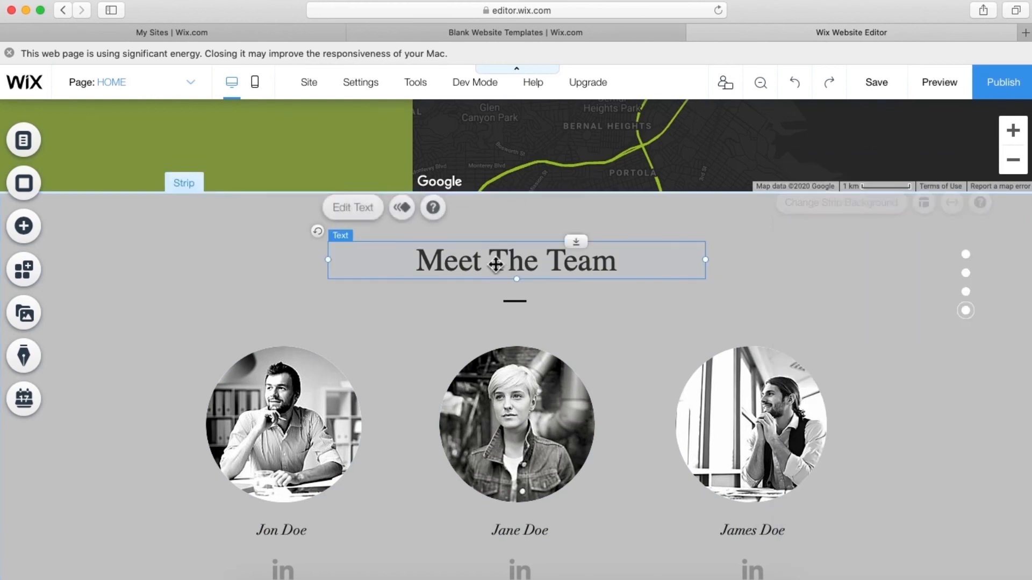
double_click(514, 258)
click(536, 261)
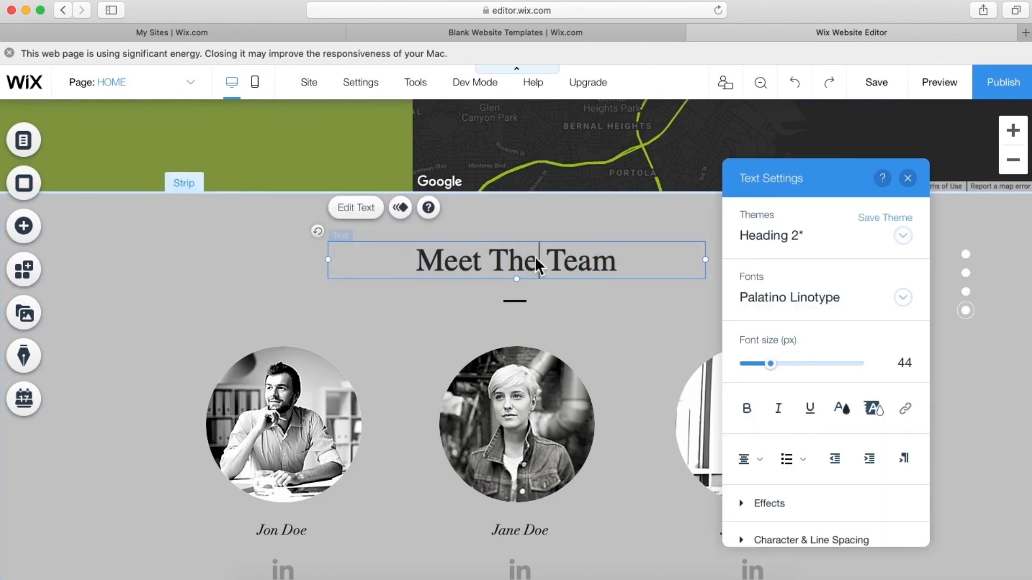
key(BackSpace)
key(BackSpace)
key(BackSpace)
key(BackSpace)
key(BackSpace)
key(BackSpace)
key(BackSpace)
key(BackSpace)
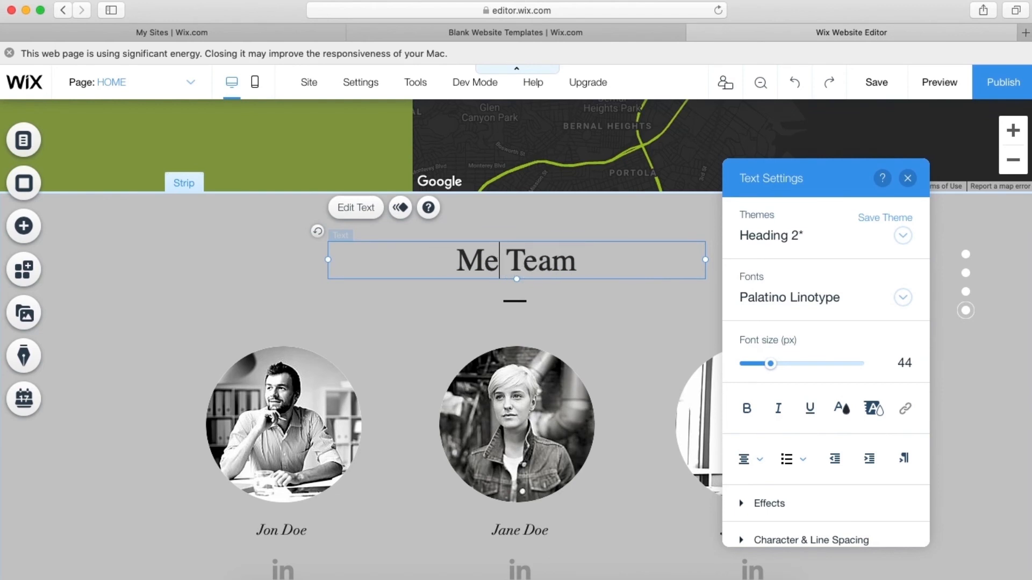
text(O)
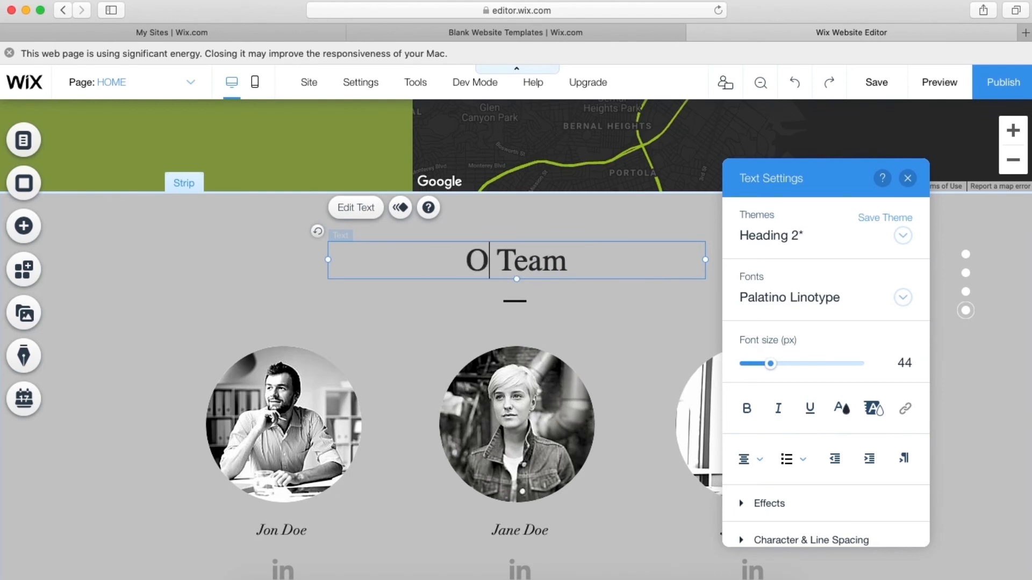
text(U)
key(BackSpace)
text(ur)
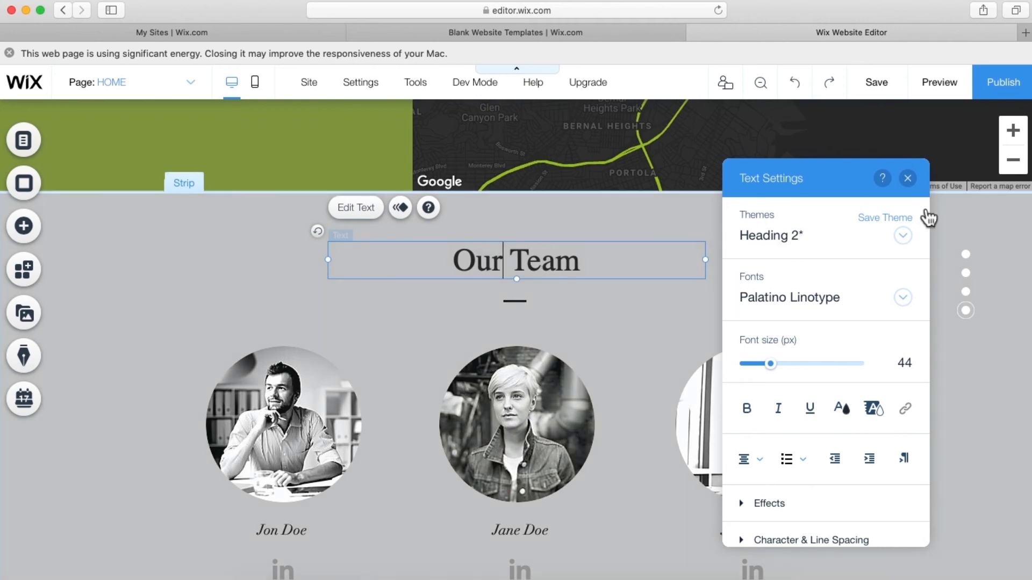
click(908, 178)
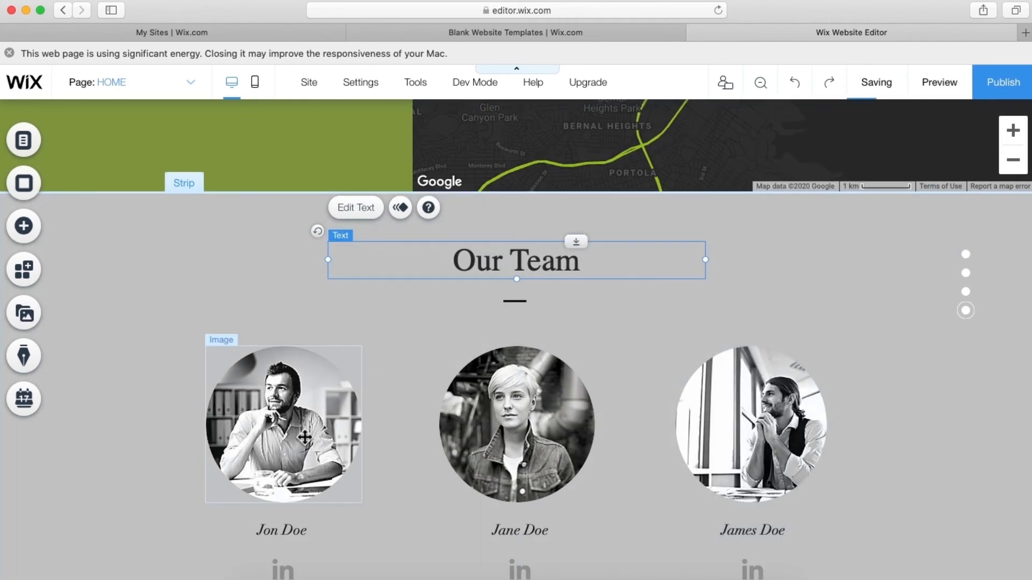
click(304, 438)
click(245, 511)
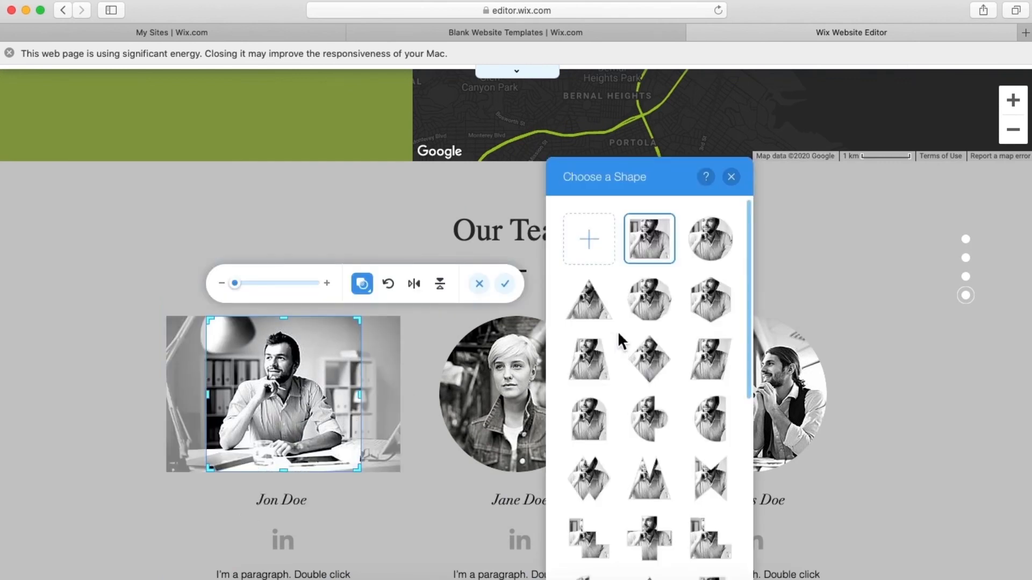
scroll(618, 344, down, 5)
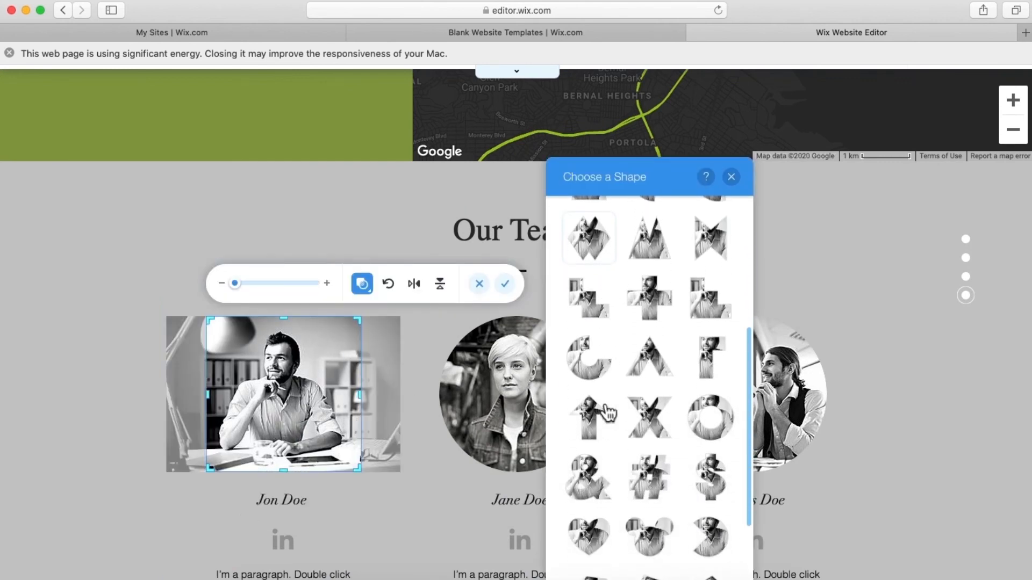
scroll(637, 416, down, 2)
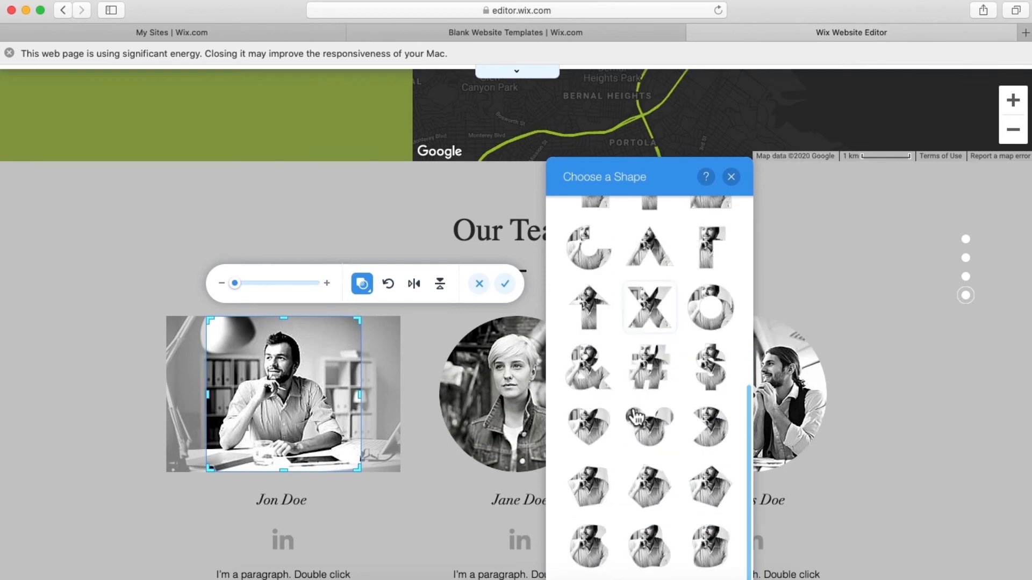
click(731, 177)
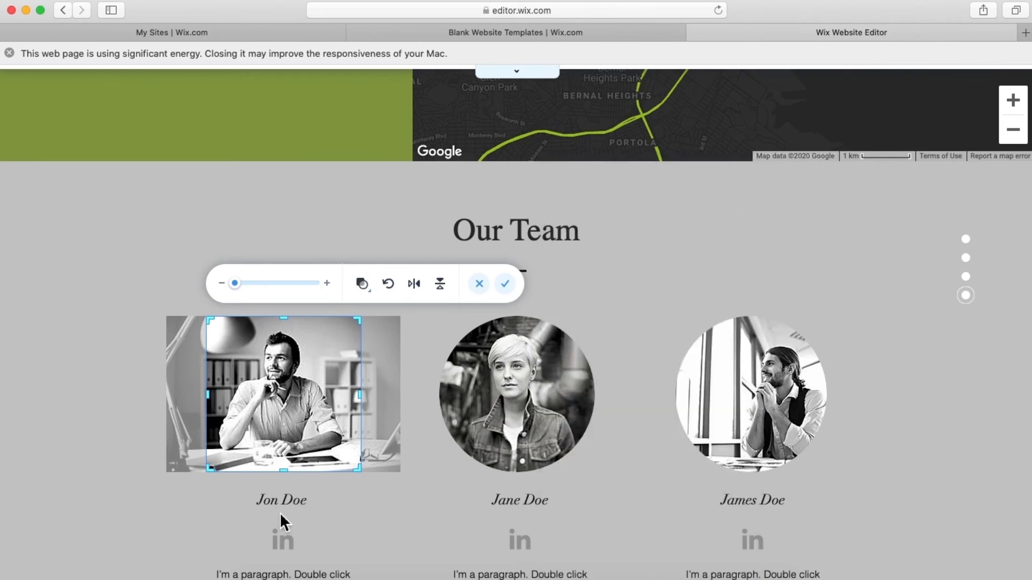
scroll(280, 511, down, 2)
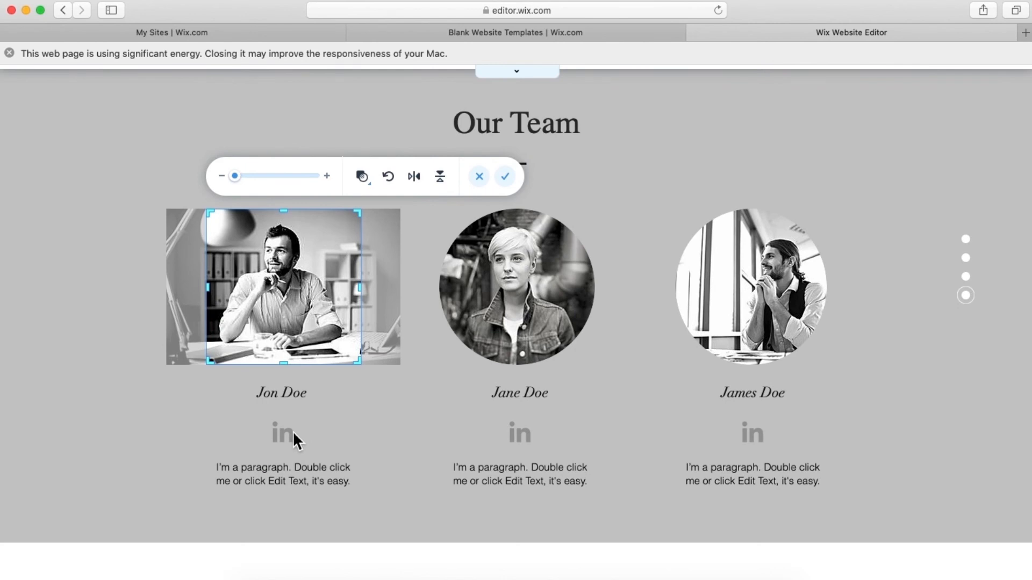
- Remove the paragraphs under Jon and James Doe and all three LinkedIn icons
click(284, 449)
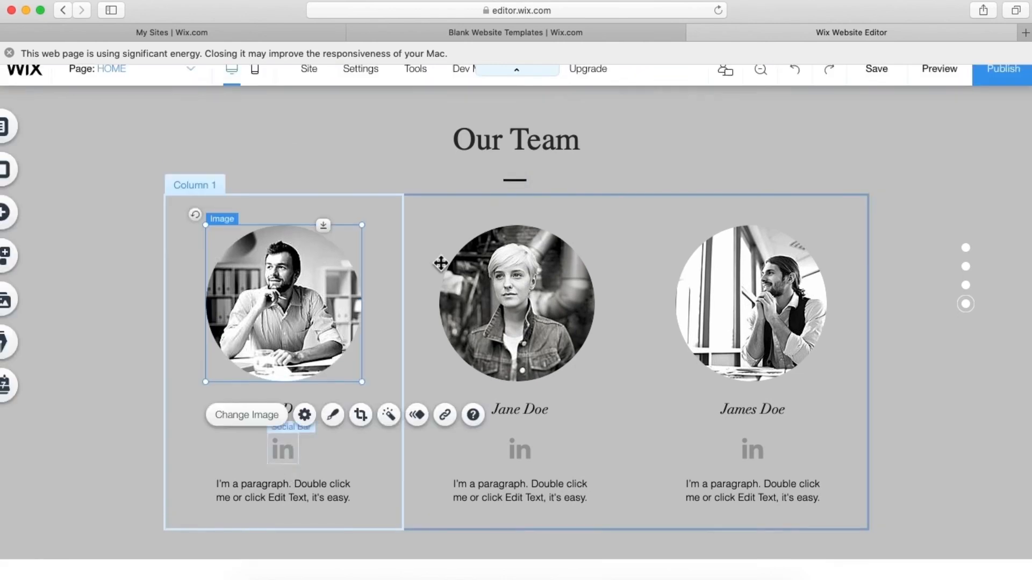
click(292, 498)
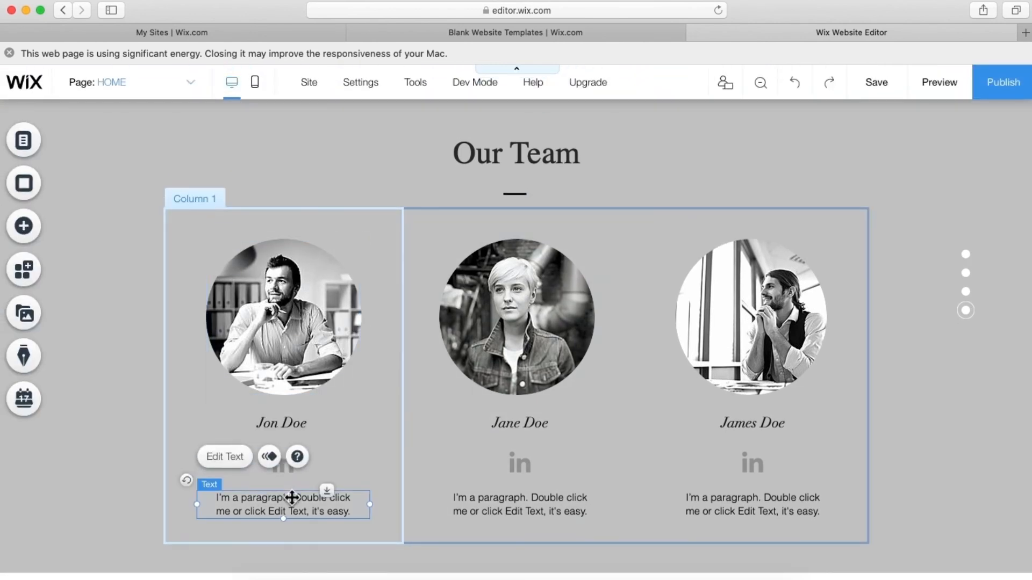
key(Delete)
click(283, 465)
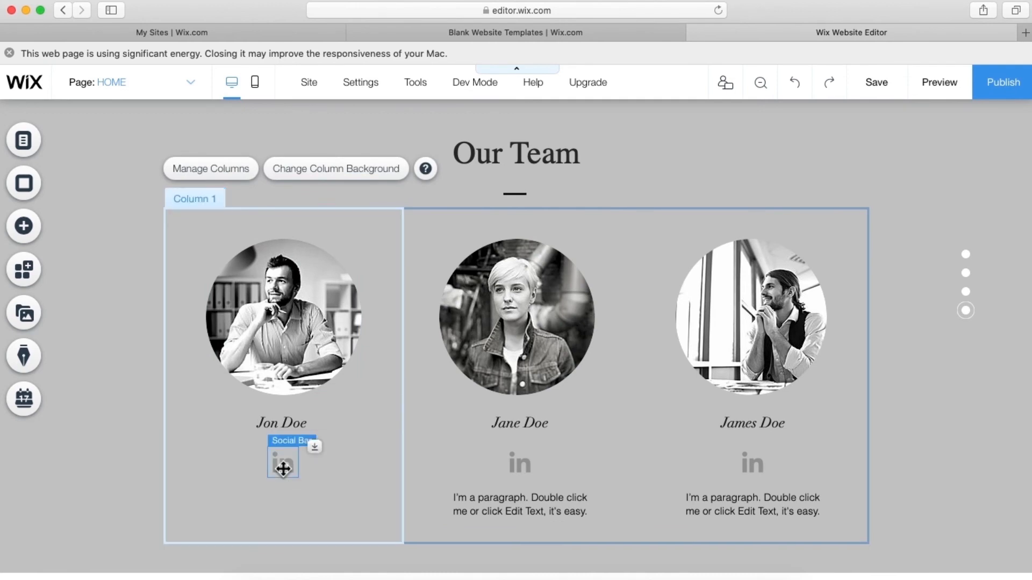
key(Delete)
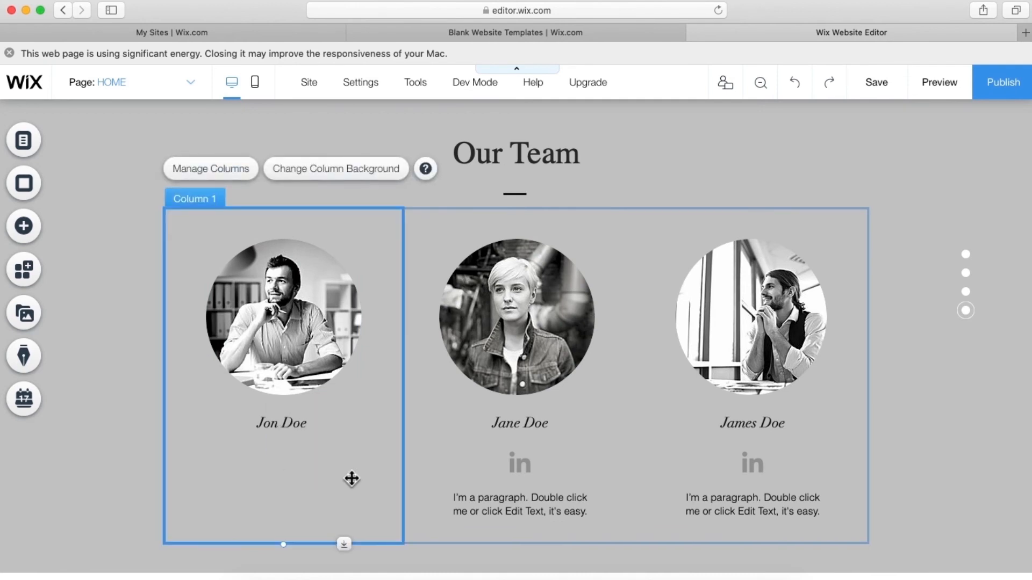
click(523, 462)
key(Delete)
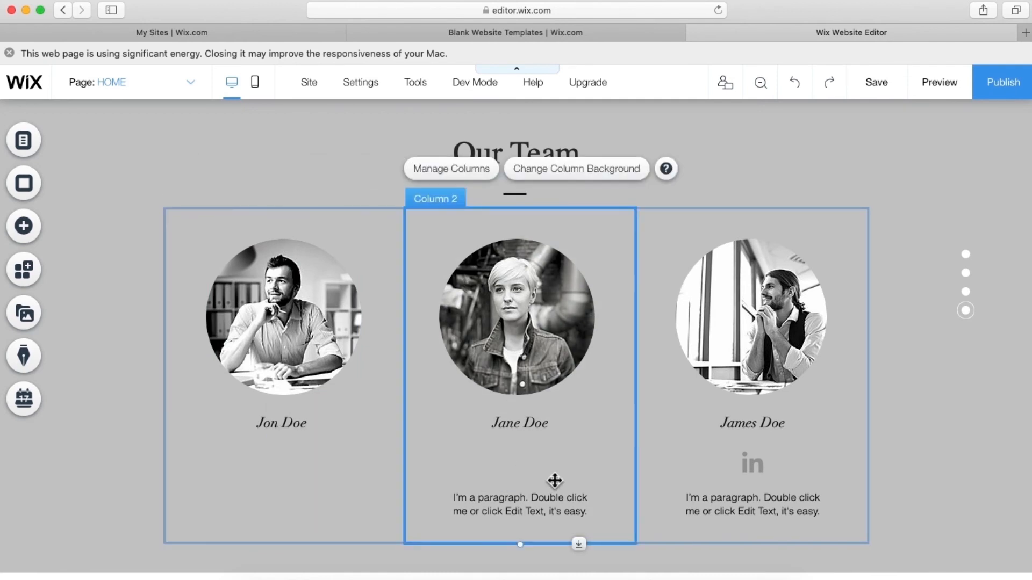
click(762, 466)
key(Delete)
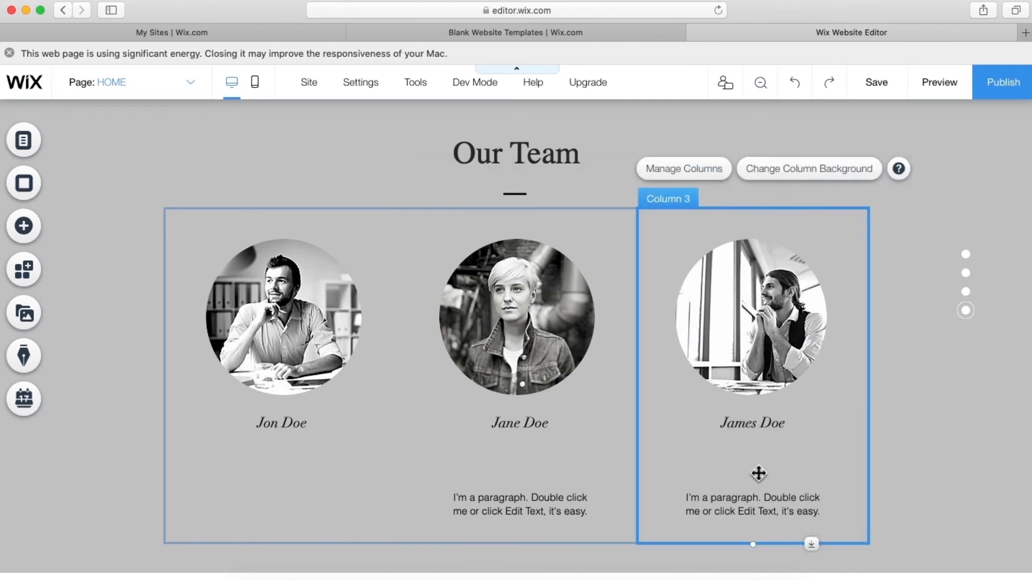
click(750, 505)
key(Delete)
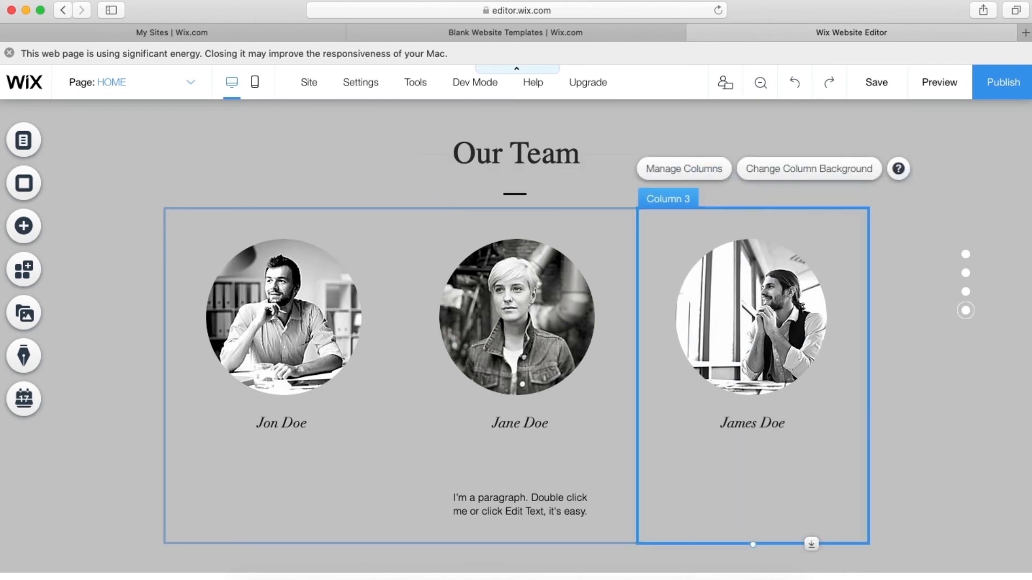
- Turn Jane Doe's paragraph into a 'Designer' label just beneath her name
click(559, 510)
double_click(558, 510)
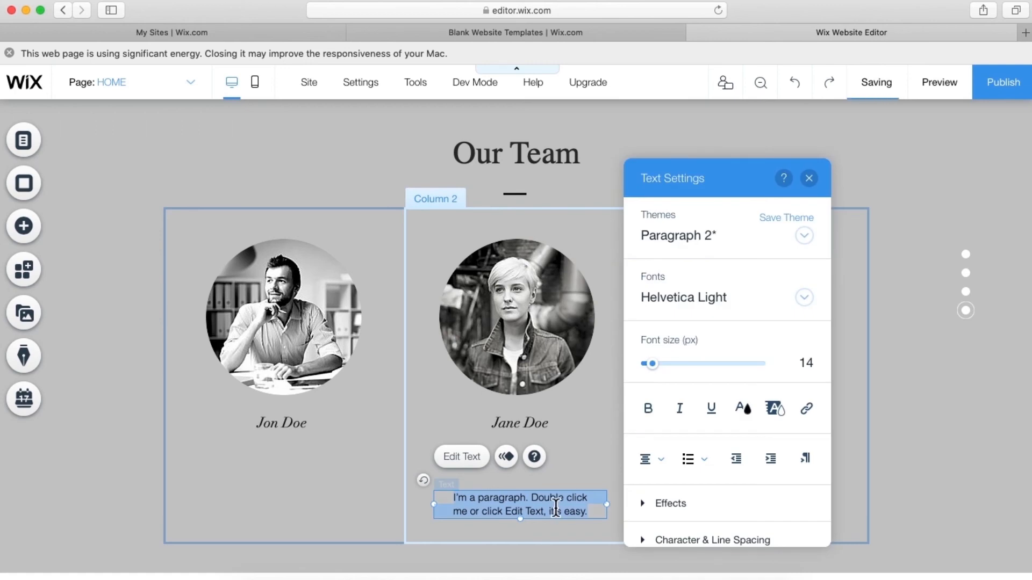
text(Designer)
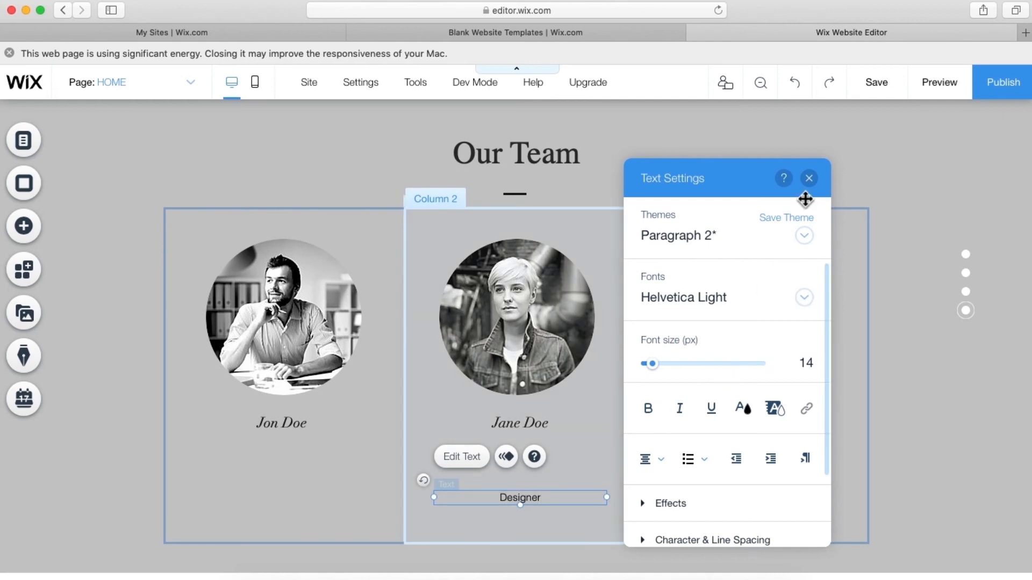
click(809, 179)
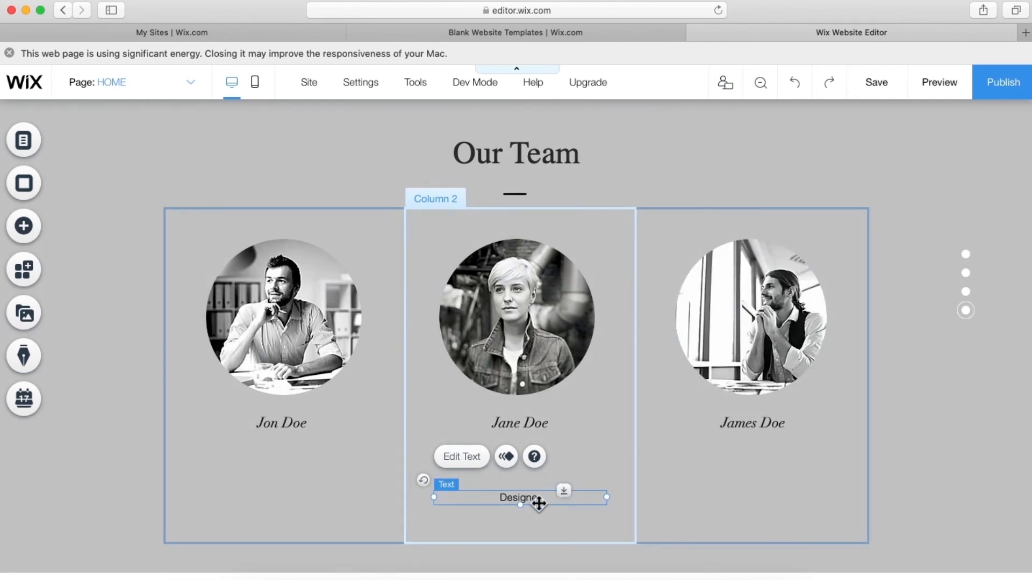
drag(535, 494, 536, 448)
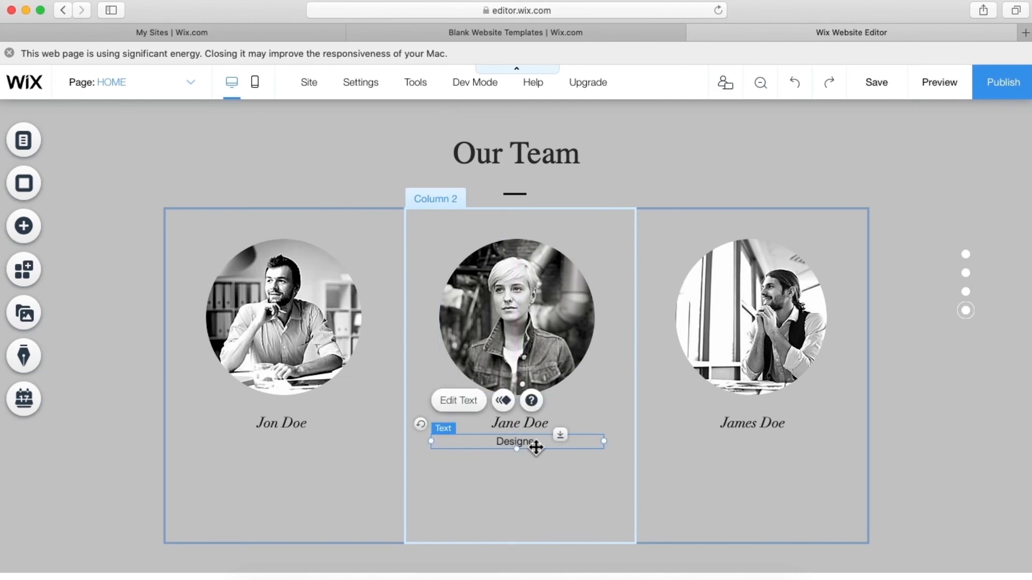
- Move a duplicate label under Jon Doe and change it to 'CEO'
click(536, 448)
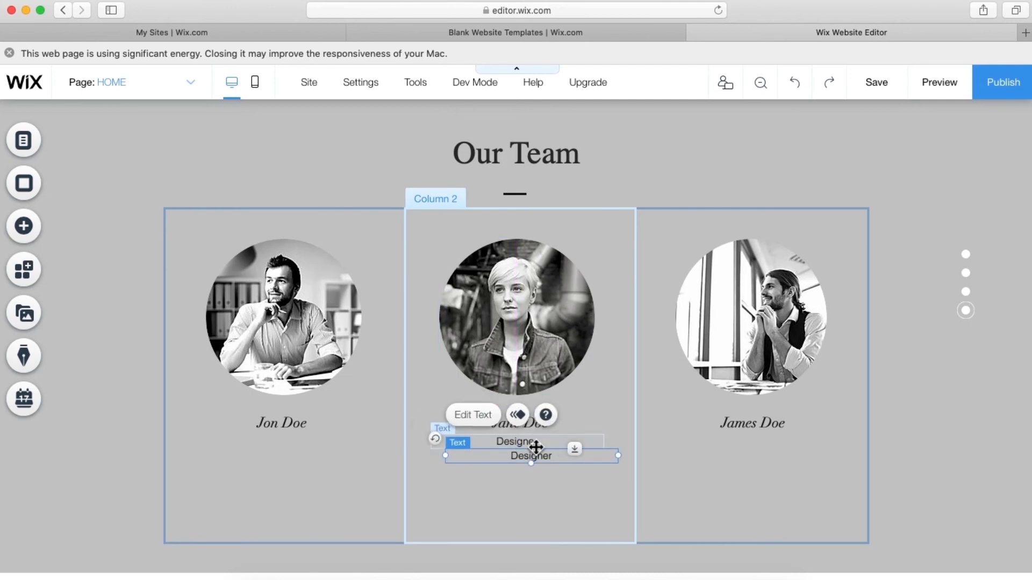
drag(516, 456, 282, 445)
double_click(279, 439)
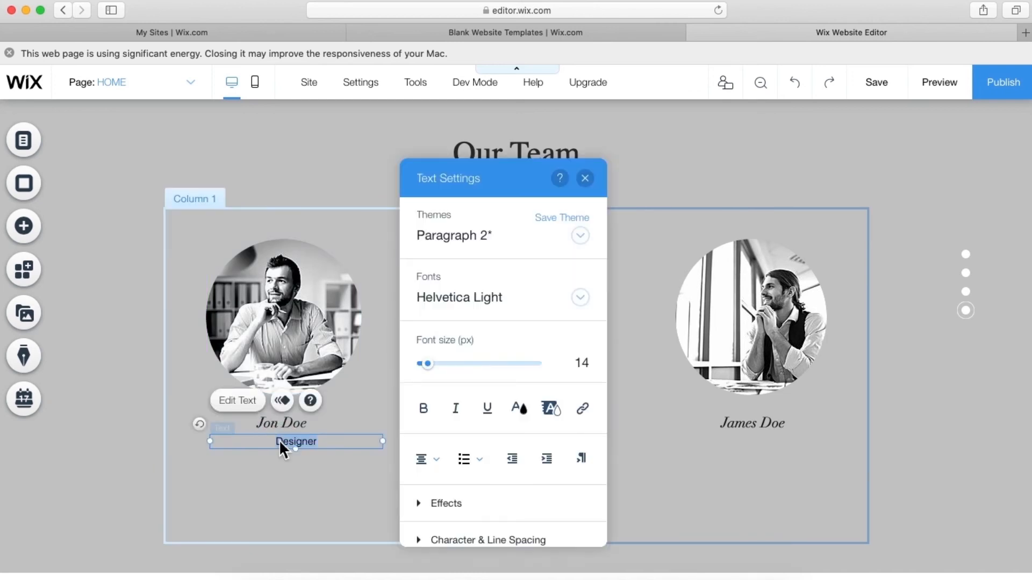
text(CEO)
click(585, 179)
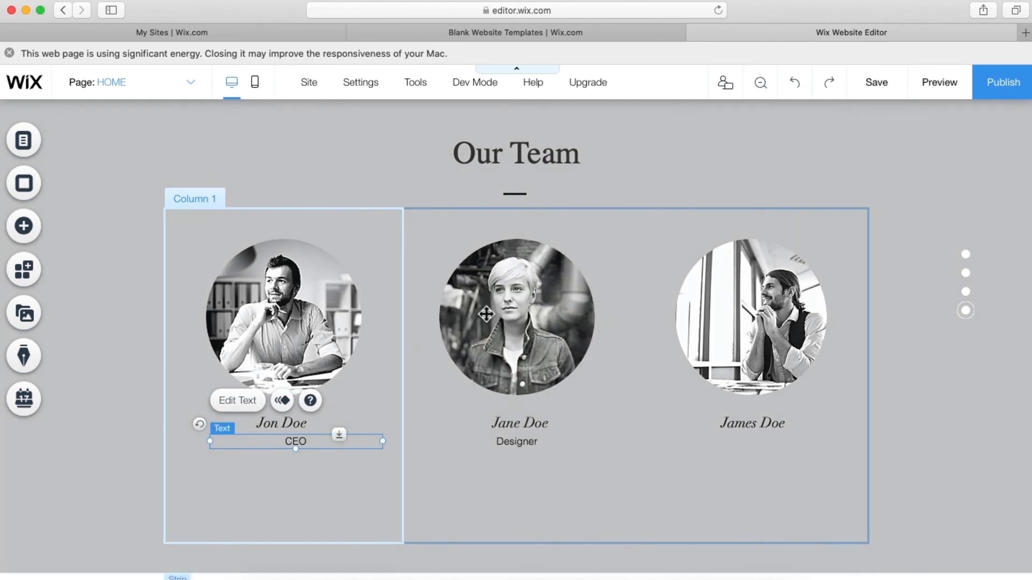
- Copy the label under James Doe and change it to 'Marketer'
drag(314, 441, 771, 450)
double_click(768, 446)
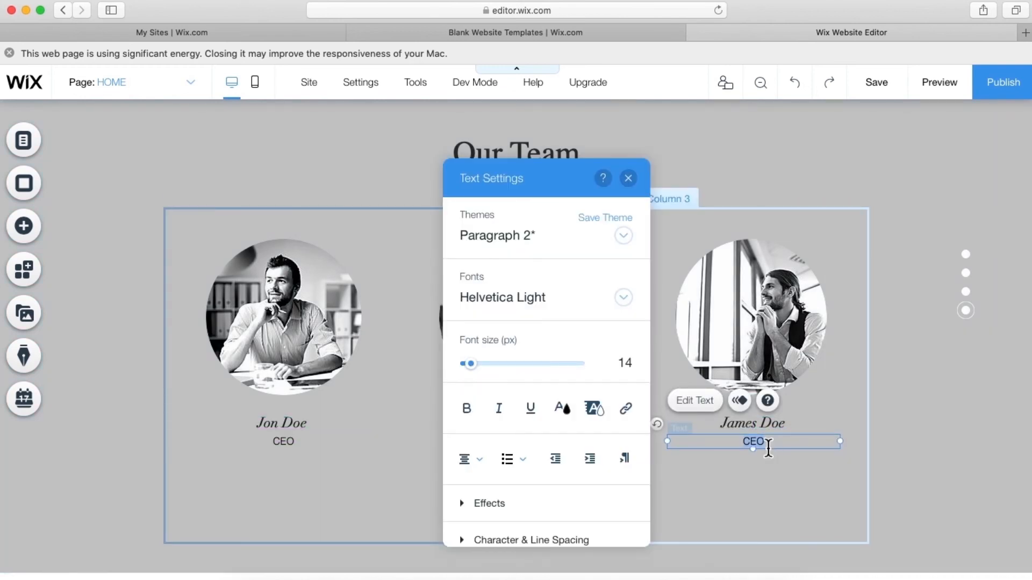
text(Marketer)
click(628, 179)
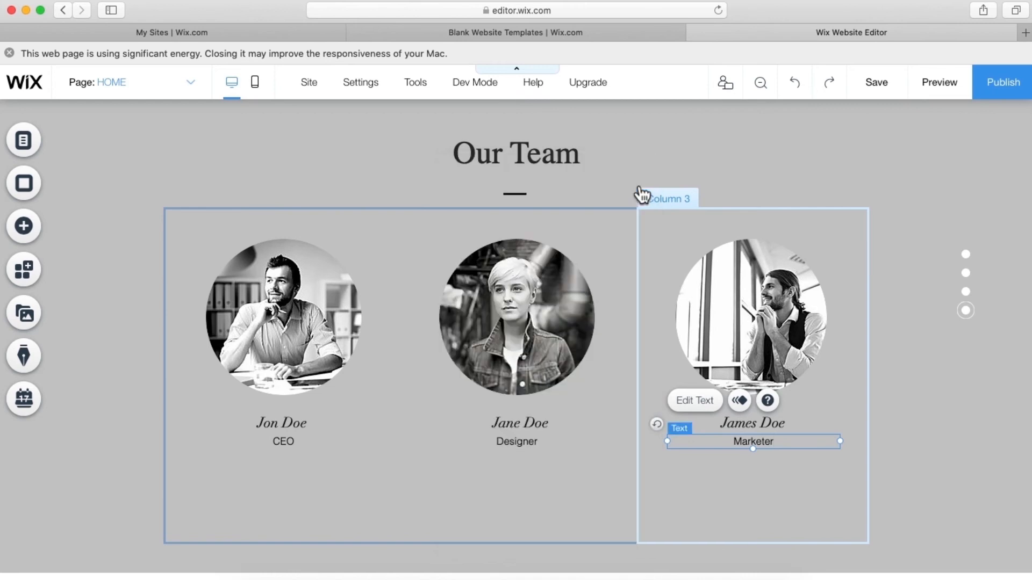
click(136, 416)
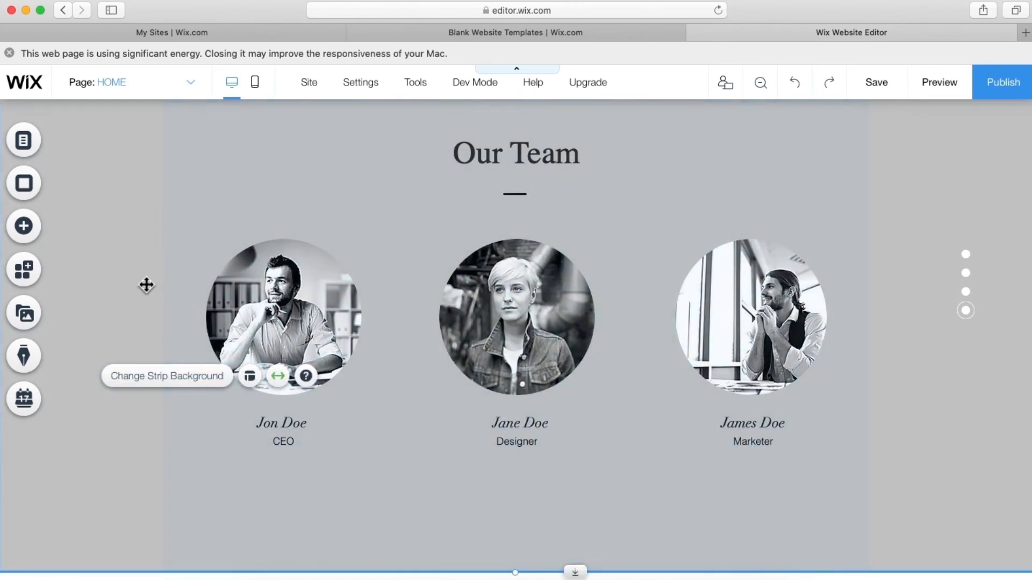
- Drag a black Classic strip onto the page directly below the Our Team strip
click(176, 264)
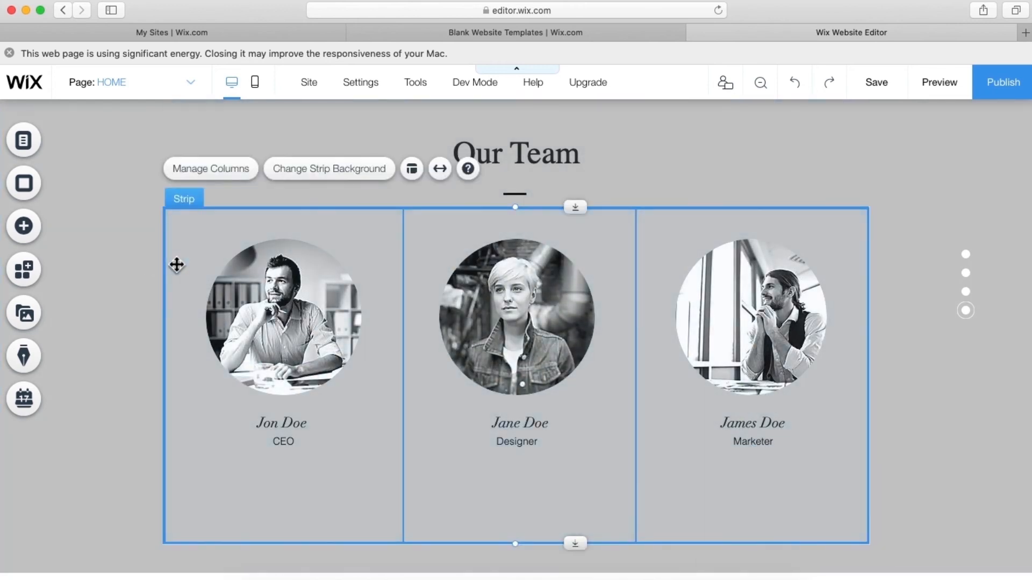
scroll(176, 264, down, 4)
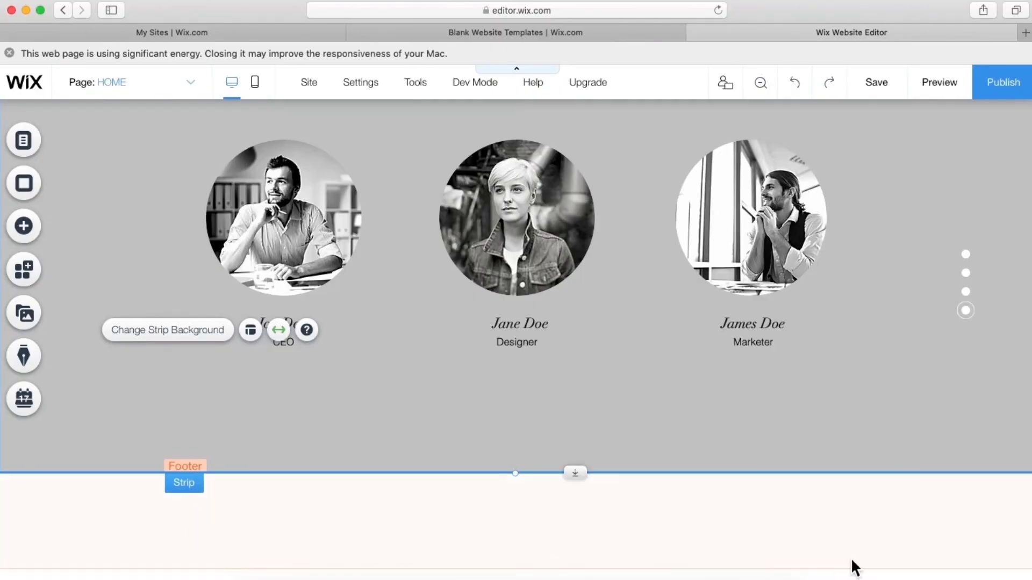
click(38, 231)
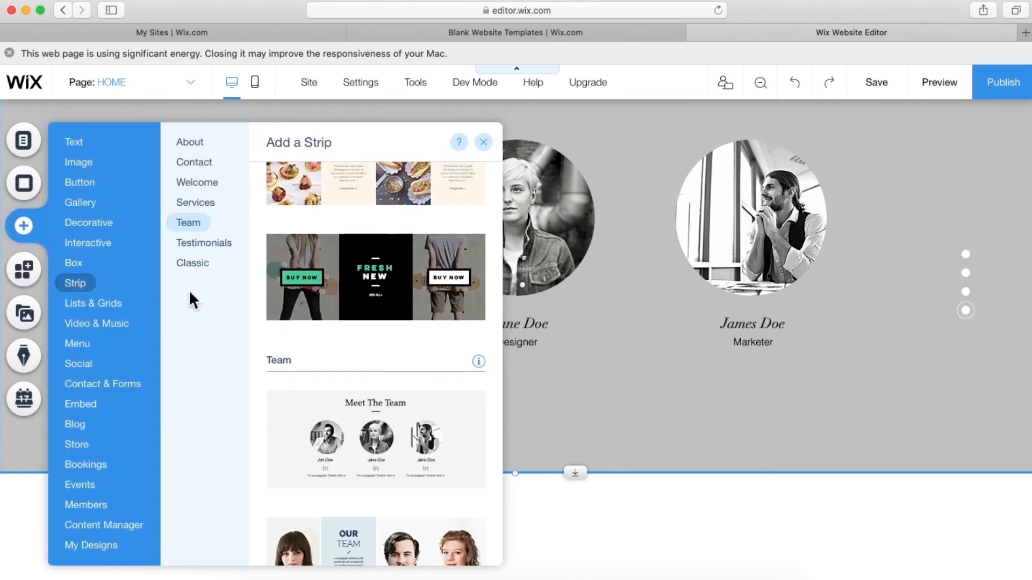
scroll(361, 355, down, 5)
click(200, 278)
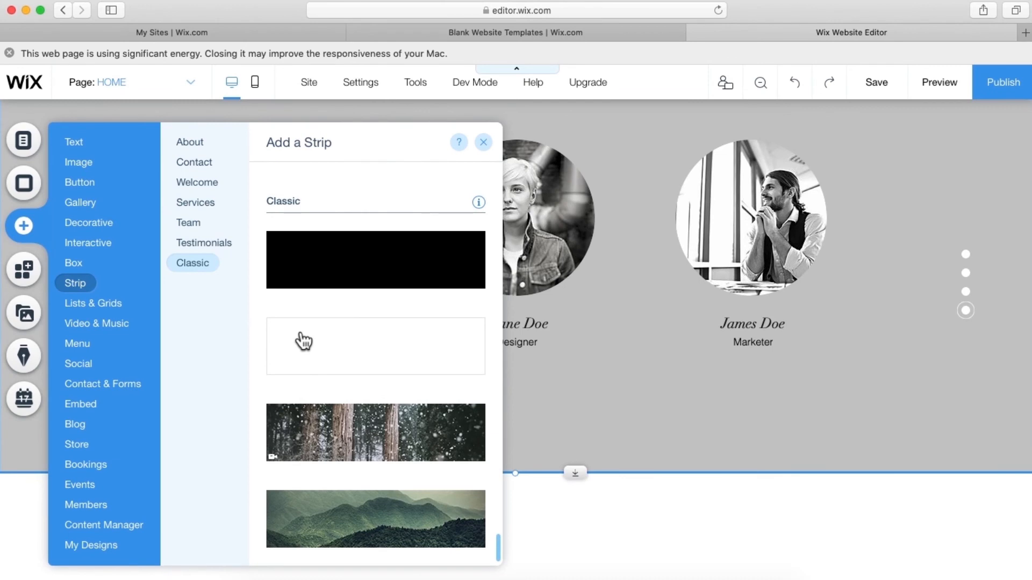
drag(327, 277, 562, 564)
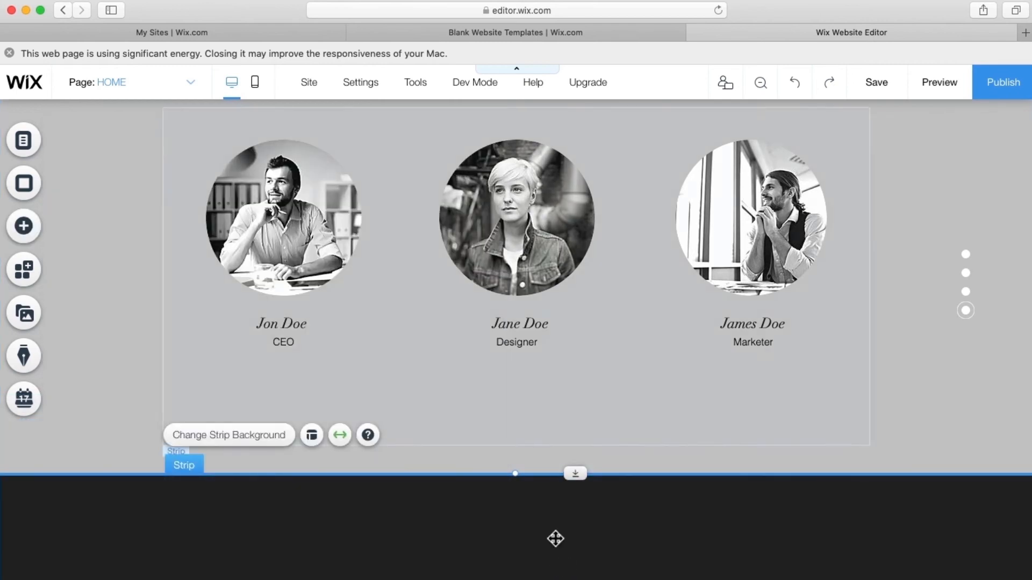
- Drop a Pleasant Title text element into the black strip
click(23, 236)
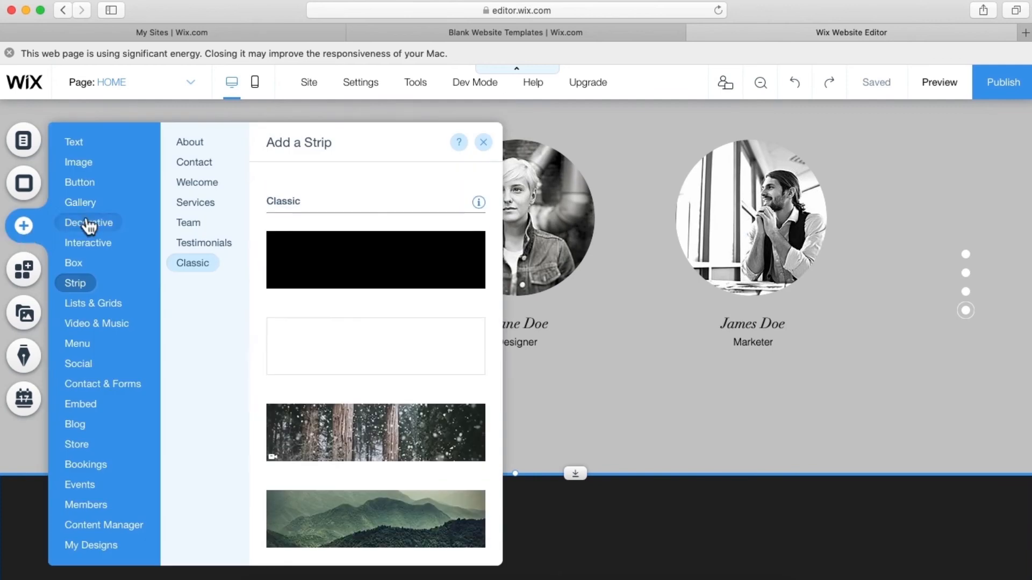
mouse_move(73, 142)
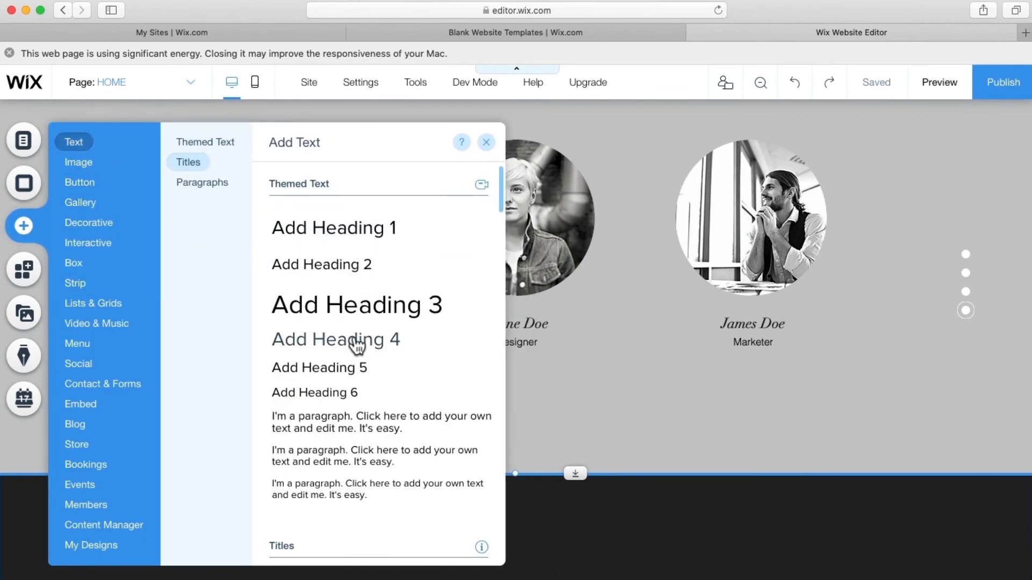
scroll(356, 344, down, 3)
scroll(356, 344, down, 5)
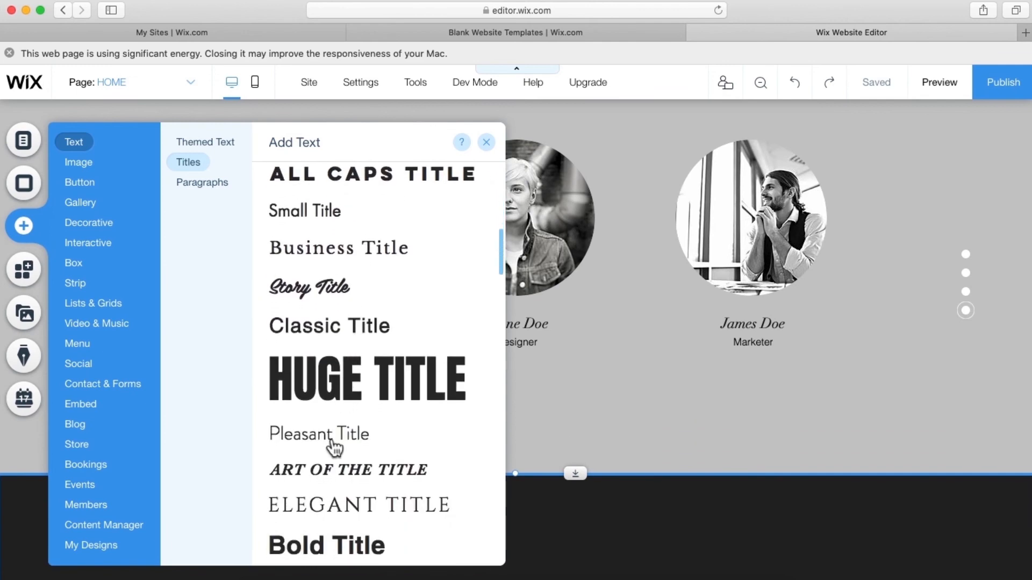
scroll(330, 446, down, 1)
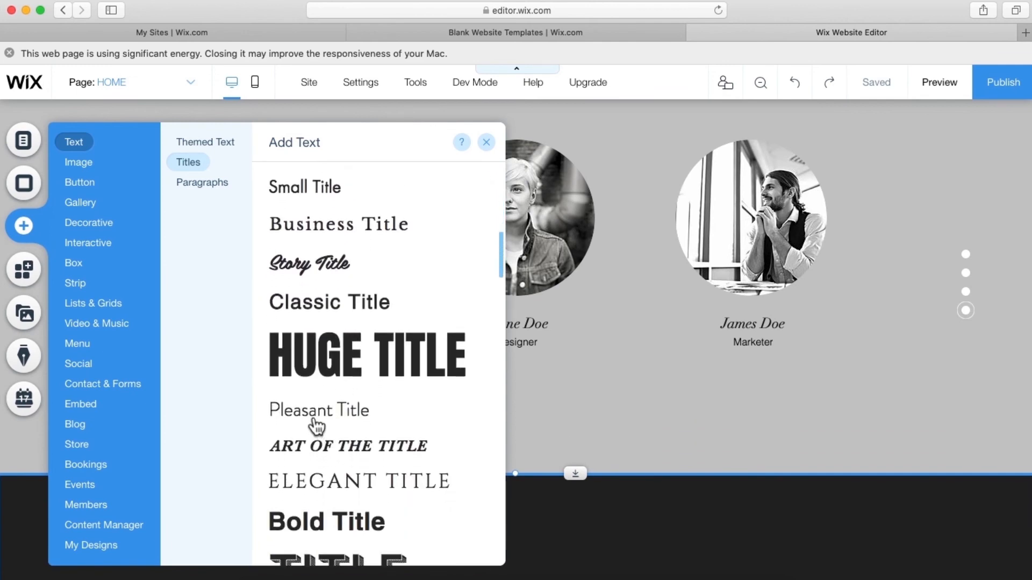
drag(317, 424, 564, 537)
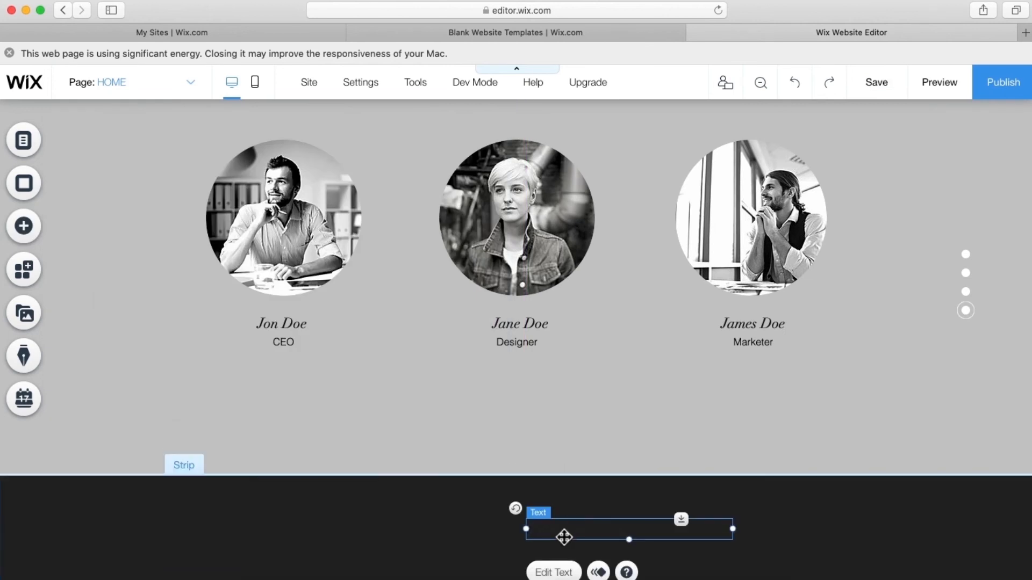
- Colour the title text light grey #E8E6E6
click(554, 572)
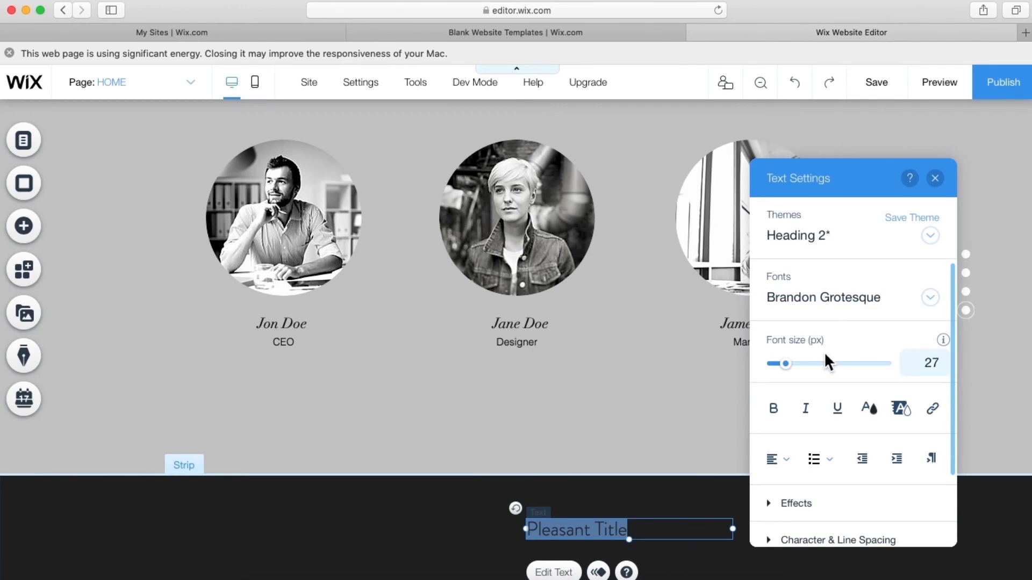
click(870, 412)
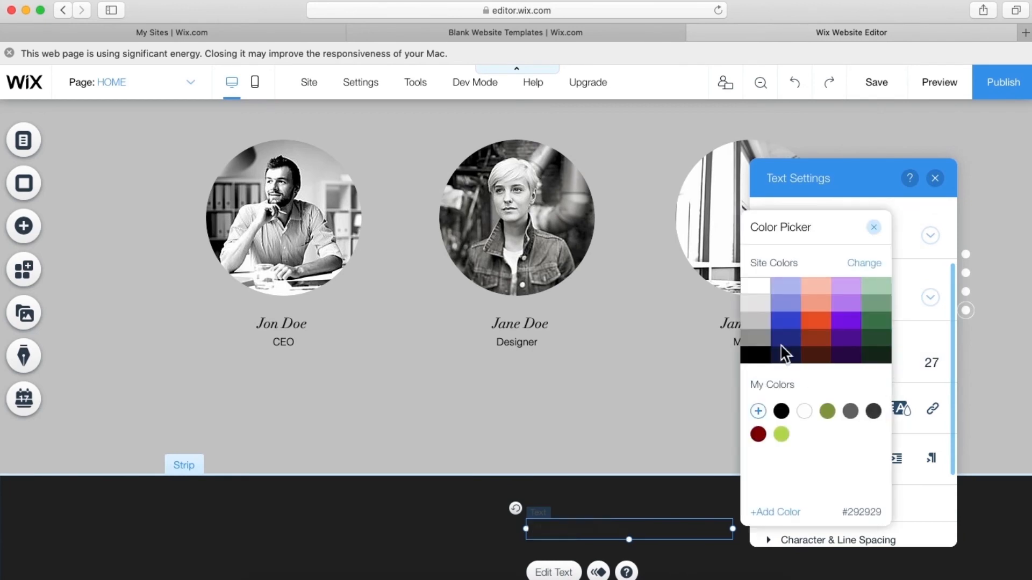
click(758, 305)
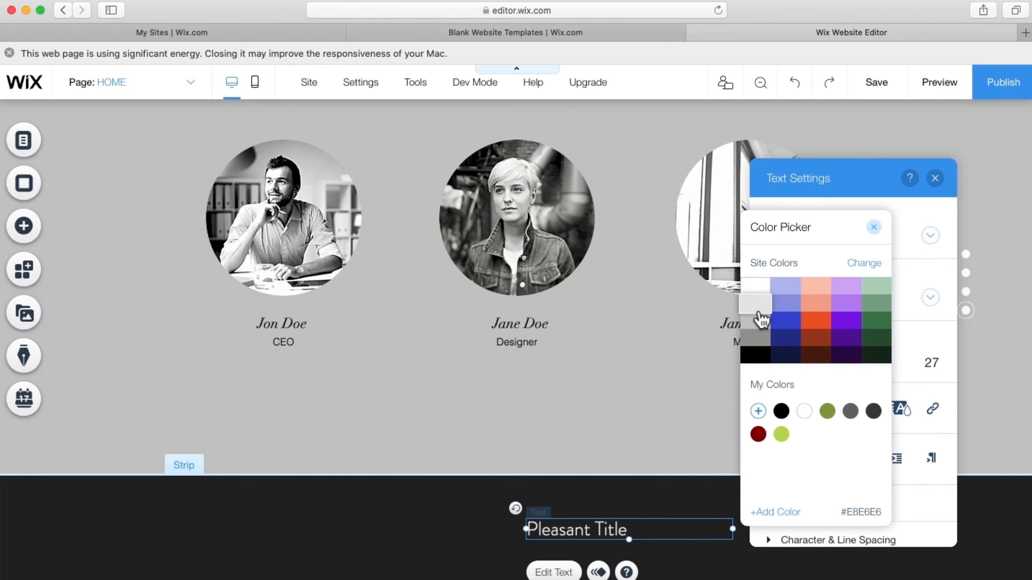
click(876, 230)
click(935, 178)
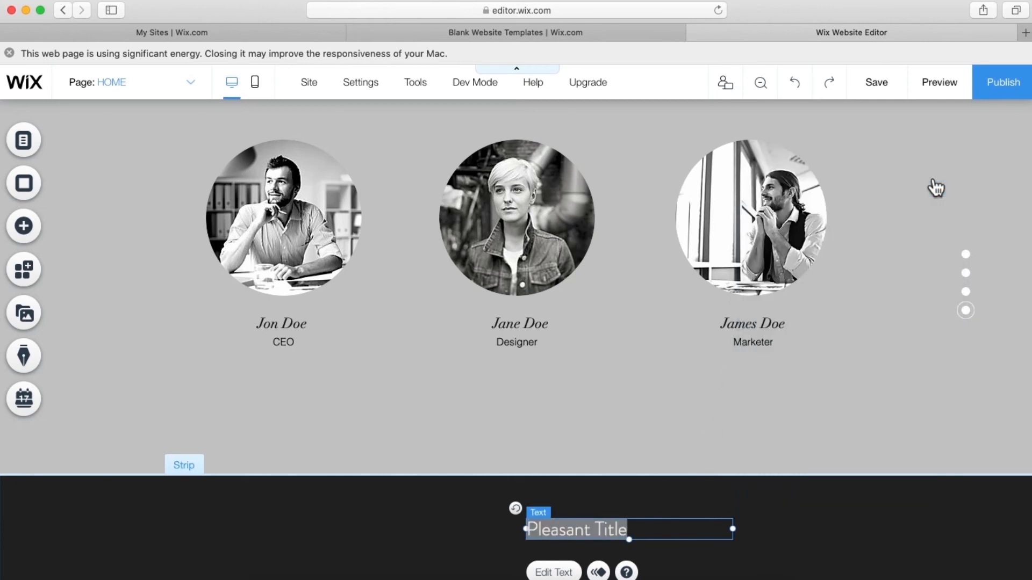
- Rewrite it as 'All rights are reserved. 2020', widen it to one line and centre it
double_click(572, 532)
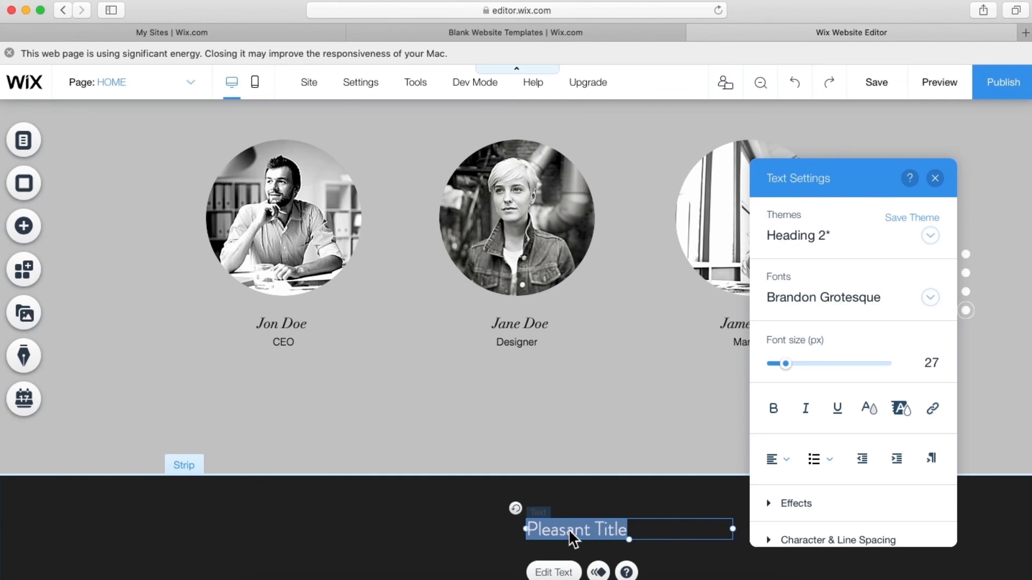
text(All rights are reserve)
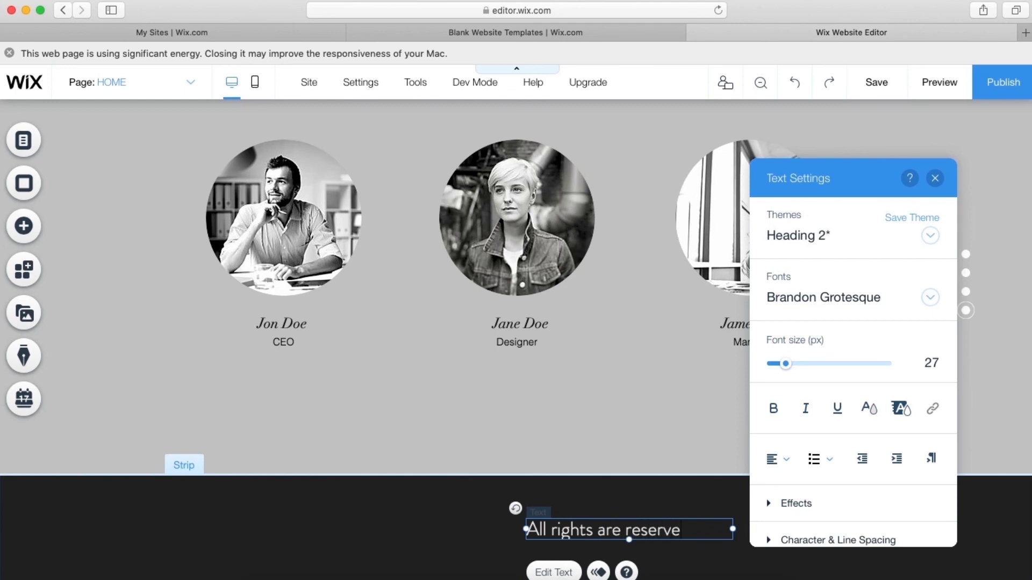
text(d. 2020)
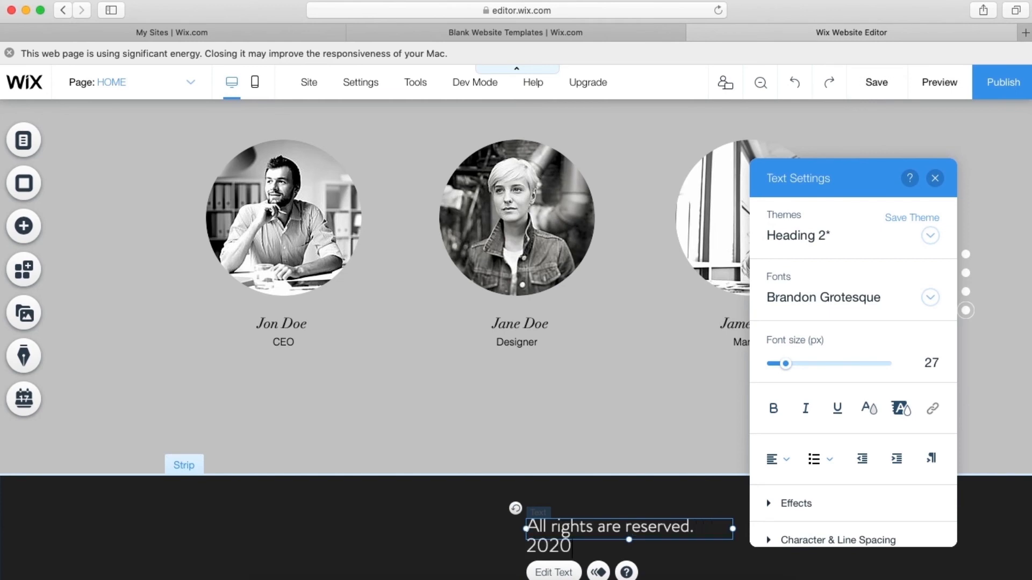
key(Escape)
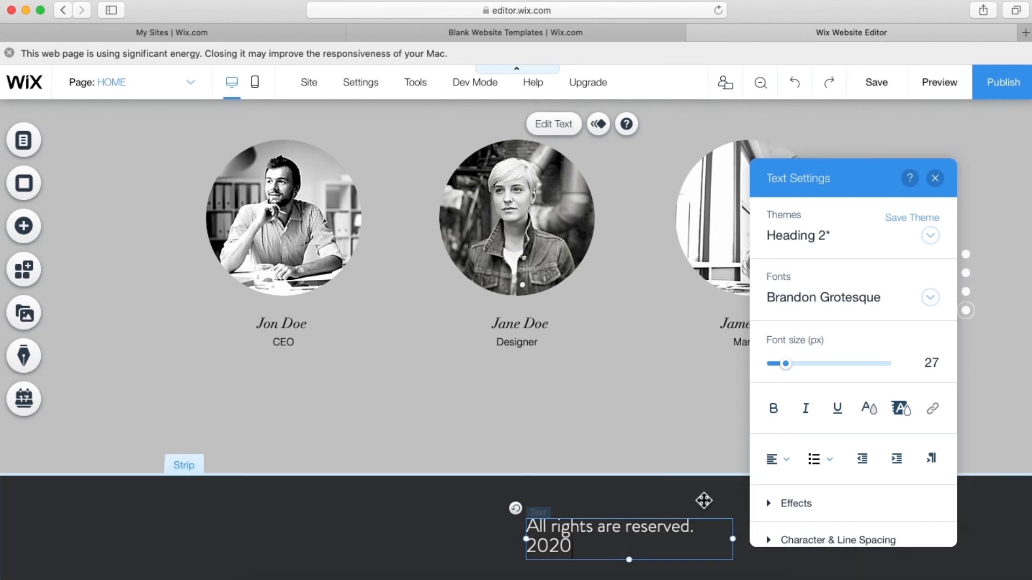
click(935, 179)
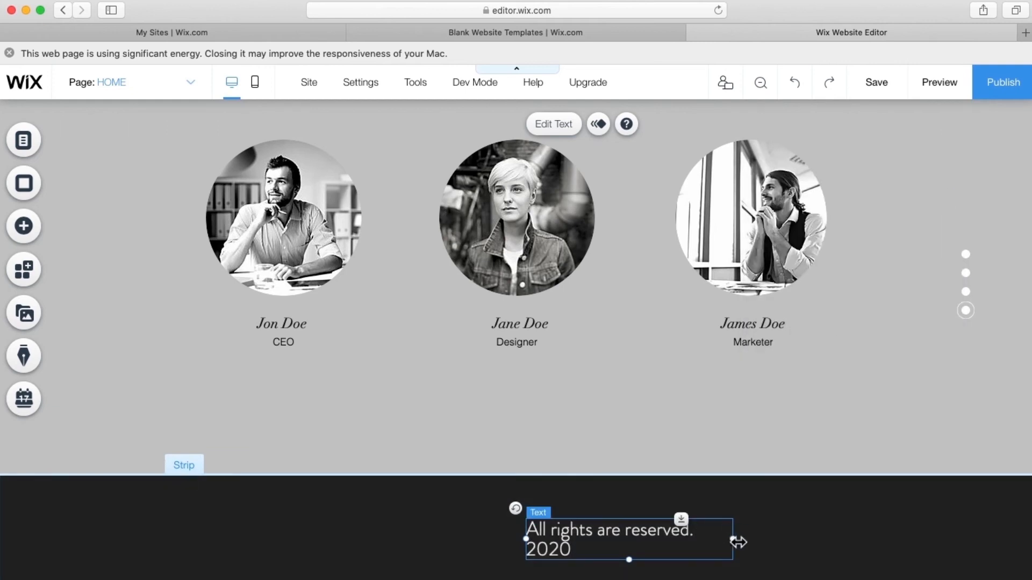
drag(734, 540, 769, 536)
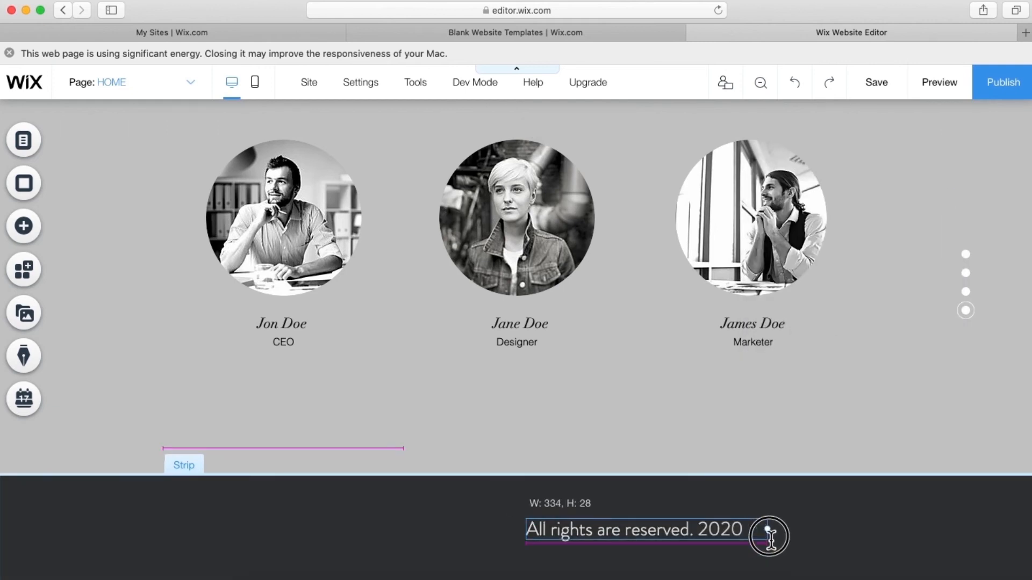
drag(682, 537, 564, 526)
click(667, 536)
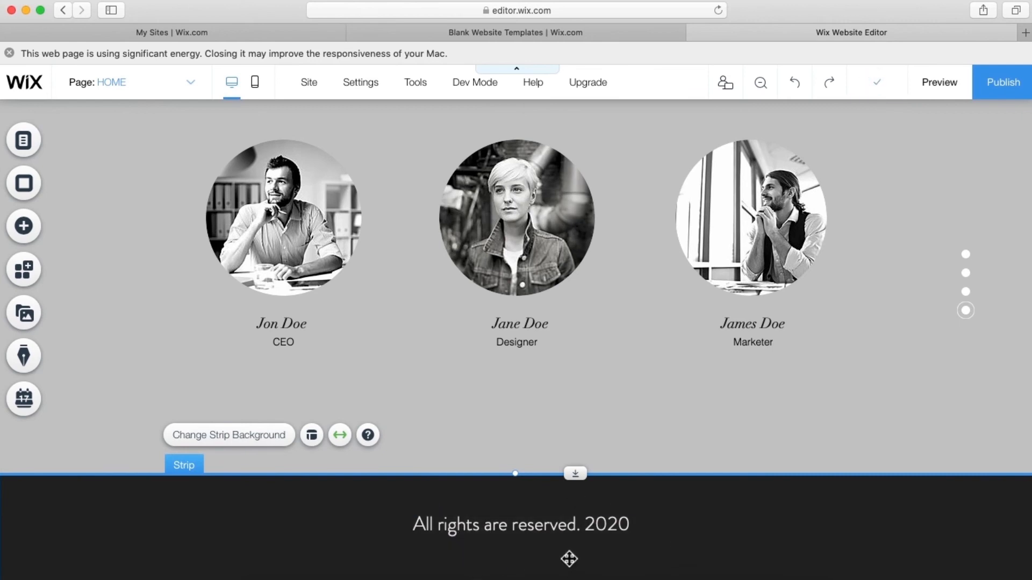
- Place the grey-circle Social Bar in the footer, centred beneath the 'All rights are reserved. 2020' line
click(27, 236)
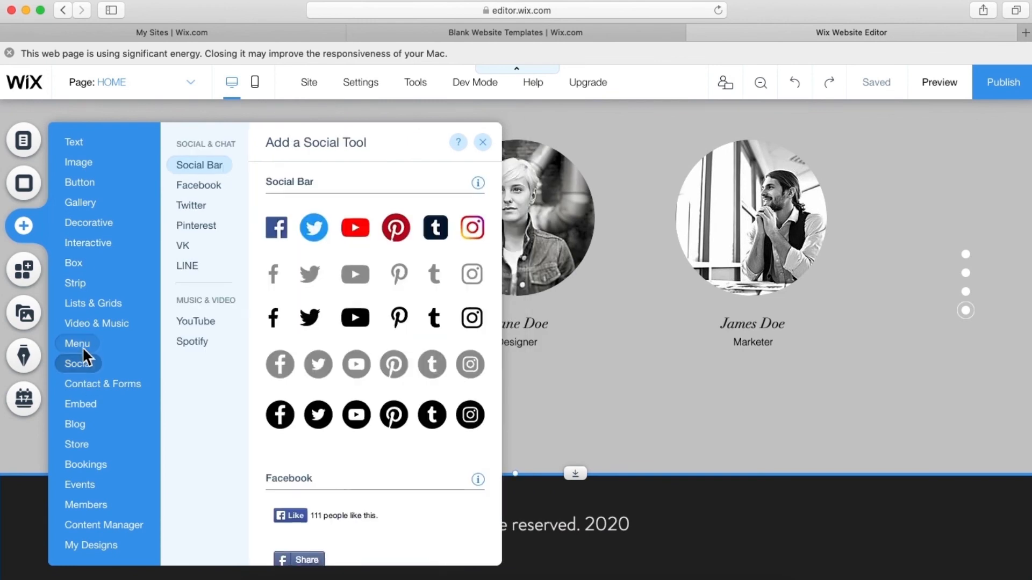
mouse_move(82, 346)
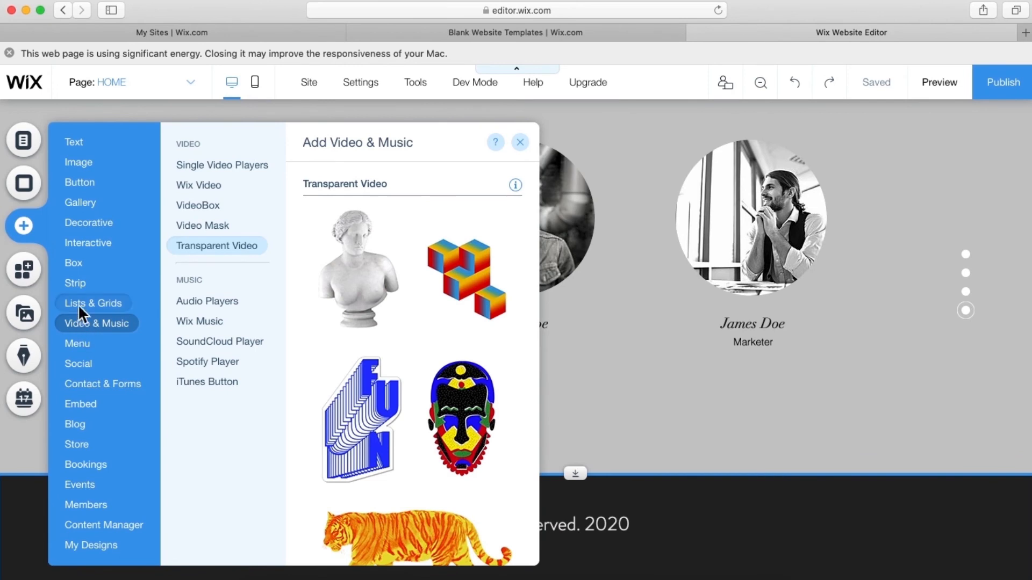
mouse_move(76, 288)
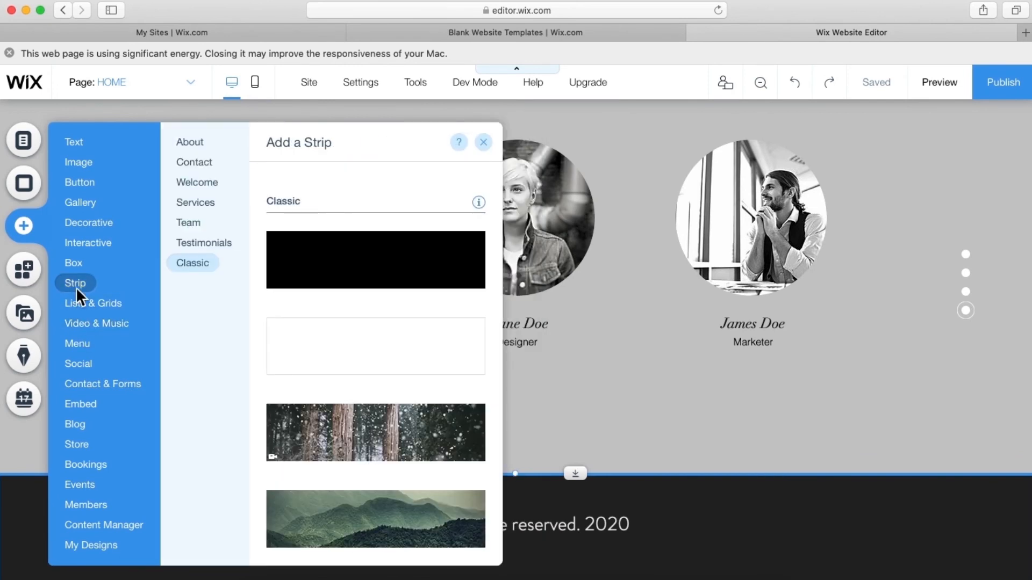
mouse_move(77, 365)
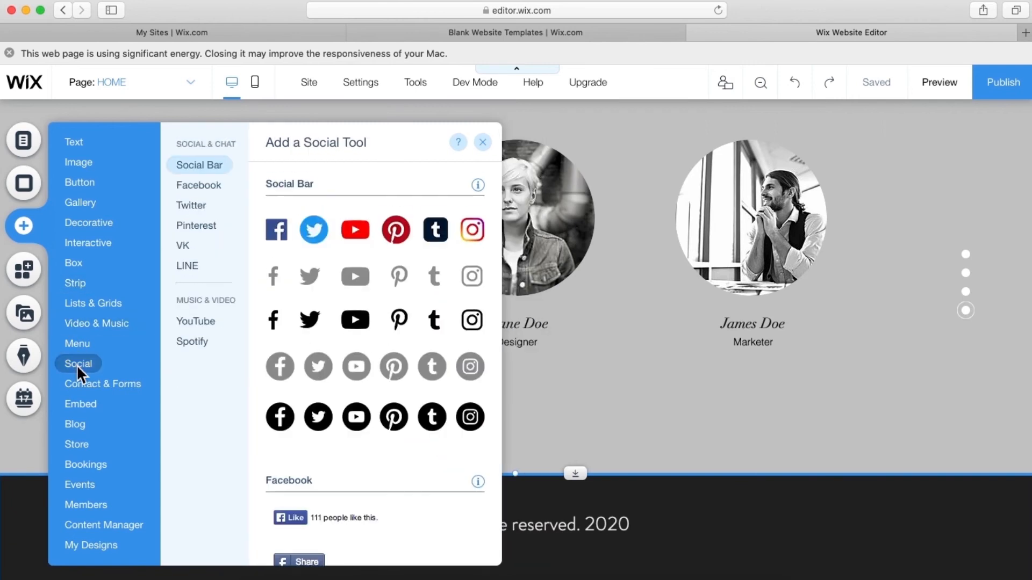
drag(302, 368, 468, 566)
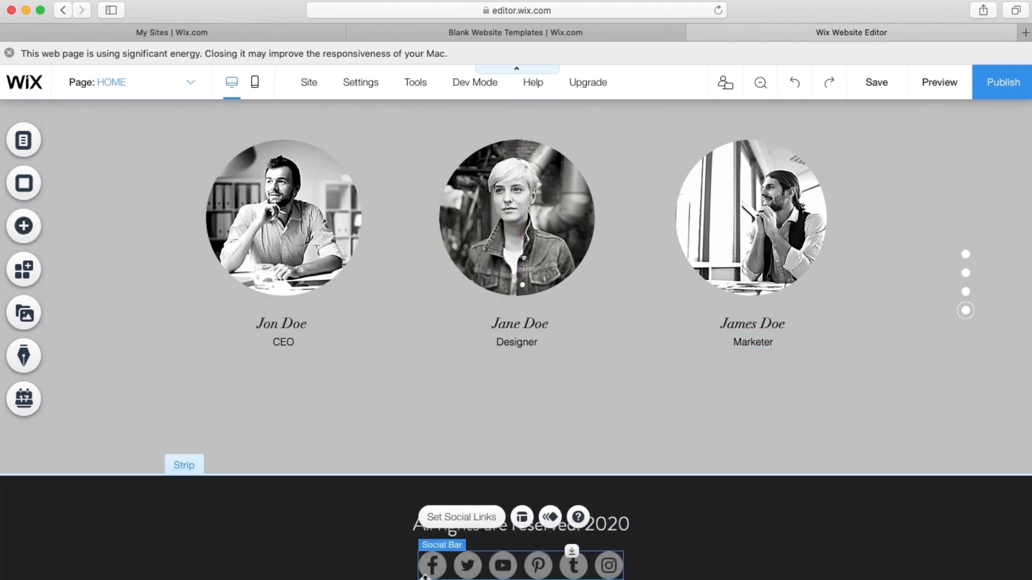
click(372, 552)
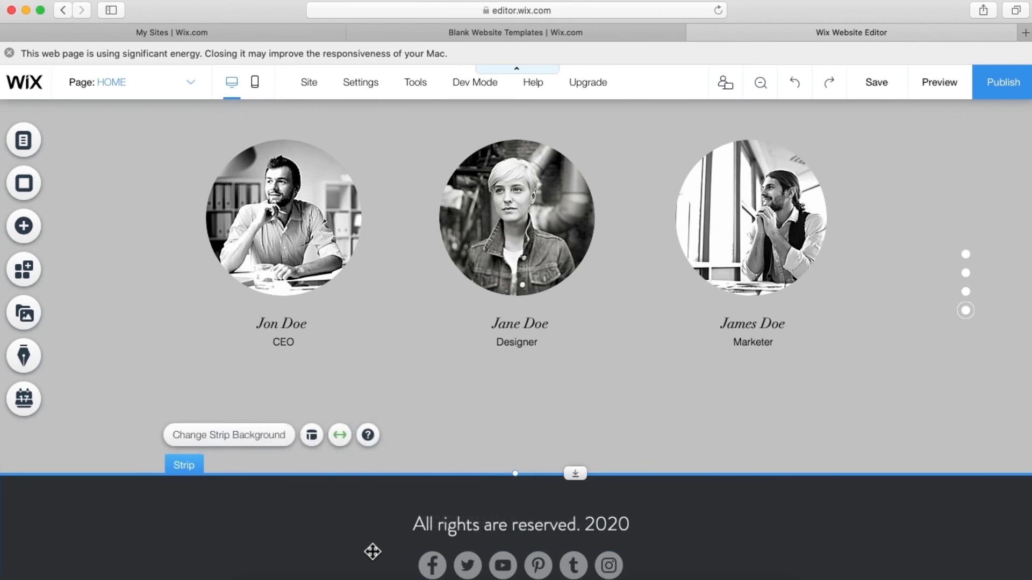
scroll(497, 420, up, 2)
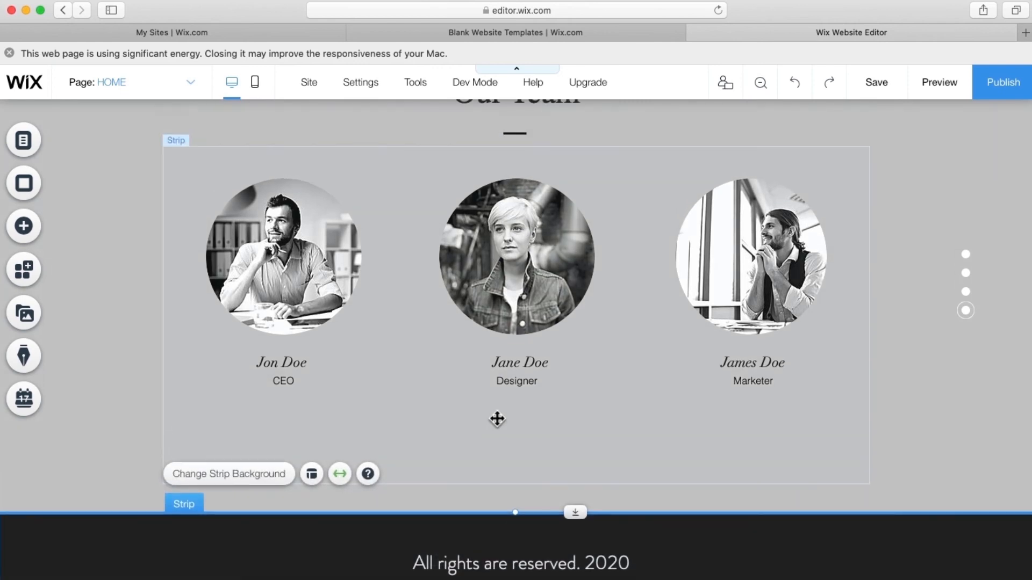
scroll(498, 420, down, 8)
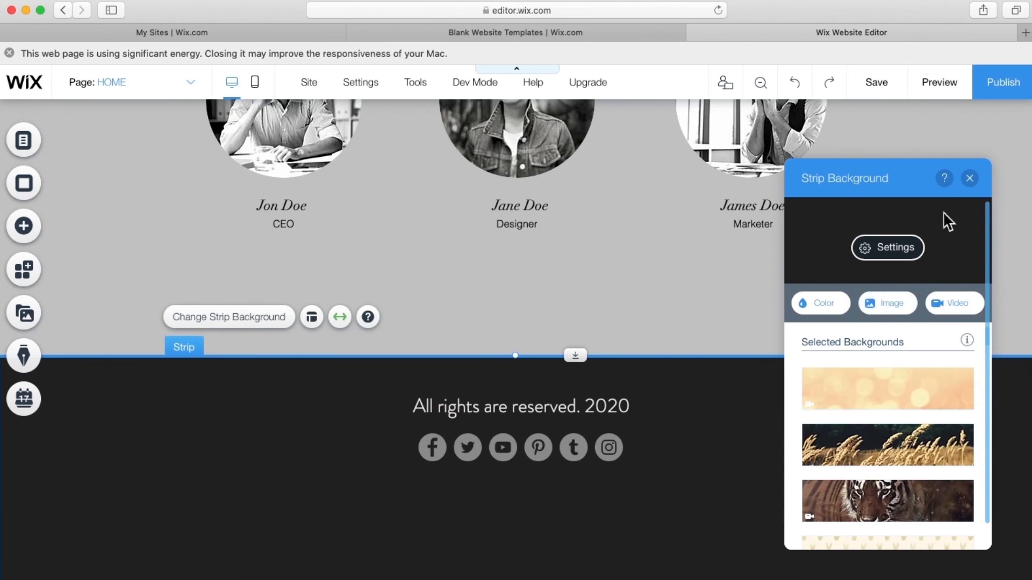
click(970, 179)
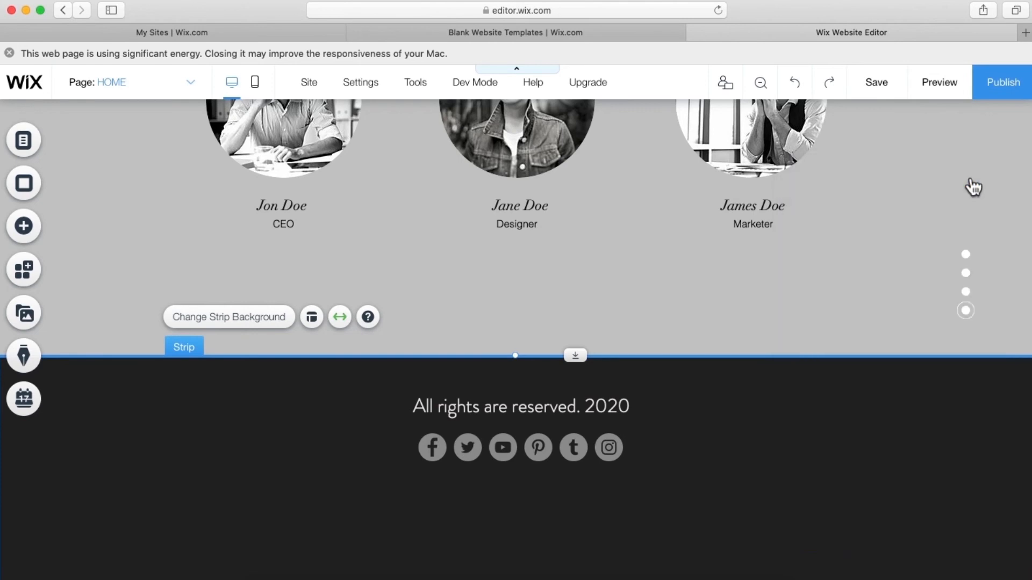
click(33, 234)
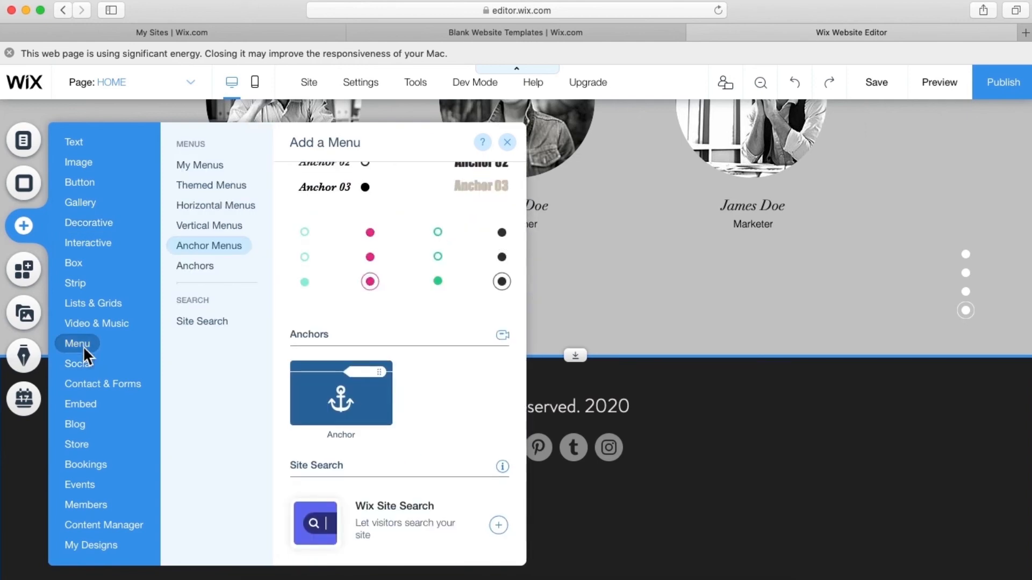
scroll(444, 249, up, 7)
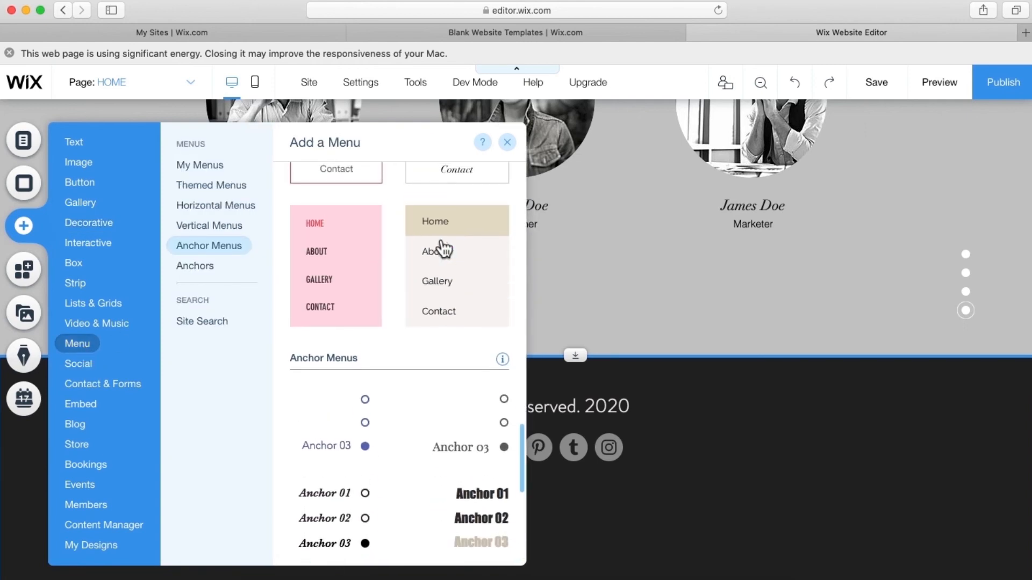
scroll(444, 248, up, 6)
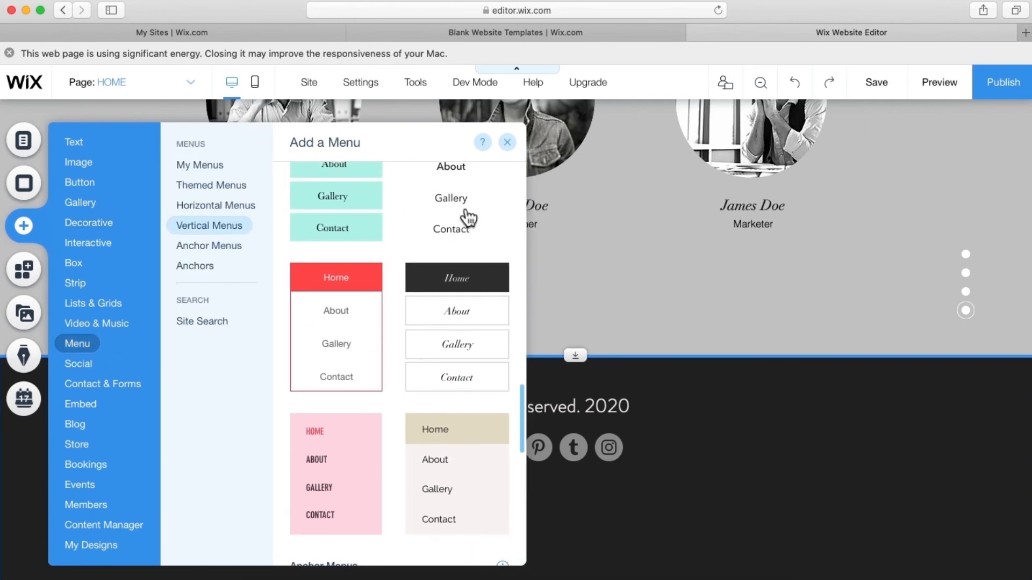
scroll(468, 218, up, 5)
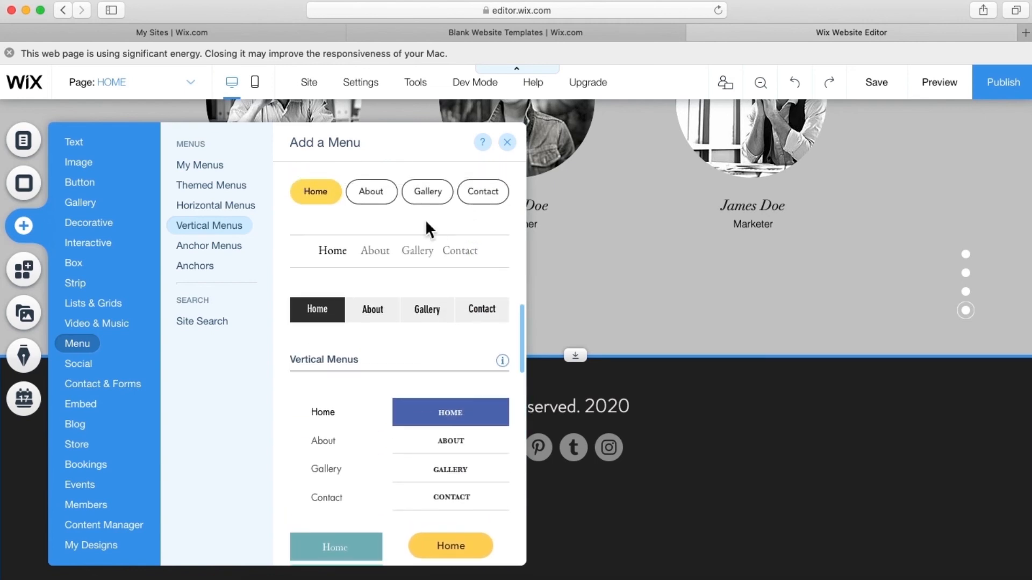
drag(398, 233, 848, 417)
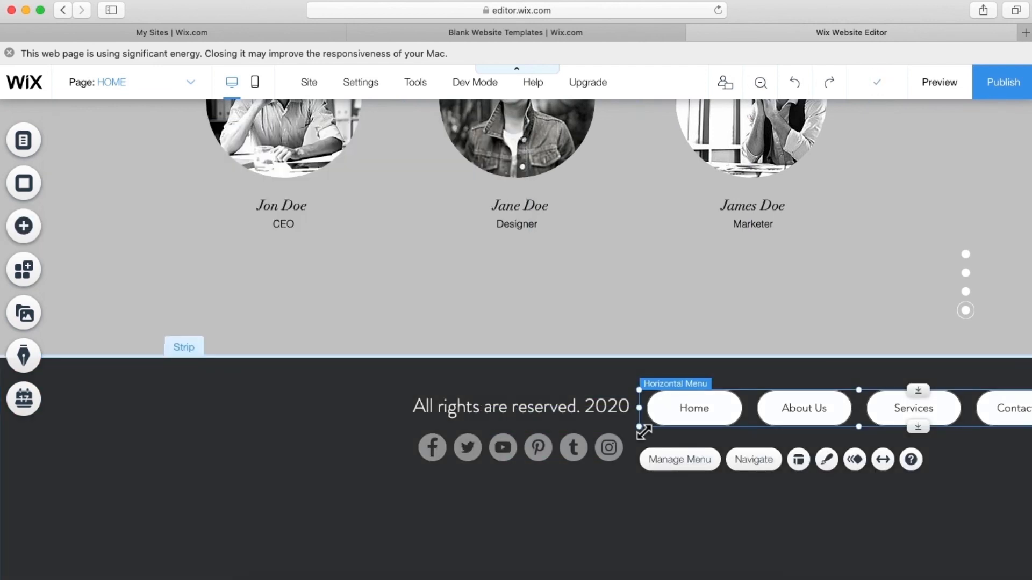
drag(644, 432, 695, 417)
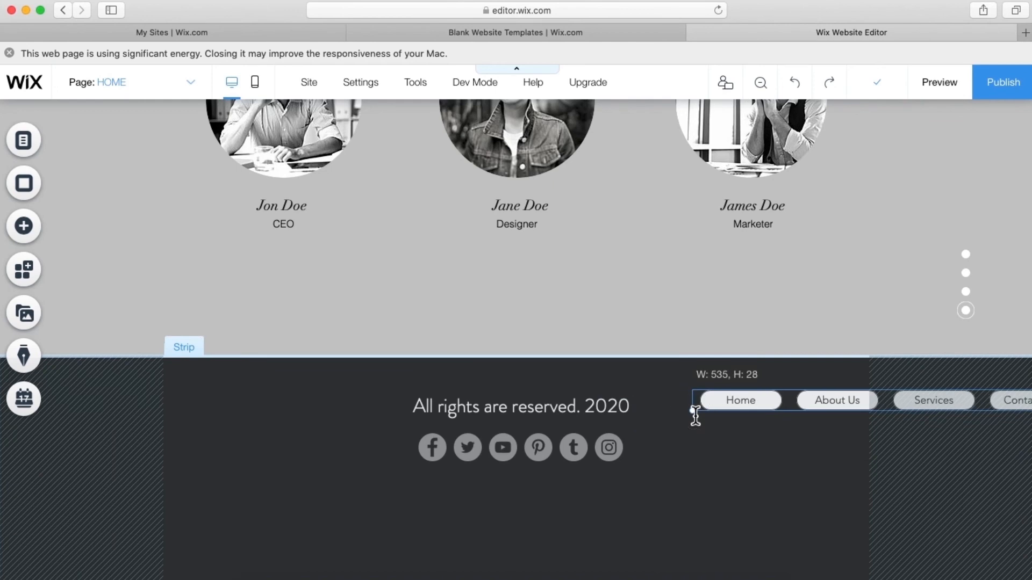
click(672, 474)
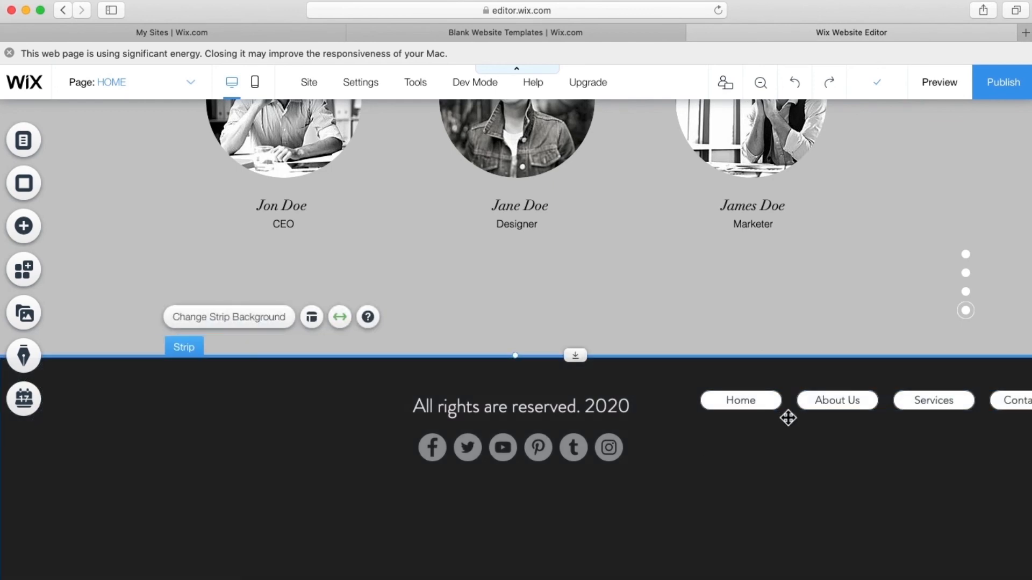
drag(762, 407, 748, 407)
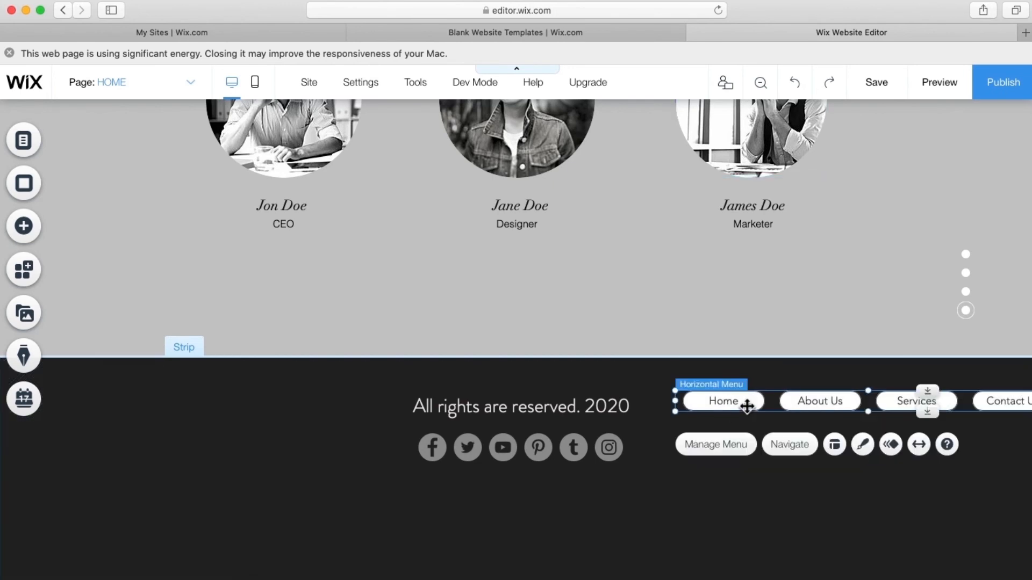
key(Delete)
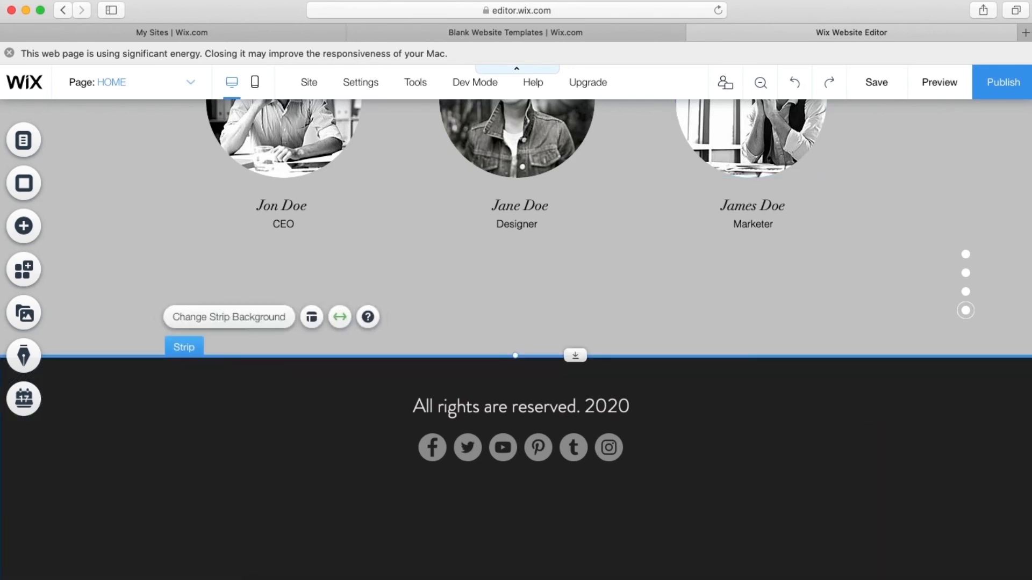
scroll(608, 308, up, 6)
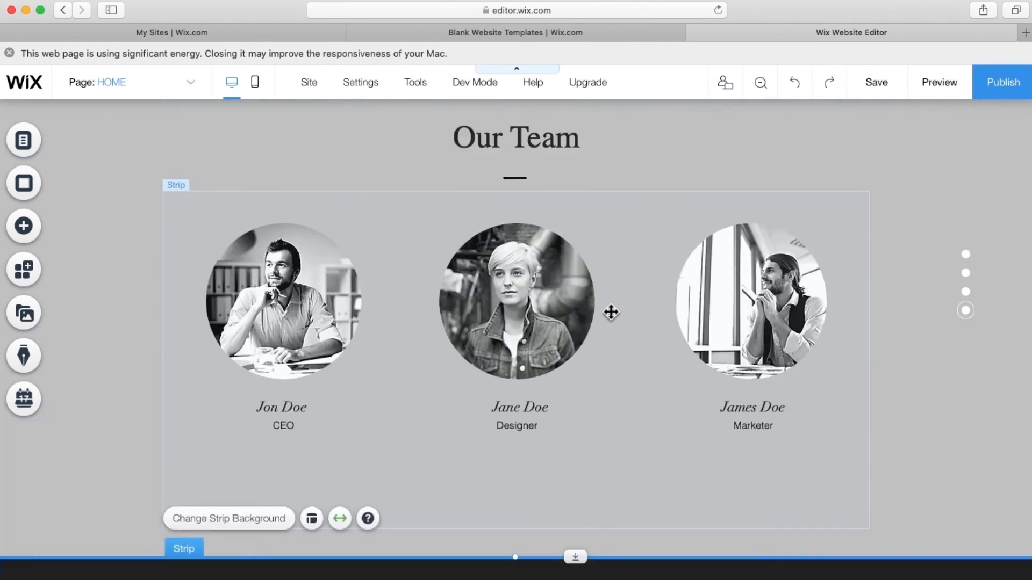
scroll(612, 312, up, 10)
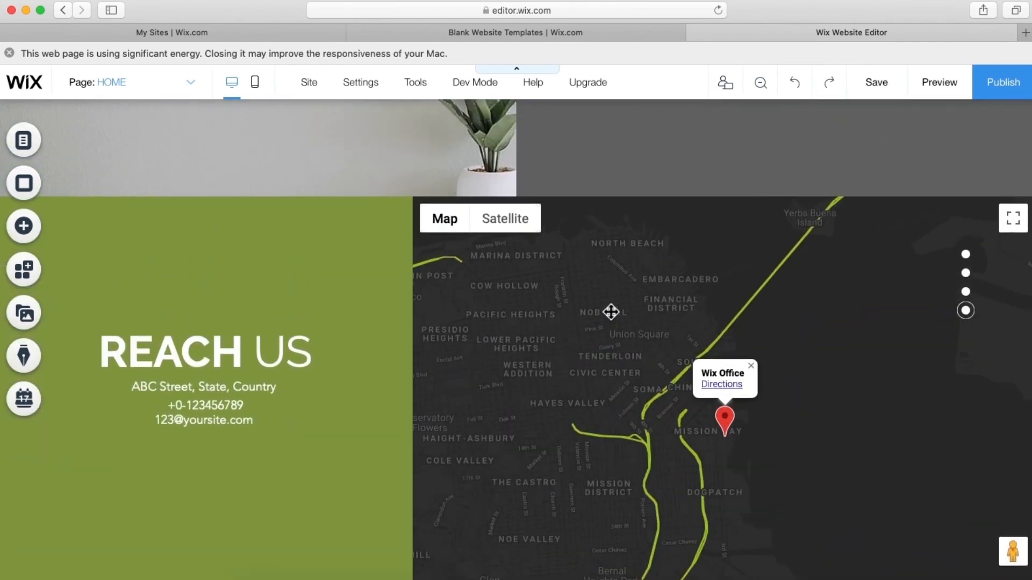
- Save the site and dismiss the 'Your changes were saved' confirmation
scroll(611, 312, up, 3)
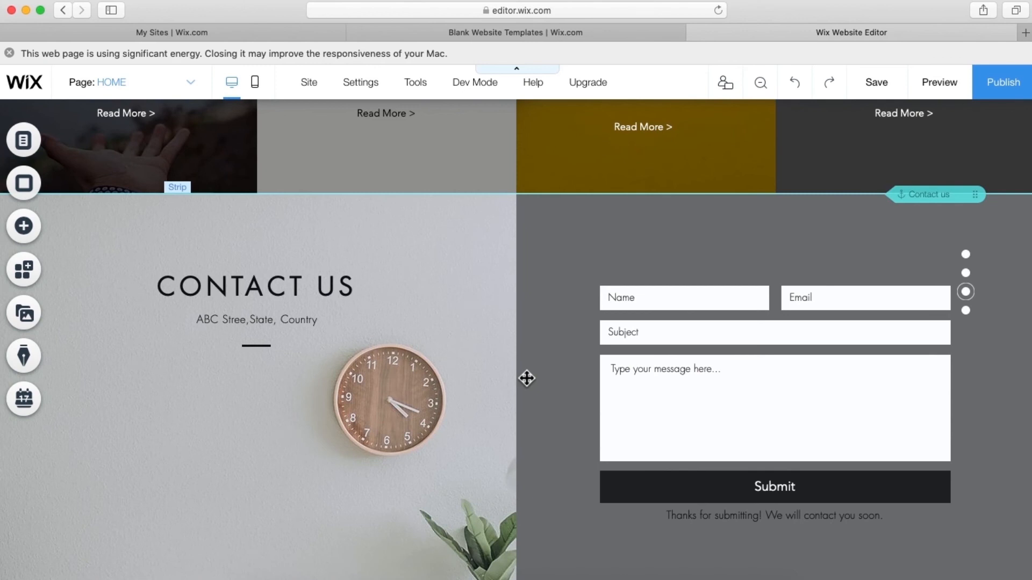
scroll(527, 378, up, 5)
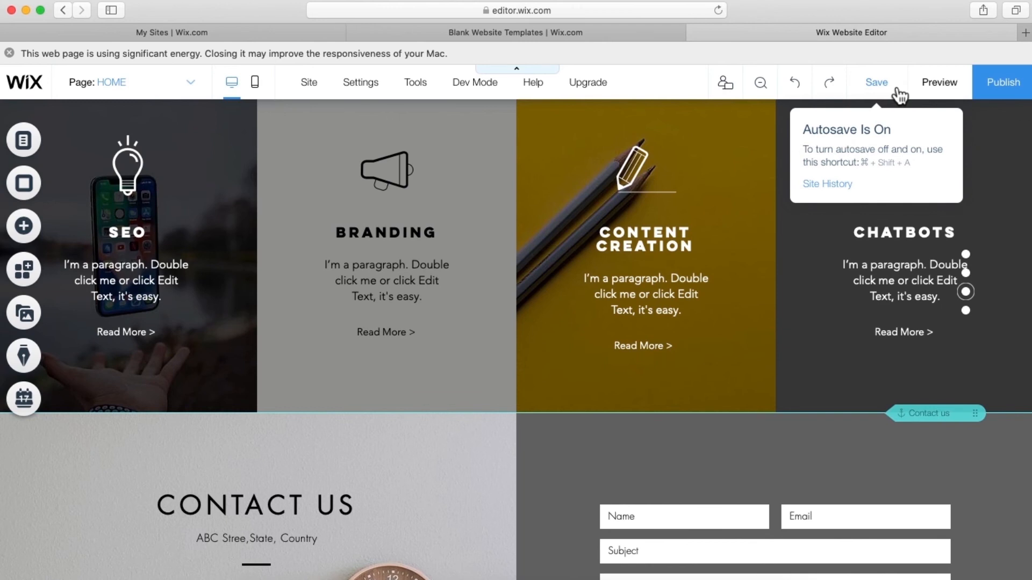
click(877, 83)
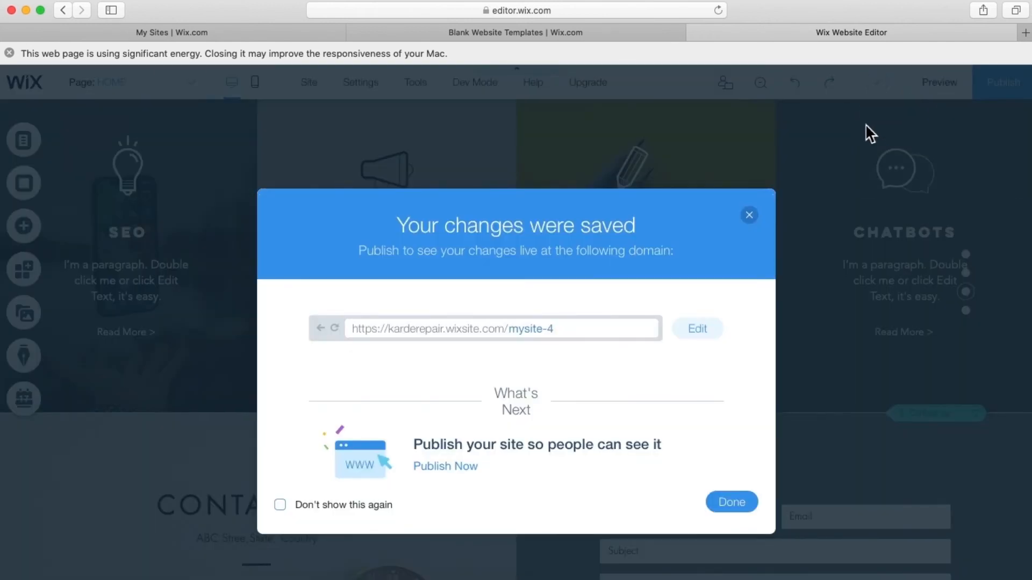
click(751, 228)
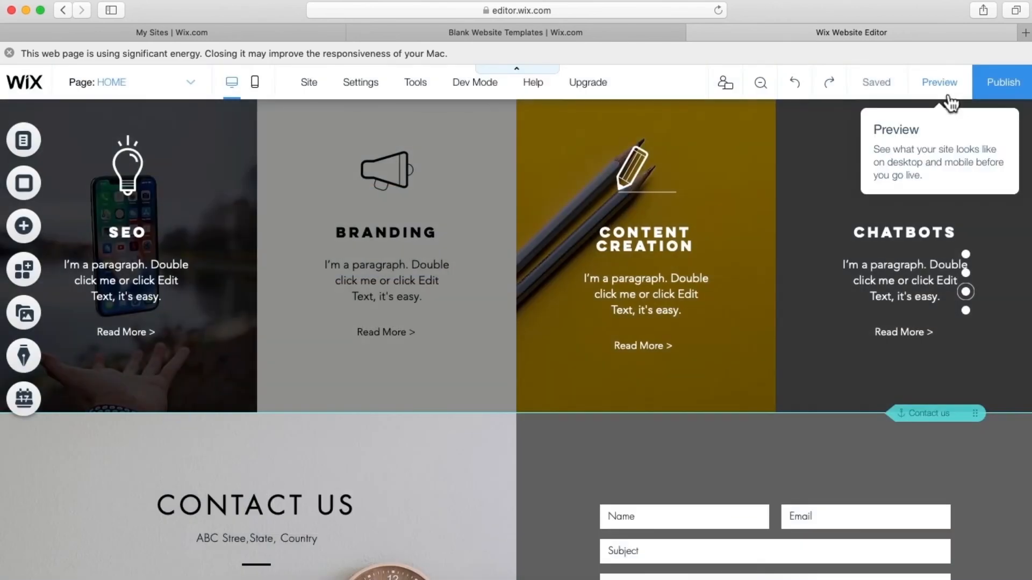
- Preview the site, confirm the Contact Us menu link jumps down the page, then return to the editor
click(944, 93)
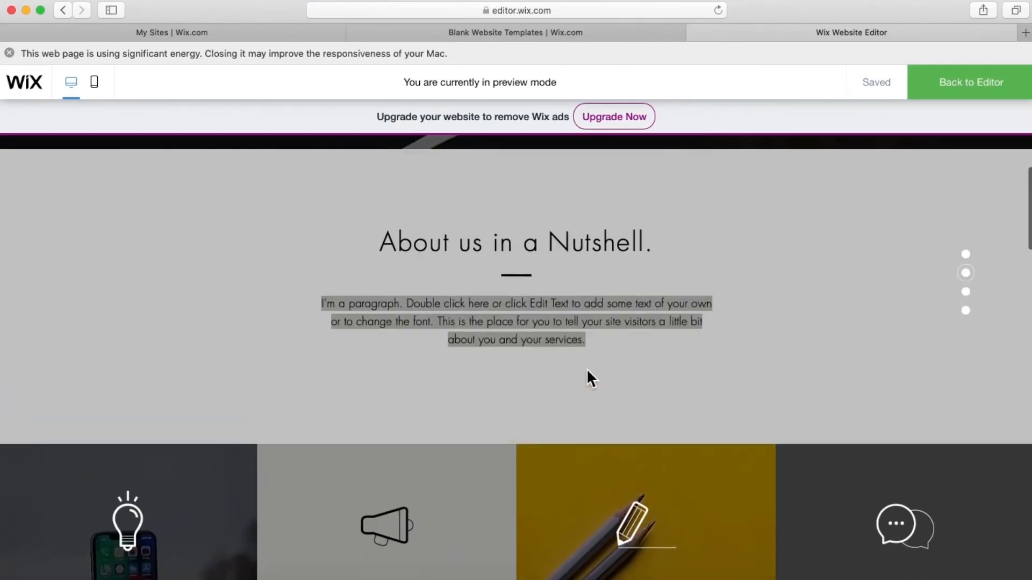
scroll(588, 371, up, 5)
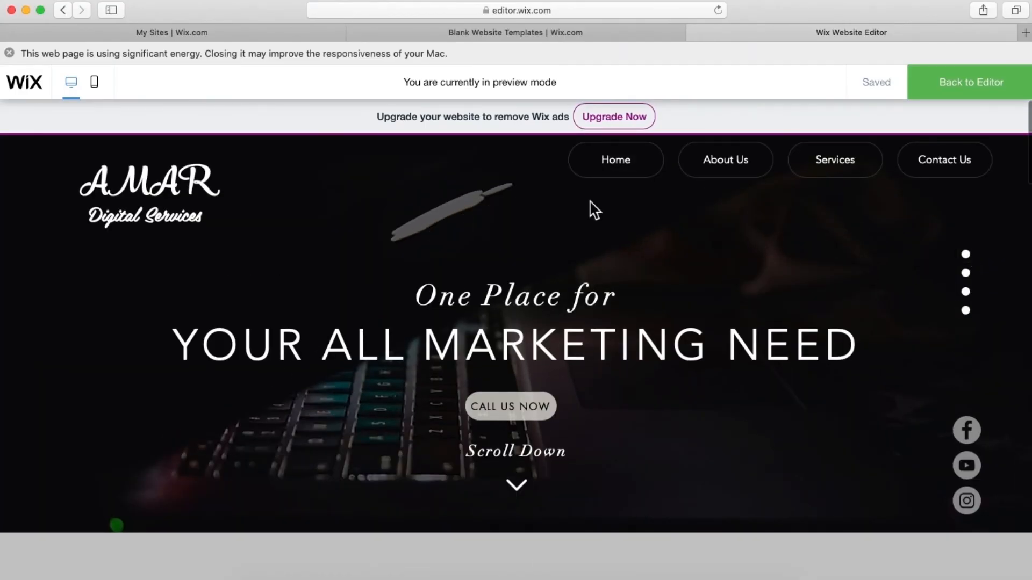
click(943, 164)
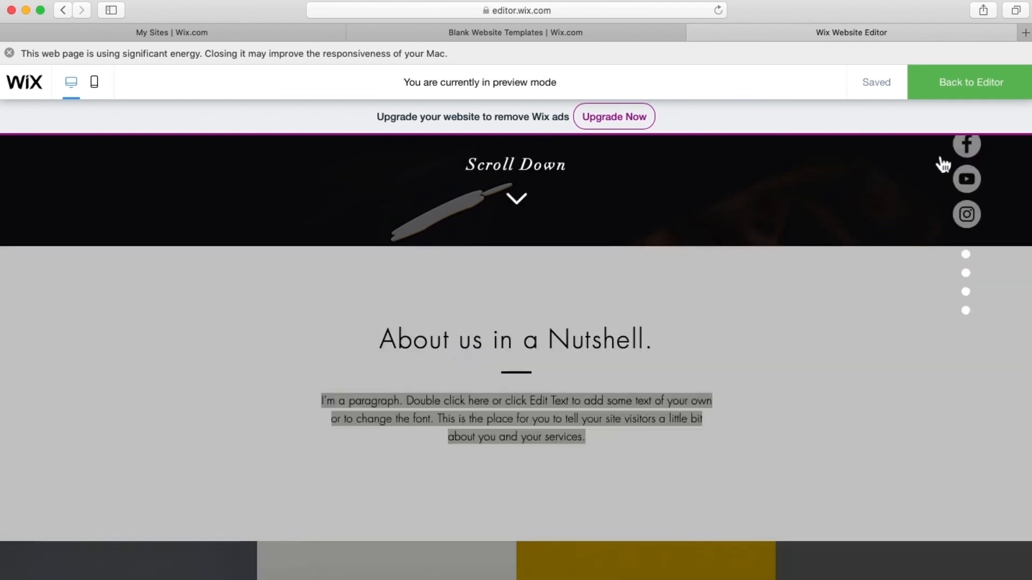
scroll(759, 284, down, 3)
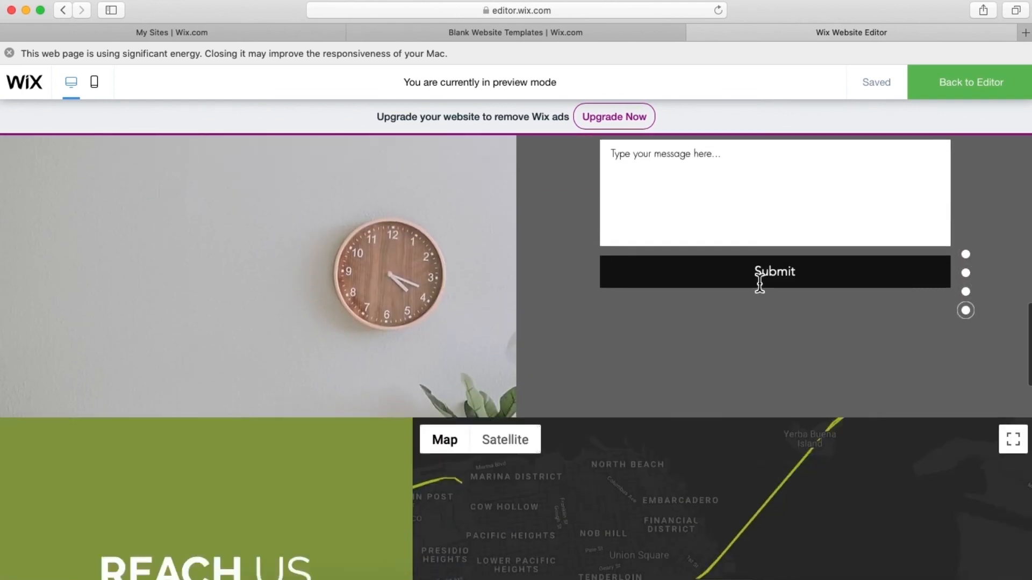
scroll(525, 316, down, 5)
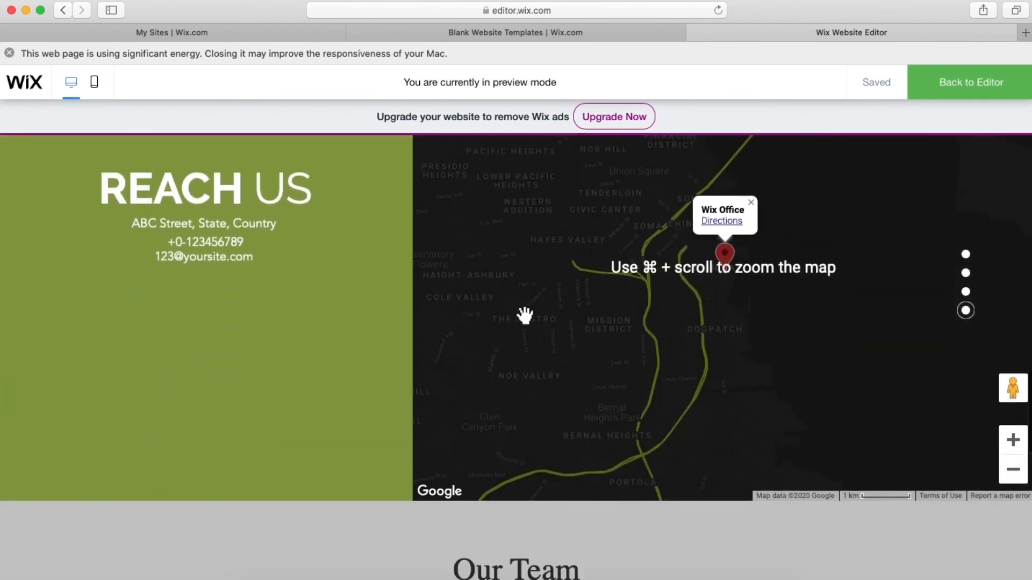
scroll(526, 317, up, 20)
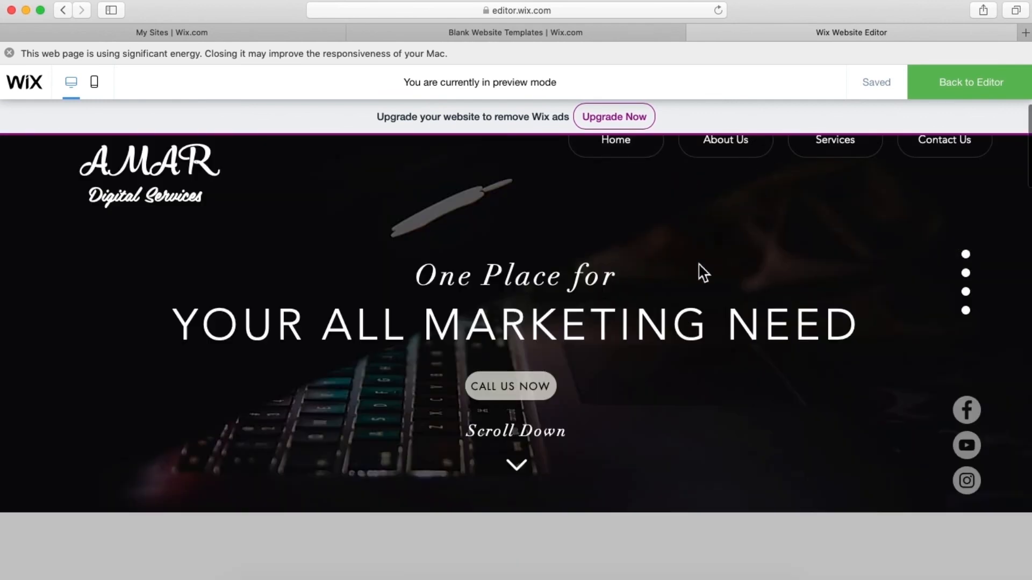
click(951, 97)
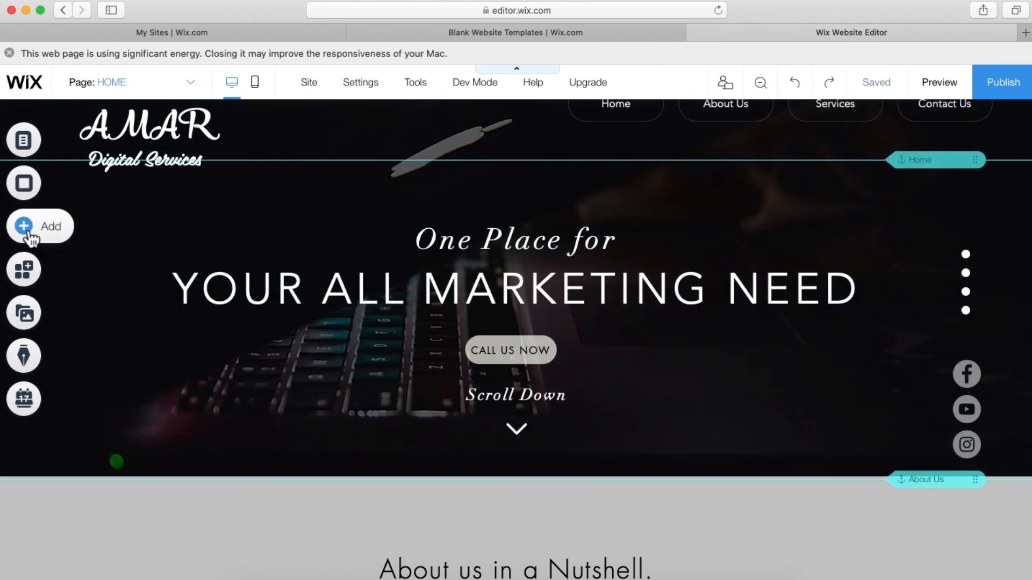
- Browse the Add panel's Menu elements through vertical and horizontal styles to the Anchor options
click(29, 237)
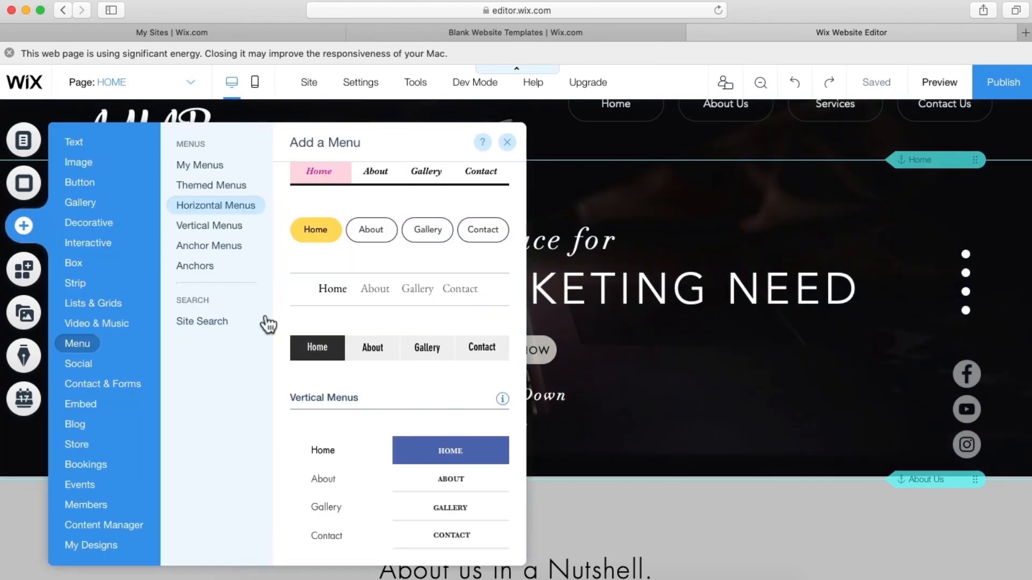
scroll(656, 398, down, 15)
scroll(657, 398, down, 8)
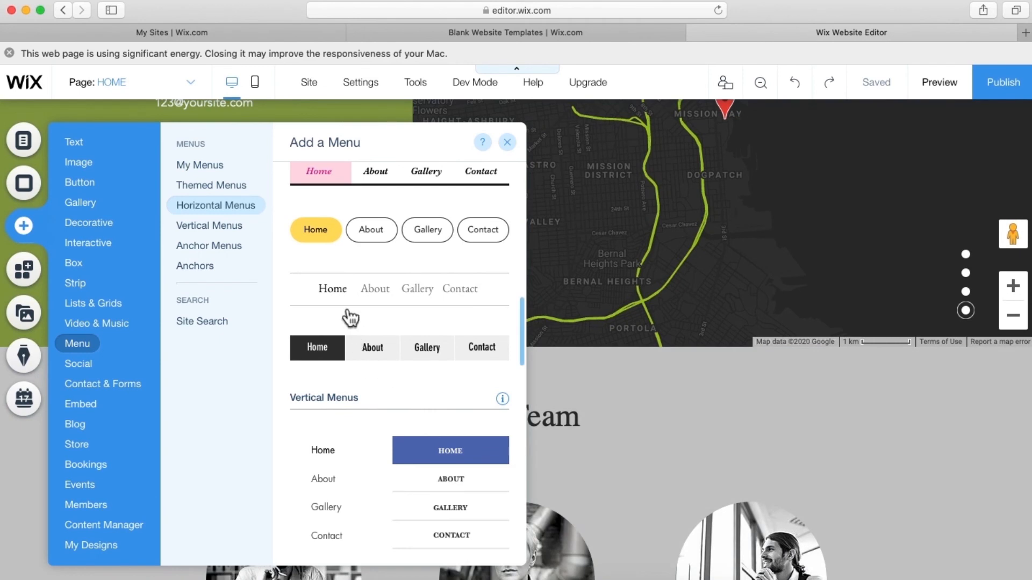
click(239, 245)
click(237, 235)
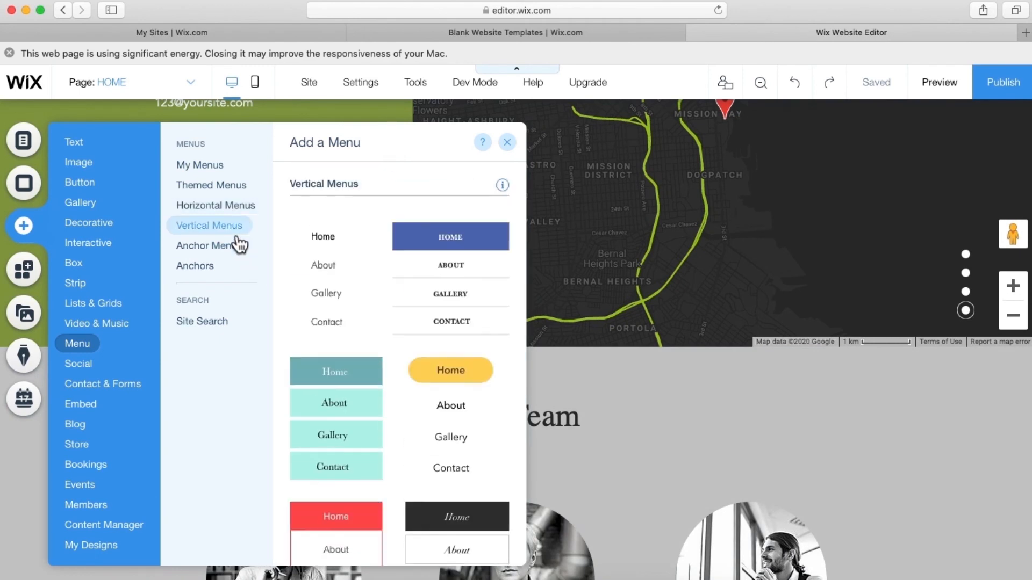
click(225, 210)
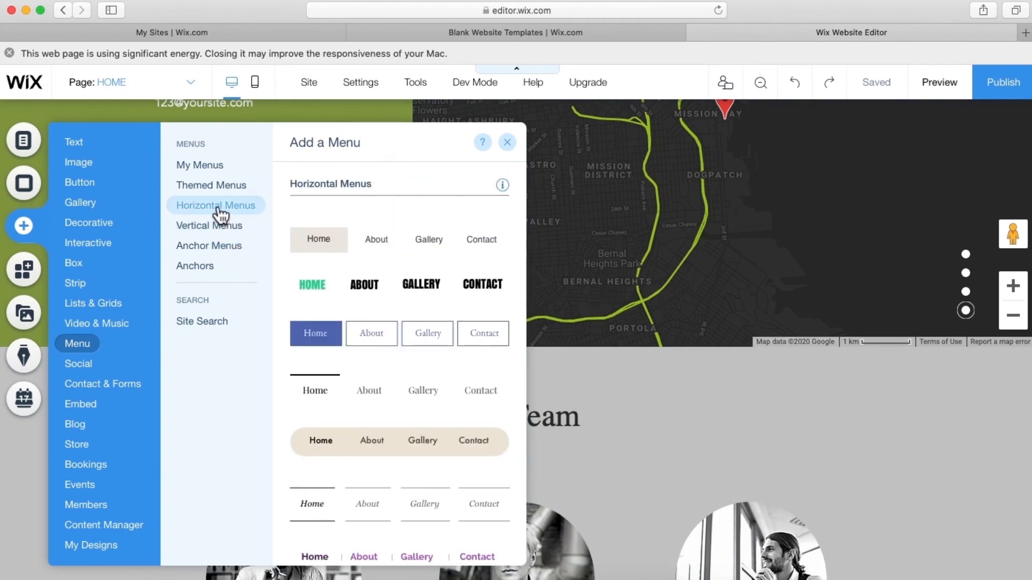
click(200, 247)
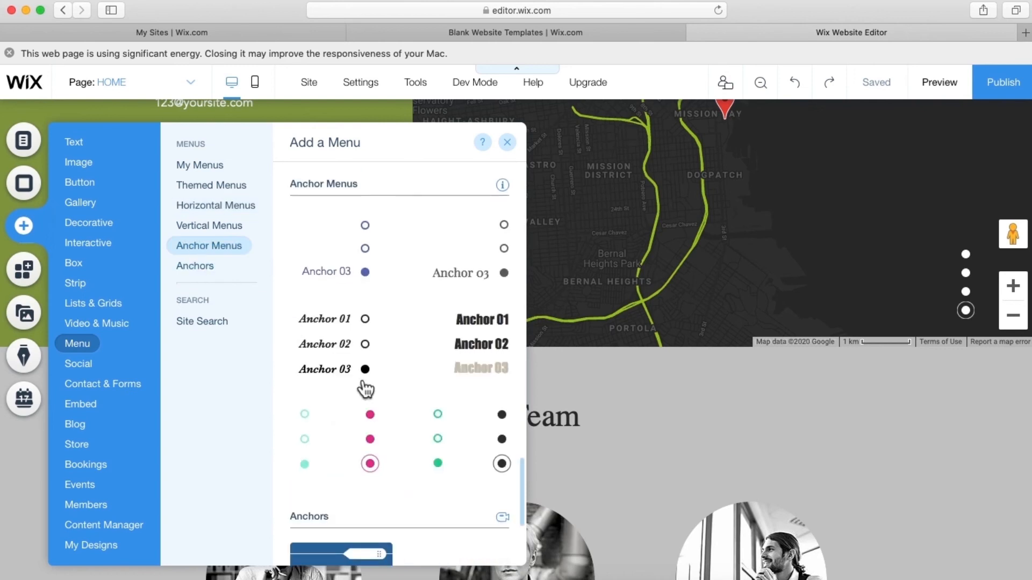
scroll(391, 417, down, 5)
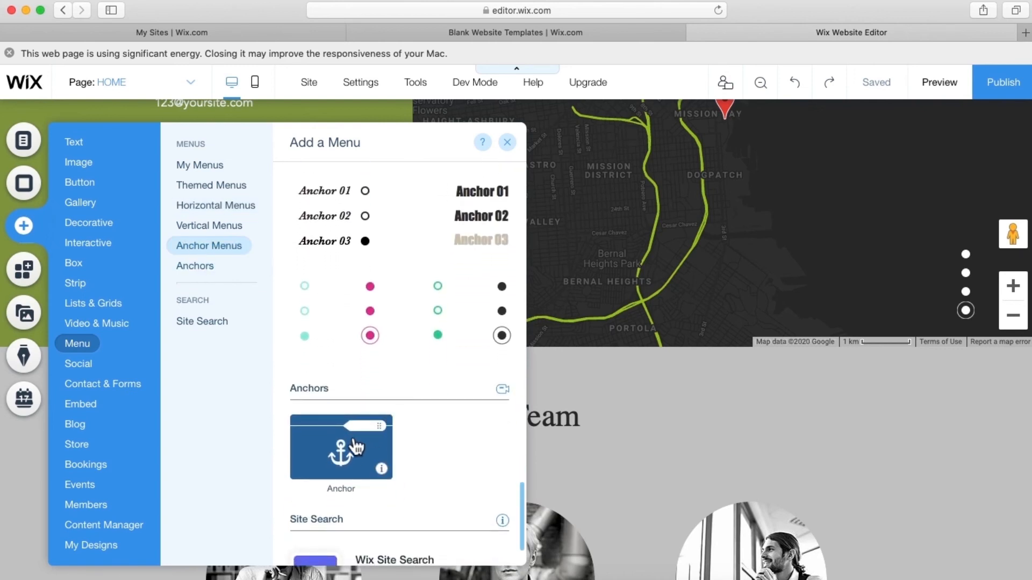
- Drop an anchor at the top of the Our Team strip and name it Team
drag(355, 446, 711, 364)
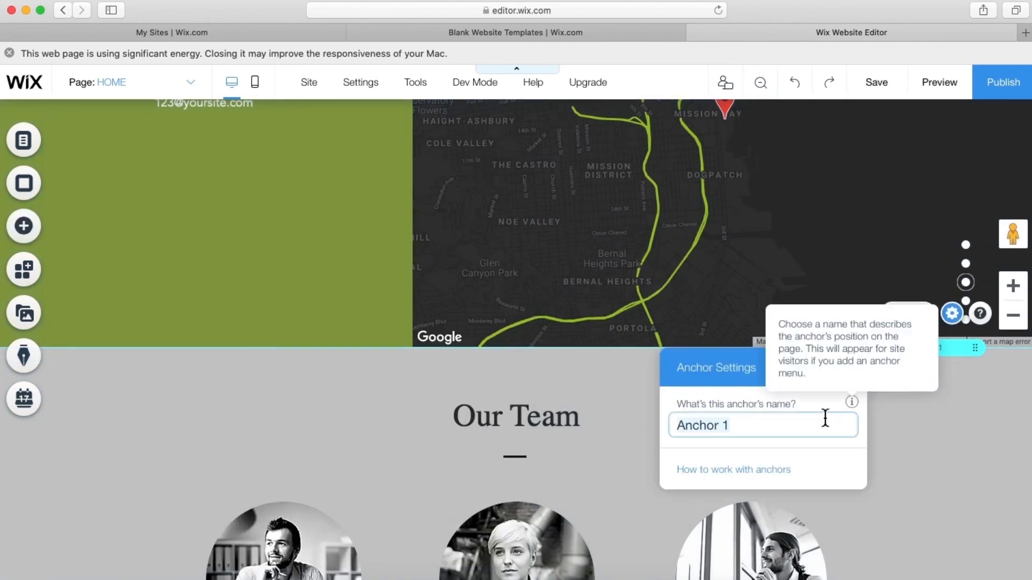
text(Team)
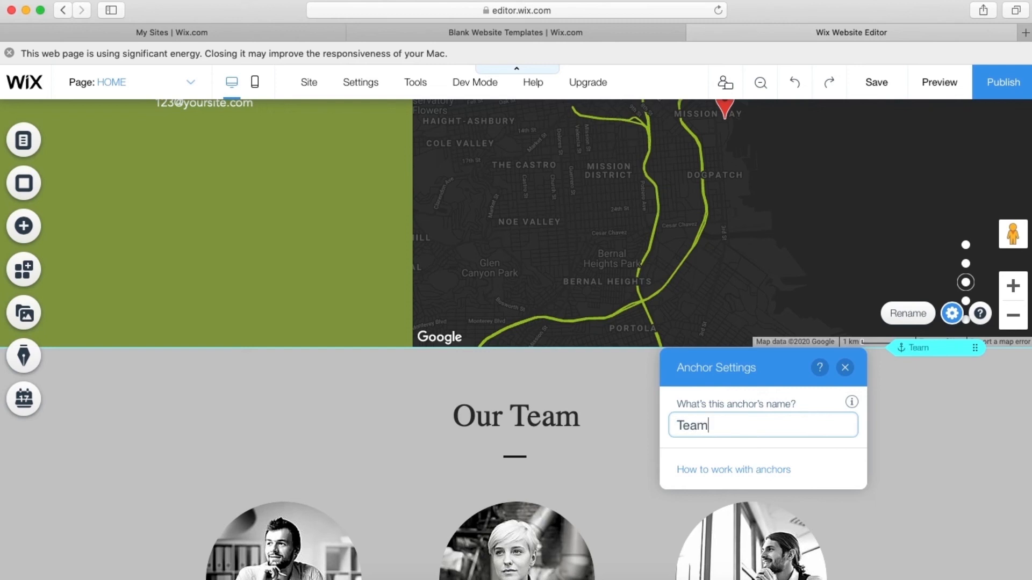
click(901, 405)
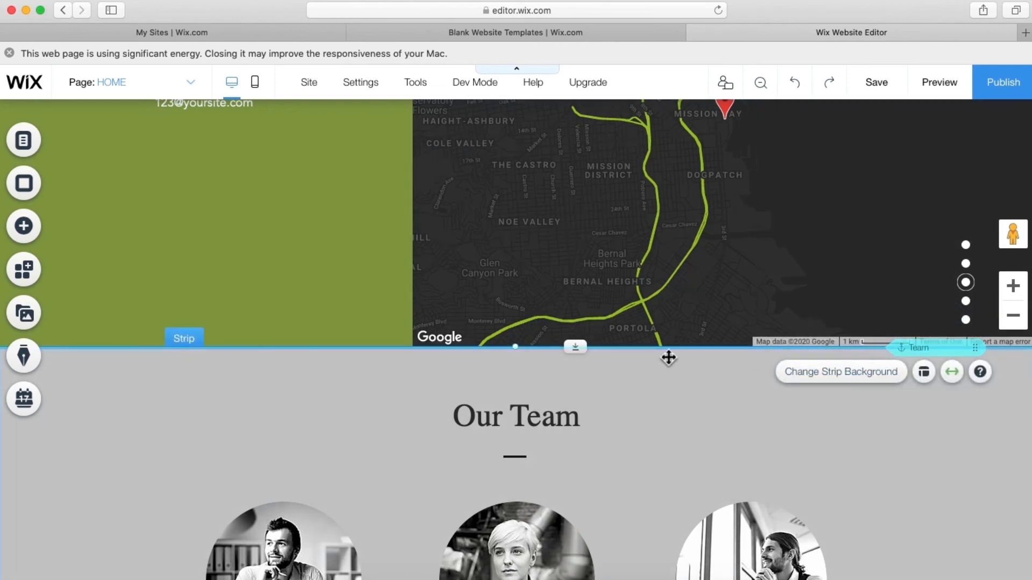
scroll(668, 357, down, 15)
scroll(668, 357, up, 5)
click(184, 90)
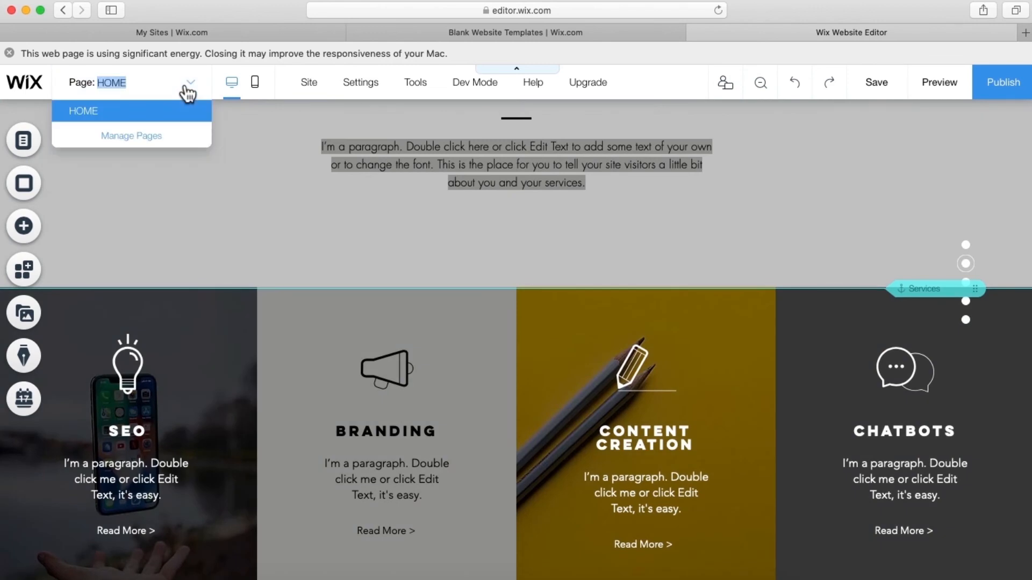
- Add a site menu link that points to the Team anchor
click(166, 138)
click(312, 540)
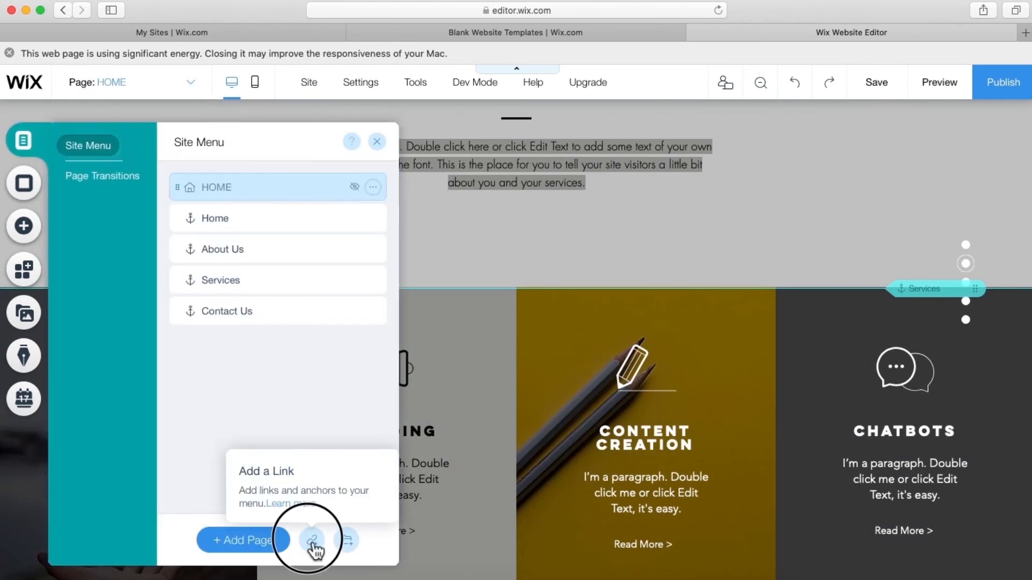
click(515, 359)
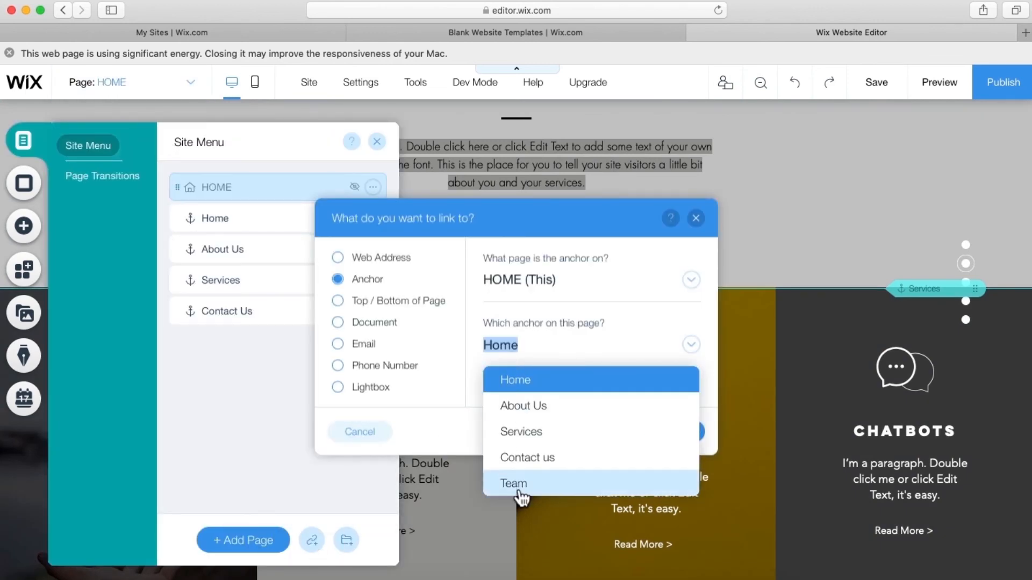
click(519, 484)
click(683, 439)
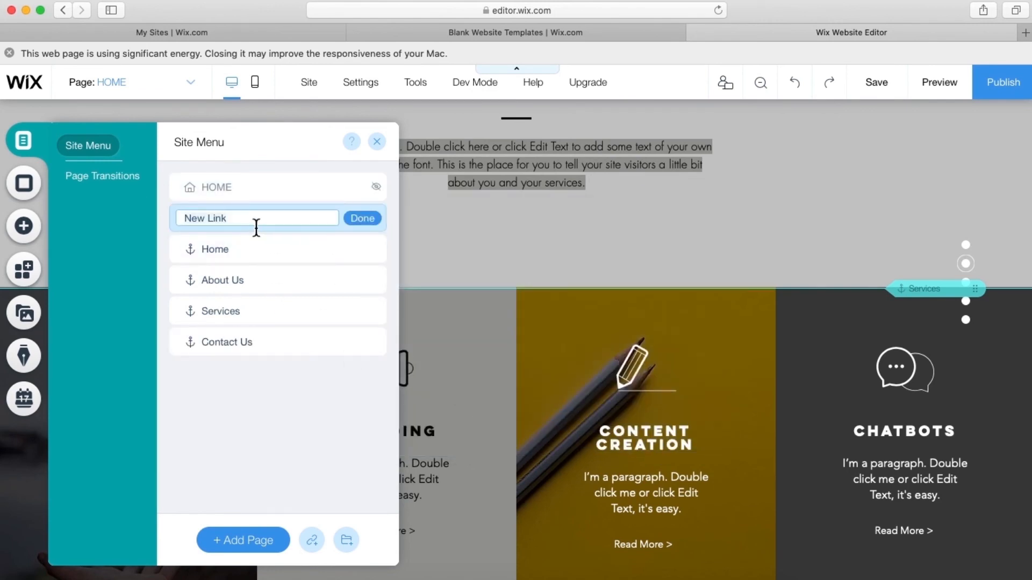
- Name the new menu item Team and move it below Contact Us
text(Team)
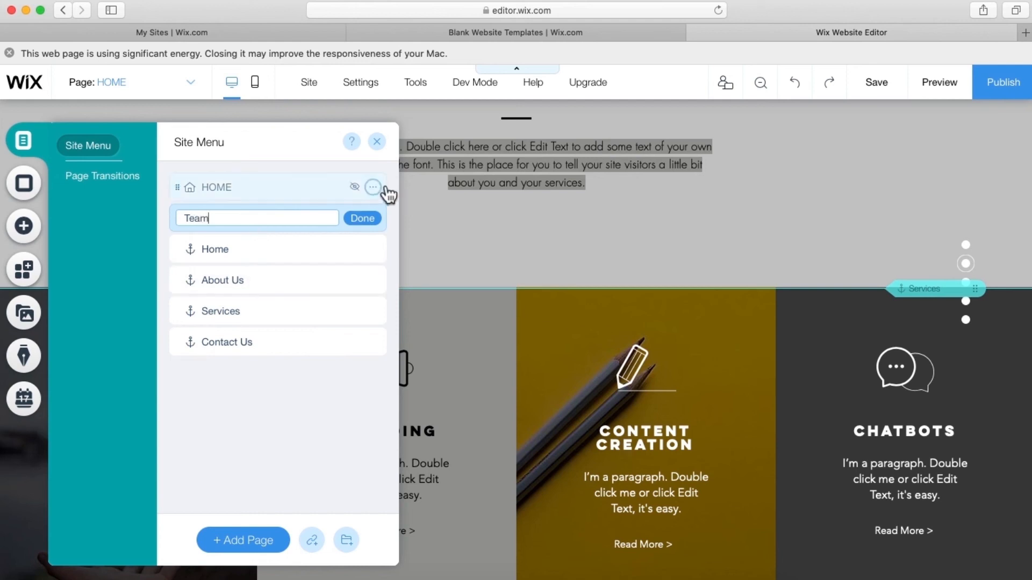
click(362, 221)
click(252, 224)
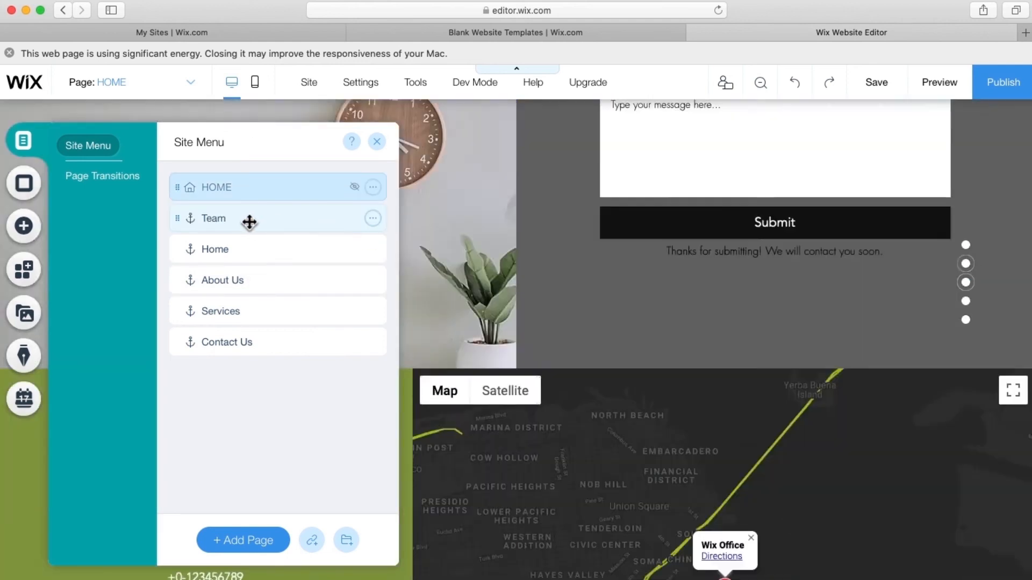
drag(249, 225, 241, 377)
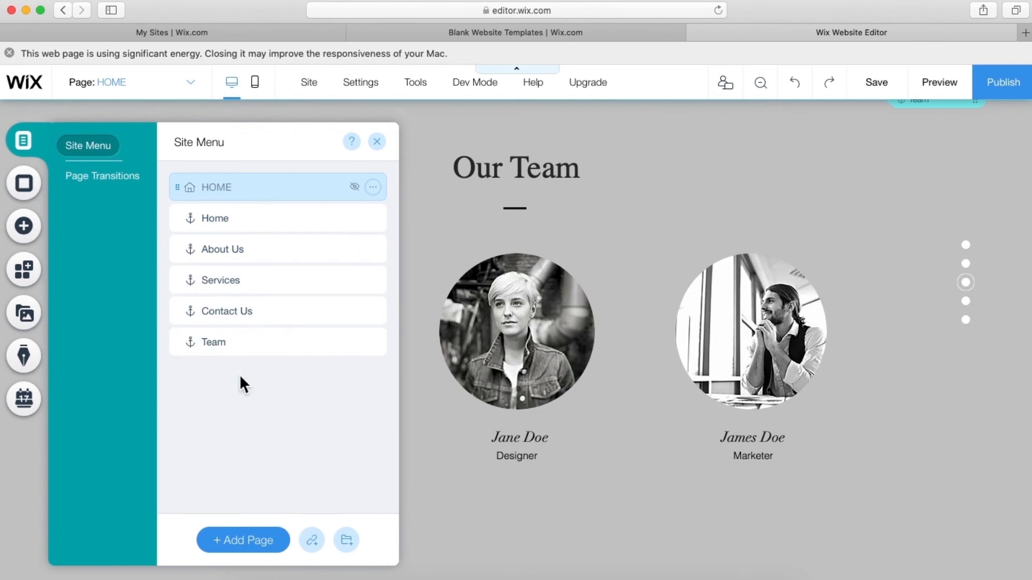
click(378, 146)
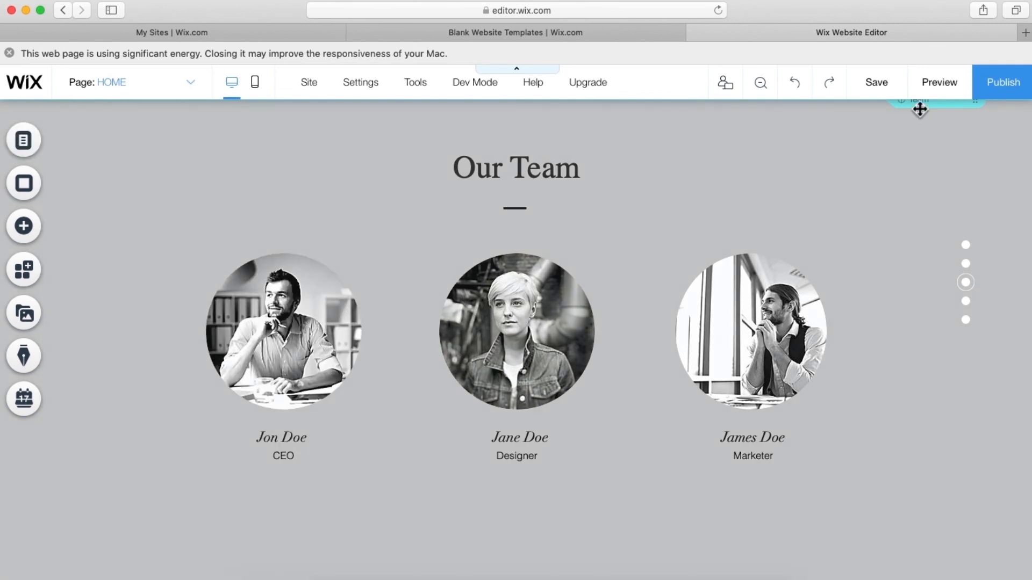
- Open the site preview and save the site, dismissing the saved confirmation
click(949, 85)
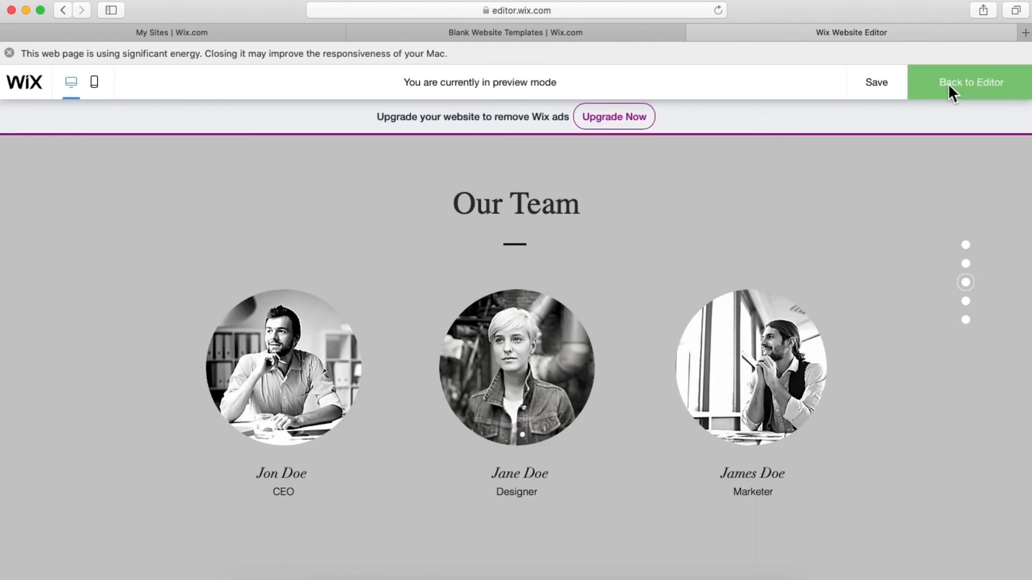
scroll(785, 252, up, 15)
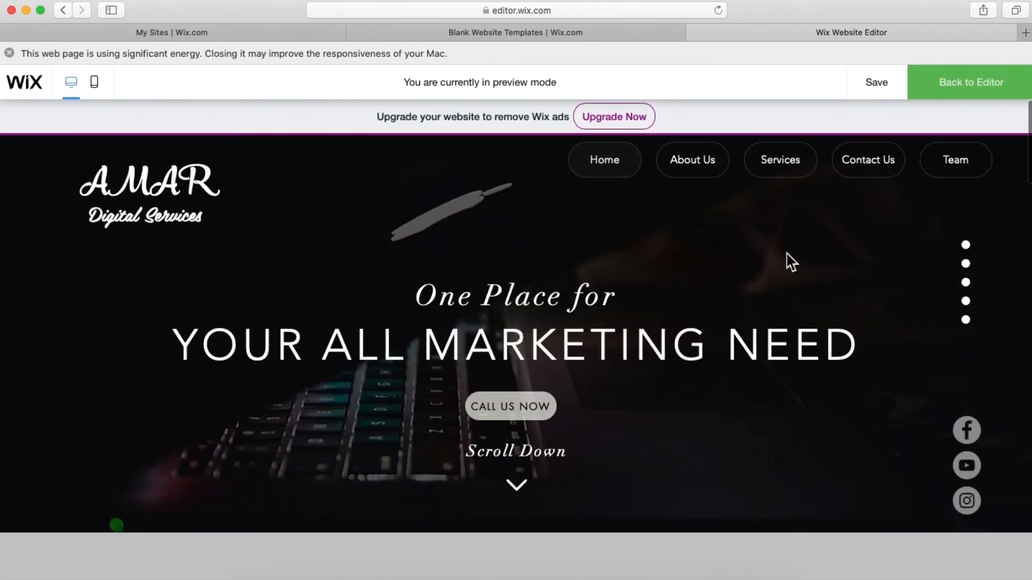
click(877, 86)
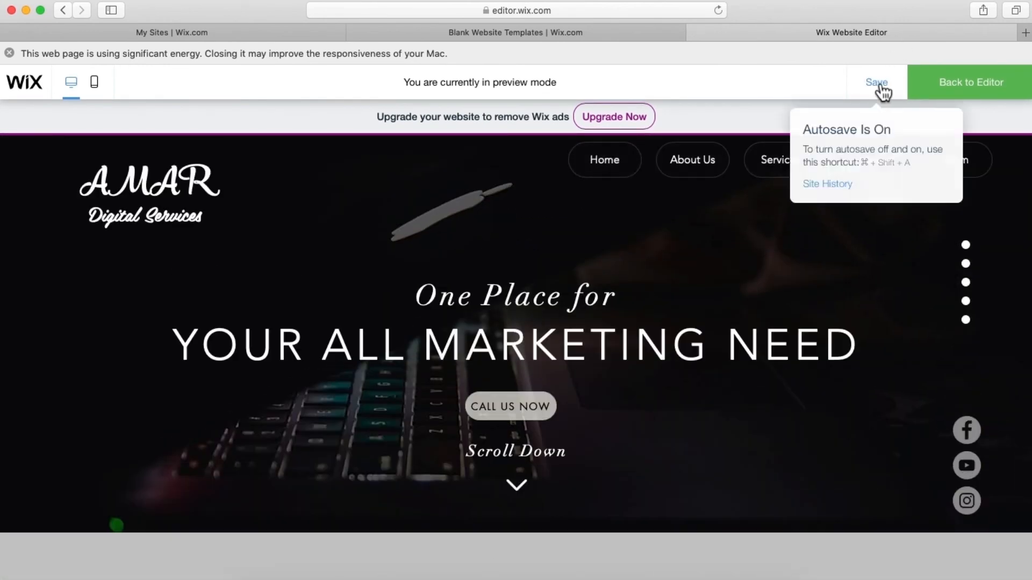
scroll(565, 349, down, 5)
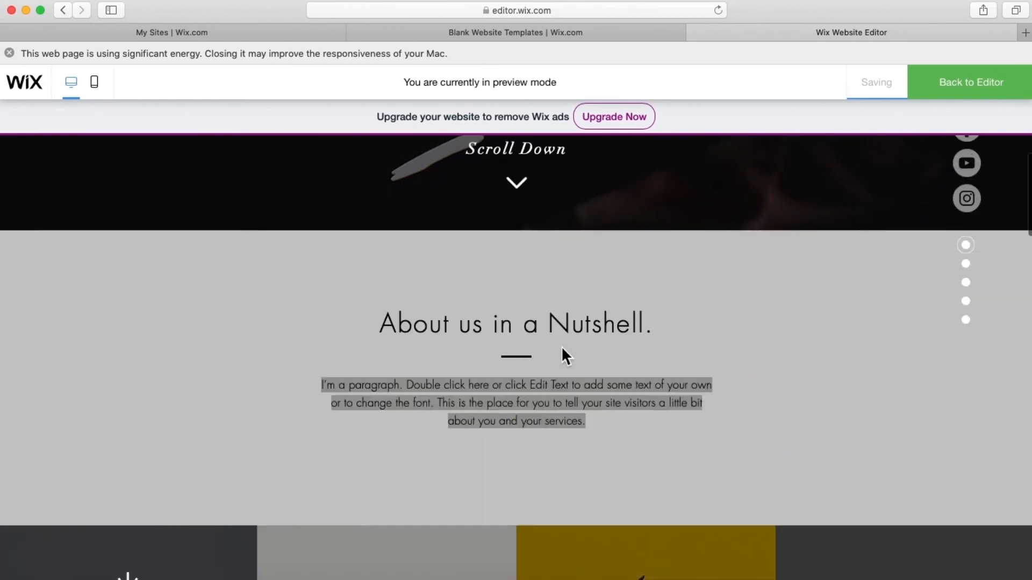
scroll(562, 353, up, 5)
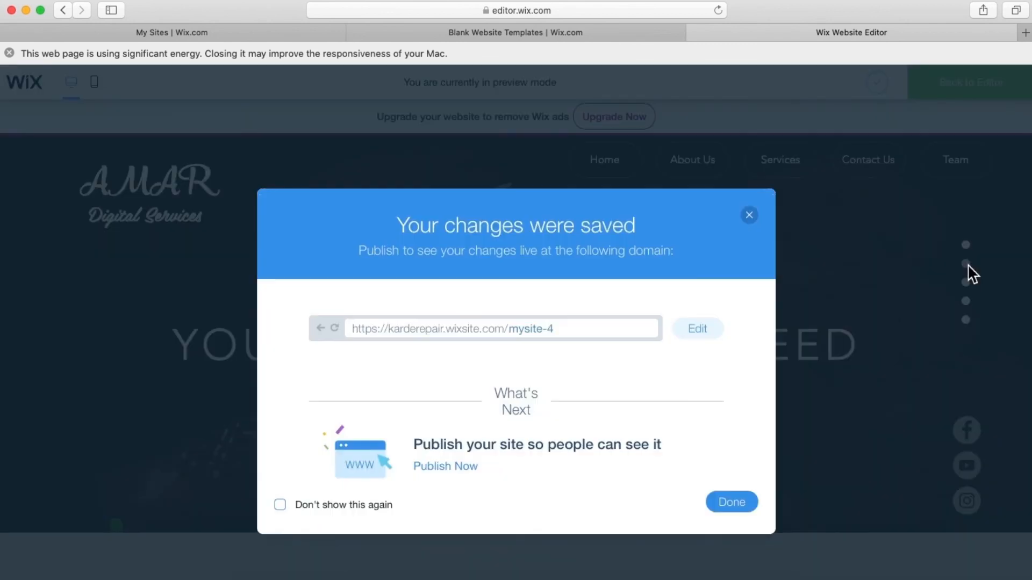
click(750, 217)
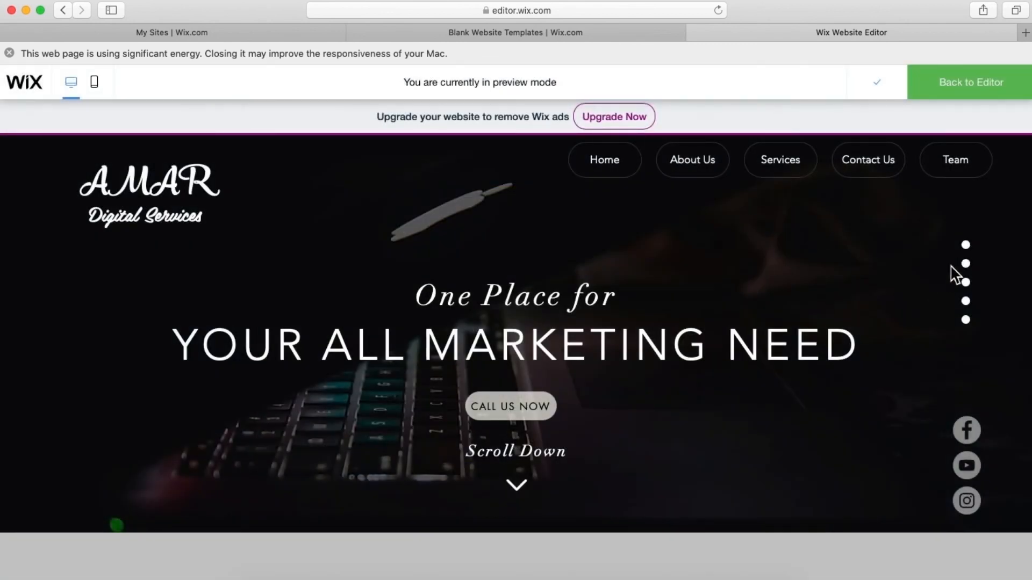
- Test the side dot navigation to the About, Services, Contact Us and Our Team sections
click(971, 272)
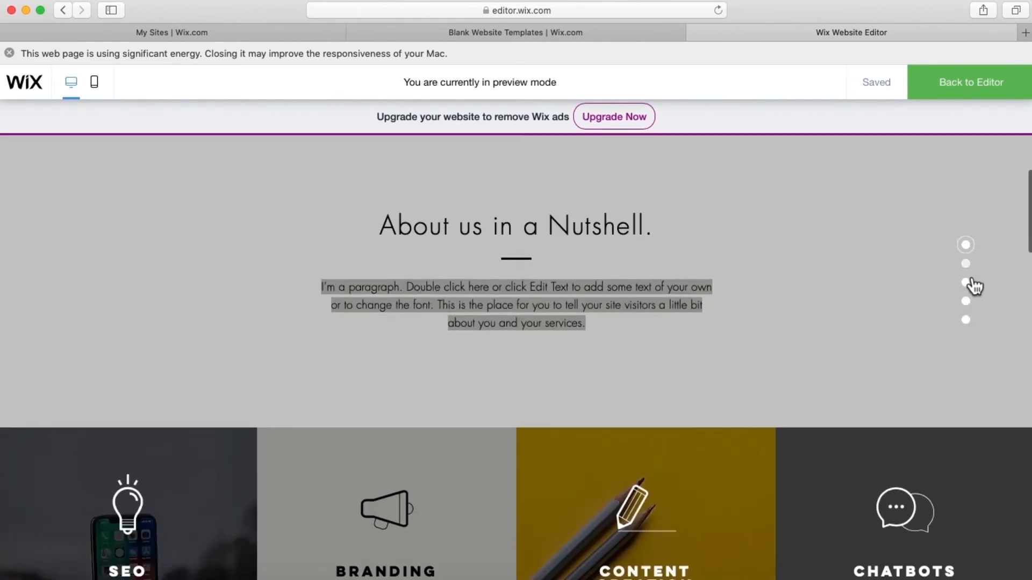
click(972, 282)
click(972, 320)
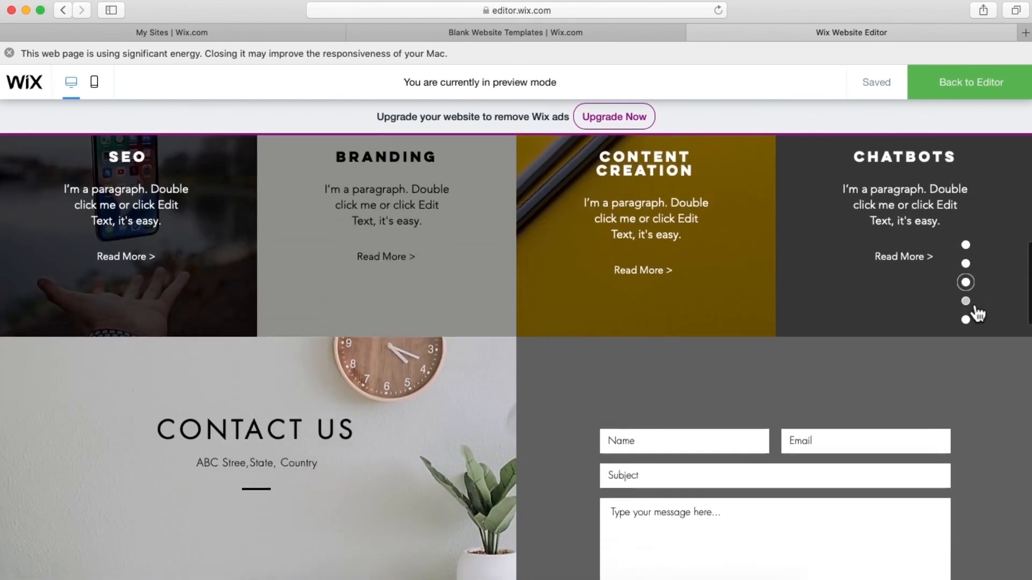
click(973, 322)
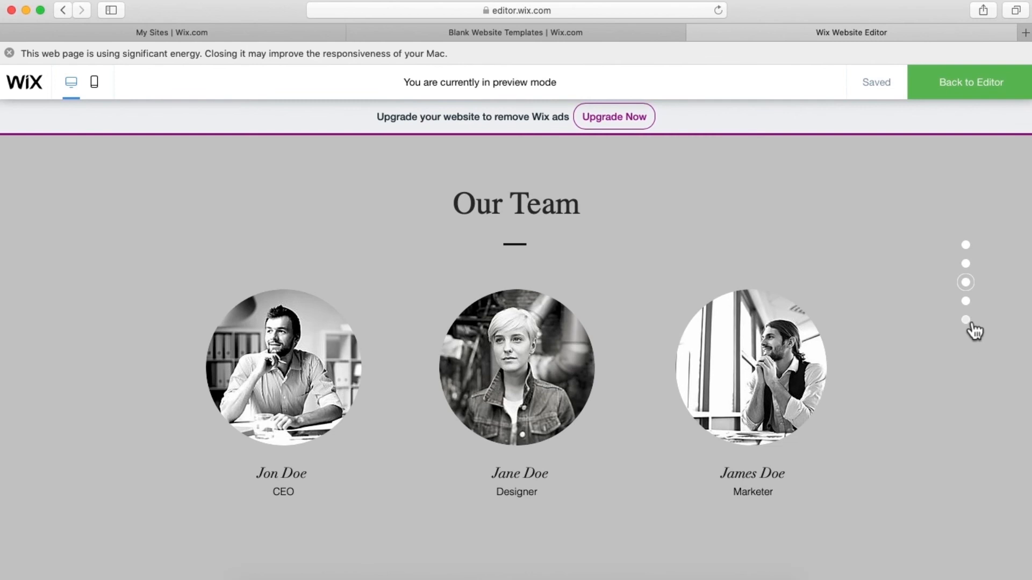
click(968, 302)
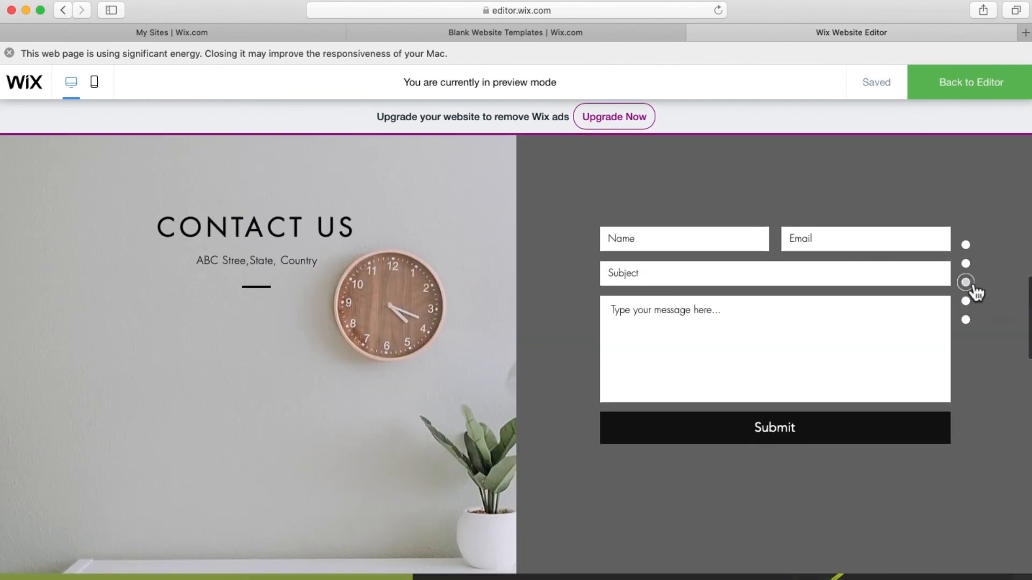
click(971, 288)
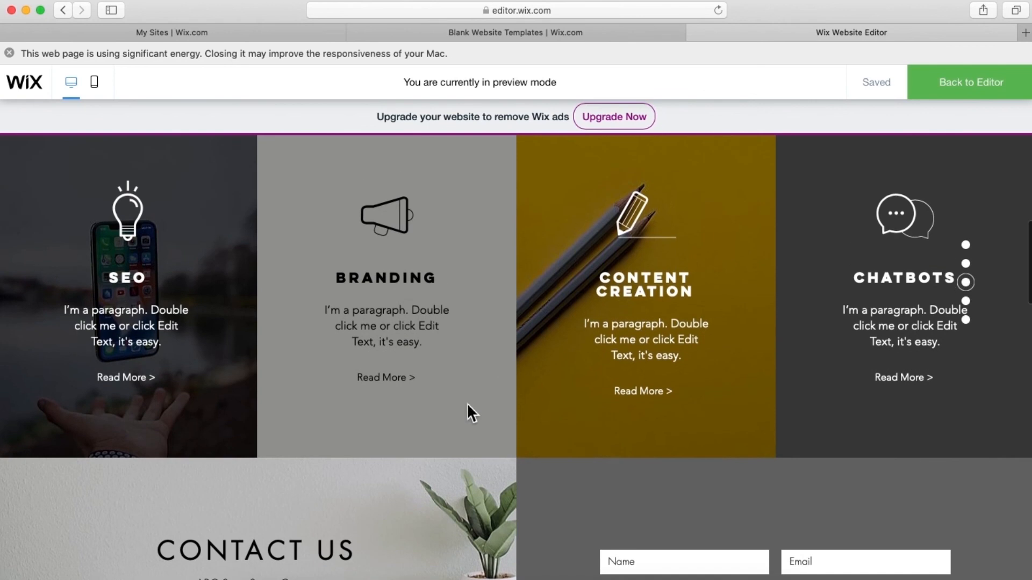
- Check that the Team menu link scrolls to the Our Team section
scroll(468, 404, up, 15)
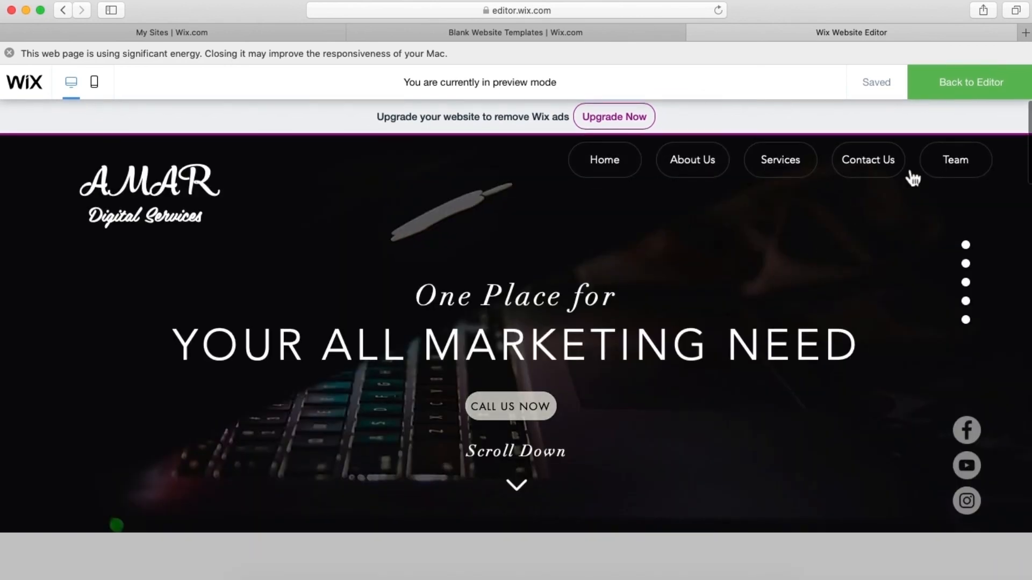
click(967, 164)
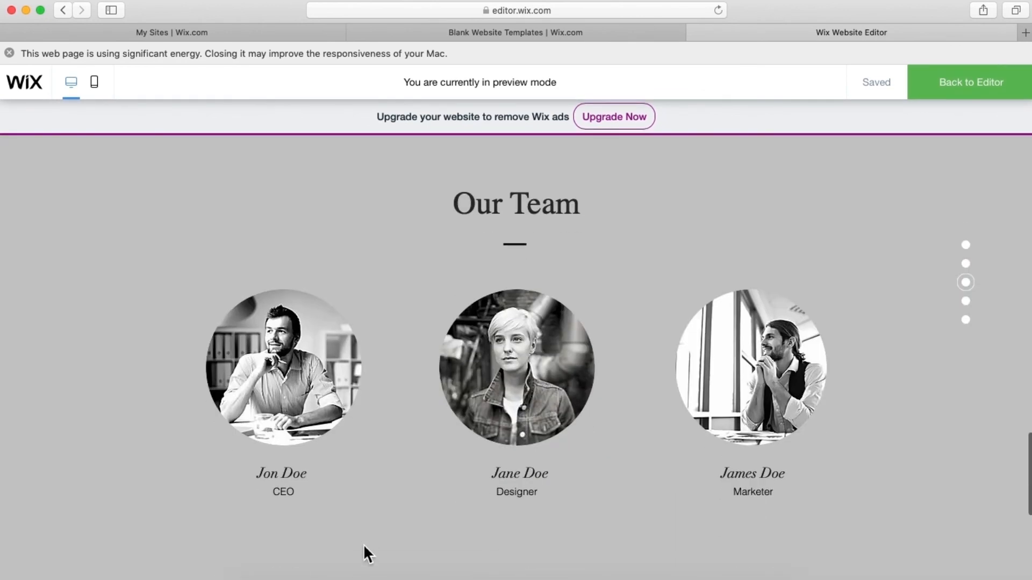
scroll(472, 336, up, 5)
scroll(472, 336, up, 20)
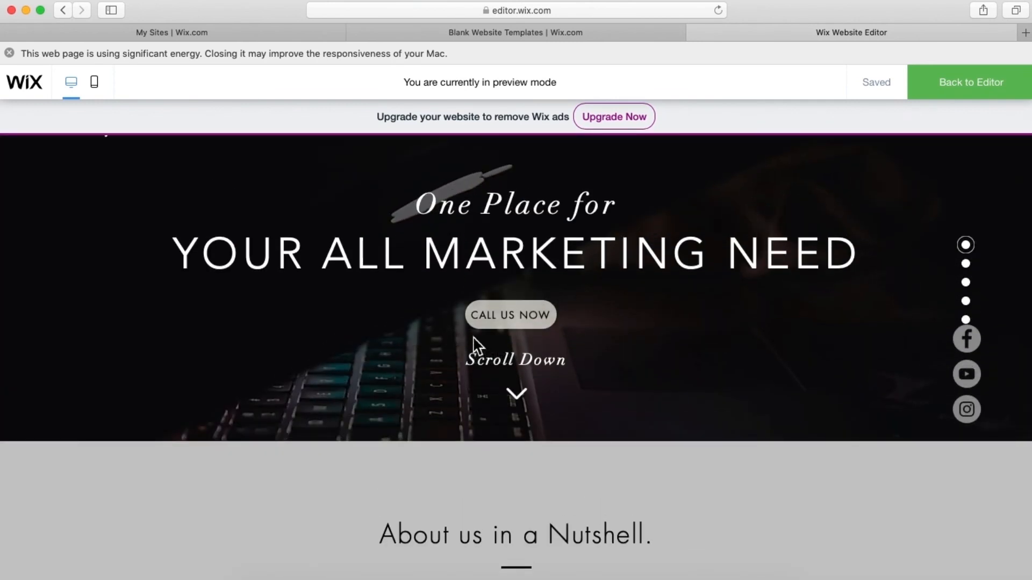
scroll(474, 344, down, 20)
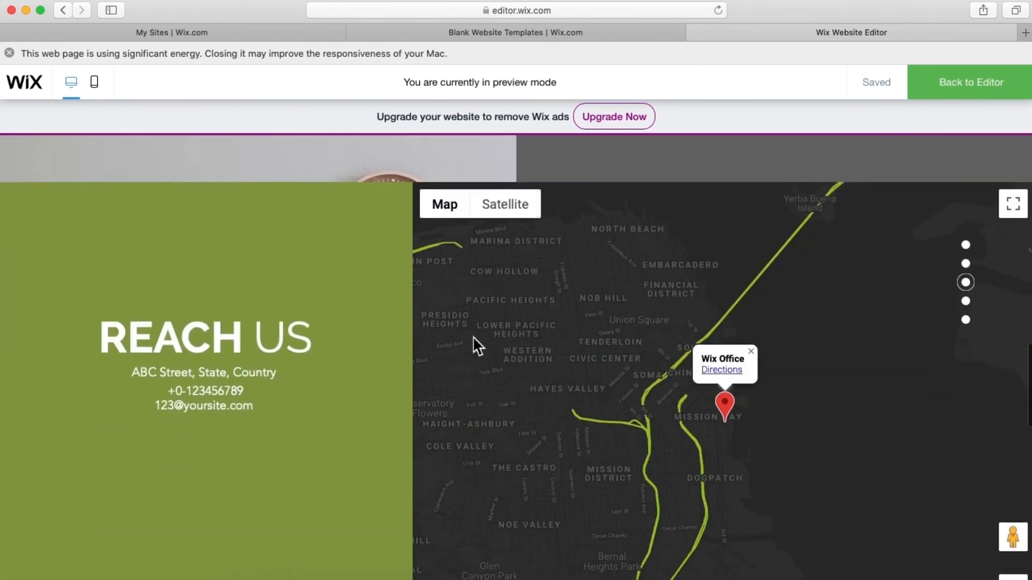
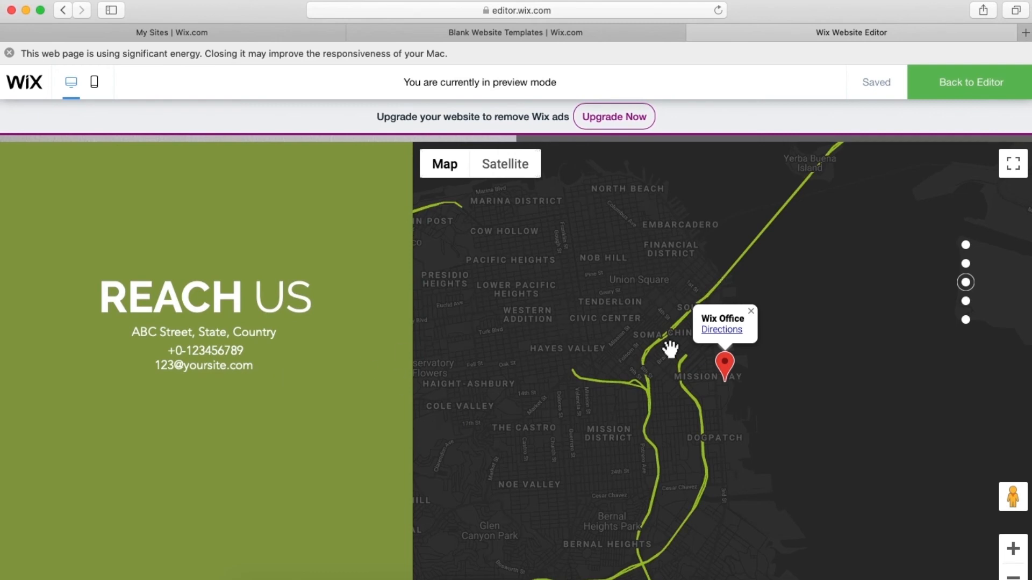
- Return from the site preview to the editor and scroll back to the top of the HOME page
scroll(671, 350, down, 5)
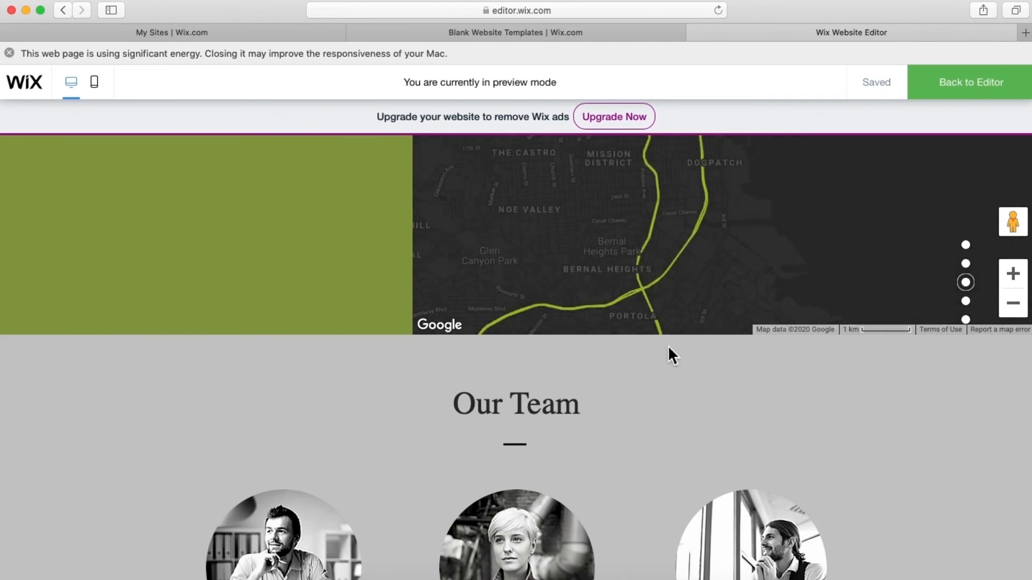
click(997, 88)
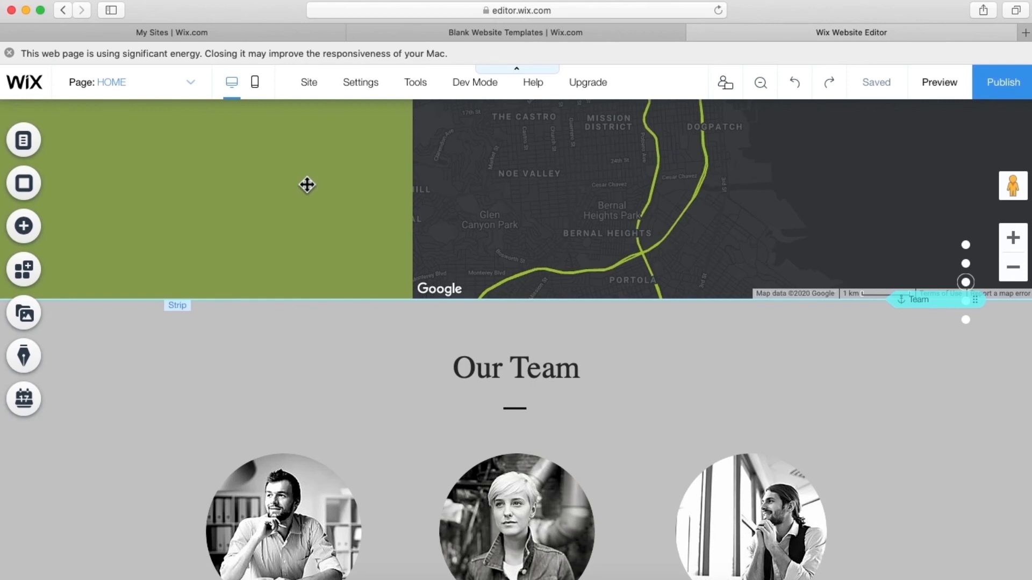
scroll(307, 185, up, 20)
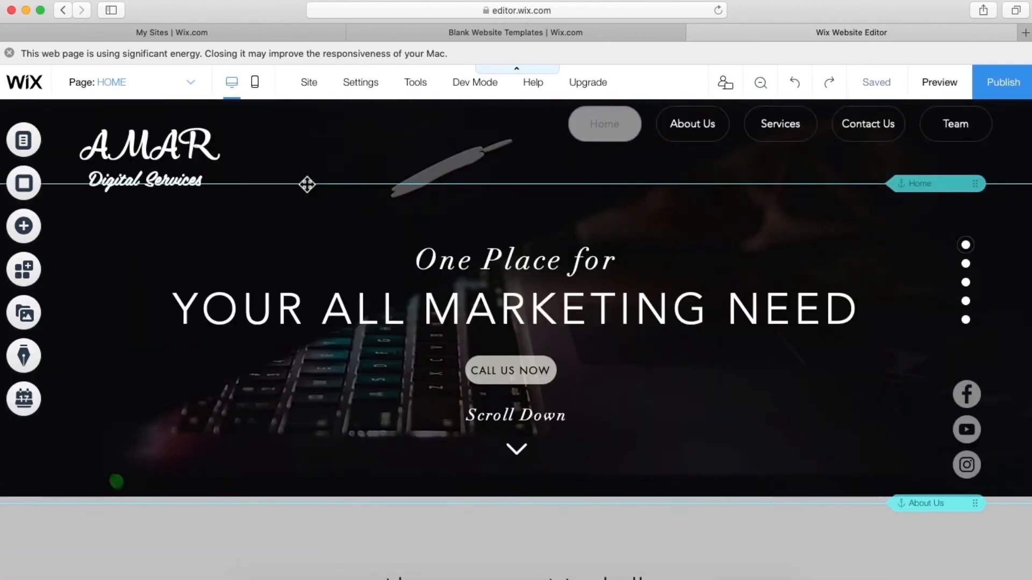
- Open the HOME page's SEO (Google) settings through Manage Pages, showing slug 'home'
click(166, 100)
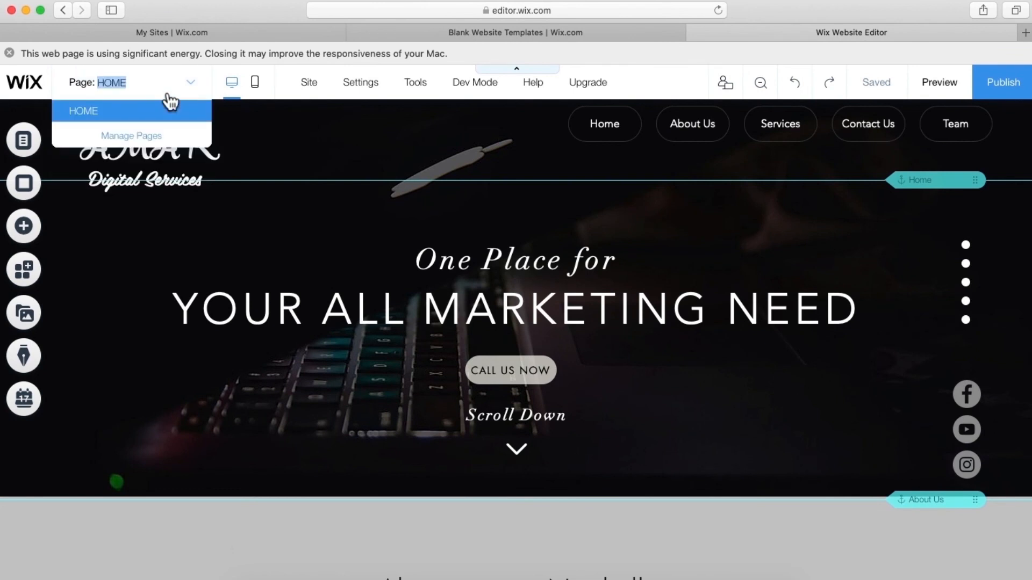
click(147, 136)
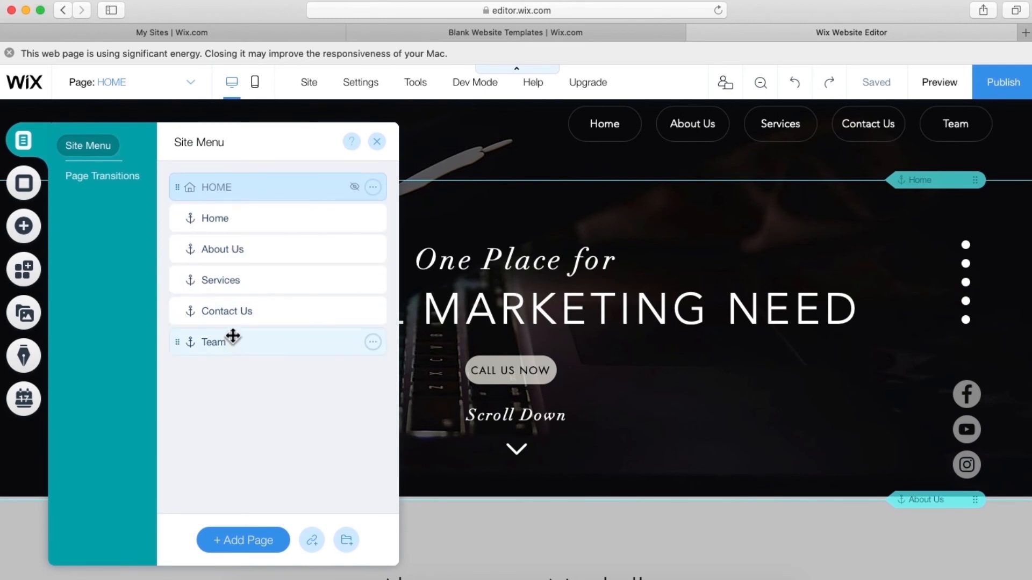
click(374, 187)
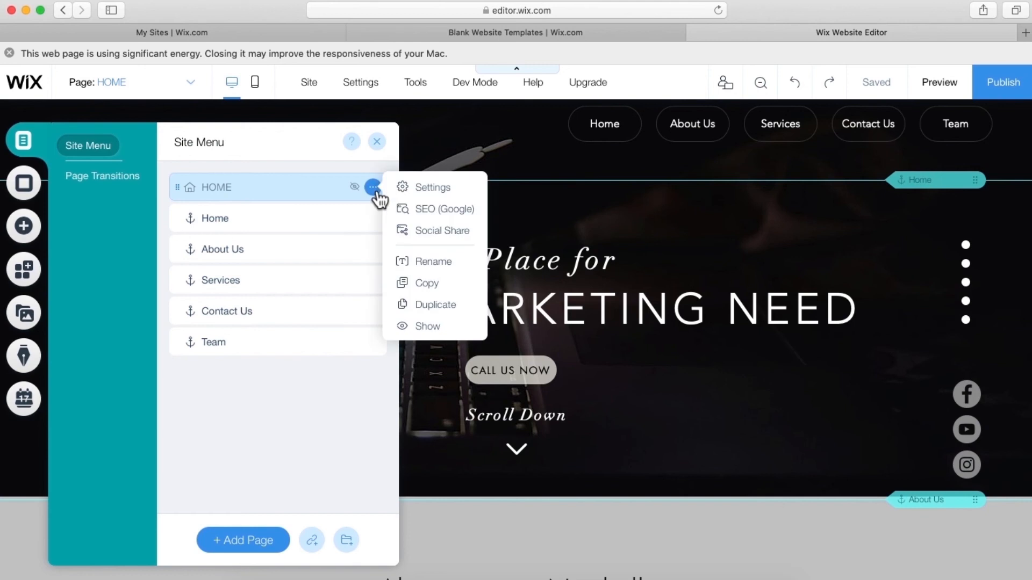
click(437, 215)
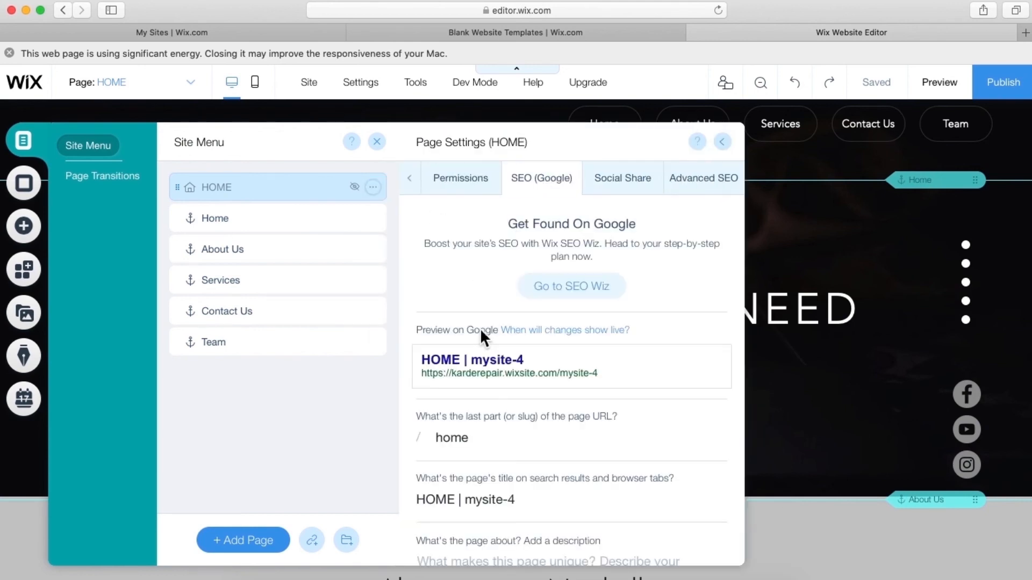
scroll(478, 323, down, 2)
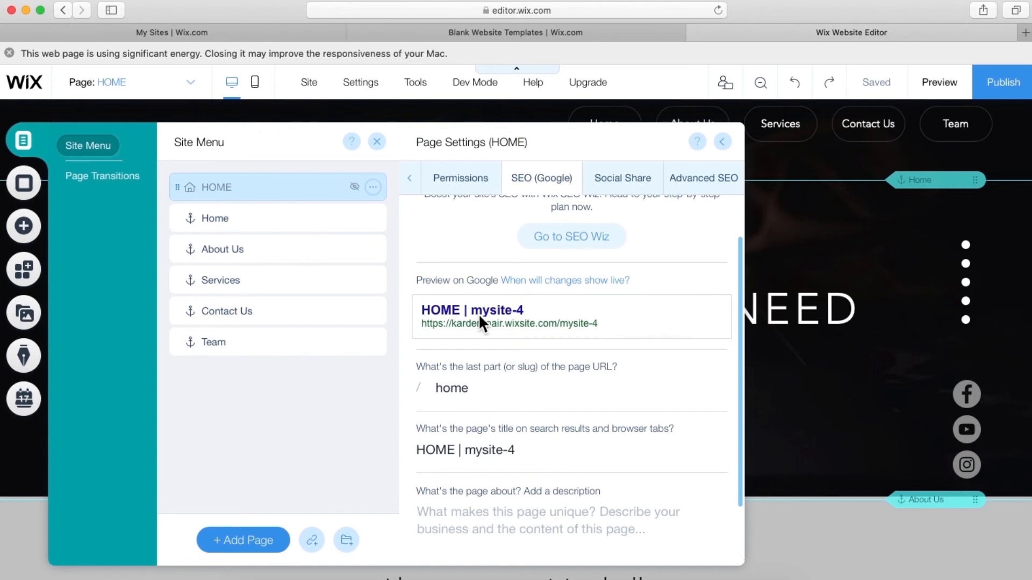
scroll(470, 365, down, 2)
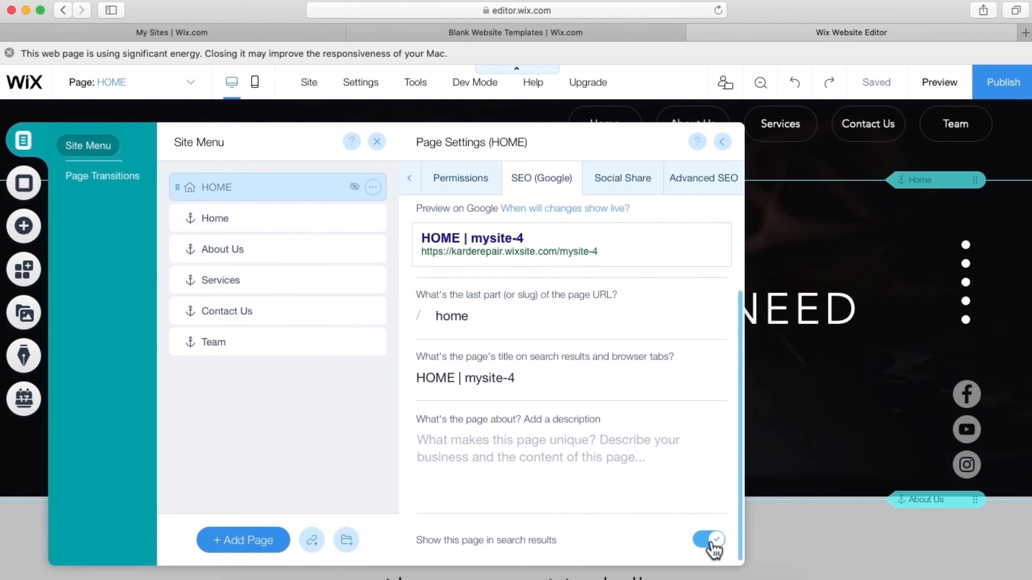
scroll(576, 476, up, 1)
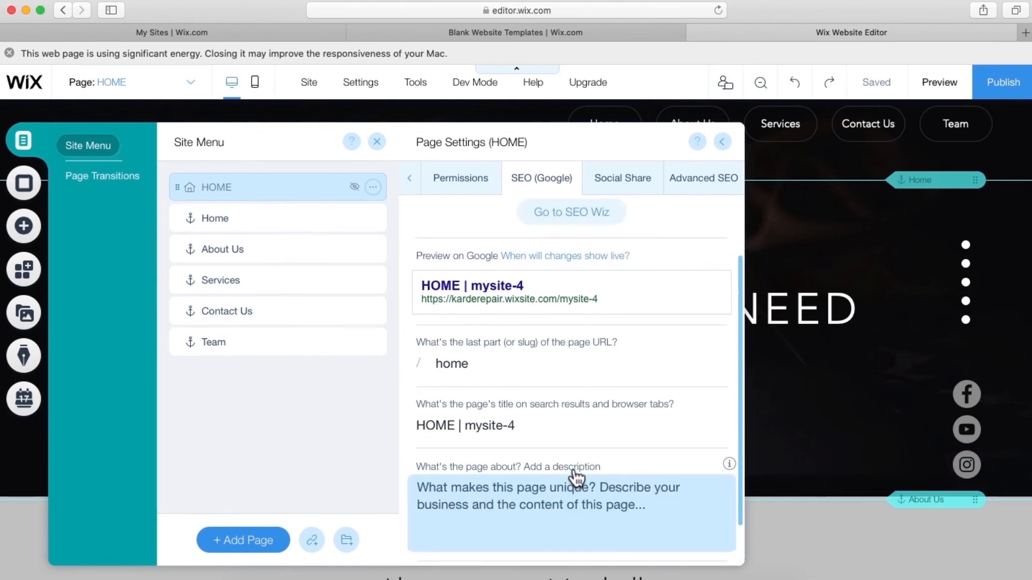
scroll(577, 476, up, 2)
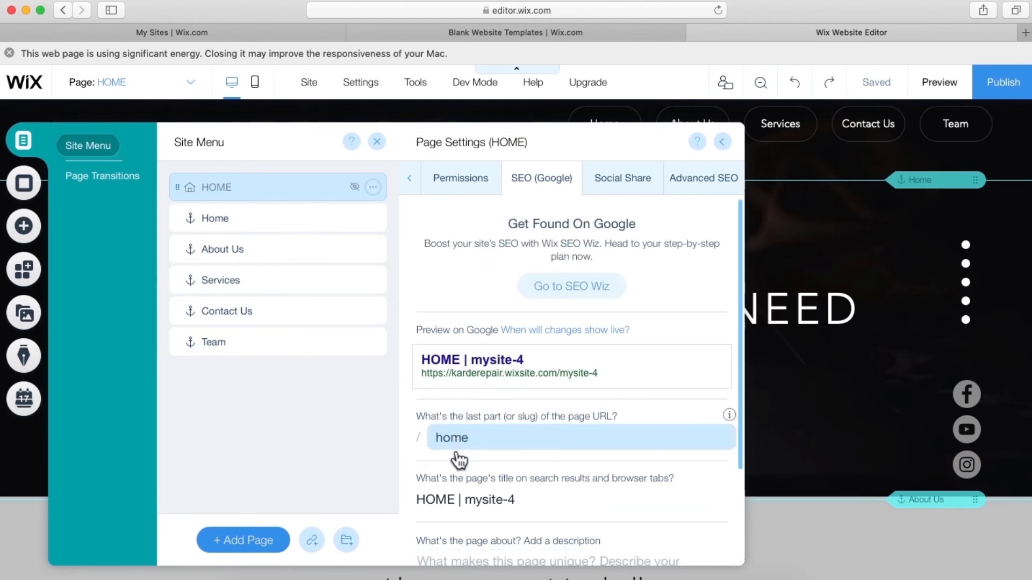
- Replace the HOME page search title with 'Digital Marketing in USA | Digiservices.com'
click(461, 498)
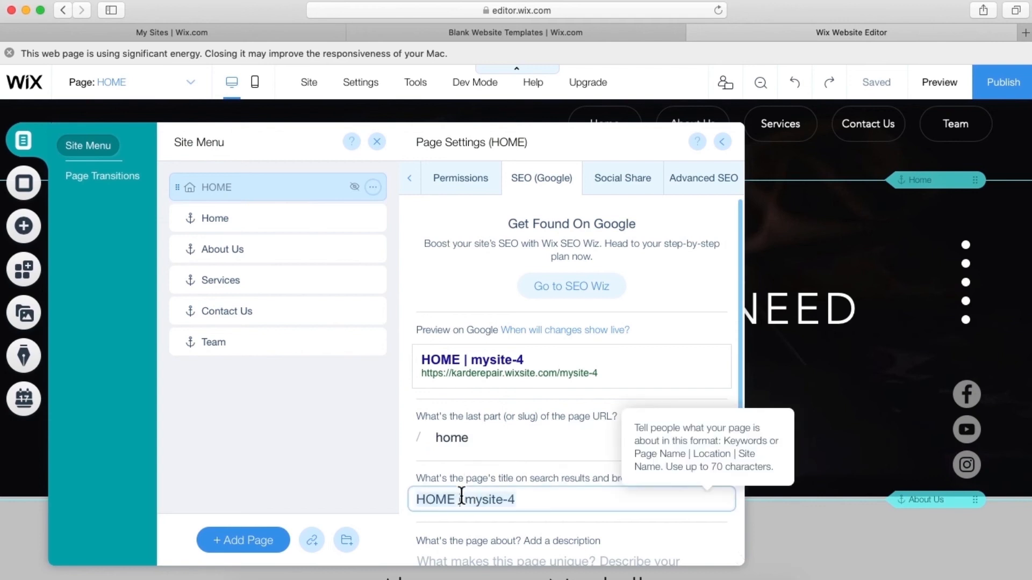
triple_click(497, 499)
text(Digi)
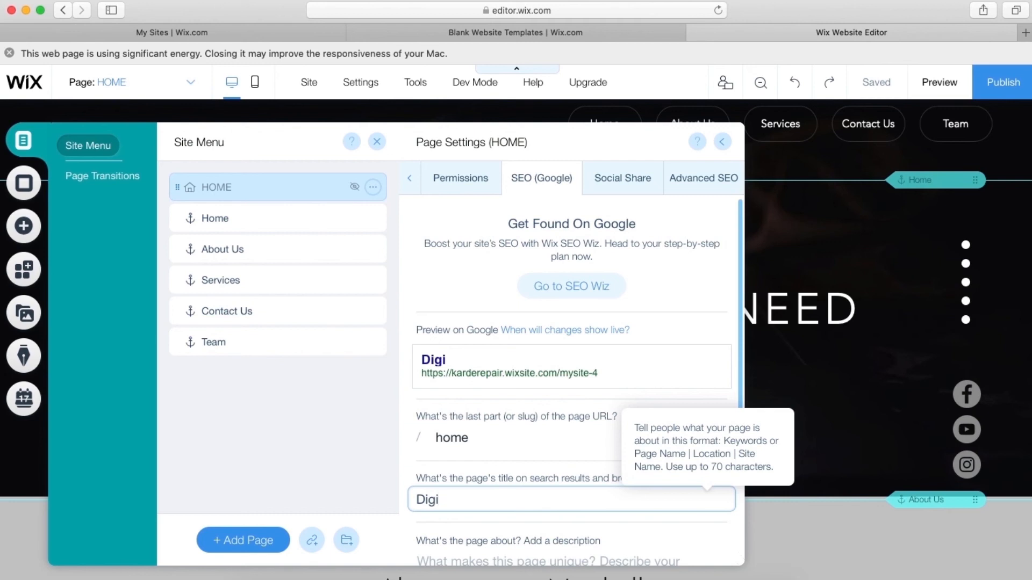
text(tal Ma)
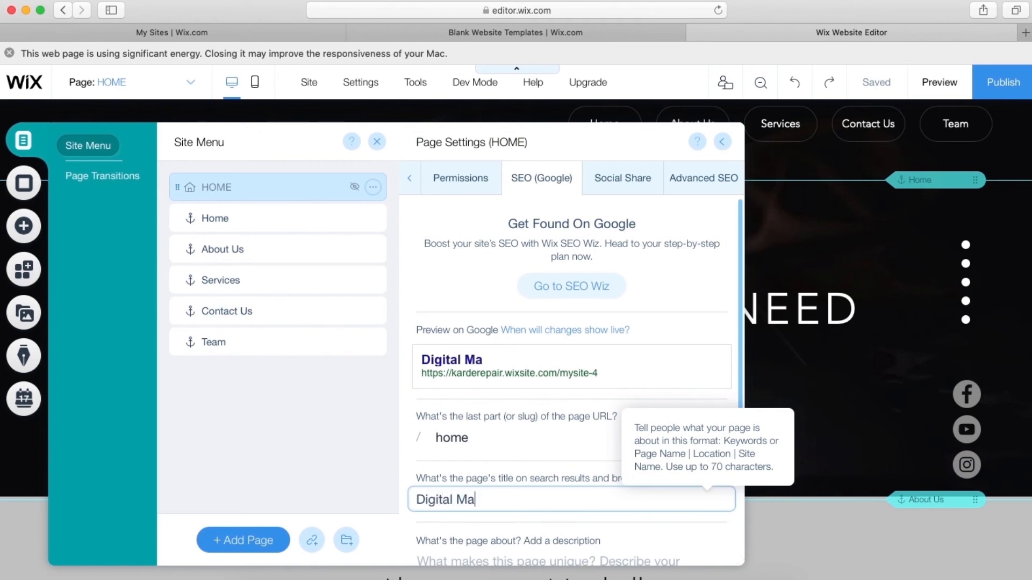
text(rketing)
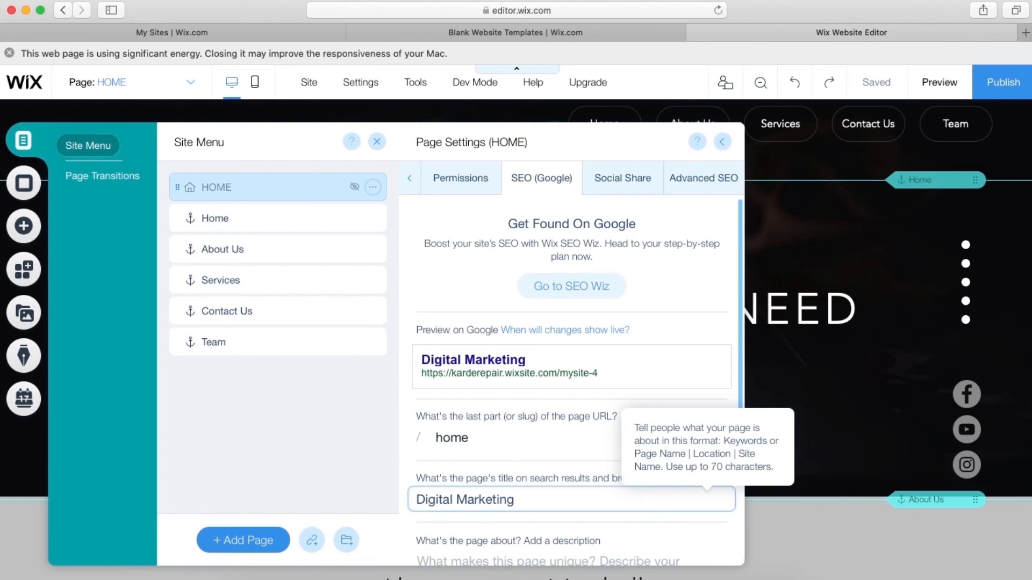
text( in USA)
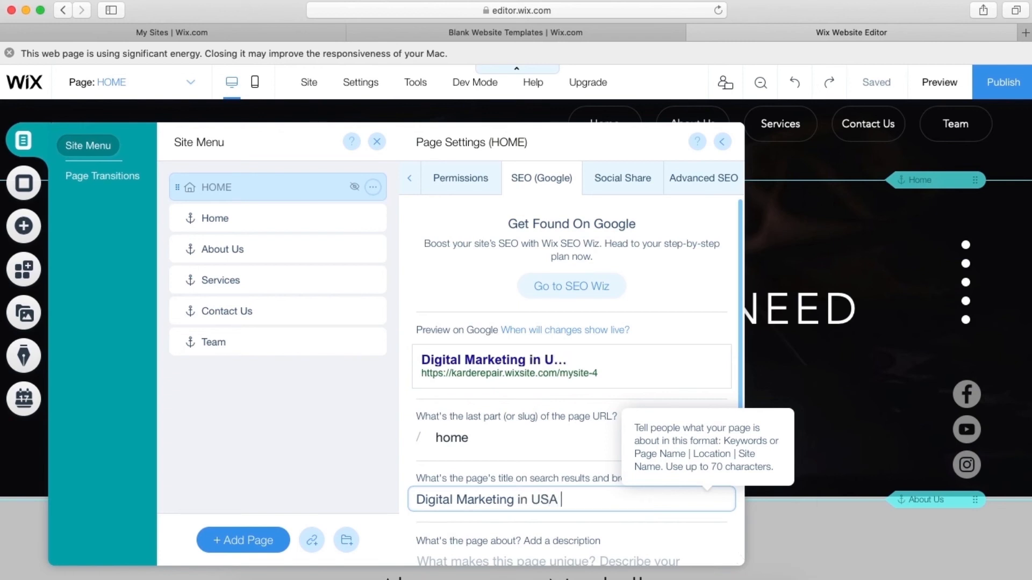
text( | Digiservi)
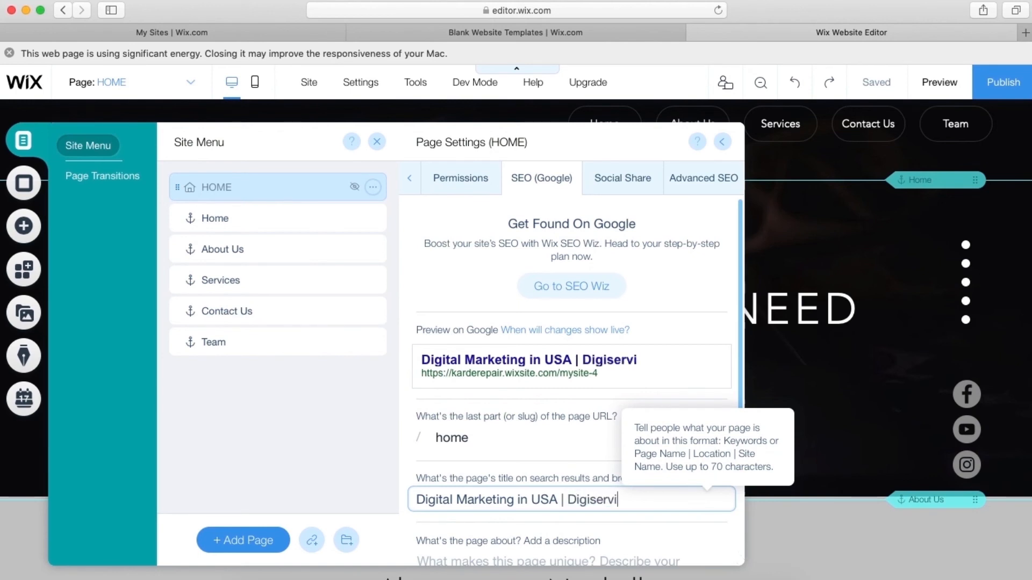
text(ces.com)
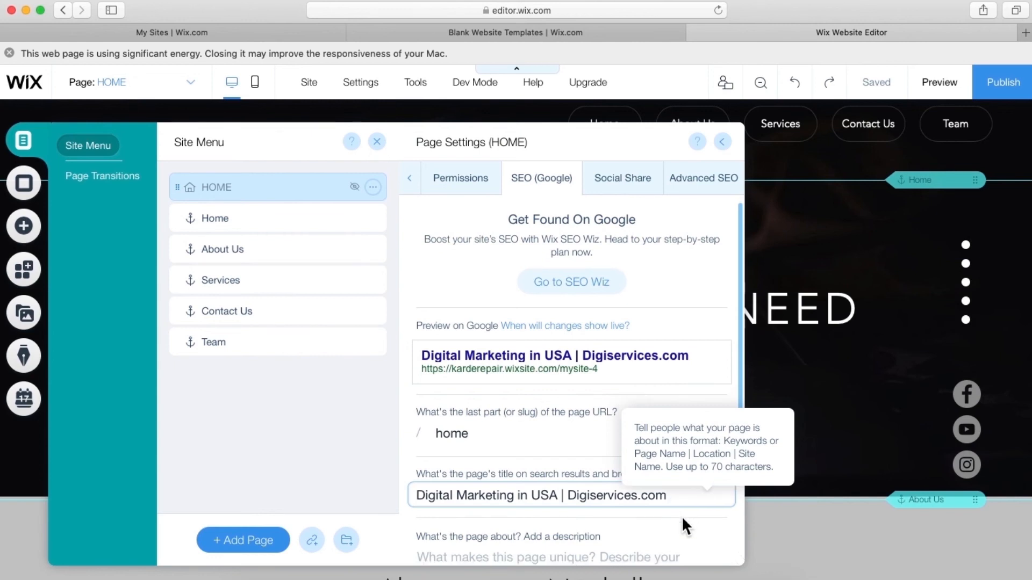
scroll(681, 516, down, 3)
click(507, 476)
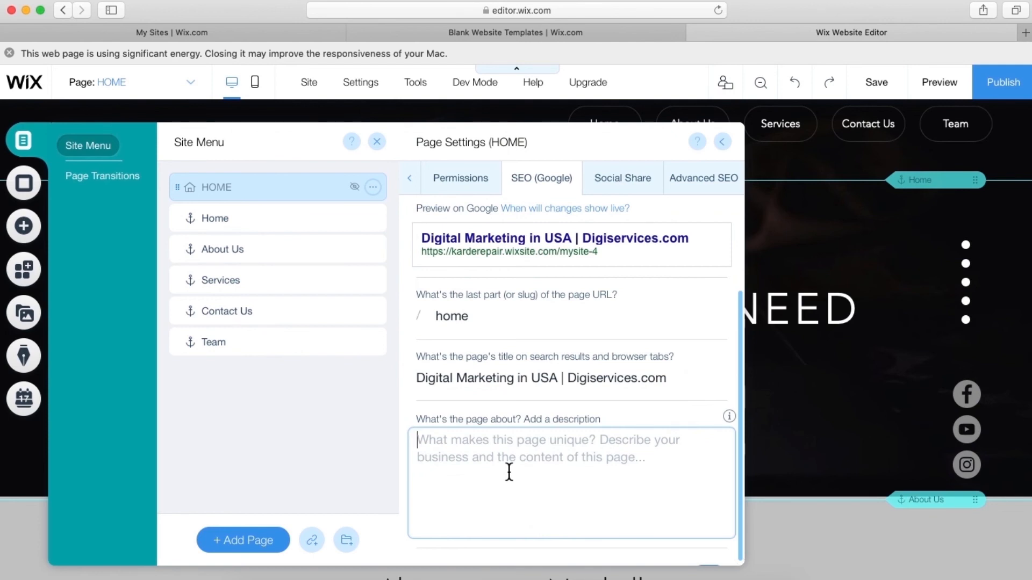
- Enter the SEO description 'We are leading digital service platform in entire USA.' and return to the canvas
text(W)
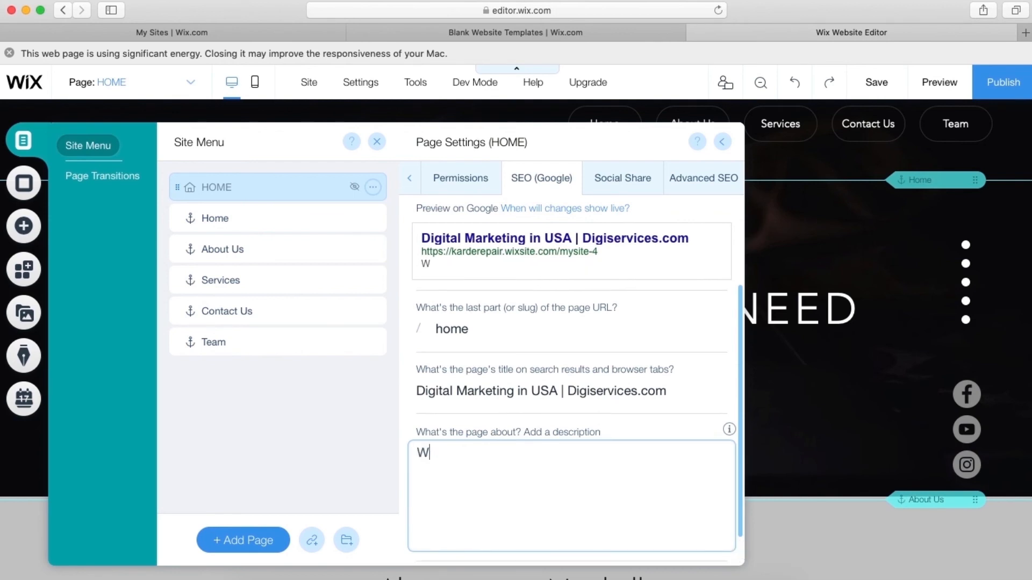
text(e are leadi)
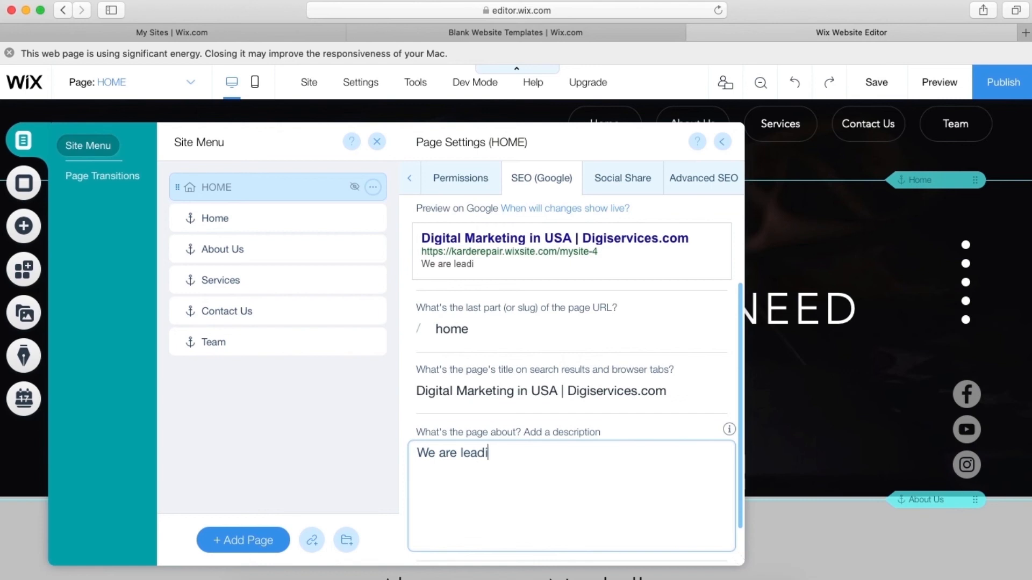
text(ng digital)
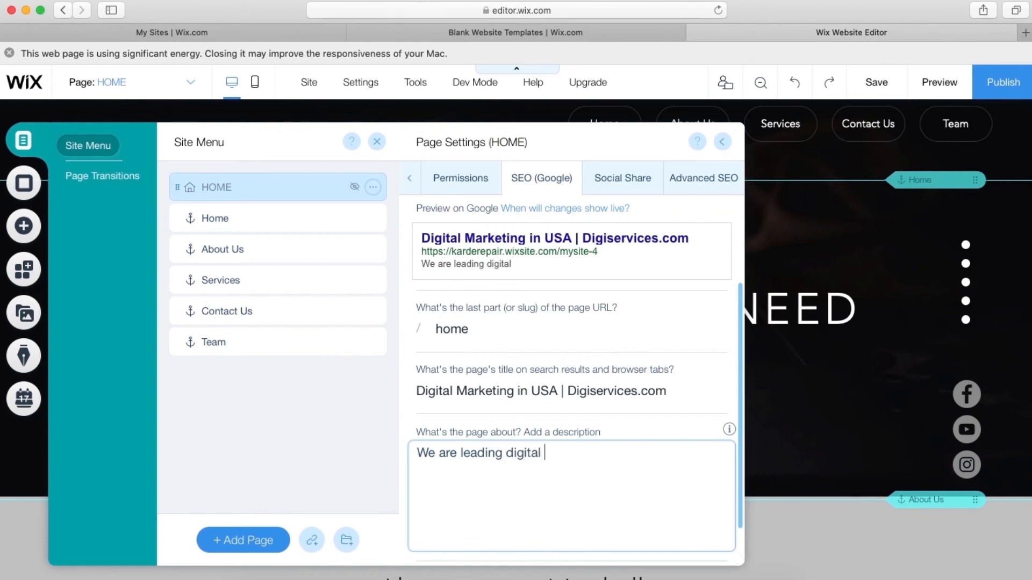
text( service)
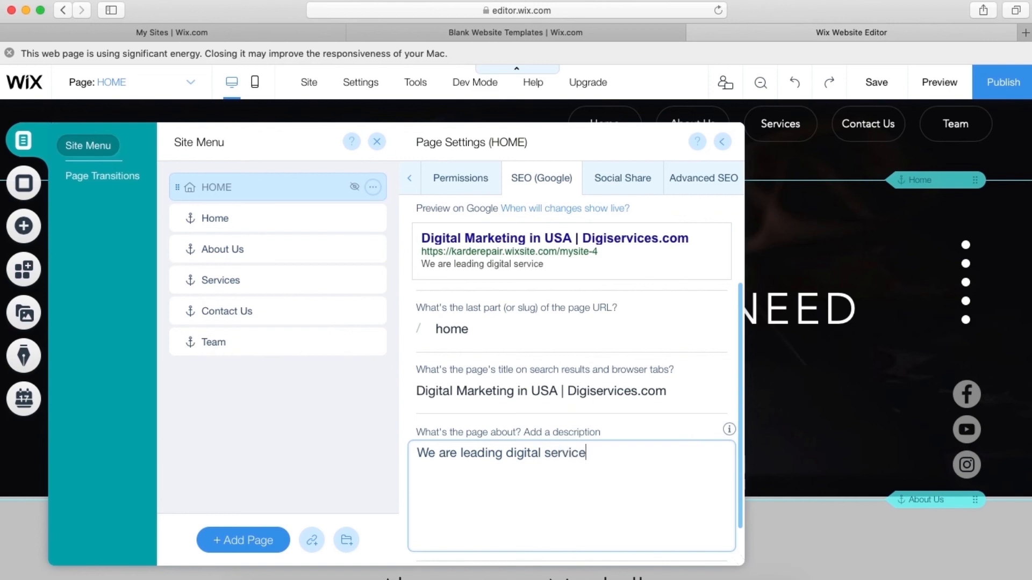
text( platform i)
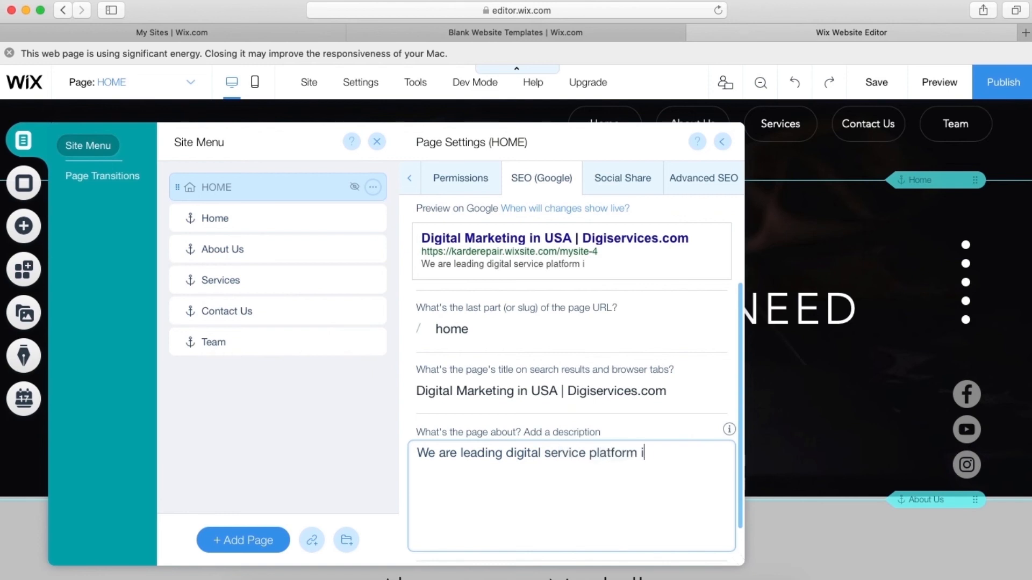
text(n entire US)
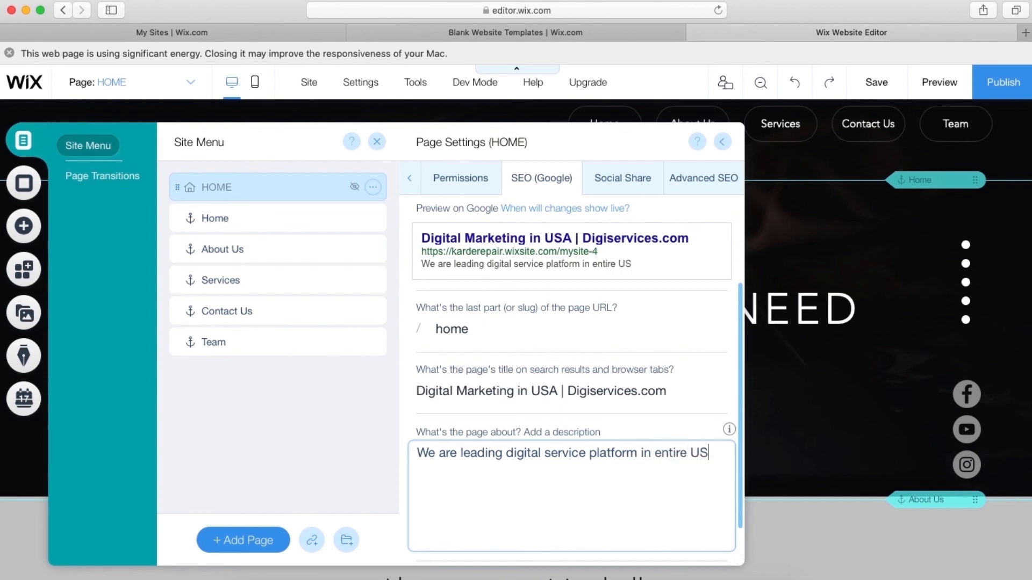
text(A.)
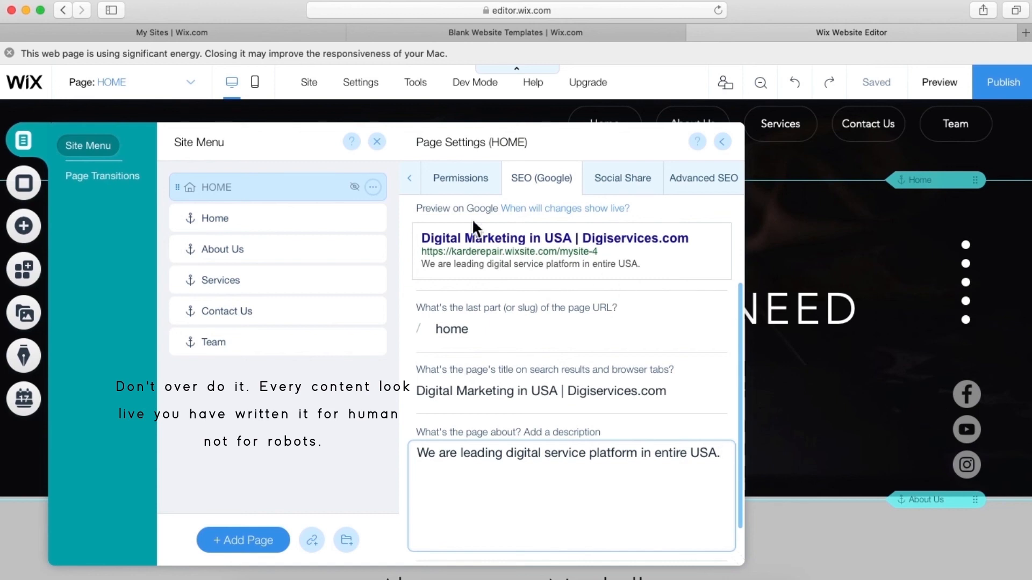
click(378, 143)
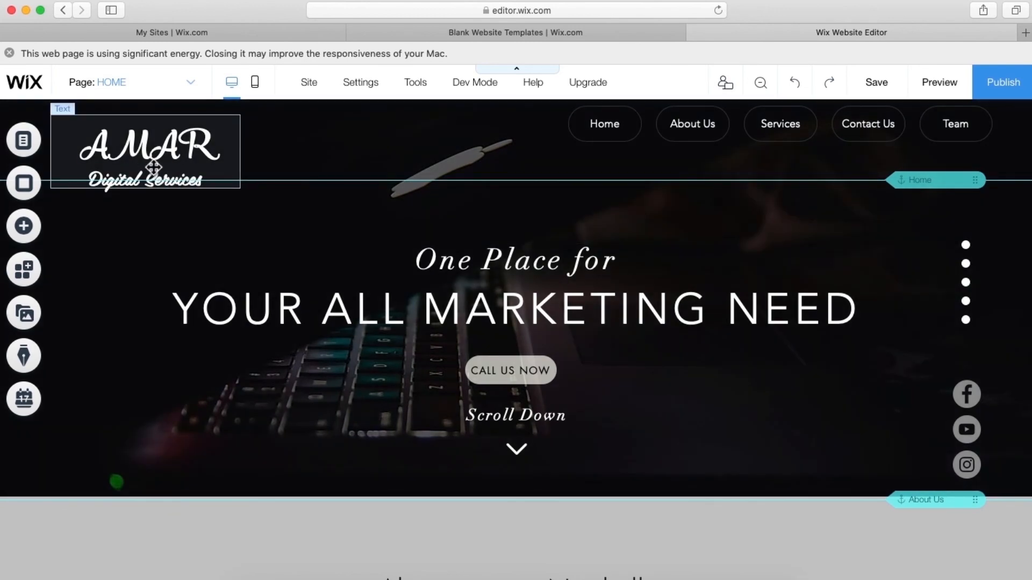
- Change the AMAR Digital Services logo text's heading tag from H2 to H1
click(153, 168)
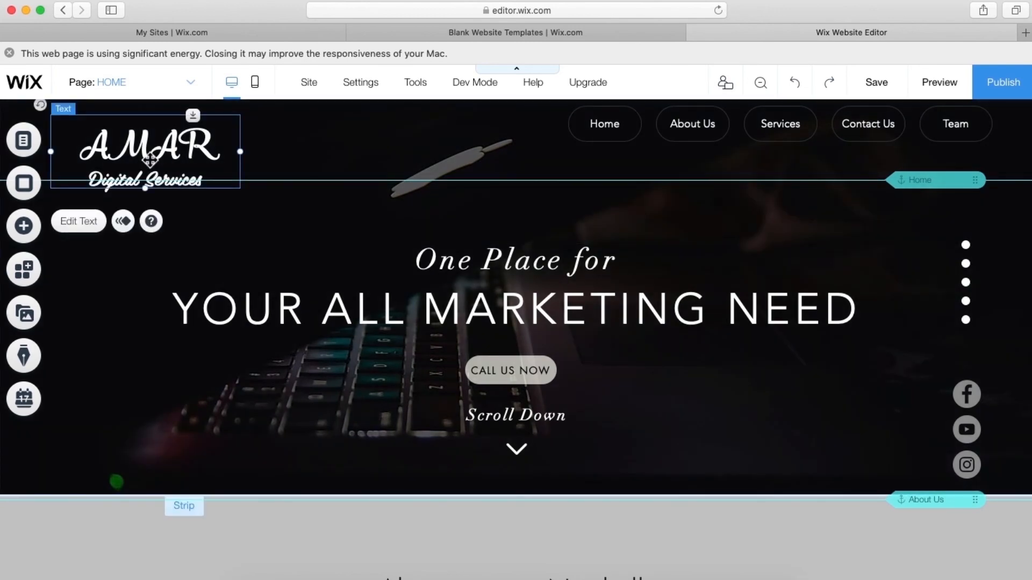
right_click(150, 159)
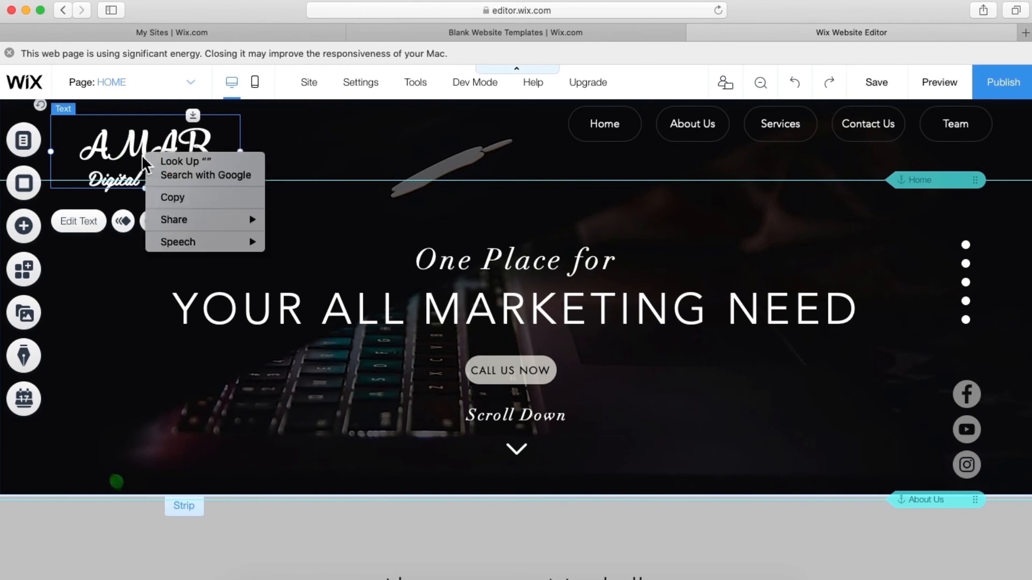
click(157, 158)
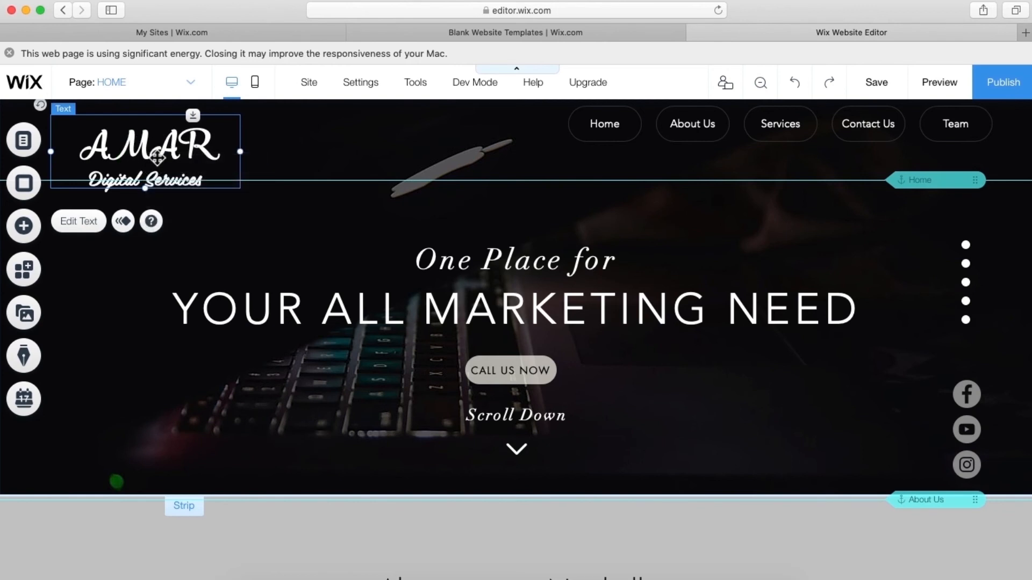
double_click(157, 157)
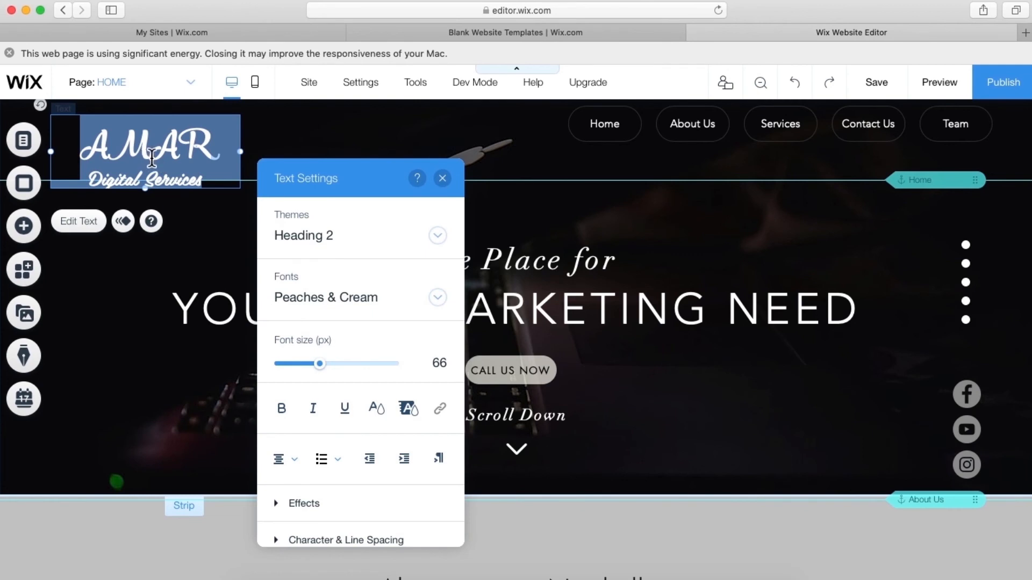
scroll(306, 303, down, 3)
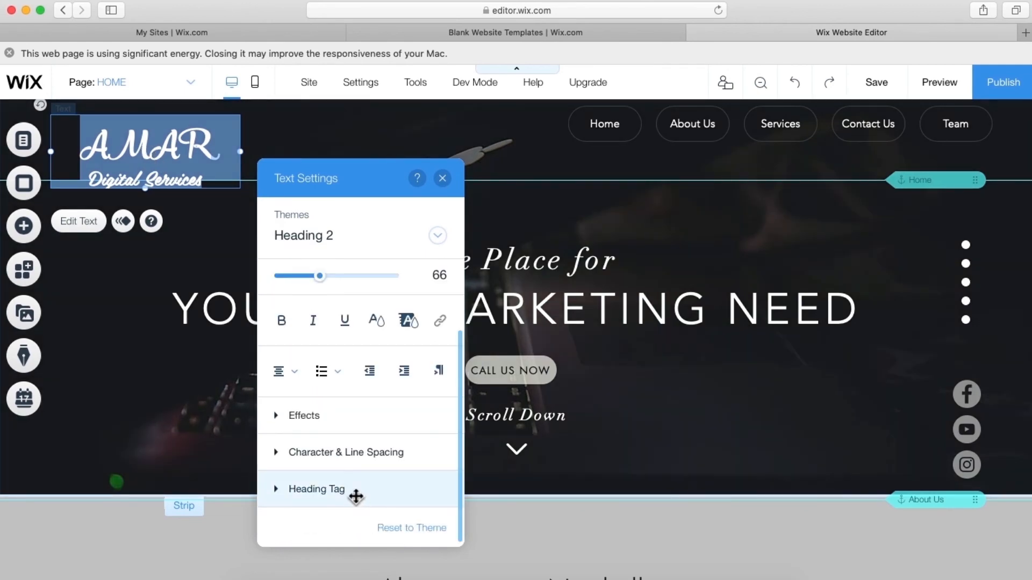
click(280, 488)
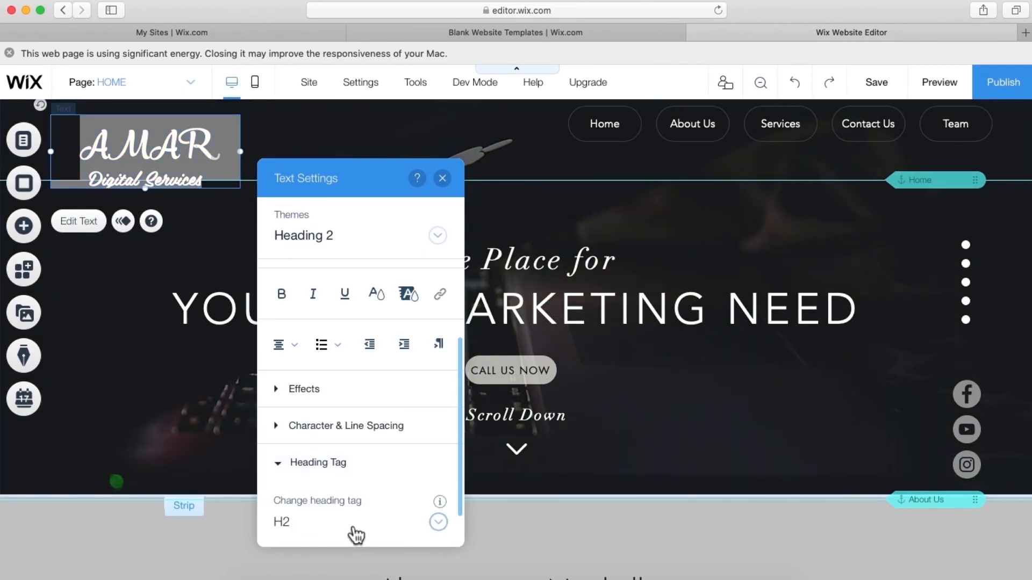
scroll(356, 535, down, 2)
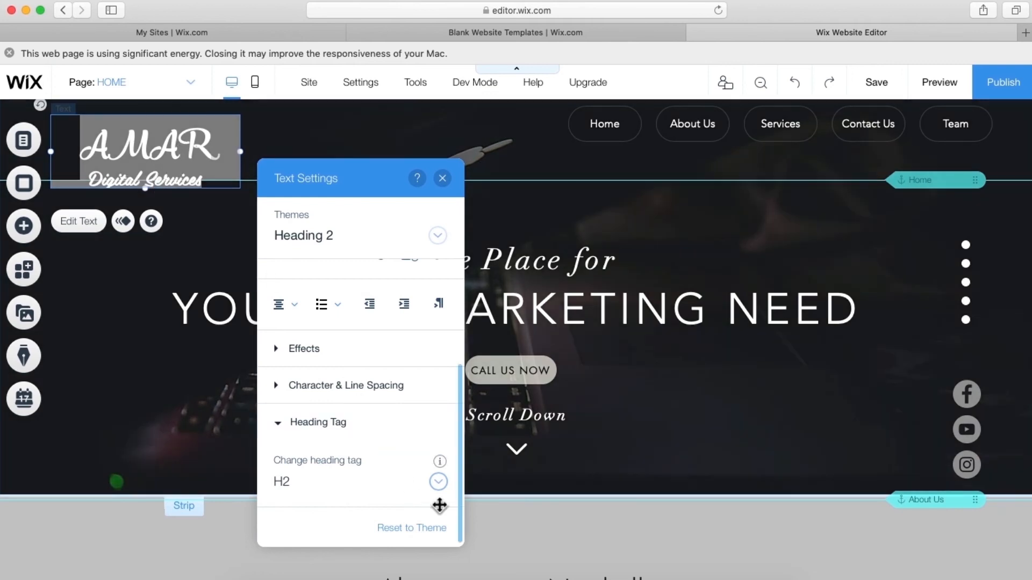
click(438, 481)
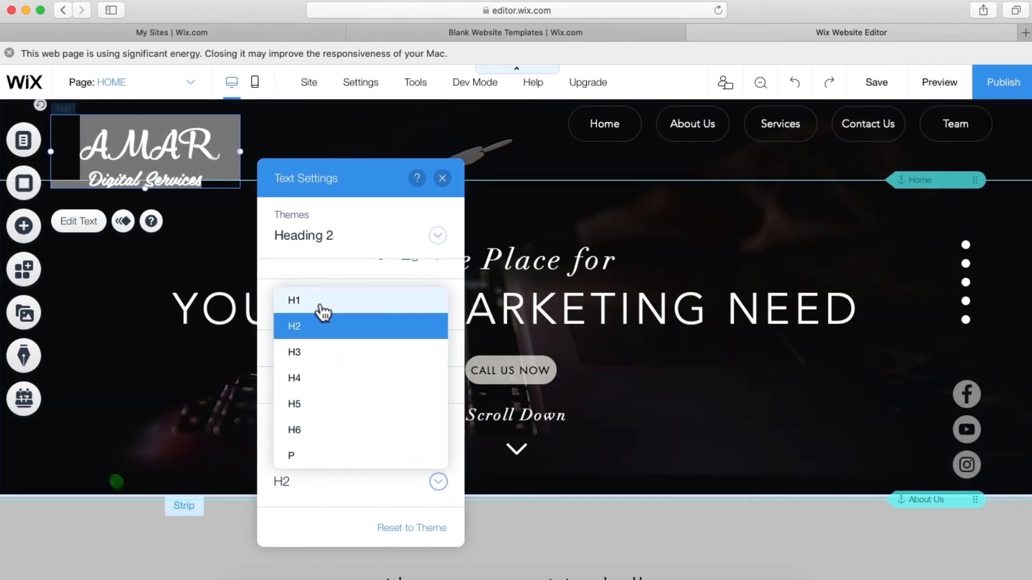
click(321, 302)
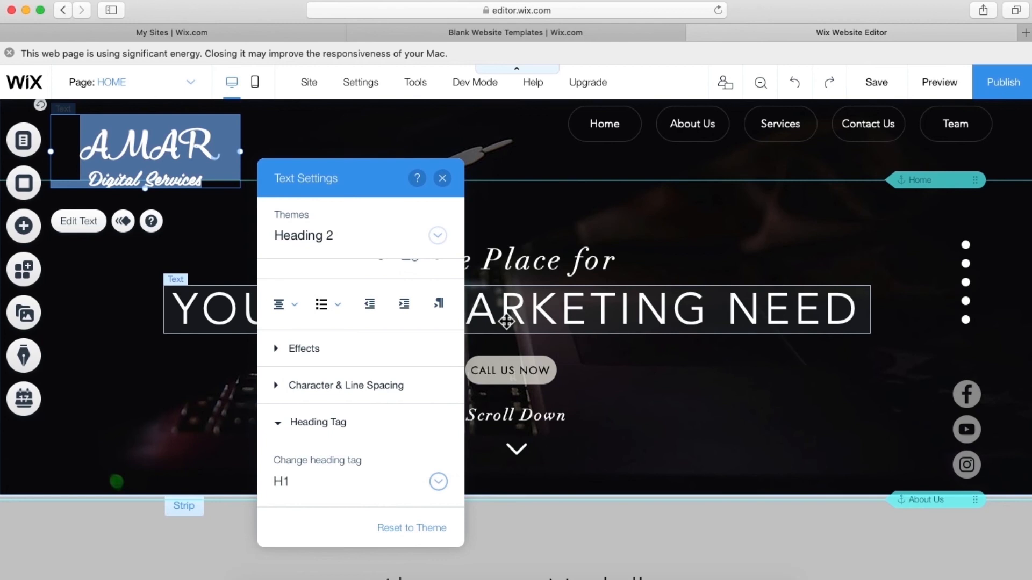
click(506, 321)
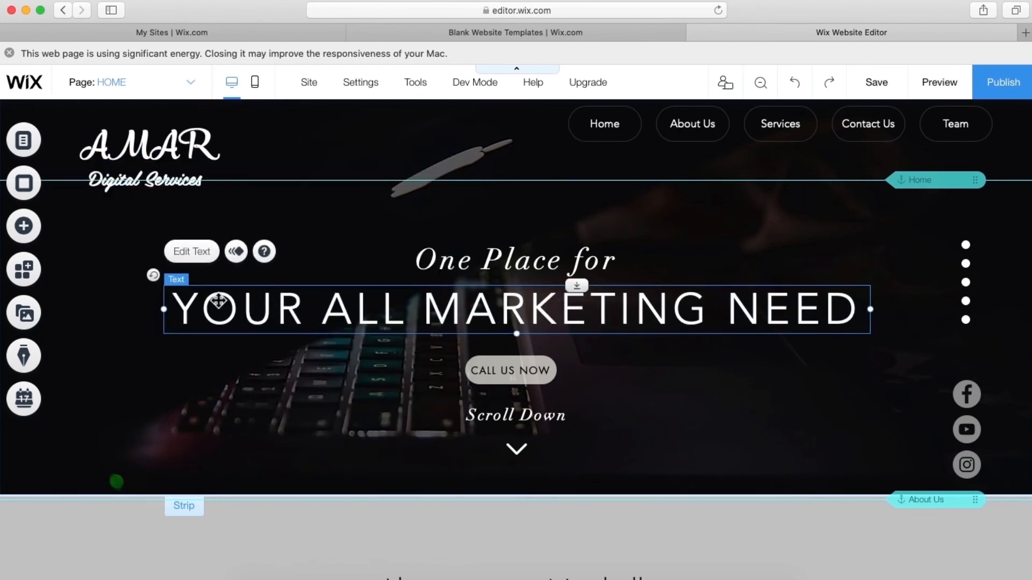
- Keep the YOUR ALL MARKETING NEED headline's heading tag set to H2
right_click(543, 293)
click(498, 321)
double_click(495, 314)
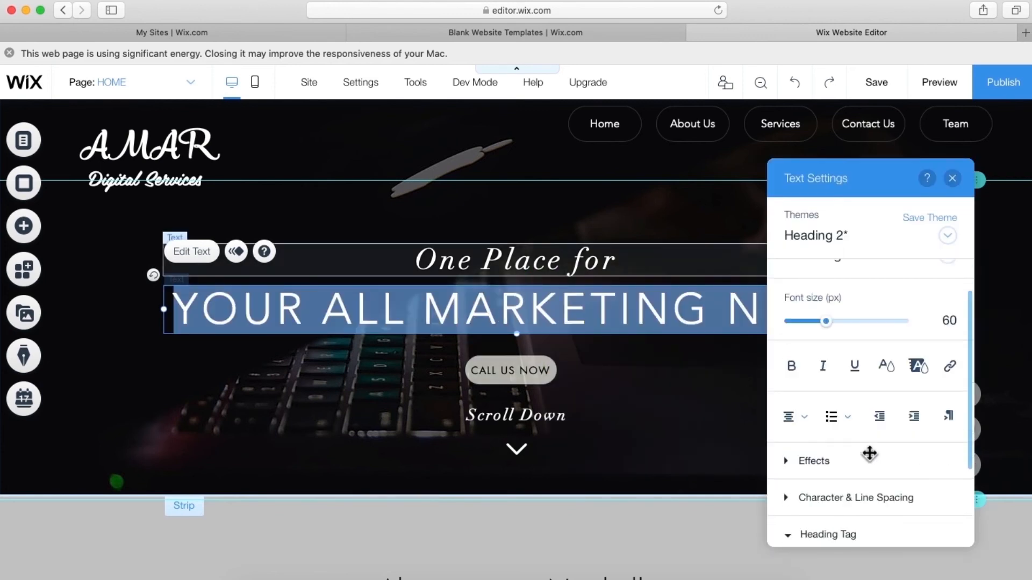
scroll(871, 468, down, 3)
click(907, 502)
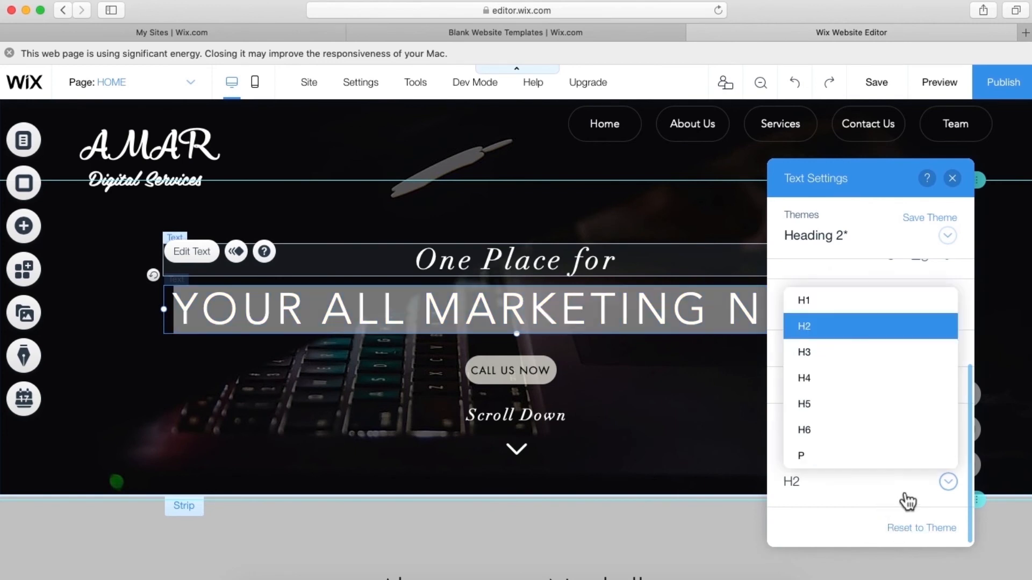
click(818, 340)
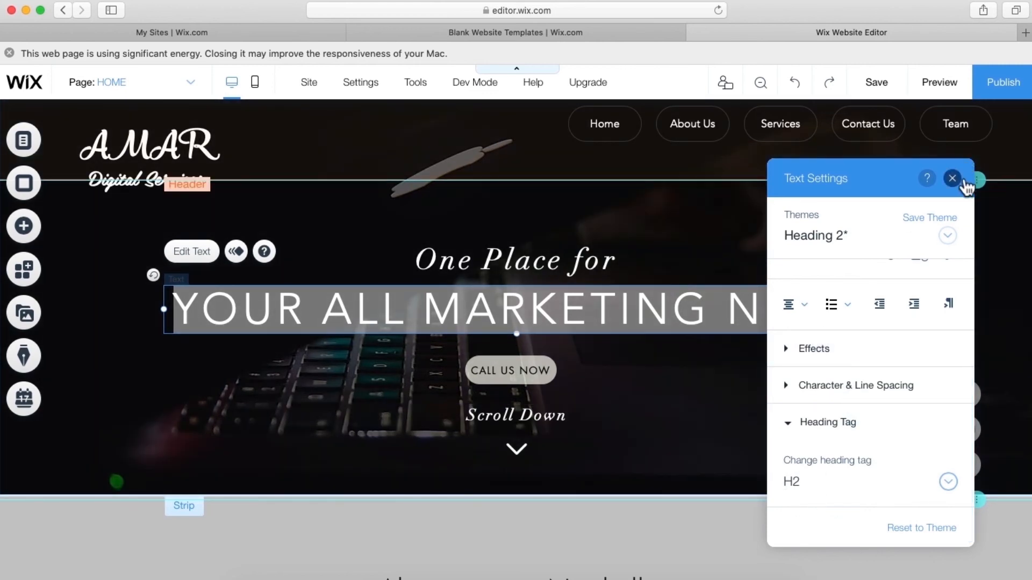
click(952, 178)
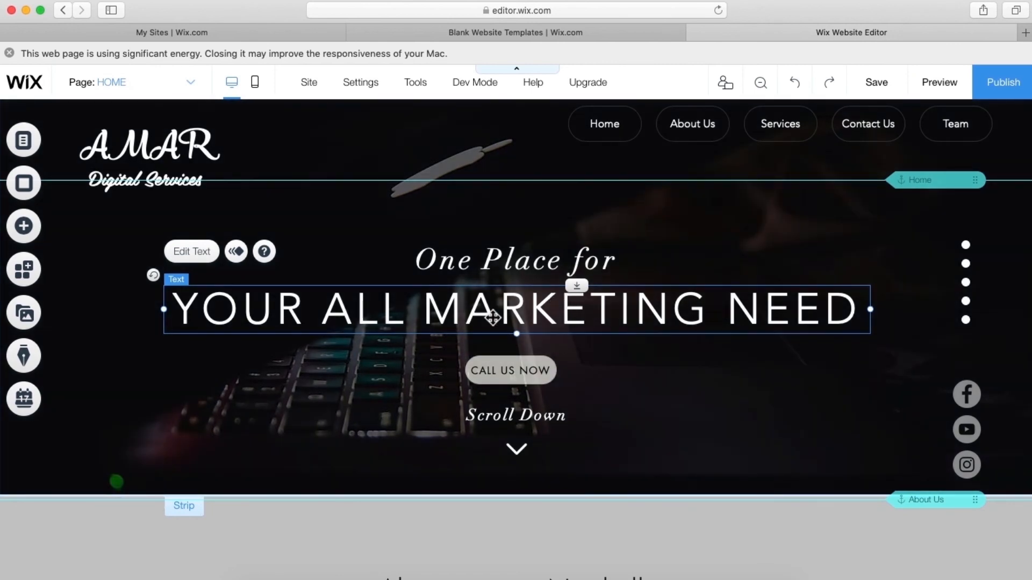
scroll(493, 318, down, 5)
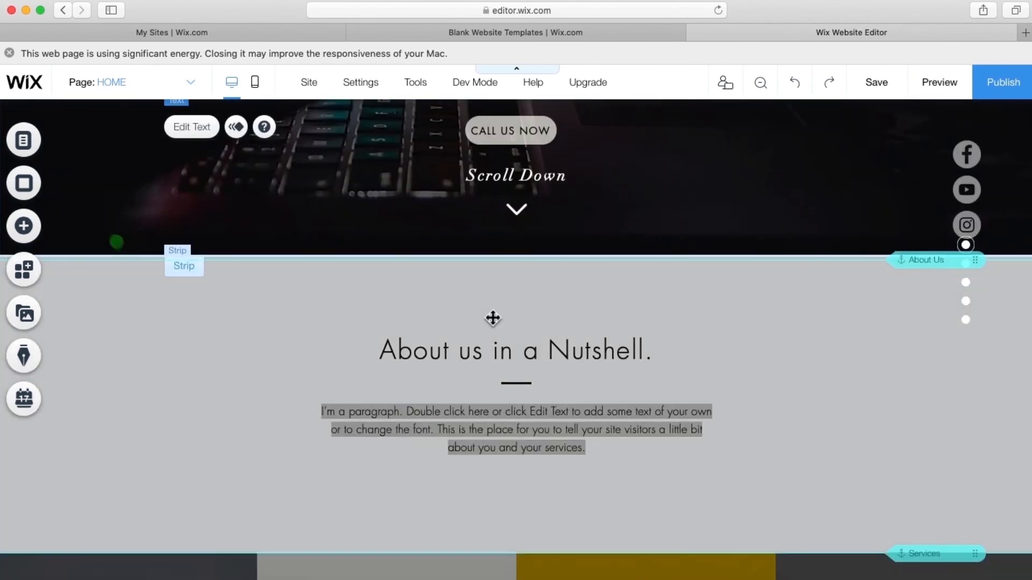
scroll(493, 318, up, 5)
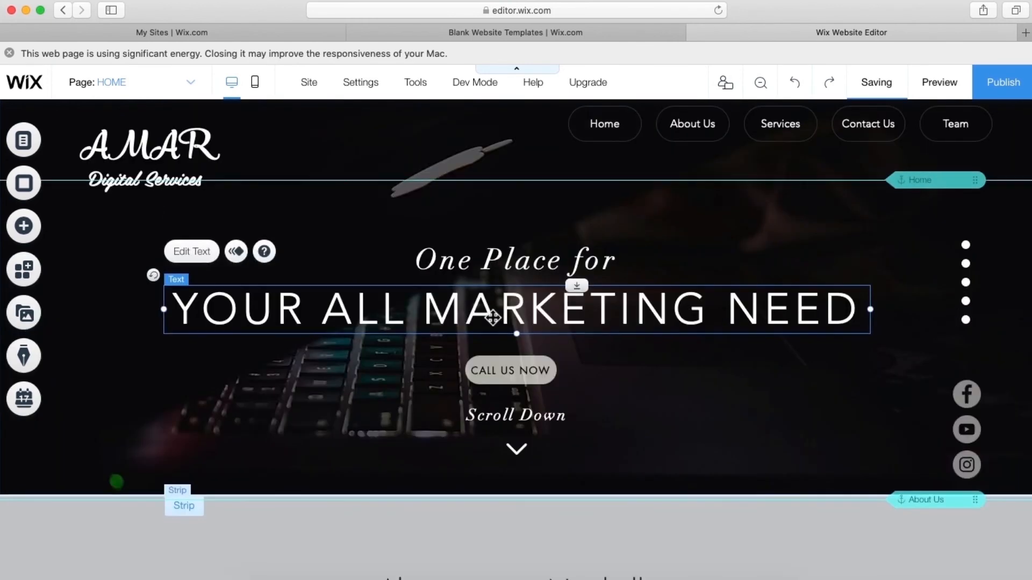
click(127, 86)
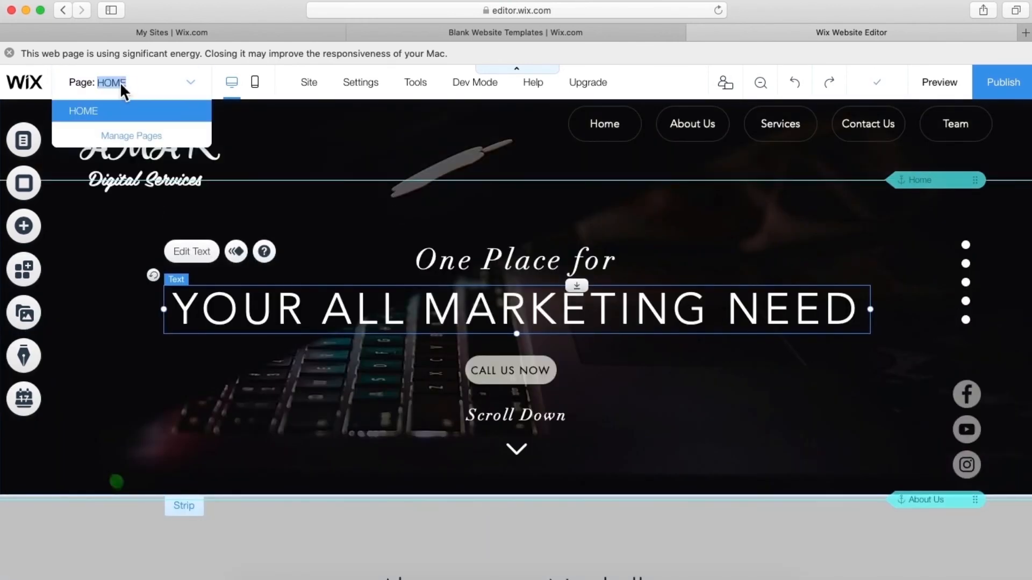
- Review the HOME page's SEO (Google) title, description and 'home' URL slug
click(125, 137)
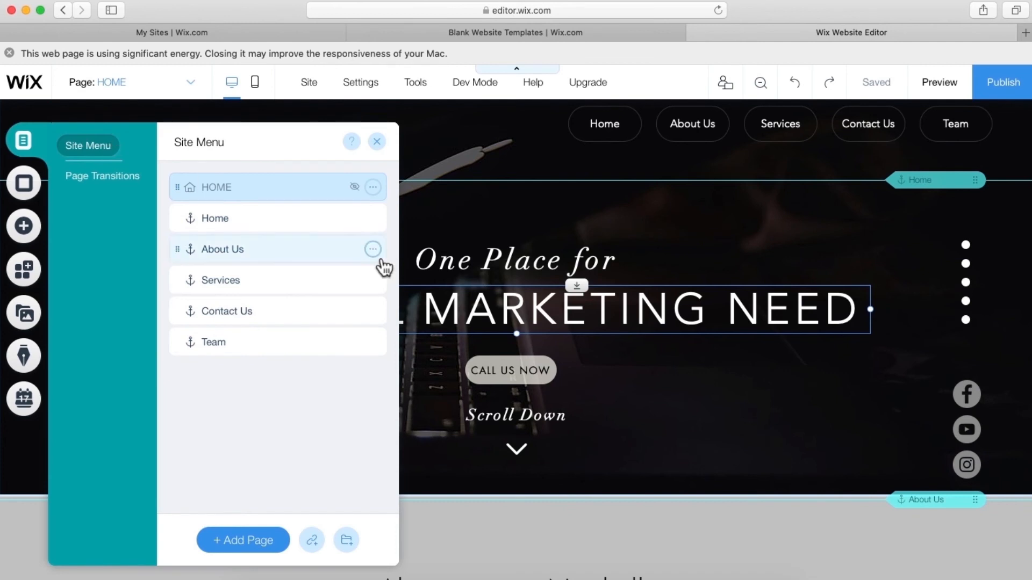
click(373, 187)
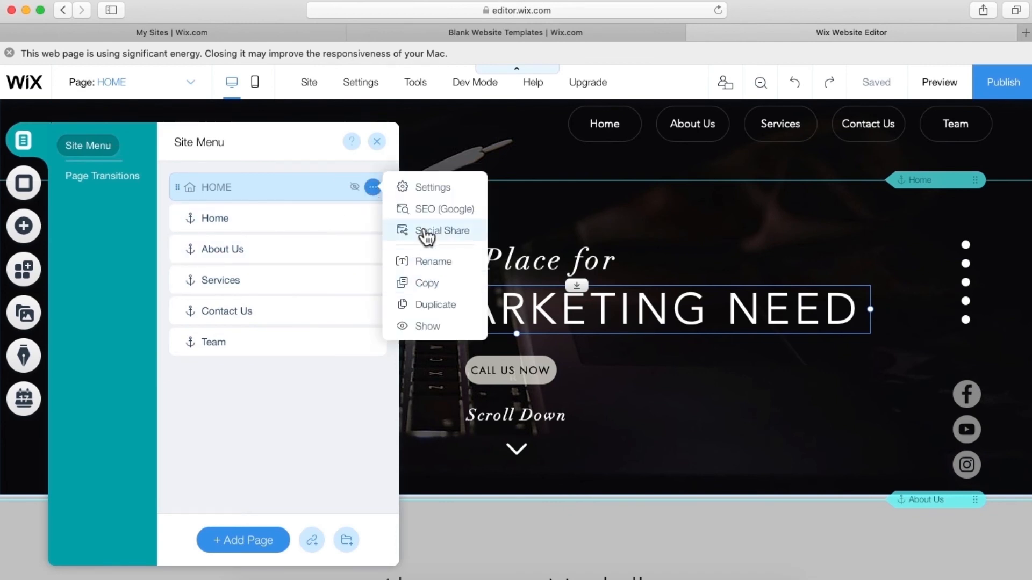
click(424, 214)
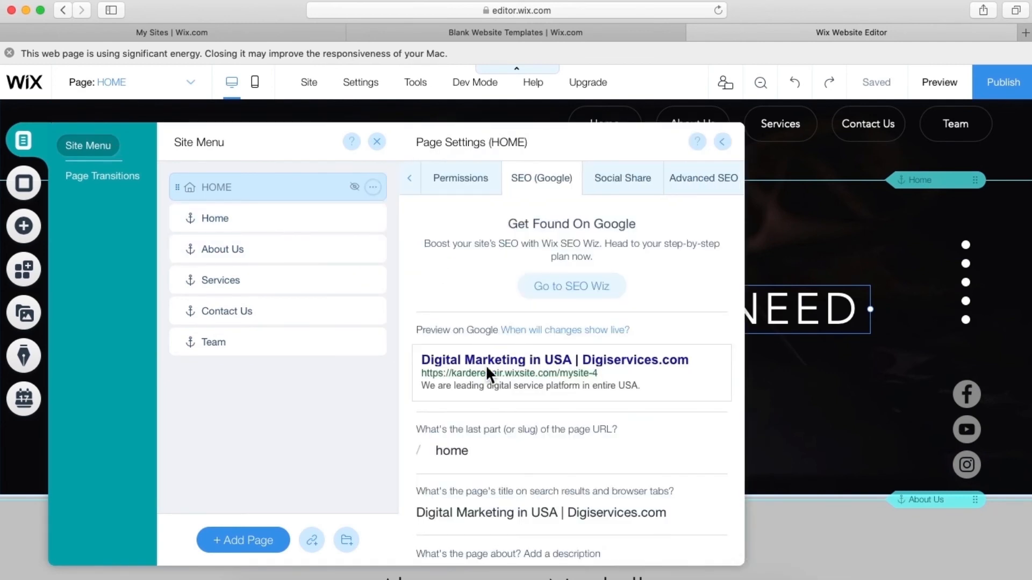
scroll(487, 367, down, 4)
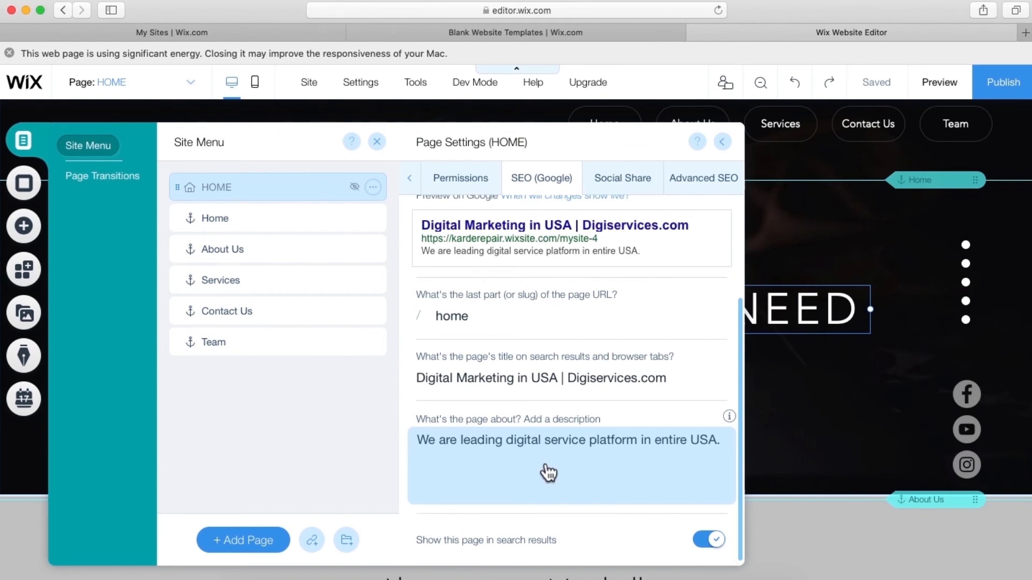
click(474, 322)
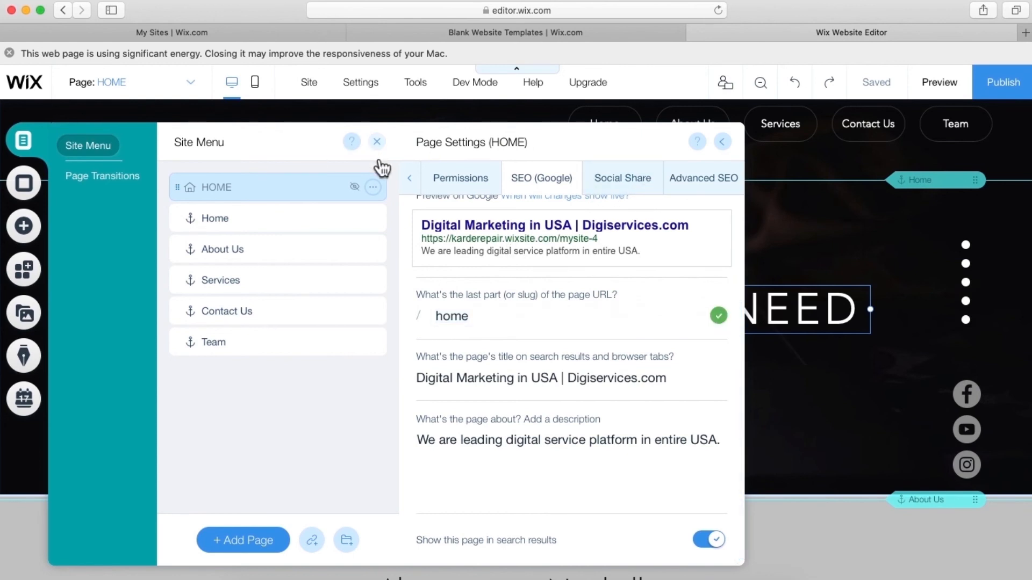
click(377, 143)
- Open the Wix App Market from the Add Apps button in the left toolbar
click(340, 208)
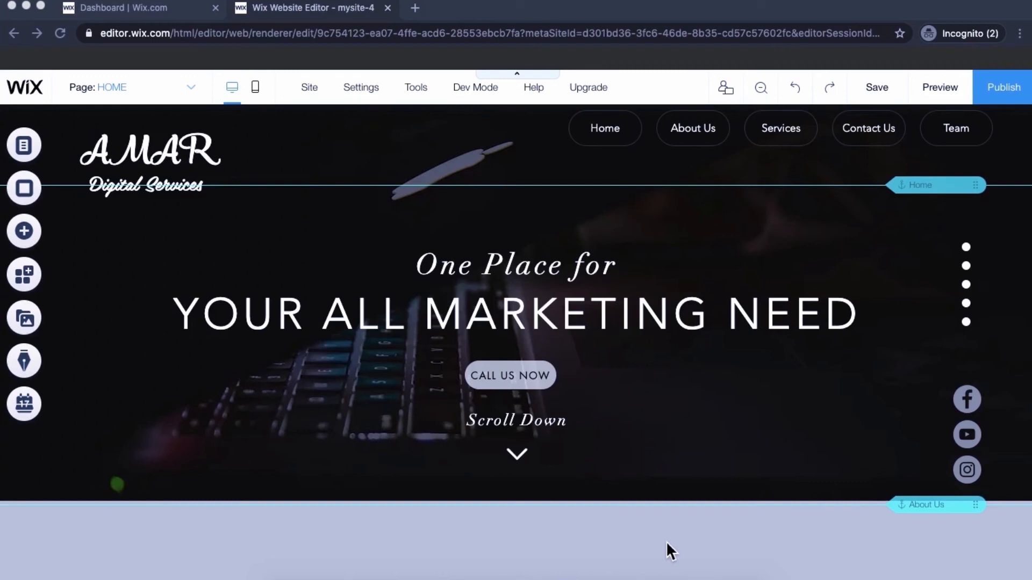
click(26, 269)
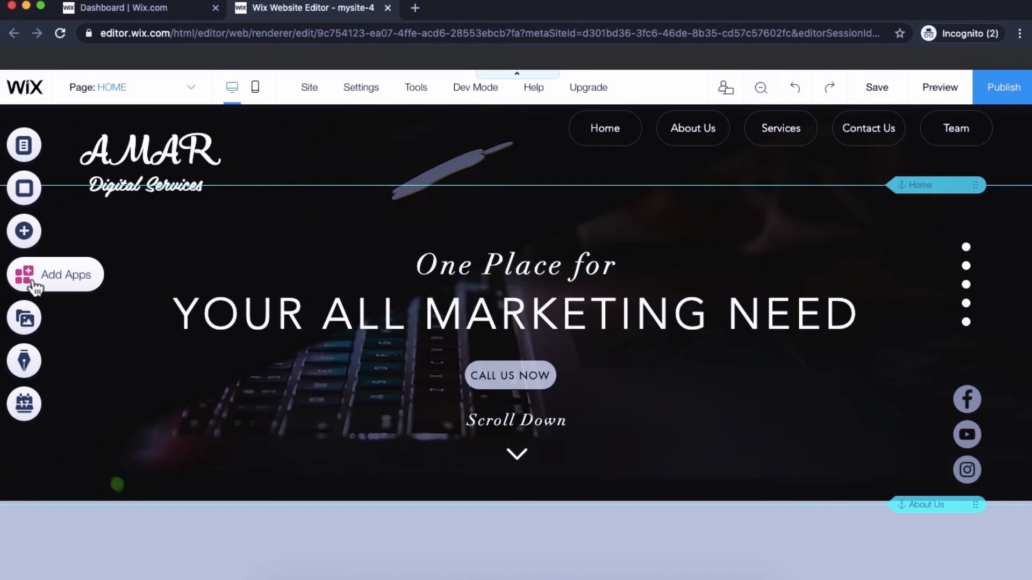
click(27, 275)
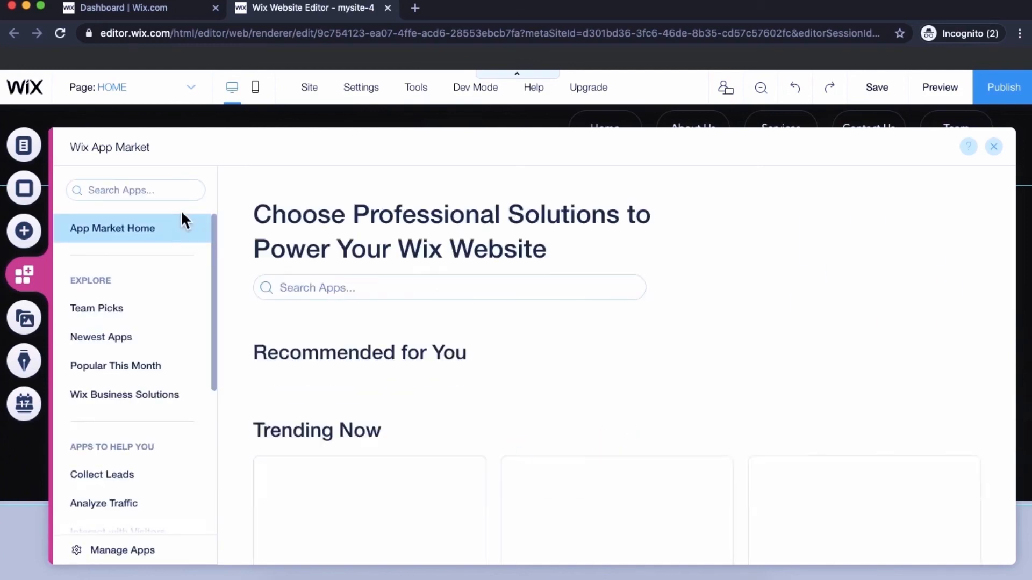
- Search the App Market for 'wix blog' and add the plain Wix Blog app
click(454, 293)
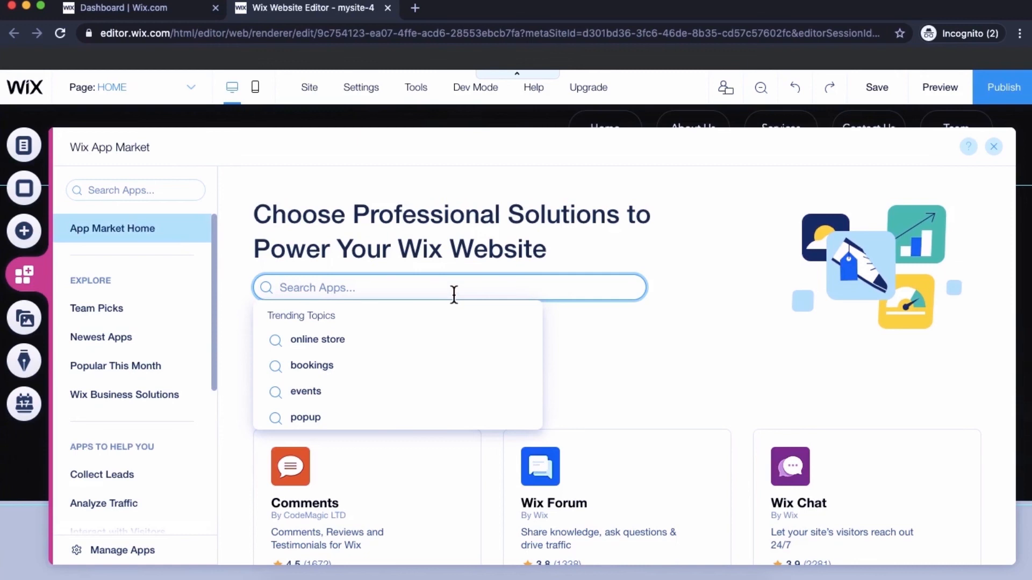
text(wix b)
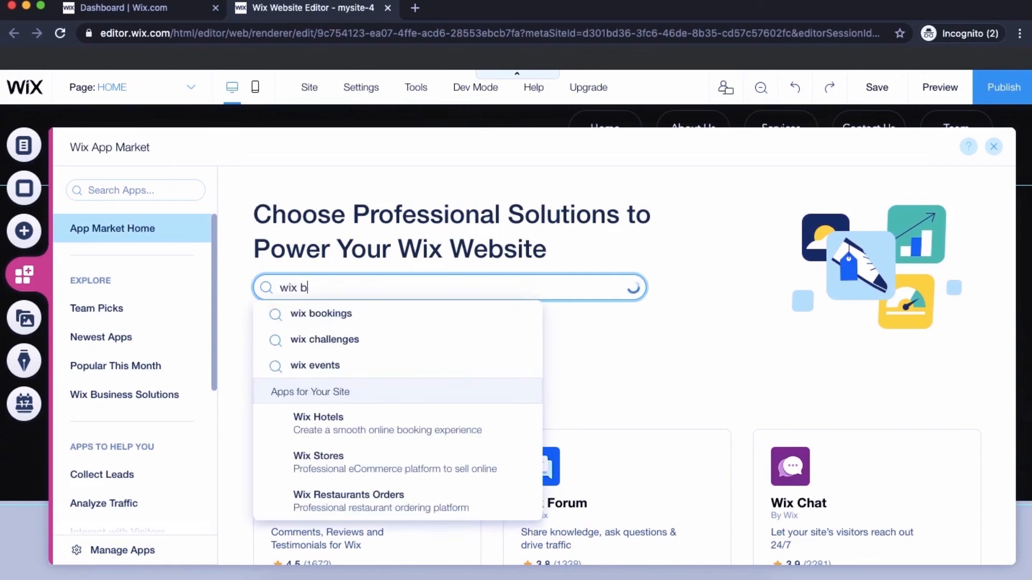
text(log)
key(Return)
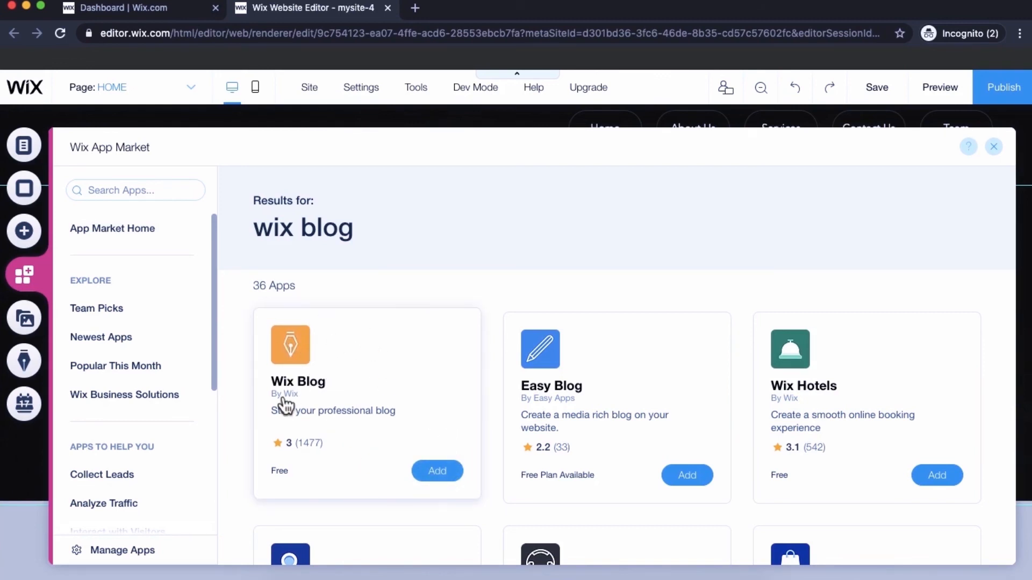
click(437, 472)
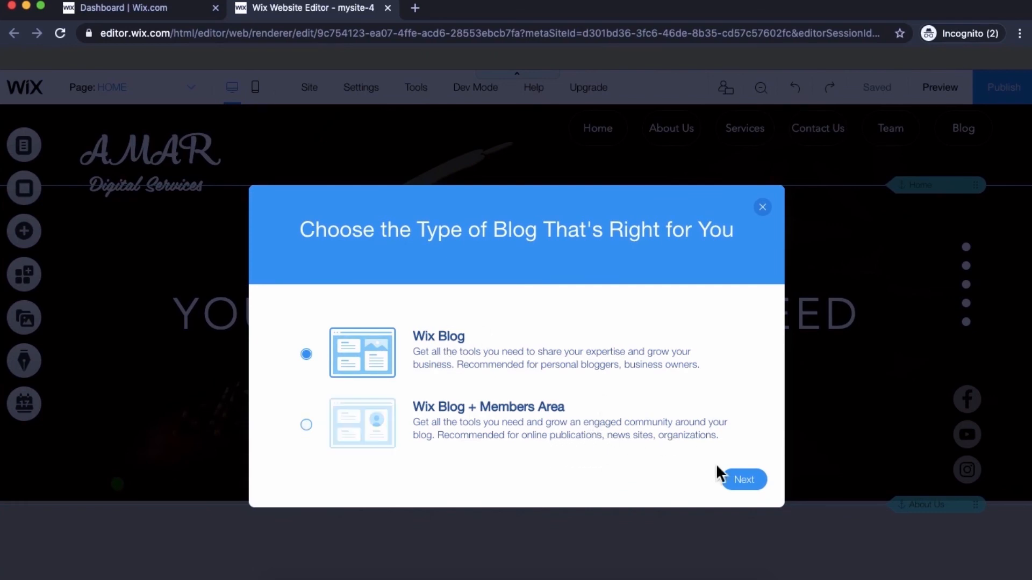
click(743, 480)
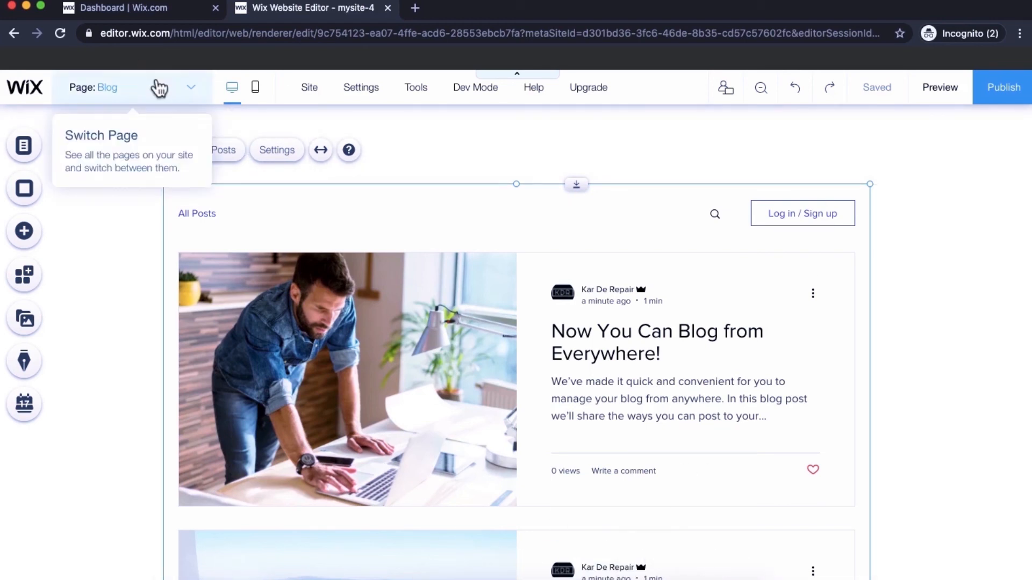
- Open the Settings panel of the blog feed element on the Blog page
click(120, 98)
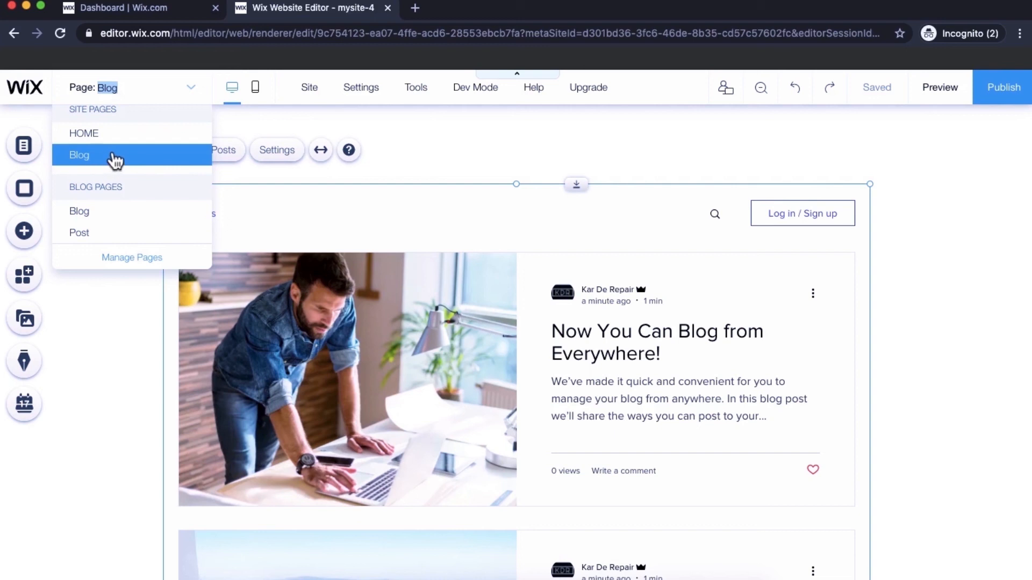
click(79, 347)
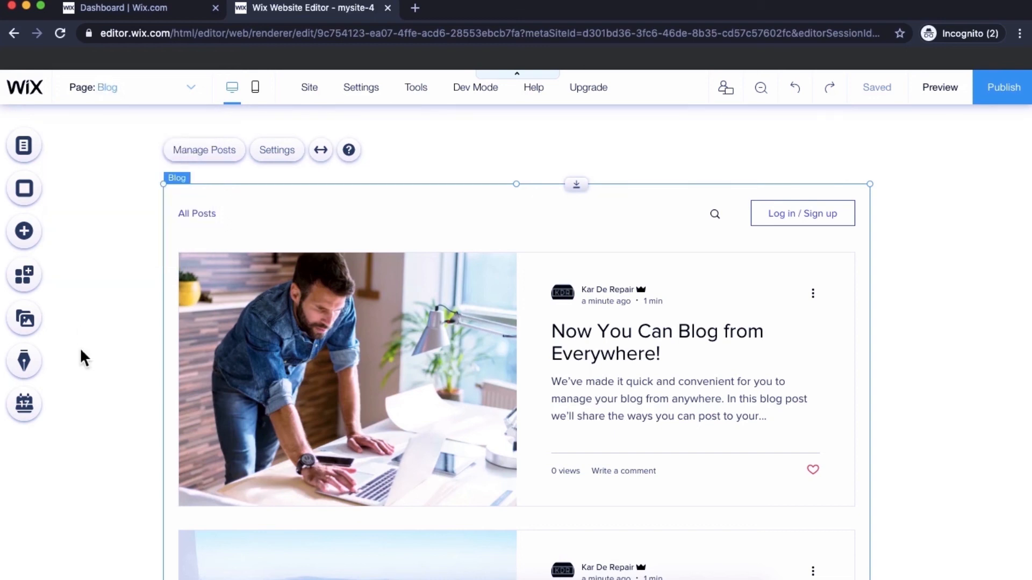
click(385, 337)
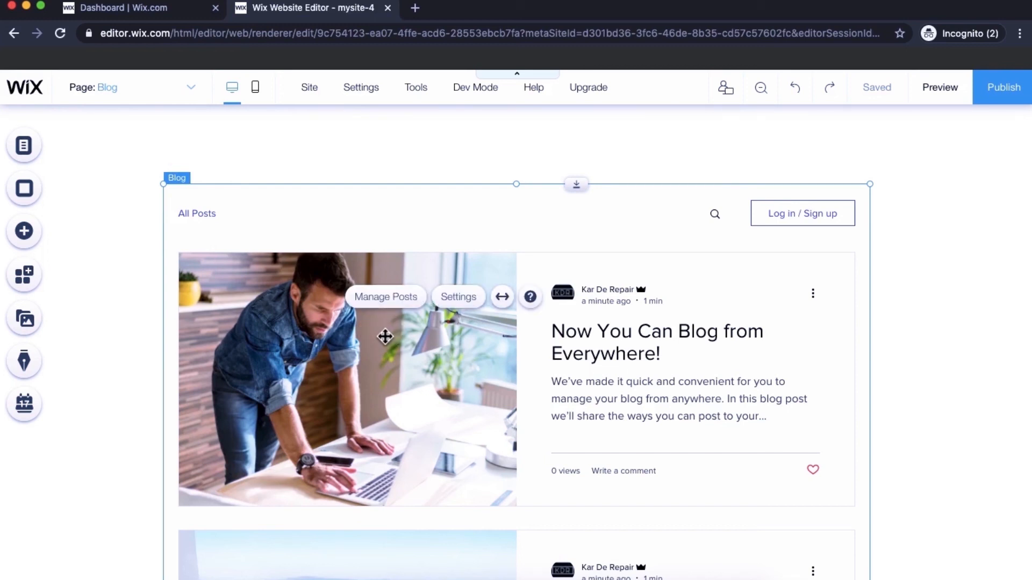
right_click(383, 335)
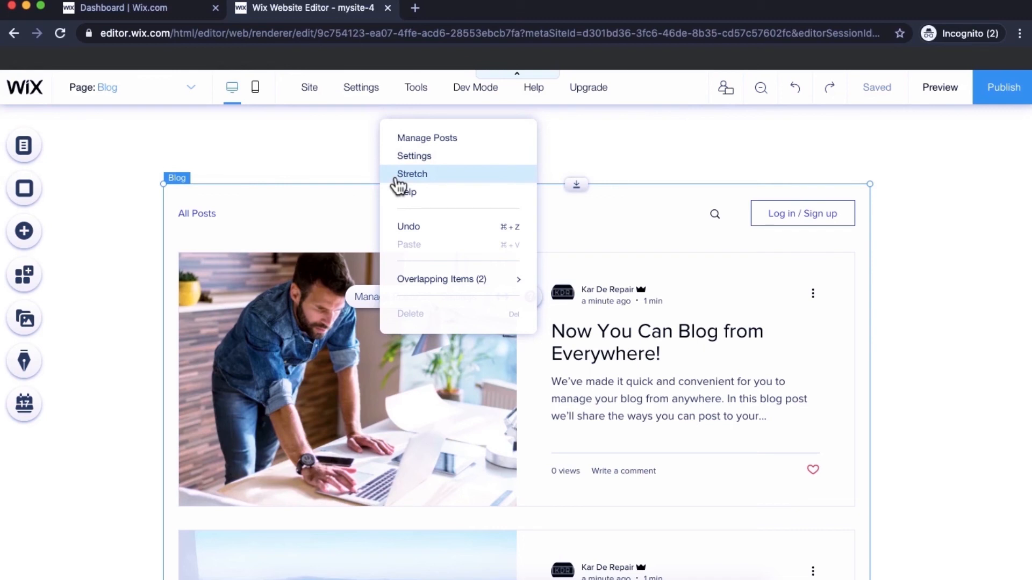
click(438, 162)
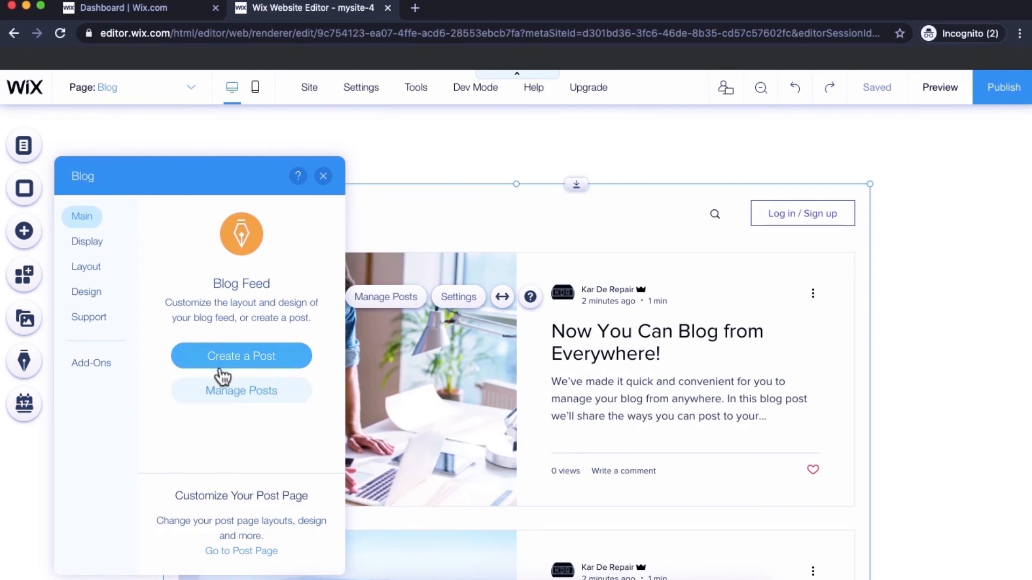
- Keep the likes and comments counters on posts, and remove the Log in / Sign up button from the blog menu
click(110, 258)
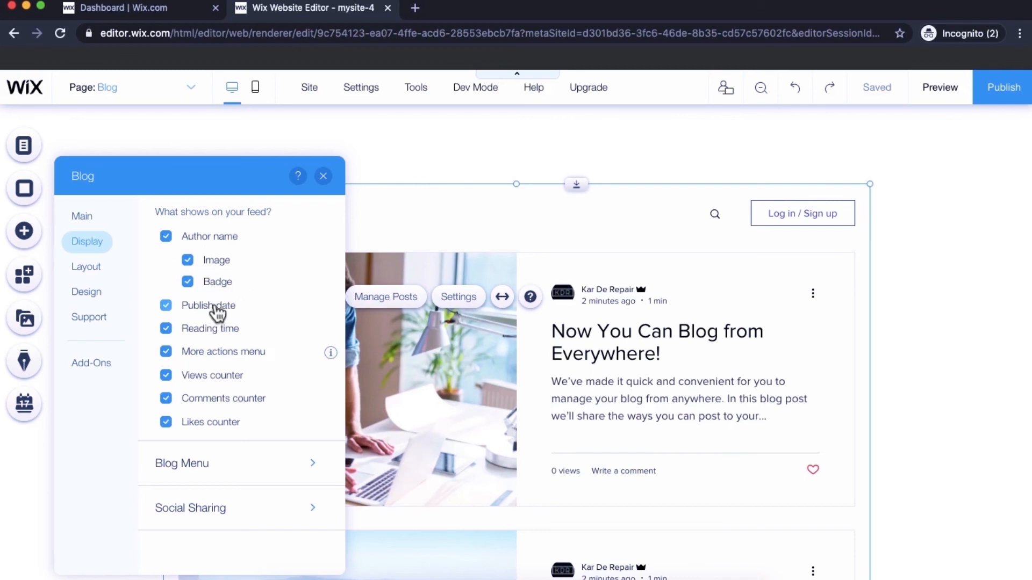
click(198, 428)
click(201, 428)
click(200, 411)
click(199, 408)
click(263, 478)
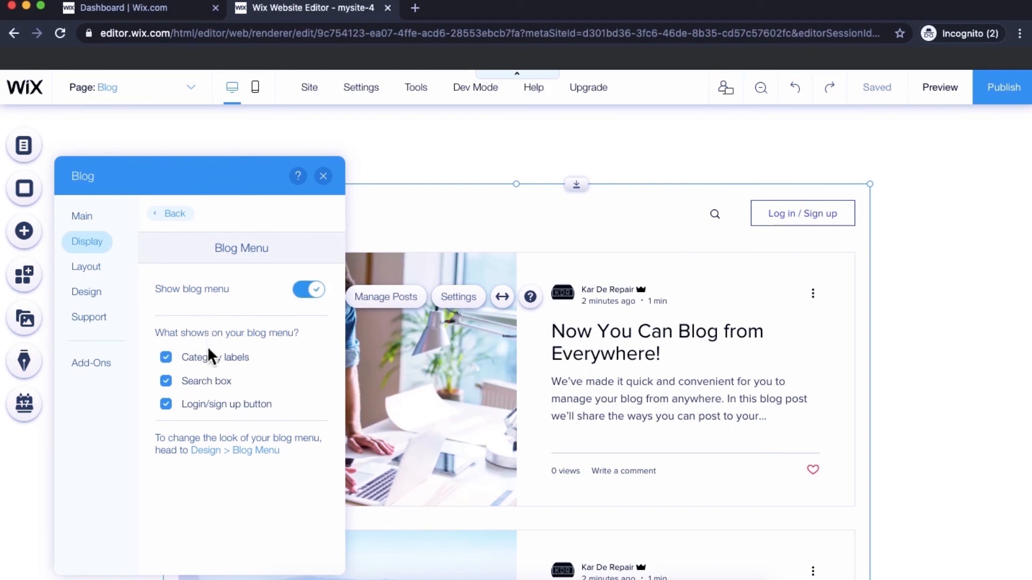
click(197, 408)
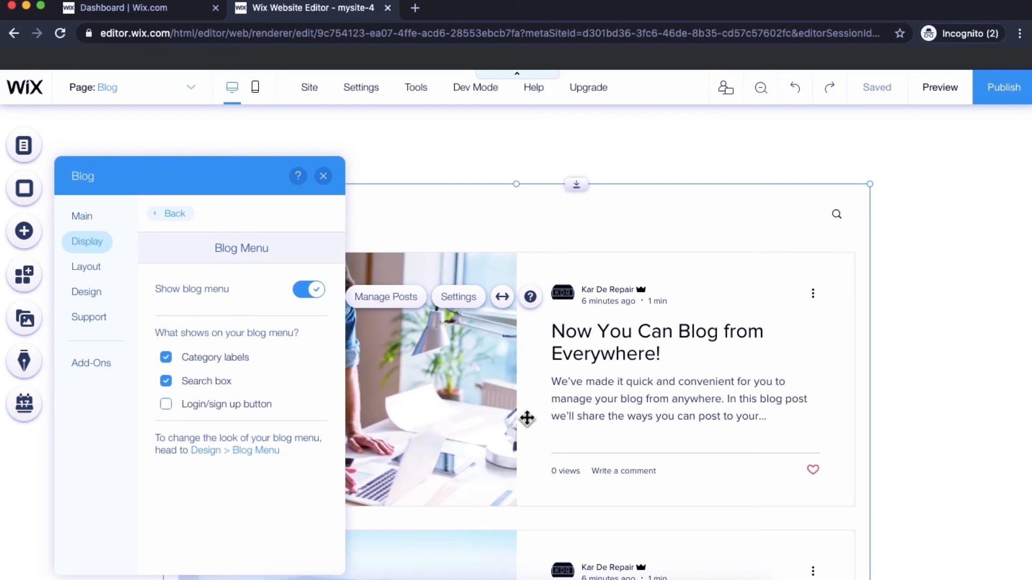
- Preview the Side by Side, Magazine, Editorial, Brick, Postcard and Full Post feed layouts, then settle on Tiled
click(92, 269)
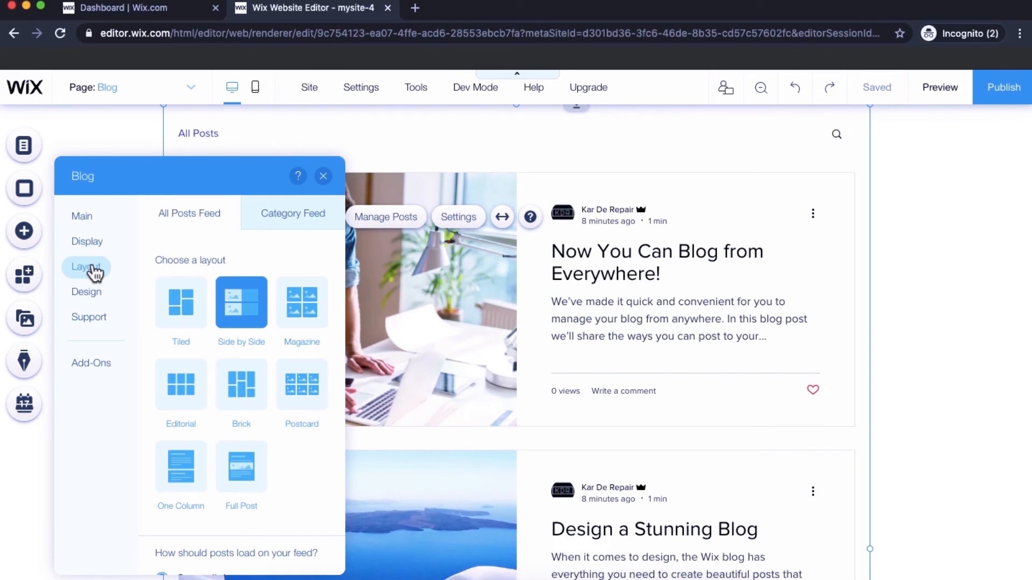
click(181, 318)
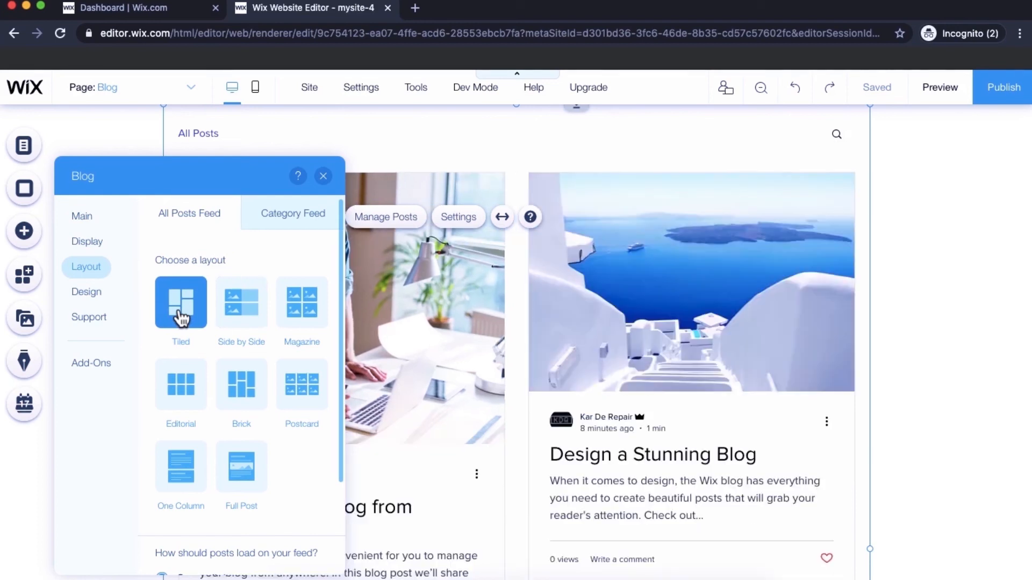
click(243, 311)
click(308, 313)
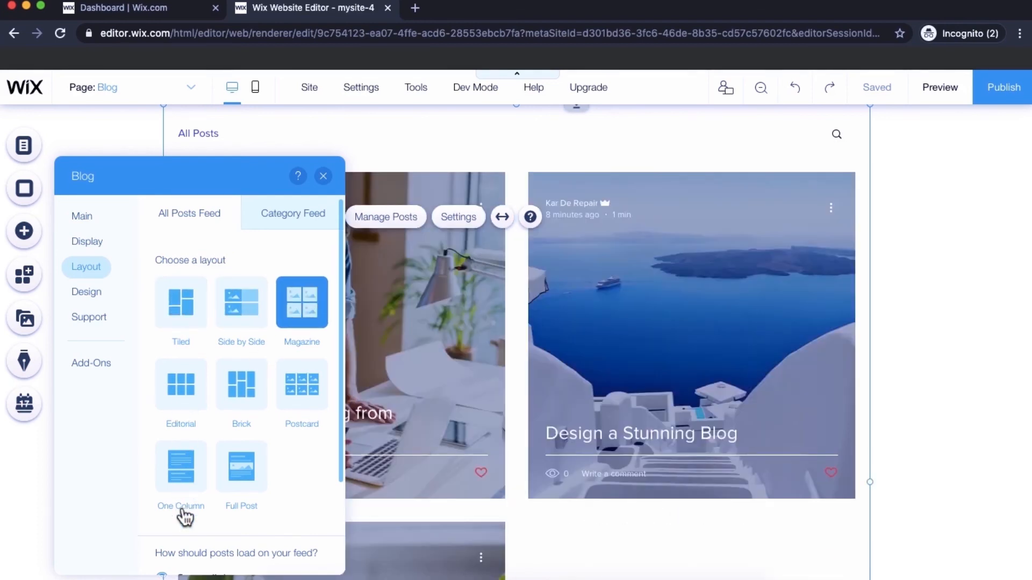
click(175, 412)
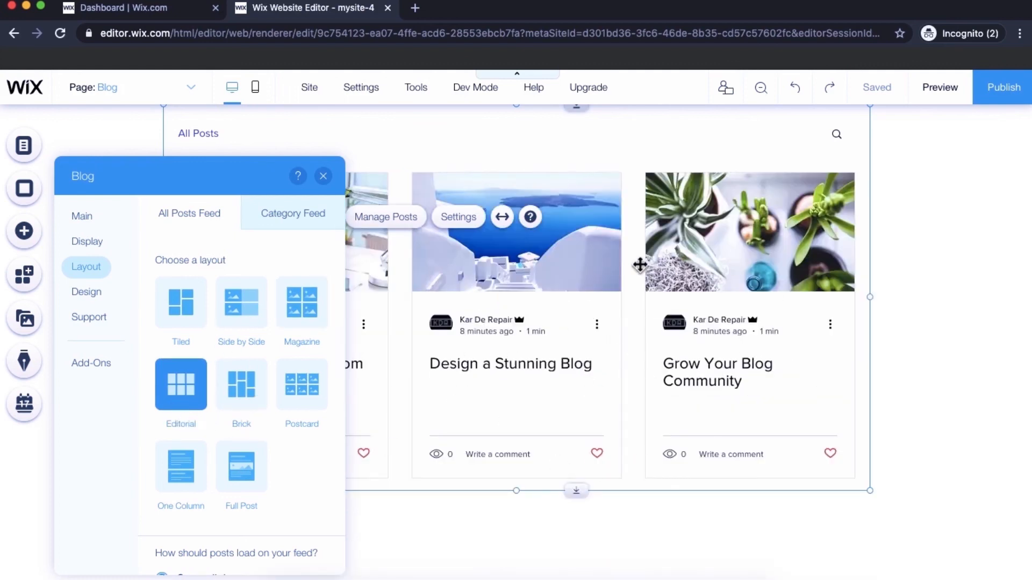
click(244, 399)
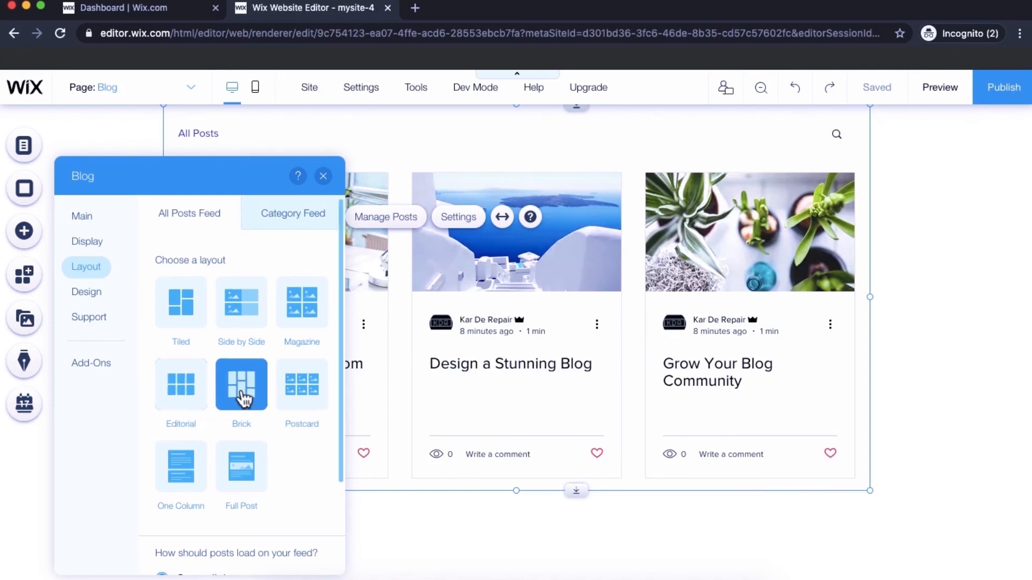
click(295, 397)
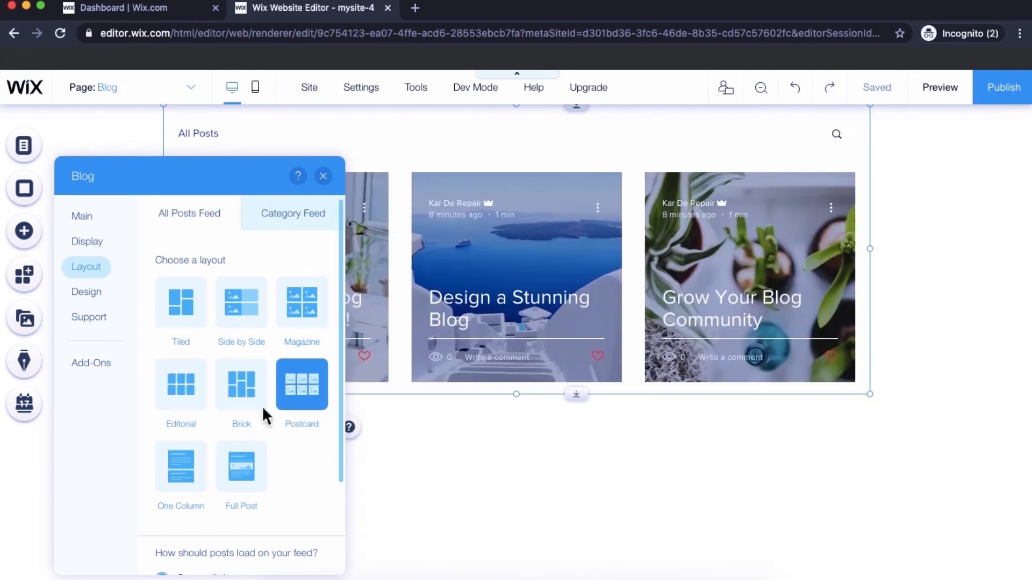
click(248, 478)
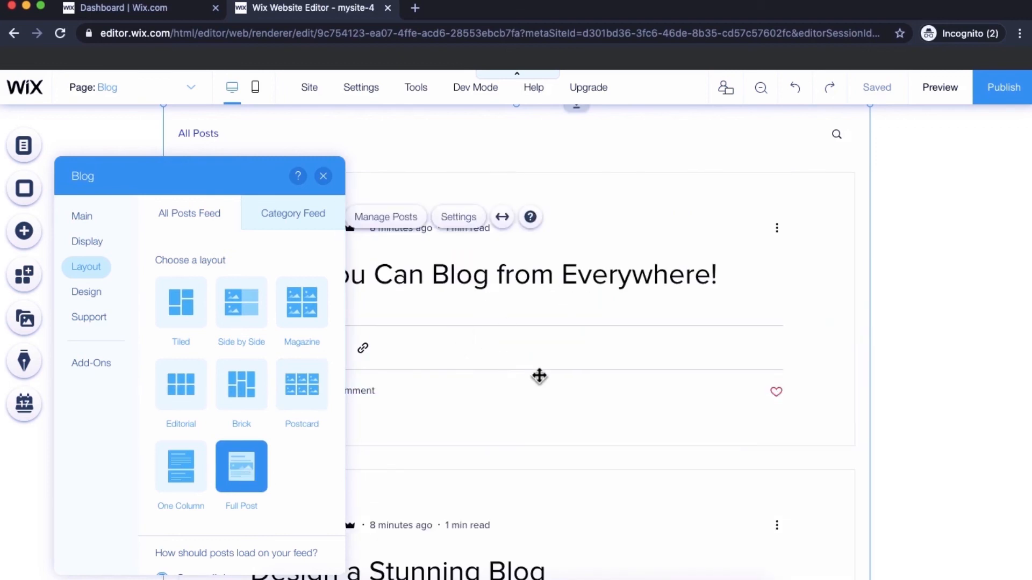
click(310, 322)
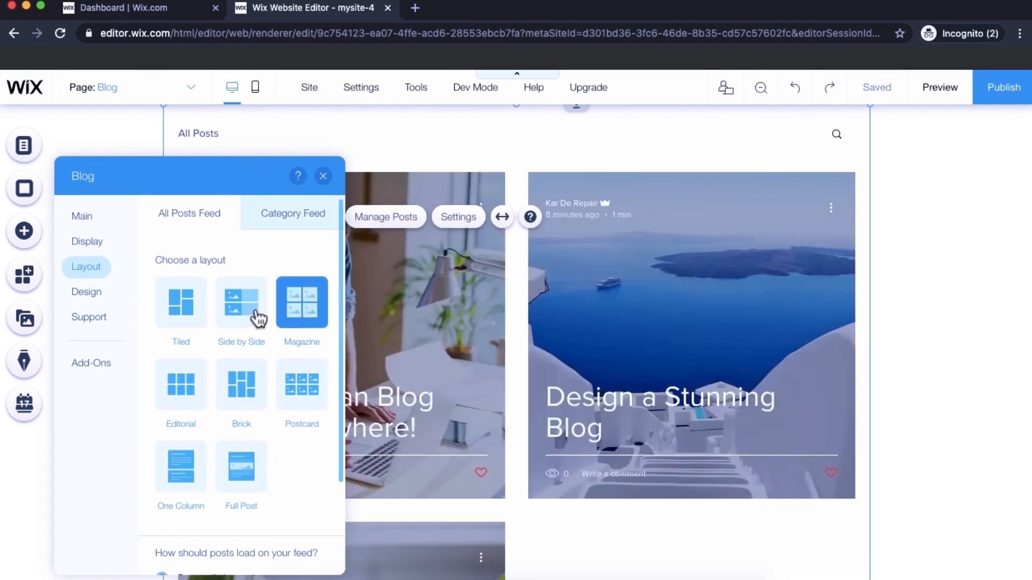
click(181, 318)
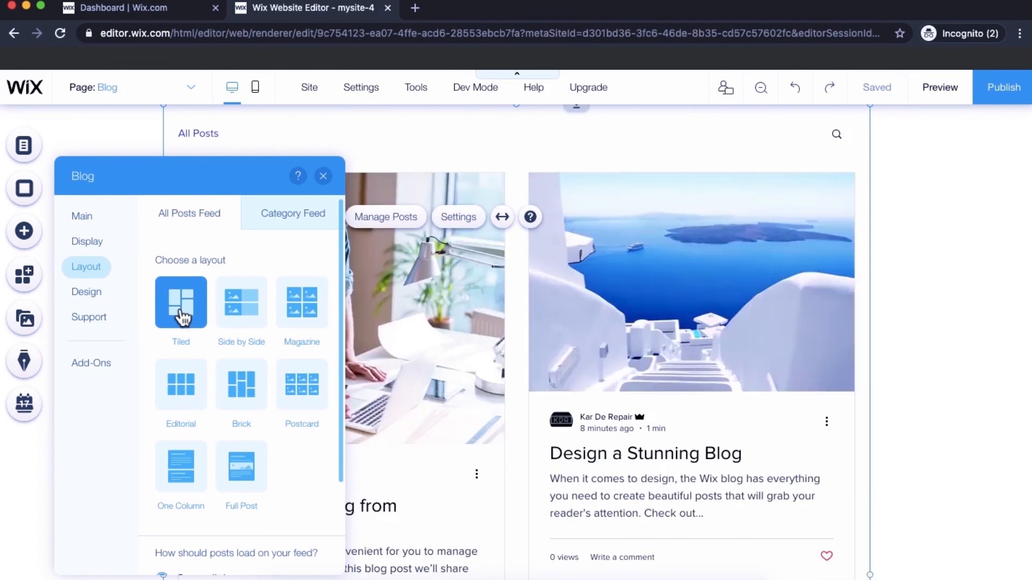
click(95, 299)
- Set the blog feed's posts per load slider to 5
click(80, 274)
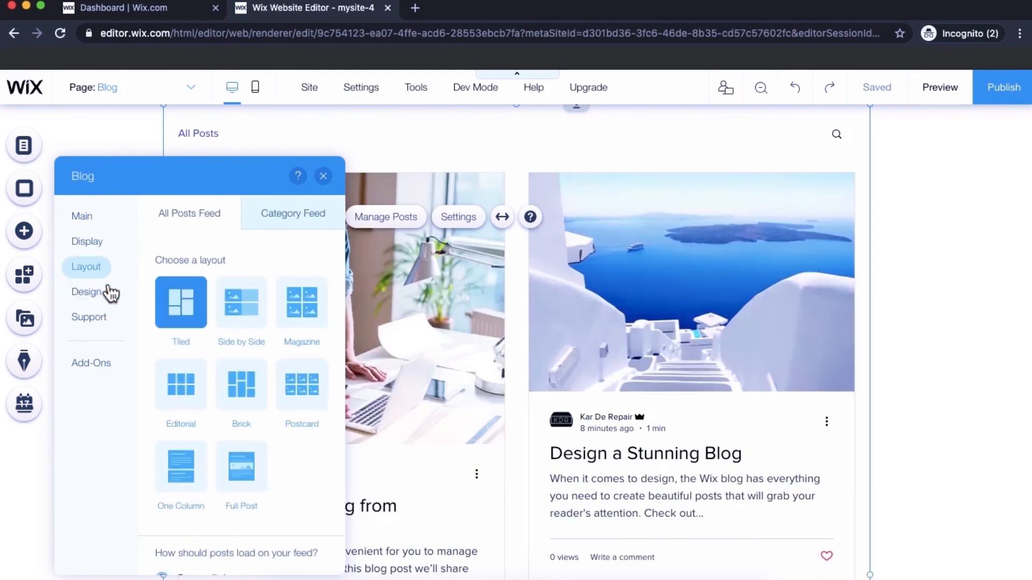
scroll(154, 407, down, 3)
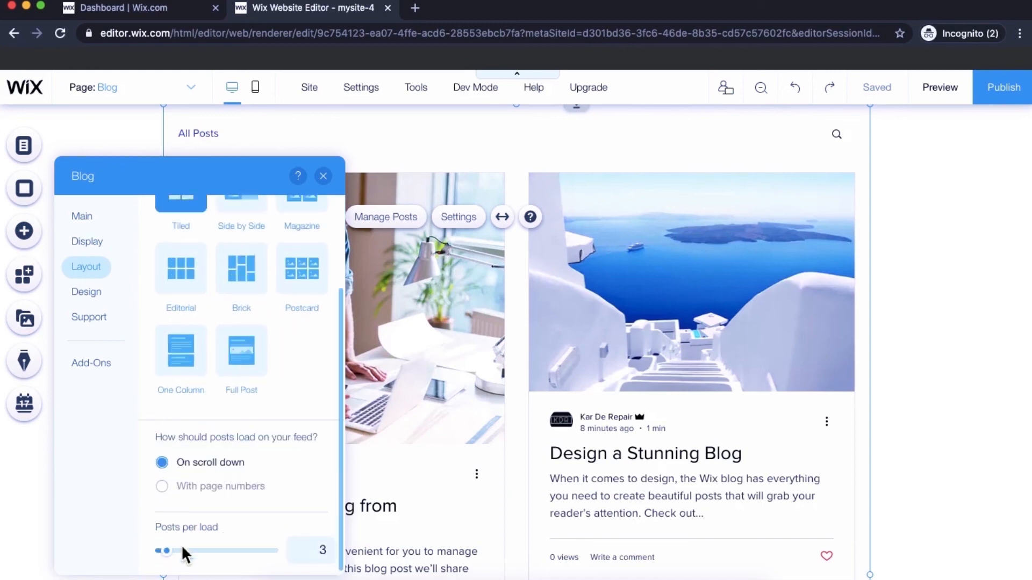
drag(173, 556, 186, 557)
drag(191, 551, 197, 551)
scroll(577, 515, down, 6)
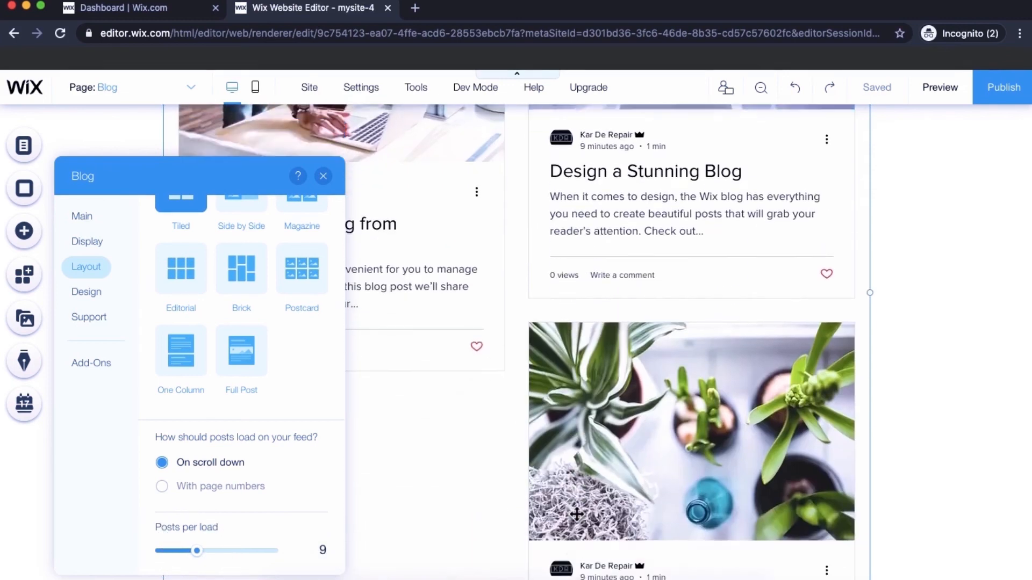
scroll(577, 515, up, 4)
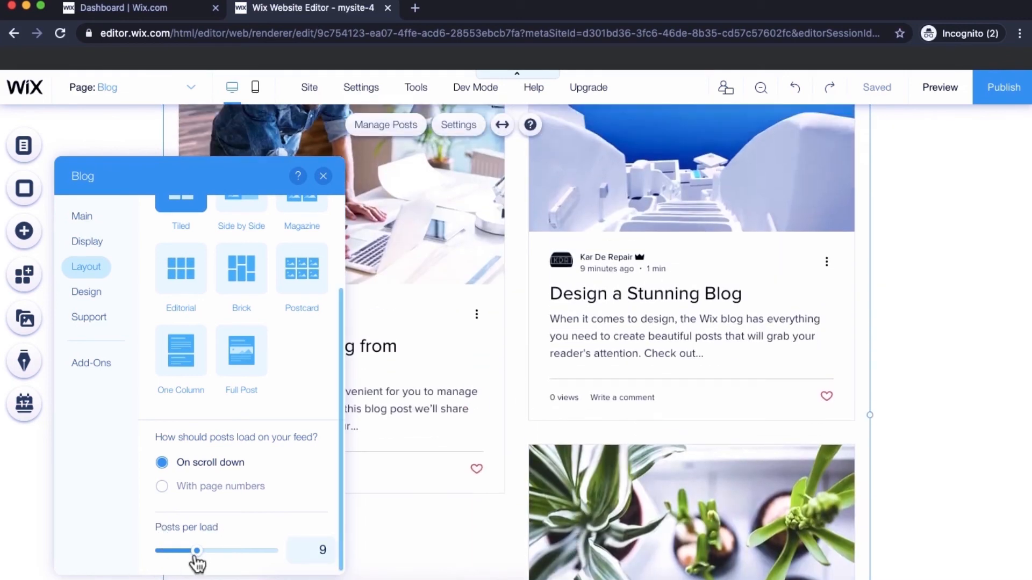
drag(197, 551, 181, 553)
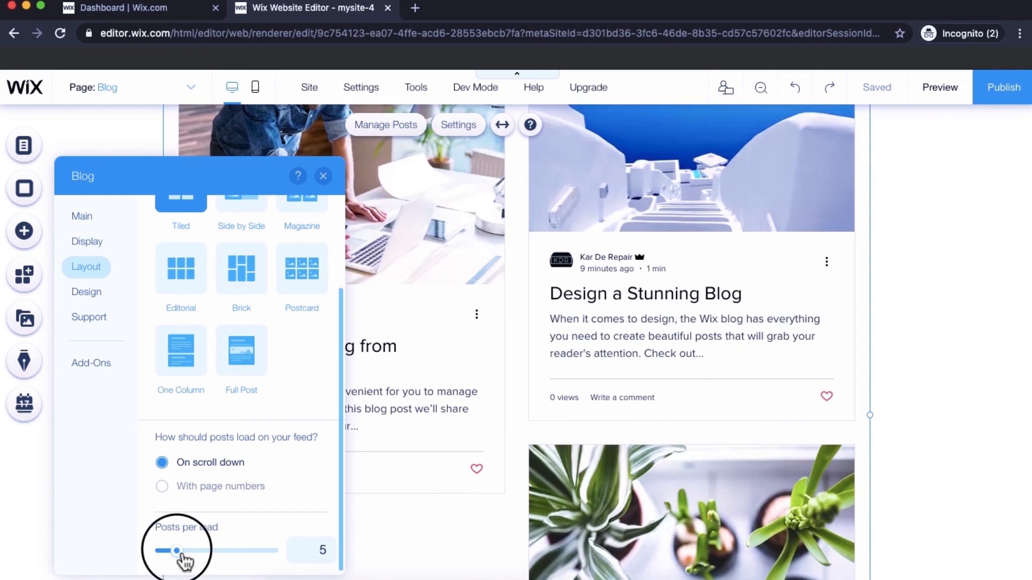
- Start creating the blog's first category from the Category Feed layout options
scroll(192, 529, up, 2)
scroll(192, 529, up, 1)
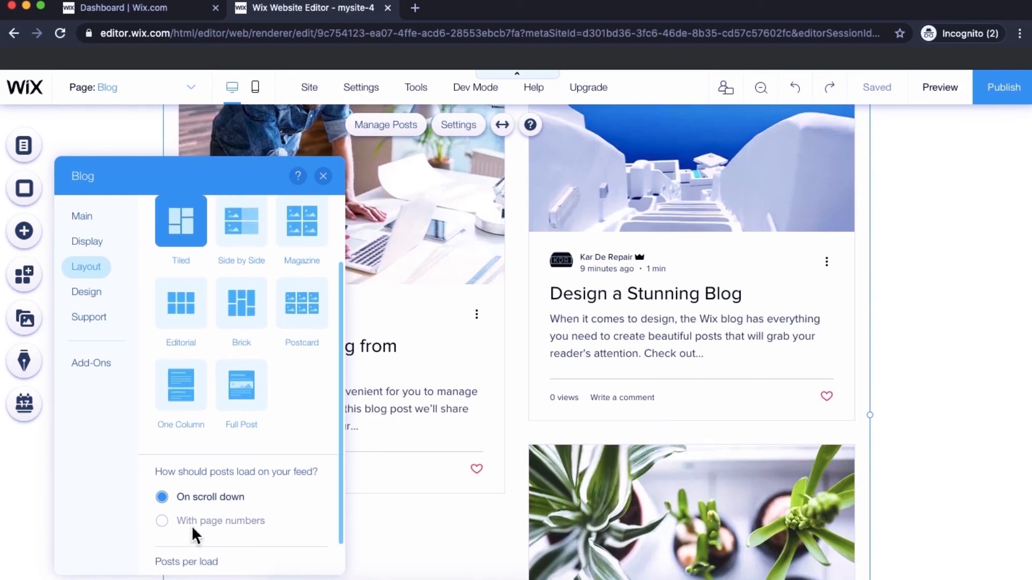
scroll(192, 525, up, 3)
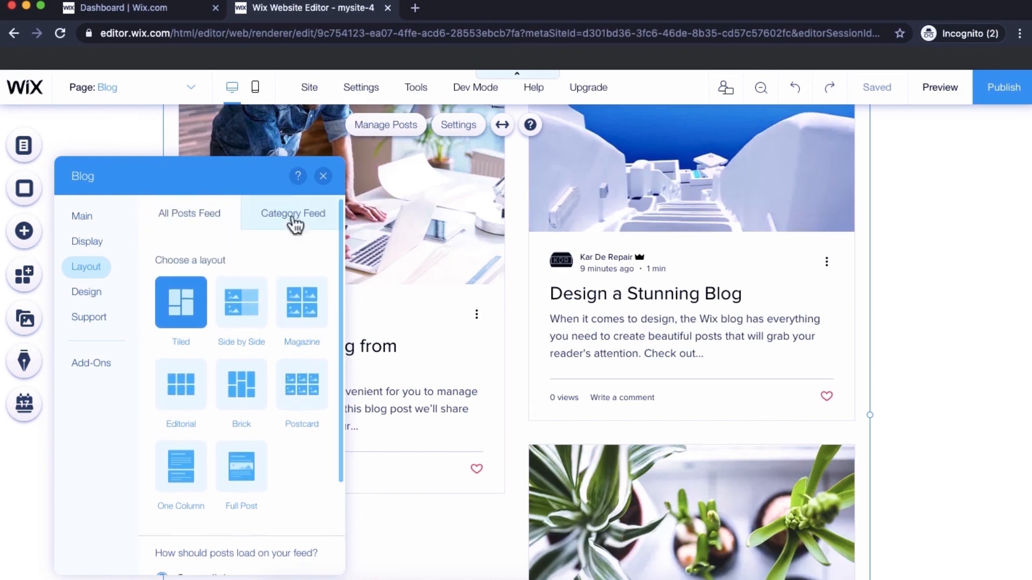
click(295, 223)
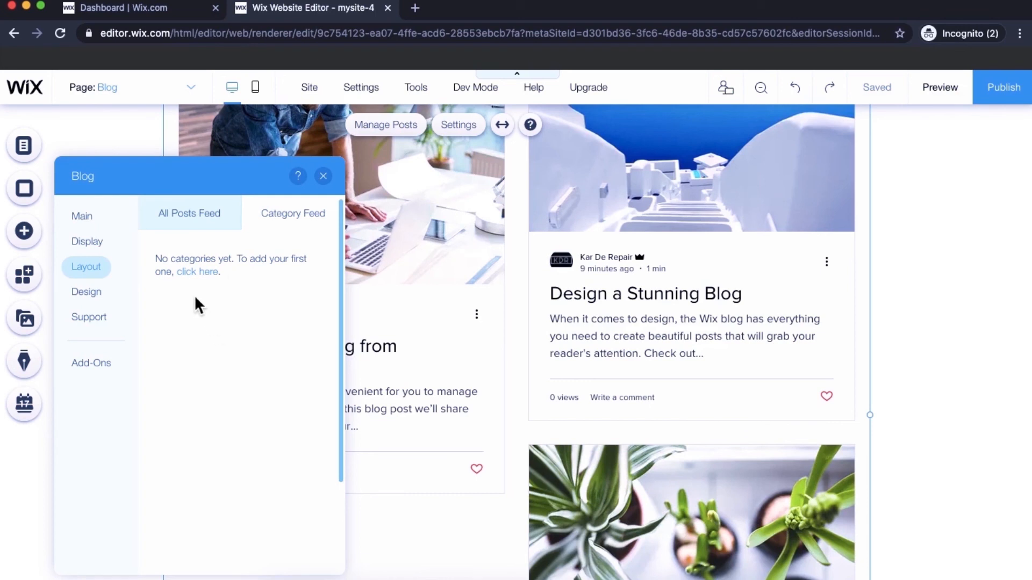
click(212, 277)
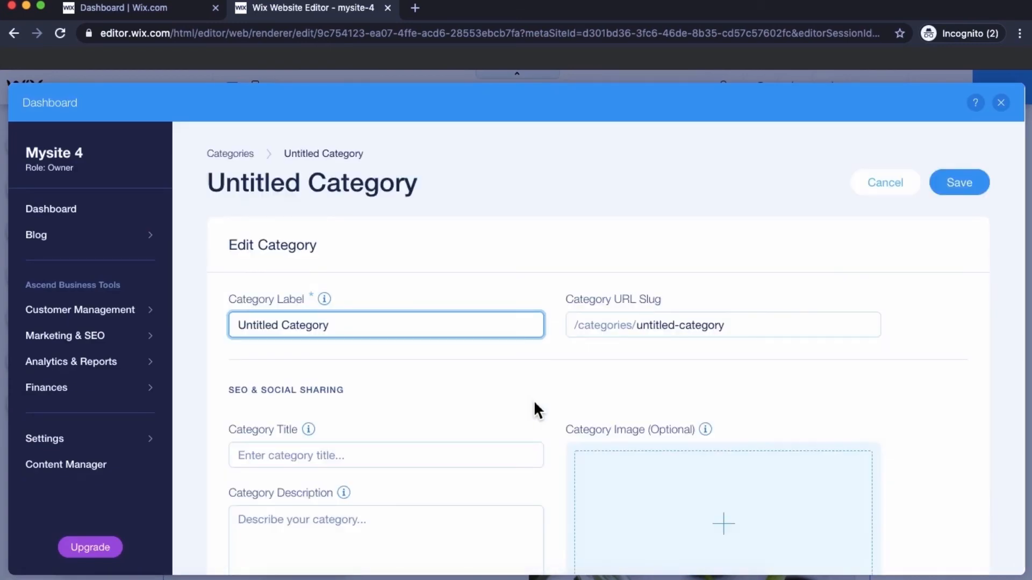
- Scroll through the new Untitled Category page without adding anything
scroll(502, 387, down, 3)
scroll(502, 384, up, 3)
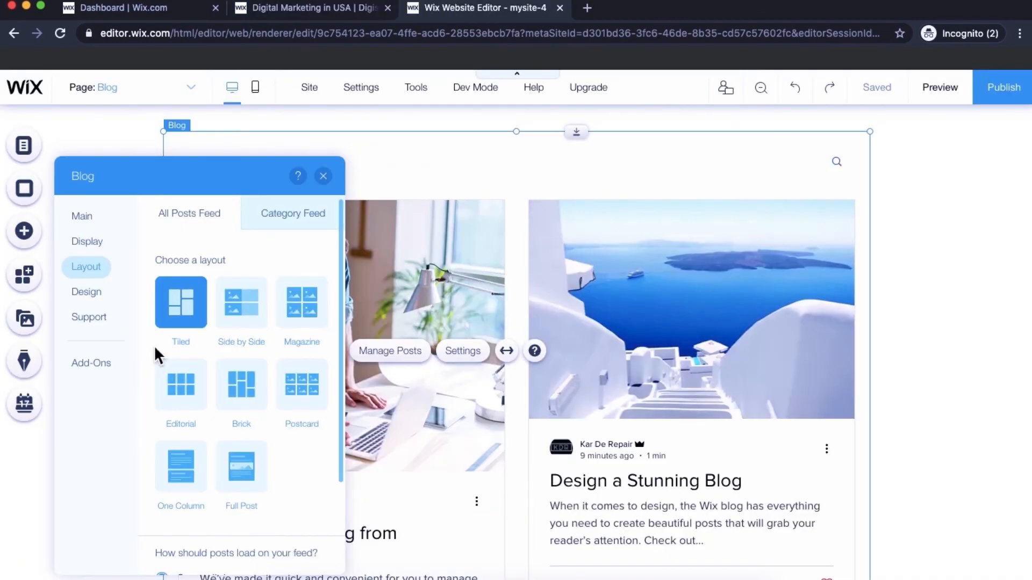
- In the posts feed design, try periwinkle and dark blue post titles, leaving them black
click(90, 292)
click(226, 221)
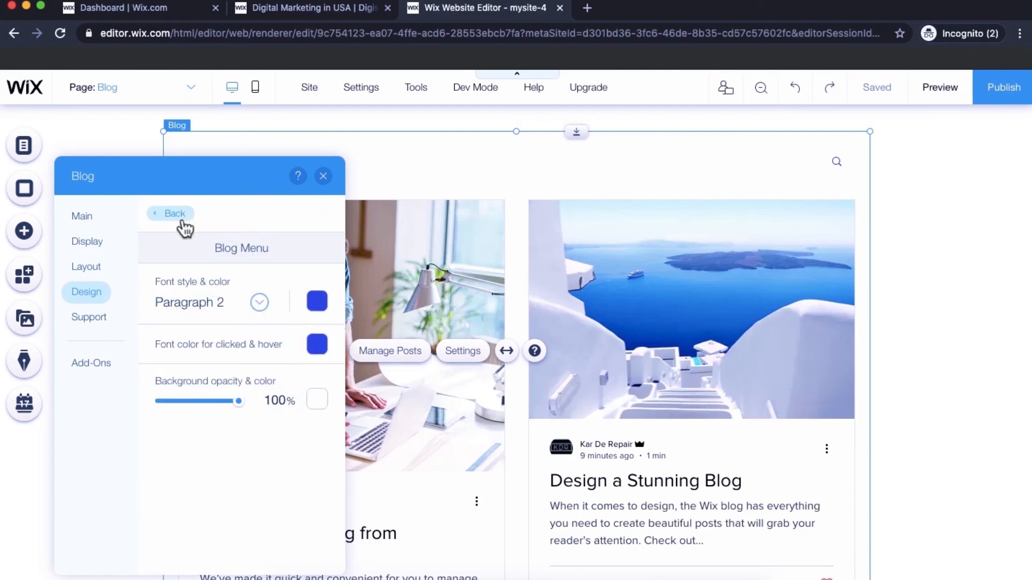
click(182, 222)
click(185, 261)
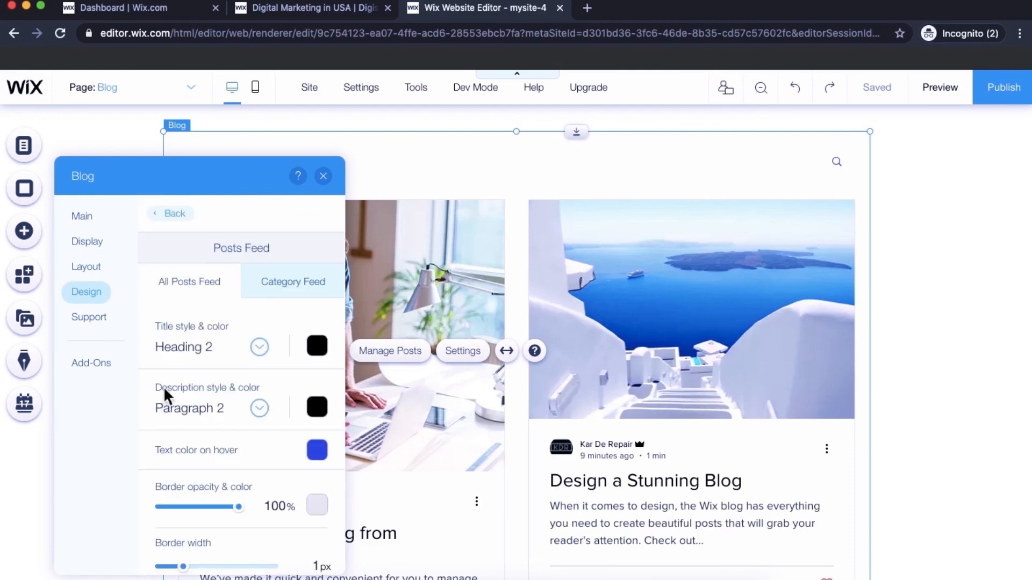
scroll(220, 397, down, 1)
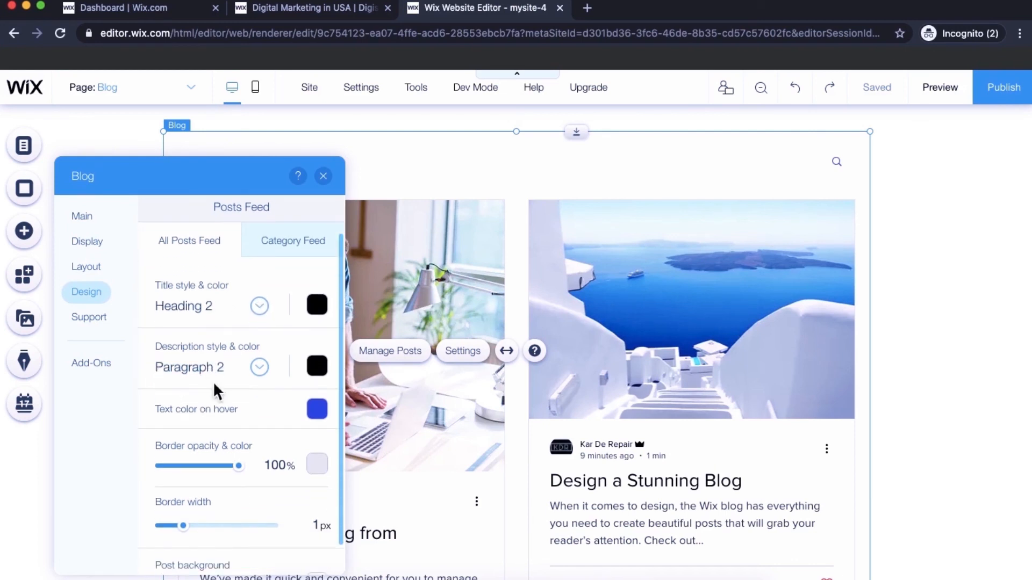
click(328, 307)
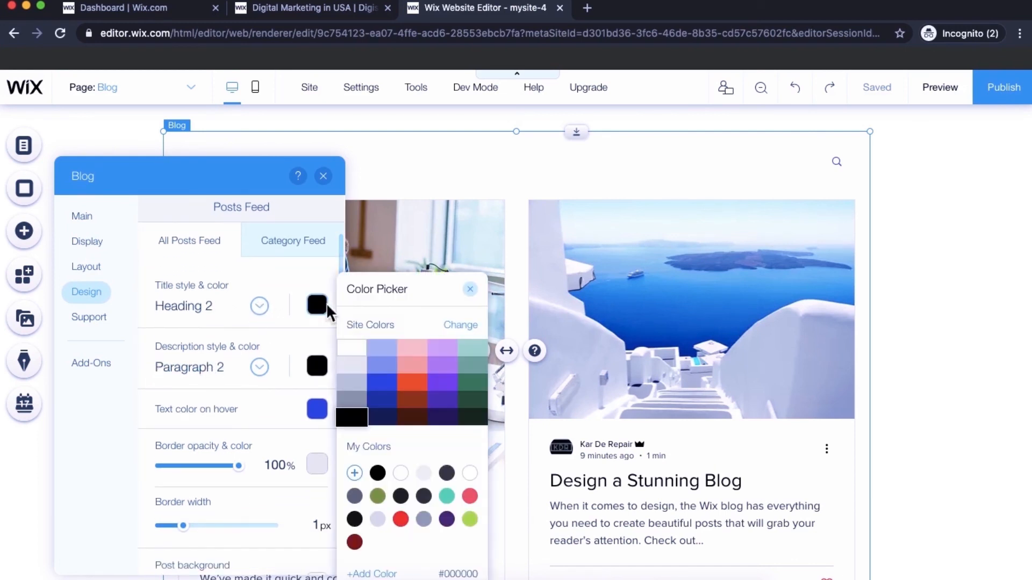
click(382, 367)
click(382, 401)
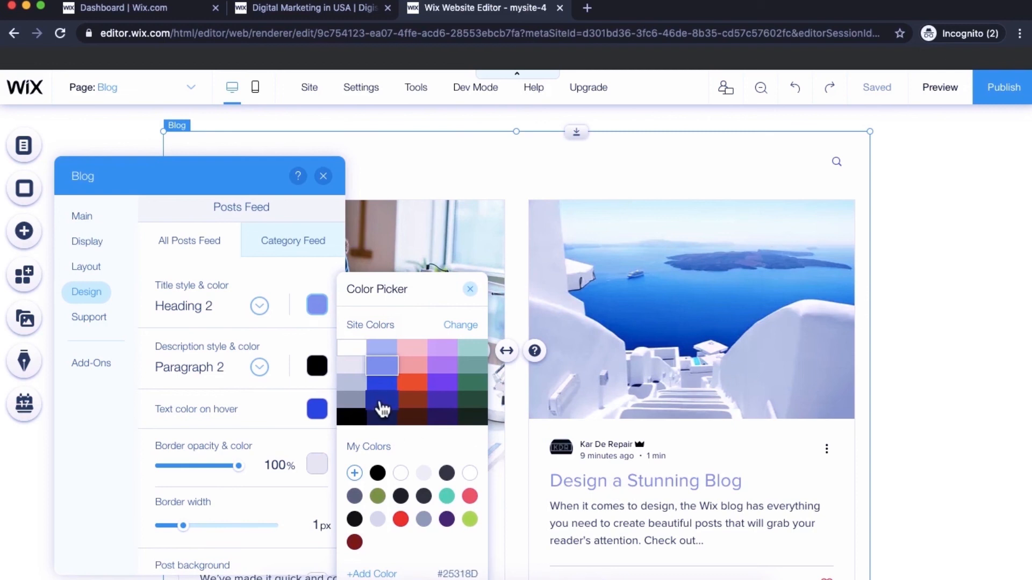
click(348, 419)
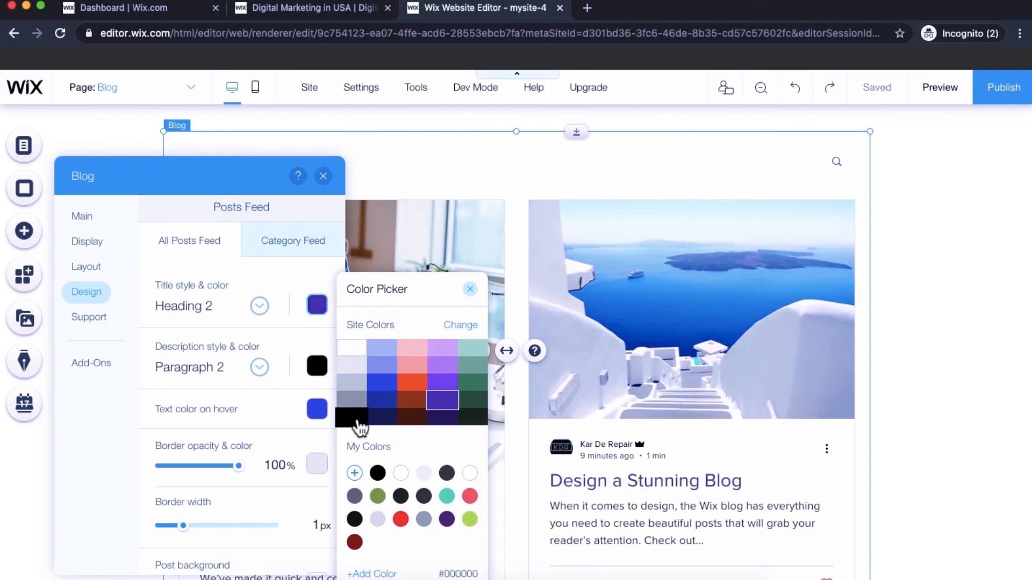
click(157, 374)
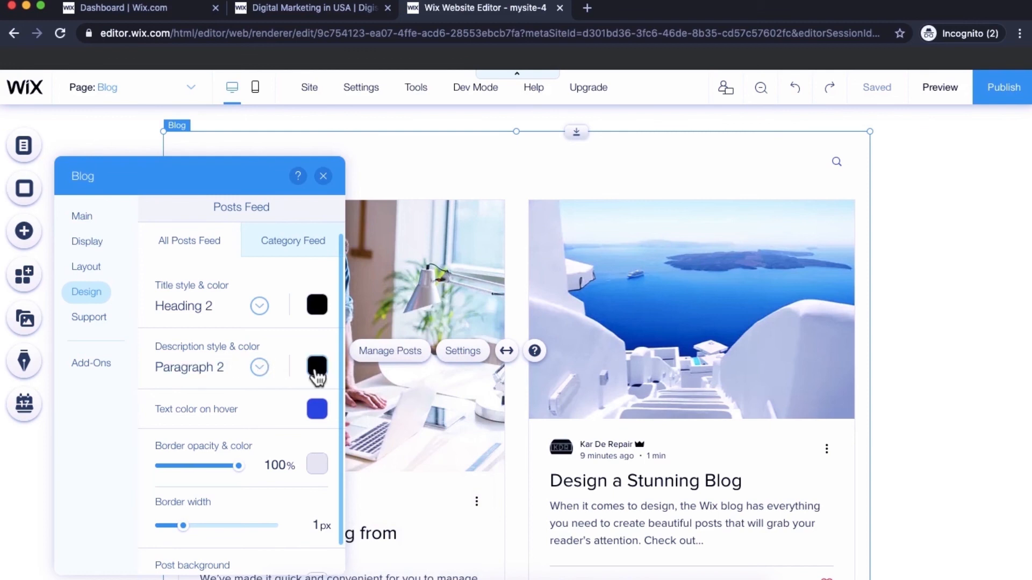
- Lower the post background opacity to 90% and bring up the blog's Support section
click(211, 376)
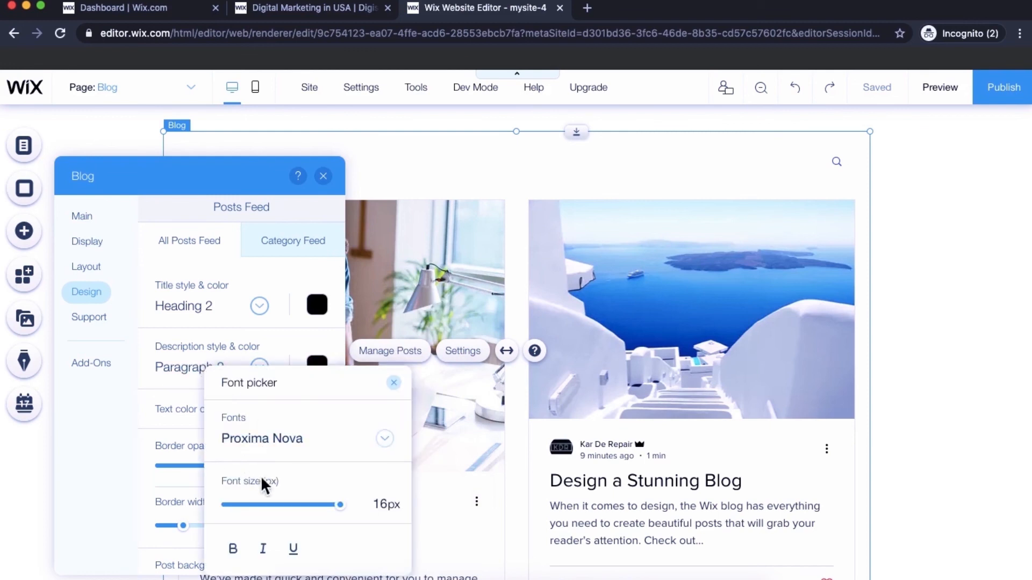
click(170, 380)
scroll(169, 381, down, 1)
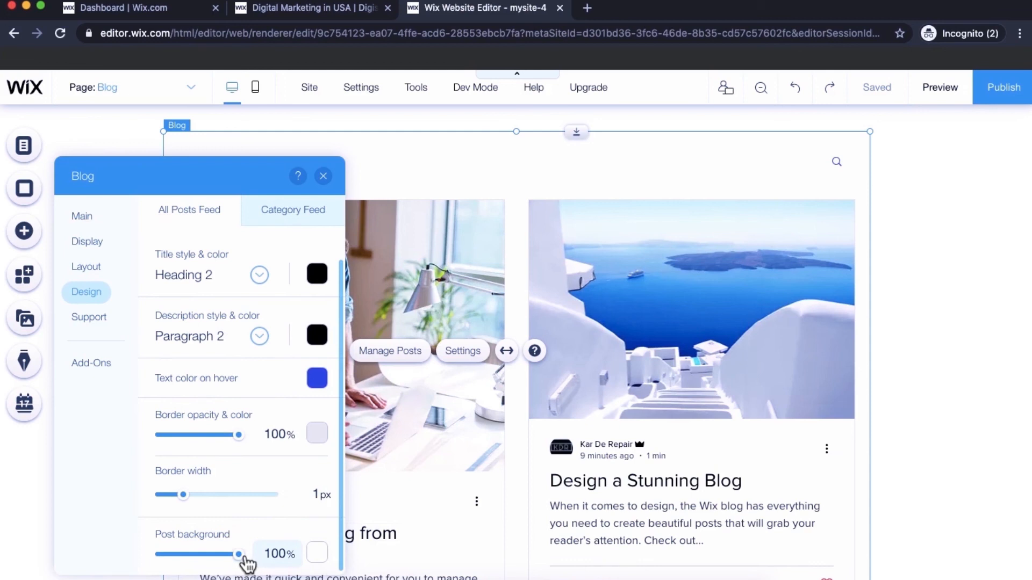
mouse_move(240, 555)
mouse_down()
mouse_move(194, 556)
mouse_move(236, 563)
mouse_up()
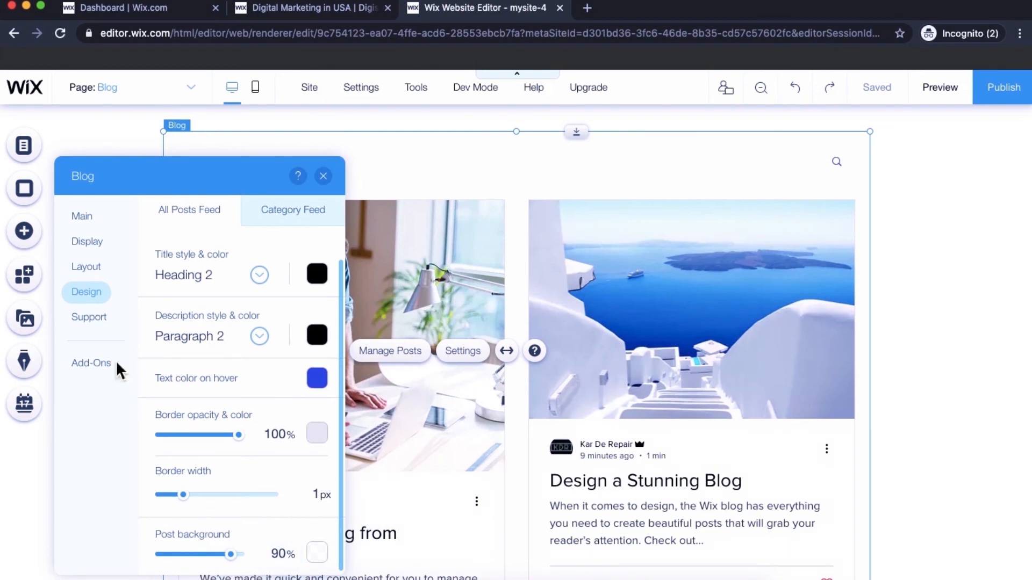
click(90, 318)
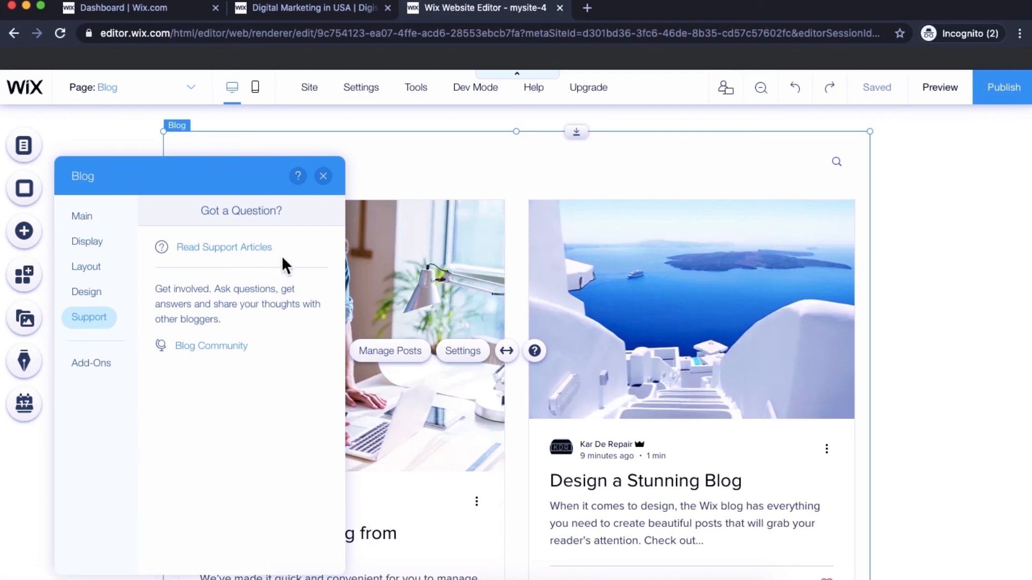
- Review the blog add-ons list, close it, and go back to the feed's Main settings
click(102, 363)
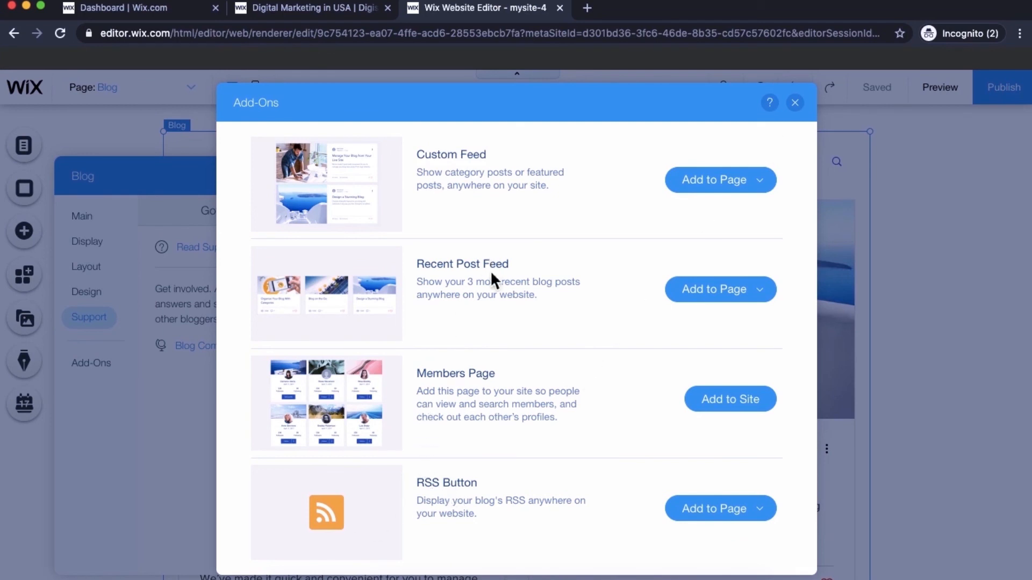
click(795, 104)
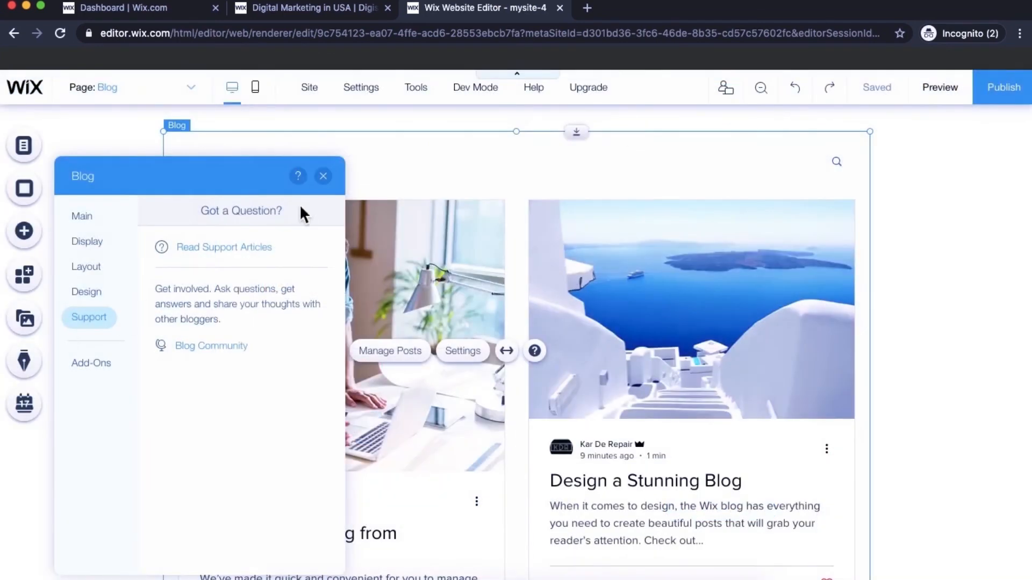
click(85, 218)
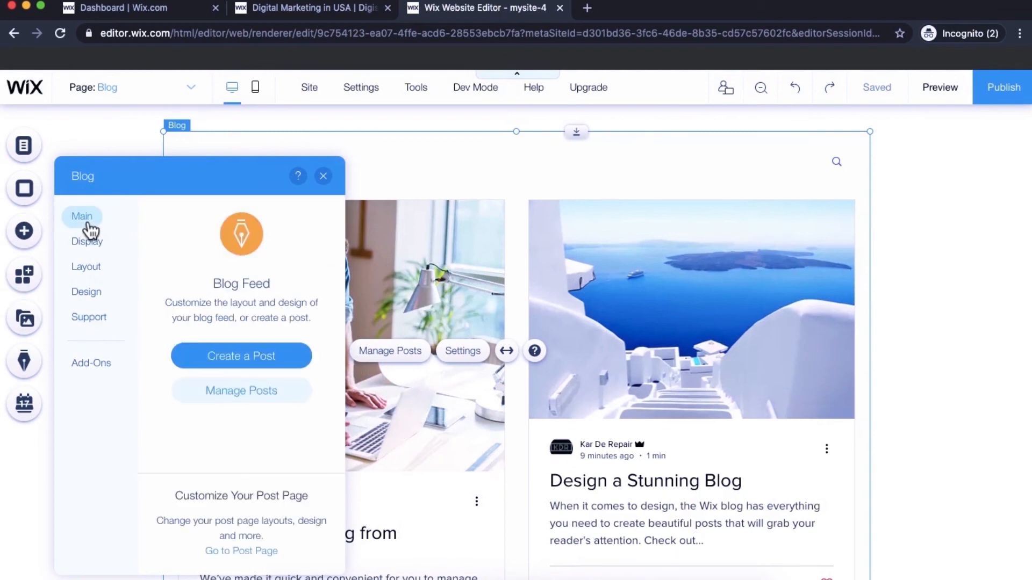
- Create a new post titled 'Sample Text' and paste the copied title into its body
click(259, 362)
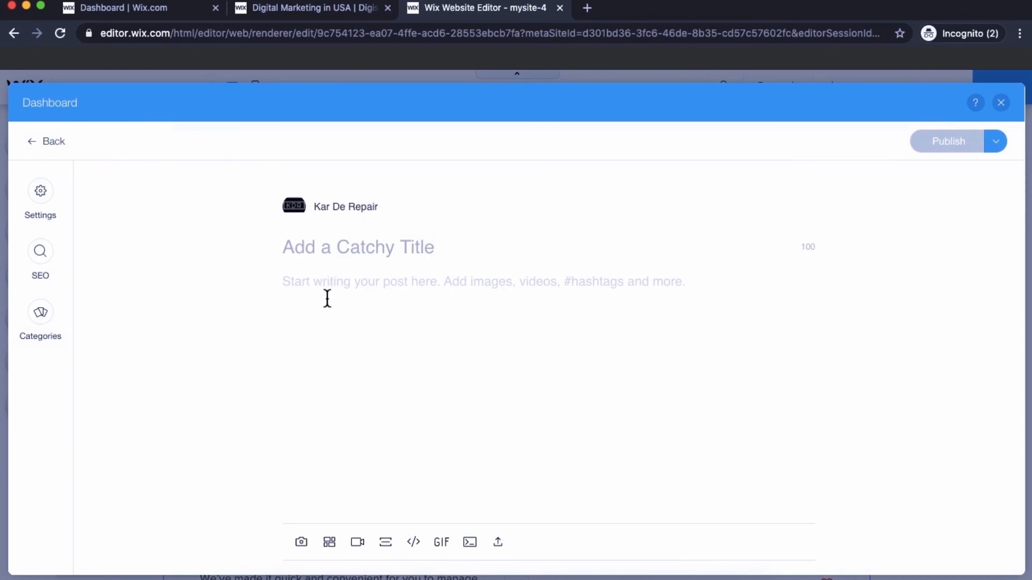
text(Sample Text)
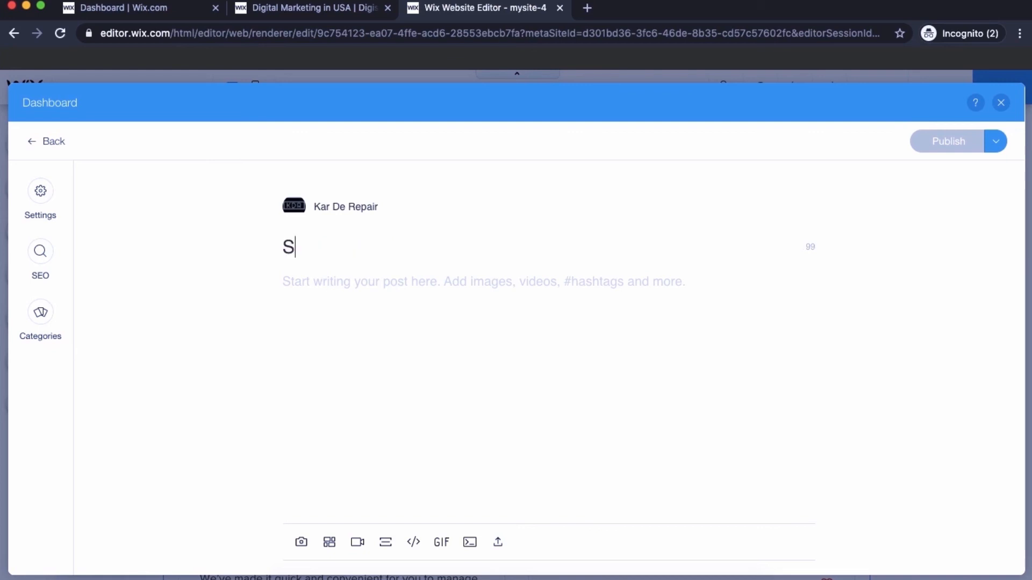
key(super+a)
key(super+c)
click(349, 295)
key(super+v)
key(super+v)
key(super+v)
key(super+v)
key(super+v)
key(super+v)
key(super+v)
key(super+v)
key(super+v)
key(super+v)
key(super+v)
key(super+v)
key(super+v)
key(super+v)
key(super+v)
key(super+v)
key(super+v)
key(super+v)
key(super+v)
key(super+v)
key(super+v)
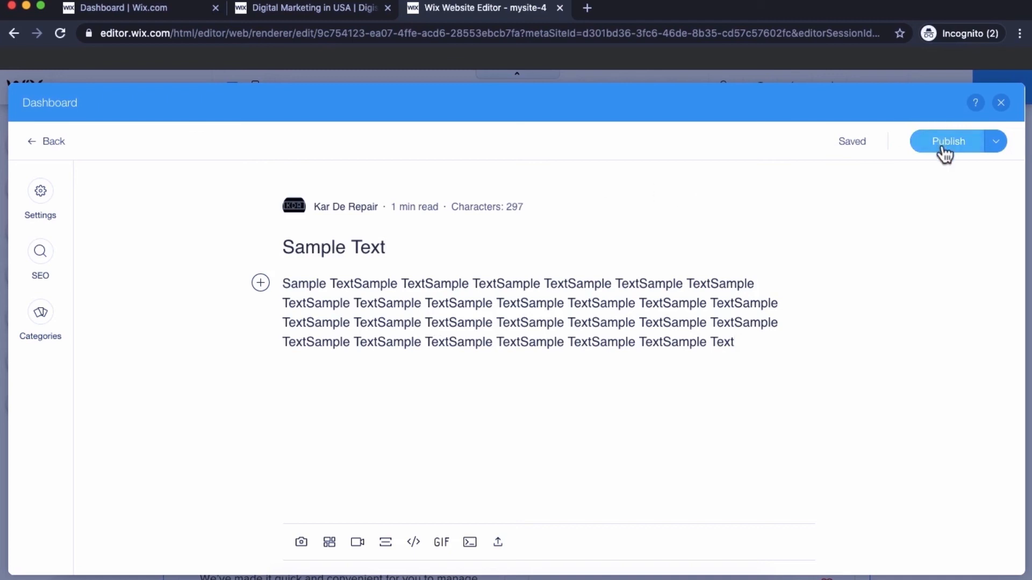
- Review the post's SEO, category and general settings, then publish the Sample Text post
click(40, 271)
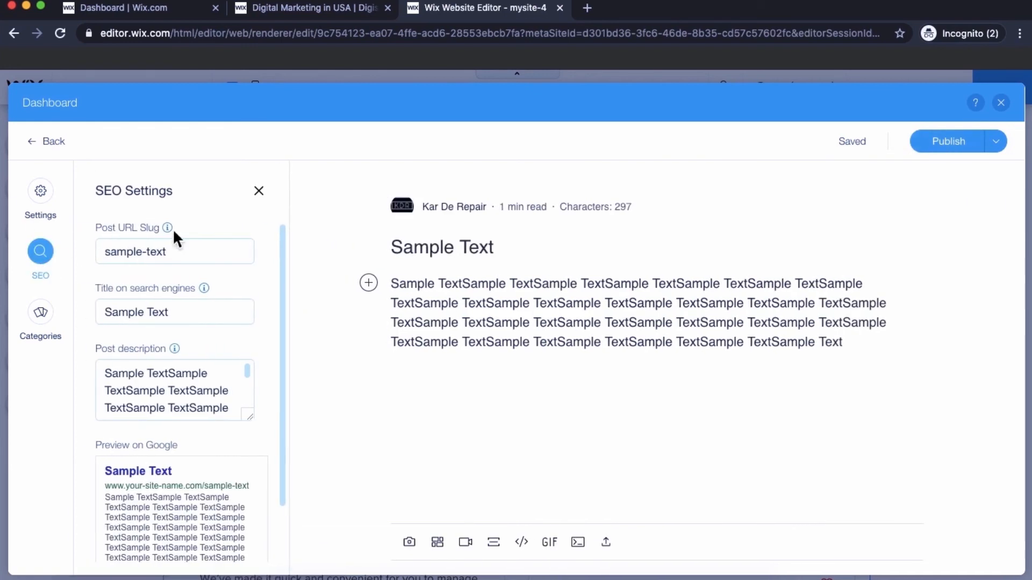
scroll(148, 398, down, 2)
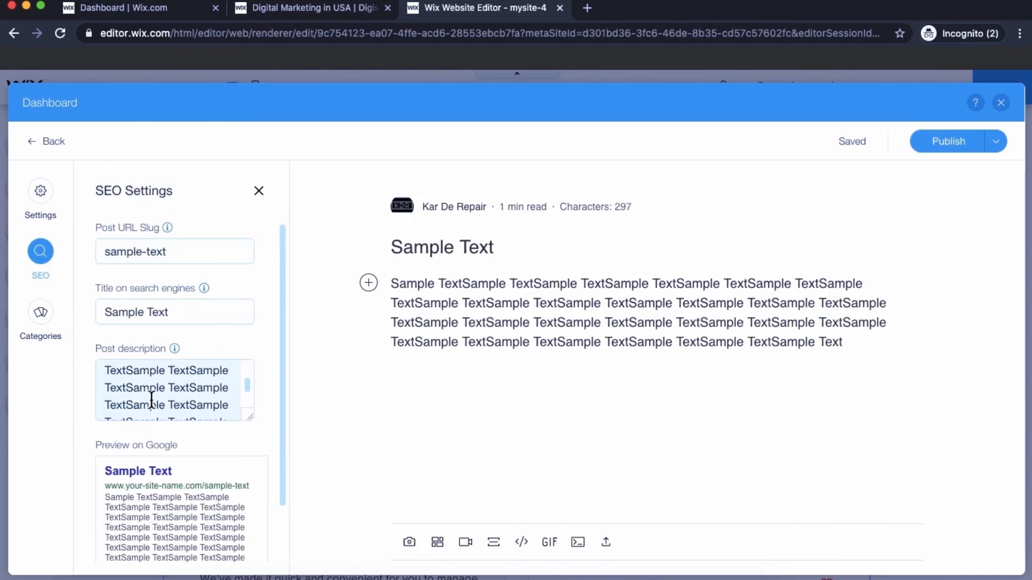
scroll(171, 444, down, 2)
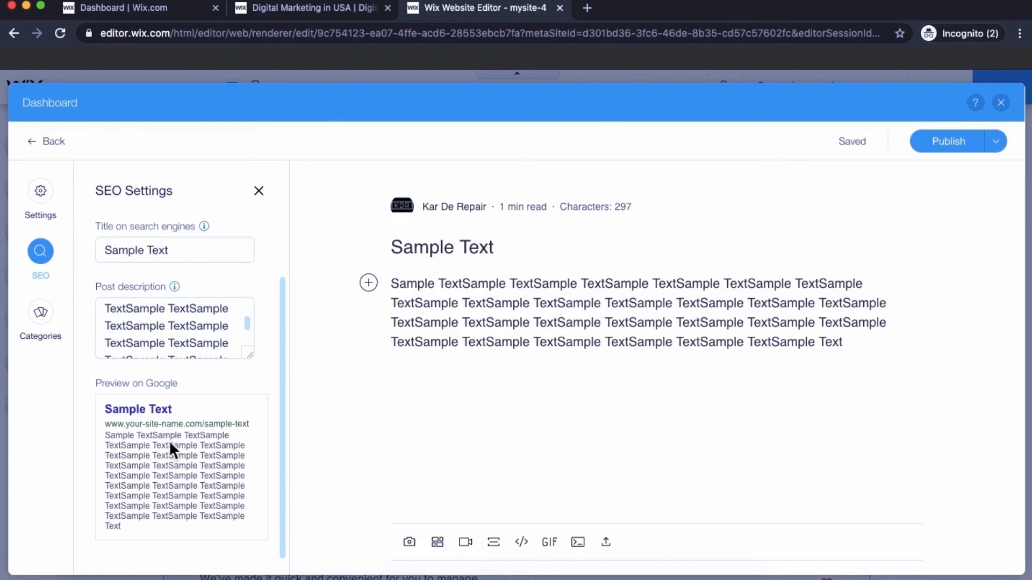
scroll(171, 444, up, 2)
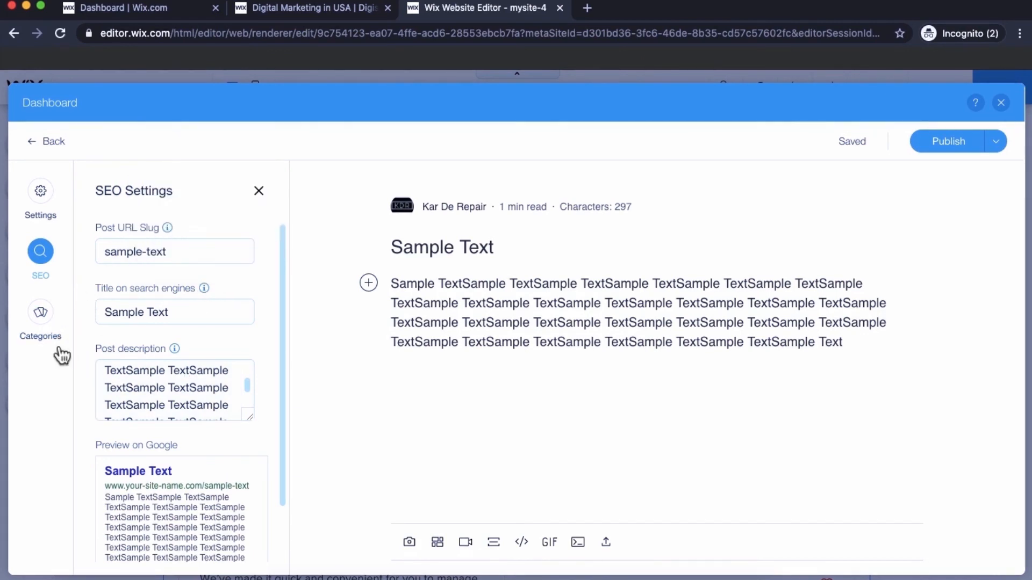
click(43, 320)
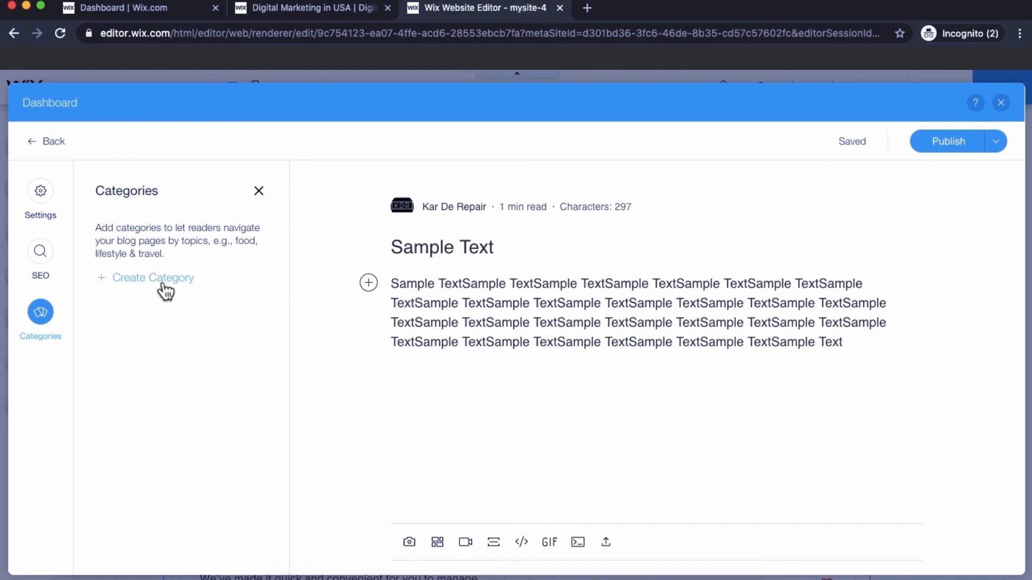
click(40, 263)
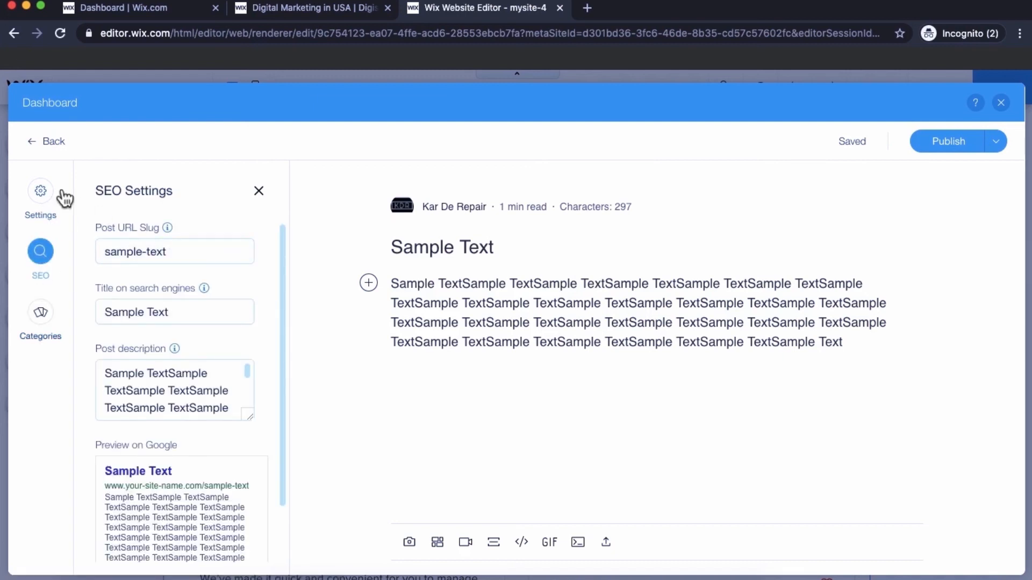
click(44, 194)
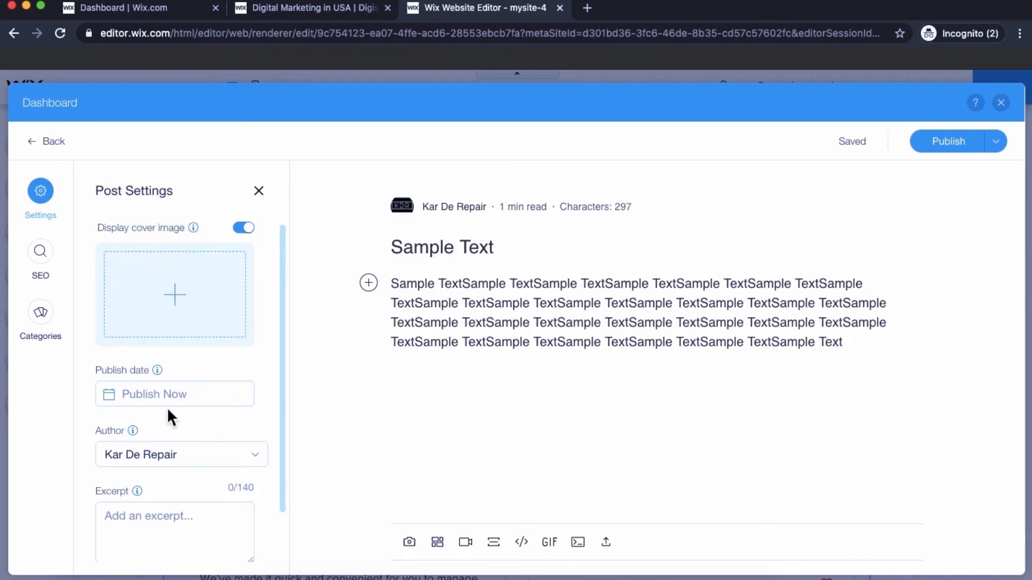
scroll(167, 407, down, 2)
scroll(492, 426, down, 1)
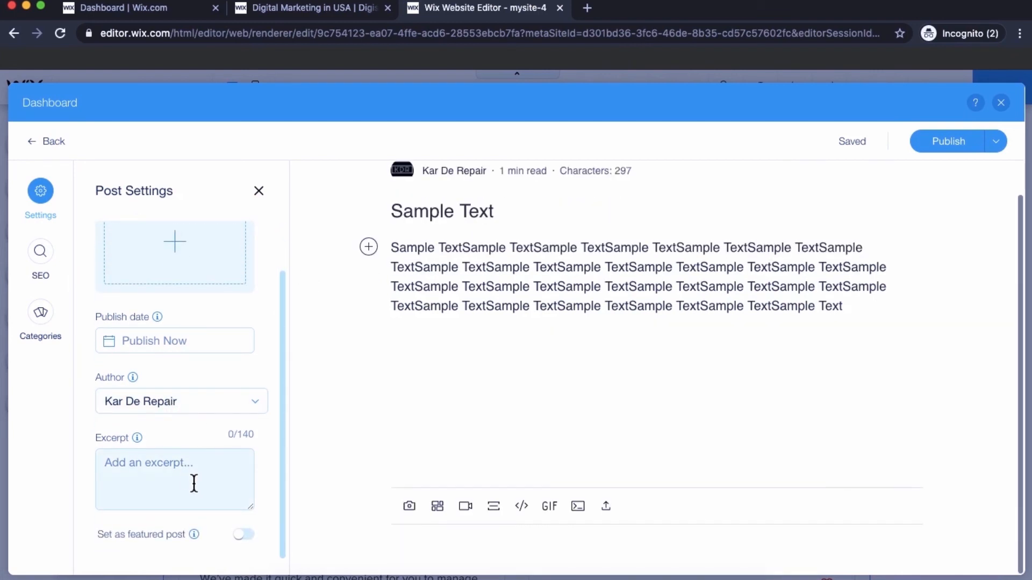
scroll(515, 412, up, 1)
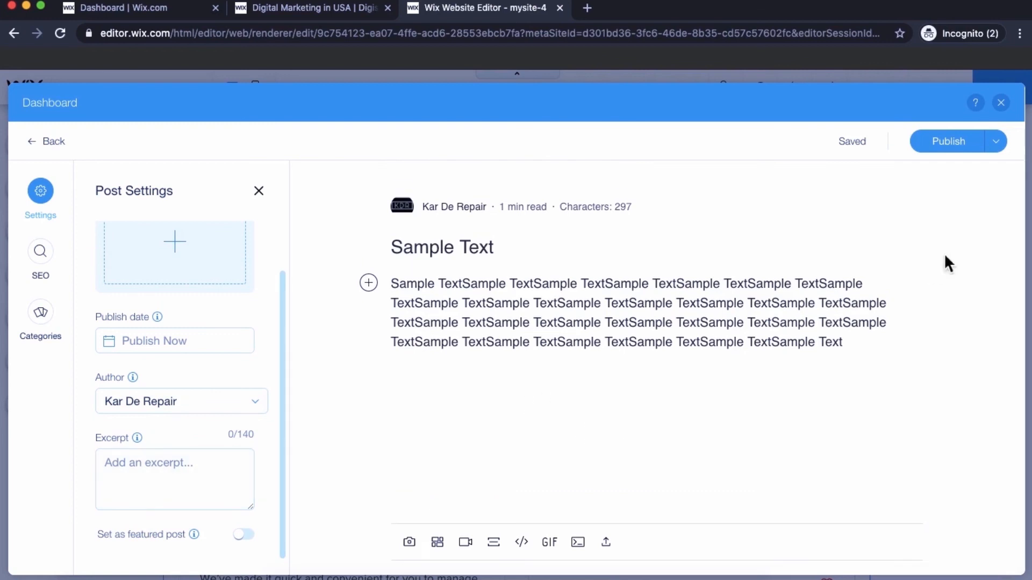
click(945, 153)
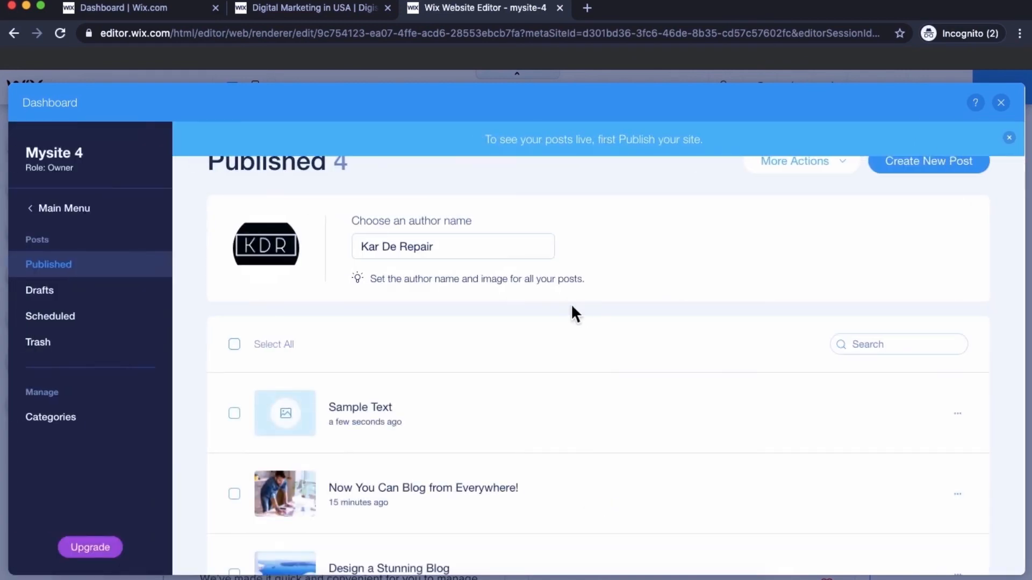
- Close the posts dashboard and Blog panel, then switch the editor to the blog's Post page
mouse_move(544, 431)
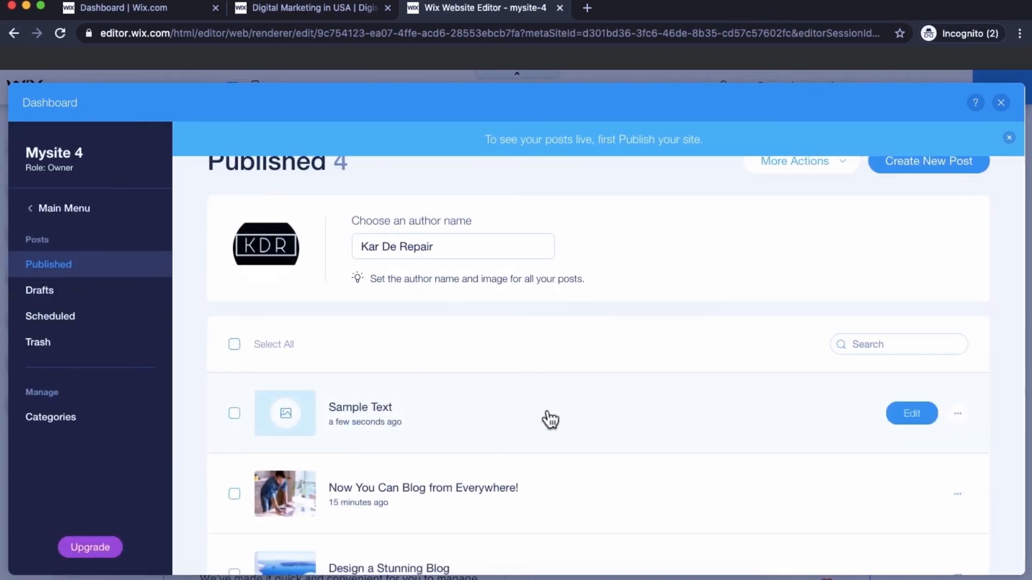
click(1001, 103)
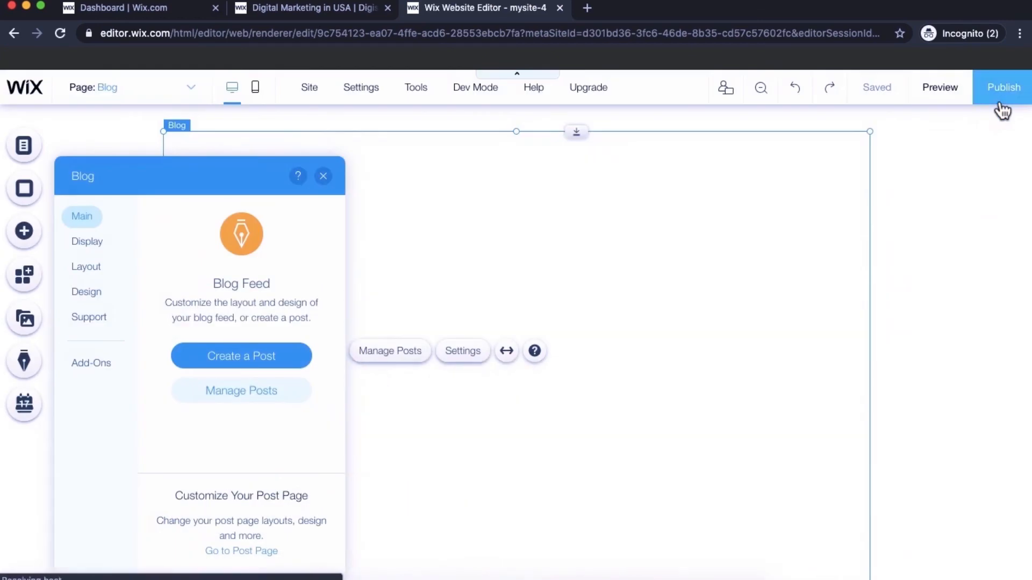
click(323, 177)
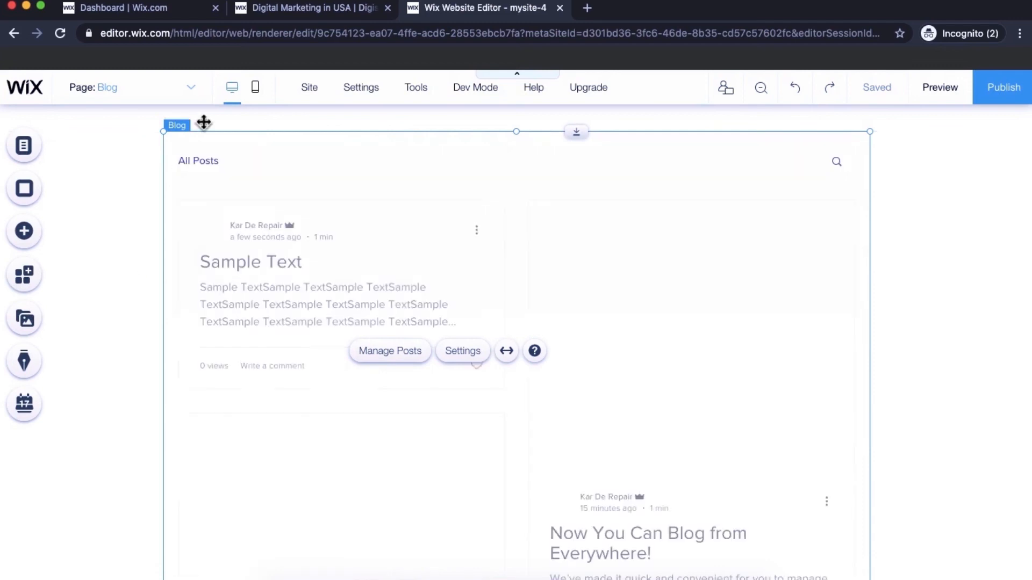
click(164, 88)
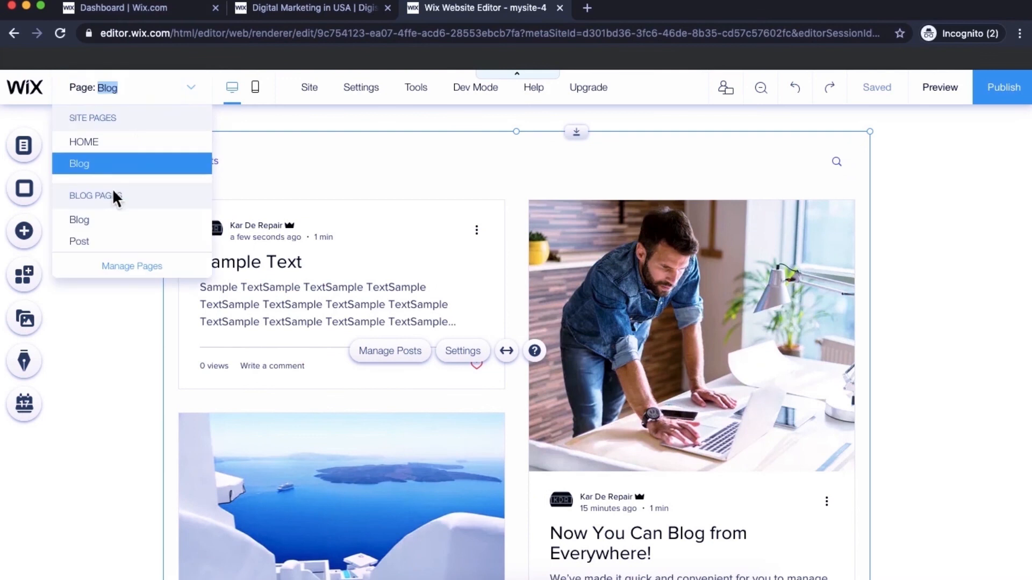
click(90, 248)
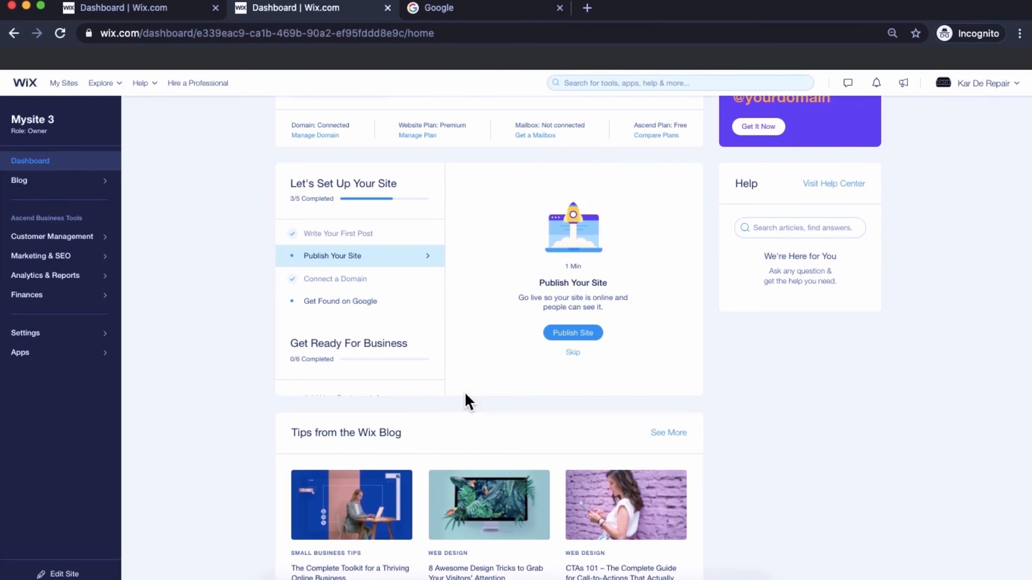
- Search Google for 'google analytics' and open the Google Analytics site from the results
click(501, 11)
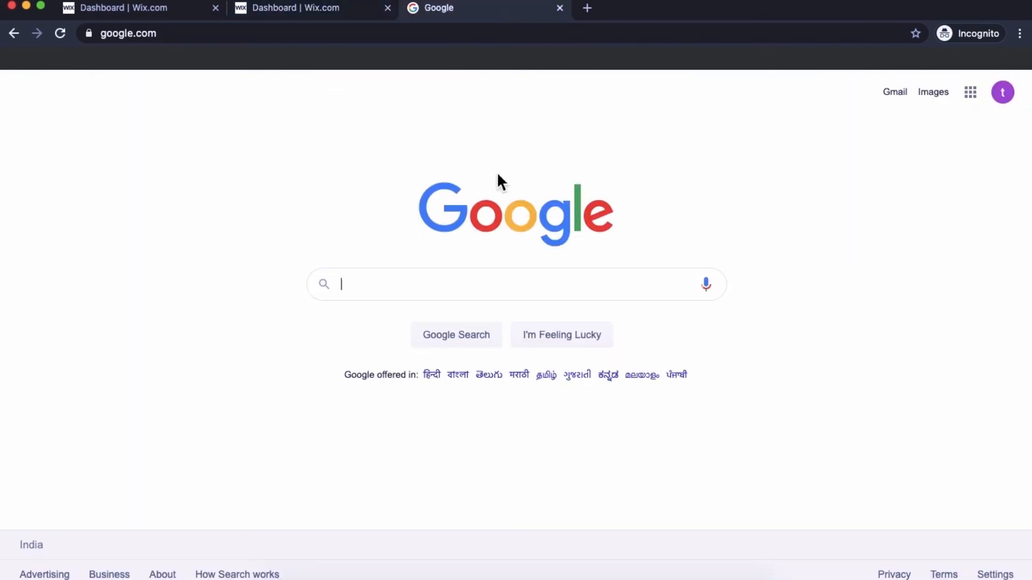
text(google analytics)
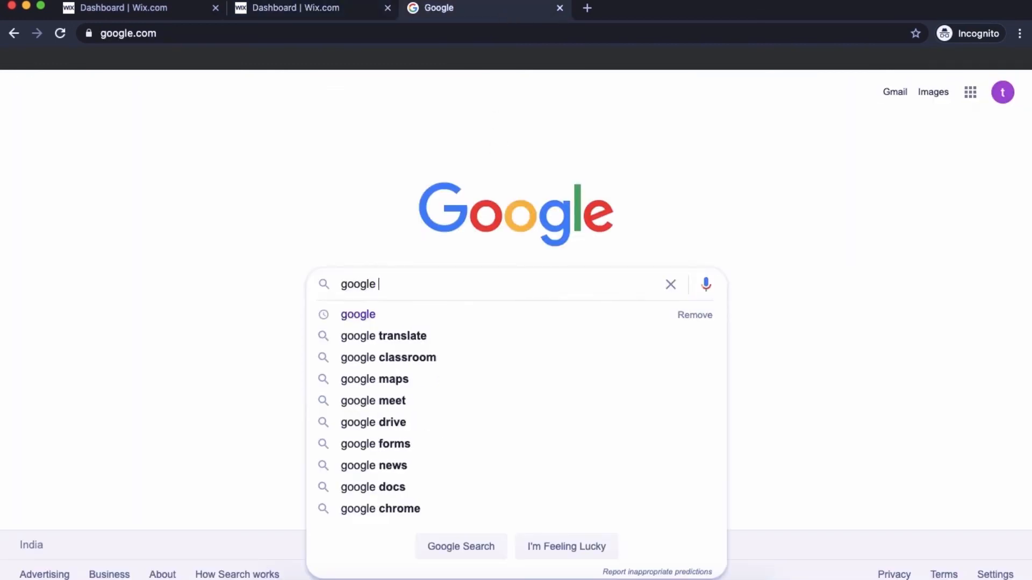
key(Return)
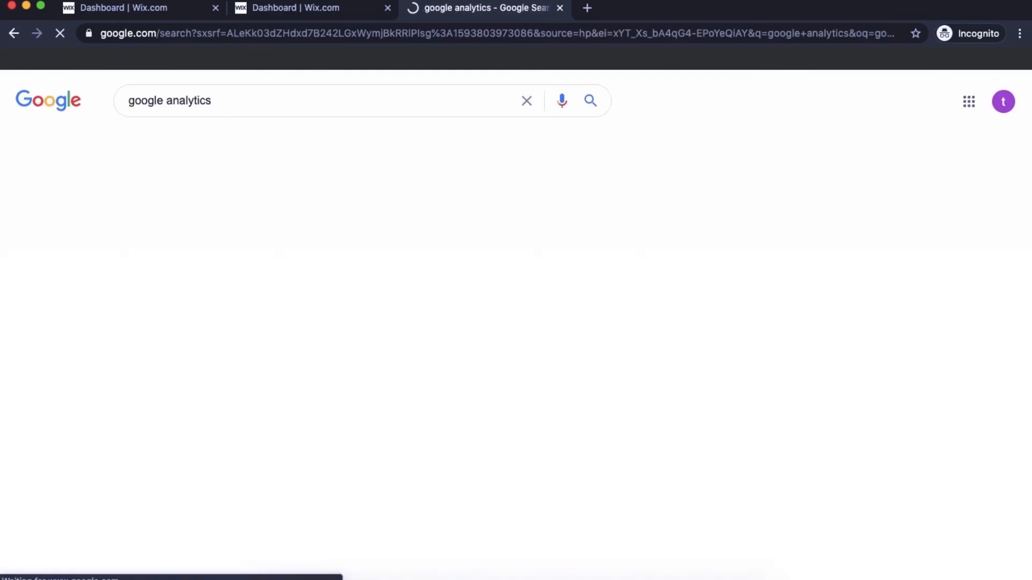
click(184, 222)
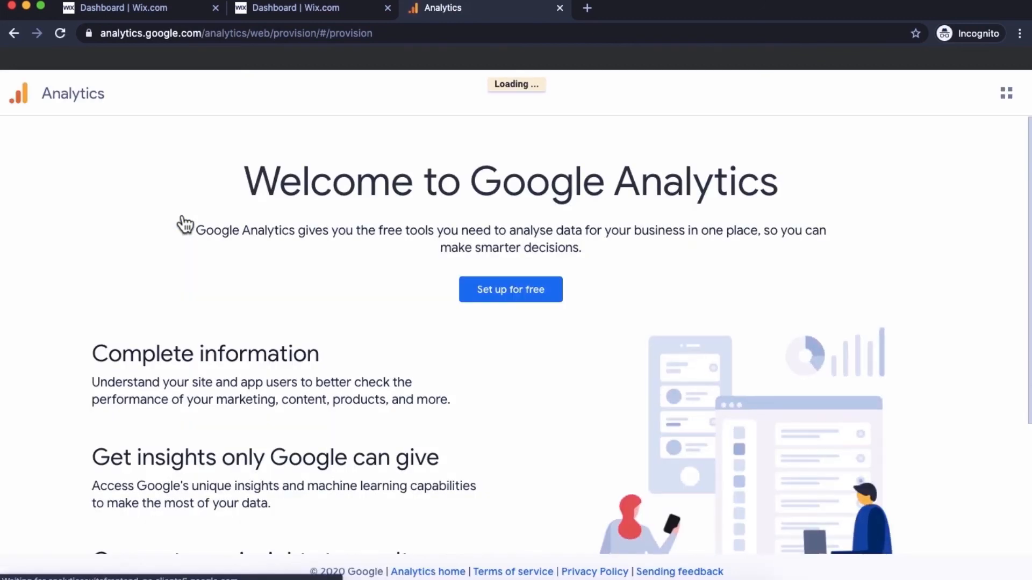
- Start a free Analytics account named 'Kabcd' and confirm the data sharing settings
click(507, 298)
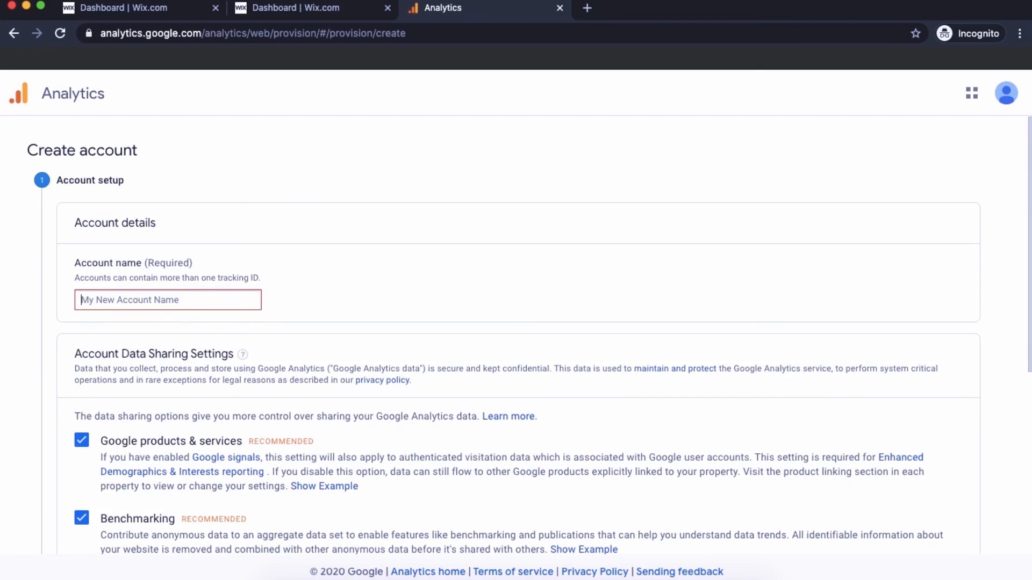
text(Kabc)
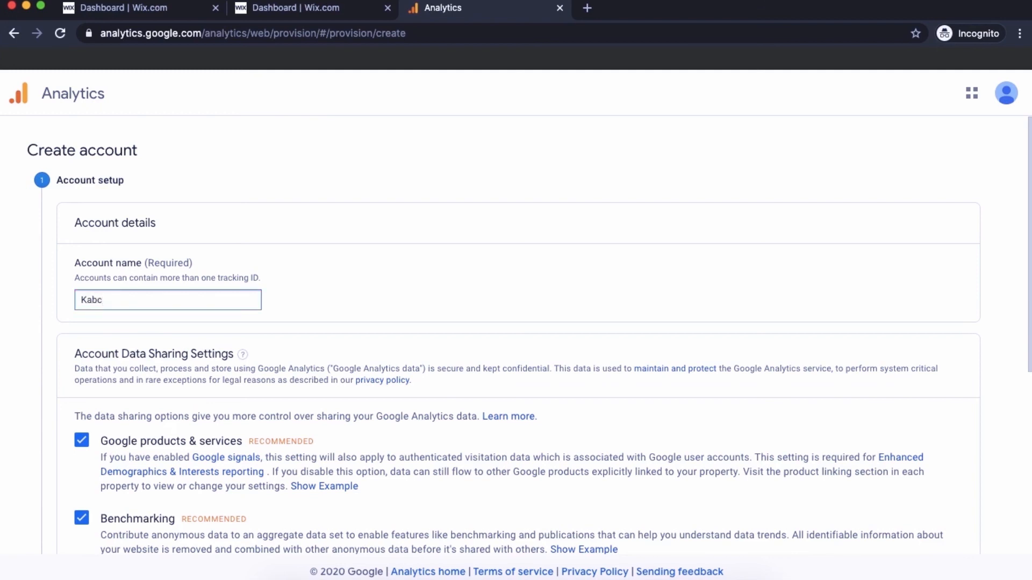
text(d)
scroll(515, 360, down, 1)
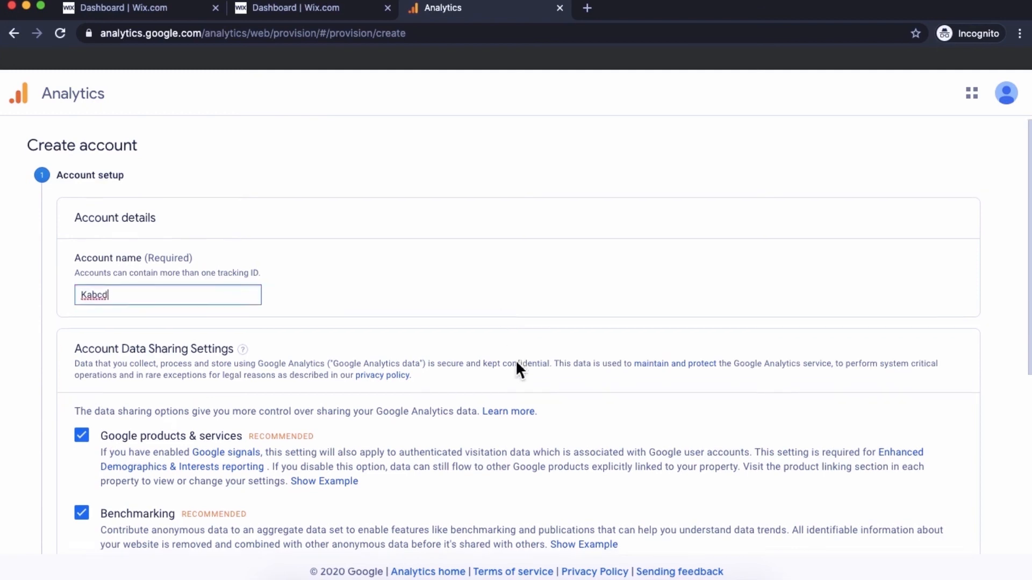
scroll(515, 359, down, 5)
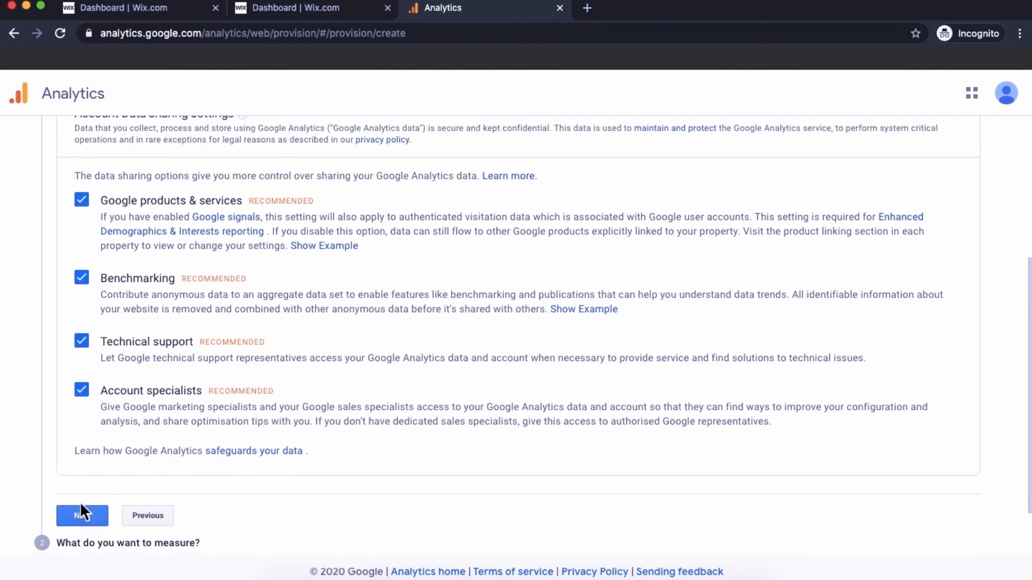
click(83, 517)
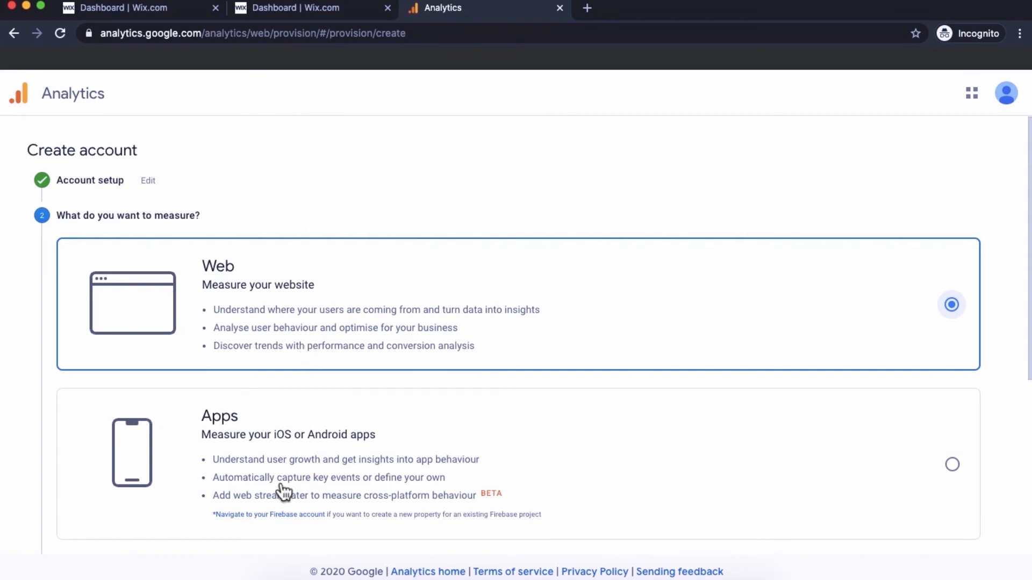
- Choose to measure a website and continue to property setup
scroll(281, 490, down, 2)
scroll(308, 516, up, 2)
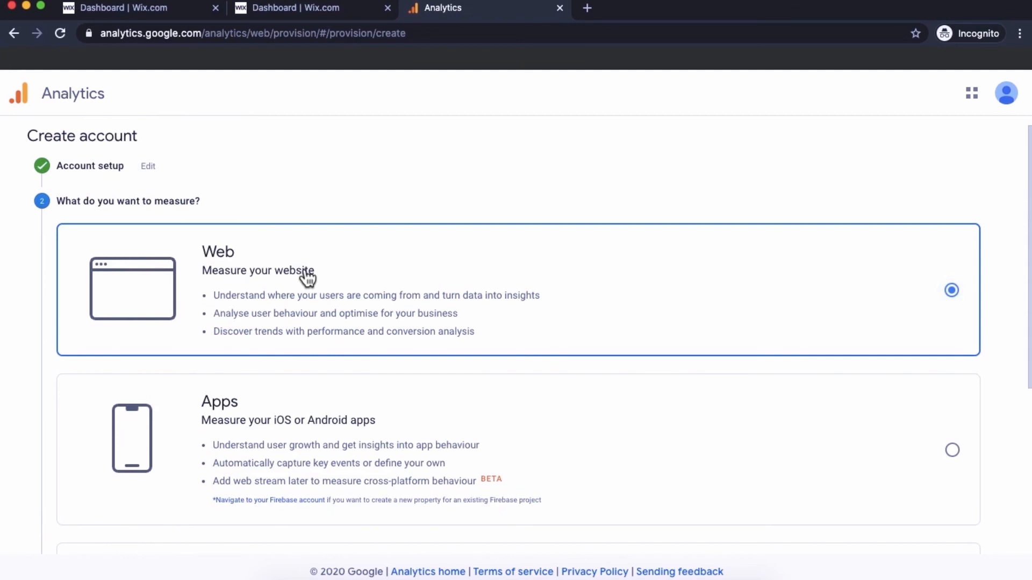
scroll(307, 276, down, 2)
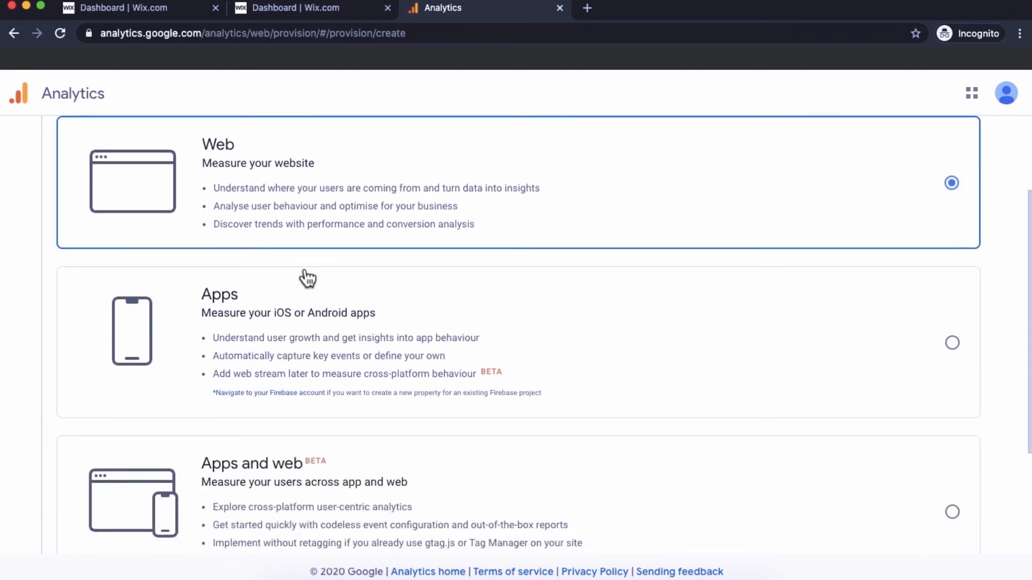
scroll(307, 278, down, 3)
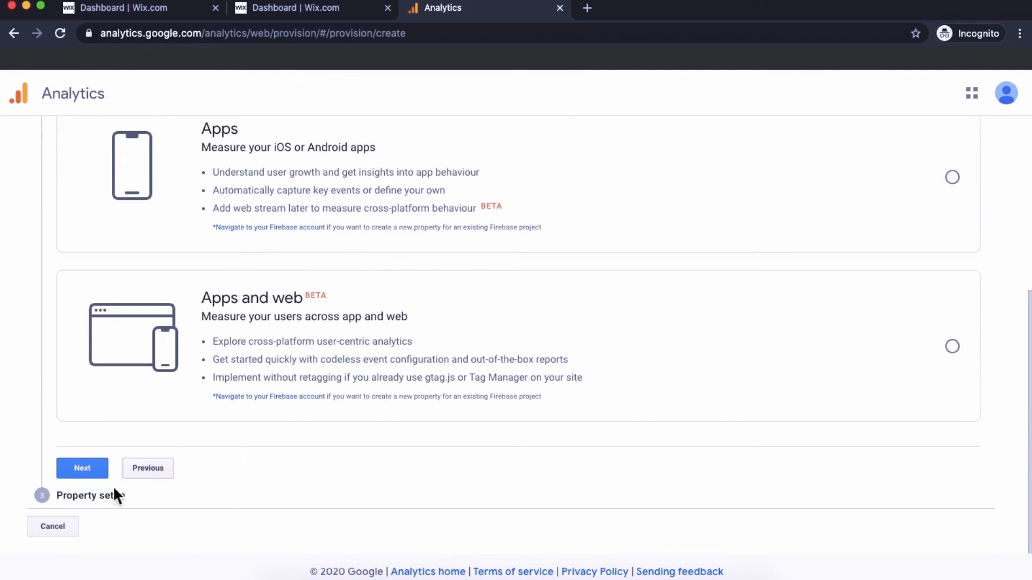
click(92, 472)
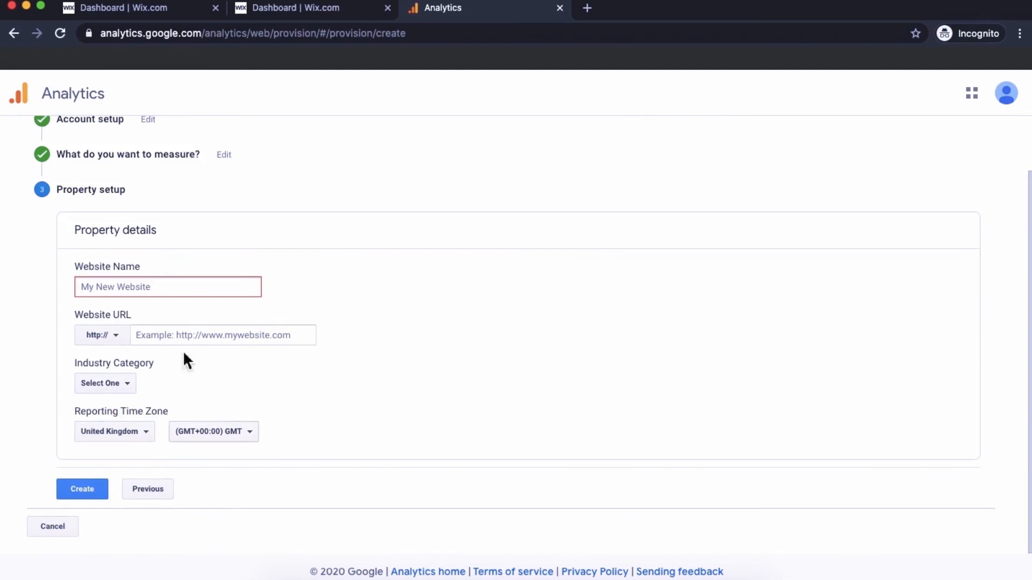
- Create the website property named 'abcd' with URL xyz.com
click(128, 287)
text(abcd)
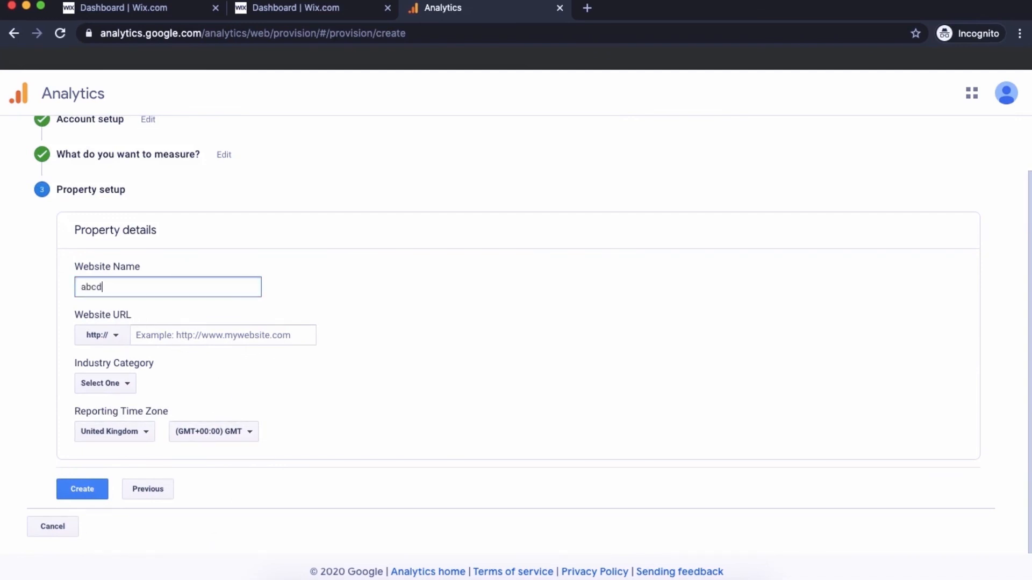
key(Tab)
key(Tab)
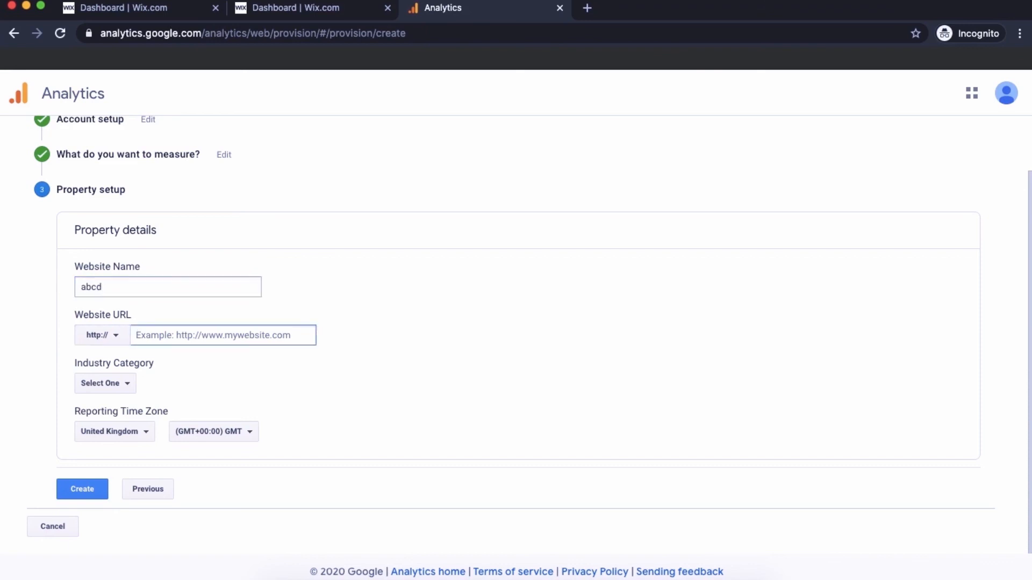
text(xyz)
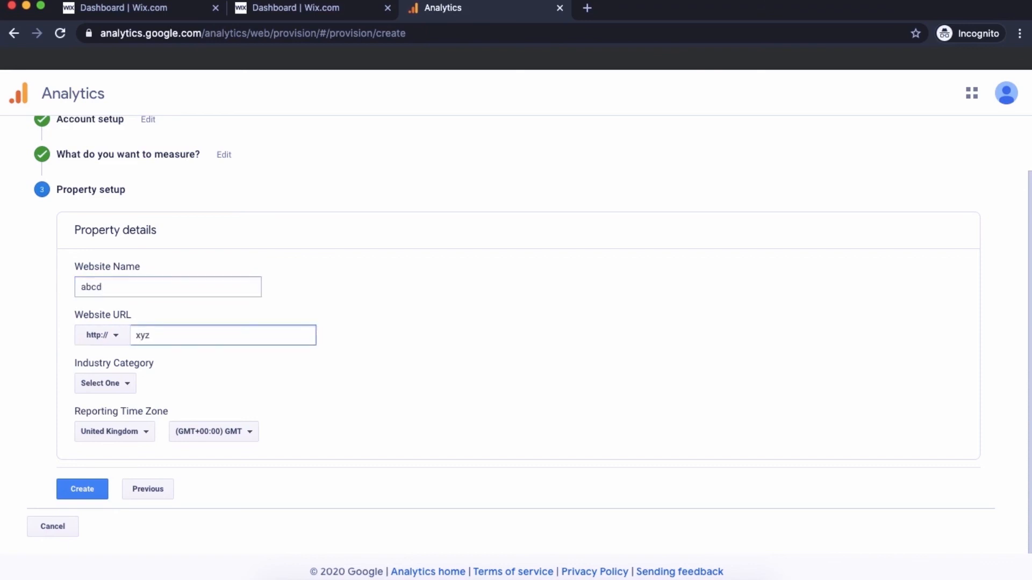
text(.com)
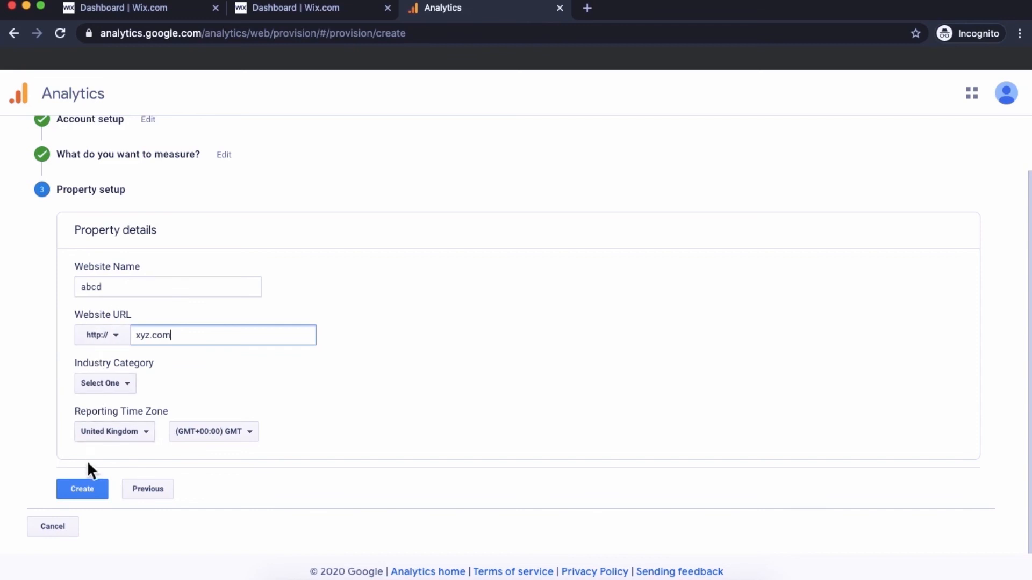
click(94, 502)
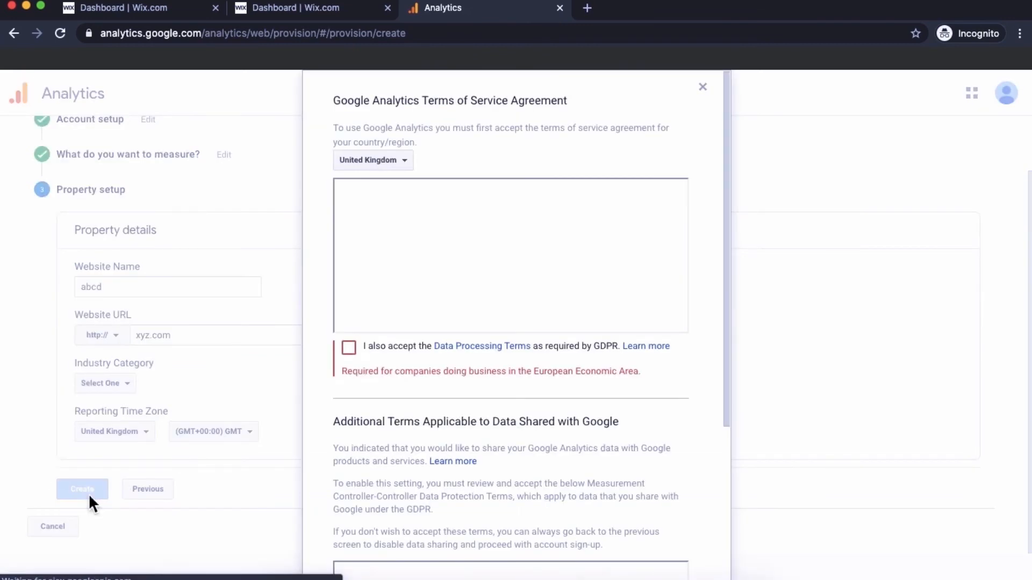
- Tick the GDPR and controller data protection terms and accept the agreement
click(352, 352)
scroll(386, 430, down, 4)
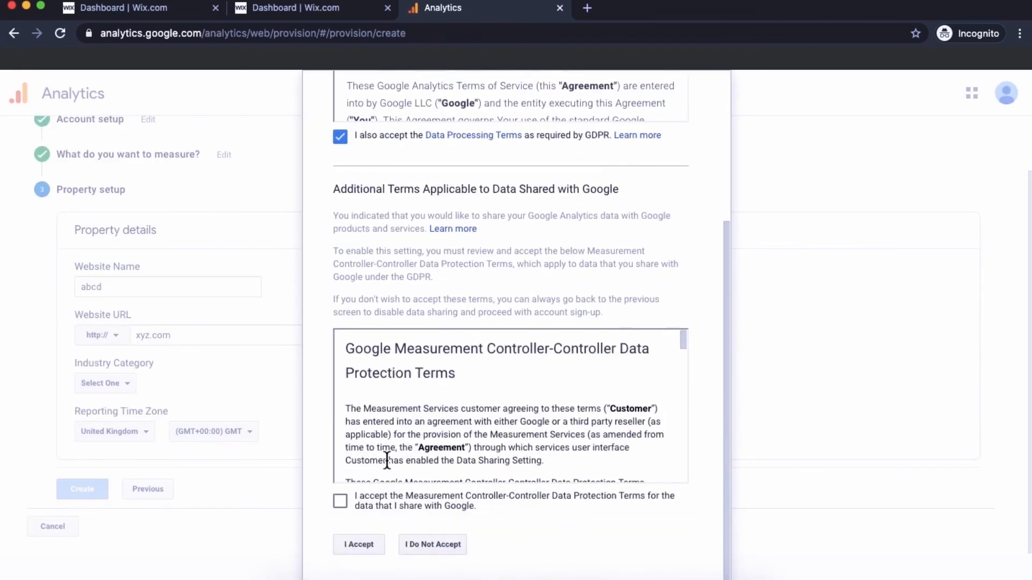
click(347, 502)
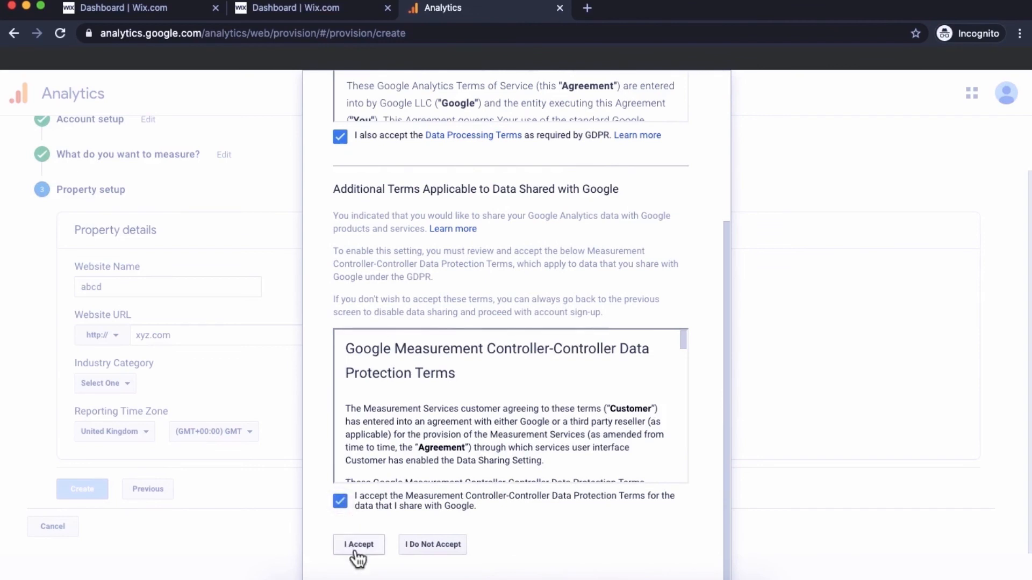
click(358, 546)
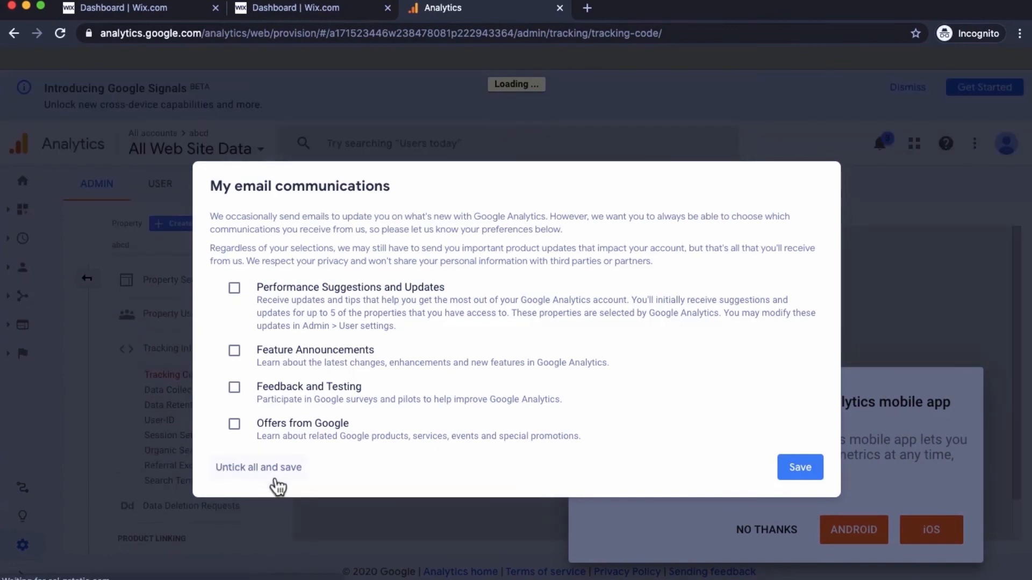
- Save email preferences, dismiss the app promotion and search tip, and select the Tracking ID
click(810, 477)
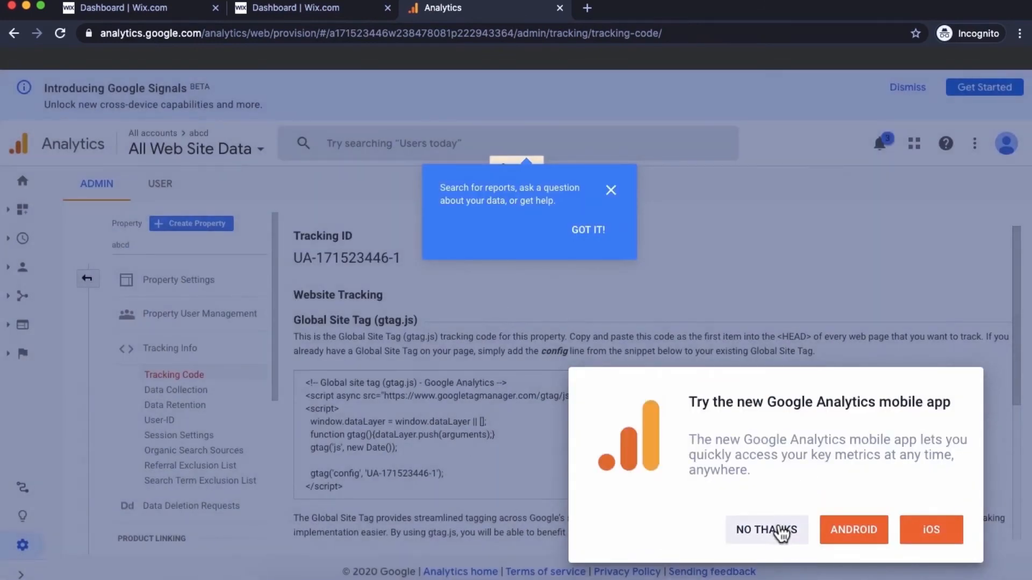
click(763, 529)
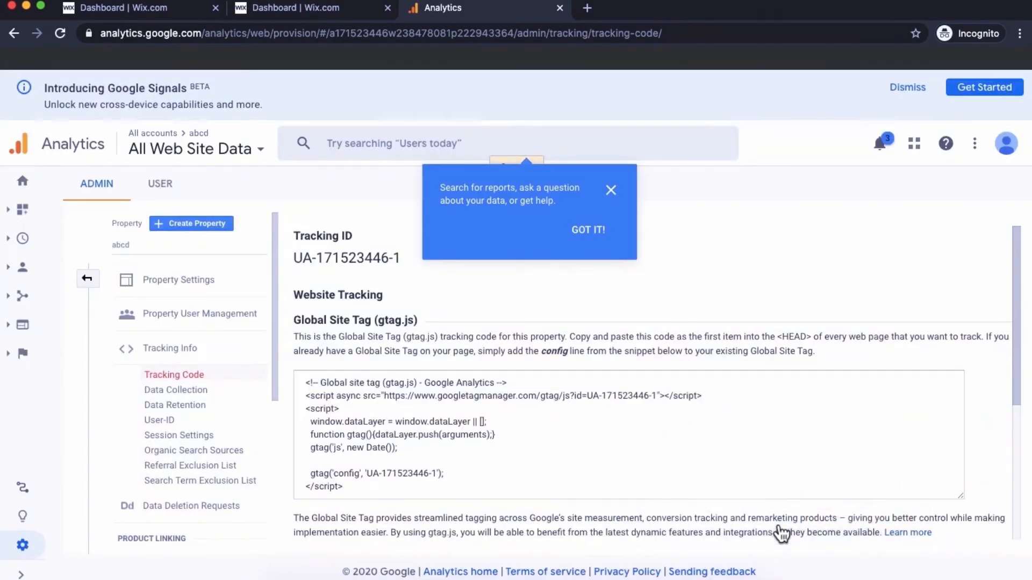
click(613, 192)
triple_click(342, 256)
key(super+c)
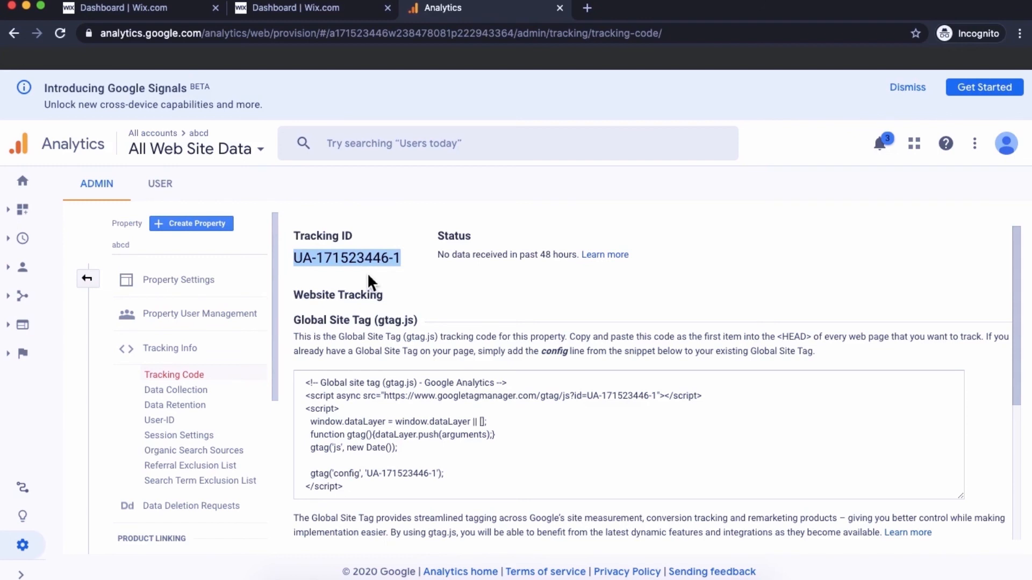
- In the Wix dashboard, go to Marketing & SEO > Marketing Integrations and connect Google Analytics
click(299, 12)
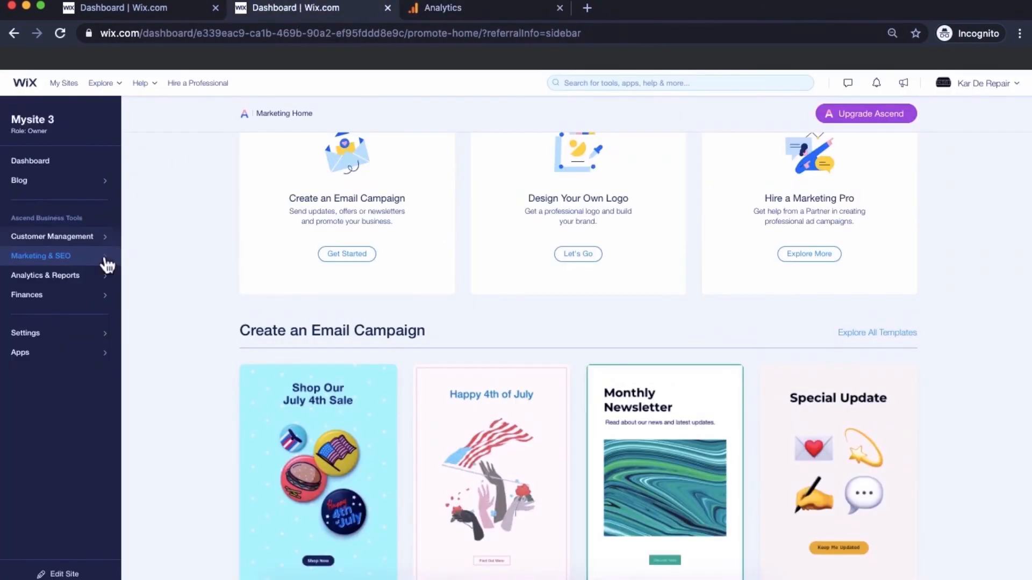
click(53, 263)
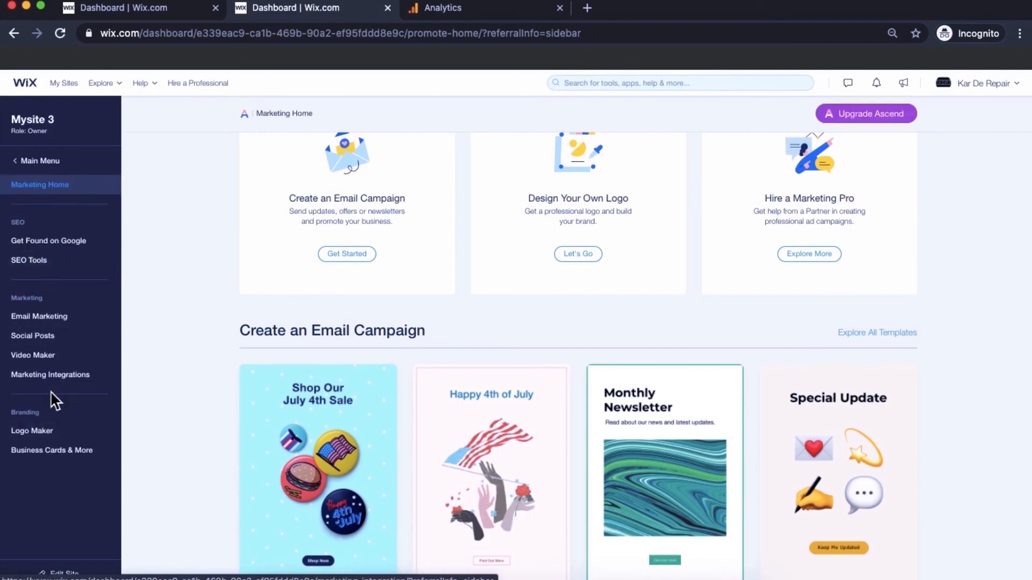
click(51, 376)
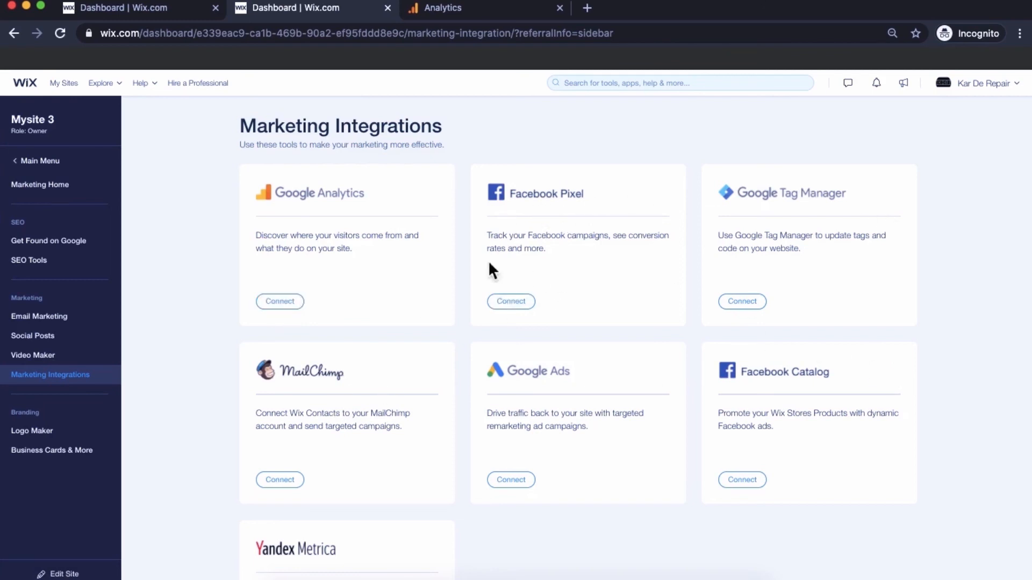
click(276, 304)
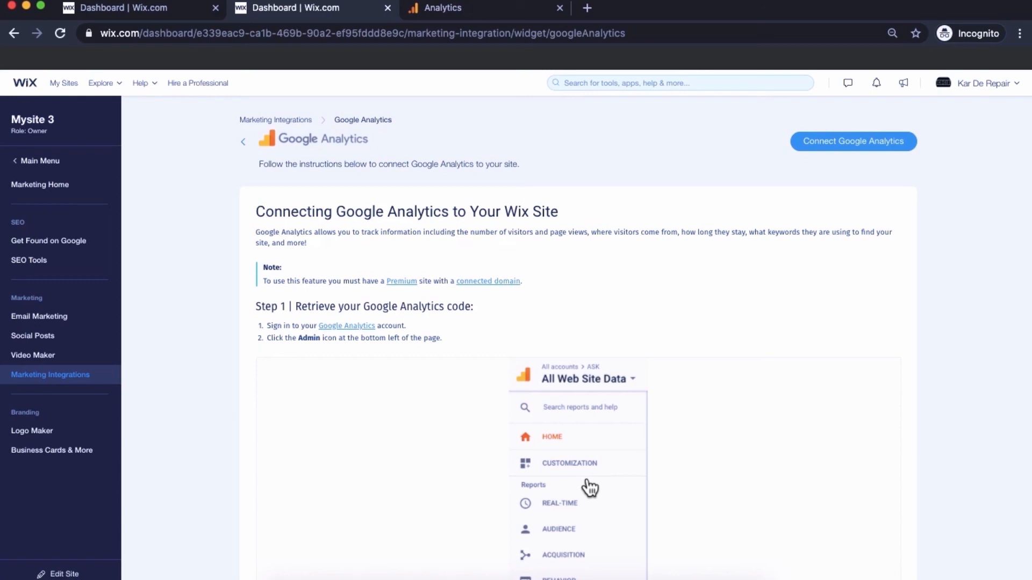
- Paste the copied tracking ID, save it, and reopen the Google Analytics integration to verify
click(815, 152)
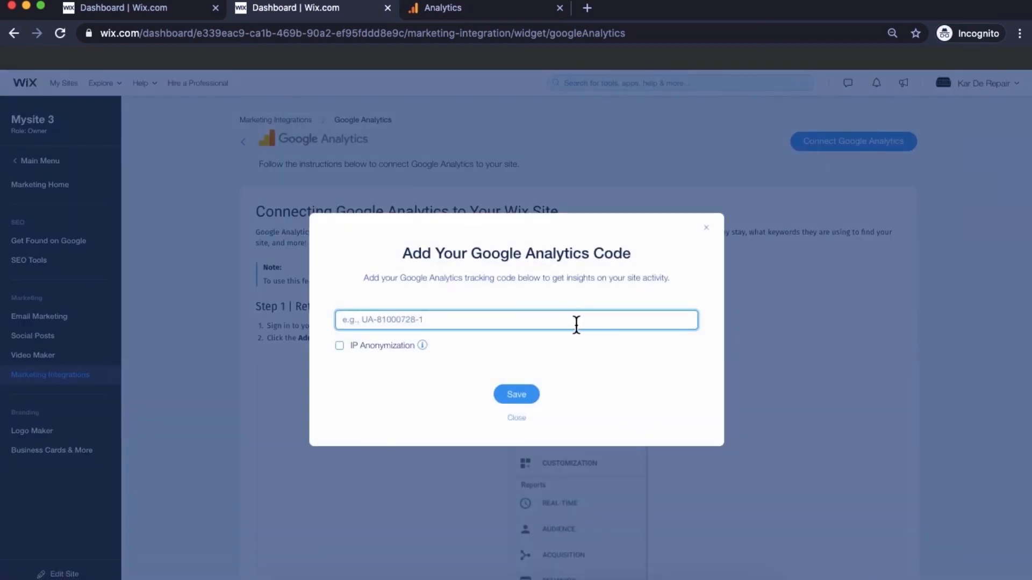
key(super+v)
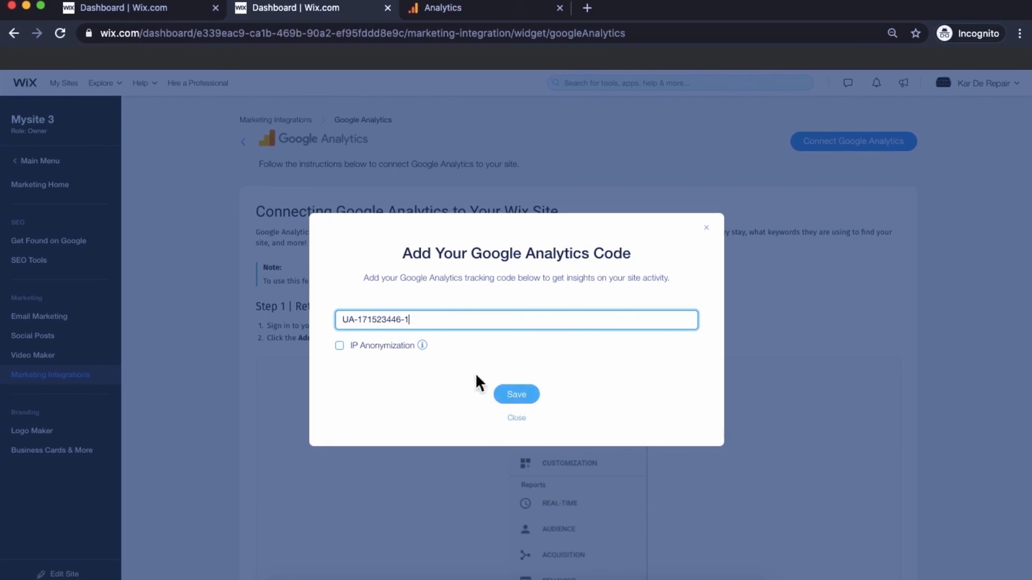
mouse_move(422, 345)
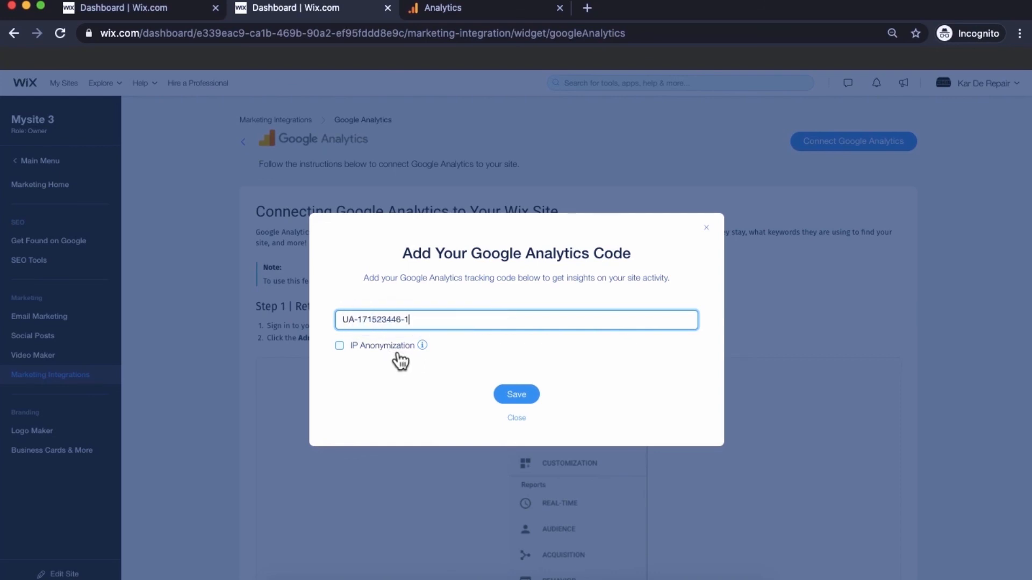
click(514, 396)
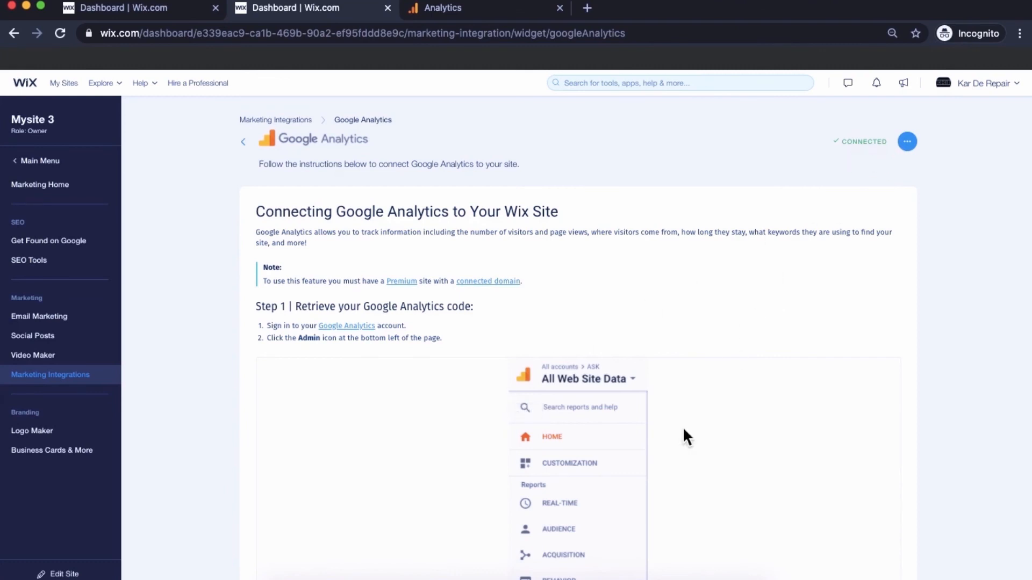
click(243, 144)
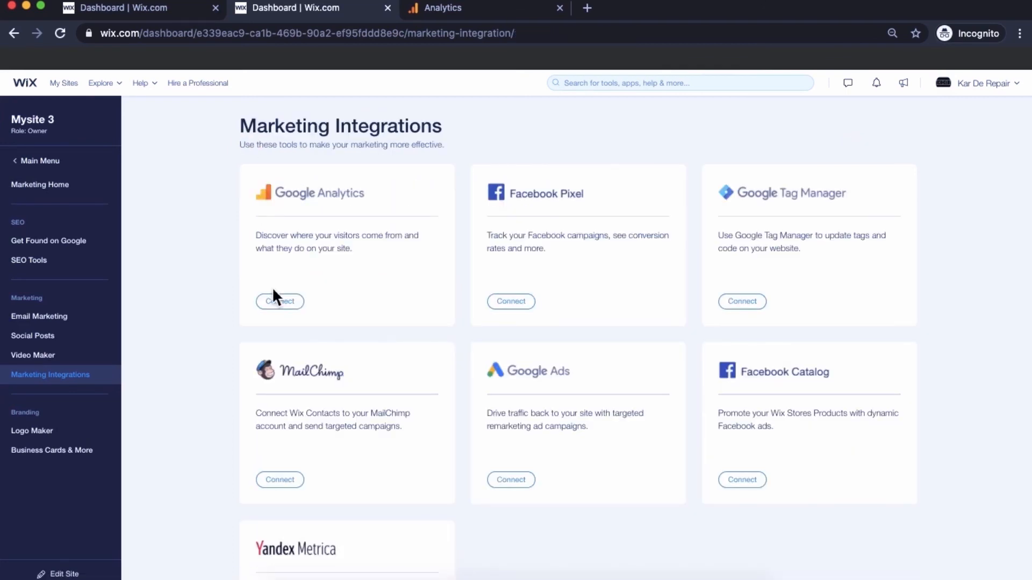
click(277, 300)
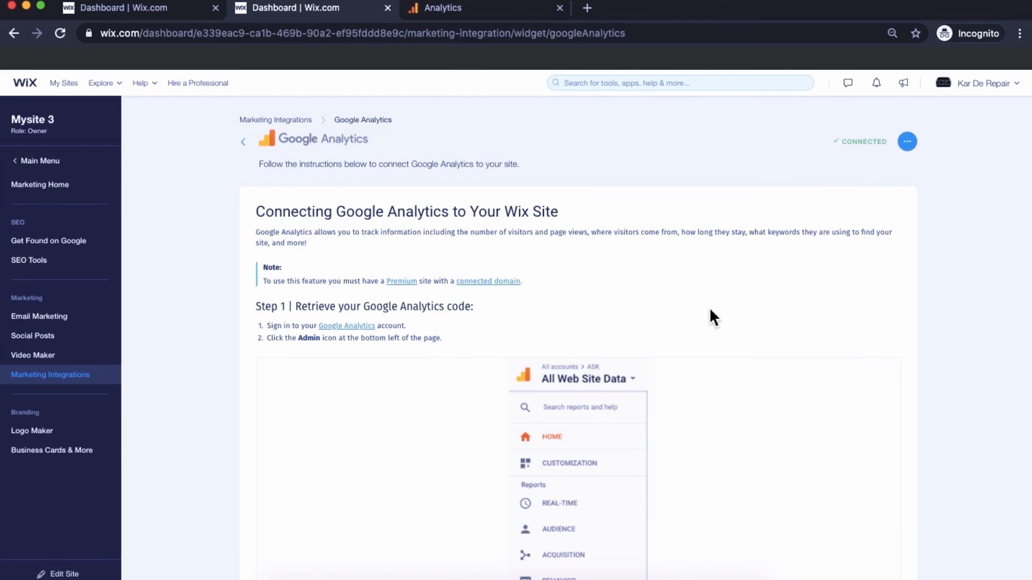
click(463, 9)
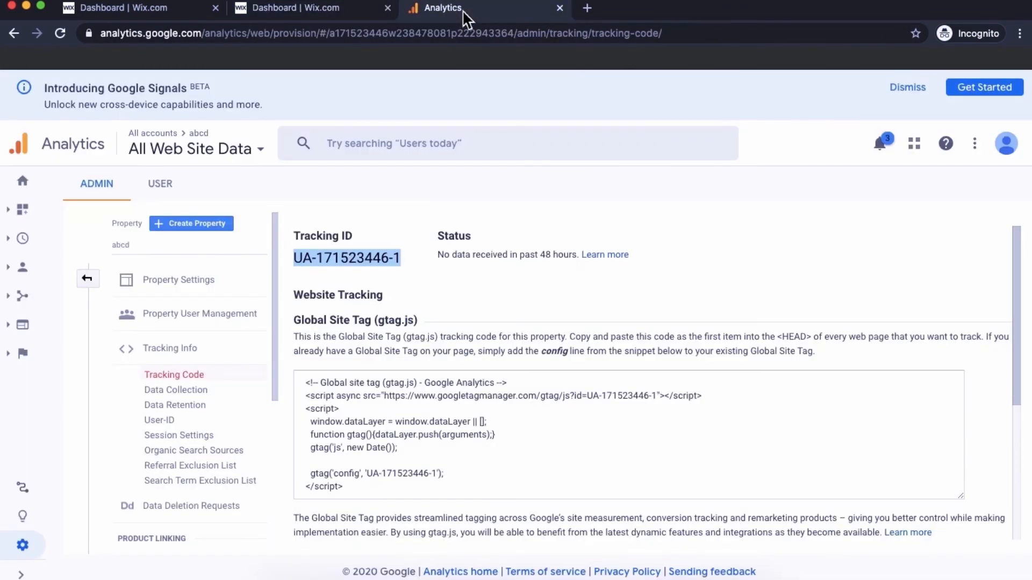
click(25, 185)
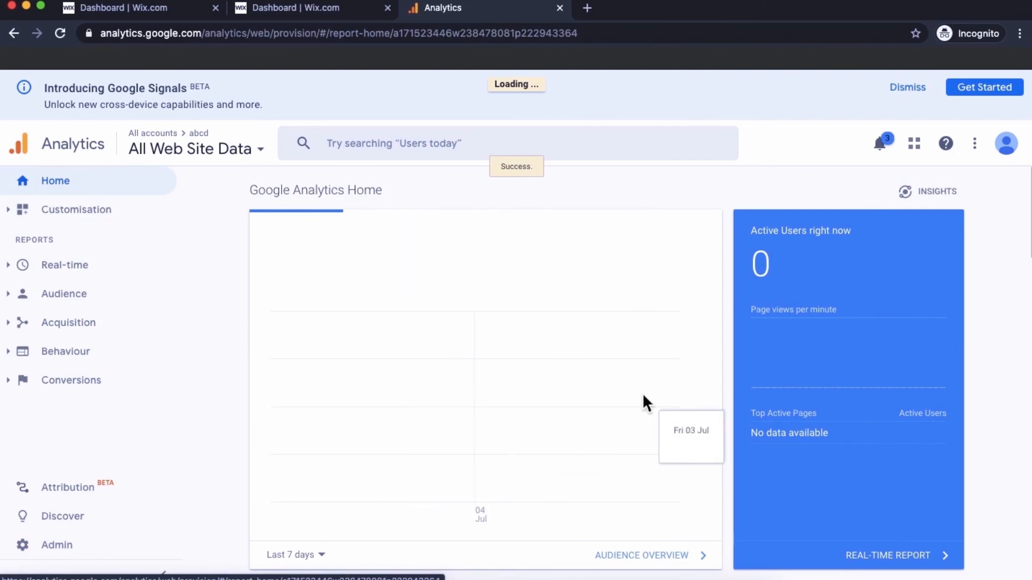
scroll(643, 392, down, 5)
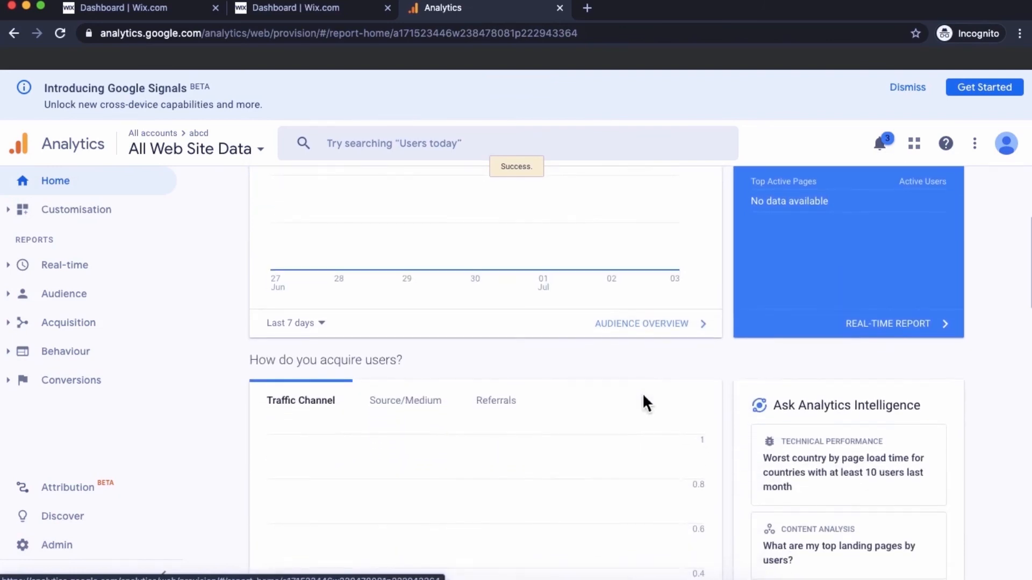
scroll(643, 397, down, 6)
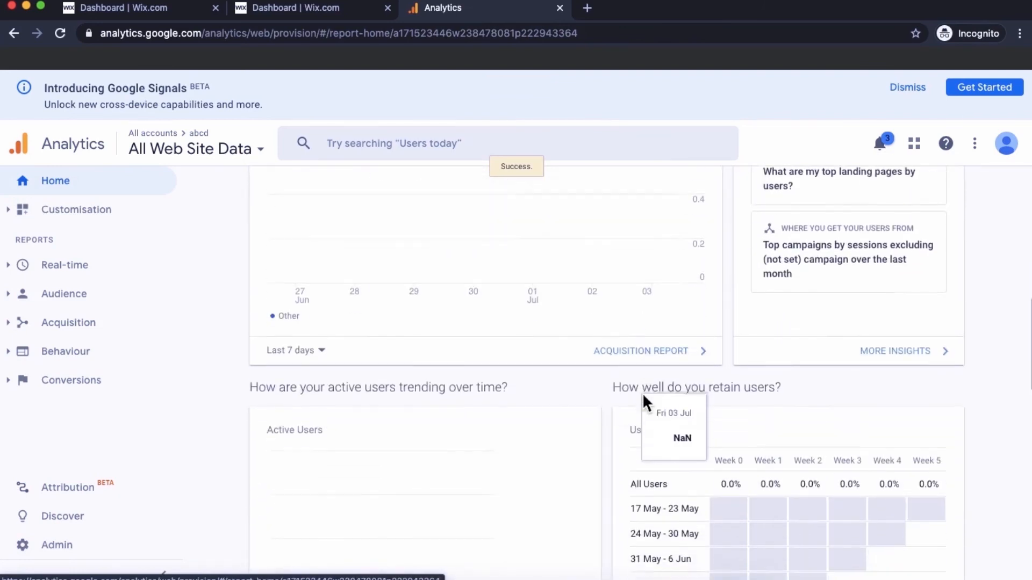
scroll(625, 486, down, 5)
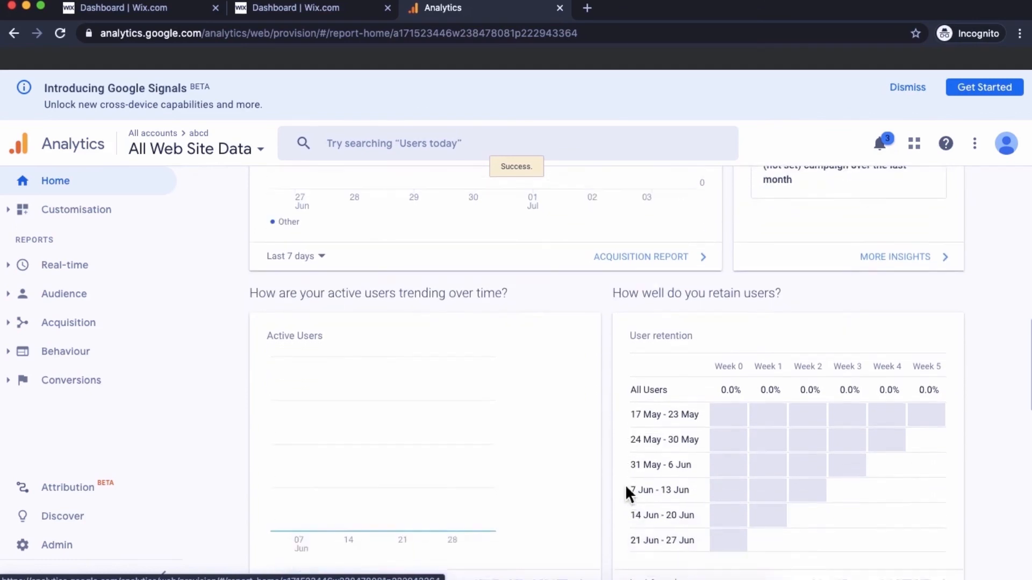
scroll(626, 487, down, 3)
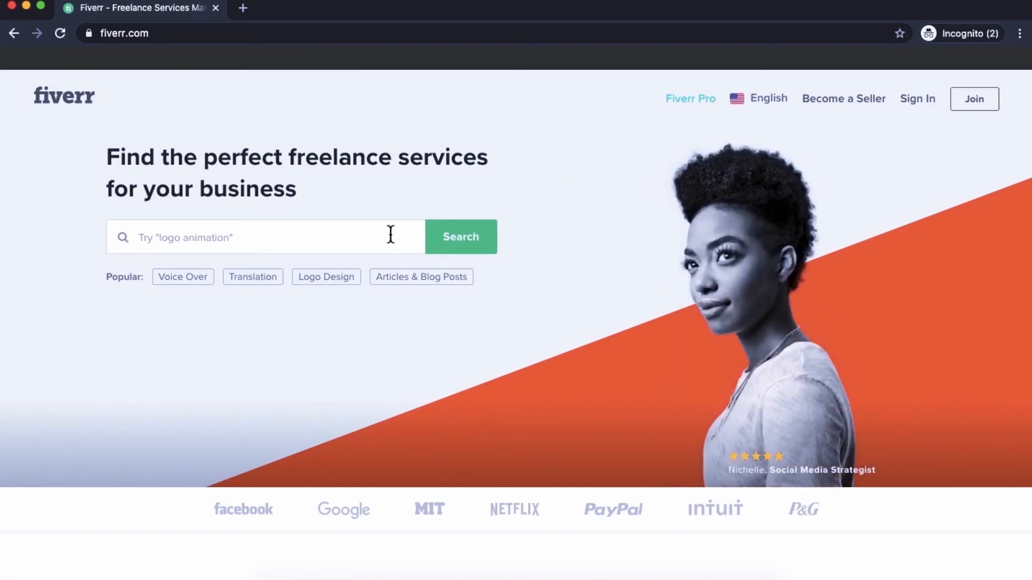
- Search Fiverr for 'wix' and scroll through the results to the footer
click(391, 234)
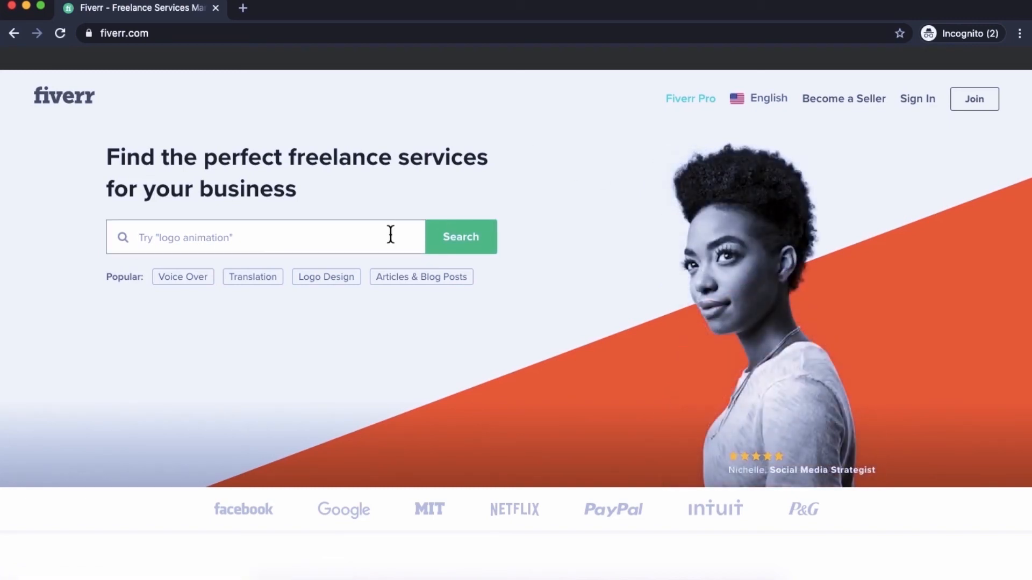
text(wix)
key(Return)
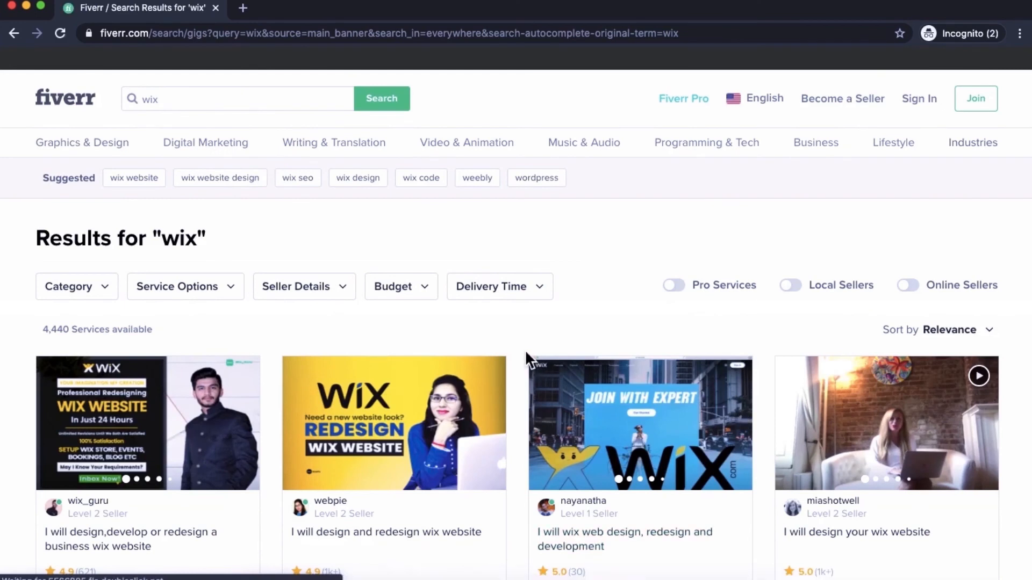
scroll(526, 354, down, 1)
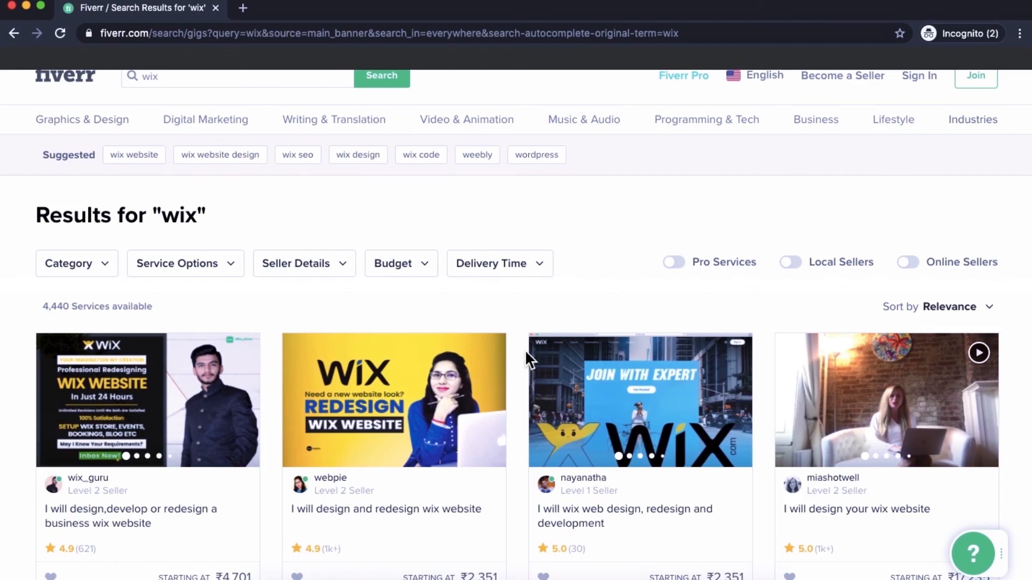
scroll(526, 353, down, 5)
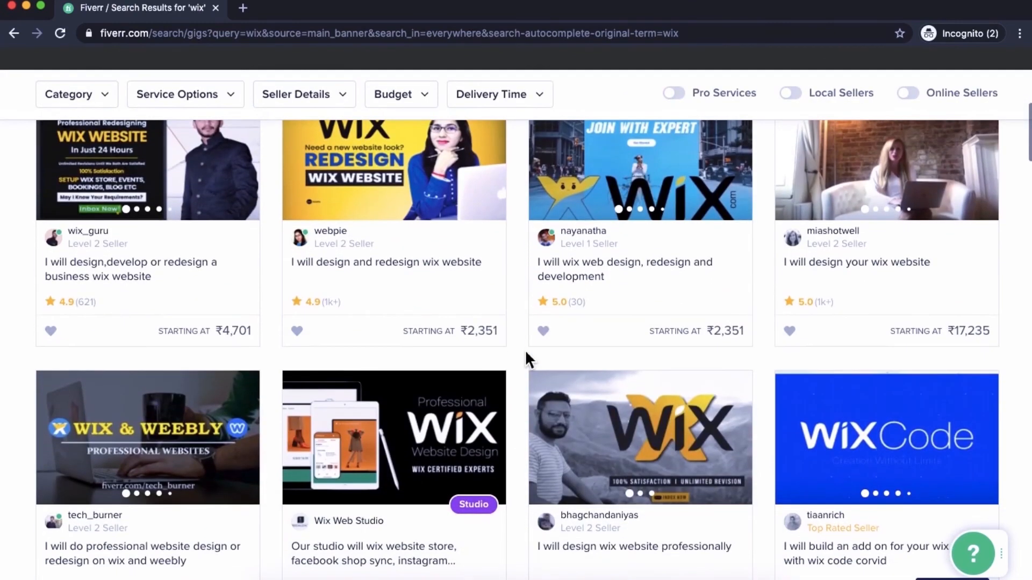
scroll(525, 353, down, 15)
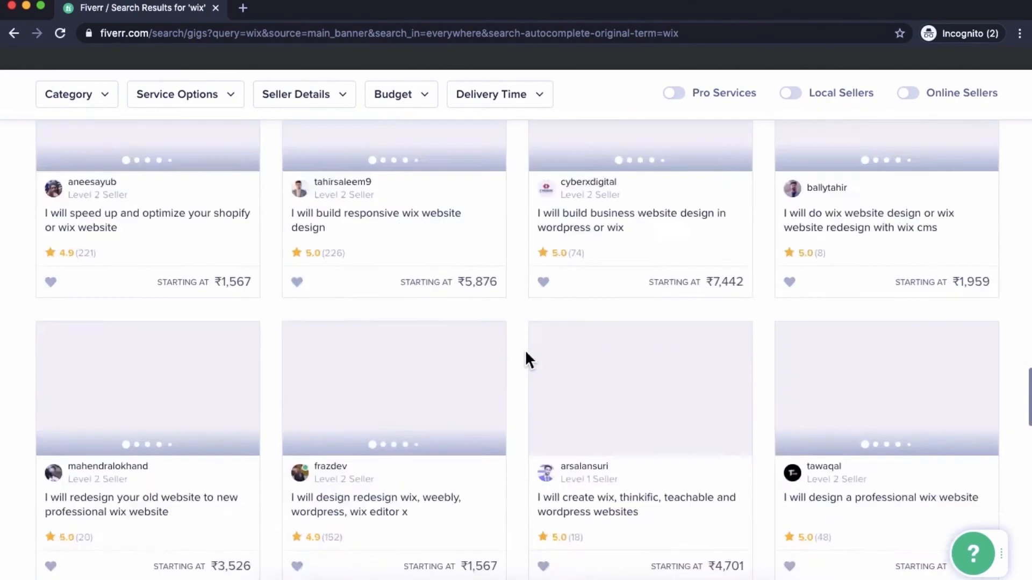
scroll(525, 350, down, 15)
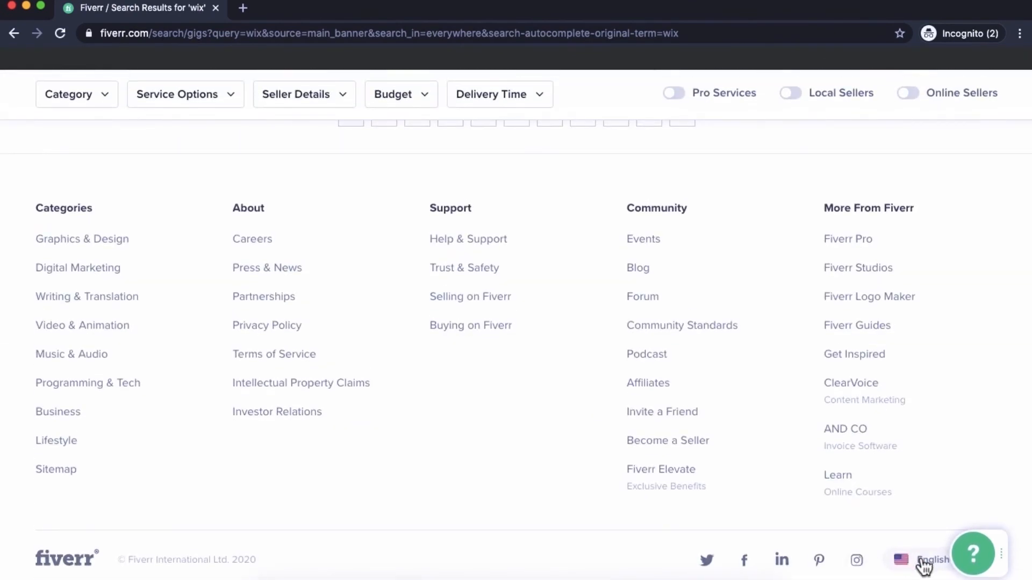
- Change the Fiverr currency to United States Dollar (USD) and browse the updated gig prices
click(924, 562)
click(494, 383)
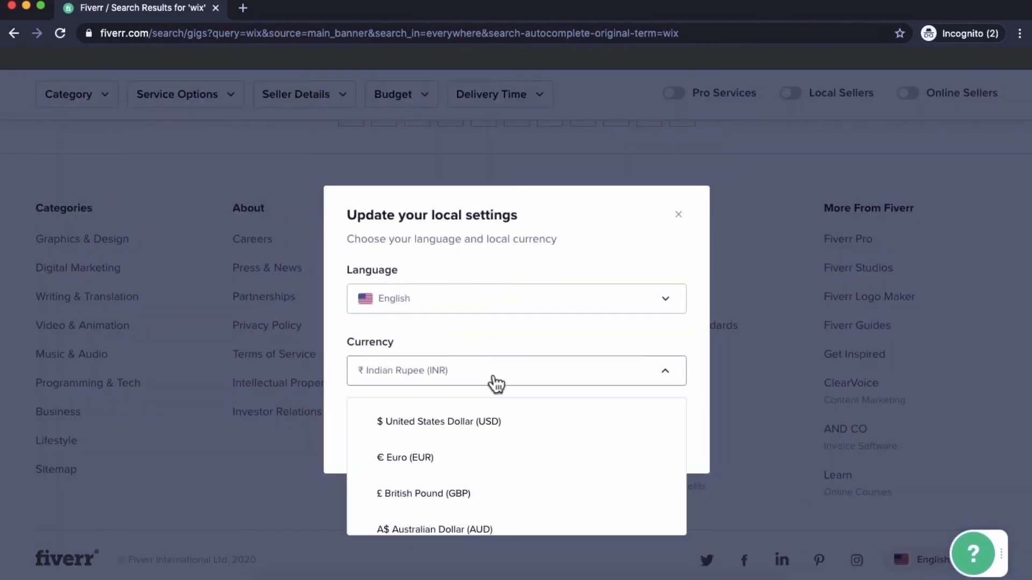
click(485, 424)
click(639, 447)
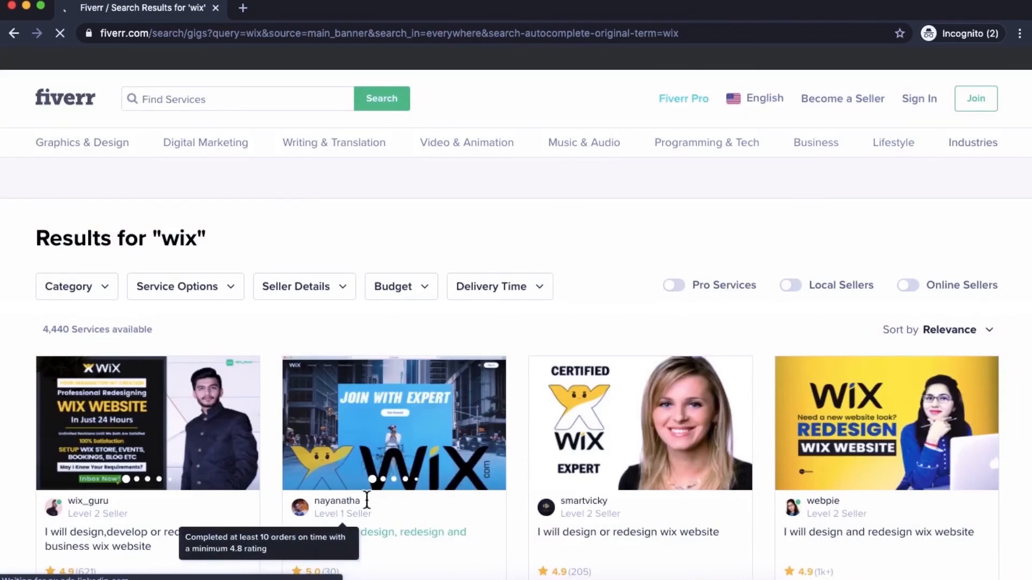
scroll(520, 463, down, 5)
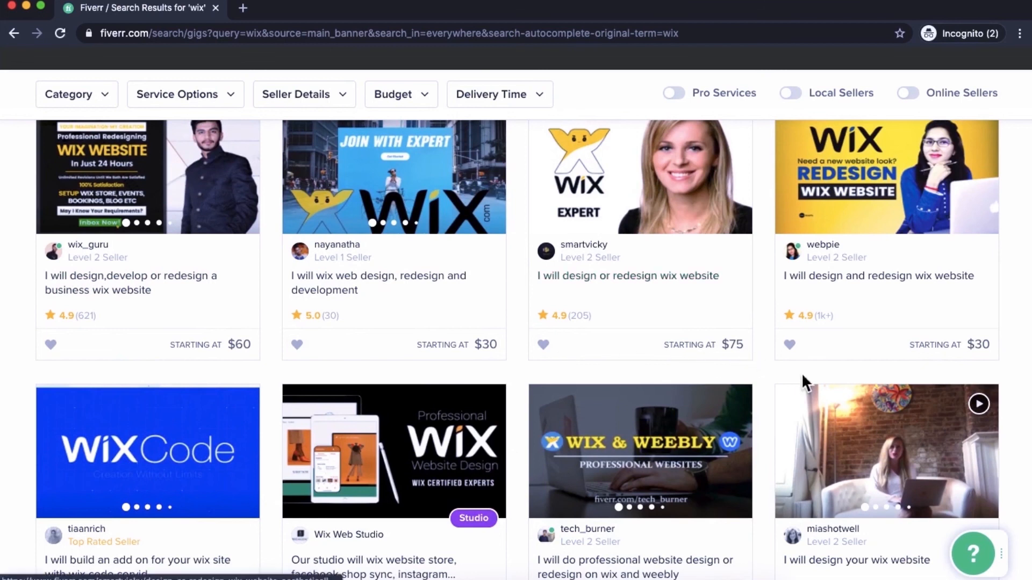
scroll(802, 372, down, 5)
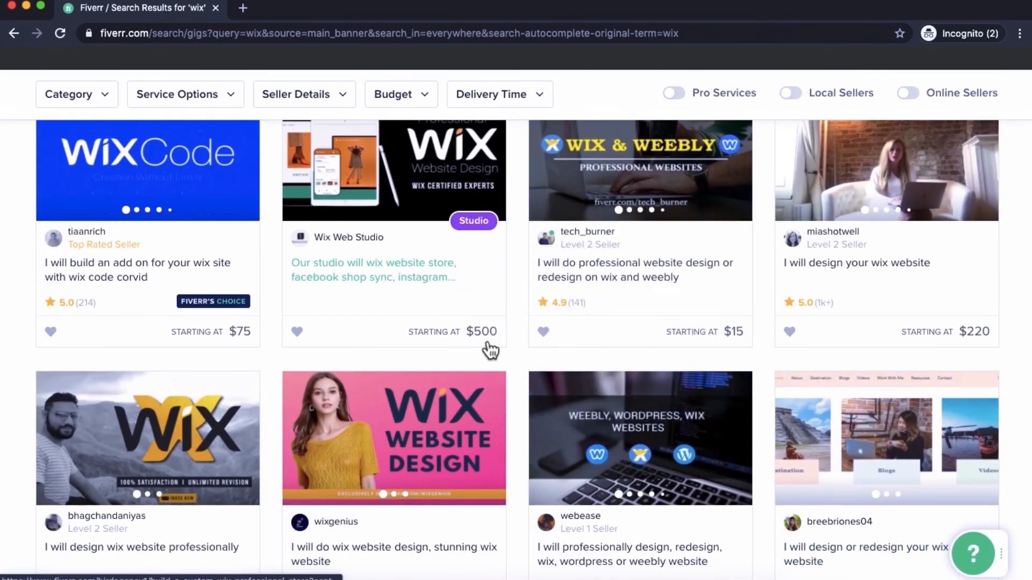
scroll(517, 365, down, 2)
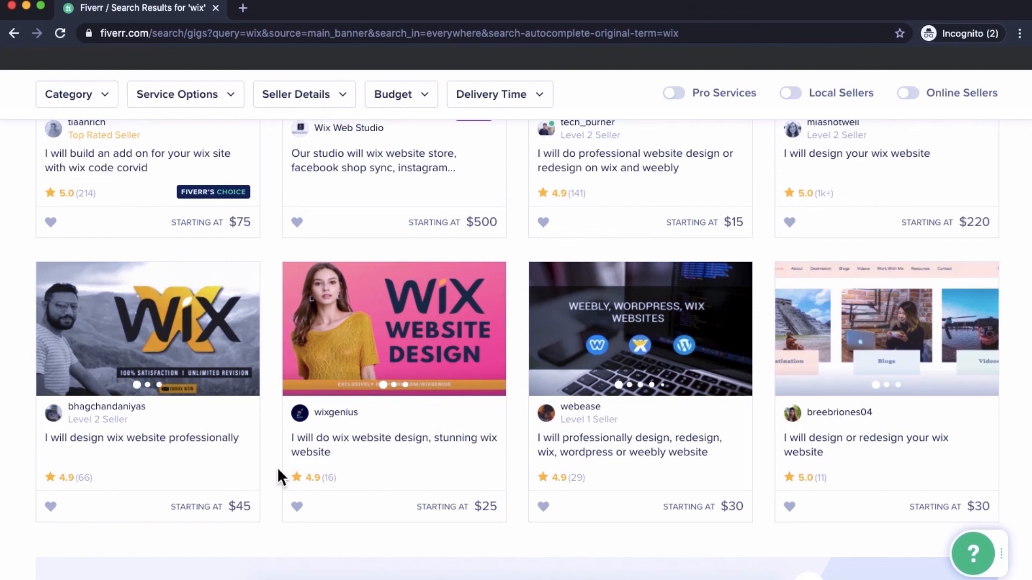
- Open the 'fully custom wix website' gig and view its Premium package
scroll(278, 466, up, 12)
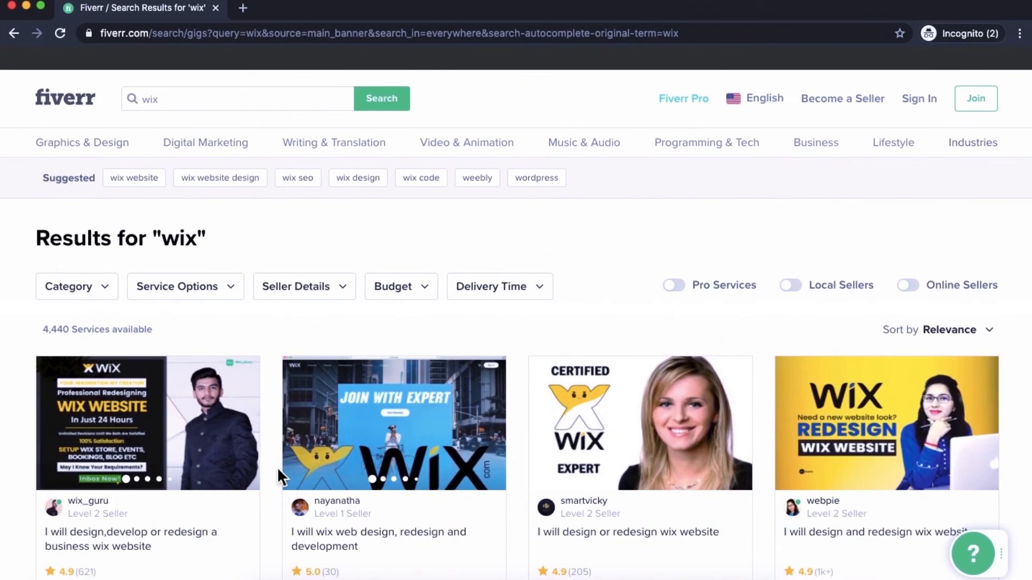
scroll(278, 467, down, 15)
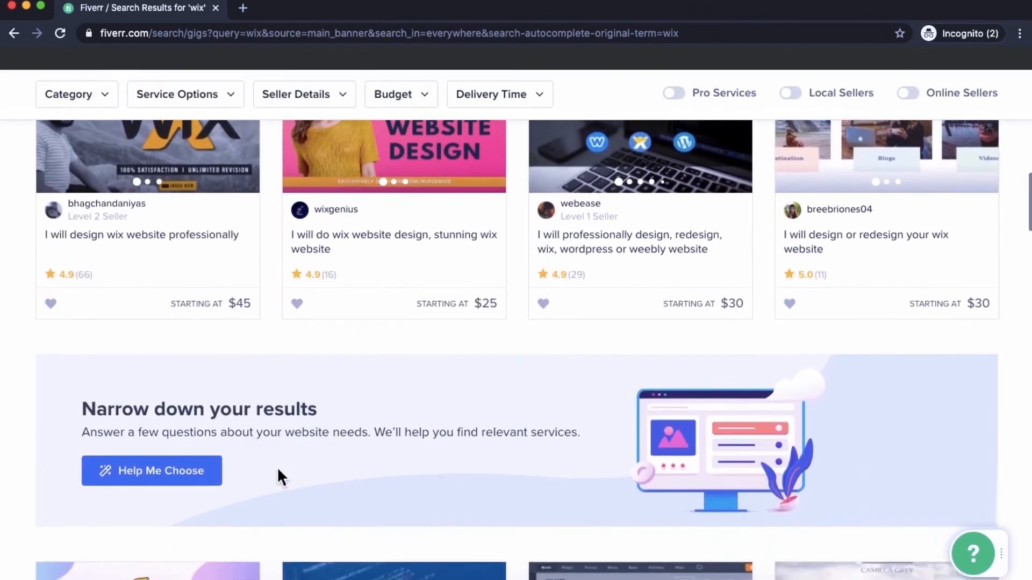
scroll(277, 476, up, 5)
scroll(278, 476, down, 13)
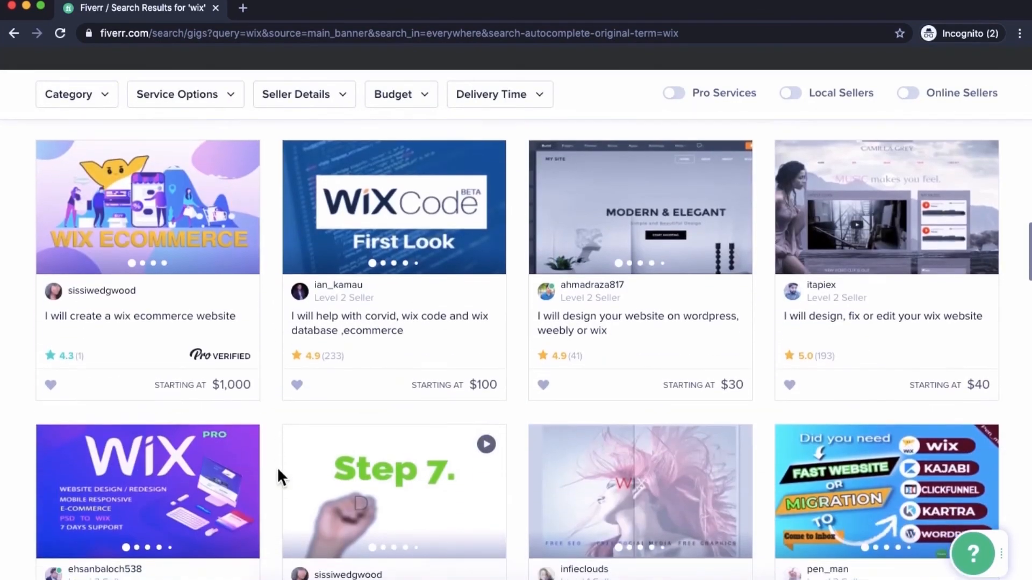
scroll(277, 467, down, 8)
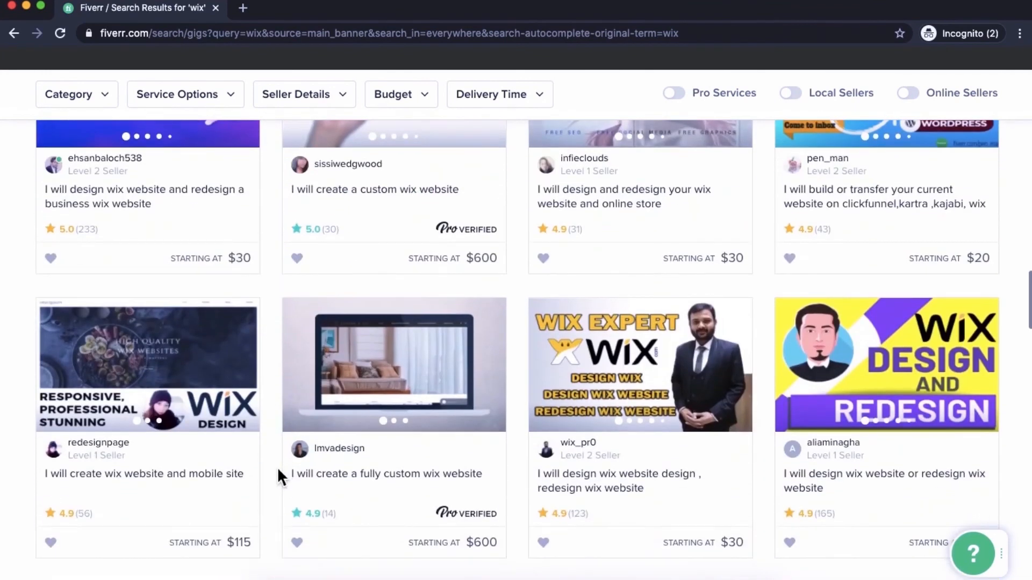
click(331, 480)
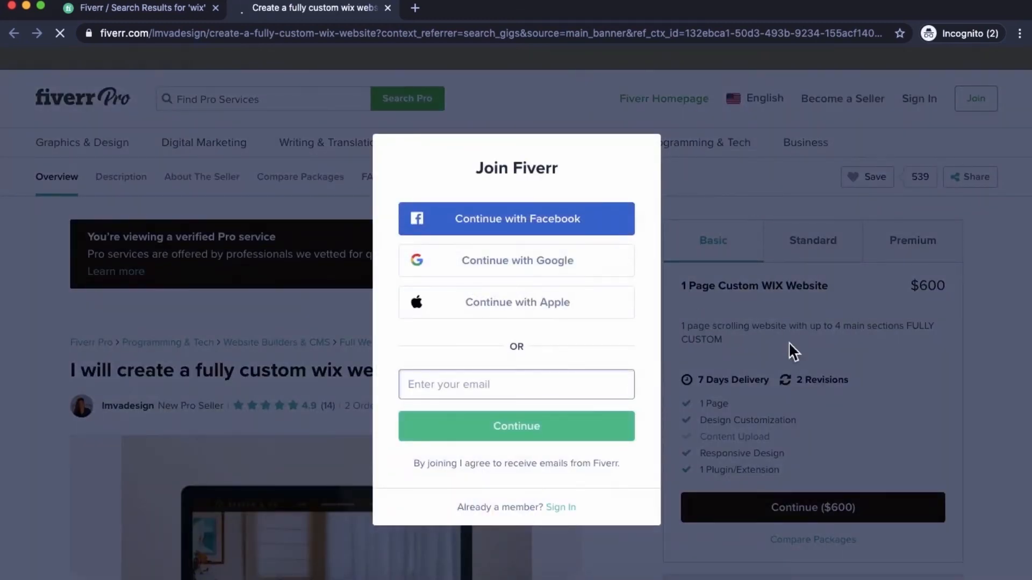
click(788, 342)
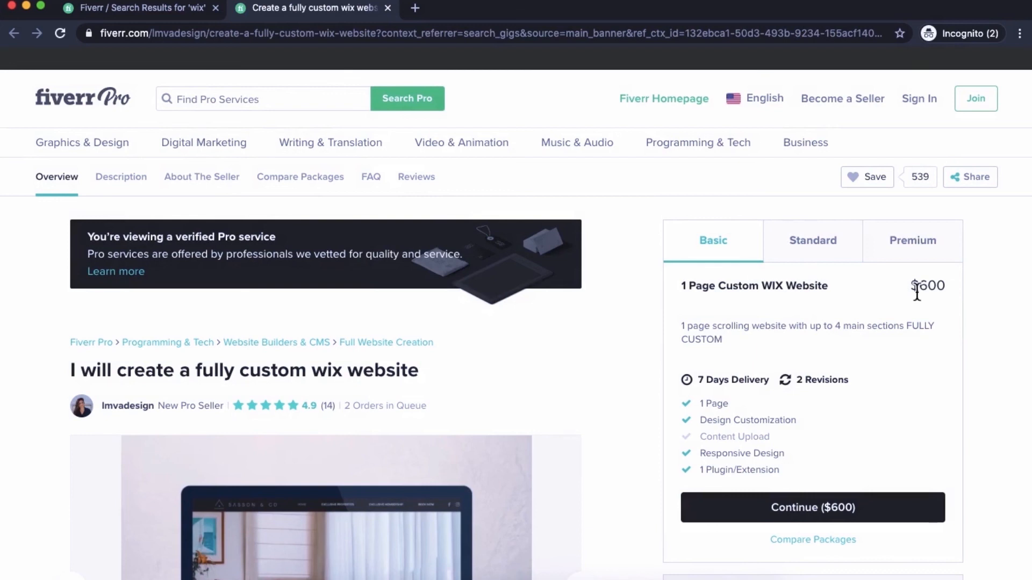
click(916, 253)
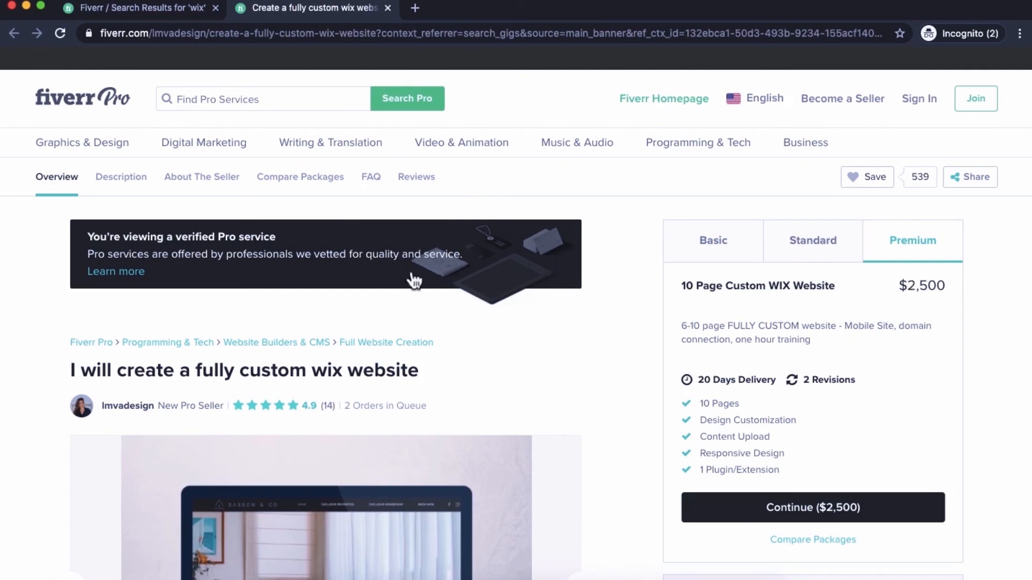
click(177, 8)
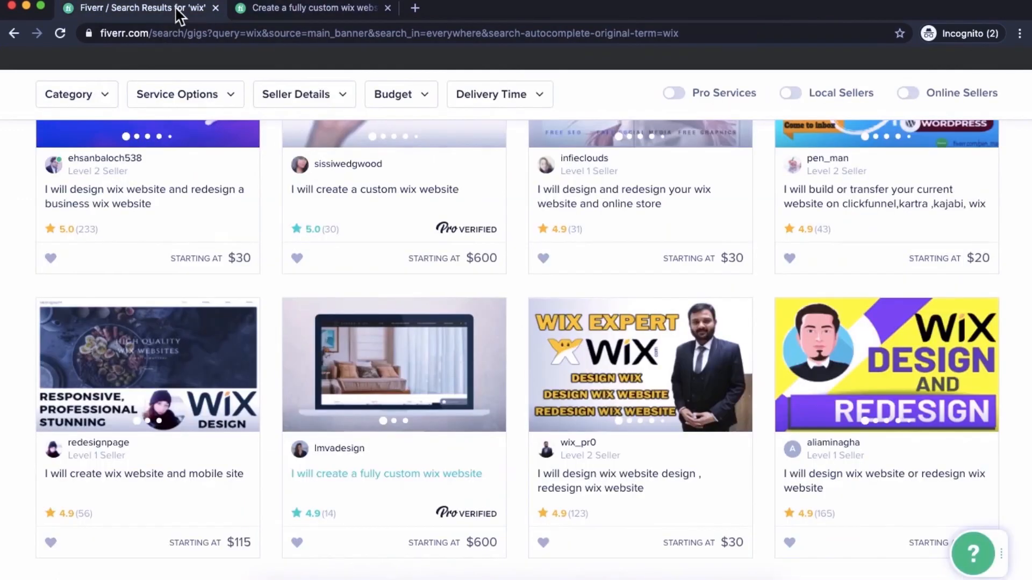
- Open the 'design, fix or edit your wix website' gig and view its Premium package
scroll(335, 253, up, 5)
scroll(336, 253, up, 5)
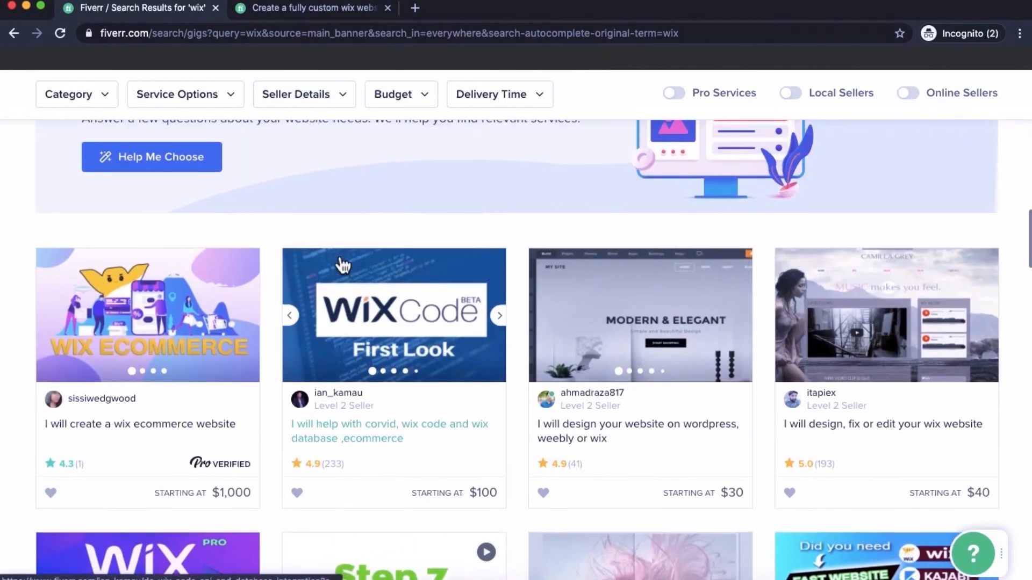
click(811, 427)
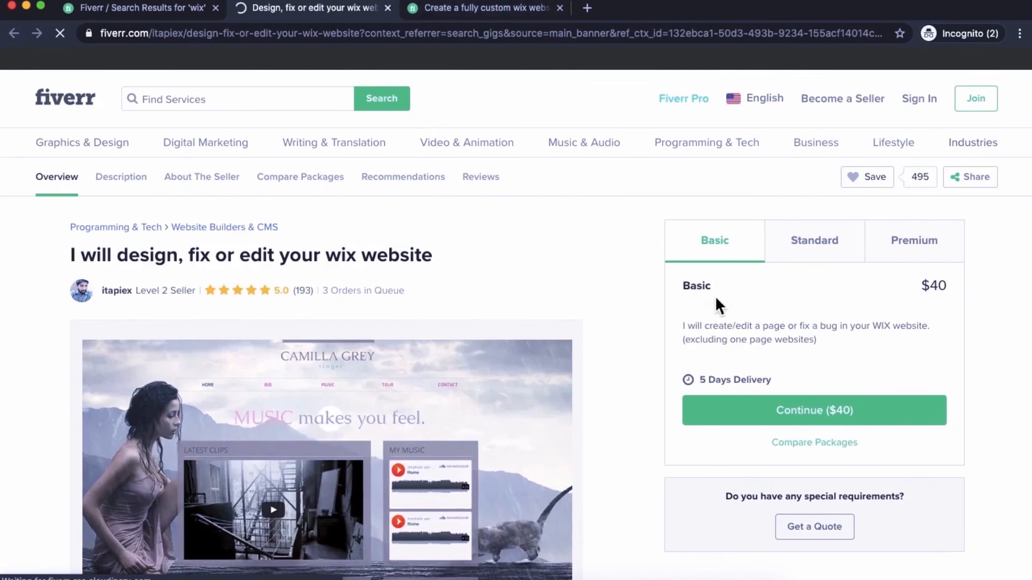
click(920, 248)
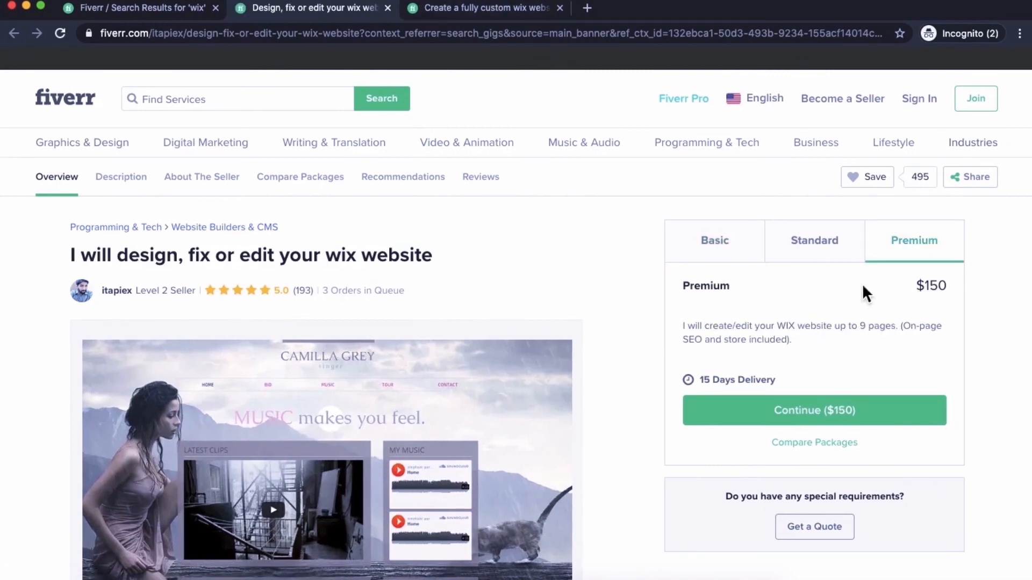
click(183, 9)
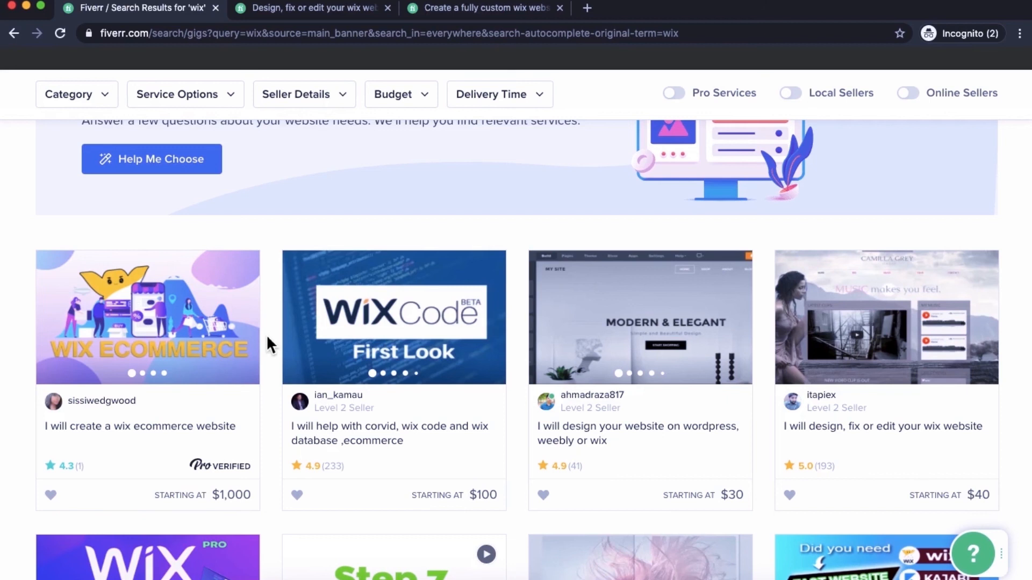
scroll(267, 337, down, 2)
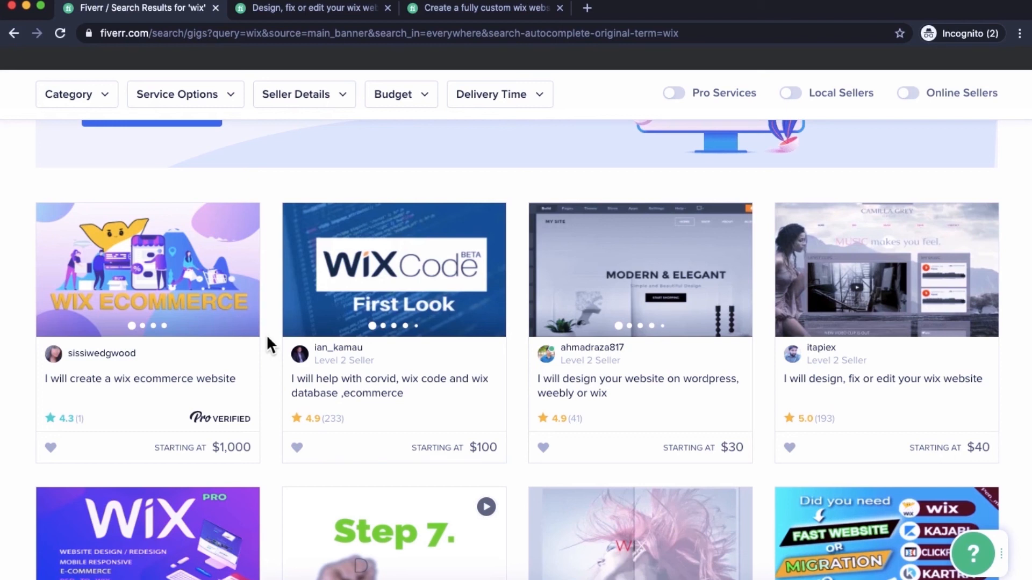
scroll(266, 335, up, 15)
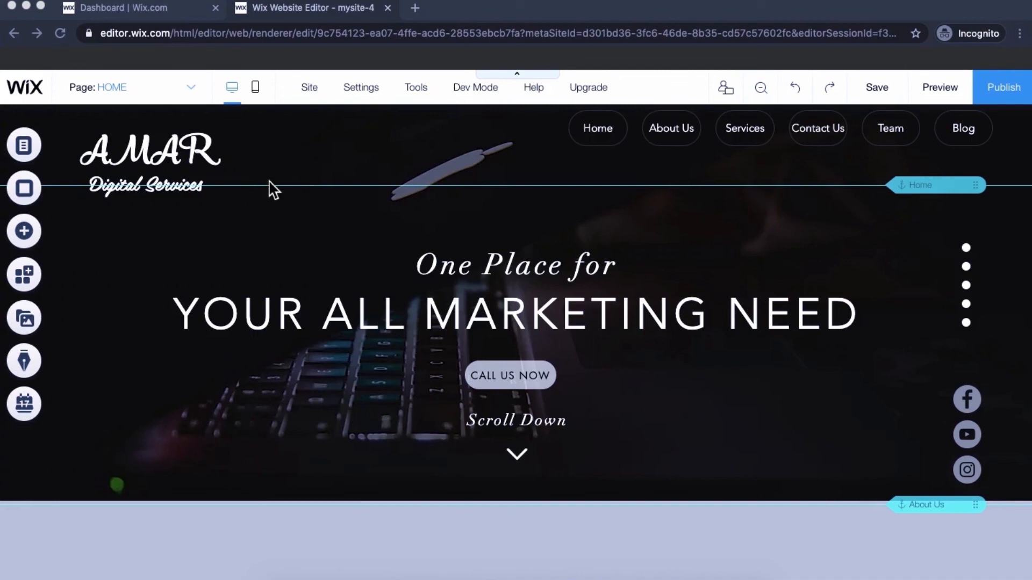
- Switch to the mobile editor and close the 'Meet Your Site on Mobile' intro
click(259, 93)
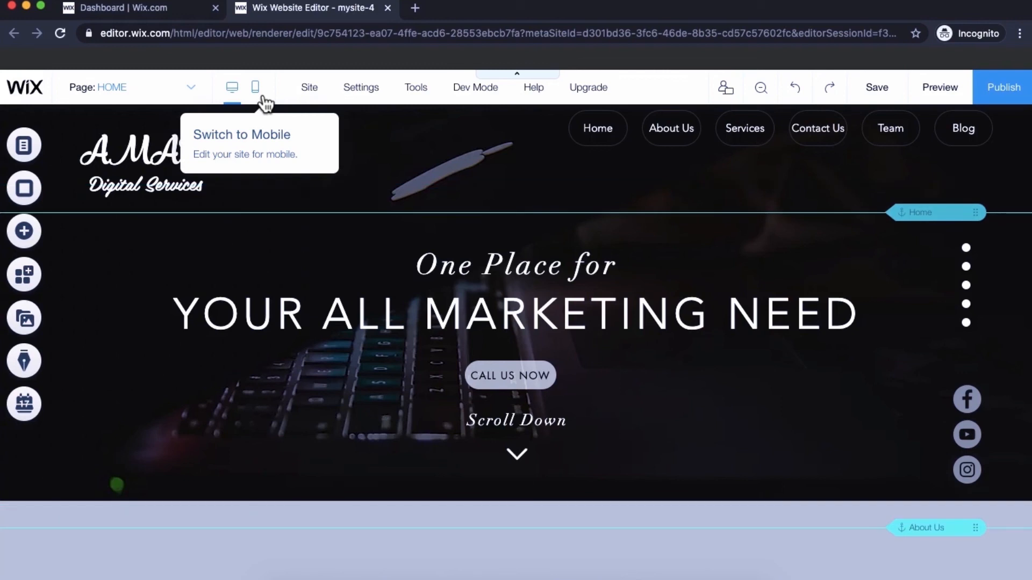
click(258, 92)
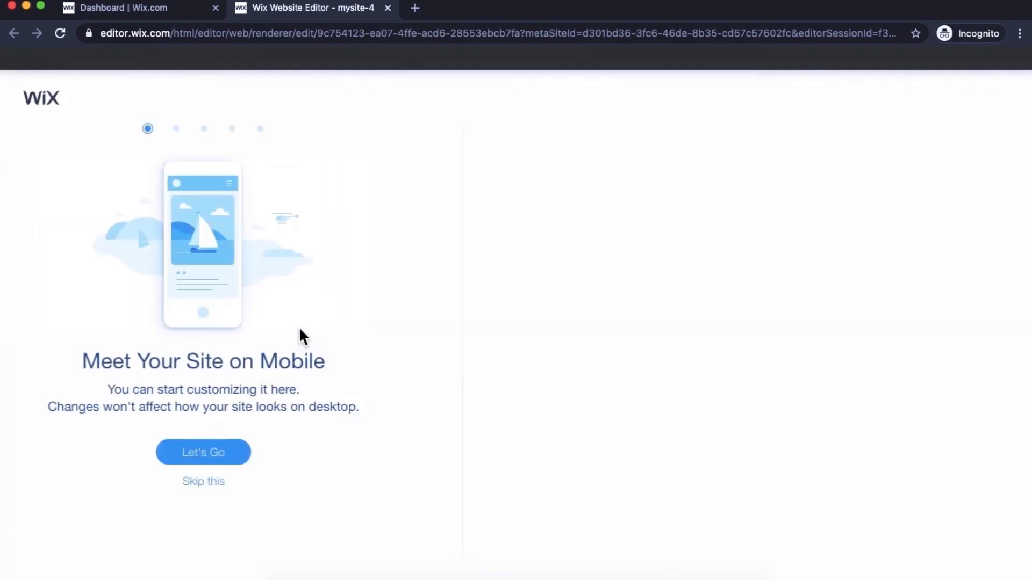
click(268, 484)
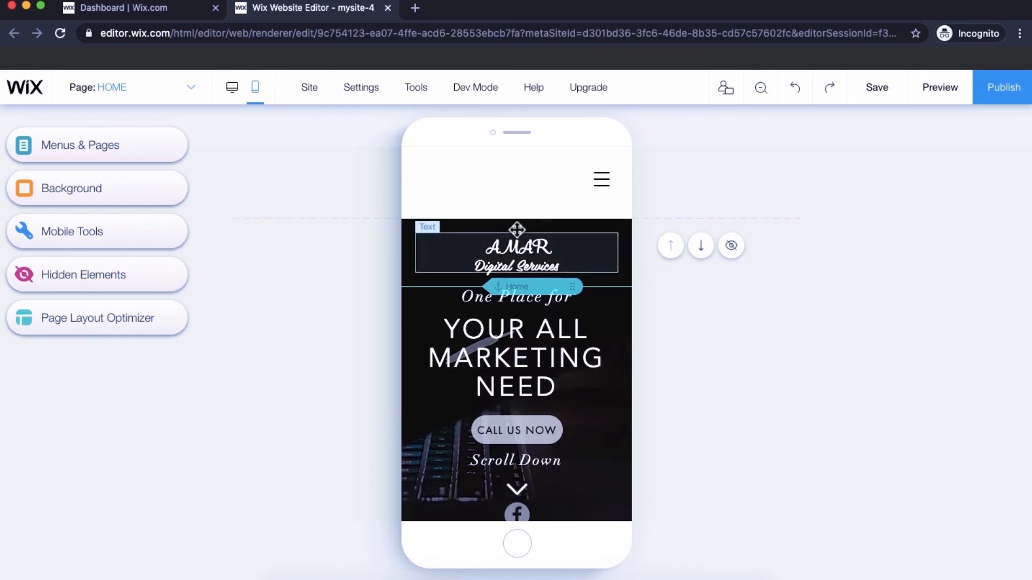
- Shorten the mobile header strip to about 50 px tall
click(503, 204)
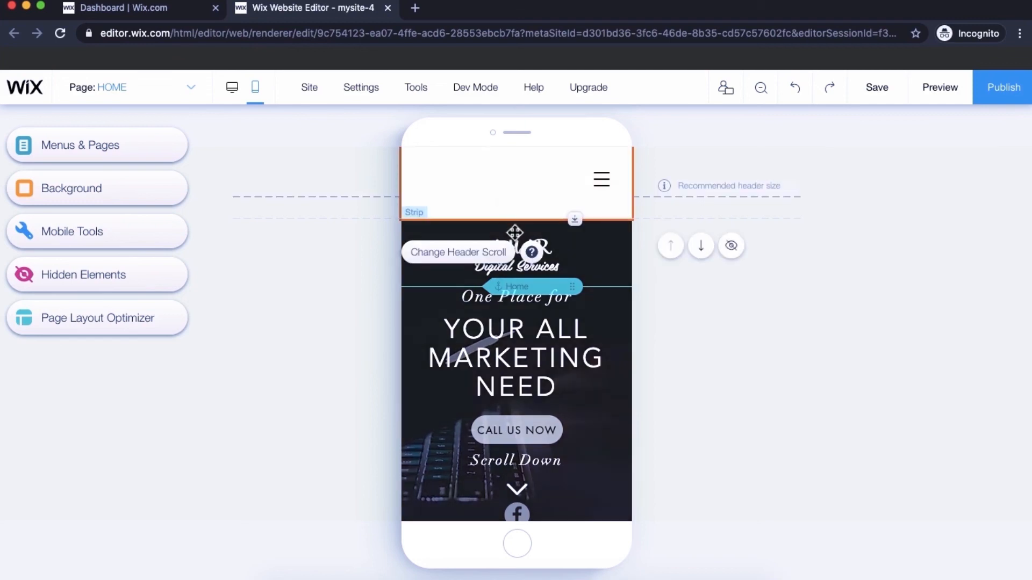
drag(575, 220, 573, 197)
scroll(581, 380, down, 3)
scroll(581, 382, up, 3)
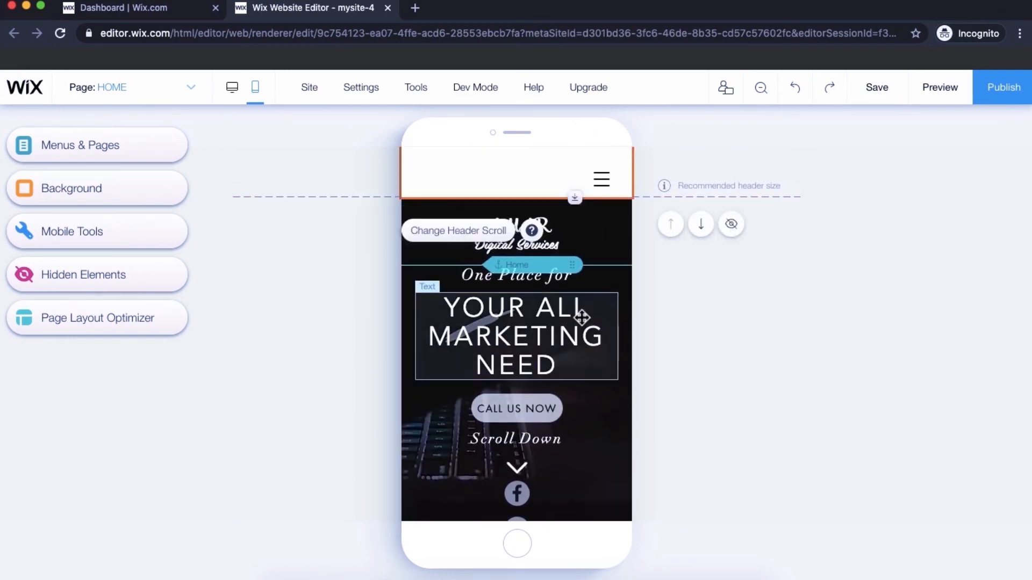
- Shrink the hero section to H 456 and move the social icons to its right edge
click(606, 511)
scroll(607, 516, down, 1)
scroll(605, 518, down, 1)
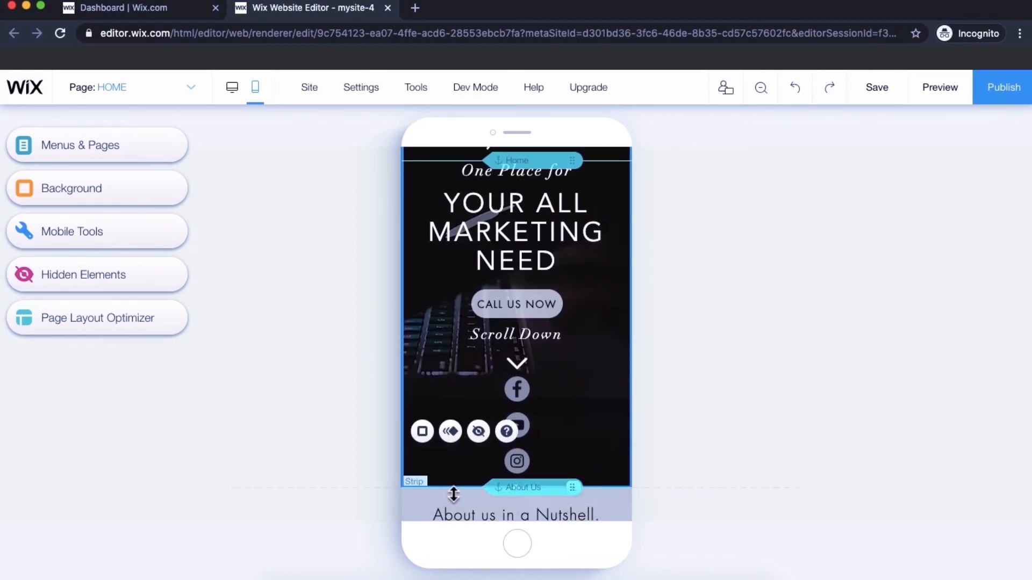
drag(451, 489, 470, 449)
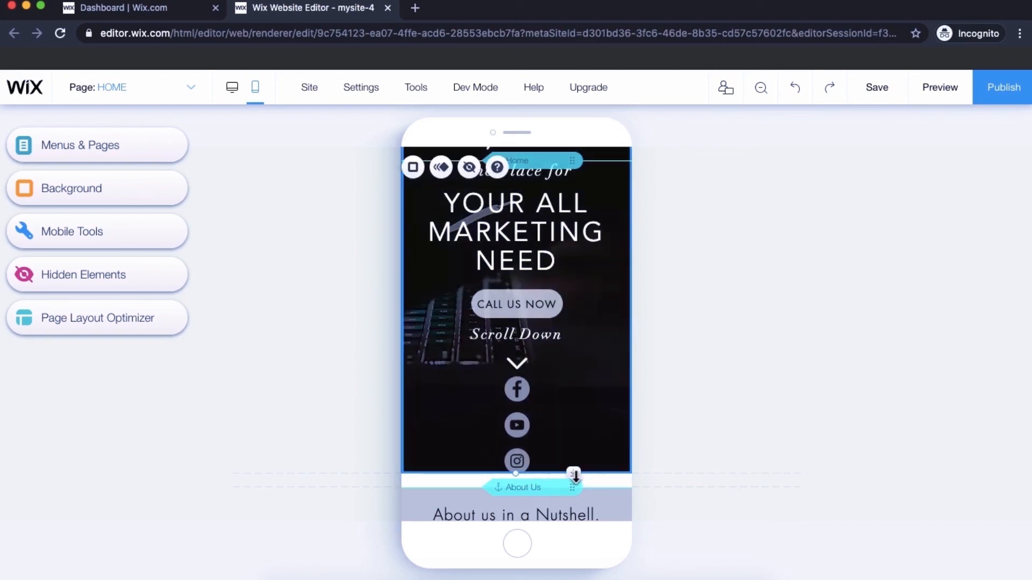
drag(572, 469, 575, 410)
scroll(577, 410, up, 1)
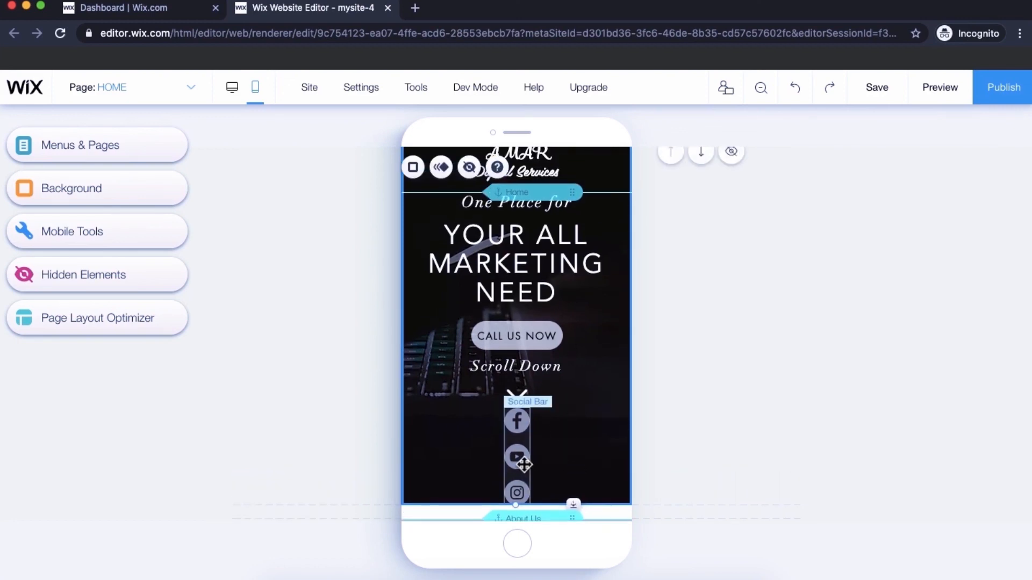
drag(524, 463, 611, 344)
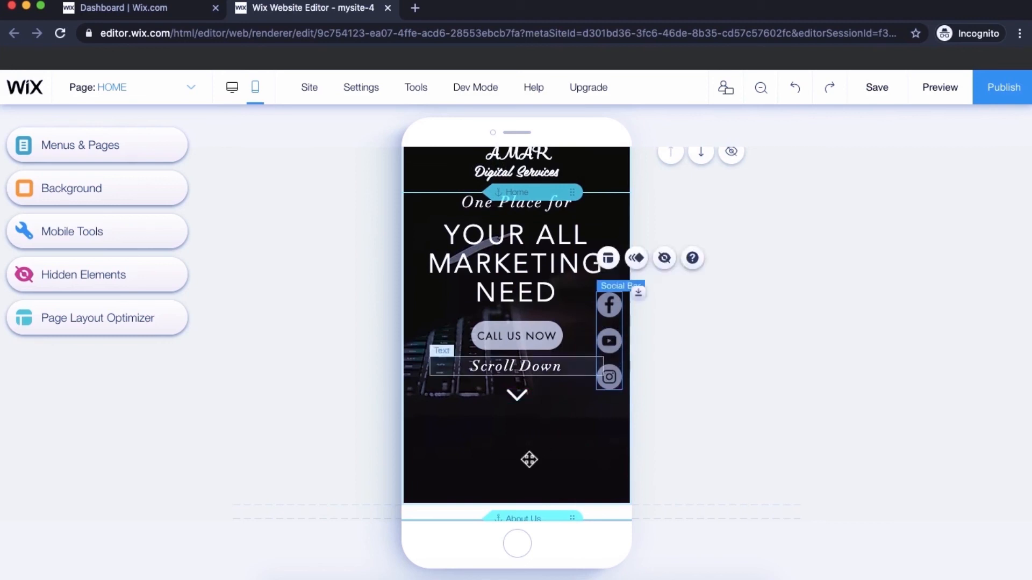
click(521, 473)
drag(571, 505, 578, 414)
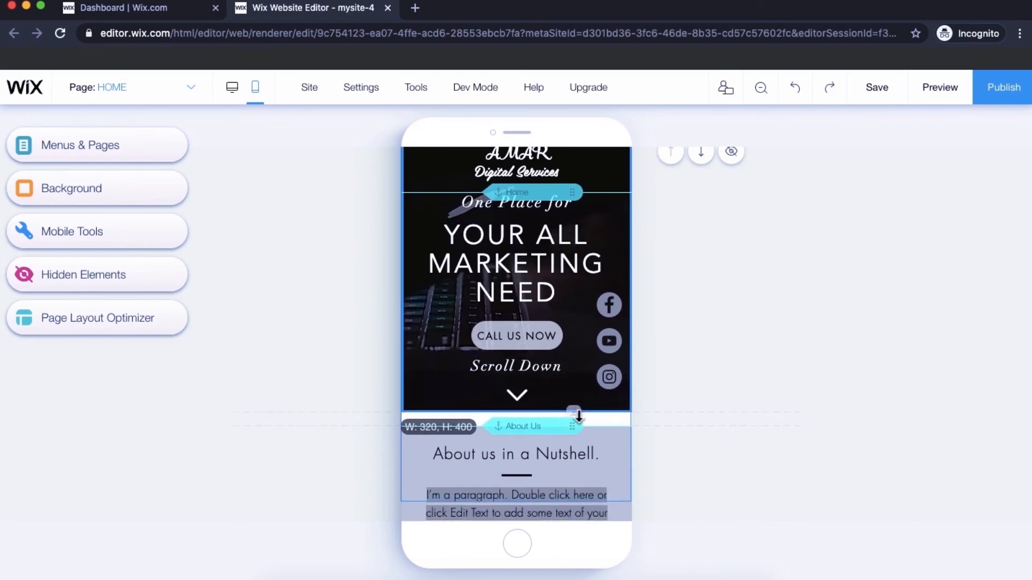
scroll(579, 432, up, 2)
scroll(578, 432, up, 1)
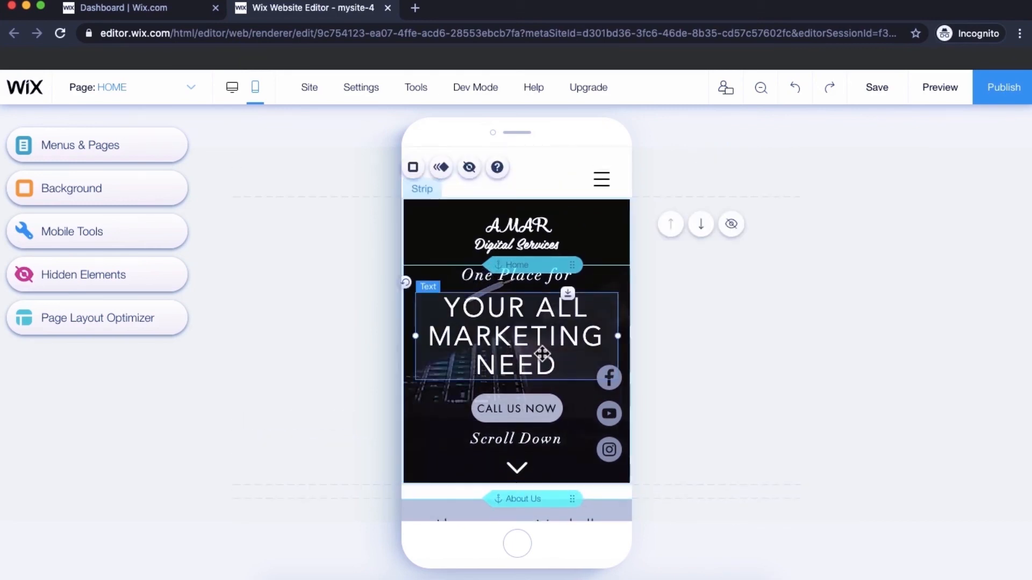
- Shrink the 'YOUR ALL MARKETING NEED' headline until it fits on two lines
click(537, 355)
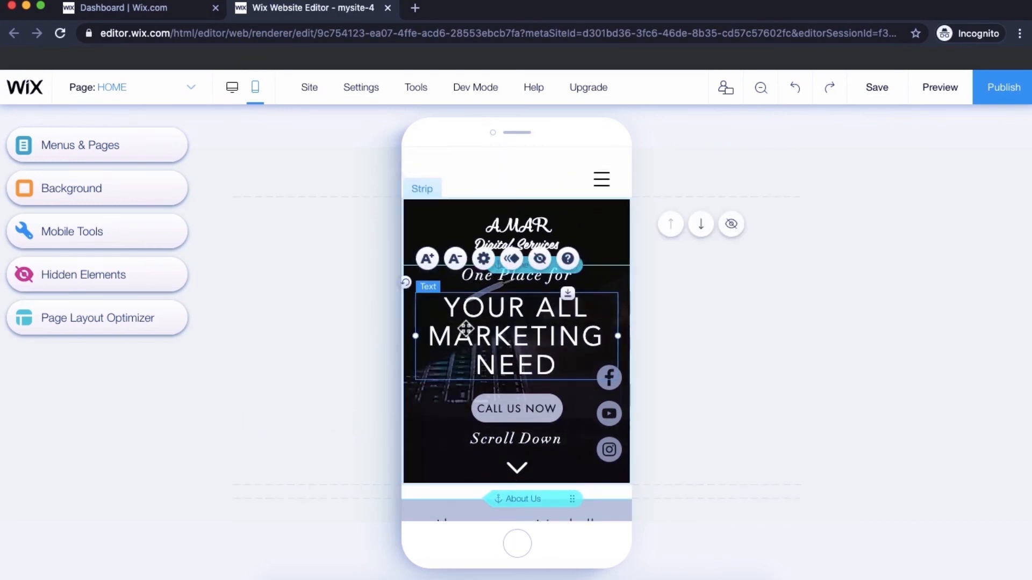
click(454, 259)
click(464, 273)
click(465, 273)
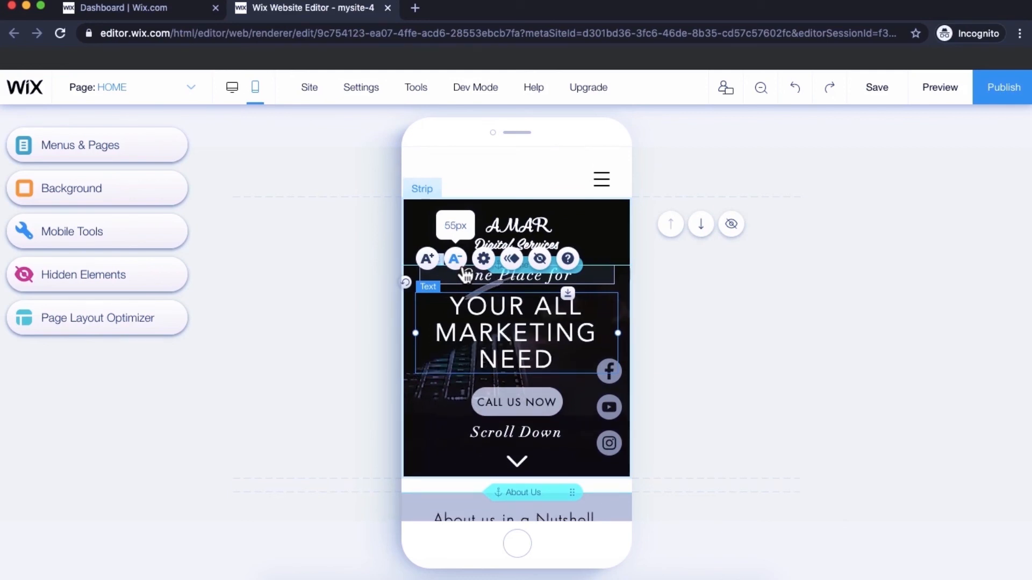
click(465, 273)
click(464, 273)
click(465, 273)
click(465, 273)
click(464, 273)
click(465, 273)
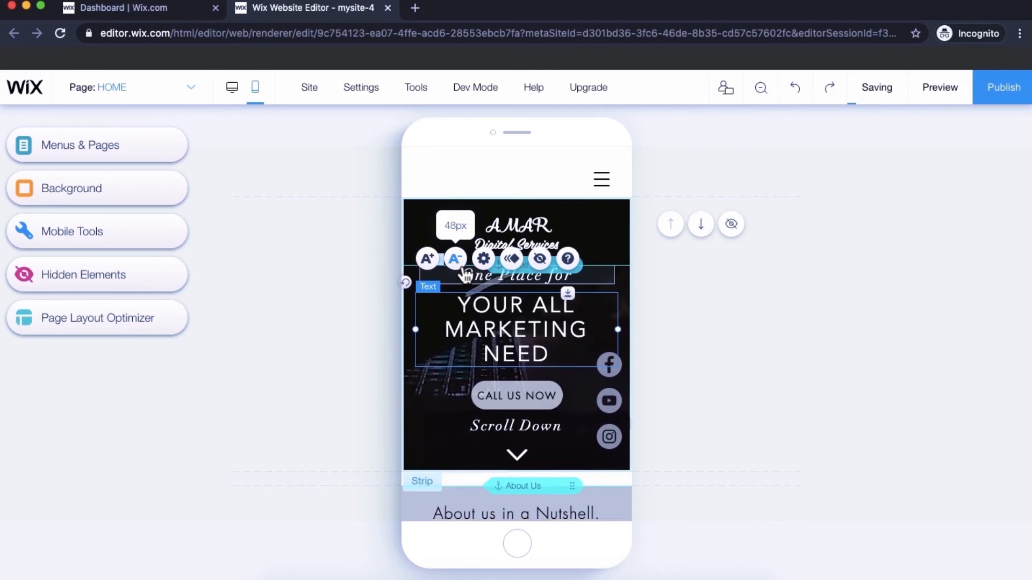
click(465, 273)
click(464, 273)
click(464, 273)
click(465, 273)
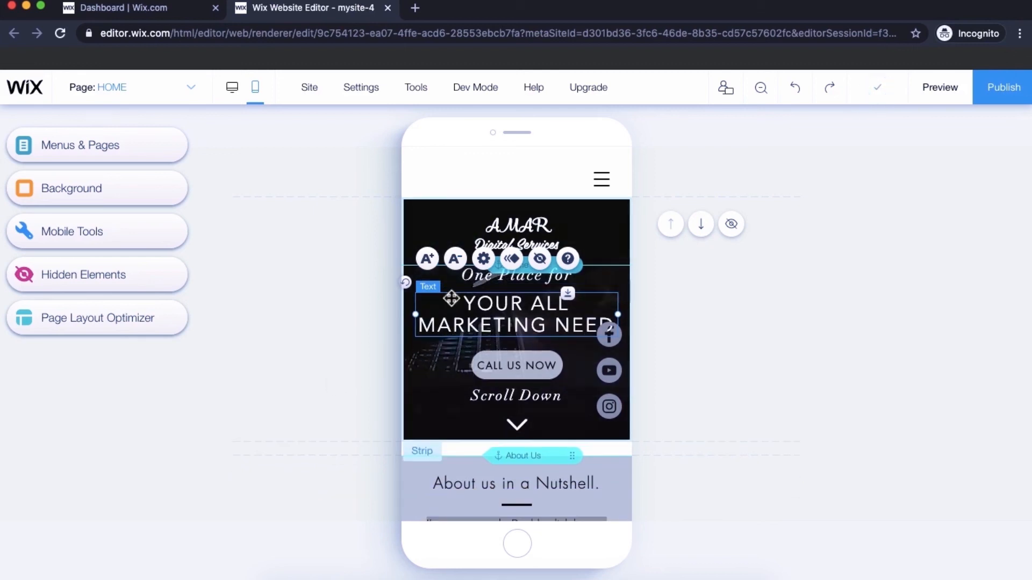
- Reduce the 'AMAR Digital Services' logo text to 15px
click(508, 230)
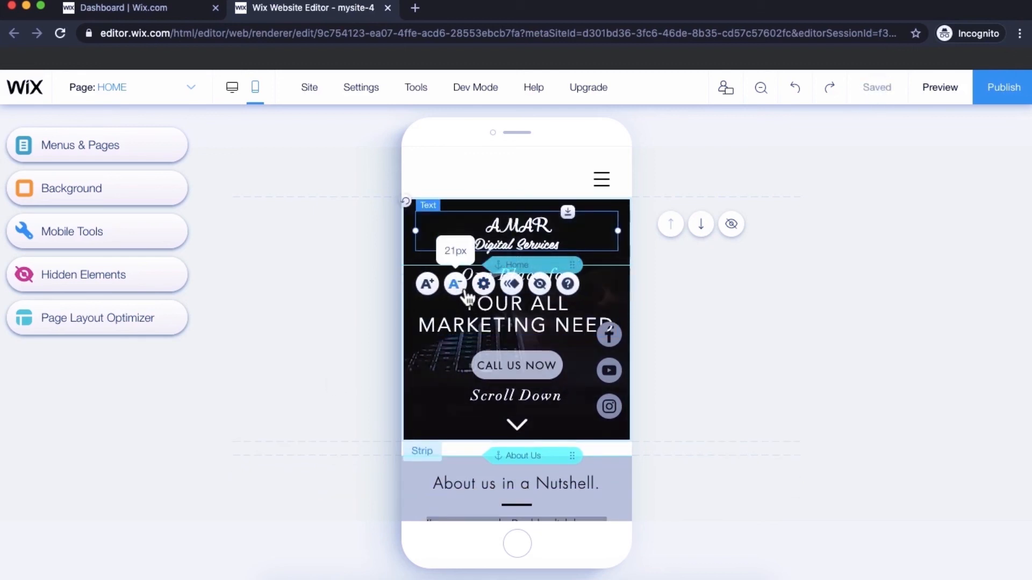
click(461, 285)
click(461, 285)
click(464, 289)
click(464, 289)
click(463, 288)
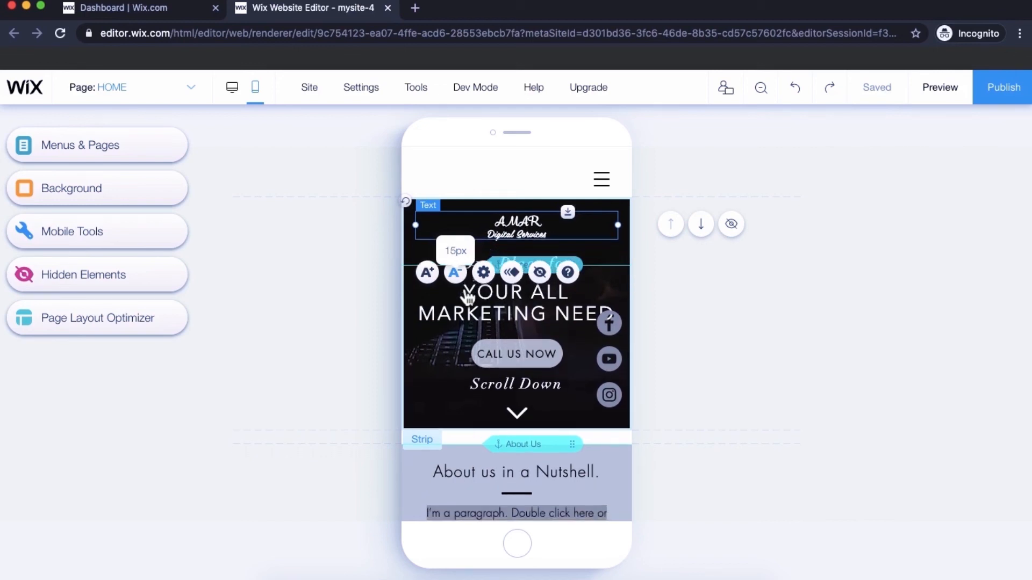
- Reduce the 'One Place for' line to 26px
click(554, 315)
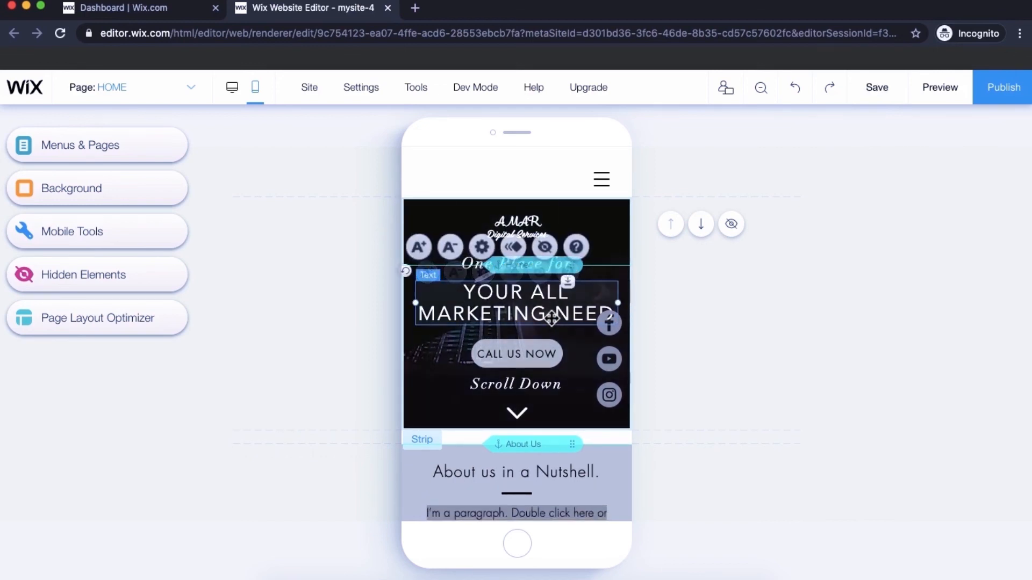
click(517, 414)
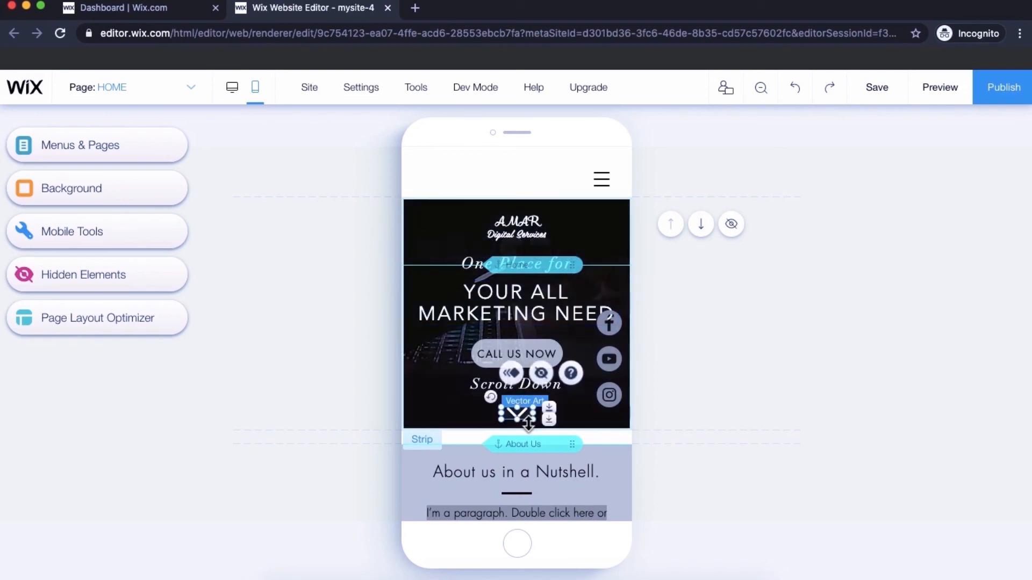
click(474, 266)
click(466, 226)
click(465, 226)
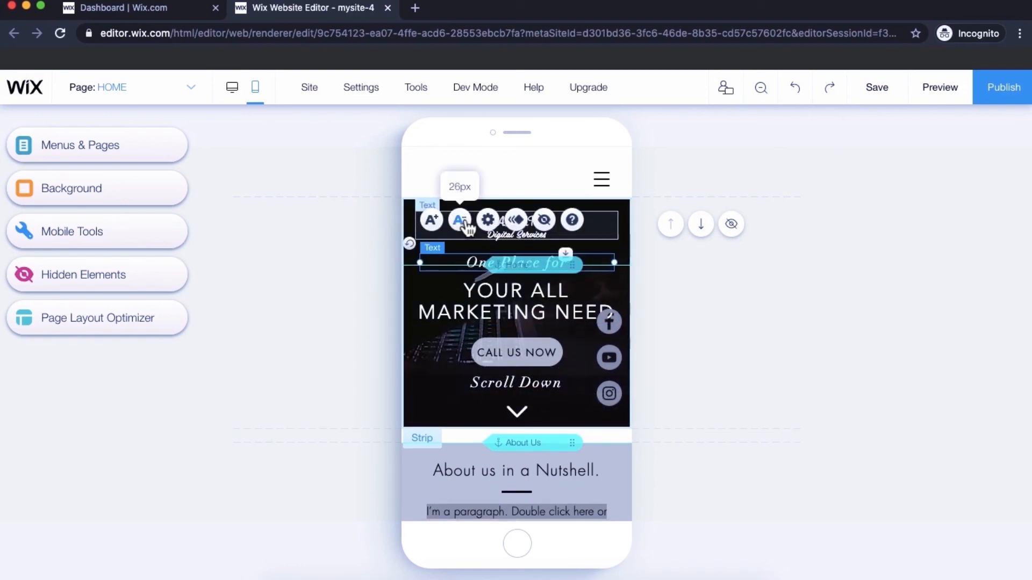
click(465, 227)
click(466, 227)
click(458, 301)
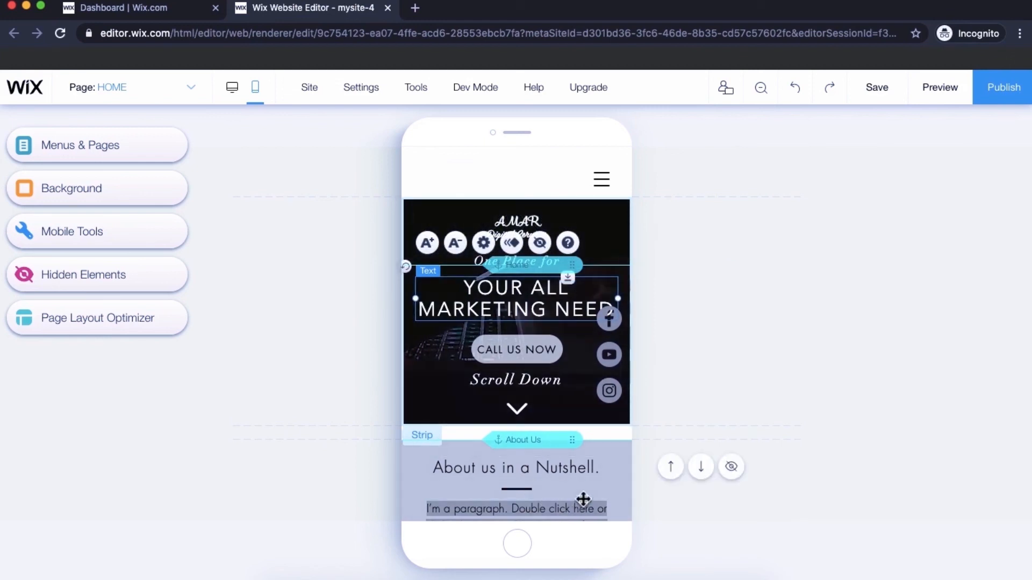
- Drag the About Us section up against the hero on the mobile page
scroll(583, 500, down, 2)
scroll(583, 500, up, 1)
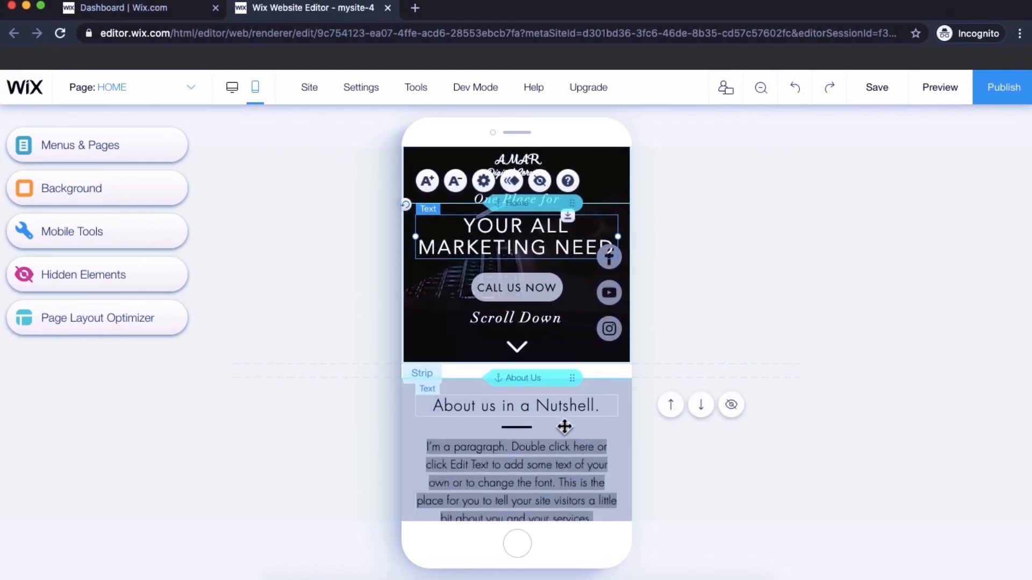
click(567, 427)
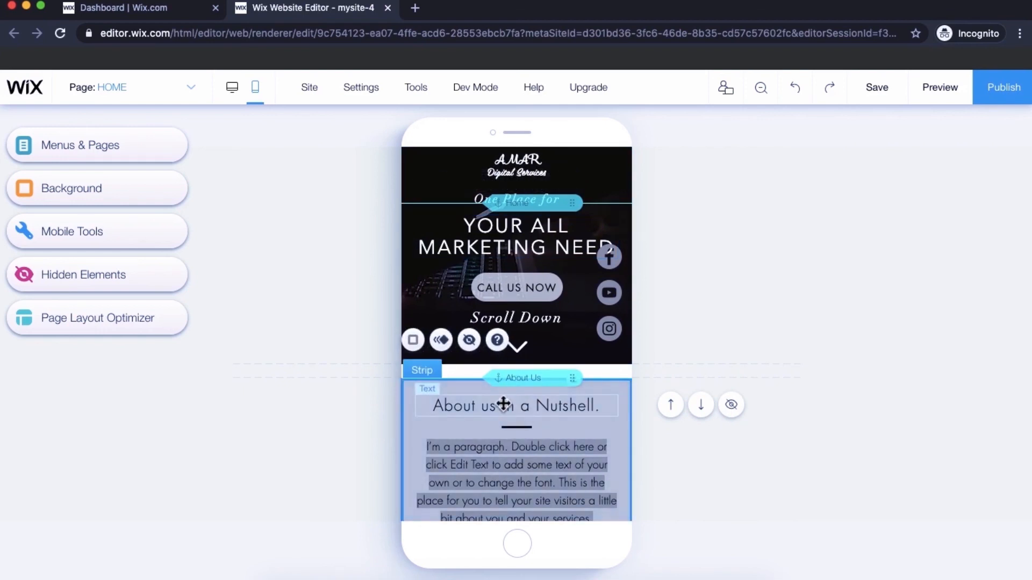
drag(431, 428, 433, 415)
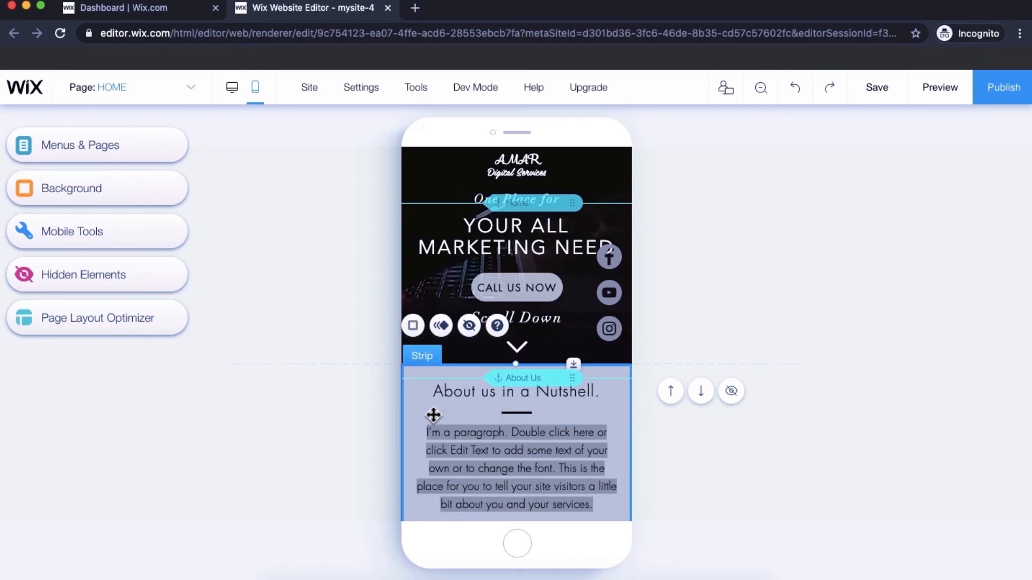
- Shrink the About Us paragraph's font size until it fits on four lines
scroll(433, 416, down, 3)
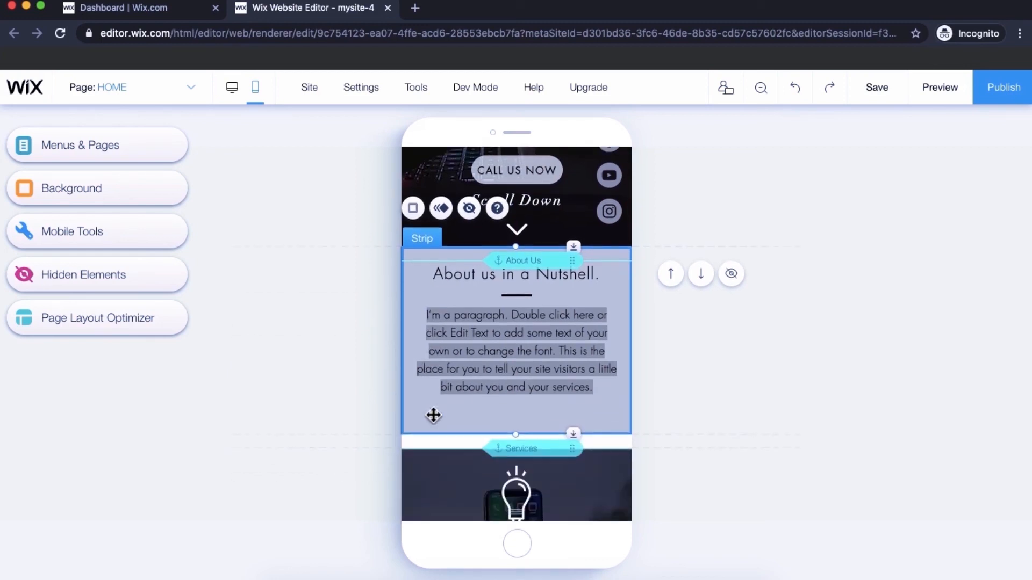
click(463, 323)
click(462, 246)
click(462, 246)
click(452, 442)
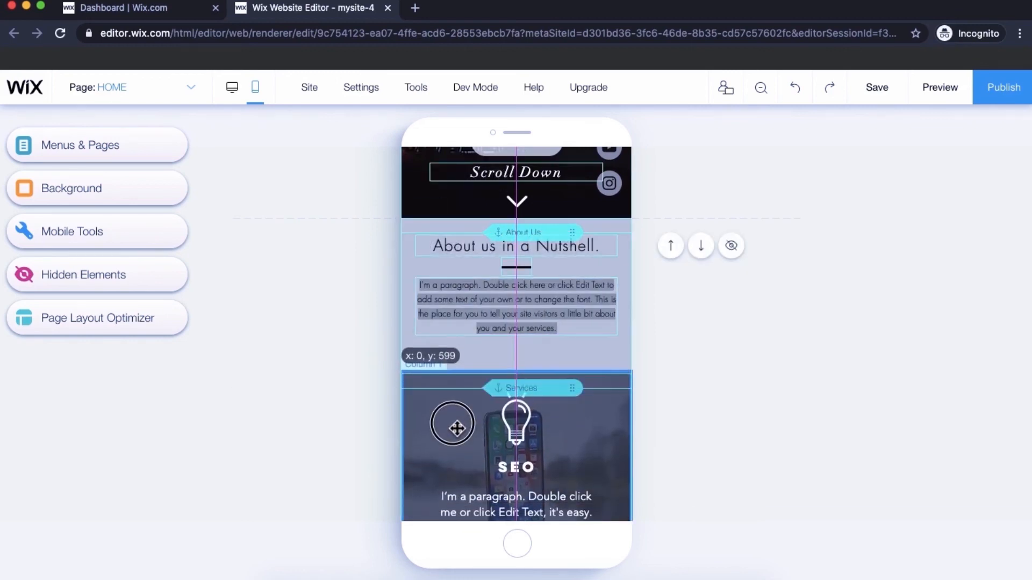
- Reduce the Content Creation title's font size with A- several times
scroll(456, 428, down, 10)
click(497, 373)
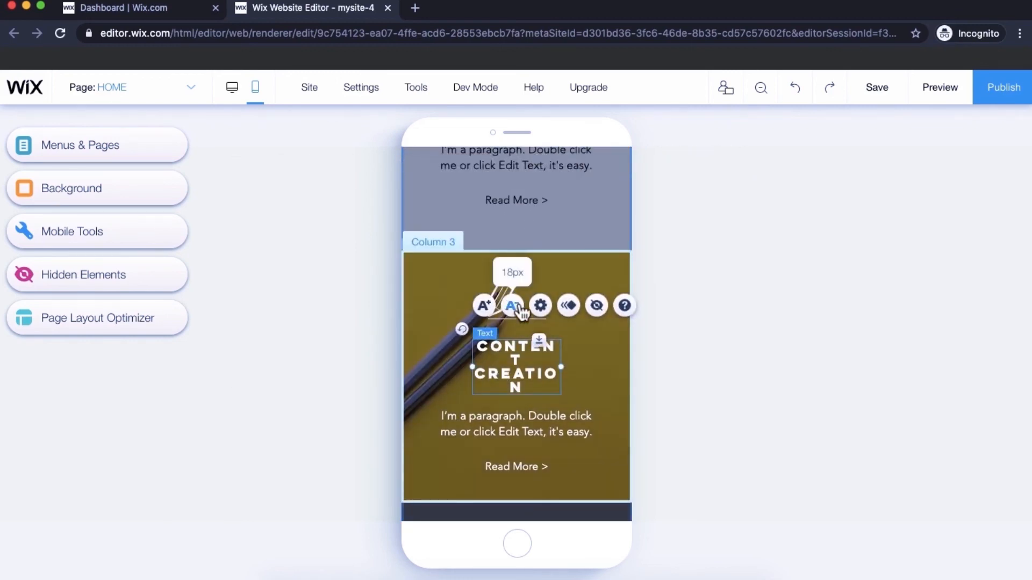
click(517, 308)
click(517, 308)
click(518, 308)
click(440, 454)
- Drag the Contact Us and REACH US sections up to close the gaps
scroll(438, 453, down, 5)
scroll(440, 461, down, 2)
click(440, 484)
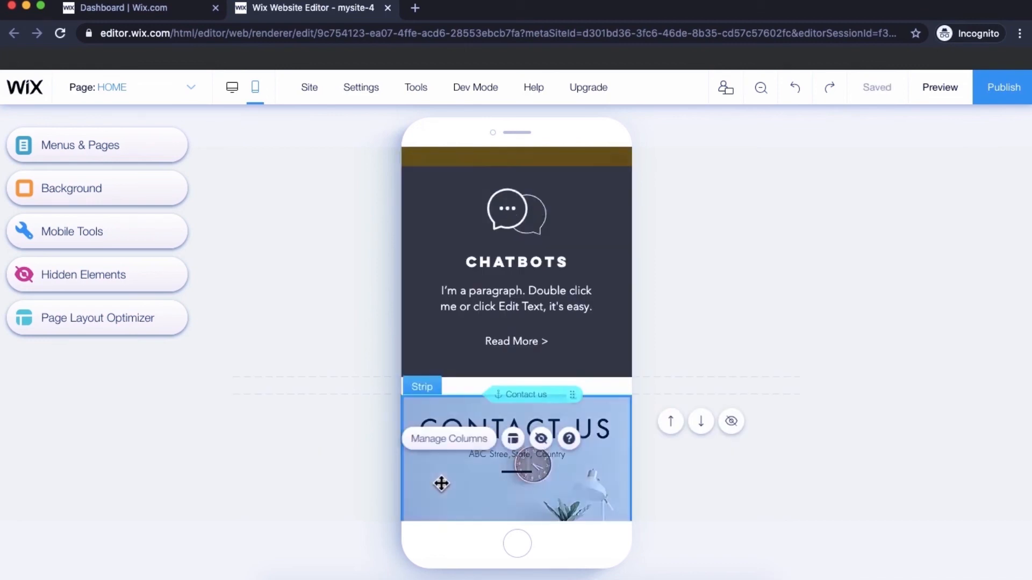
drag(440, 483, 441, 466)
scroll(441, 466, down, 4)
scroll(482, 457, down, 4)
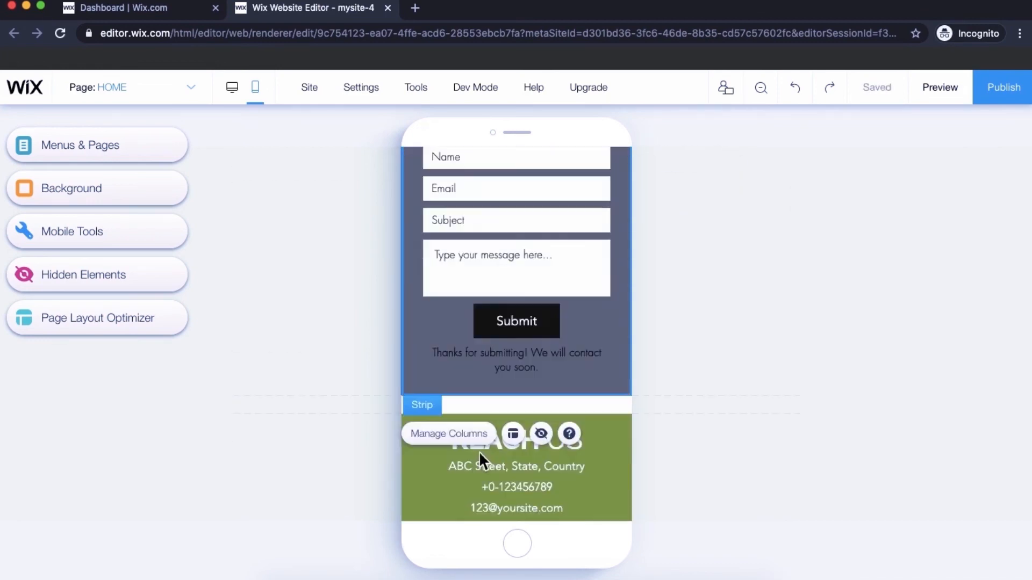
click(423, 487)
scroll(419, 468, down, 5)
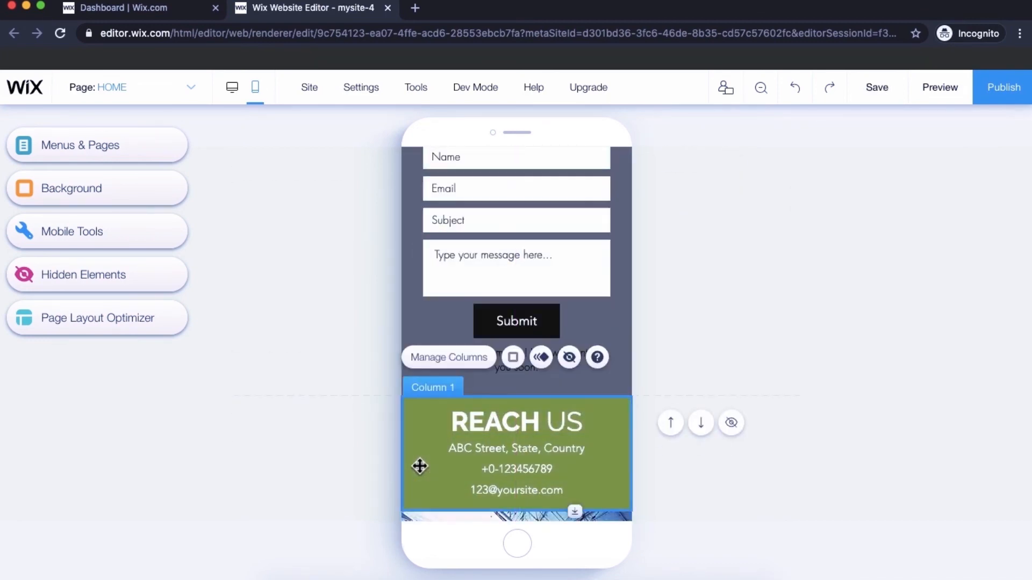
drag(431, 498, 433, 479)
- Move the footer up directly below the last team member, then review the page
scroll(433, 479, down, 8)
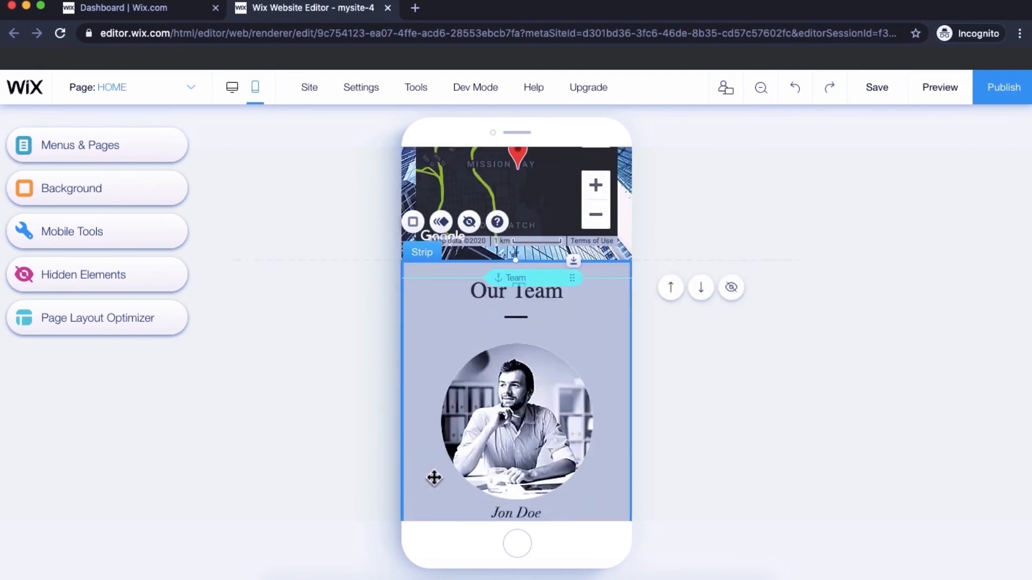
click(418, 401)
drag(417, 401, 426, 453)
click(497, 239)
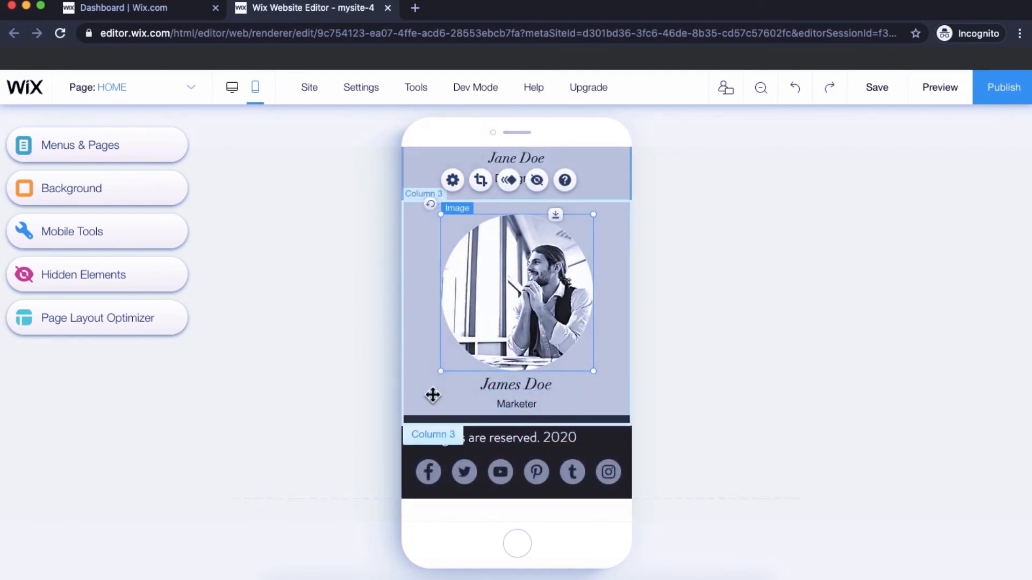
scroll(434, 400, up, 15)
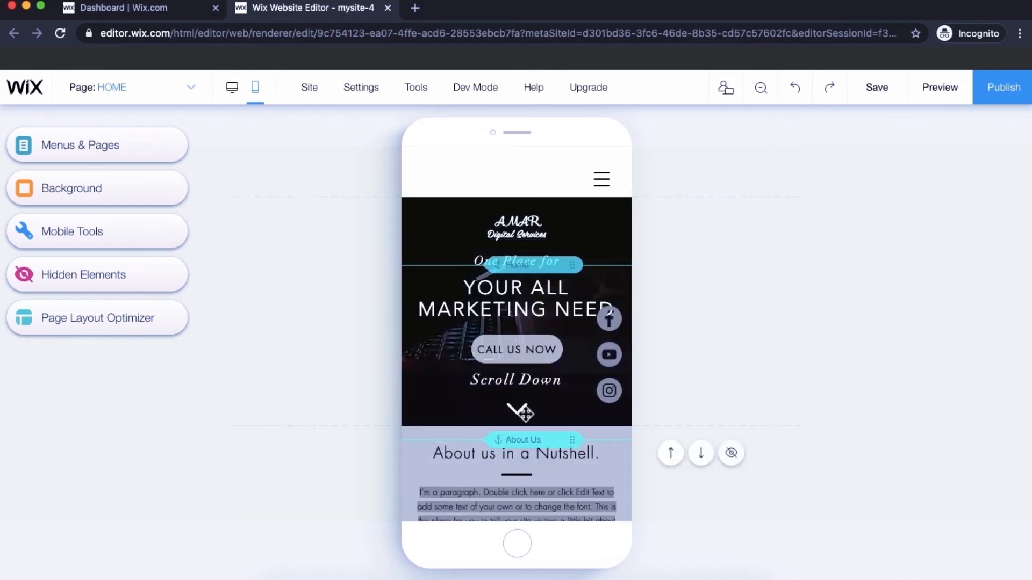
scroll(515, 413, down, 7)
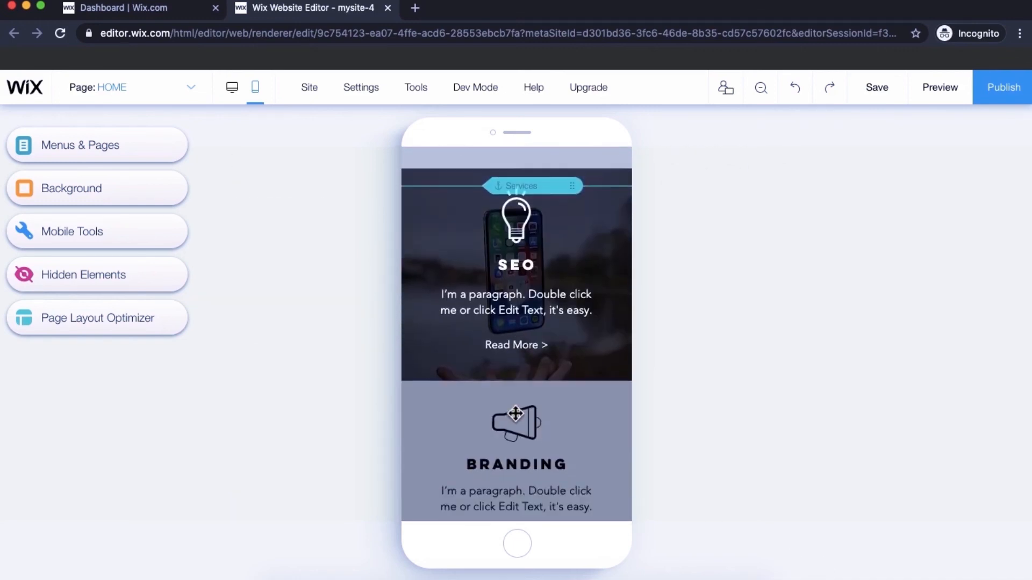
scroll(515, 414, down, 10)
scroll(515, 414, down, 15)
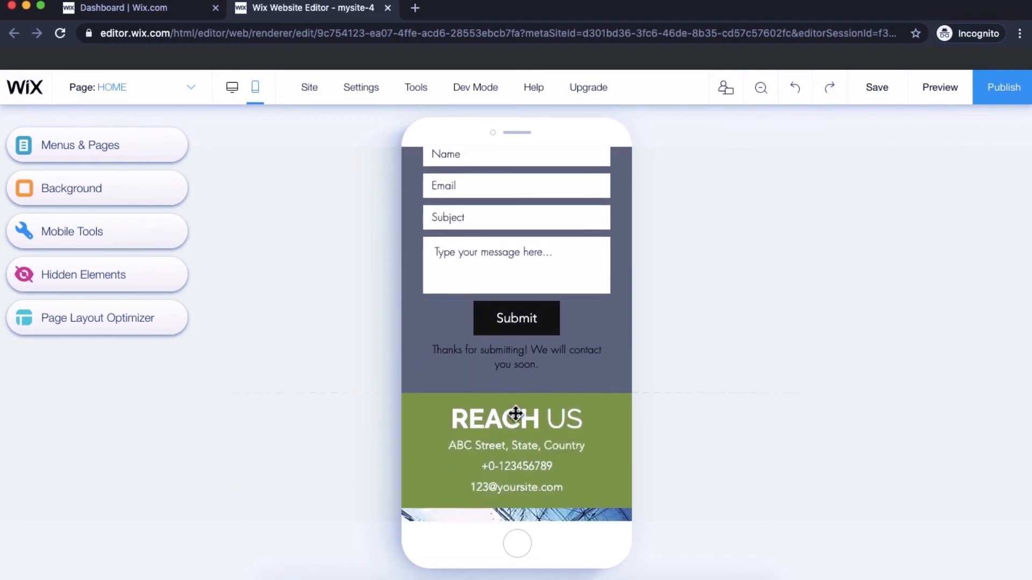